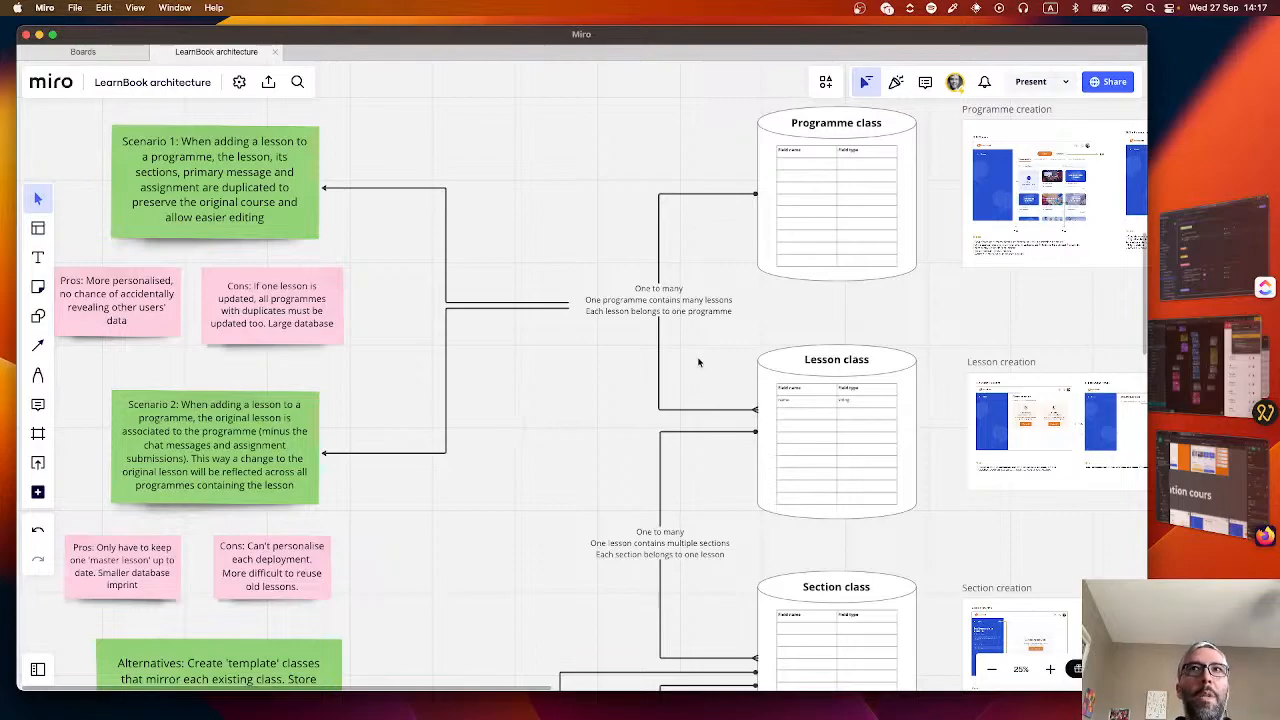
# - Examine the Lesson creation wireframes from 3.0 Créer un cours through 3.2a Dupliquer un cours, including the existing-course templates
pyautogui.hscroll(5, 566, 403)
pyautogui.scroll(-1, 611, 426)
pyautogui.scroll(5, 491, 256)
pyautogui.scroll(5, 518, 417)
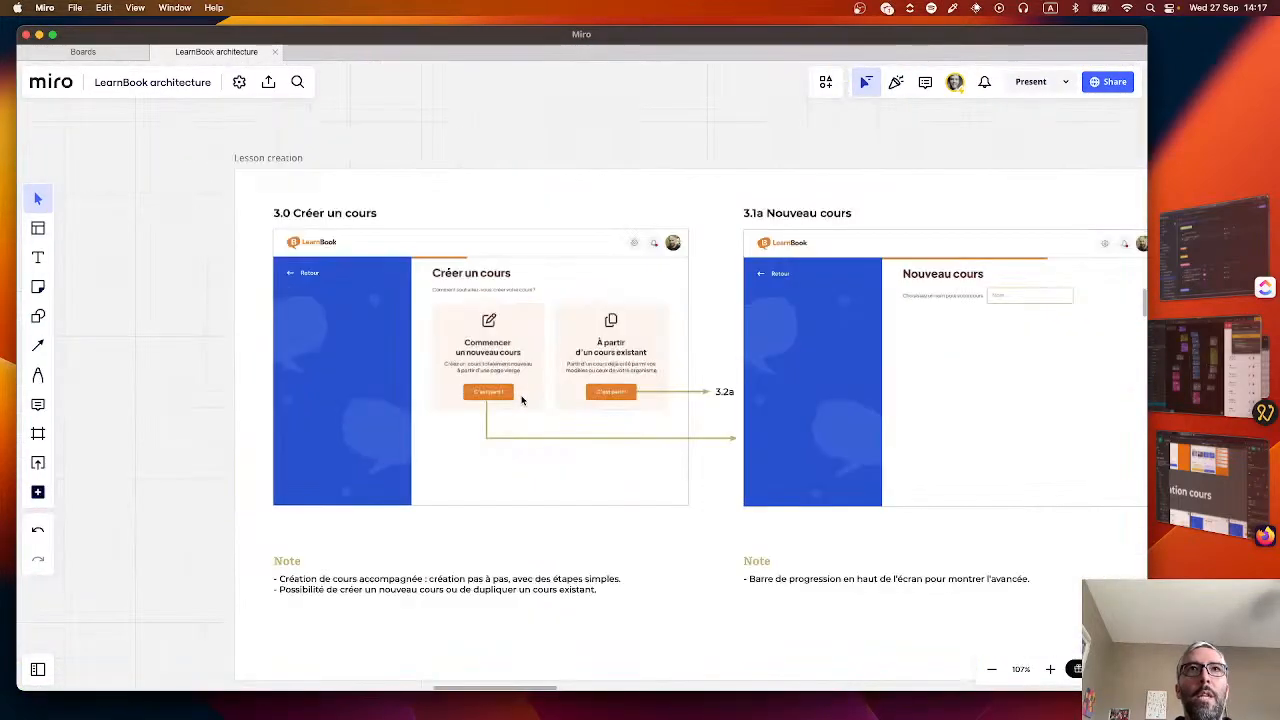
pyautogui.scroll(3, 518, 417)
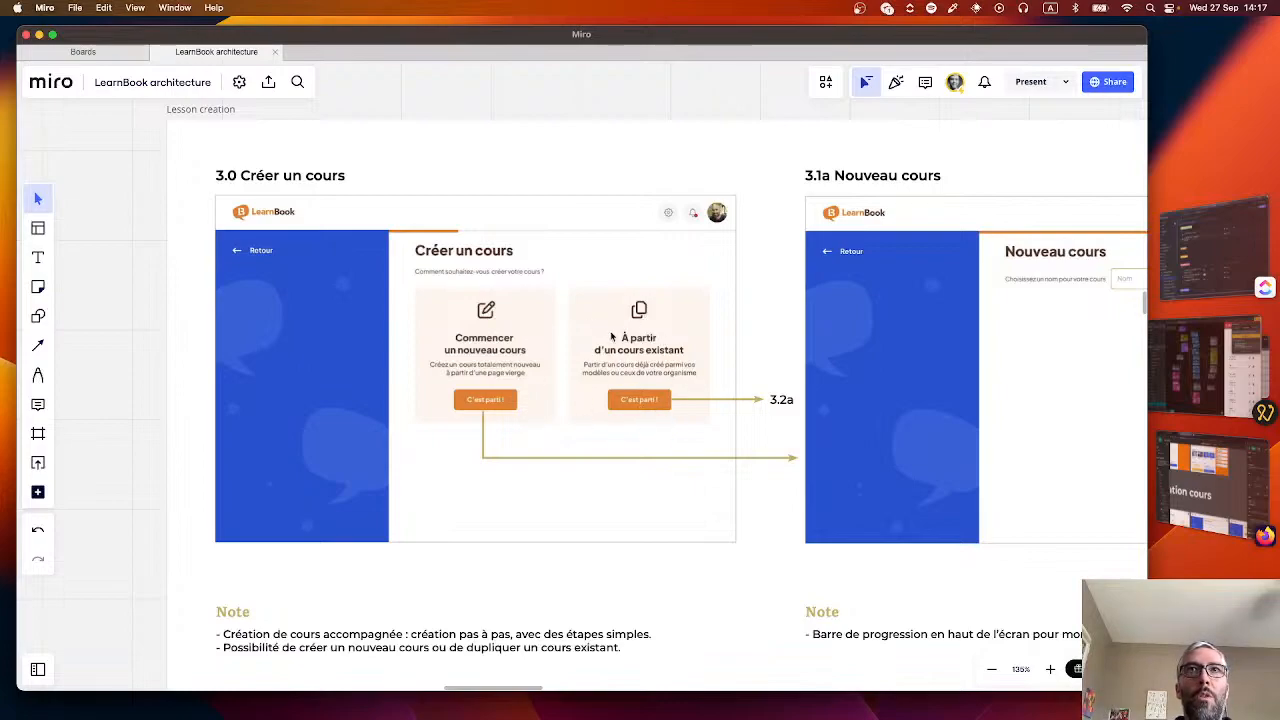
pyautogui.moveTo(702, 393); pyautogui.dragTo(240, 391)
pyautogui.moveTo(860, 378); pyautogui.dragTo(895, 357)
pyautogui.scroll(4, 379, 369)
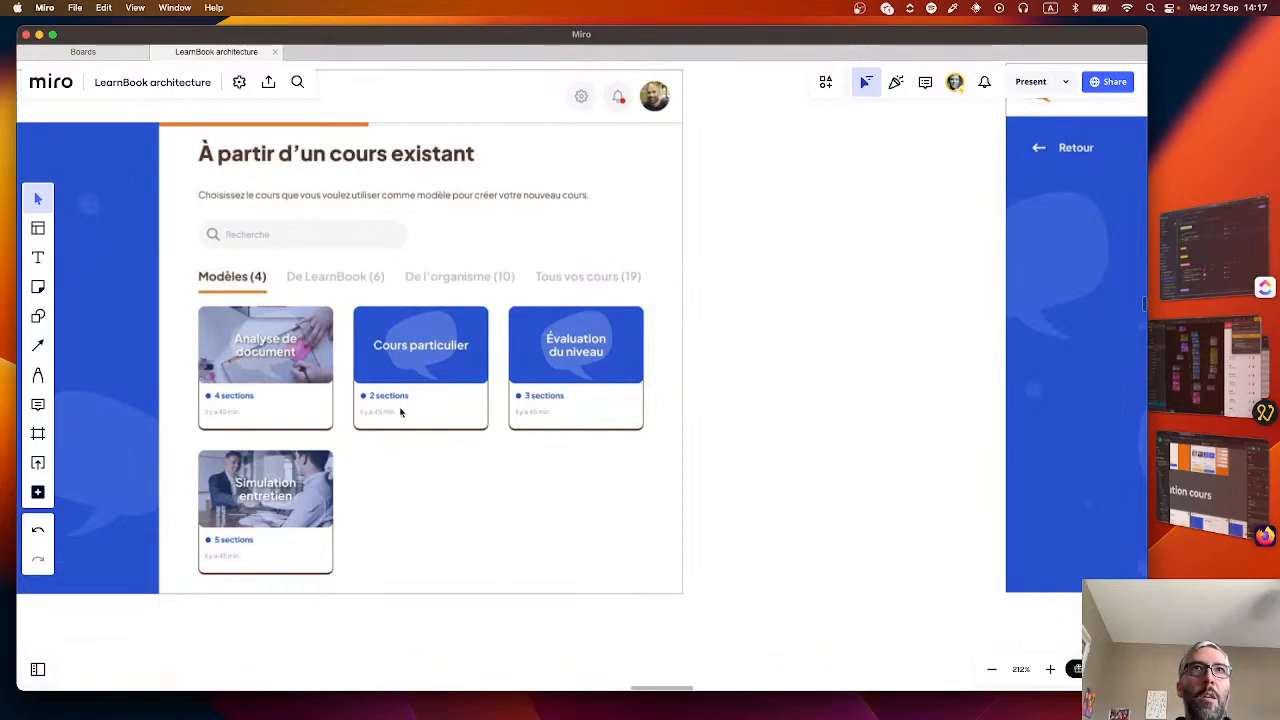
pyautogui.scroll(-5, 400, 413)
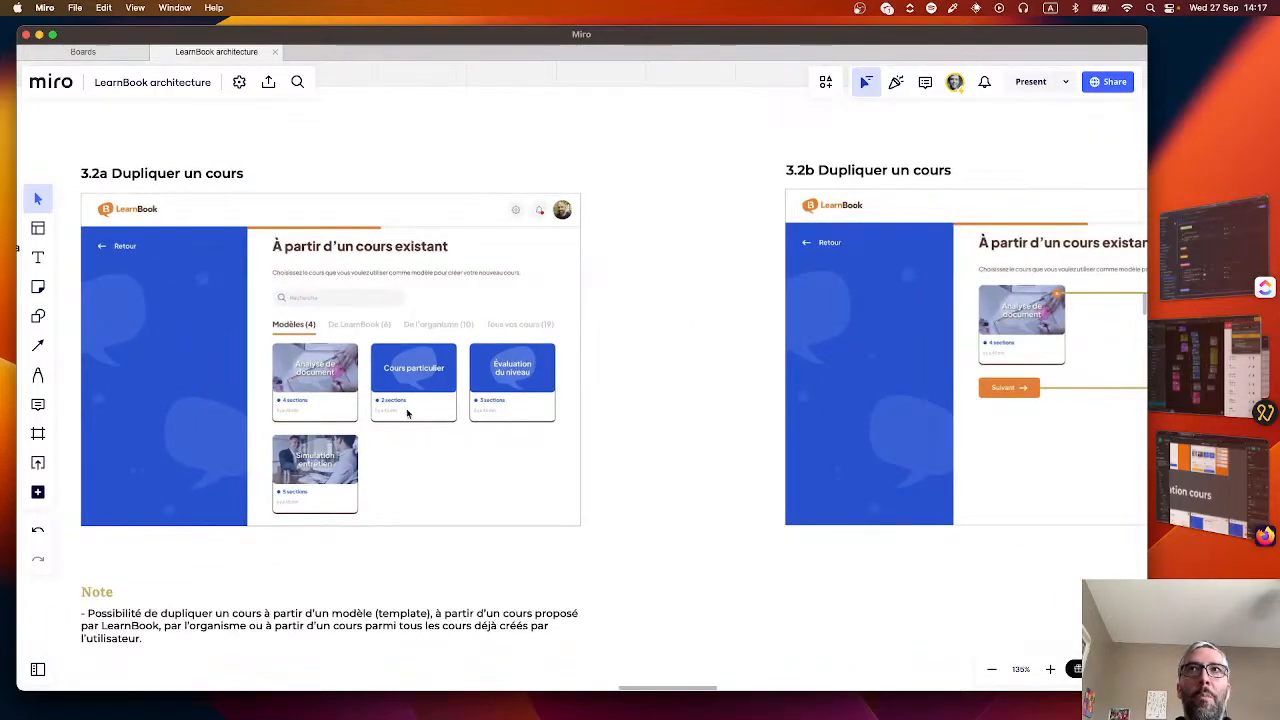
# - Review the Lesson class and its programme relationship alongside the Scenario 1 and Scenario 2 notes with their pros and cons
pyautogui.hscroll(-10, 410, 413)
pyautogui.hscroll(-20, 688, 422)
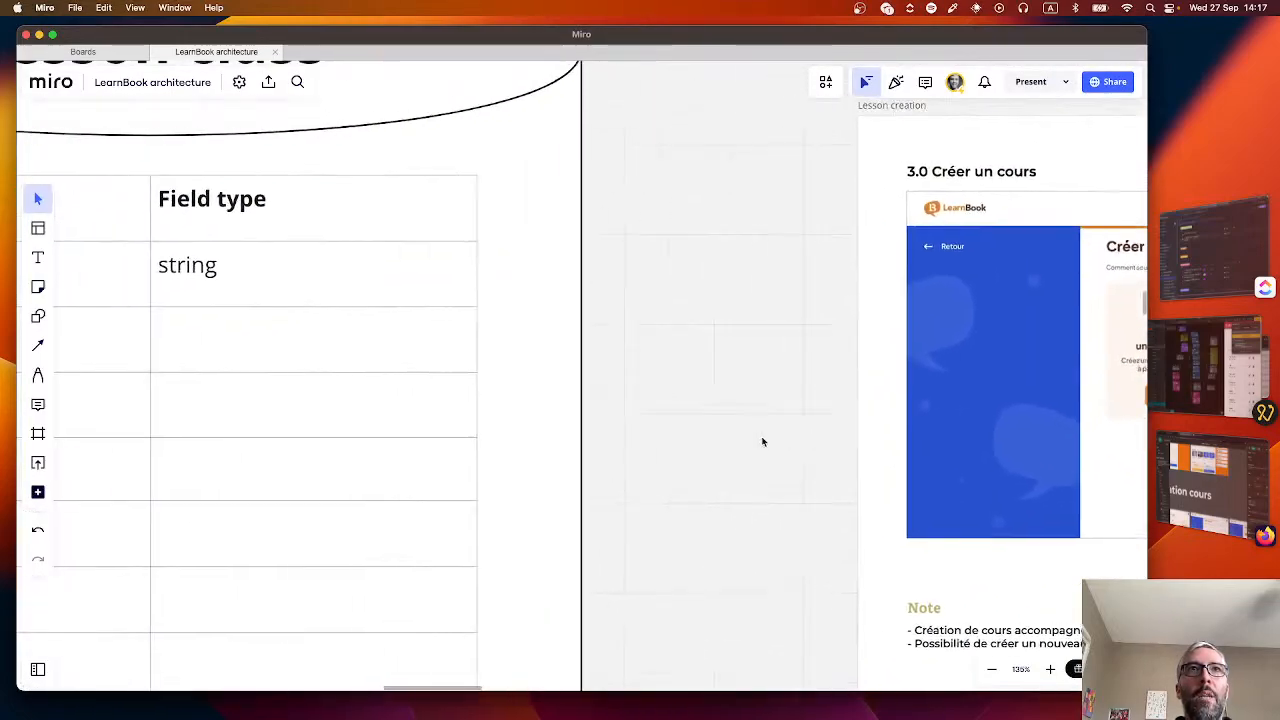
pyautogui.scroll(-10, 630, 432)
pyautogui.scroll(5, 642, 424)
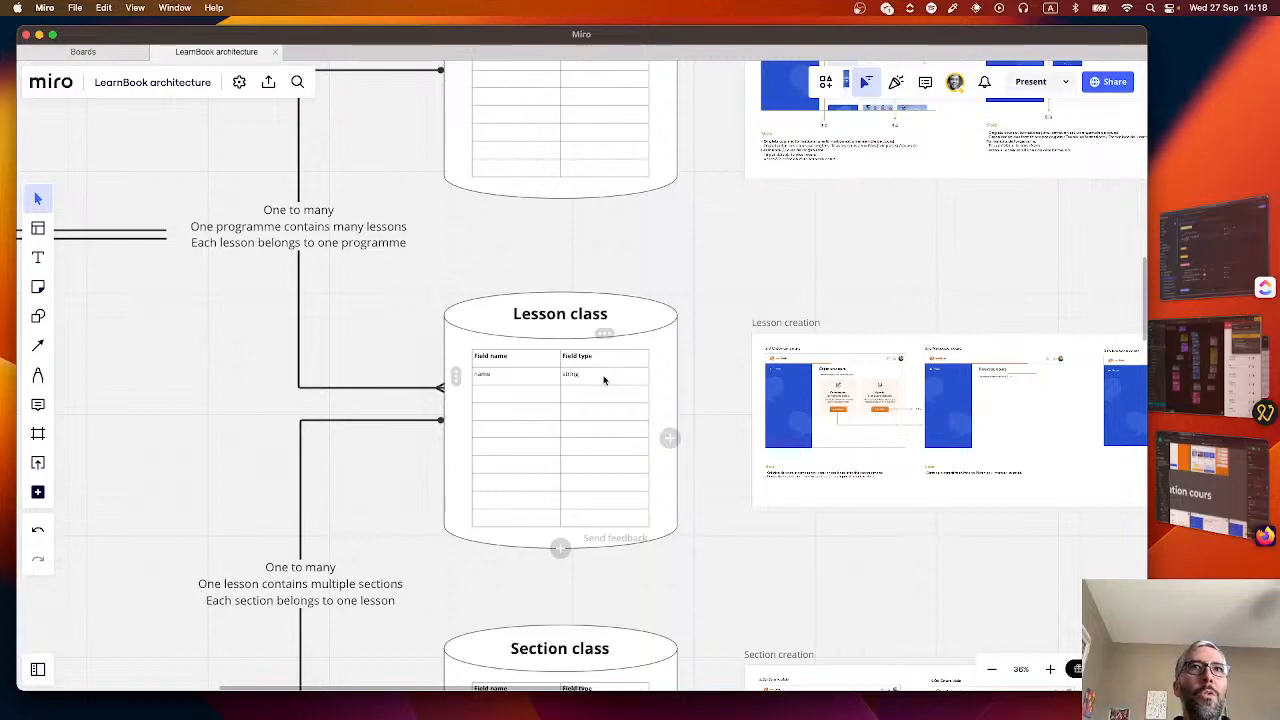
pyautogui.hscroll(-5, 374, 370)
pyautogui.hscroll(-3, 500, 378)
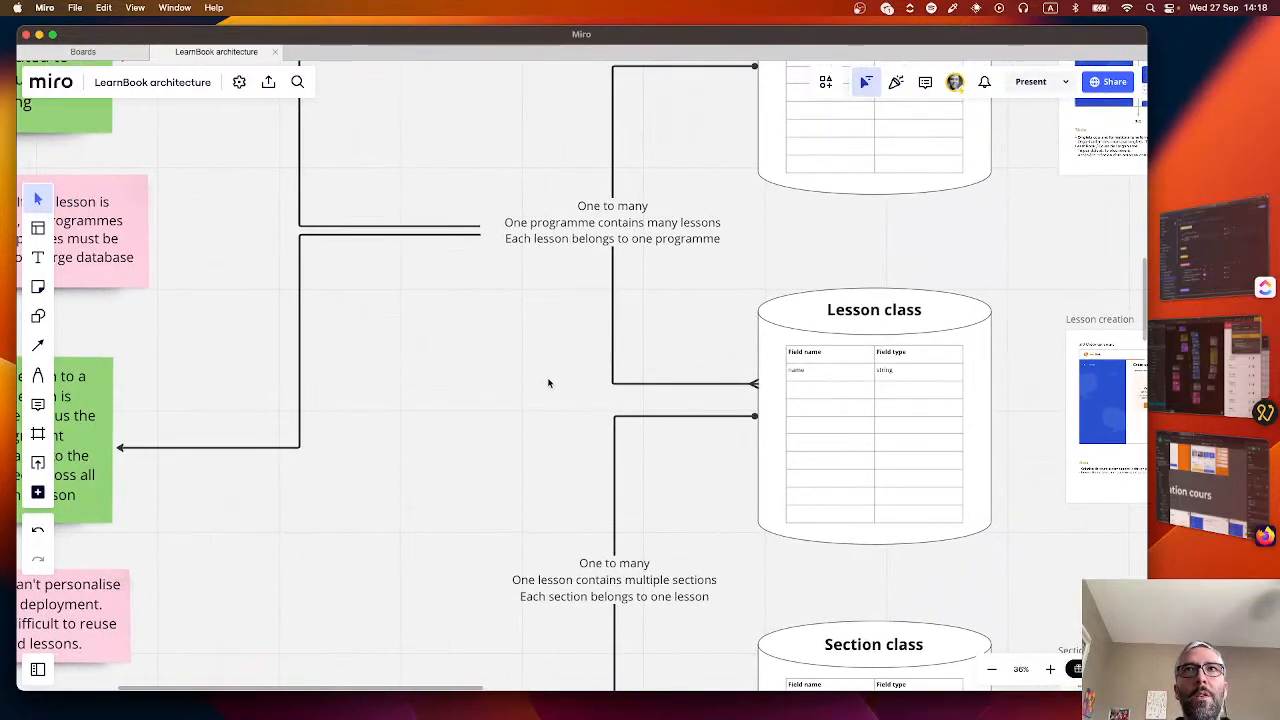
pyautogui.scroll(-3, 546, 380)
pyautogui.hscroll(-3, 586, 394)
pyautogui.hscroll(-3, 504, 400)
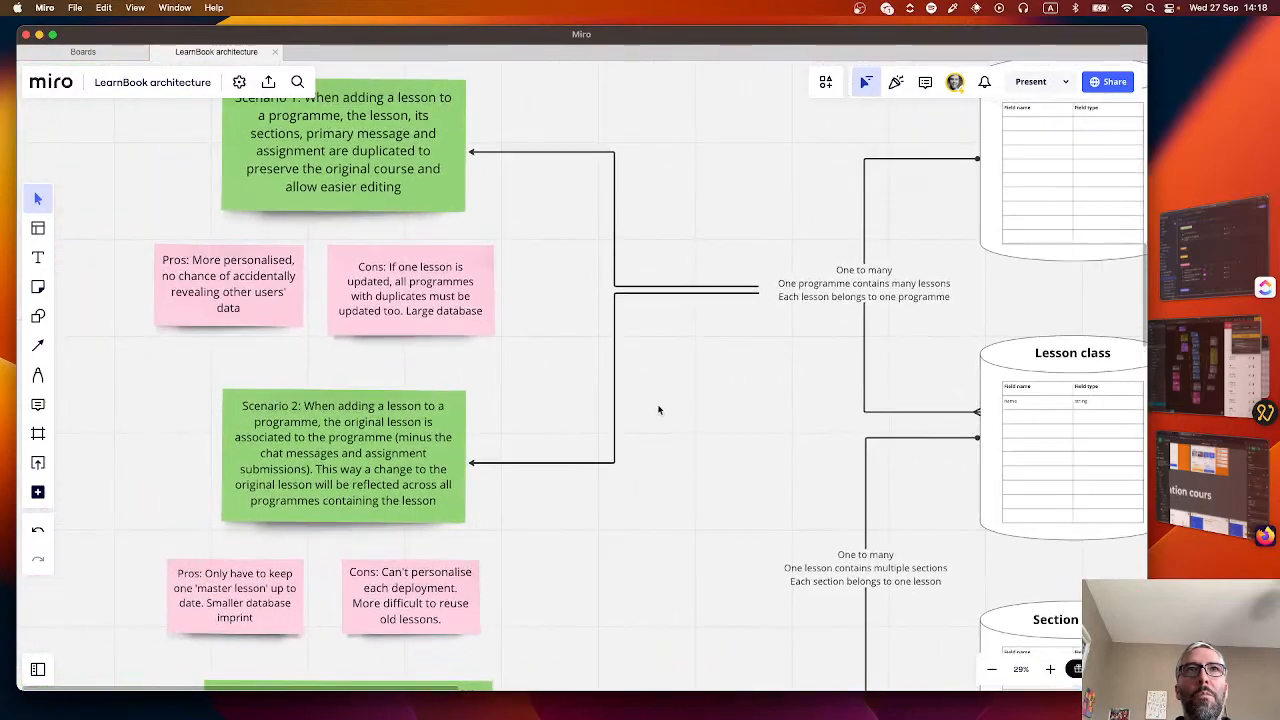
pyautogui.hscroll(1, 728, 439)
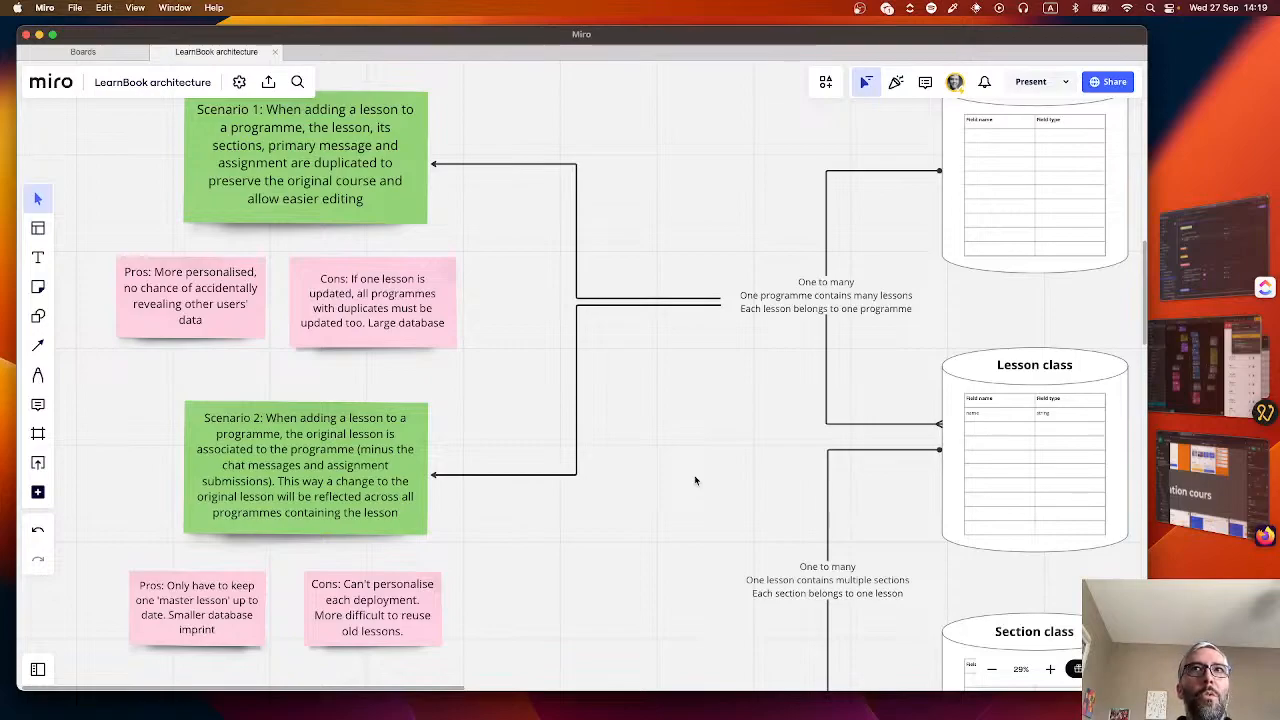
# - Compare the Lesson class field table with the adjacent Lesson creation wireframes
pyautogui.hscroll(5, 695, 480)
pyautogui.hscroll(4, 740, 390)
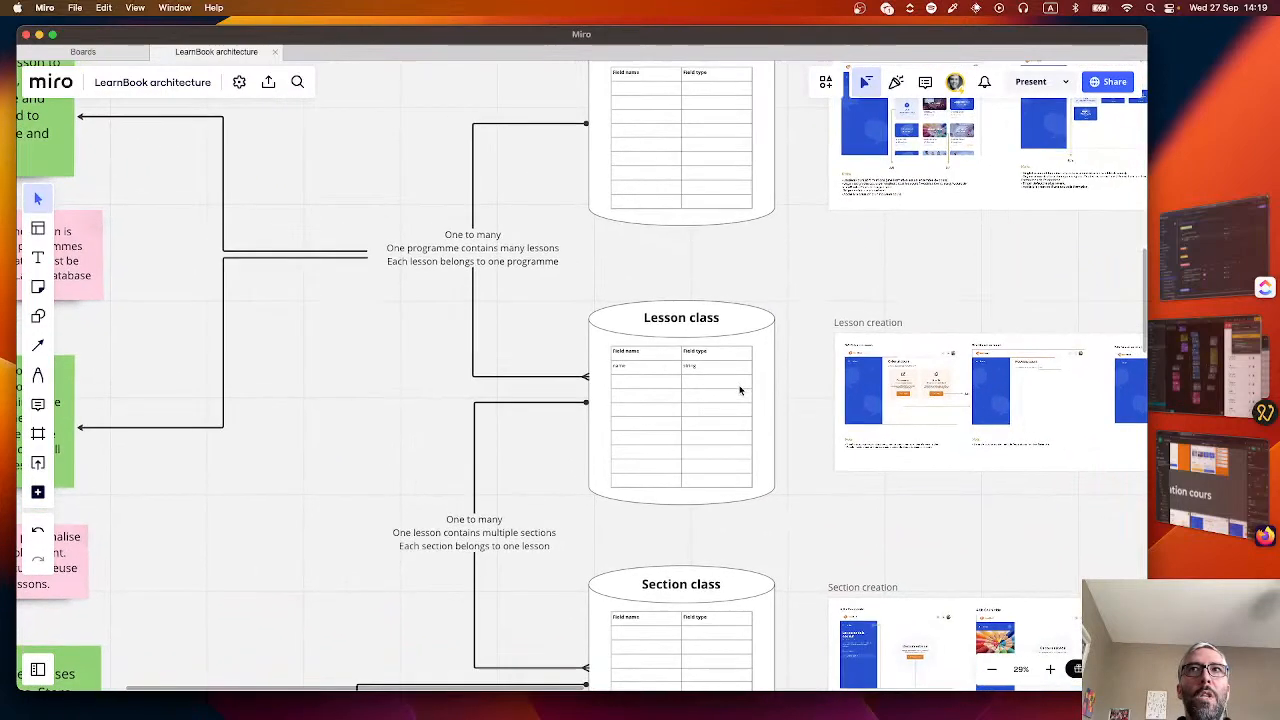
pyautogui.hscroll(3, 660, 364)
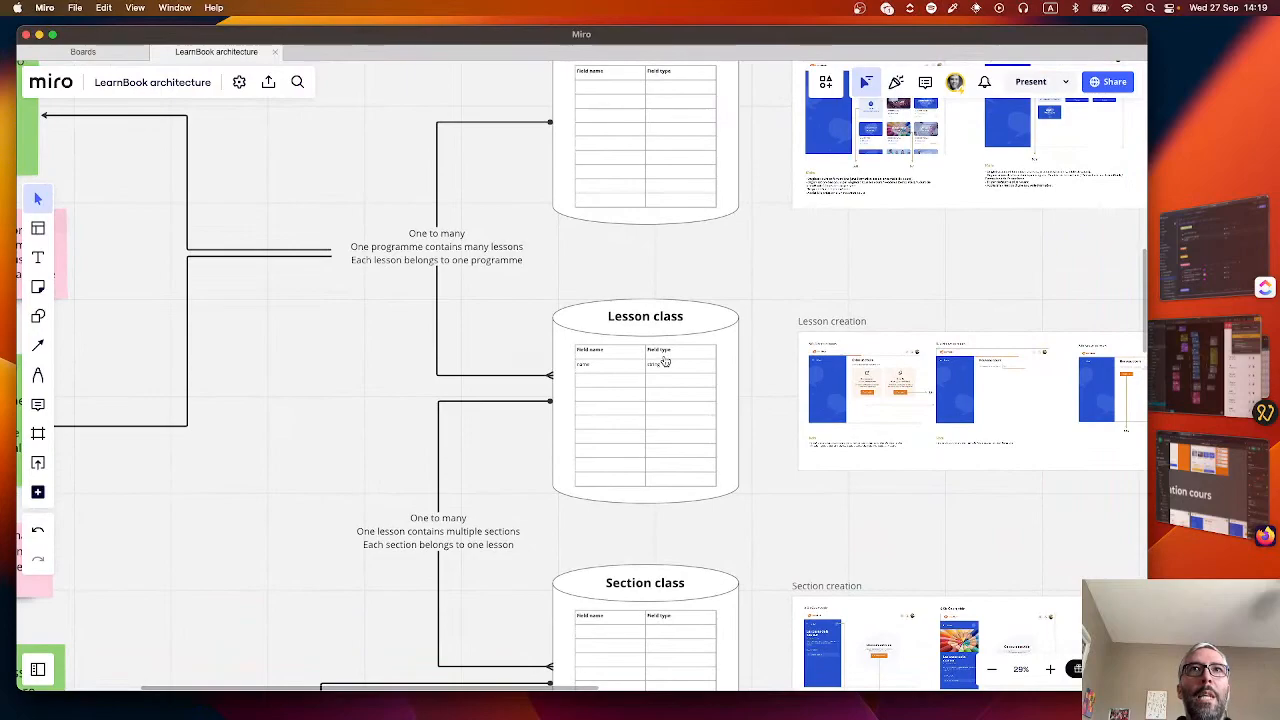
pyautogui.scroll(5, 665, 362)
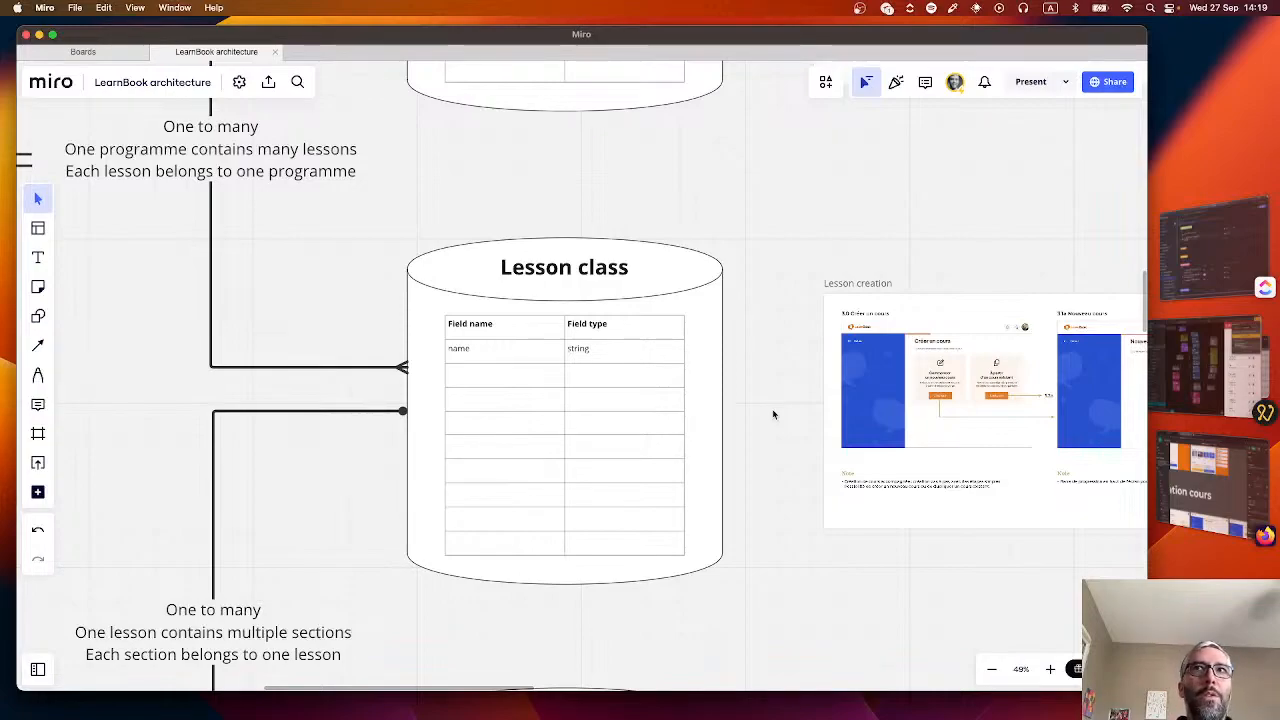
pyautogui.hscroll(5, 940, 409)
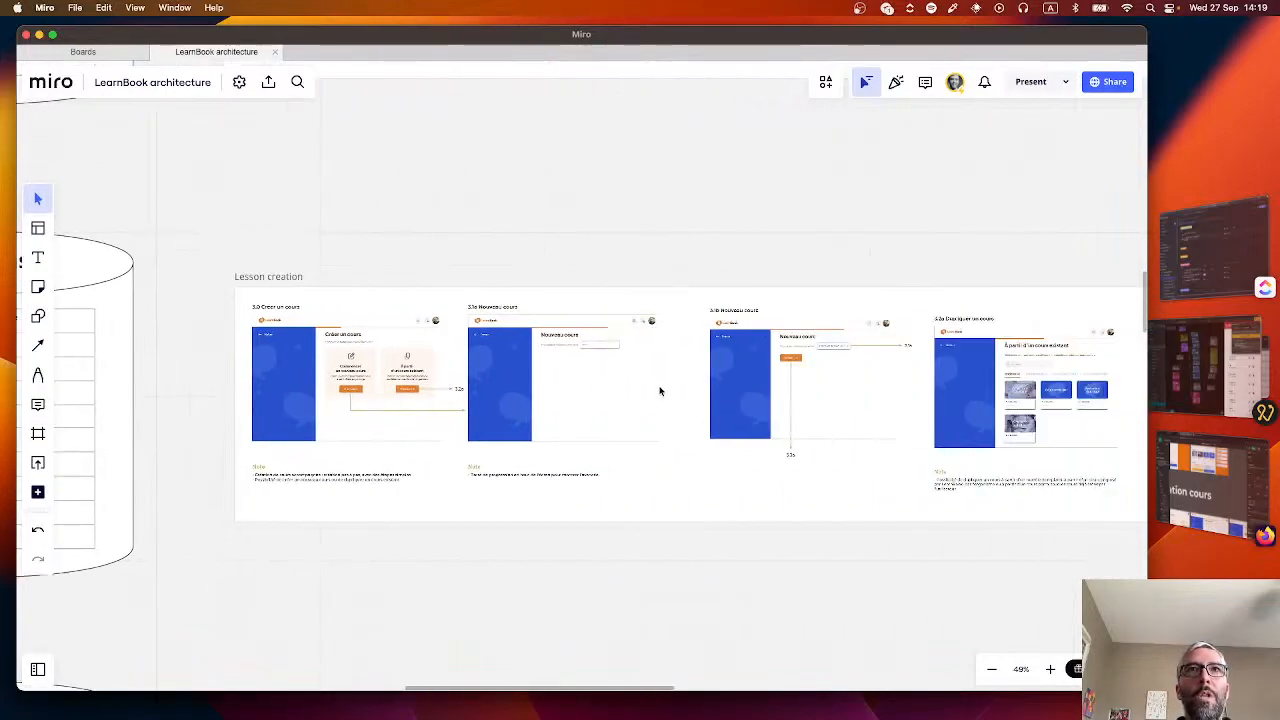
pyautogui.hscroll(-4, 520, 467)
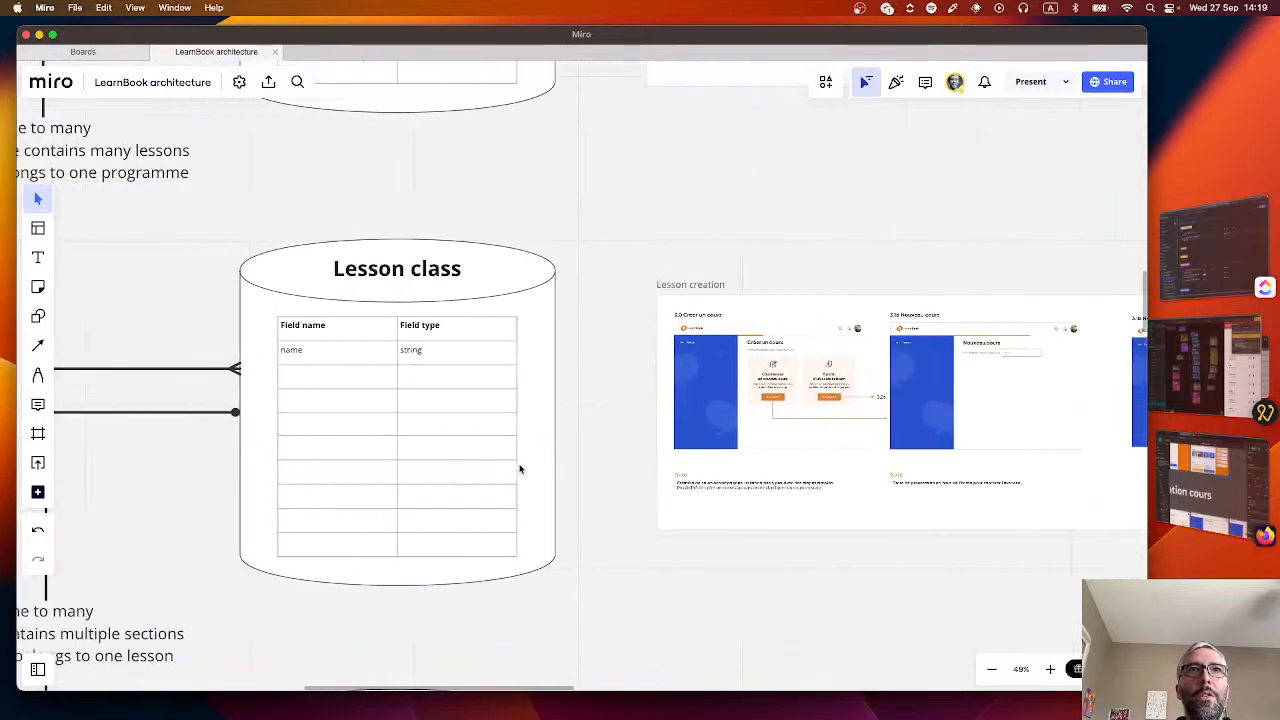
pyautogui.hscroll(-4, 520, 467)
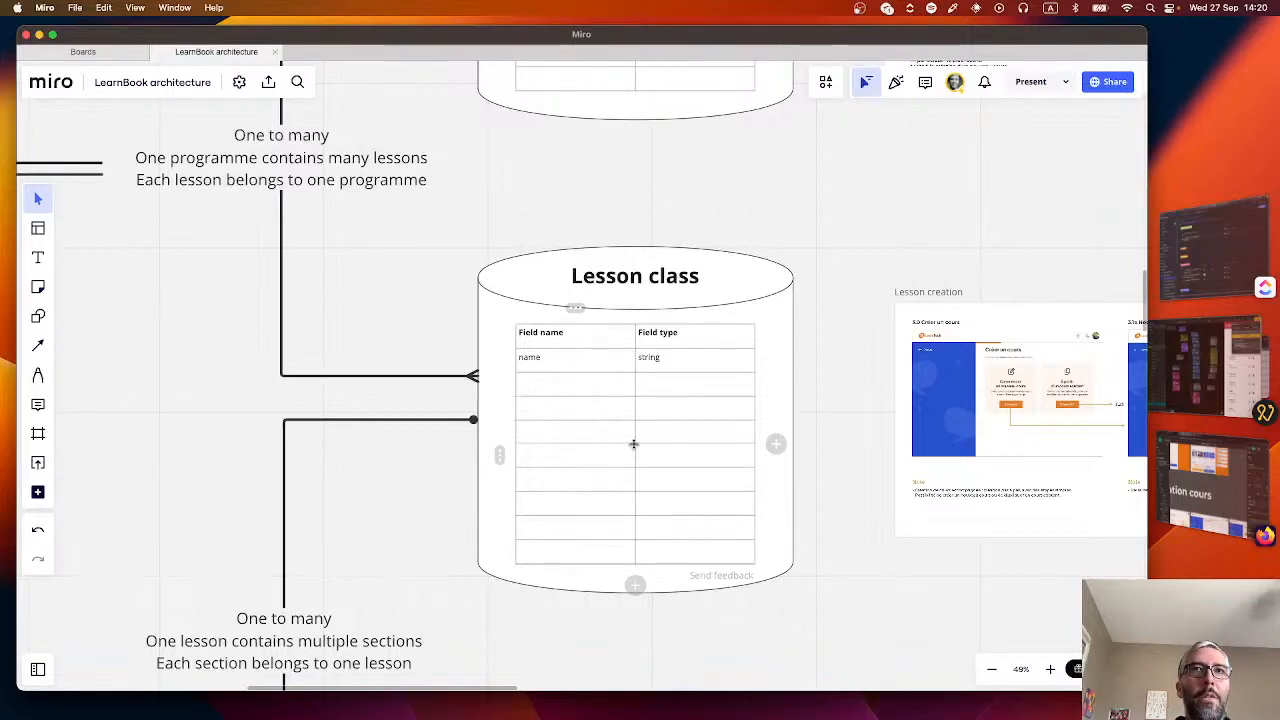
pyautogui.hscroll(5, 633, 443)
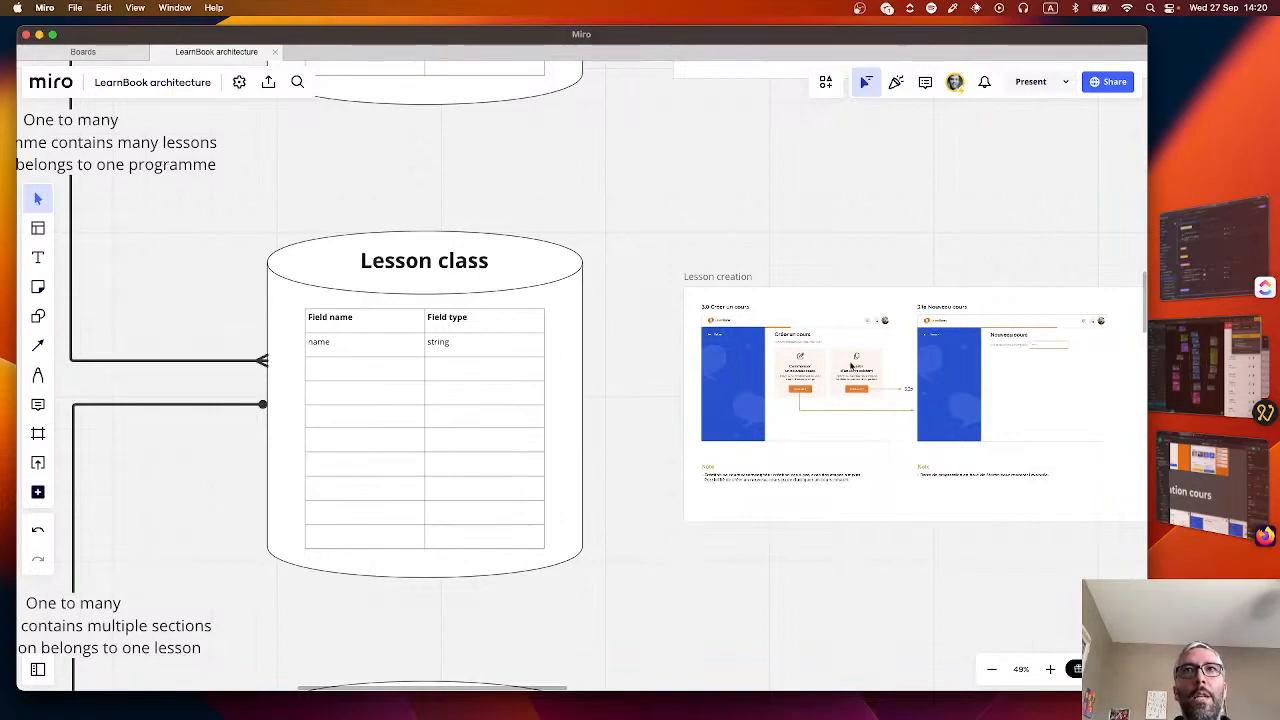
# - Examine the À partir d'un cours existant option in wireframe 3.0 and relate it to the two lesson-reuse scenario notes
pyautogui.scroll(10, 852, 367)
pyautogui.hscroll(1, 851, 367)
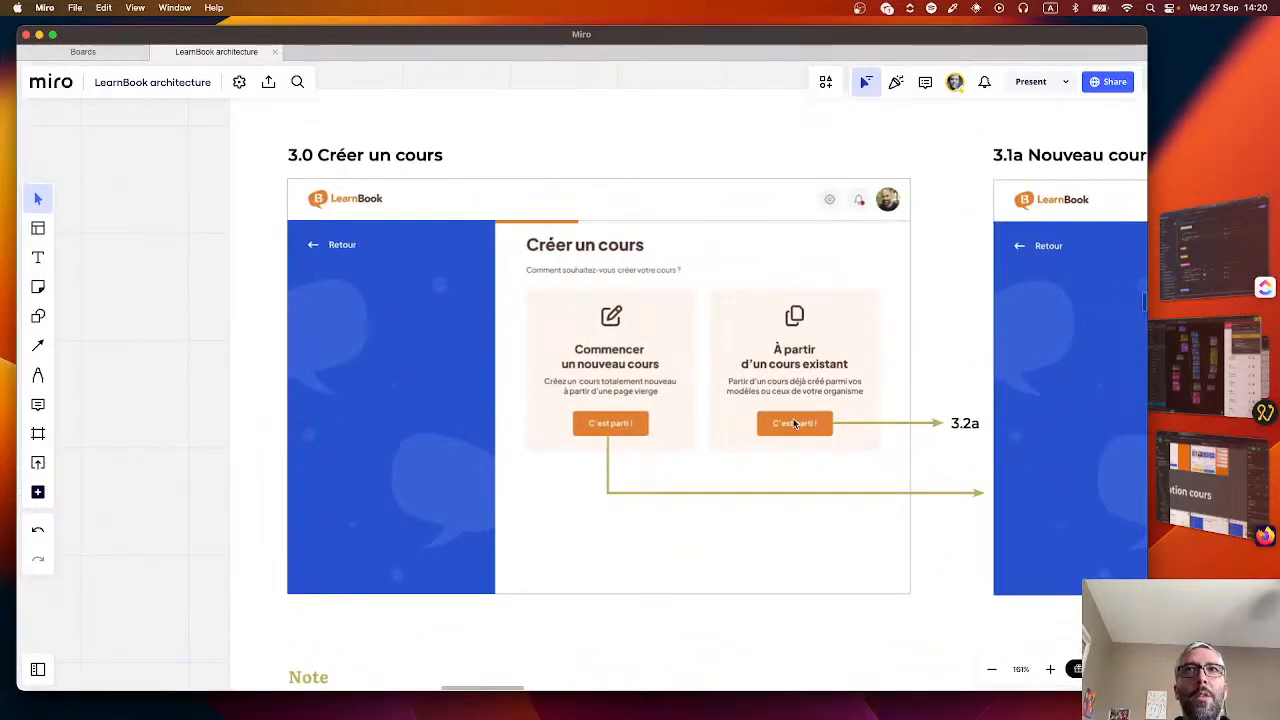
pyautogui.scroll(-8, 795, 423)
pyautogui.hscroll(-5, 795, 423)
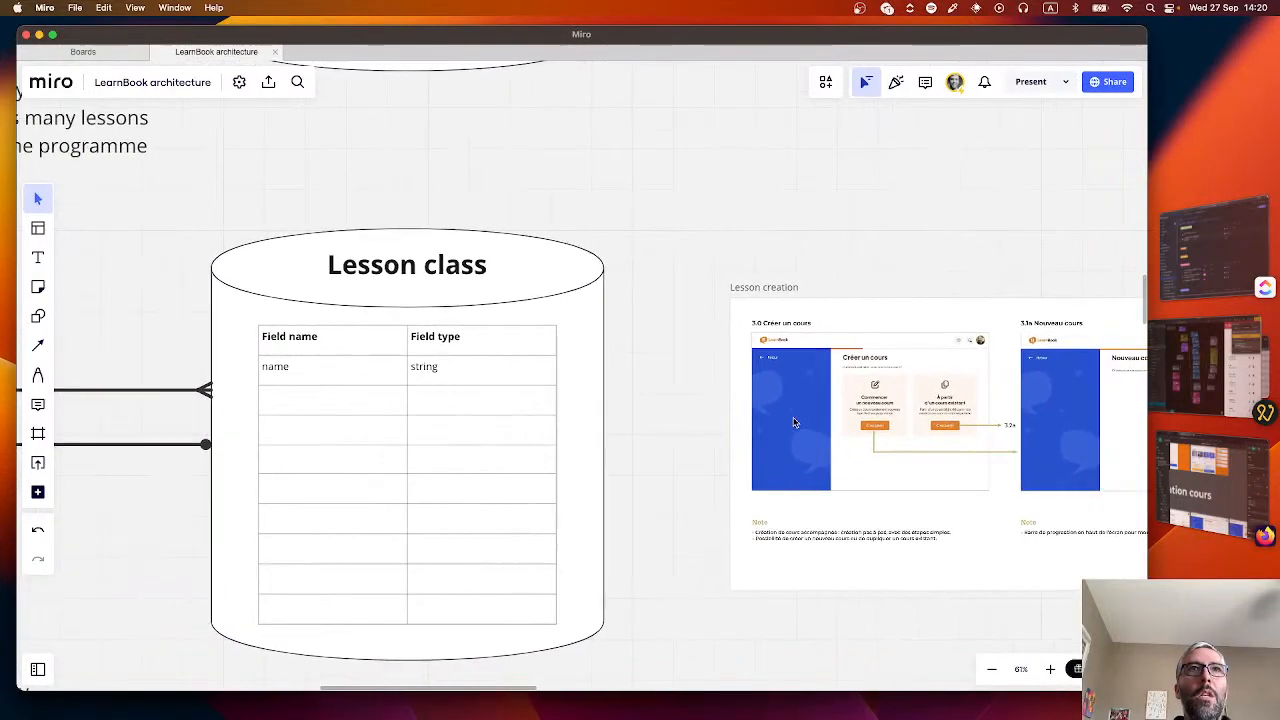
pyautogui.hscroll(-5, 580, 394)
pyautogui.scroll(-6, 580, 394)
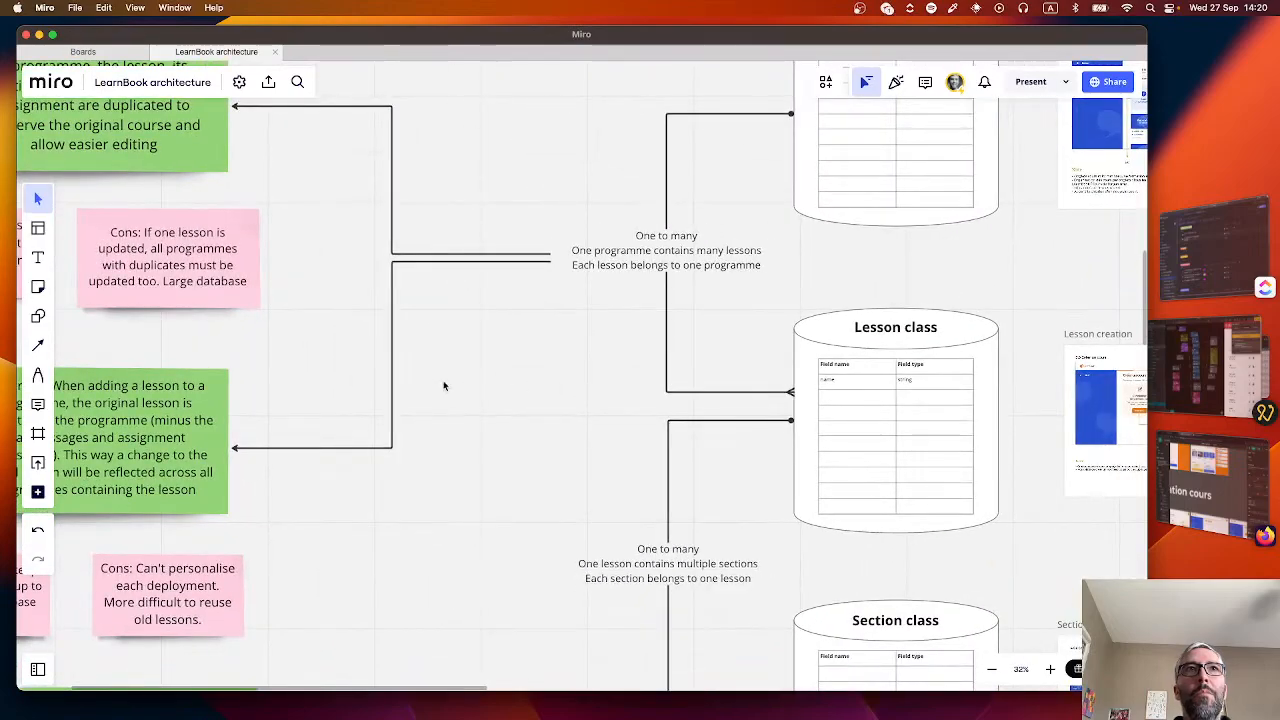
pyautogui.hscroll(-2, 443, 385)
pyautogui.scroll(-2, 443, 385)
pyautogui.hscroll(-3, 443, 385)
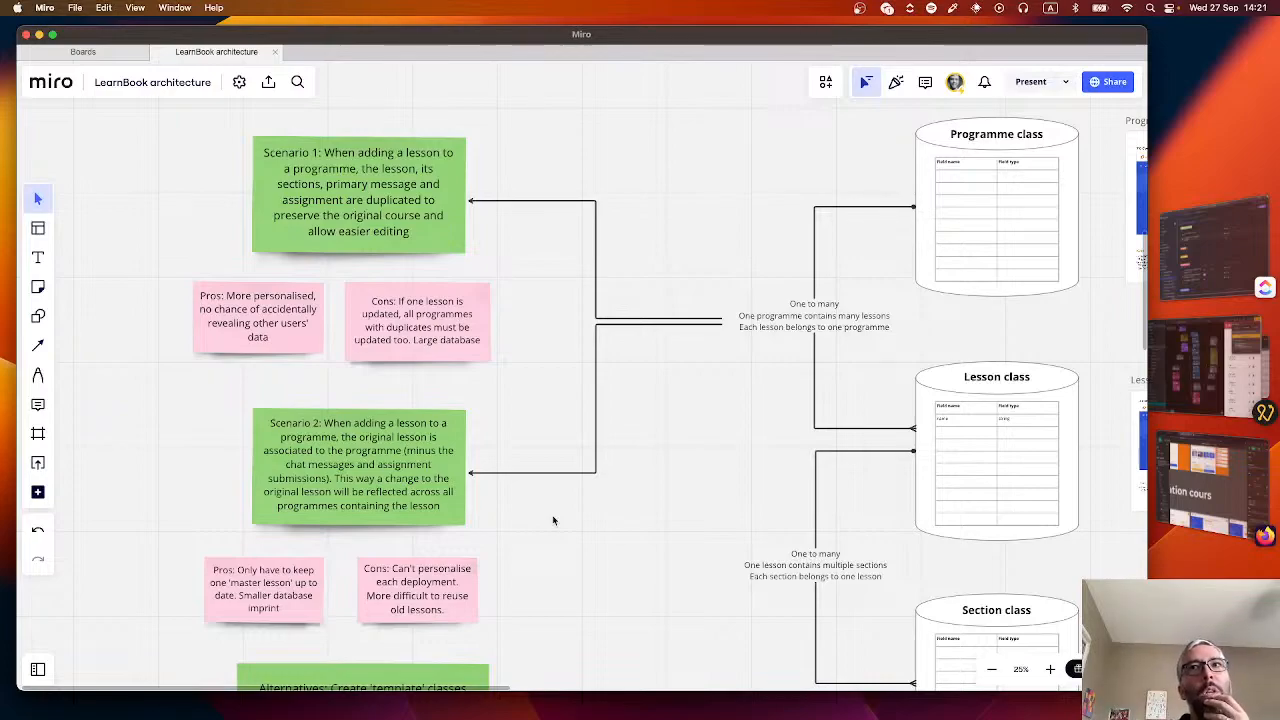
# - Review the Lesson, Section and Message classes and the one-to-many relationships connecting them
pyautogui.scroll(-5, 553, 520)
pyautogui.hscroll(5, 553, 520)
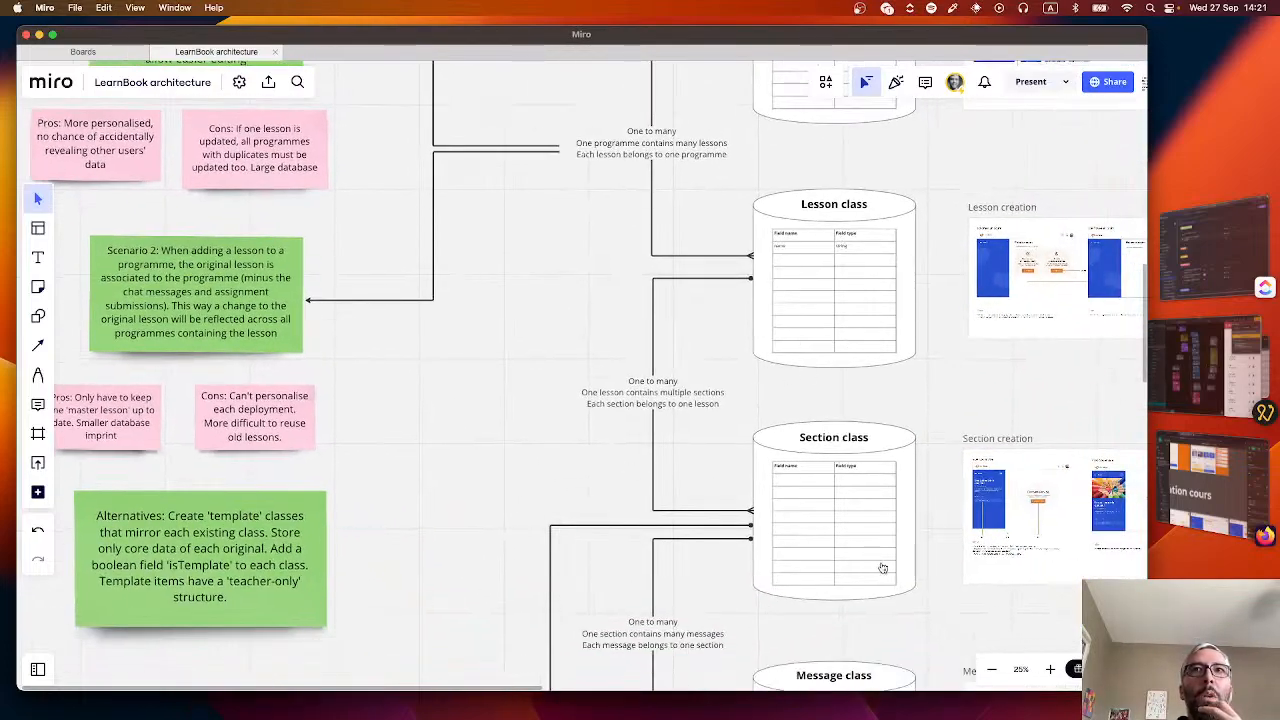
pyautogui.scroll(-3, 843, 608)
pyautogui.hscroll(2, 843, 608)
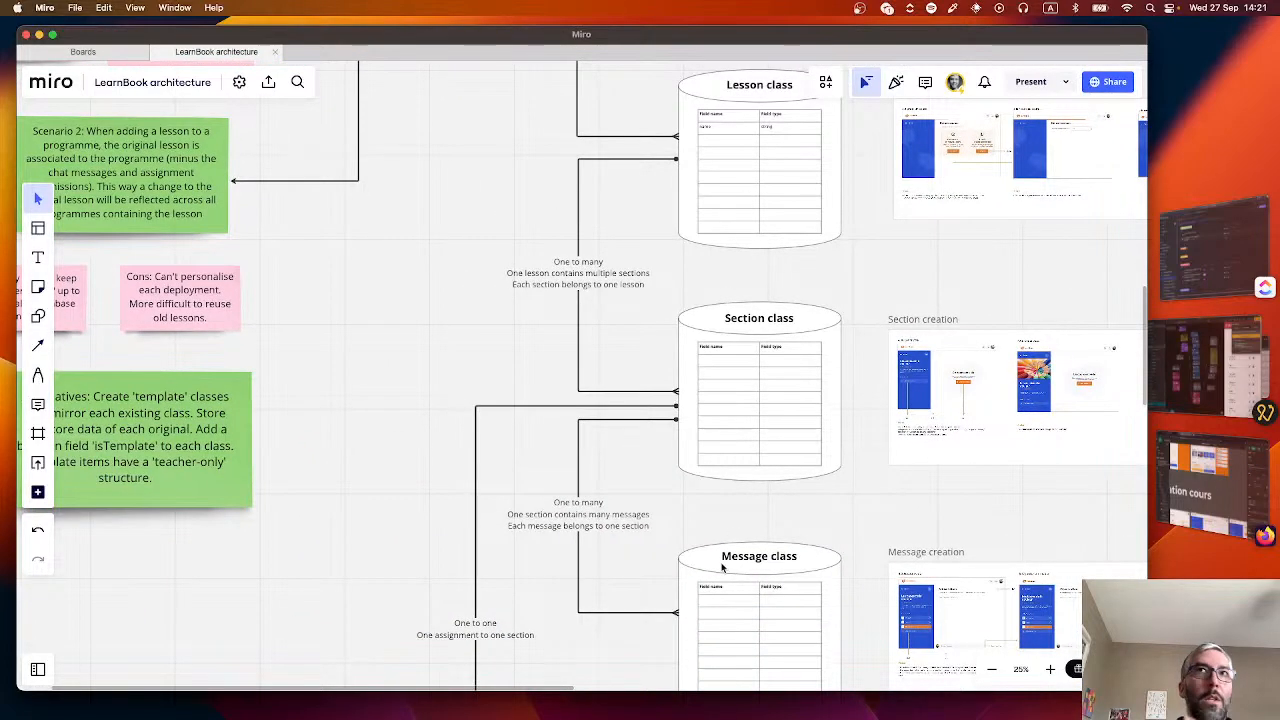
pyautogui.scroll(4, 722, 567)
pyautogui.hscroll(2, 723, 563)
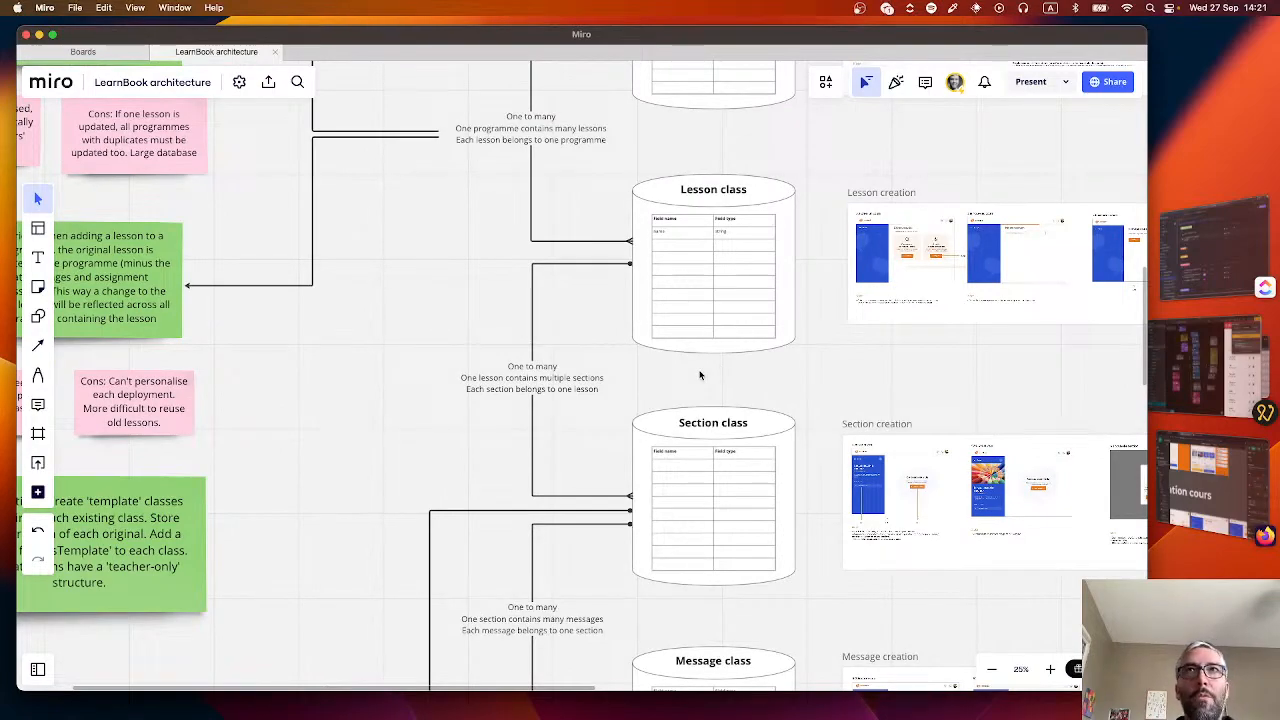
pyautogui.scroll(-1, 700, 375)
pyautogui.hscroll(1, 700, 375)
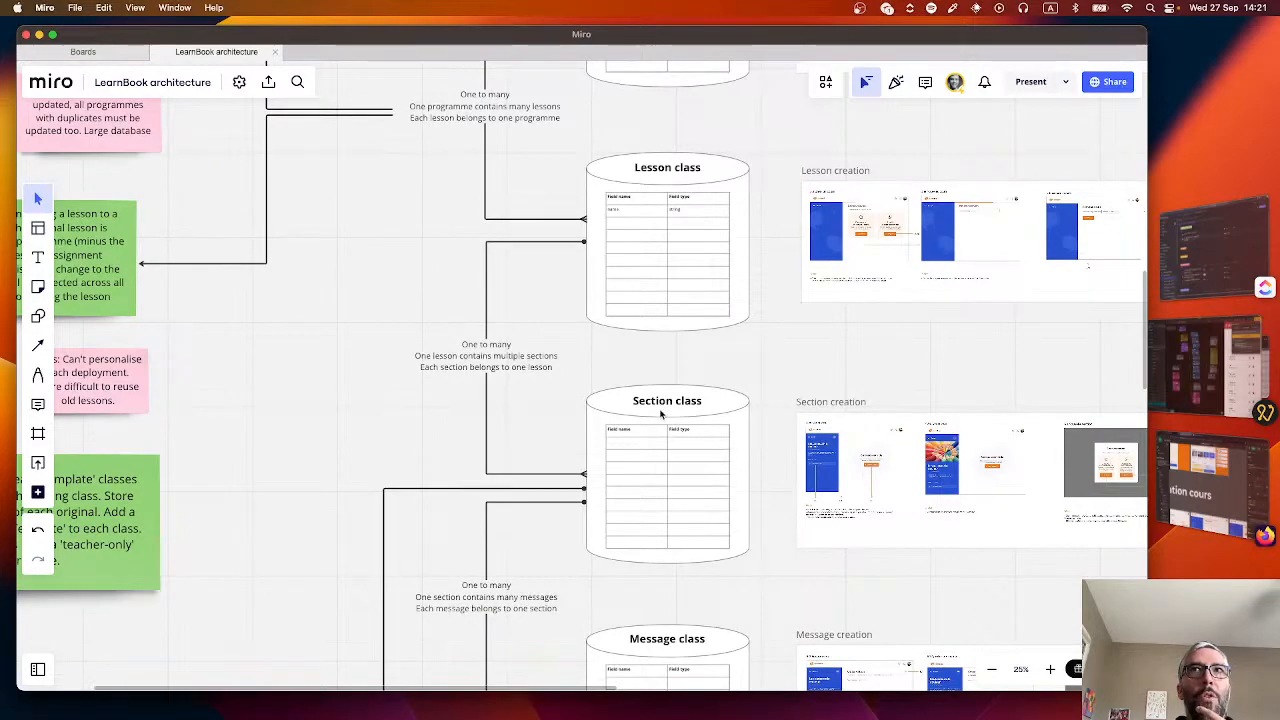
pyautogui.scroll(-1, 660, 413)
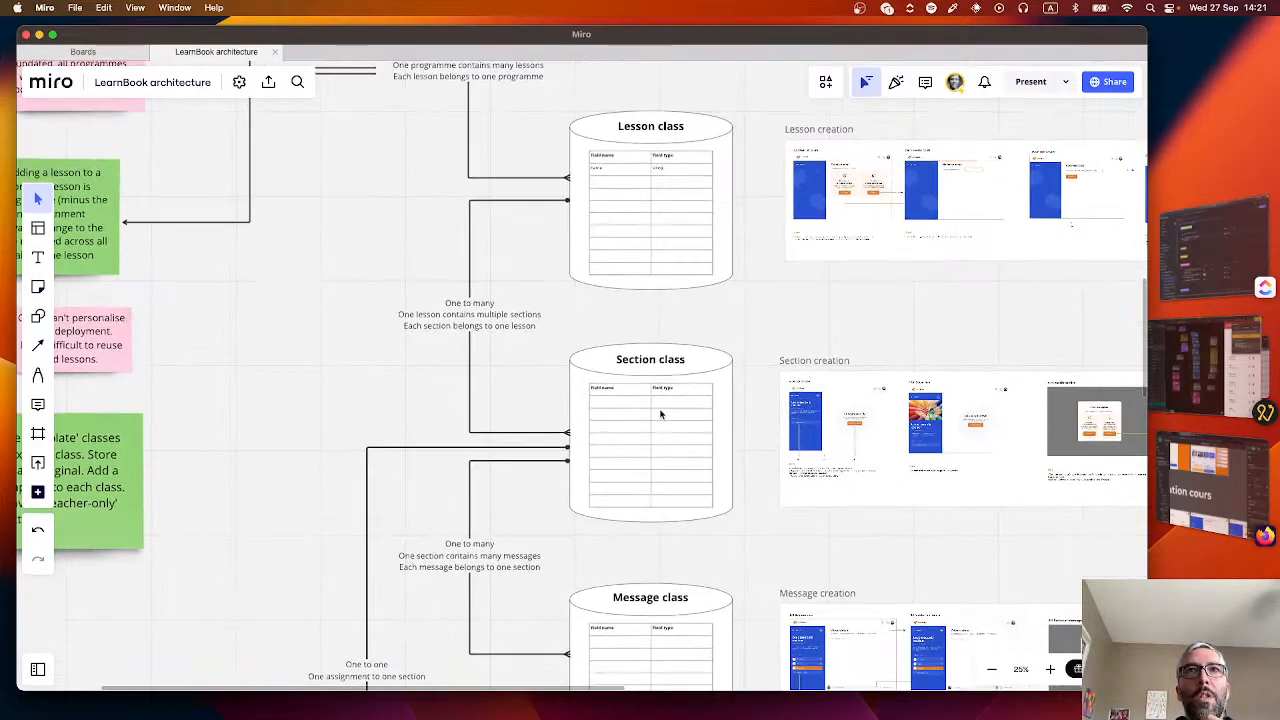
pyautogui.scroll(-4, 640, 415)
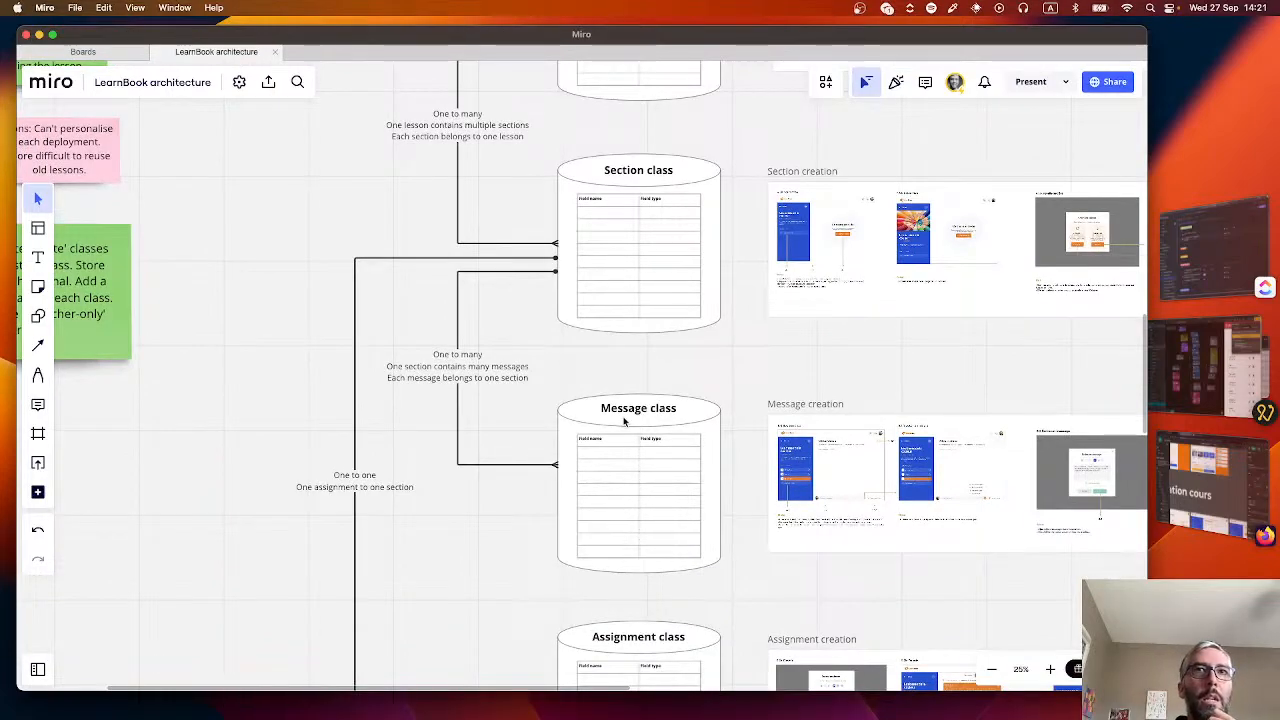
# - Read the Alternatives note on template classes and the isTemplate field, and compare it with Scenarios 1 and 2
pyautogui.scroll(10, 623, 421)
pyautogui.hscroll(-10, 623, 421)
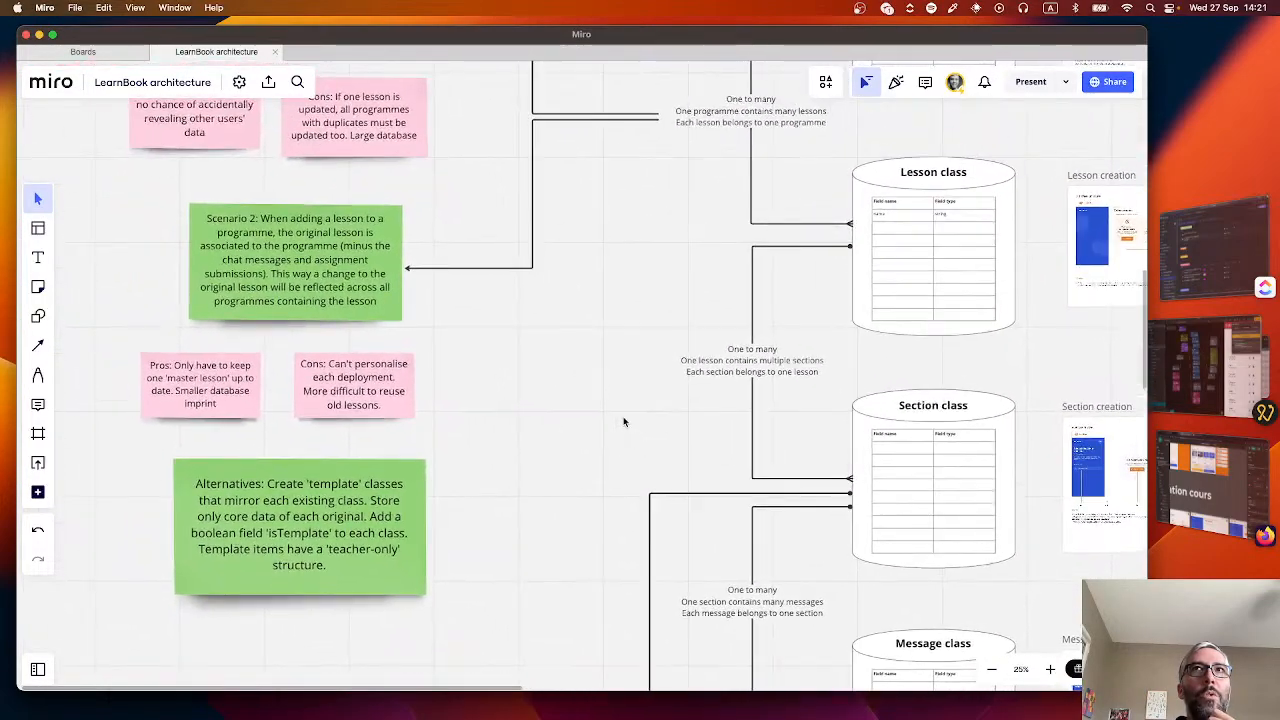
pyautogui.scroll(2, 610, 425)
pyautogui.hscroll(1, 610, 425)
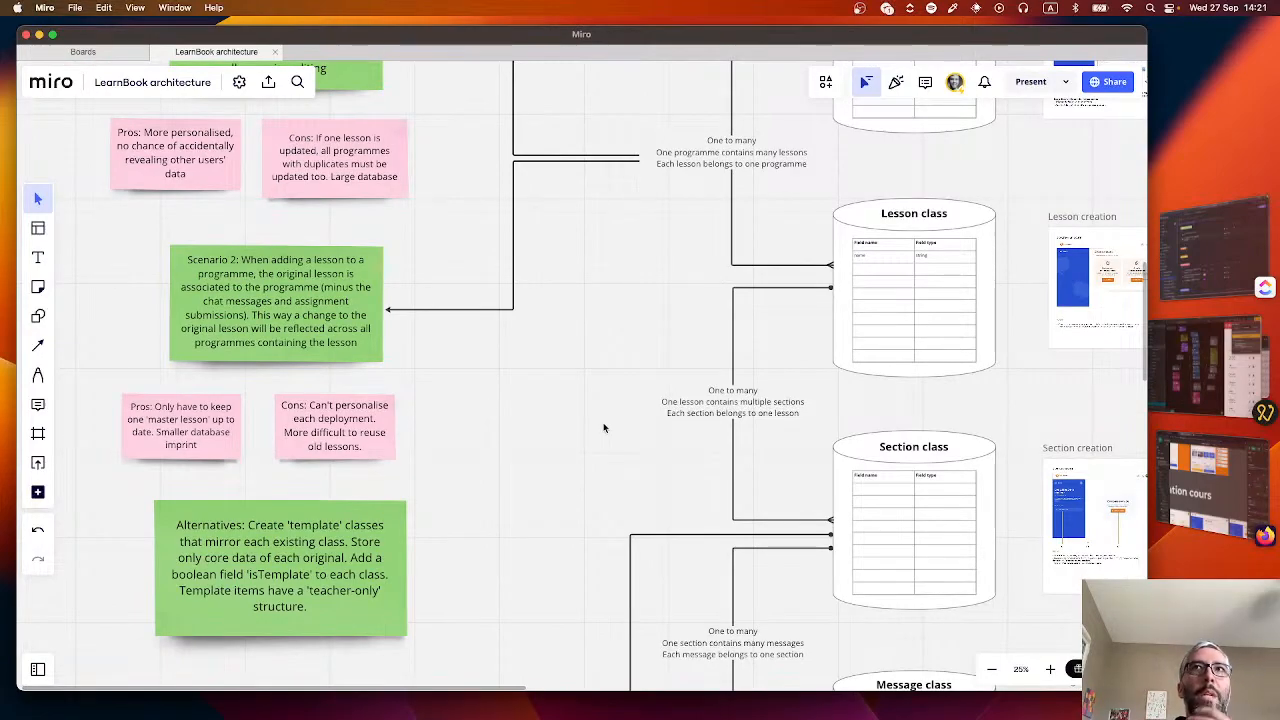
pyautogui.hscroll(-2, 603, 428)
pyautogui.scroll(-2, 526, 431)
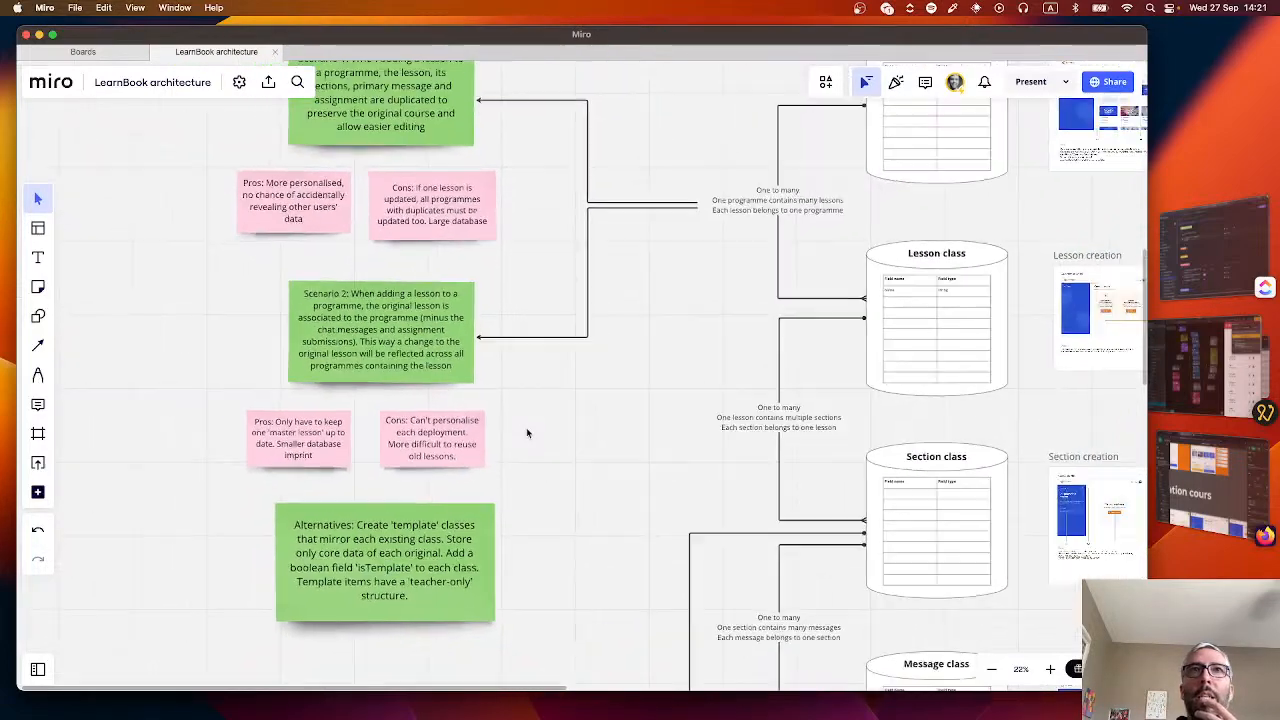
pyautogui.scroll(2, 527, 432)
pyautogui.hscroll(-1, 532, 390)
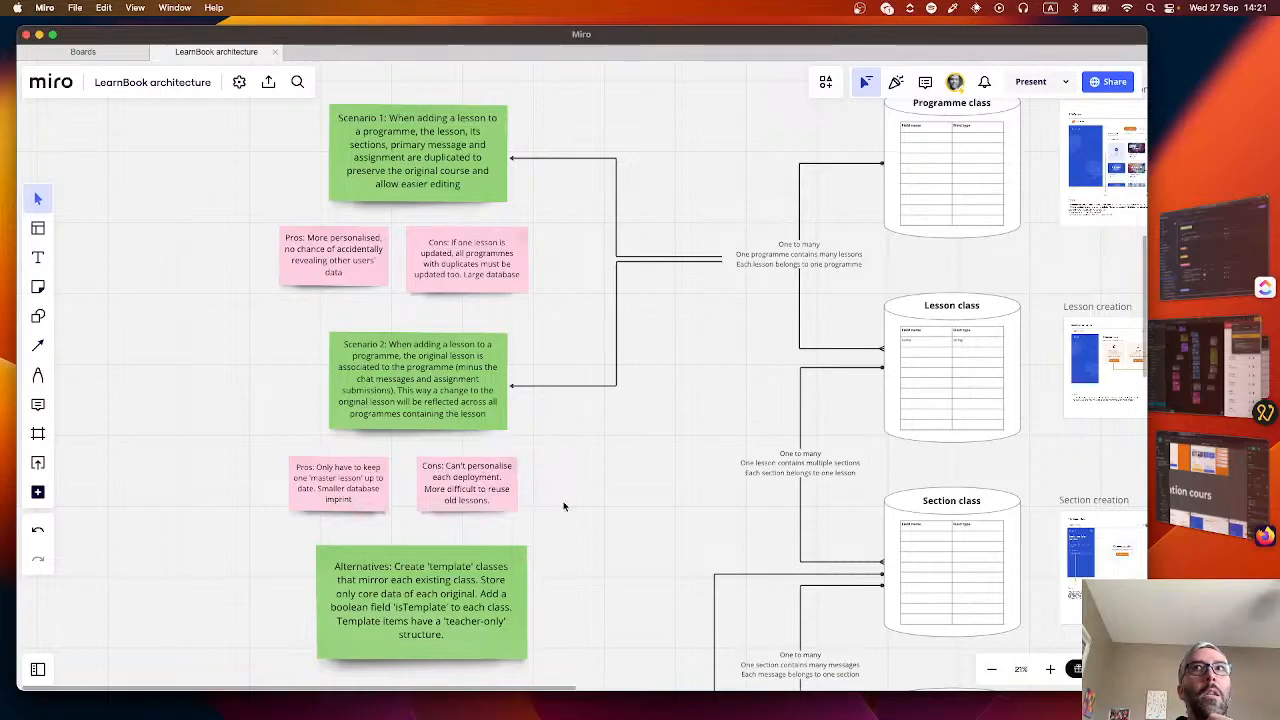
# - Inspect the Lesson class table against the 3.0 Créer un cours and 3.1a Nouveau cours wireframes to identify the required fields
pyautogui.hscroll(7, 563, 506)
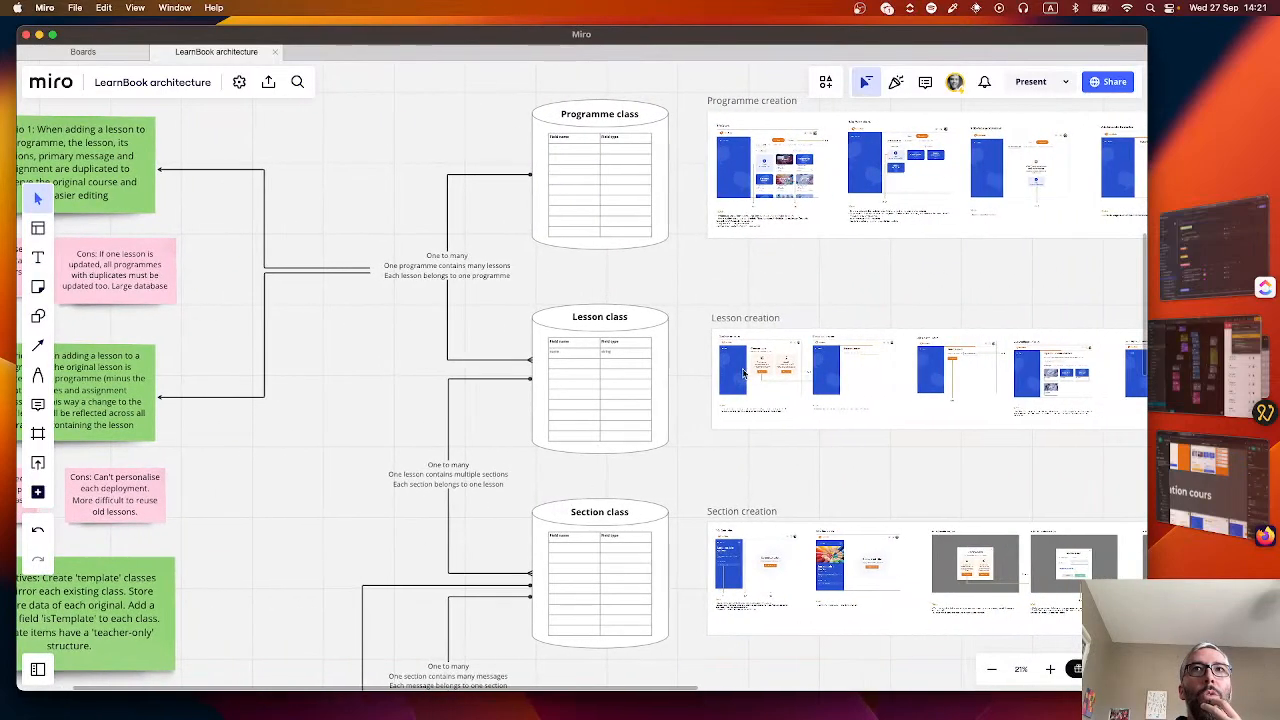
pyautogui.scroll(5, 743, 373)
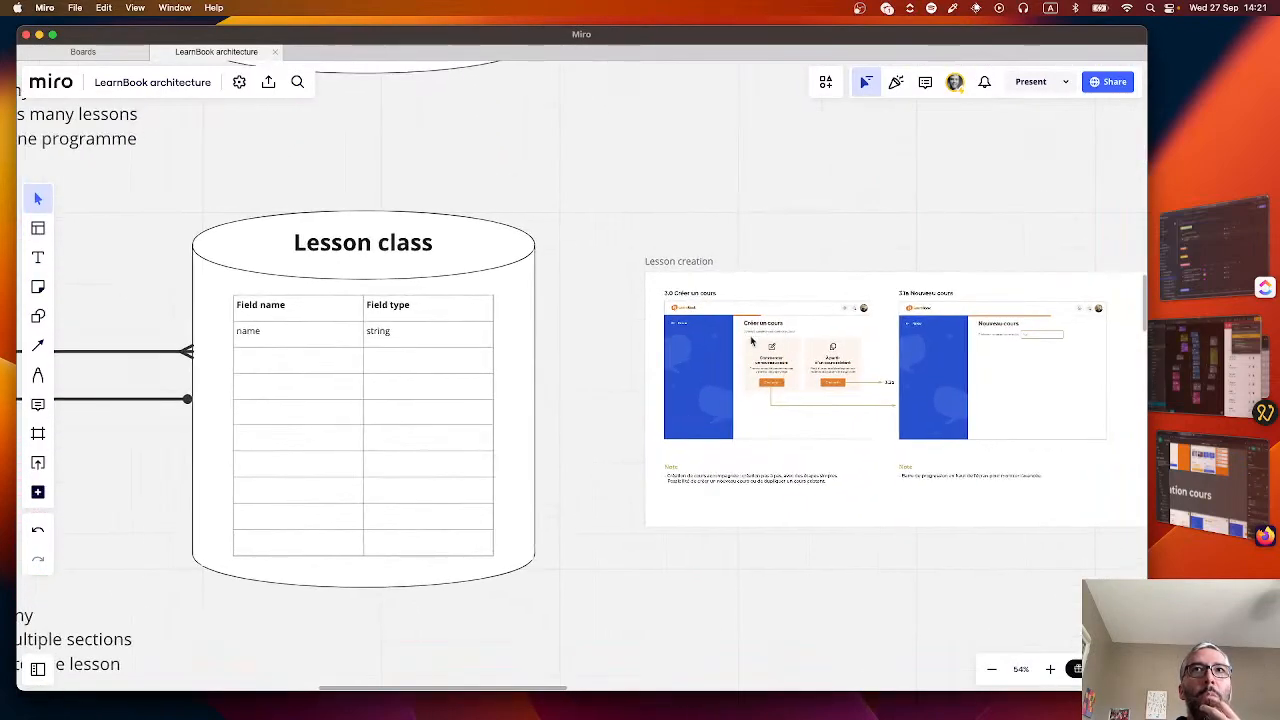
pyautogui.hscroll(3, 767, 403)
pyautogui.hscroll(-4, 767, 403)
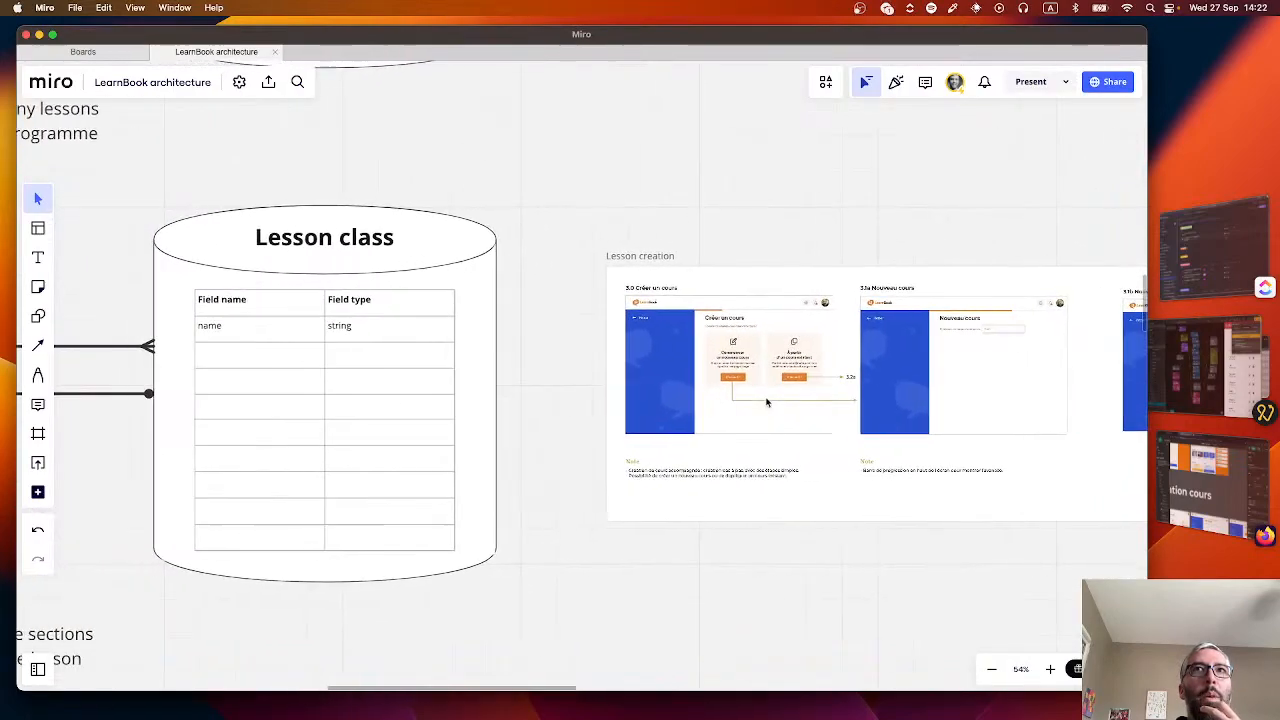
pyautogui.click(345, 368)
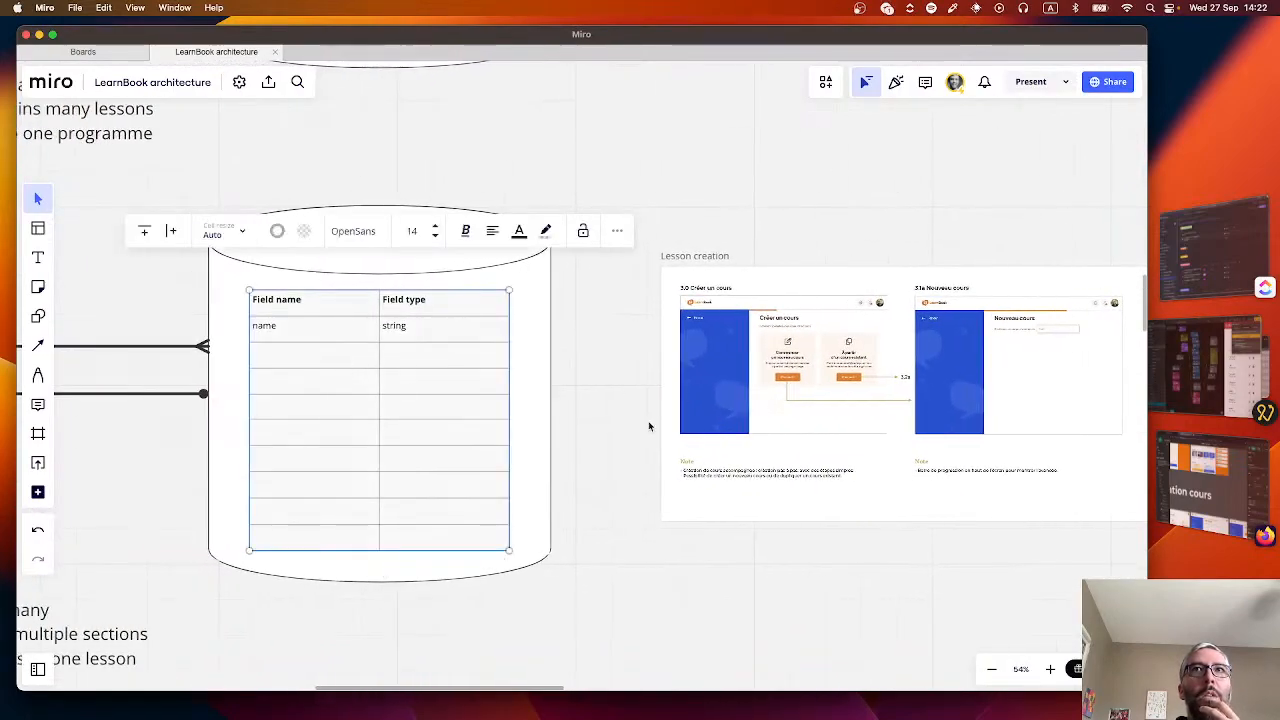
pyautogui.hscroll(5, 345, 368)
pyautogui.scroll(5, 557, 343)
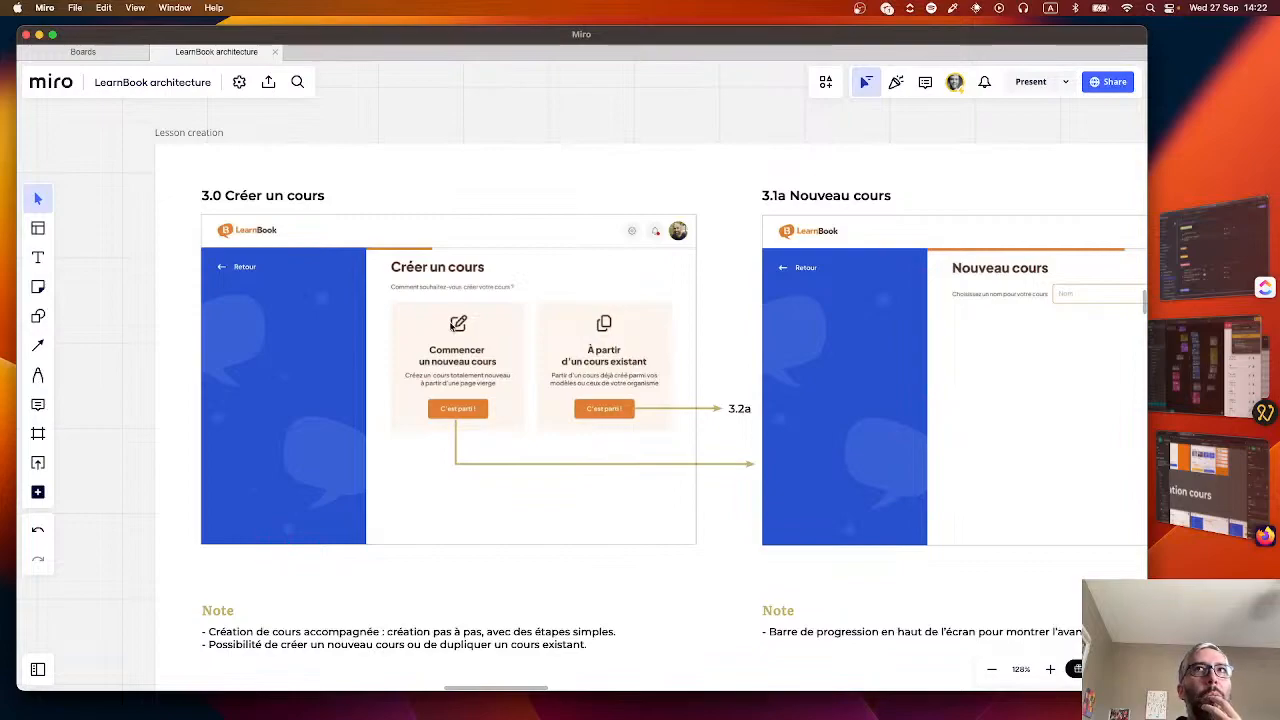
# - Switch to the LearnBook-prof_2.0 Figma file and examine the 2.0 Accueil vide and 2.1 Accueil home screens
pyautogui.scroll(-2, 452, 325)
pyautogui.scroll(5, 452, 325)
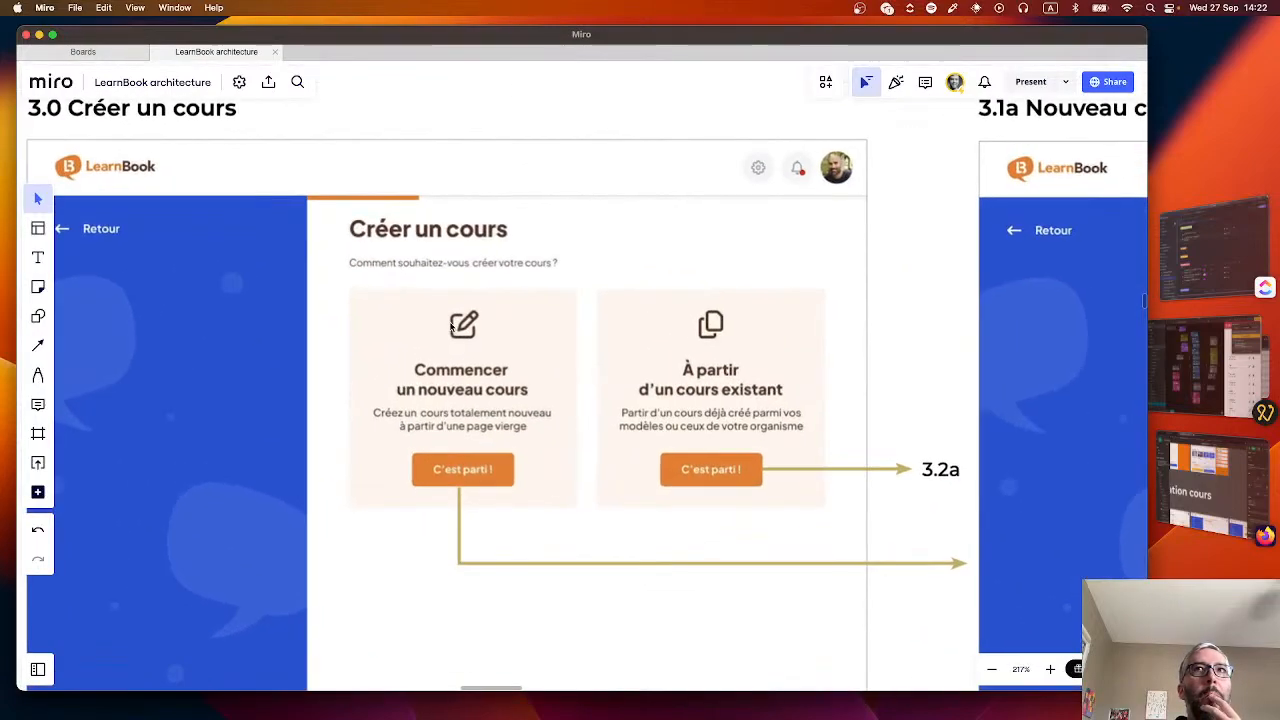
pyautogui.click(1205, 484)
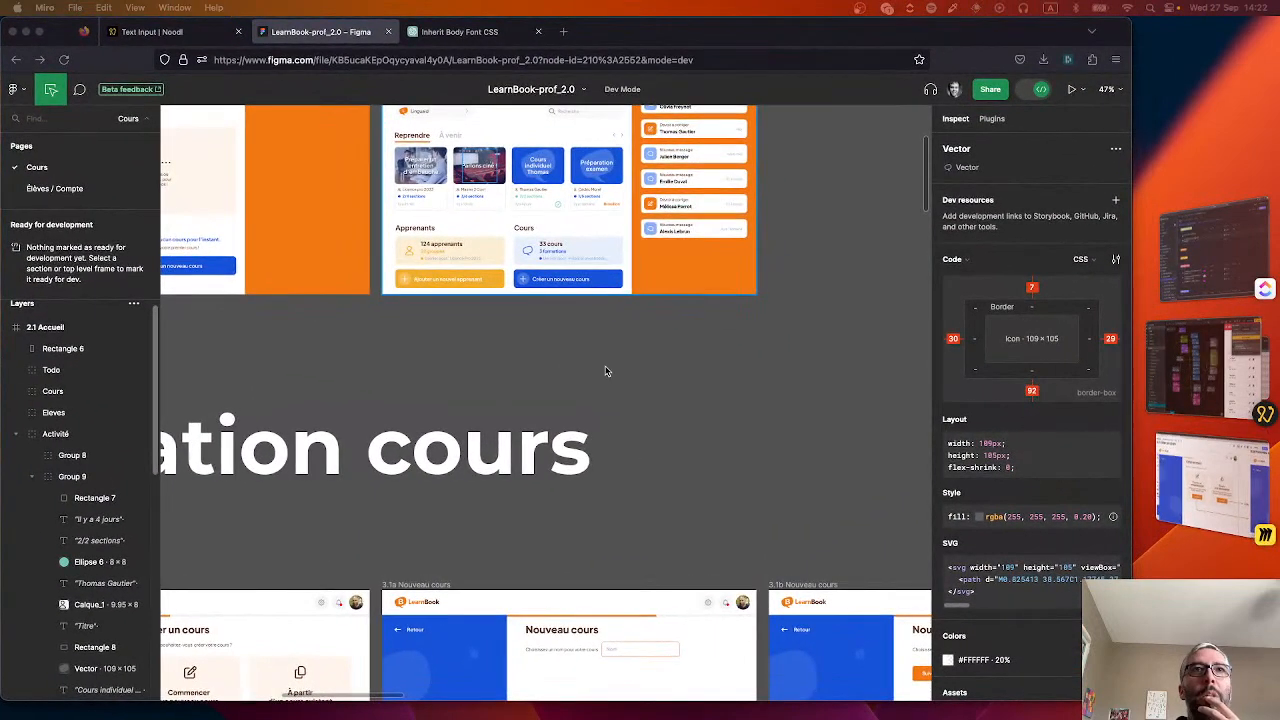
pyautogui.scroll(5, 605, 371)
pyautogui.hscroll(-4, 605, 371)
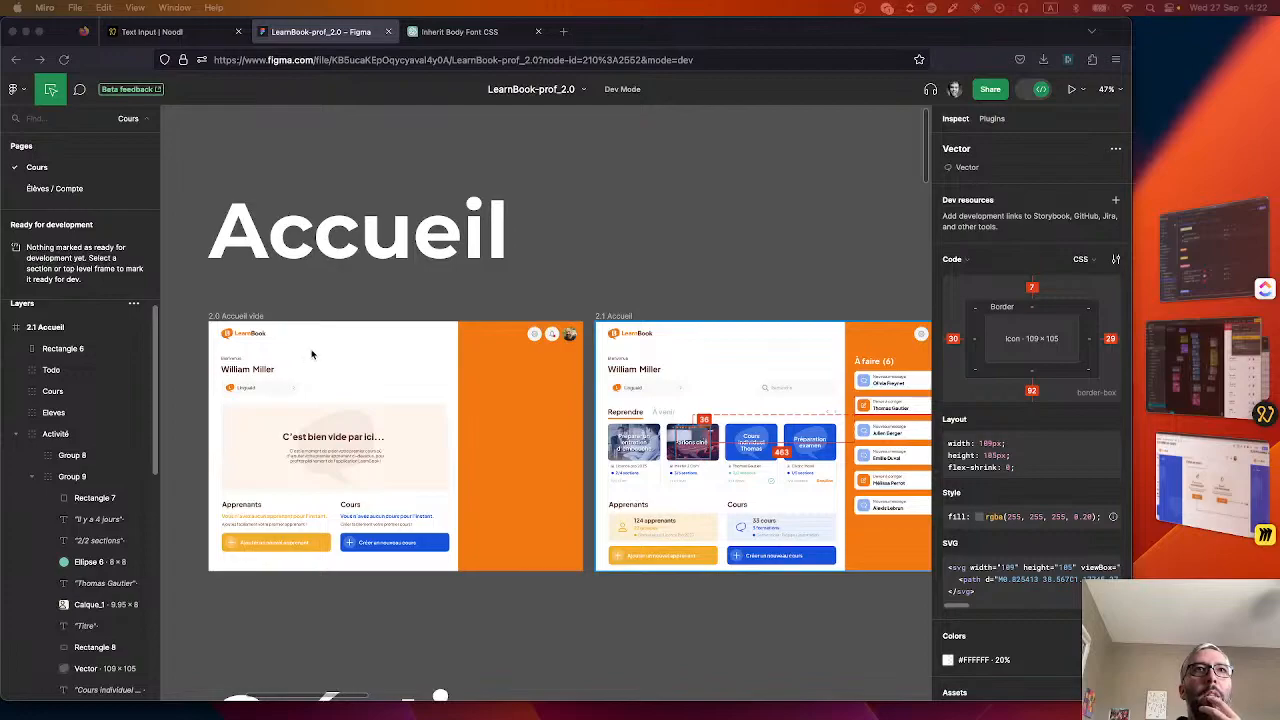
pyautogui.scroll(5, 337, 340)
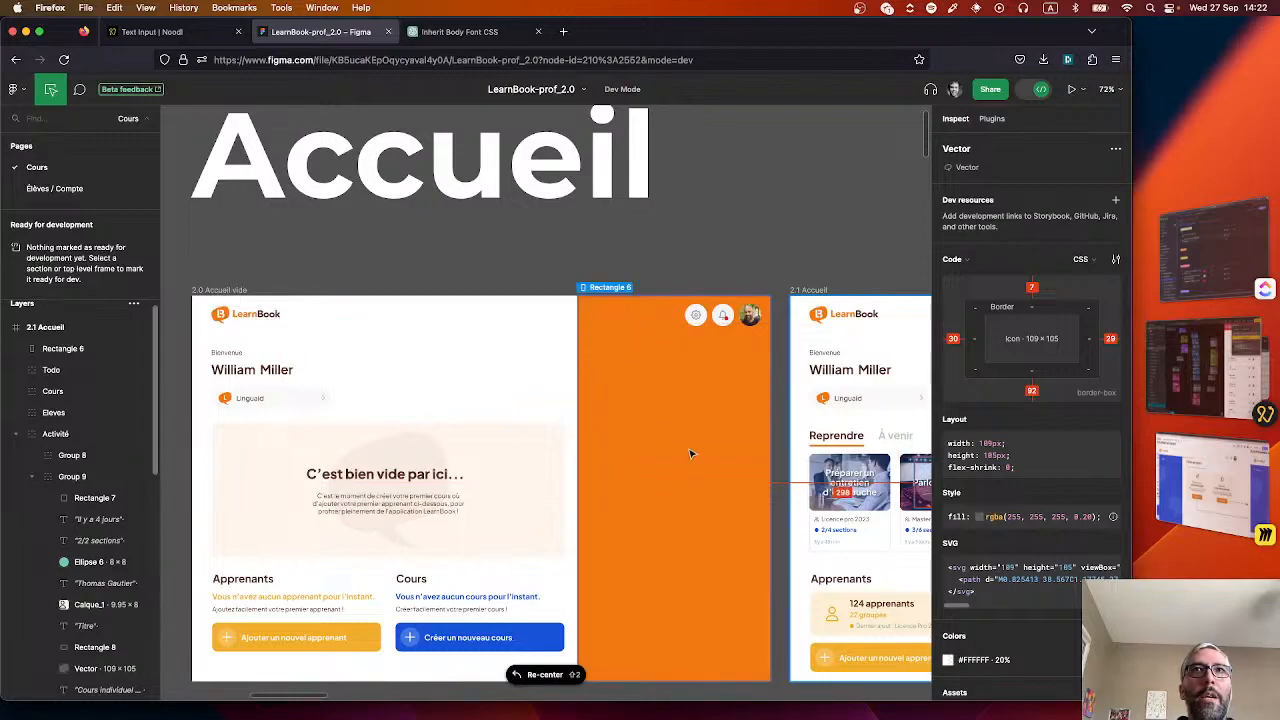
pyautogui.moveTo(695, 475); pyautogui.dragTo(686, 472)
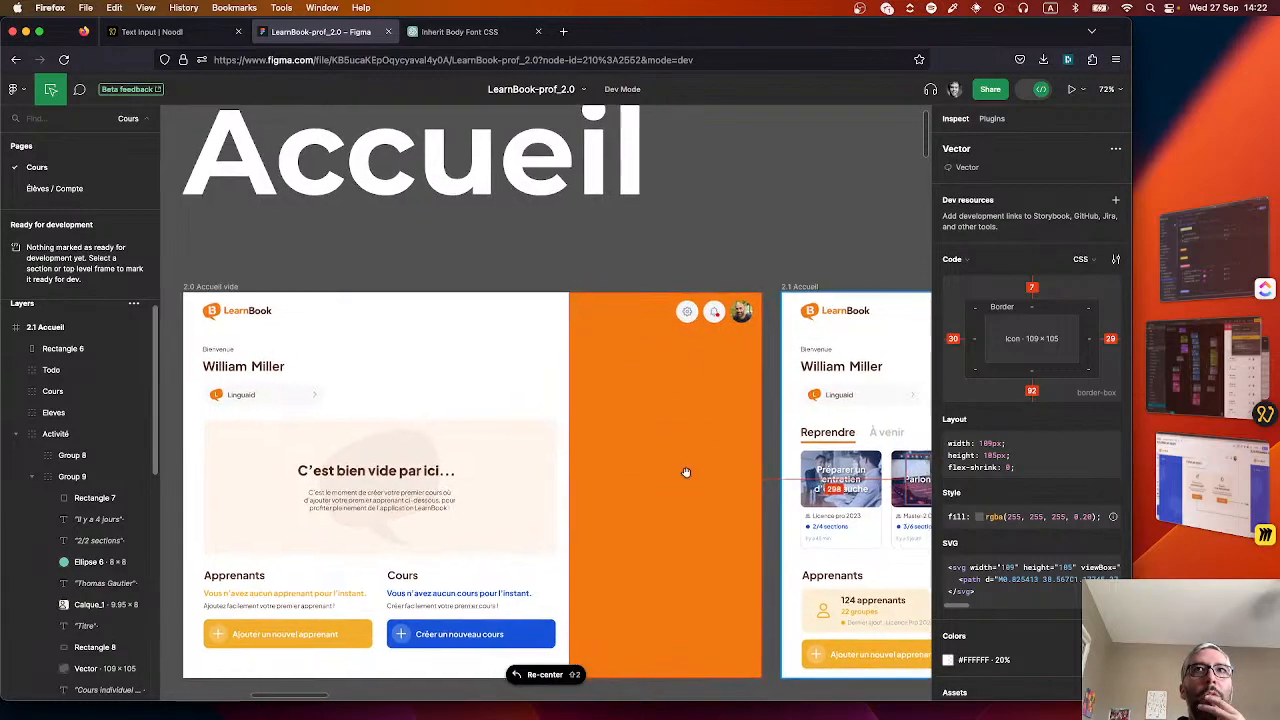
# - Inspect the Header component of the 3.0 Créer un cours frame and compare the frame with the Nouveau cours screens
pyautogui.hscroll(5, 686, 472)
pyautogui.scroll(-10, 686, 472)
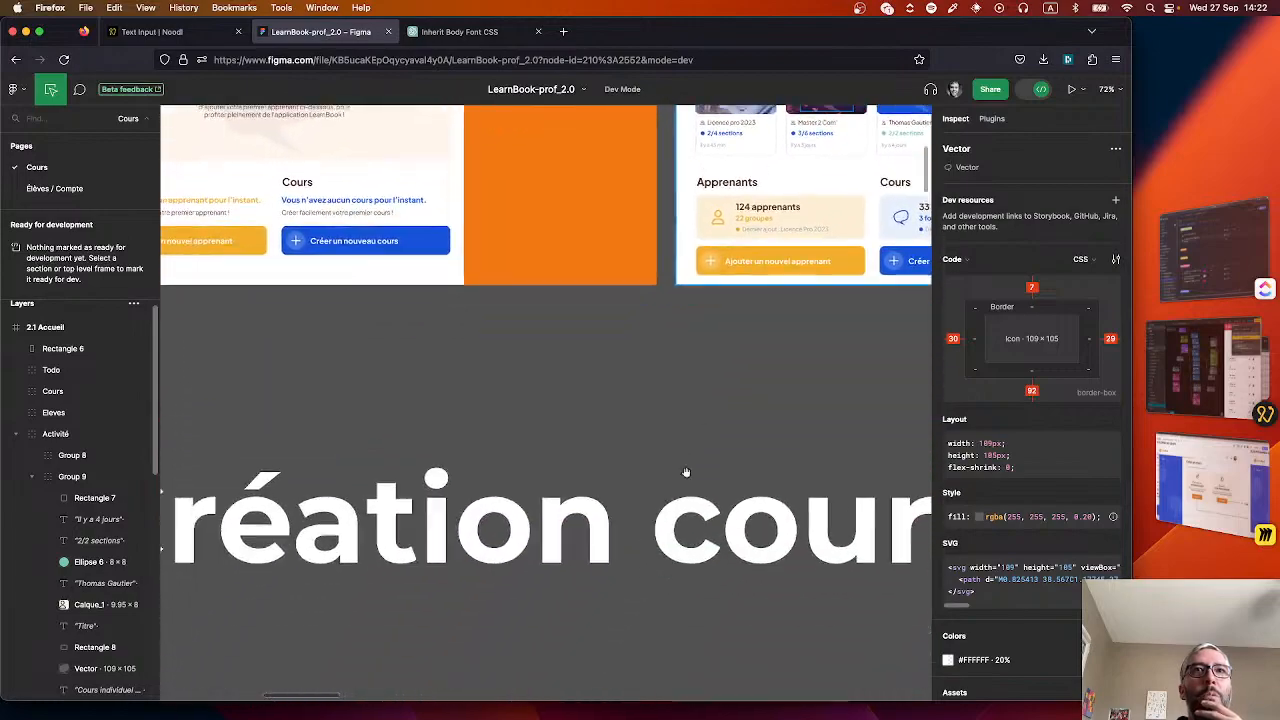
pyautogui.scroll(-5, 686, 472)
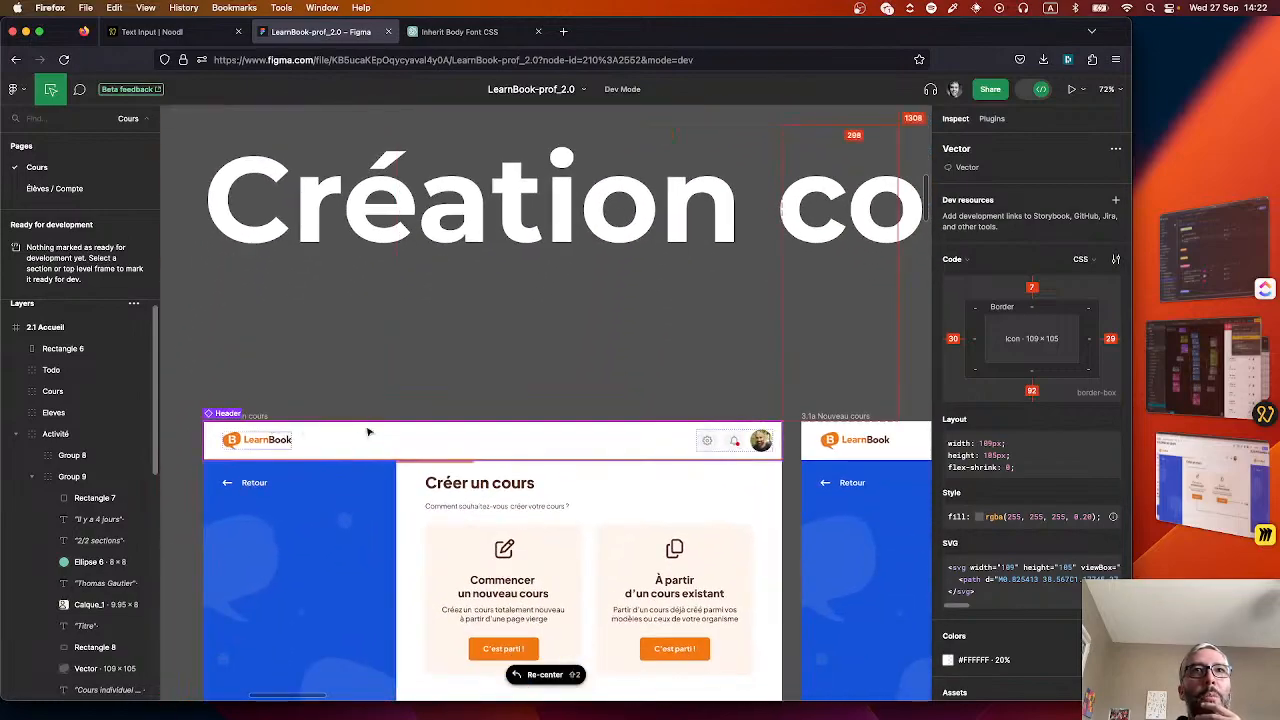
pyautogui.scroll(-2, 368, 432)
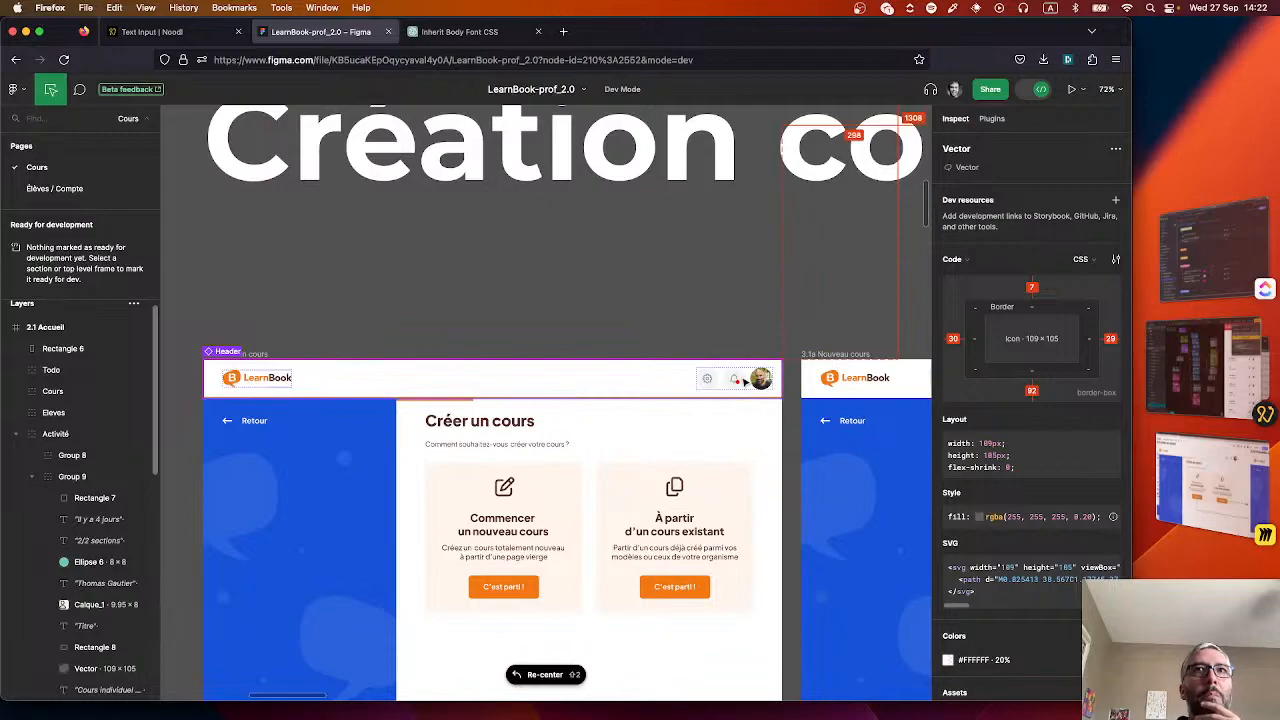
pyautogui.click(488, 381)
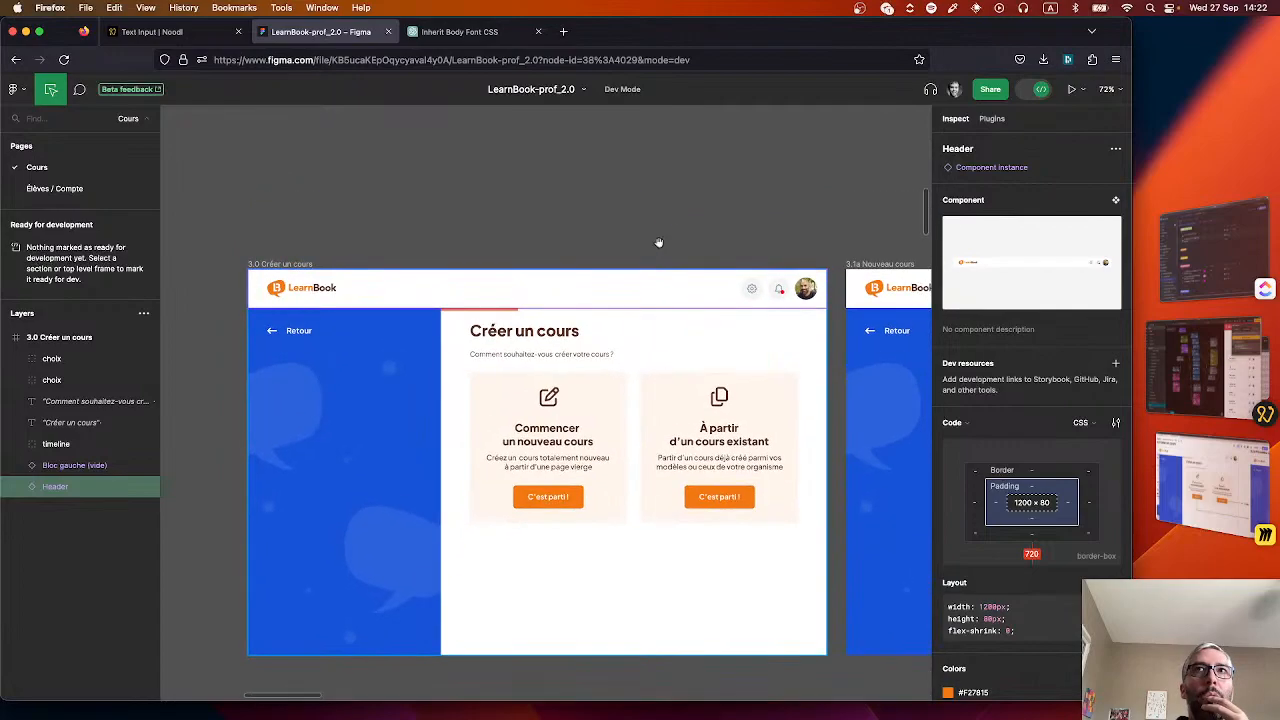
pyautogui.hscroll(10, 655, 250)
pyautogui.hscroll(-10, 655, 250)
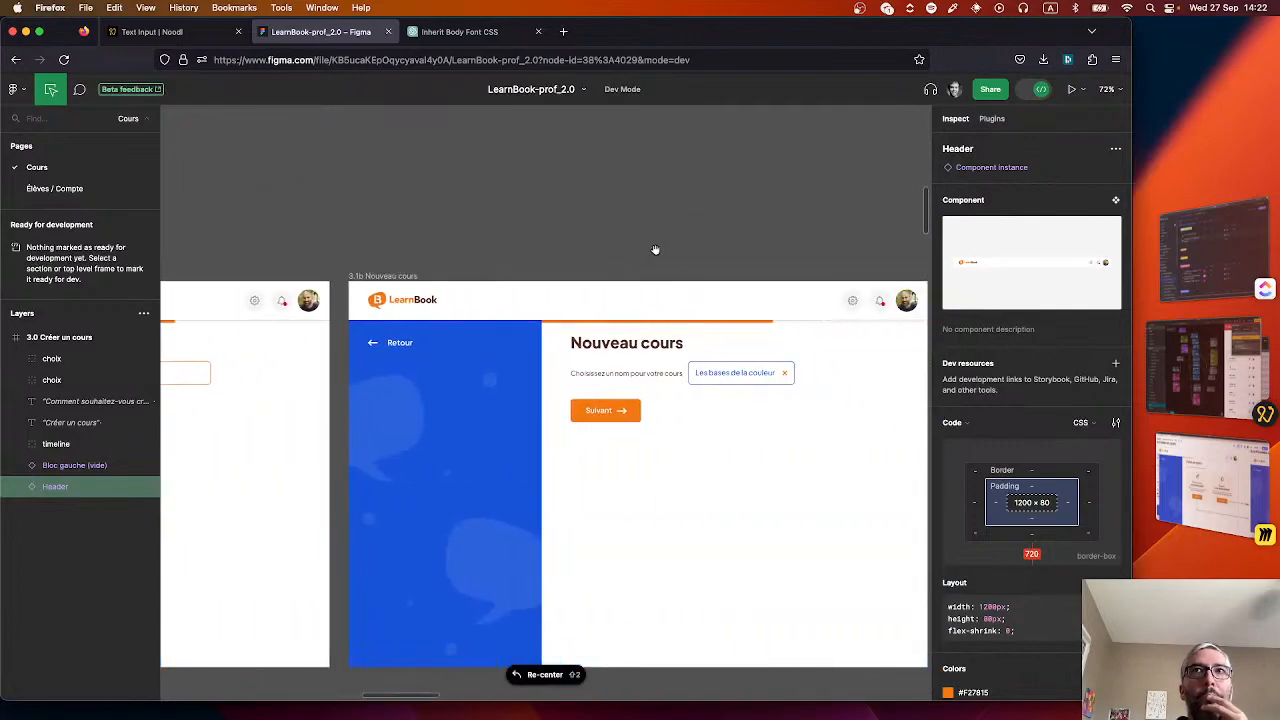
pyautogui.hscroll(2, 655, 250)
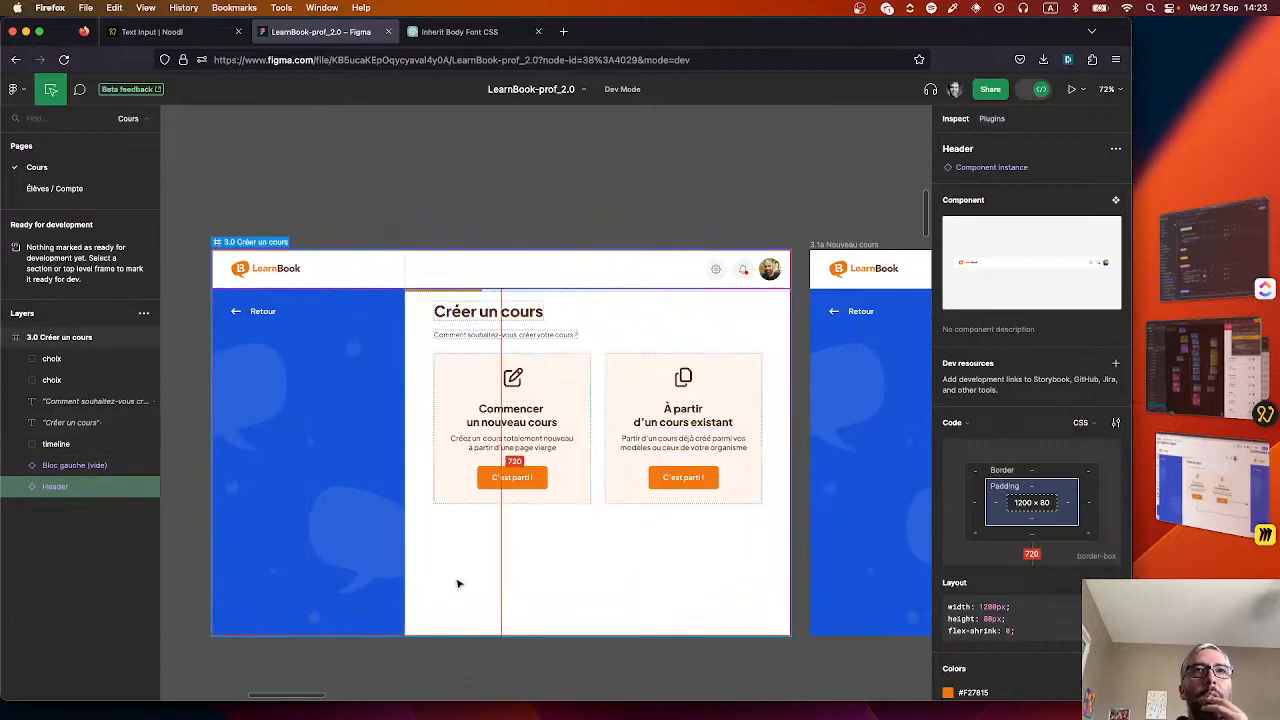
# - Survey the Création cours frames, relating the 3.0 Créer un cours options to the Nouveau cours and Dupliquer un cours screens
pyautogui.scroll(-5, 457, 586)
pyautogui.scroll(-3, 470, 495)
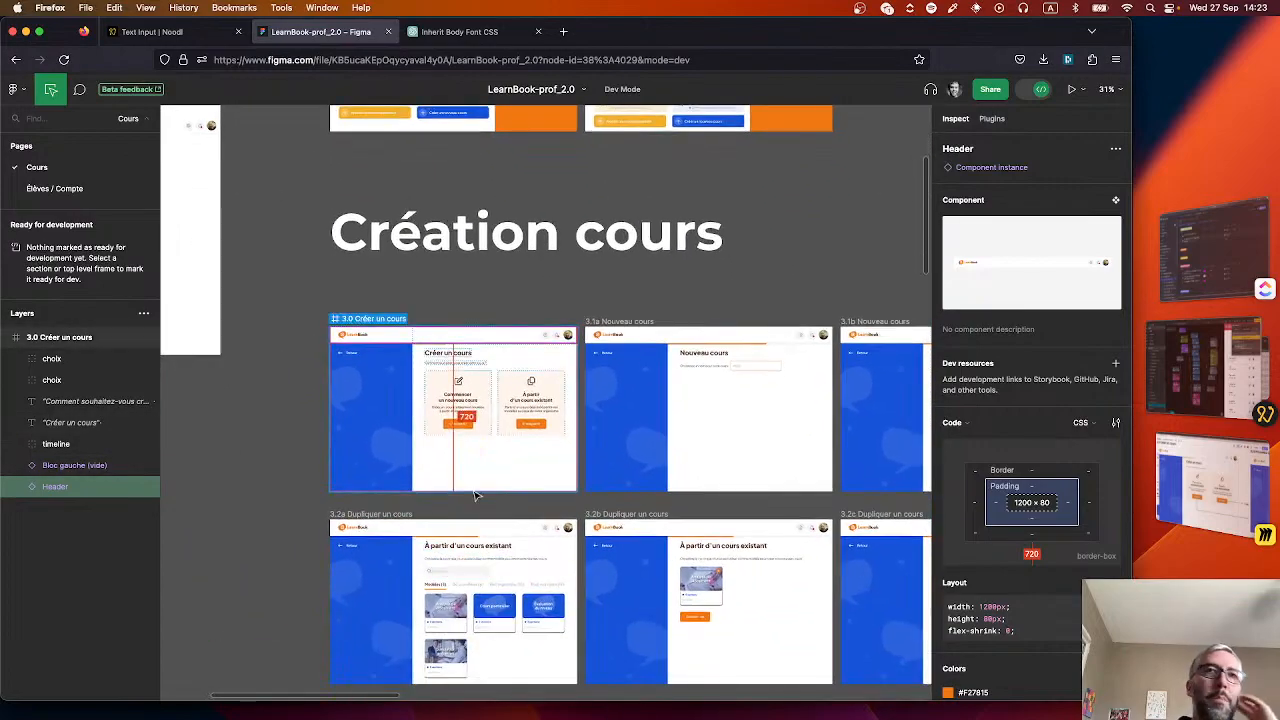
pyautogui.scroll(-2, 514, 455)
pyautogui.scroll(-2, 514, 454)
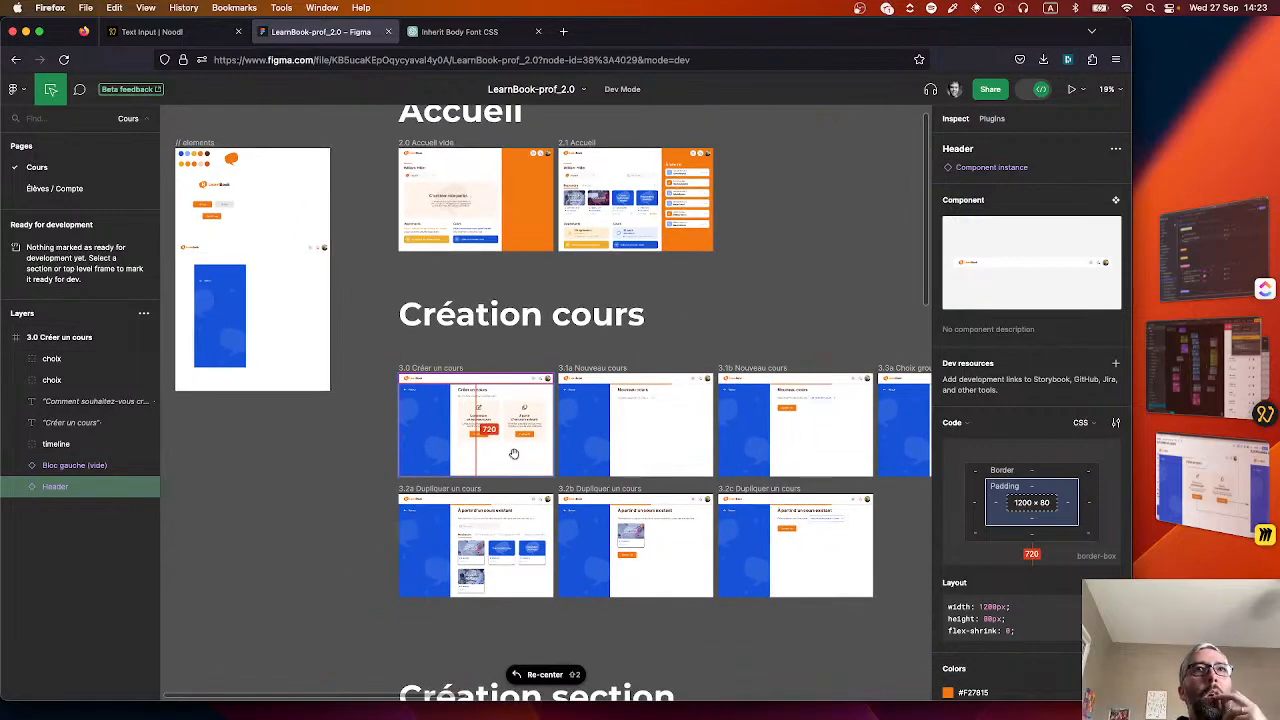
pyautogui.scroll(-4, 514, 454)
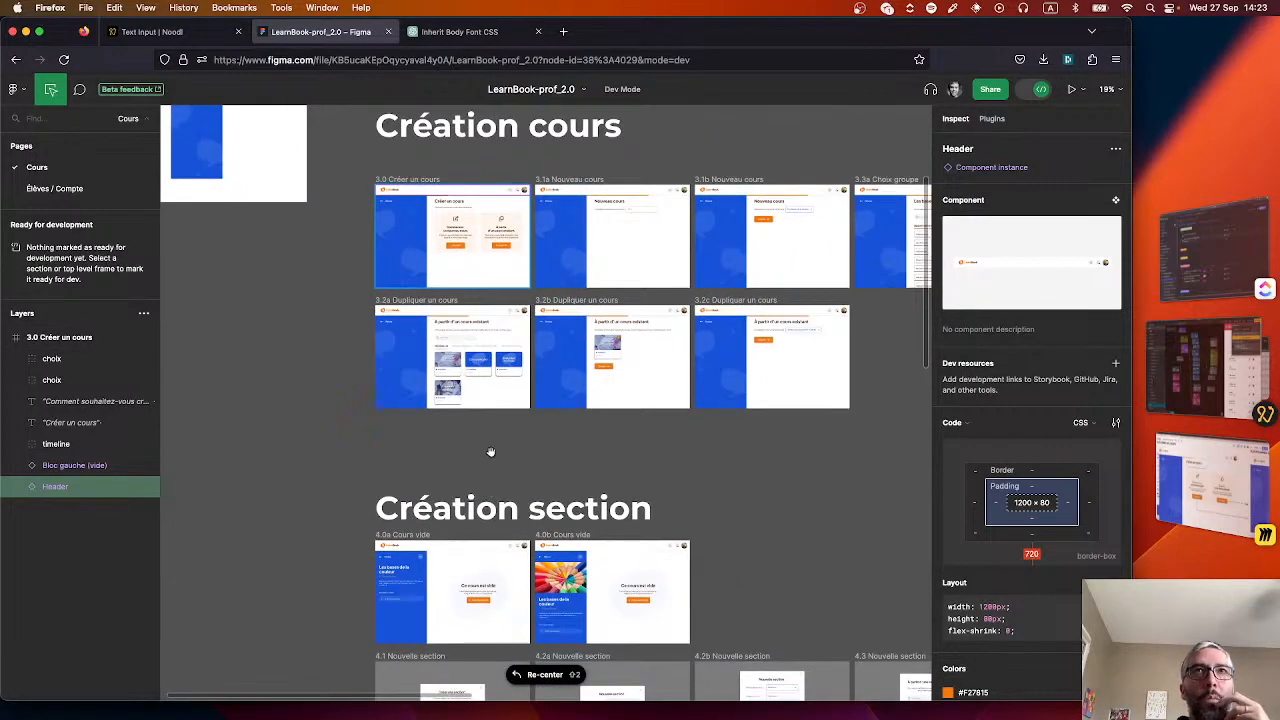
pyautogui.scroll(2, 490, 452)
pyautogui.scroll(5, 457, 300)
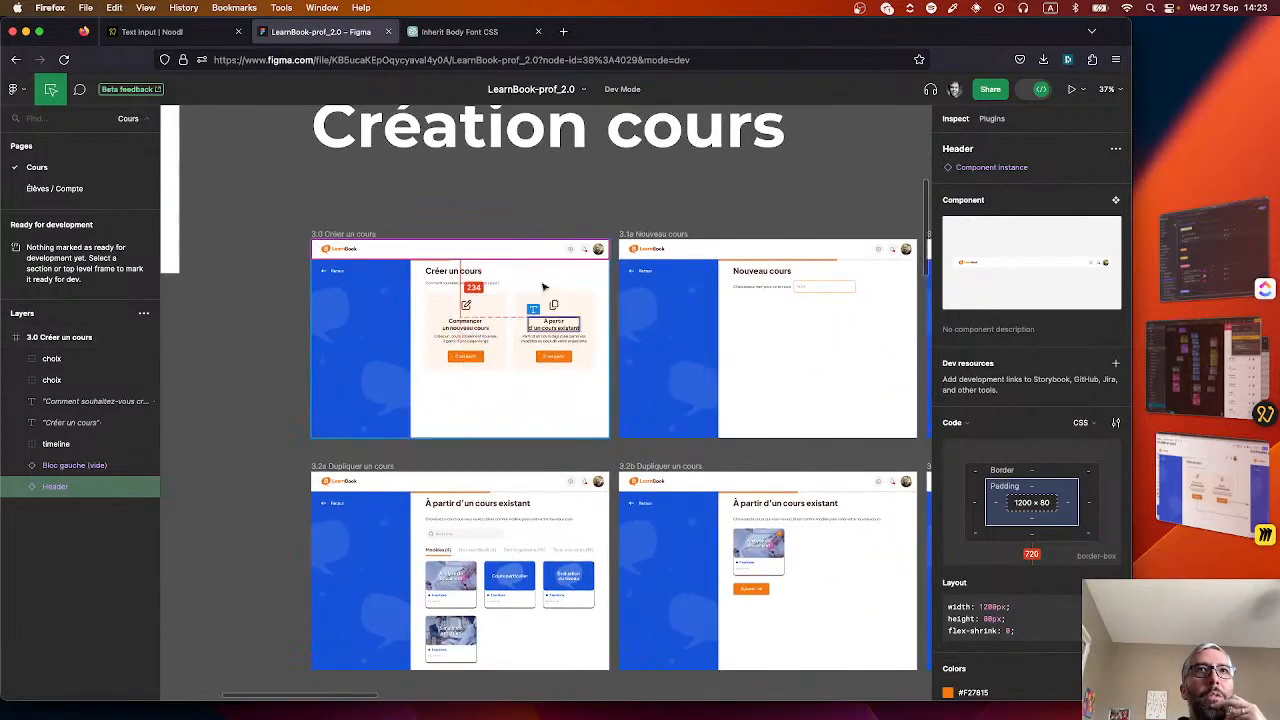
# - Examine the 4.0a Cours vide screen under Création section, including its course details and section-creation options
pyautogui.scroll(-10, 520, 450)
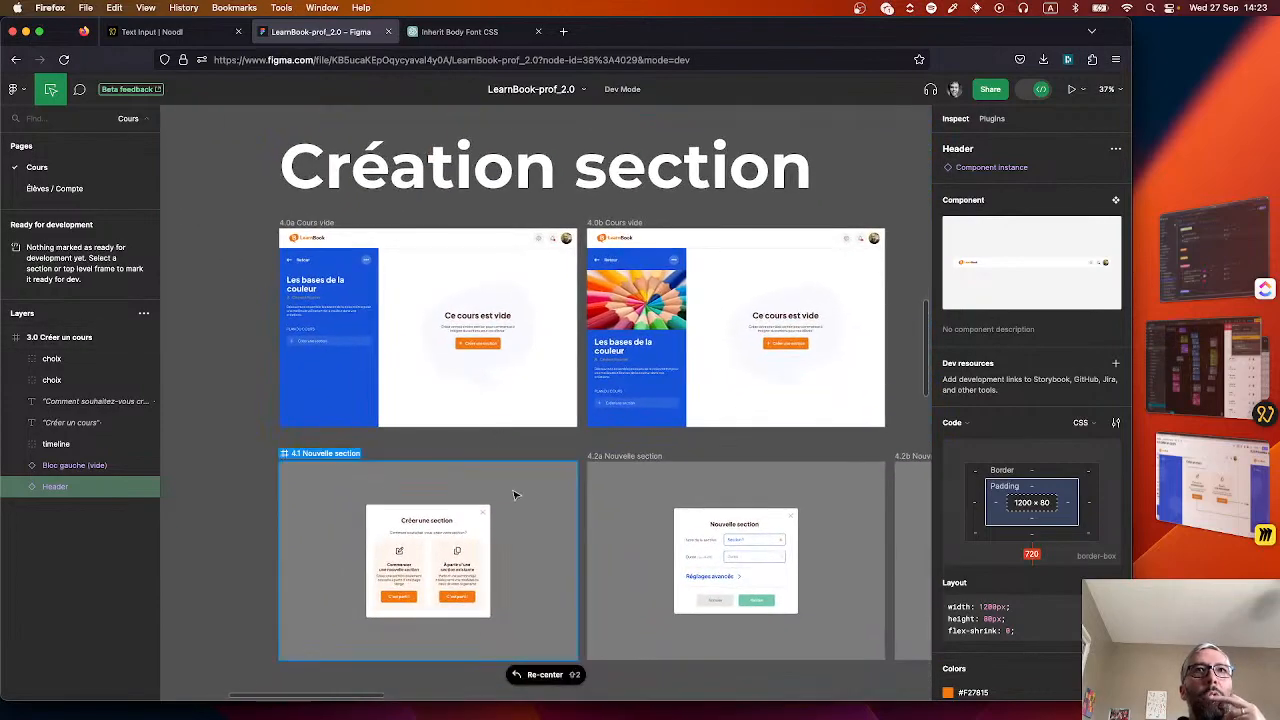
pyautogui.scroll(5, 458, 343)
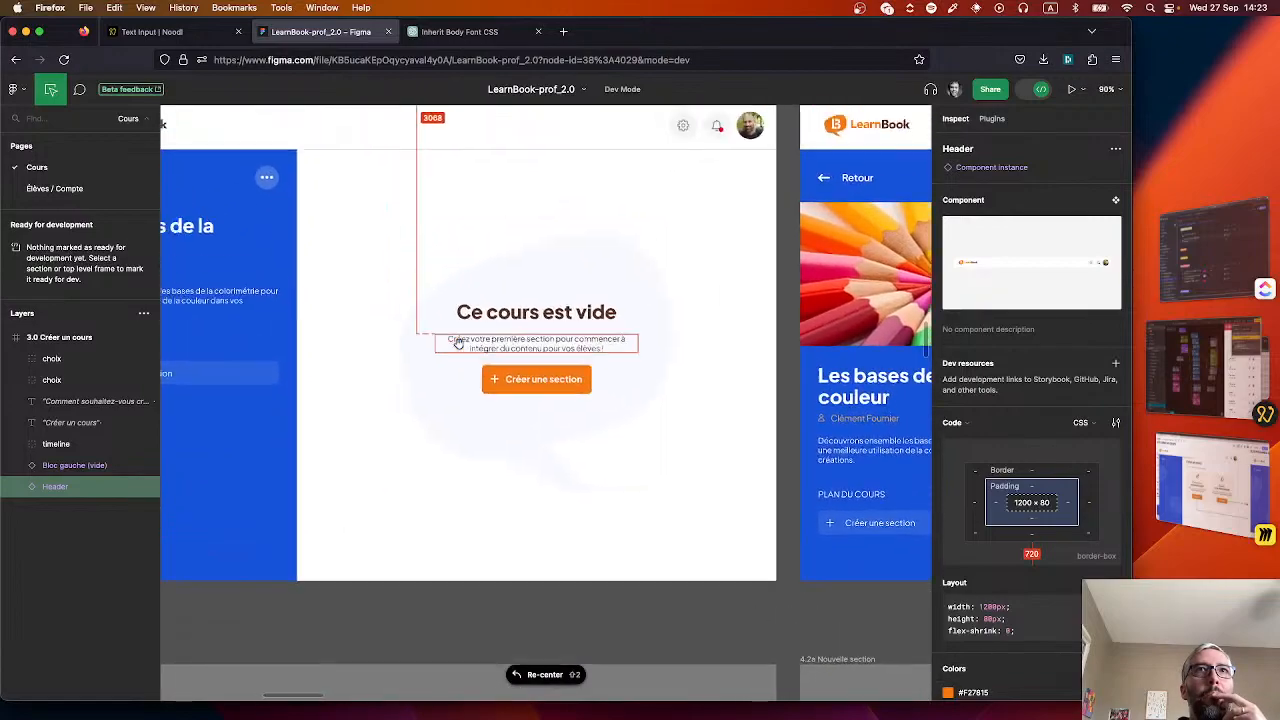
pyautogui.scroll(-2, 458, 343)
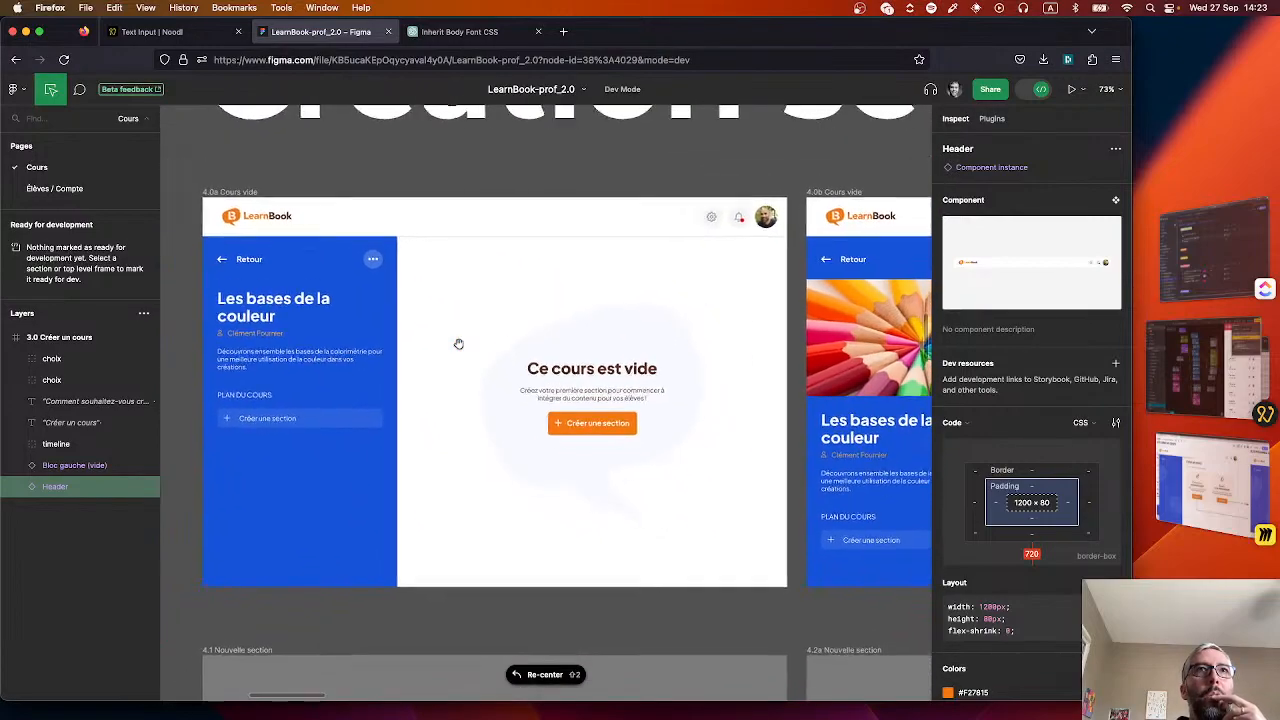
pyautogui.scroll(1, 470, 360)
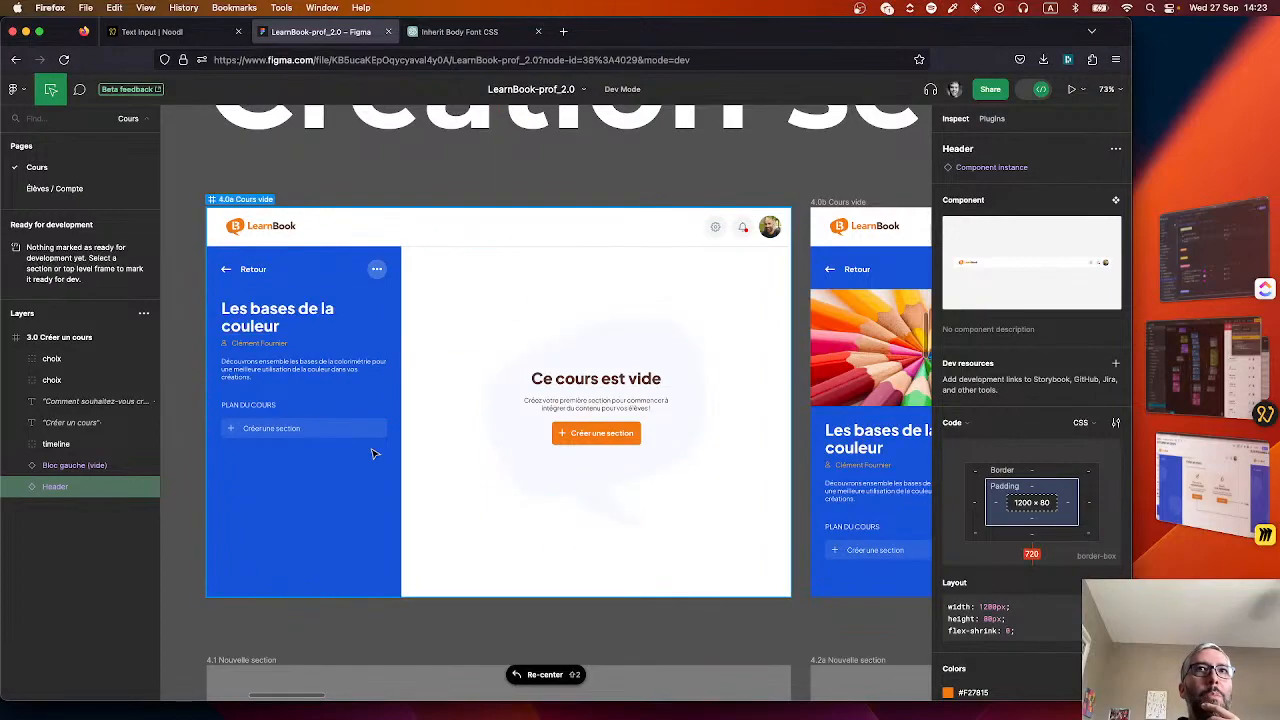
# - Go back to the Création cours group and re-examine the header and options of the 3.0 Créer un cours screen
pyautogui.scroll(10, 431, 333)
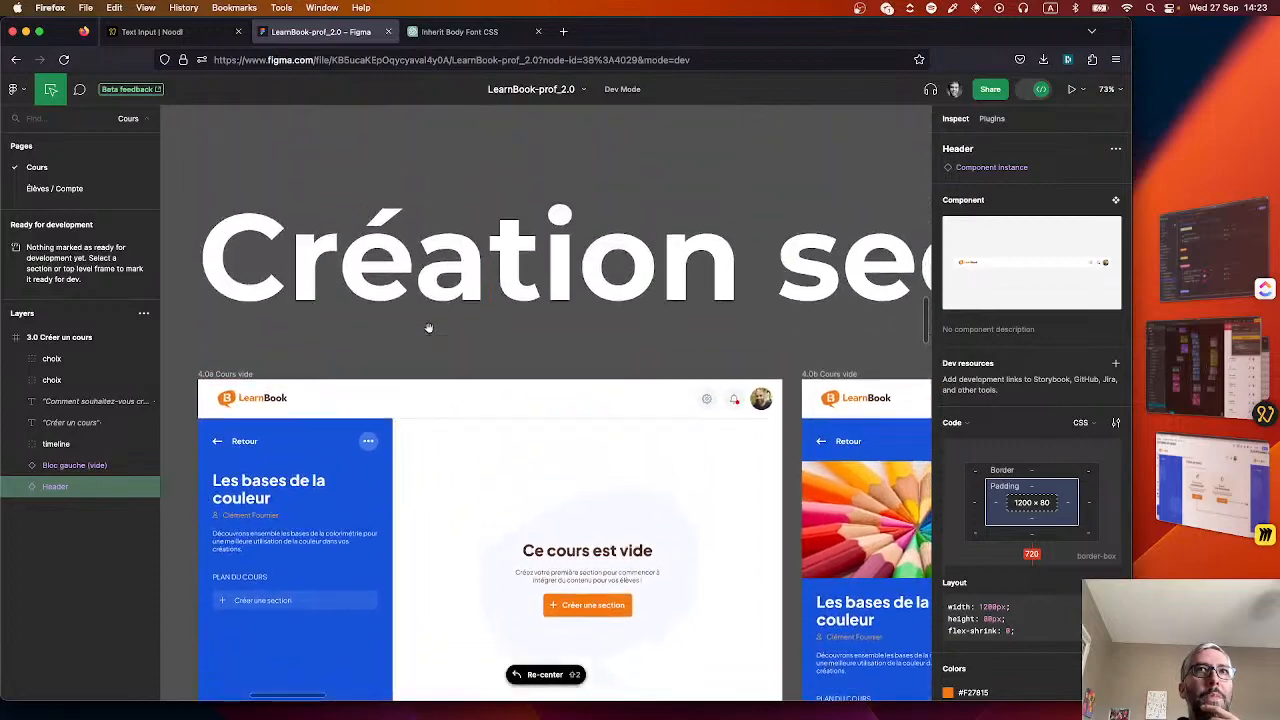
pyautogui.scroll(15, 439, 323)
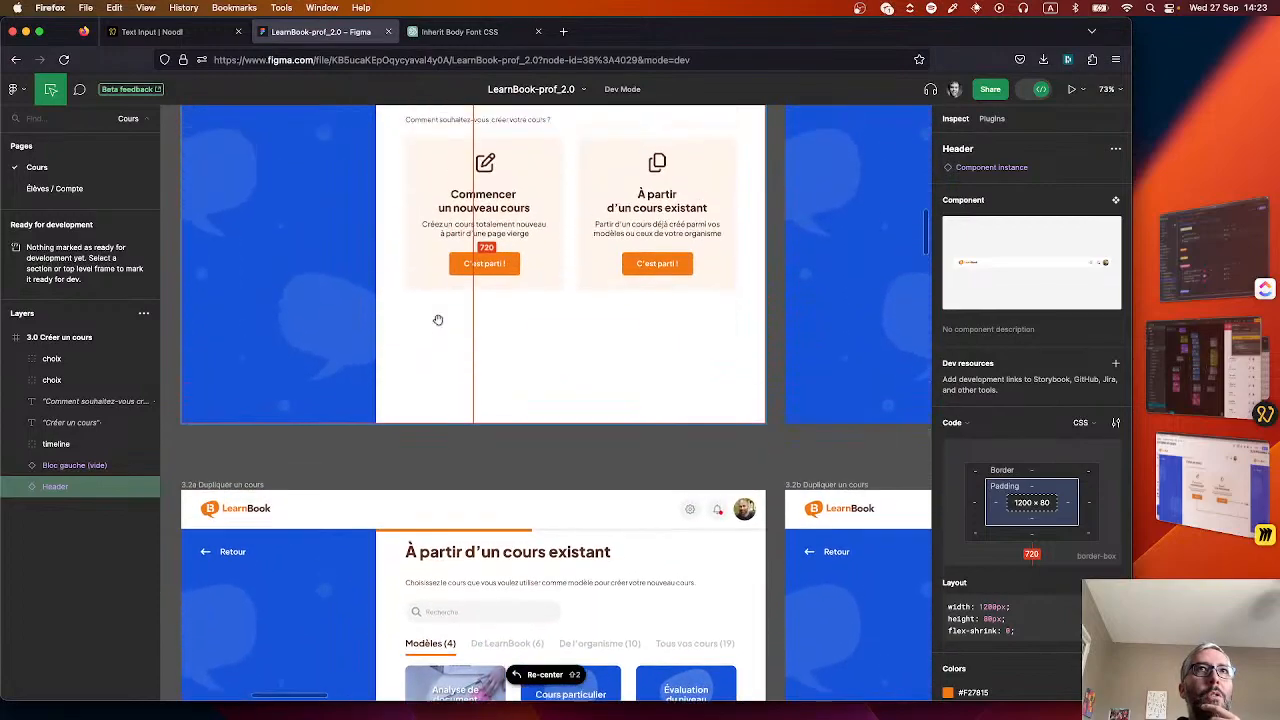
pyautogui.scroll(-3, 438, 320)
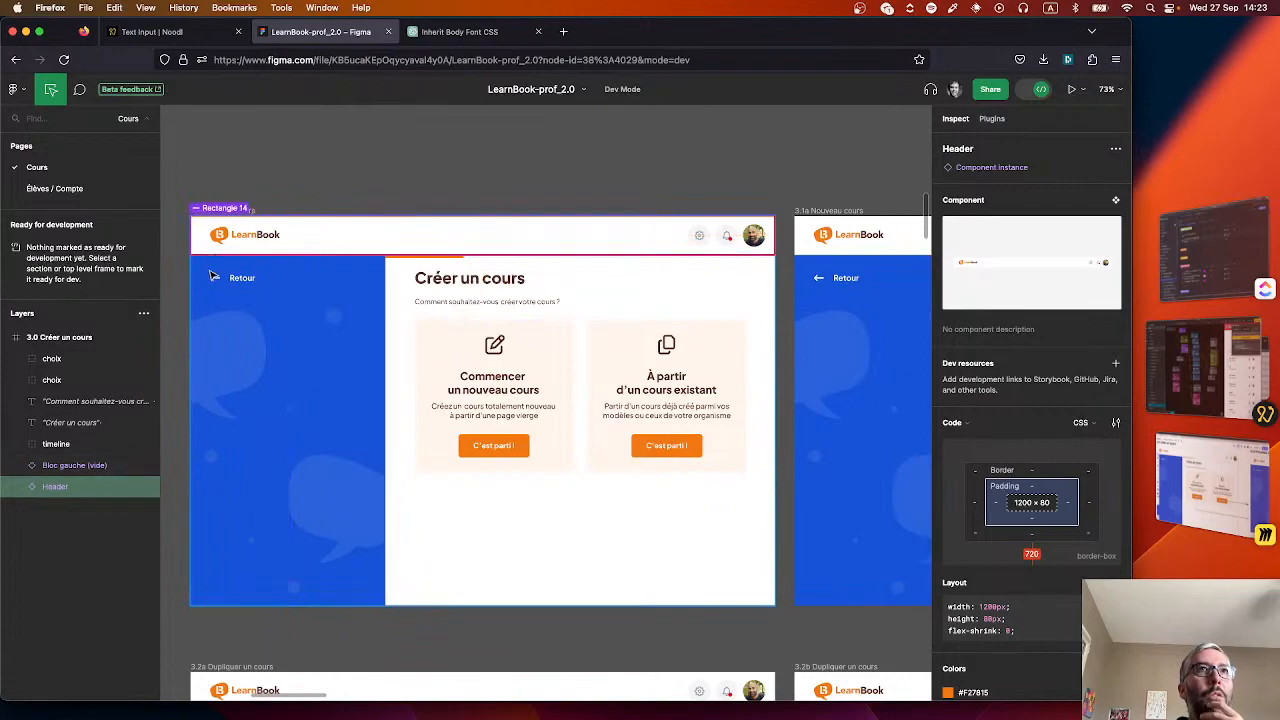
pyautogui.scroll(5, 247, 277)
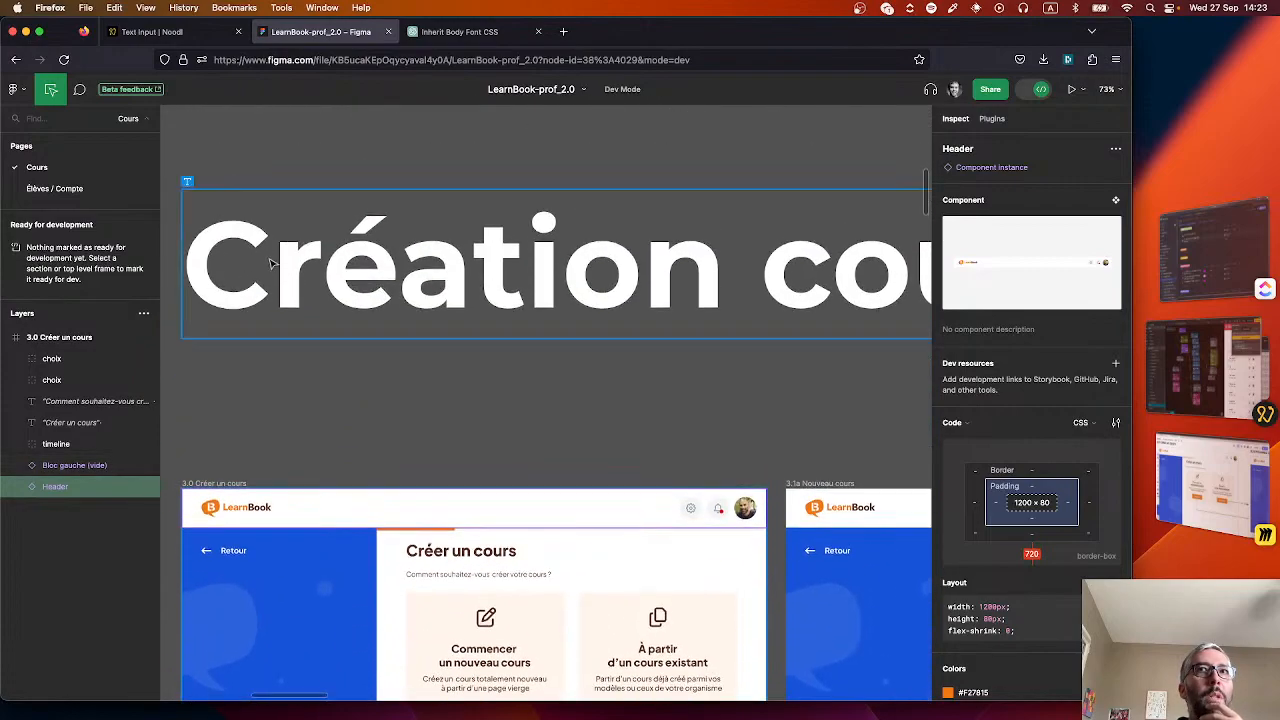
# - Switch to the Miro LearnBook architecture board and follow the Lesson creation flow from 3.0 Créer un cours to 3.4b Réglages du cours
pyautogui.click(1253, 503)
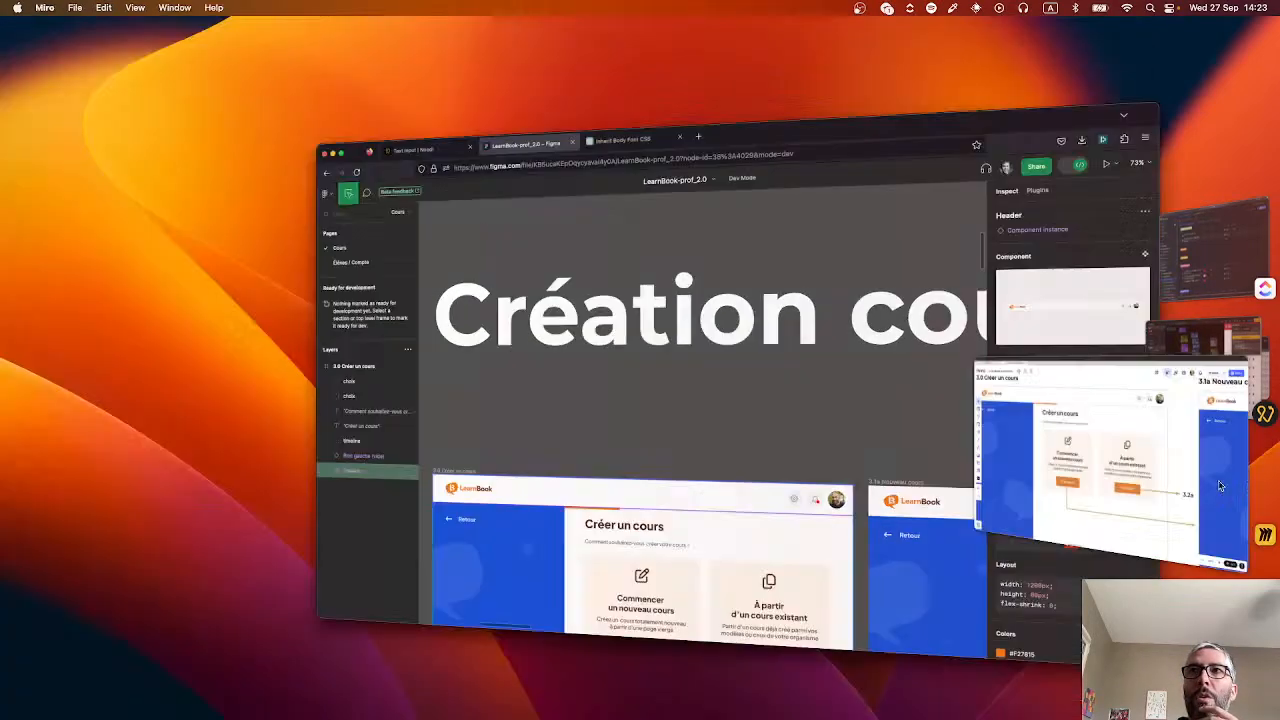
pyautogui.scroll(-3, 243, 341)
pyautogui.hscroll(-3, 243, 341)
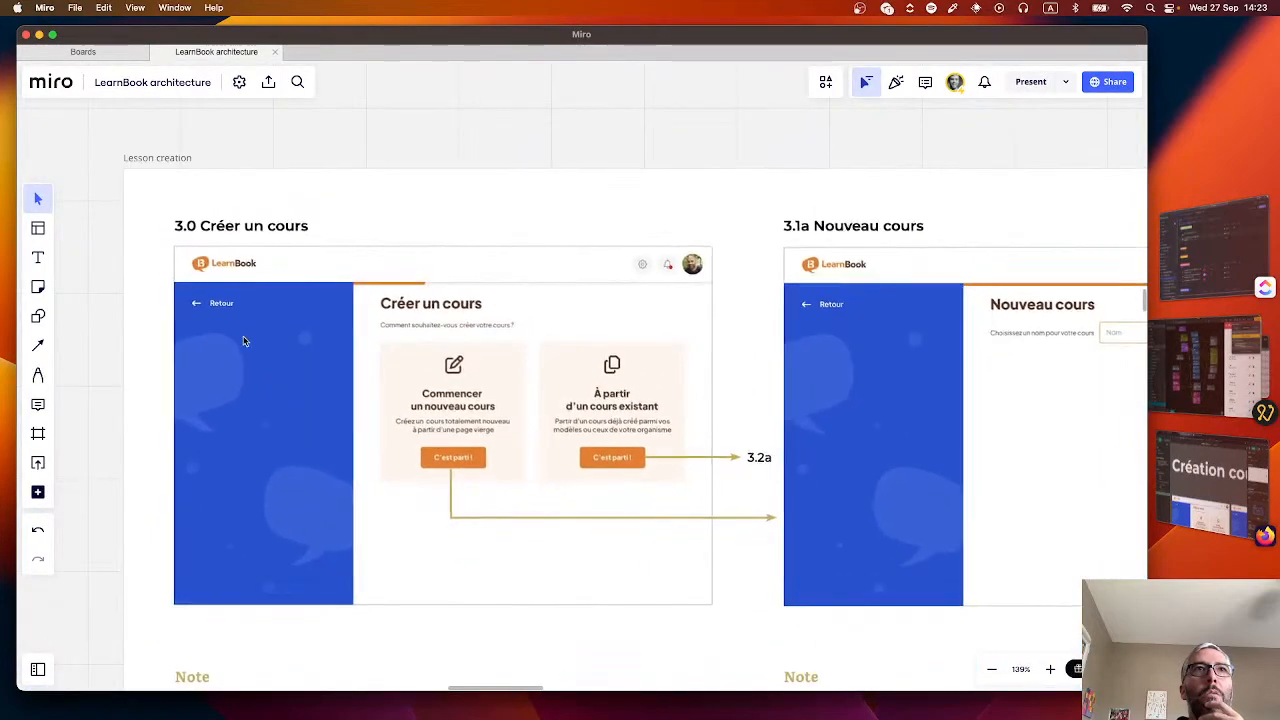
pyautogui.hscroll(10, 243, 341)
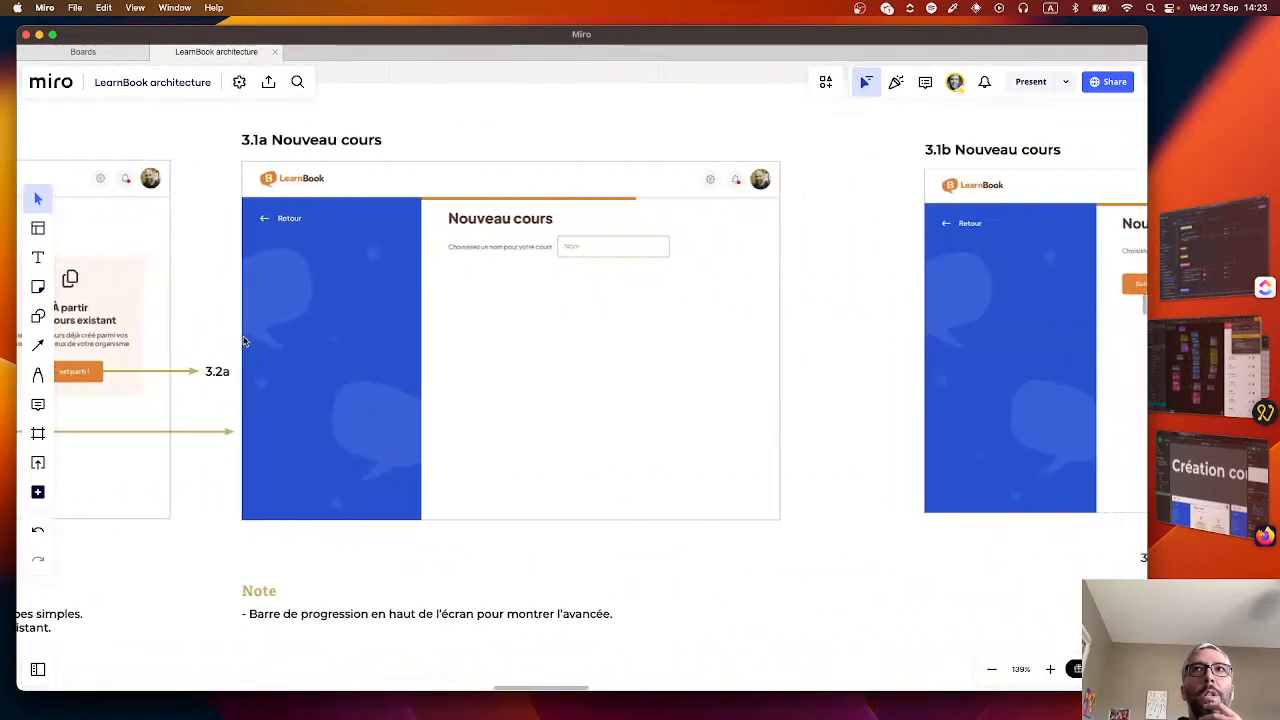
pyautogui.hscroll(10, 243, 341)
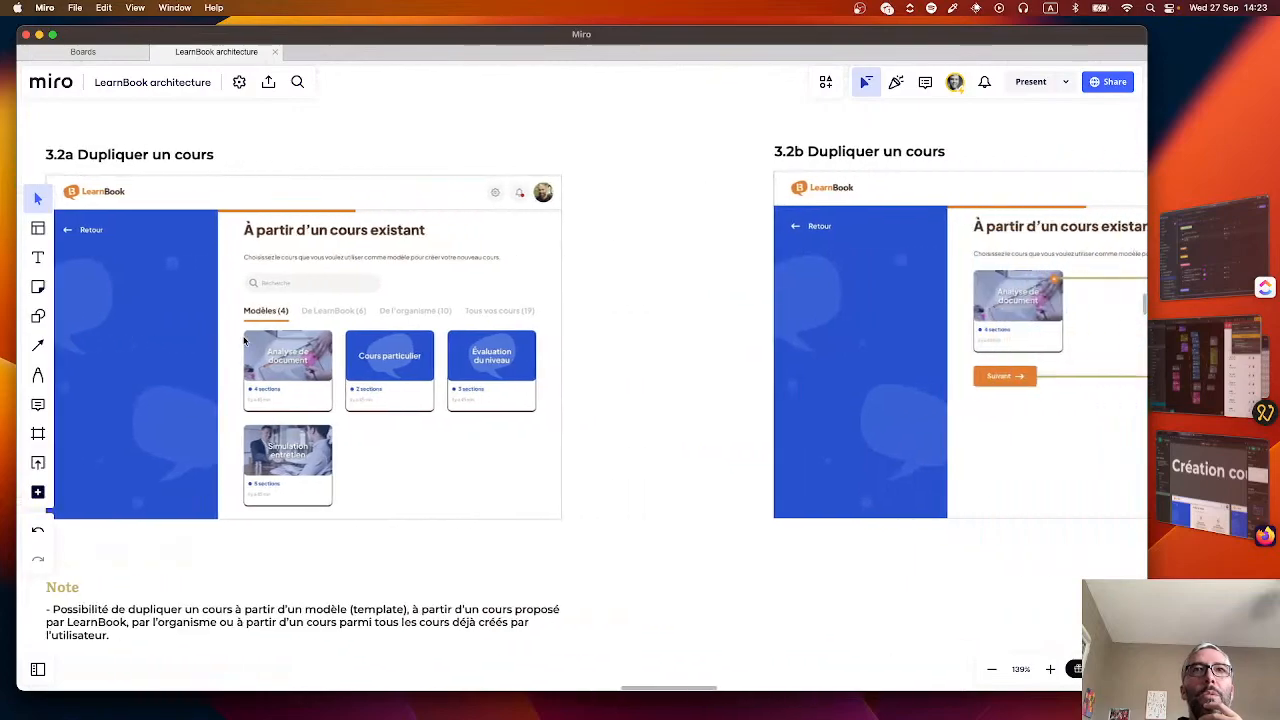
pyautogui.hscroll(4, 243, 341)
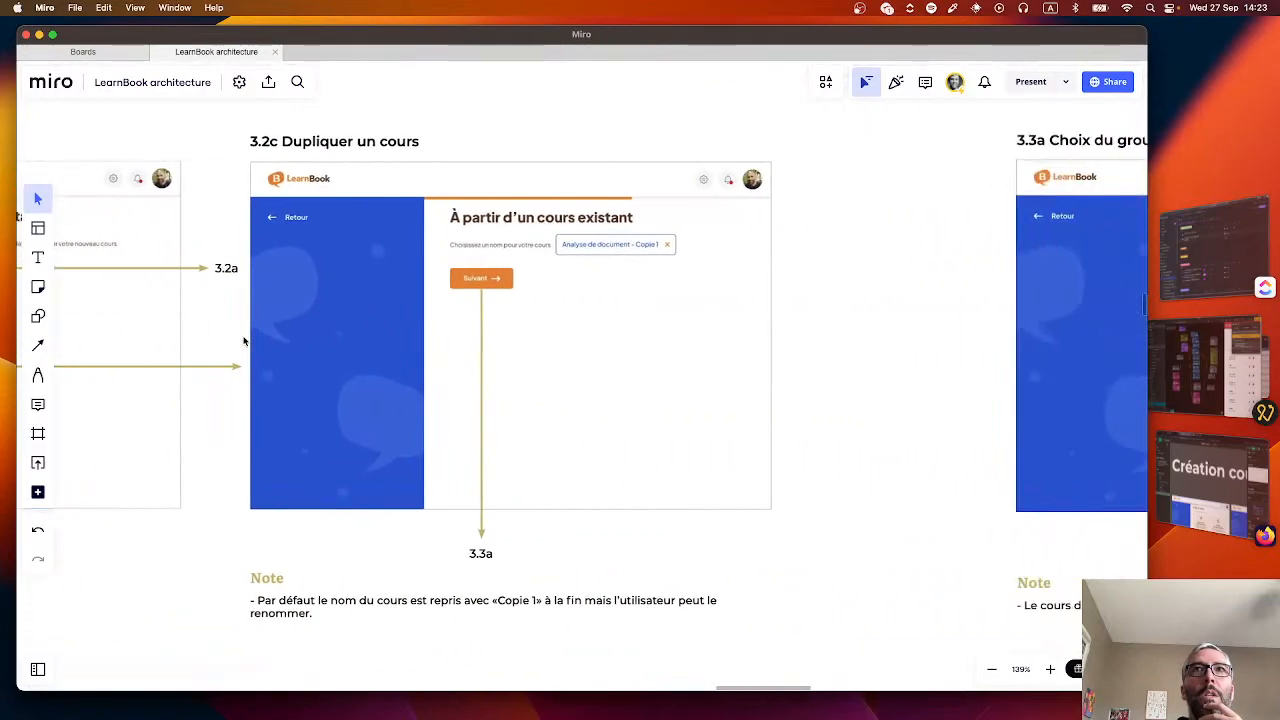
pyautogui.scroll(-4, 243, 341)
pyautogui.hscroll(-4, 243, 341)
pyautogui.scroll(6, 243, 341)
pyautogui.hscroll(12, 243, 341)
pyautogui.hscroll(12, 243, 341)
pyautogui.scroll(-2, 243, 341)
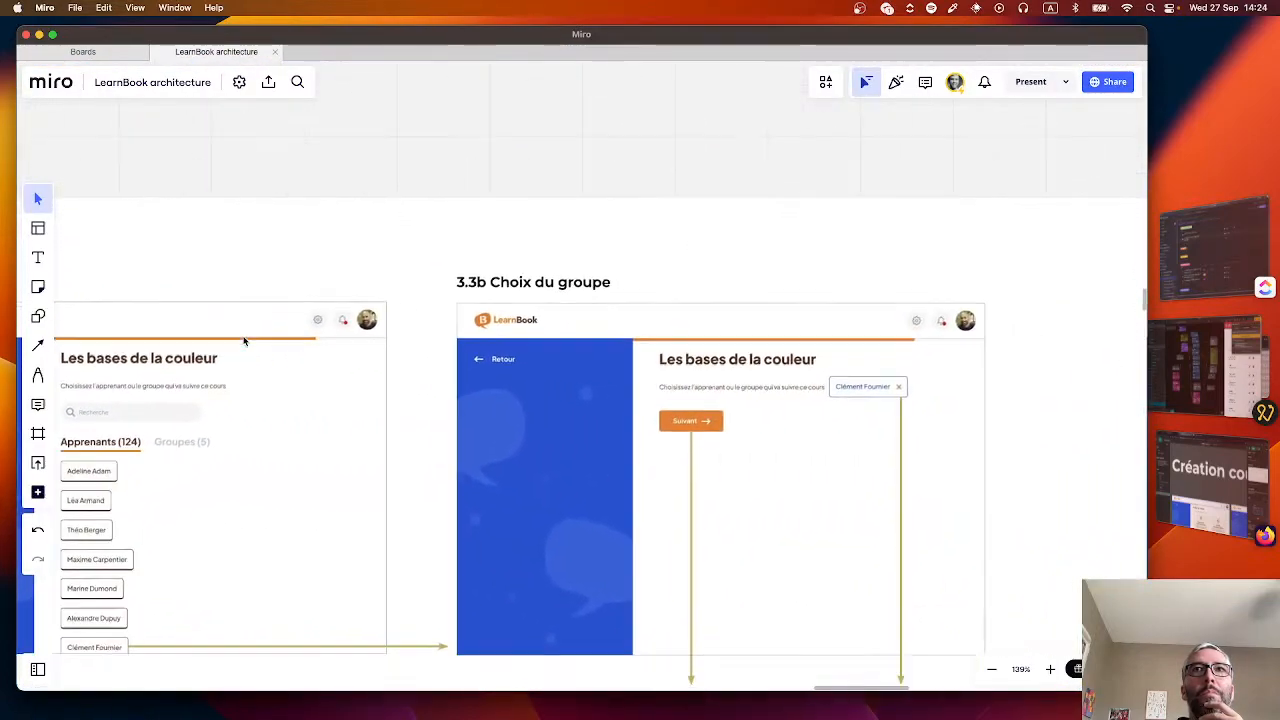
pyautogui.hscroll(6, 243, 341)
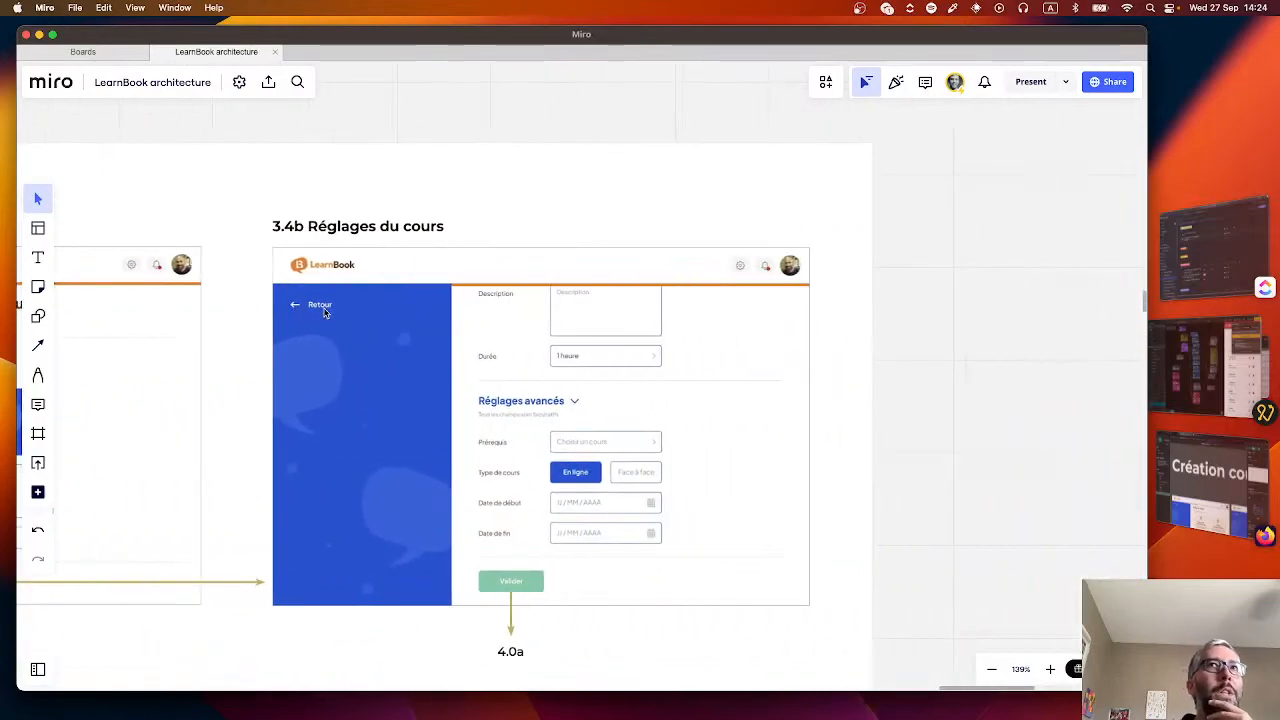
# - Retrace the Lesson creation wireframes from 3.4a Réglages du cours back to 3.0 Créer un cours and 3.1a Nouveau cours
pyautogui.hscroll(-15, 365, 385)
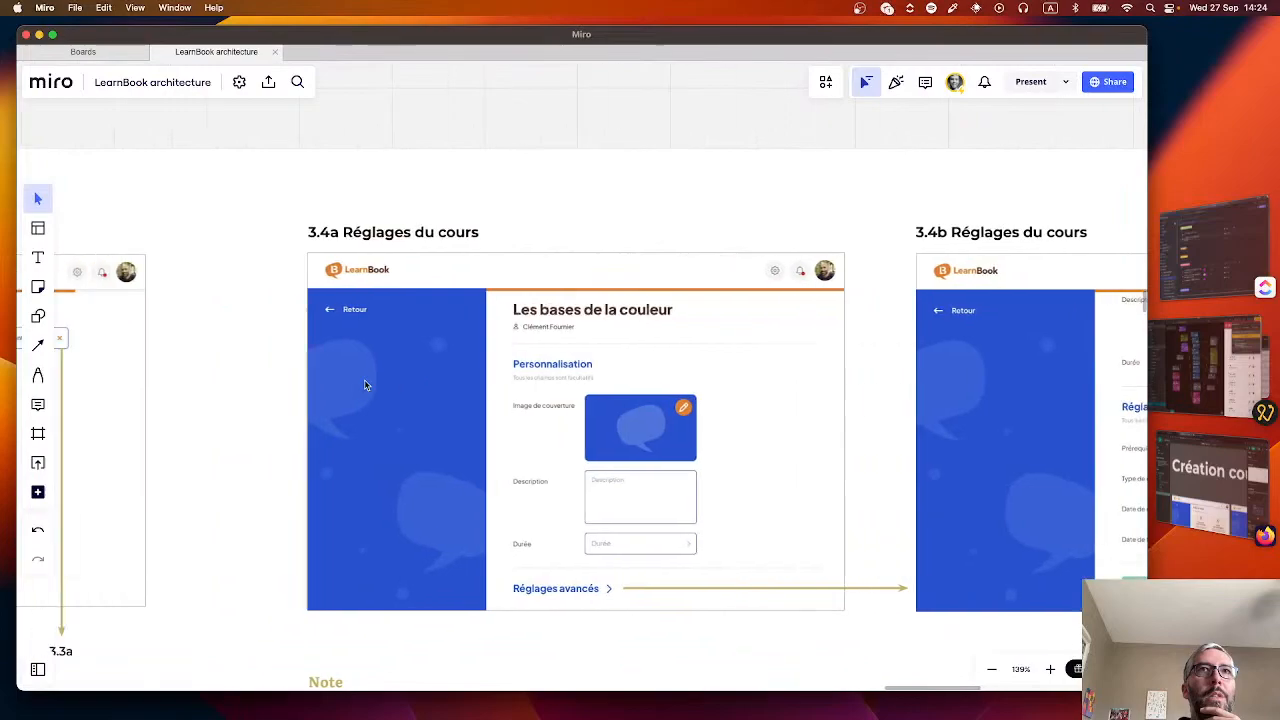
pyautogui.hscroll(-20, 365, 385)
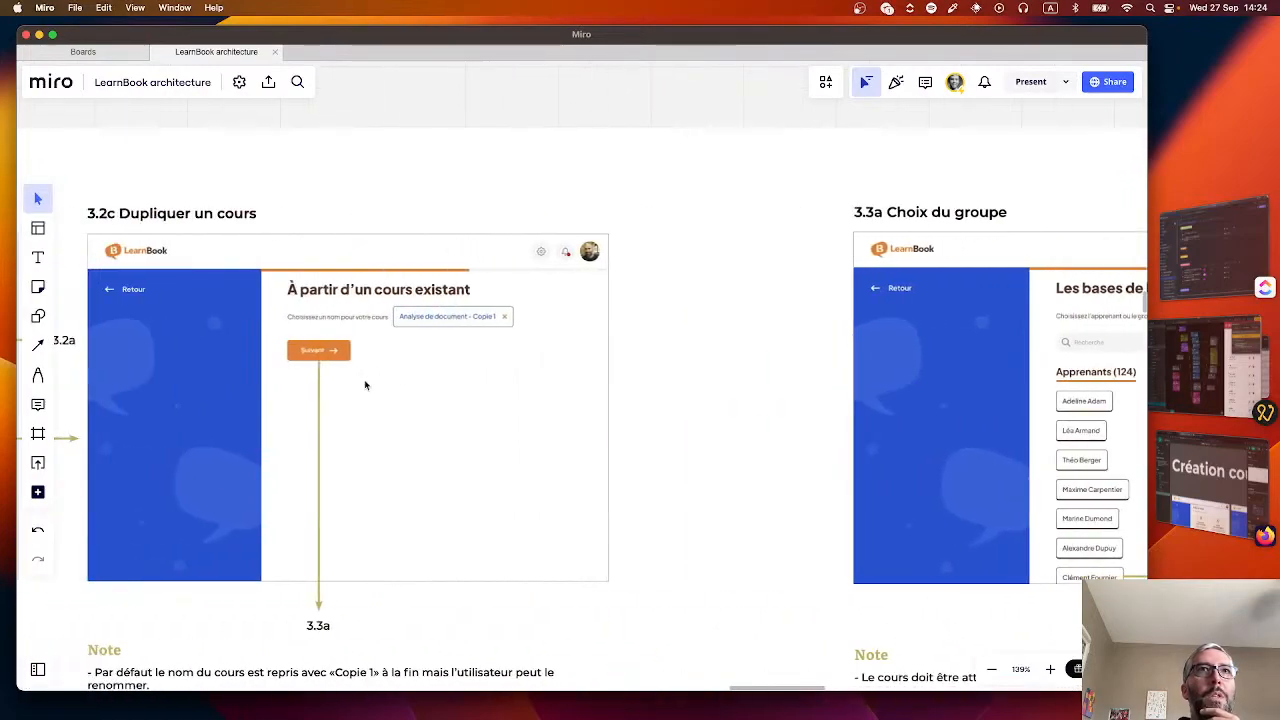
pyautogui.hscroll(-20, 365, 385)
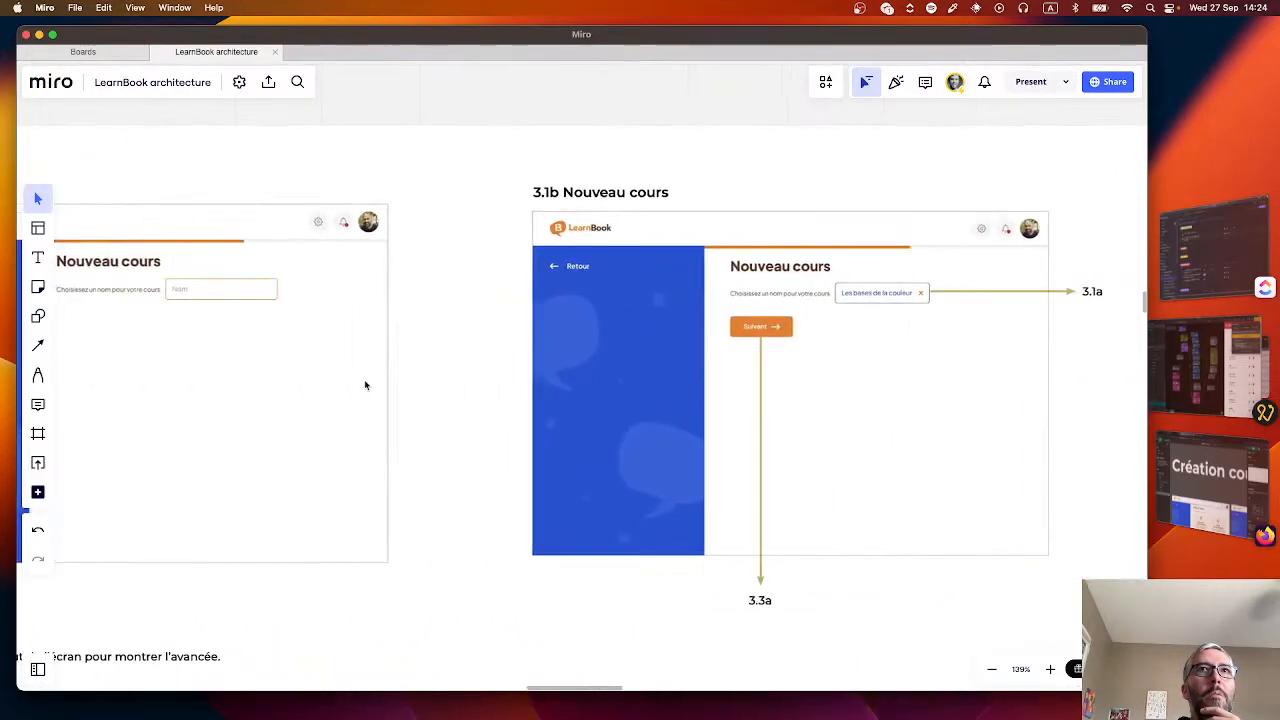
pyautogui.hscroll(-1, 365, 385)
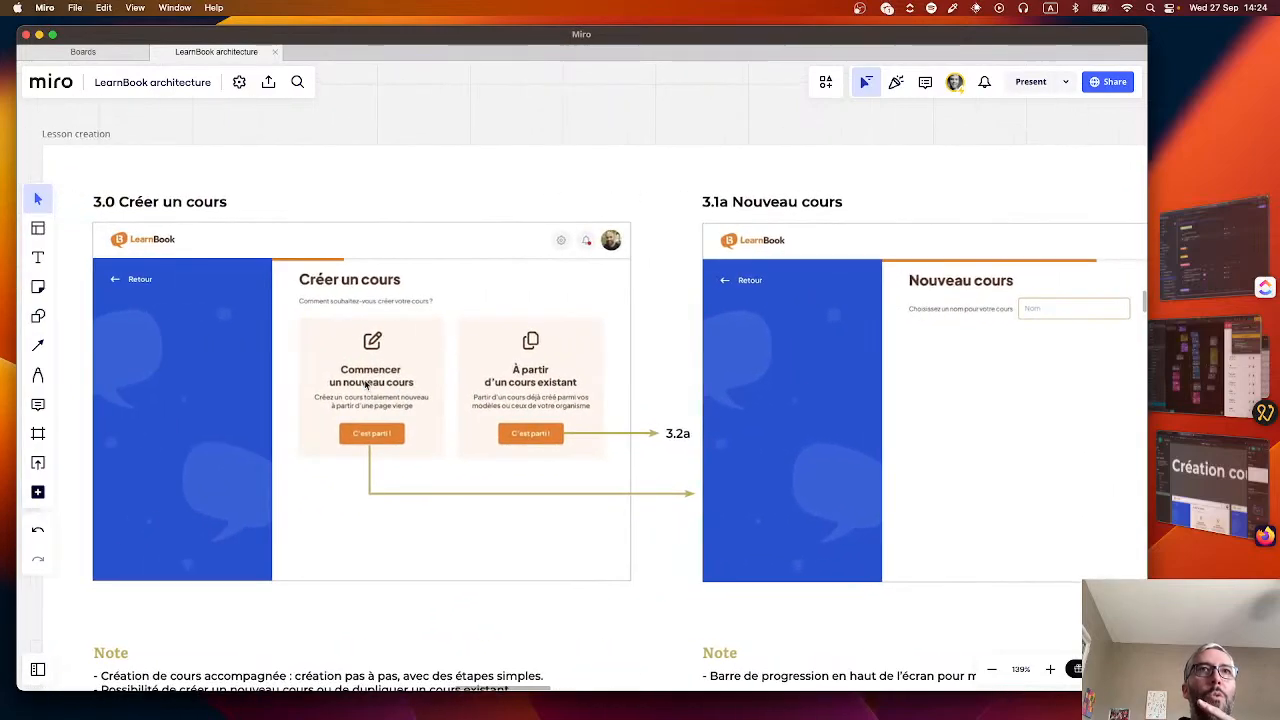
pyautogui.hscroll(15, 442, 400)
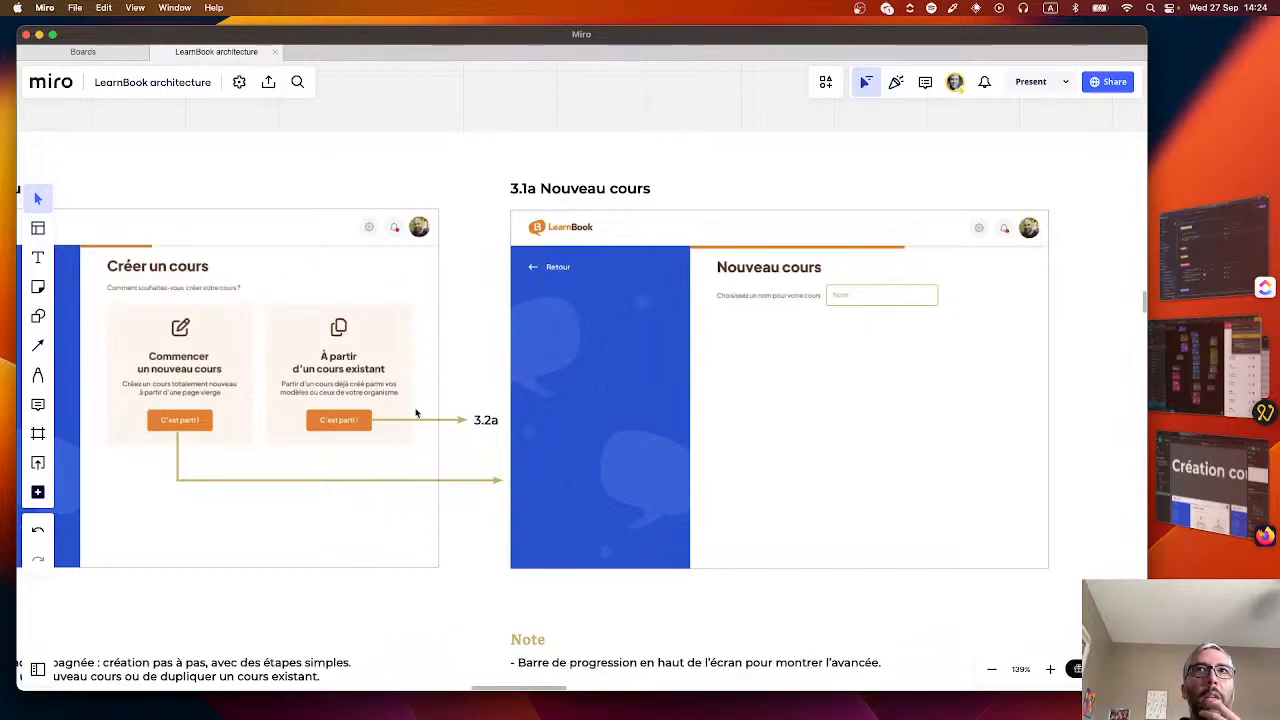
# - Follow the Lesson creation flow from 3.1a Nouveau cours through duplication and group choice to the advanced settings in 3.4b Réglages du cours
pyautogui.hscroll(20, 416, 413)
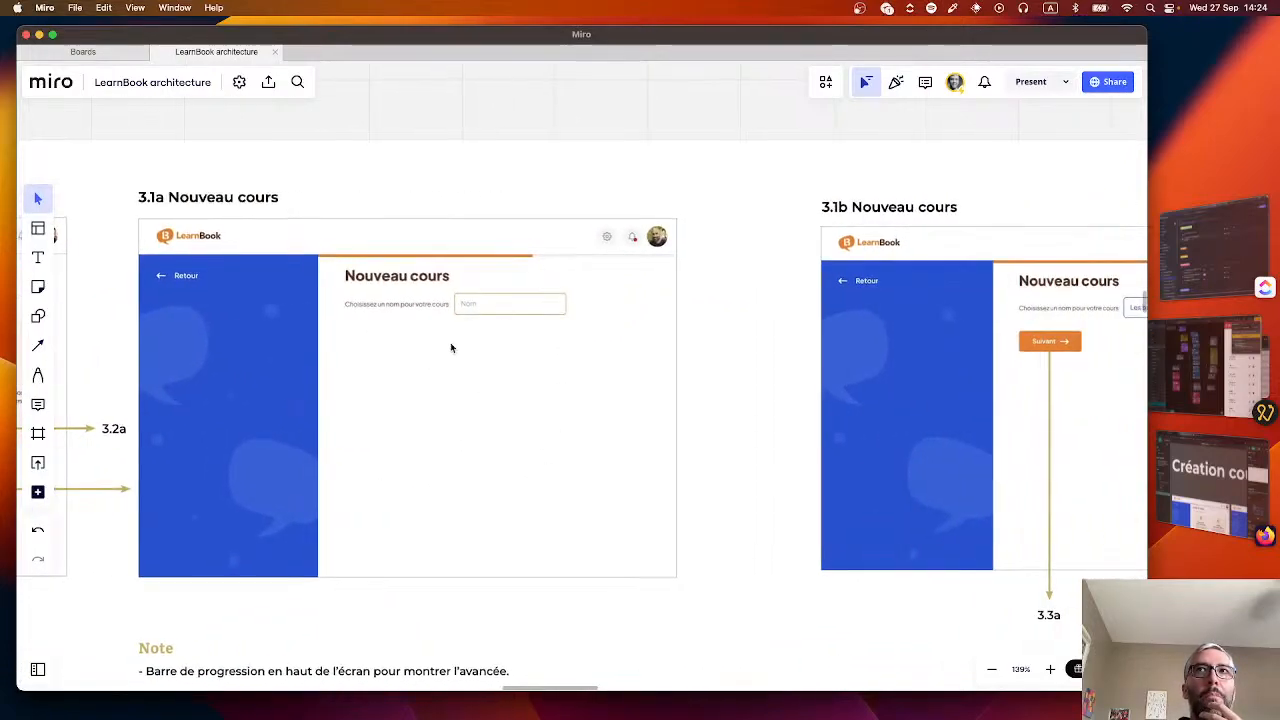
pyautogui.hscroll(20, 450, 347)
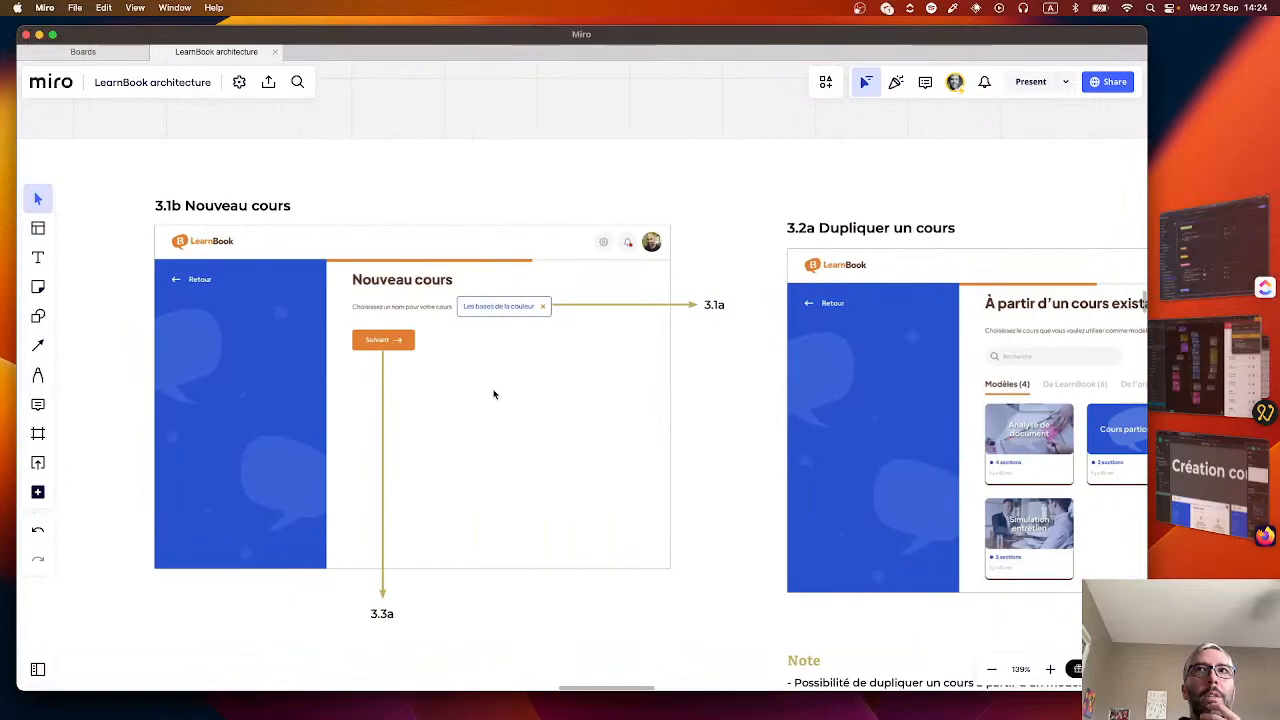
pyautogui.hscroll(20, 493, 394)
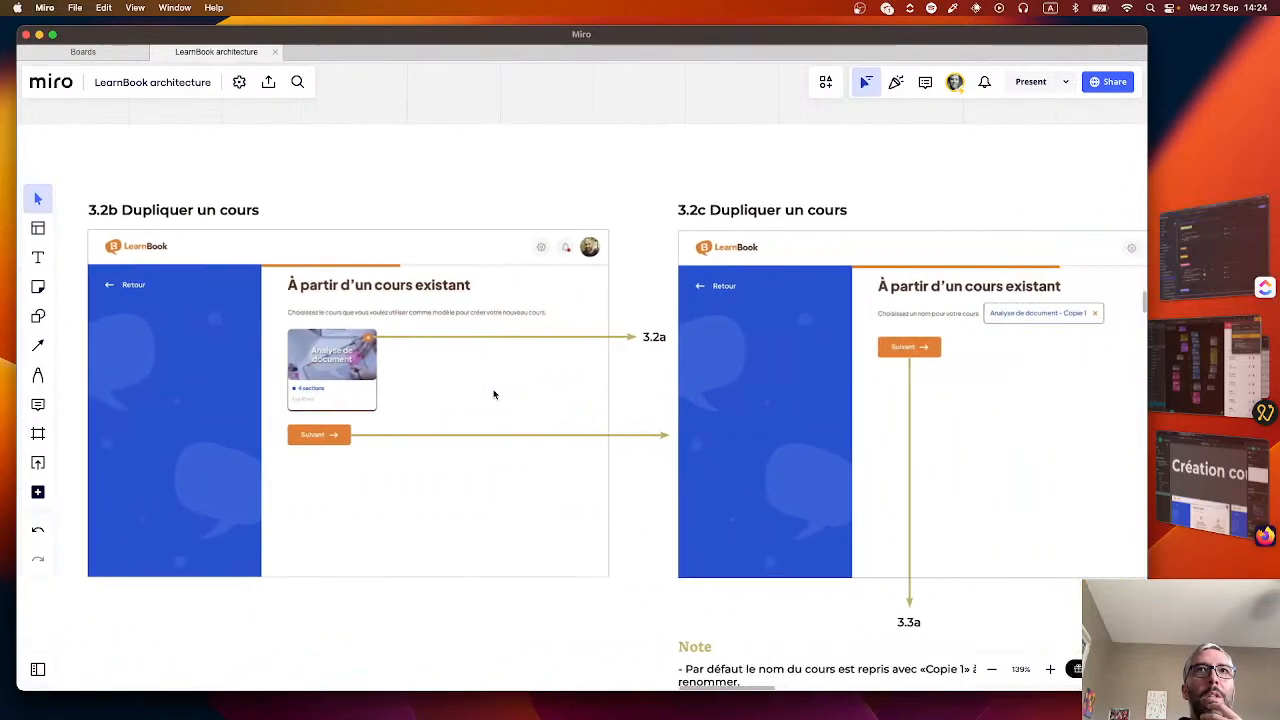
pyautogui.hscroll(20, 493, 394)
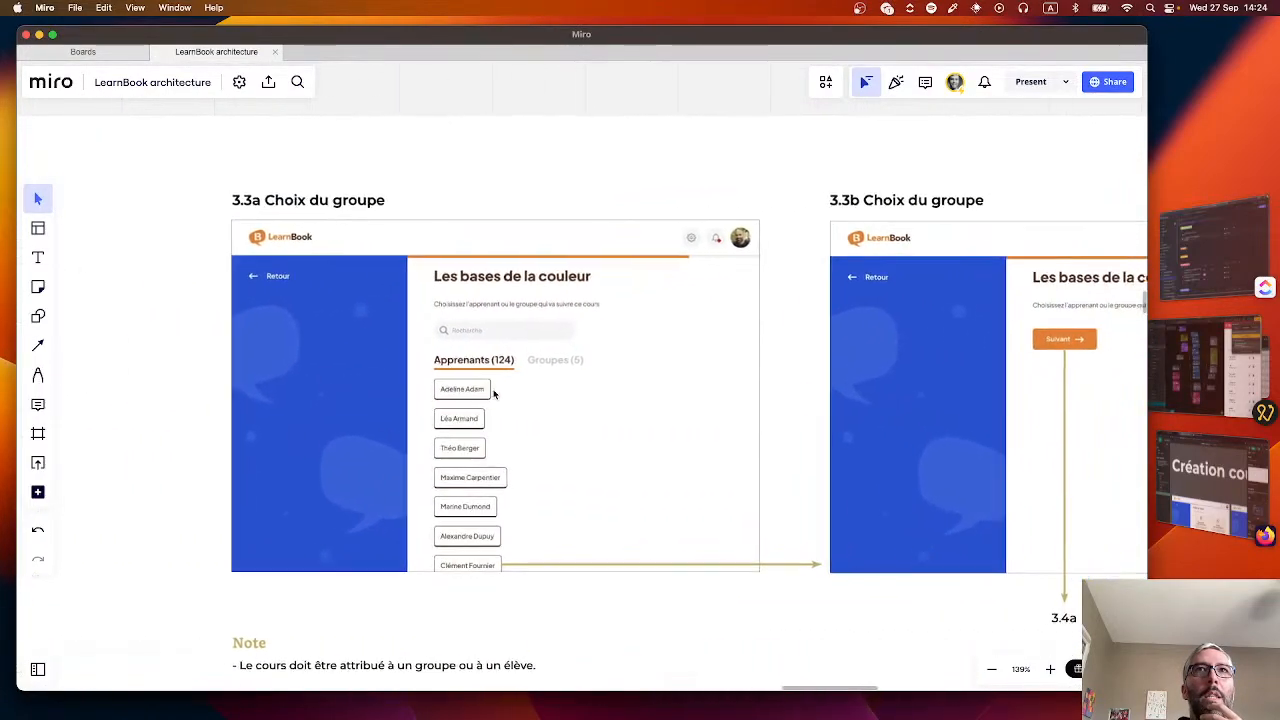
pyautogui.hscroll(1, 493, 394)
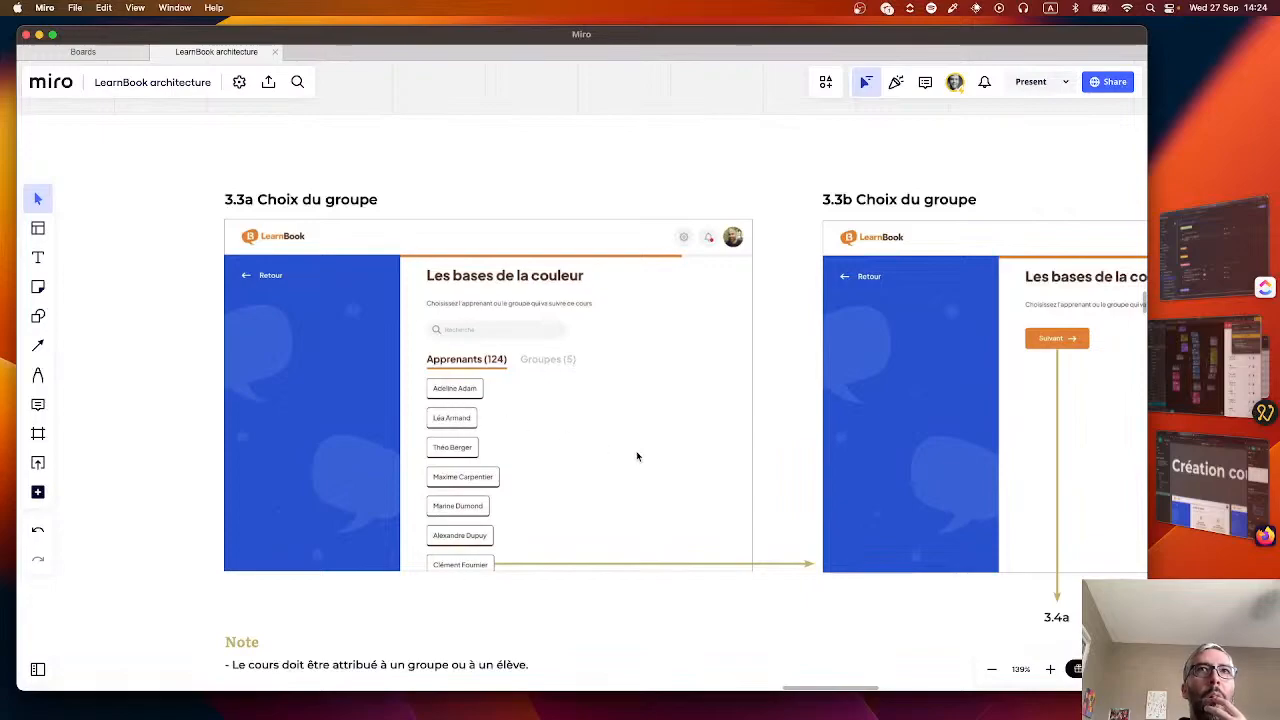
pyautogui.hscroll(10, 637, 457)
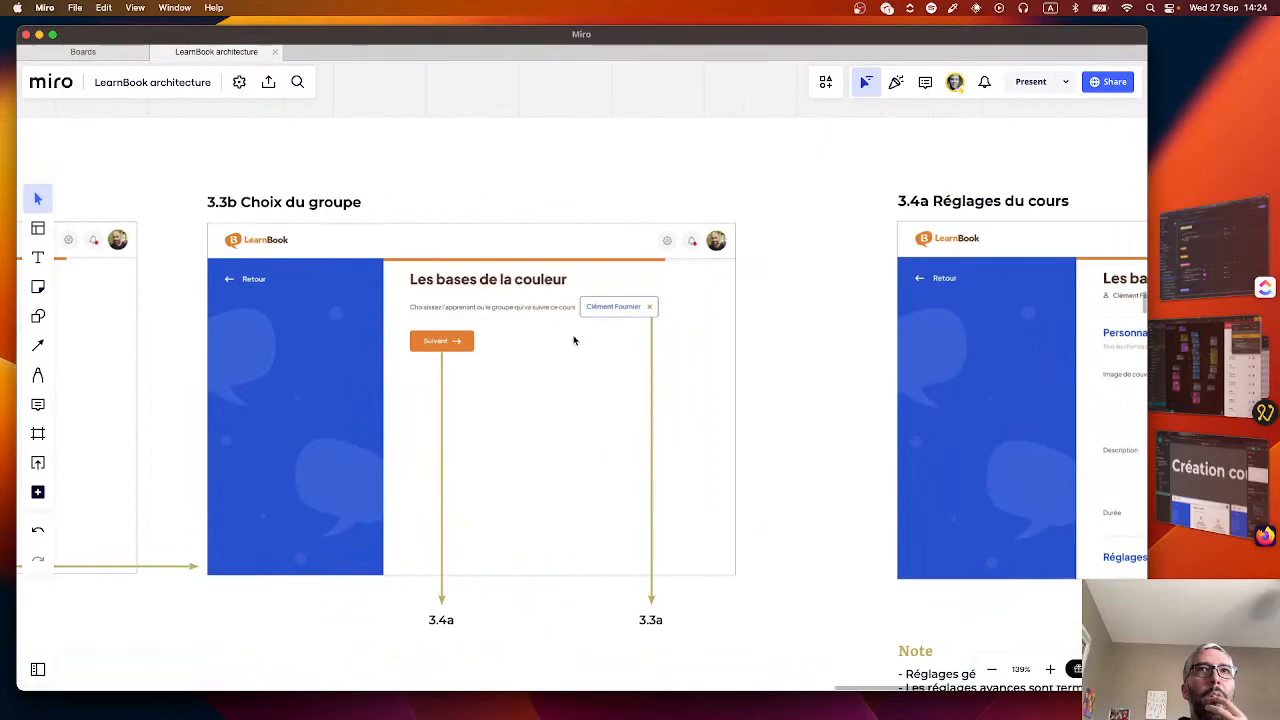
pyautogui.hscroll(12, 574, 341)
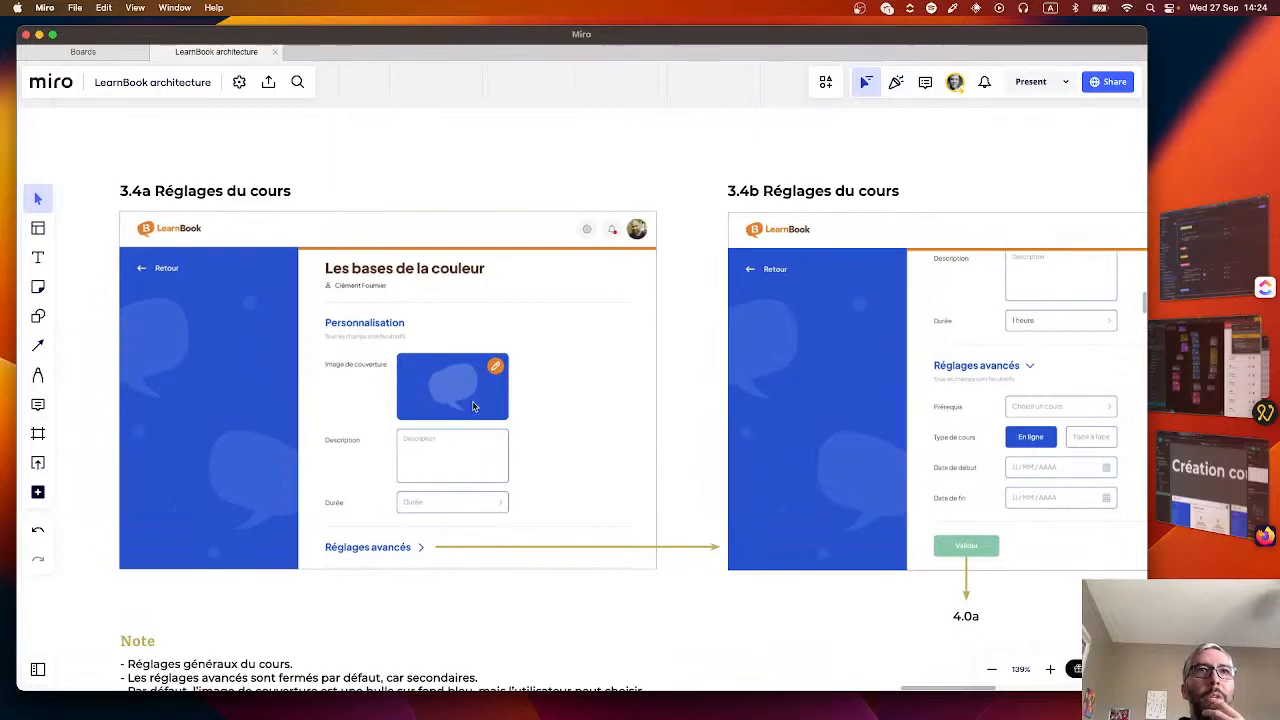
pyautogui.hscroll(6, 530, 544)
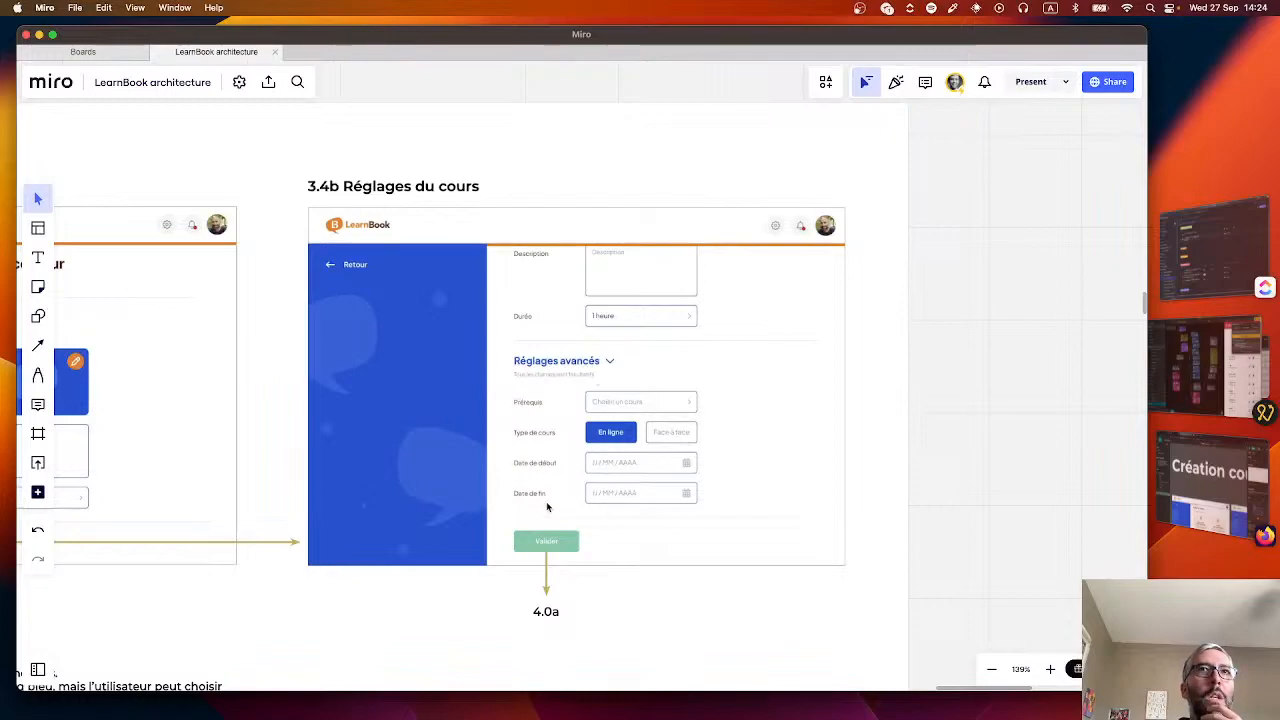
# - Go back through the Lesson creation wireframes to 3.0 Créer un cours and review its new-course and existing-course options
pyautogui.hscroll(-20, 443, 508)
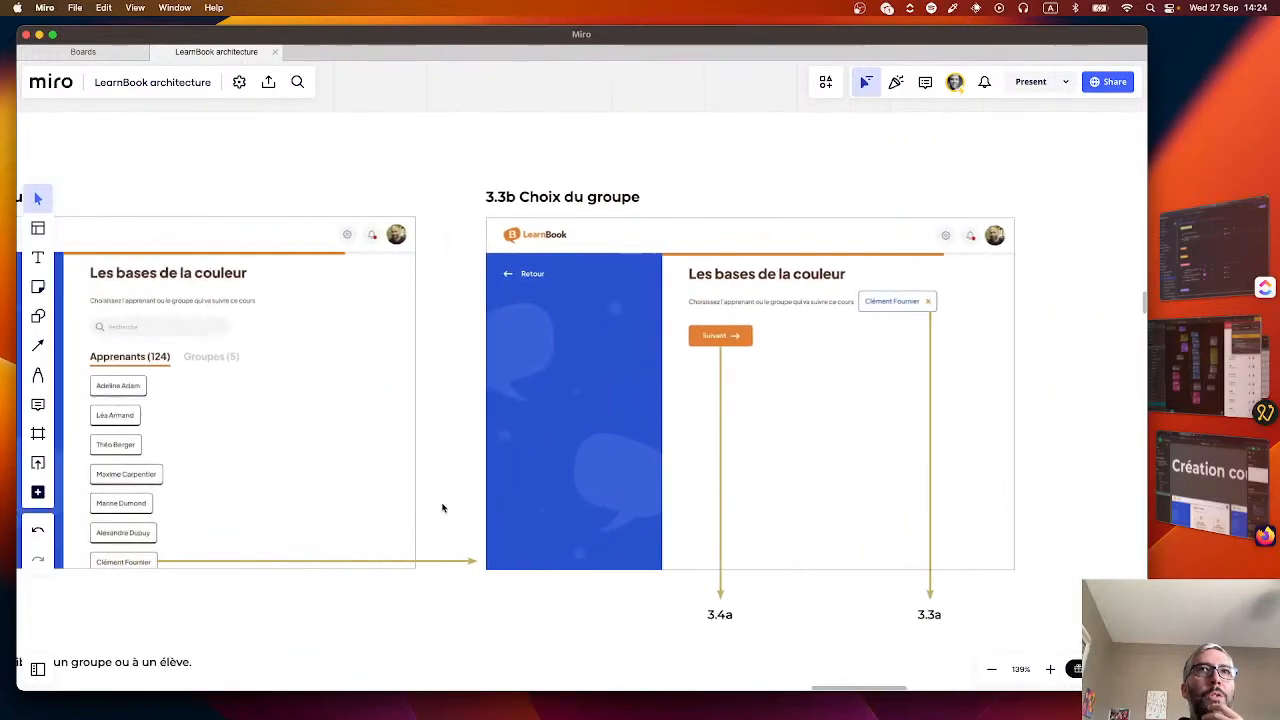
pyautogui.hscroll(-20, 443, 508)
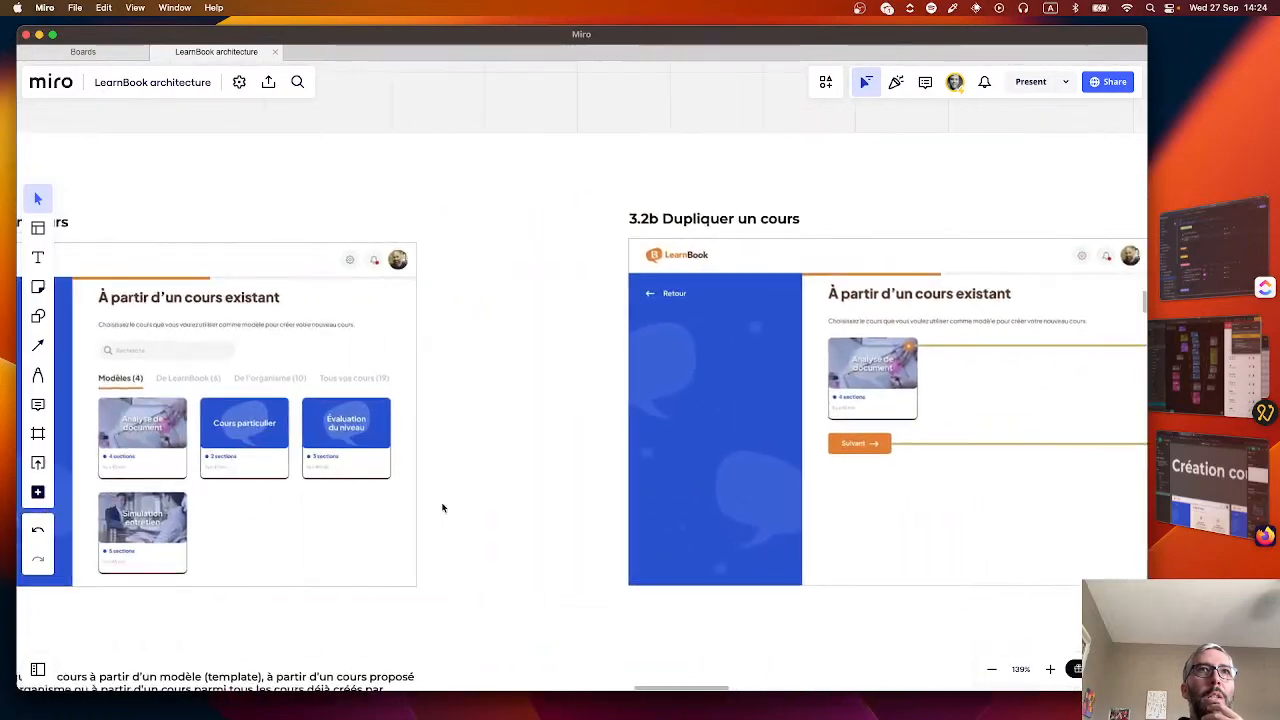
pyautogui.hscroll(-20, 443, 508)
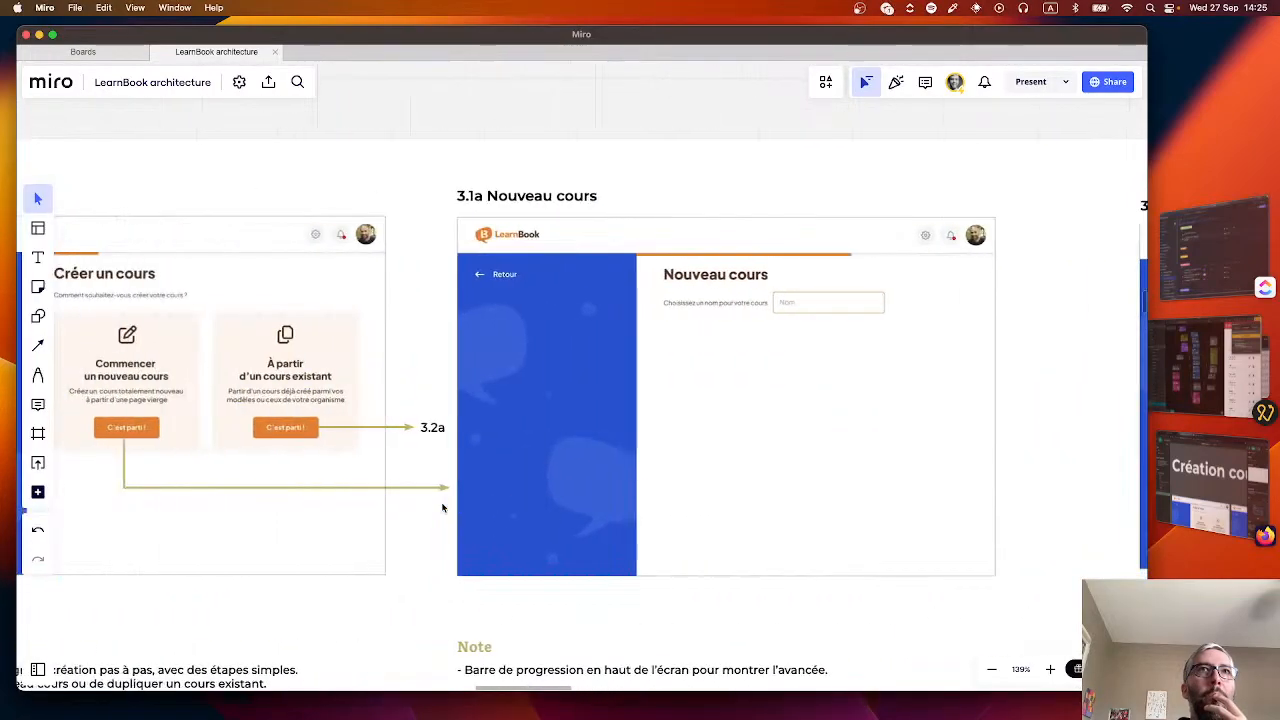
pyautogui.hscroll(-10, 443, 508)
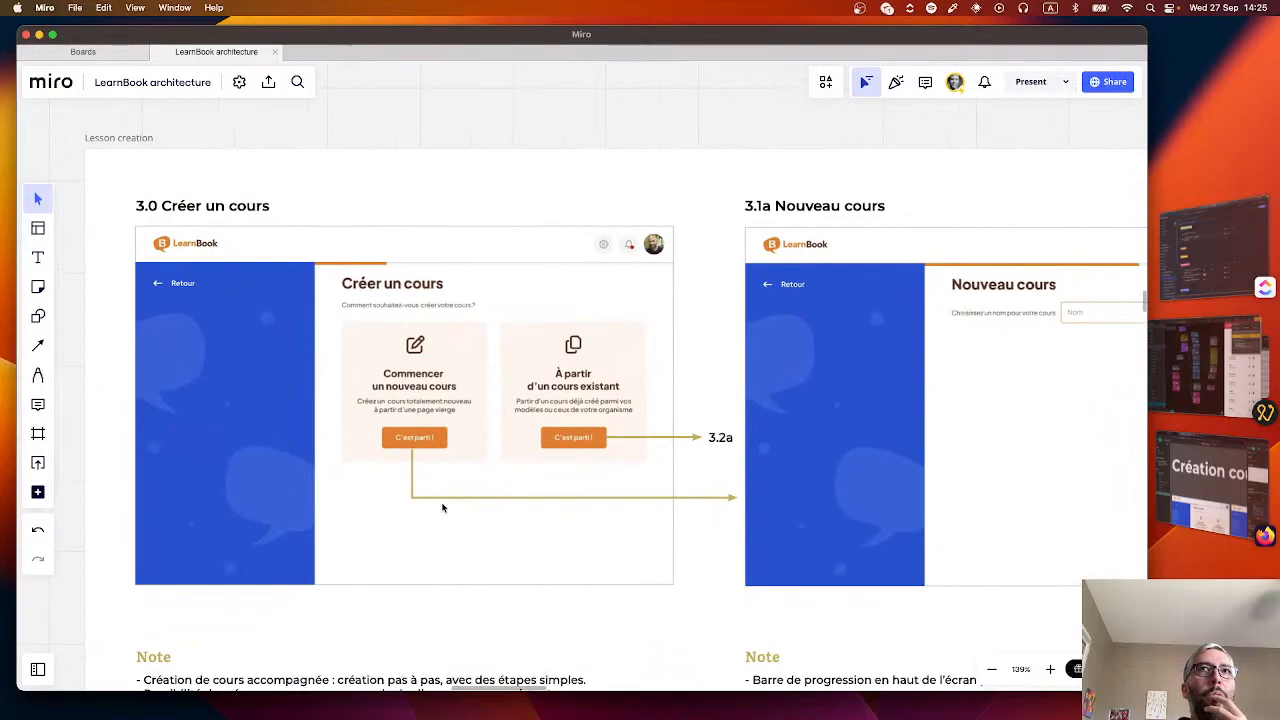
pyautogui.scroll(-5, 443, 508)
pyautogui.hscroll(5, 400, 420)
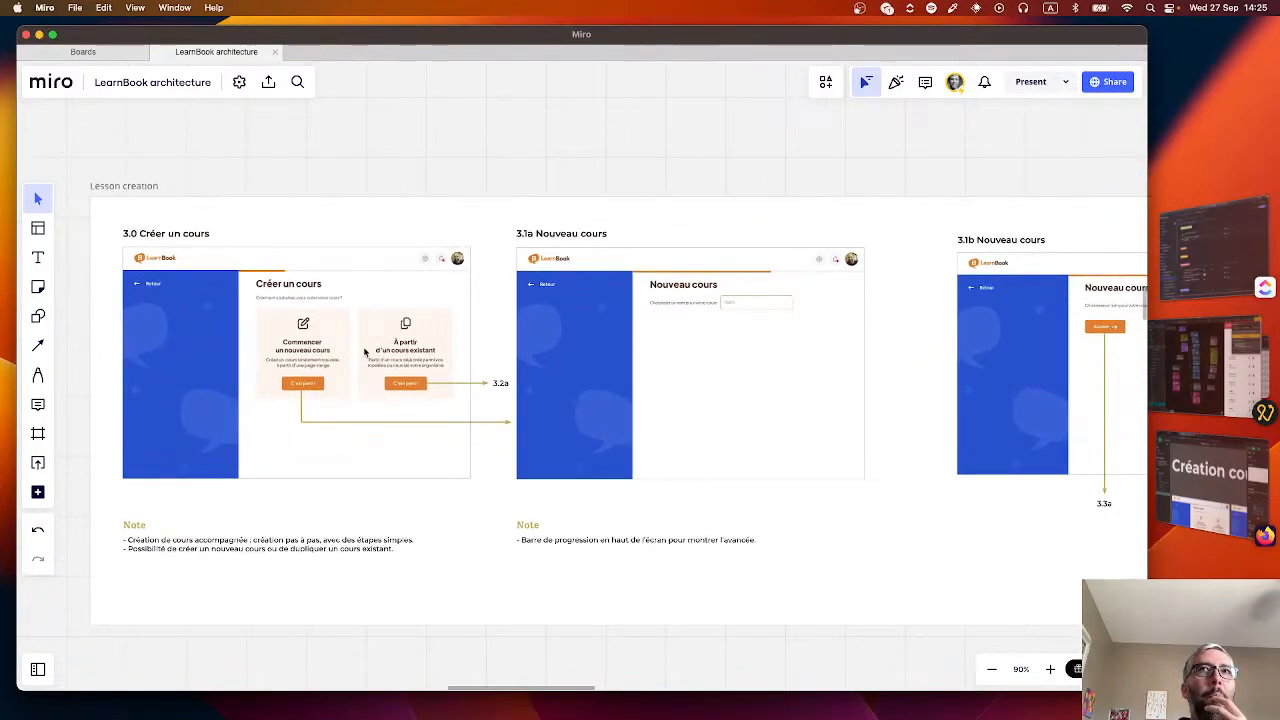
# - Examine the 4.0a Cours vide wireframe in the Section creation frame, including its course information, links and note
pyautogui.scroll(-15, 364, 352)
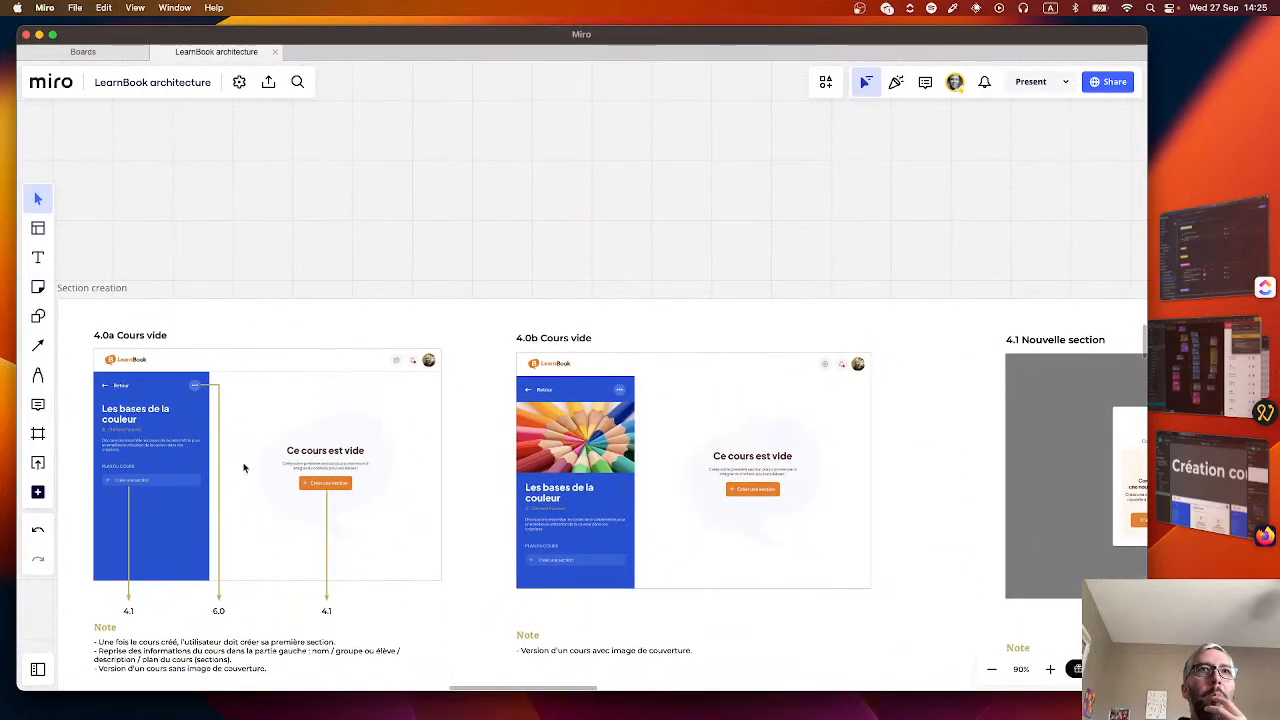
pyautogui.scroll(5, 267, 406)
pyautogui.scroll(-2, 267, 406)
pyautogui.hscroll(-2, 270, 380)
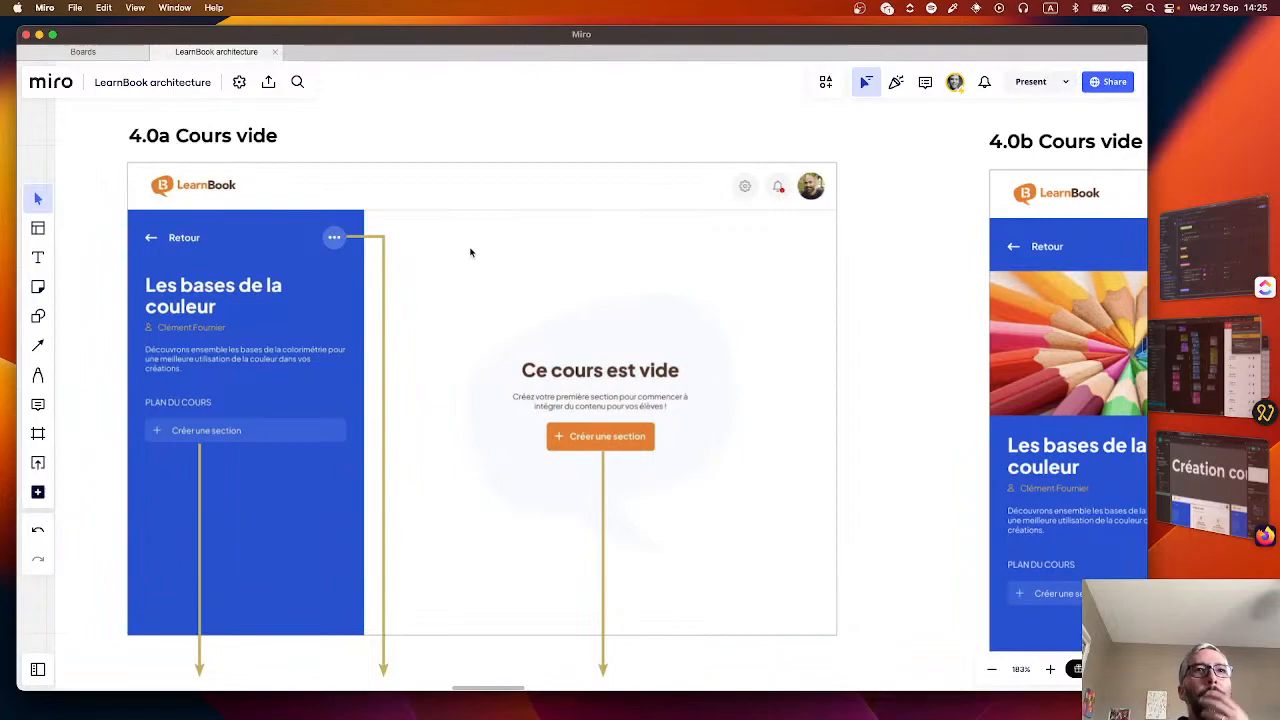
pyautogui.scroll(-5, 480, 331)
pyautogui.scroll(5, 446, 400)
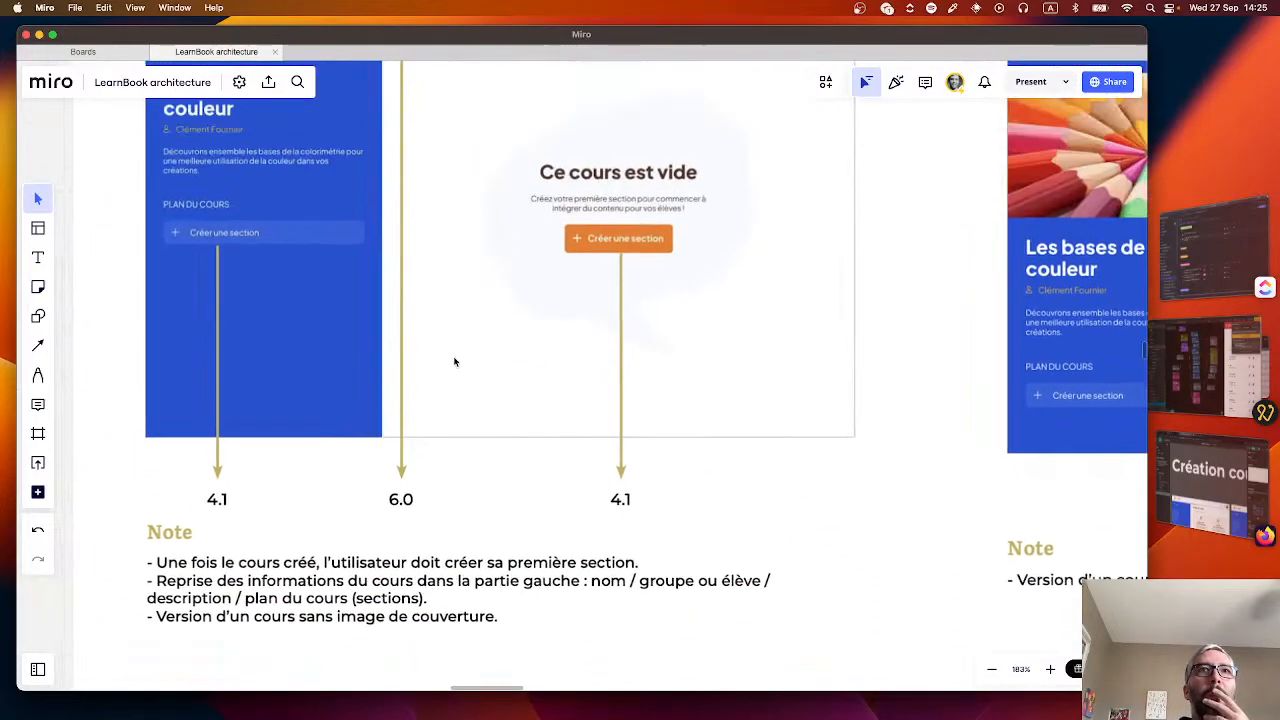
pyautogui.scroll(-5, 454, 362)
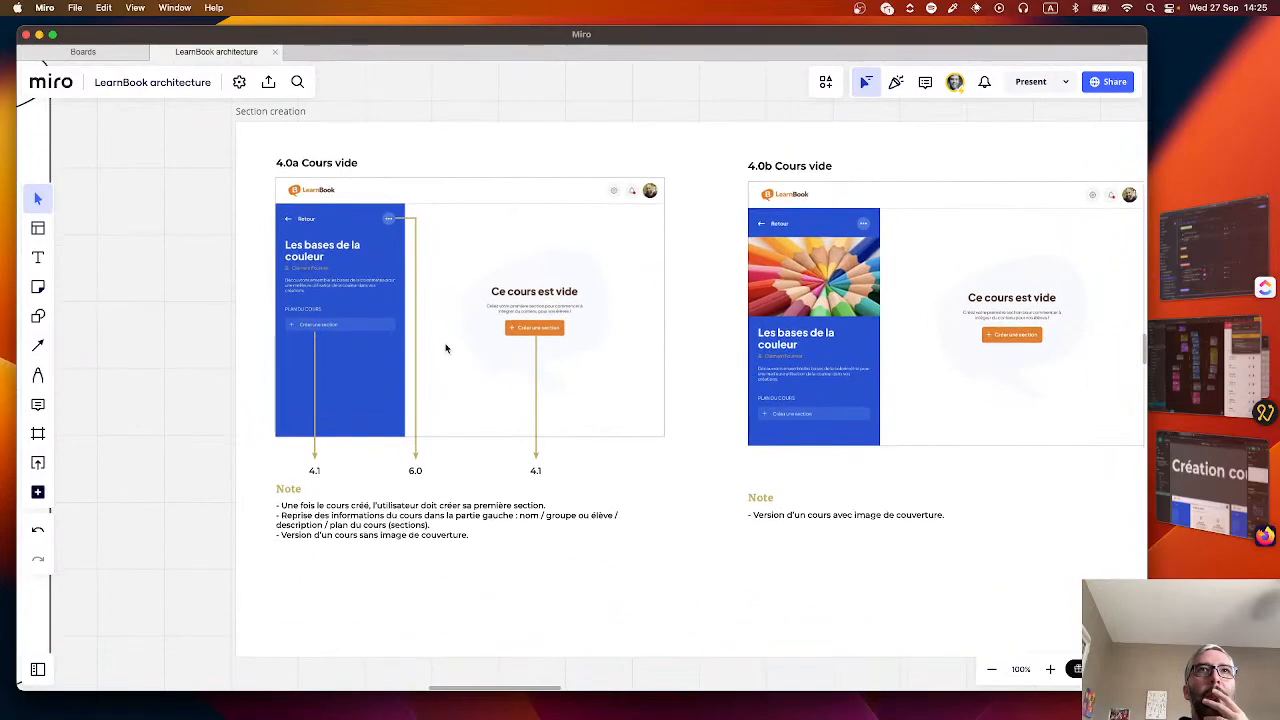
# - Move past the Nouvelle section wireframes to 6.0 Paramètres cours and examine the actions offered in its course menu
pyautogui.scroll(-5, 428, 458)
pyautogui.scroll(5, 428, 458)
pyautogui.hscroll(15, 428, 458)
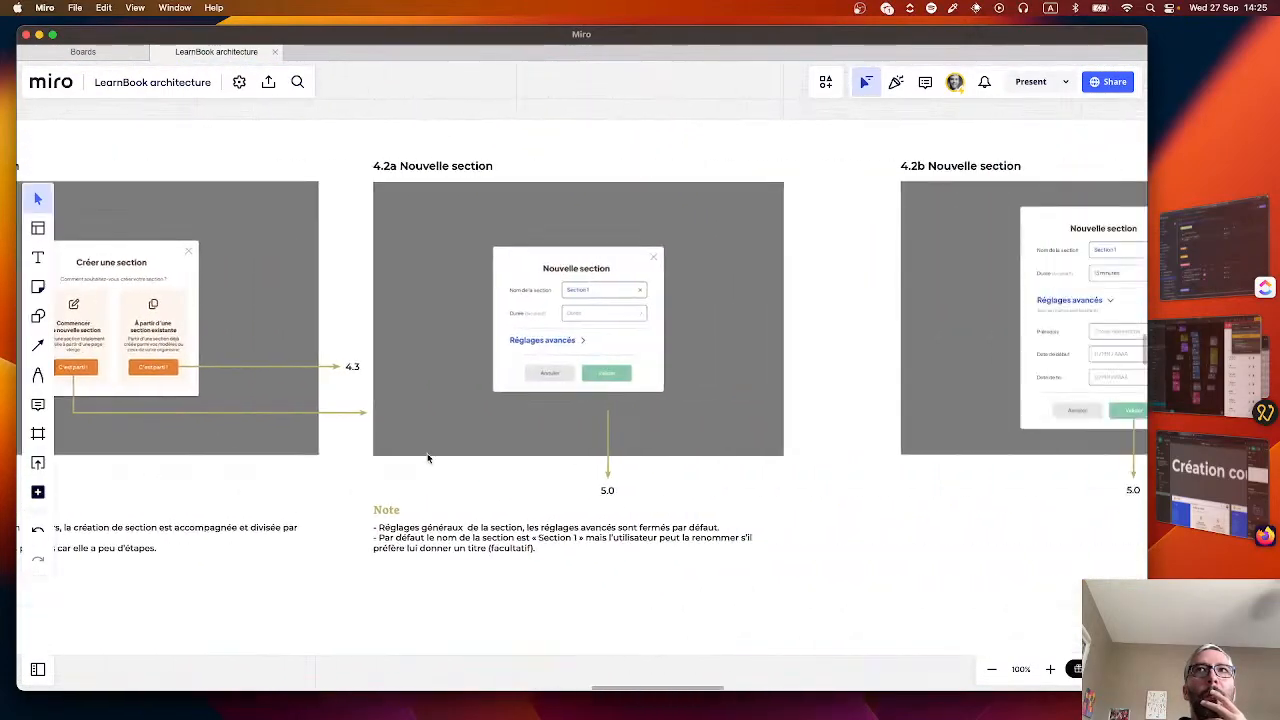
pyautogui.hscroll(15, 428, 458)
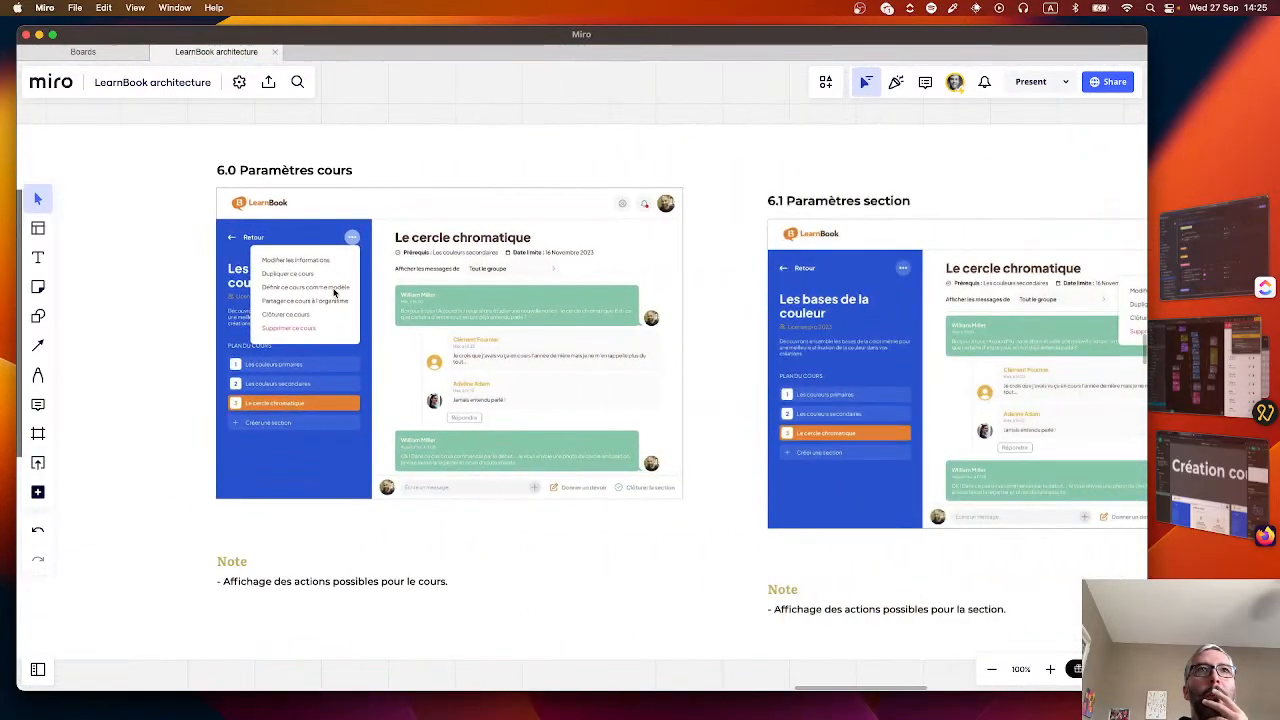
pyautogui.scroll(5, 336, 292)
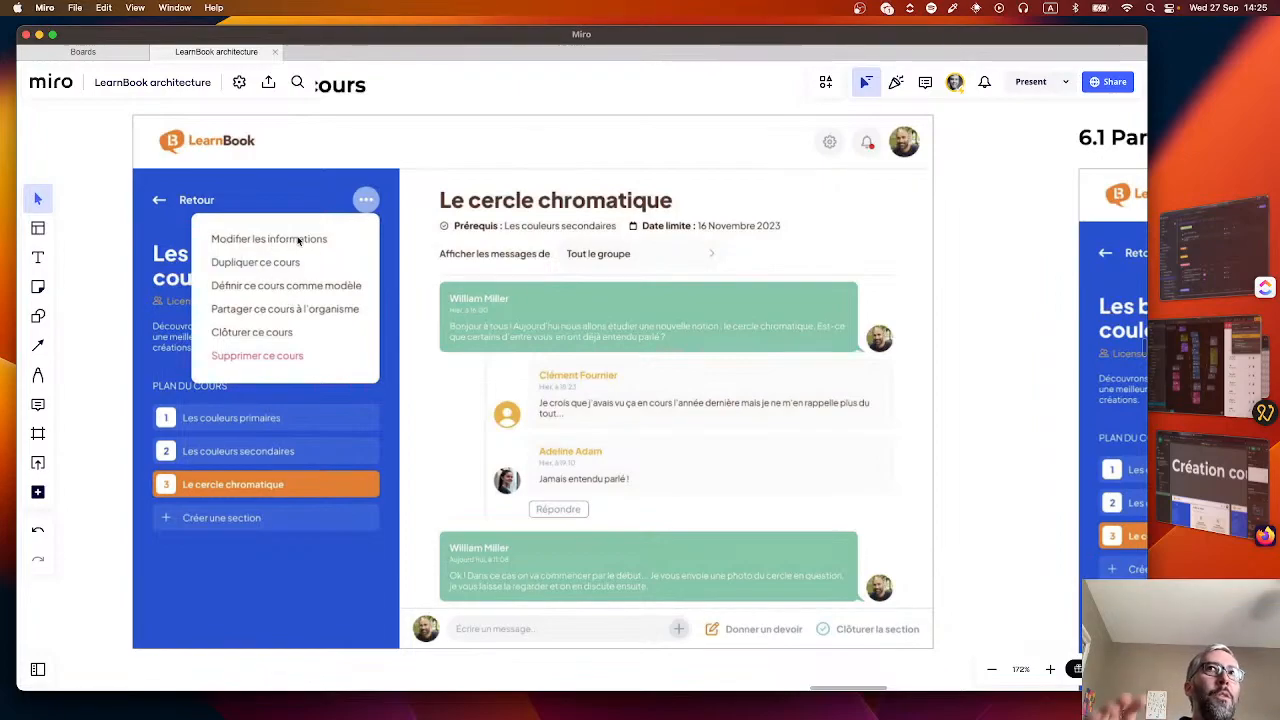
# - Return to the Lesson creation frame and examine the advanced course settings in 3.4b Réglages du cours
pyautogui.scroll(5, 297, 240)
pyautogui.scroll(3, 297, 240)
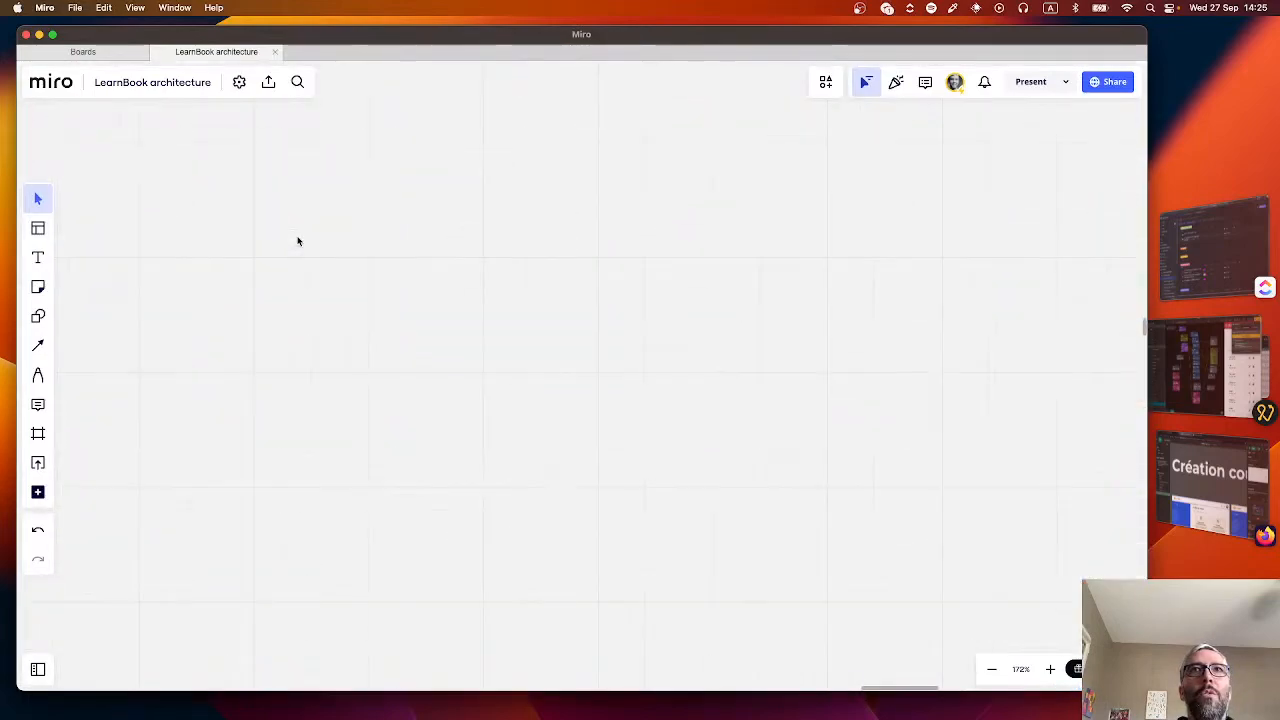
pyautogui.scroll(-5, 297, 240)
pyautogui.scroll(3, 297, 240)
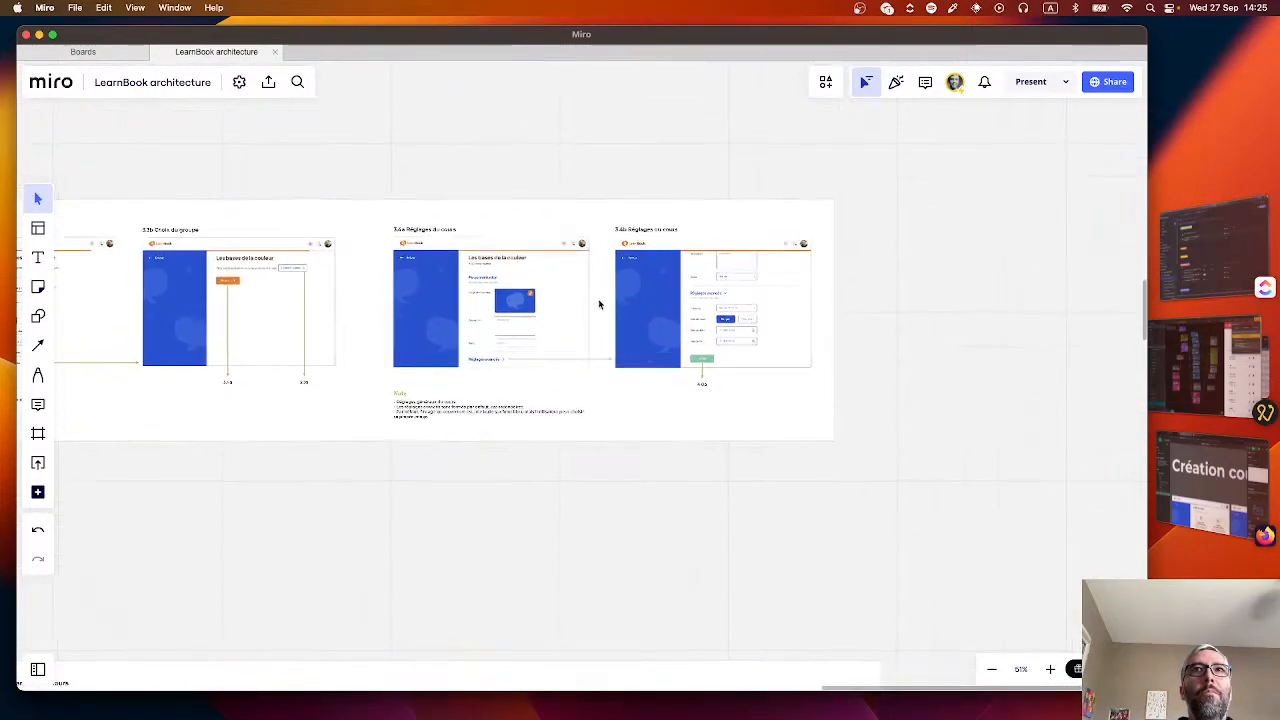
pyautogui.hscroll(3, 600, 295)
pyautogui.scroll(5, 530, 310)
pyautogui.scroll(1, 530, 310)
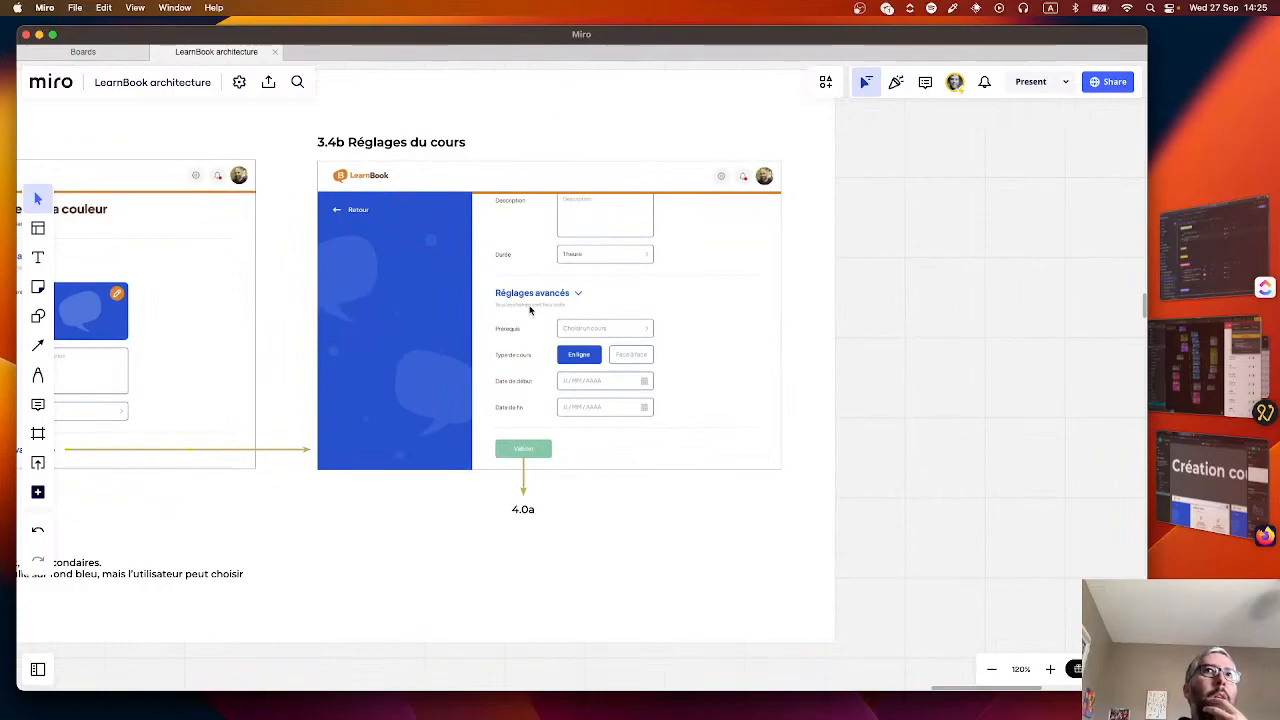
# - Trace the lesson fields backwards from 3.4a Réglages du cours to the course name field in 3.1b Nouveau cours
pyautogui.hscroll(-6, 418, 368)
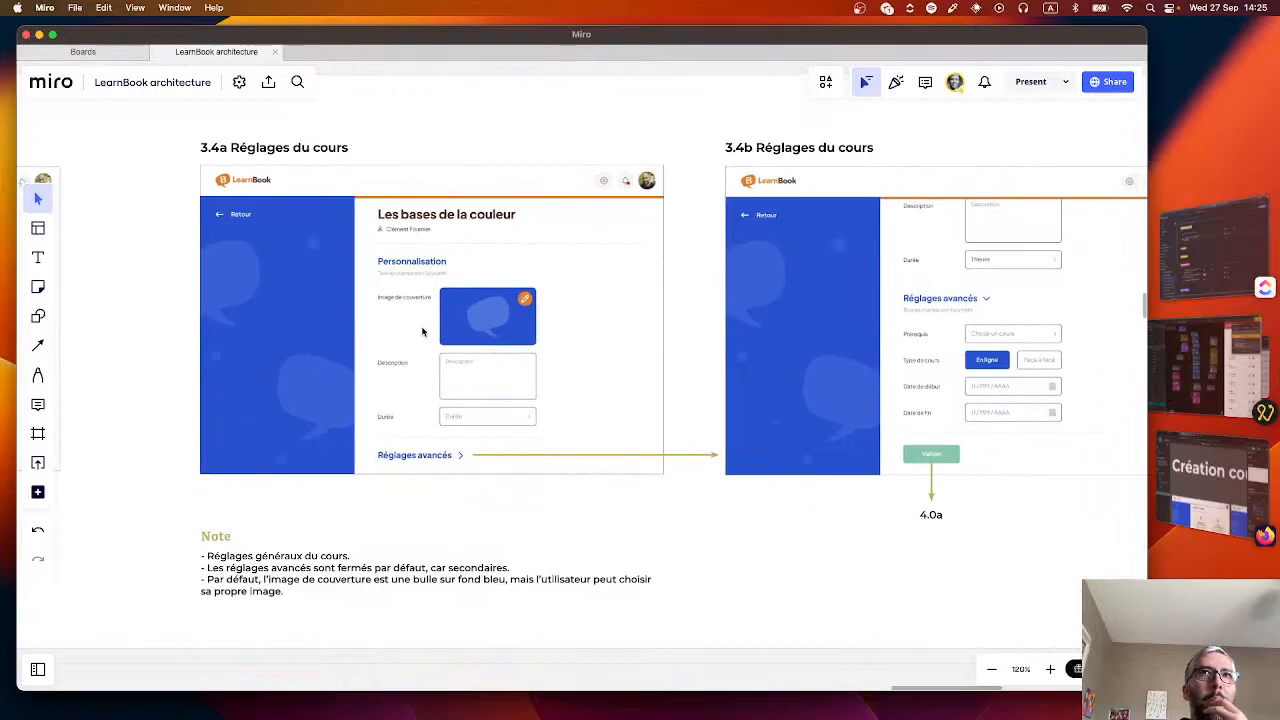
pyautogui.hscroll(-12, 422, 332)
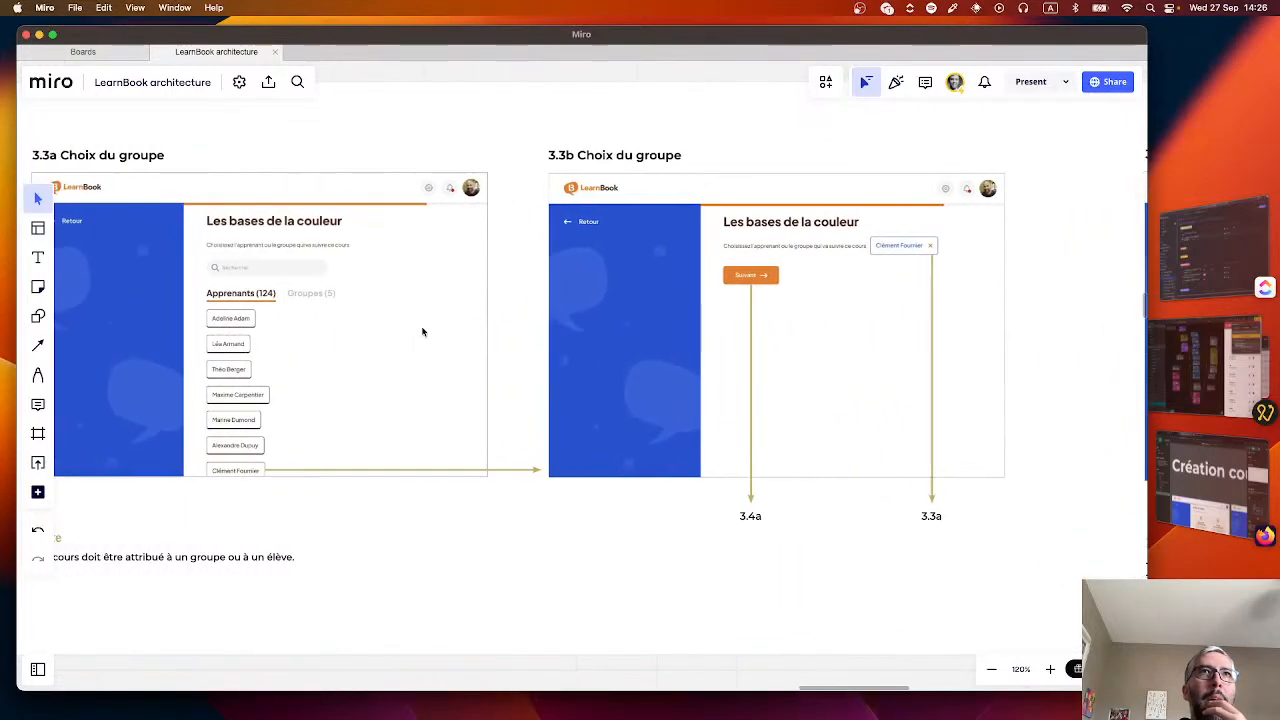
pyautogui.hscroll(-2, 422, 332)
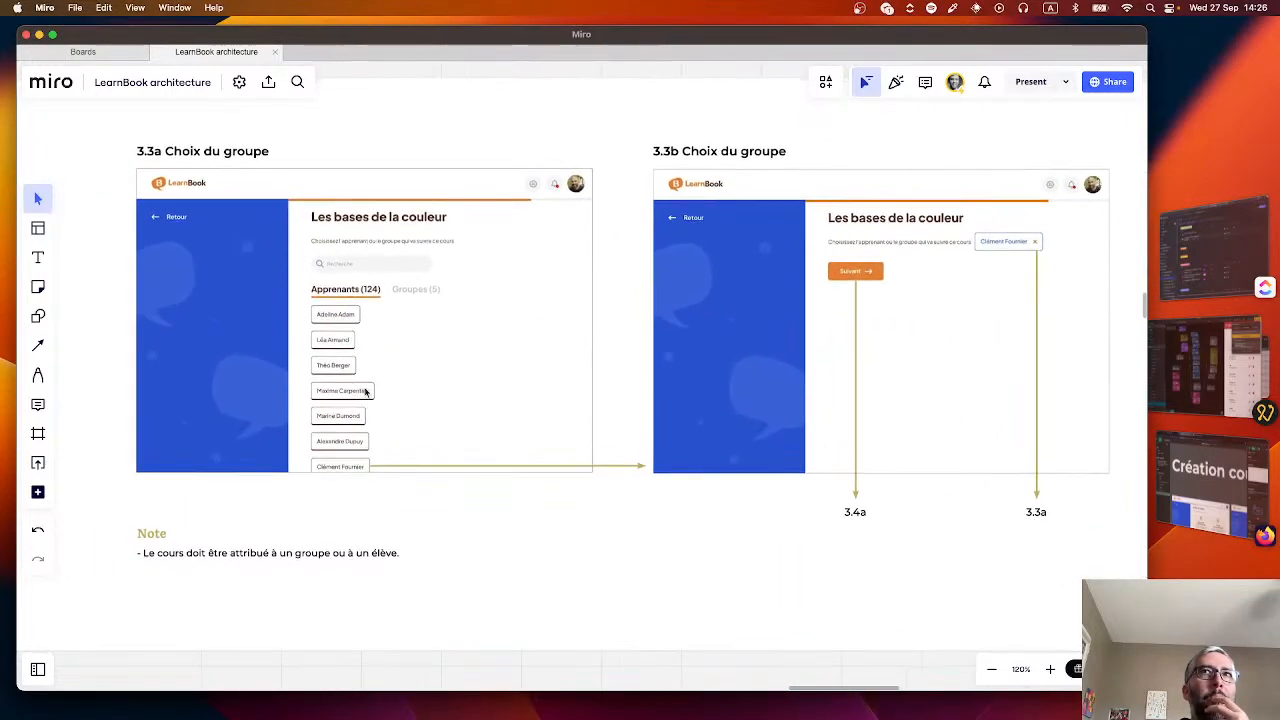
pyautogui.hscroll(-12, 365, 392)
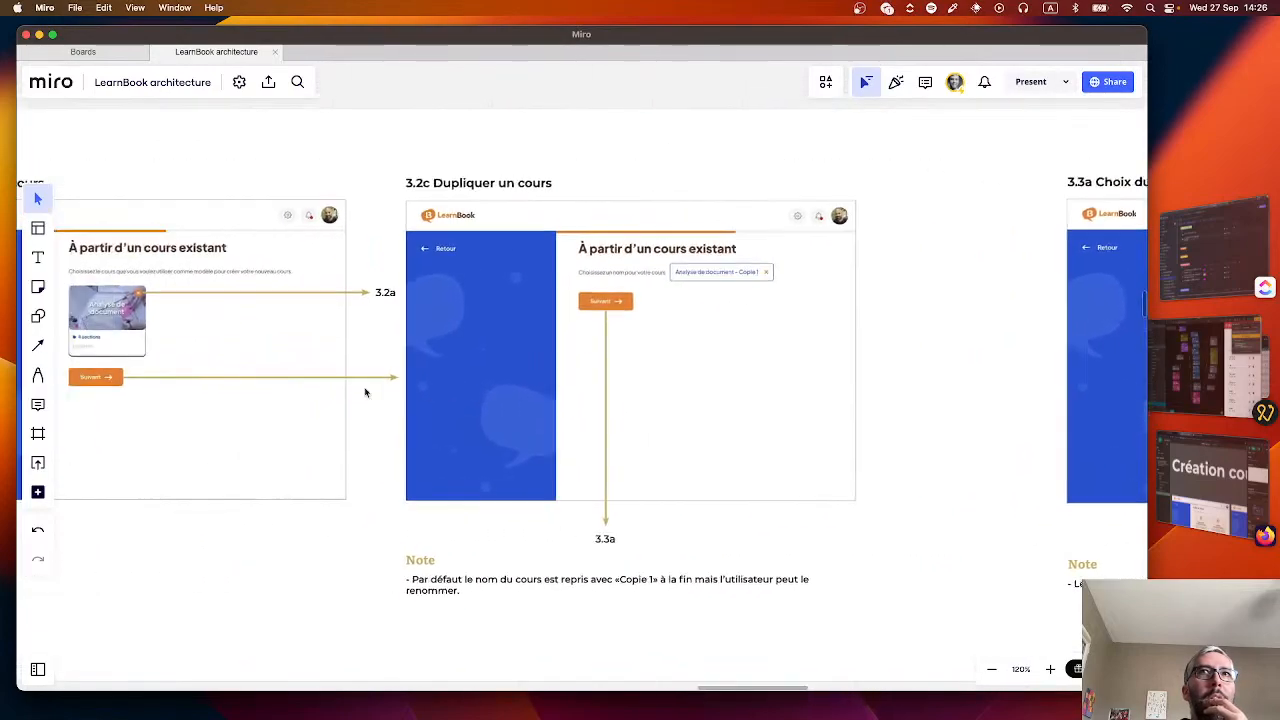
pyautogui.hscroll(-3, 365, 392)
pyautogui.hscroll(-16, 293, 322)
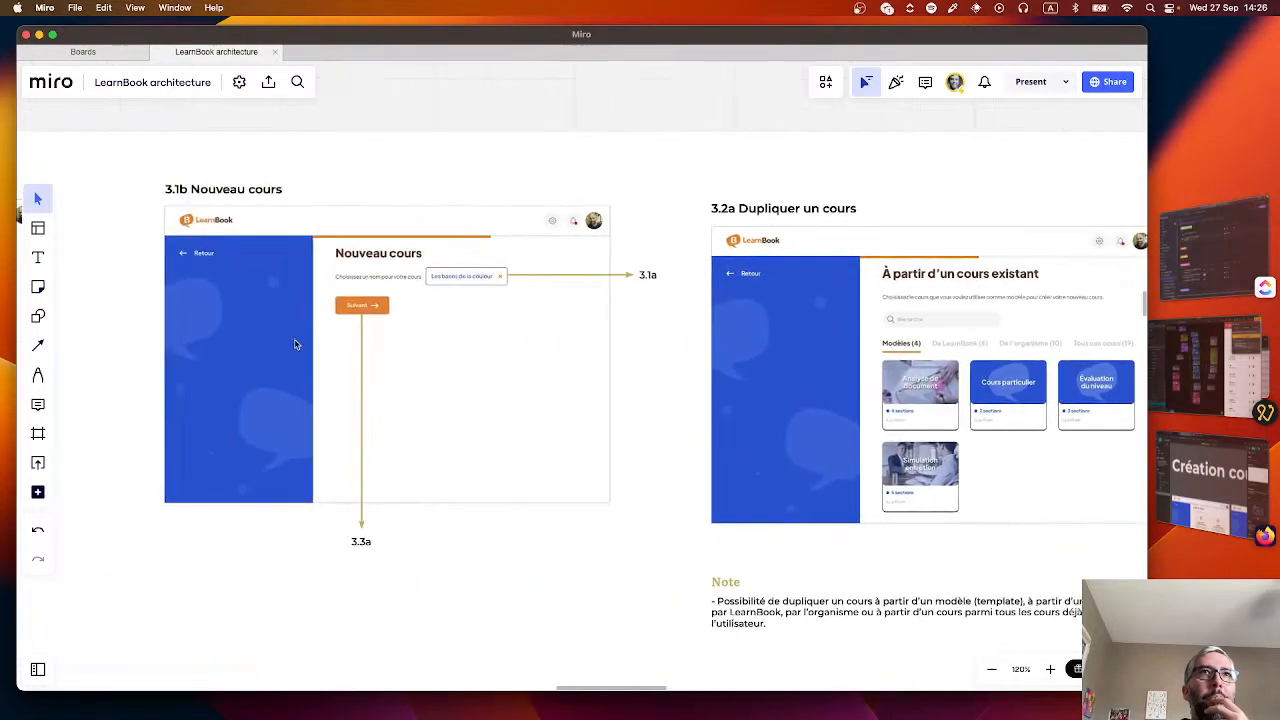
pyautogui.scroll(6, 360, 260)
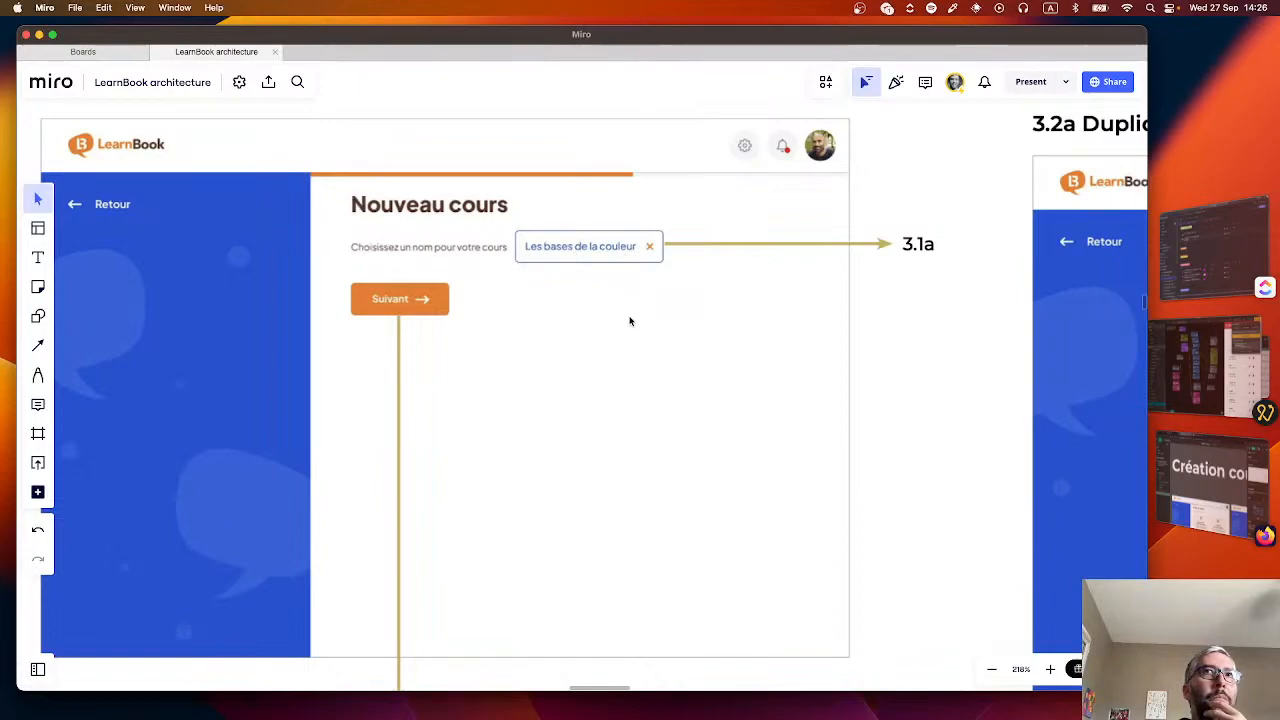
# - Recheck the flow from 3.2b Dupliquer un cours to the 3.4a and 3.4b settings fields, then revisit 3.3b Choix du groupe
pyautogui.hscroll(5, 630, 321)
pyautogui.scroll(-5, 630, 321)
pyautogui.hscroll(15, 630, 321)
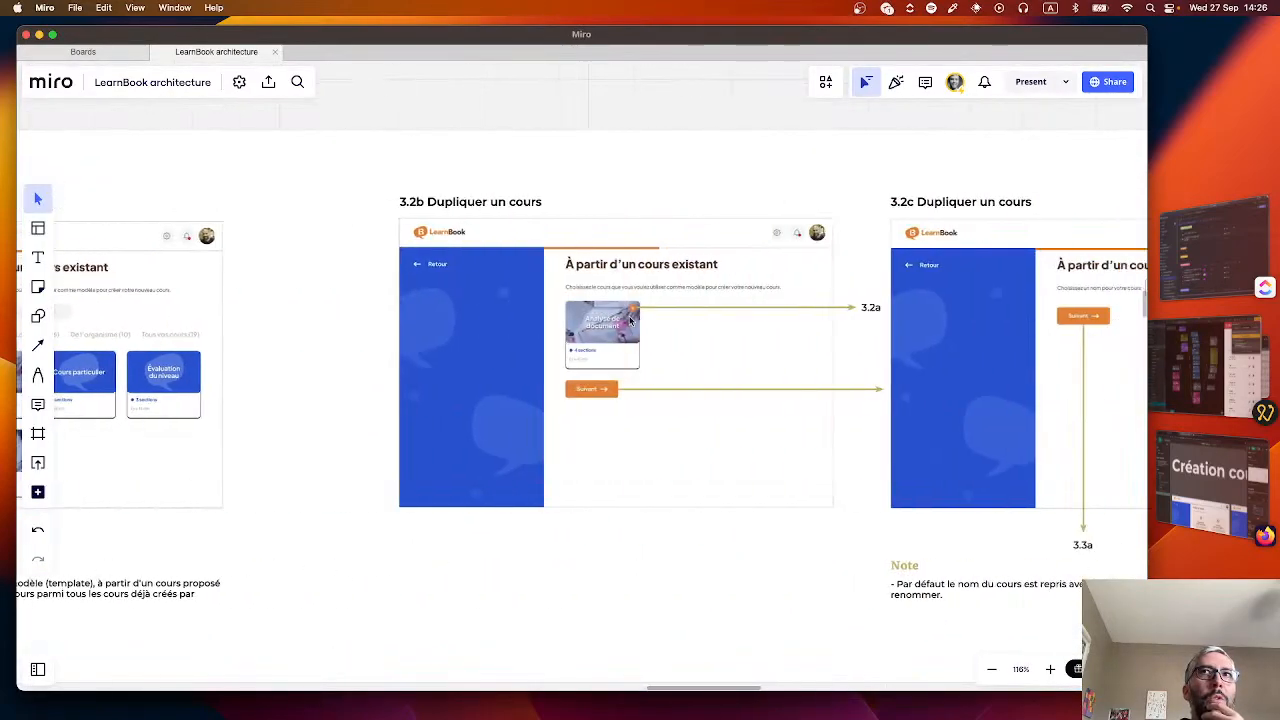
pyautogui.hscroll(18, 630, 321)
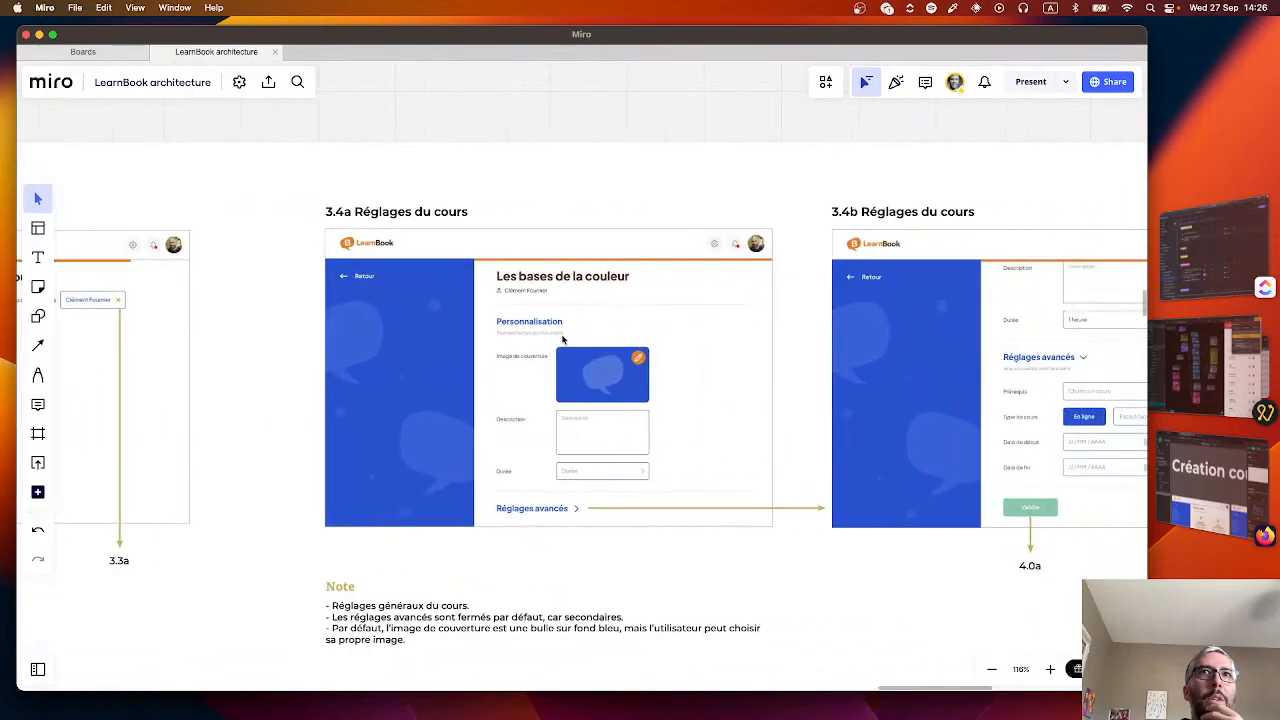
pyautogui.scroll(5, 560, 337)
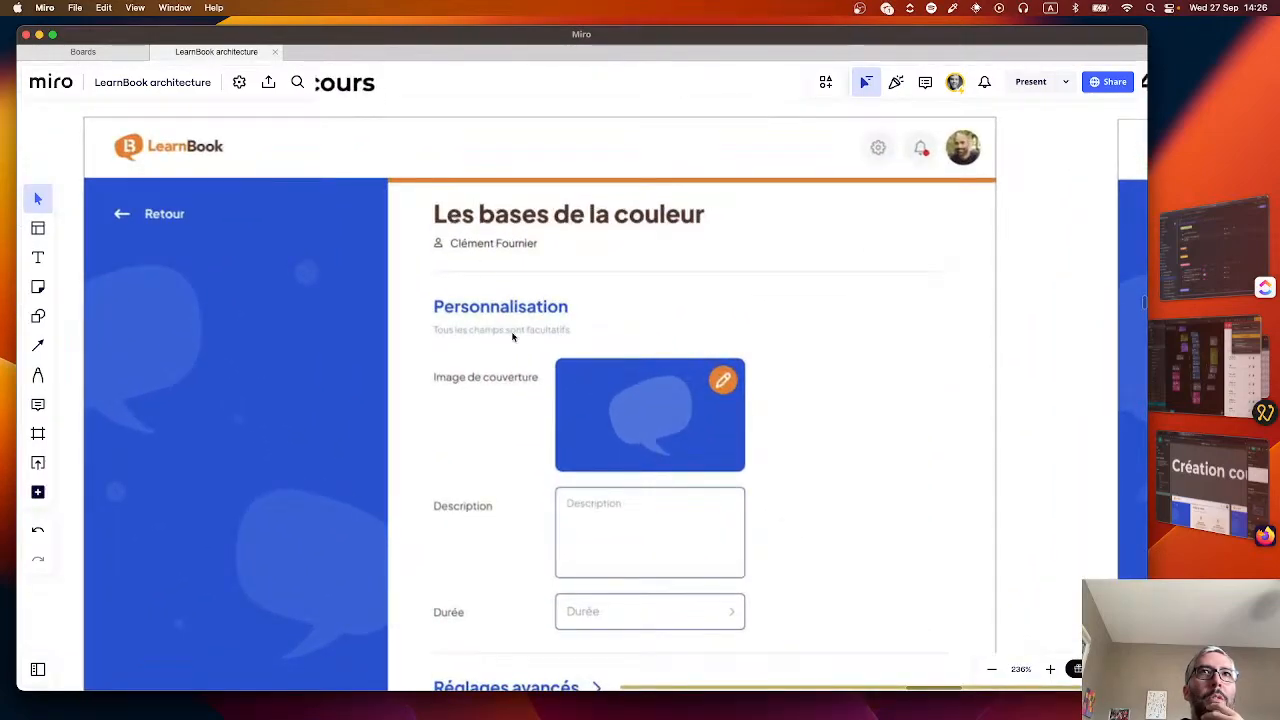
pyautogui.scroll(-5, 512, 337)
pyautogui.hscroll(15, 512, 337)
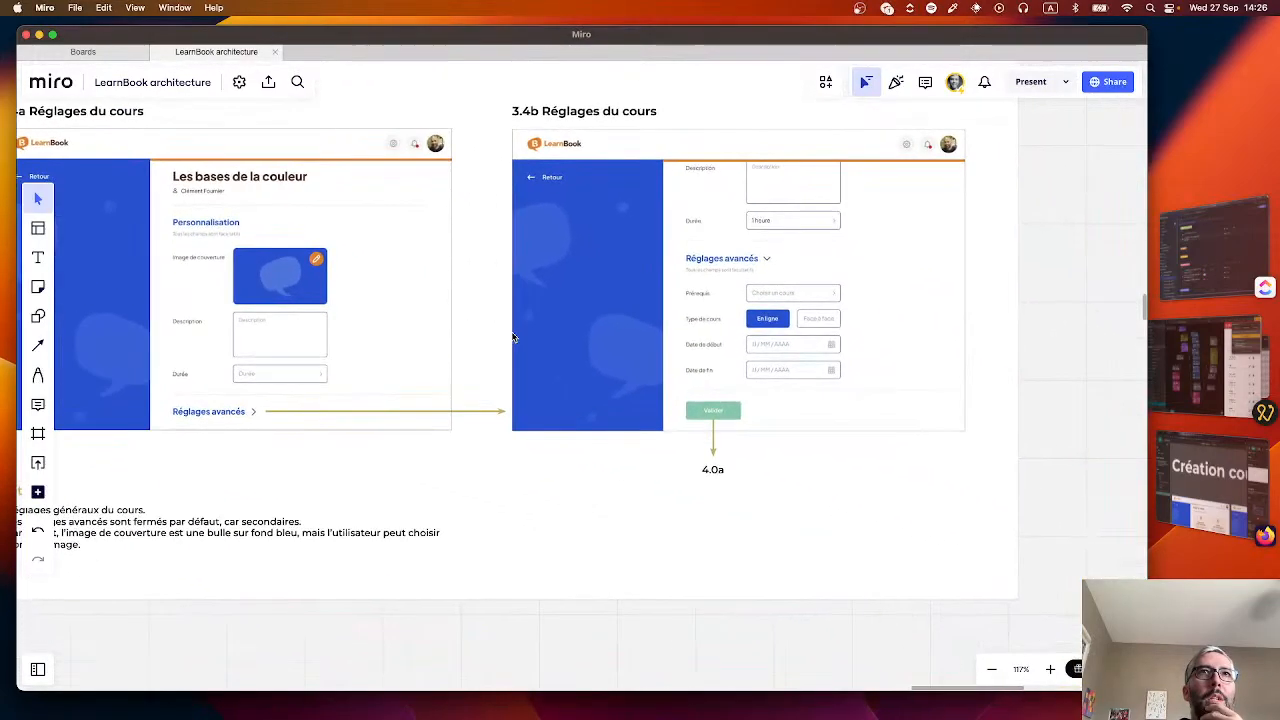
pyautogui.hscroll(-10, 512, 337)
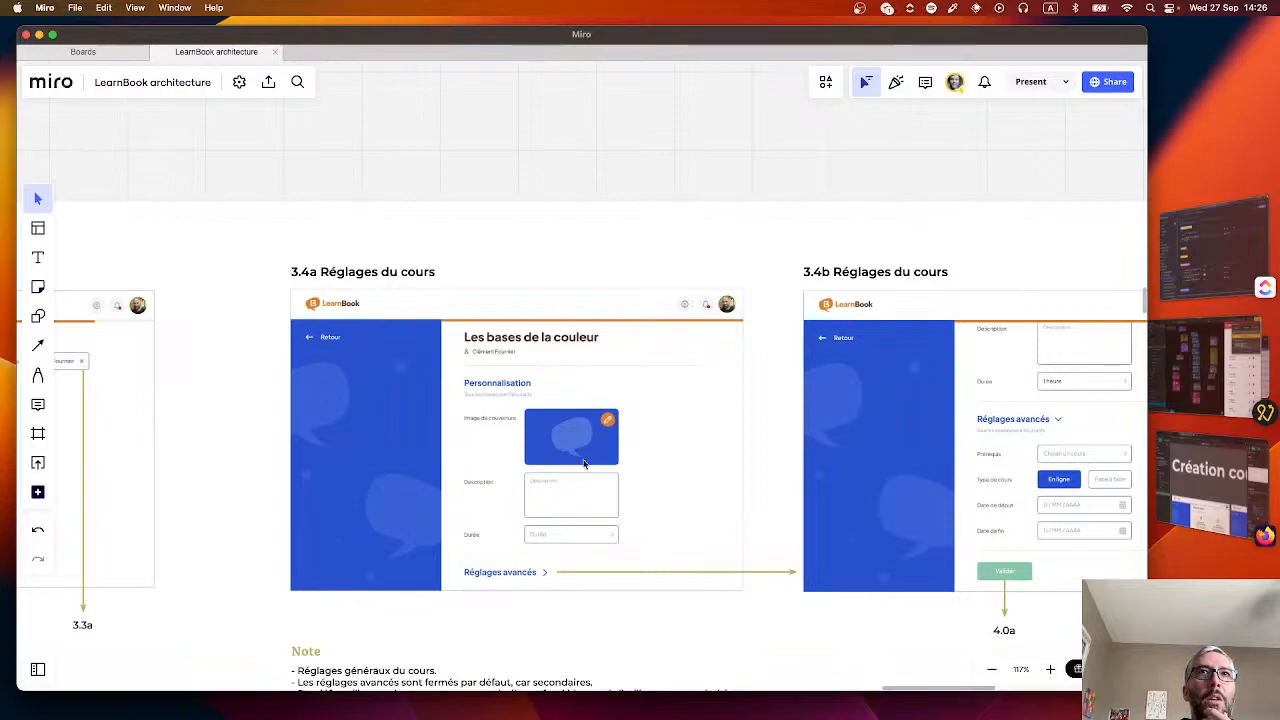
pyautogui.hscroll(-15, 486, 443)
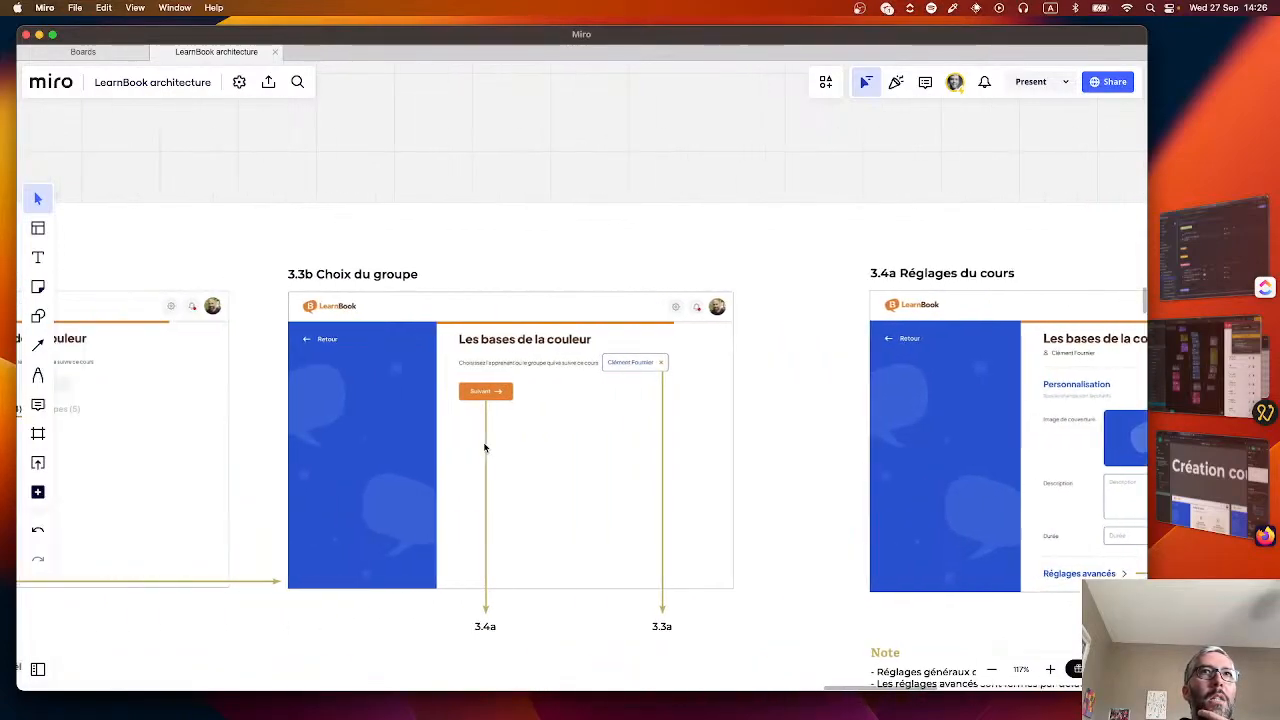
# - Retrace the creation flow from 3.1a Nouveau cours through the duplication and group screens to the Personnalisation fields in 3.4a
pyautogui.hscroll(-15, 484, 447)
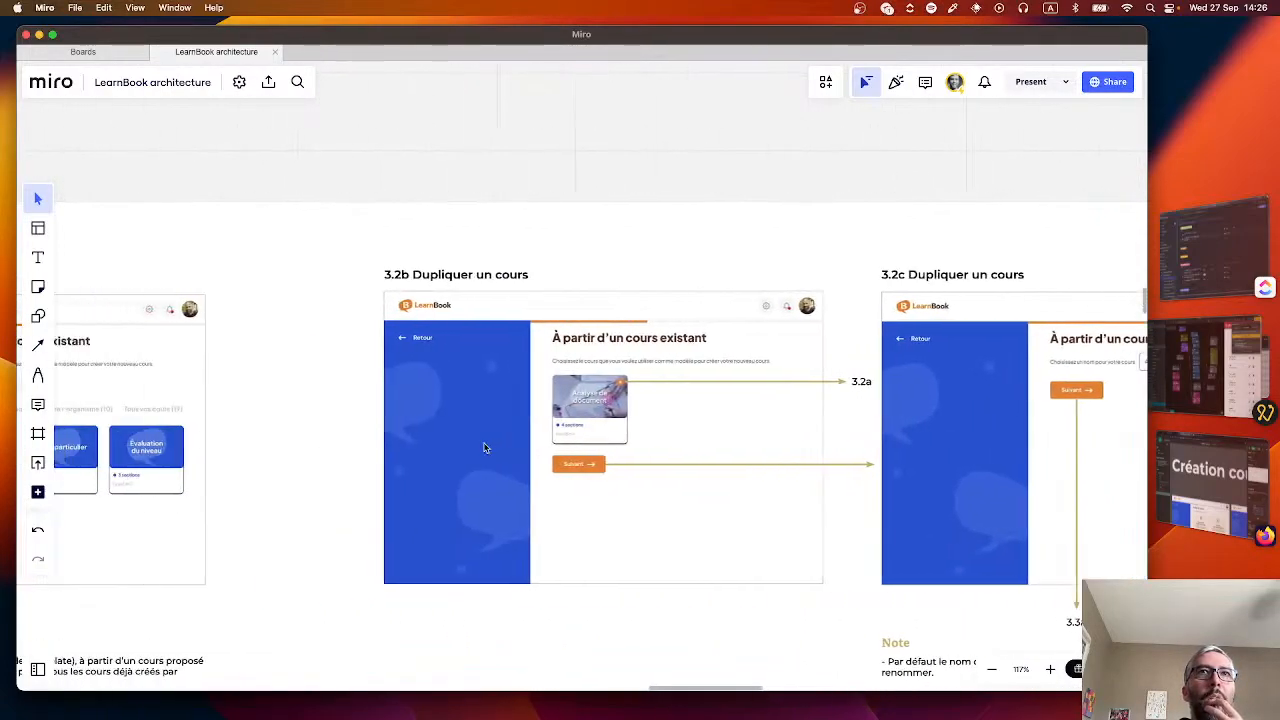
pyautogui.hscroll(-15, 484, 447)
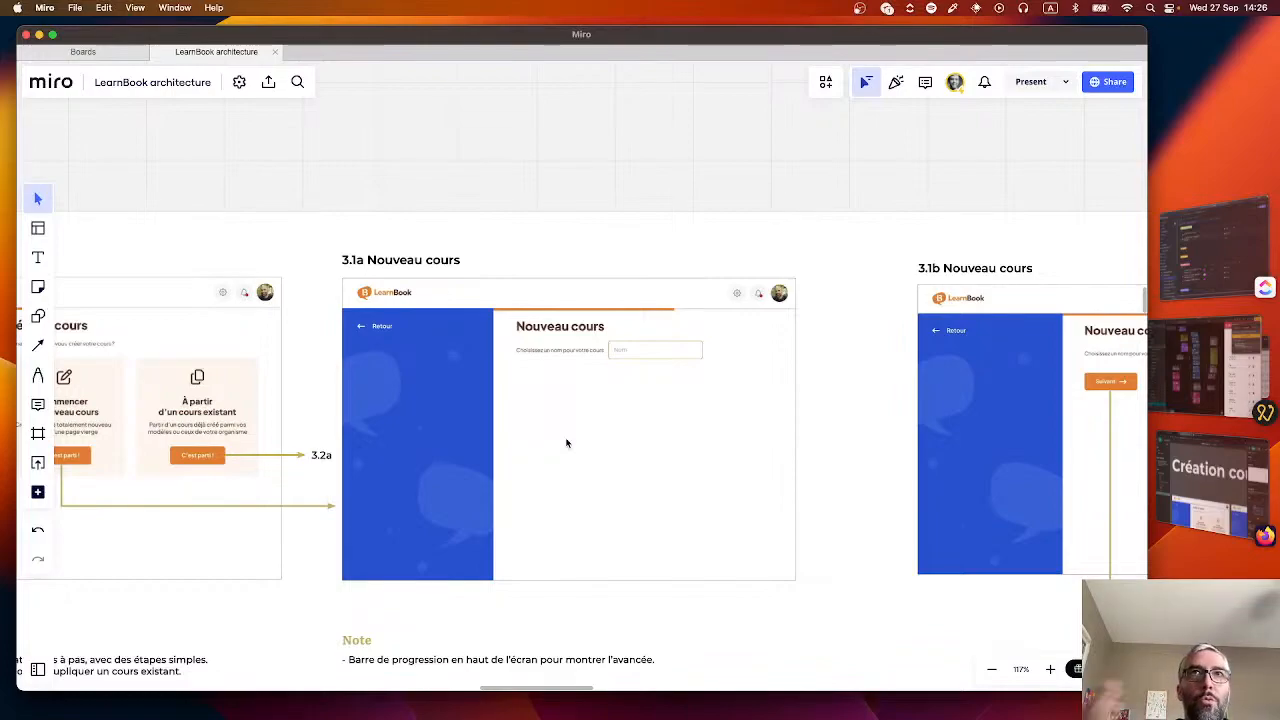
pyautogui.hscroll(15, 566, 443)
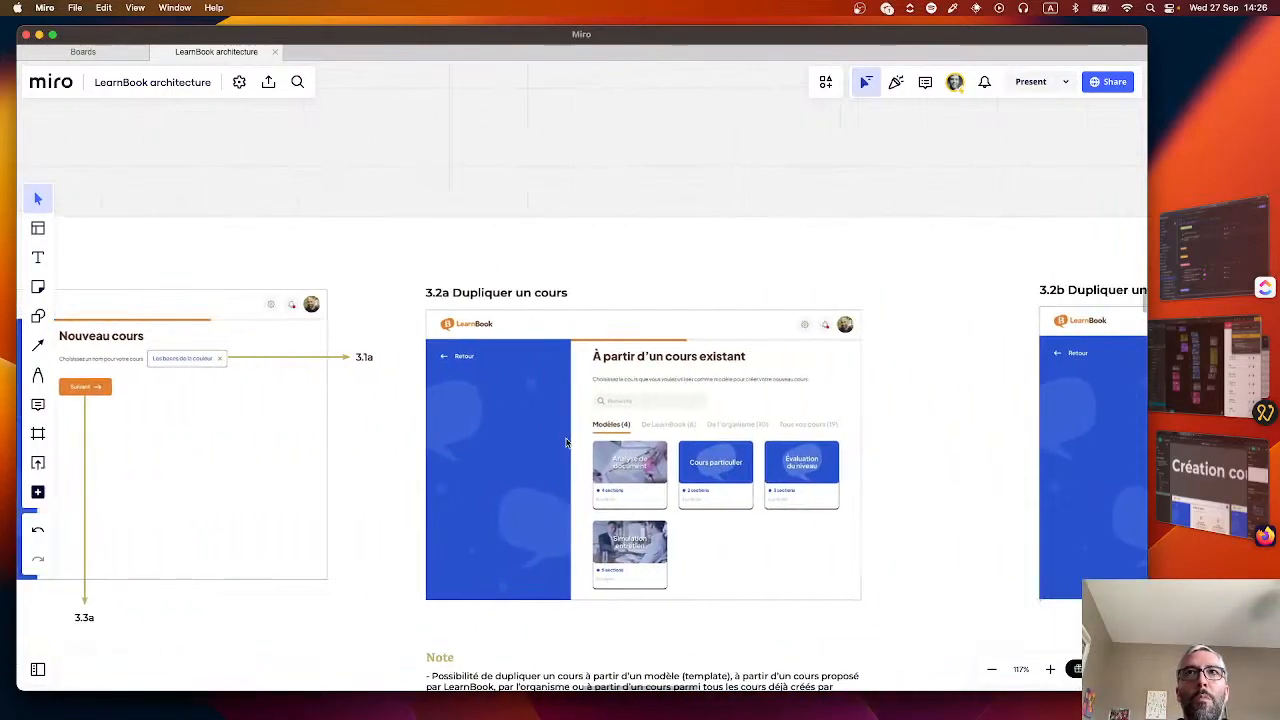
pyautogui.hscroll(15, 566, 443)
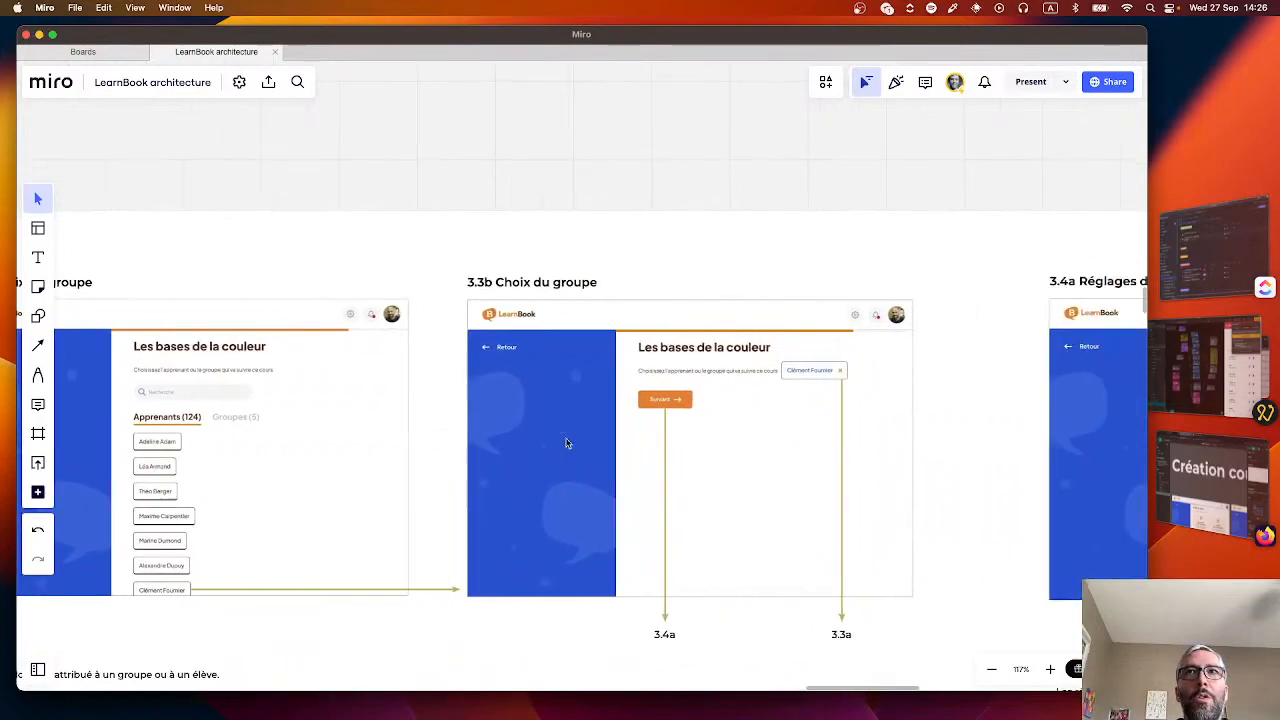
pyautogui.scroll(5, 566, 443)
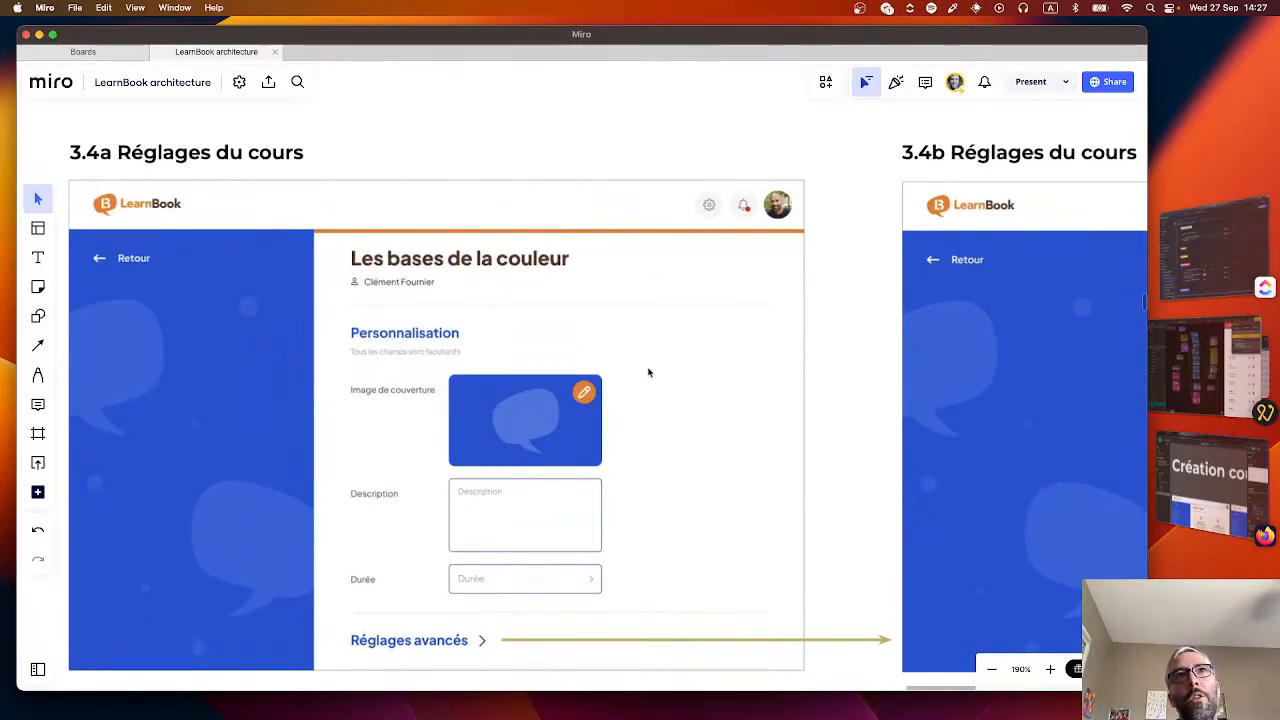
pyautogui.scroll(-2, 380, 445)
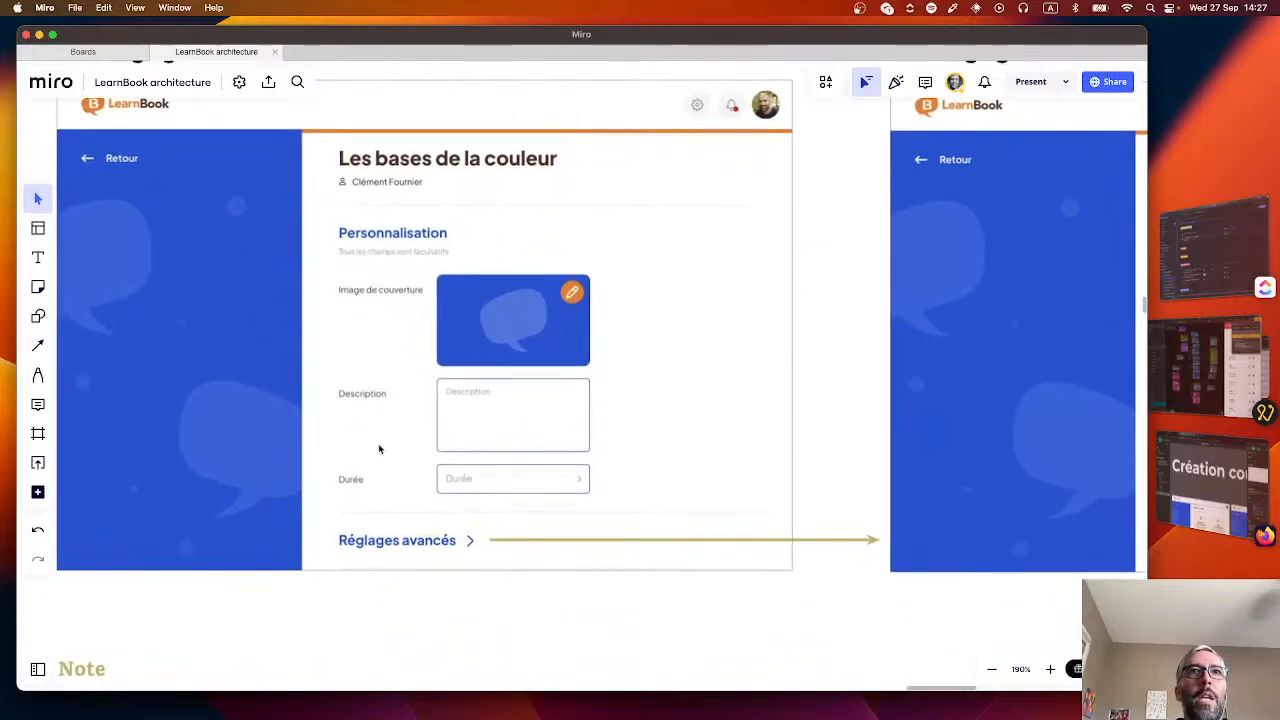
pyautogui.scroll(-3, 390, 515)
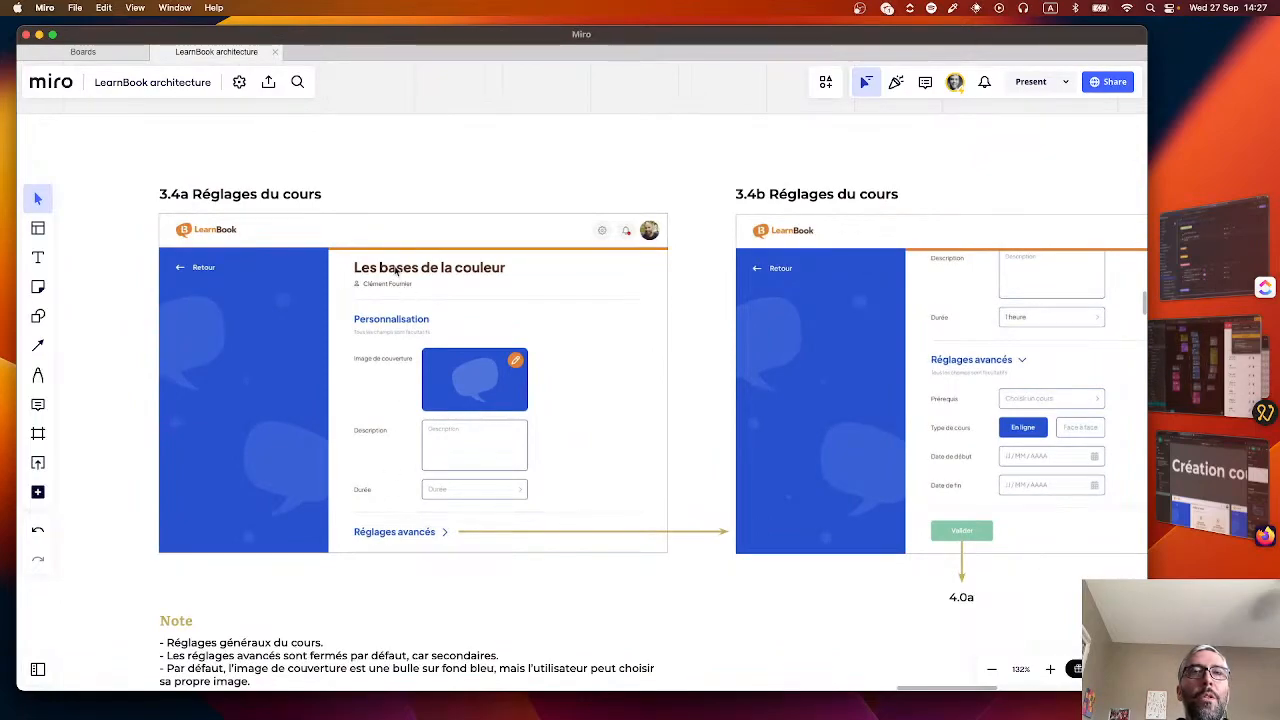
pyautogui.scroll(5, 377, 312)
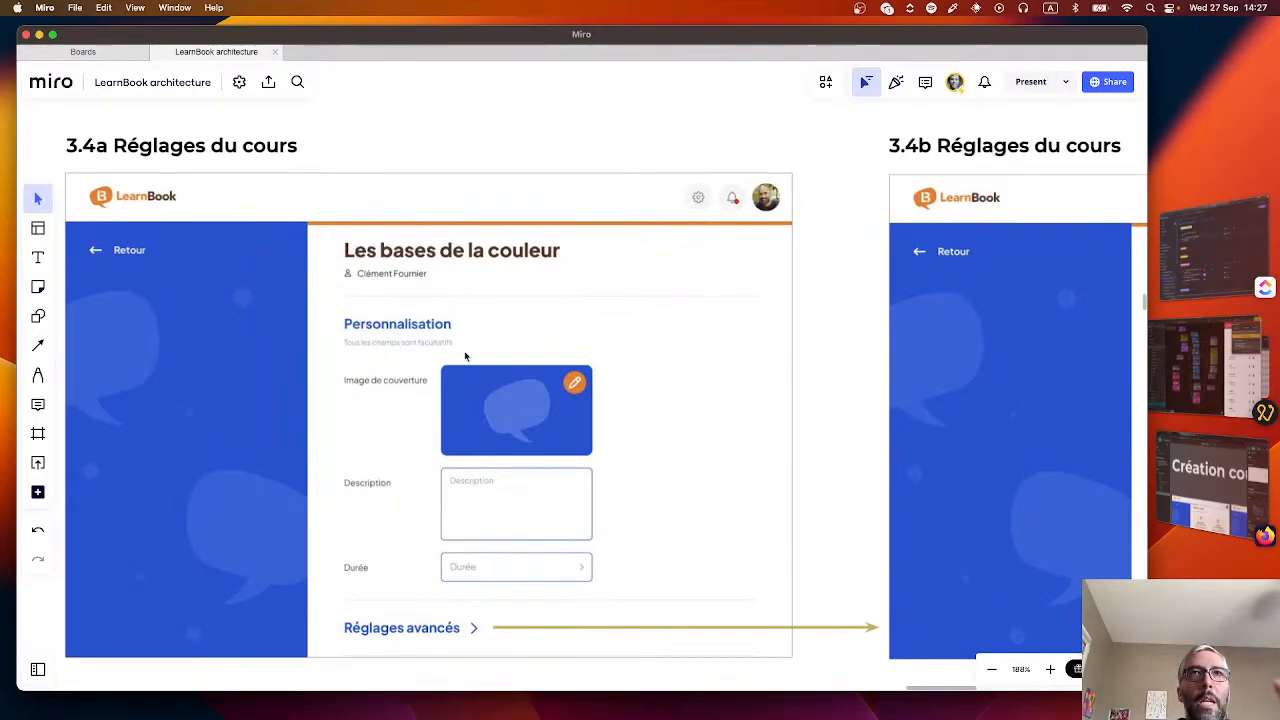
# - Look past 6.1 Paramètres section and 6.2 Clôturer la session, and examine the course menu actions in 6.0 Paramètres cours
pyautogui.scroll(-5, 466, 357)
pyautogui.keyDown('ctrl'); pyautogui.scroll(-3, 466, 357); pyautogui.keyUp('ctrl')
pyautogui.scroll(-10, 465, 356)
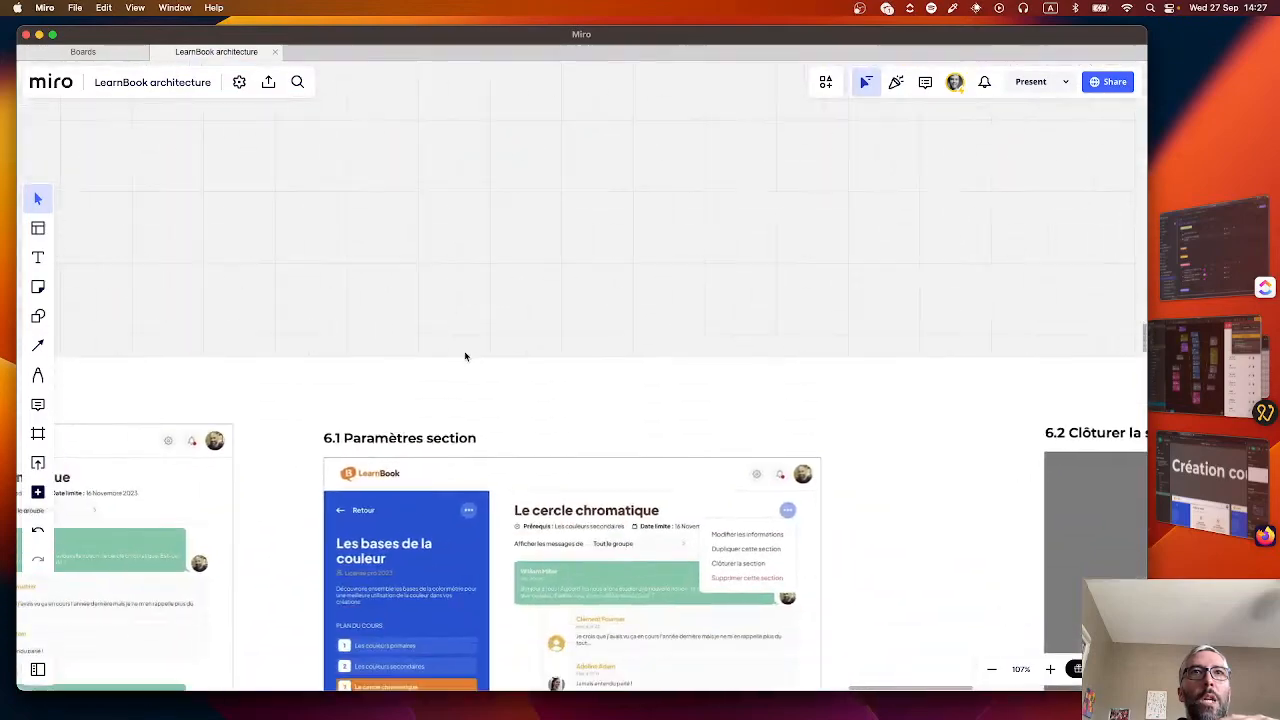
pyautogui.hscroll(-4, 465, 356)
pyautogui.keyDown('ctrl'); pyautogui.scroll(3, 465, 356); pyautogui.keyUp('ctrl')
pyautogui.hscroll(3, 465, 356)
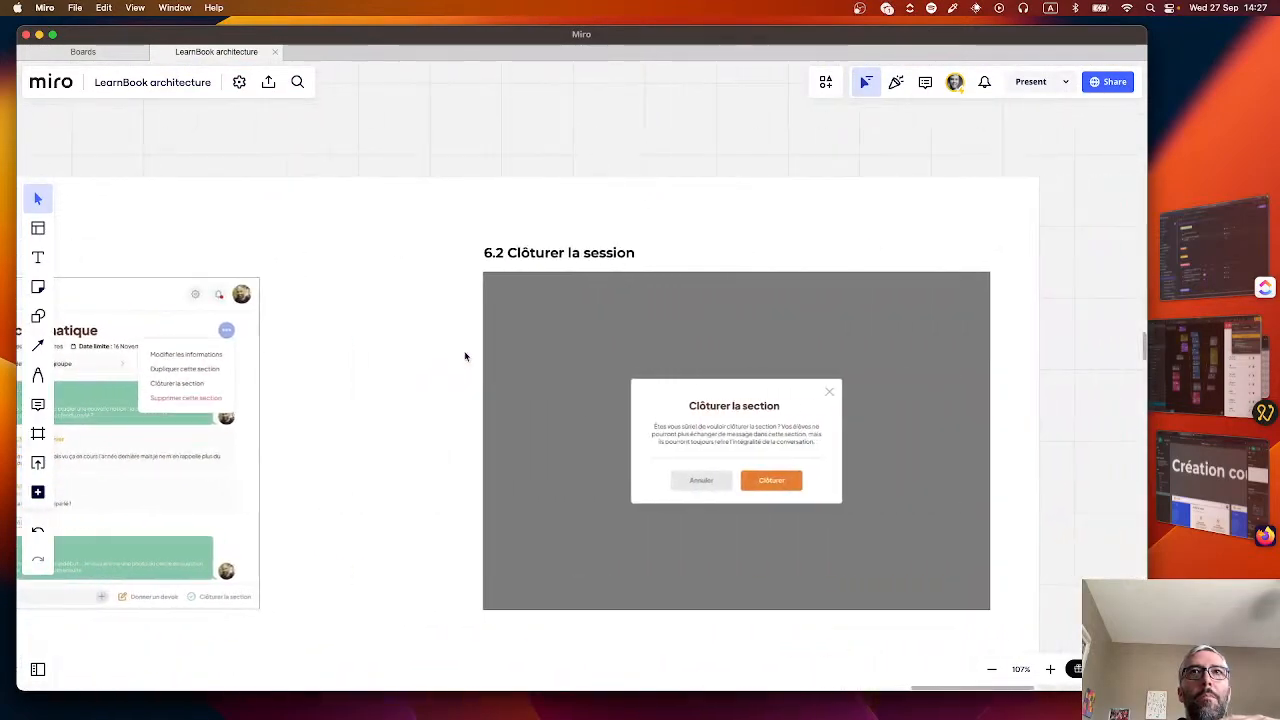
pyautogui.hscroll(-12, 466, 354)
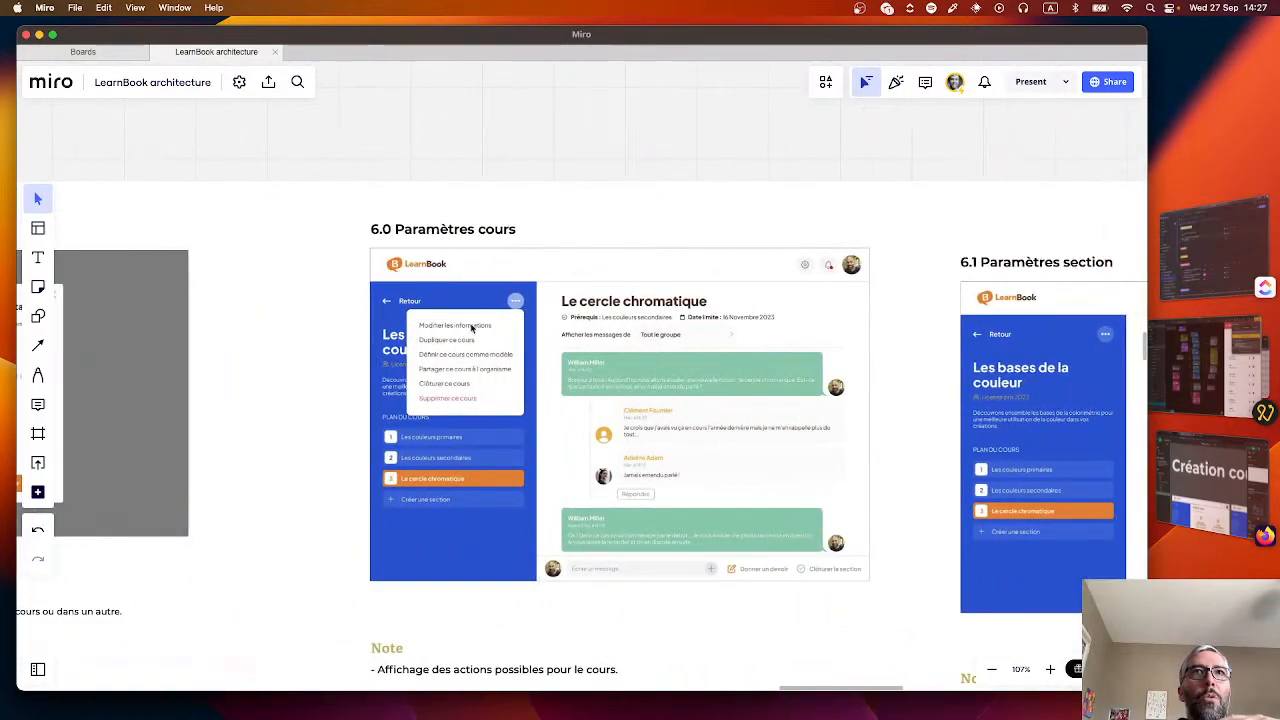
pyautogui.keyDown('ctrl'); pyautogui.scroll(5, 472, 328); pyautogui.keyUp('ctrl')
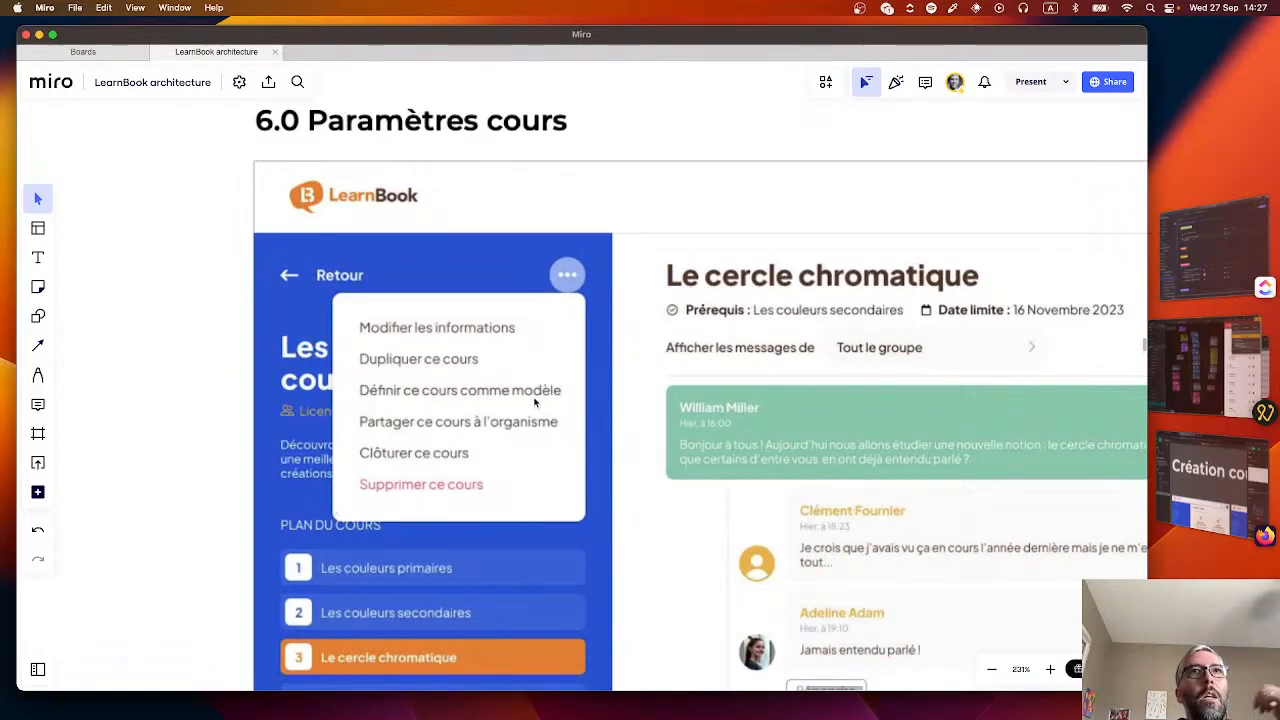
pyautogui.keyDown('ctrl'); pyautogui.scroll(-10, 534, 401); pyautogui.keyUp('ctrl')
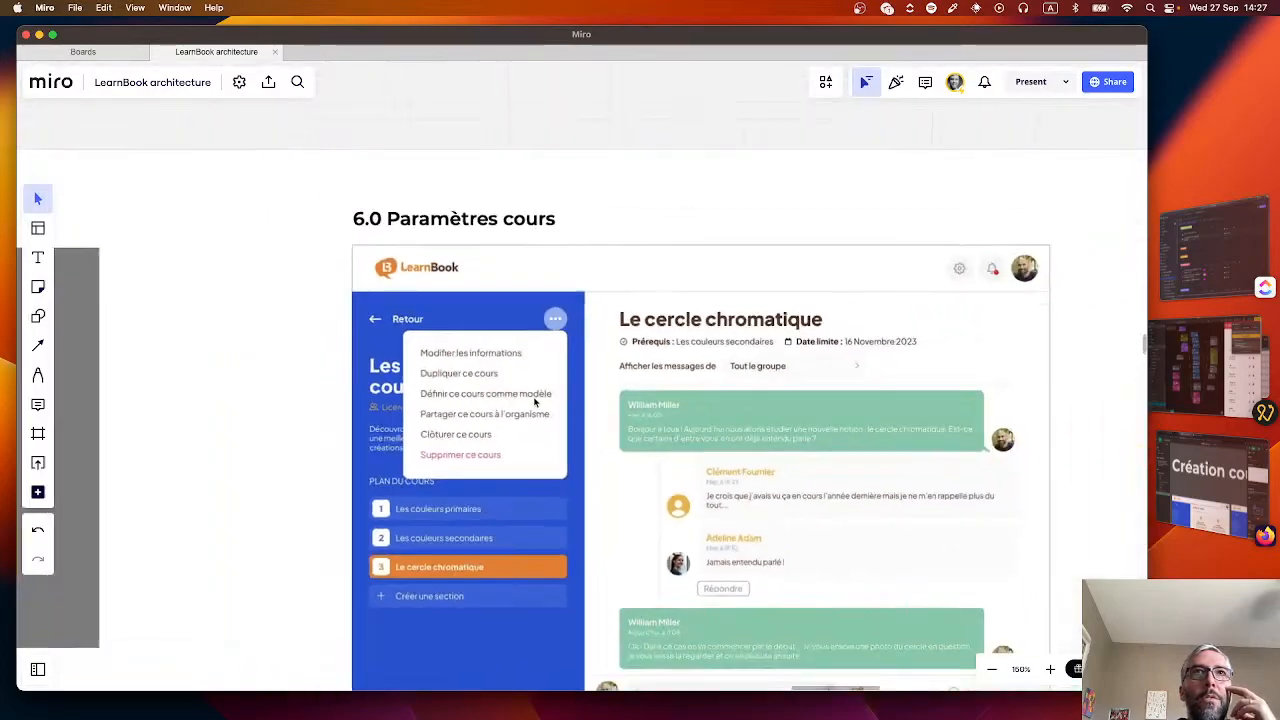
# - Return to the cover image, description and duration fields in 3.4a, and trace the flow back through 3.2a Dupliquer un cours to 3.1b
pyautogui.scroll(7, 534, 402)
pyautogui.hscroll(7, 534, 402)
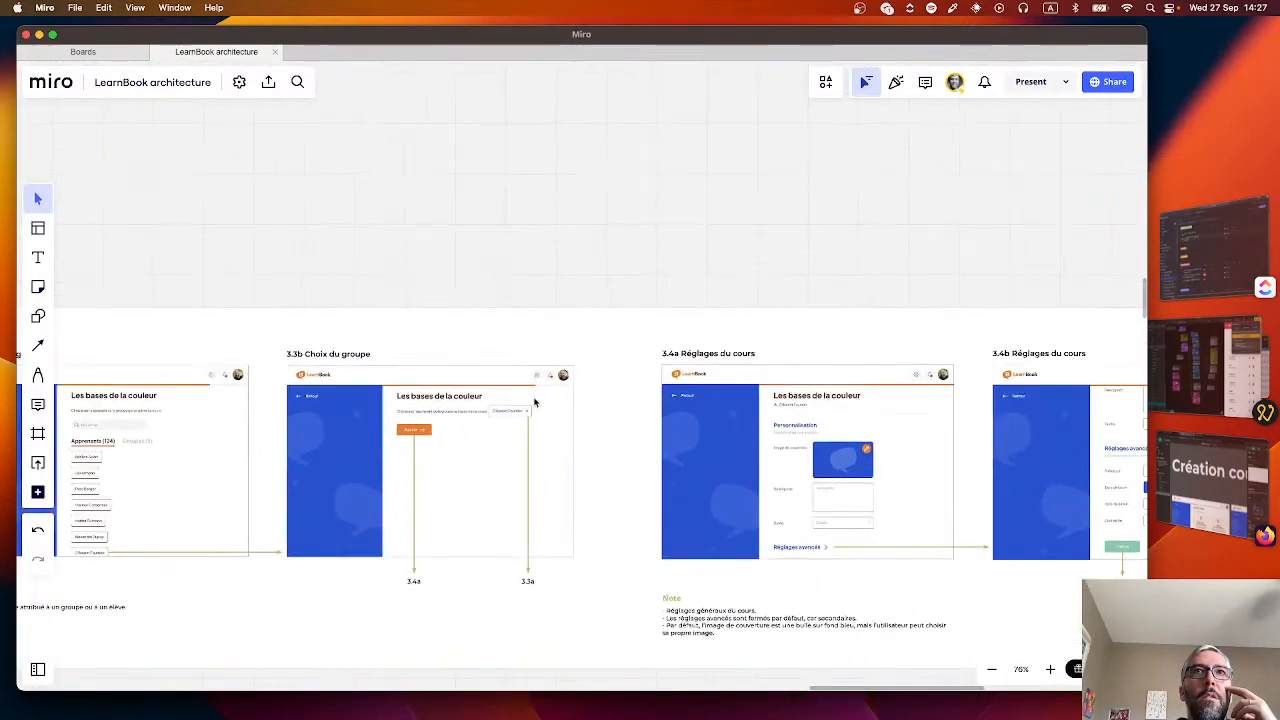
pyautogui.scroll(10, 534, 402)
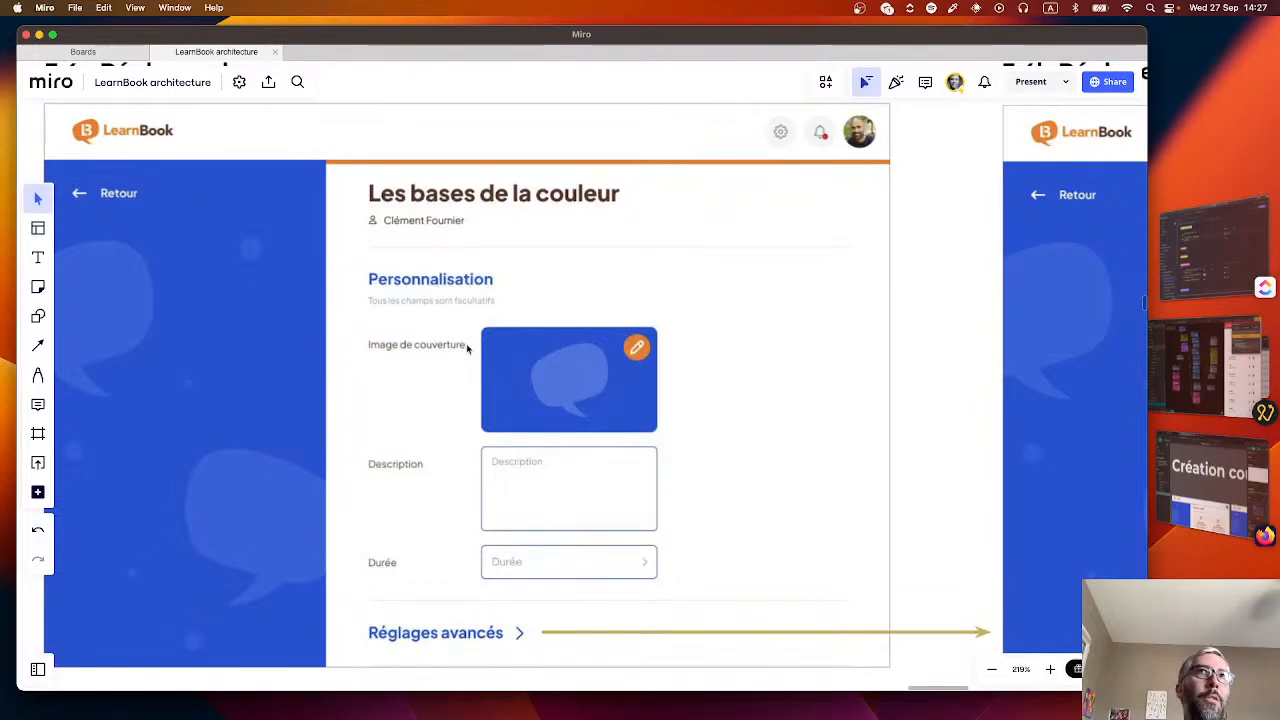
pyautogui.hscroll(-7, 468, 349)
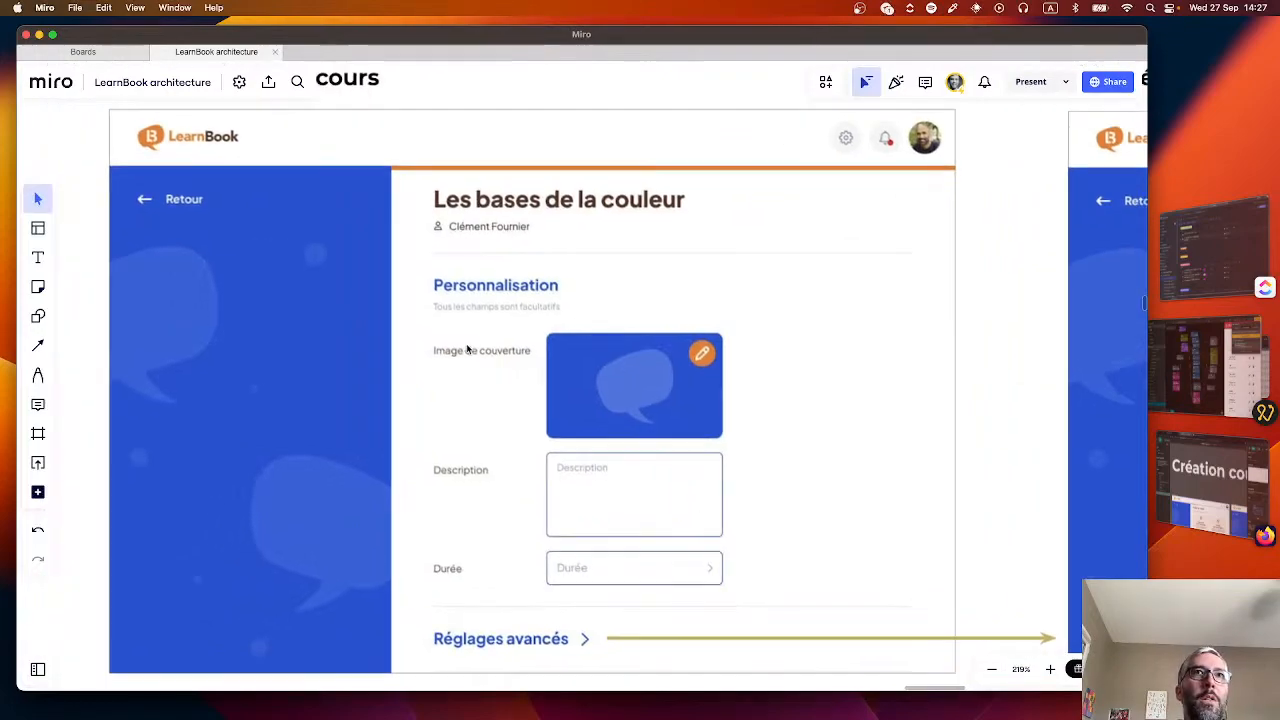
pyautogui.scroll(-3, 527, 302)
pyautogui.hscroll(-10, 526, 302)
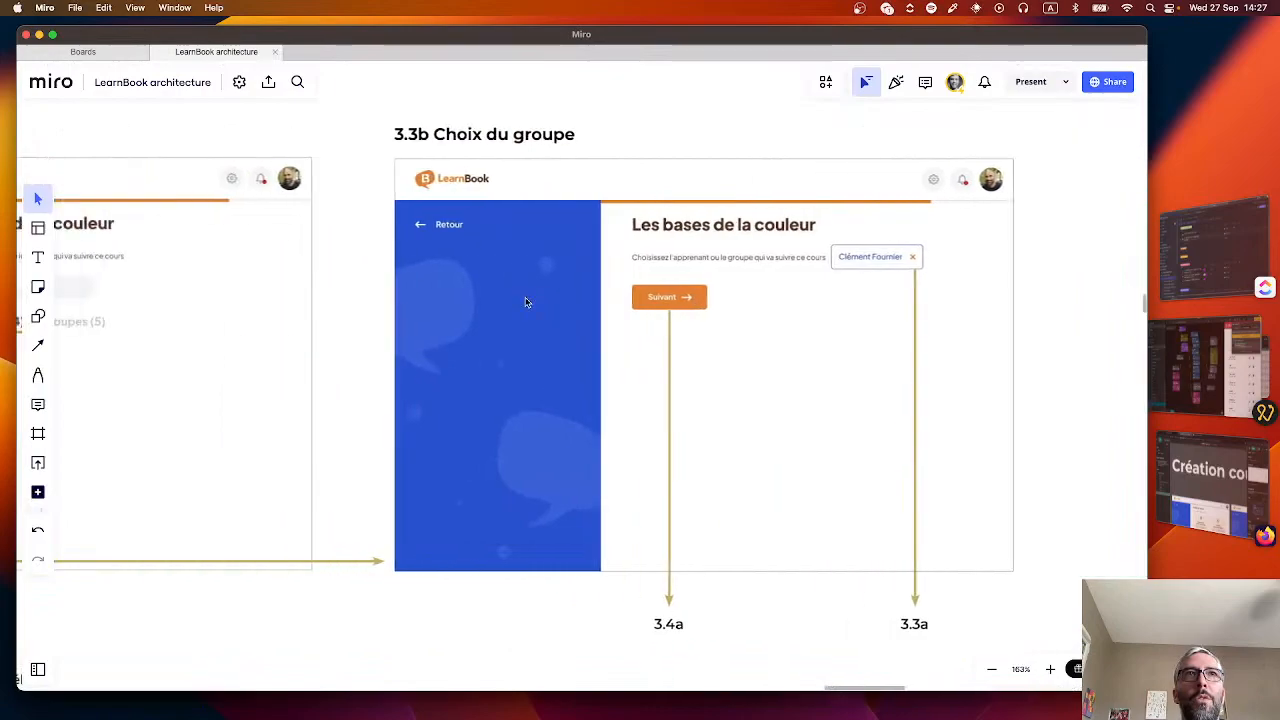
pyautogui.hscroll(-10, 526, 302)
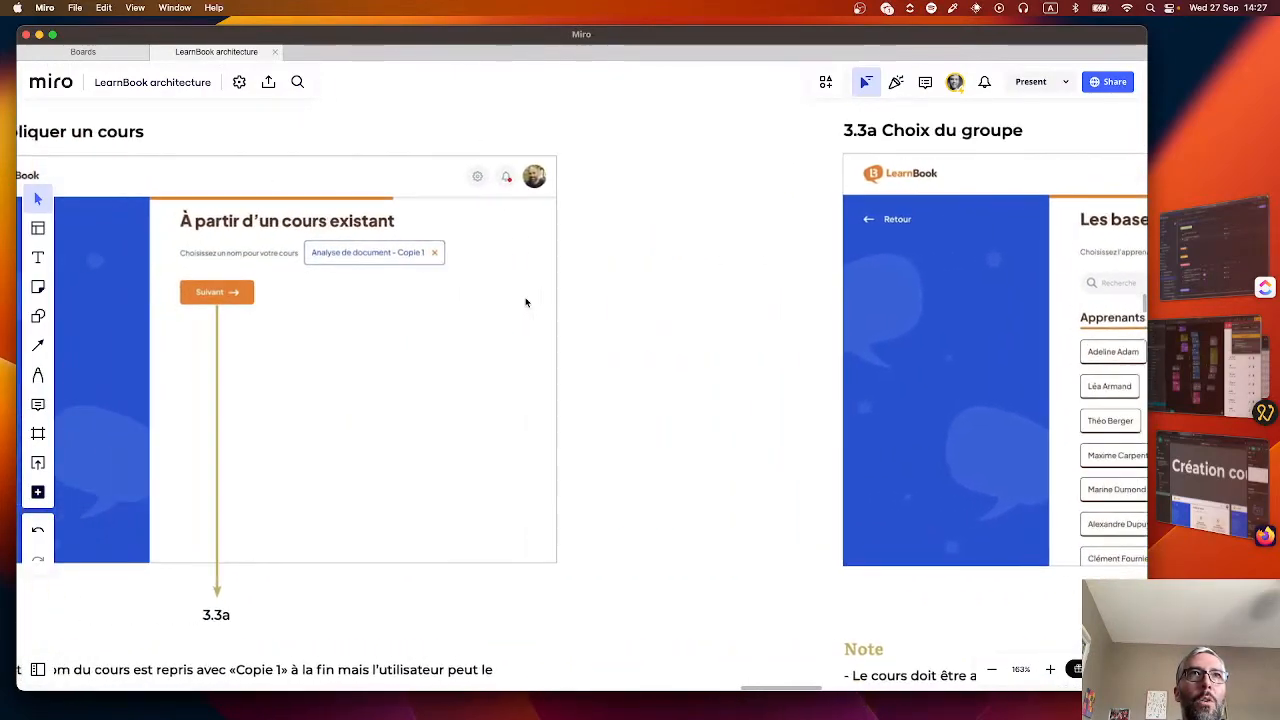
pyautogui.hscroll(-2, 526, 302)
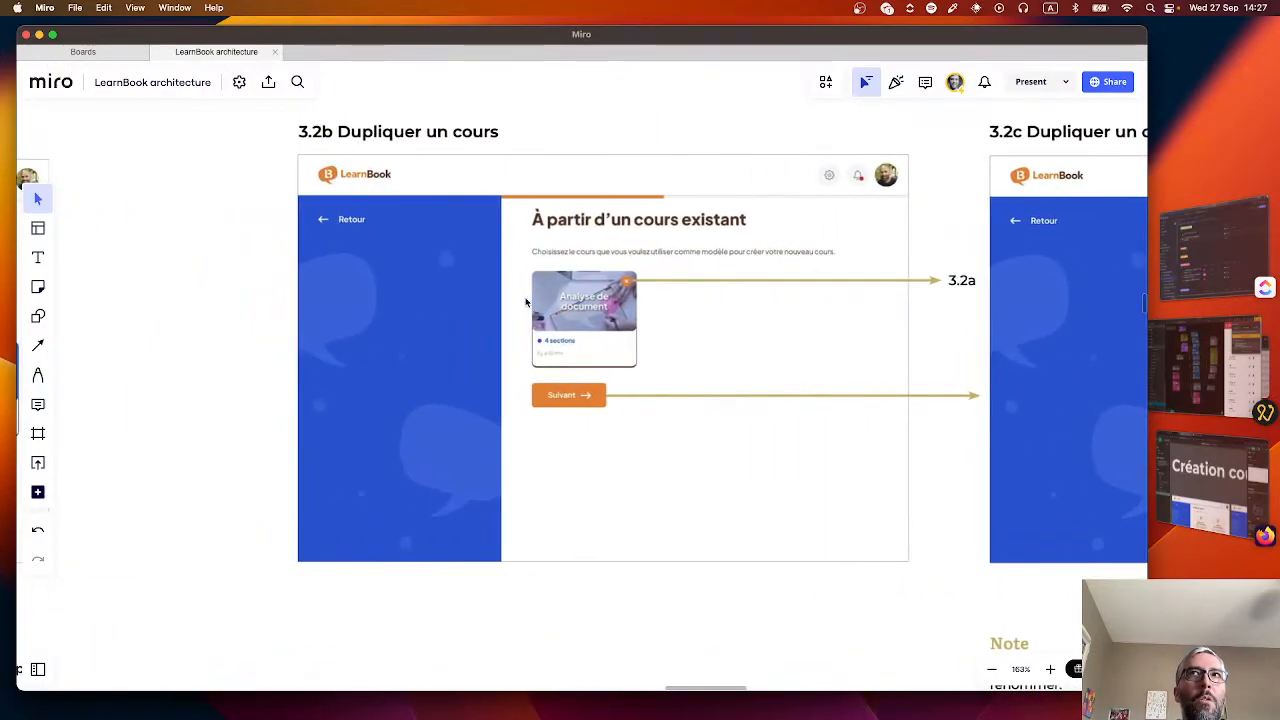
pyautogui.scroll(-4, 526, 302)
pyautogui.hscroll(-8, 526, 302)
pyautogui.hscroll(-5, 526, 302)
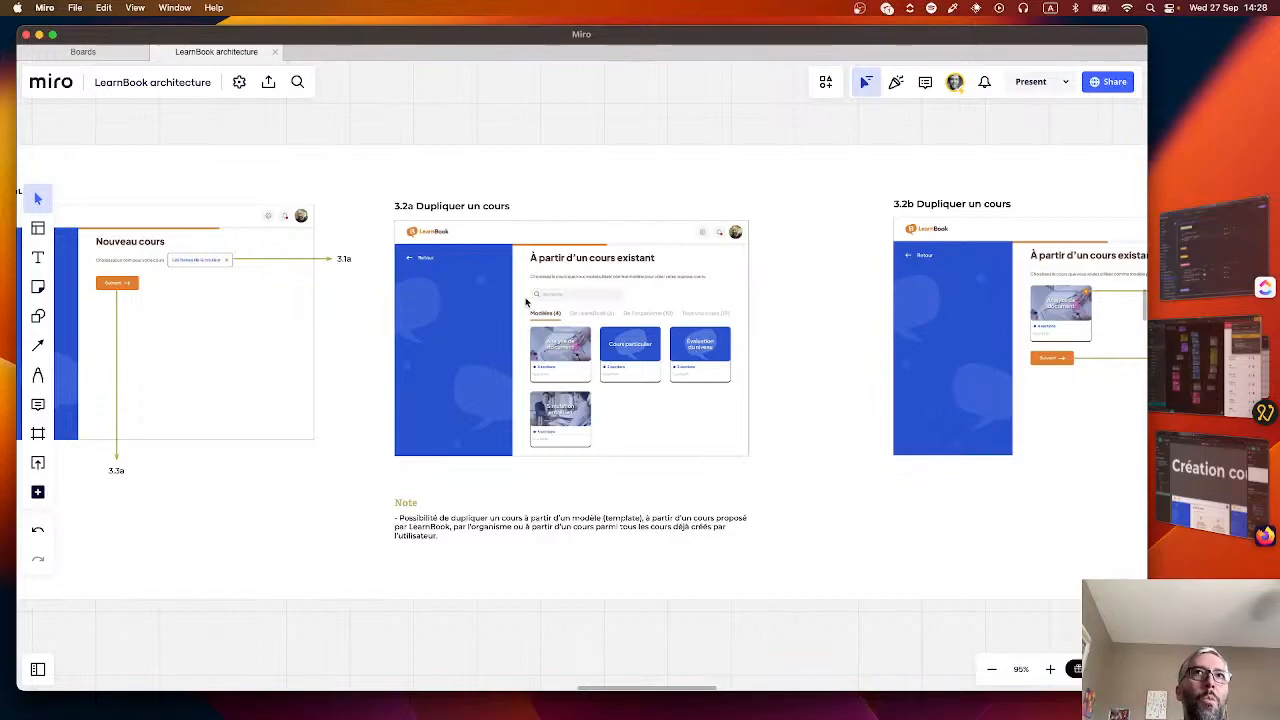
pyautogui.hscroll(-5, 571, 320)
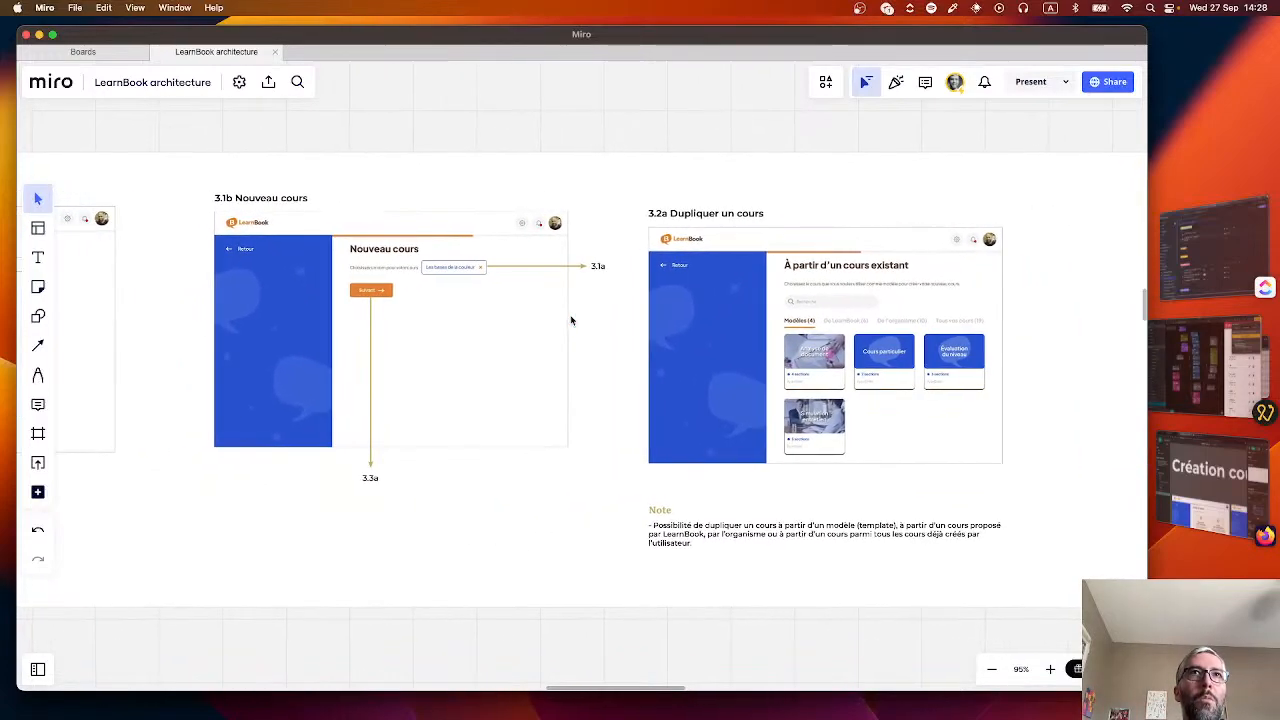
# - Follow the flow forward to 3.4a Réglages du cours and compare its fields with the course menu actions in 6.0 Paramètres cours
pyautogui.hscroll(15, 571, 320)
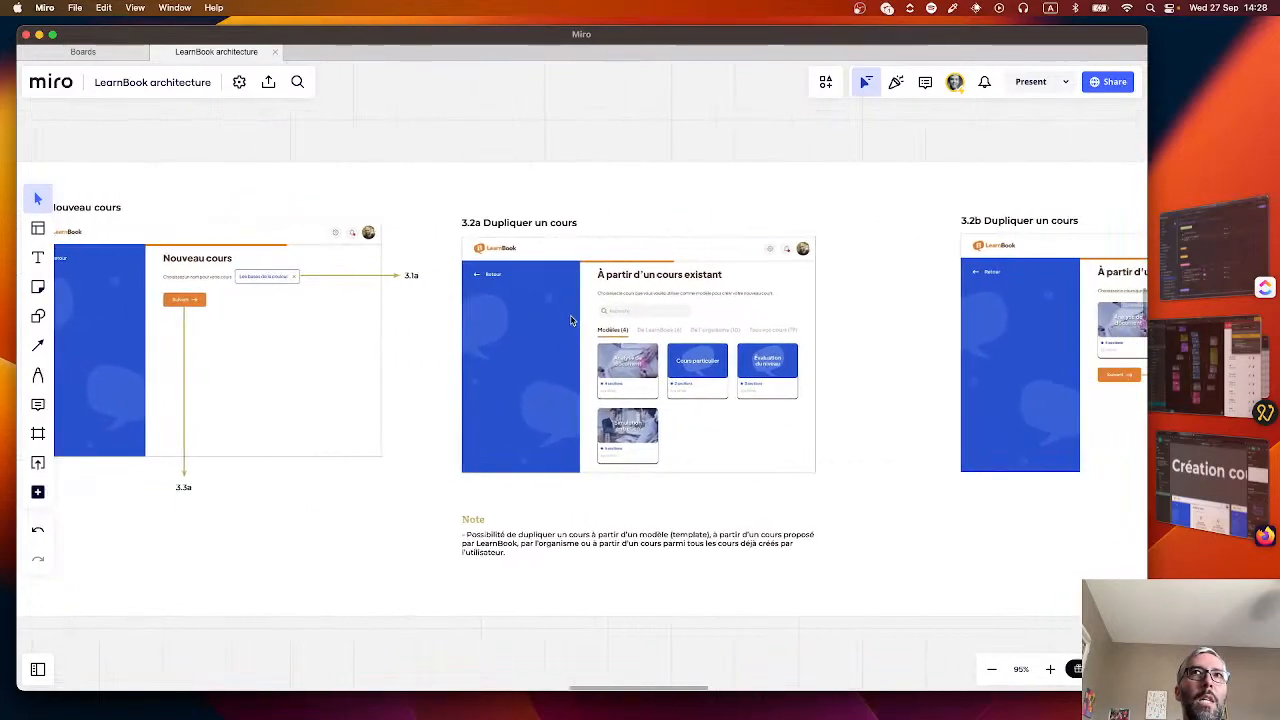
pyautogui.hscroll(20, 571, 320)
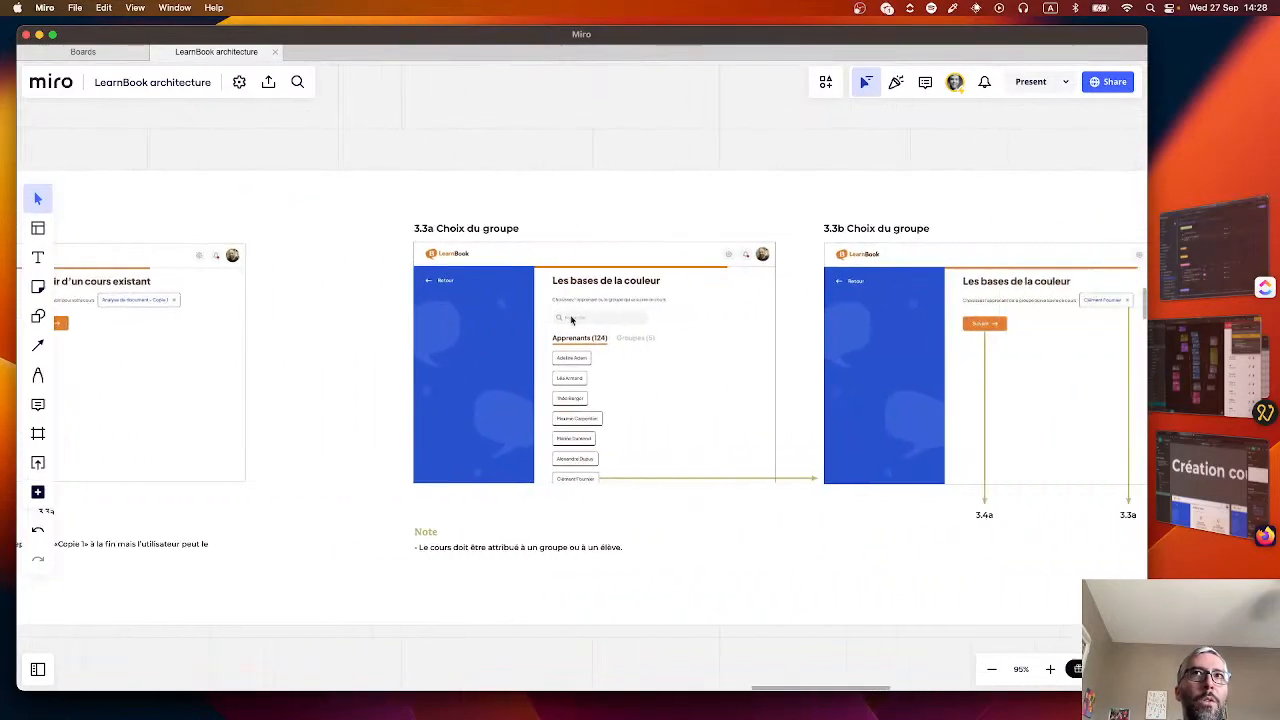
pyautogui.scroll(5, 484, 325)
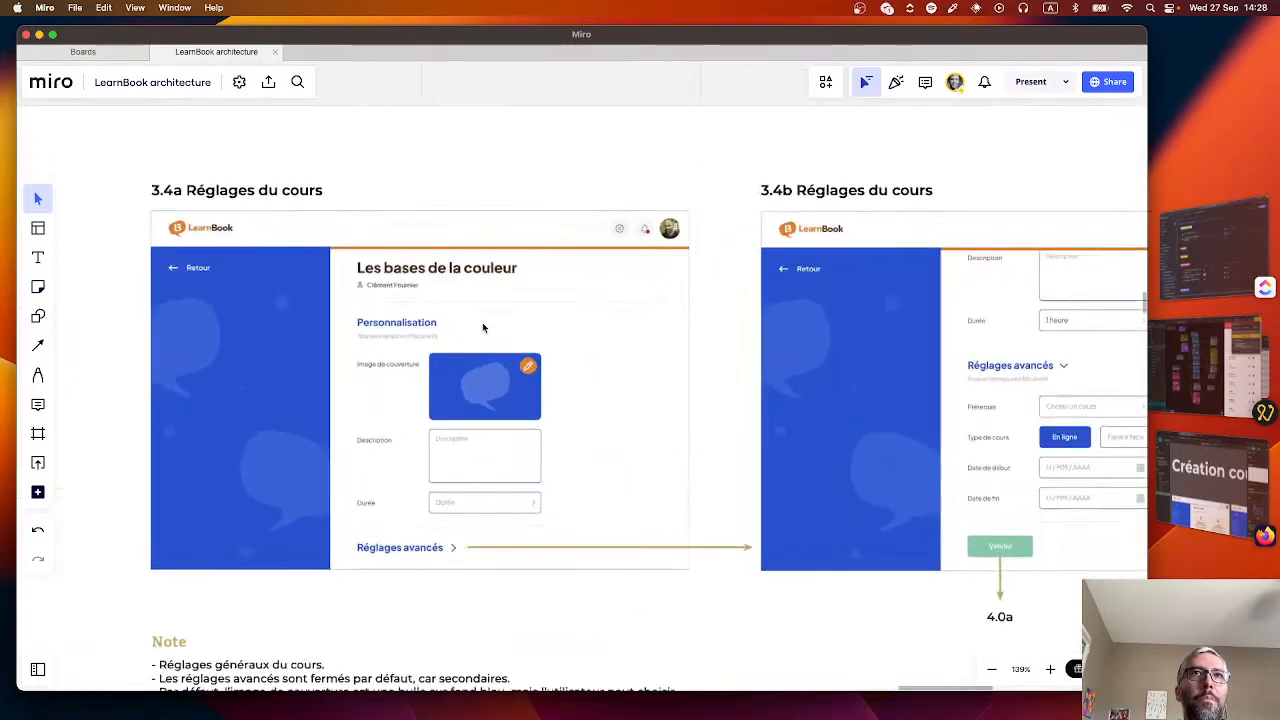
pyautogui.scroll(-3, 482, 327)
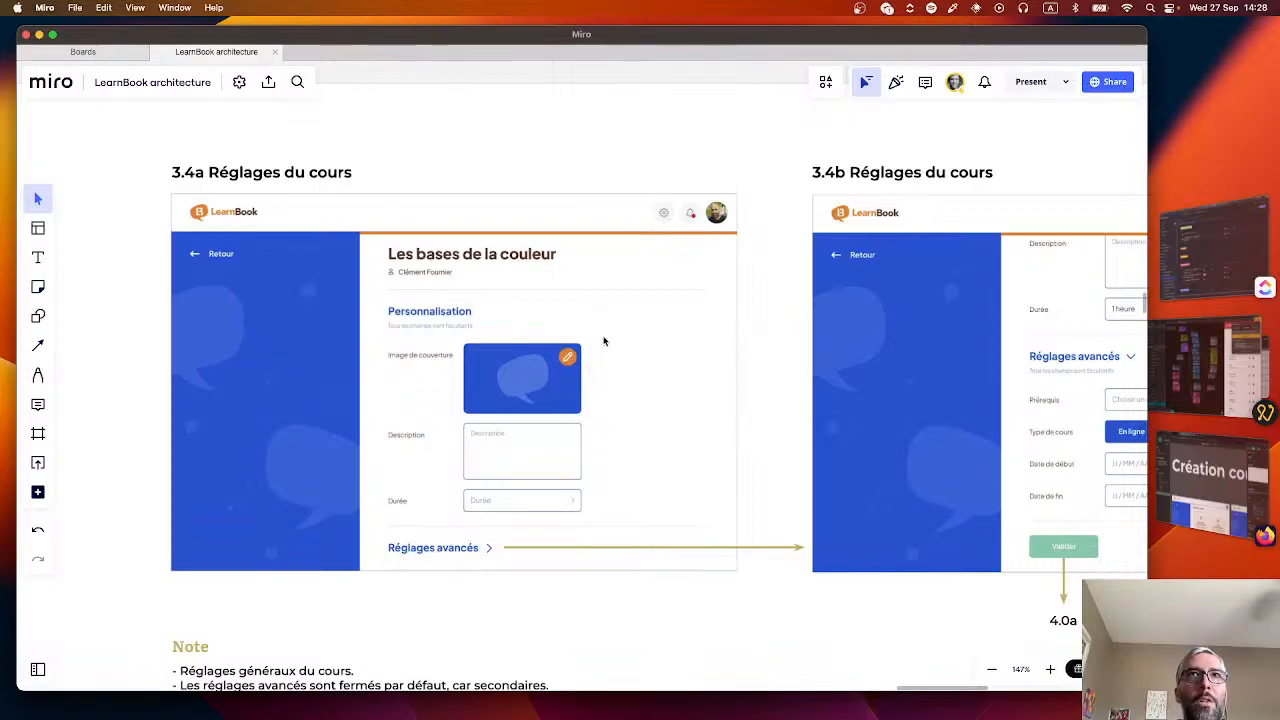
pyautogui.scroll(-3, 656, 452)
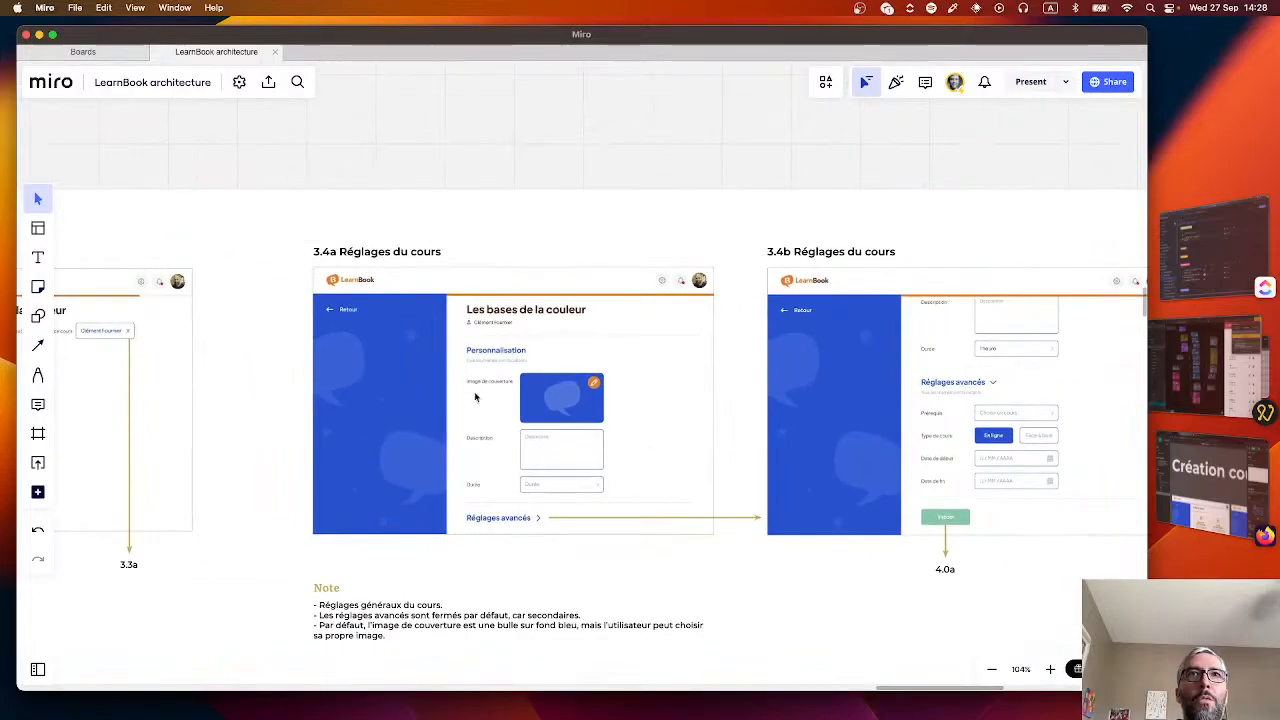
pyautogui.scroll(-5, 475, 394)
pyautogui.hscroll(-6, 475, 394)
pyautogui.scroll(-10, 475, 397)
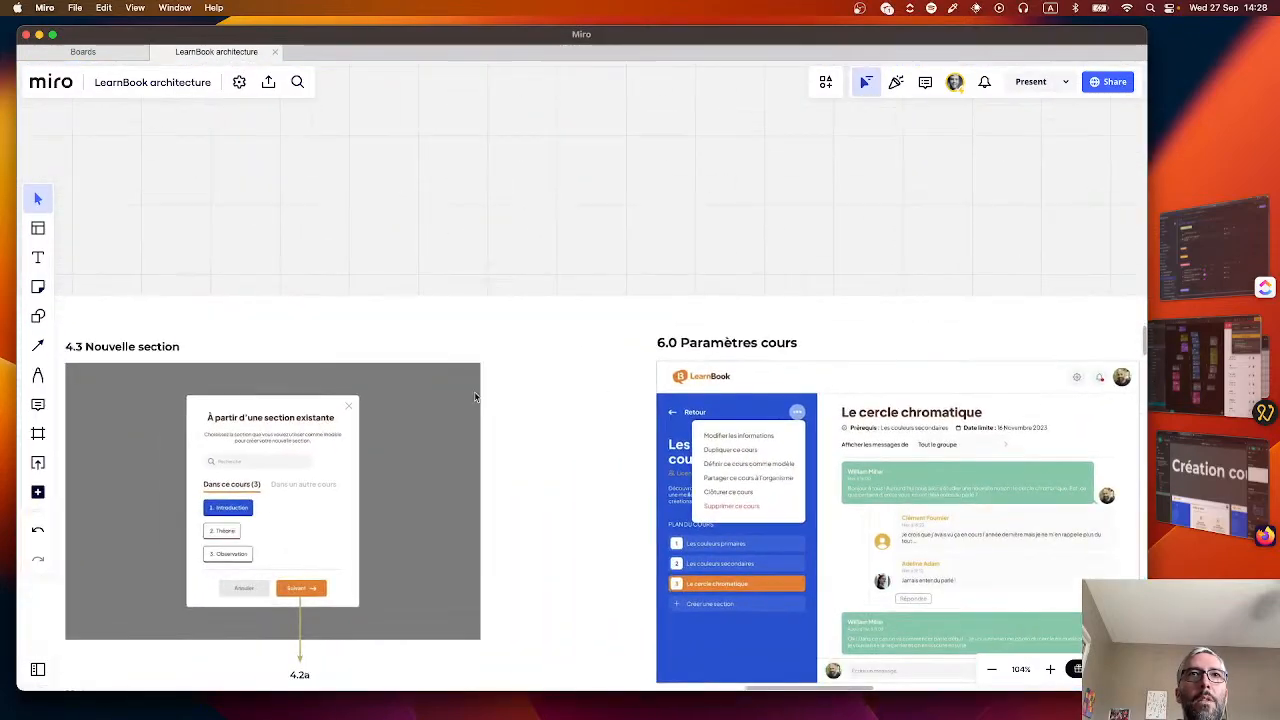
pyautogui.hscroll(-5, 475, 397)
pyautogui.hscroll(10, 474, 397)
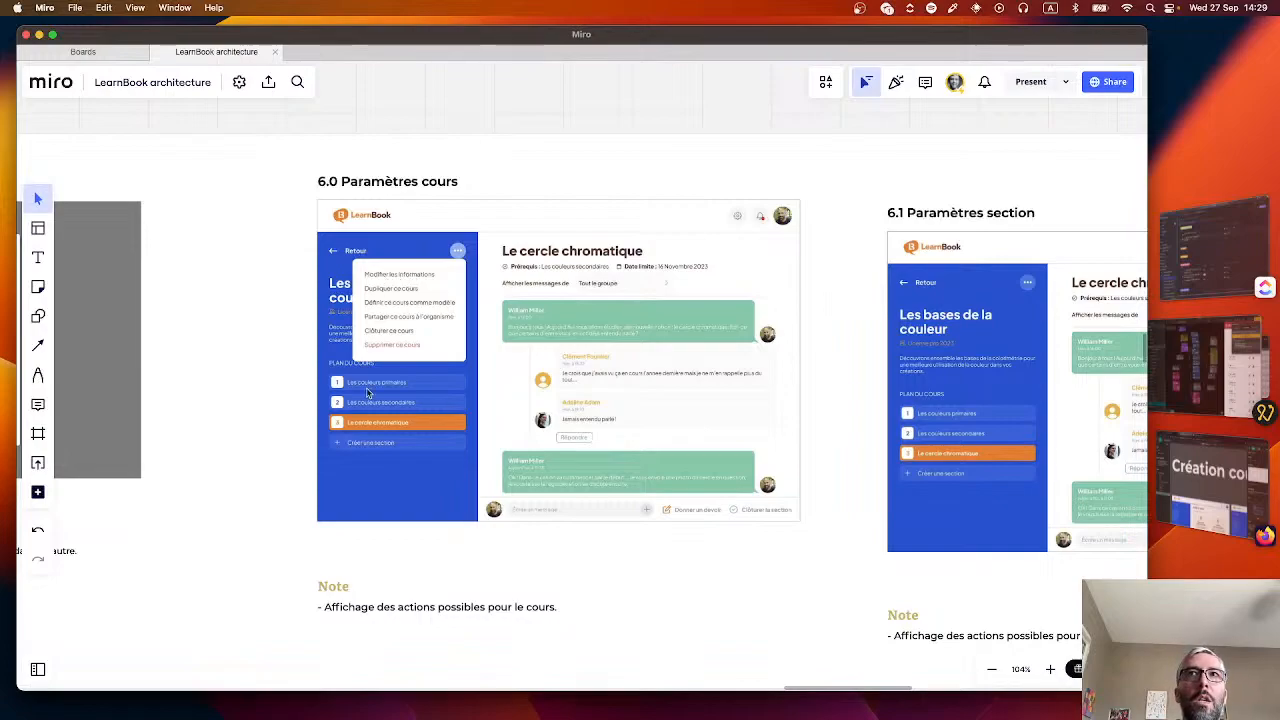
pyautogui.scroll(1, 367, 393)
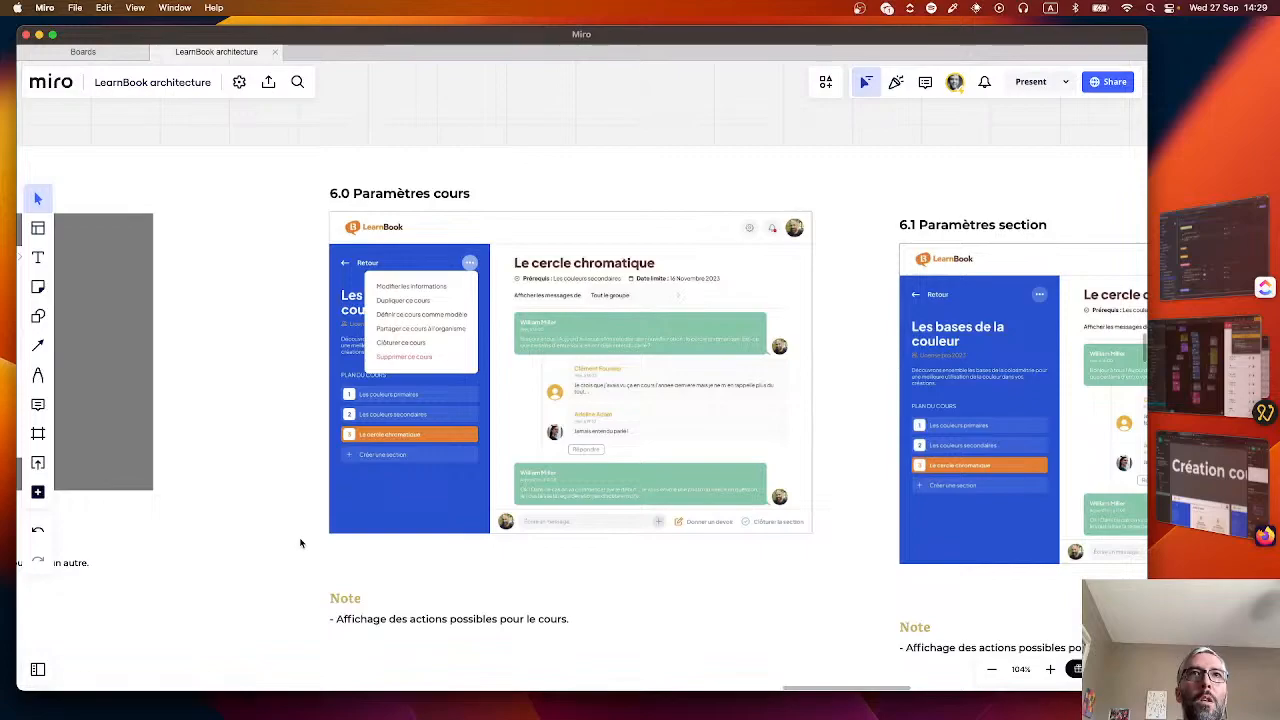
# - Return to the start of the Lesson creation frame and review the two creation options in 3.0 Créer un cours
pyautogui.scroll(5, 527, 270)
pyautogui.scroll(15, 527, 270)
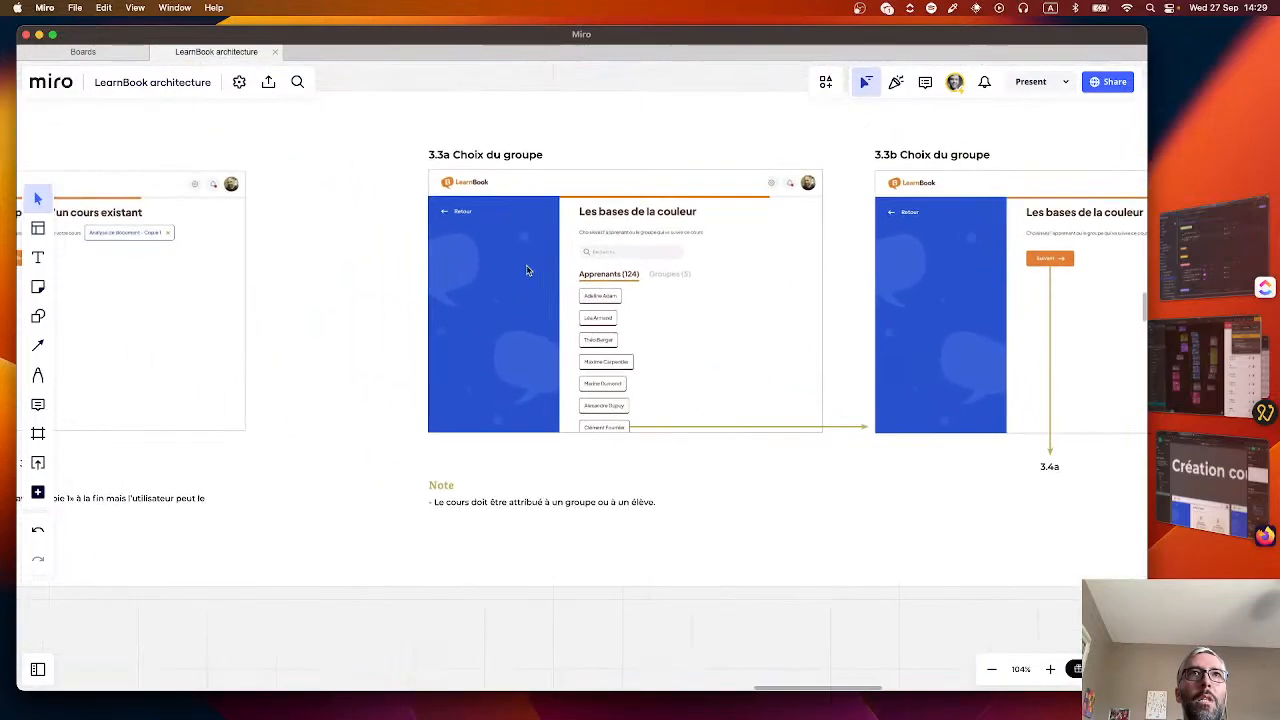
pyautogui.hscroll(-15, 527, 270)
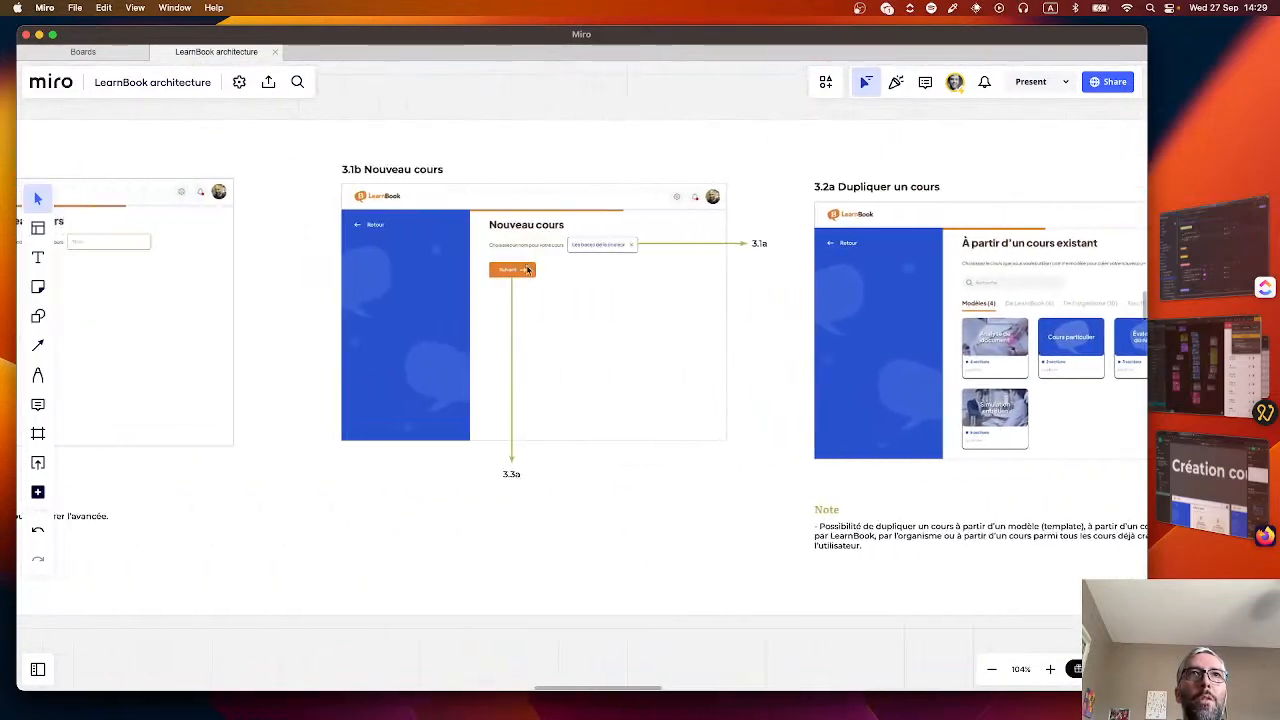
pyautogui.hscroll(-3, 527, 270)
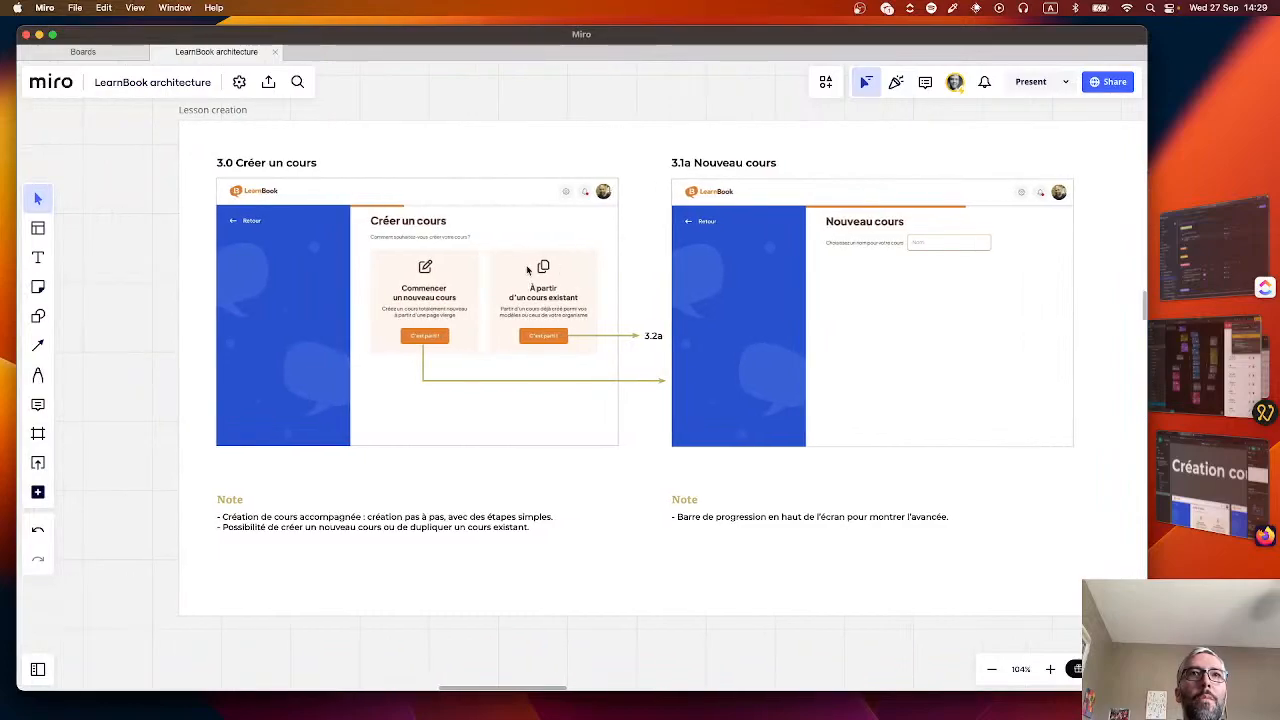
# - Switch to Noodl, leave the Resourceful project and open the learnbook-v5 project
pyautogui.click(1224, 362)
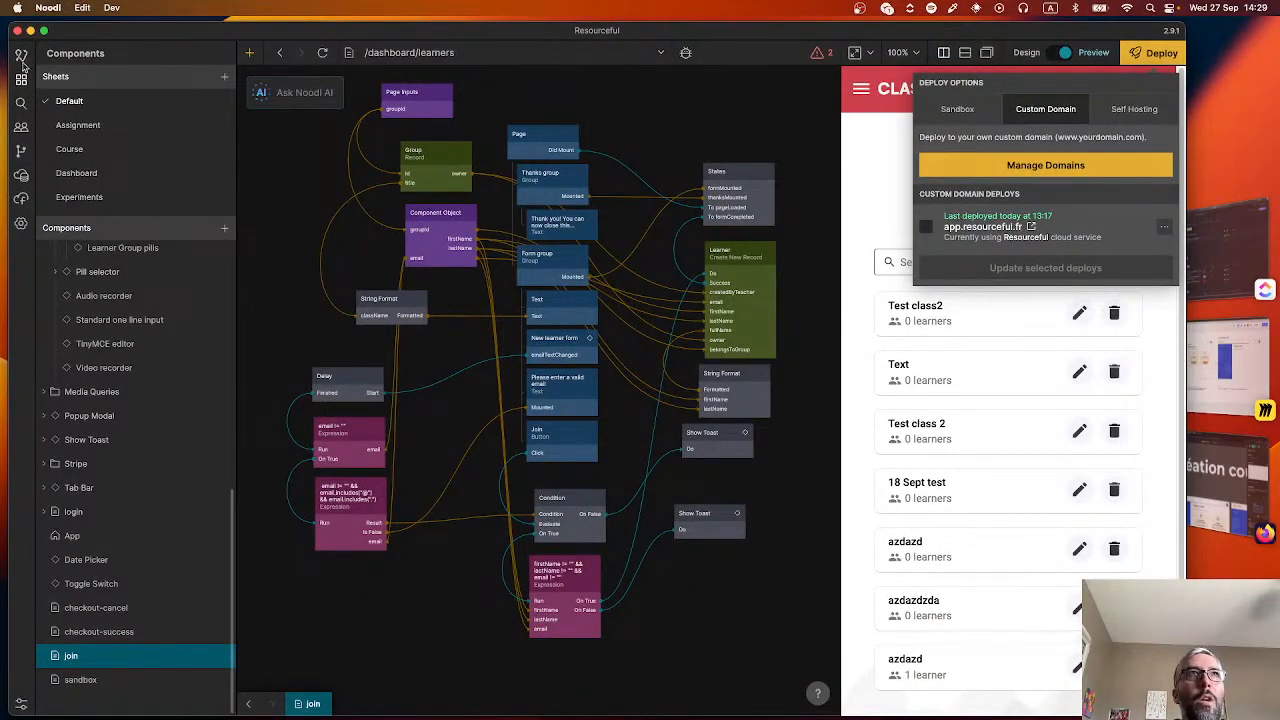
pyautogui.click(21, 58)
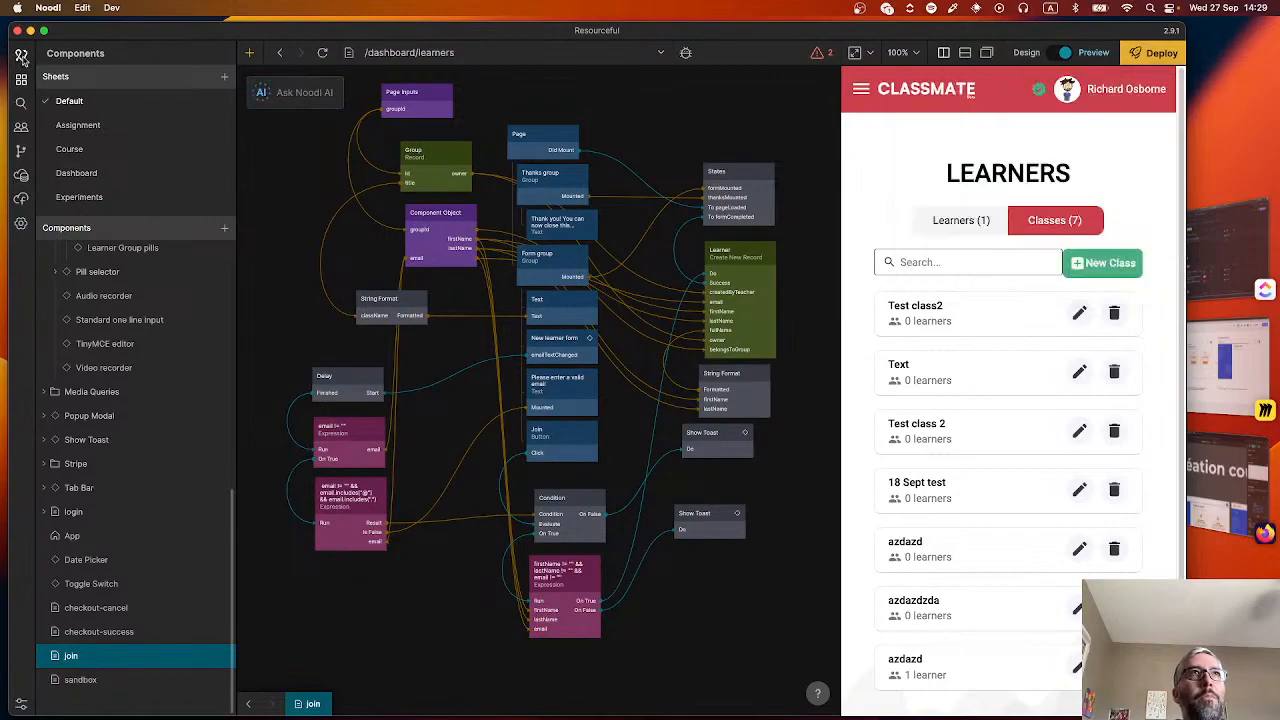
pyautogui.click(21, 58)
pyautogui.scroll(-3, 398, 496)
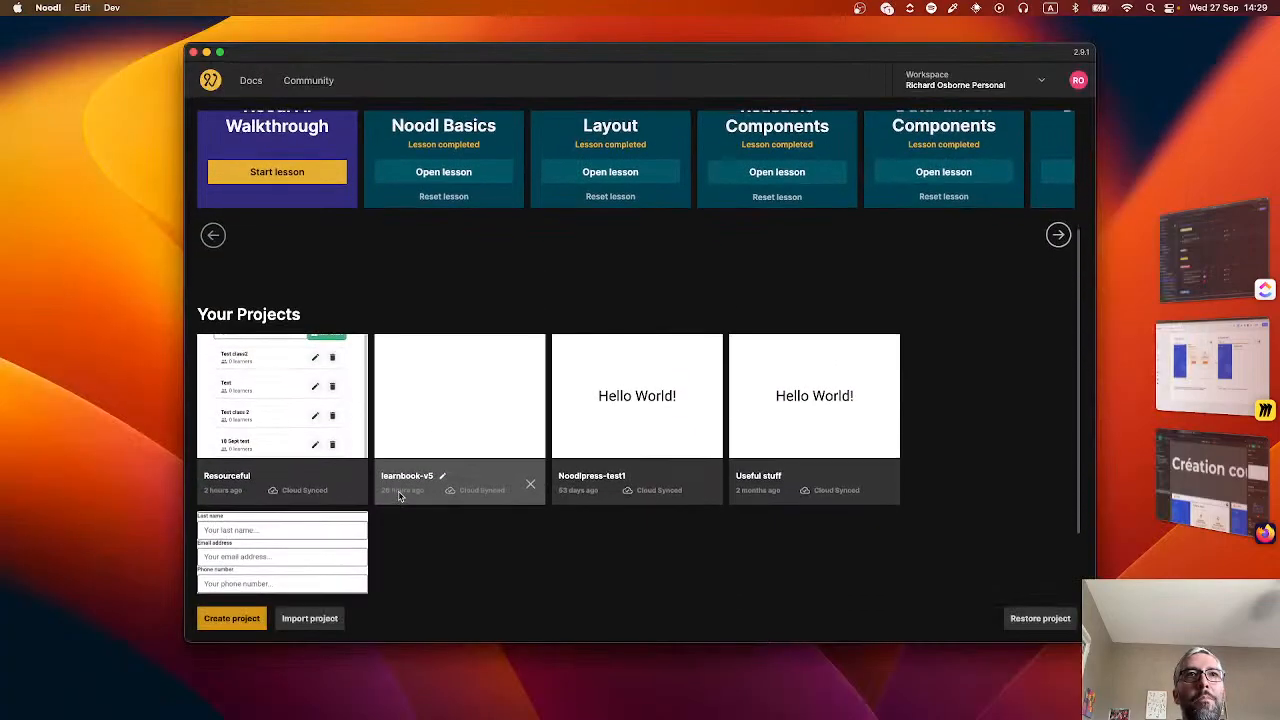
pyautogui.click(400, 480)
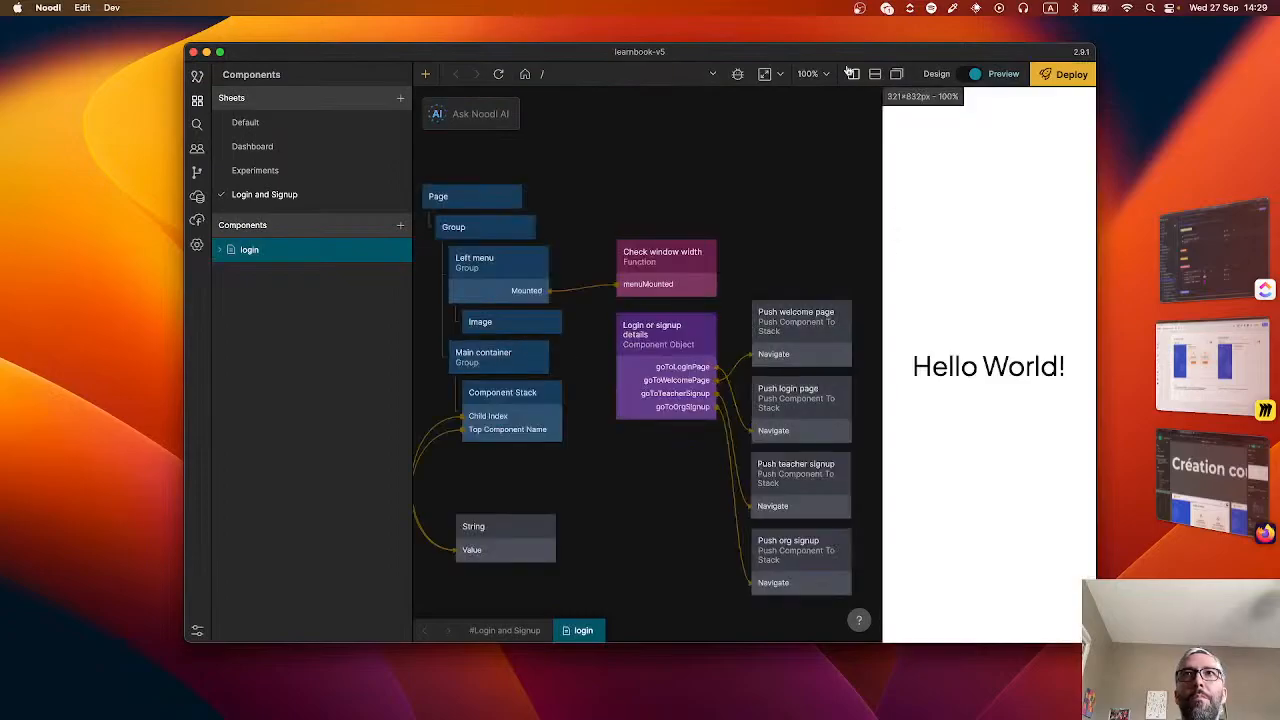
# - Move the learnbook-v5 window to the screen's upper-left corner and enlarge it to nearly fill the screen
pyautogui.moveTo(832, 54); pyautogui.dragTo(648, 30)
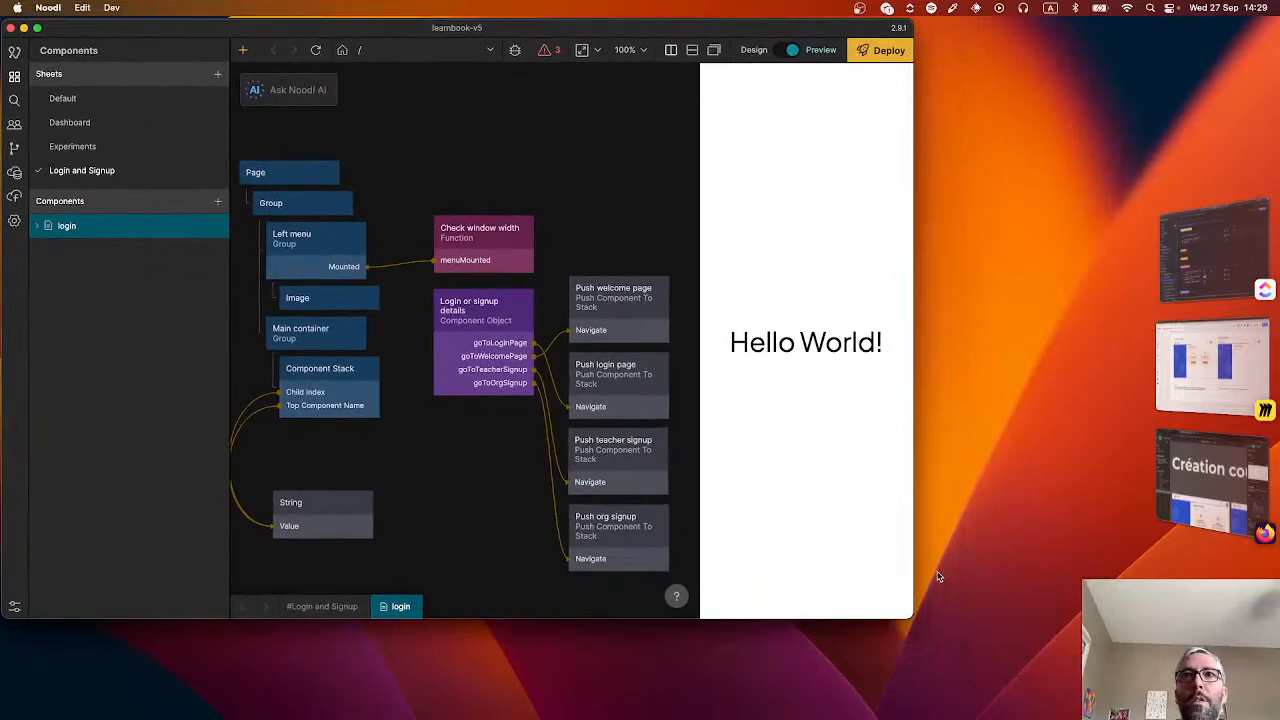
pyautogui.moveTo(905, 615); pyautogui.dragTo(1210, 692)
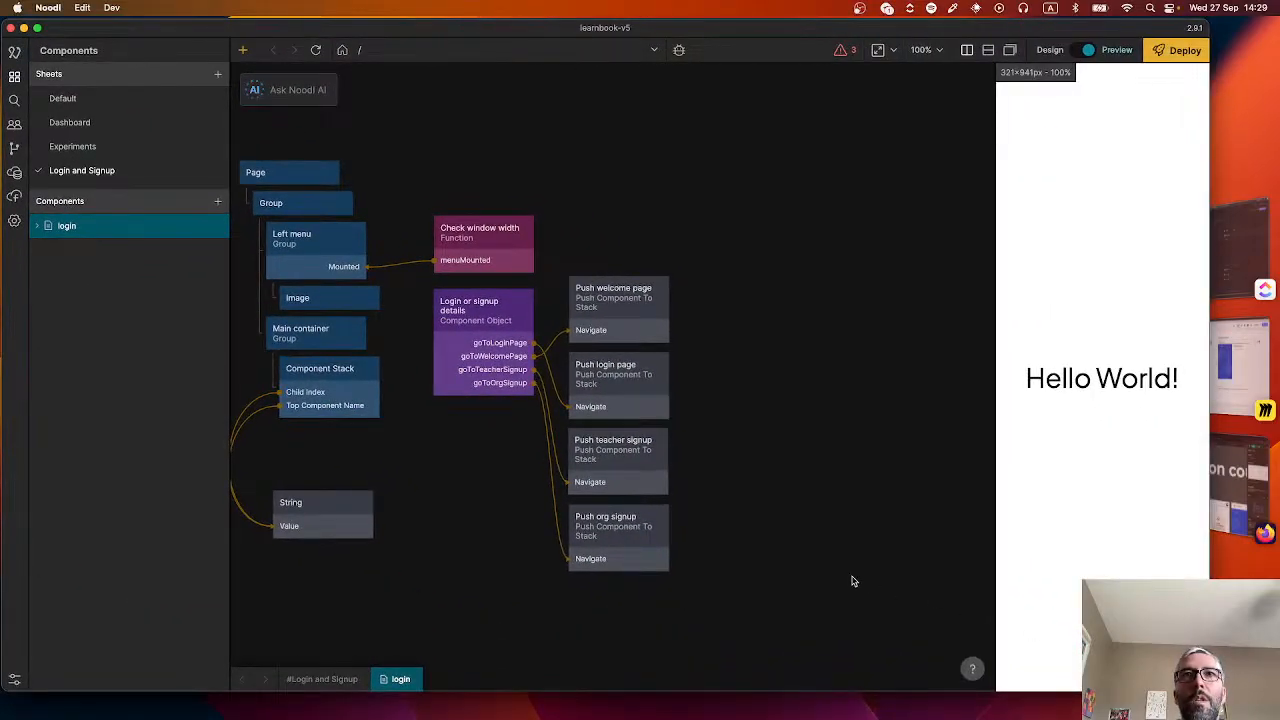
pyautogui.hscroll(-2, 498, 511)
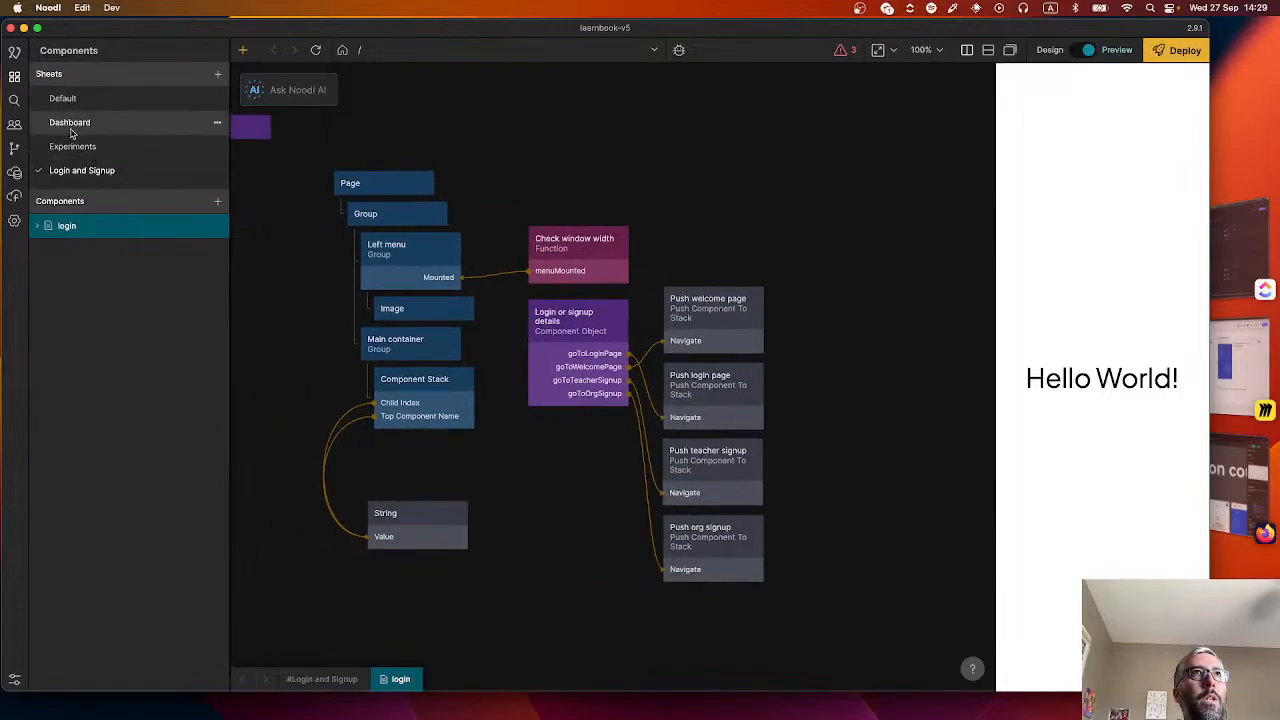
# - Add a new component sheet named Lesson to the project
pyautogui.click(218, 76)
pyautogui.write('Le')
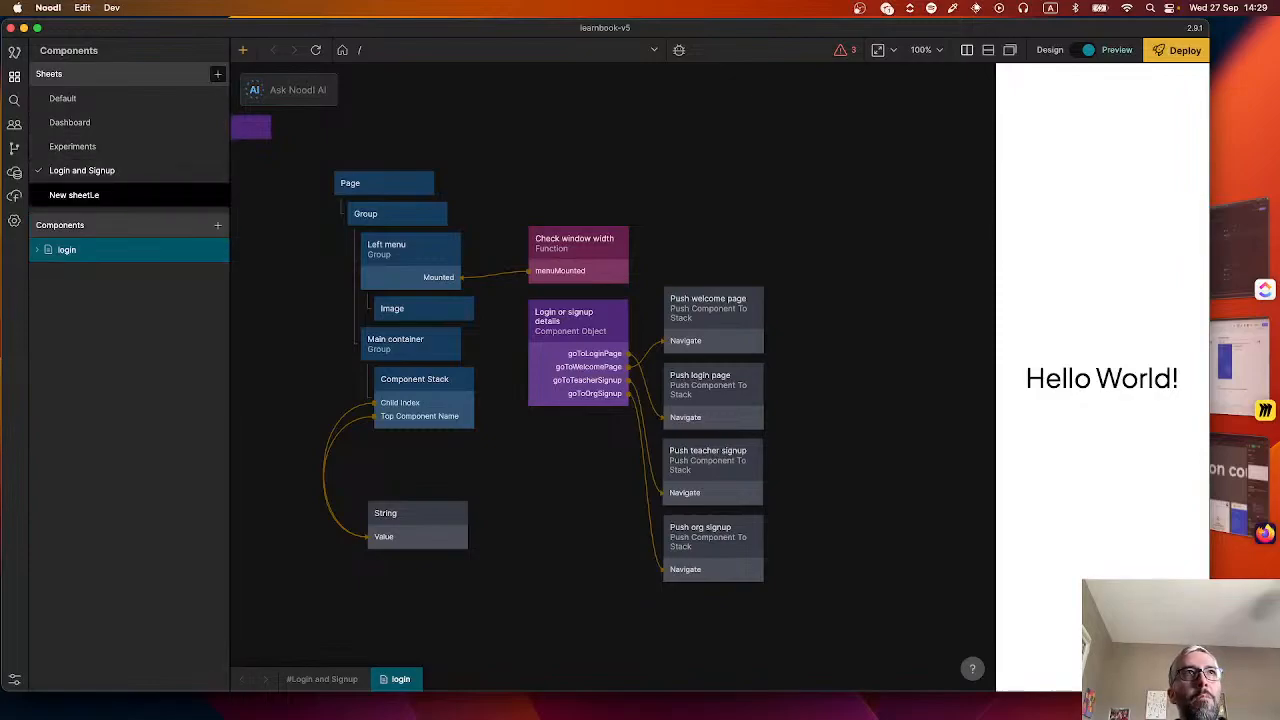
pyautogui.press('super+a')
pyautogui.write('Le')
pyautogui.press('Return')
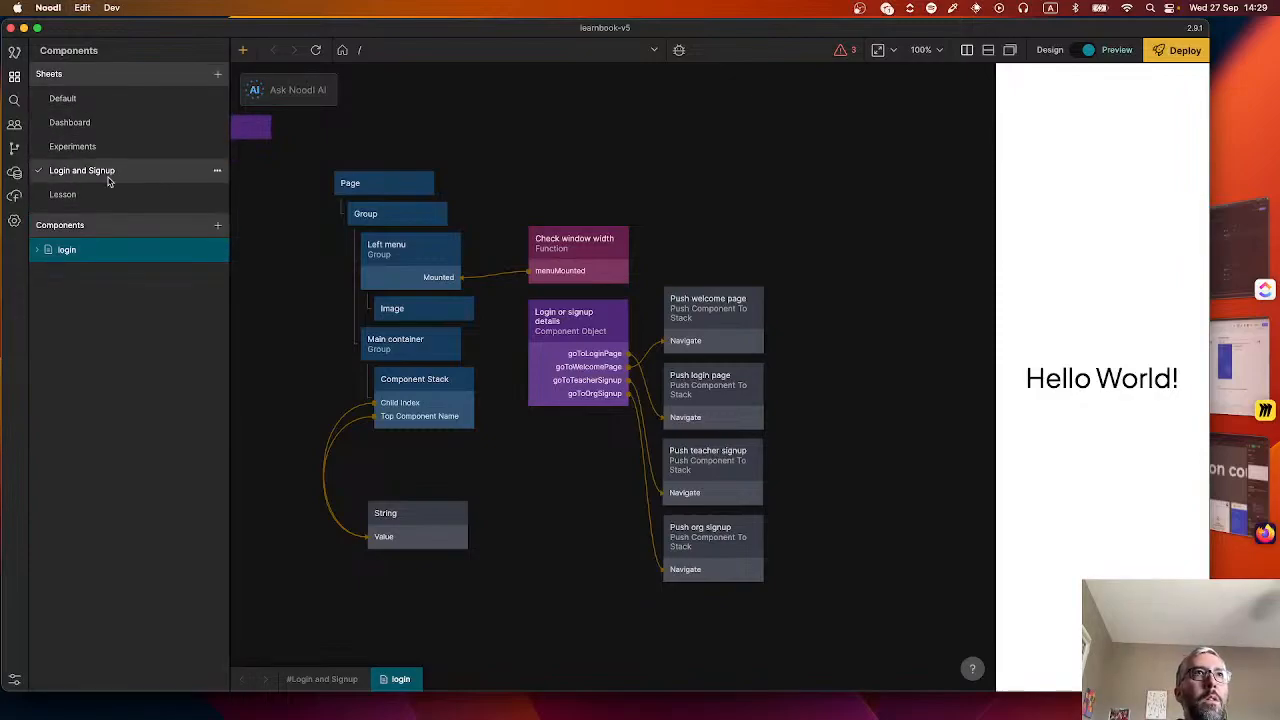
# - Create a new page component named lesson in the Lesson sheet
pyautogui.click(75, 197)
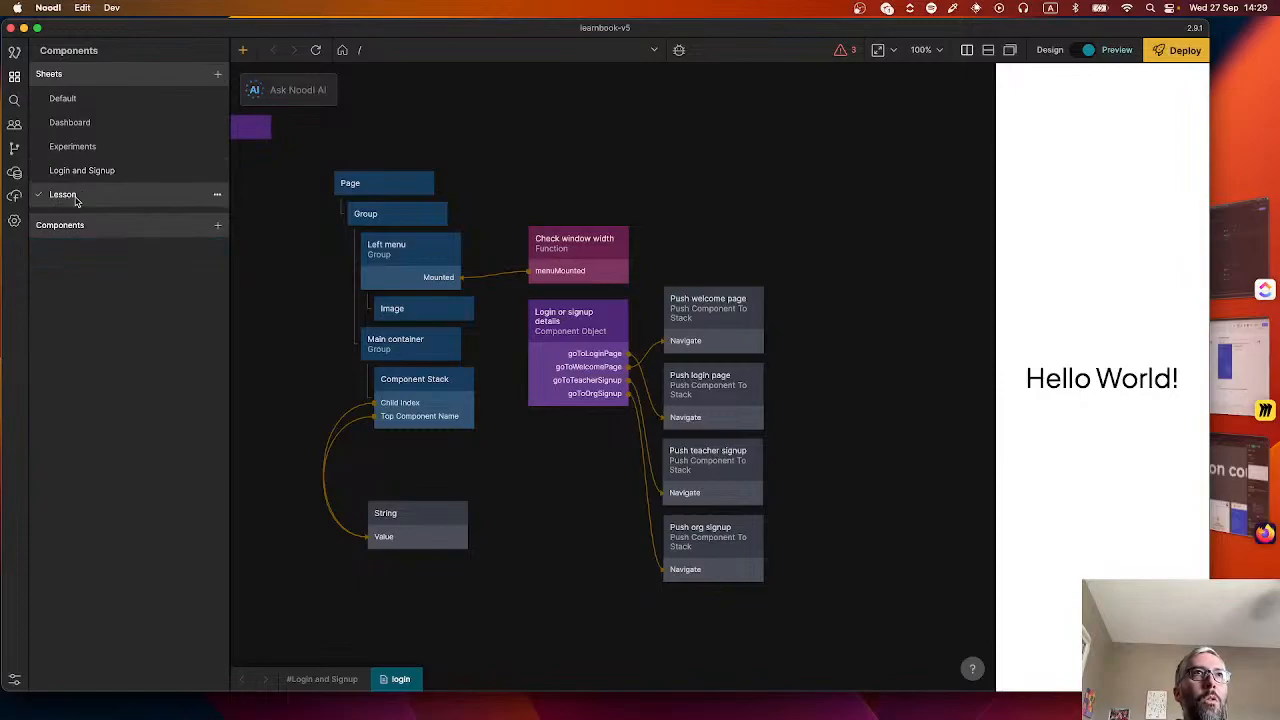
pyautogui.click(217, 226)
pyautogui.click(213, 250)
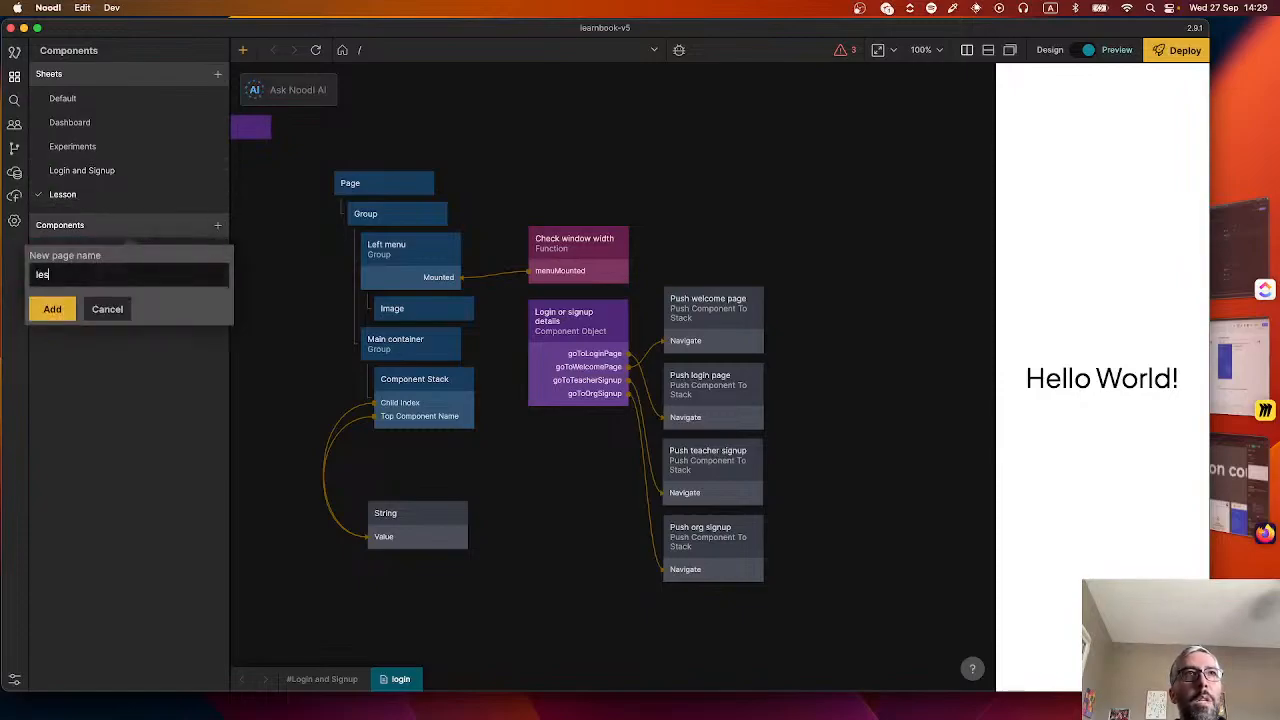
pyautogui.click(55, 312)
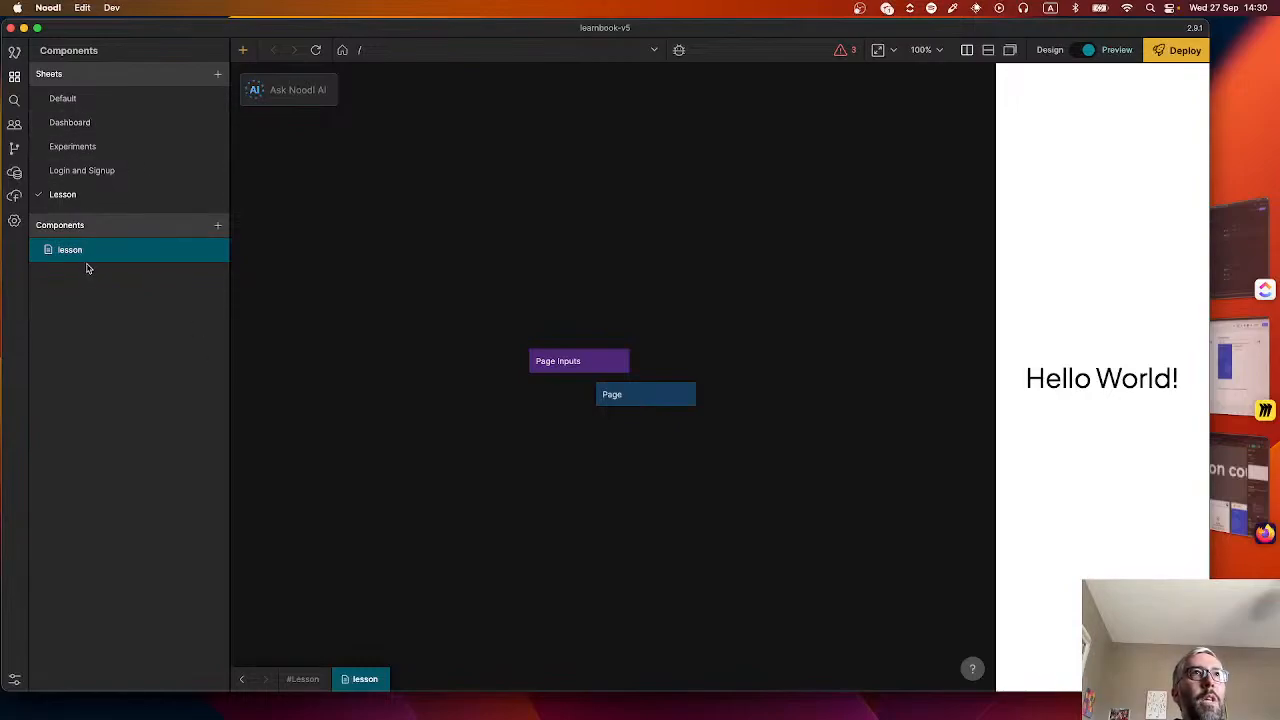
# - Select the Page Router node in the Default sheet's App component and preview the root route
pyautogui.click(76, 100)
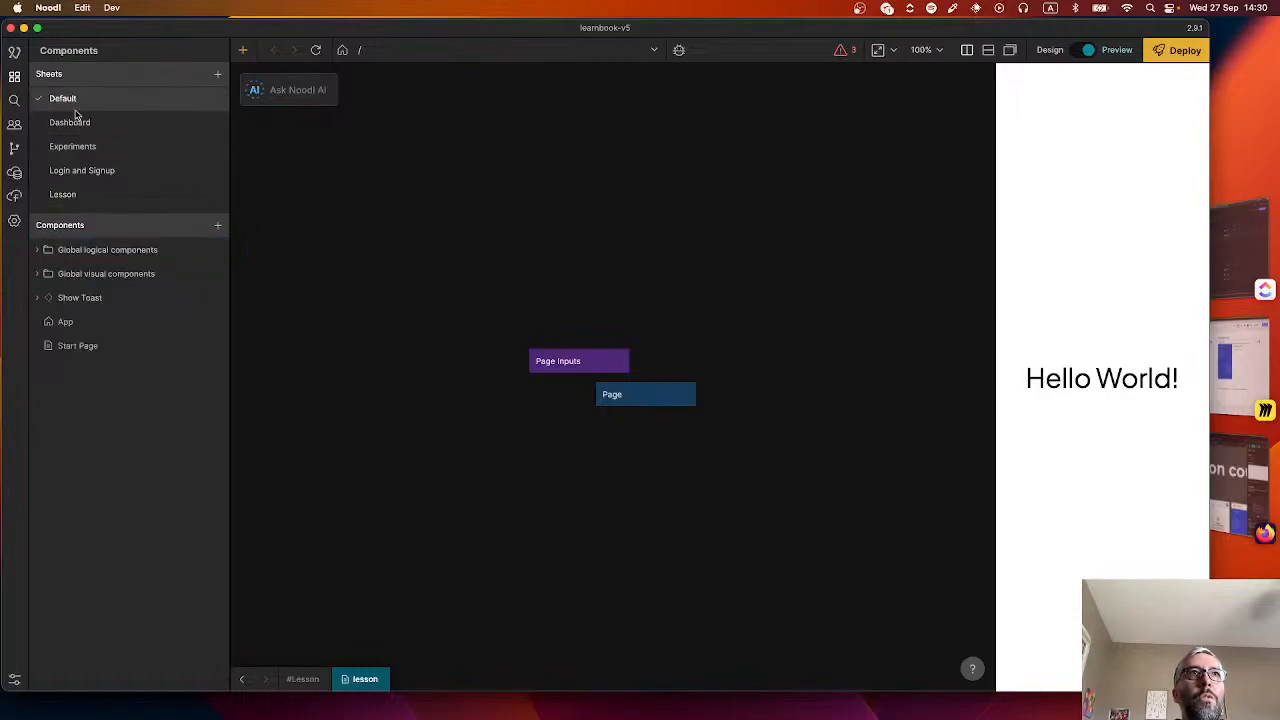
pyautogui.click(64, 323)
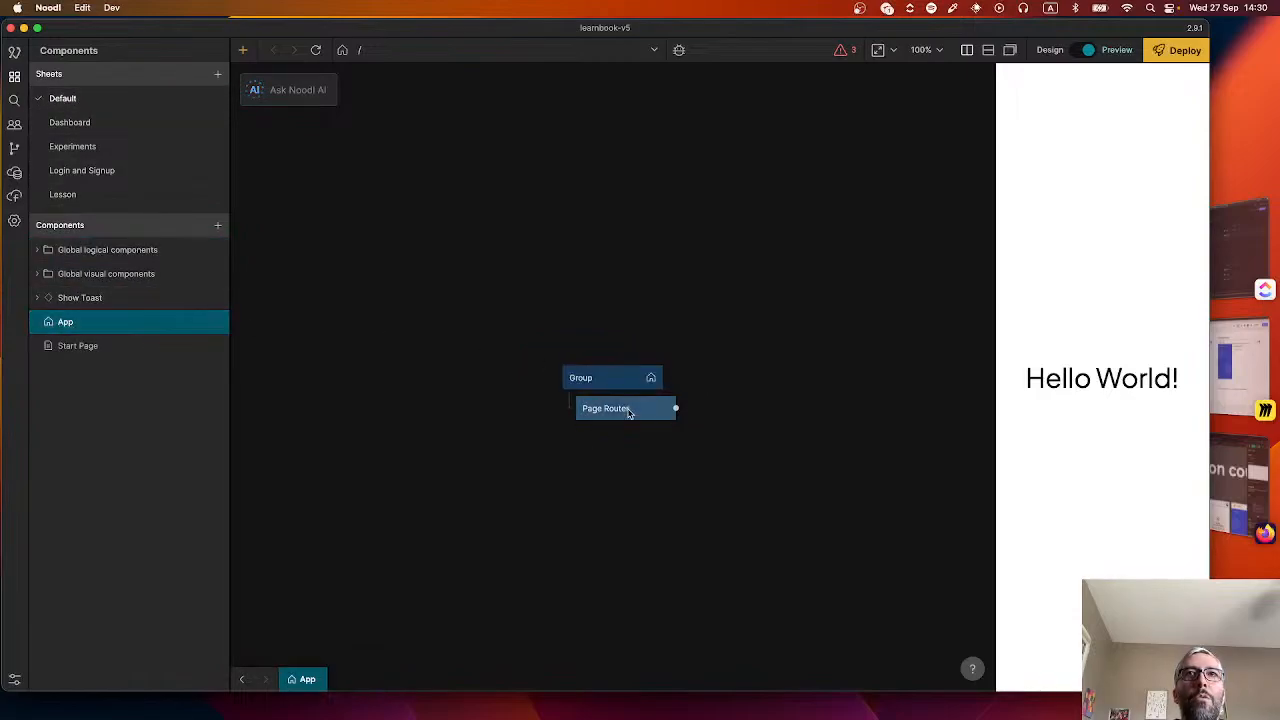
pyautogui.click(672, 408)
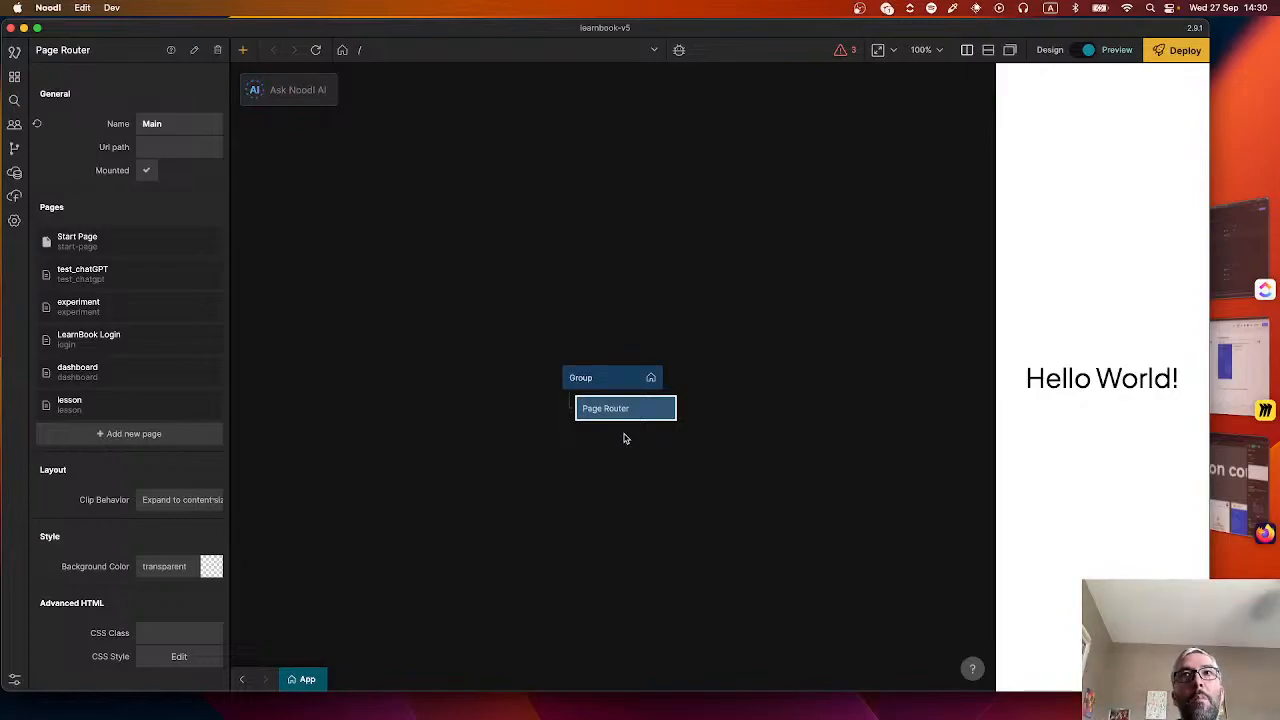
pyautogui.click(580, 58)
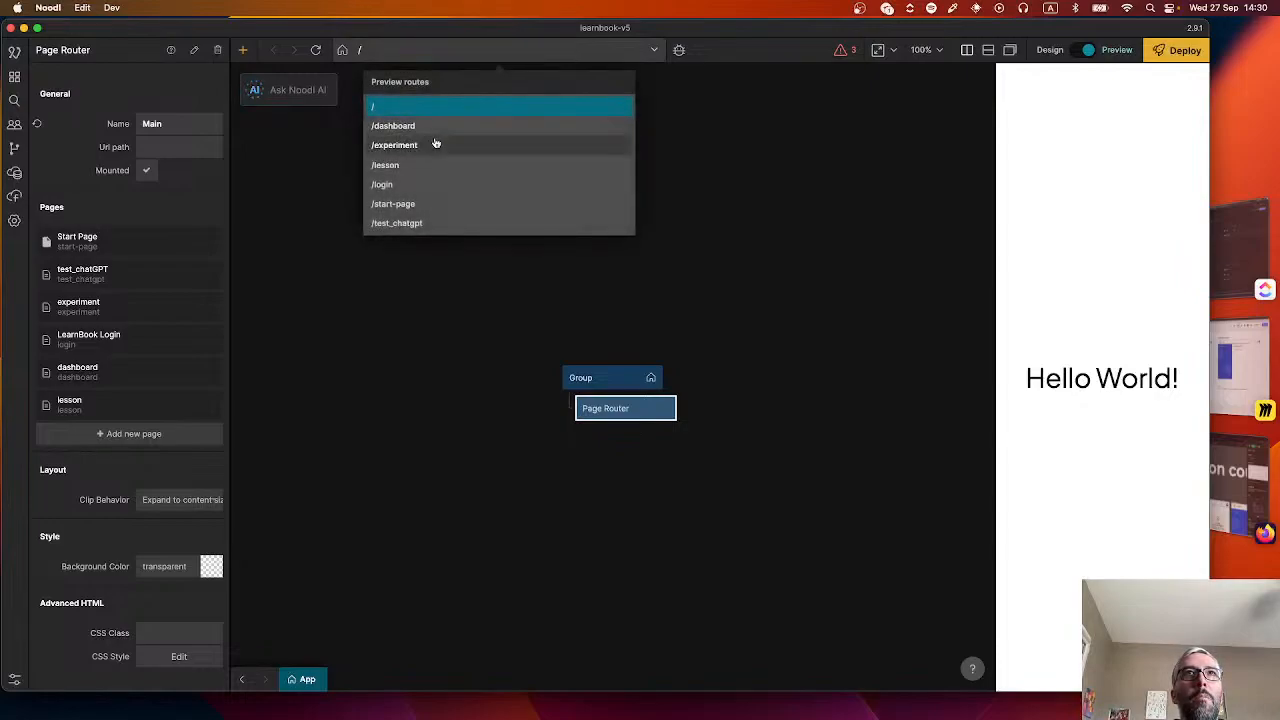
pyautogui.click(417, 113)
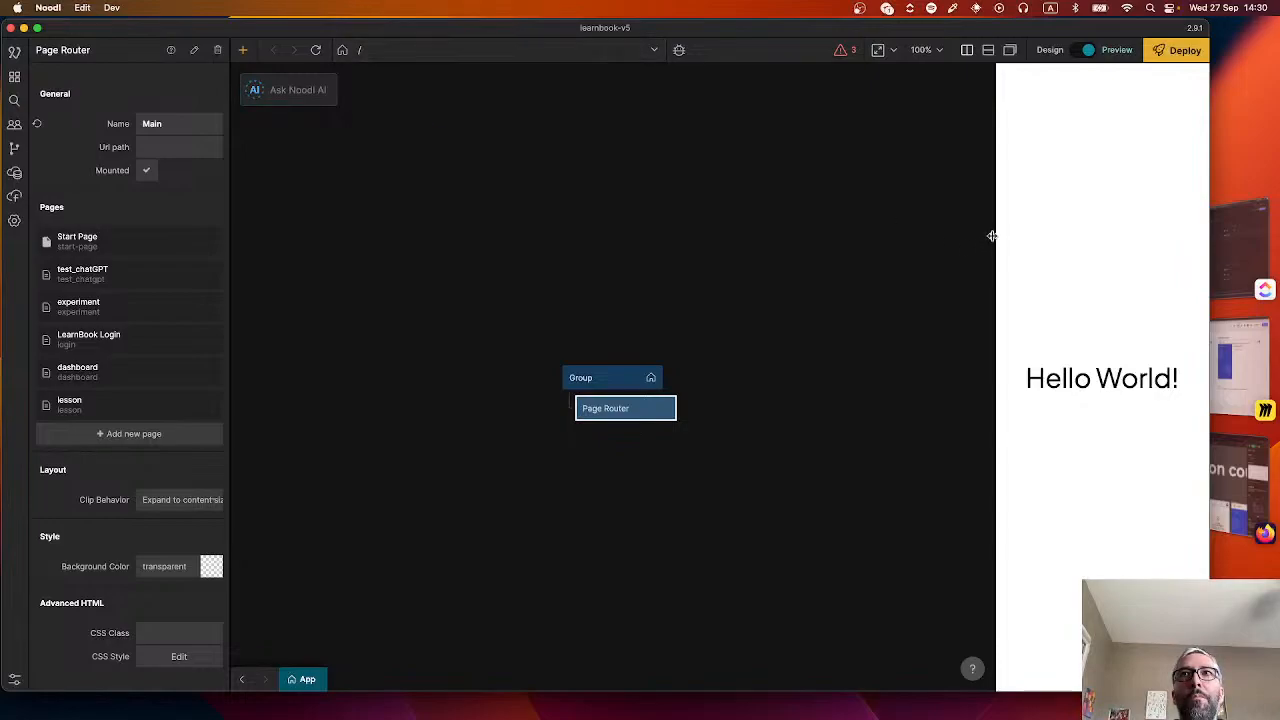
# - Widen the preview area and preview the /lesson route
pyautogui.moveTo(993, 236); pyautogui.dragTo(800, 240)
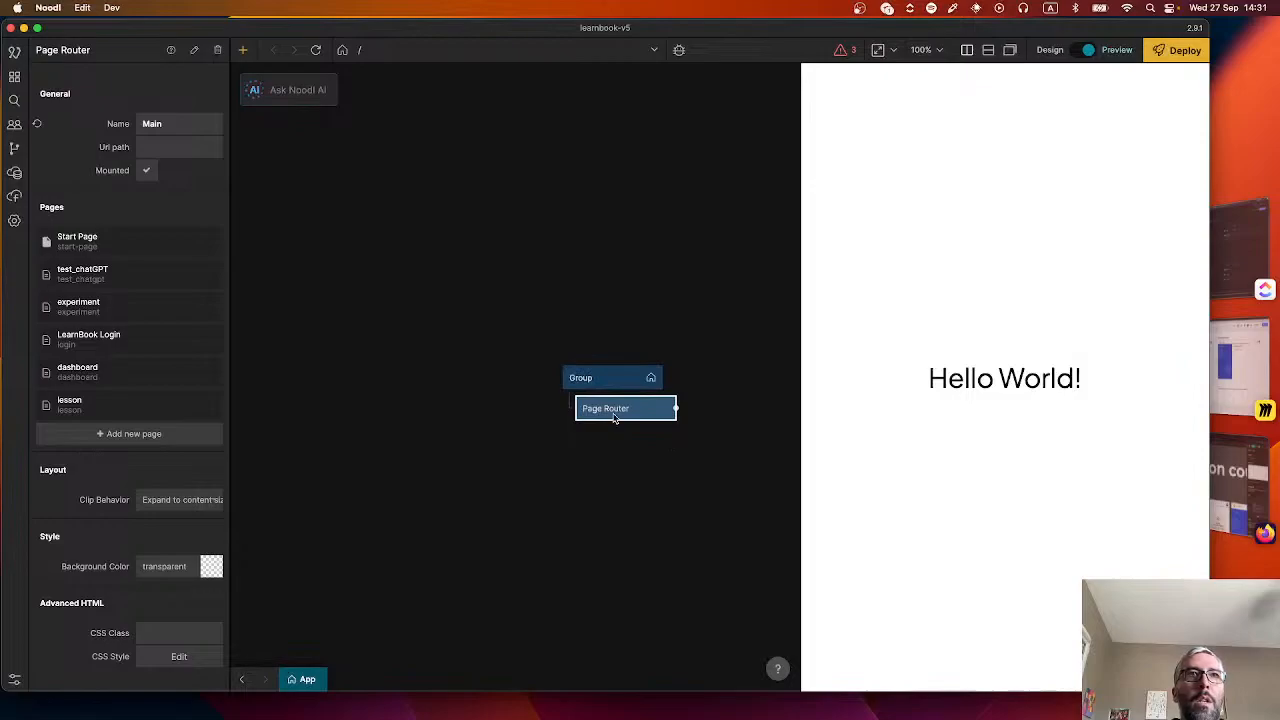
pyautogui.click(424, 52)
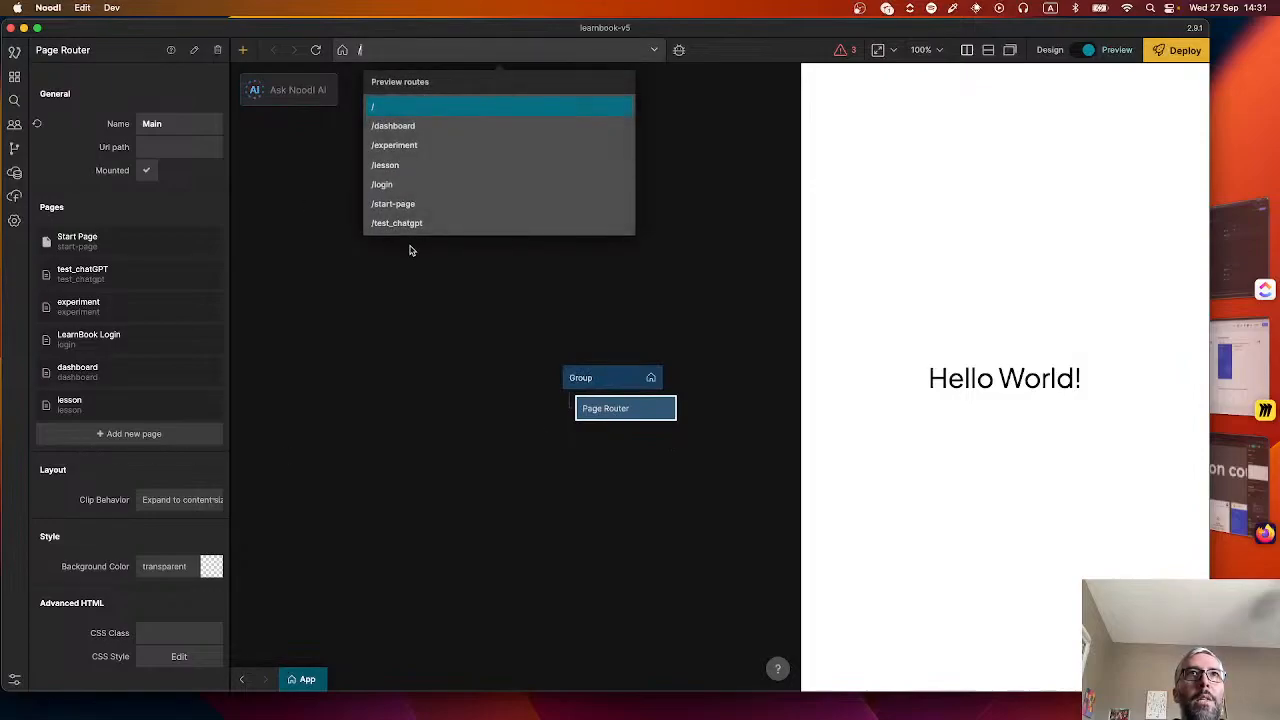
pyautogui.click(405, 168)
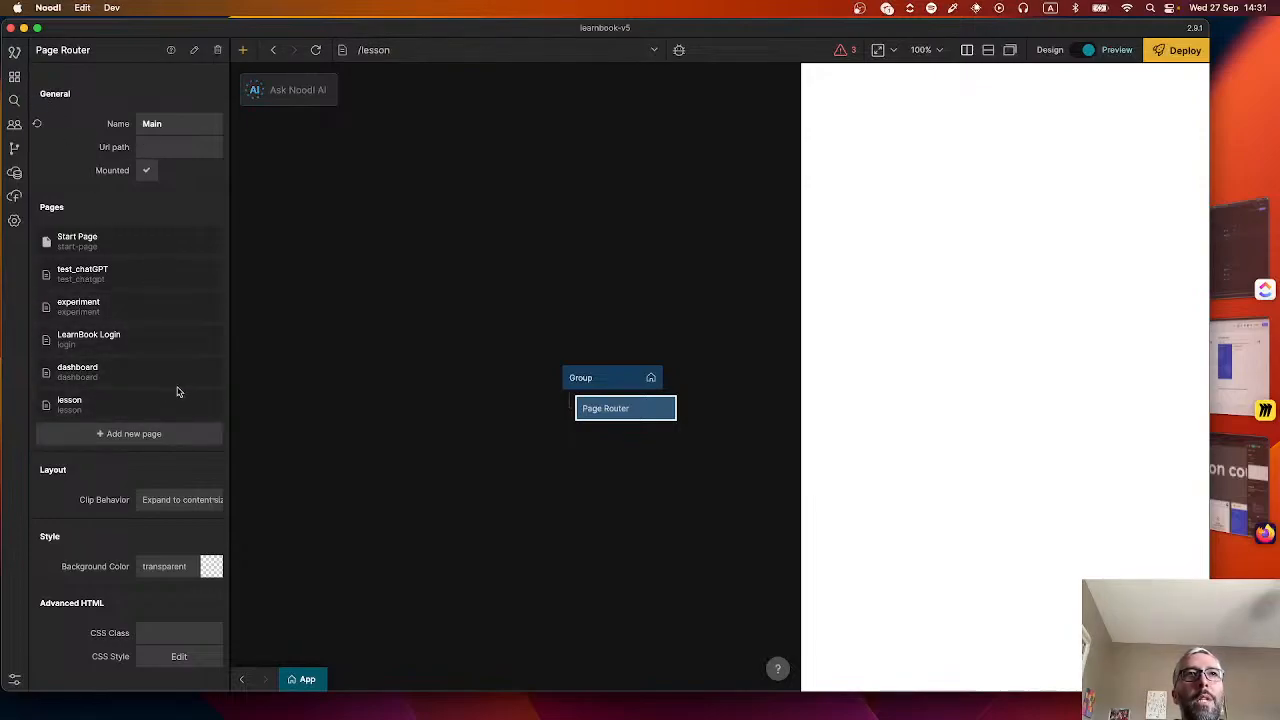
# - Make the dashboard page the start page of the Main page router
pyautogui.click(210, 405)
pyautogui.click(200, 408)
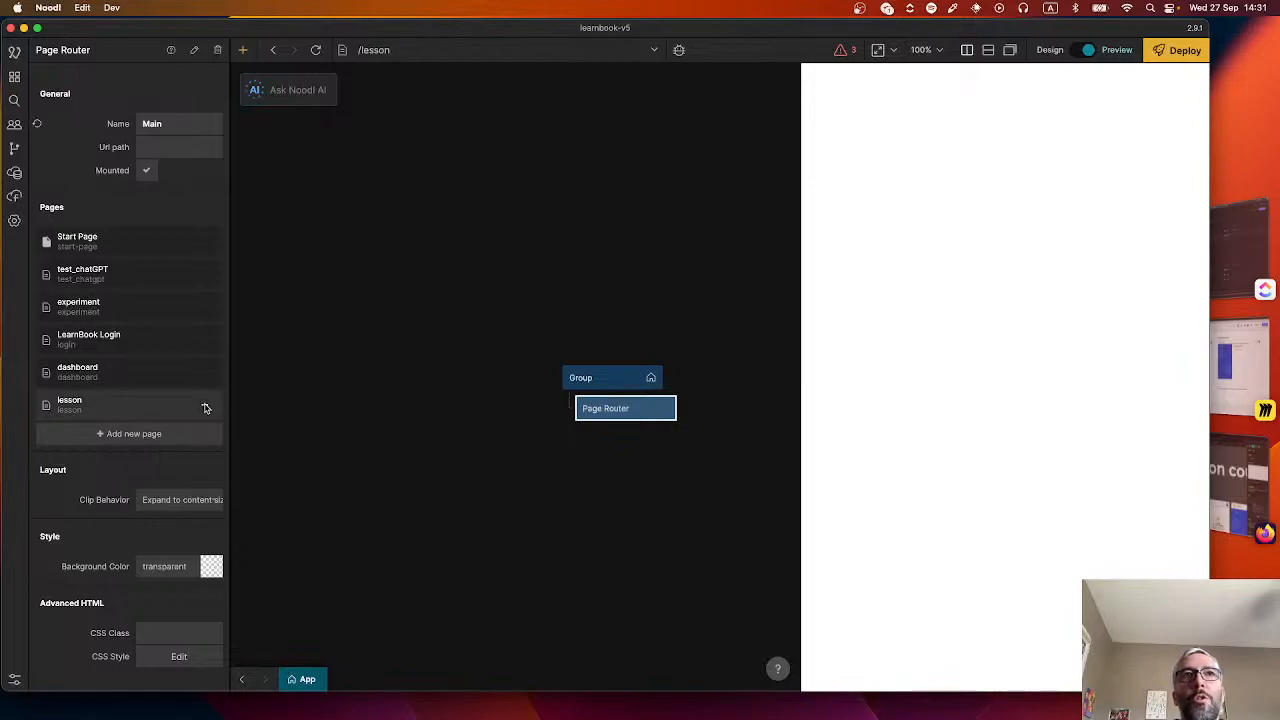
pyautogui.click(205, 408)
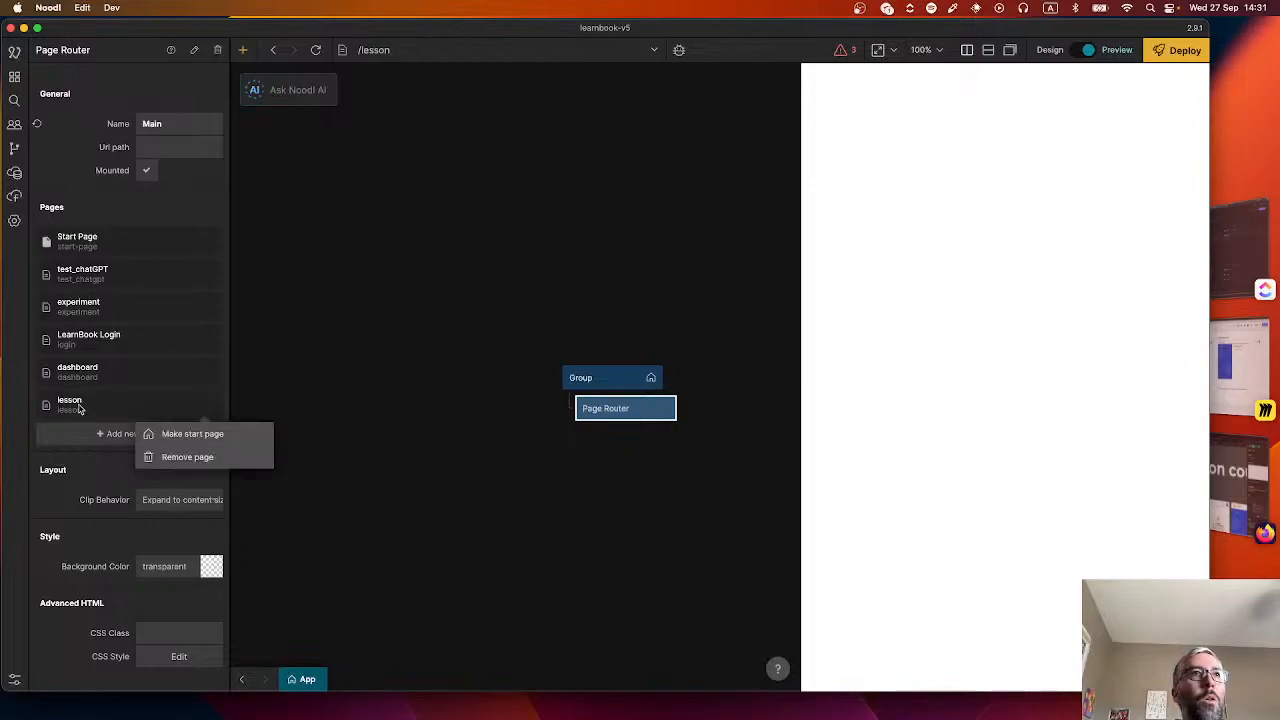
pyautogui.click(118, 248)
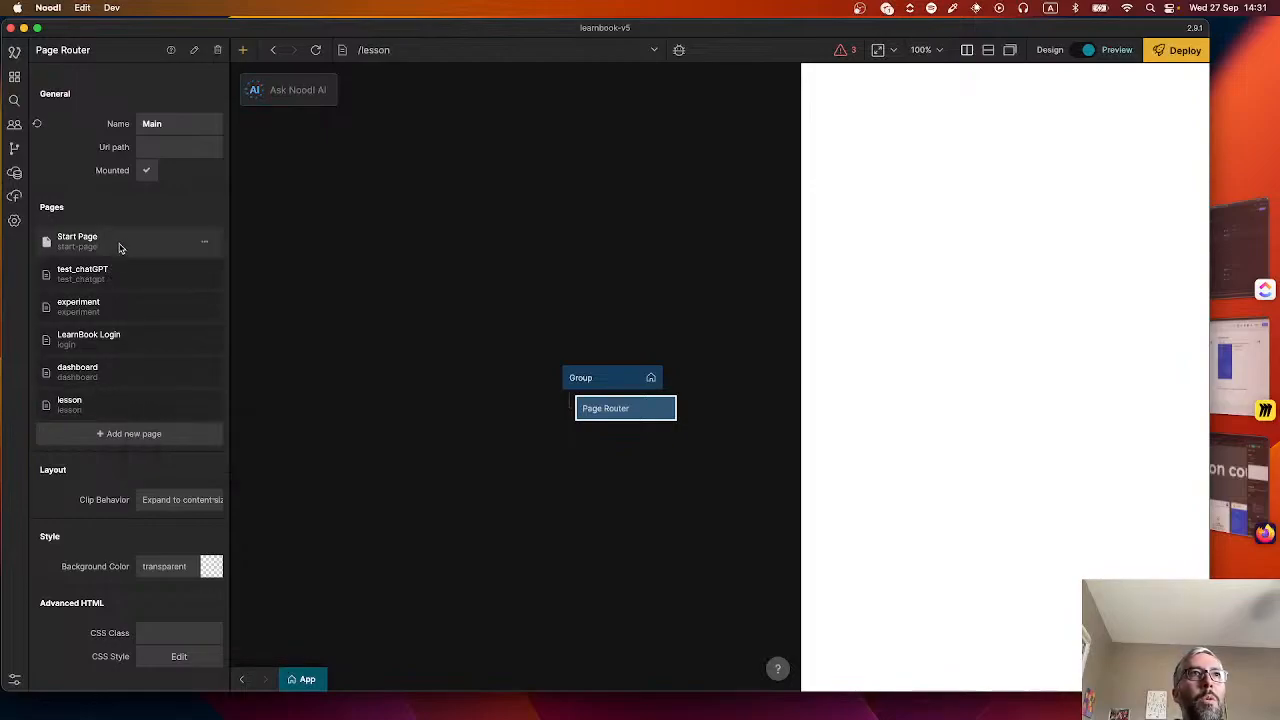
pyautogui.click(207, 374)
pyautogui.click(190, 402)
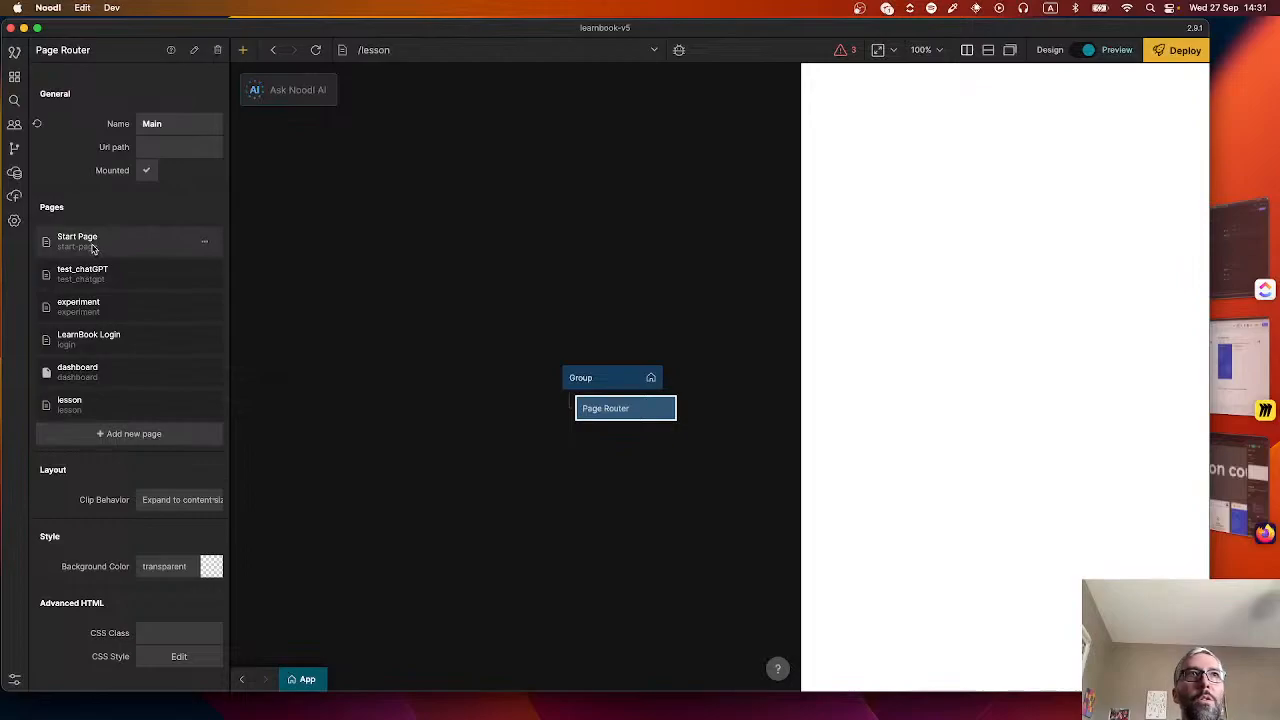
# - Remove Start Page from the Page Router and delete its component from the Default sheet
pyautogui.click(207, 245)
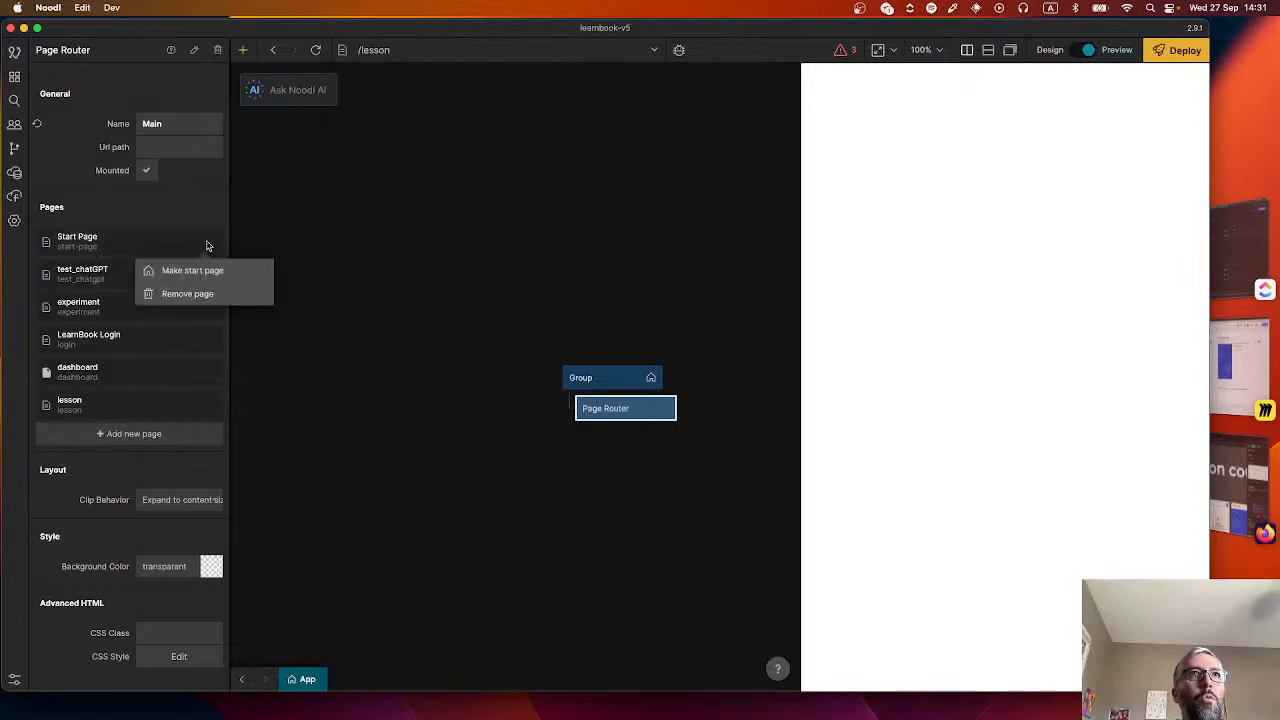
pyautogui.click(194, 293)
pyautogui.click(14, 76)
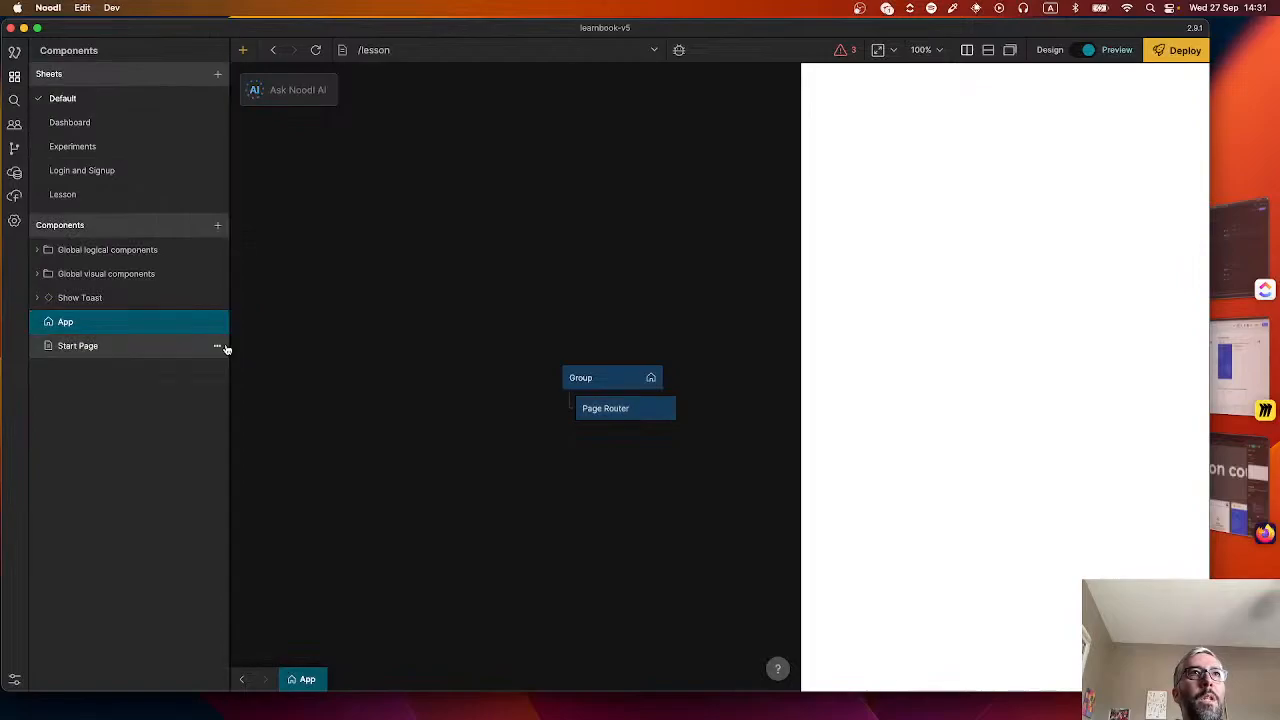
pyautogui.click(217, 346)
pyautogui.click(187, 471)
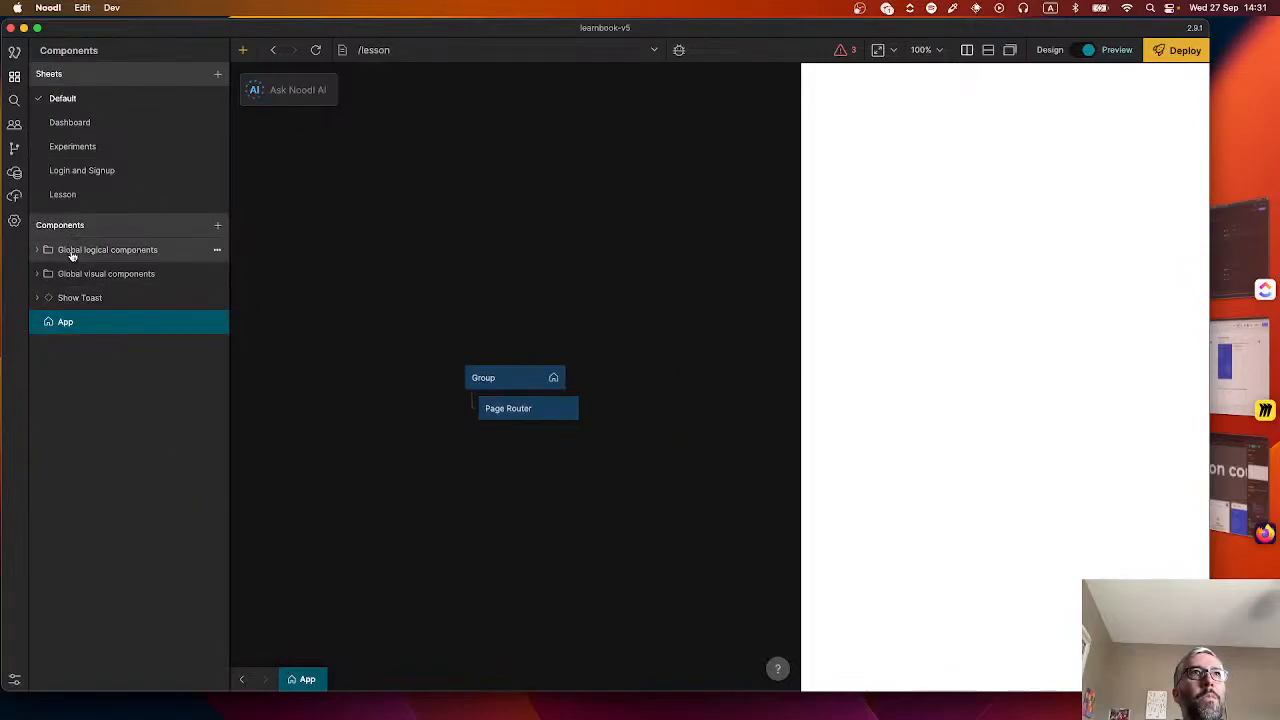
pyautogui.click(540, 405)
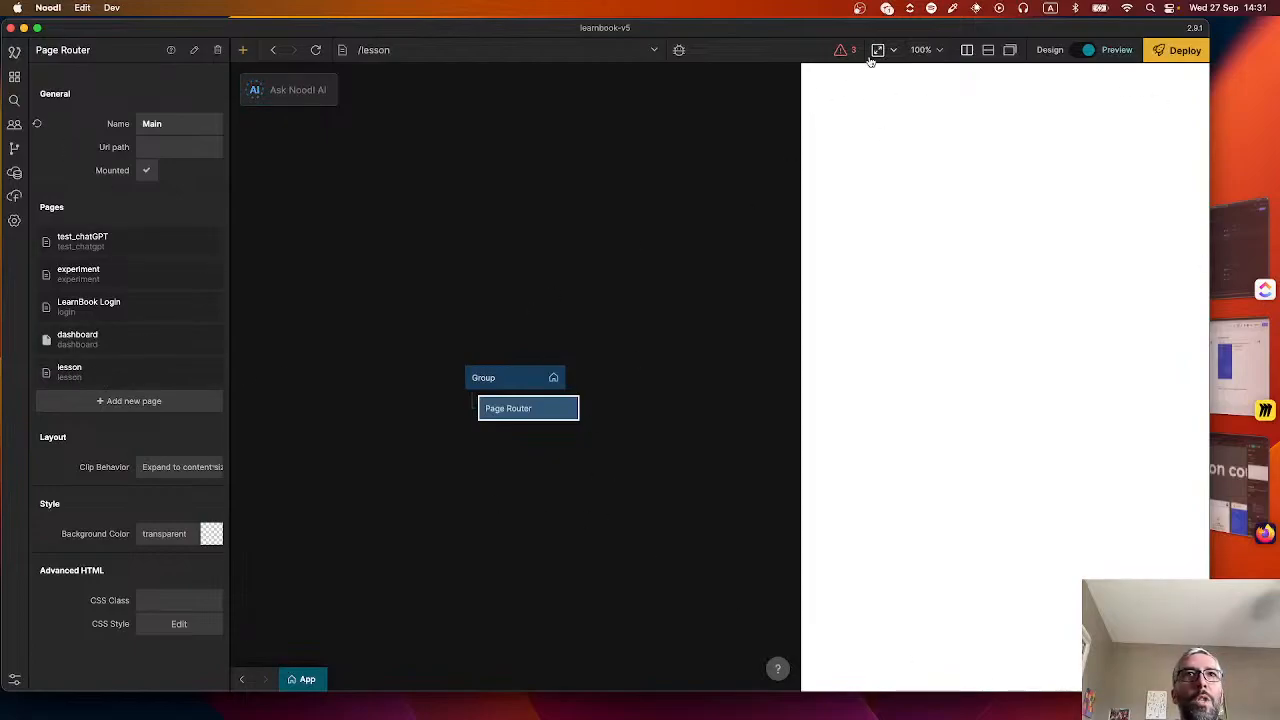
# - Switch to the LearnBook architecture board in Miro and compare the screens of the programme, lesson, message, assignment and resource creation sections
pyautogui.press('super+Tab')
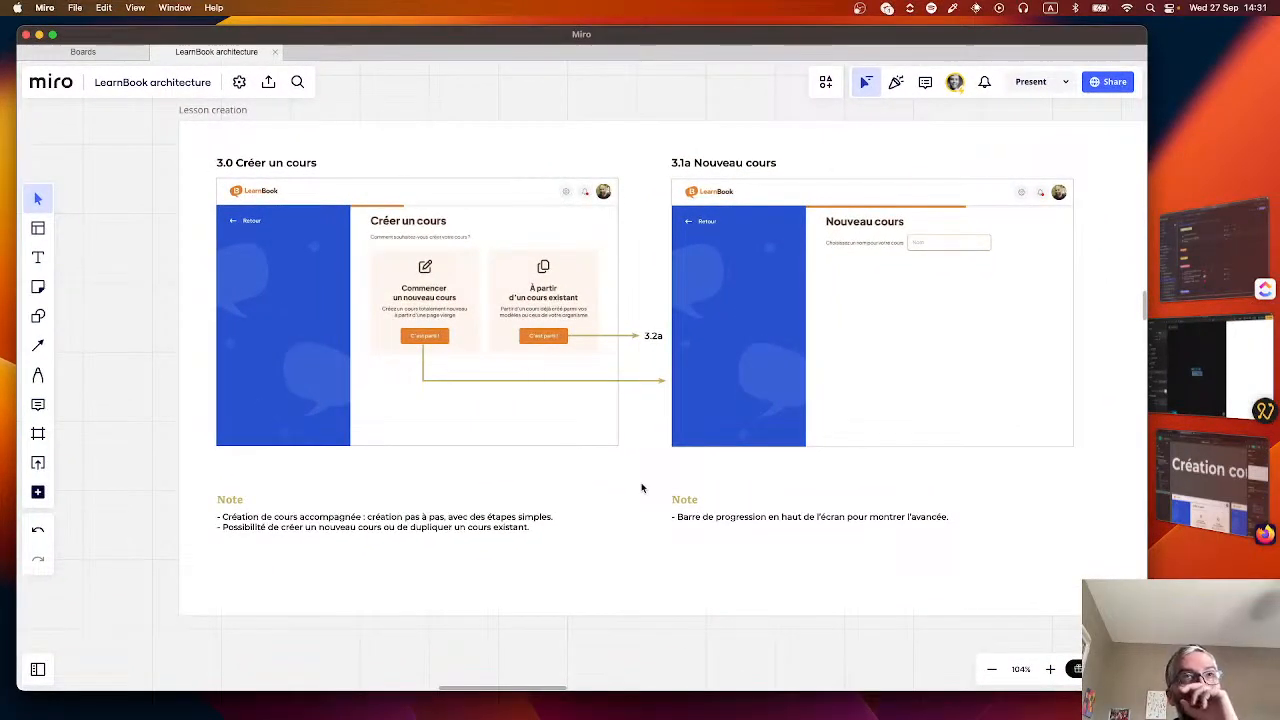
pyautogui.scroll(5, 394, 206)
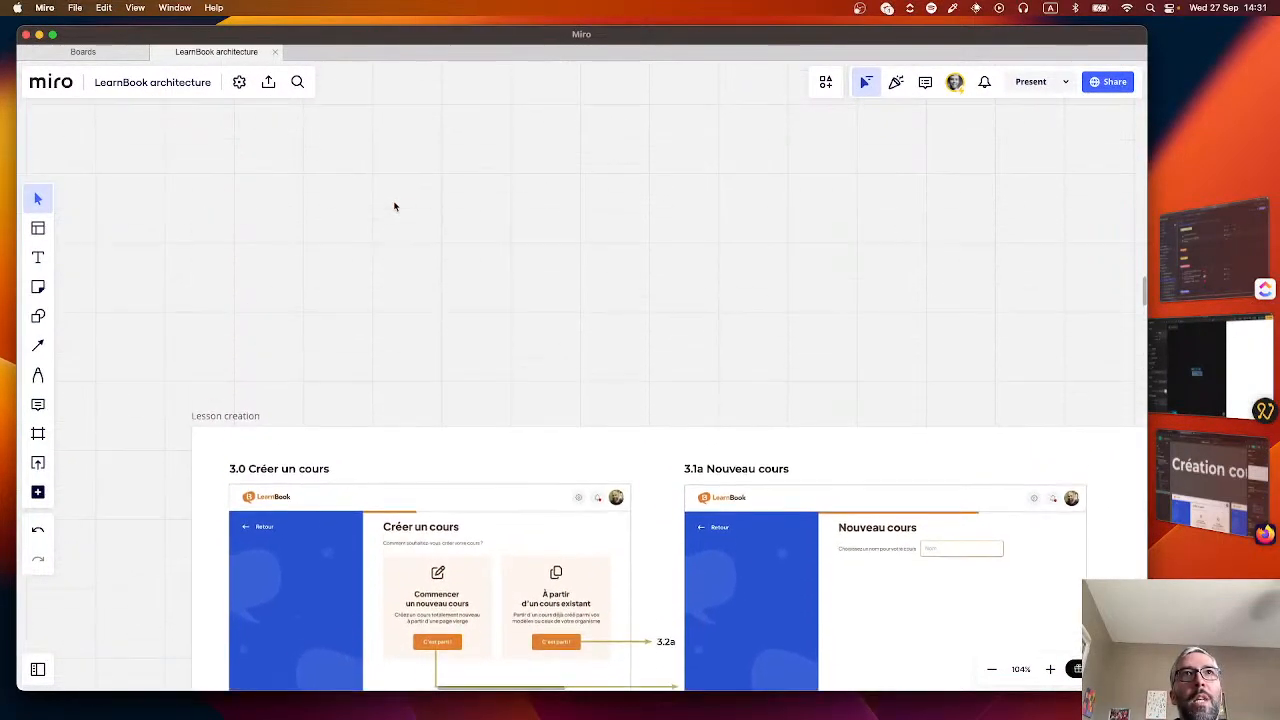
pyautogui.scroll(-3, 394, 206)
pyautogui.scroll(15, 394, 206)
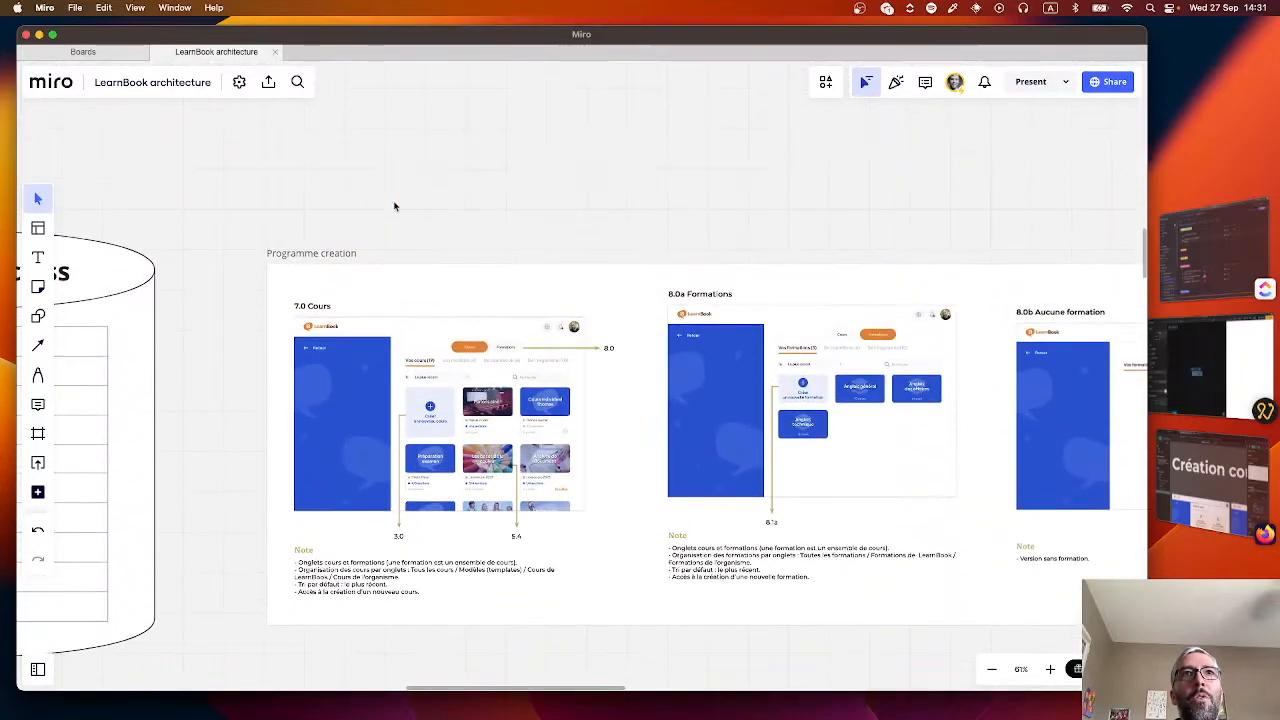
pyautogui.scroll(-15, 394, 206)
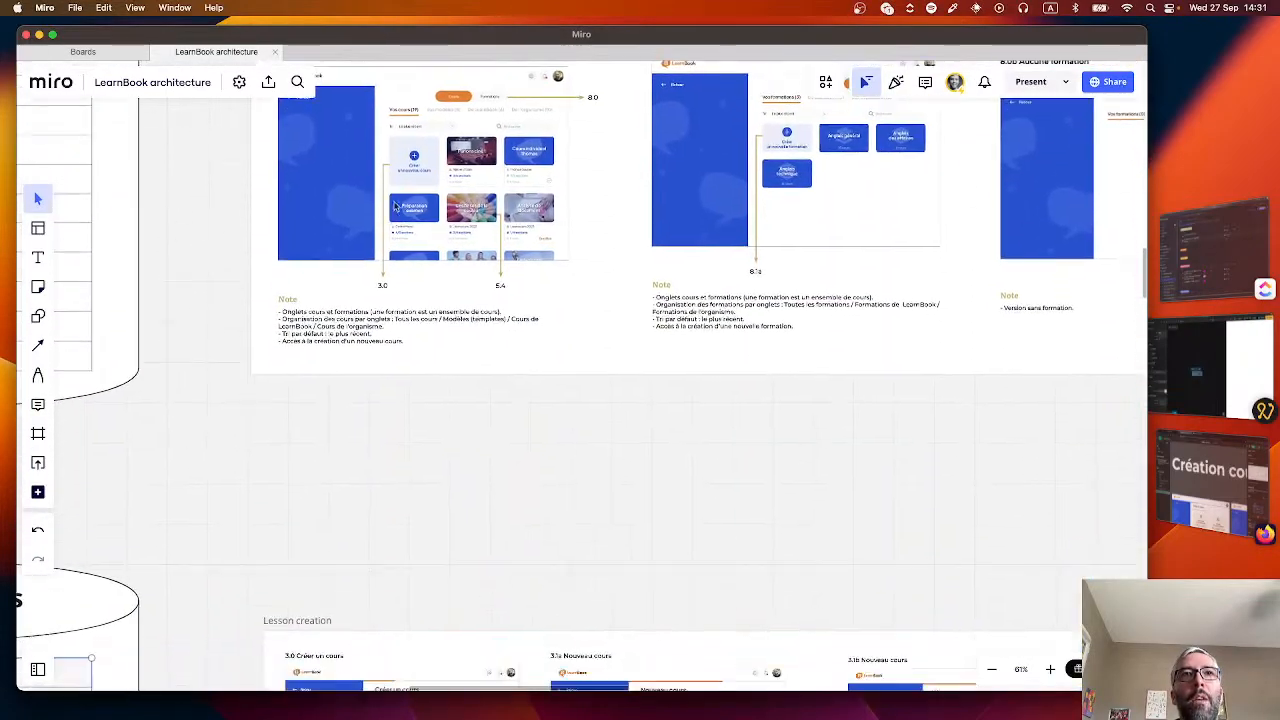
pyautogui.scroll(-10, 394, 206)
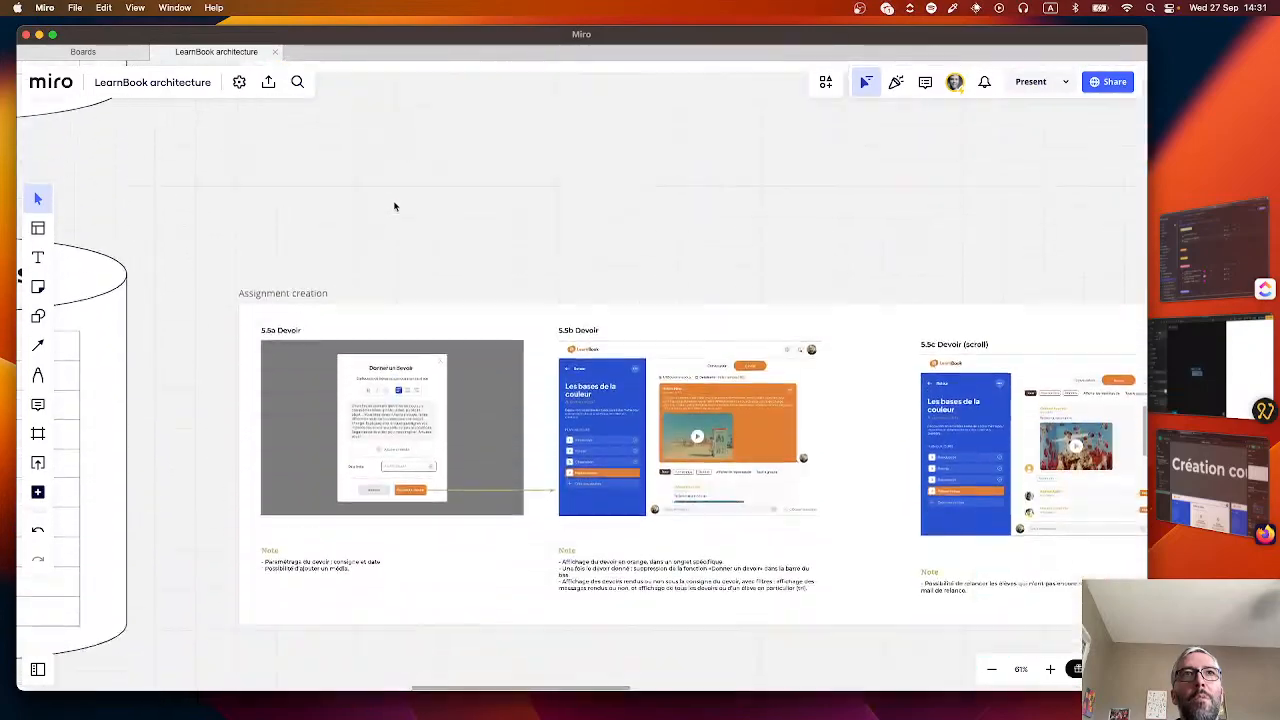
pyautogui.scroll(-10, 394, 206)
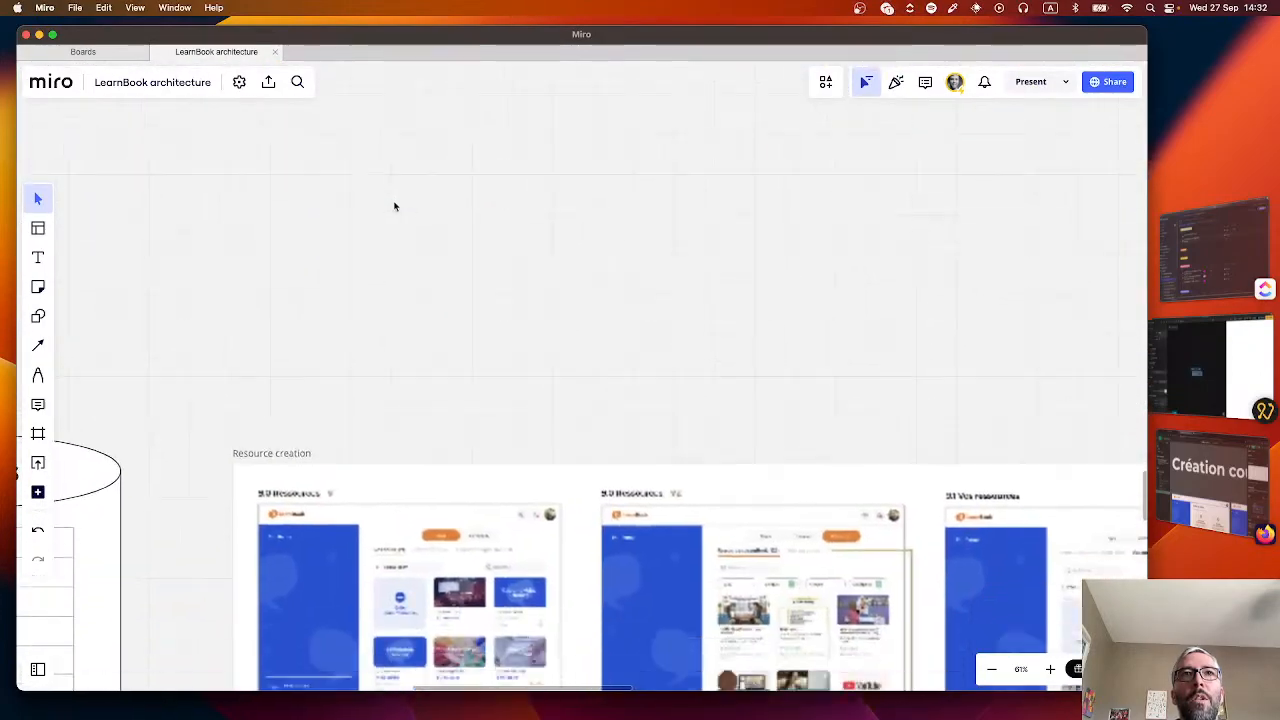
pyautogui.scroll(20, 527, 359)
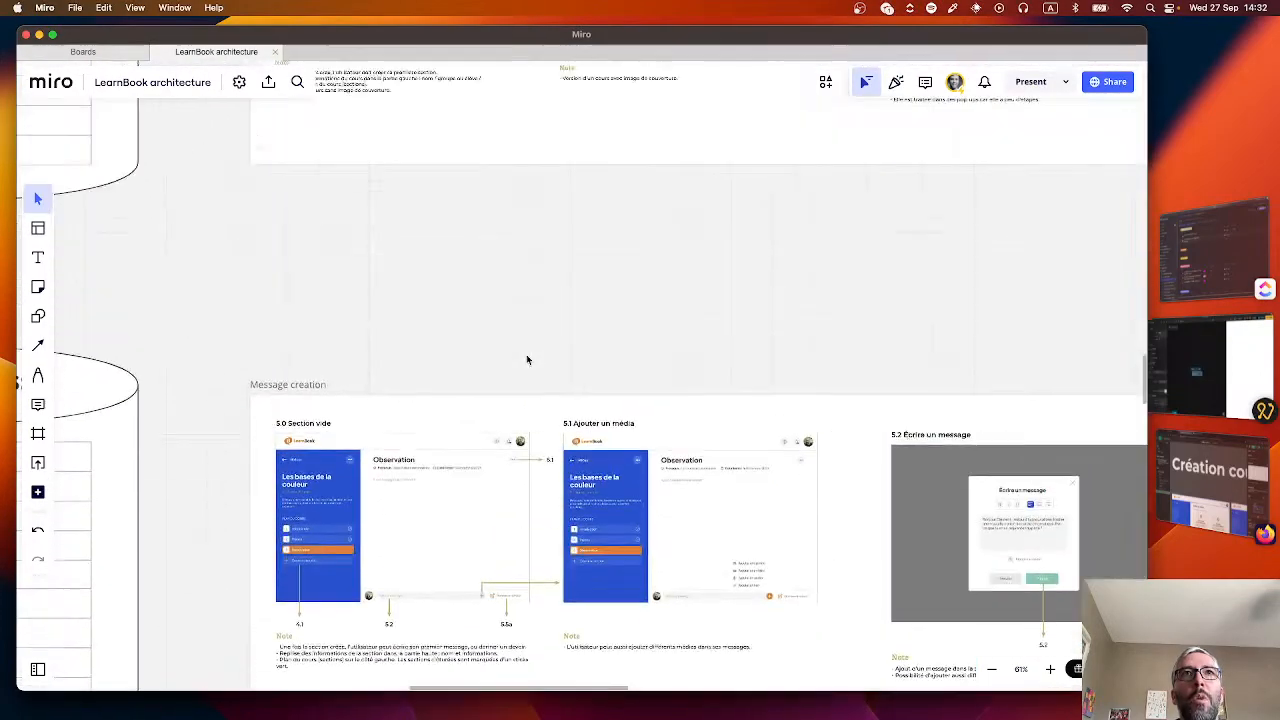
pyautogui.scroll(1, 528, 360)
# - Switch back to Noodl and add a visual component named "Header top bar" to the Global visual components folder
pyautogui.press('super+Tab')
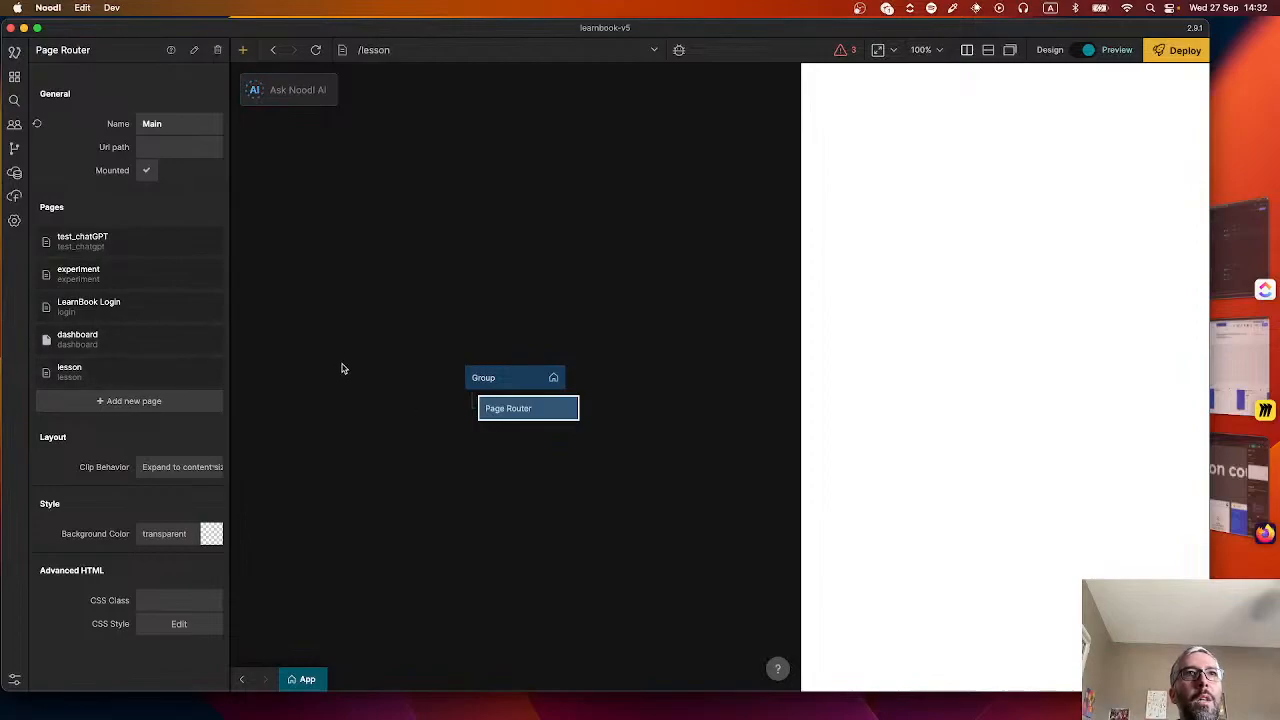
pyautogui.click(8, 79)
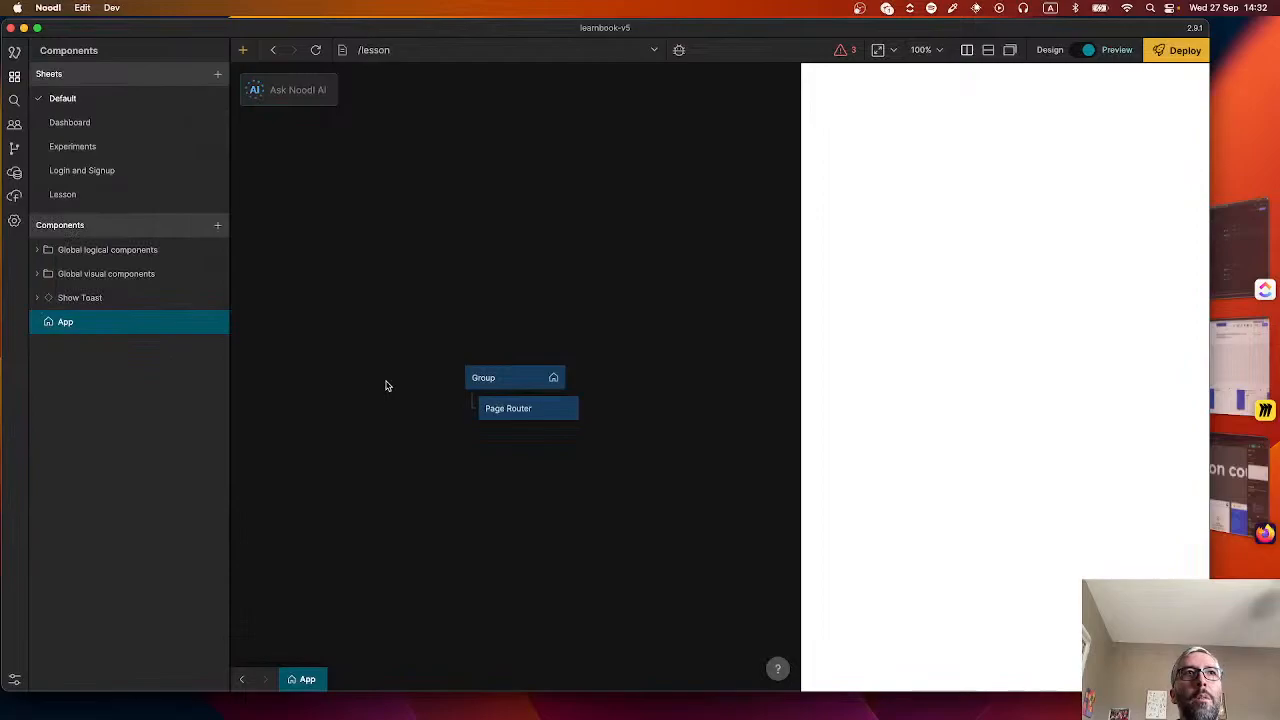
pyautogui.click(141, 276)
pyautogui.click(216, 275)
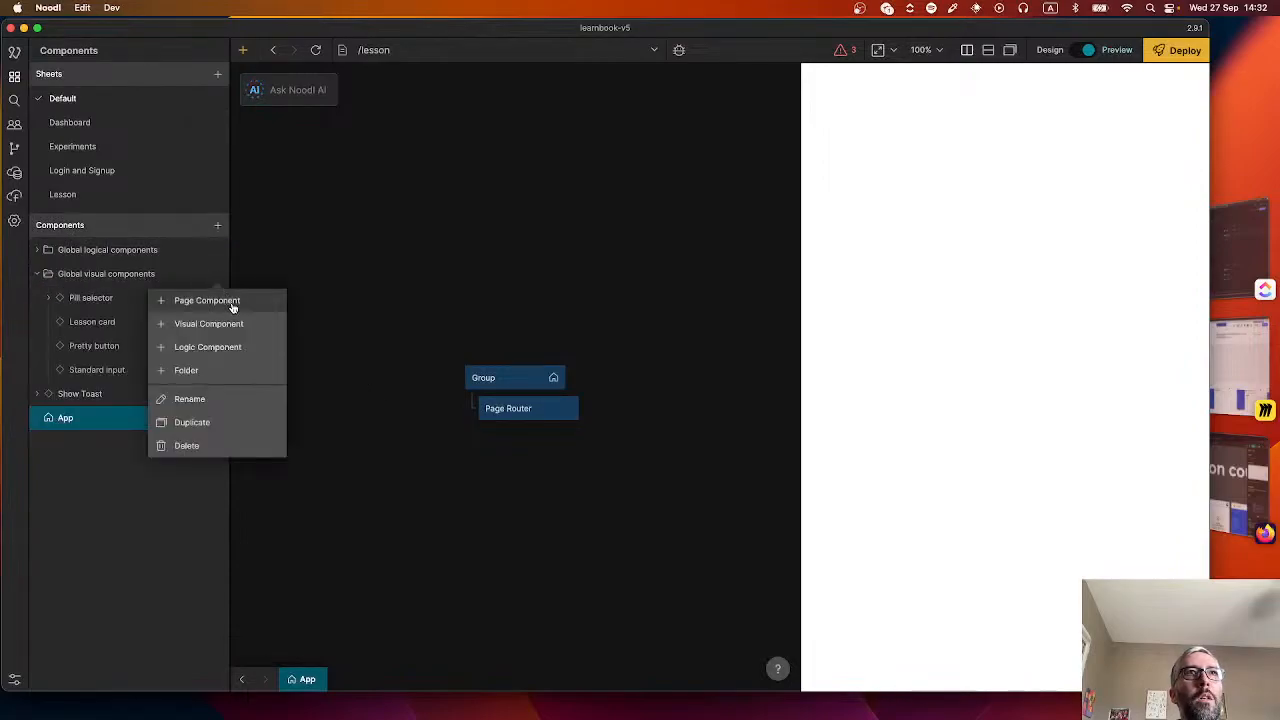
pyautogui.click(225, 322)
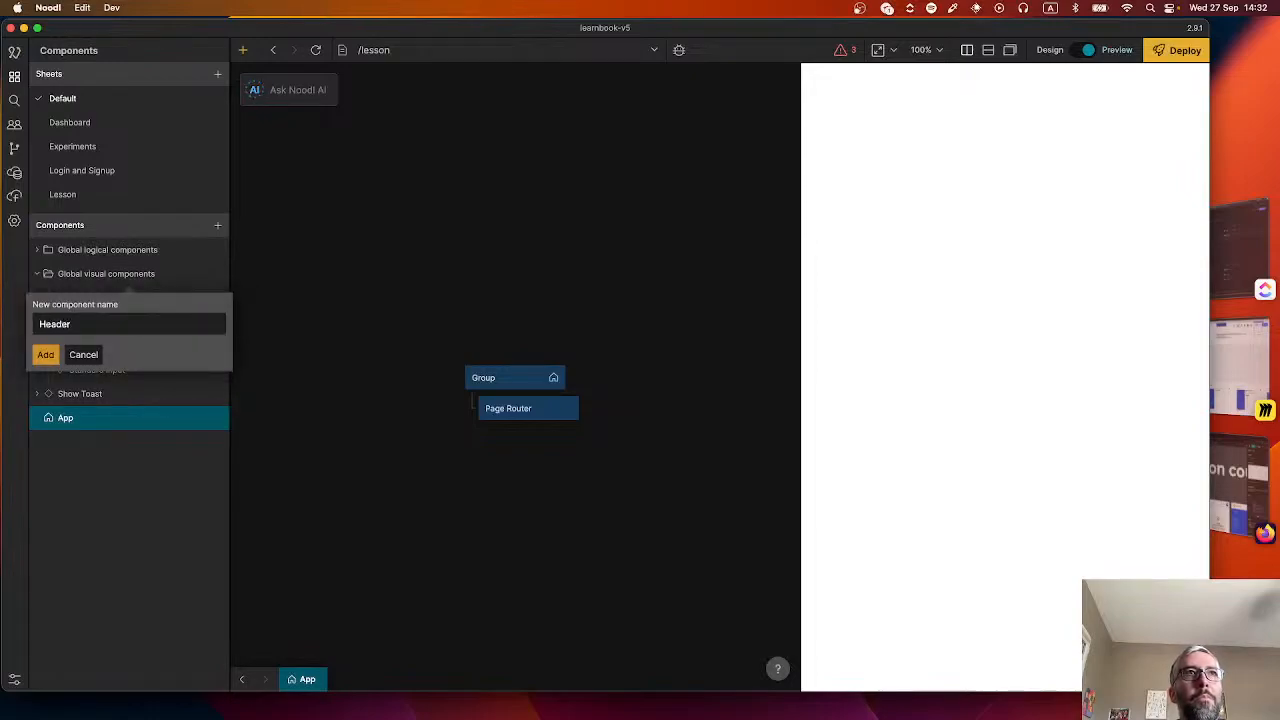
pyautogui.write('Header top bar')
pyautogui.press('Return')
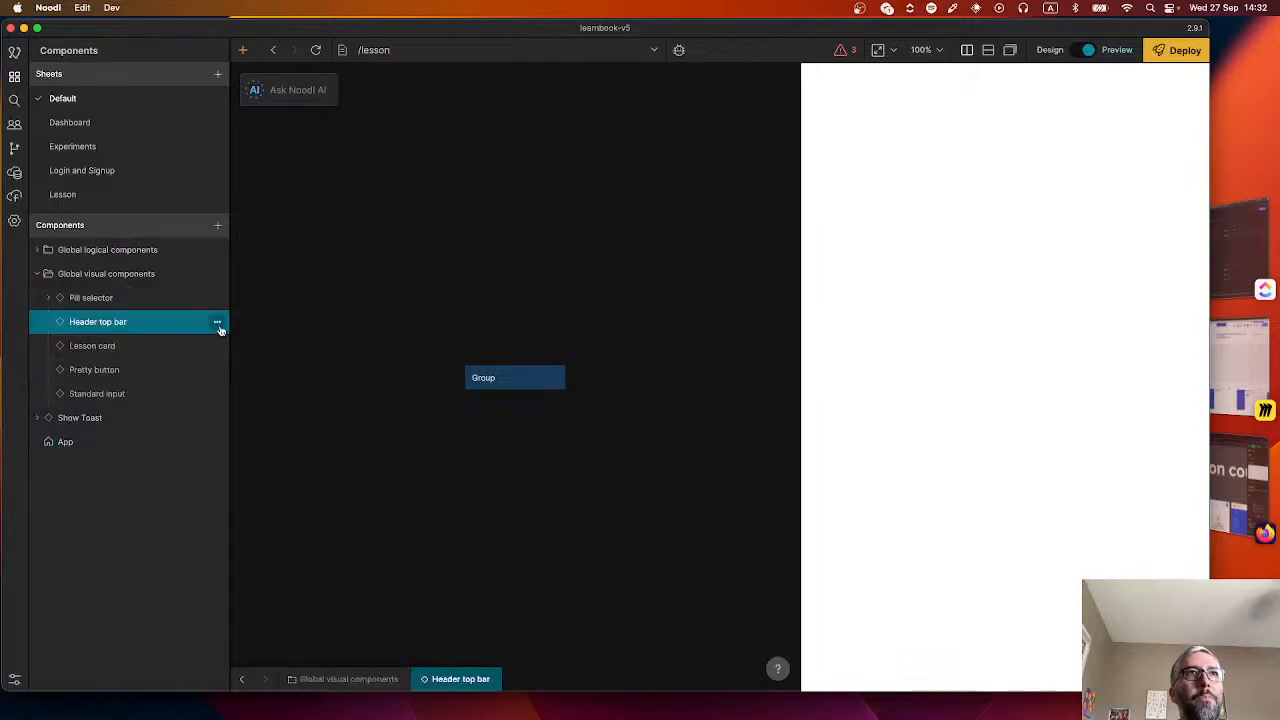
# - Give the Header top bar's Group explicit width with content height, Fixed position and Horizontal layout
pyautogui.click(506, 378)
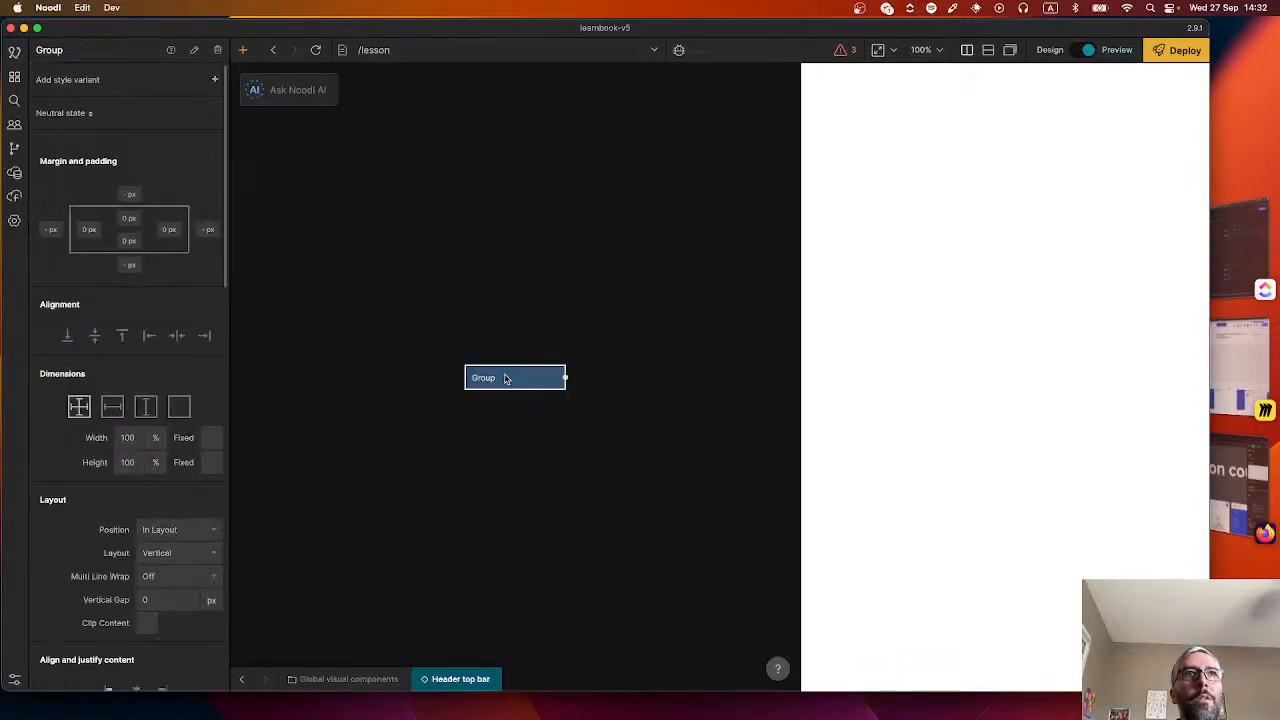
pyautogui.click(112, 409)
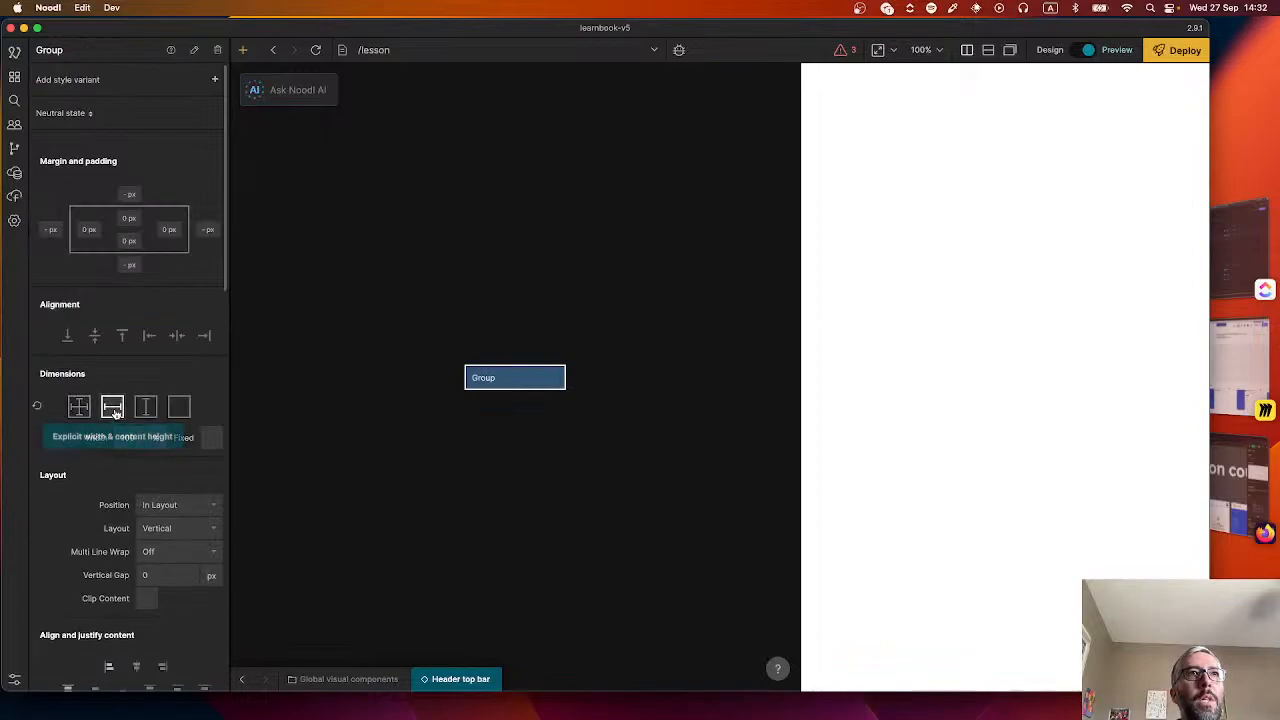
pyautogui.scroll(-2, 151, 457)
pyautogui.click(194, 432)
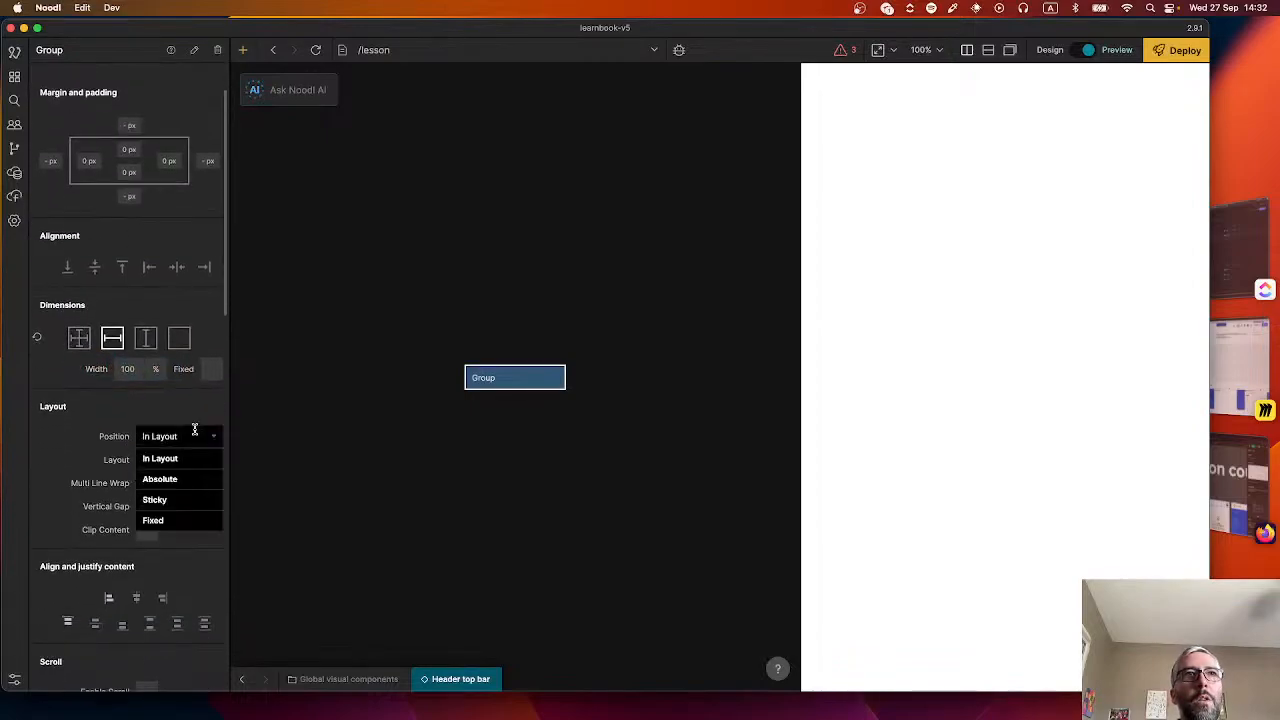
pyautogui.click(167, 524)
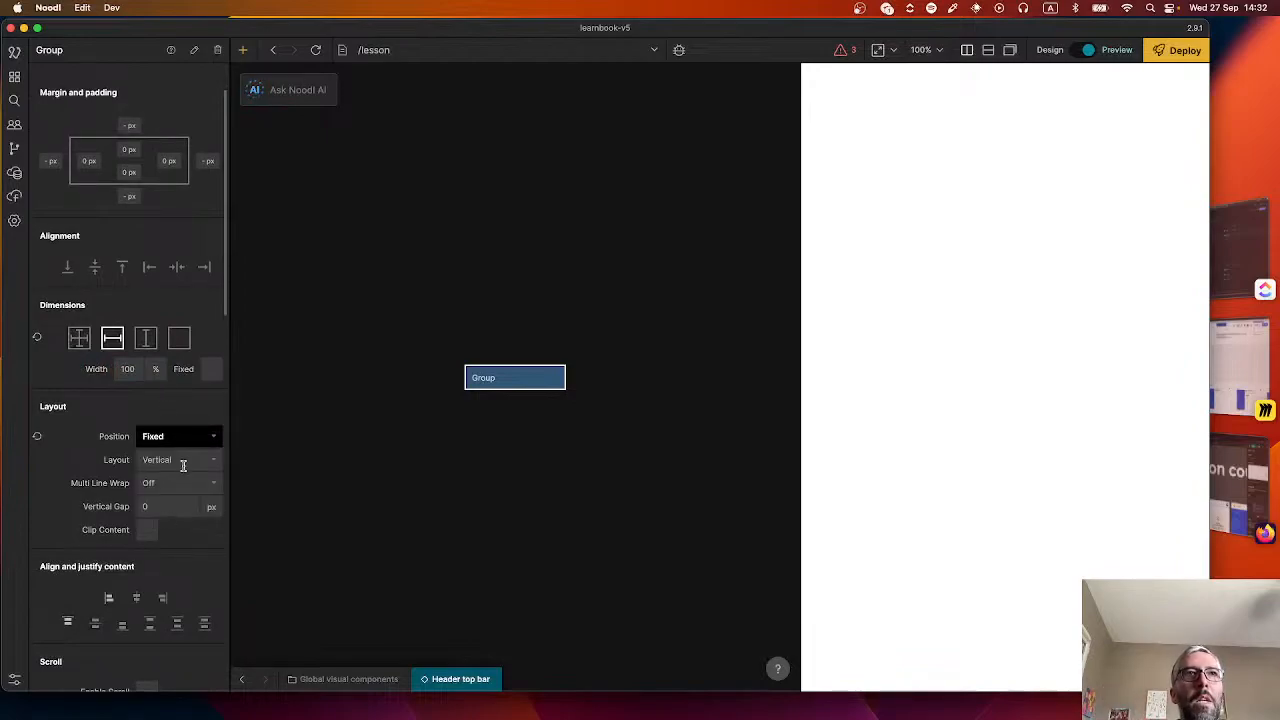
pyautogui.click(183, 461)
pyautogui.click(176, 524)
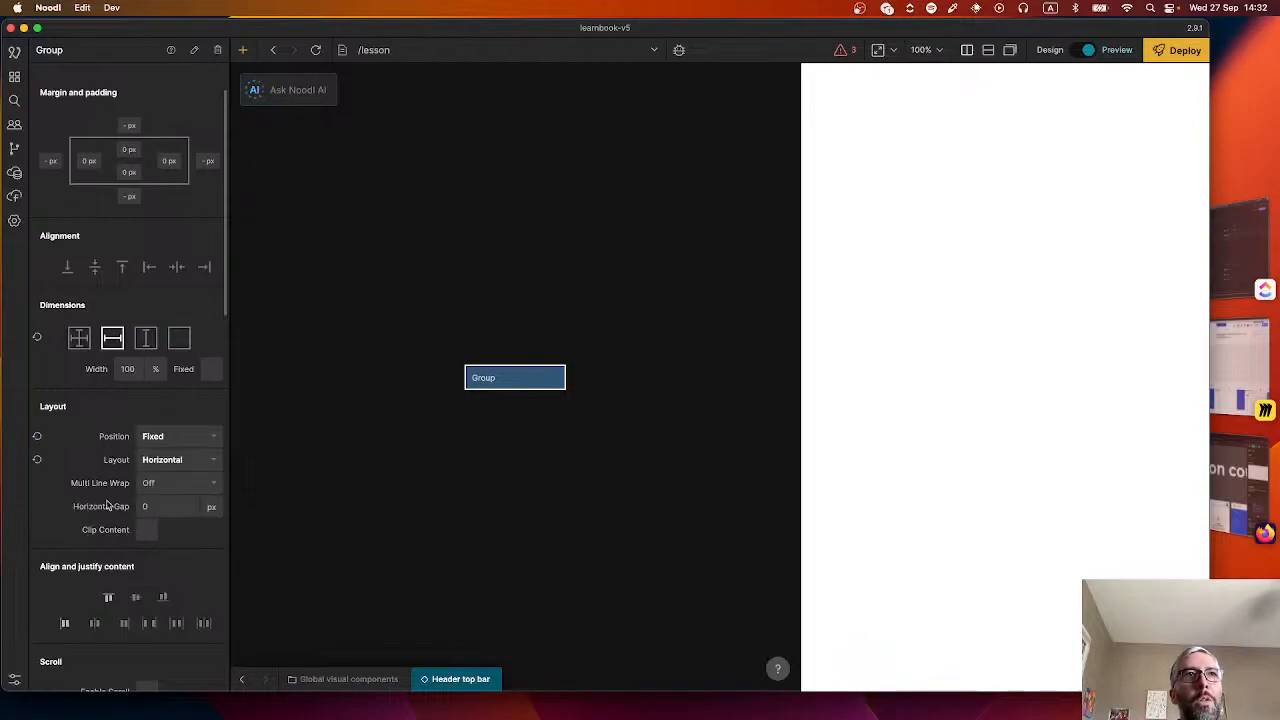
pyautogui.scroll(-2, 107, 503)
pyautogui.scroll(-10, 107, 505)
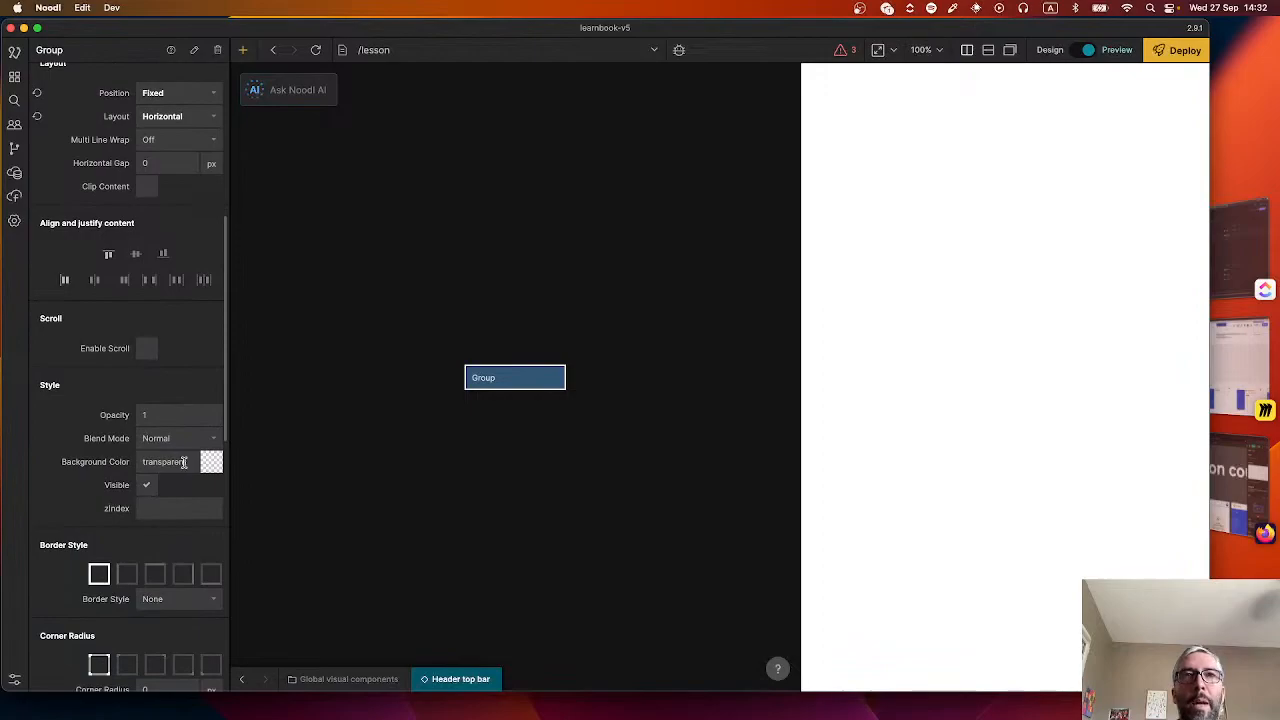
# - Switch to Miro and compare the header bar in the 3.0 Créer un cours, 7.0 Cours and 2.0 Accueil vide wireframes
pyautogui.press('super+Tab')
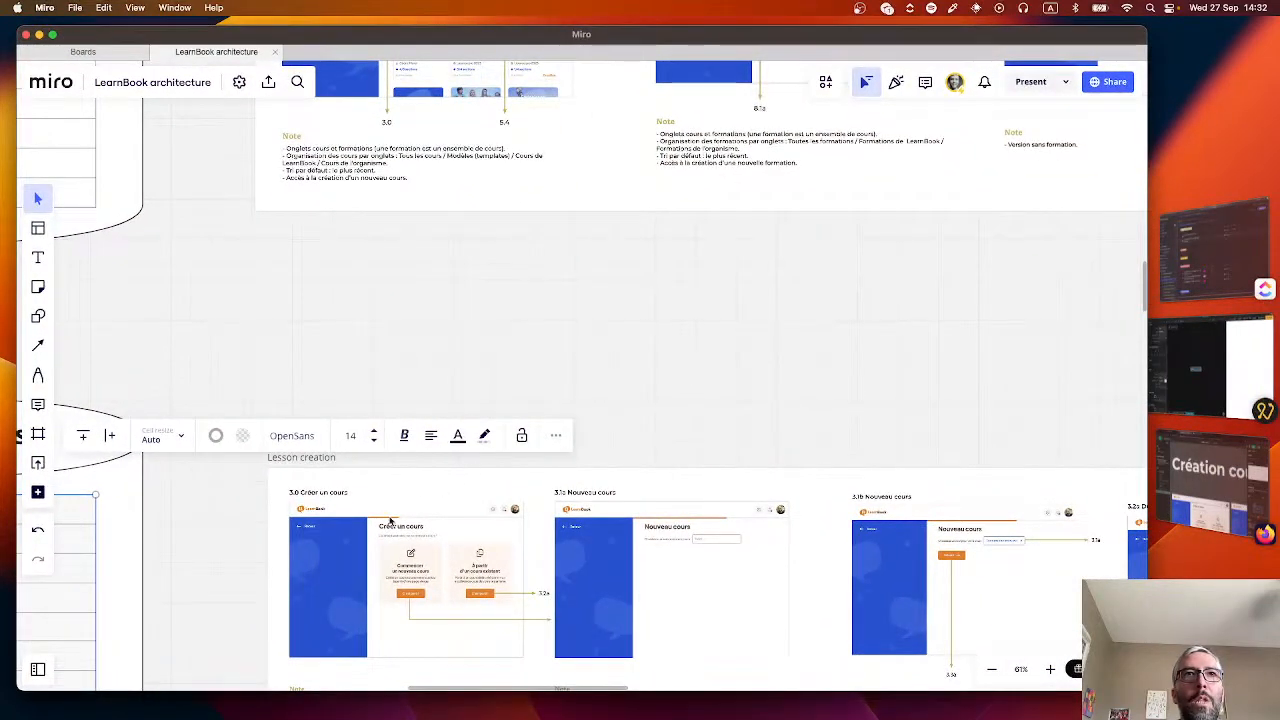
pyautogui.click(674, 455)
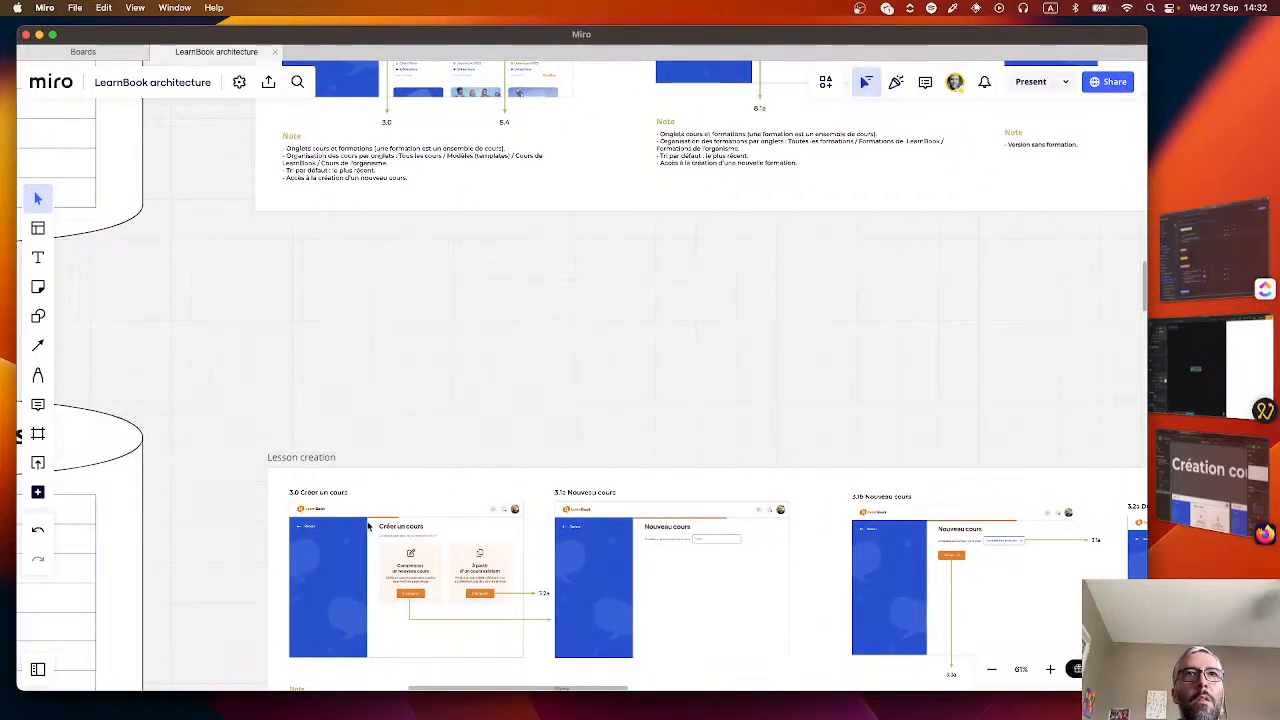
pyautogui.scroll(-2, 418, 510)
pyautogui.scroll(8, 389, 374)
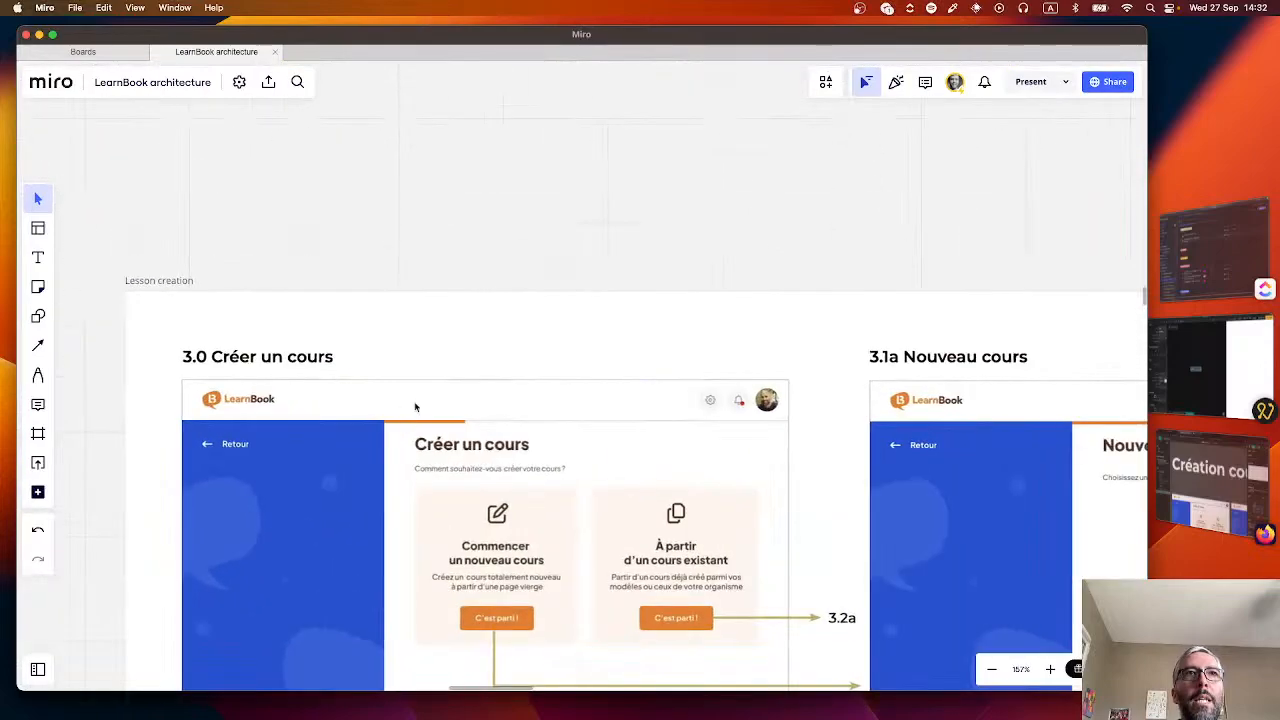
pyautogui.scroll(15, 470, 437)
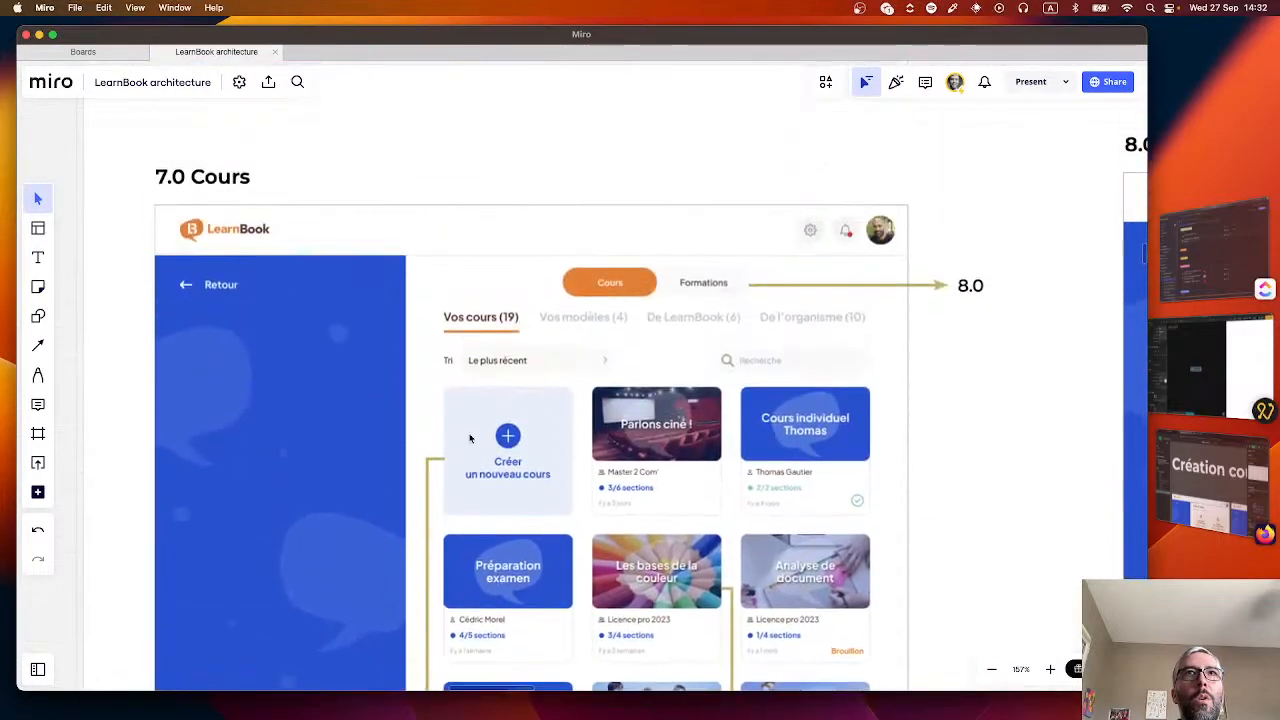
pyautogui.scroll(15, 346, 303)
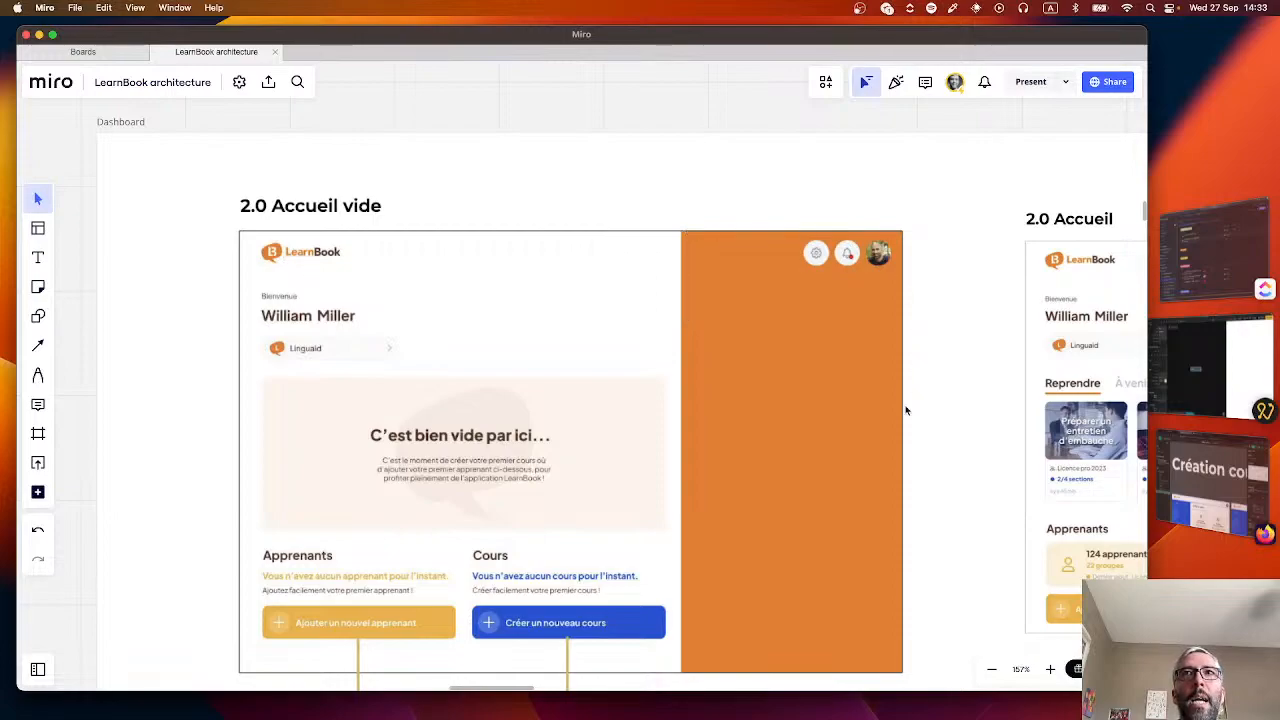
pyautogui.scroll(-10, 714, 349)
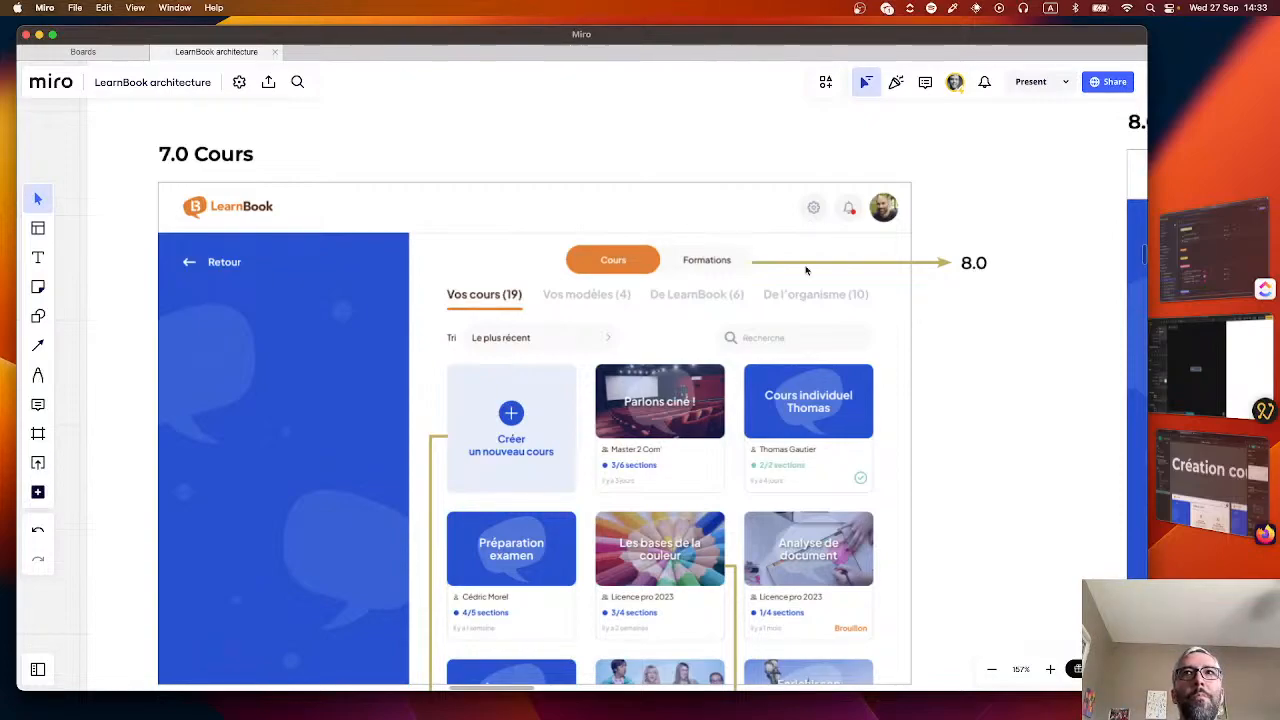
# - Switch to the LearnBook-prof_2.0 Figma file in Firefox and examine the header across the Création cours and Accueil frames
pyautogui.click(1206, 495)
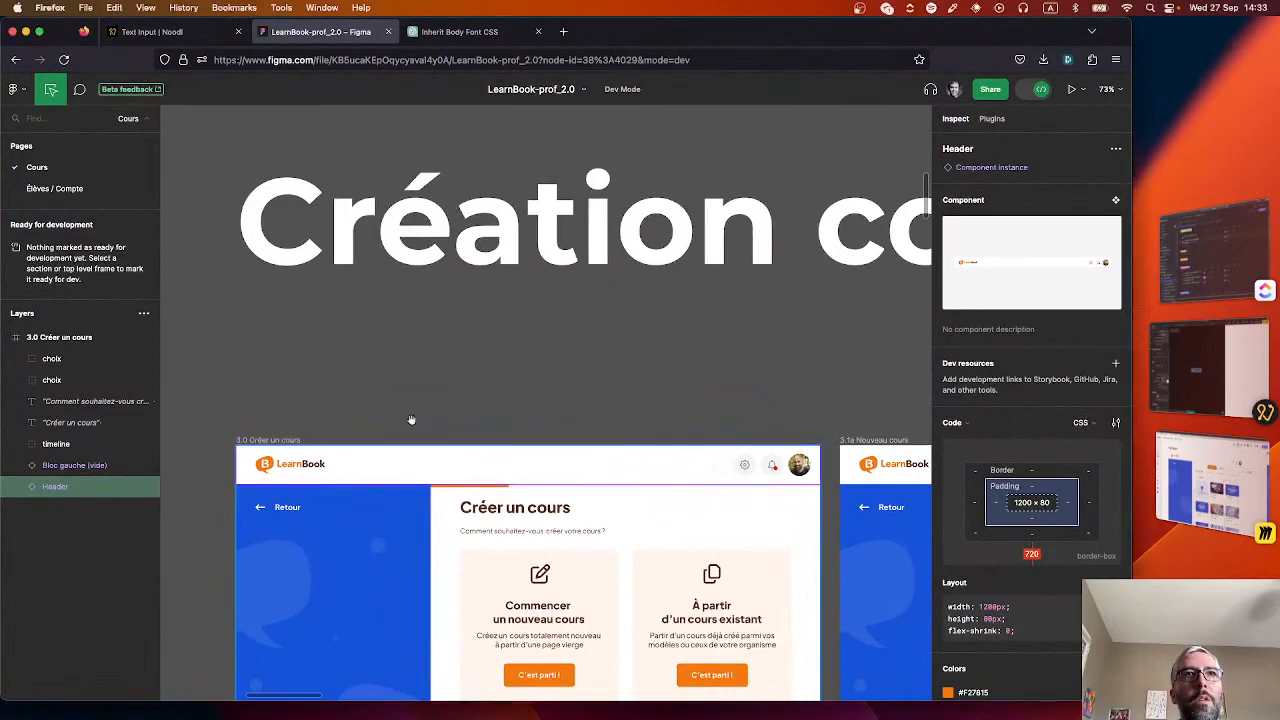
pyautogui.click(521, 396)
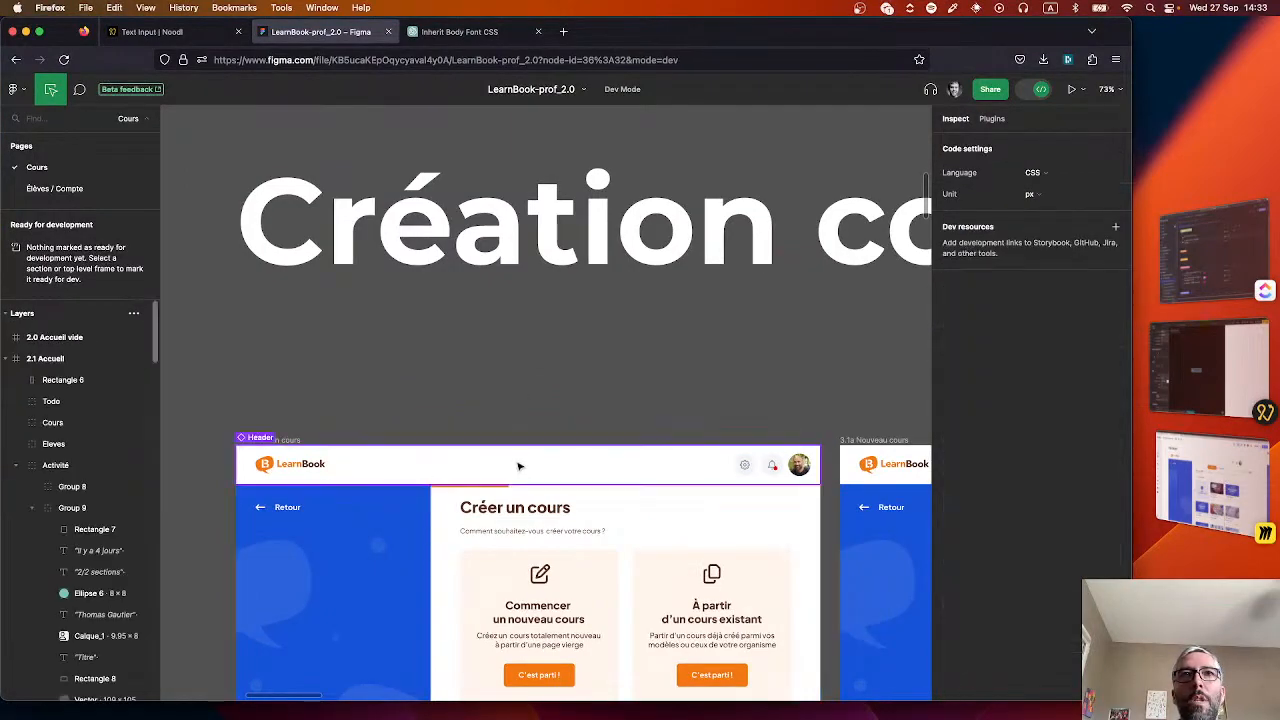
pyautogui.scroll(5, 517, 460)
pyautogui.scroll(-2, 594, 337)
pyautogui.scroll(-10, 594, 337)
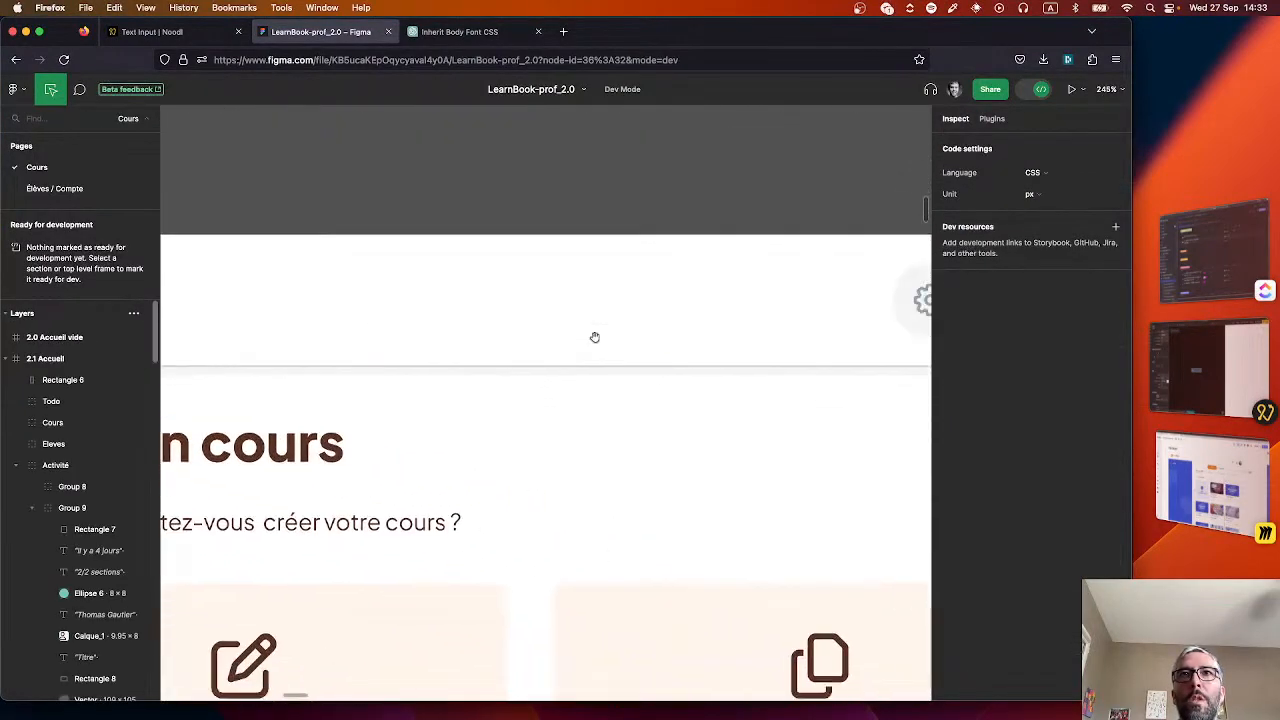
pyautogui.hscroll(6, 594, 337)
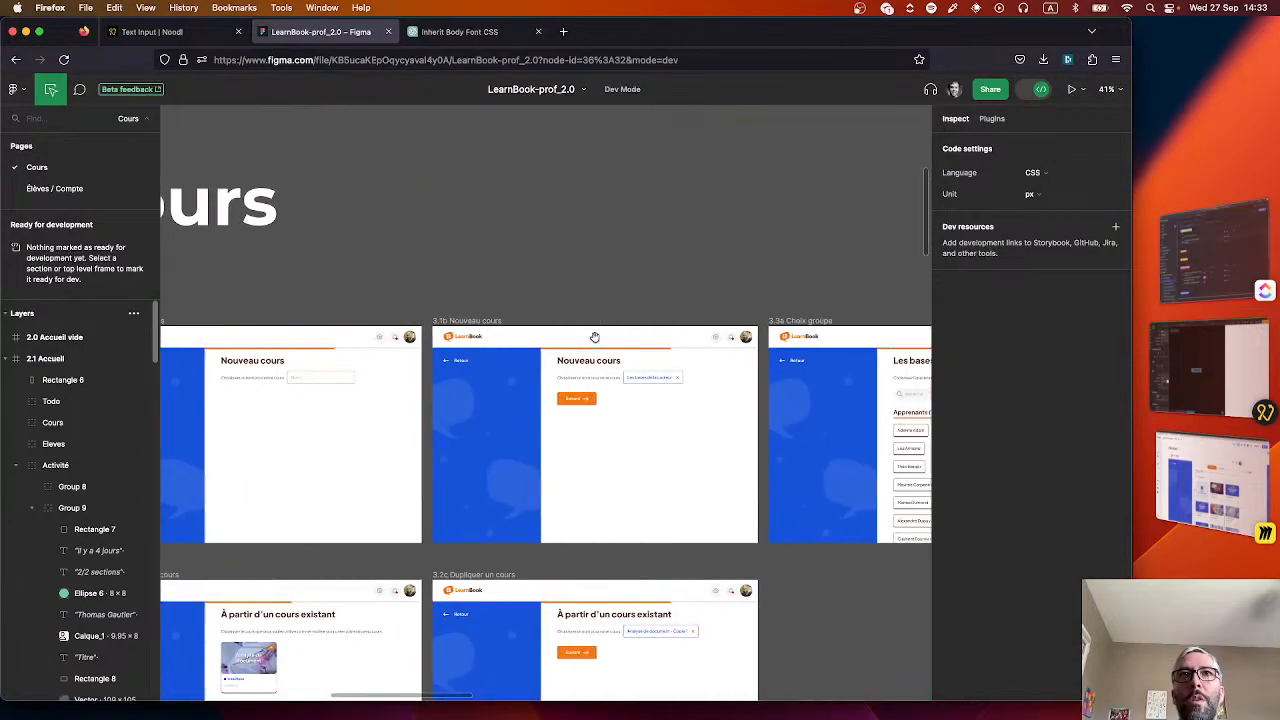
pyautogui.hscroll(-5, 614, 428)
pyautogui.scroll(-2, 614, 428)
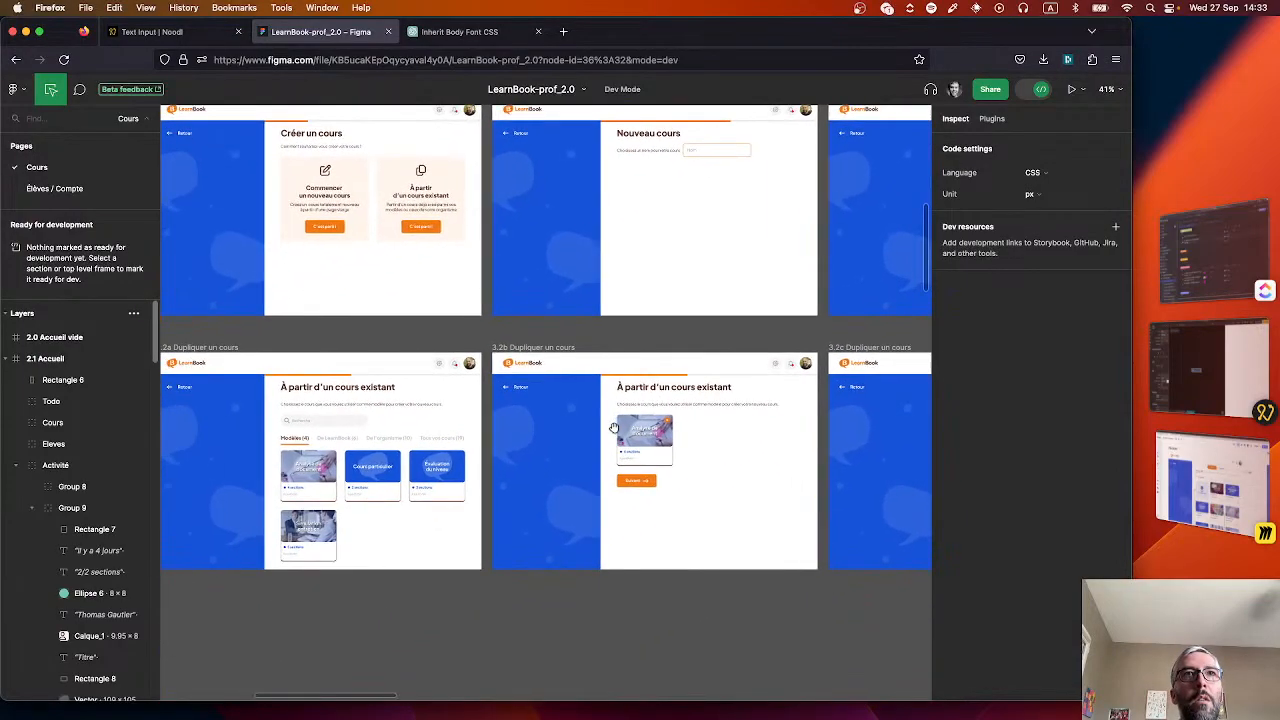
pyautogui.scroll(3, 393, 425)
pyautogui.scroll(4, 393, 425)
pyautogui.hscroll(-1, 393, 425)
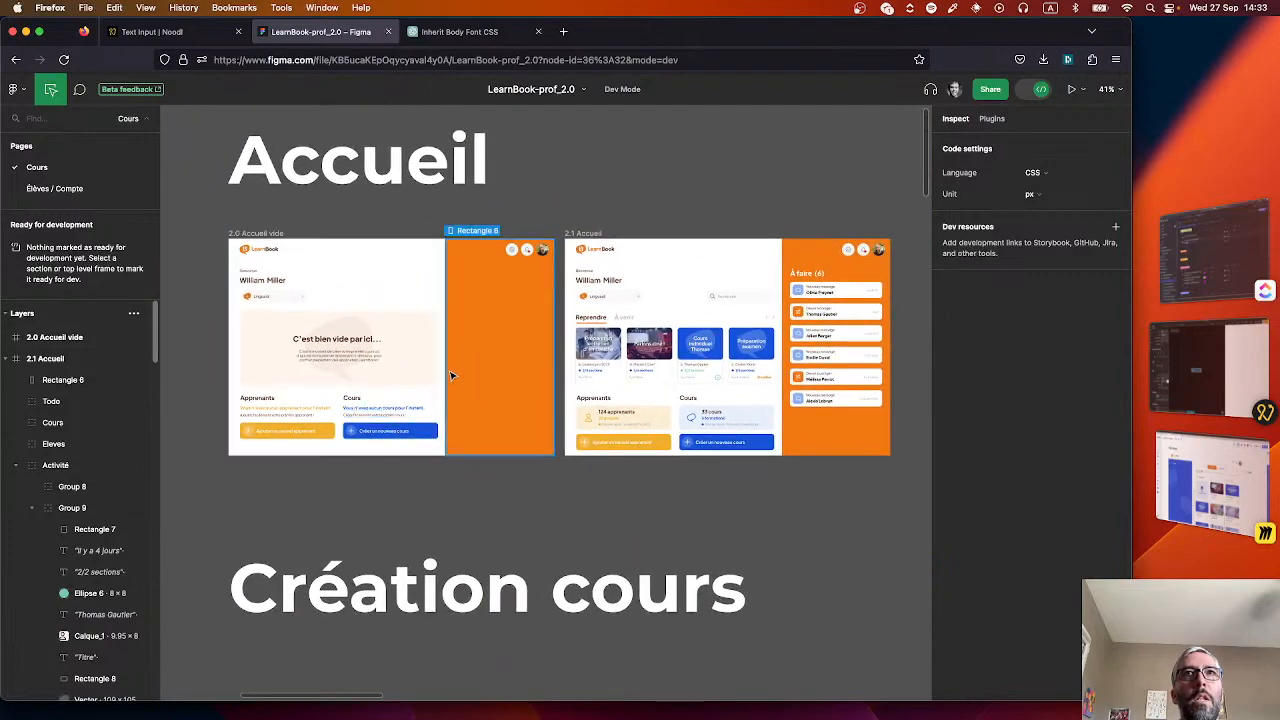
# - Inspect the Header component instance in the 4.0a Cours vide frame of the Création section group
pyautogui.scroll(-12, 594, 451)
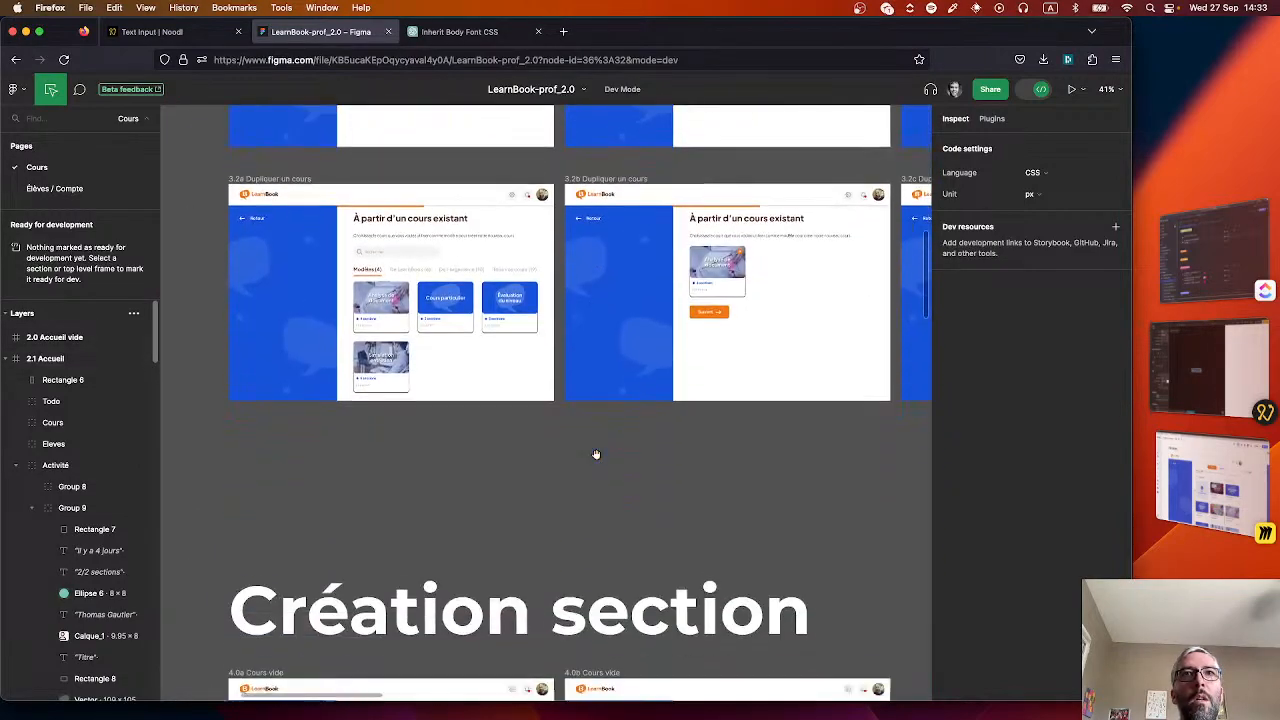
pyautogui.scroll(6, 393, 190)
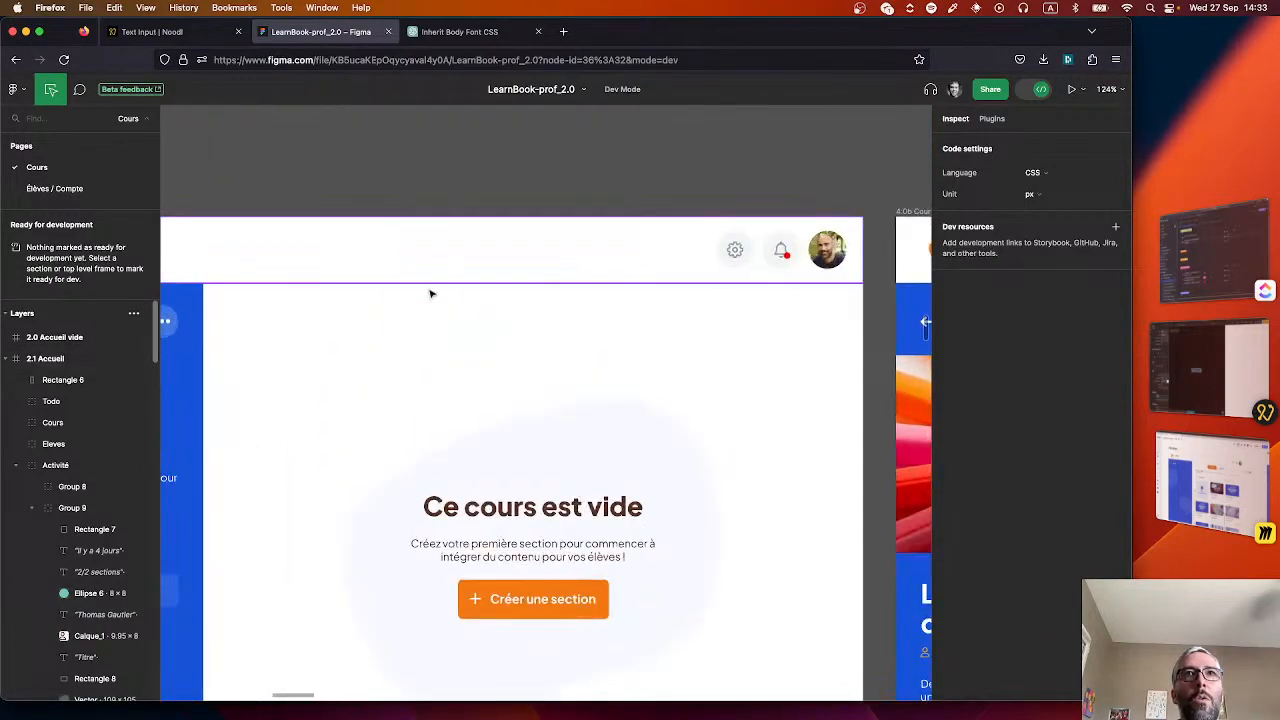
pyautogui.hscroll(-3, 440, 311)
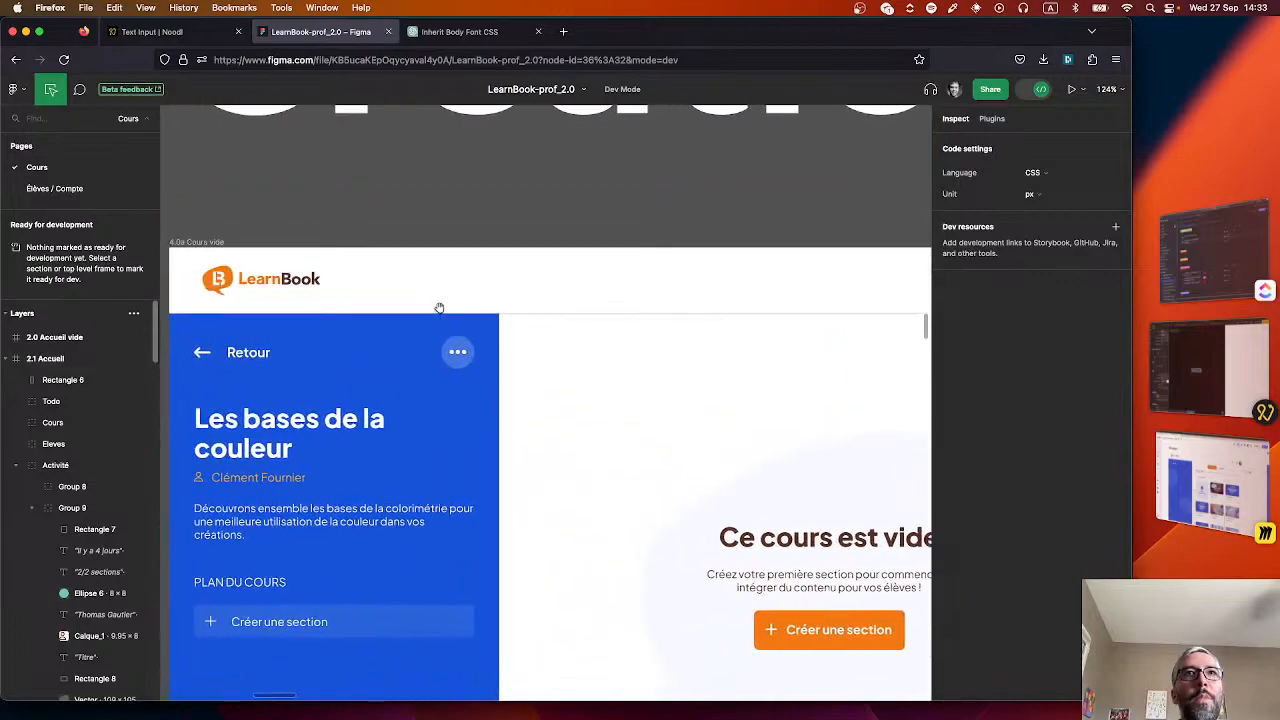
pyautogui.click(635, 307)
pyautogui.hscroll(5, 629, 391)
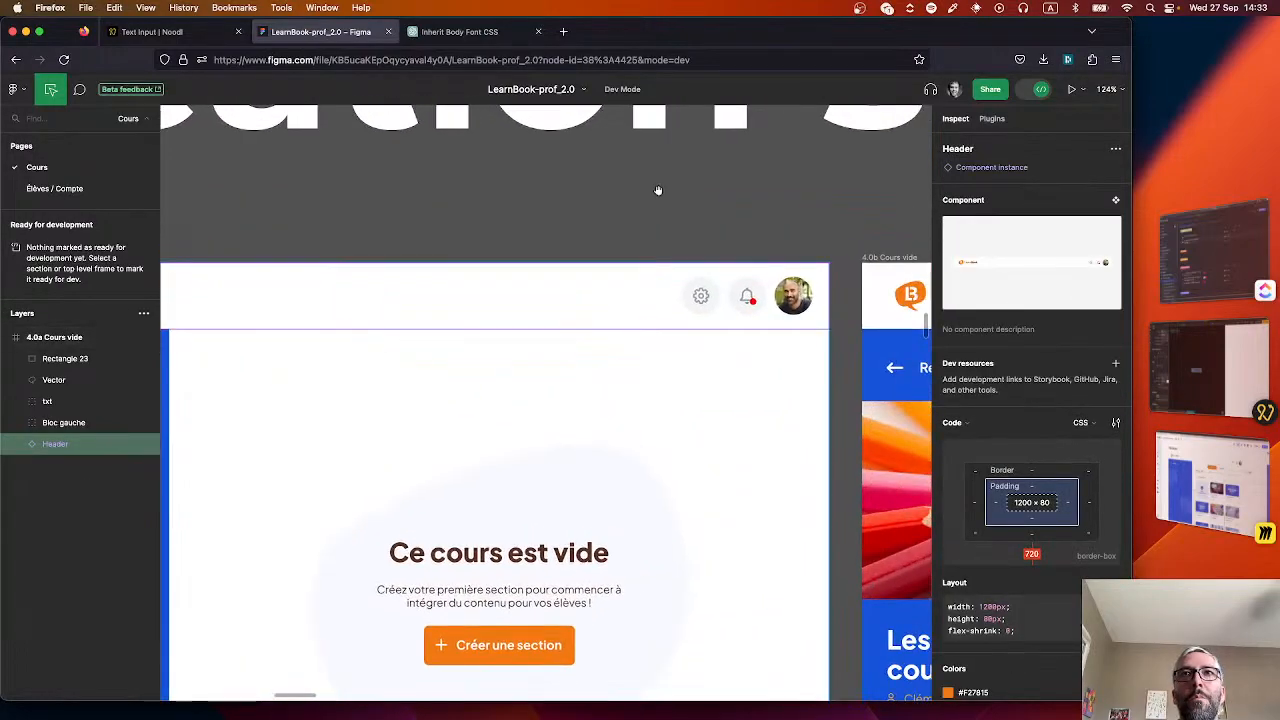
pyautogui.click(658, 190)
pyautogui.click(604, 320)
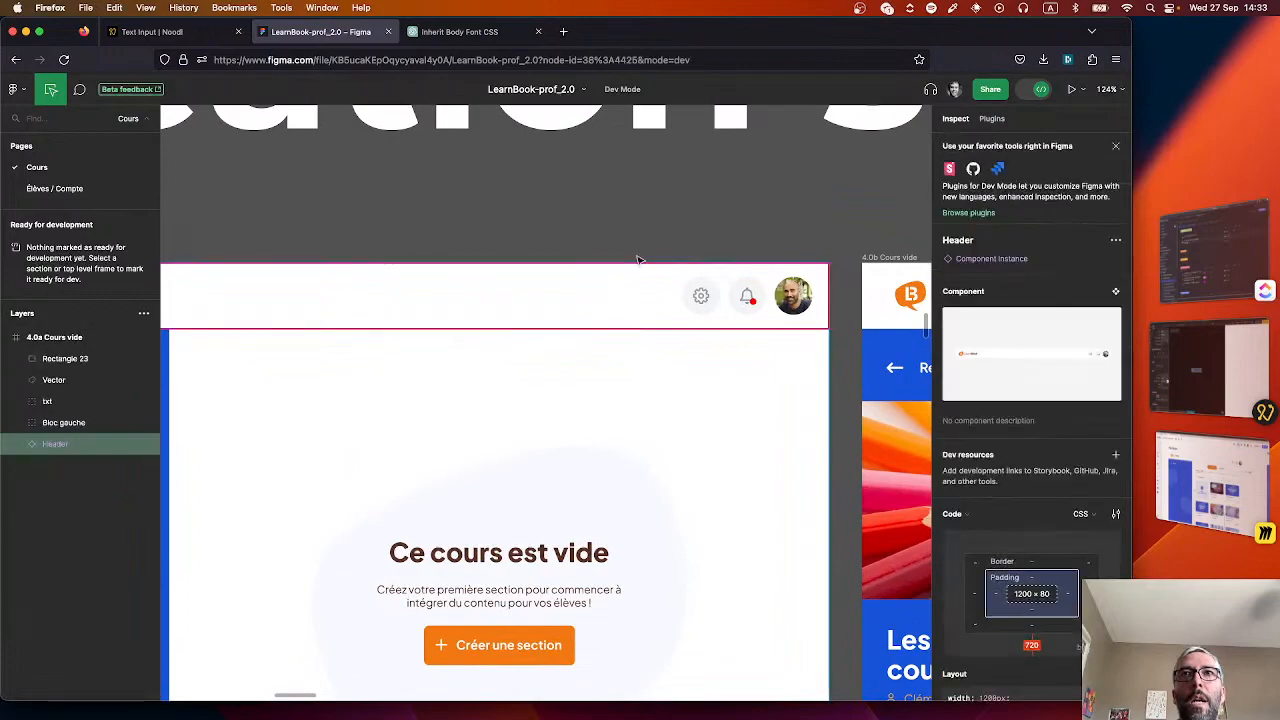
# - Examine the header in the 4.0a Cours vide frame and the Header instance's layout and colour properties
pyautogui.click(638, 257)
pyautogui.scroll(5, 626, 349)
pyautogui.scroll(2, 624, 346)
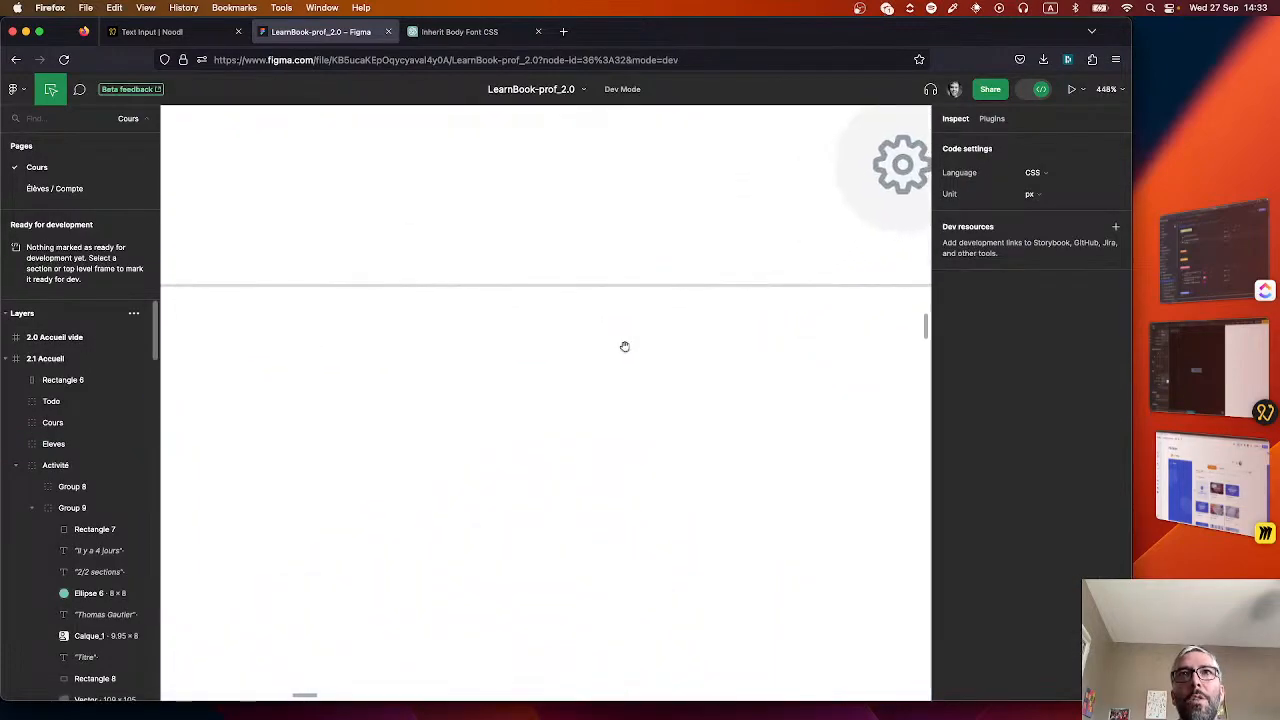
pyautogui.scroll(-8, 625, 347)
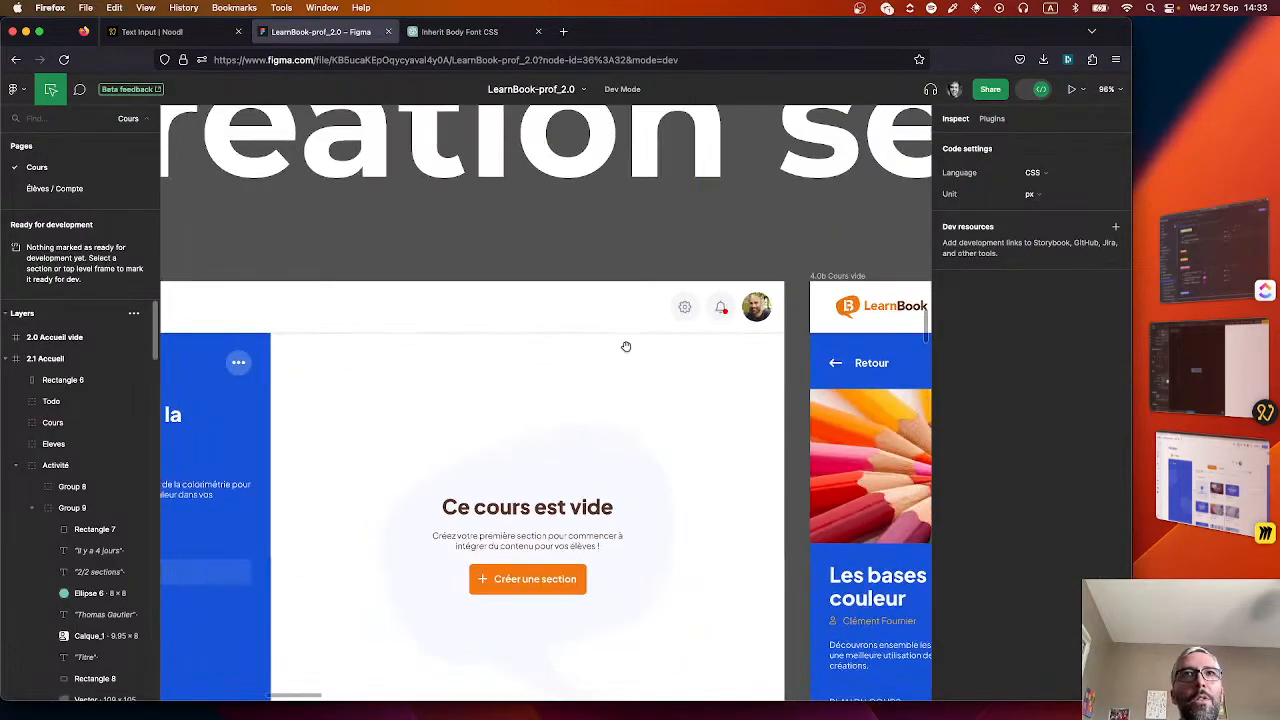
pyautogui.click(506, 323)
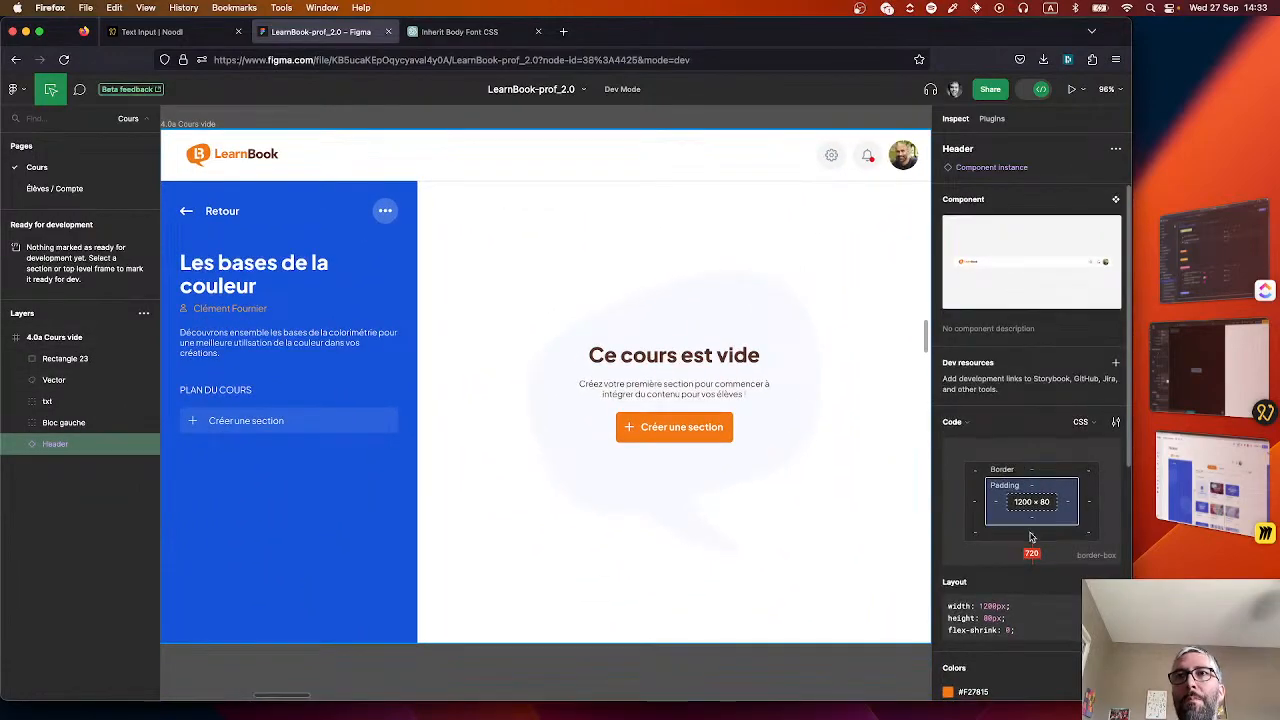
pyautogui.scroll(-5, 1040, 600)
pyautogui.scroll(-3, 1040, 610)
pyautogui.scroll(6, 1040, 607)
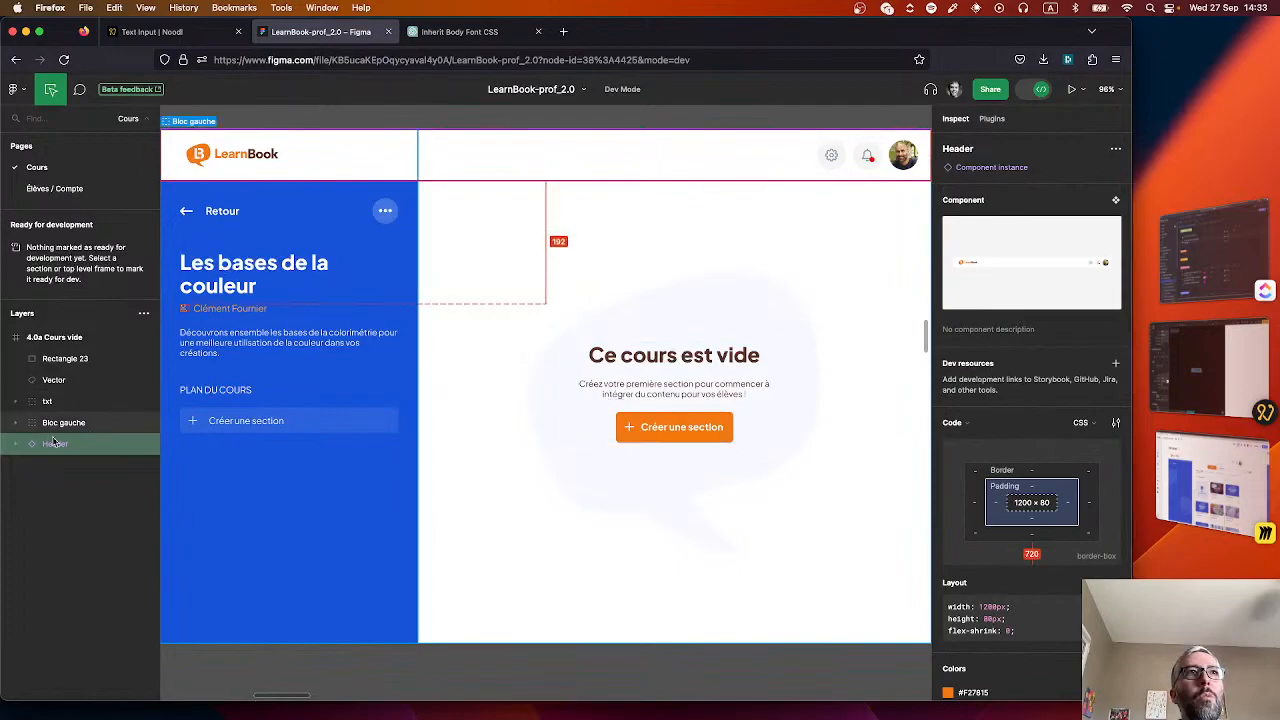
# - Expand the Header layer and inspect the layout and box-shadow CSS of Rectangle 14, comparing it with the Miro 7.0 Cours wireframe
pyautogui.click(16, 443)
pyautogui.click(86, 467)
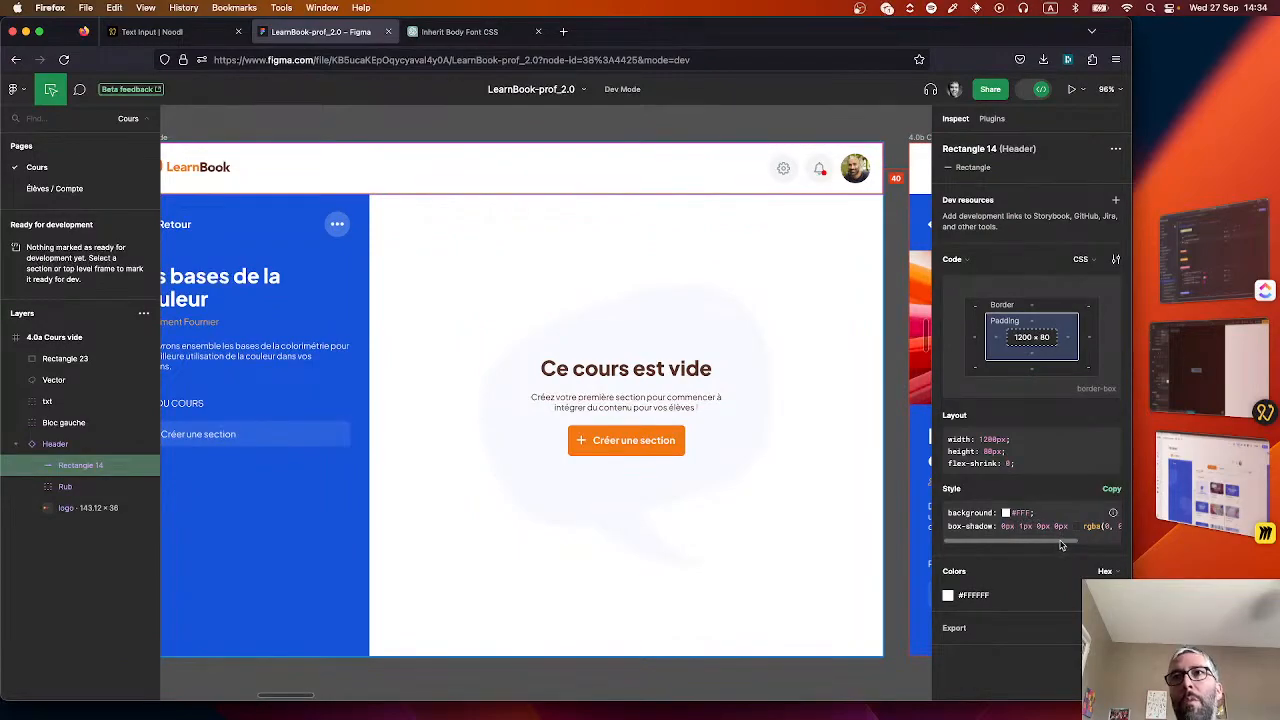
pyautogui.moveTo(1062, 545); pyautogui.dragTo(1018, 548)
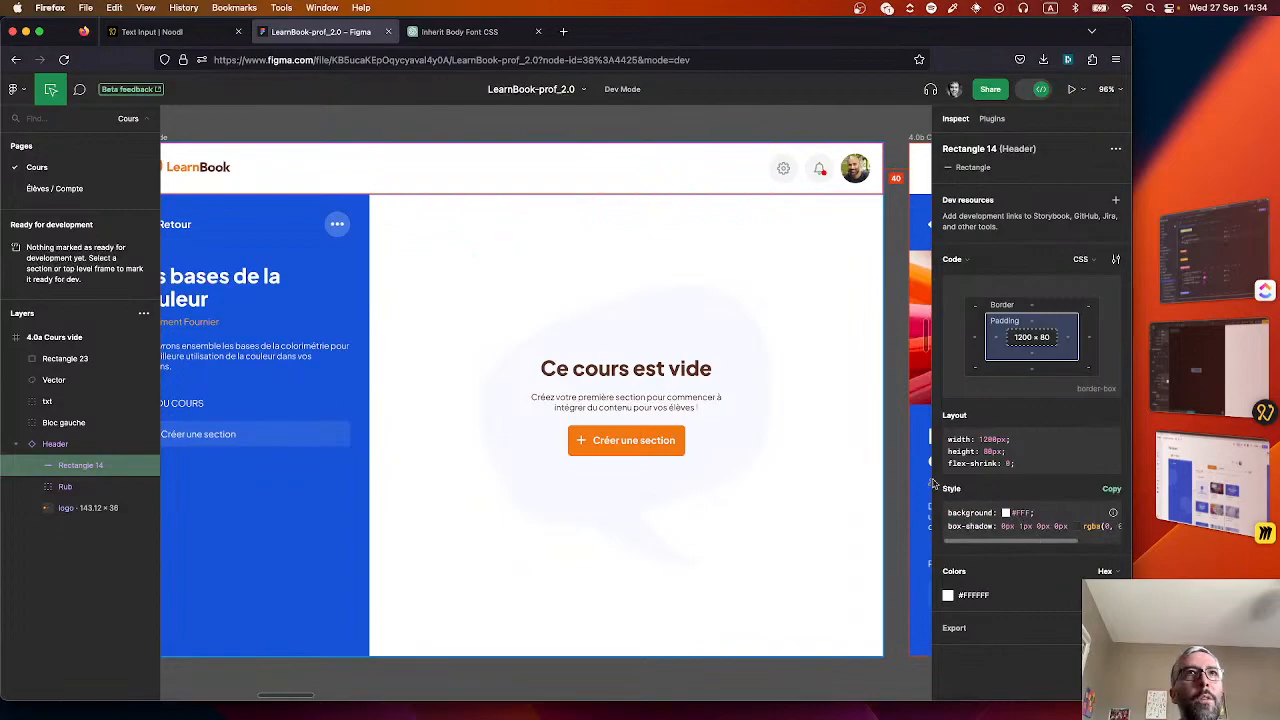
pyautogui.press('super+Tab')
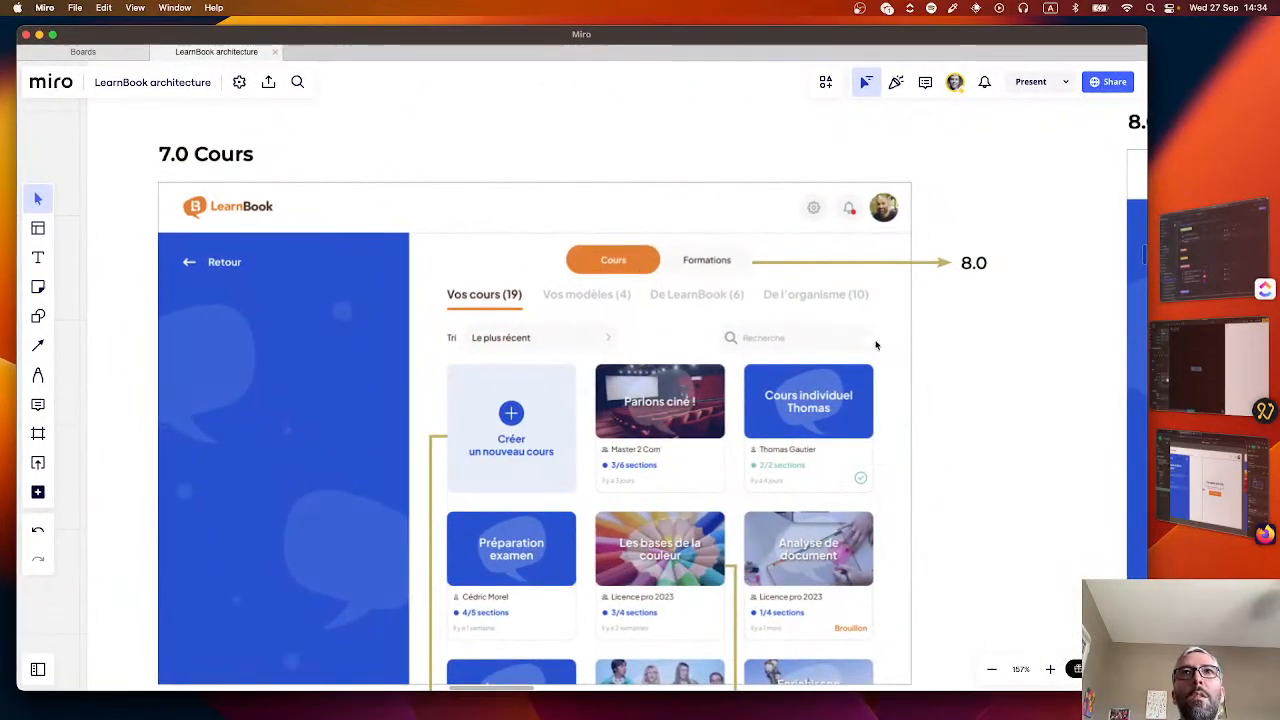
pyautogui.press('super+Tab')
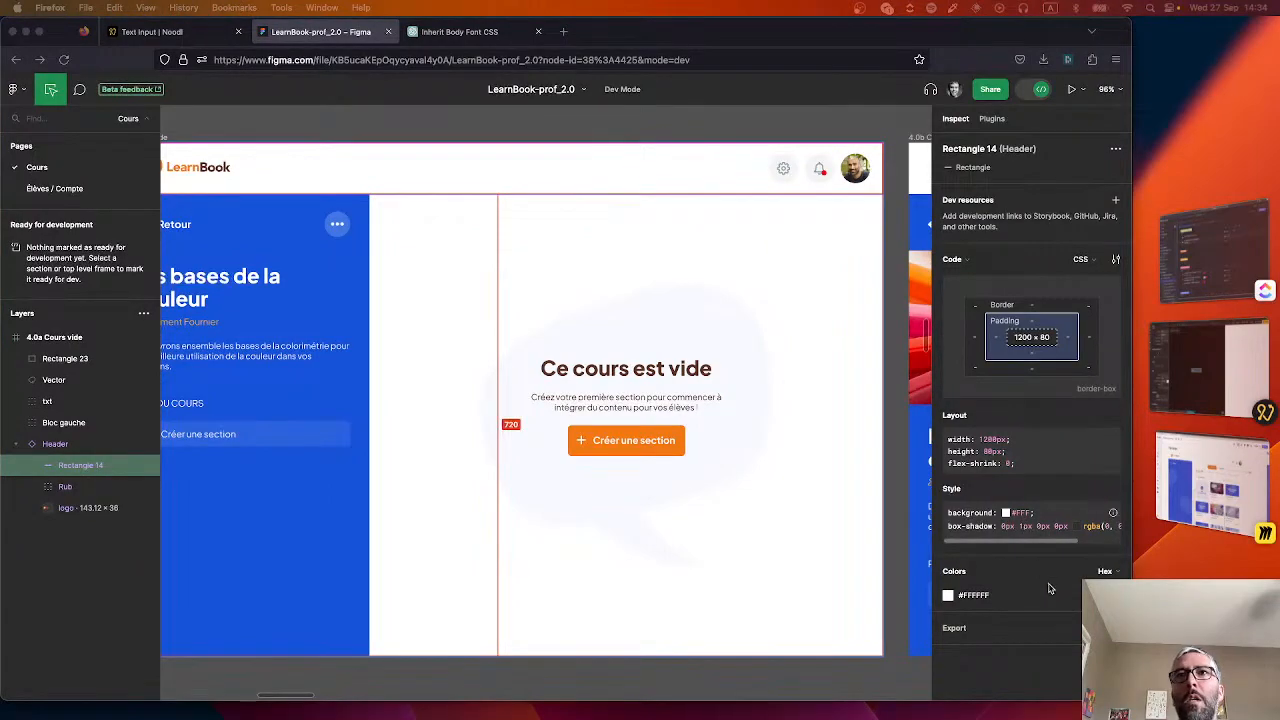
pyautogui.press('super+Tab')
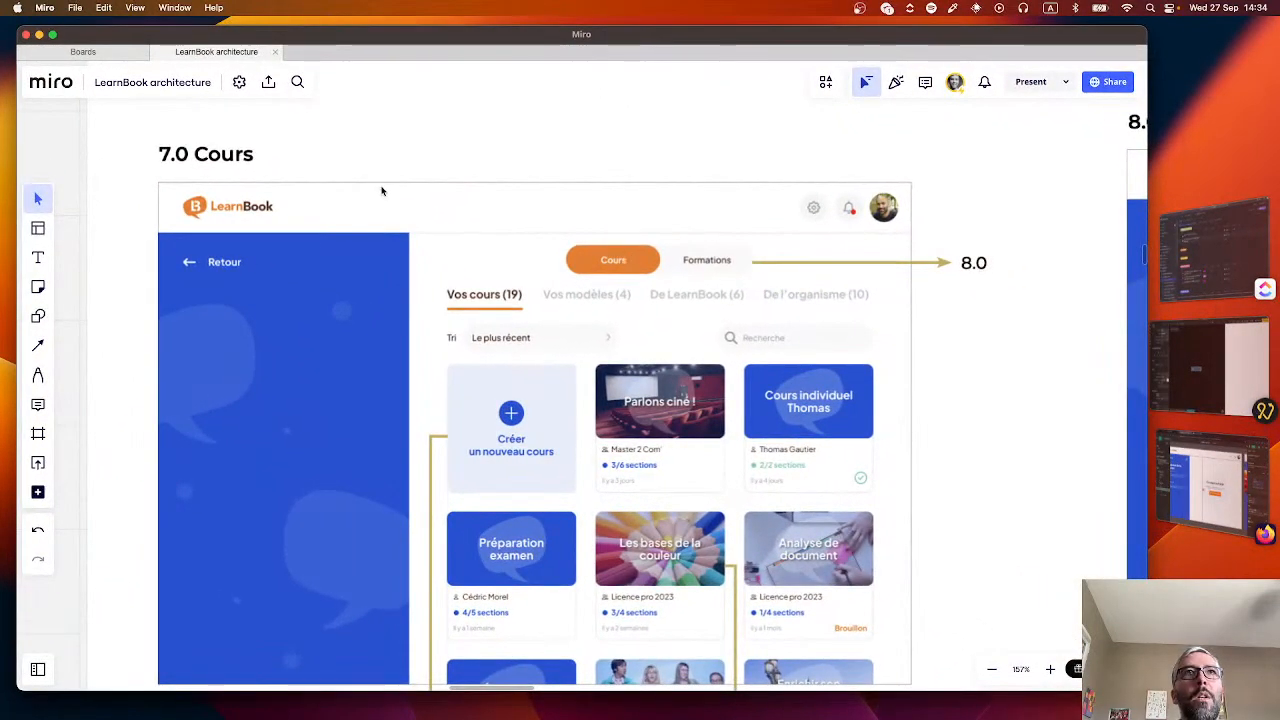
# - Switch to Noodl and enable the Group's box shadow with Offset Y 1 px, Blur Radius 0 px and Spread Radius 0 px
pyautogui.click(1200, 365)
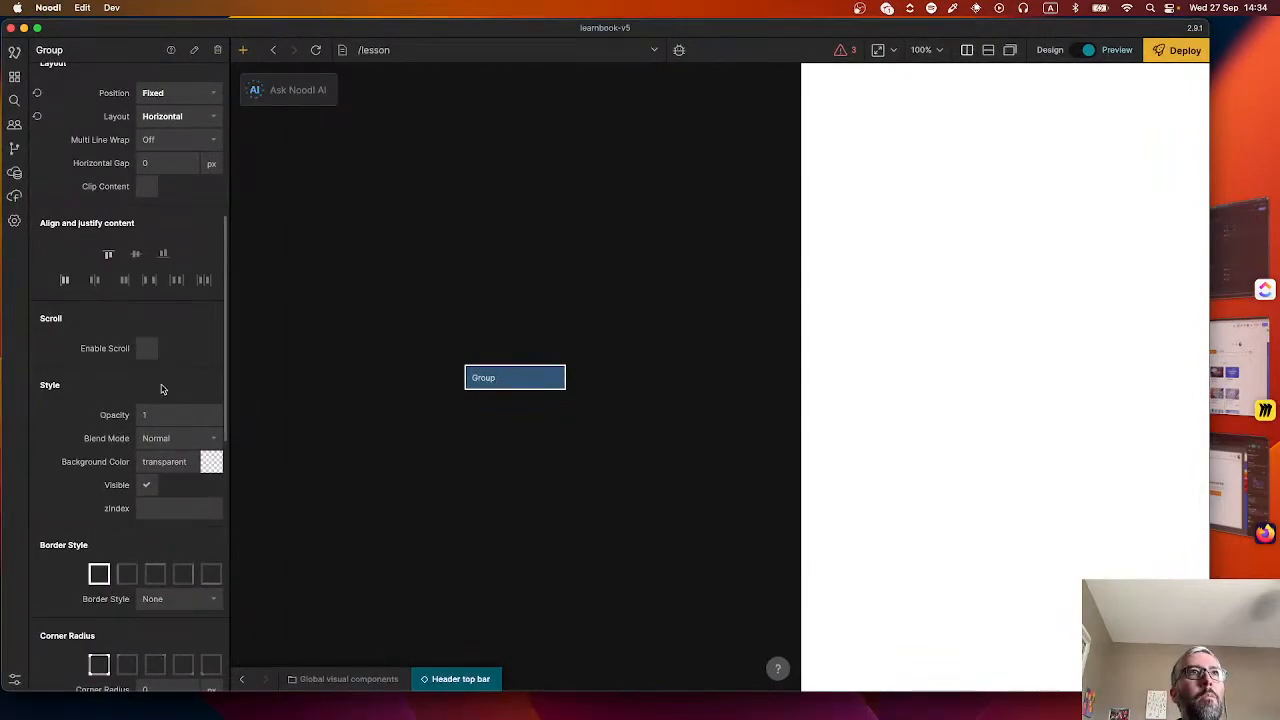
pyautogui.scroll(-5, 95, 444)
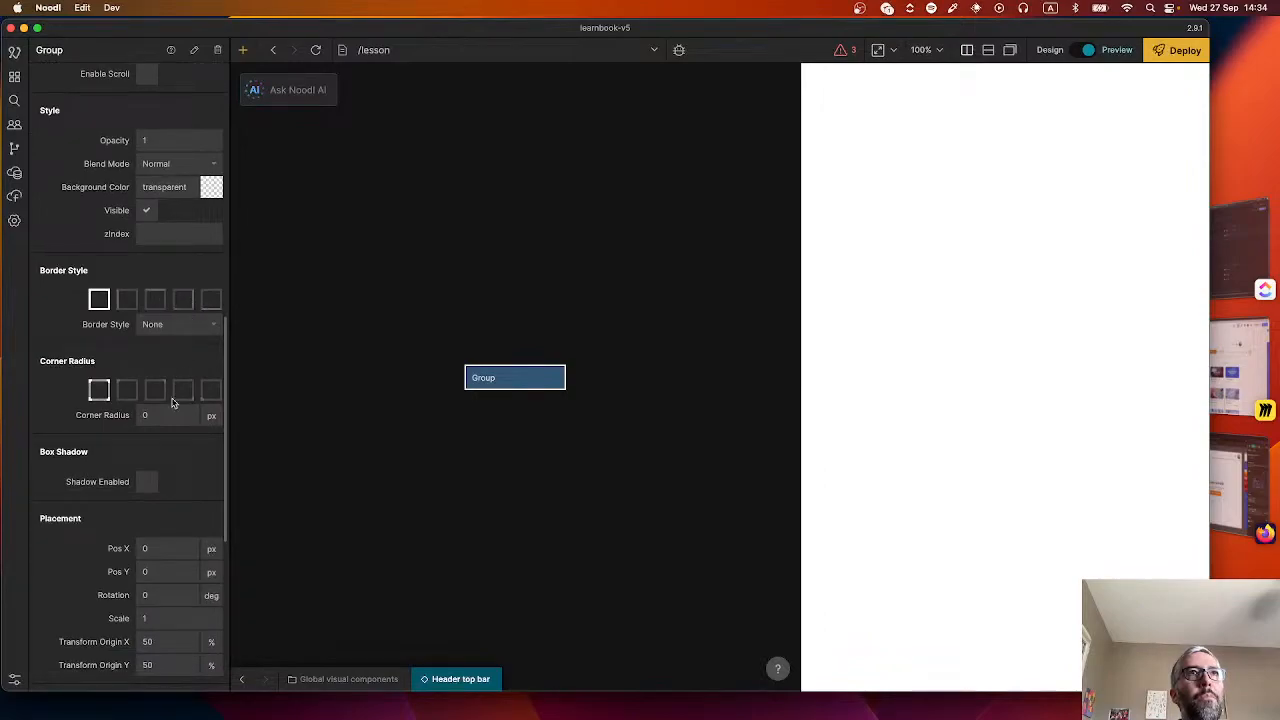
pyautogui.click(147, 482)
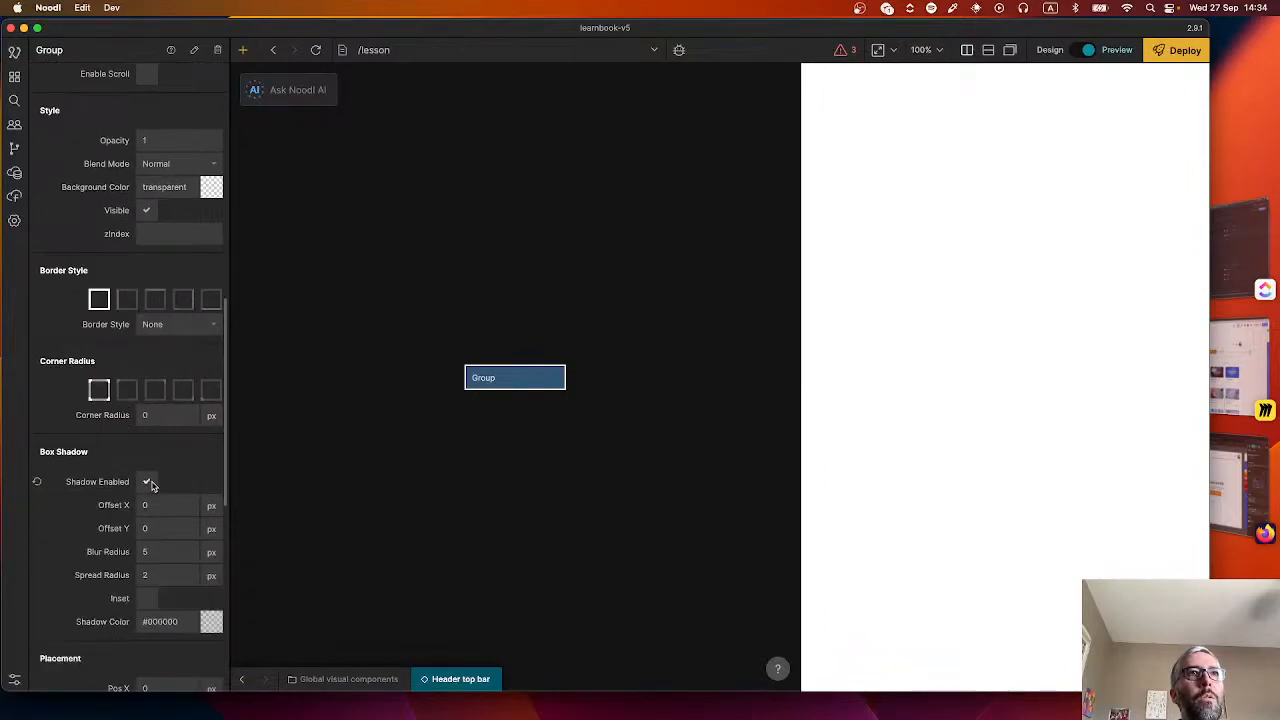
pyautogui.scroll(-1, 152, 485)
pyautogui.click(150, 468)
pyautogui.write('1')
pyautogui.click(148, 492)
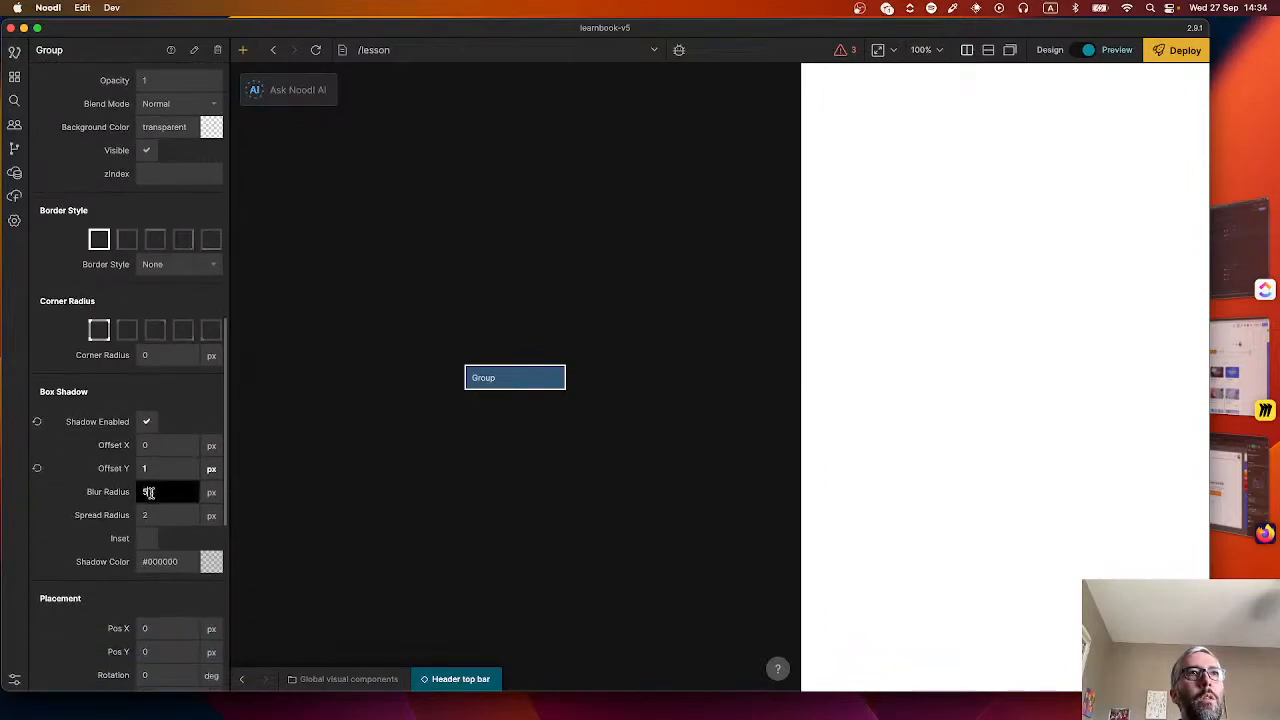
pyautogui.doubleClick(150, 492)
pyautogui.write('9')
pyautogui.press('Tab')
pyautogui.hotkey('shift', 'Tab')
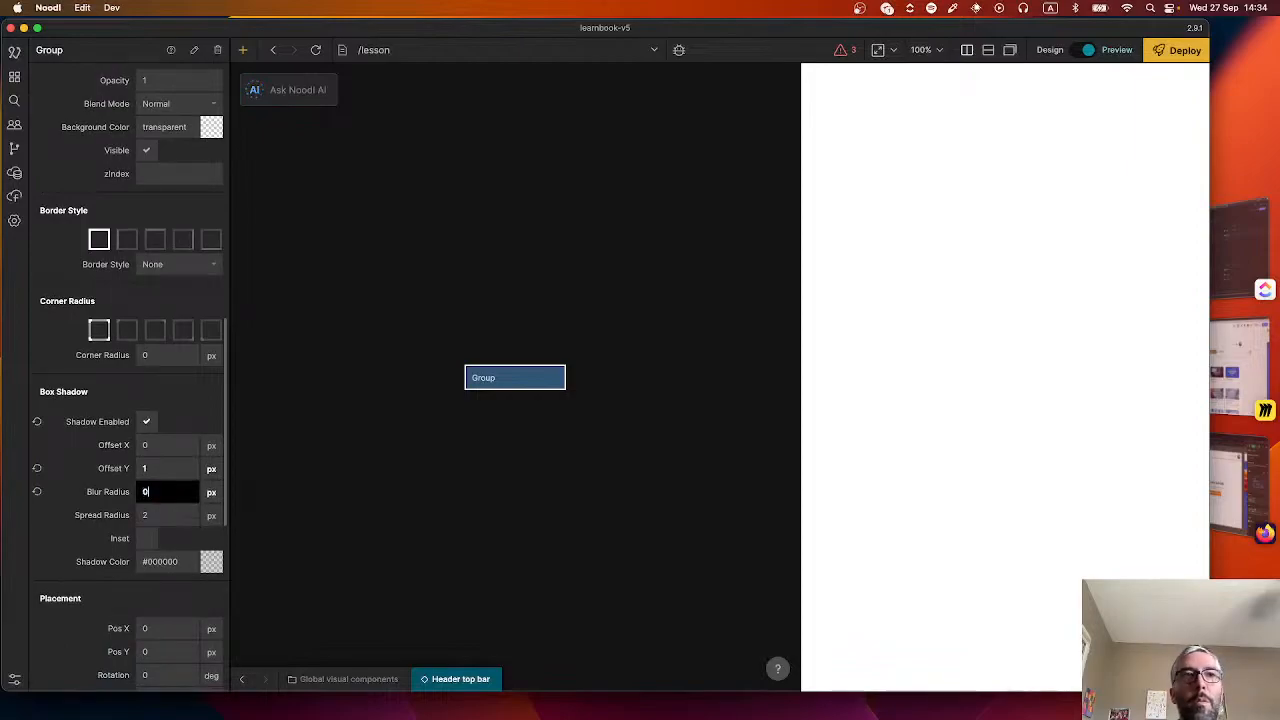
pyautogui.press('Tab')
pyautogui.write('0')
pyautogui.press('Tab')
# - Switch back to the Figma file in Firefox and read the colour part of Rectangle 14's box-shadow value
pyautogui.press('super+Tab')
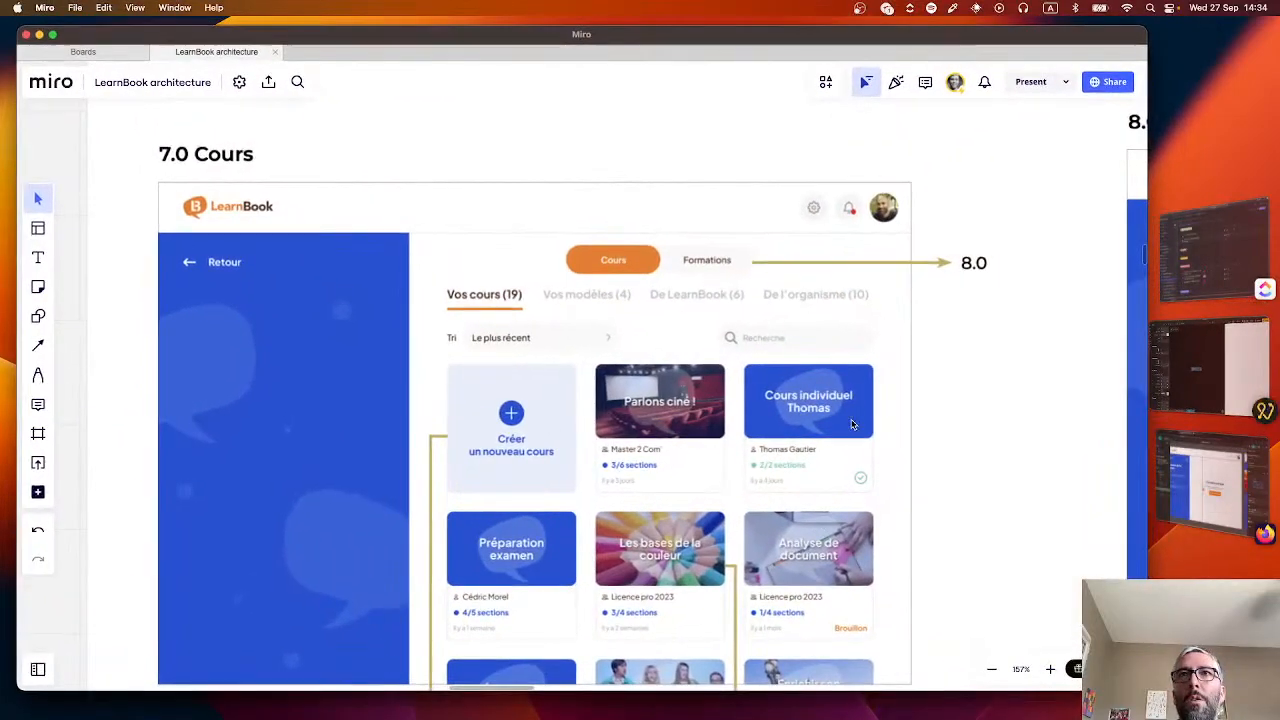
pyautogui.press('super+Tab')
pyautogui.click(1194, 502)
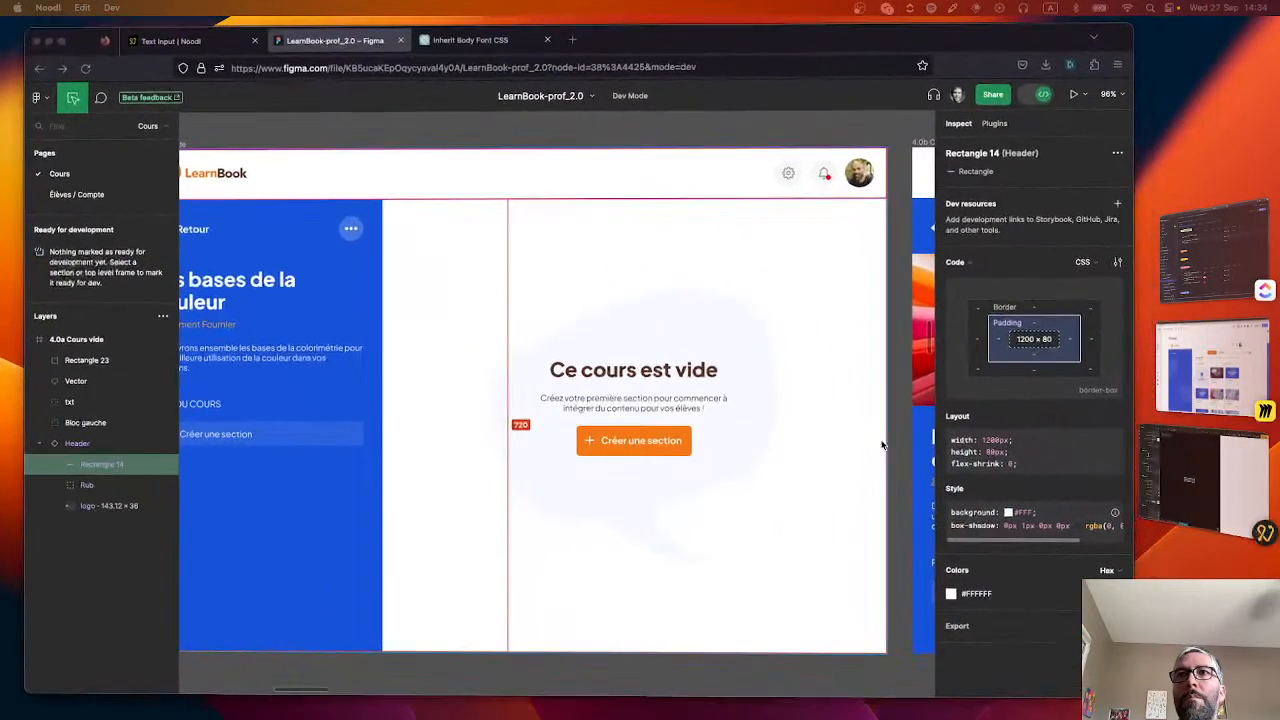
pyautogui.hscroll(3, 1059, 530)
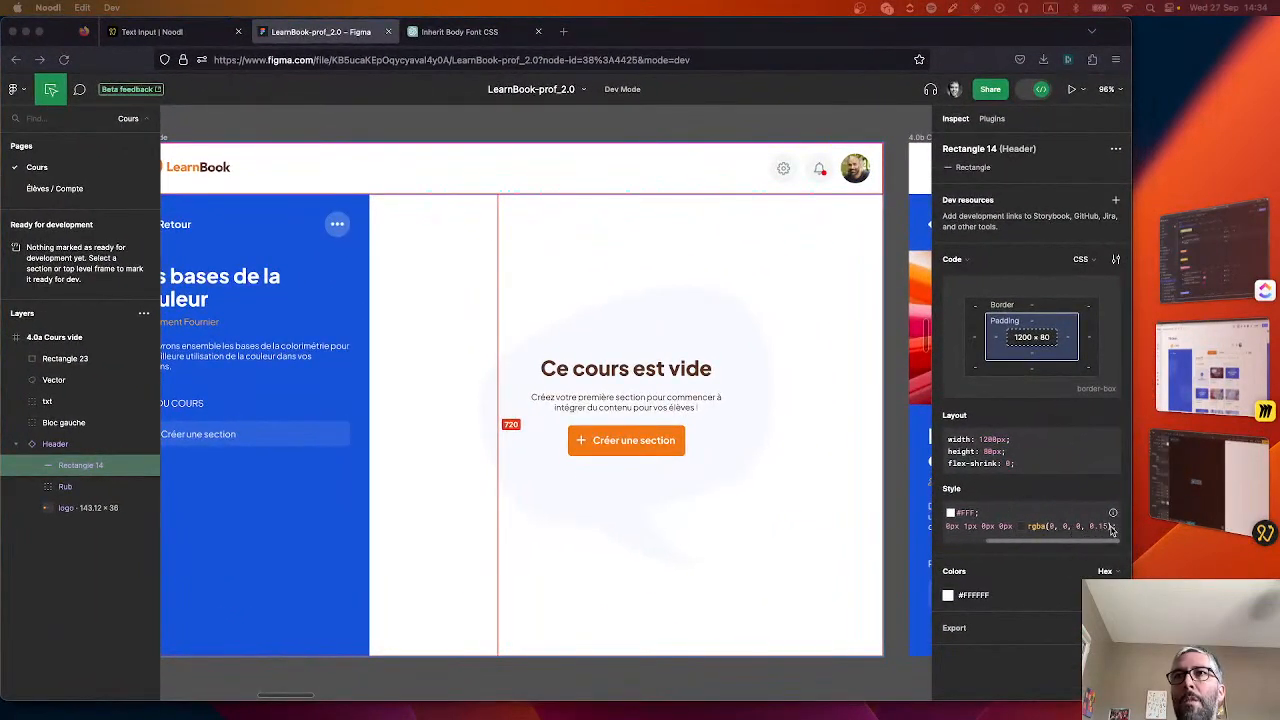
# - Return to Noodl and set the Group's shadow color to #000000 at 15% opacity
pyautogui.press('super+Tab')
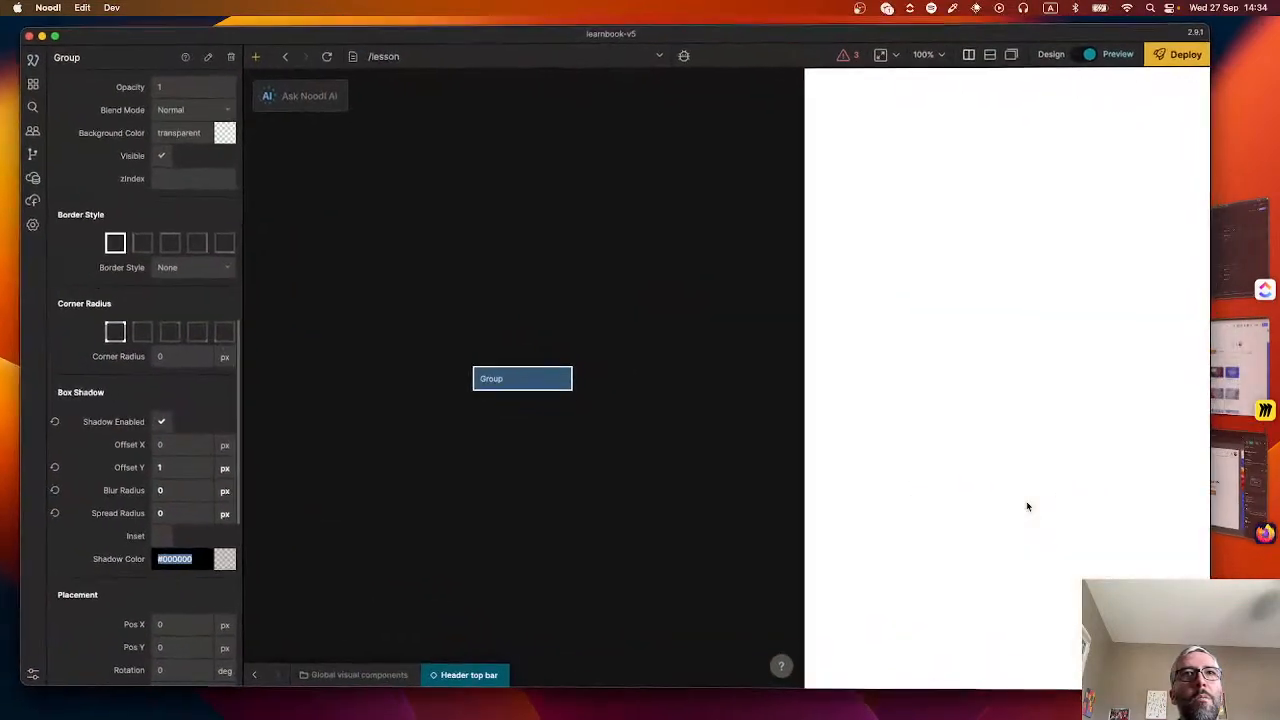
pyautogui.click(212, 557)
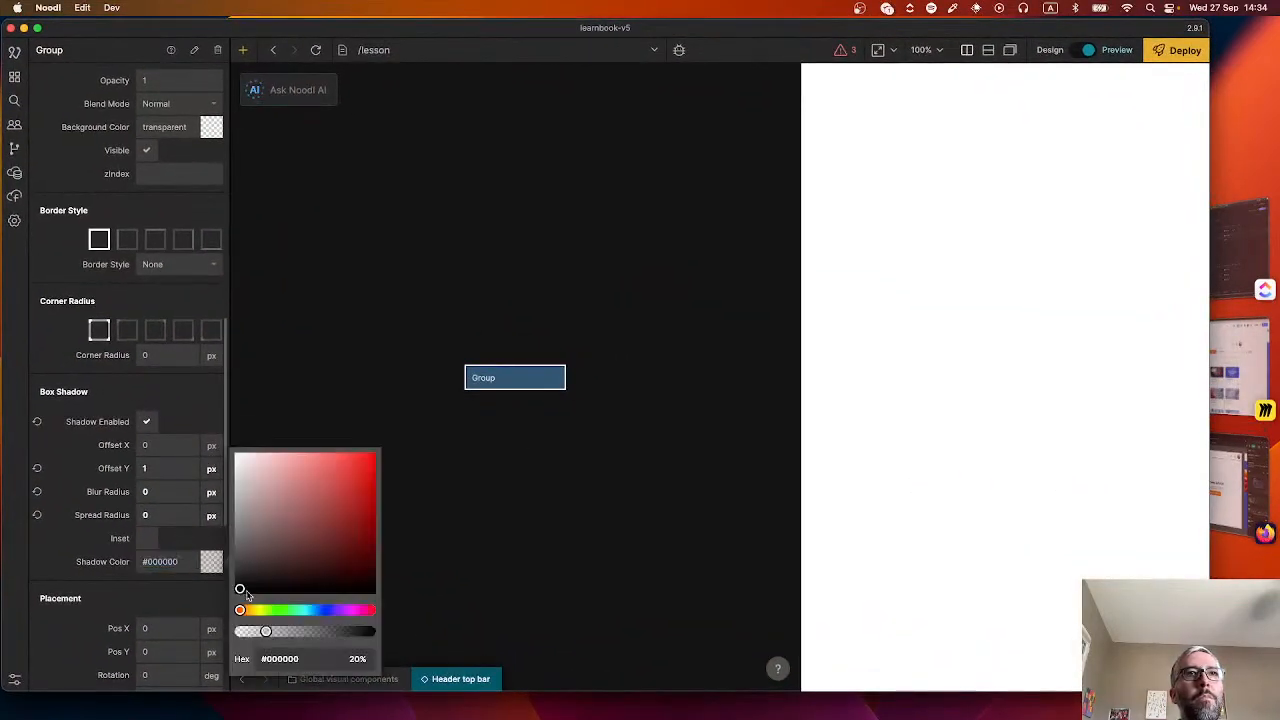
pyautogui.click(240, 592)
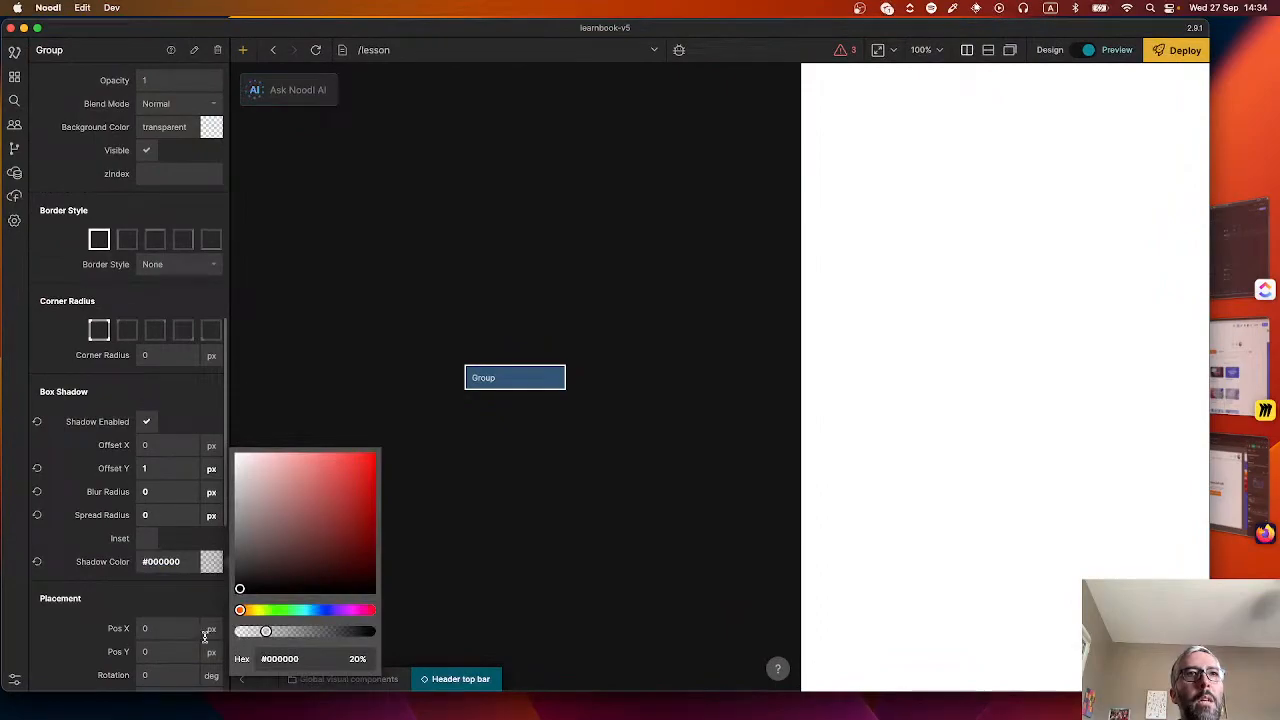
pyautogui.click(357, 660)
pyautogui.write('15')
pyautogui.press('Return')
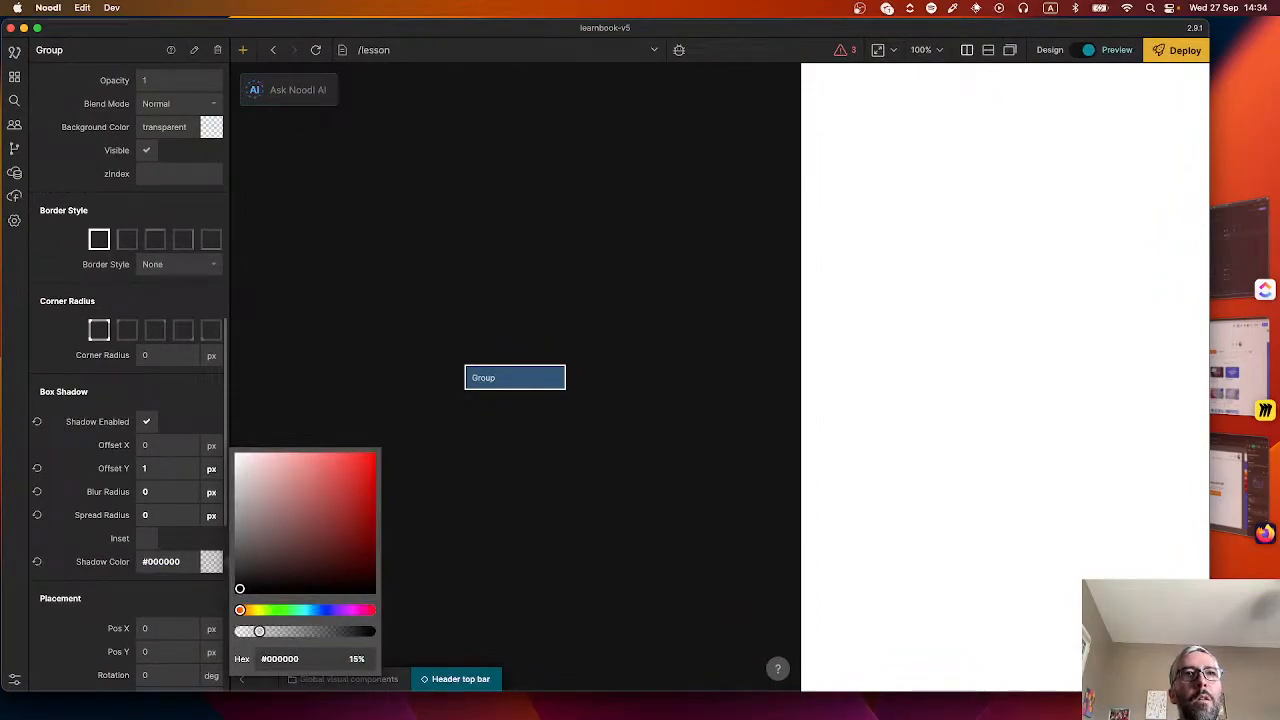
pyautogui.click(405, 385)
# - Set the Group's minimum height to 80 px, checking the header height against the Figma design
pyautogui.click(535, 380)
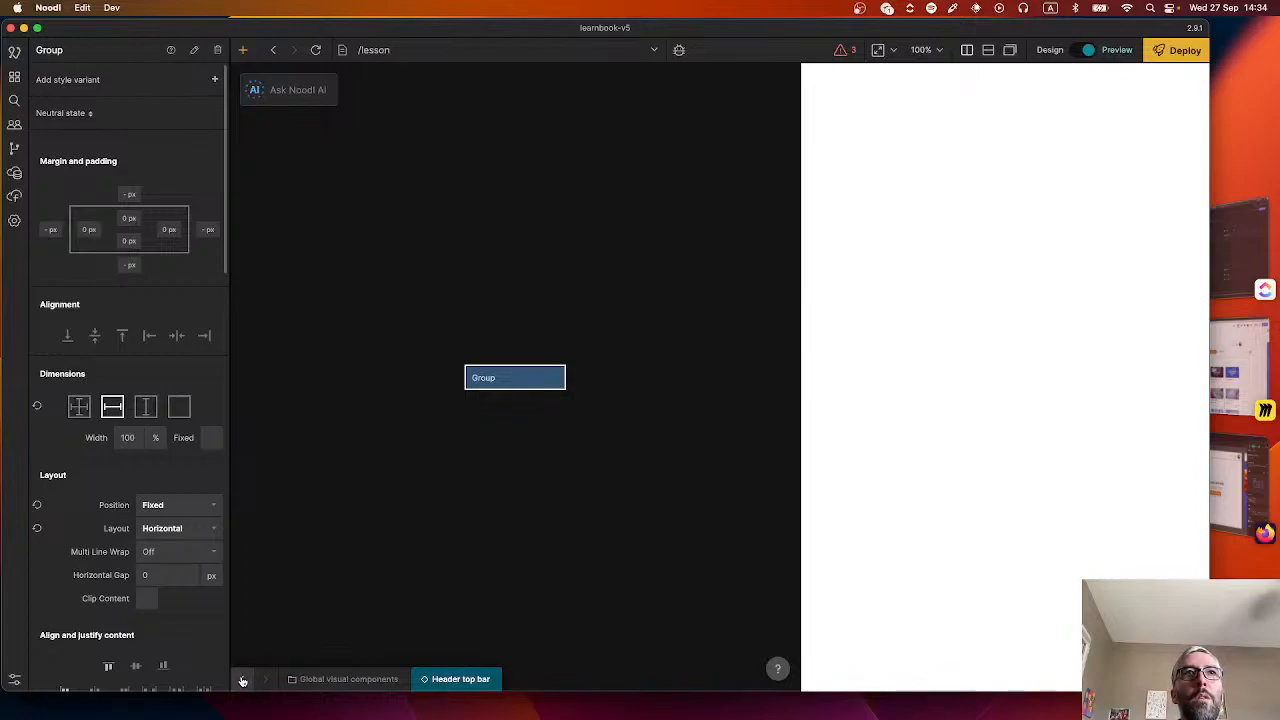
pyautogui.scroll(-15, 109, 420)
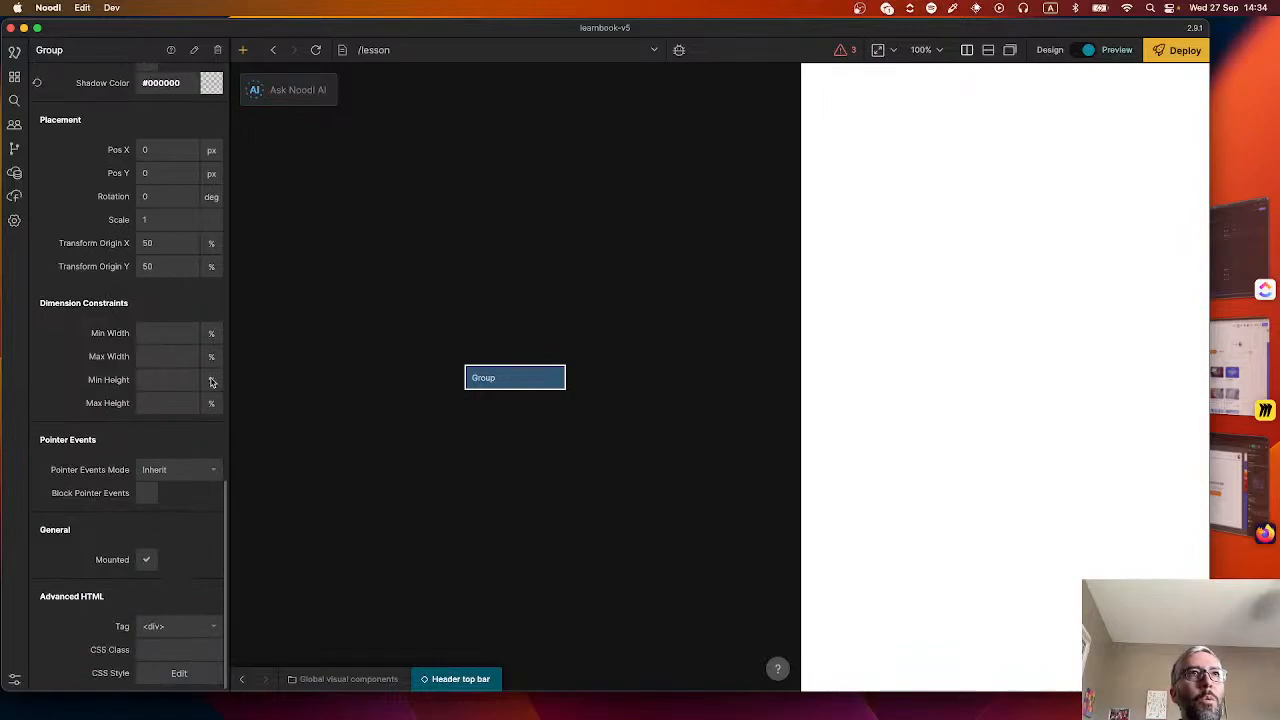
pyautogui.click(167, 379)
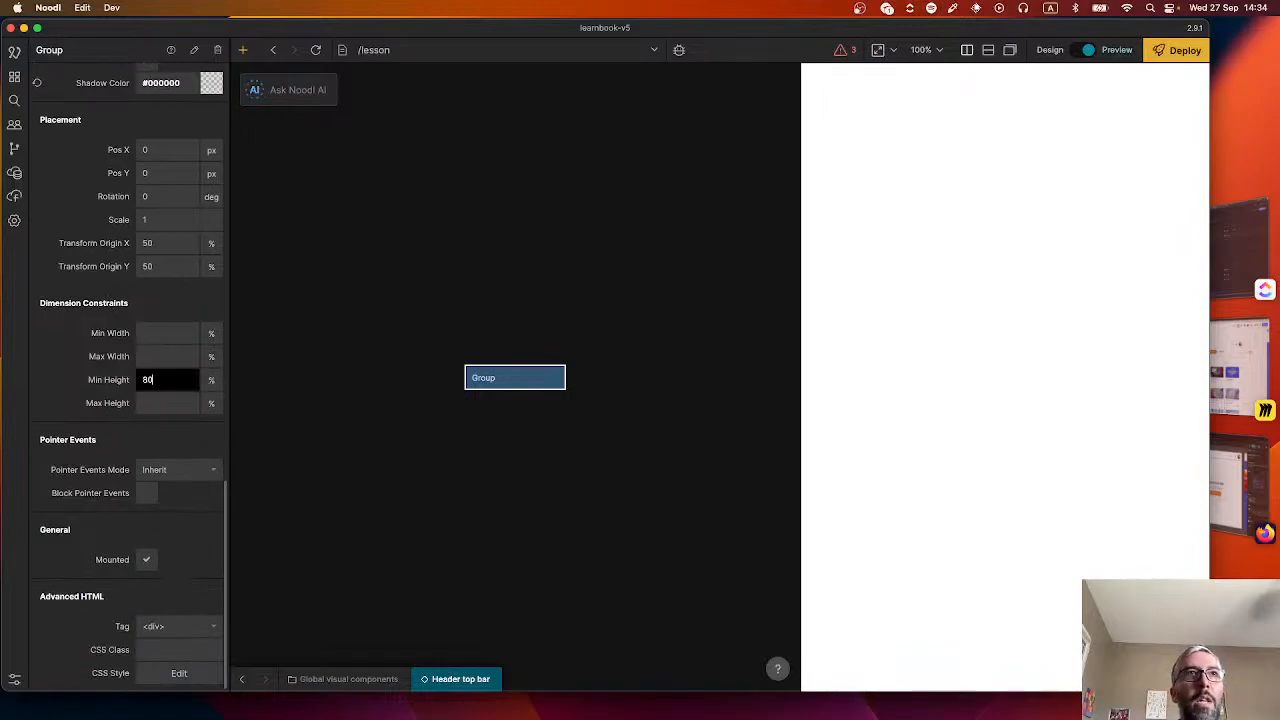
pyautogui.press('super+Tab')
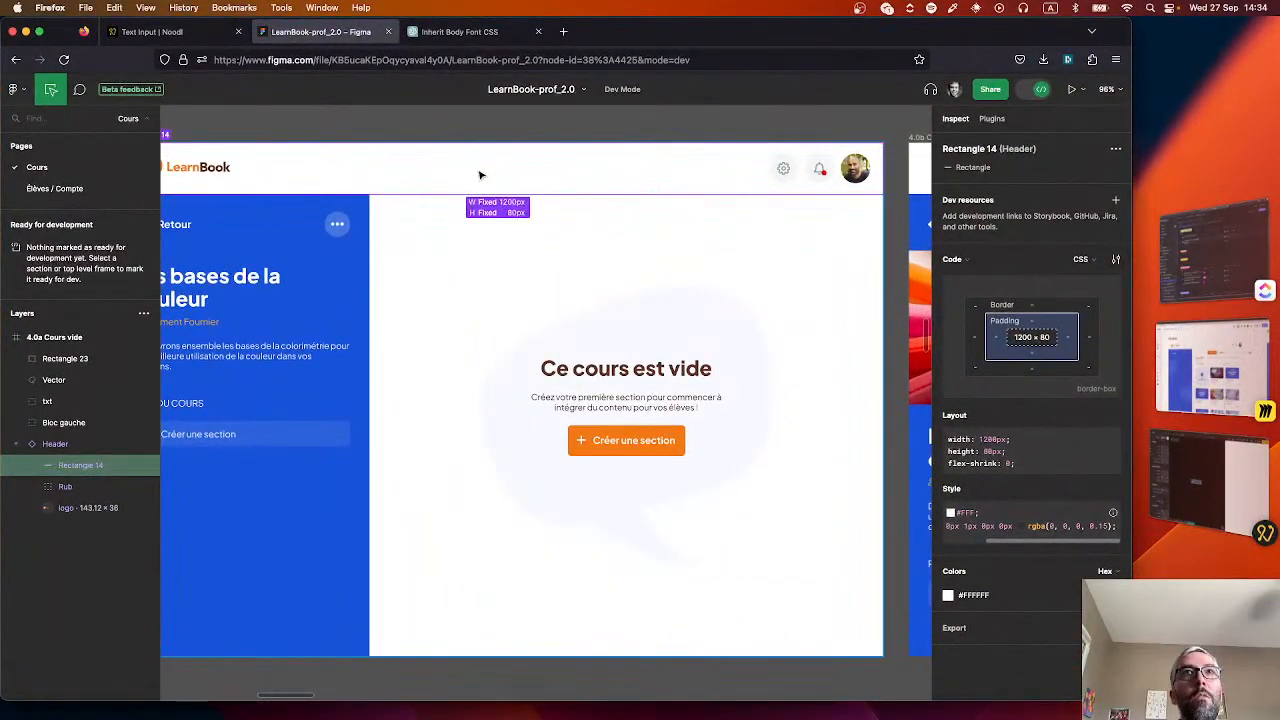
pyautogui.press('super+Tab')
pyautogui.write('80')
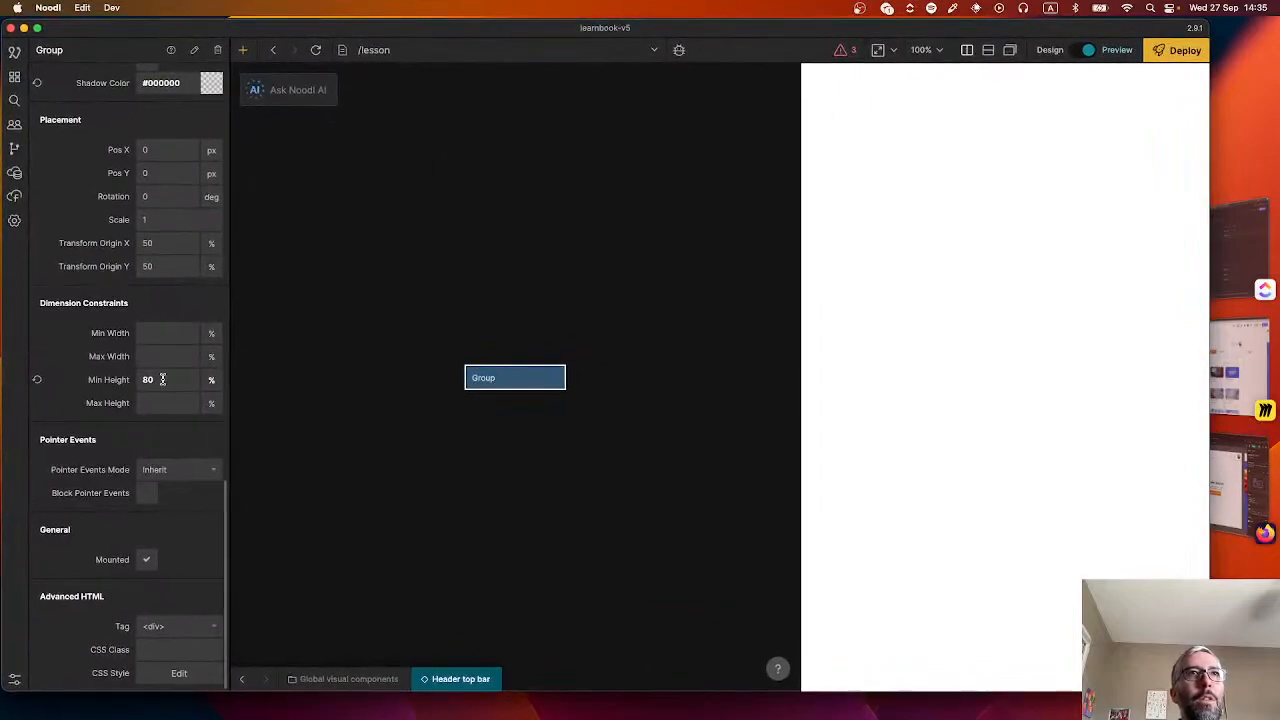
pyautogui.click(210, 381)
pyautogui.click(215, 419)
# - Go back to the App component and add the Header top bar inside its Group, above the Page Router
pyautogui.click(435, 416)
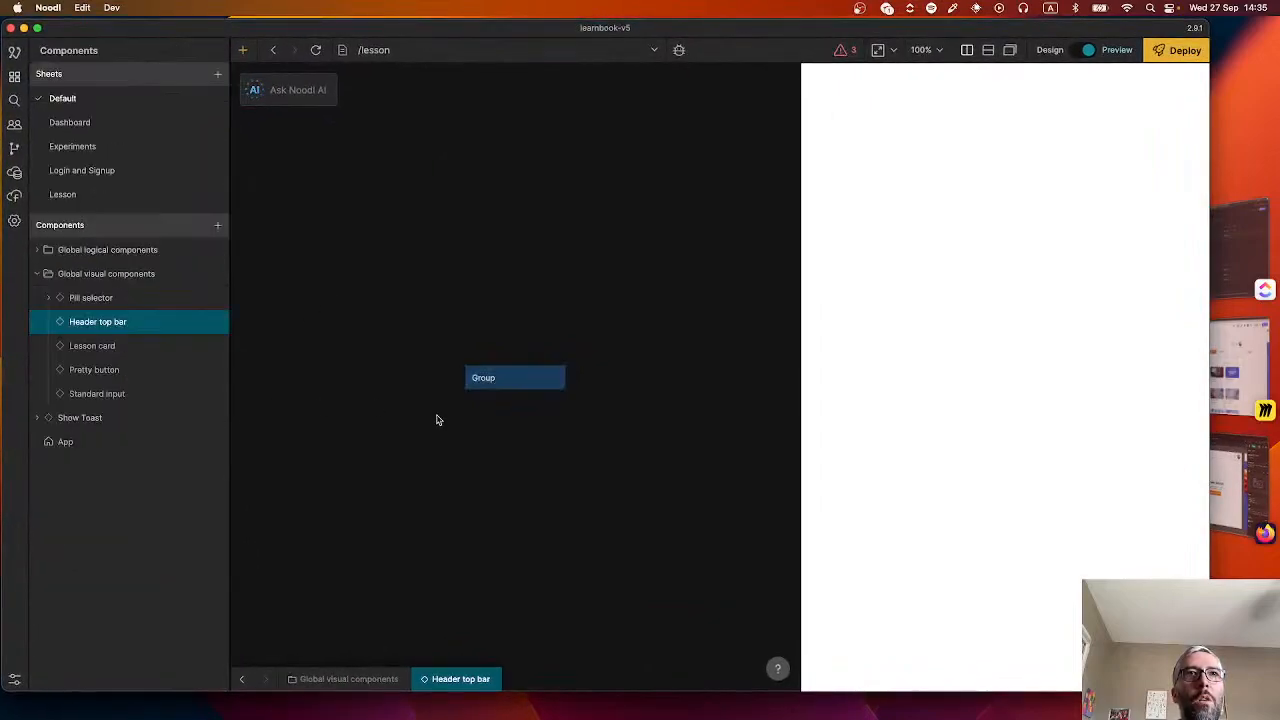
pyautogui.click(241, 678)
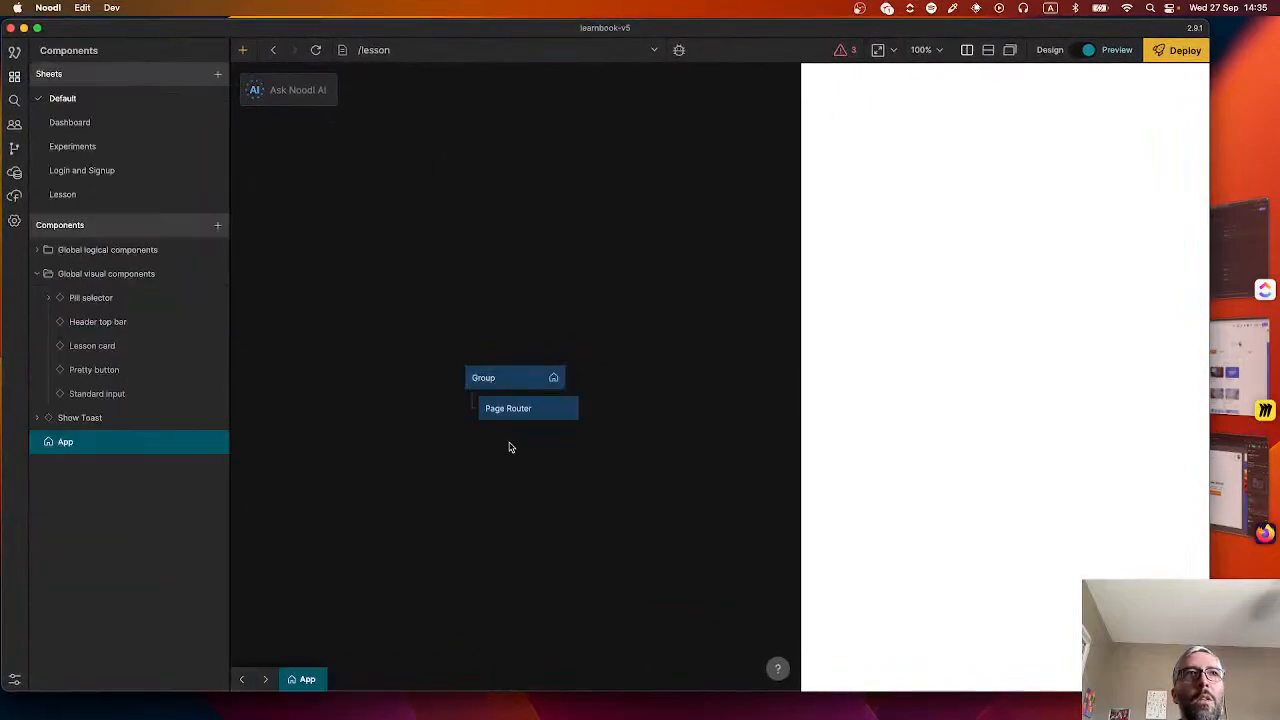
pyautogui.moveTo(114, 322); pyautogui.dragTo(533, 400)
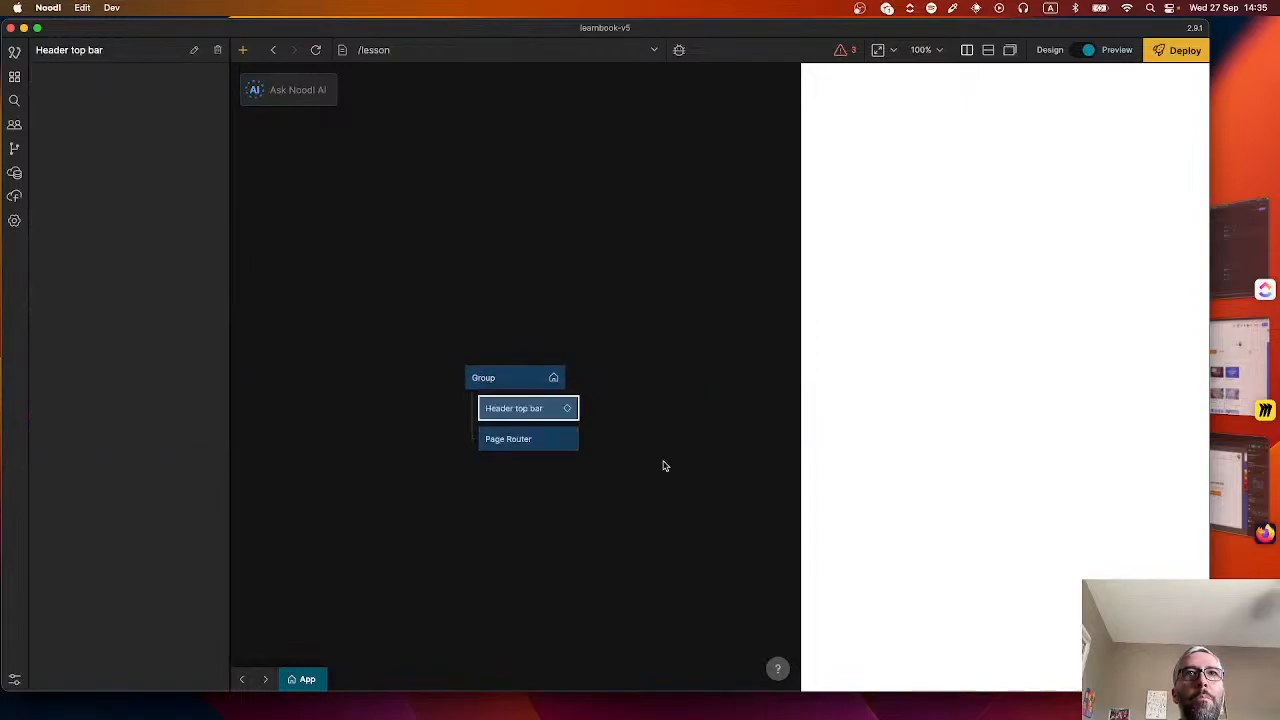
# - Review the Page Router's page list and the Header top bar node, and return to the project's component list
pyautogui.click(520, 440)
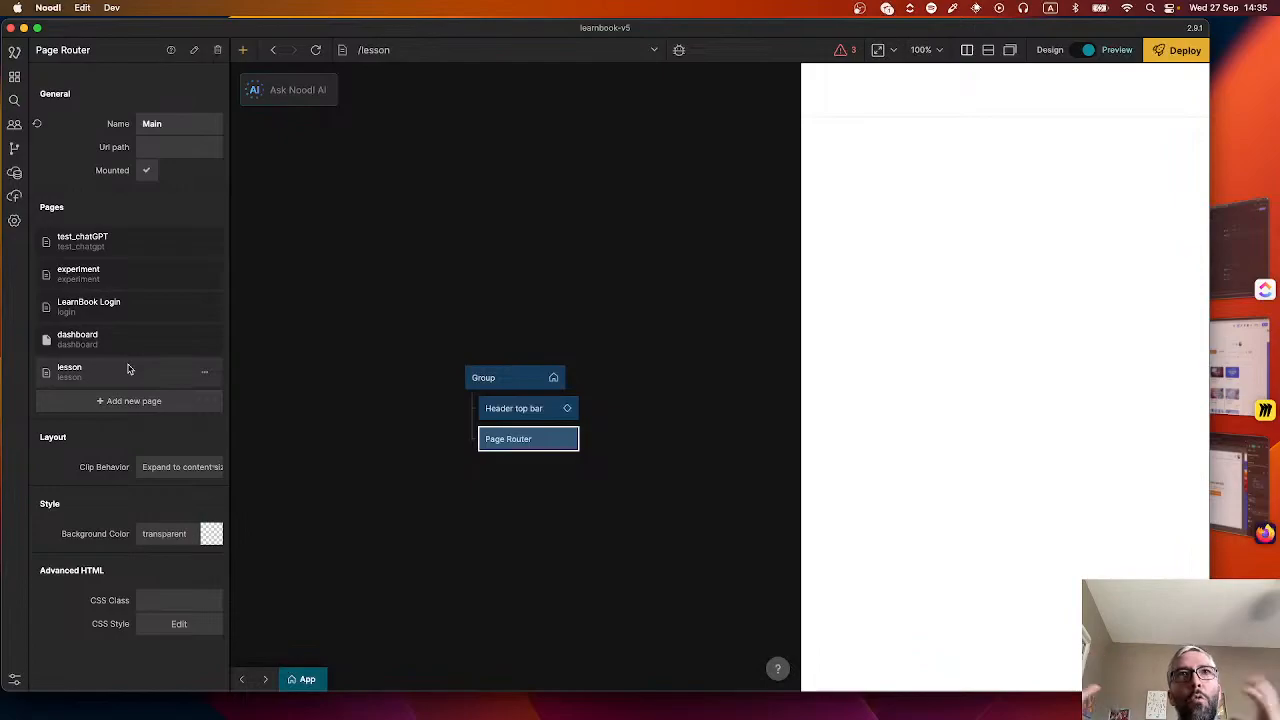
pyautogui.click(540, 412)
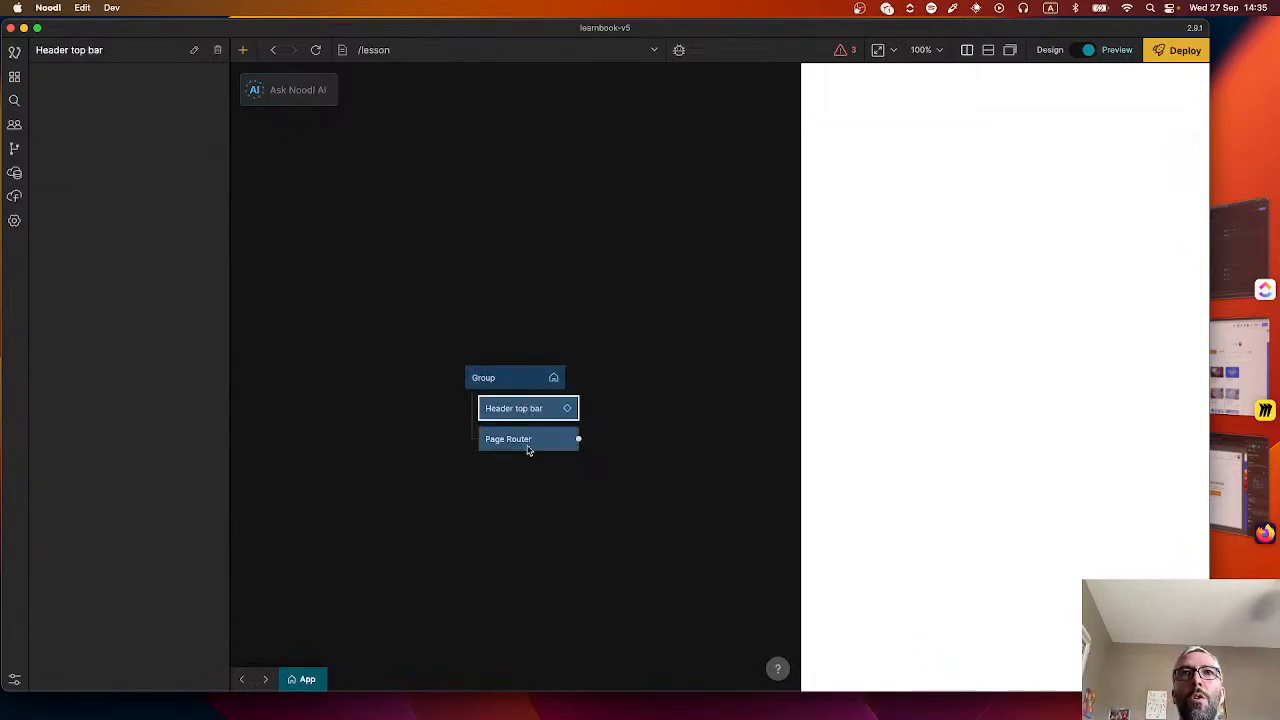
pyautogui.click(530, 442)
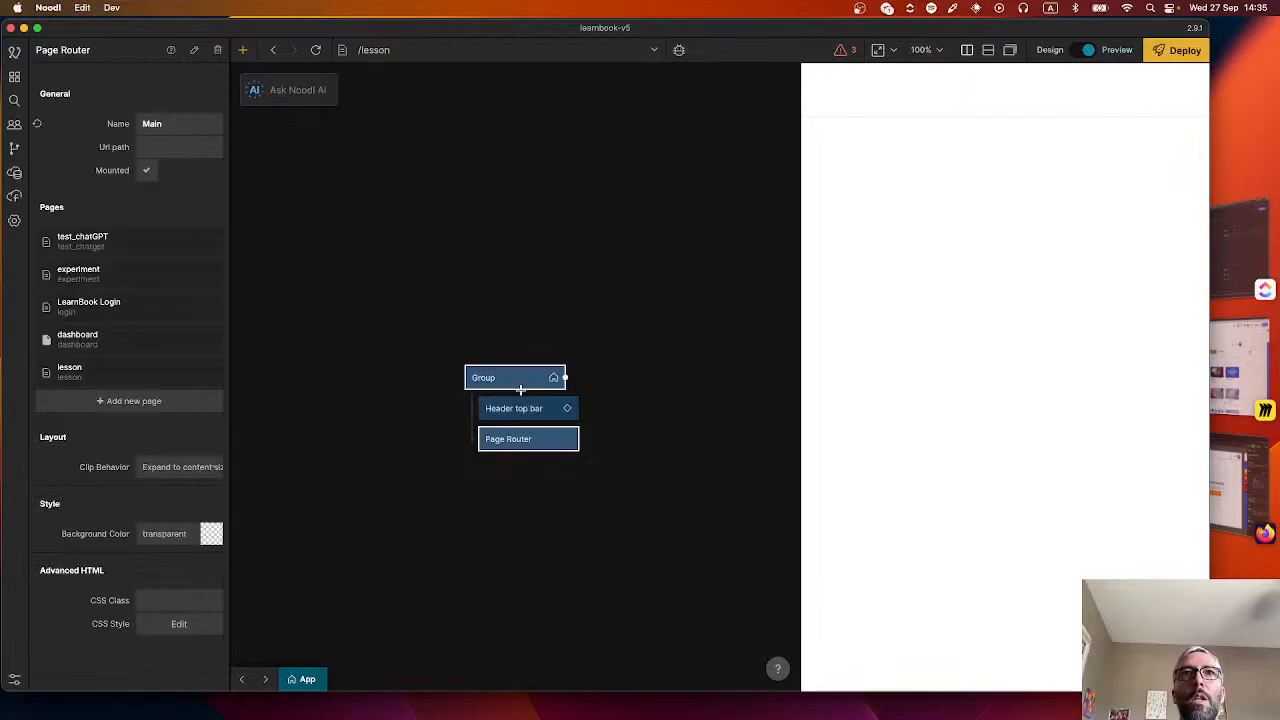
pyautogui.click(522, 412)
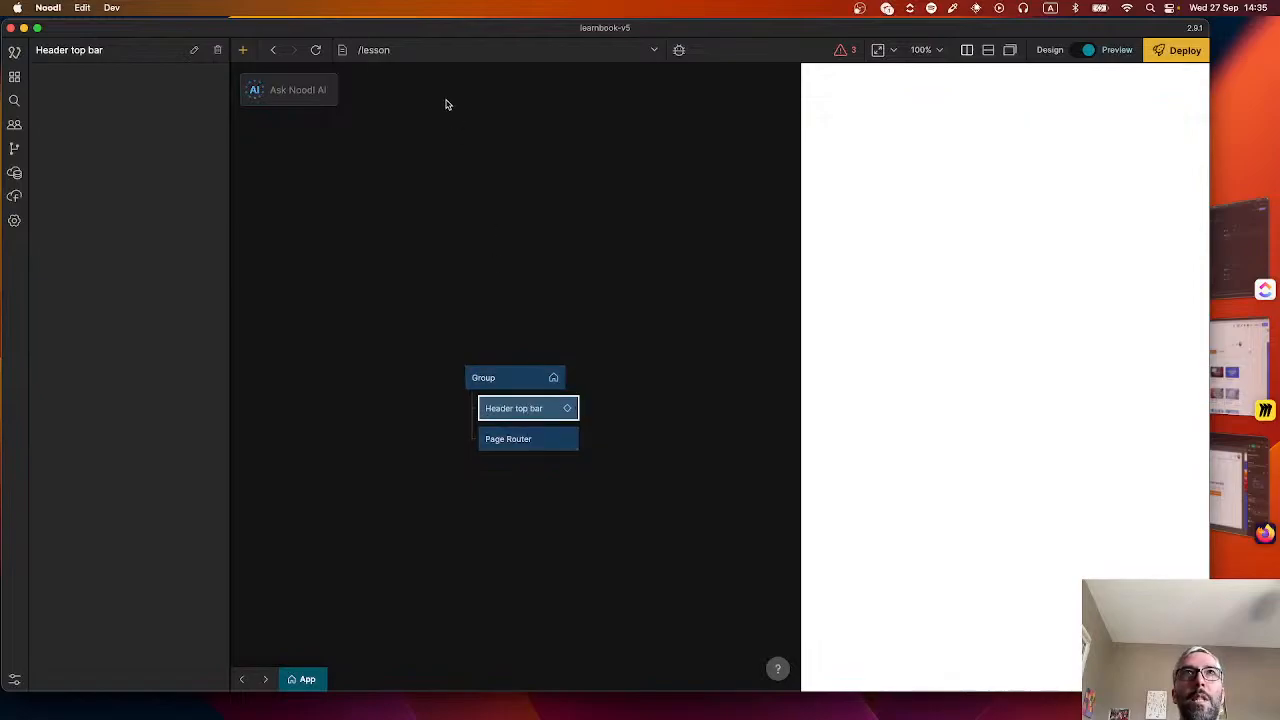
pyautogui.click(390, 50)
pyautogui.click(389, 50)
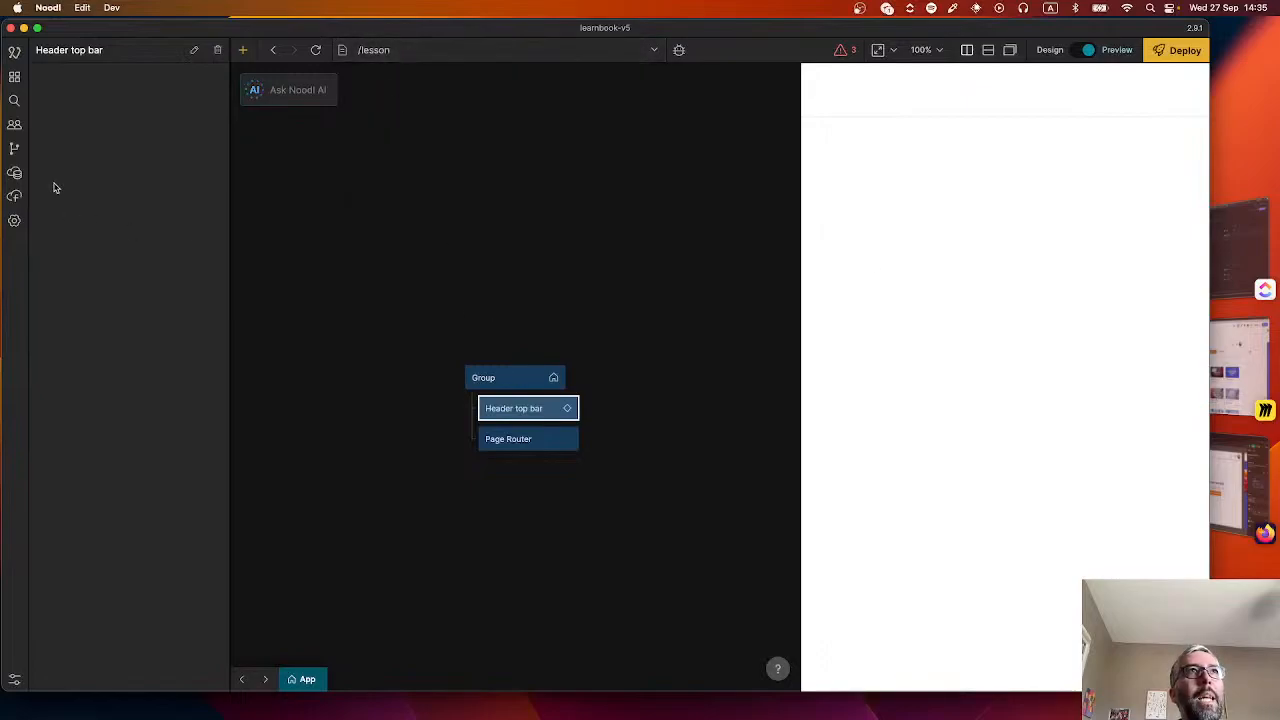
pyautogui.click(15, 79)
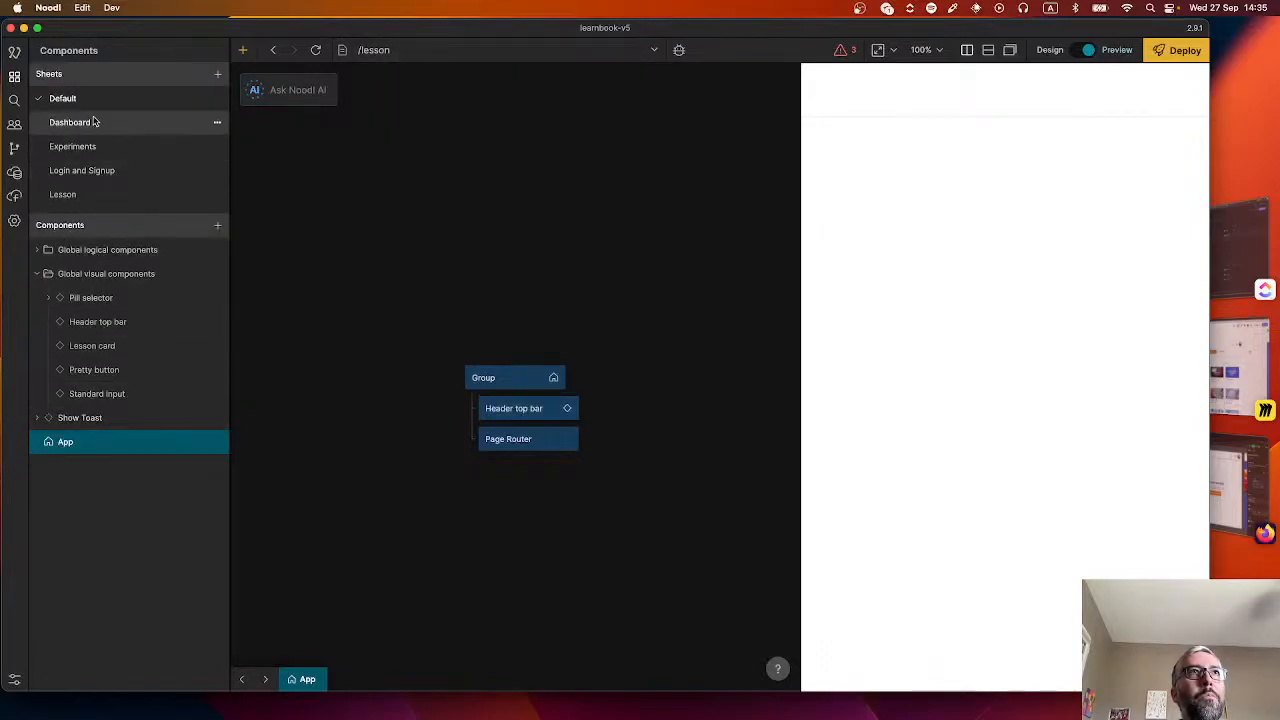
# - Open the lesson page from the Lesson sheet and add a Group inside its Page node
pyautogui.click(80, 200)
pyautogui.click(86, 251)
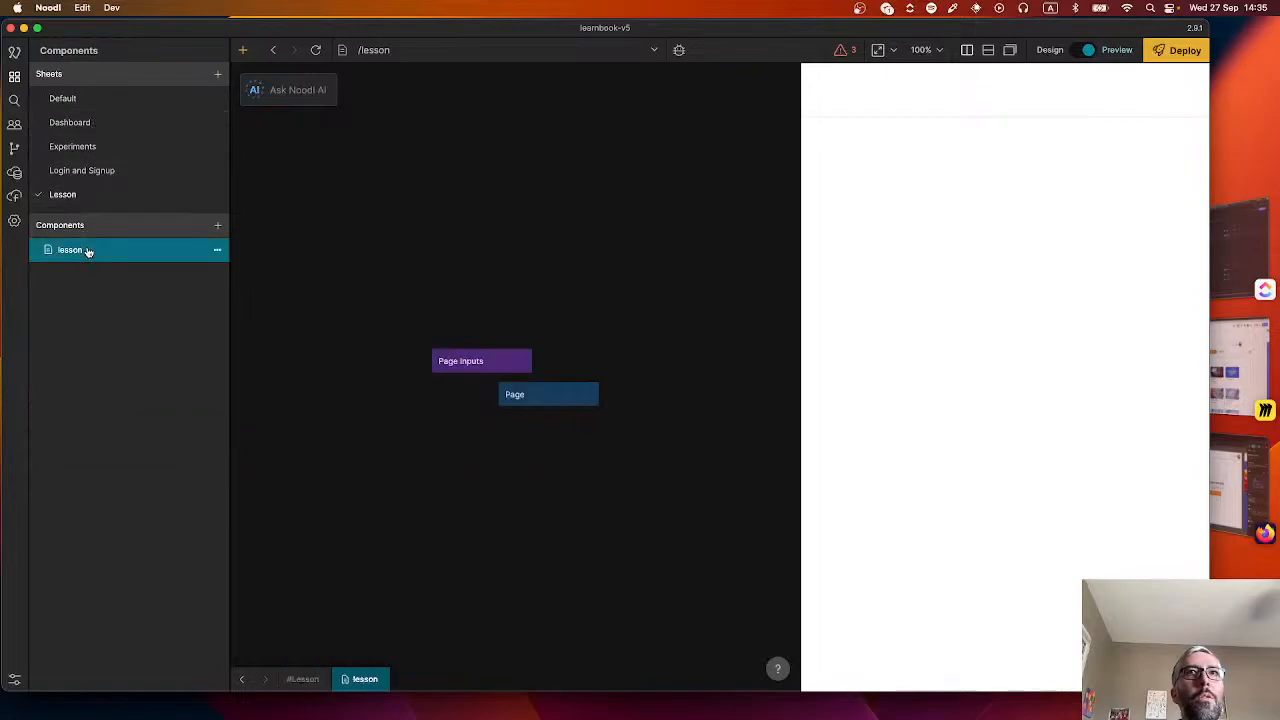
pyautogui.click(535, 387)
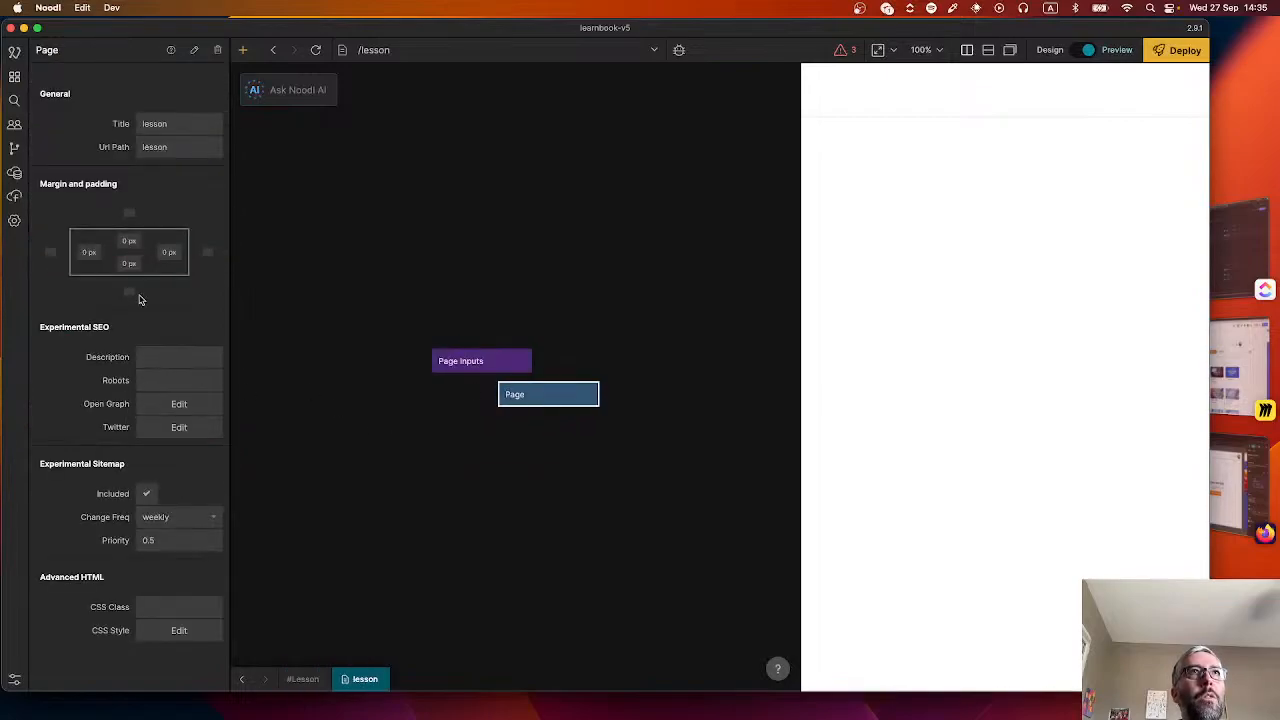
pyautogui.rightClick(494, 462)
pyautogui.write('gr')
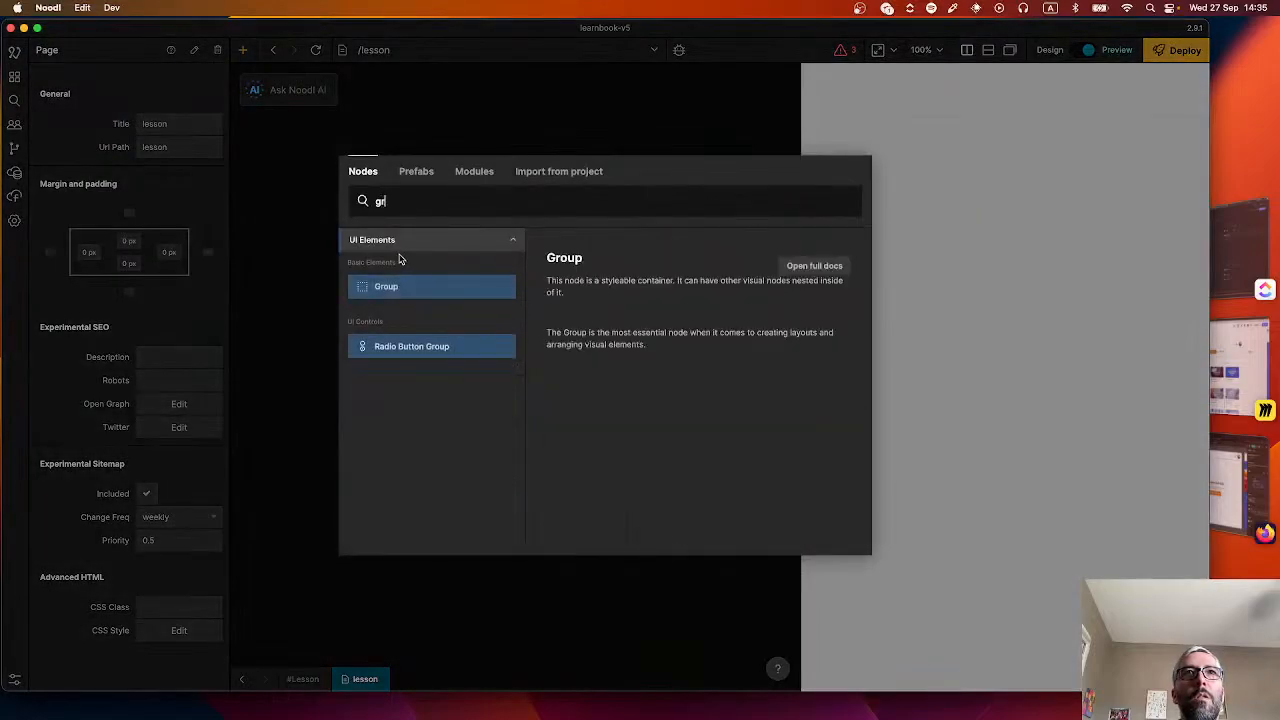
pyautogui.click(429, 289)
pyautogui.moveTo(562, 474); pyautogui.dragTo(570, 403)
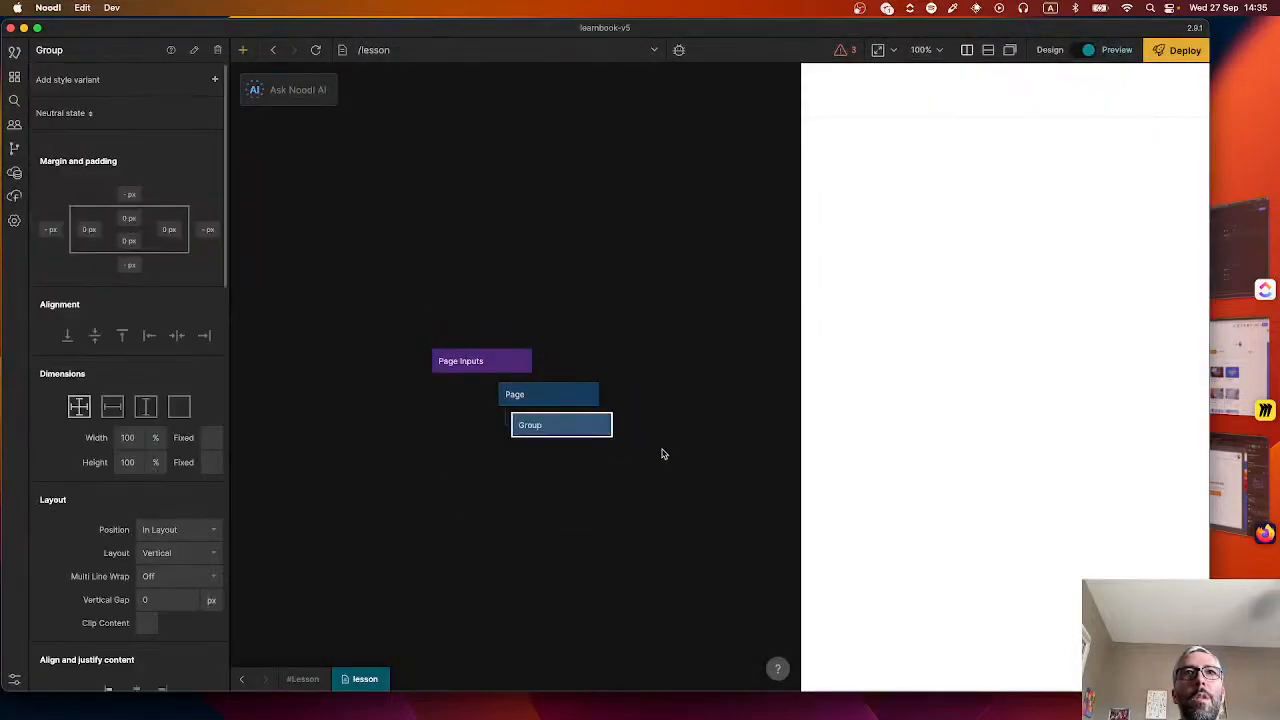
# - Set the lesson page Group's background color to the Grey - 700 style
pyautogui.scroll(-5, 124, 397)
pyautogui.scroll(-2, 124, 397)
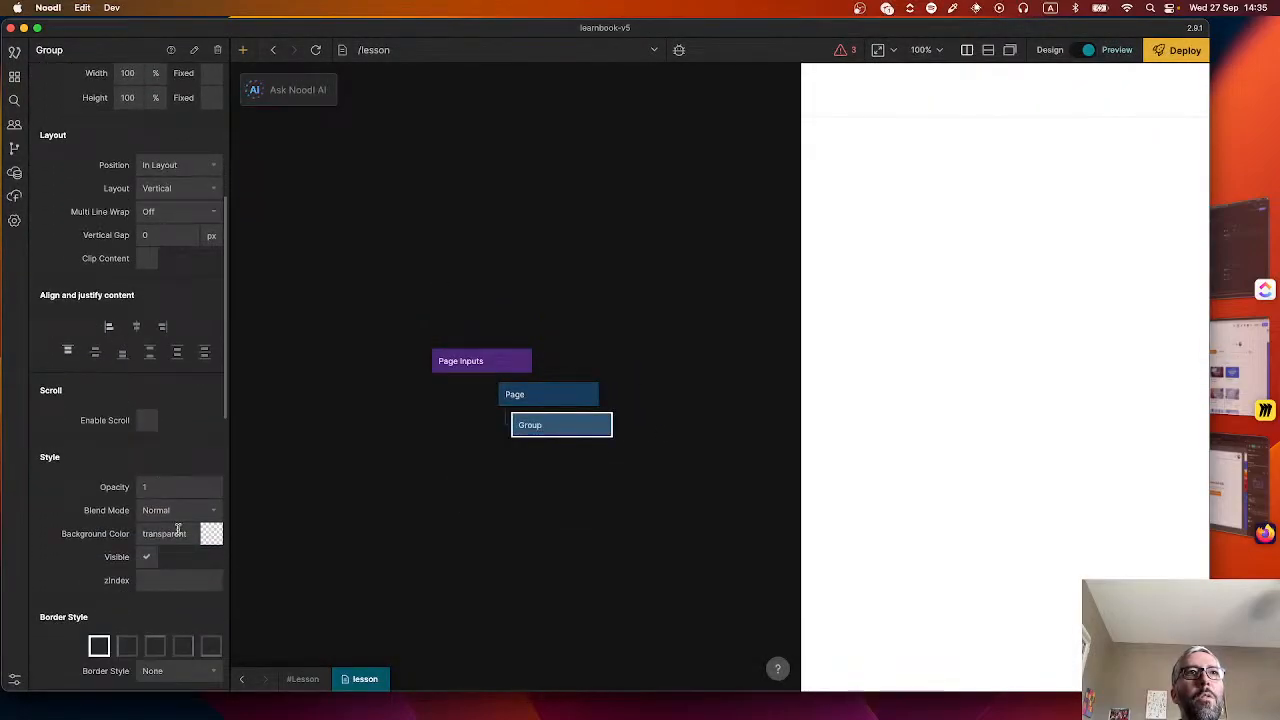
pyautogui.click(170, 533)
pyautogui.click(290, 545)
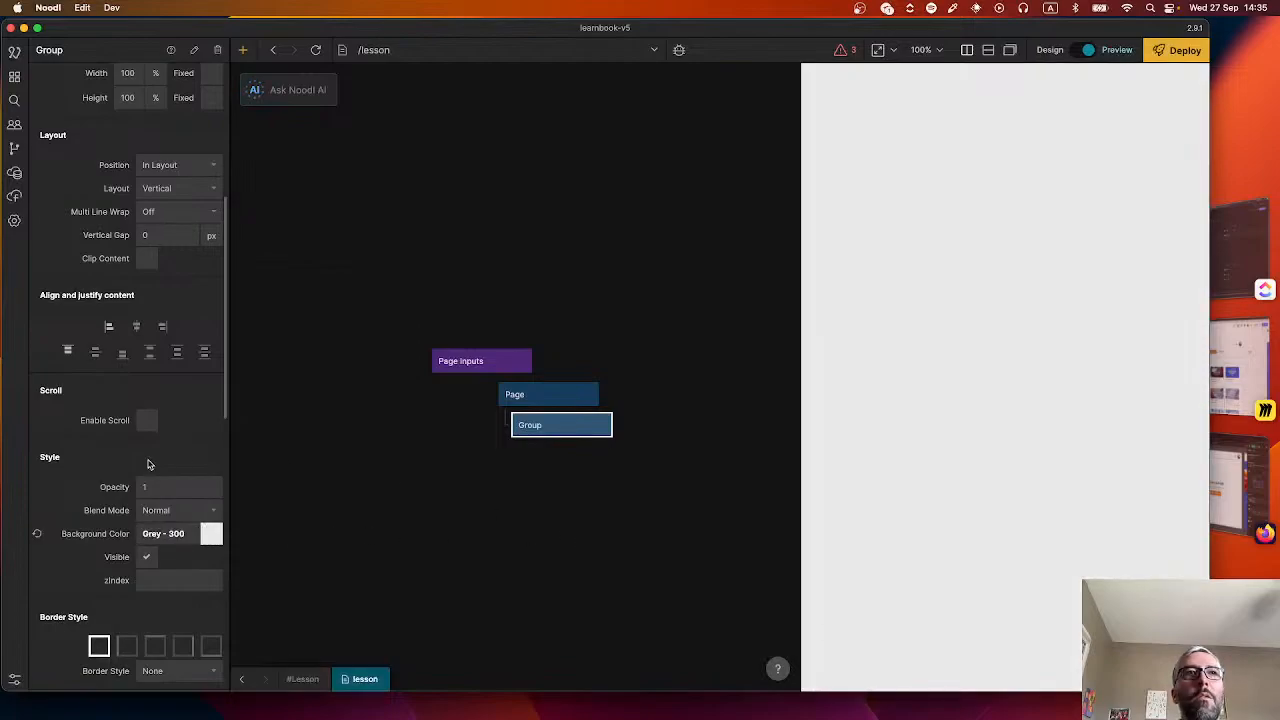
pyautogui.click(162, 535)
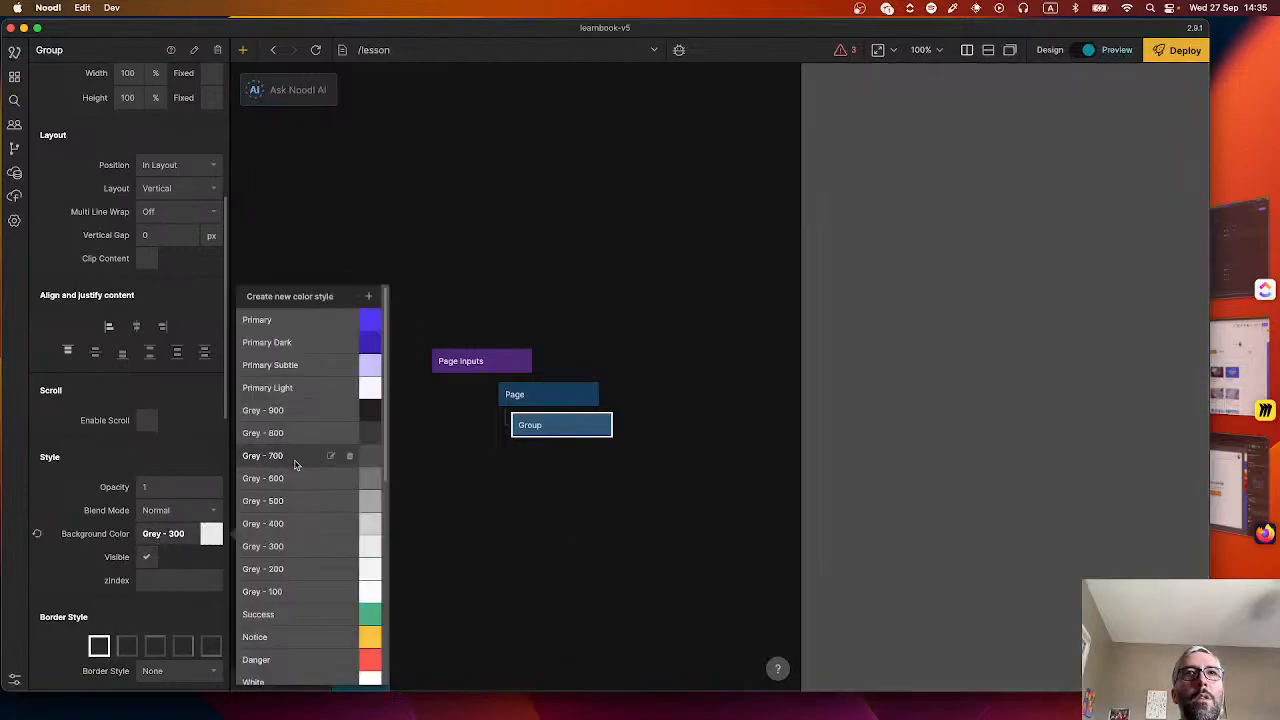
pyautogui.click(295, 461)
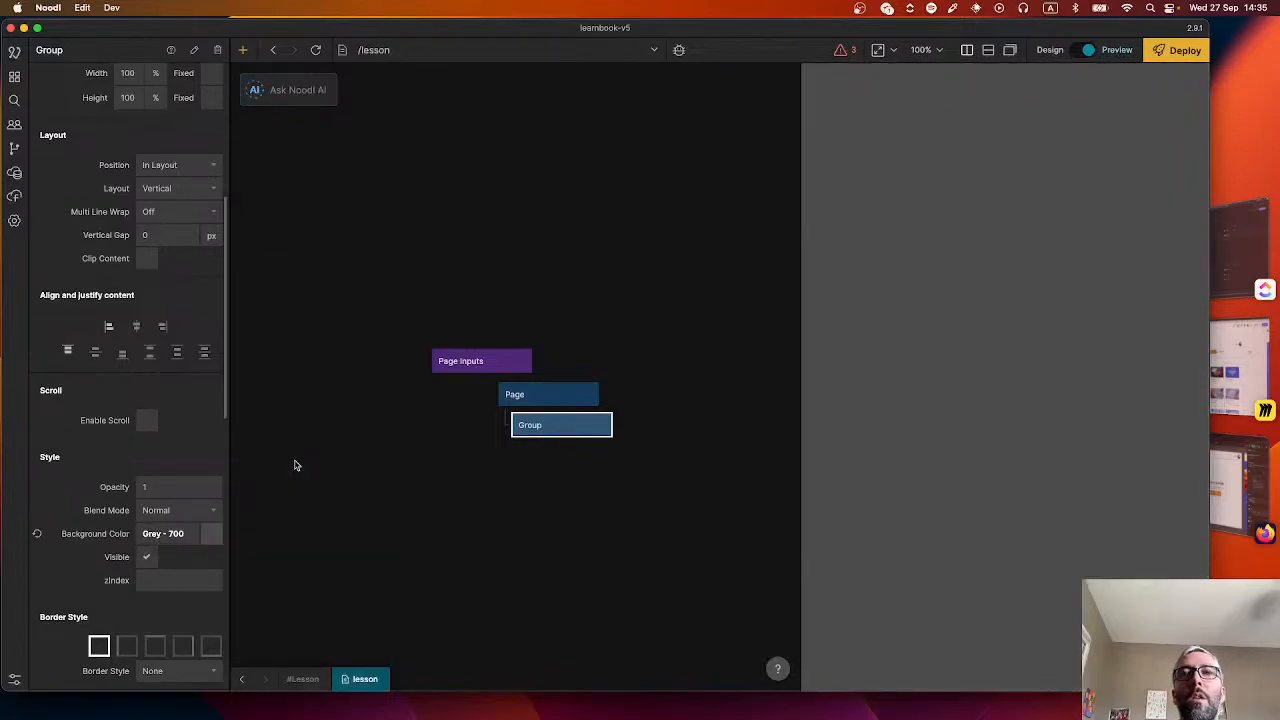
# - Check the Header top bar in App, then give the lesson page's Group an 80 px top margin
pyautogui.click(241, 679)
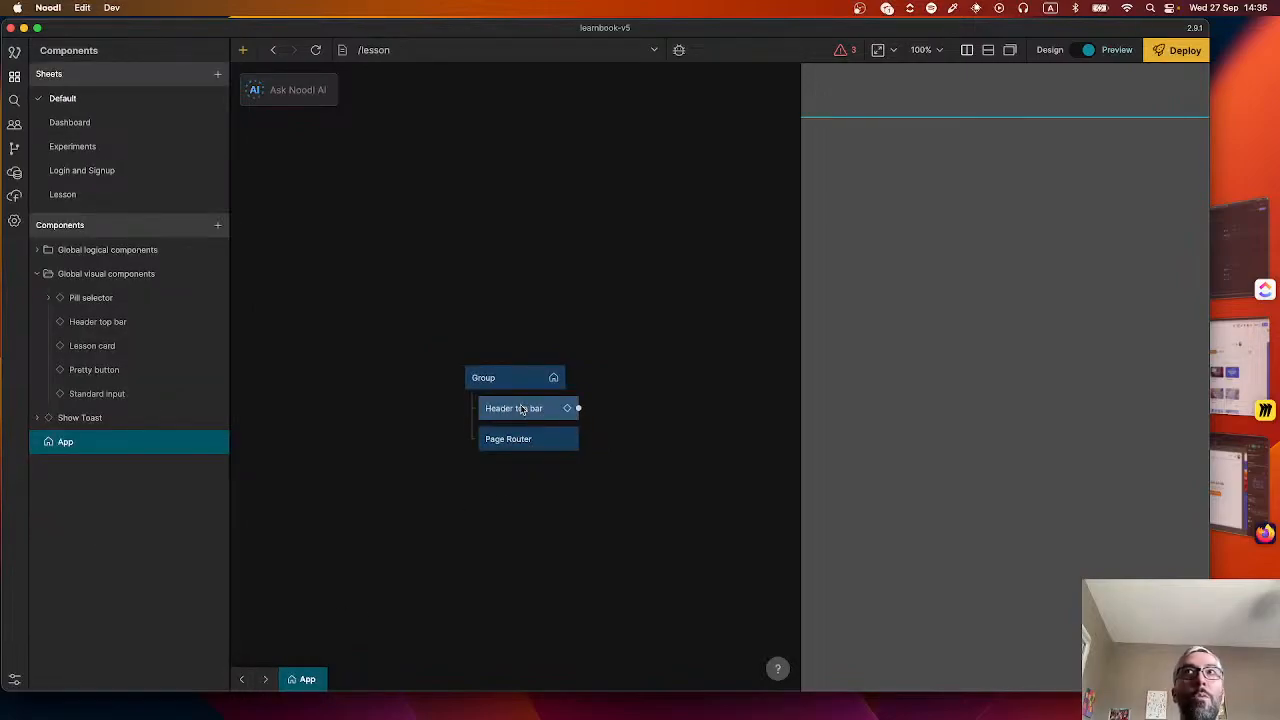
pyautogui.click(242, 679)
pyautogui.click(549, 426)
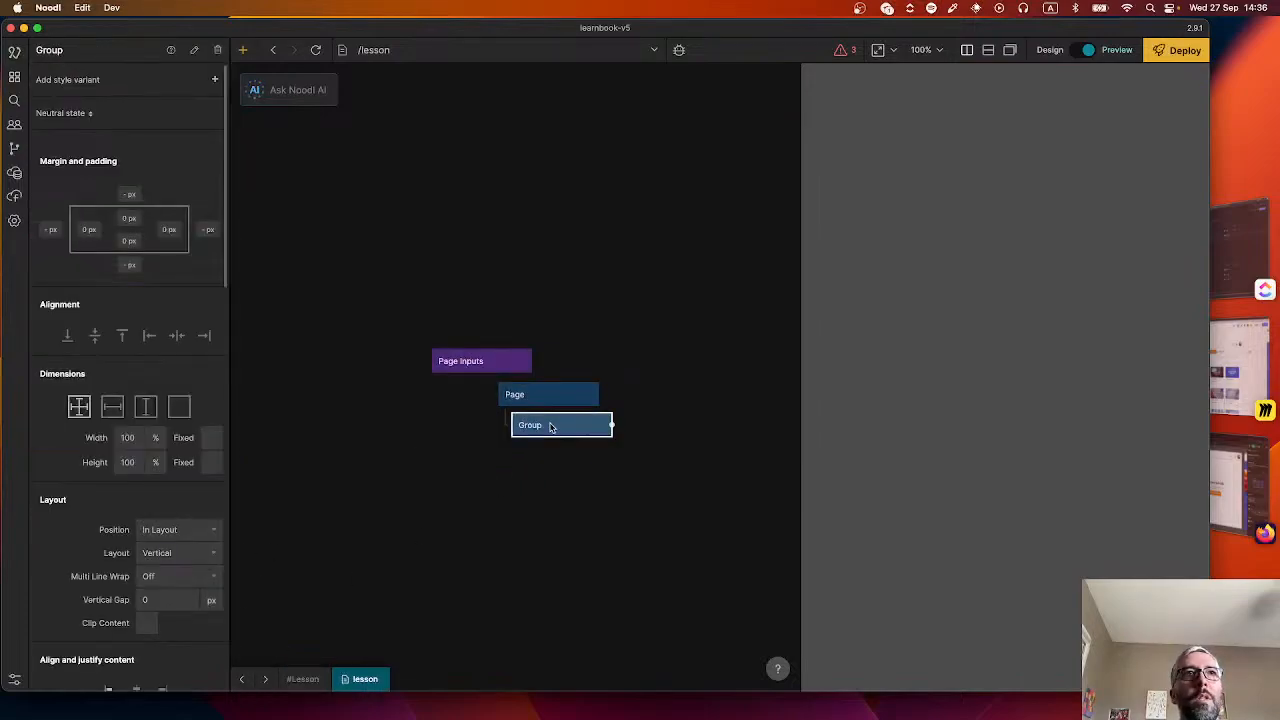
pyautogui.click(124, 193)
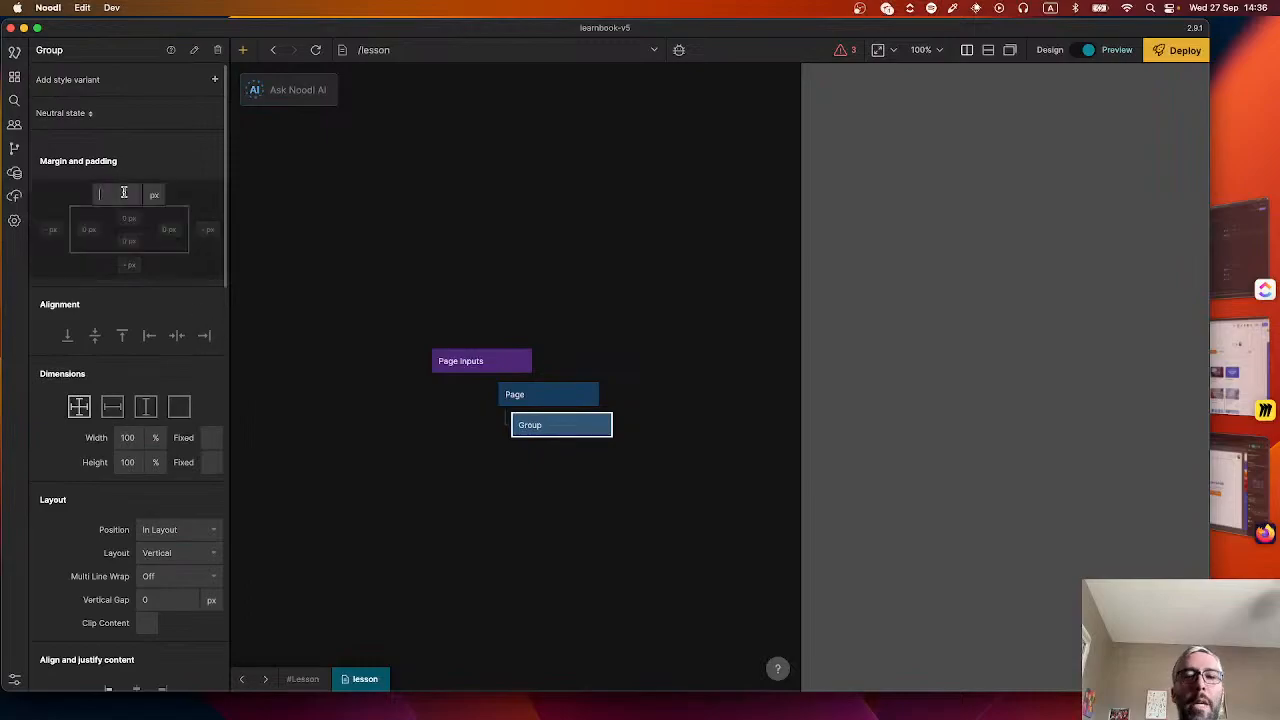
pyautogui.write('80')
pyautogui.press('Return')
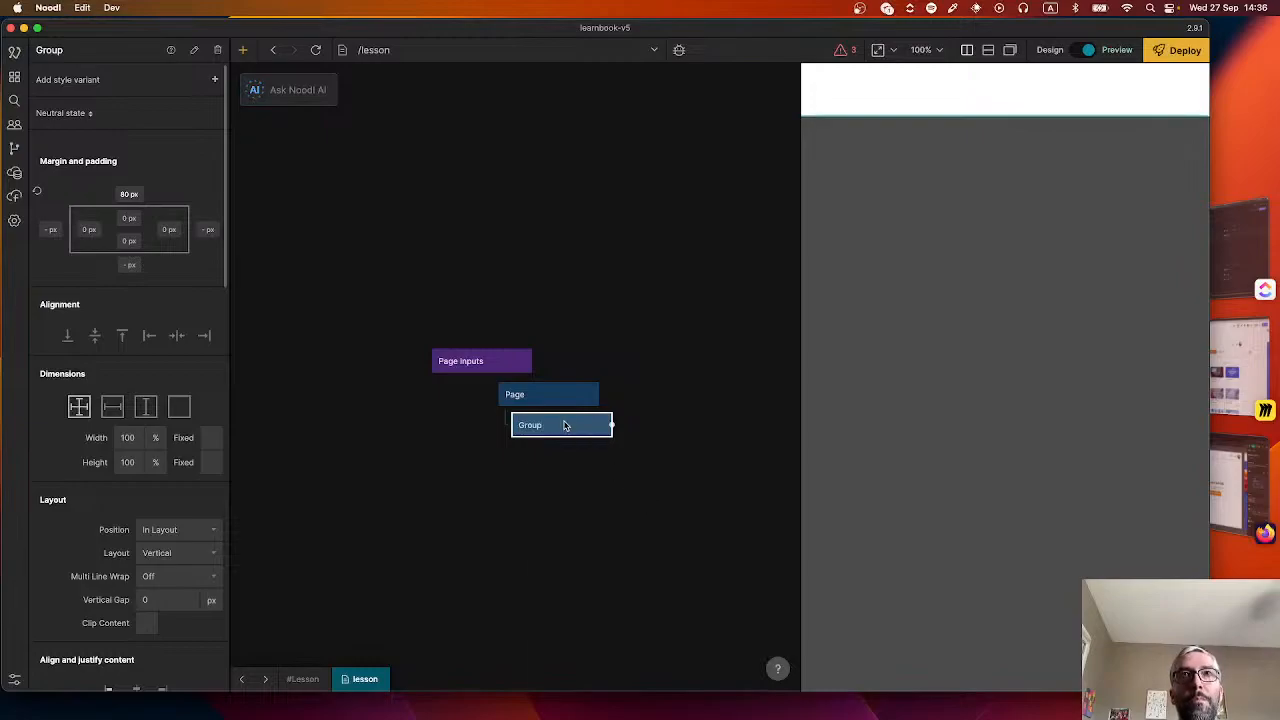
pyautogui.rightClick(560, 471)
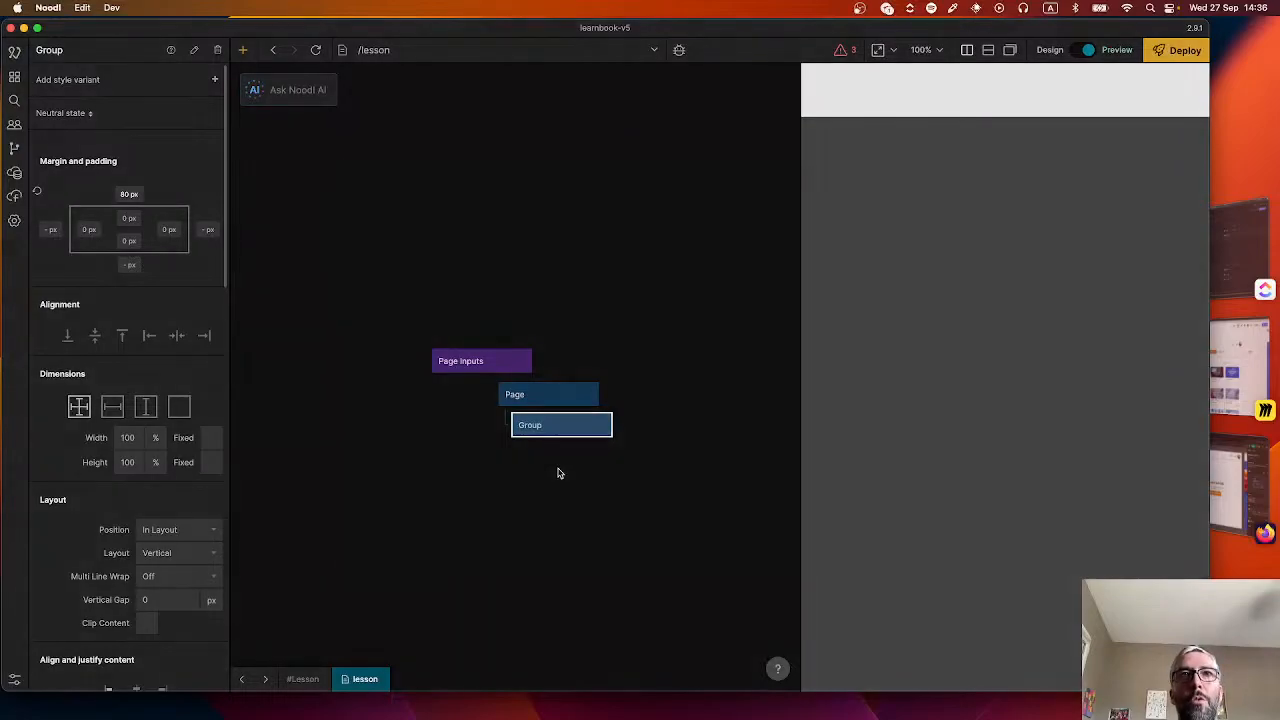
pyautogui.write('gr')
pyautogui.click(427, 286)
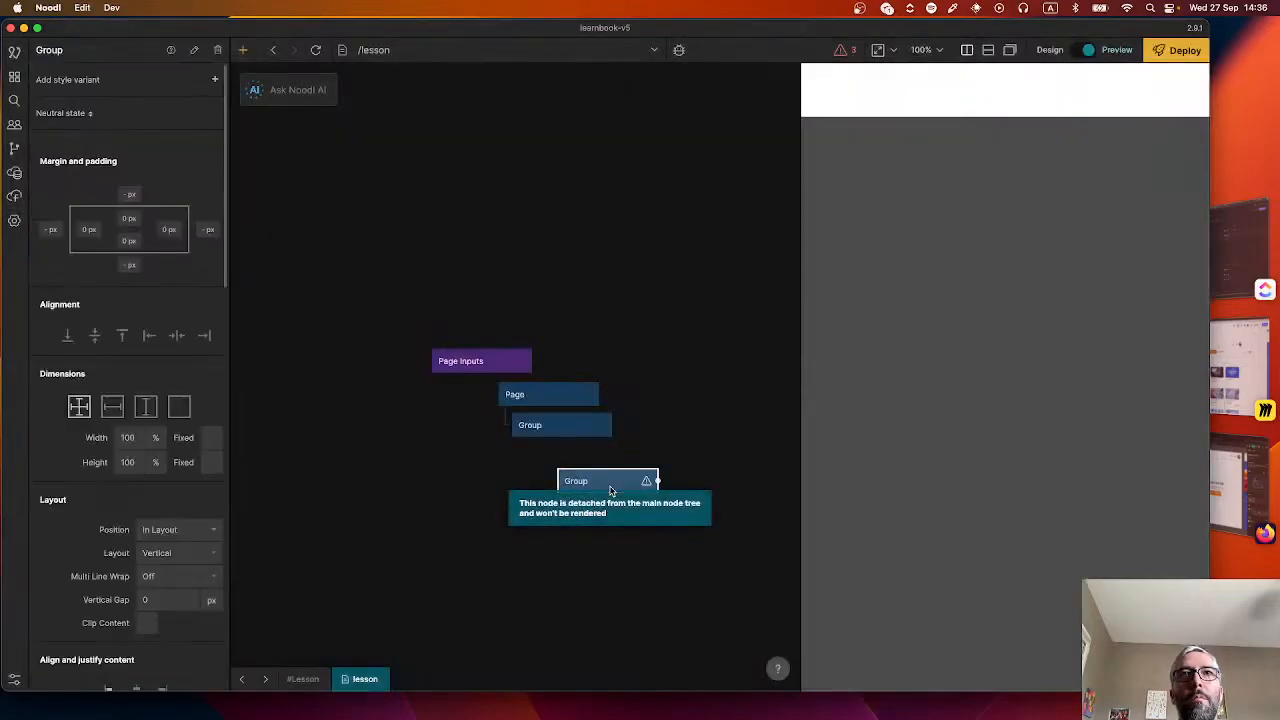
pyautogui.moveTo(601, 483); pyautogui.dragTo(563, 531)
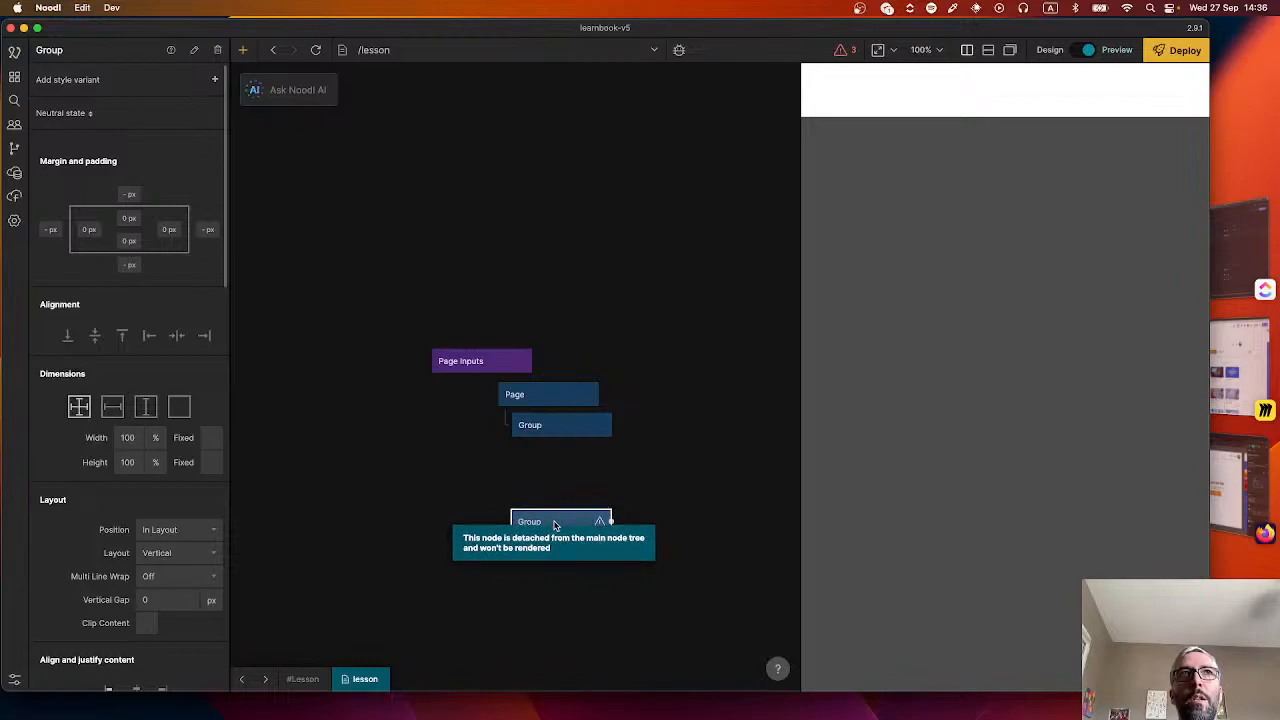
pyautogui.press('BackSpace')
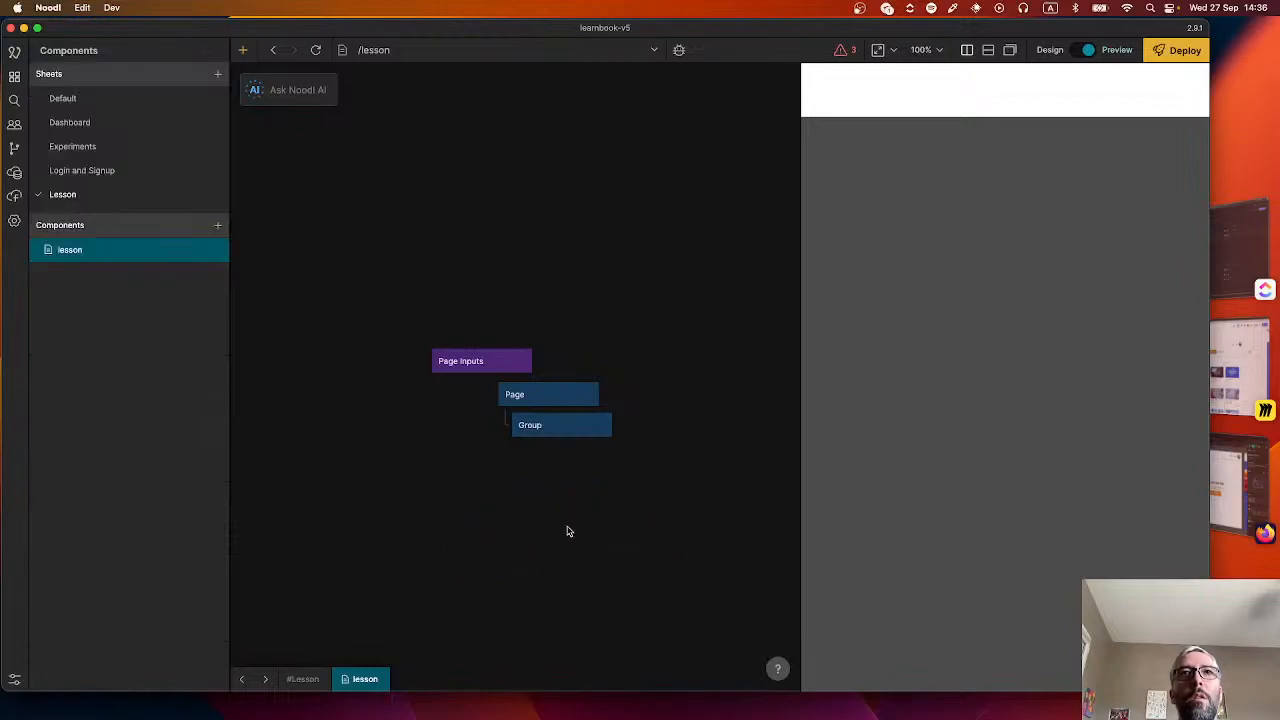
# - Add a Page Router inside the lesson page's Page node, below the Group
pyautogui.rightClick(601, 481)
pyautogui.write('page')
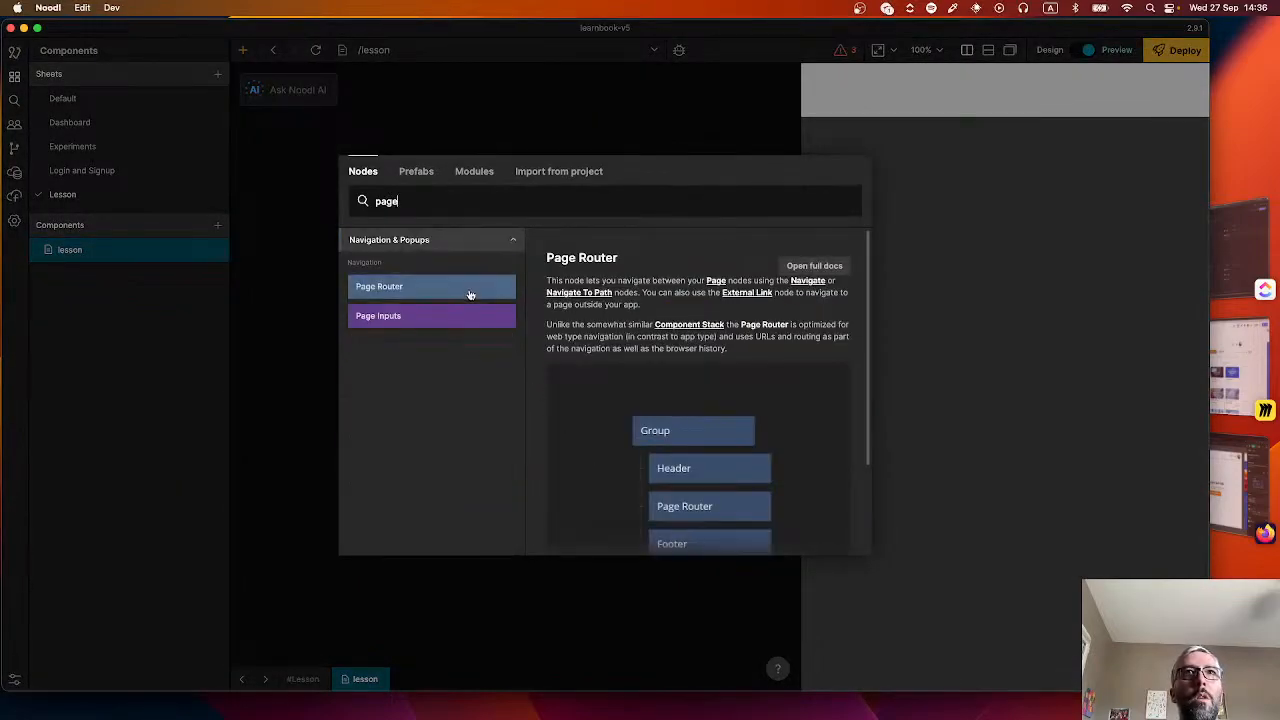
pyautogui.click(470, 294)
pyautogui.moveTo(645, 485); pyautogui.dragTo(558, 458)
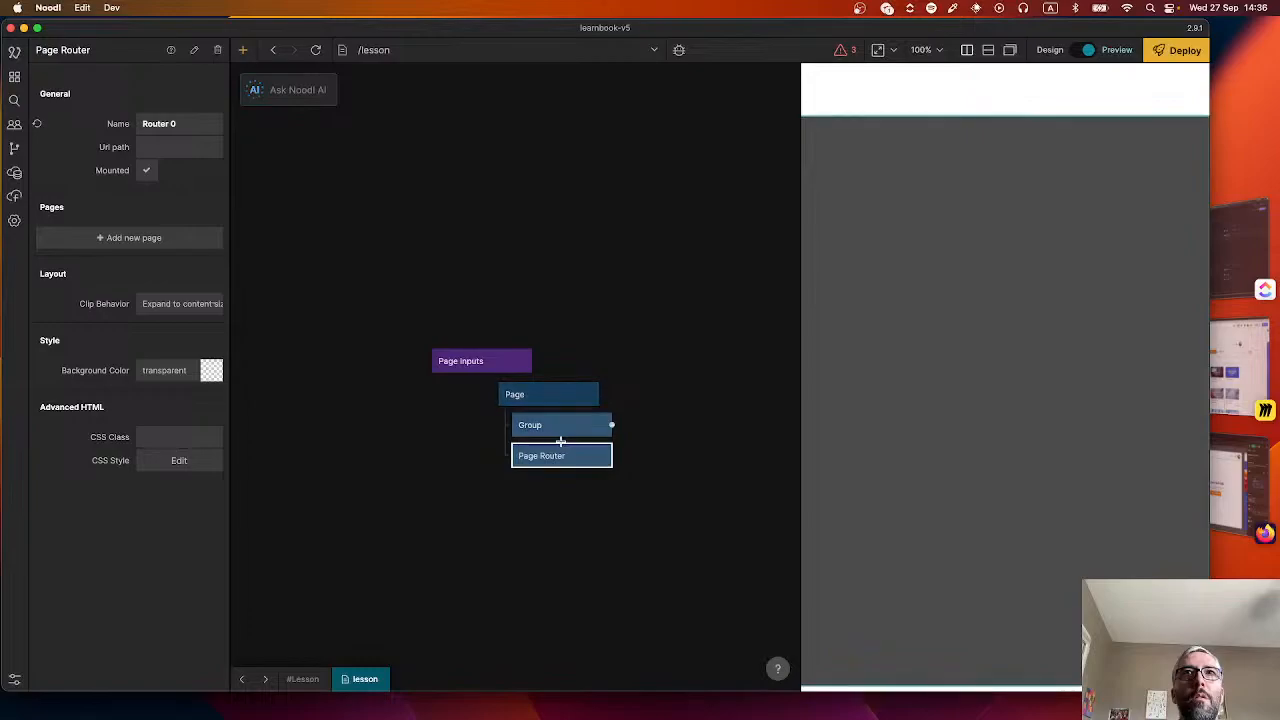
# - Switch to the Figma design and examine the Cours vide screens under Création section, comparing their layout with the course creation screens
pyautogui.press('super+Tab')
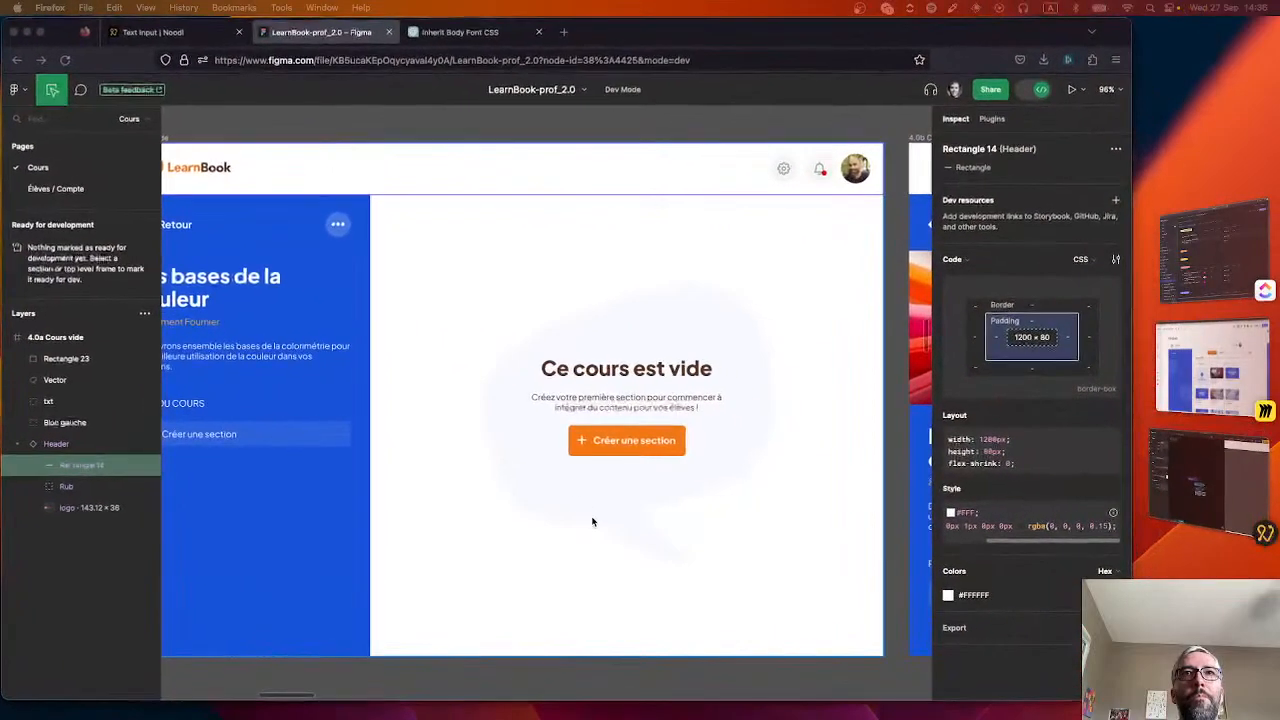
pyautogui.hscroll(-2, 400, 330)
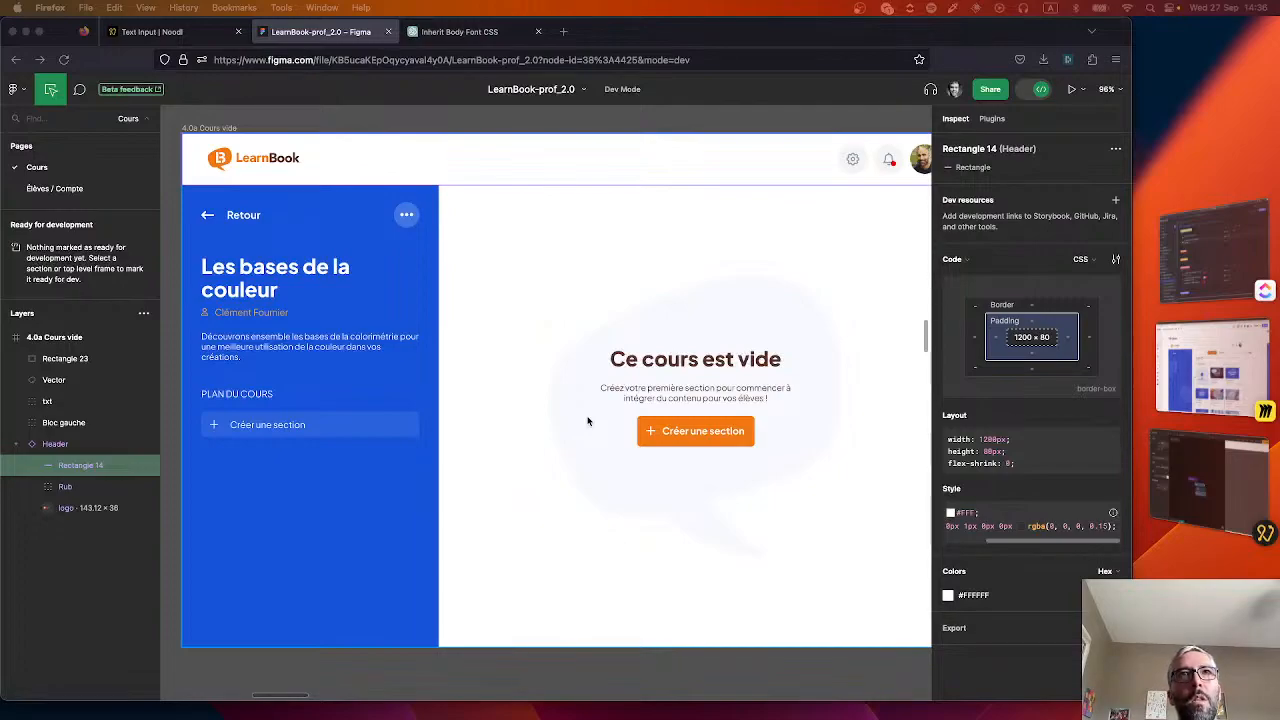
pyautogui.scroll(-10, 588, 421)
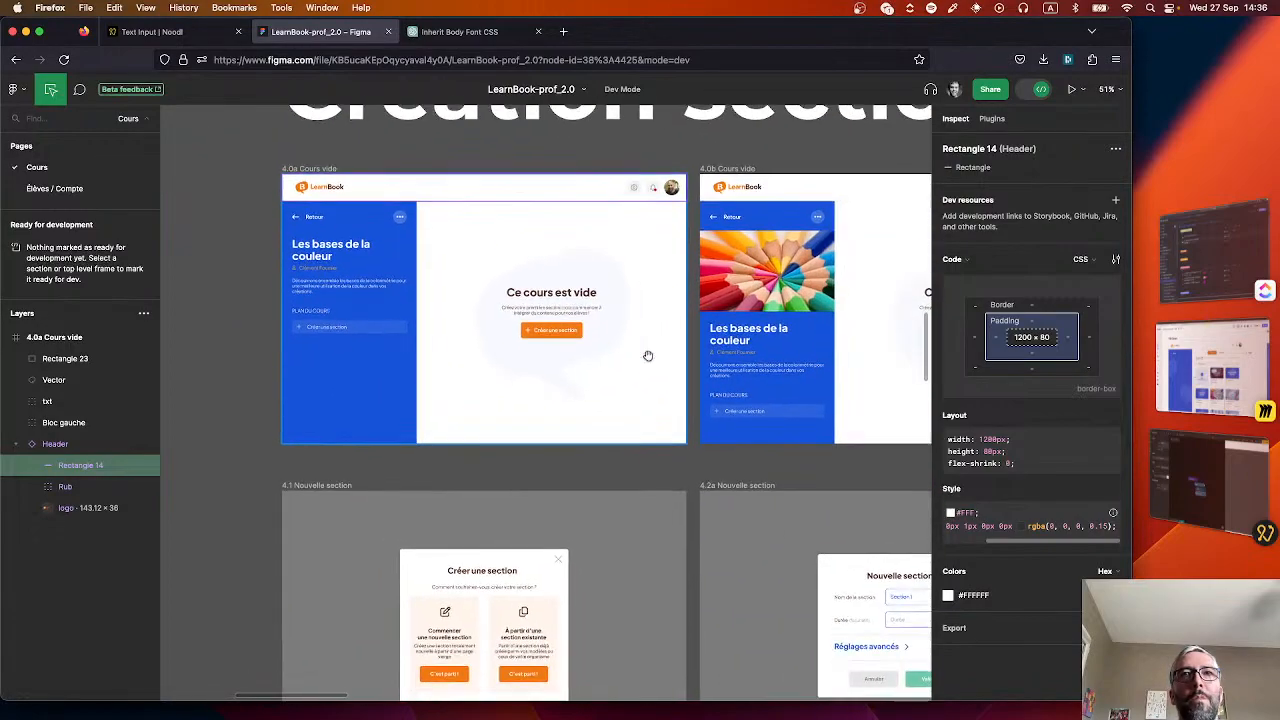
pyautogui.hscroll(4, 663, 434)
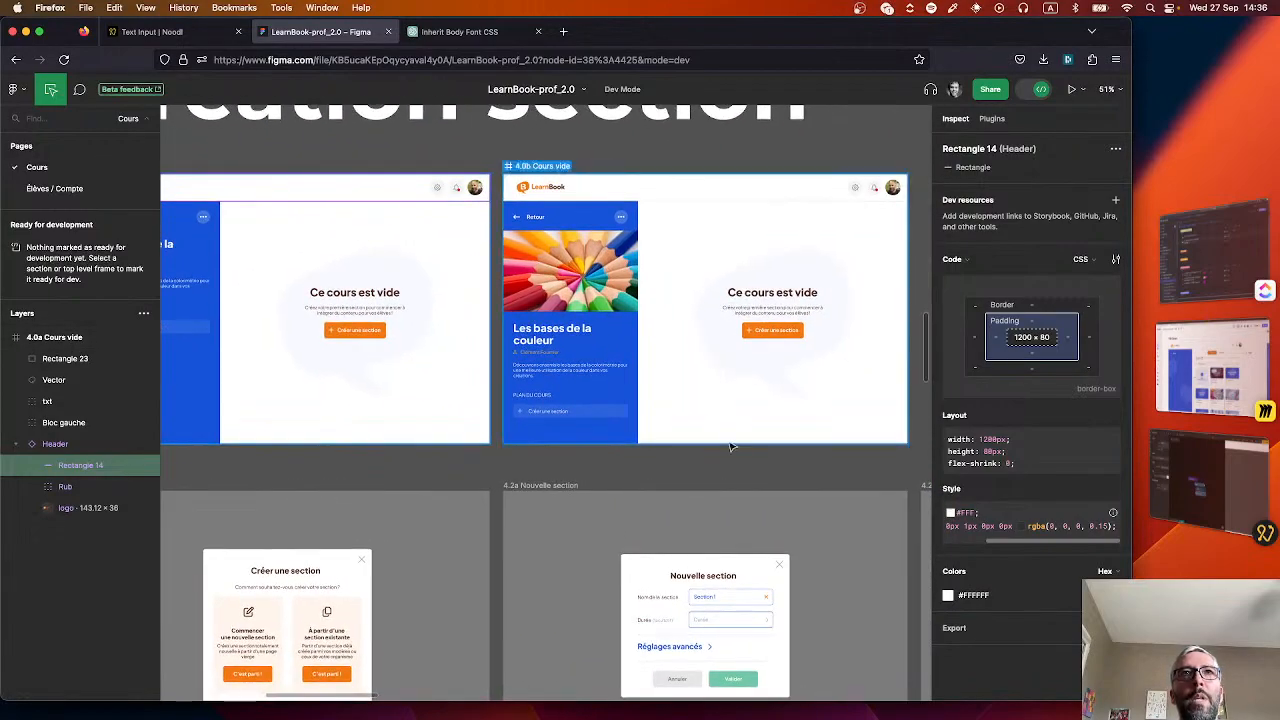
pyautogui.scroll(3, 730, 447)
pyautogui.scroll(-8, 728, 442)
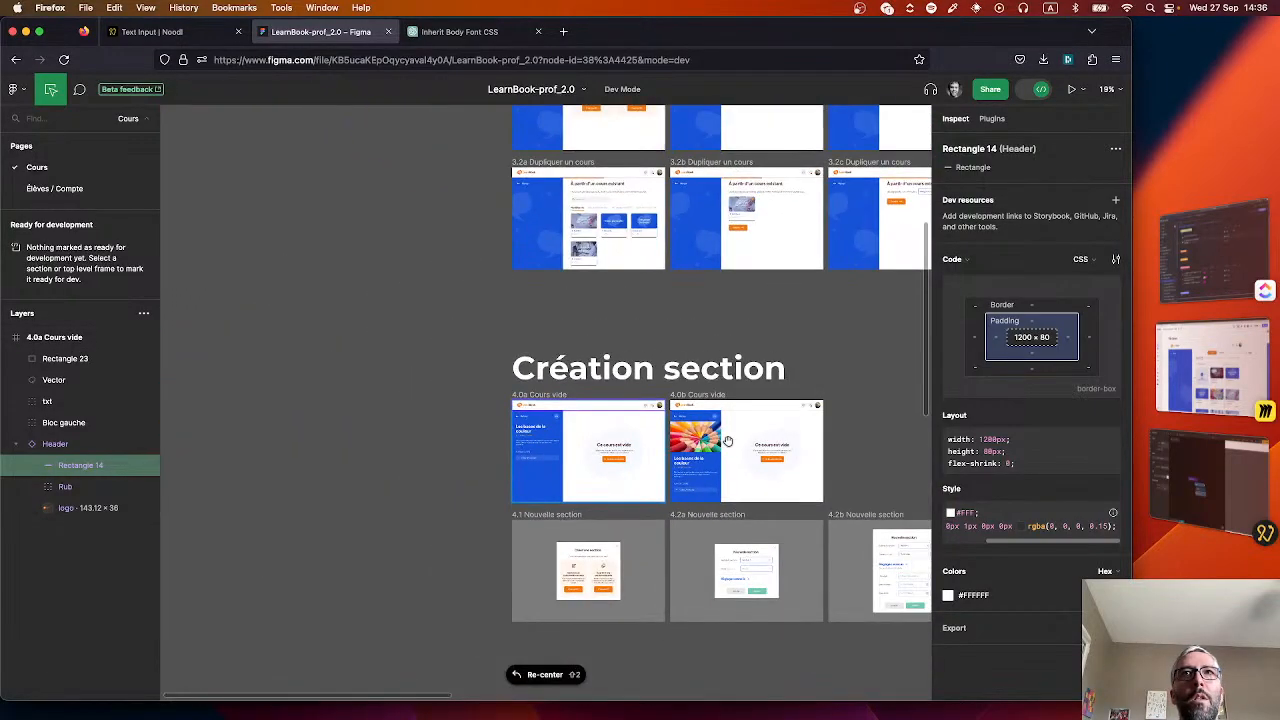
pyautogui.scroll(4, 728, 441)
pyautogui.scroll(8, 575, 350)
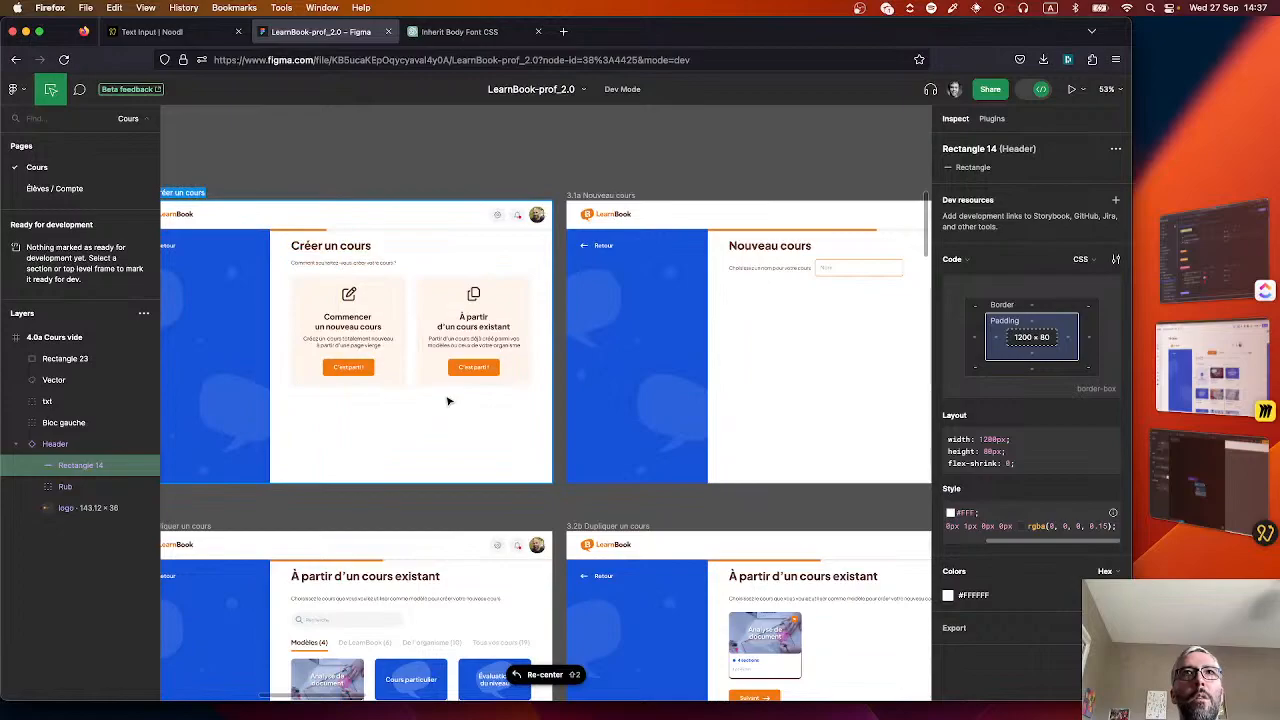
pyautogui.scroll(-10, 448, 401)
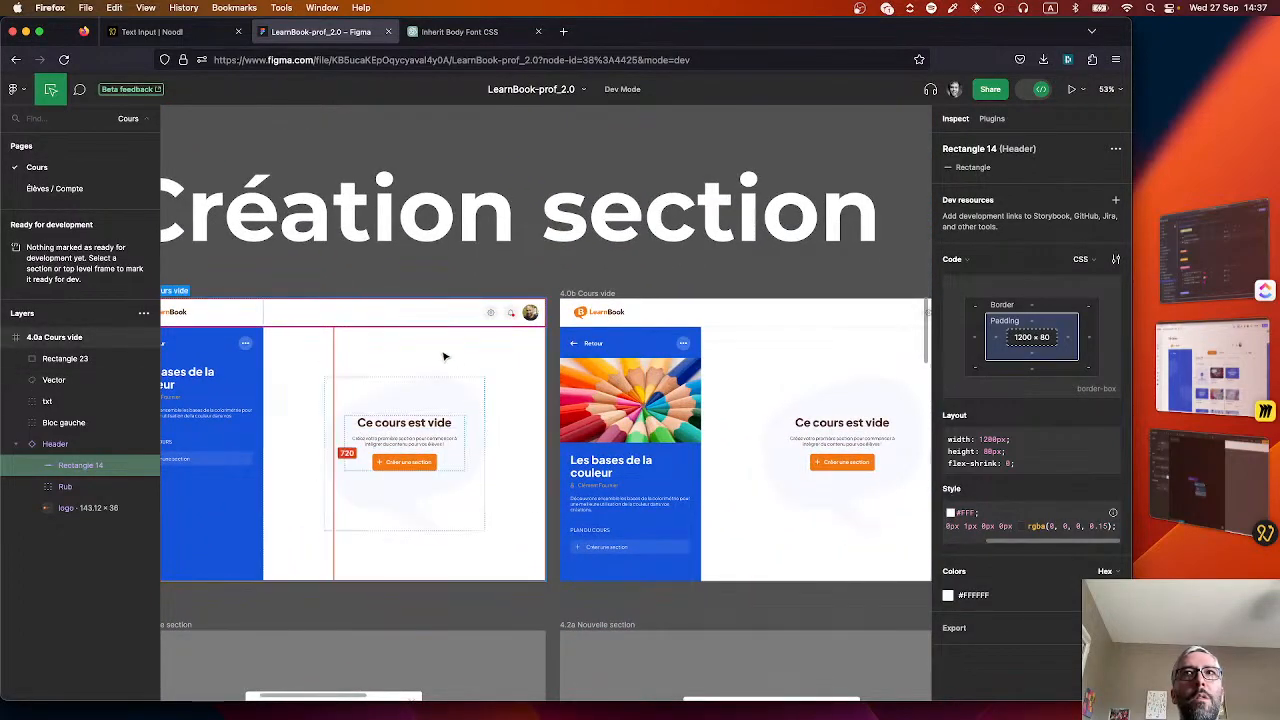
pyautogui.hscroll(-3, 445, 356)
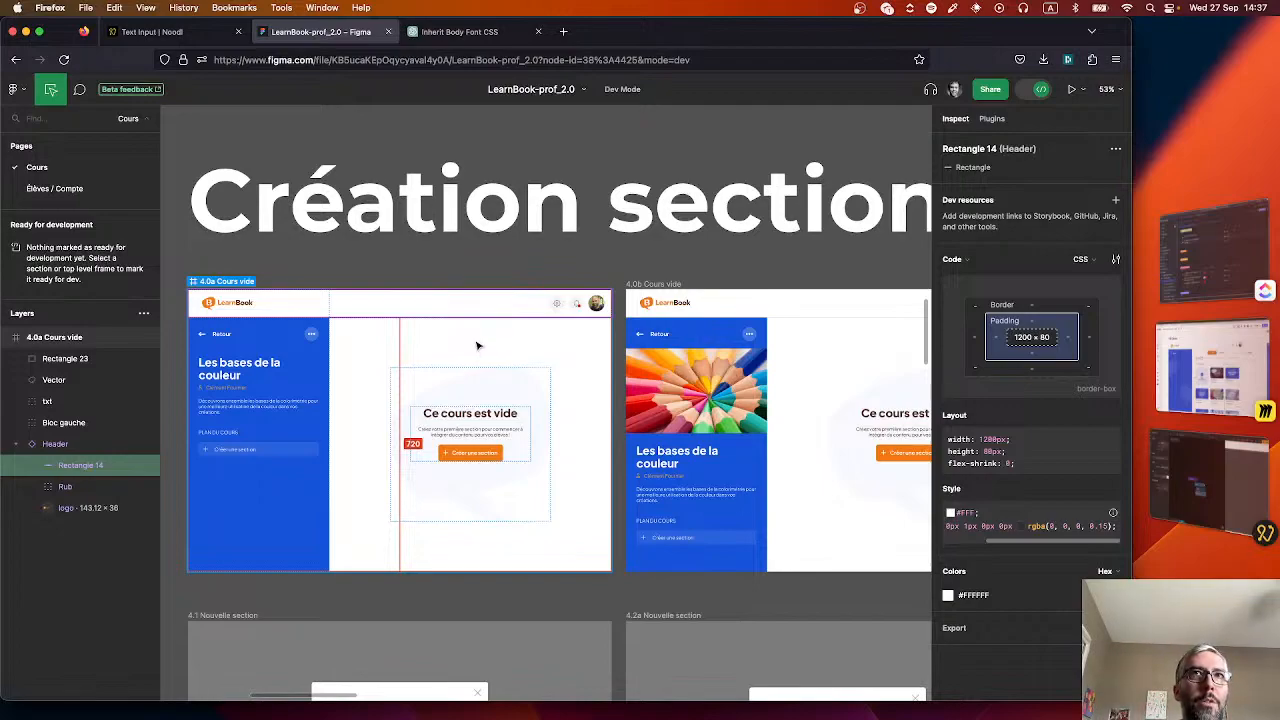
# - Examine the course creation screens in the Figma design, from Dupliquer un cours and Choix groupe to Réglages cours, for their shared layout
pyautogui.scroll(10, 477, 345)
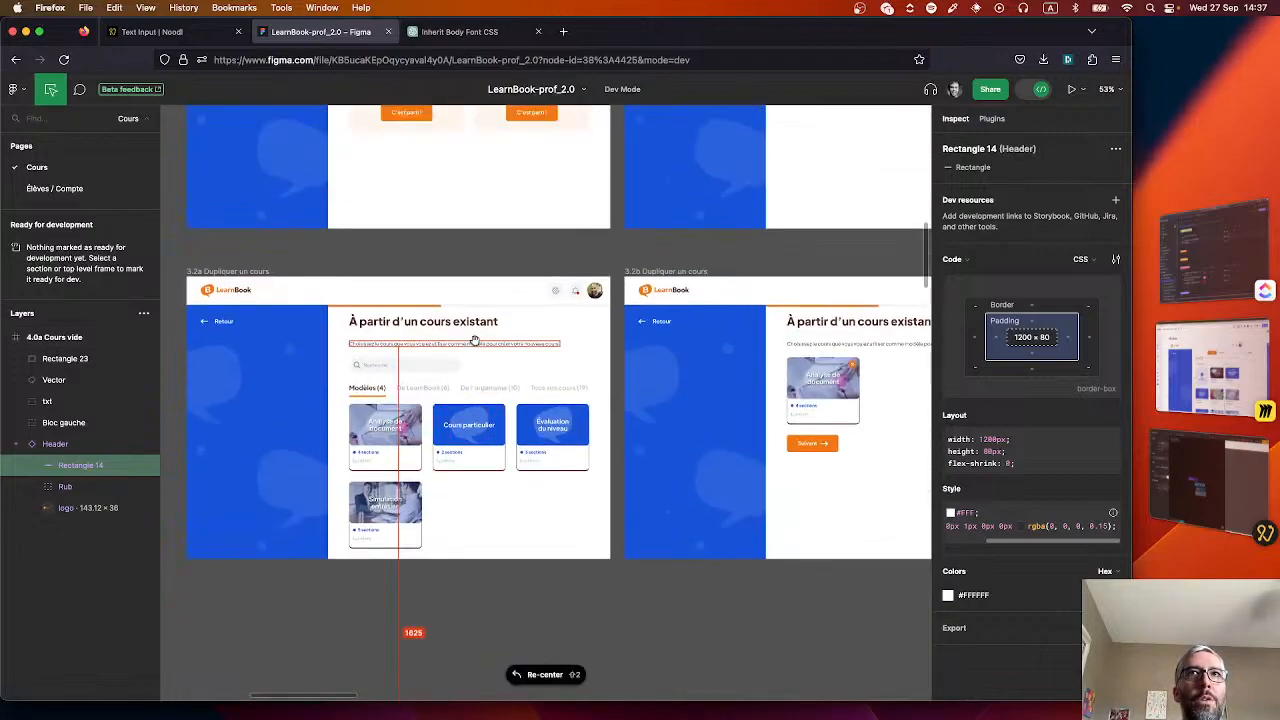
pyautogui.hscroll(5, 475, 341)
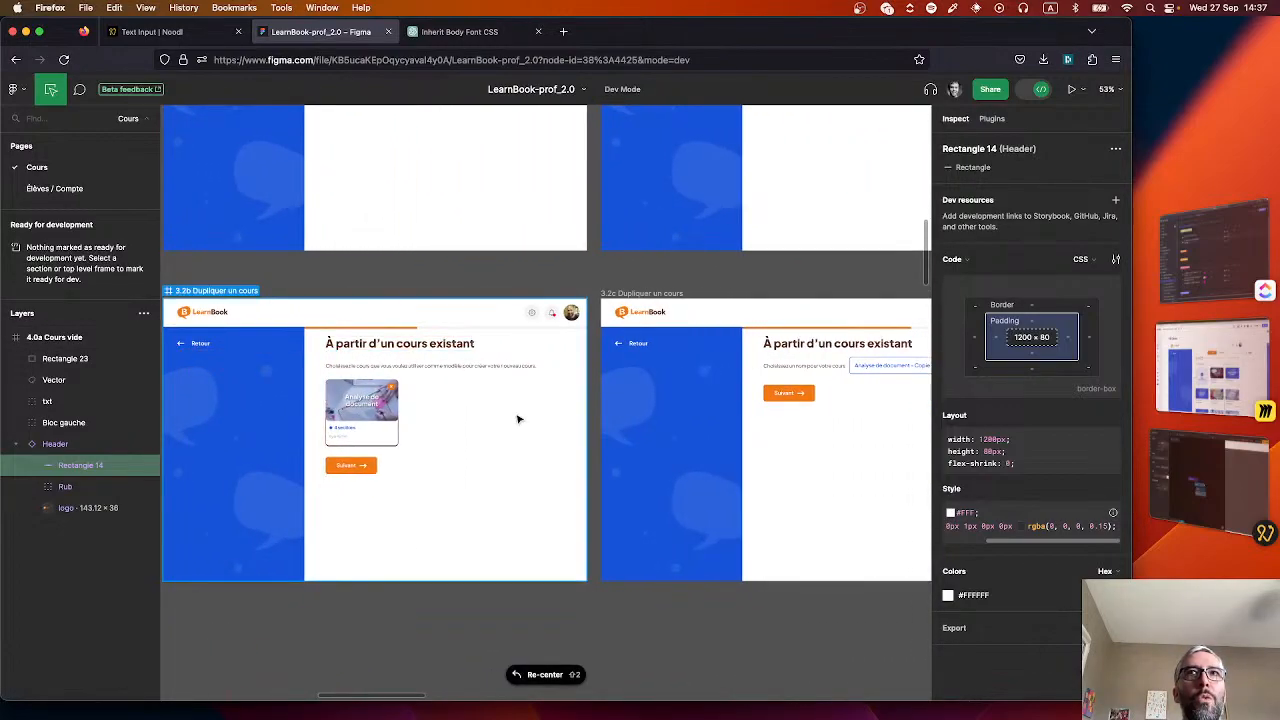
pyautogui.scroll(5, 517, 419)
pyautogui.hscroll(10, 516, 416)
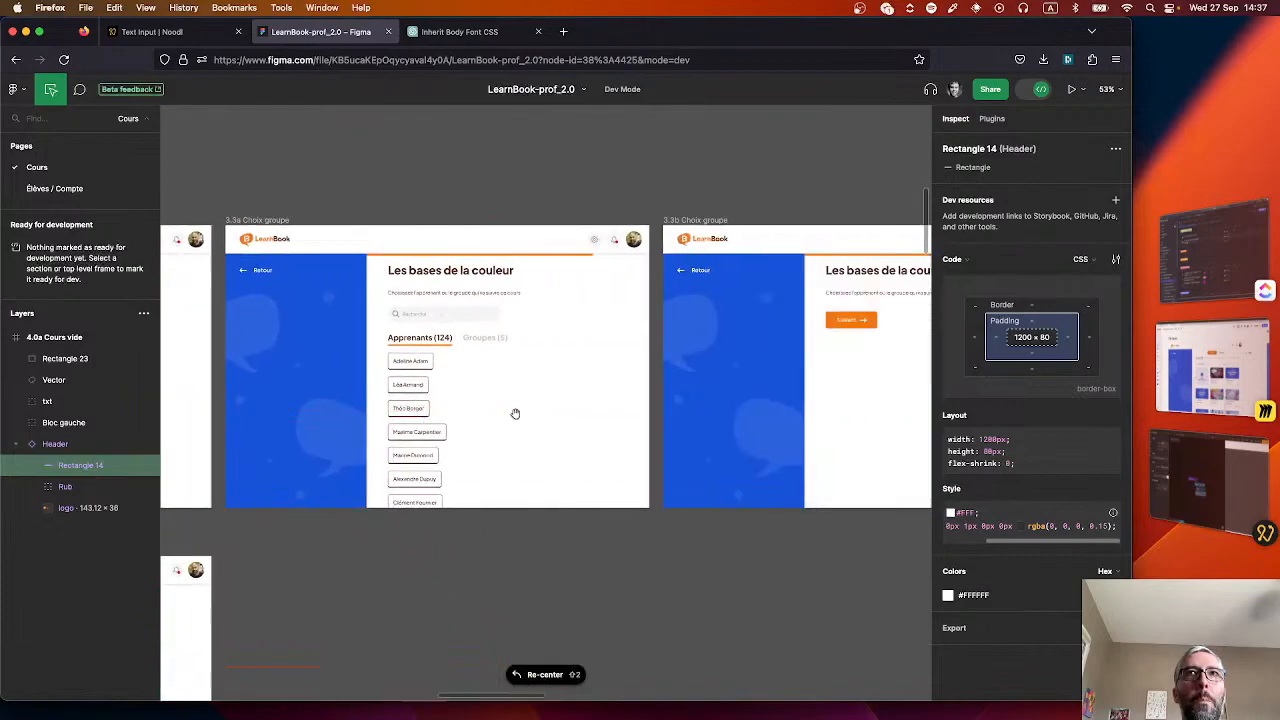
pyautogui.hscroll(10, 515, 413)
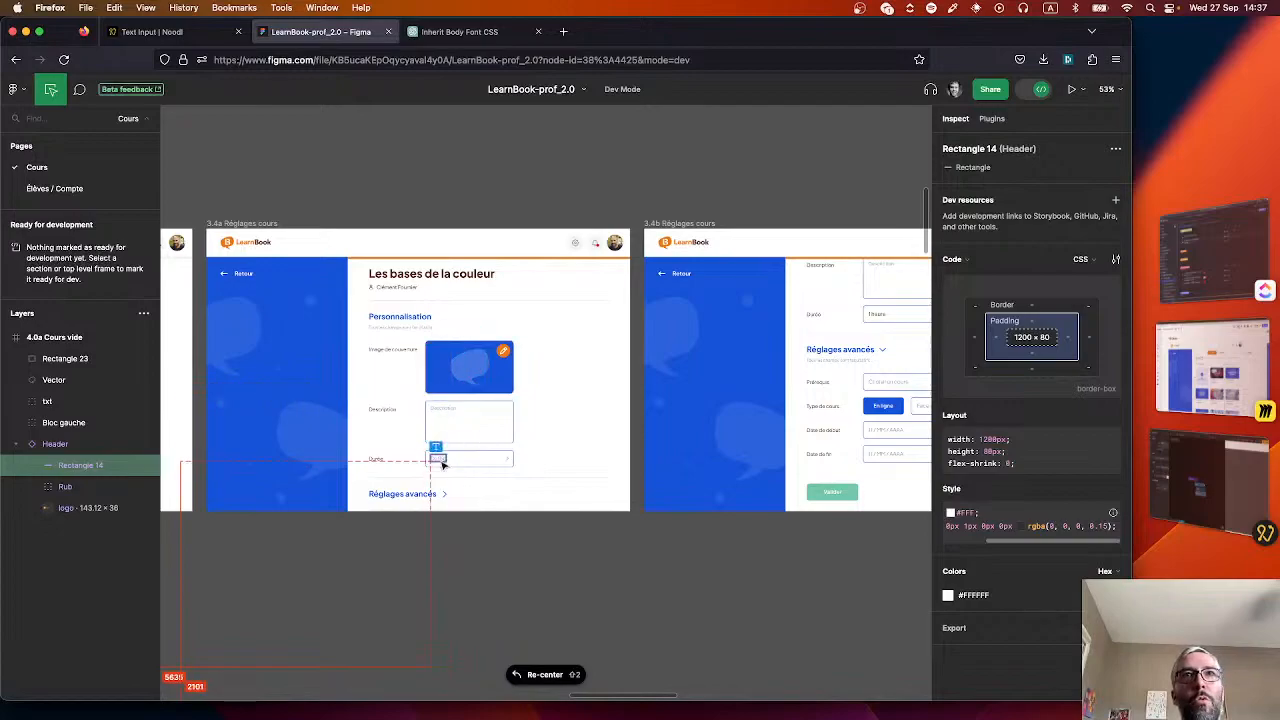
pyautogui.scroll(5, 426, 398)
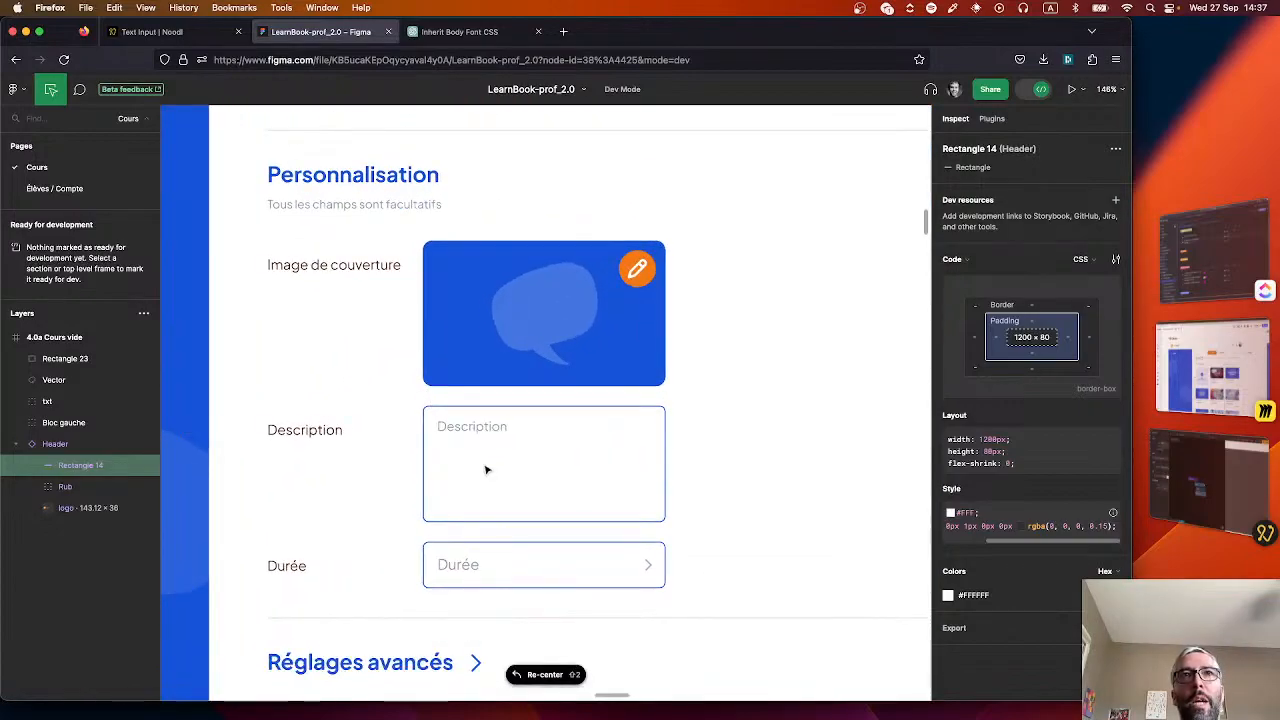
pyautogui.scroll(-3, 480, 463)
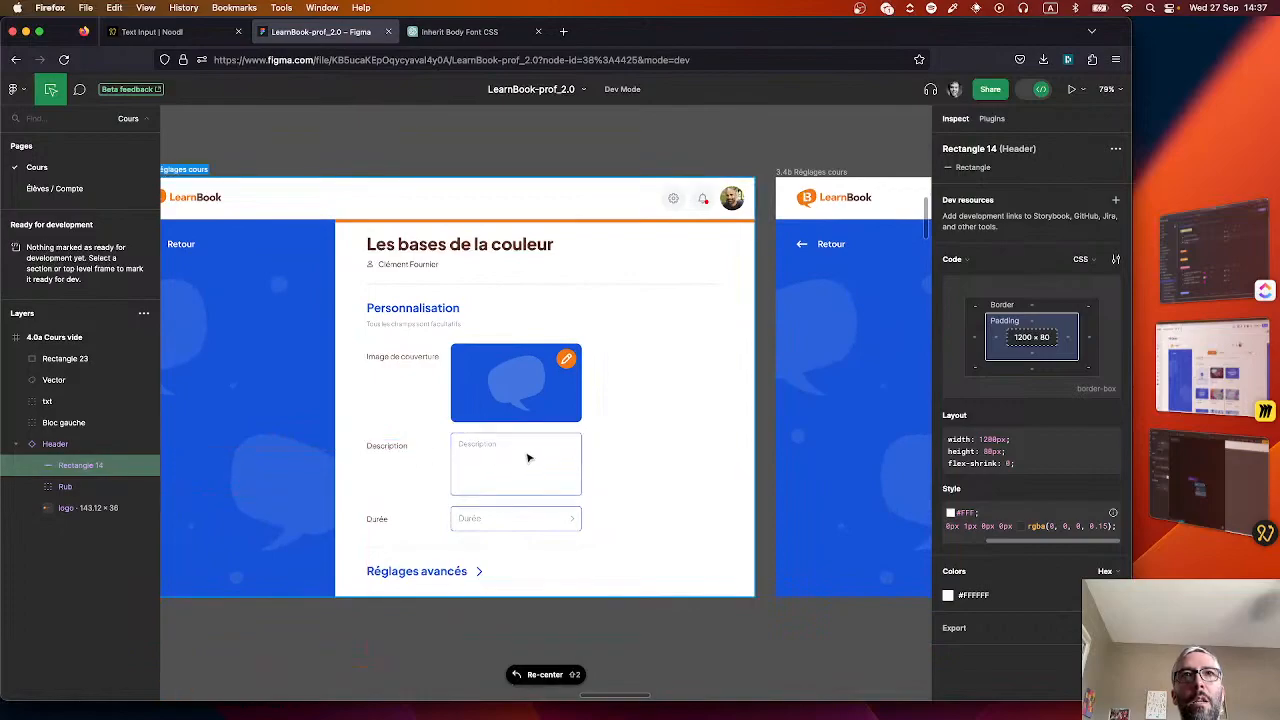
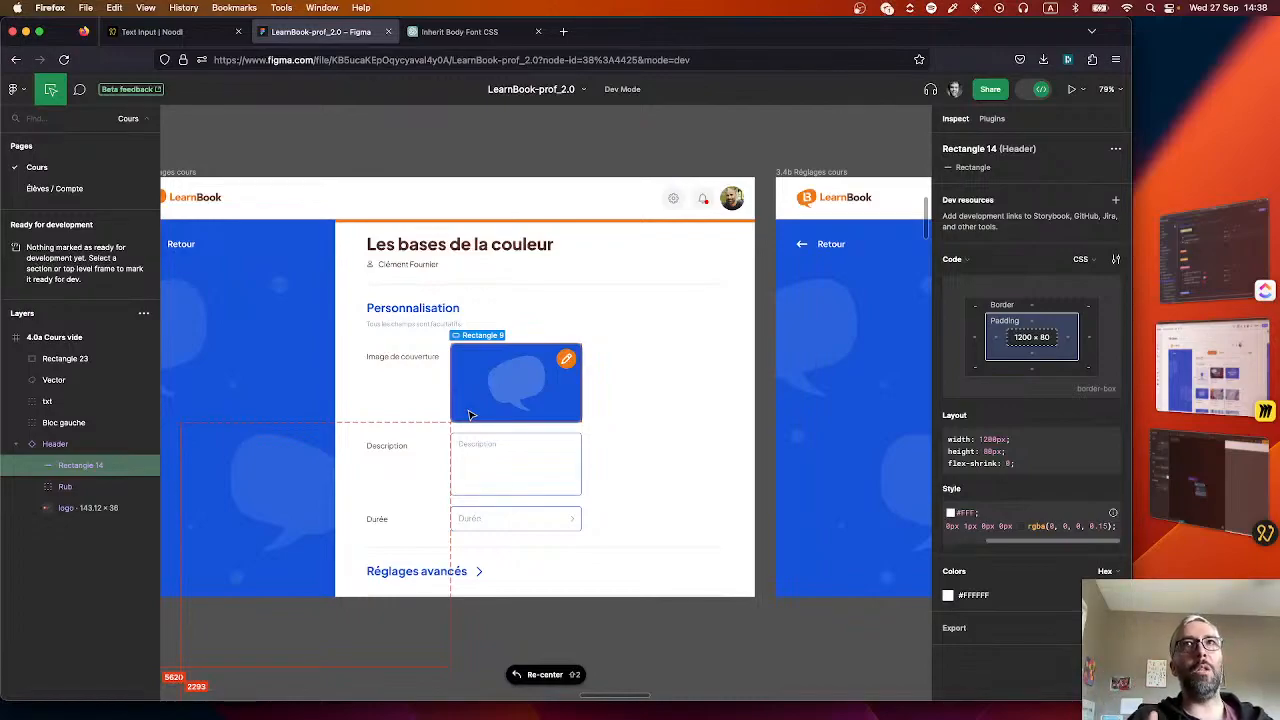
pyautogui.scroll(-8, 470, 415)
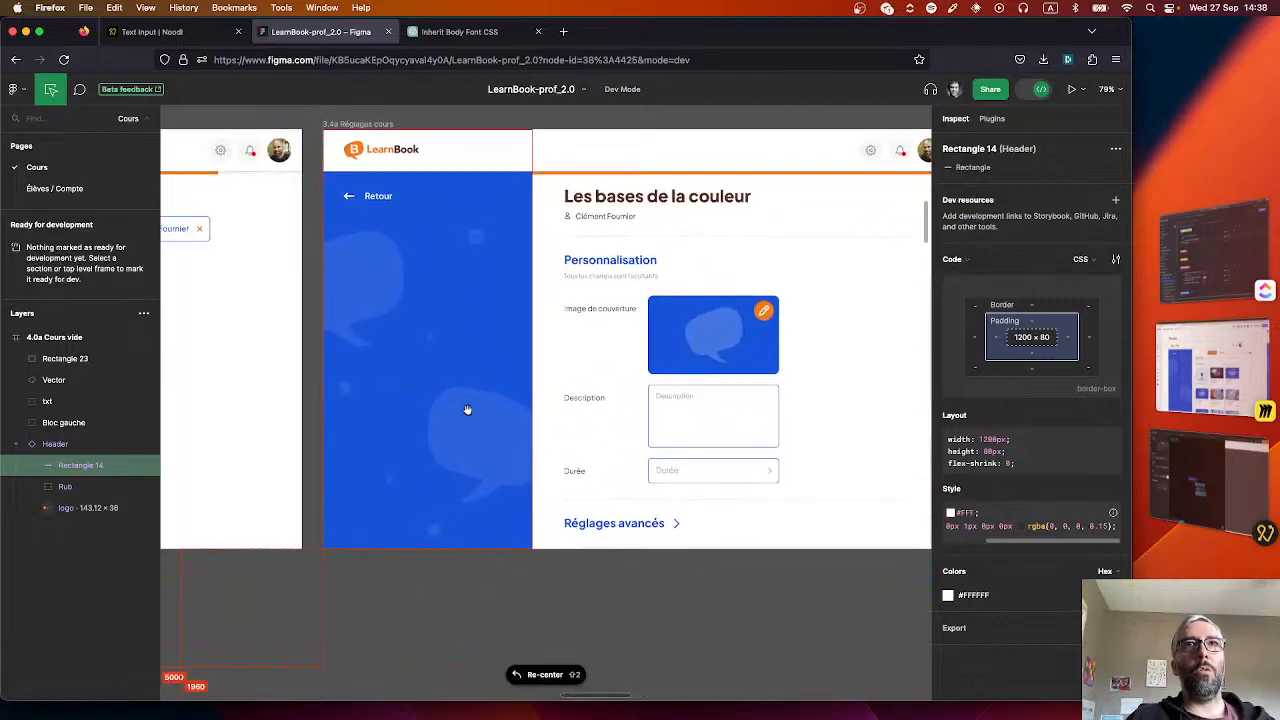
pyautogui.hscroll(-5, 467, 410)
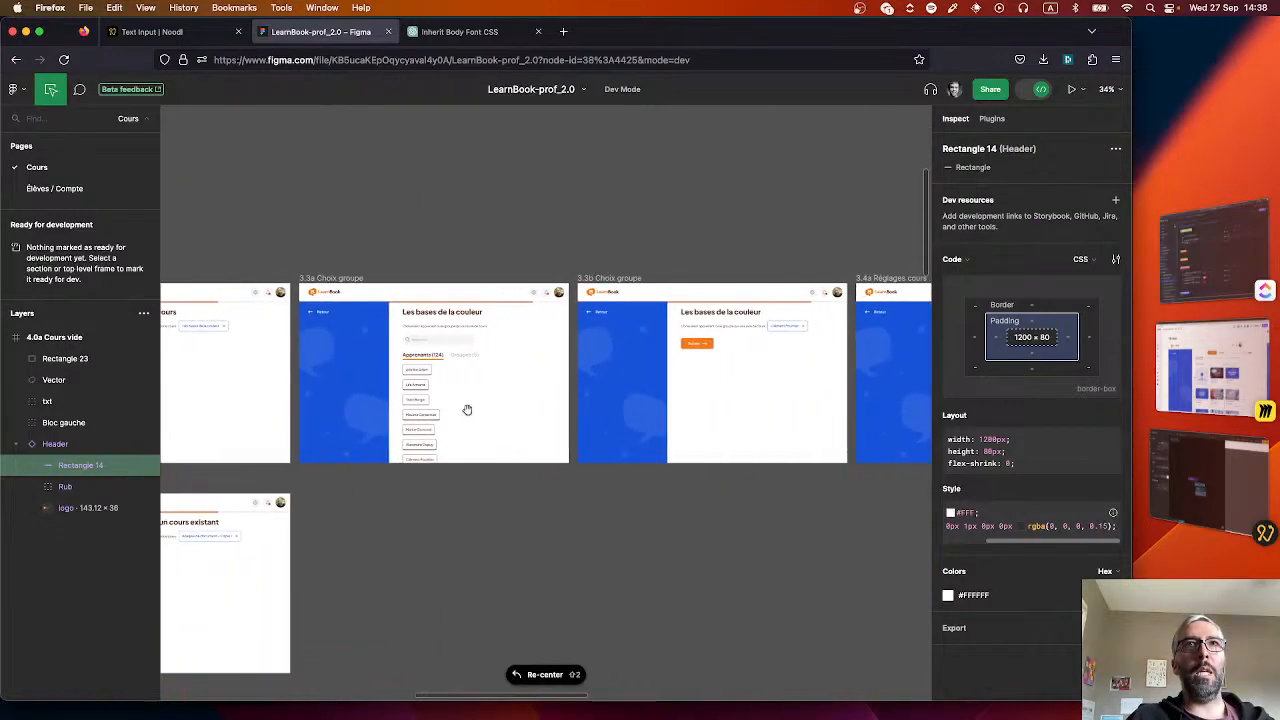
# - Compare the Nouveau cours, Dupliquer un cours and Choix groupe screens in the Figma design, and inspect 3.4a Réglages cours up close
pyautogui.hscroll(-10, 292, 413)
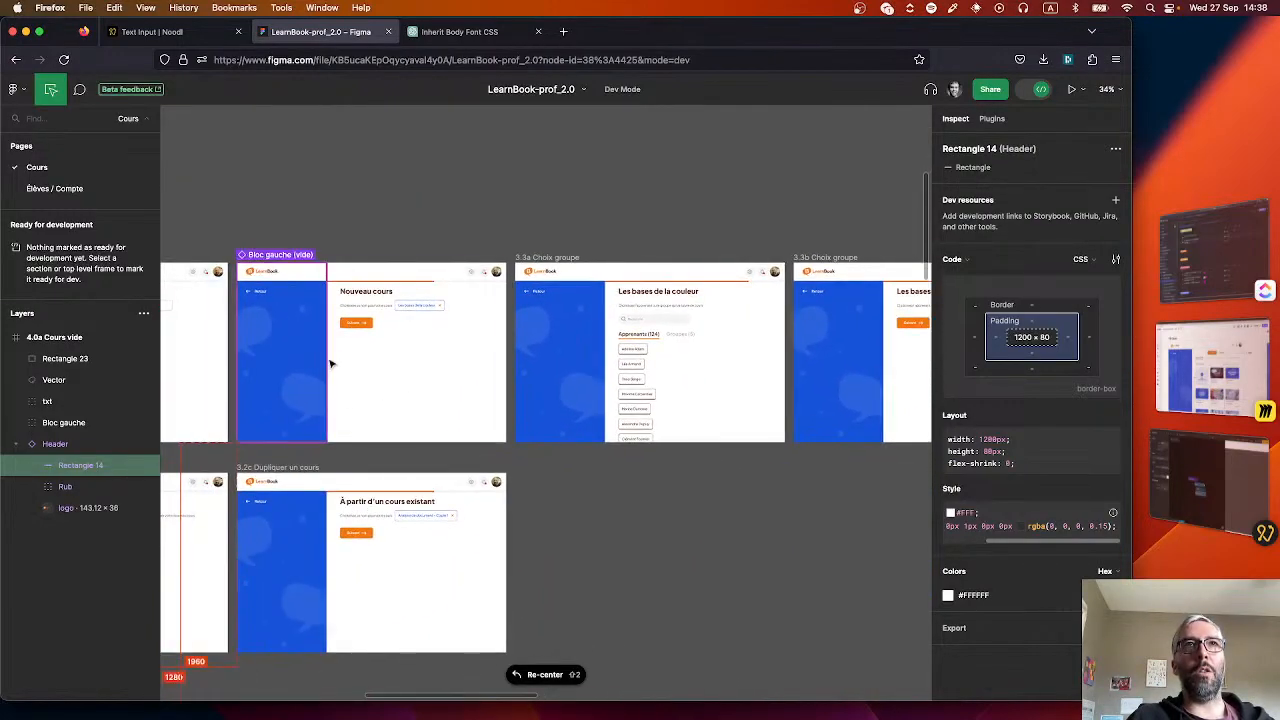
pyautogui.scroll(-3, 357, 337)
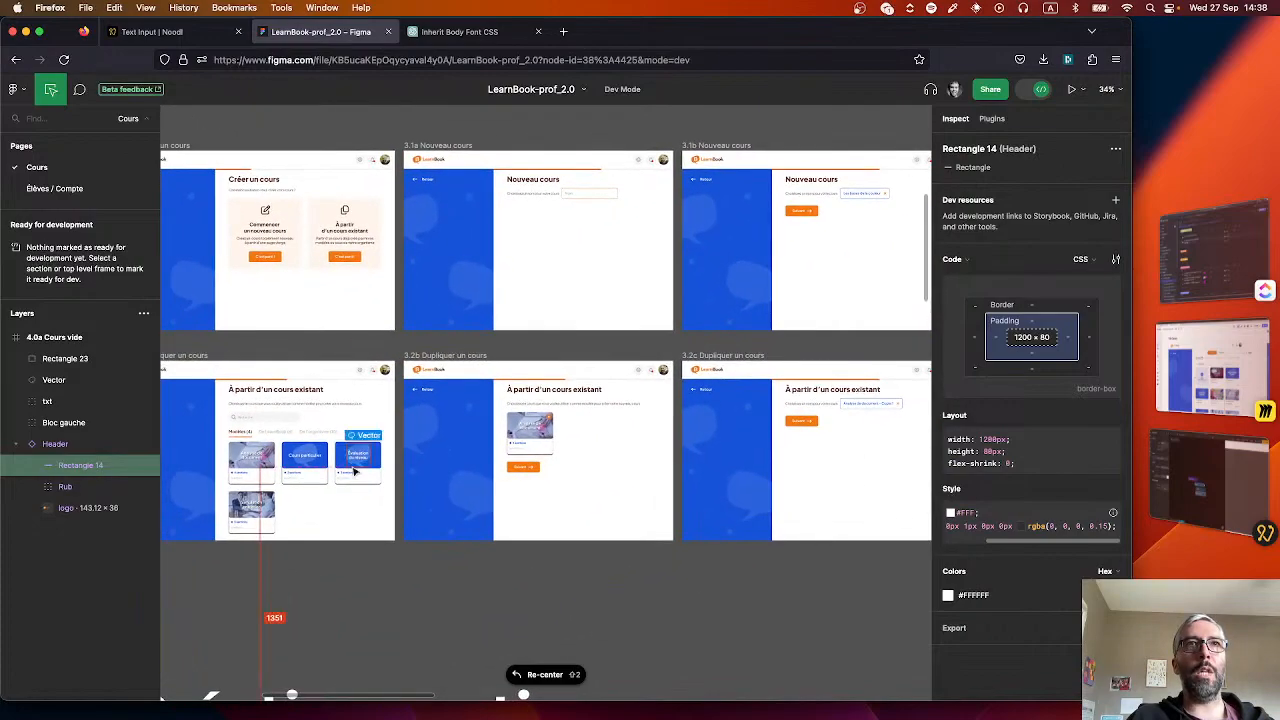
pyautogui.hscroll(-3, 323, 289)
pyautogui.hscroll(8, 461, 360)
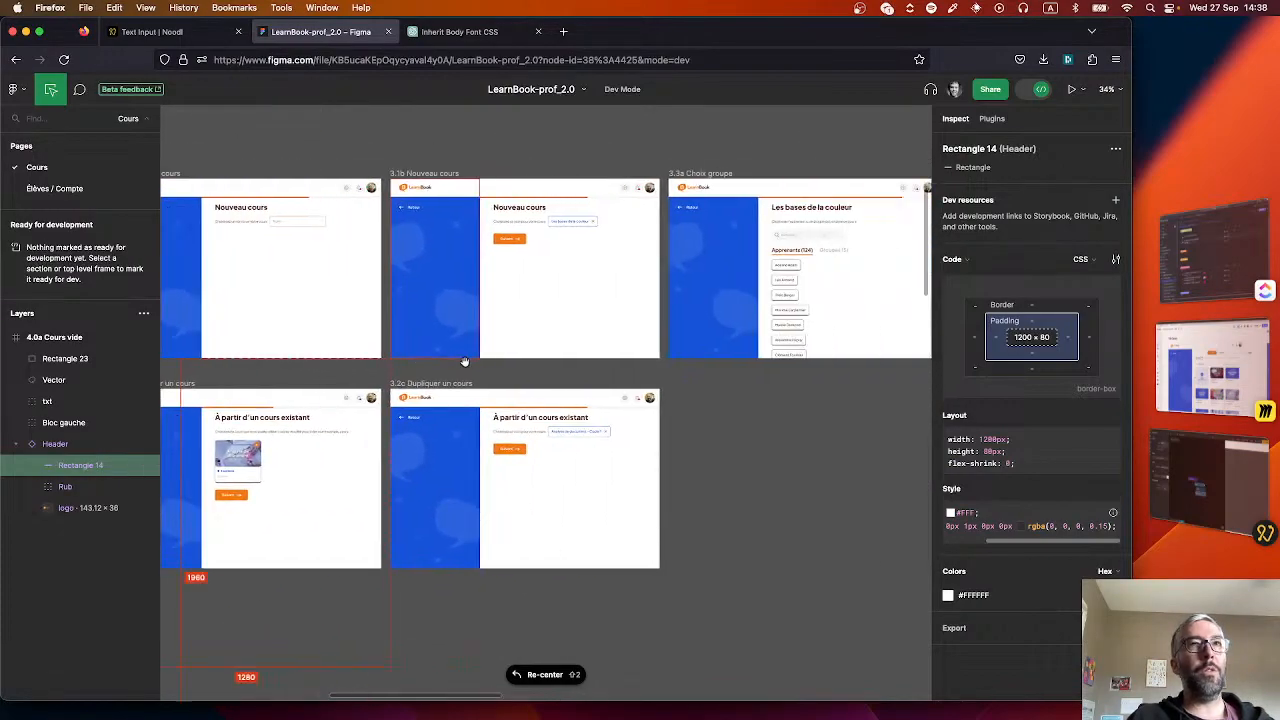
pyautogui.scroll(3, 523, 363)
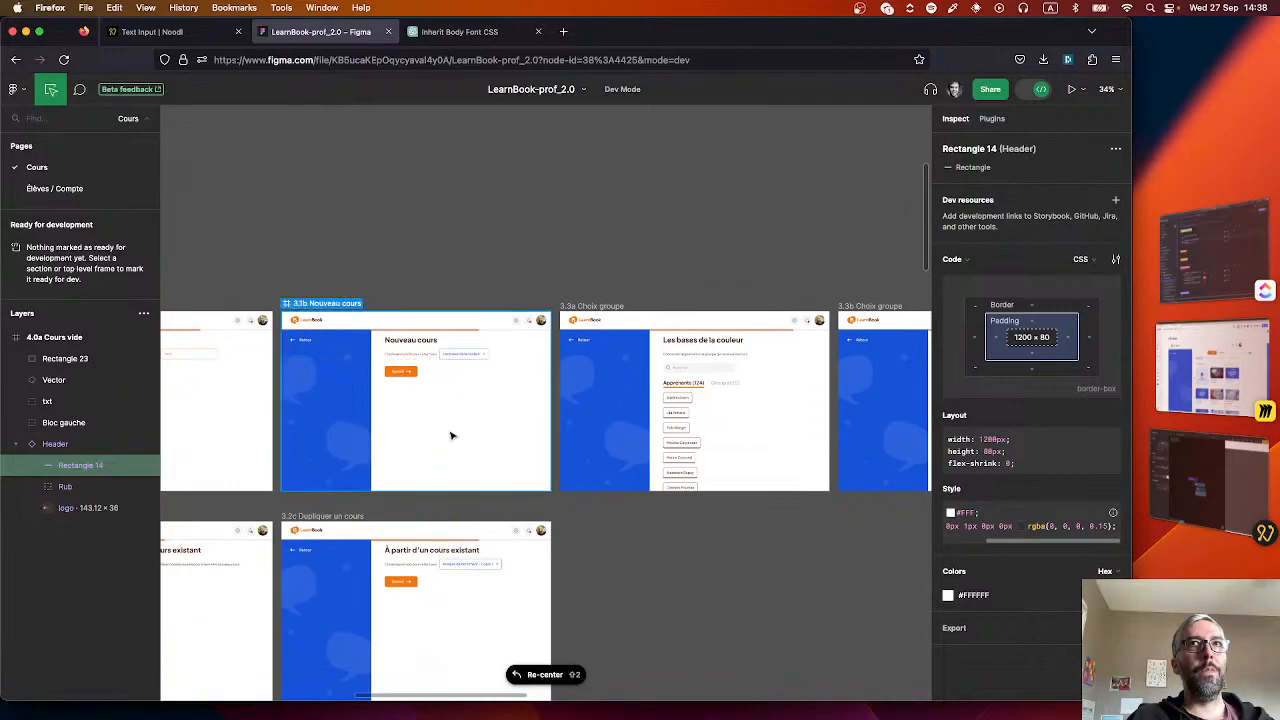
pyautogui.hscroll(3, 574, 371)
pyautogui.scroll(-1, 574, 371)
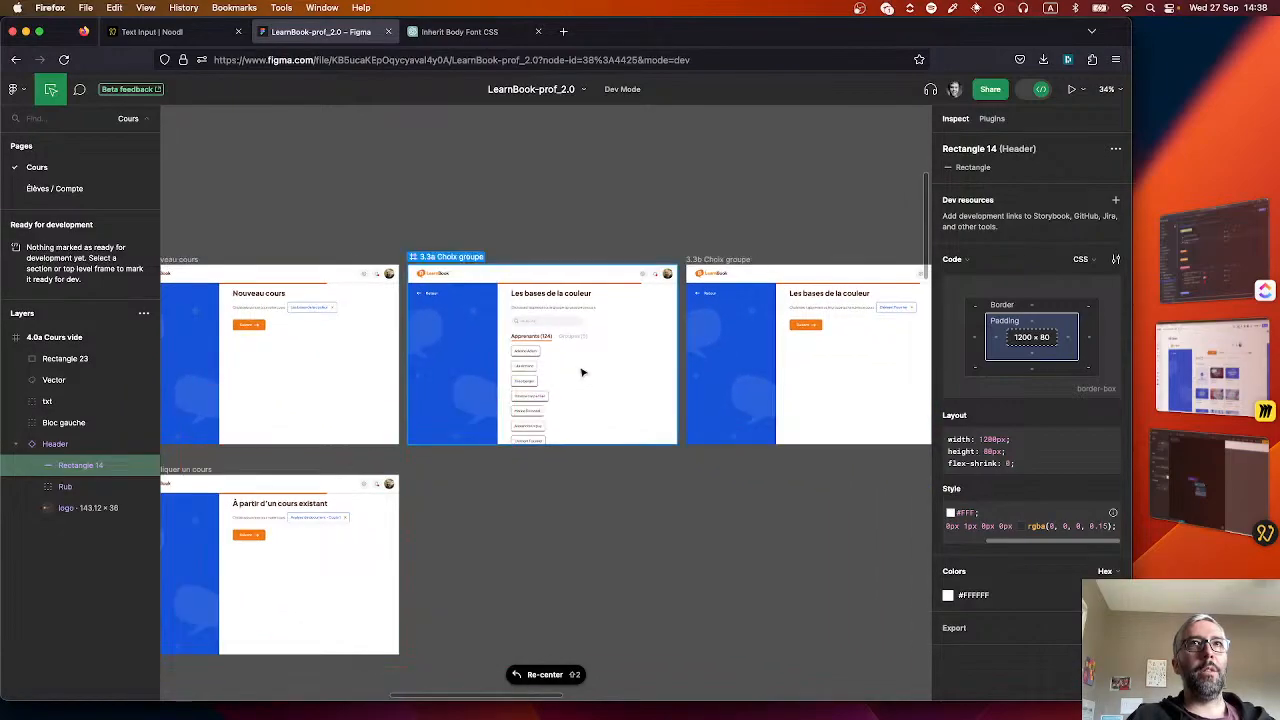
pyautogui.hscroll(7, 583, 372)
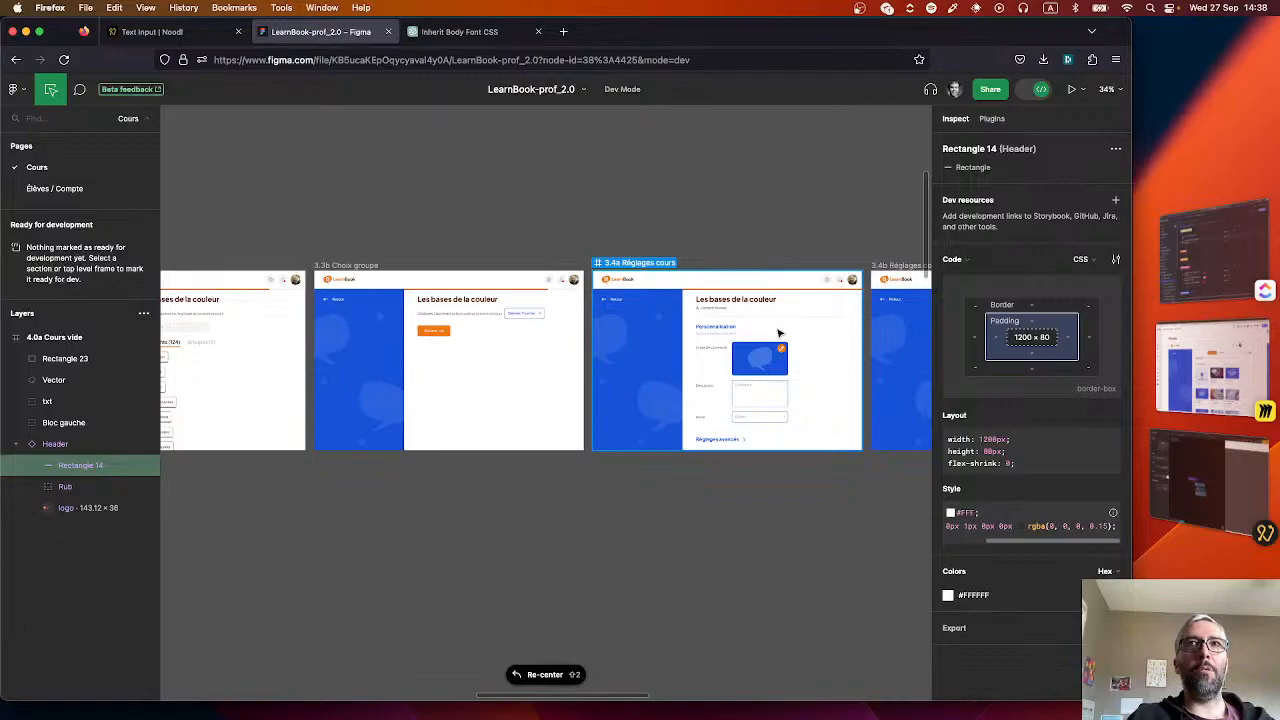
pyautogui.hscroll(3, 779, 333)
pyautogui.scroll(5, 632, 372)
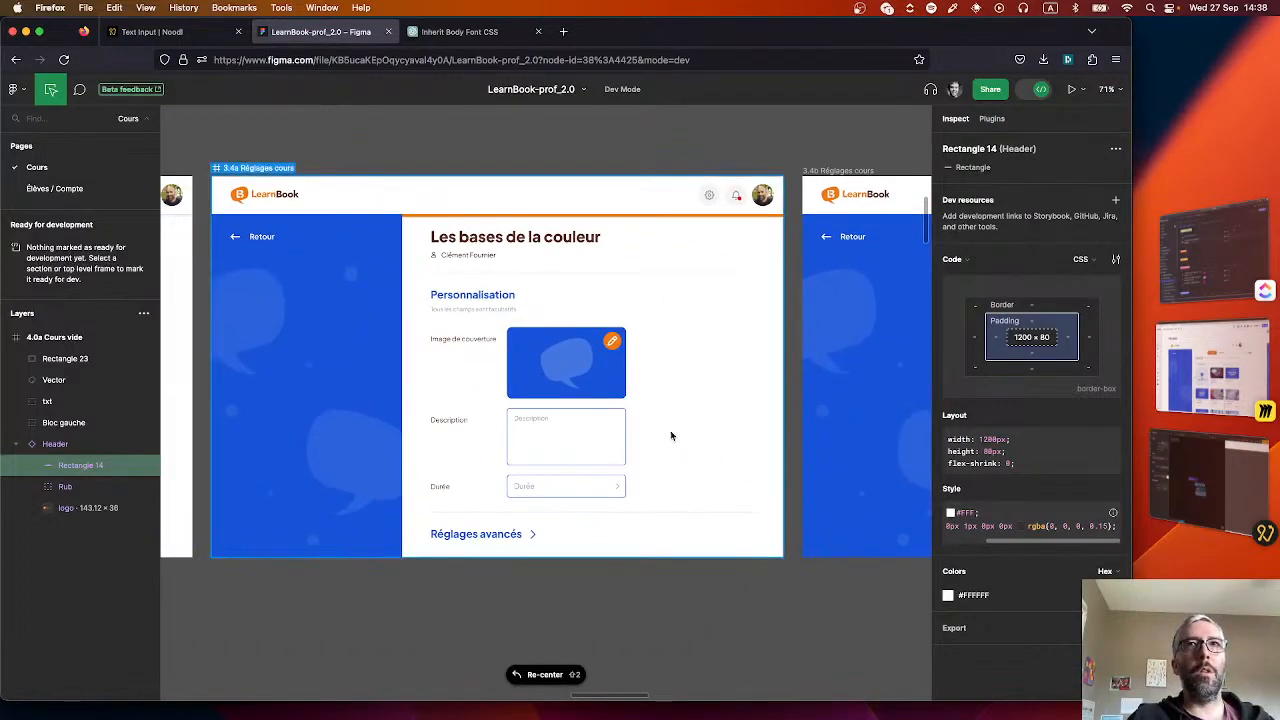
# - Switch to Noodl, add a new Group under the lesson page's Page node, and nest the existing Group and Page Router inside it
pyautogui.press('super+Tab')
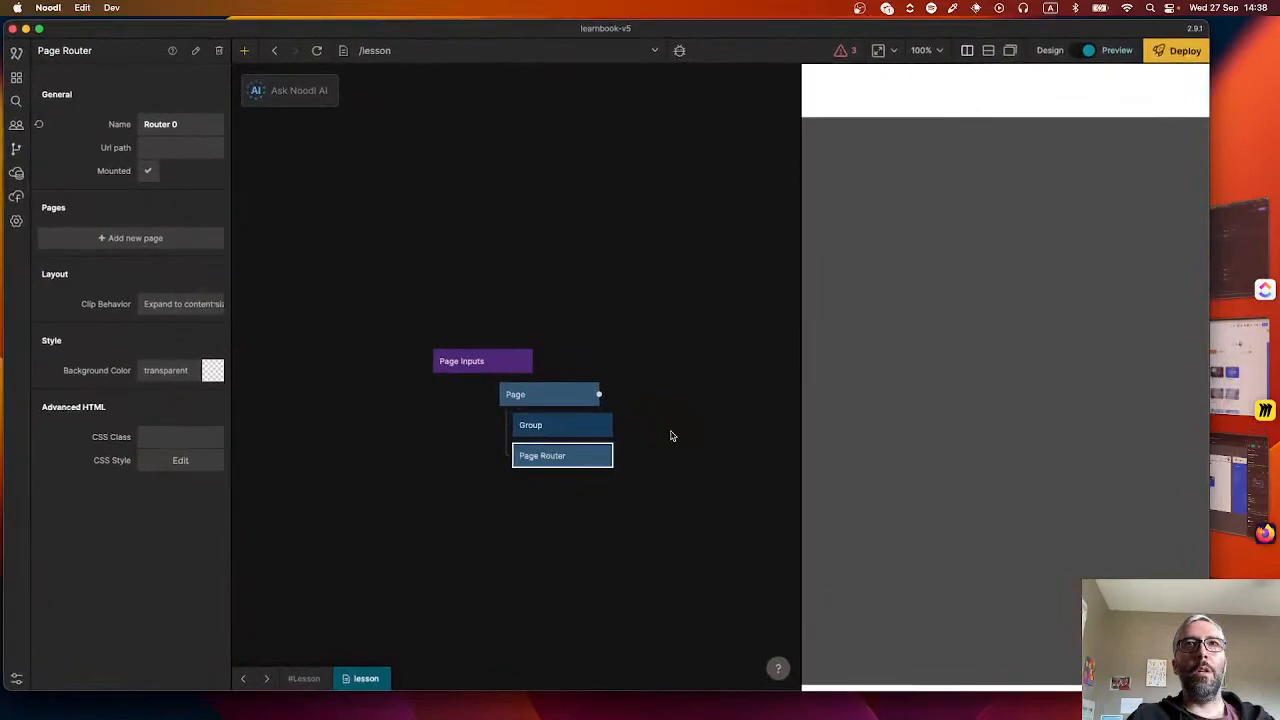
pyautogui.click(543, 416)
pyautogui.rightClick(723, 434)
pyautogui.write('g')
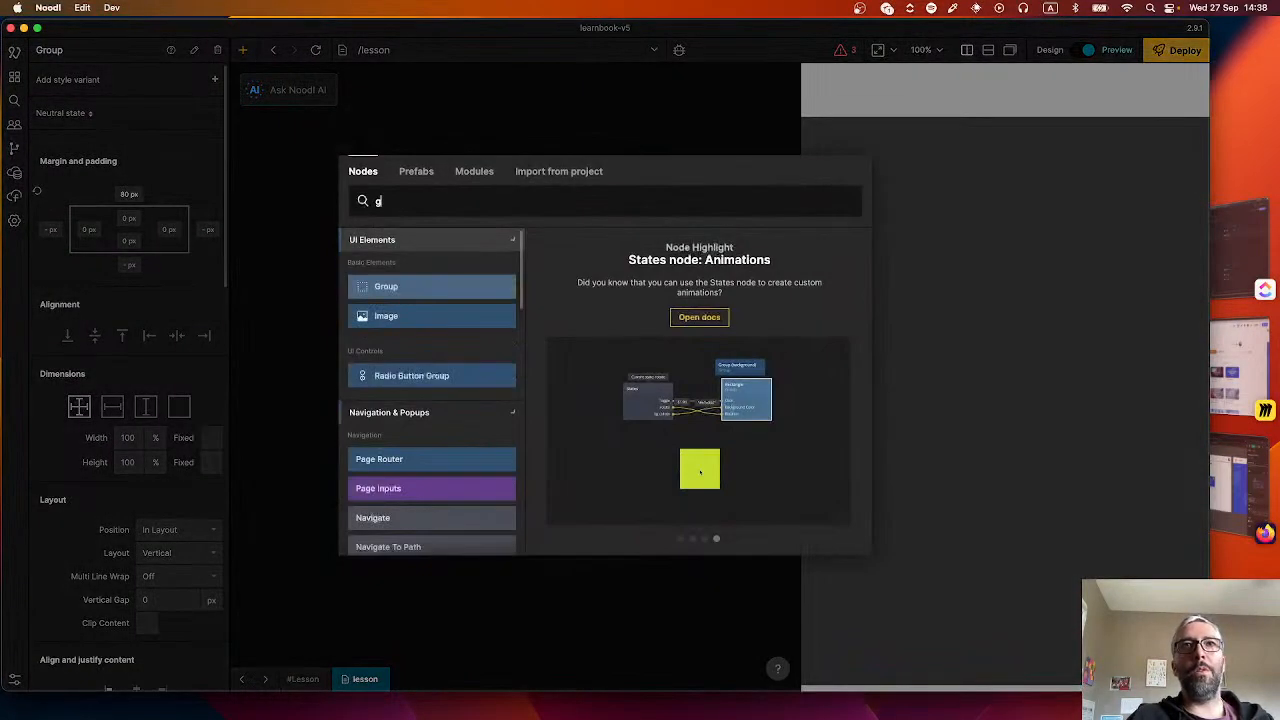
pyautogui.write('r')
pyautogui.press('Return')
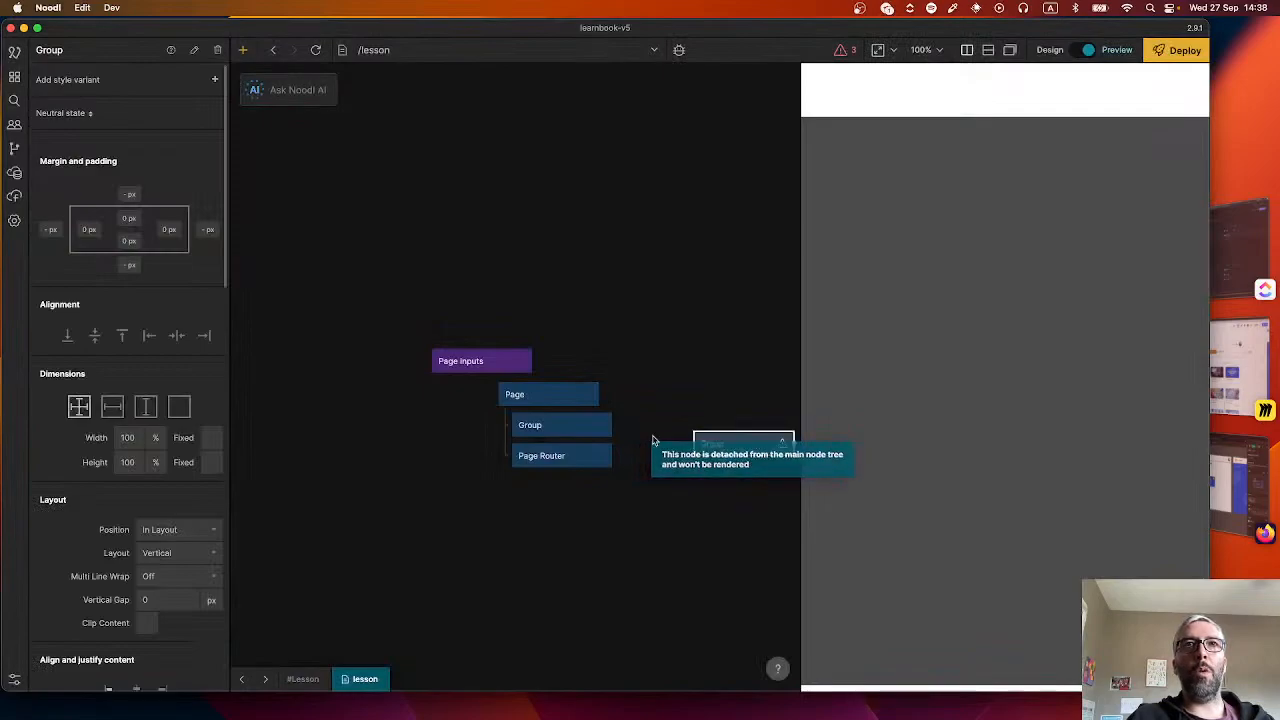
pyautogui.moveTo(710, 442); pyautogui.dragTo(586, 445)
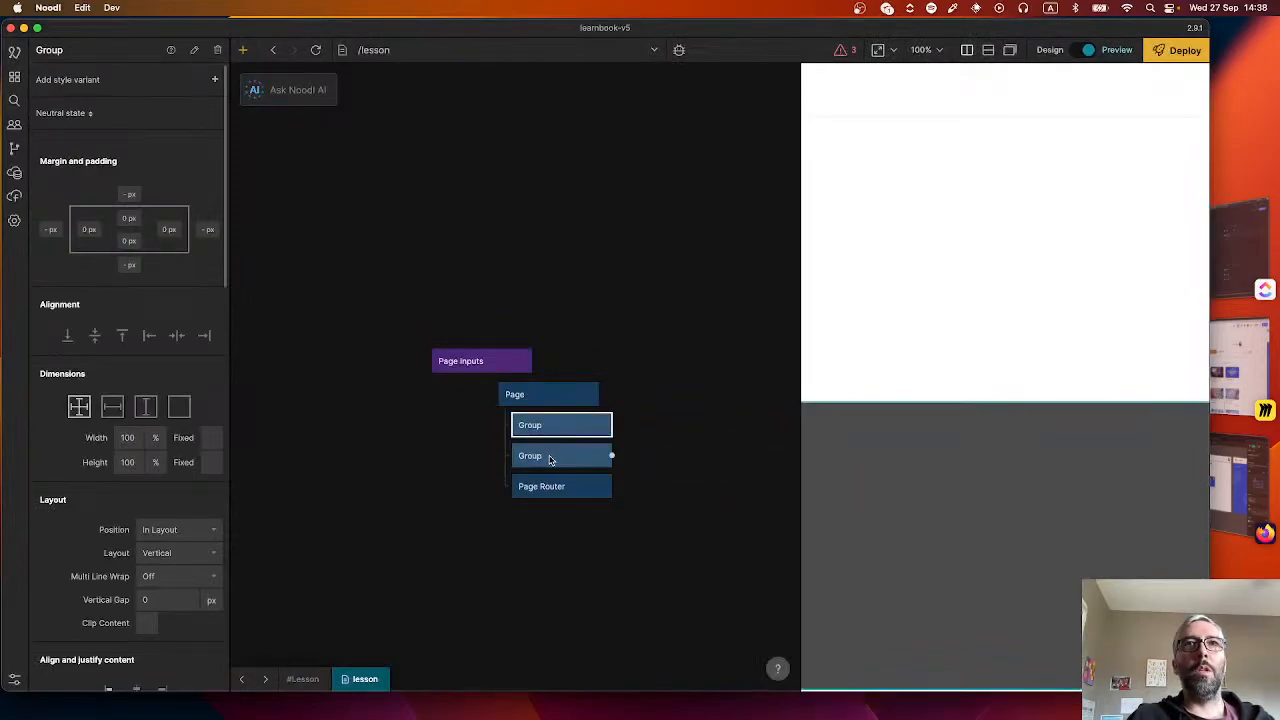
pyautogui.moveTo(550, 460); pyautogui.dragTo(575, 470)
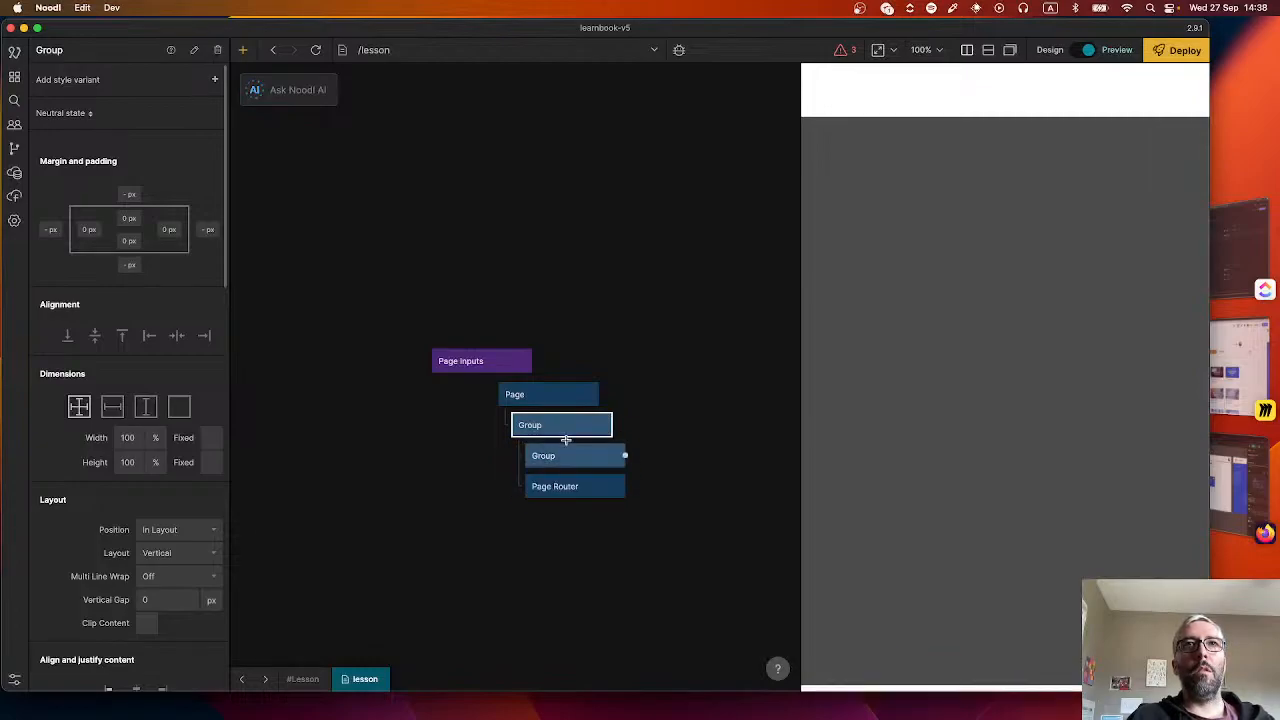
# - Rename the new outer Group as Main page container
pyautogui.doubleClick(48, 50)
pyautogui.write('Main pag')
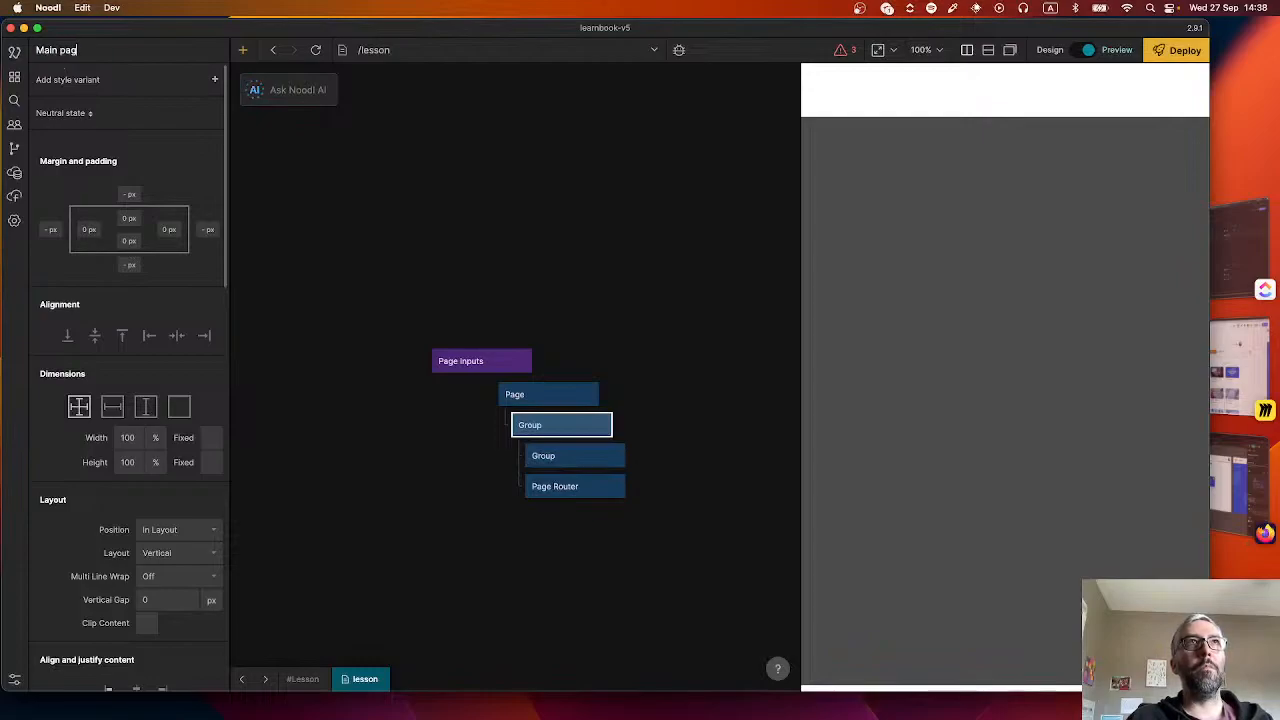
pyautogui.write('e container')
pyautogui.press('Return')
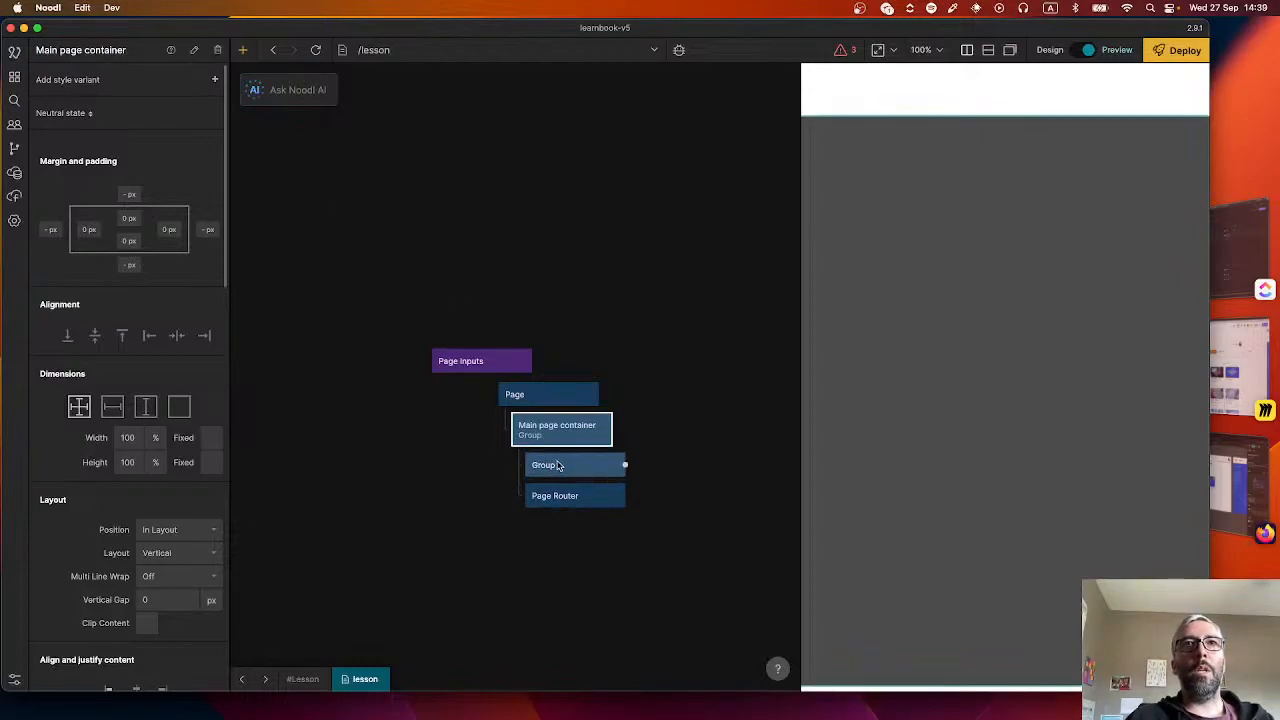
# - Rename the inner Group above the Page Router as Left menu
pyautogui.click(560, 466)
pyautogui.doubleClick(48, 50)
pyautogui.write('Leftm')
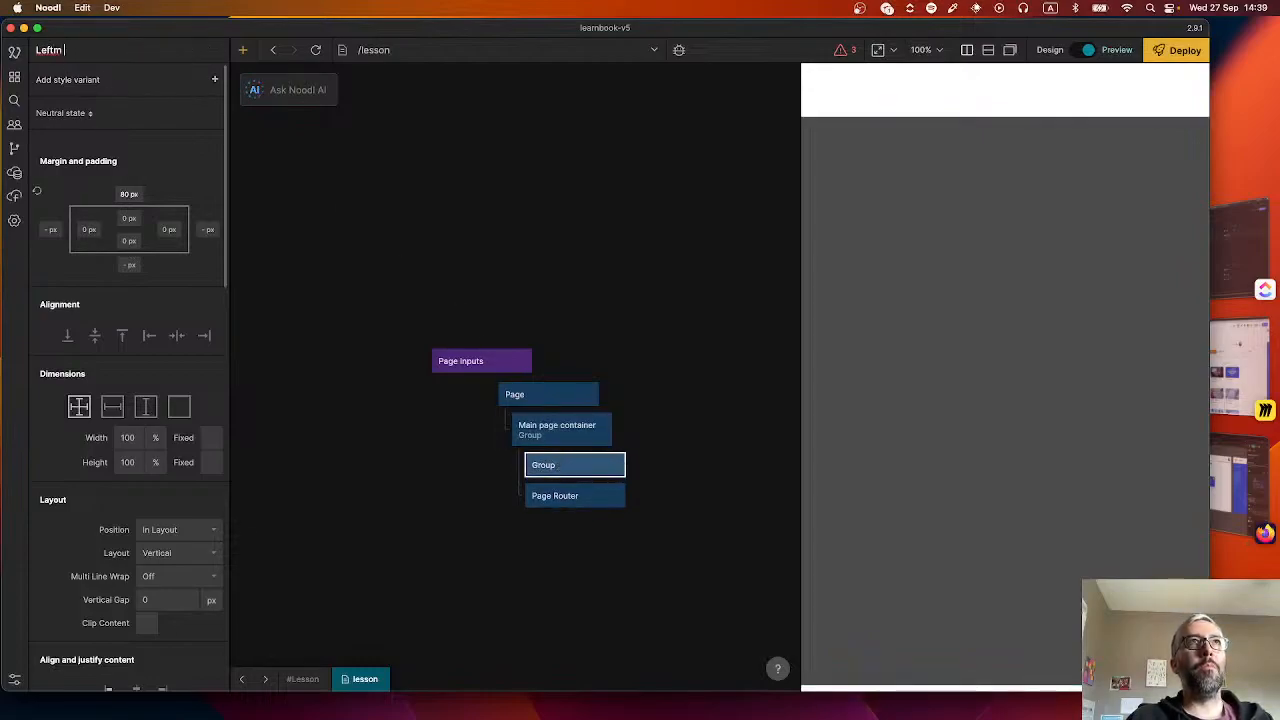
pyautogui.write(' enu-')
pyautogui.press('BackSpace')
pyautogui.press('BackSpace')
pyautogui.press('BackSpace')
pyautogui.press('BackSpace')
pyautogui.write('menu')
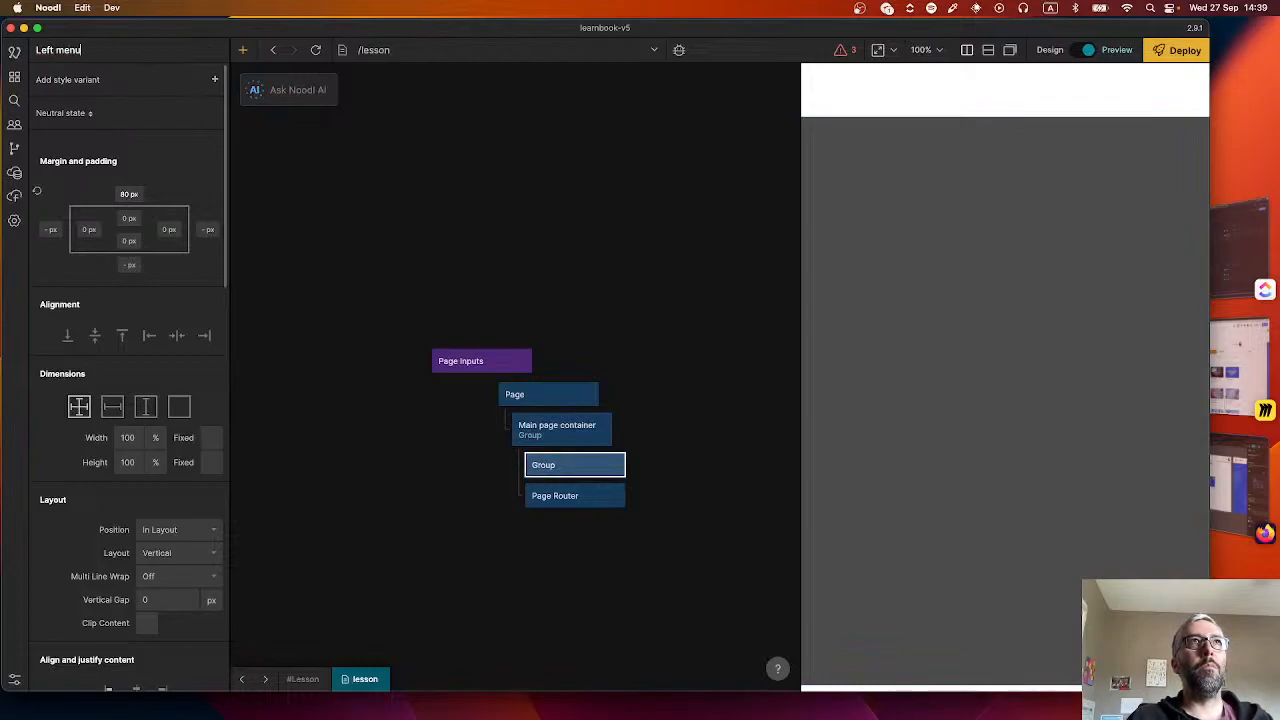
pyautogui.press('Return')
# - Check the Réglages cours layout in Figma, return to Noodl and rename the Page Router node as Create and View pages
pyautogui.press('super+Tab')
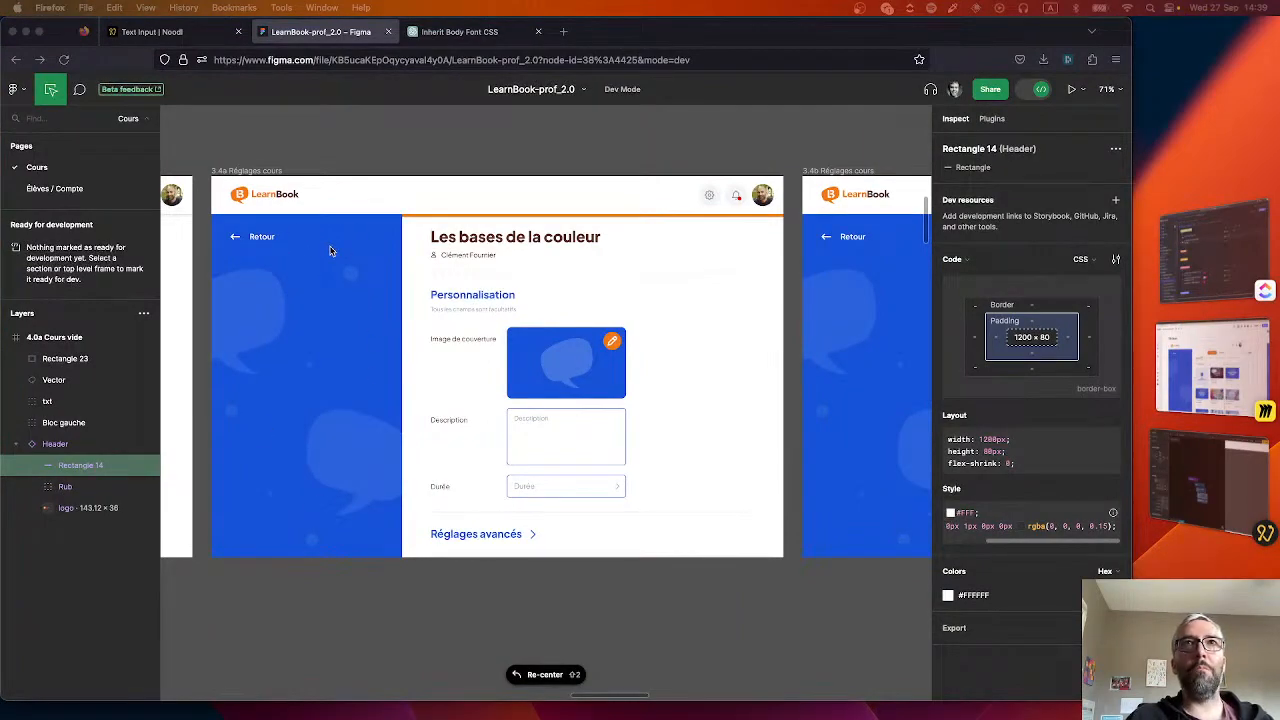
pyautogui.press('super+Tab')
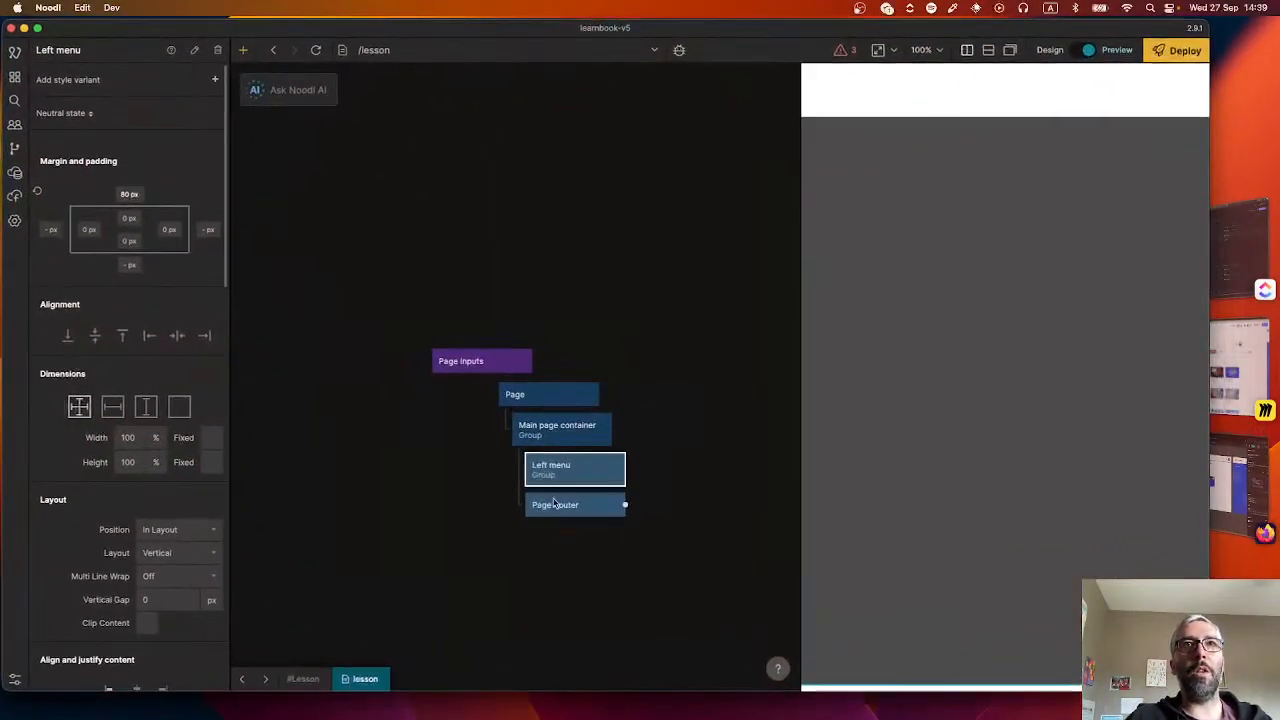
pyautogui.click(575, 505)
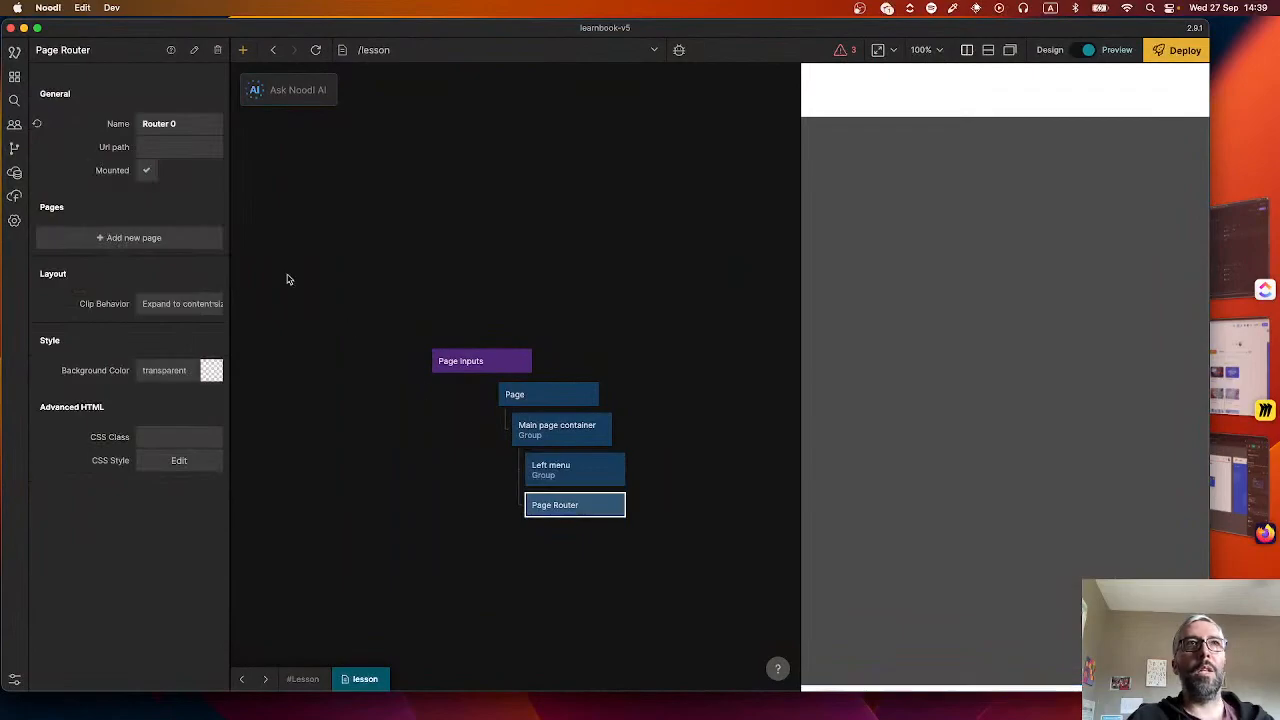
pyautogui.doubleClick(90, 49)
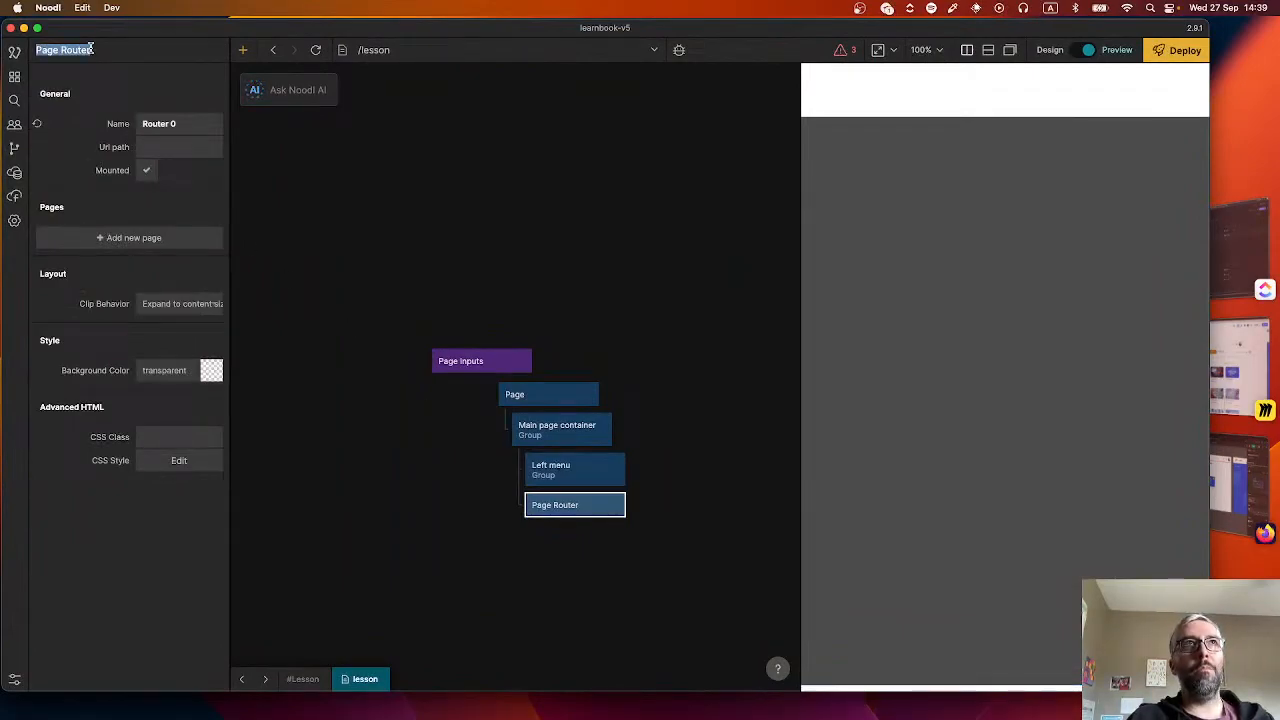
pyautogui.write('C')
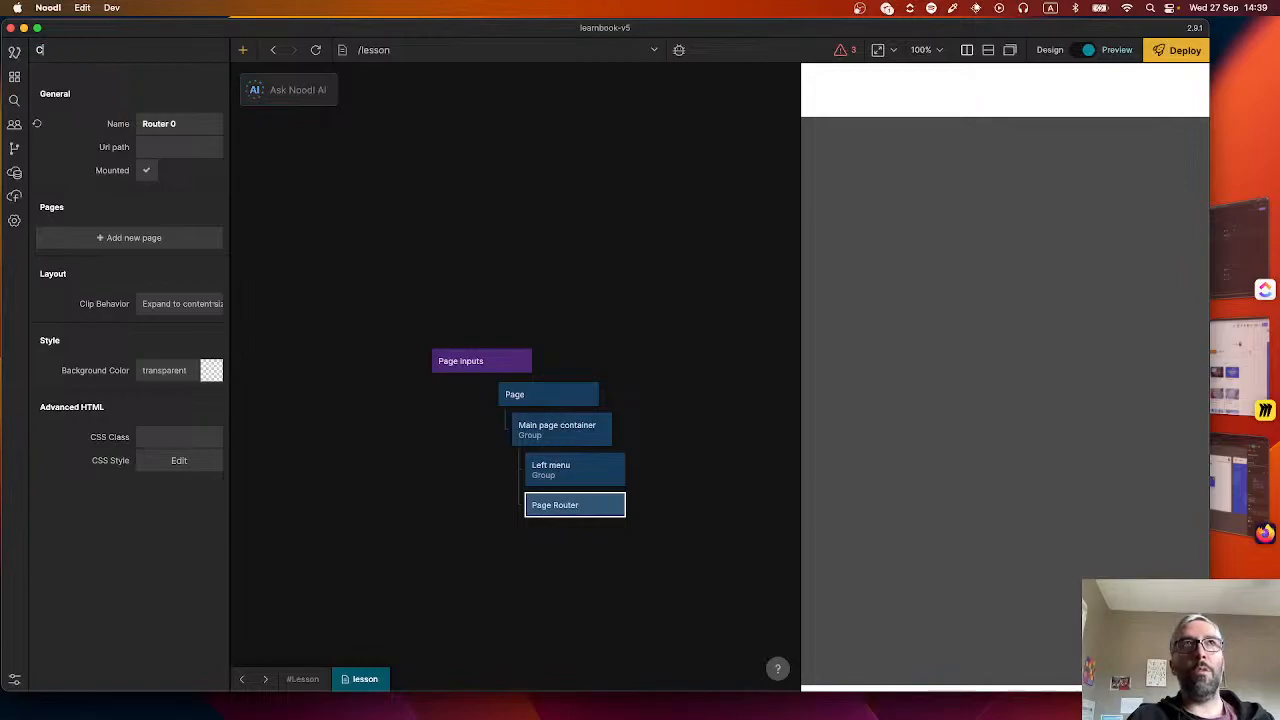
pyautogui.write('reate and View pages')
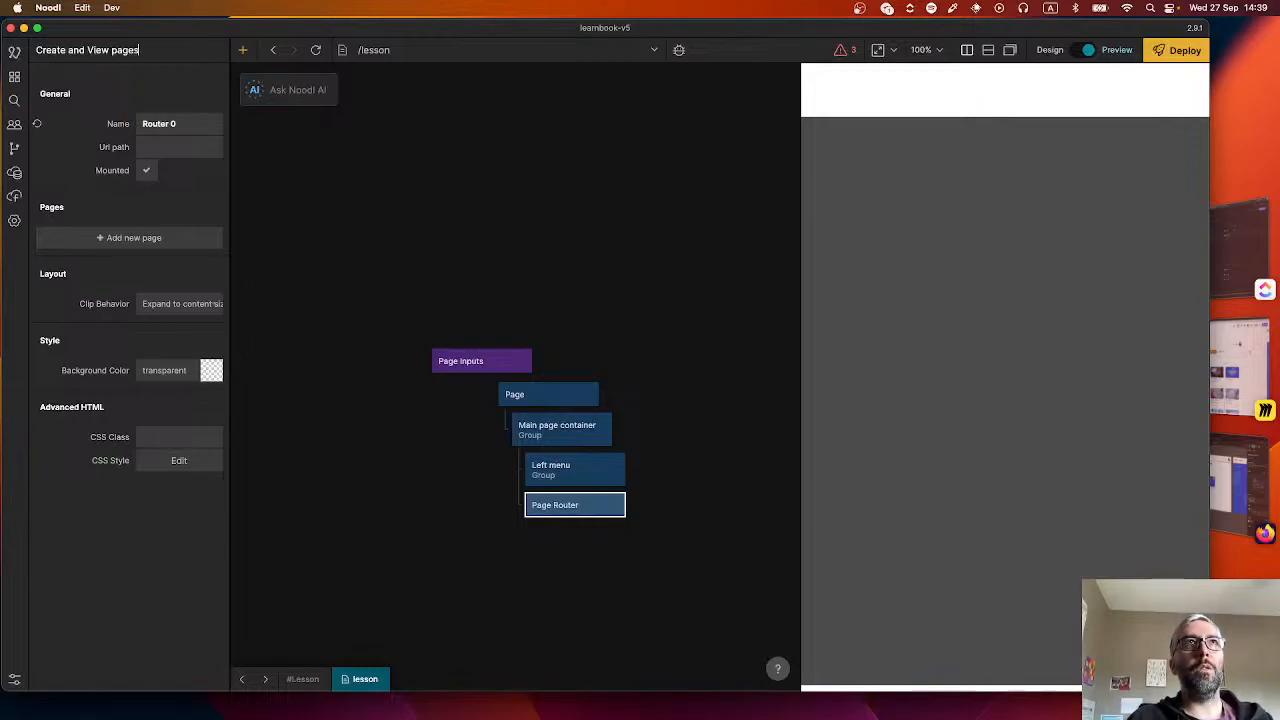
pyautogui.press('Return')
# - Set the Name property of the Create and View pages router to "Lesson create and view"
pyautogui.click(158, 140)
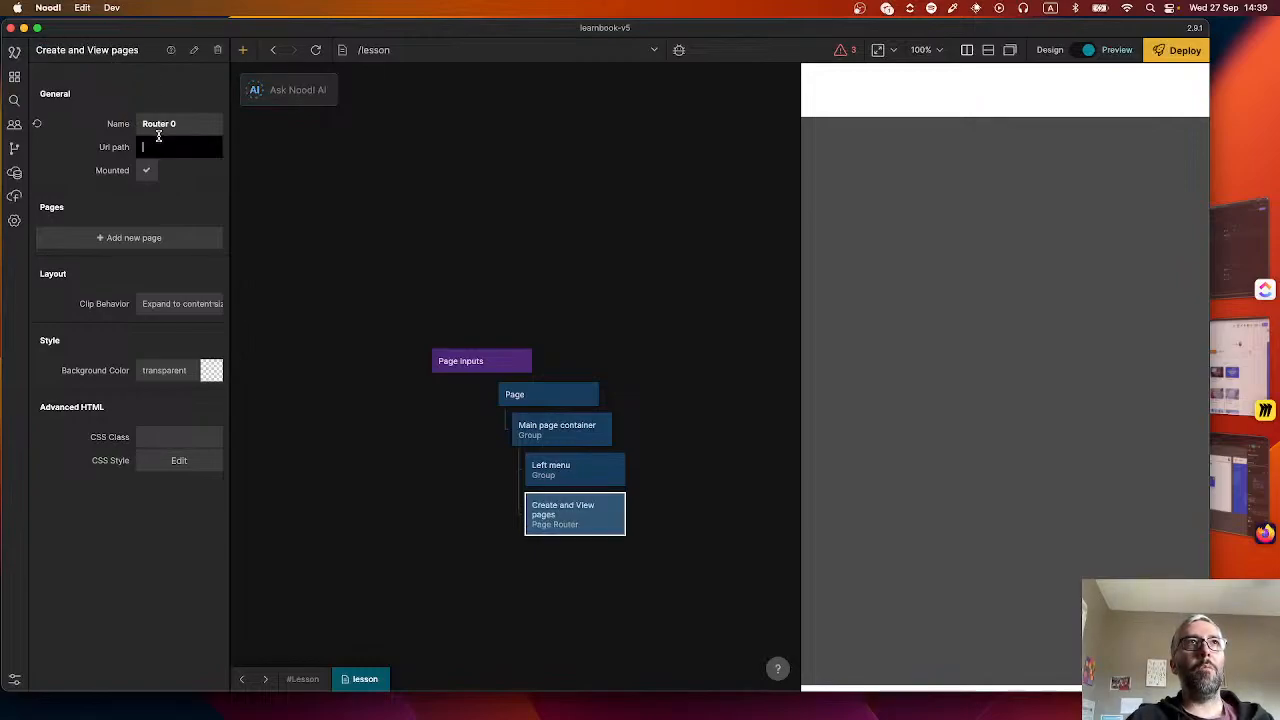
pyautogui.doubleClick(170, 123)
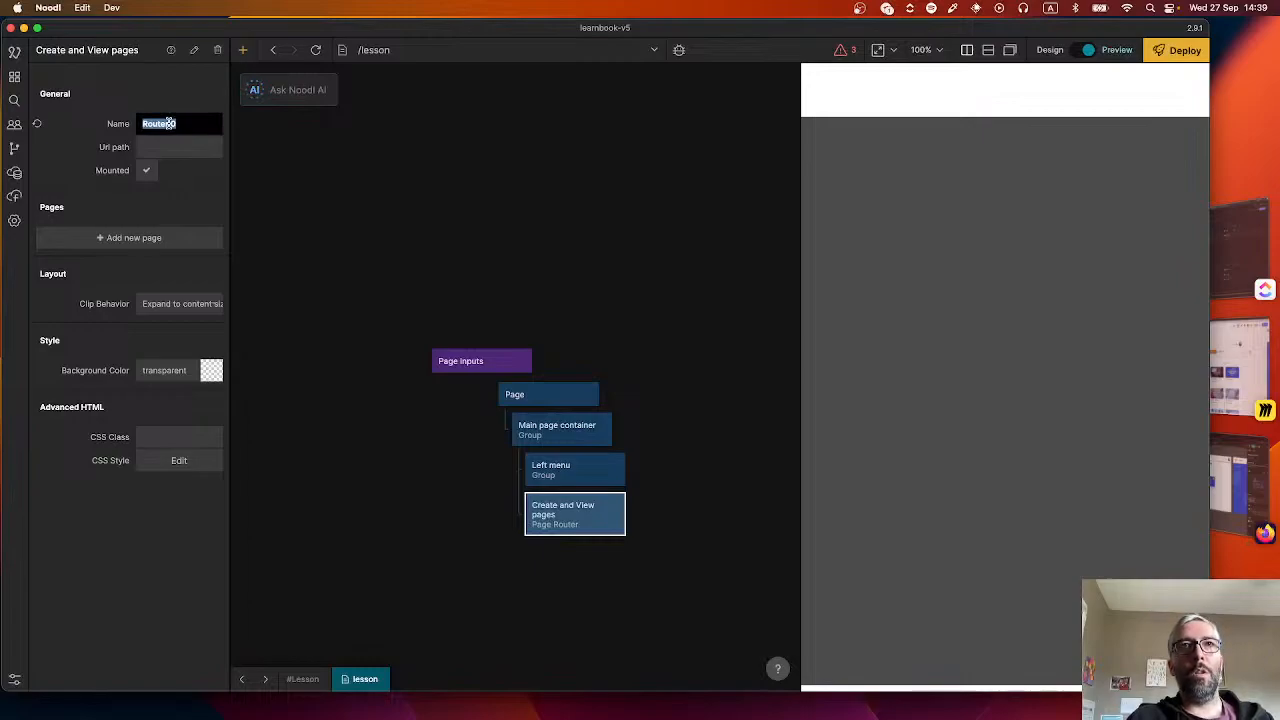
pyautogui.write('Lesson cr')
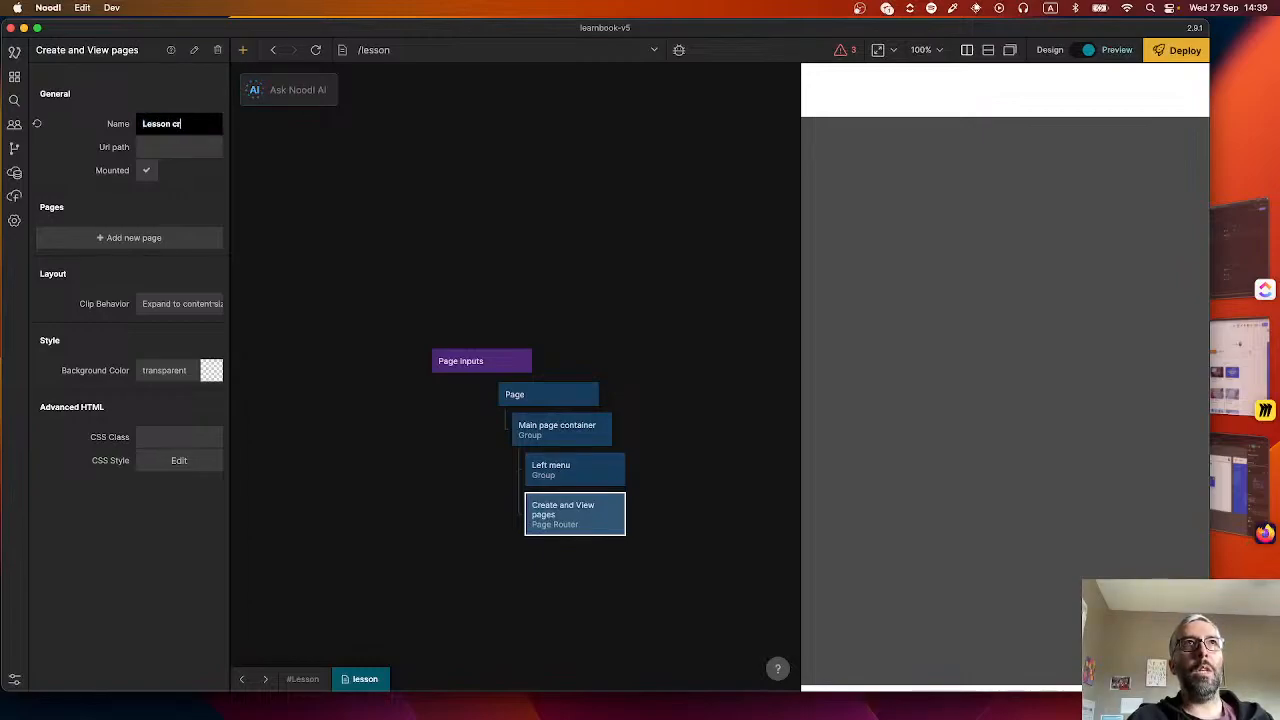
pyautogui.write('eate and view')
pyautogui.press('Return')
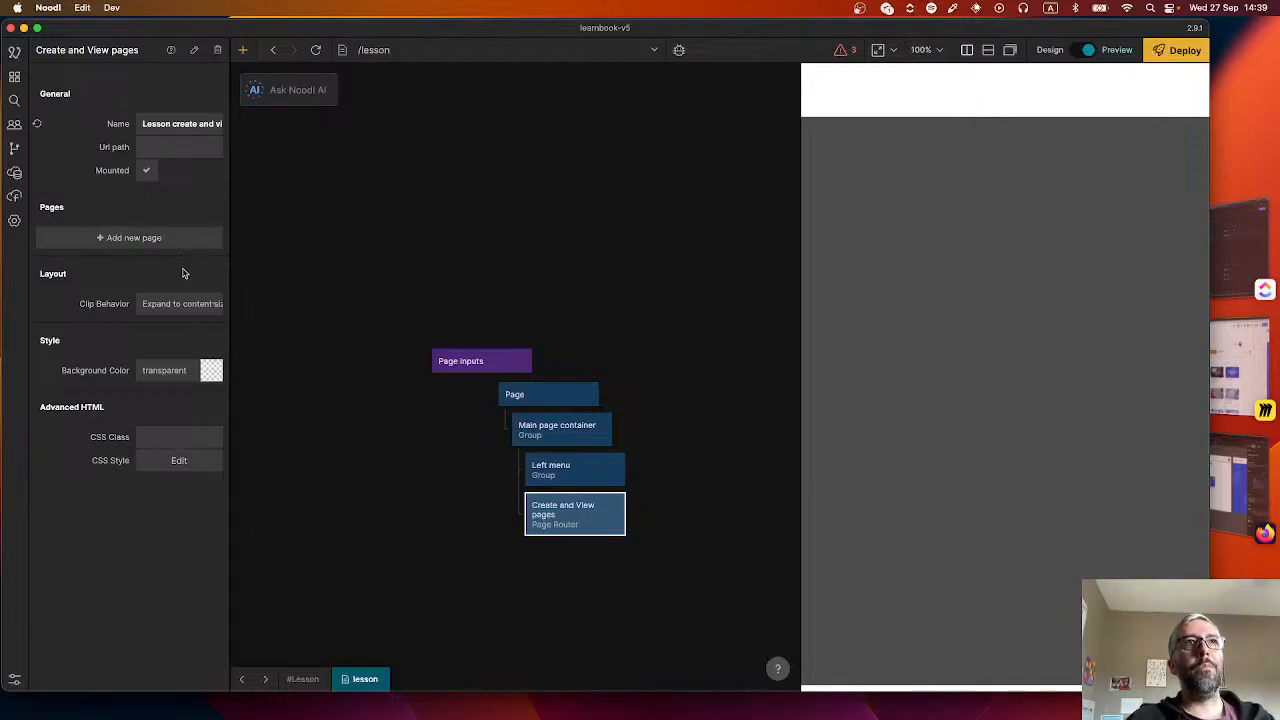
# - Add a page component named create-lesson to the Lesson sheet, assigned to the Lesson create and view router
pyautogui.click(462, 560)
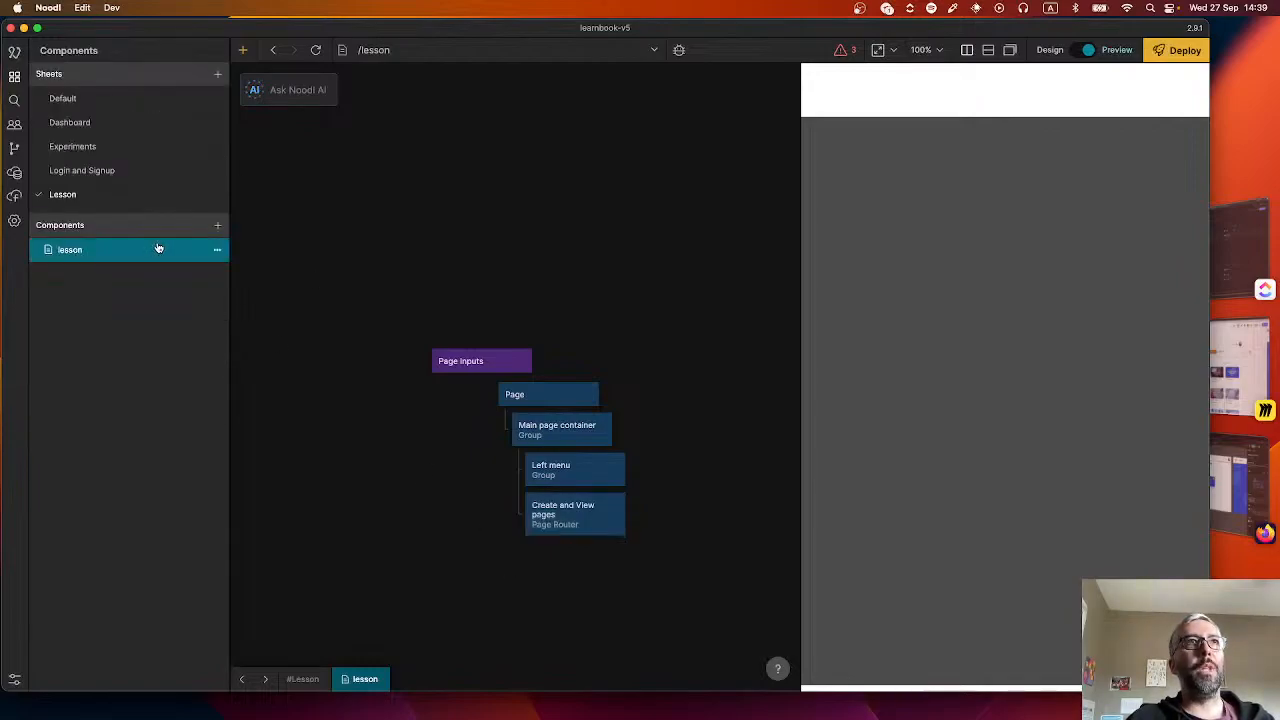
pyautogui.click(217, 250)
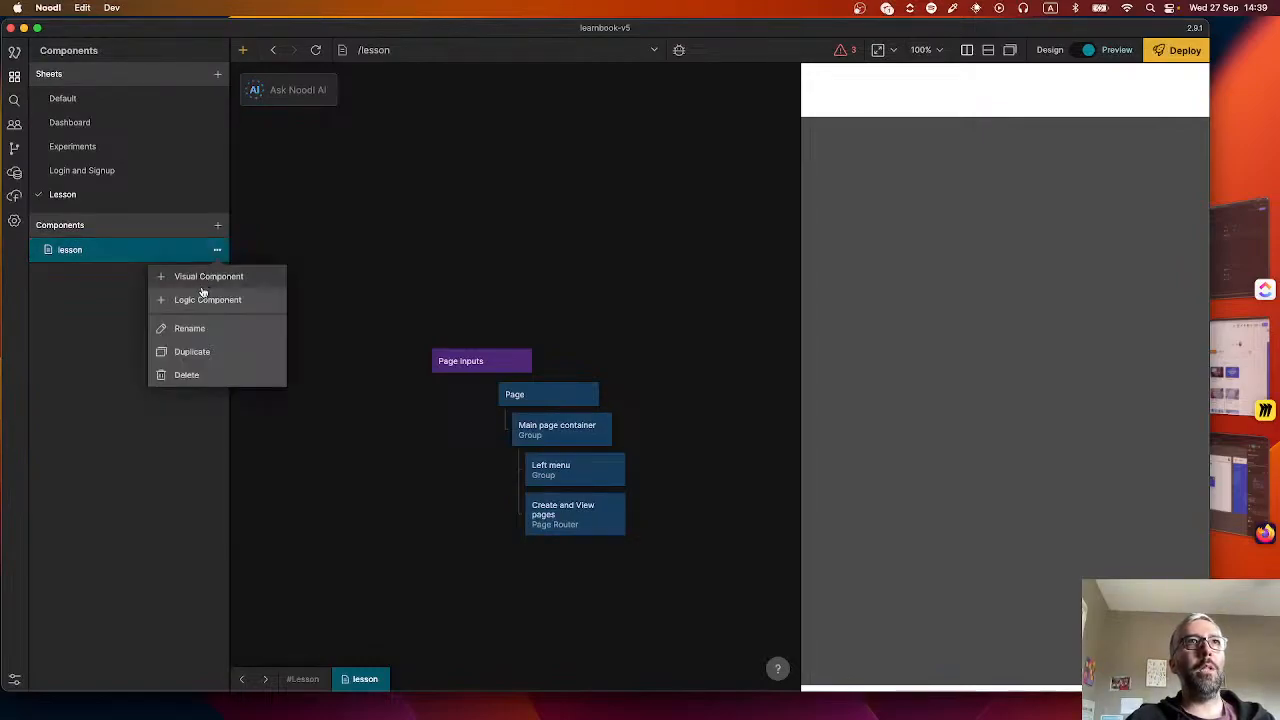
pyautogui.click(114, 306)
pyautogui.click(217, 225)
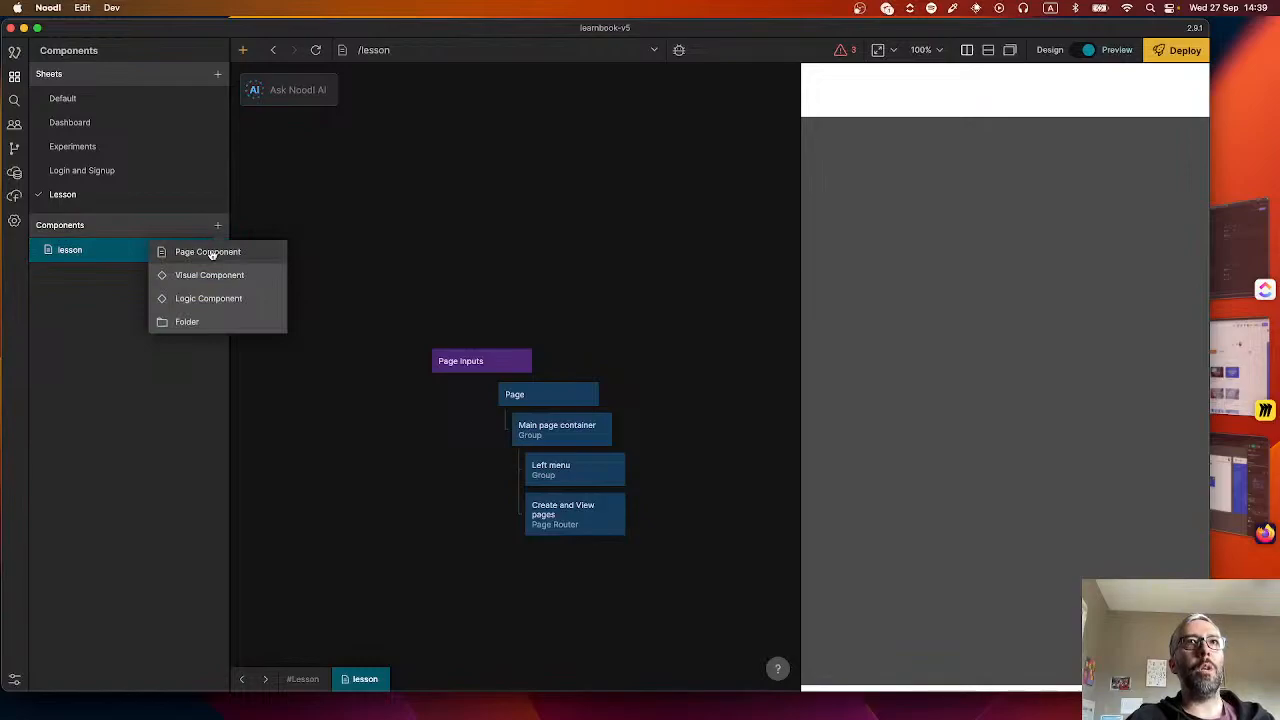
pyautogui.click(207, 252)
pyautogui.write('create')
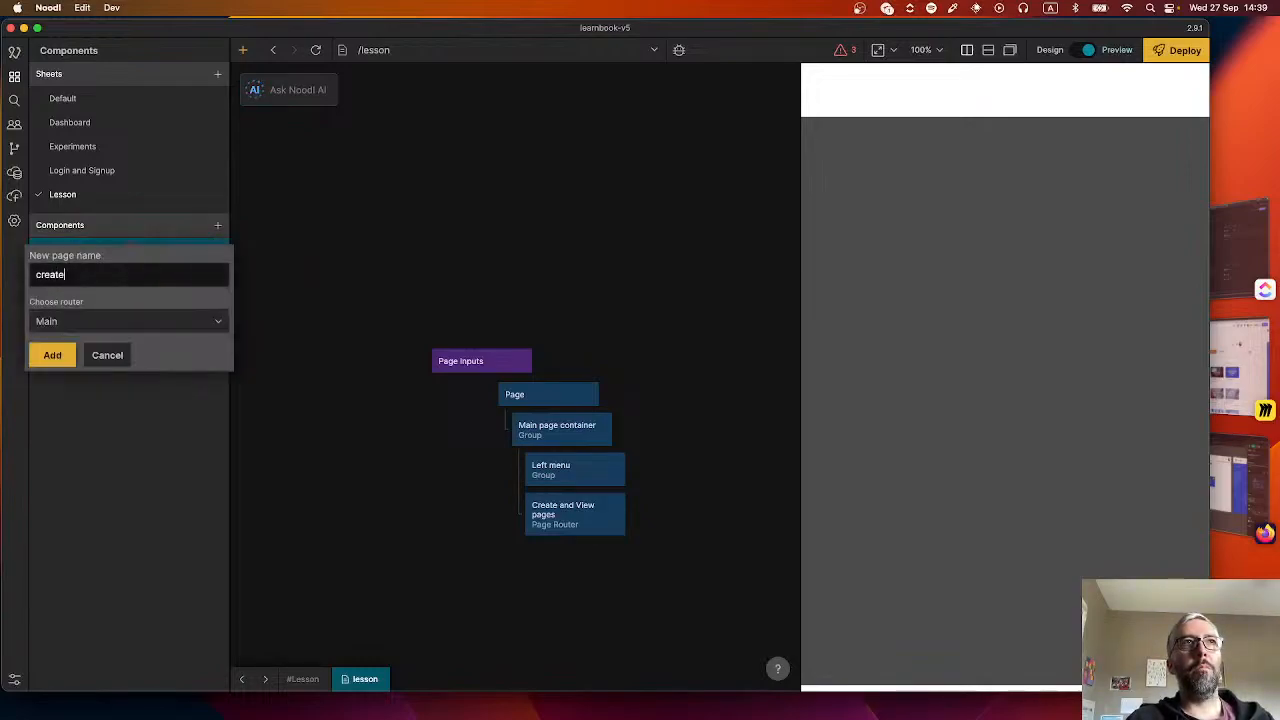
pyautogui.write('-lesson')
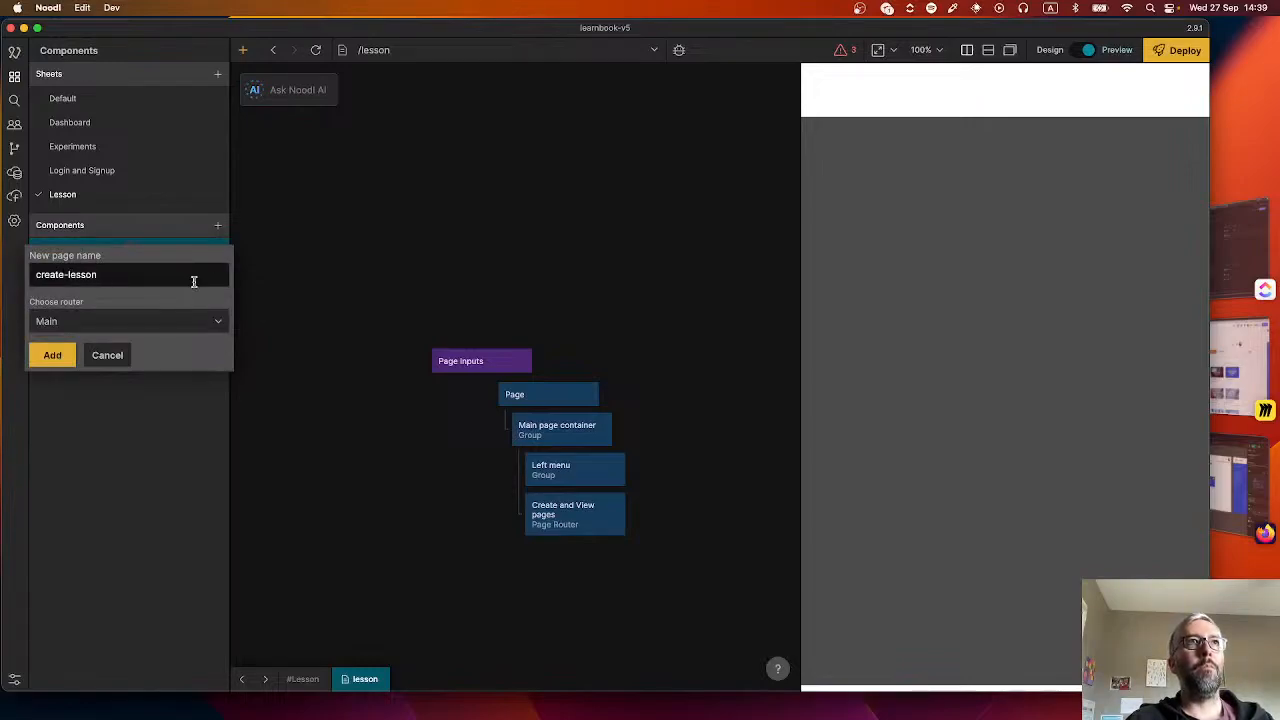
pyautogui.click(97, 322)
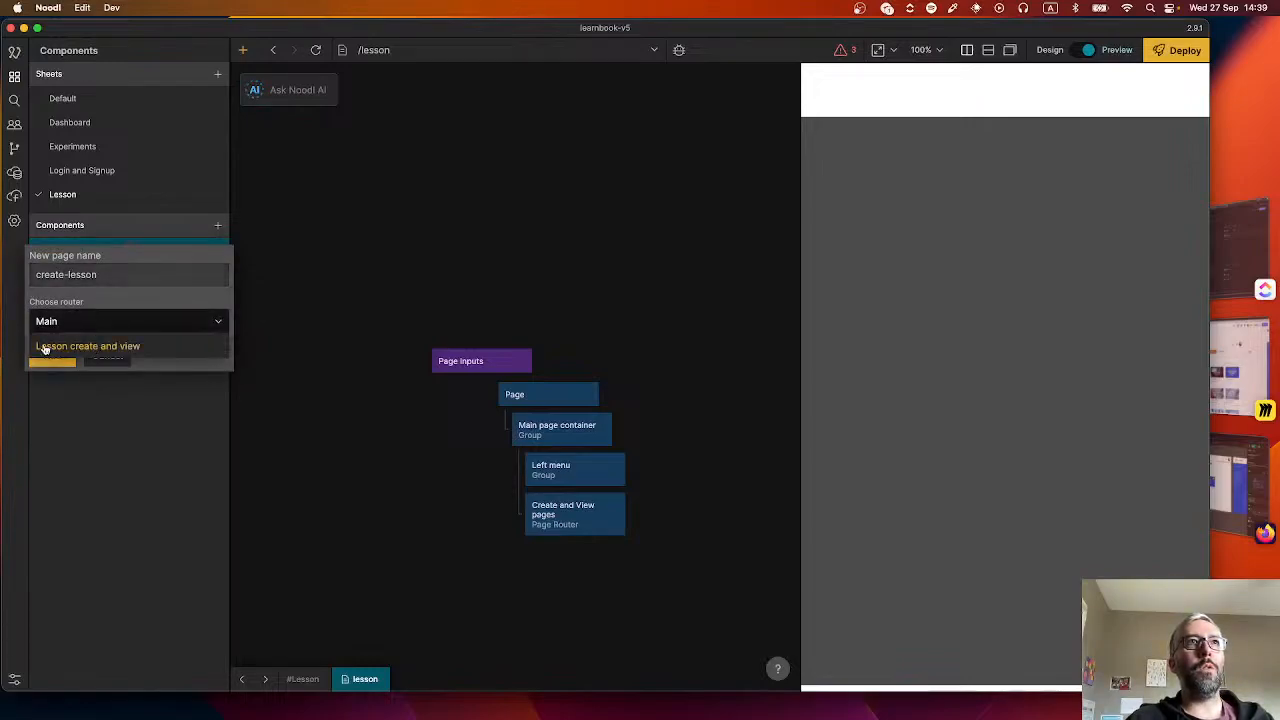
pyautogui.click(107, 346)
pyautogui.click(50, 359)
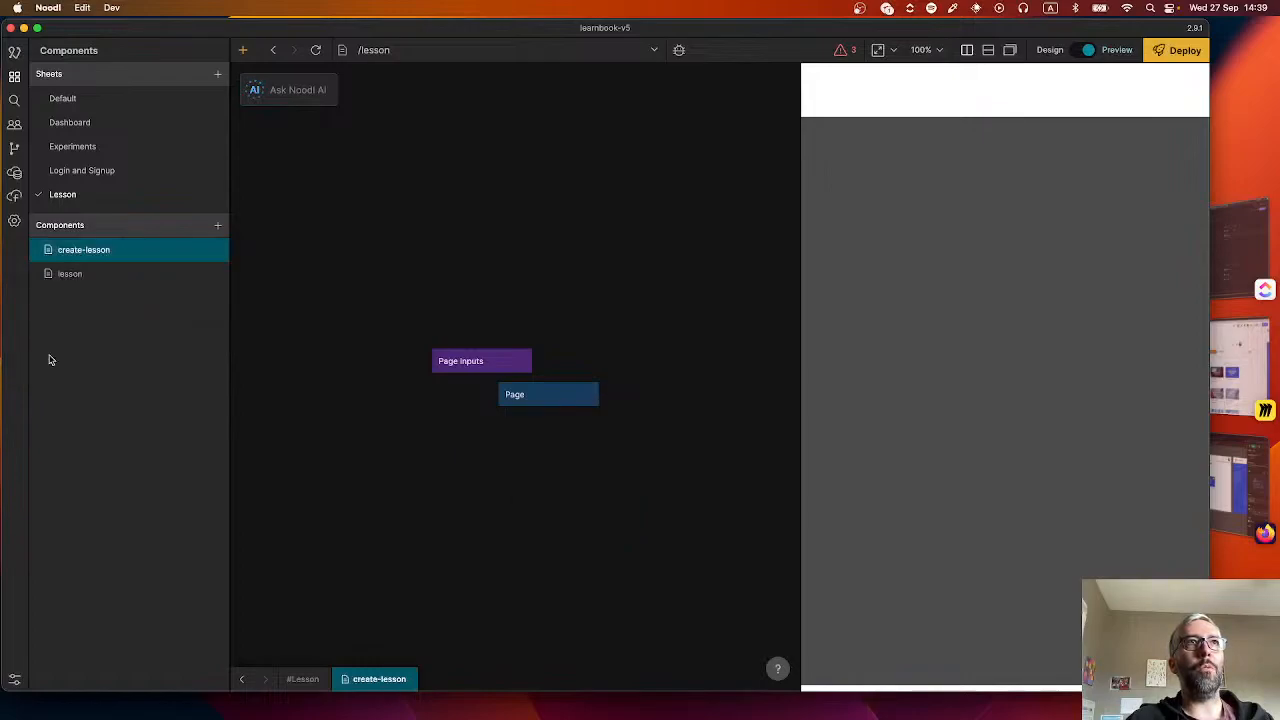
pyautogui.click(217, 225)
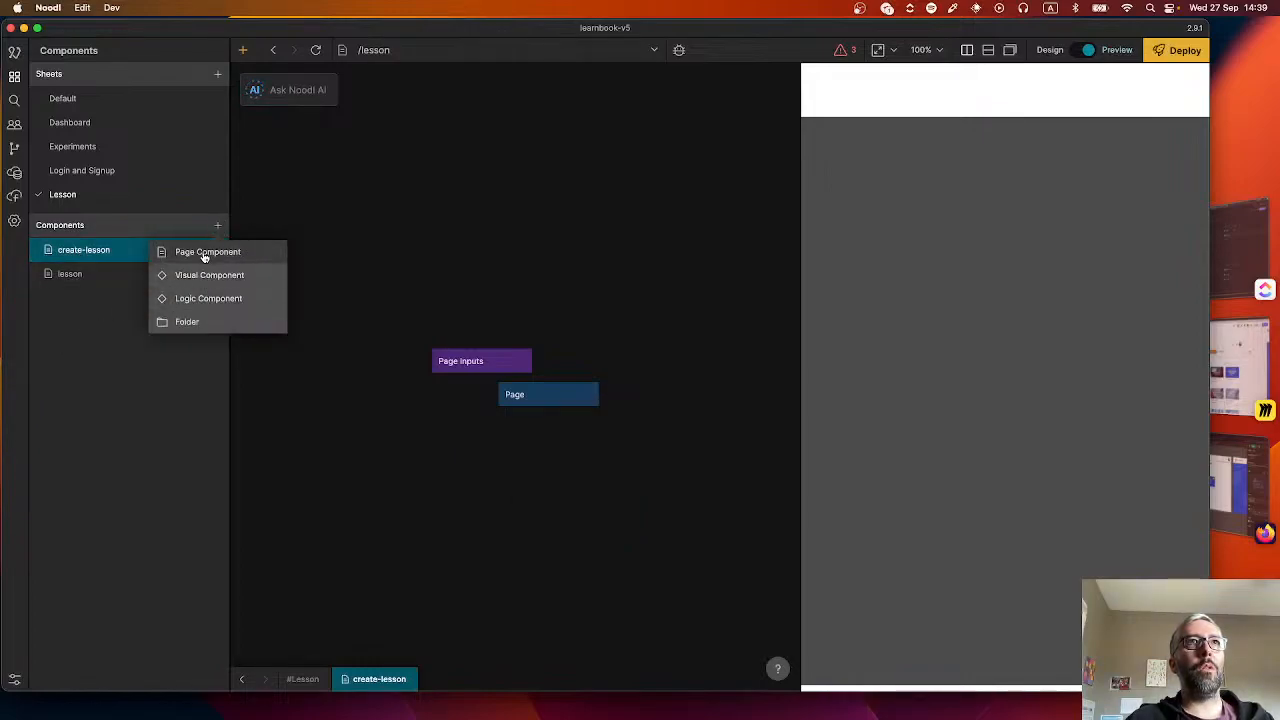
pyautogui.click(204, 255)
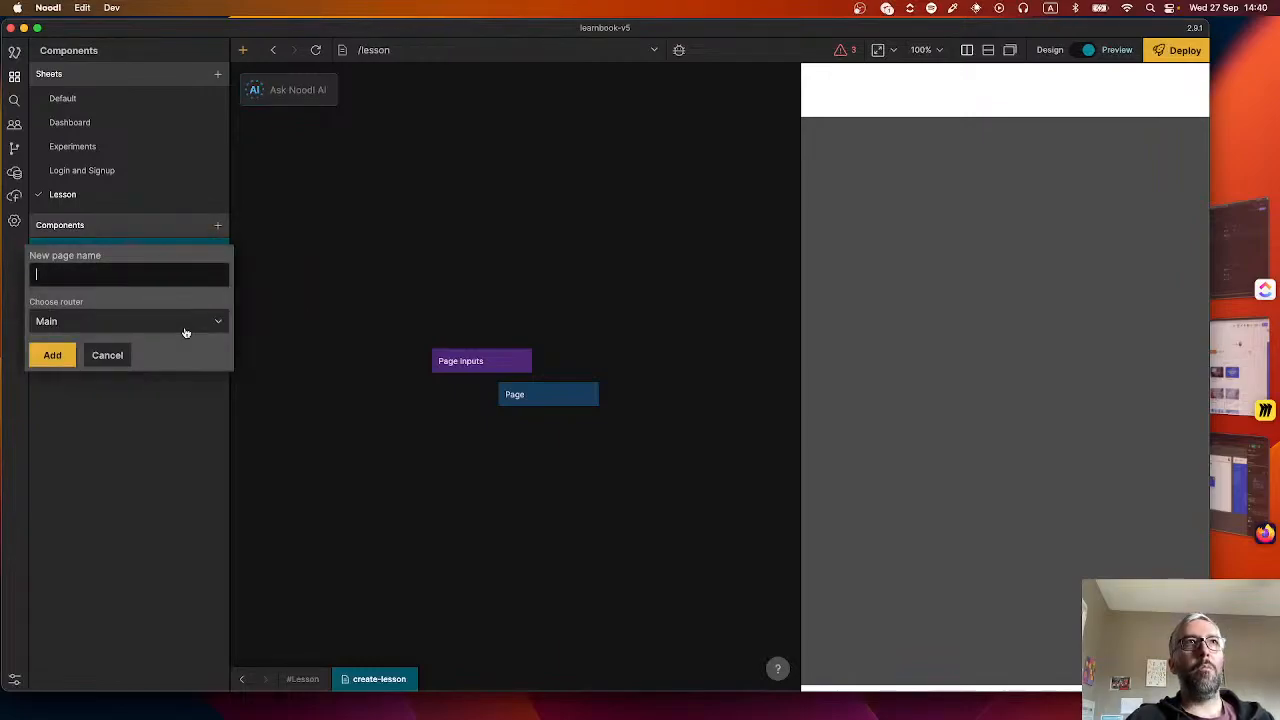
pyautogui.write('view')
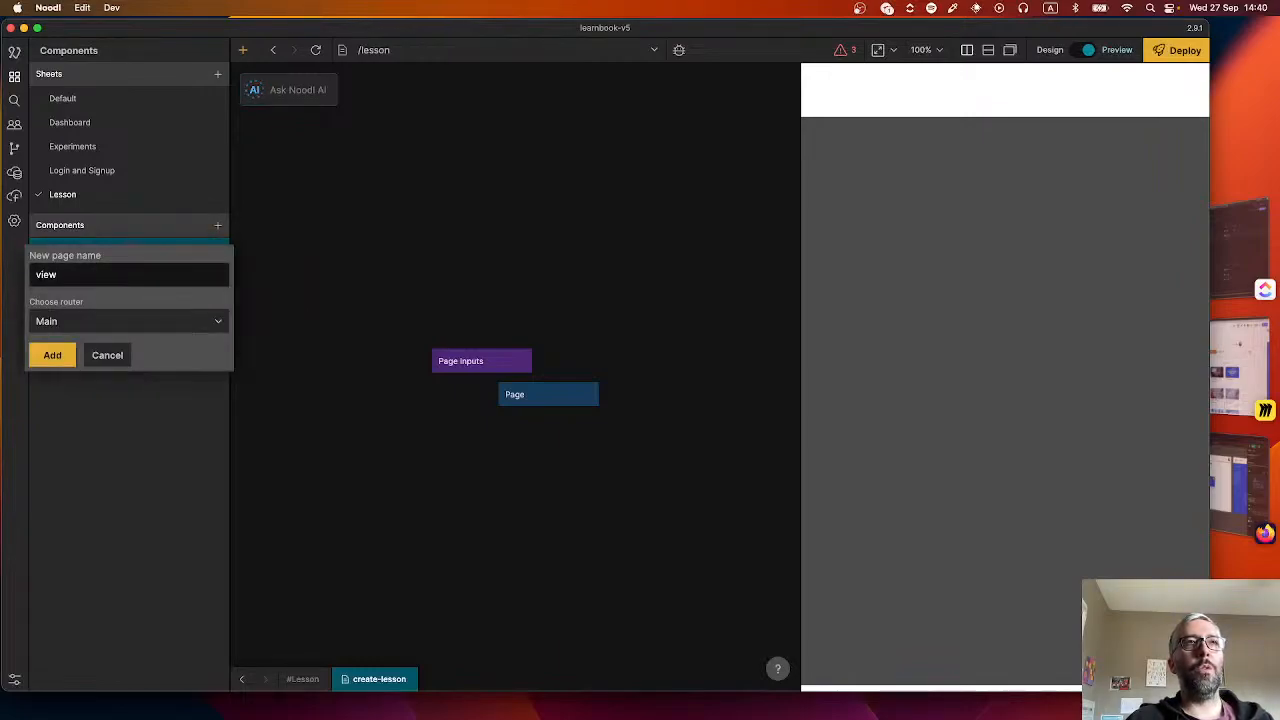
pyautogui.click(122, 322)
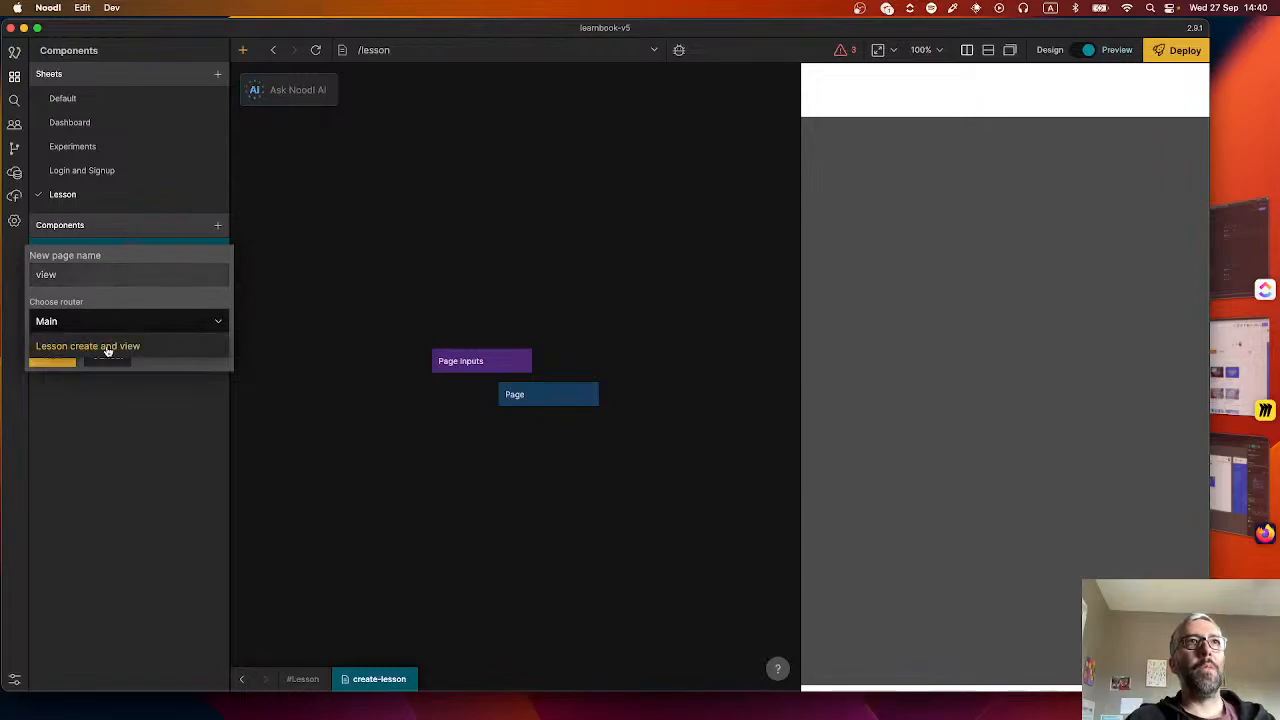
pyautogui.click(107, 346)
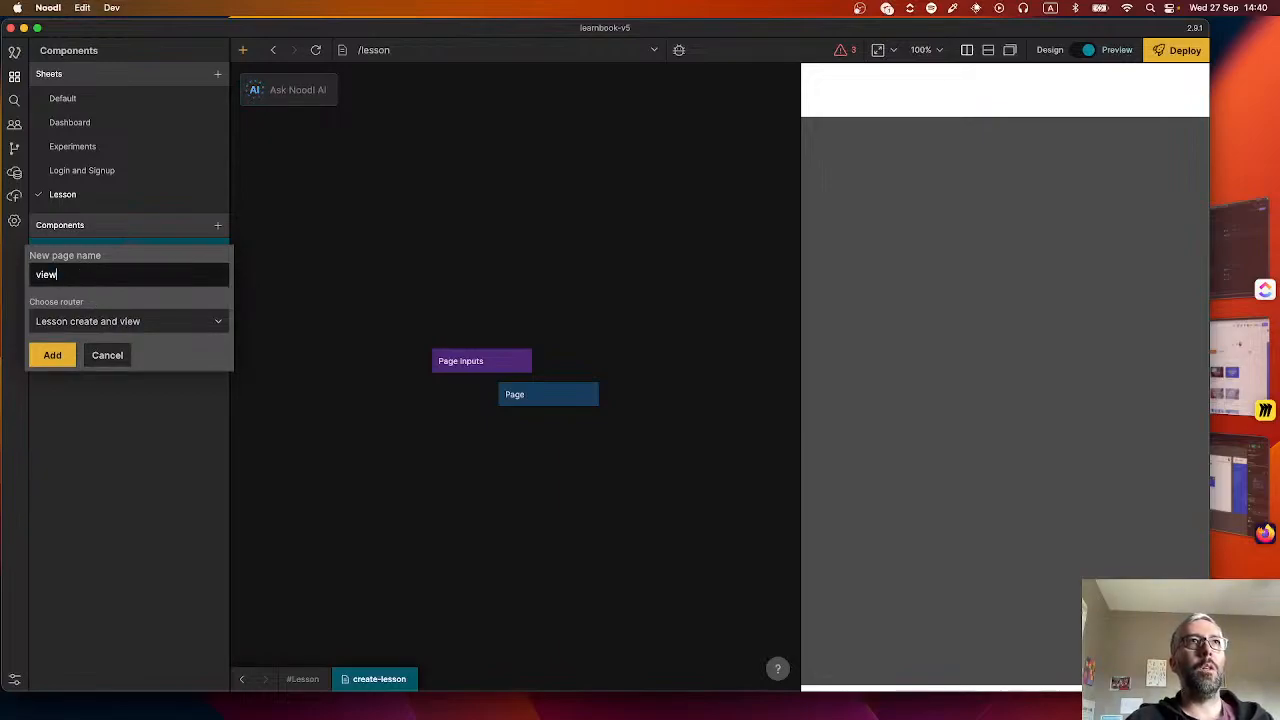
pyautogui.click(105, 356)
# - Add a page component named view-lesson to the Lesson sheet, assigned to the Lesson create and view router
pyautogui.click(217, 226)
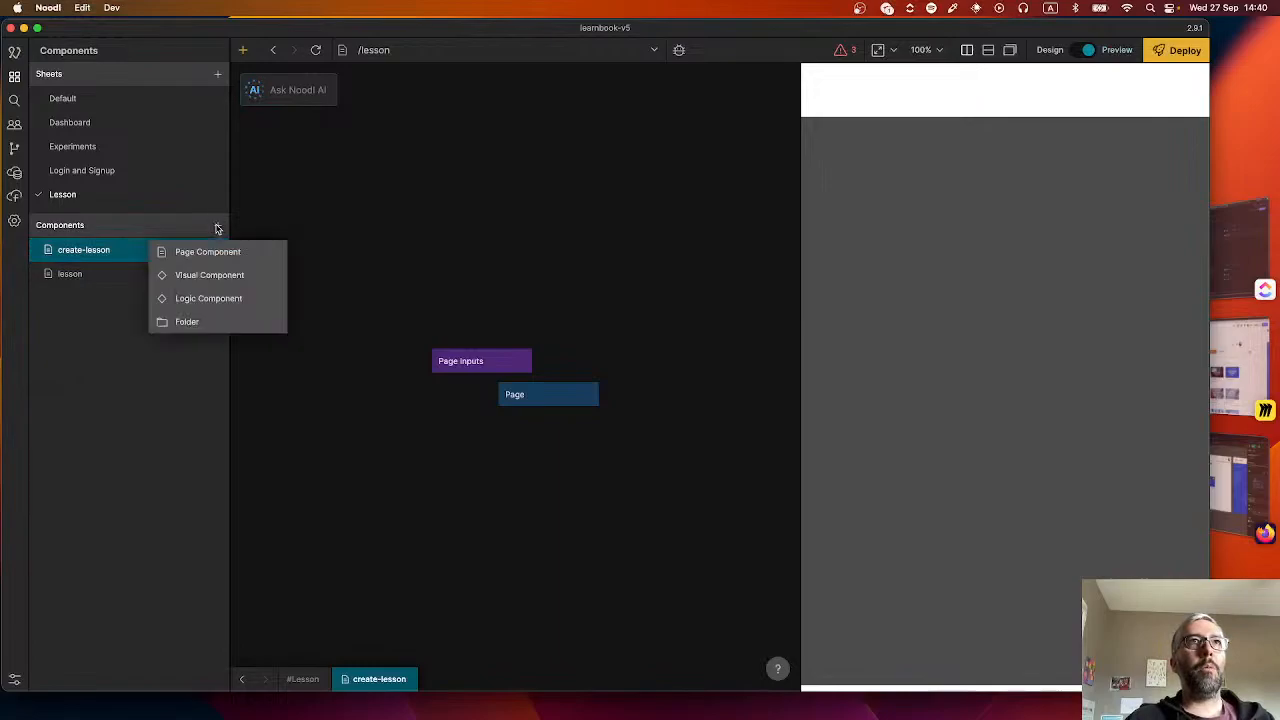
pyautogui.click(222, 254)
pyautogui.write('v')
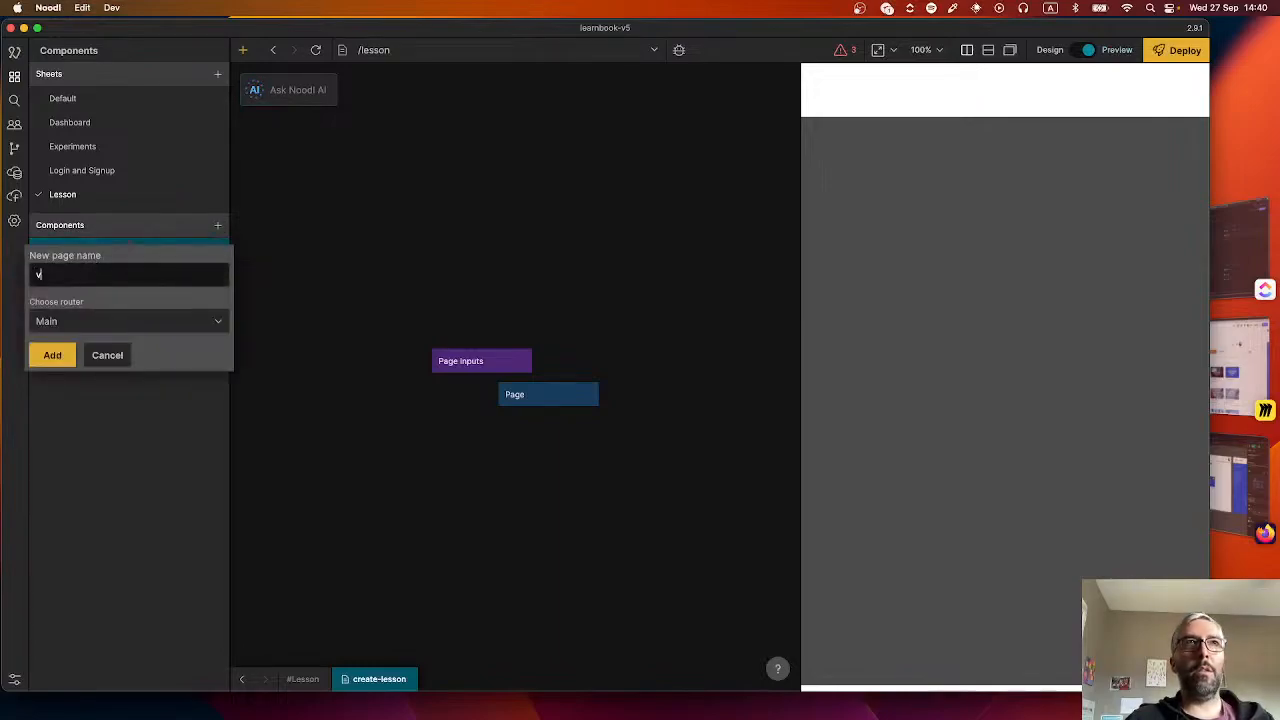
pyautogui.write('iew-lesson')
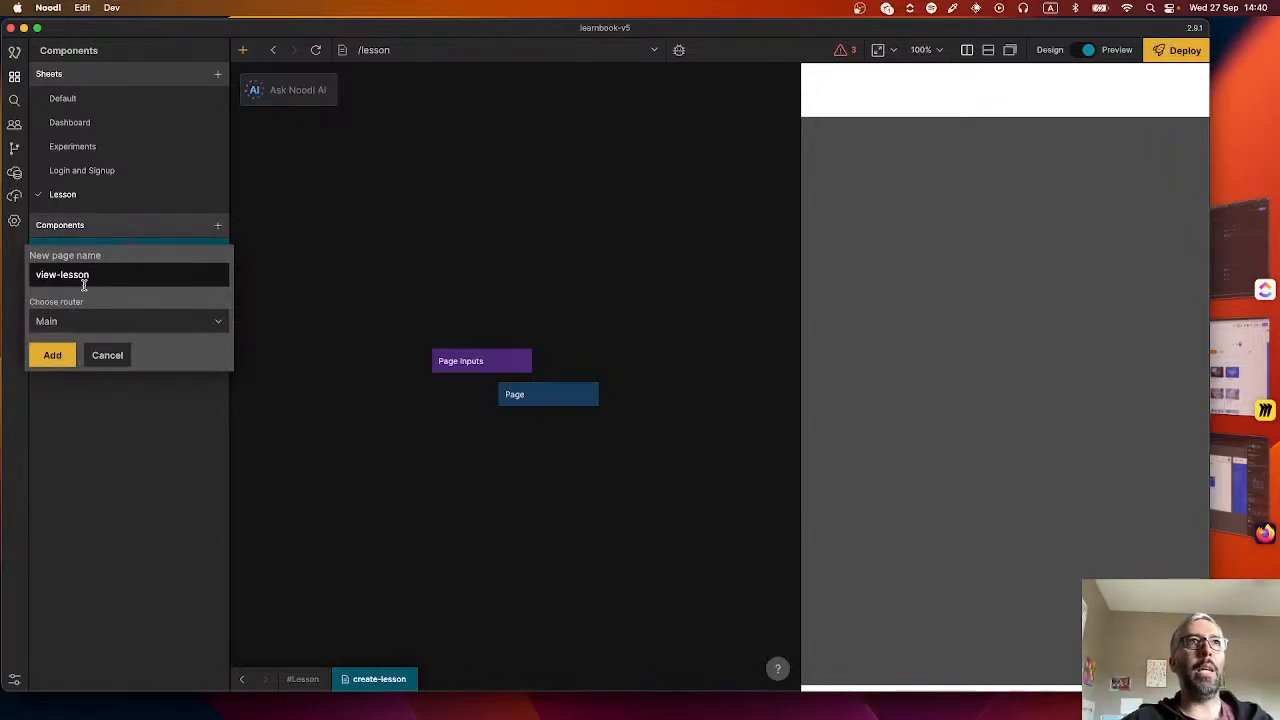
pyautogui.click(88, 324)
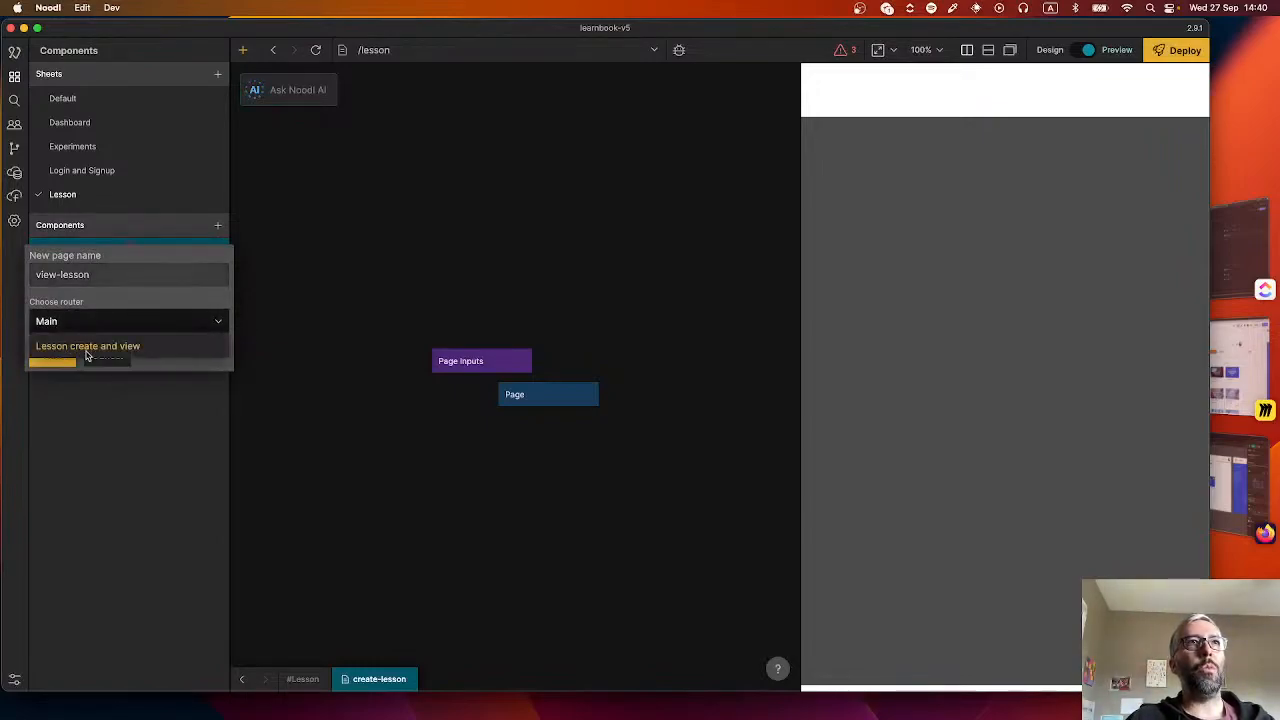
pyautogui.click(86, 346)
pyautogui.click(55, 359)
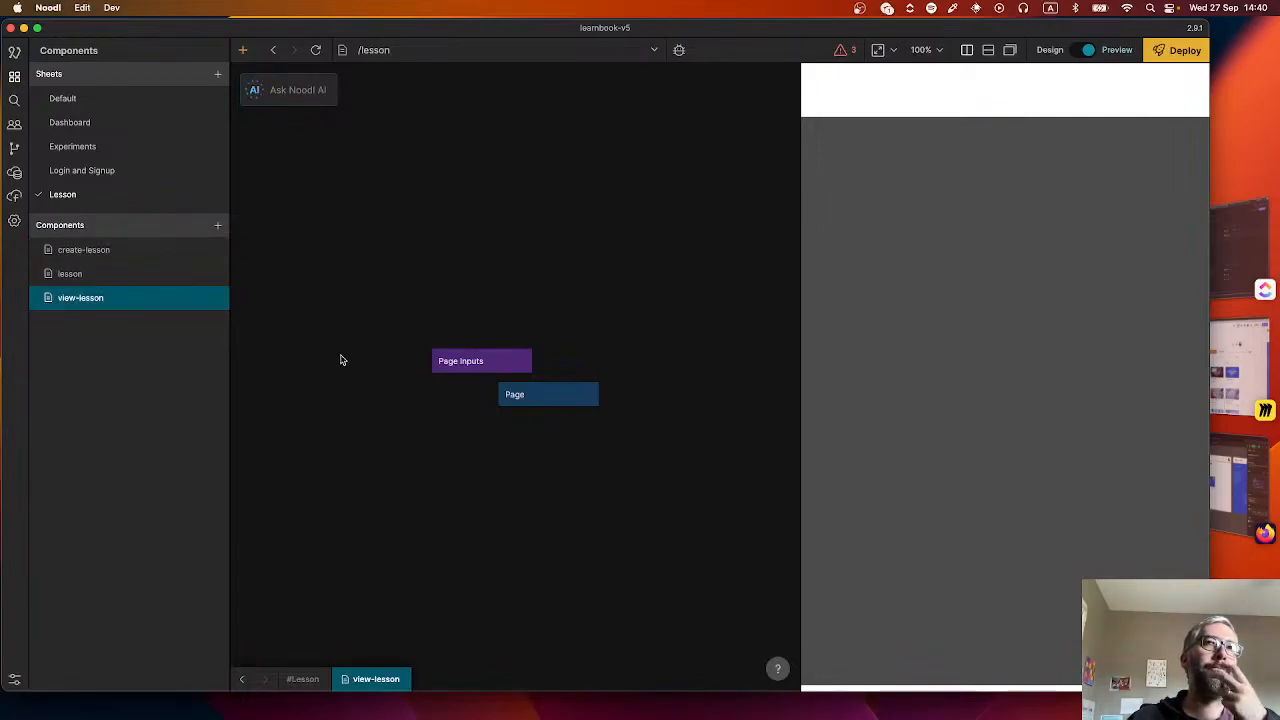
# - Check the Page Inputs of view-lesson, then the pages registered in the lesson page's Create and View pages router
pyautogui.hscroll(1, 457, 416)
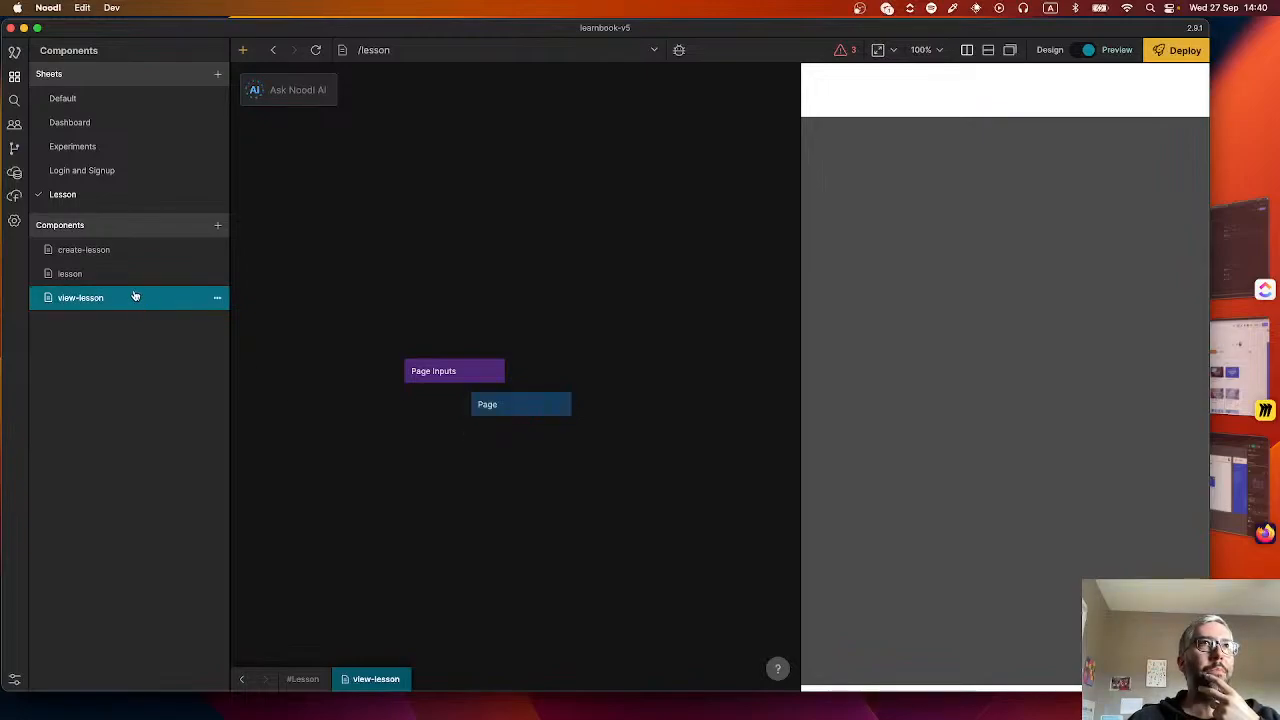
pyautogui.click(441, 372)
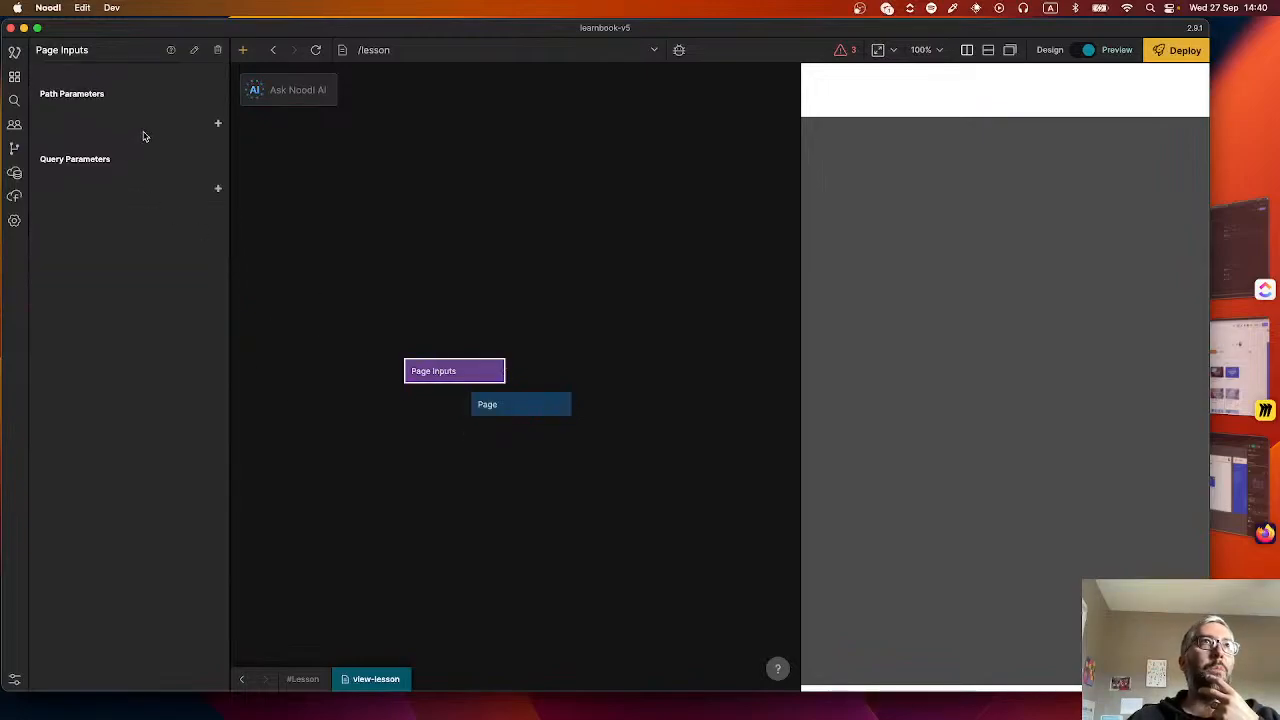
pyautogui.click(241, 679)
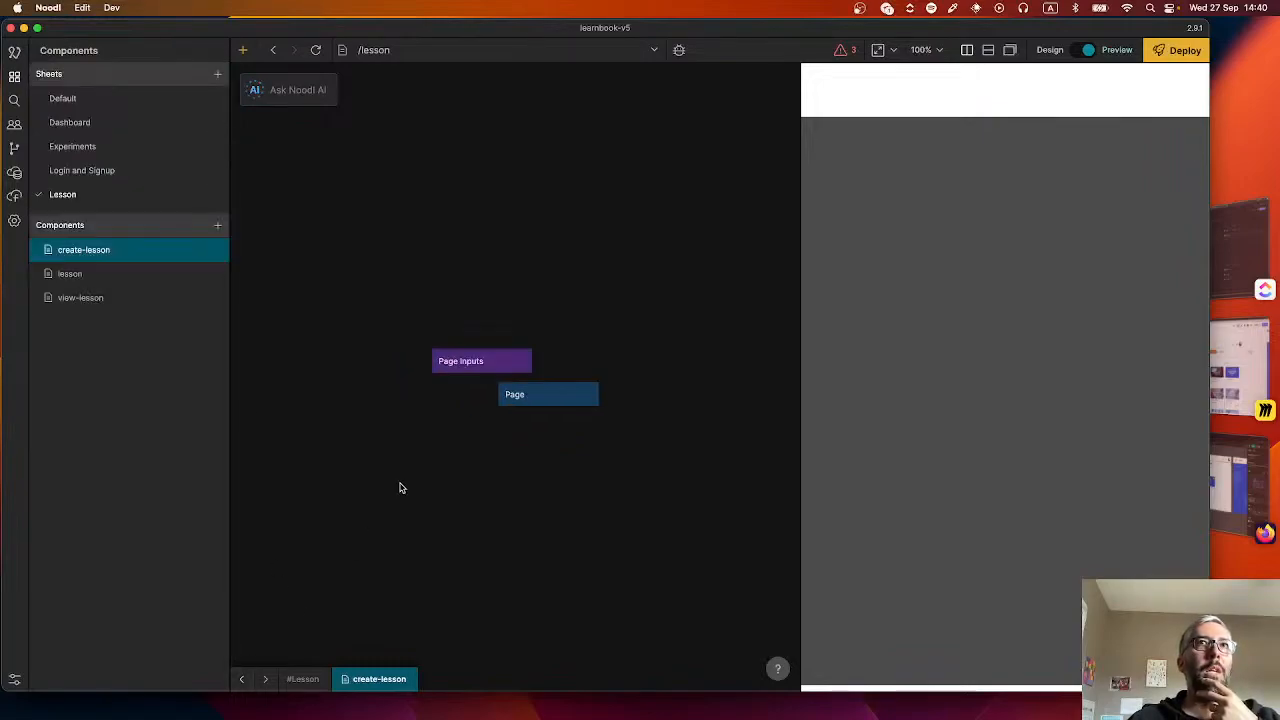
pyautogui.click(110, 277)
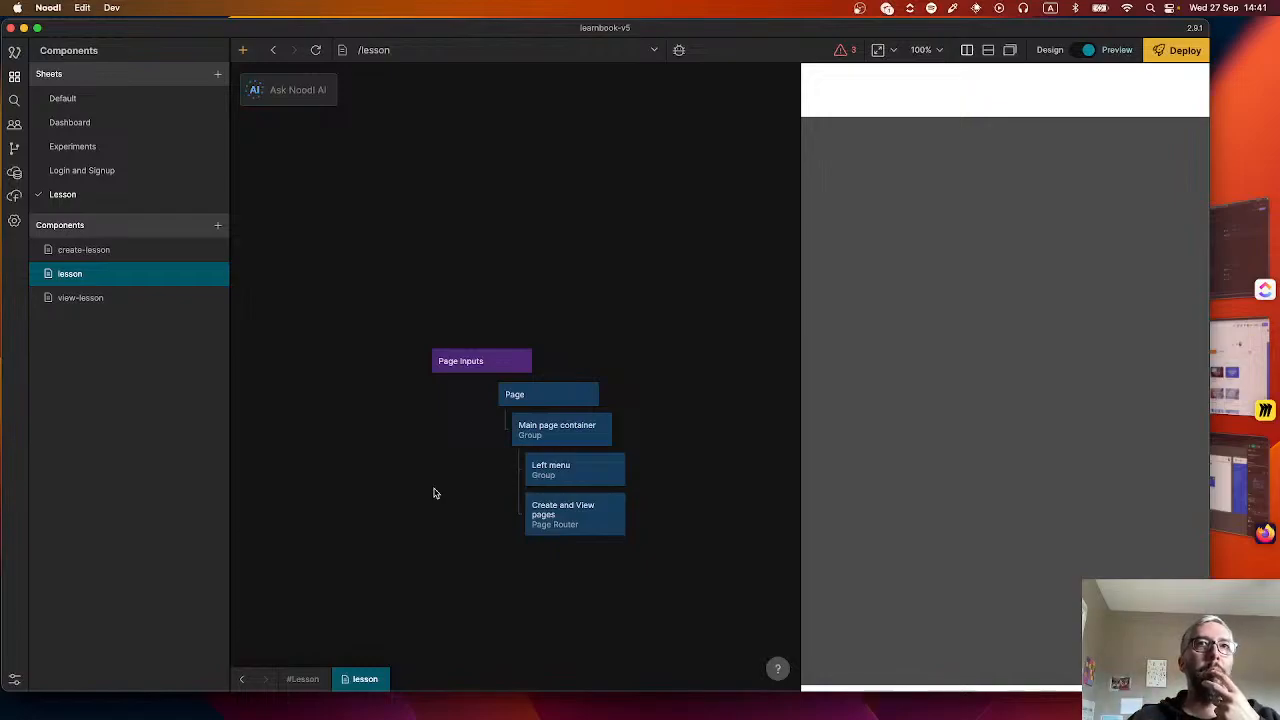
pyautogui.hscroll(3, 460, 503)
pyautogui.scroll(-2, 460, 503)
pyautogui.click(520, 487)
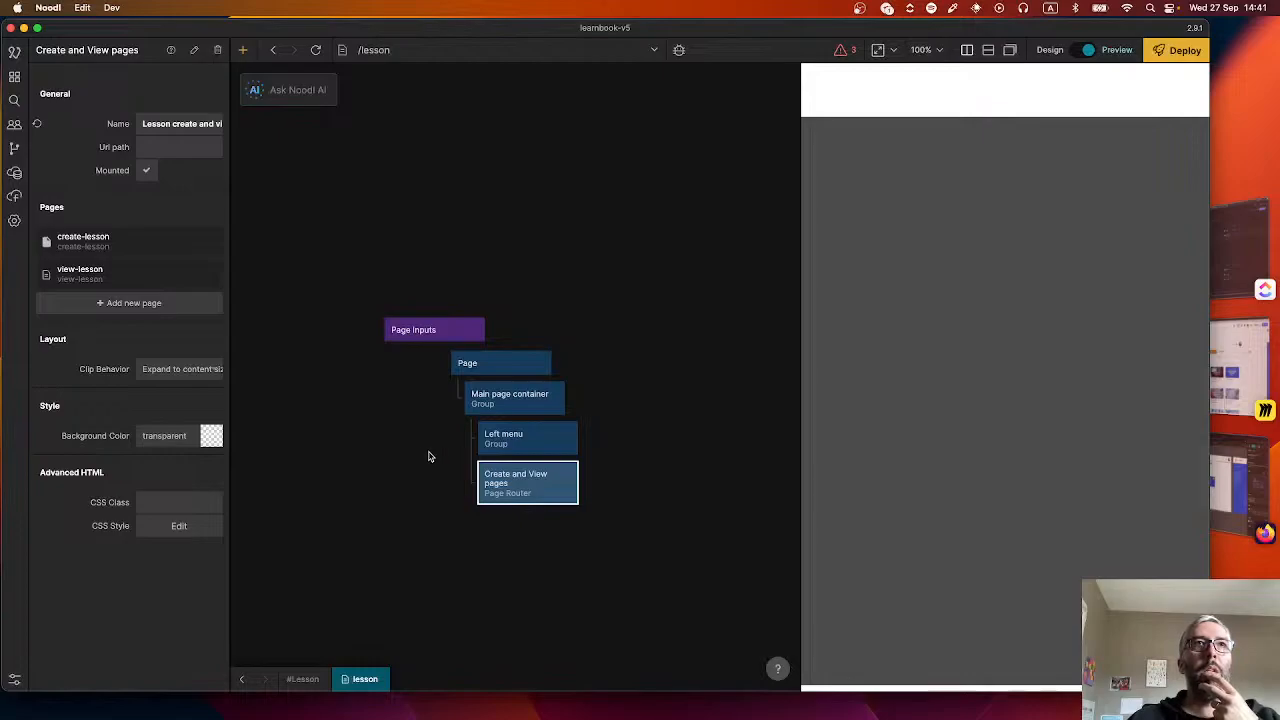
pyautogui.click(396, 445)
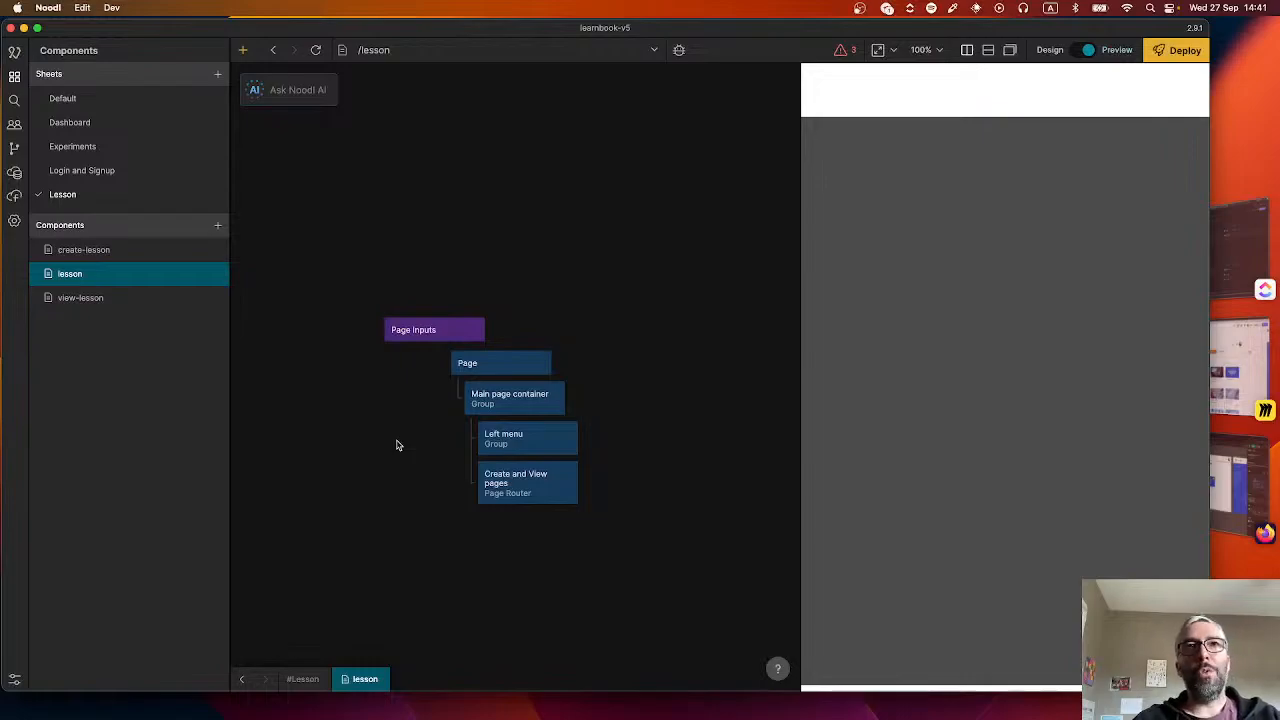
# - Set the Main page container group's layout to Horizontal, keeping its position In Layout
pyautogui.click(512, 392)
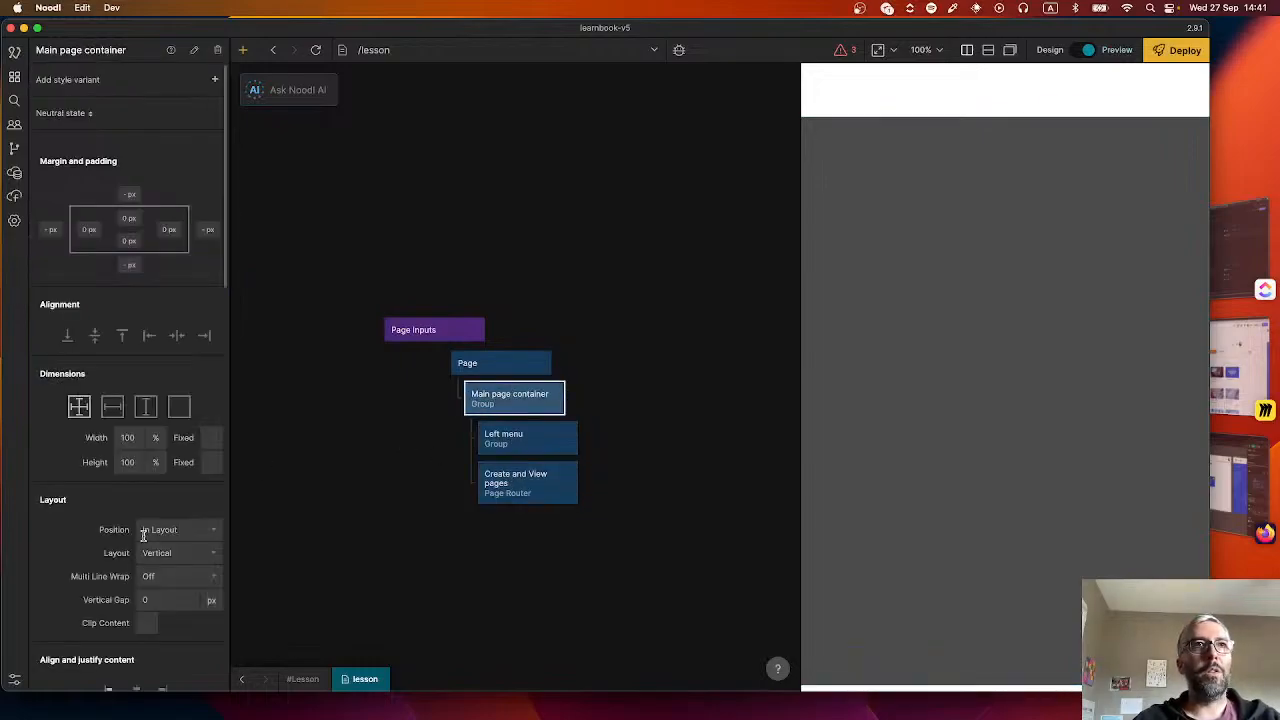
pyautogui.scroll(-2, 143, 537)
pyautogui.click(175, 472)
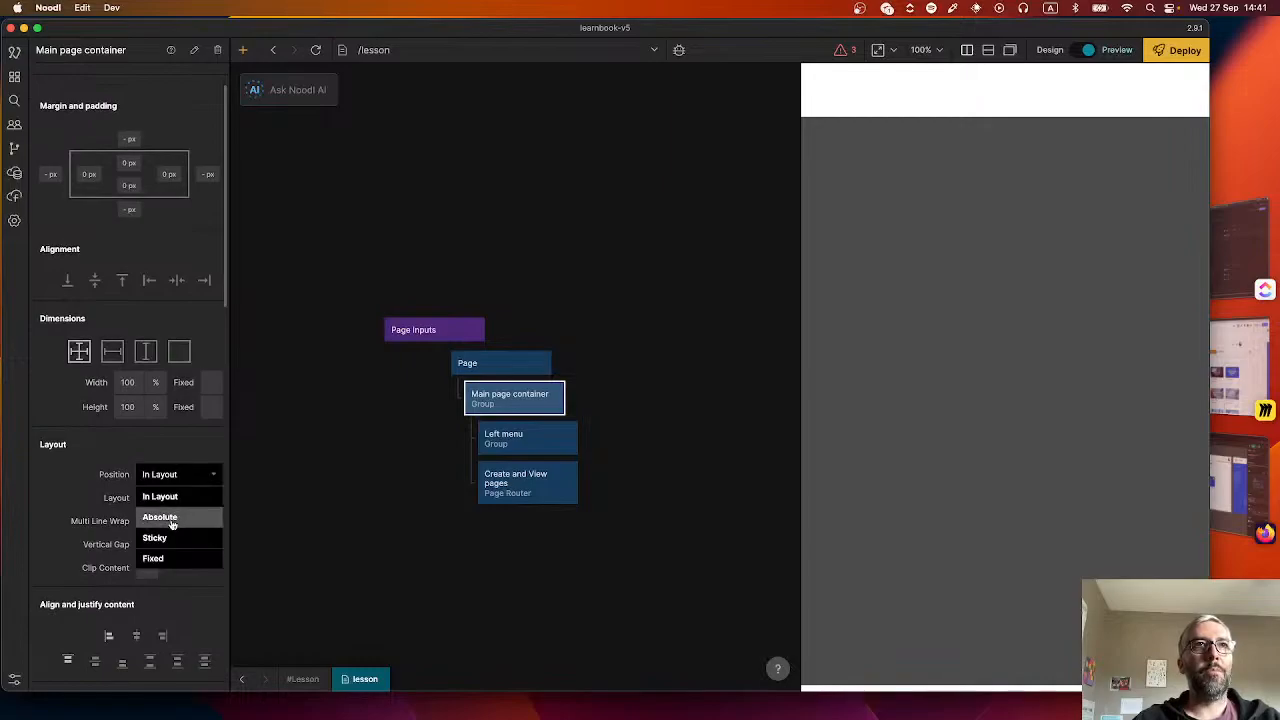
pyautogui.click(183, 498)
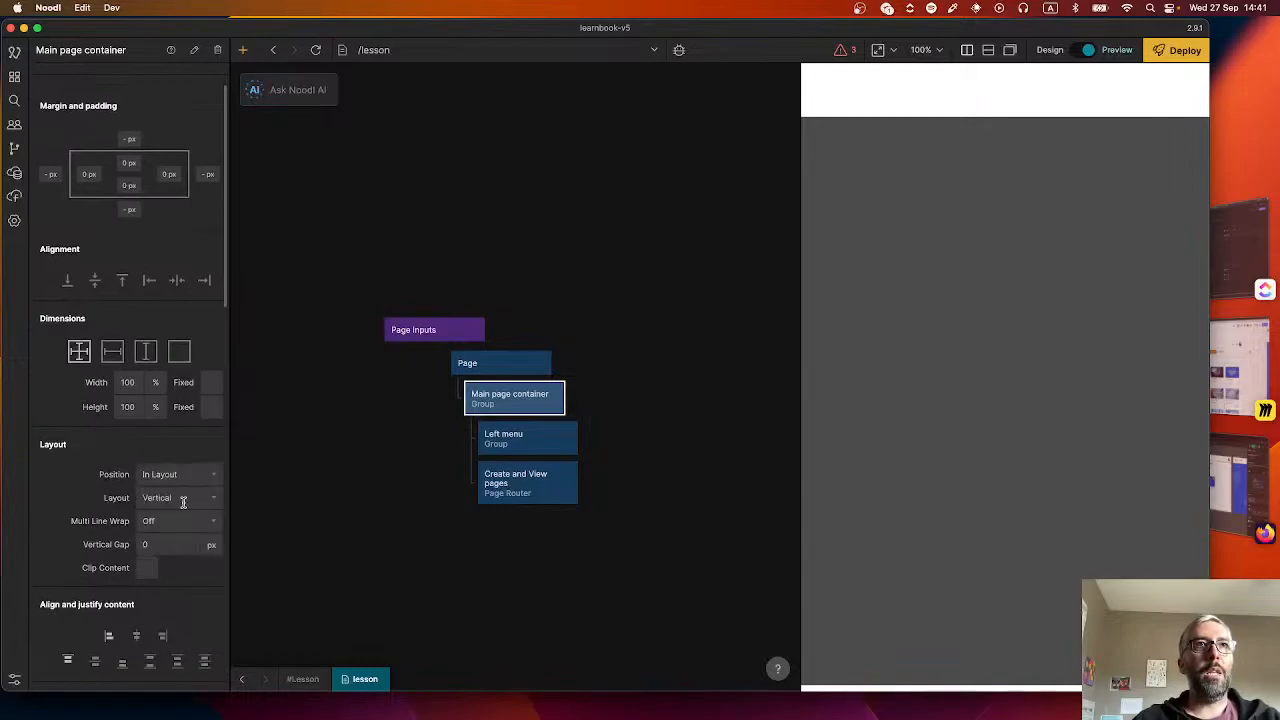
pyautogui.click(183, 500)
pyautogui.click(170, 560)
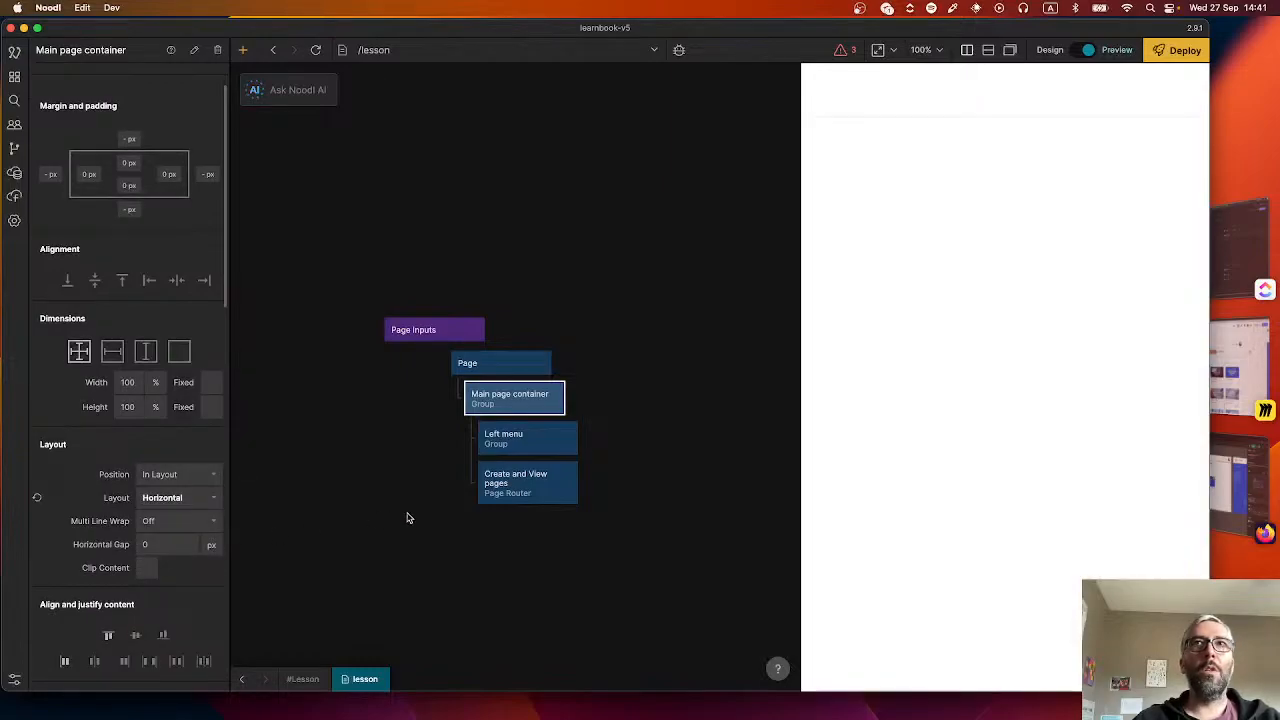
# - Set the Left menu group's minimum width to 100 px in its dimension constraints
pyautogui.click(518, 488)
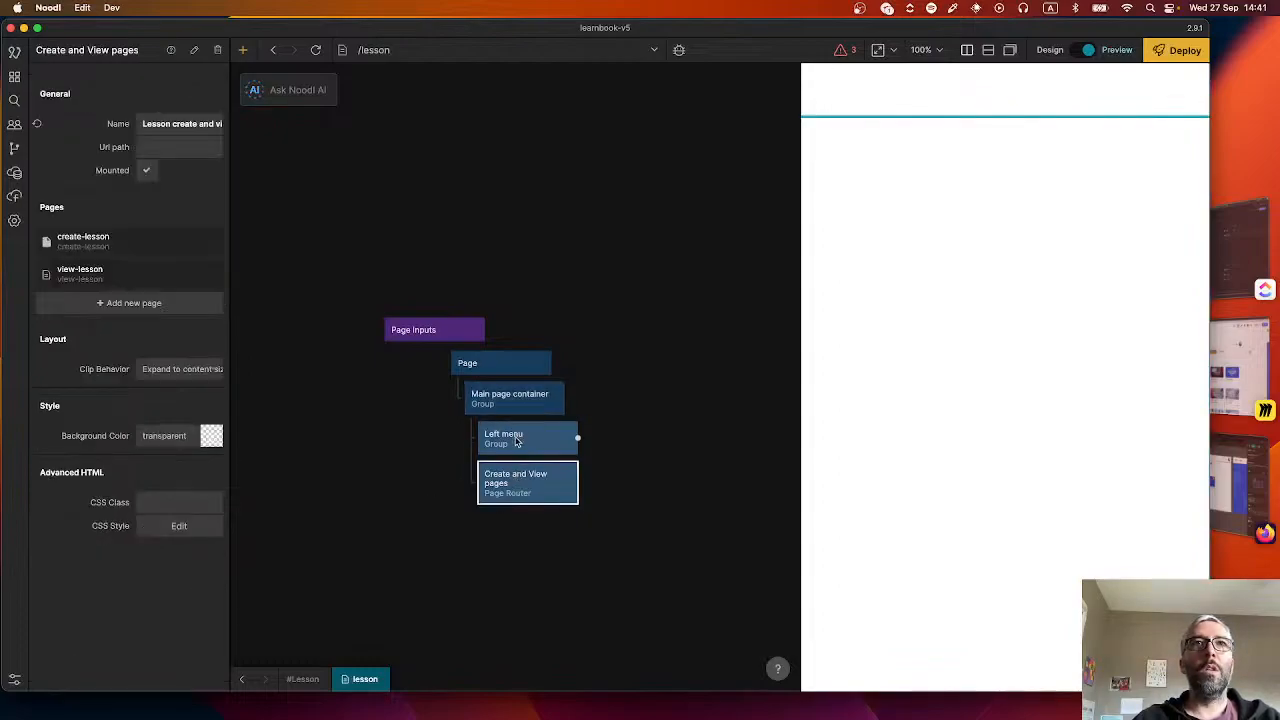
pyautogui.click(517, 442)
pyautogui.scroll(-5, 113, 307)
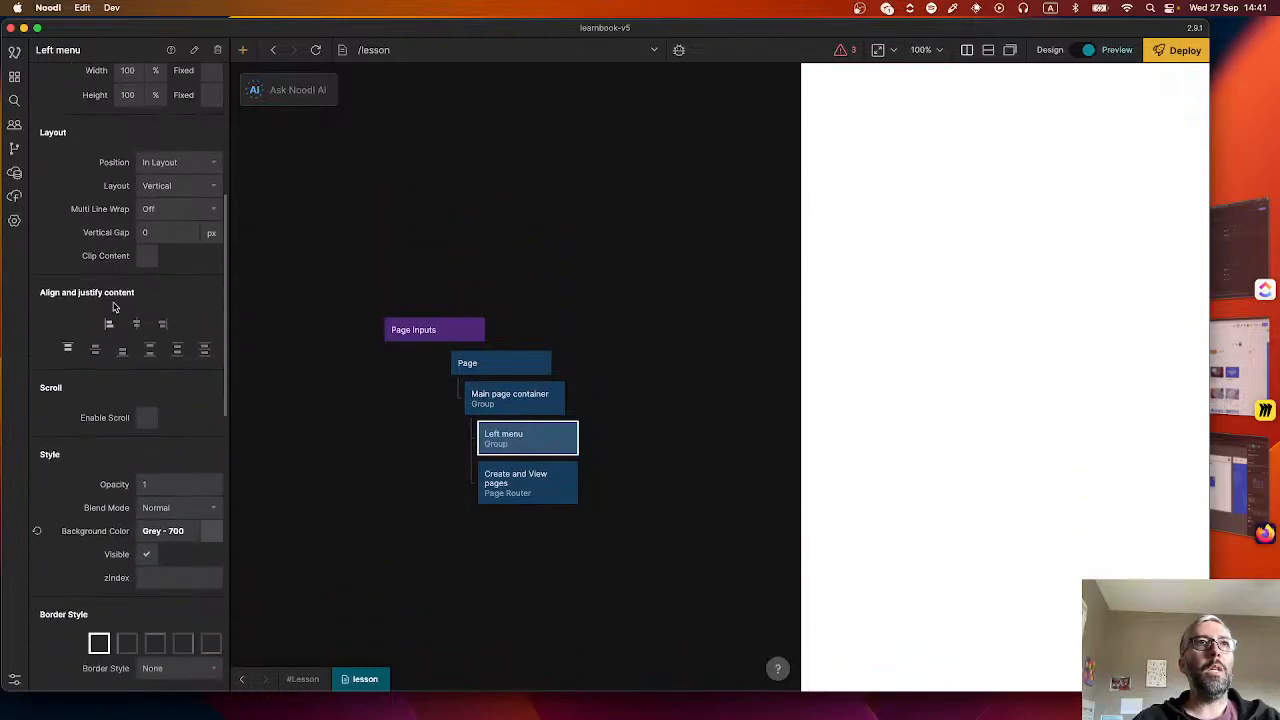
pyautogui.scroll(-10, 113, 307)
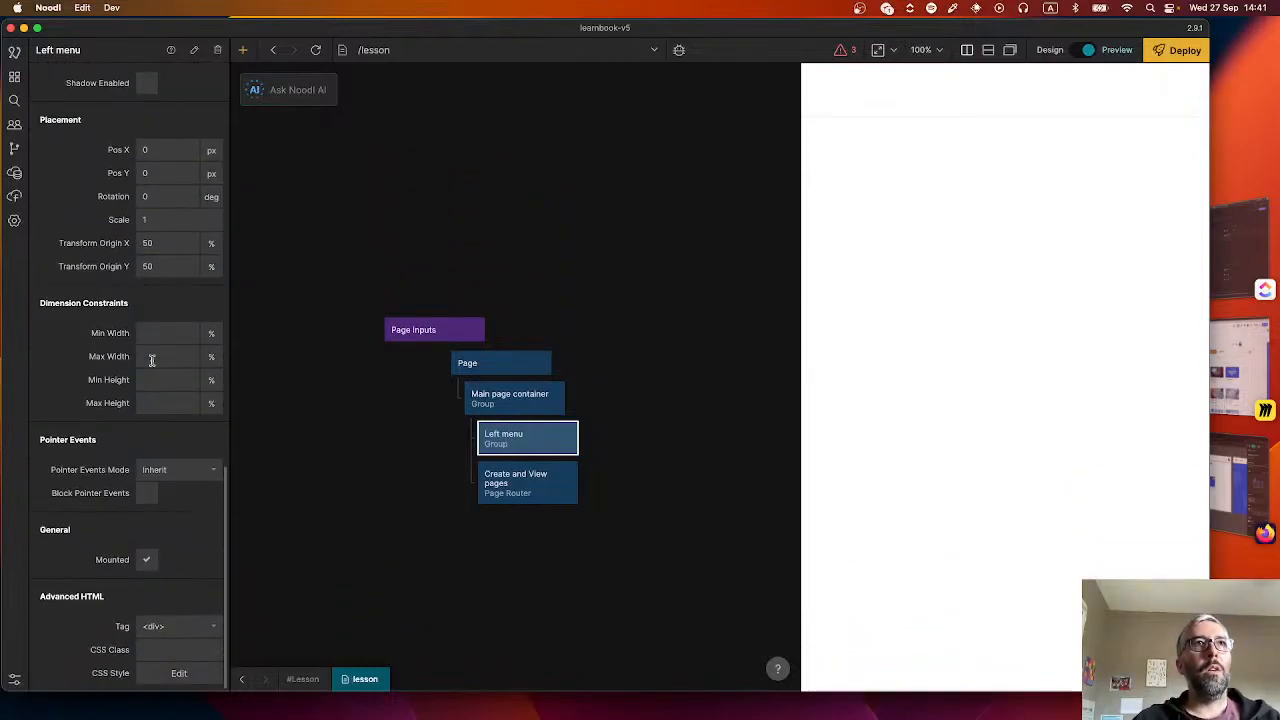
pyautogui.click(163, 330)
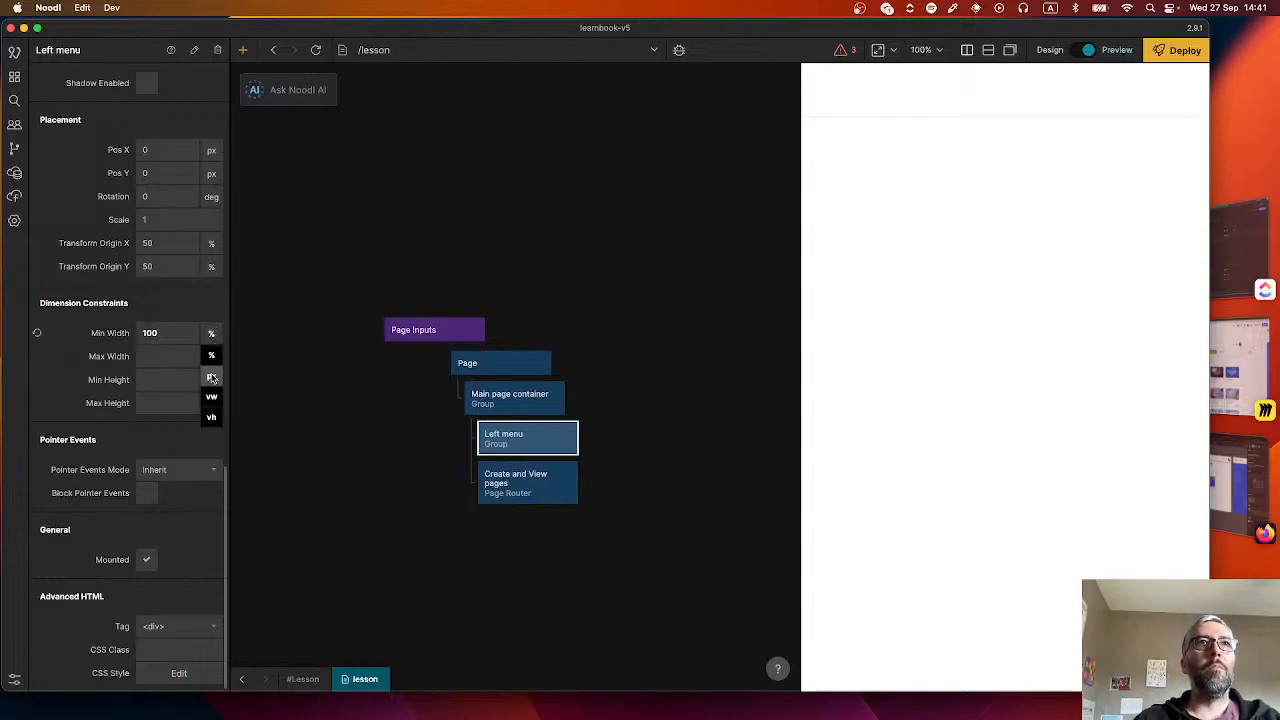
pyautogui.click(383, 461)
pyautogui.click(530, 440)
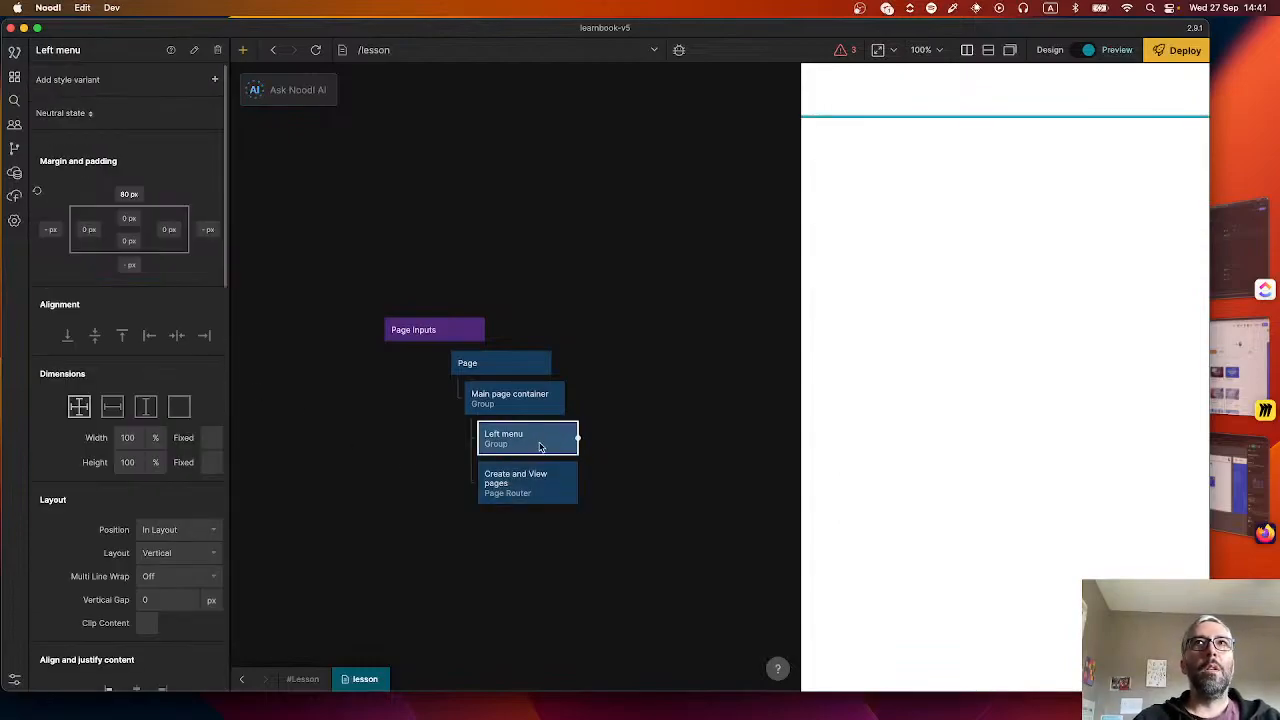
# - Make view-lesson the start page of the Create and View pages router
pyautogui.click(517, 406)
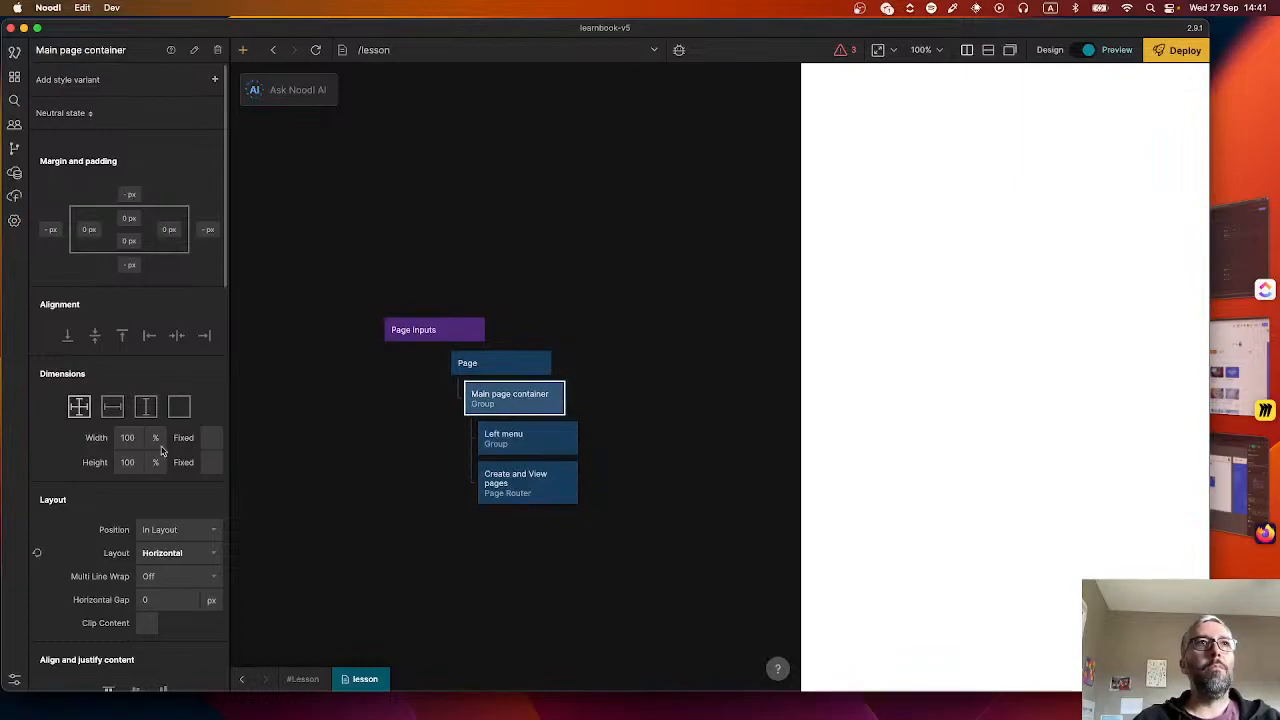
pyautogui.click(530, 488)
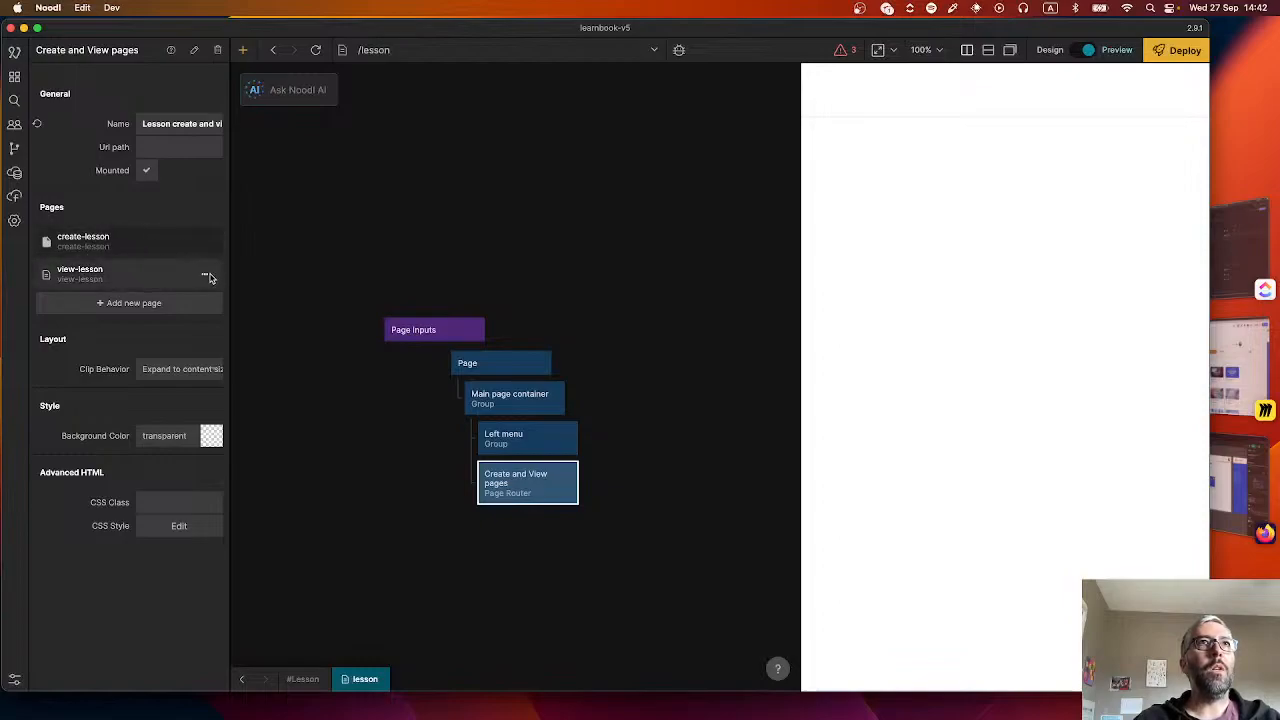
pyautogui.click(204, 277)
pyautogui.click(209, 304)
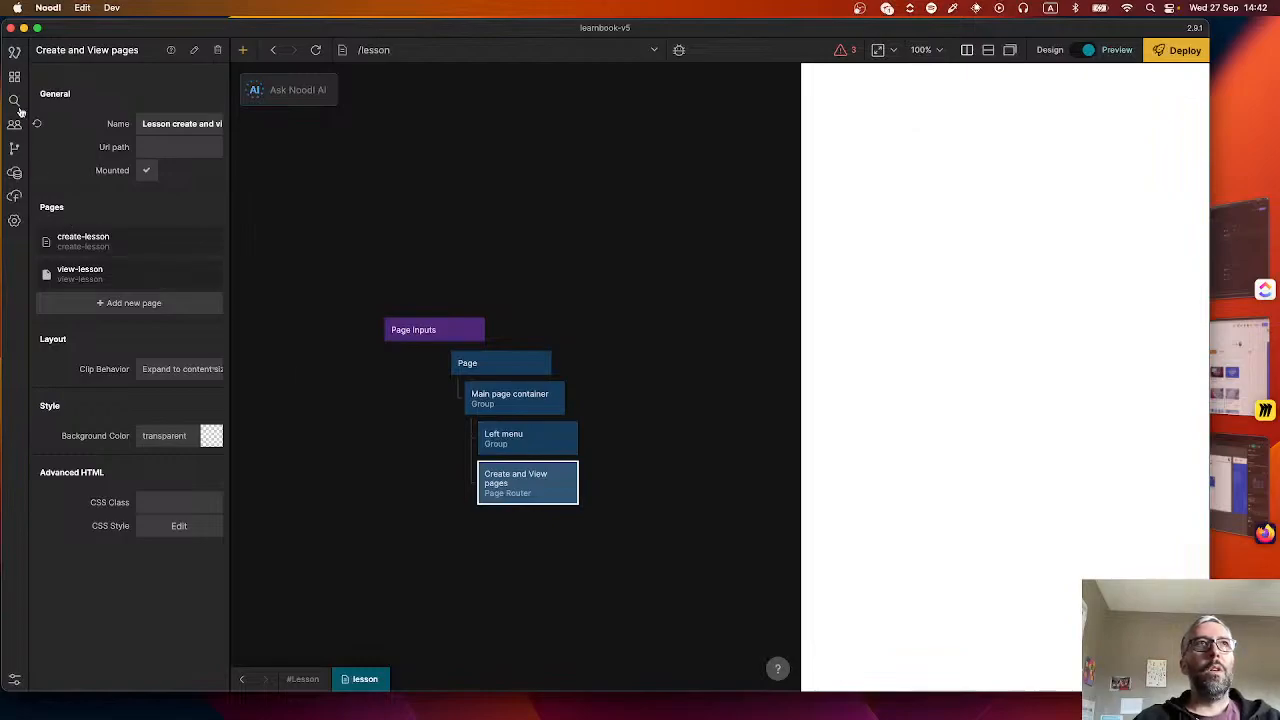
# - Open the view-lesson component and add a Group as a child of its Page node
pyautogui.click(15, 77)
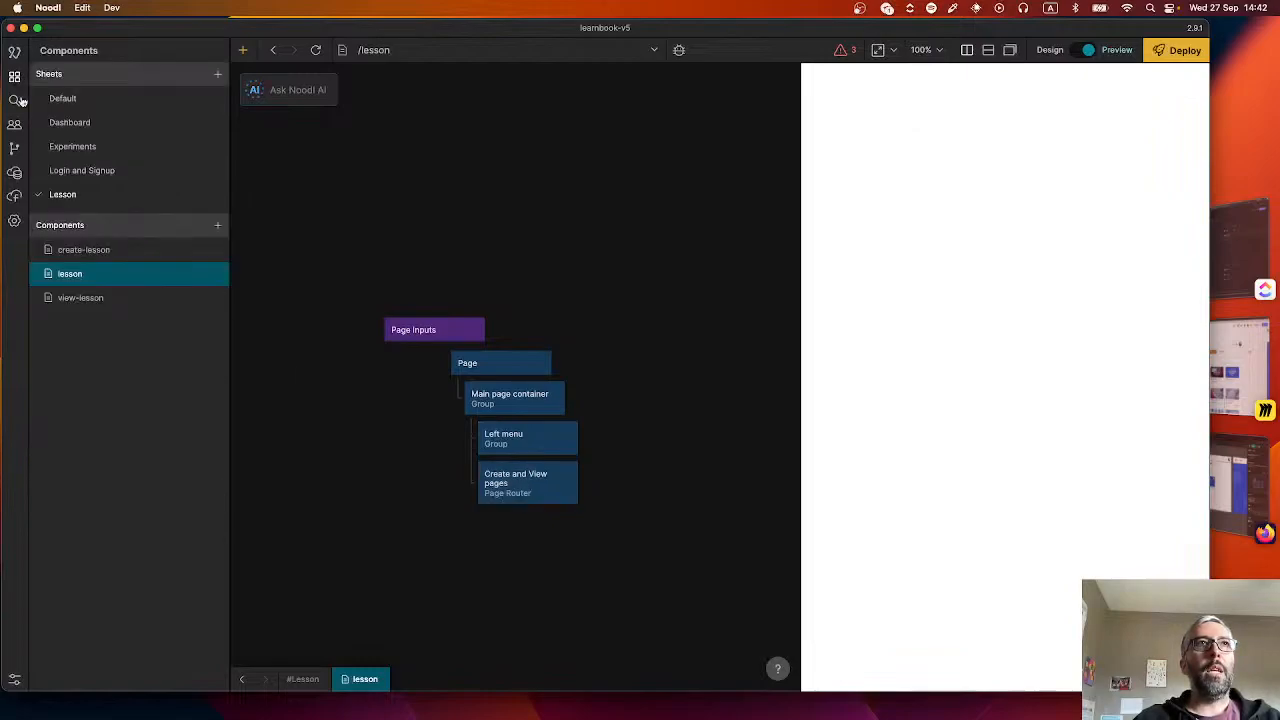
pyautogui.click(101, 299)
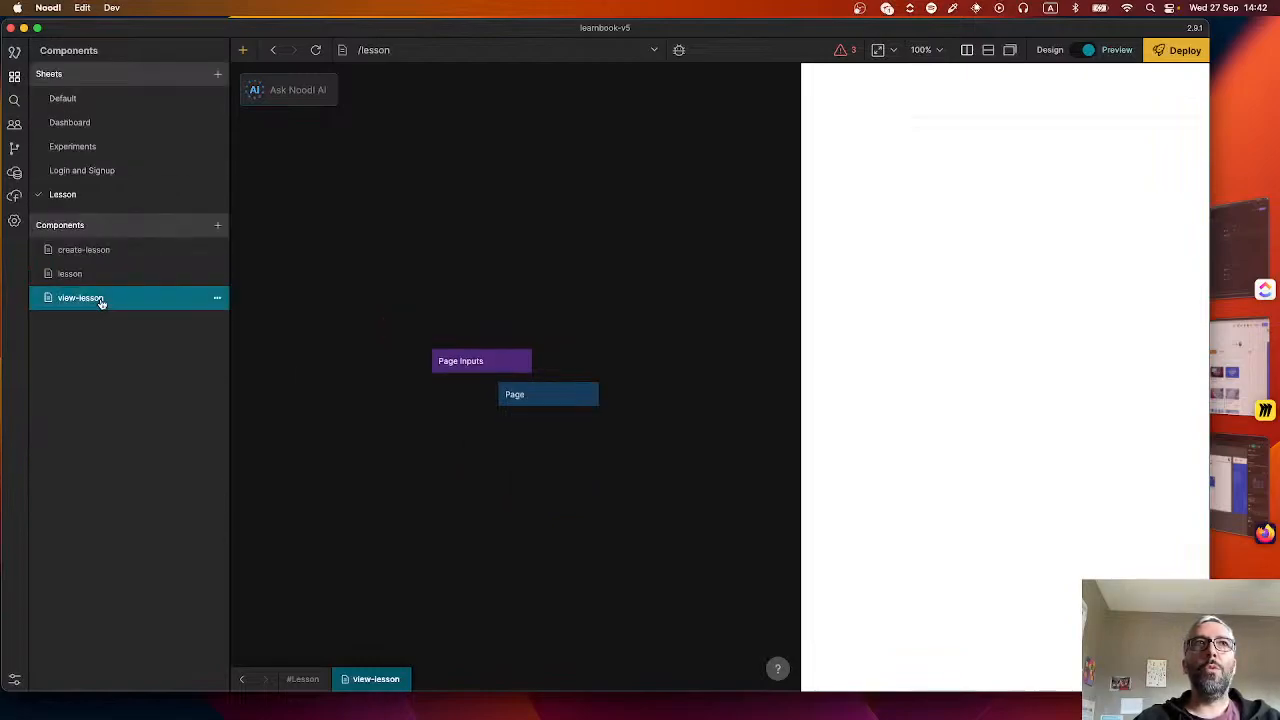
pyautogui.rightClick(544, 422)
pyautogui.write('gr')
pyautogui.click(449, 285)
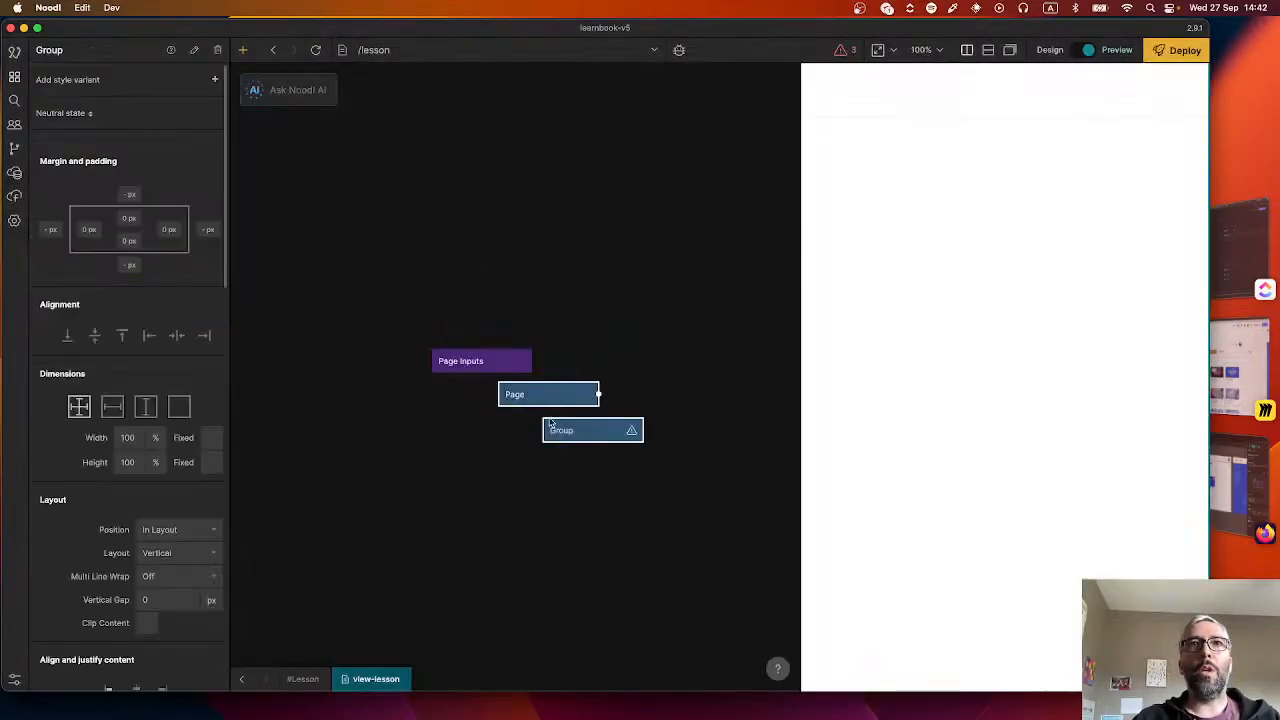
pyautogui.moveTo(577, 436); pyautogui.dragTo(617, 466)
# - Set the background color of the Group in view-lesson to Danger and return to the lesson component
pyautogui.scroll(-10, 108, 534)
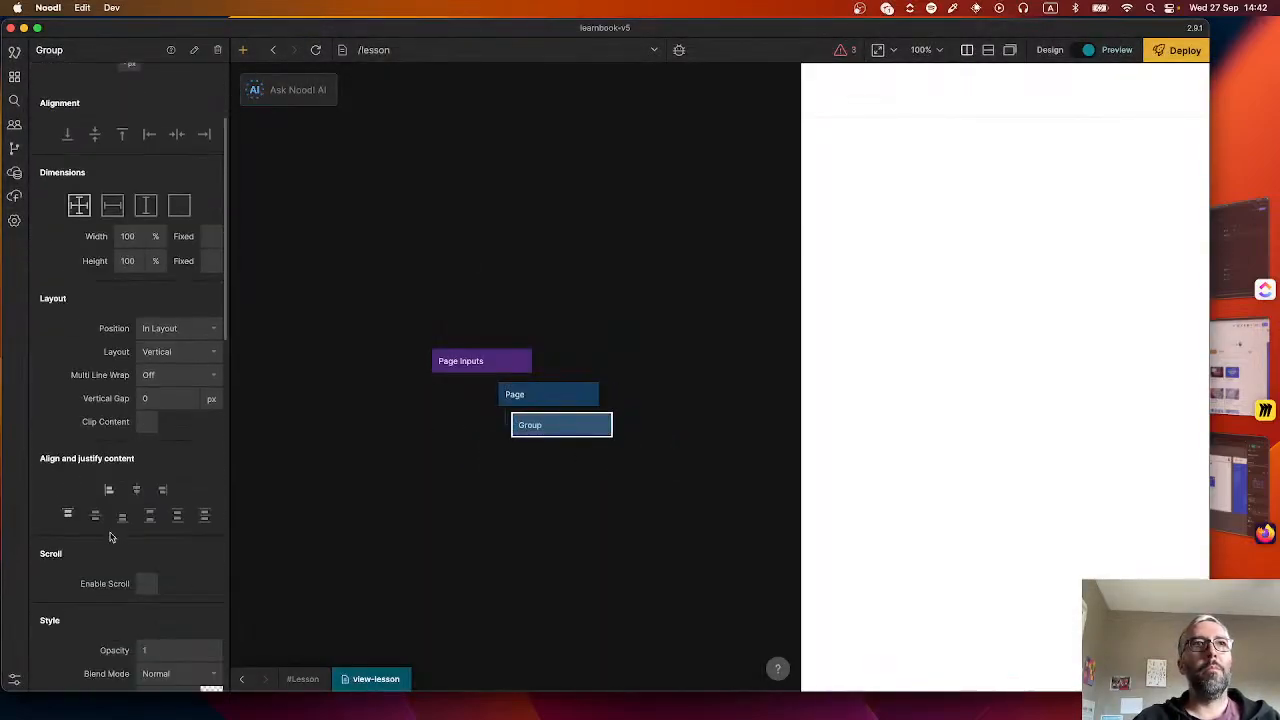
pyautogui.scroll(-2, 162, 400)
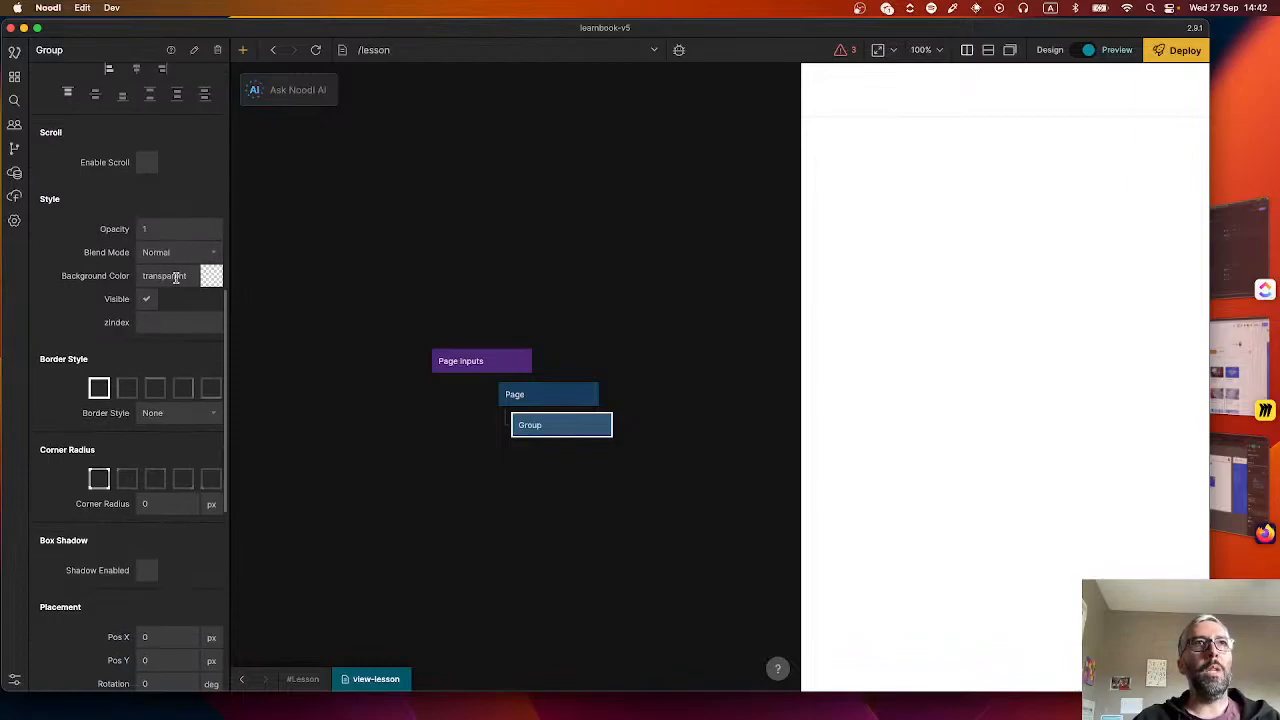
pyautogui.click(172, 276)
pyautogui.click(295, 455)
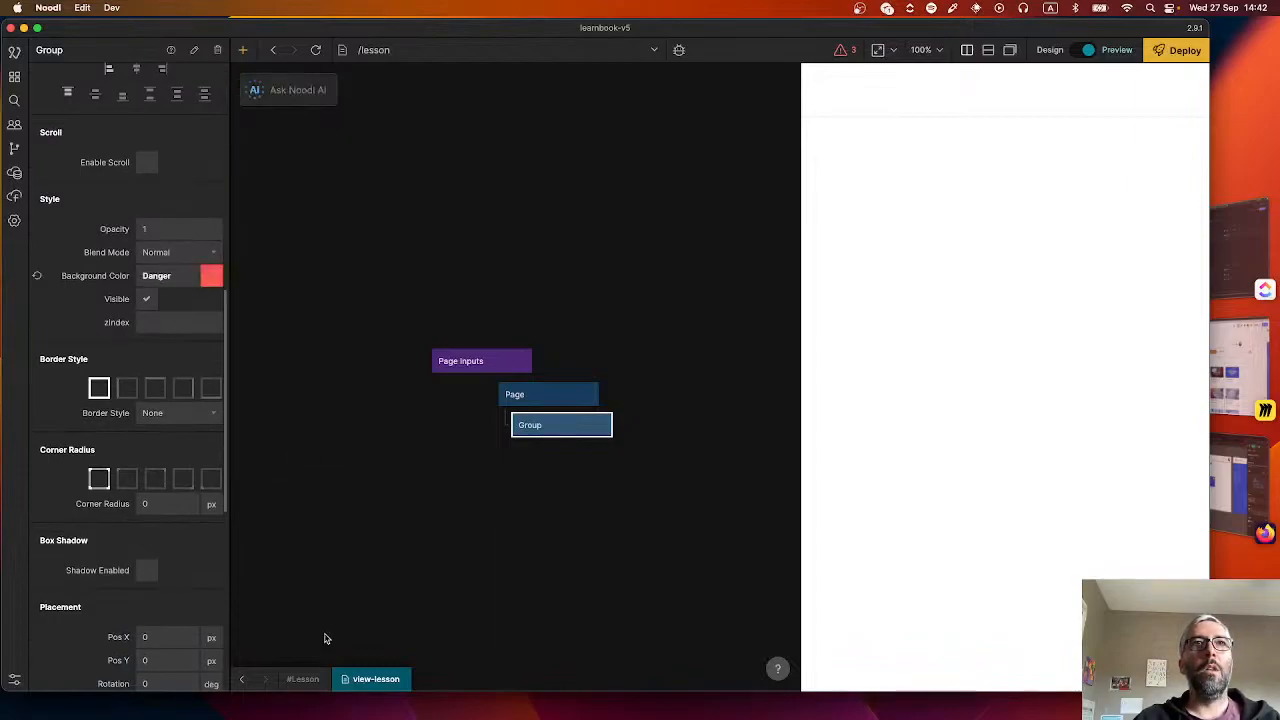
pyautogui.click(241, 679)
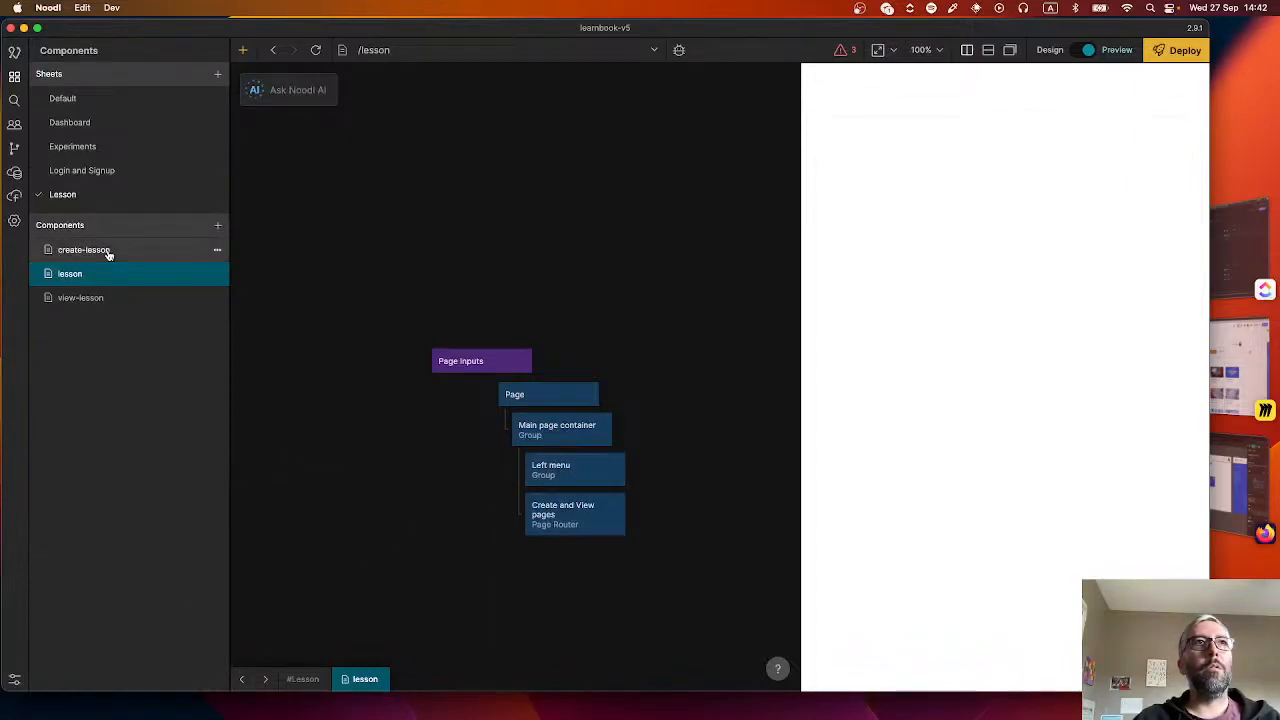
# - Set the background color of the Left menu group to Primary Dark
pyautogui.click(580, 480)
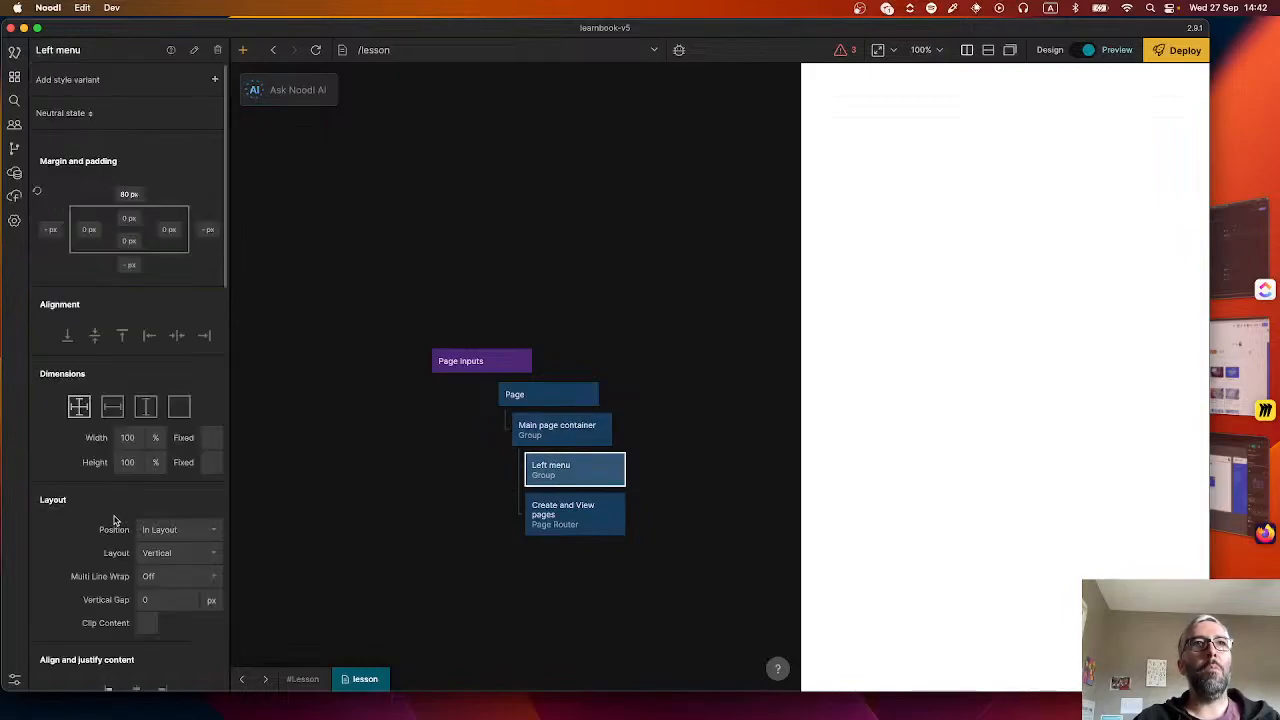
pyautogui.scroll(-10, 130, 510)
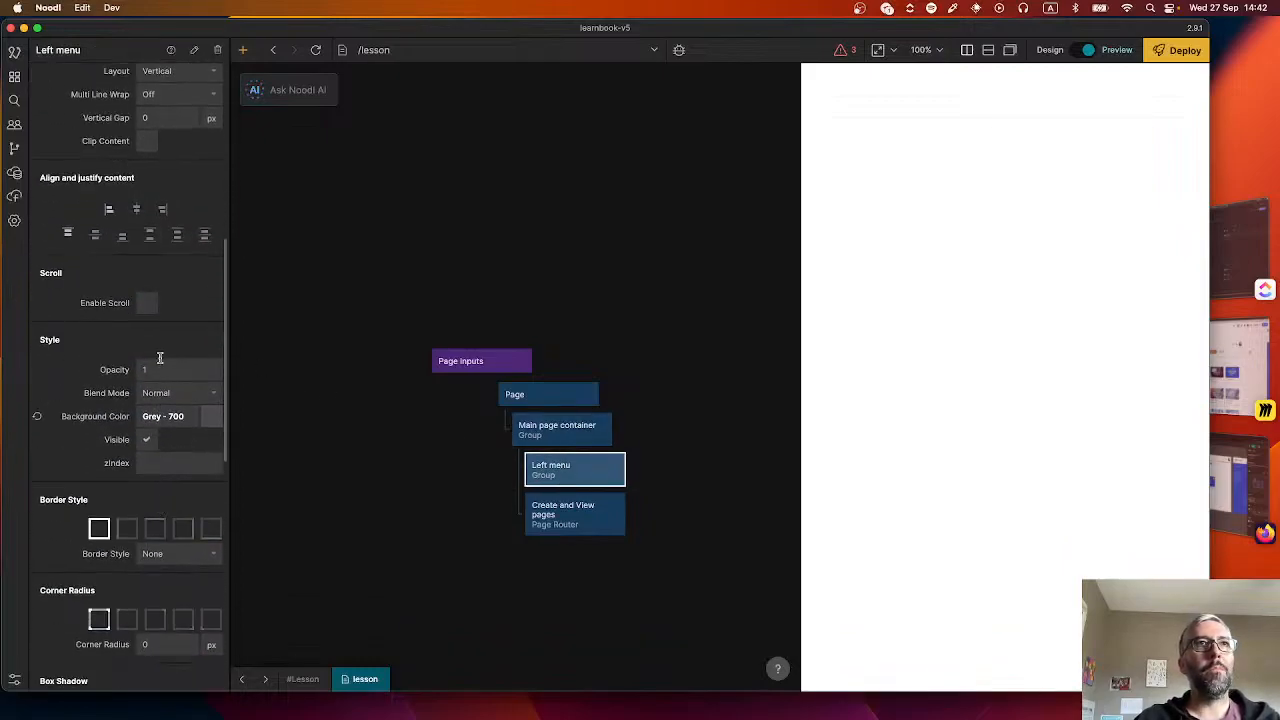
pyautogui.click(164, 416)
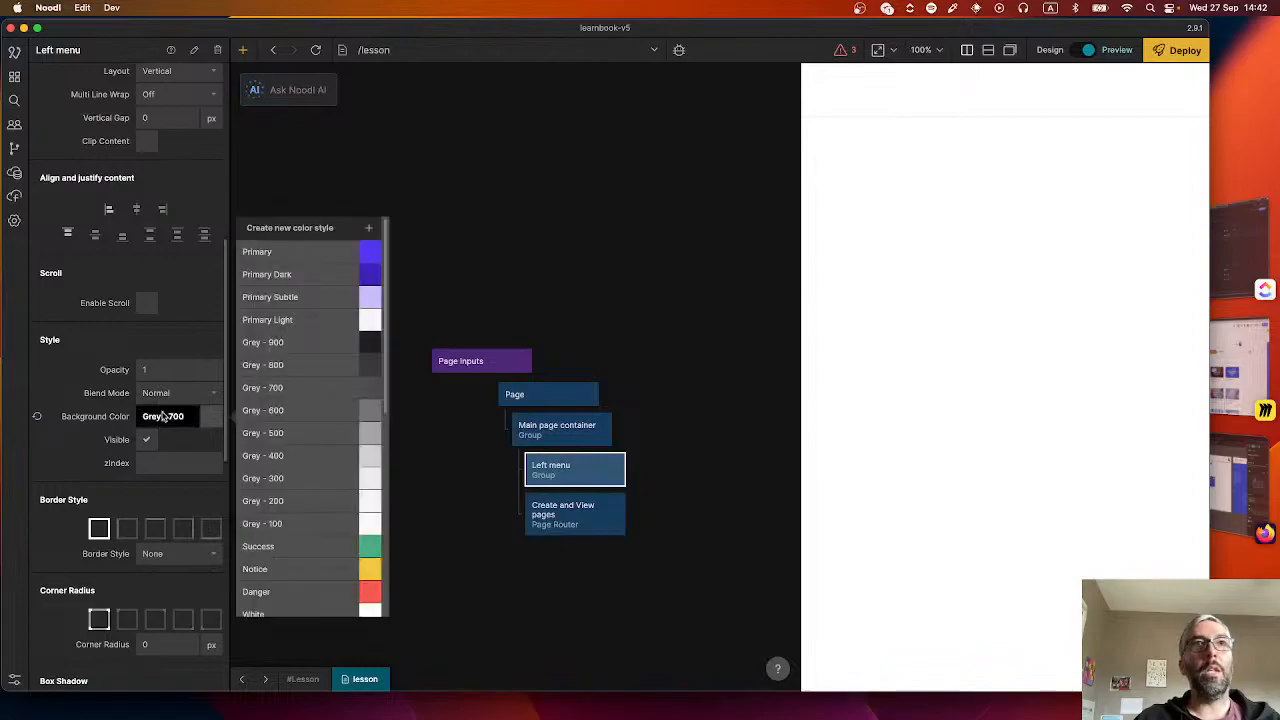
pyautogui.click(166, 417)
pyautogui.click(180, 417)
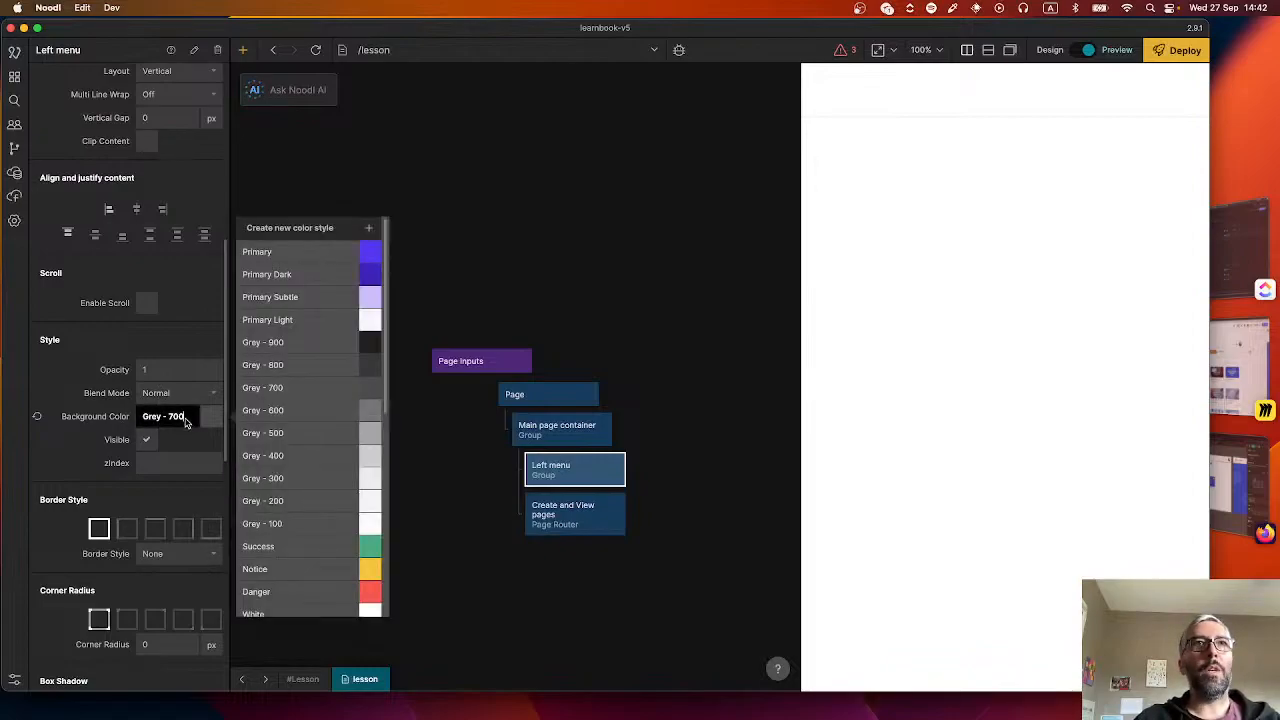
pyautogui.click(300, 274)
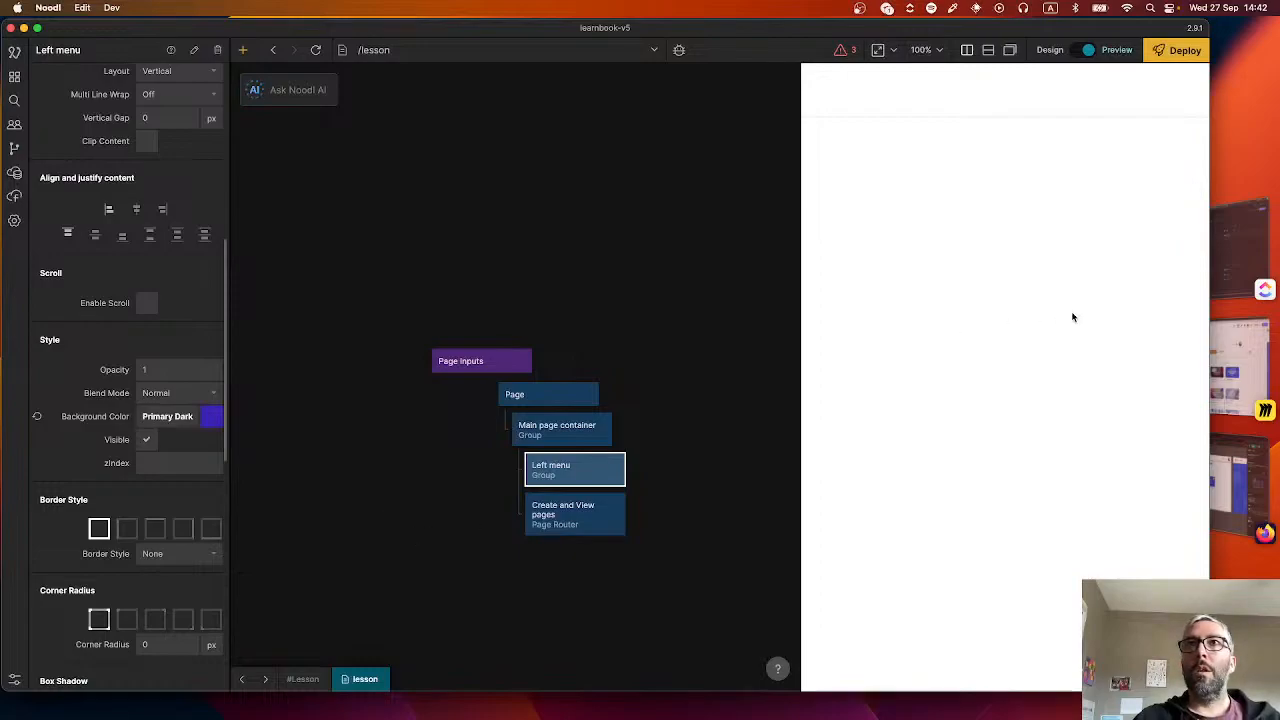
# - Load the /lesson route in the preview again
pyautogui.click(565, 430)
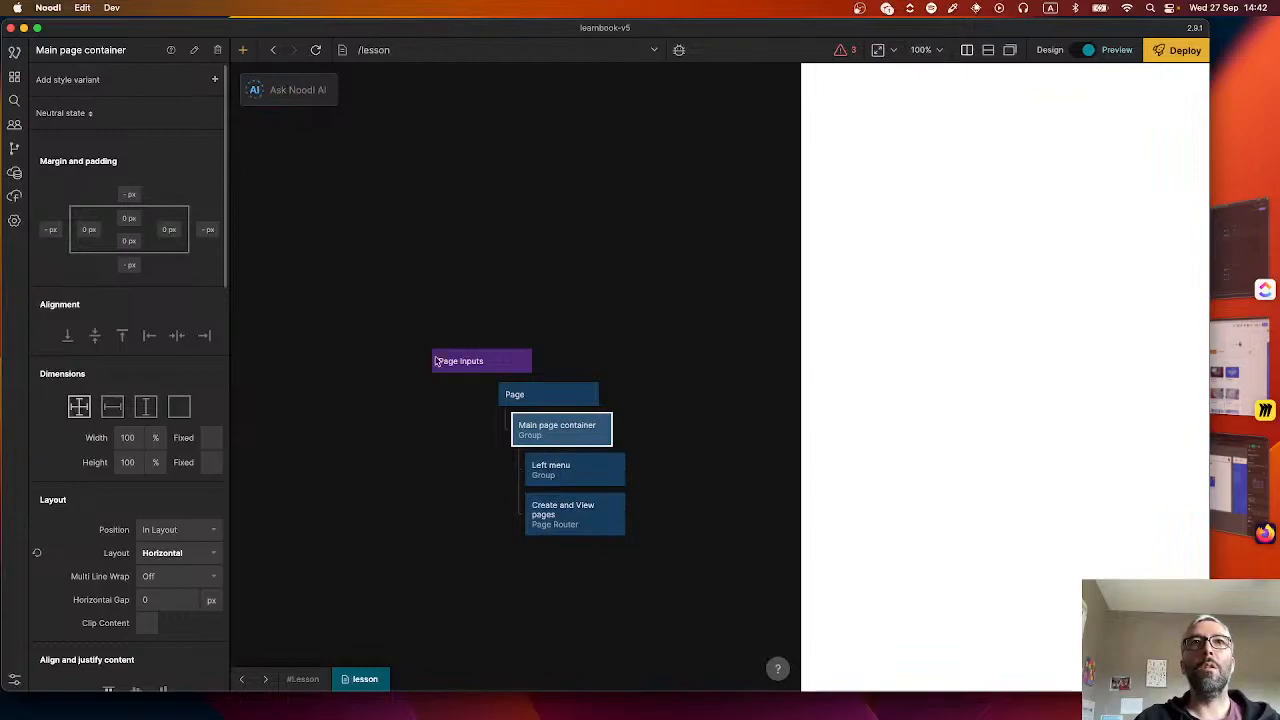
pyautogui.click(394, 48)
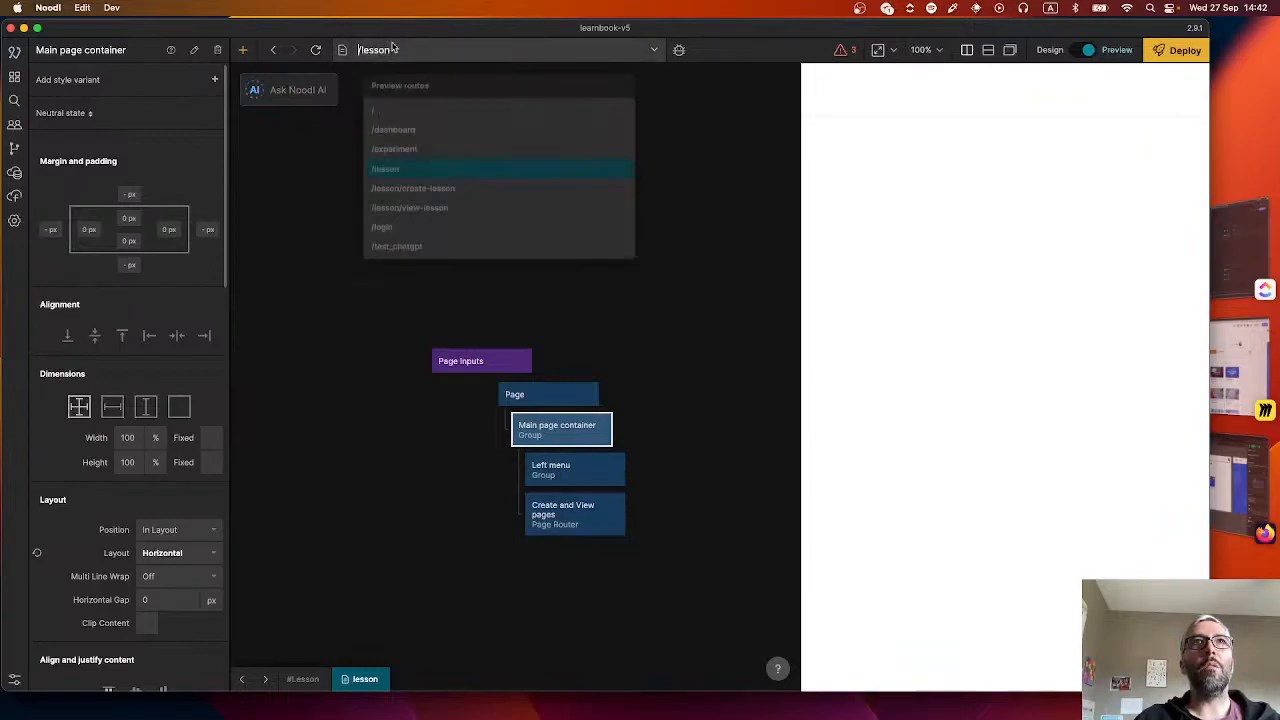
pyautogui.click(410, 166)
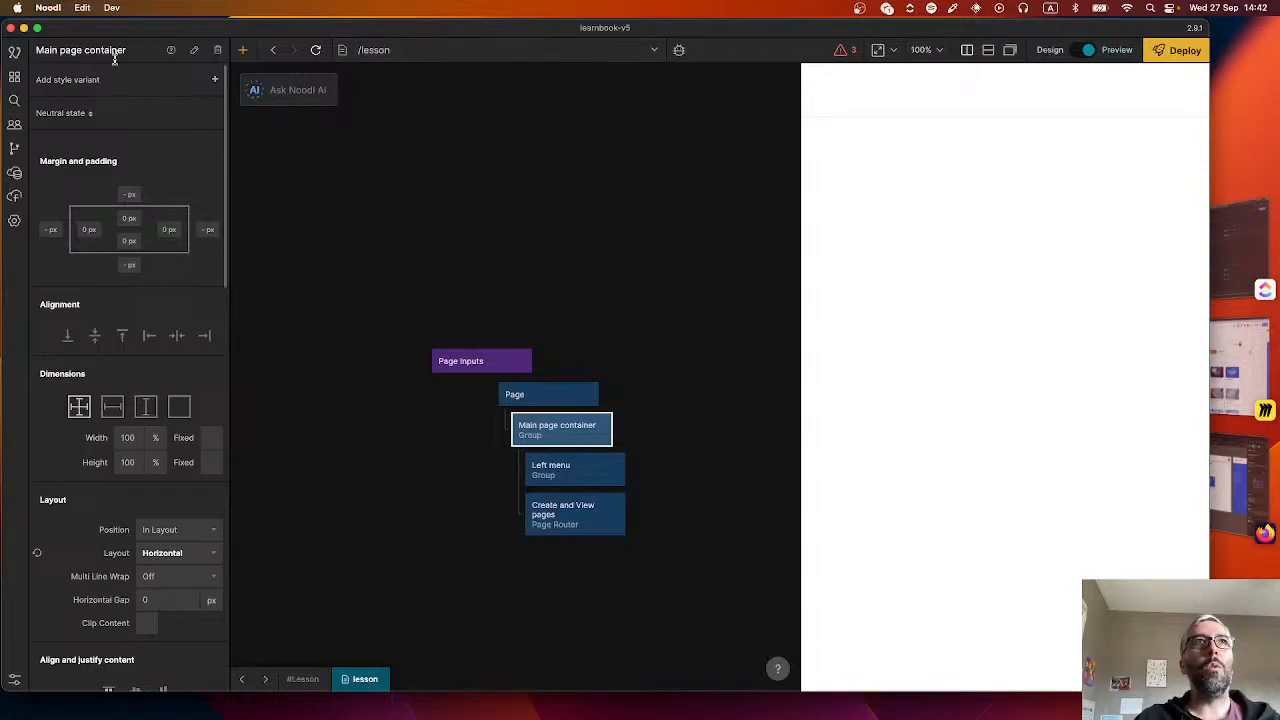
# - Leave the project, reopen learnbook-v5 from the project list and preview its /lesson route
pyautogui.moveTo(14, 52)
pyautogui.click(58, 88)
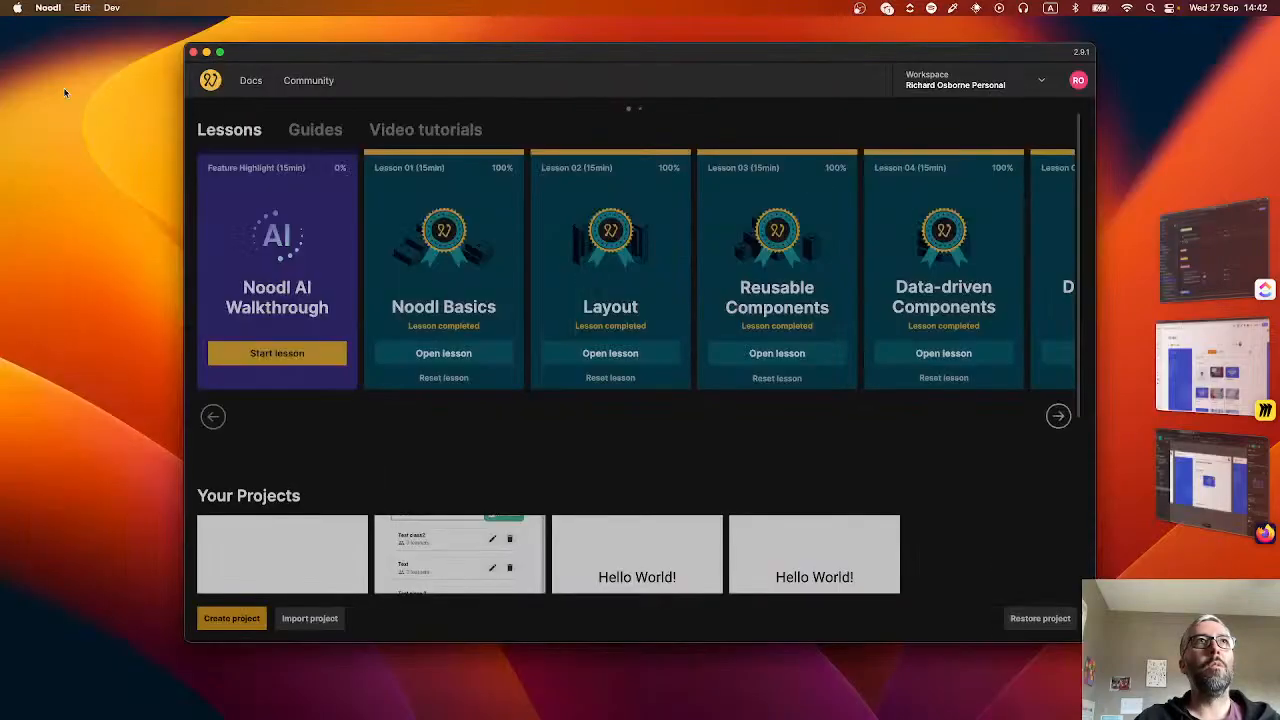
pyautogui.scroll(-5, 325, 297)
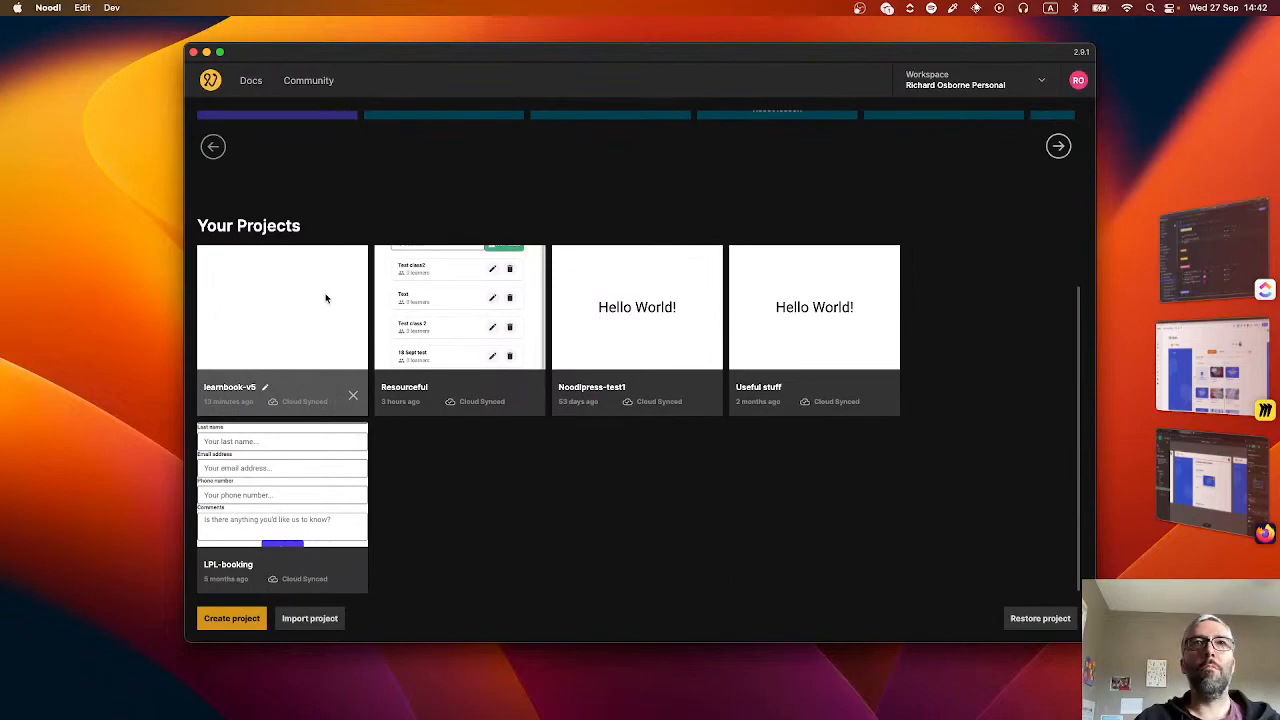
pyautogui.click(325, 297)
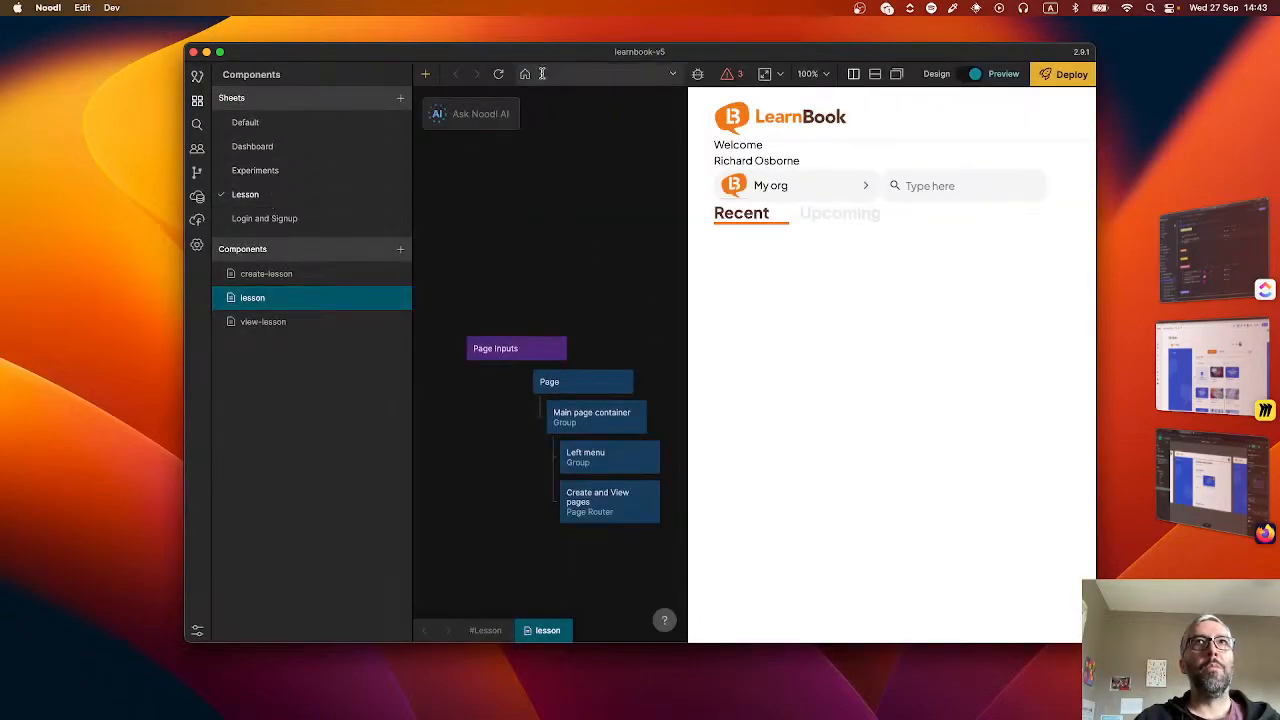
pyautogui.click(590, 78)
pyautogui.click(531, 192)
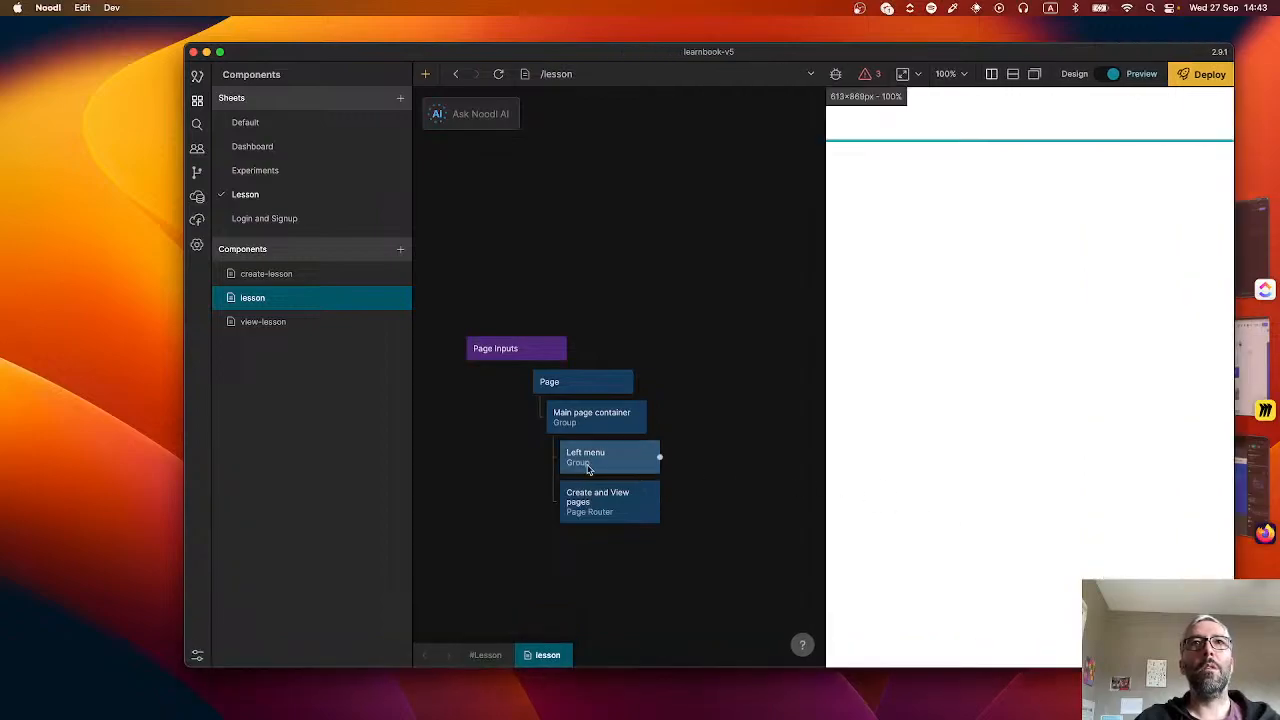
# - Check the Left menu group's minimum width constraint and switch its dimensions to content width with explicit height
pyautogui.click(599, 458)
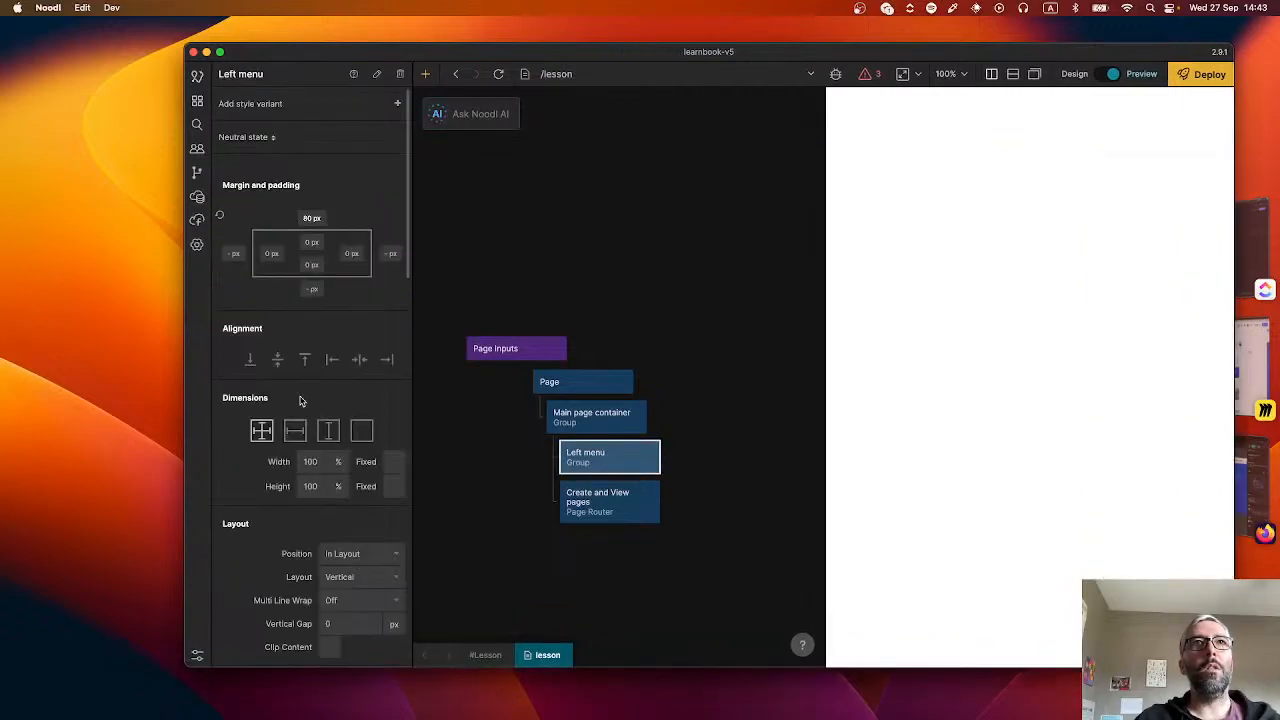
pyautogui.scroll(-10, 306, 494)
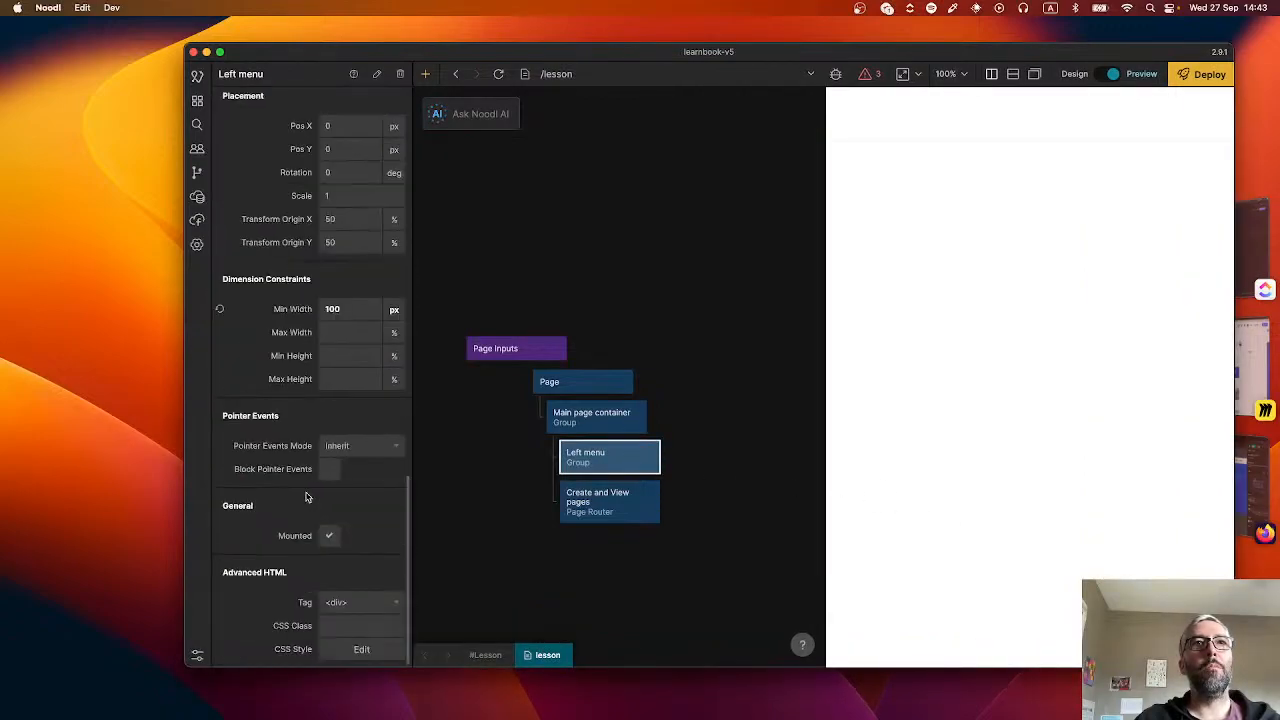
pyautogui.doubleClick(353, 314)
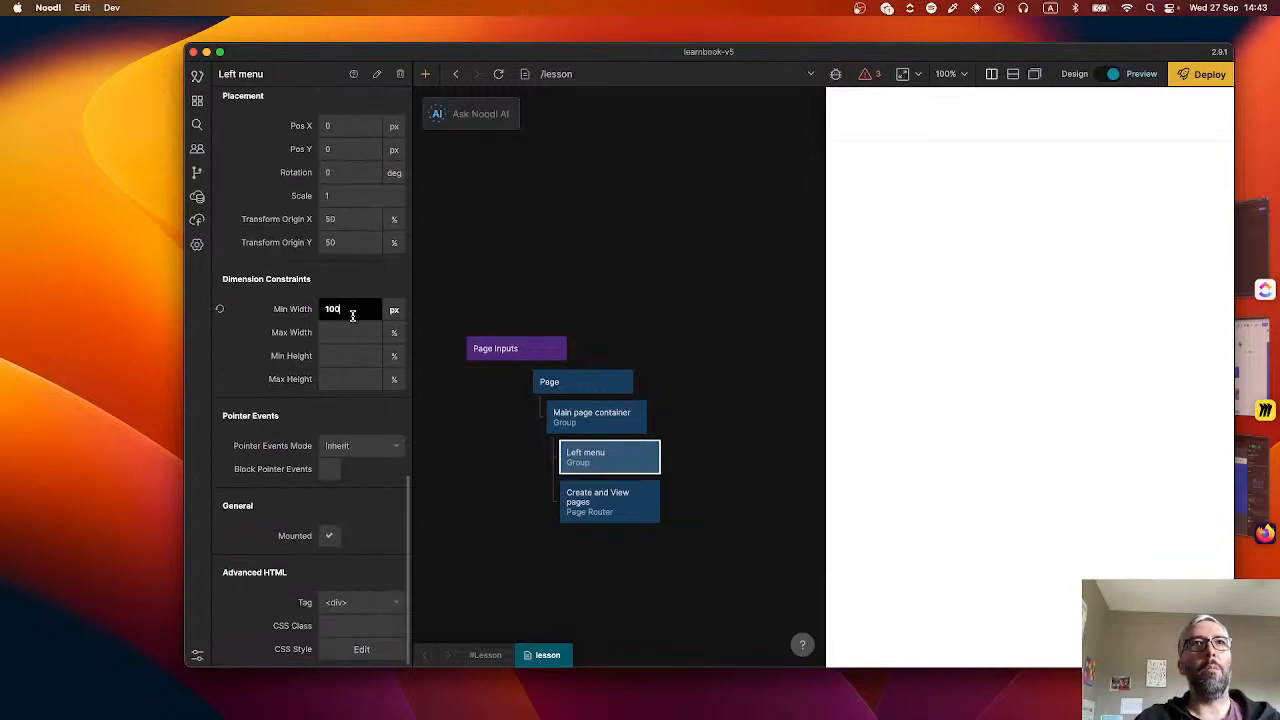
pyautogui.click(394, 314)
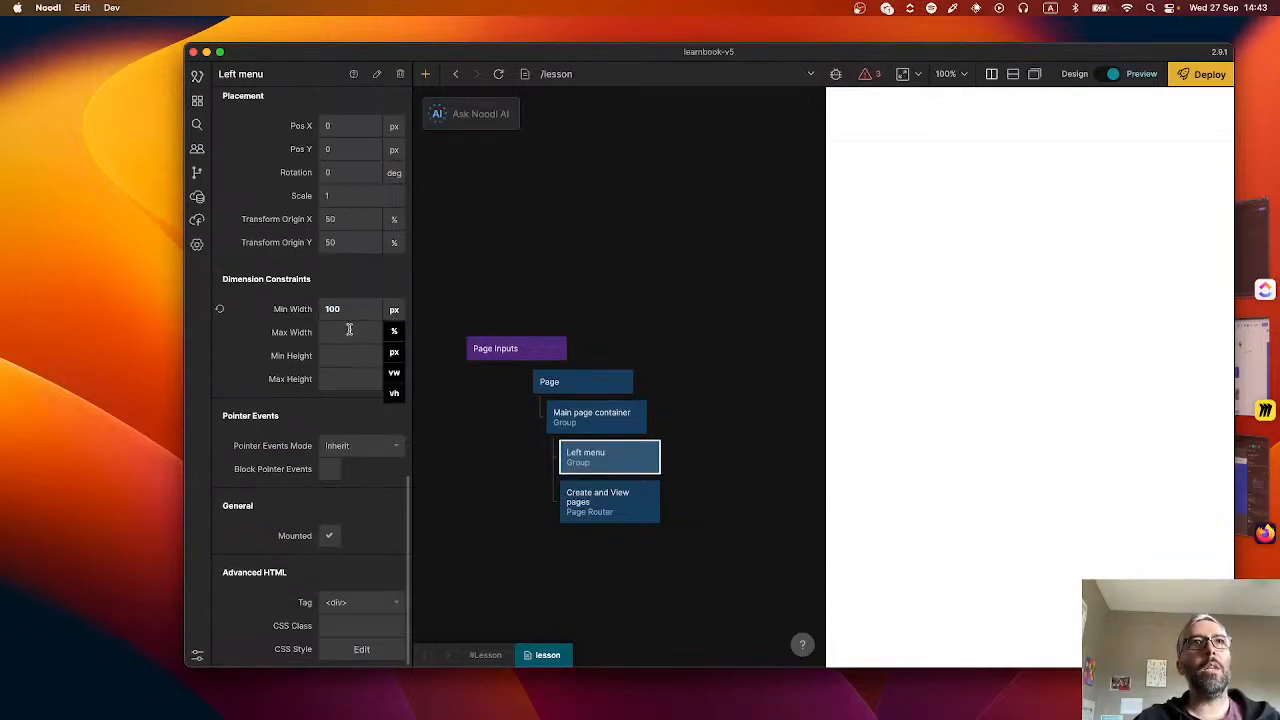
pyautogui.click(511, 325)
pyautogui.click(603, 461)
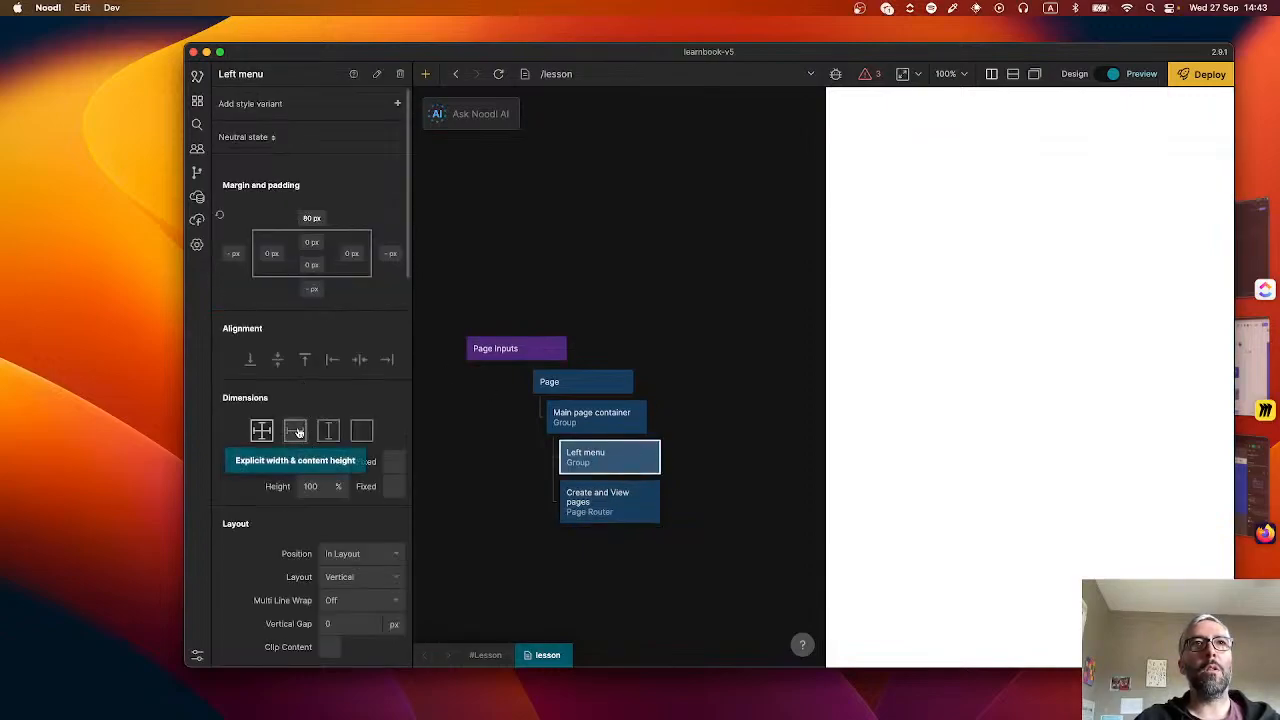
pyautogui.click(328, 430)
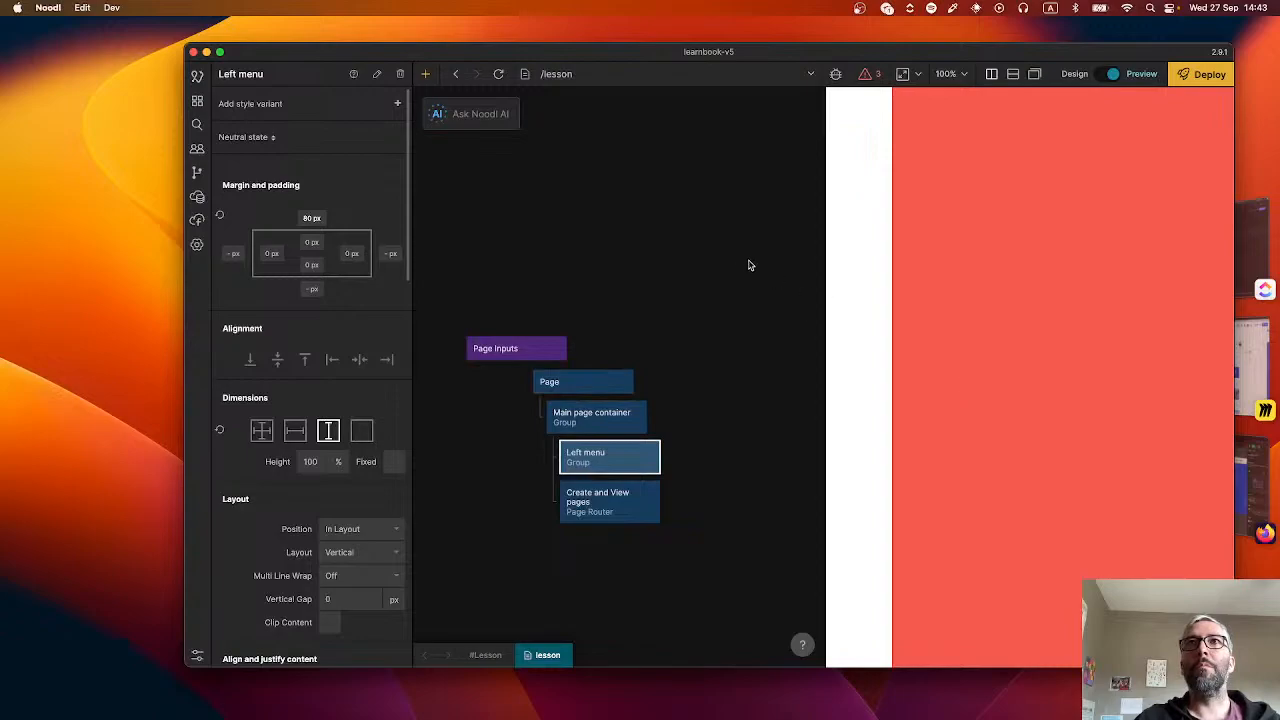
# - Set the height of the Left menu group to 100 vh
pyautogui.click(626, 509)
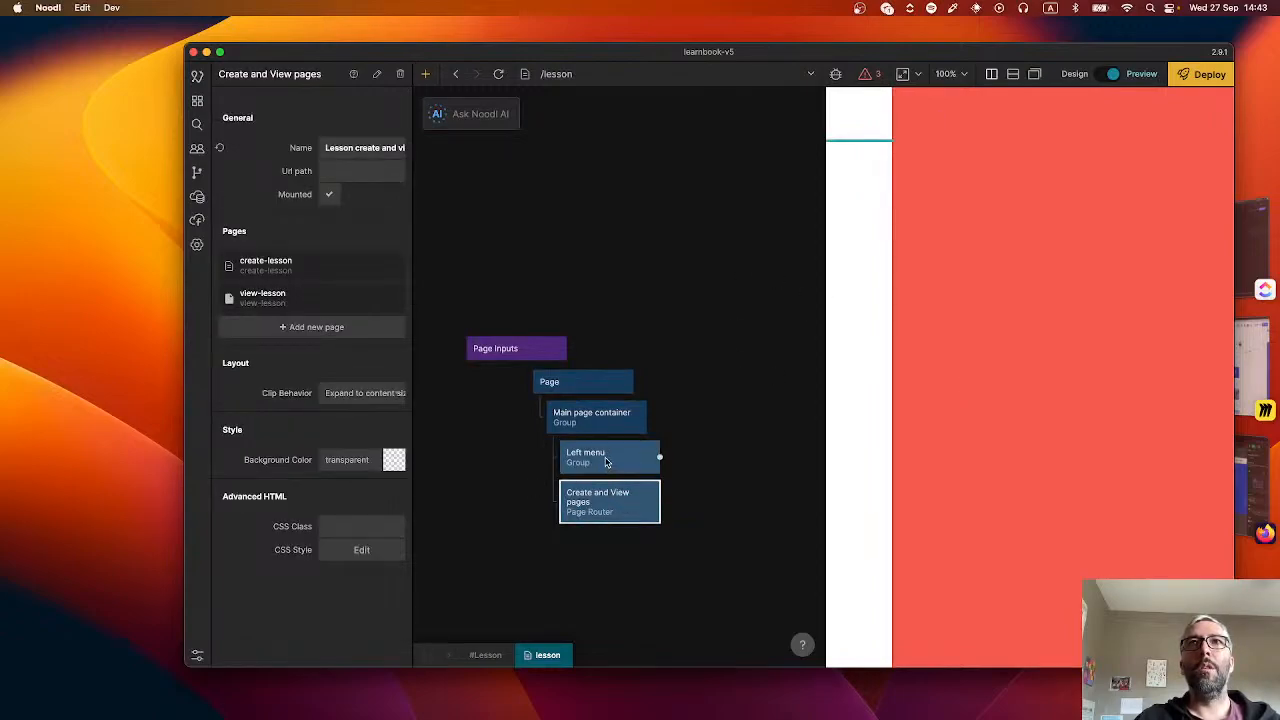
pyautogui.click(605, 462)
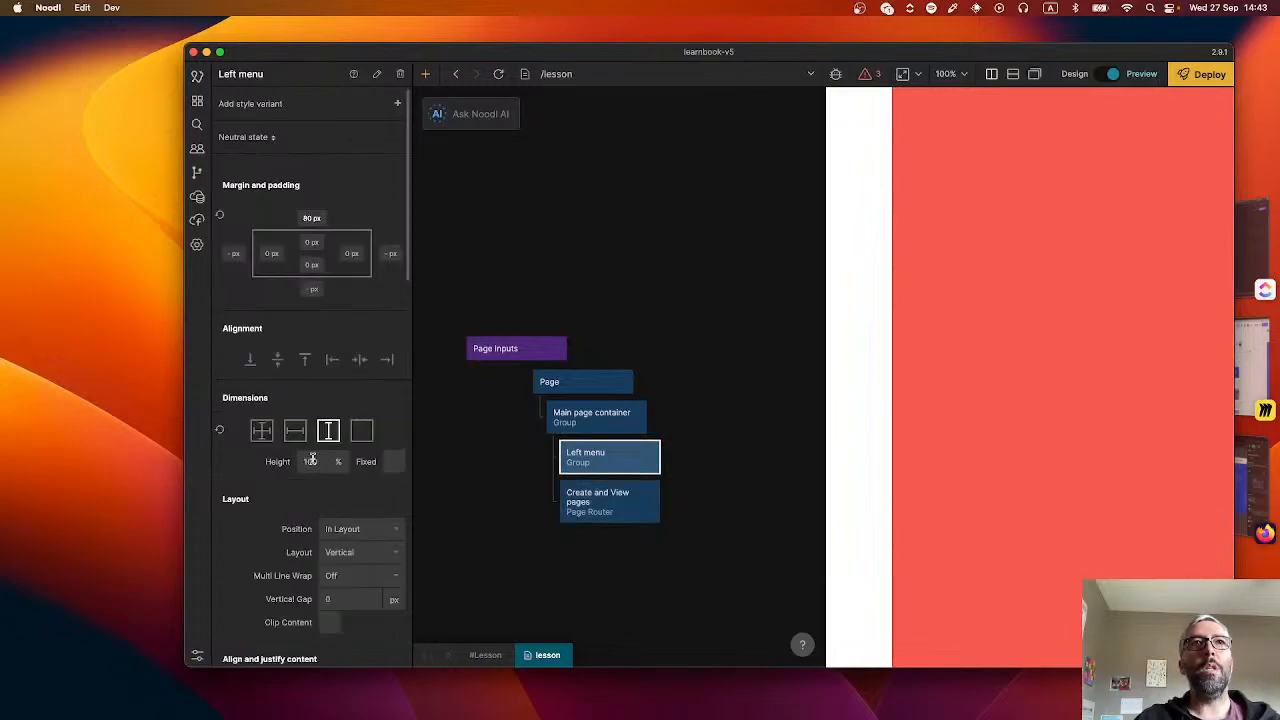
pyautogui.scroll(-10, 312, 460)
pyautogui.scroll(10, 312, 460)
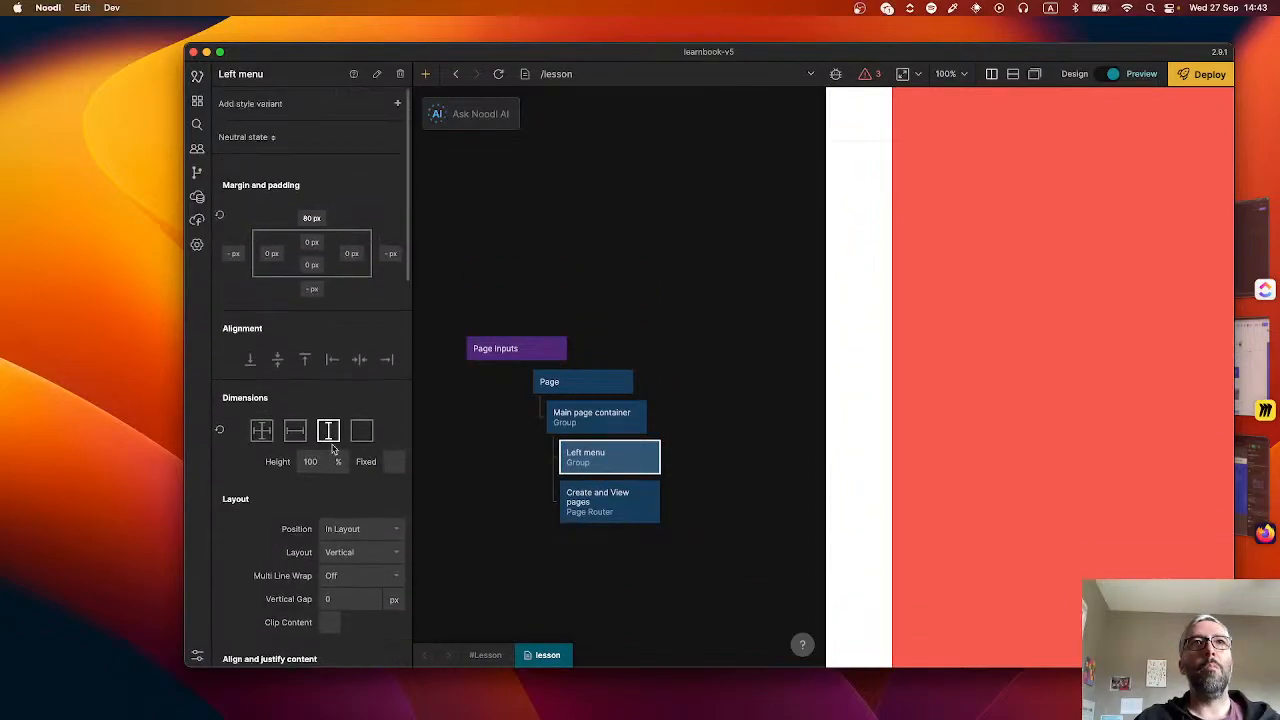
pyautogui.click(338, 461)
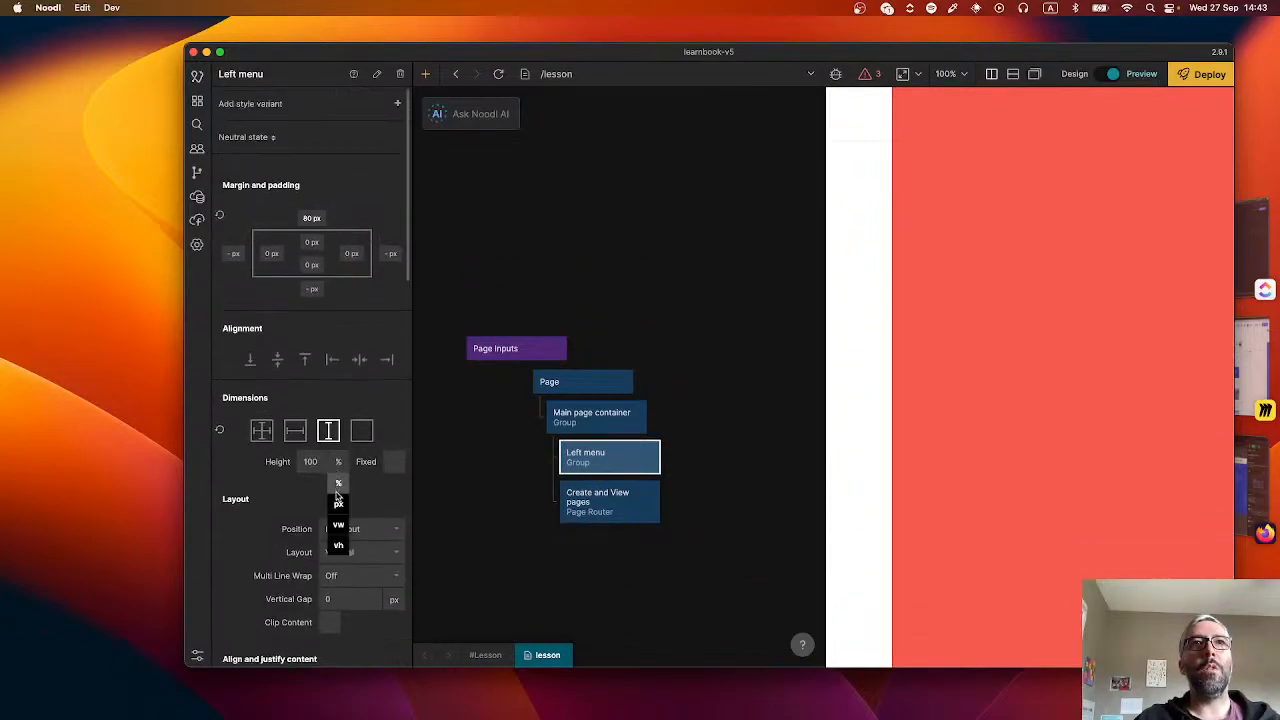
pyautogui.click(338, 545)
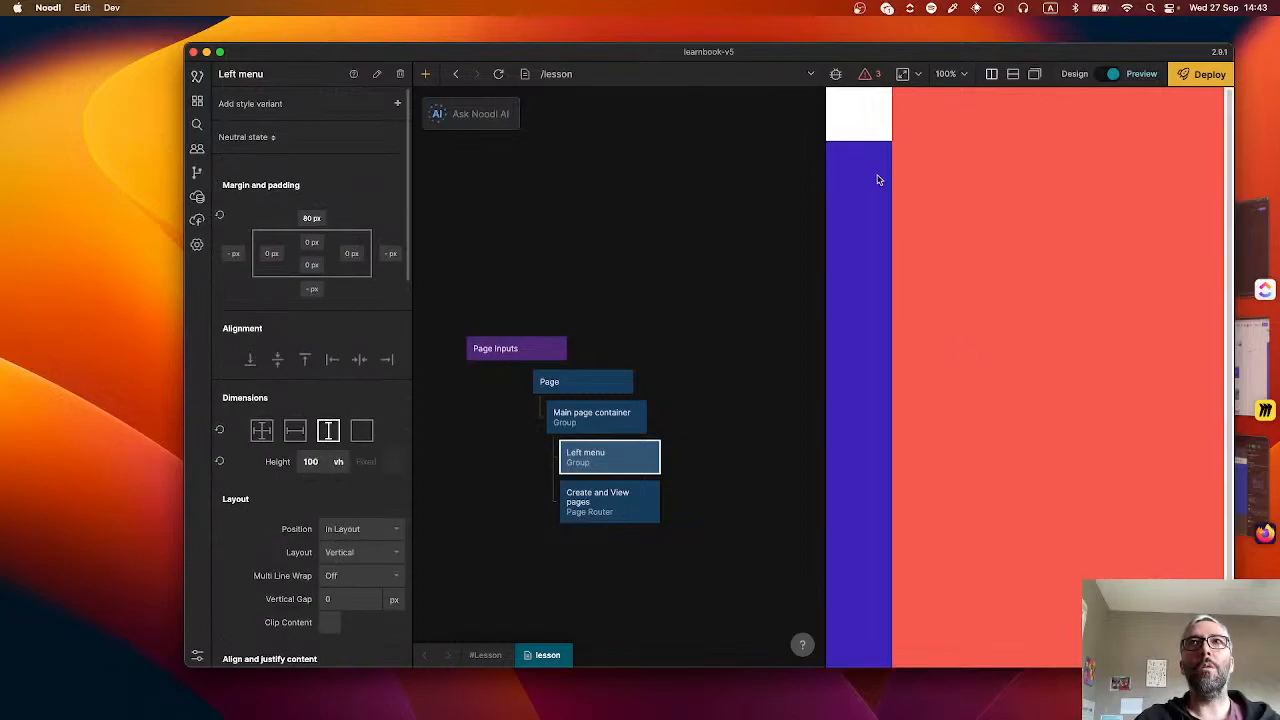
# - Examine the properties of the Create and View pages router, the Page node and the Main page container for the page layout
pyautogui.click(600, 507)
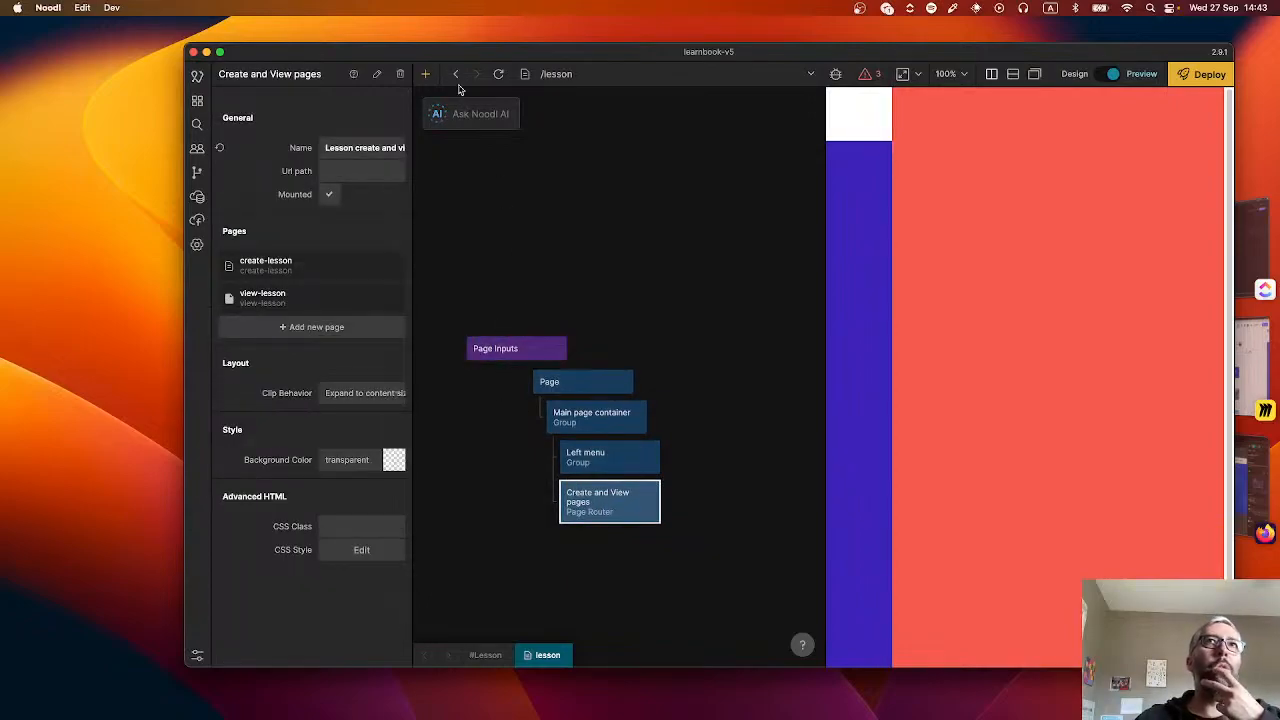
pyautogui.click(593, 414)
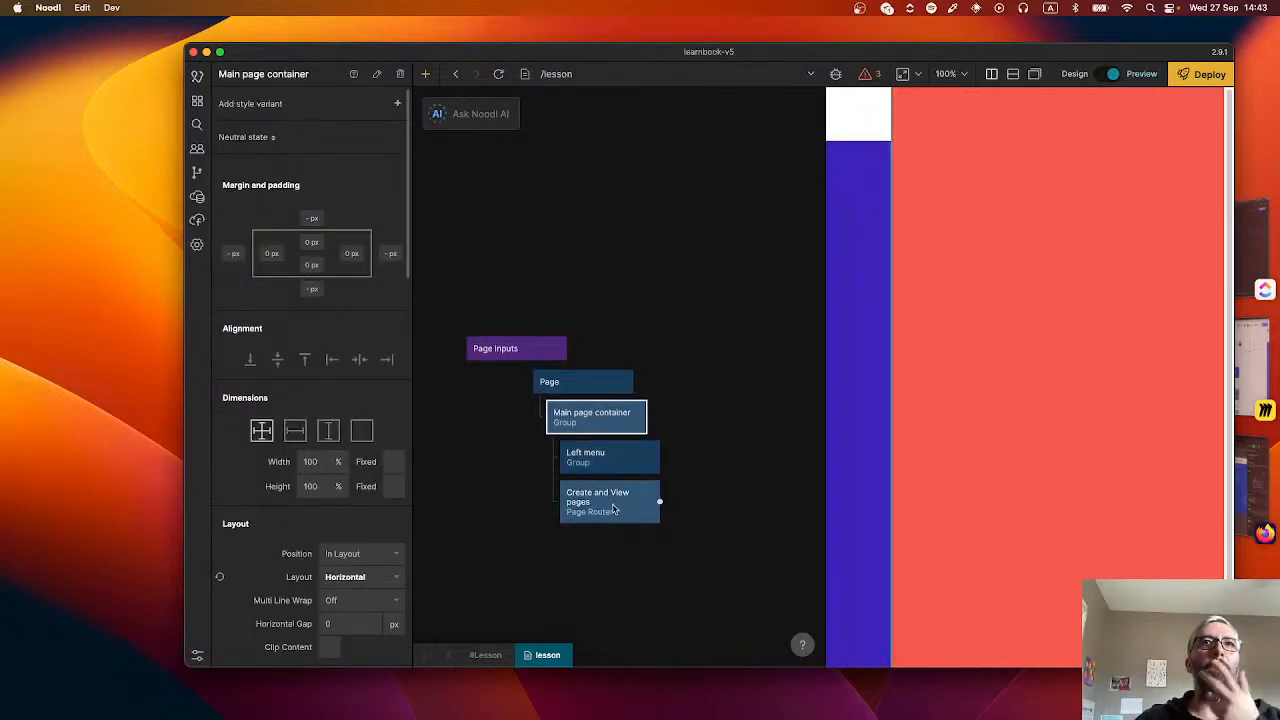
pyautogui.click(580, 383)
pyautogui.click(585, 420)
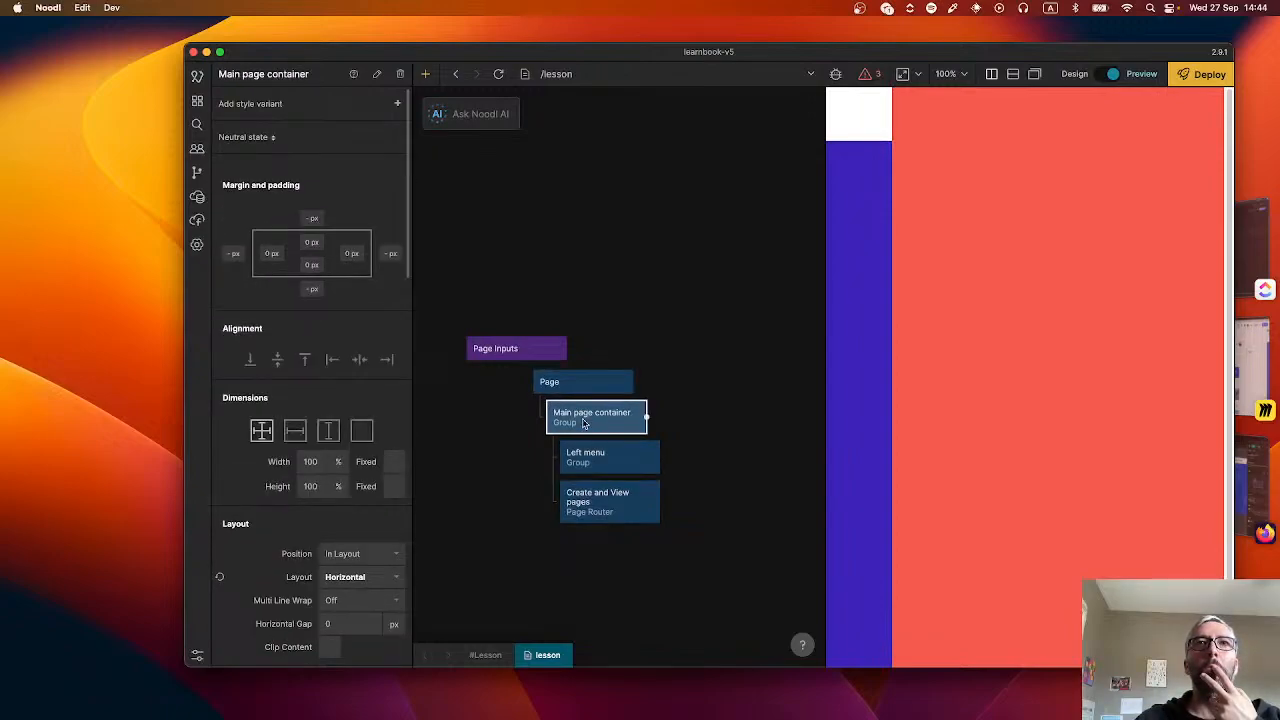
pyautogui.click(196, 102)
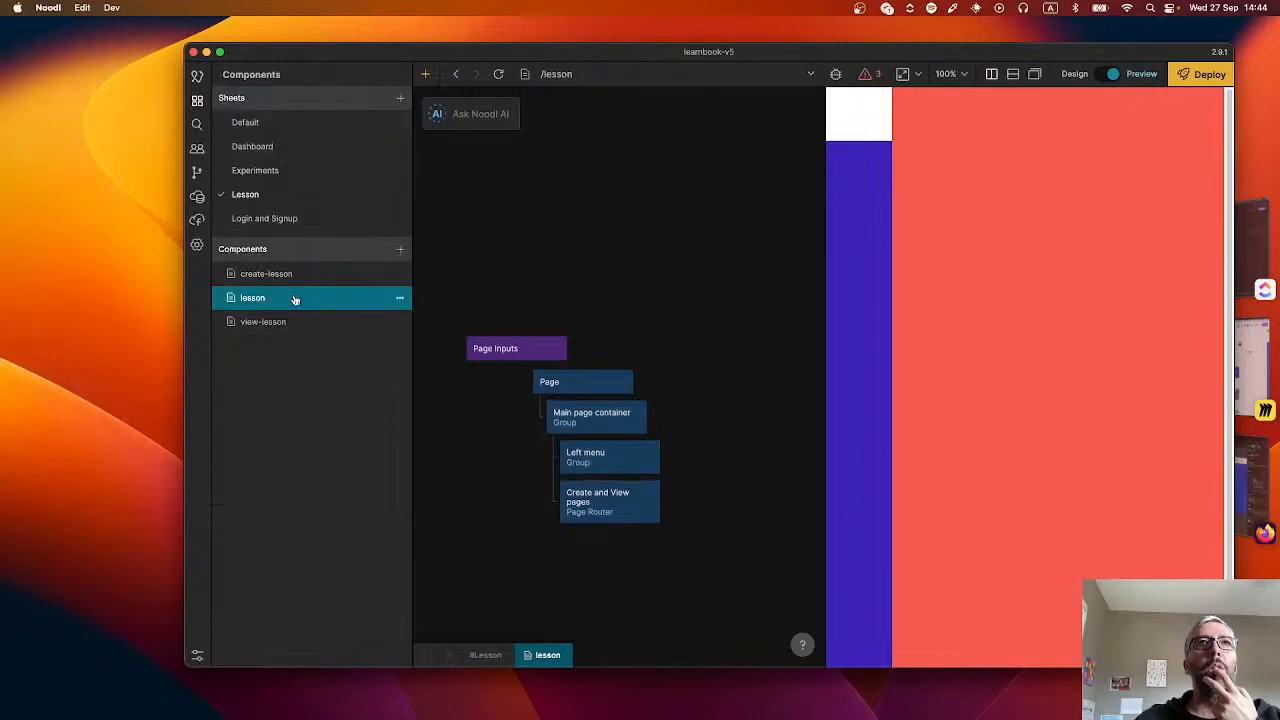
pyautogui.click(609, 508)
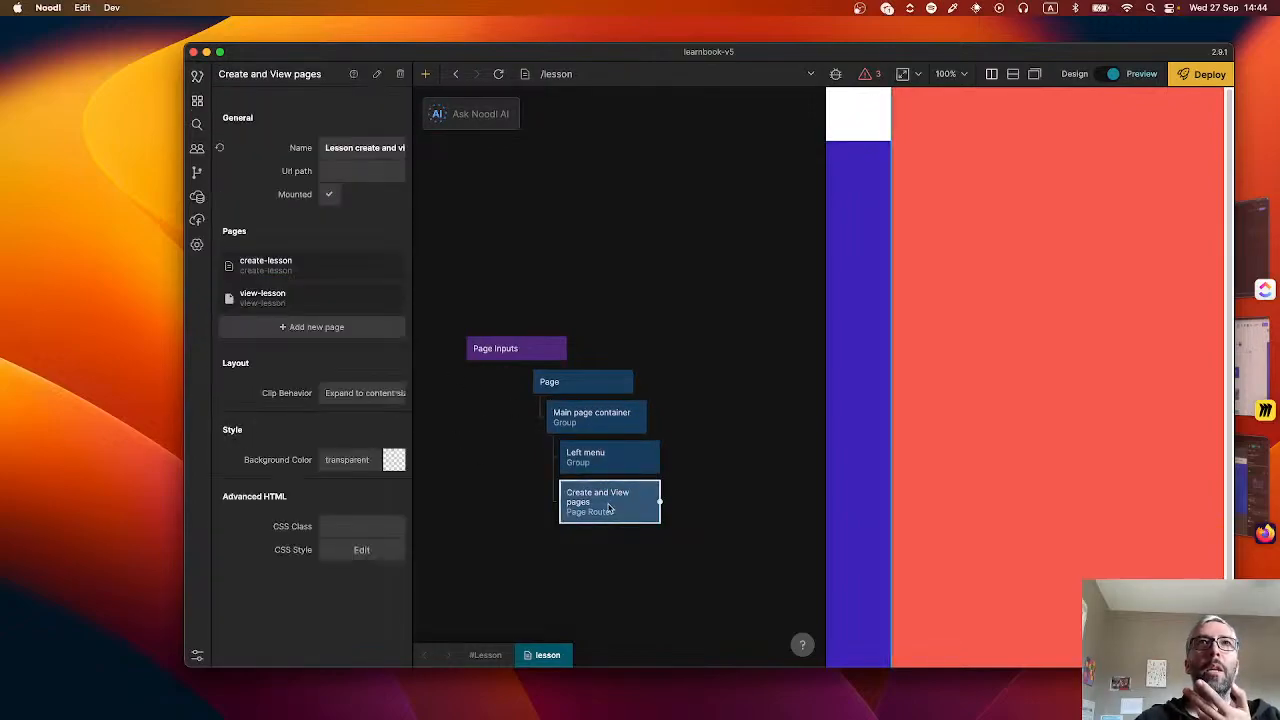
pyautogui.click(609, 459)
pyautogui.click(580, 414)
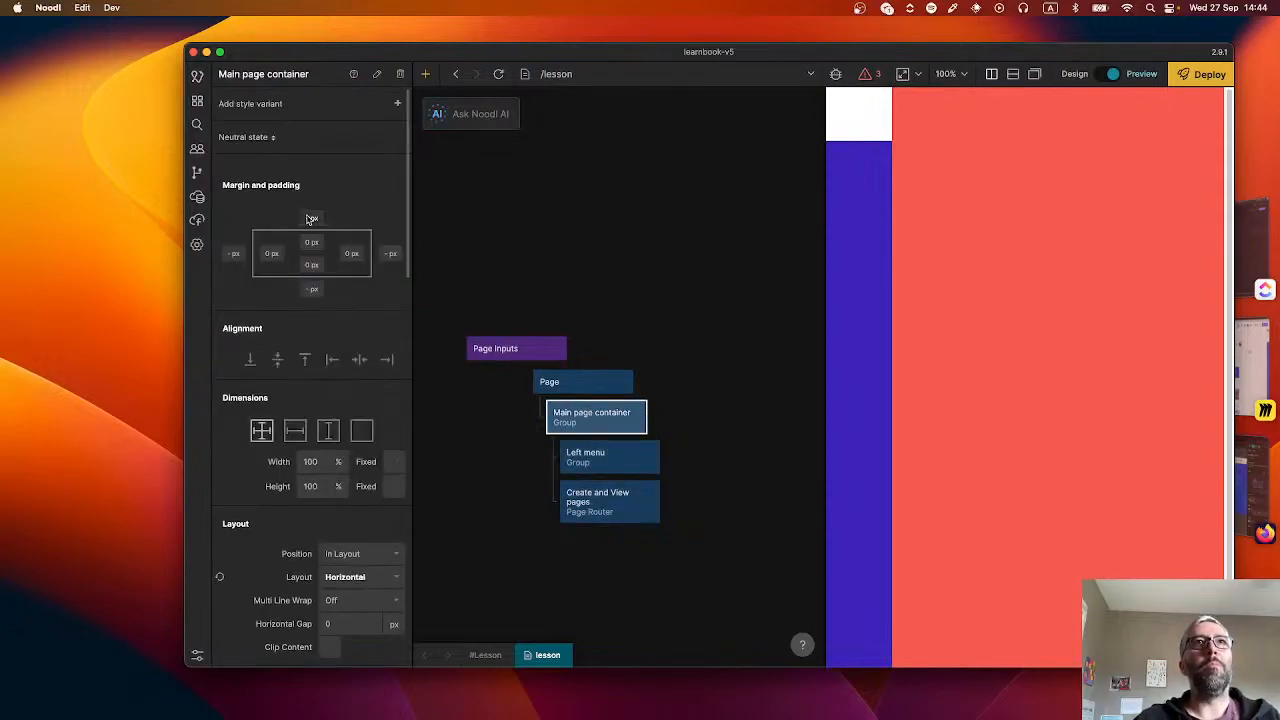
# - Remove the top margin from the Left menu group
pyautogui.click(603, 453)
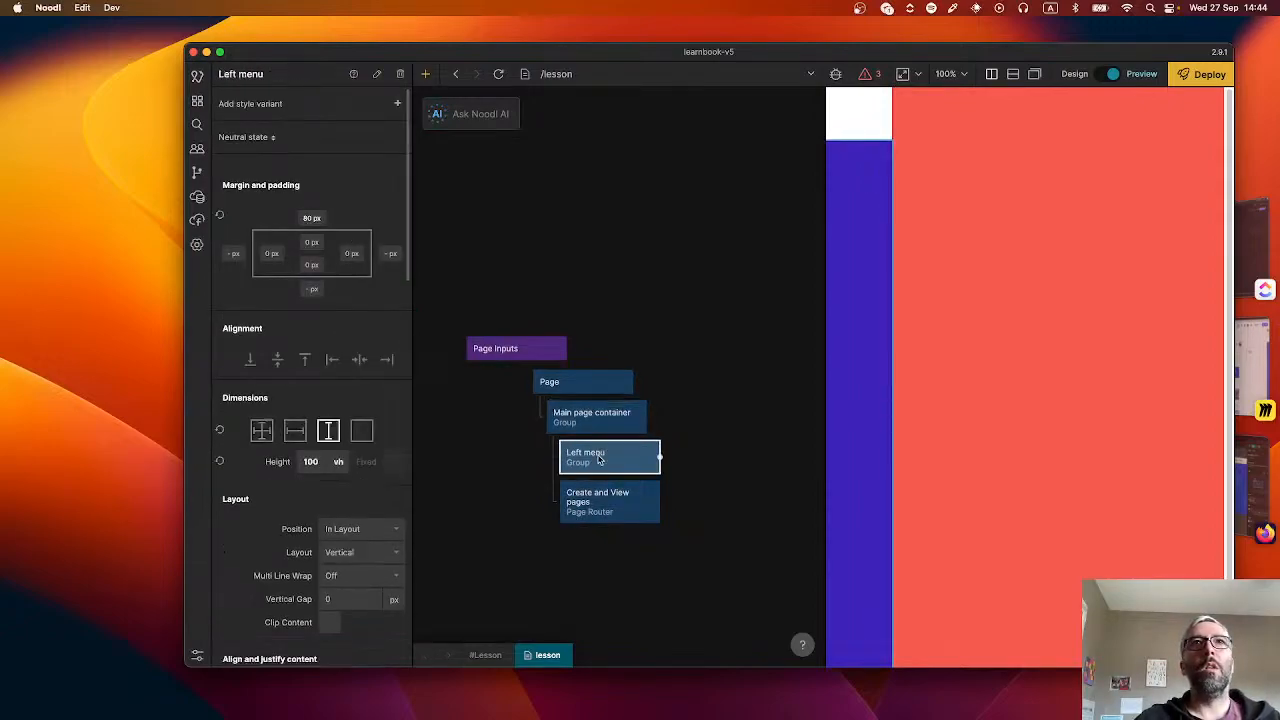
pyautogui.click(302, 218)
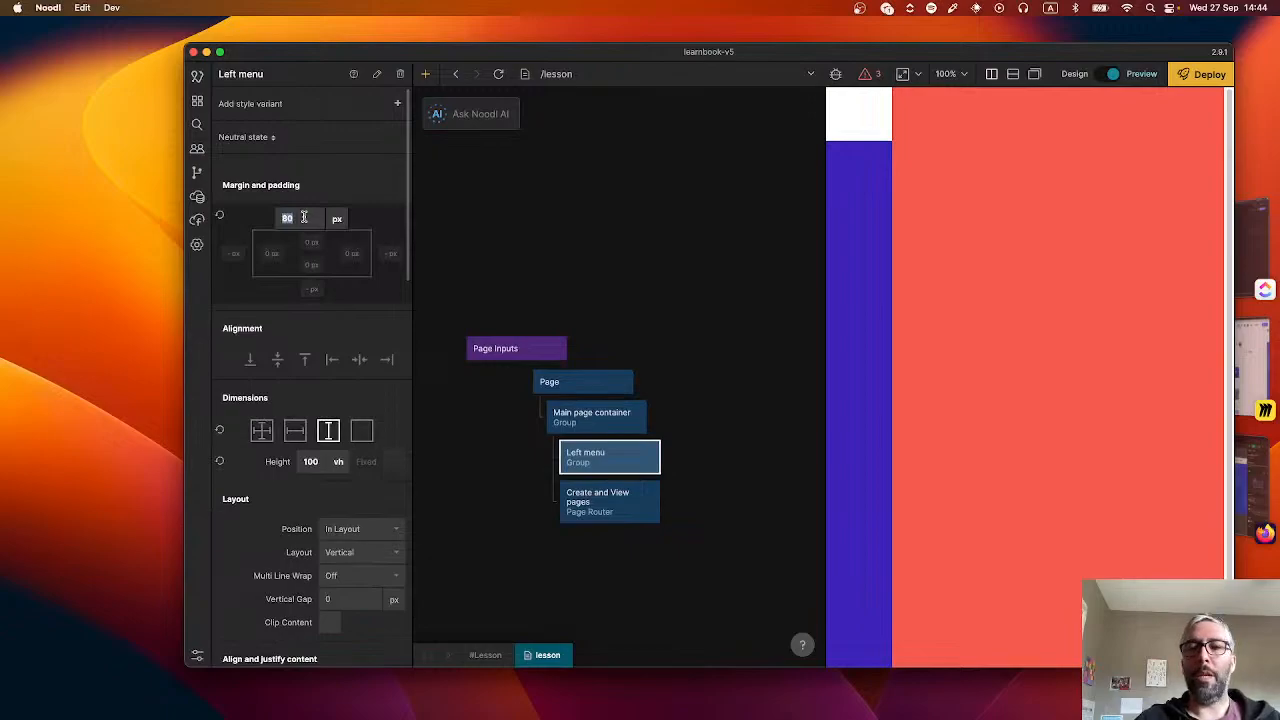
pyautogui.press('BackSpace')
pyautogui.press('Return')
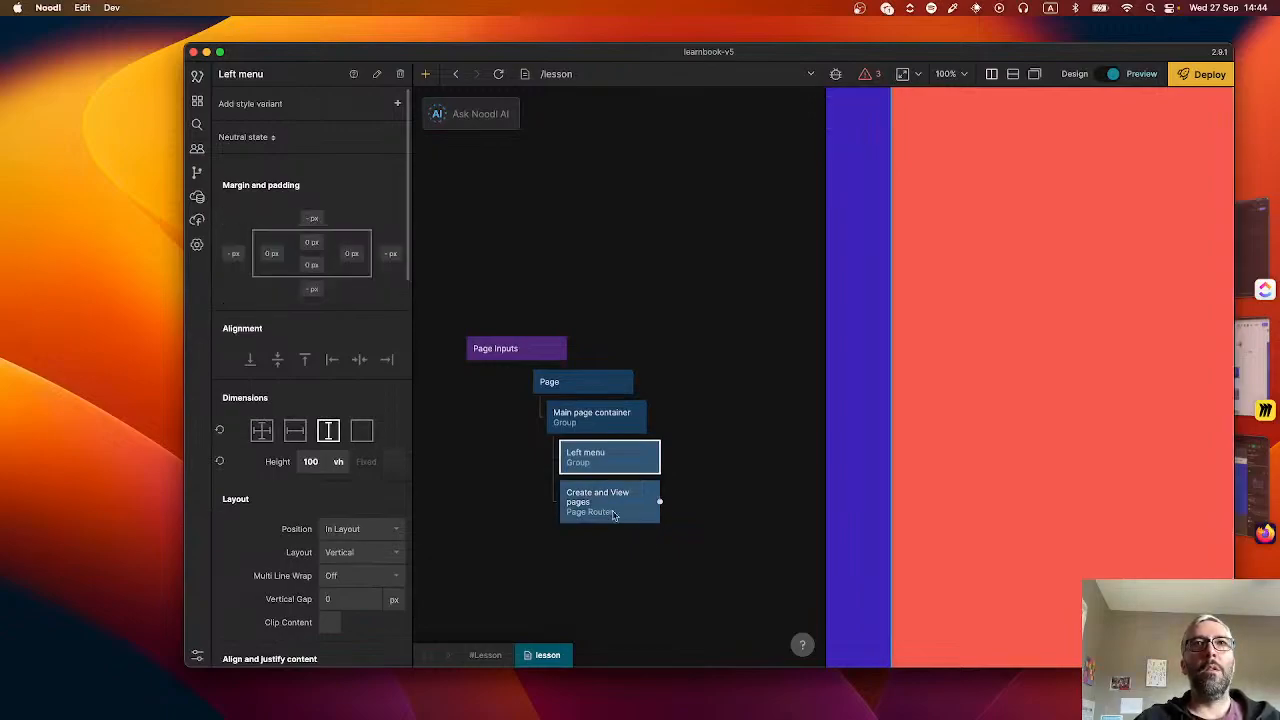
# - Set the top margin of the Main page container group to 80 px
pyautogui.click(583, 404)
pyautogui.click(308, 220)
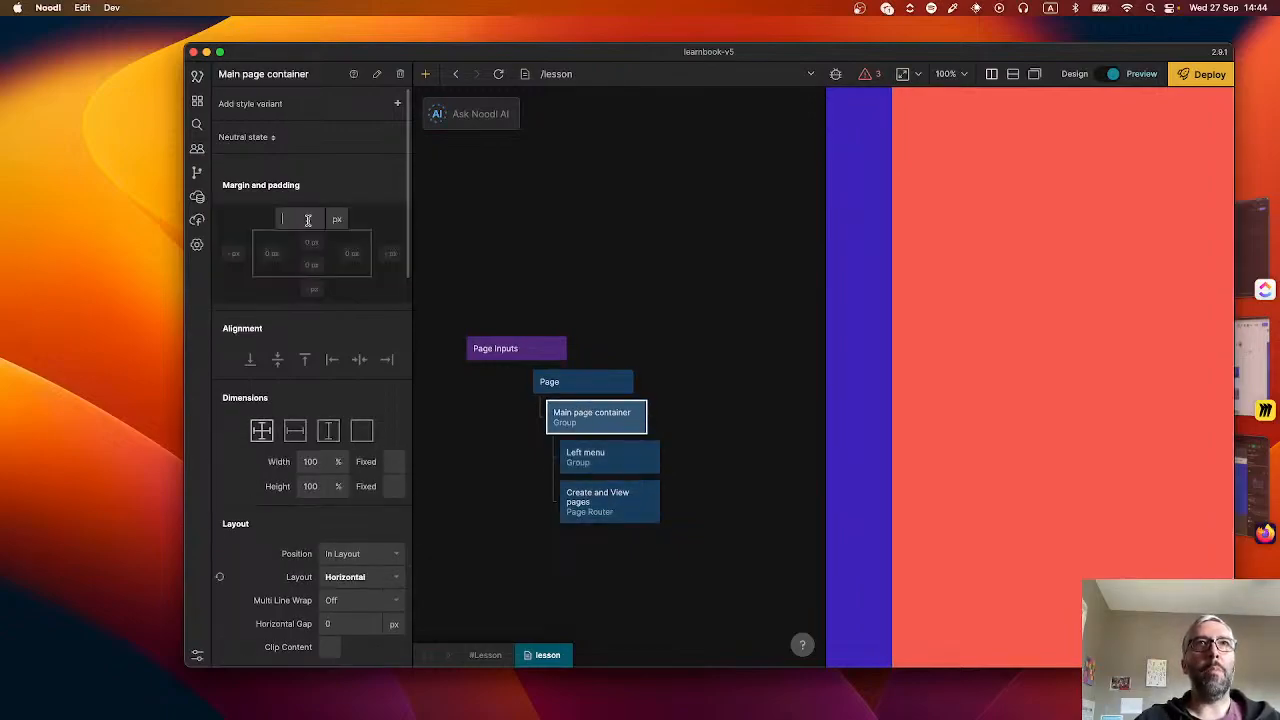
pyautogui.write('80')
pyautogui.press('Return')
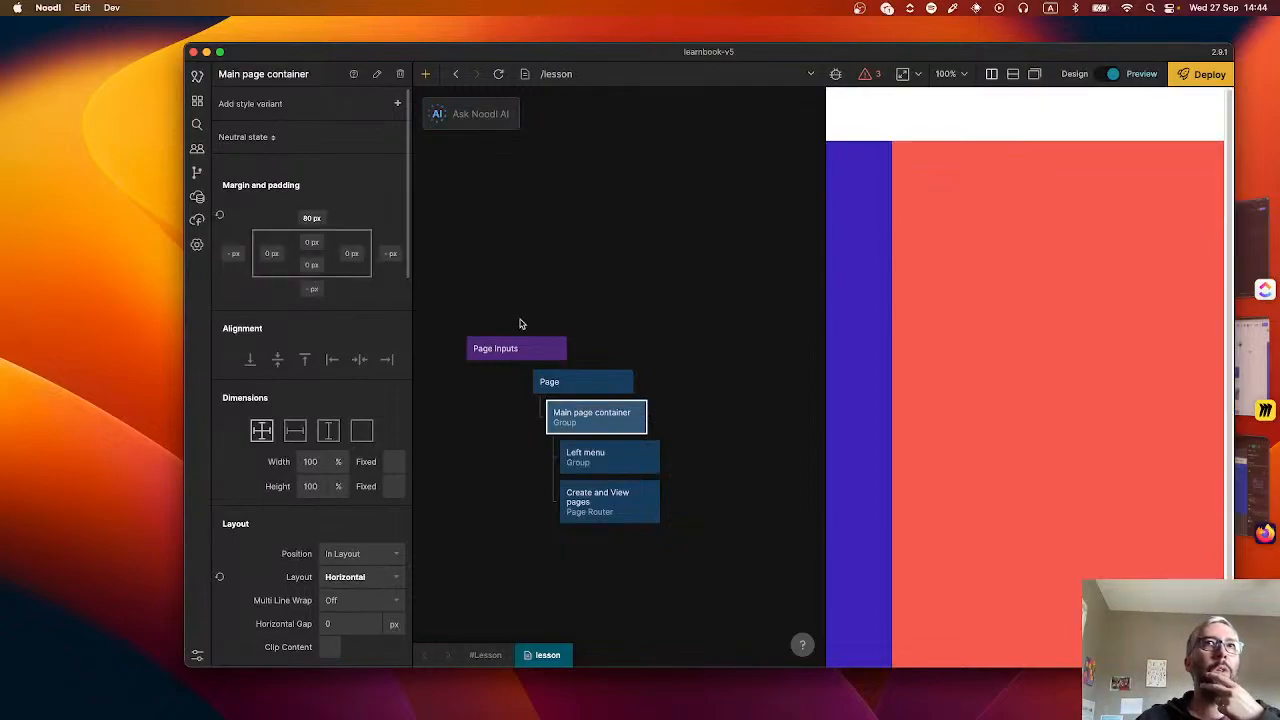
pyautogui.click(678, 313)
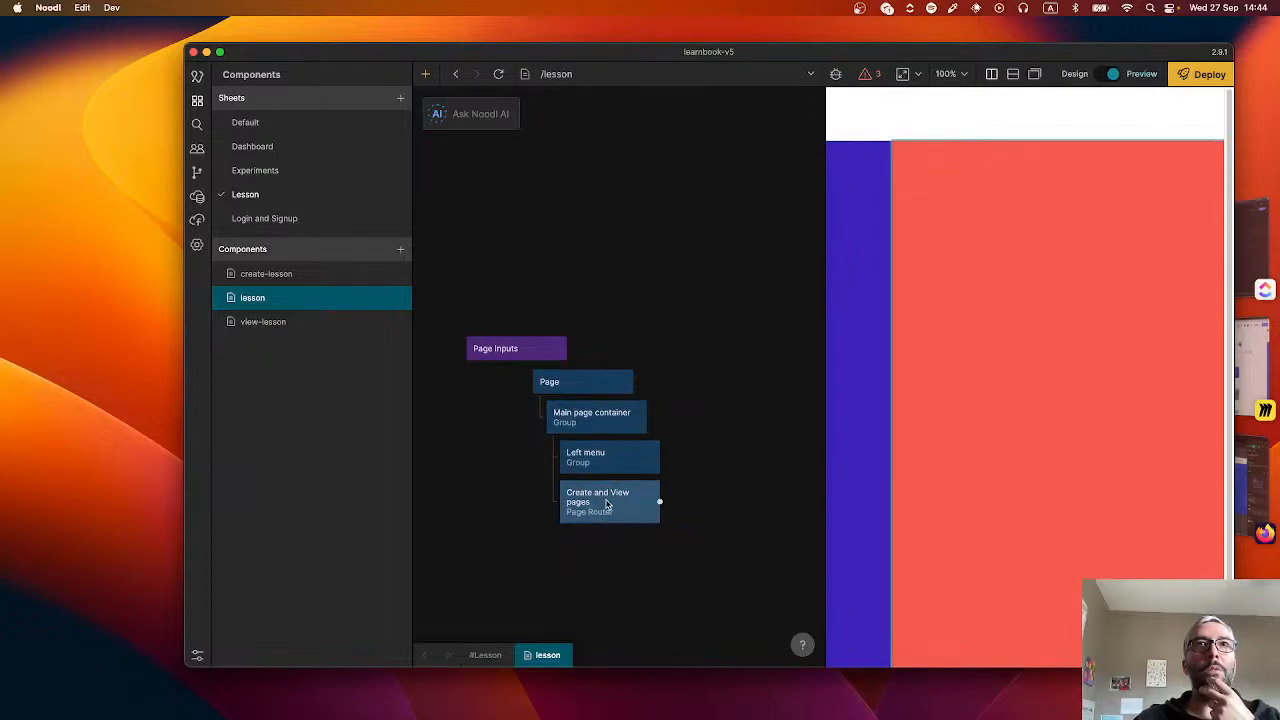
# - Switch to the LearnBook-prof_2.0 design in Figma and inspect the dimensions of the blue left block in the 3.0 Créer un cours frame
pyautogui.scroll(-2, 501, 471)
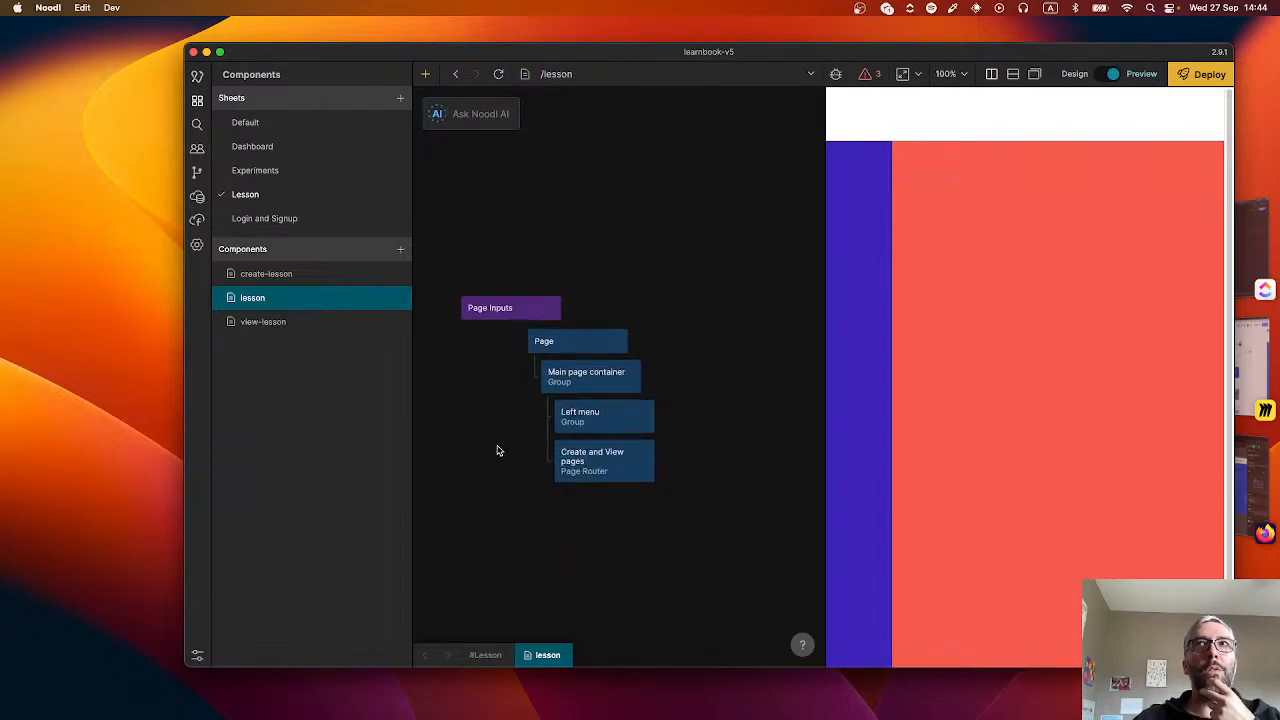
pyautogui.scroll(2, 497, 450)
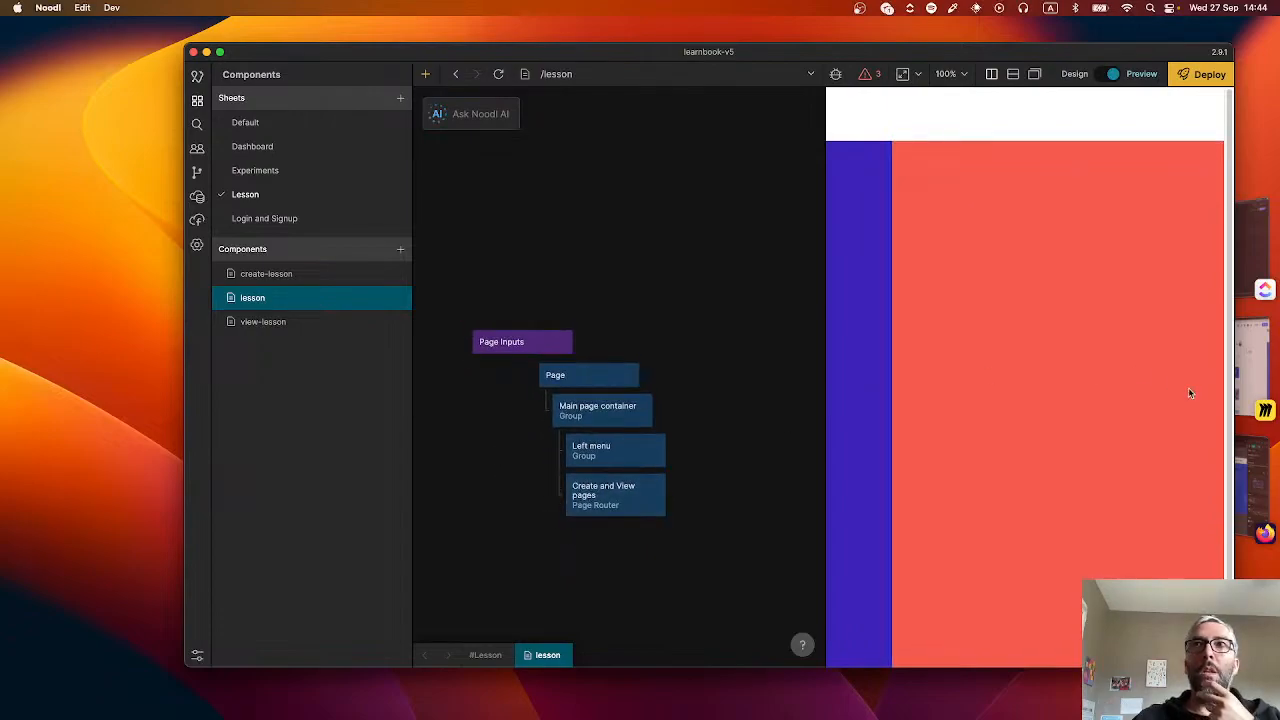
pyautogui.click(1258, 475)
pyautogui.hscroll(-20, 687, 457)
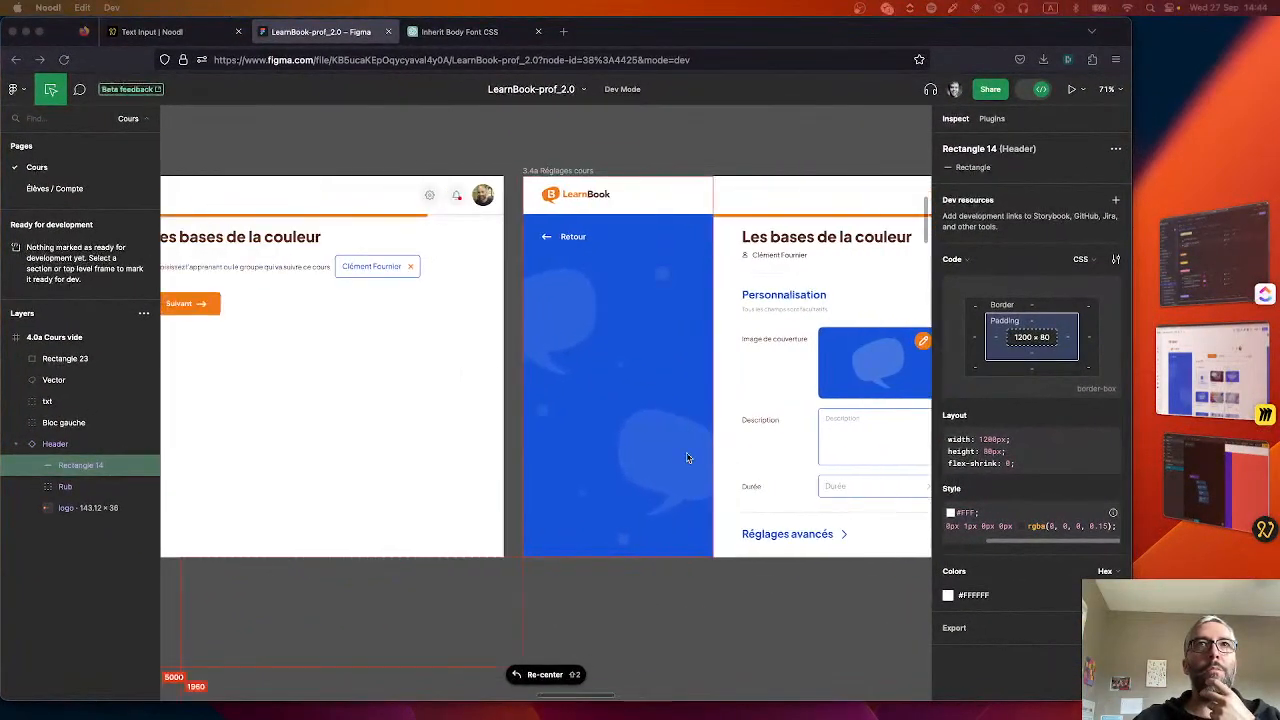
pyautogui.hscroll(-6, 687, 457)
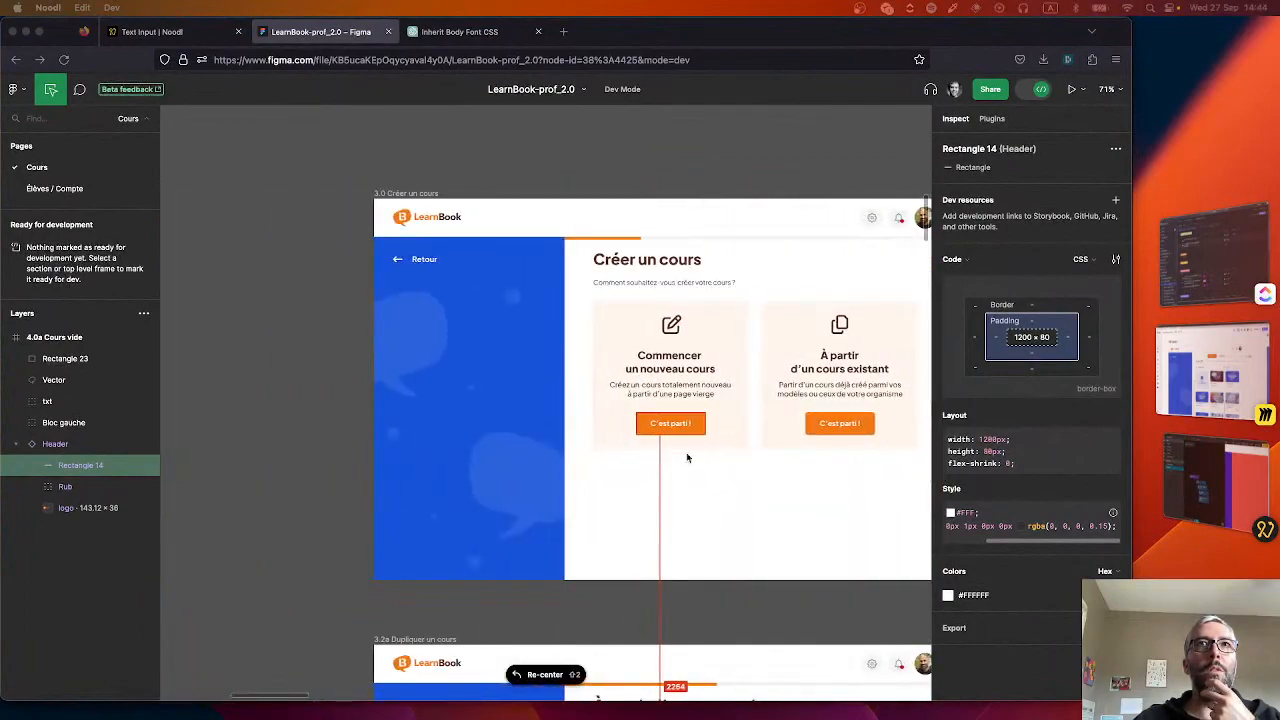
pyautogui.hscroll(3, 687, 457)
pyautogui.hscroll(-2, 687, 457)
pyautogui.scroll(1, 687, 457)
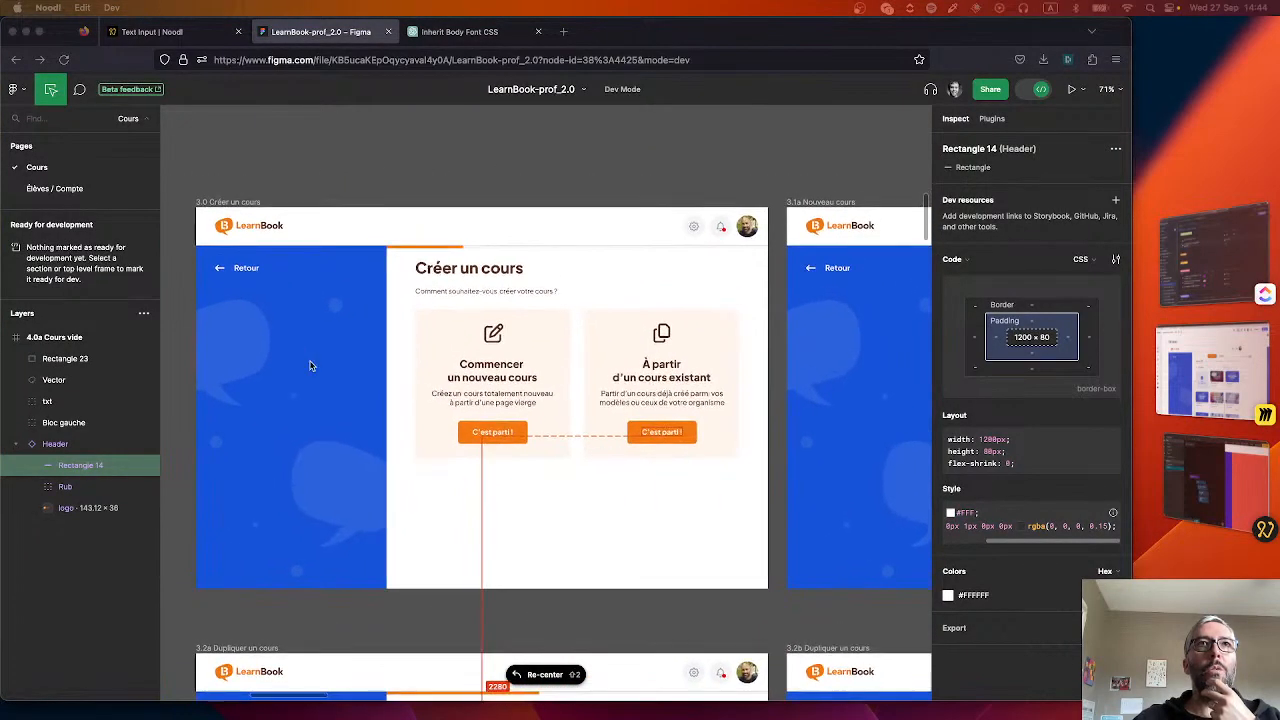
pyautogui.click(311, 342)
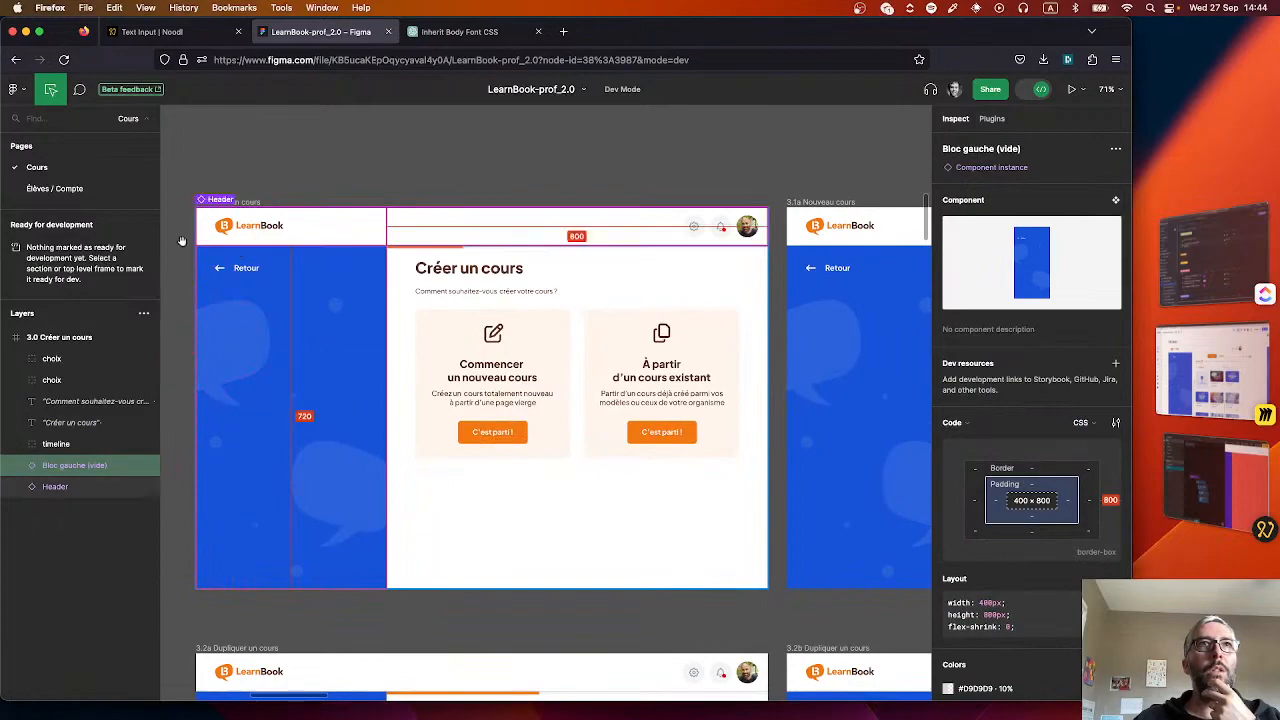
# - Export the Bloc gauche (vide) component at 1x as a PNG and open the downloaded image
pyautogui.scroll(-10, 911, 497)
pyautogui.scroll(10, 911, 497)
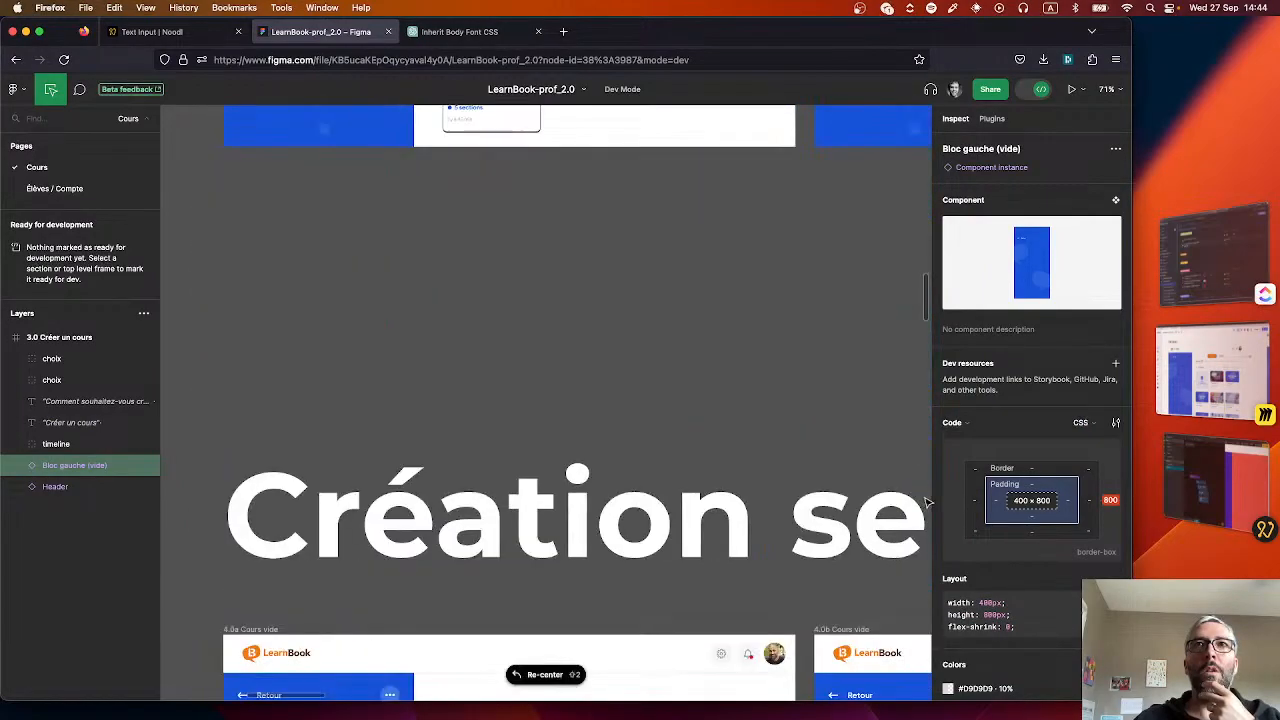
pyautogui.scroll(-5, 1018, 630)
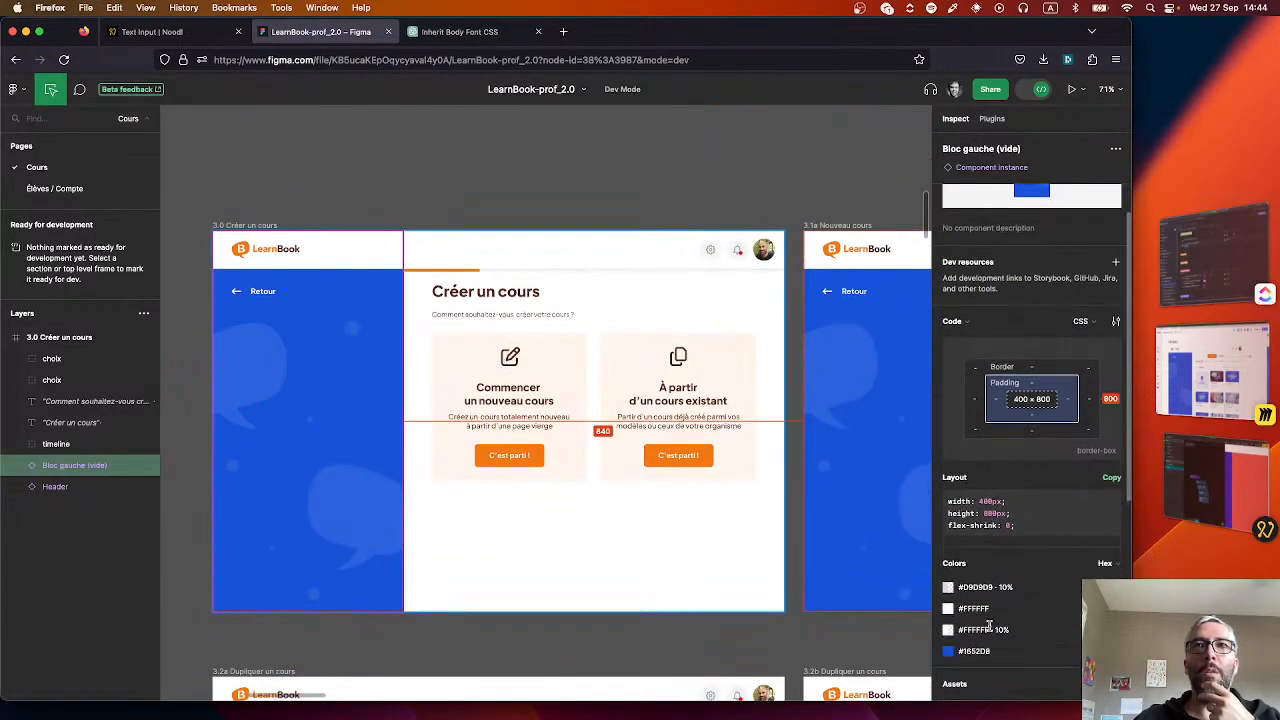
pyautogui.click(1116, 631)
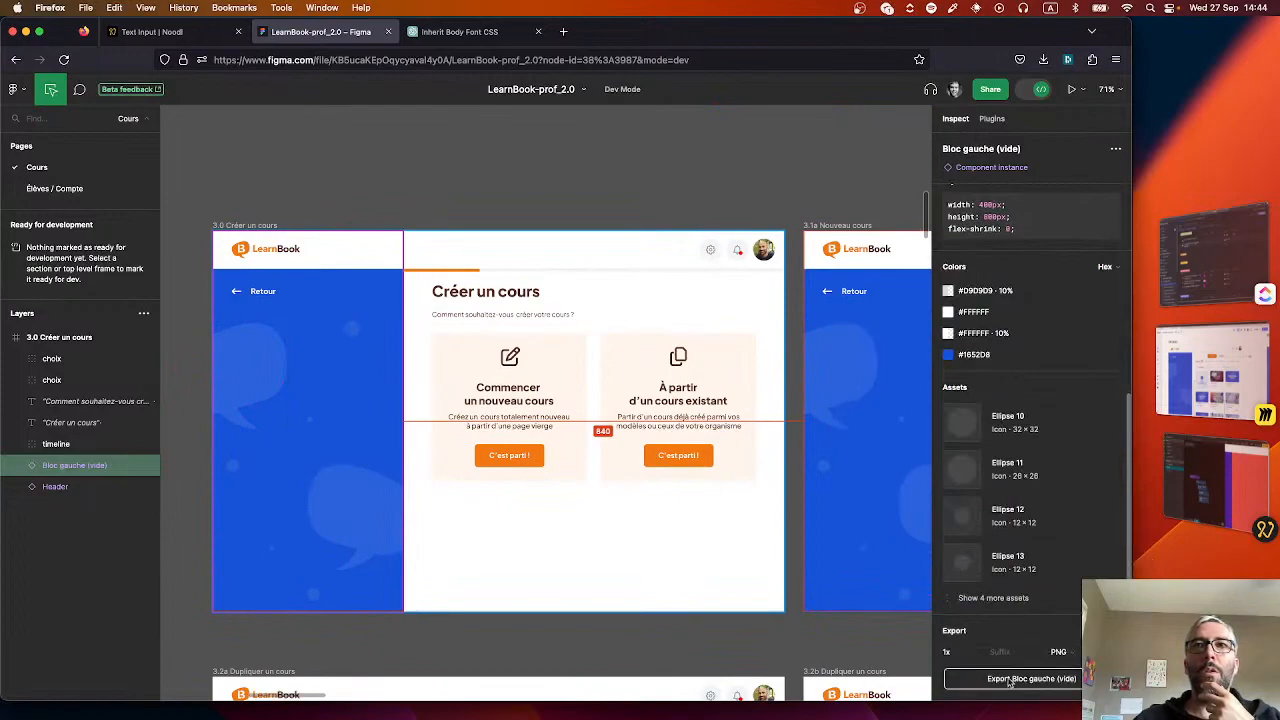
pyautogui.scroll(-2, 1010, 682)
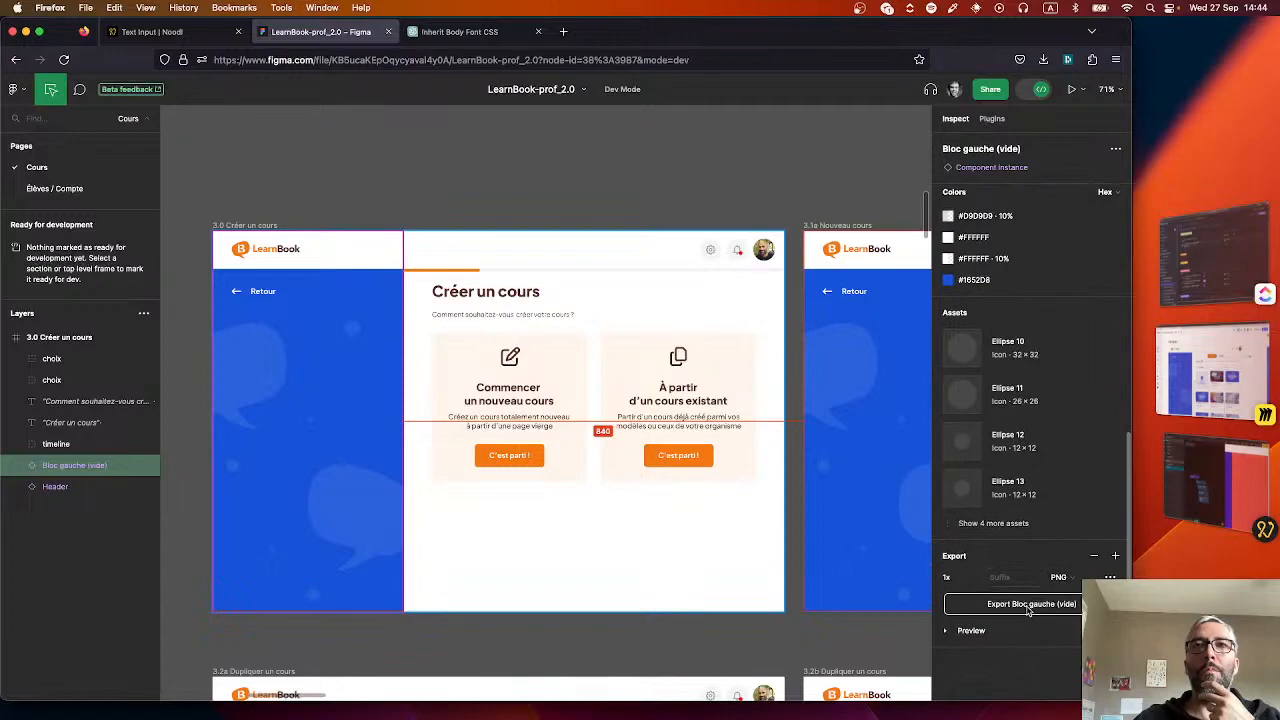
pyautogui.click(1028, 605)
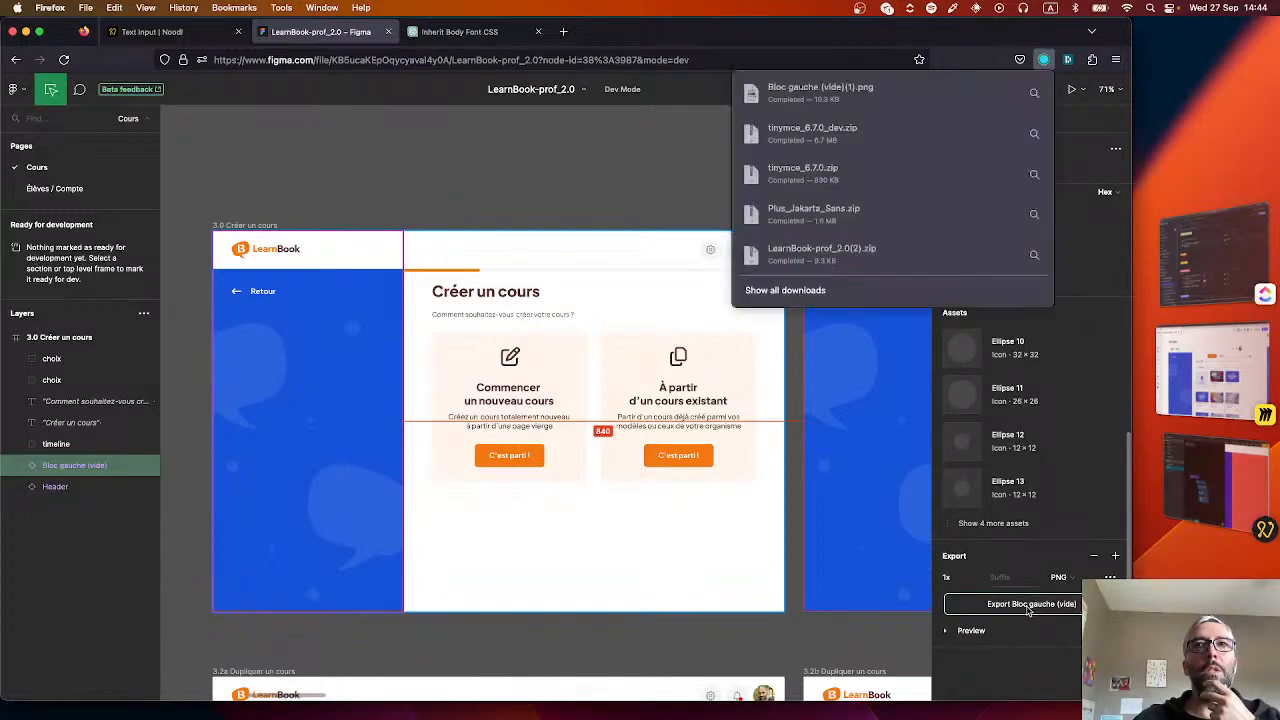
pyautogui.click(879, 105)
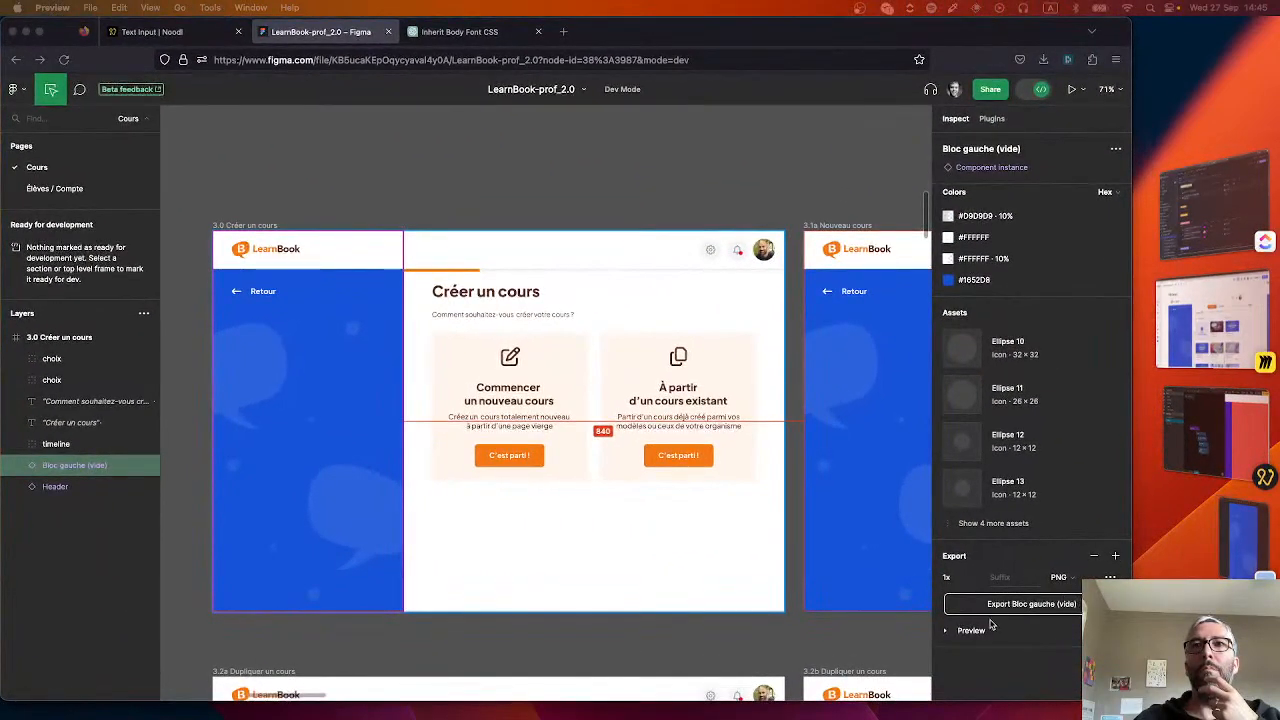
# - Examine the assets of Bloc gauche (vide), its arrow vector and its back group for export options
pyautogui.click(990, 525)
pyautogui.scroll(-2, 1015, 515)
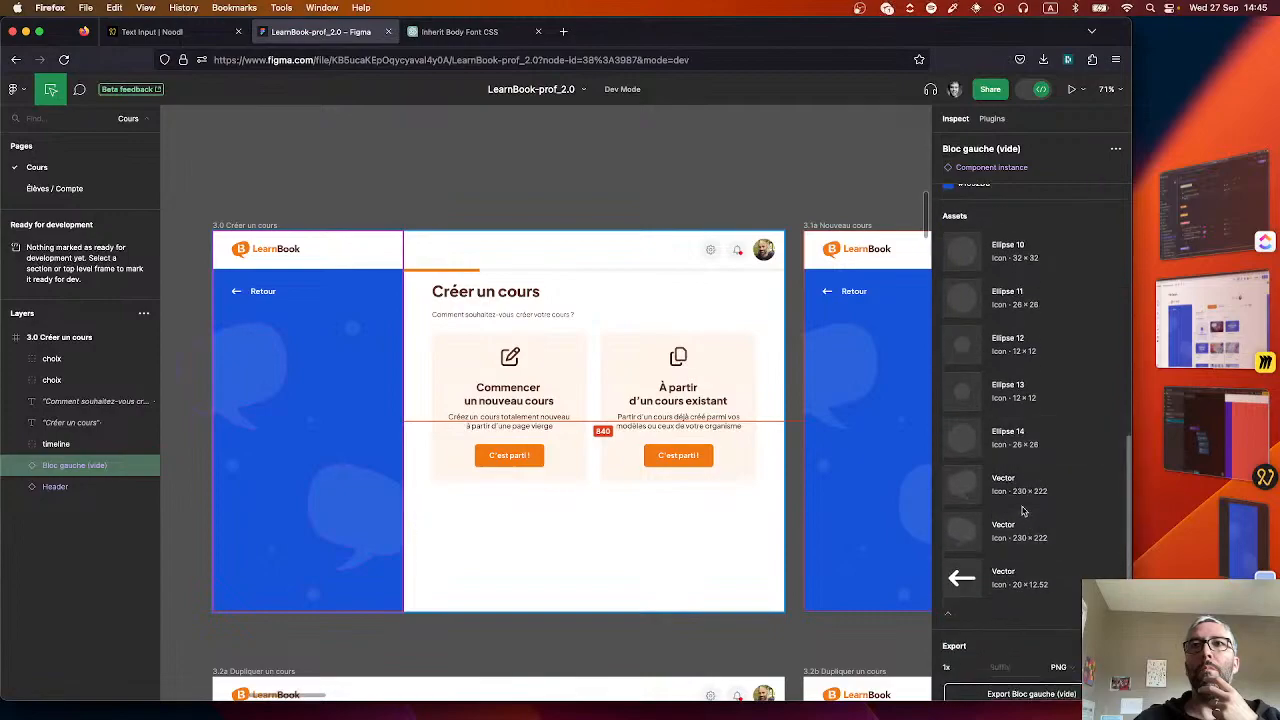
pyautogui.click(1015, 570)
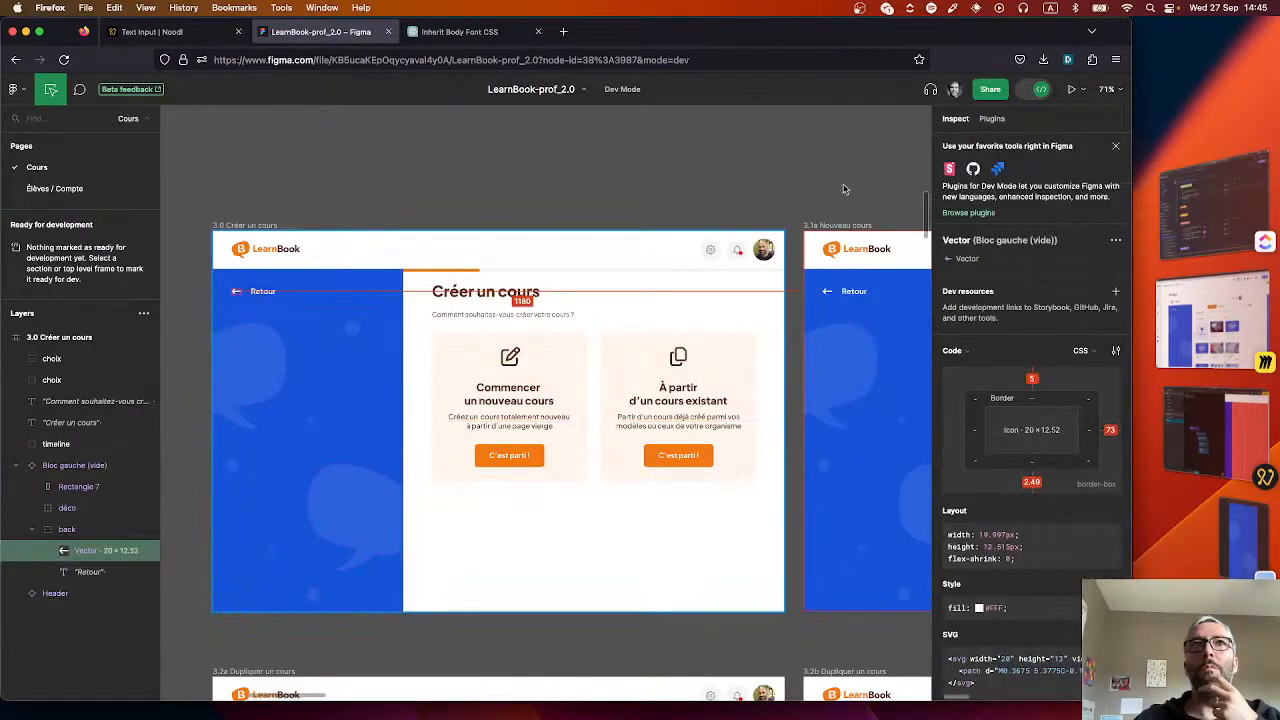
pyautogui.click(66, 530)
pyautogui.rightClick(73, 531)
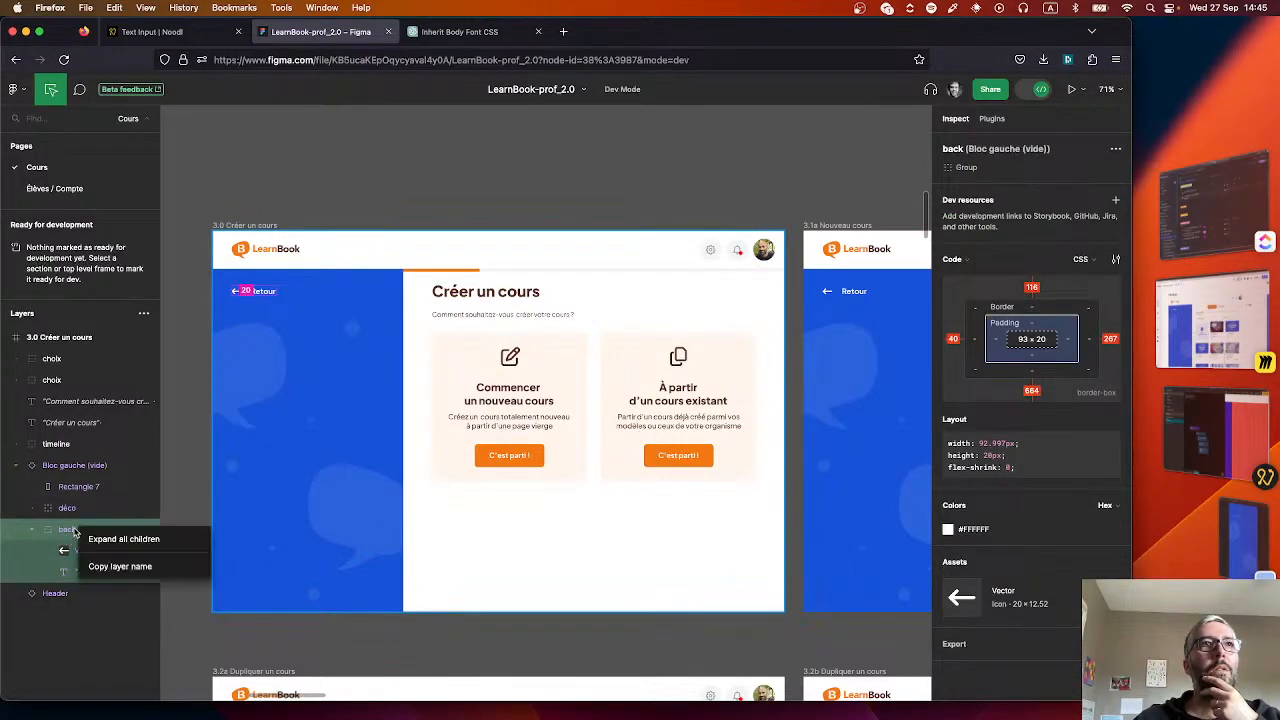
pyautogui.press('Escape')
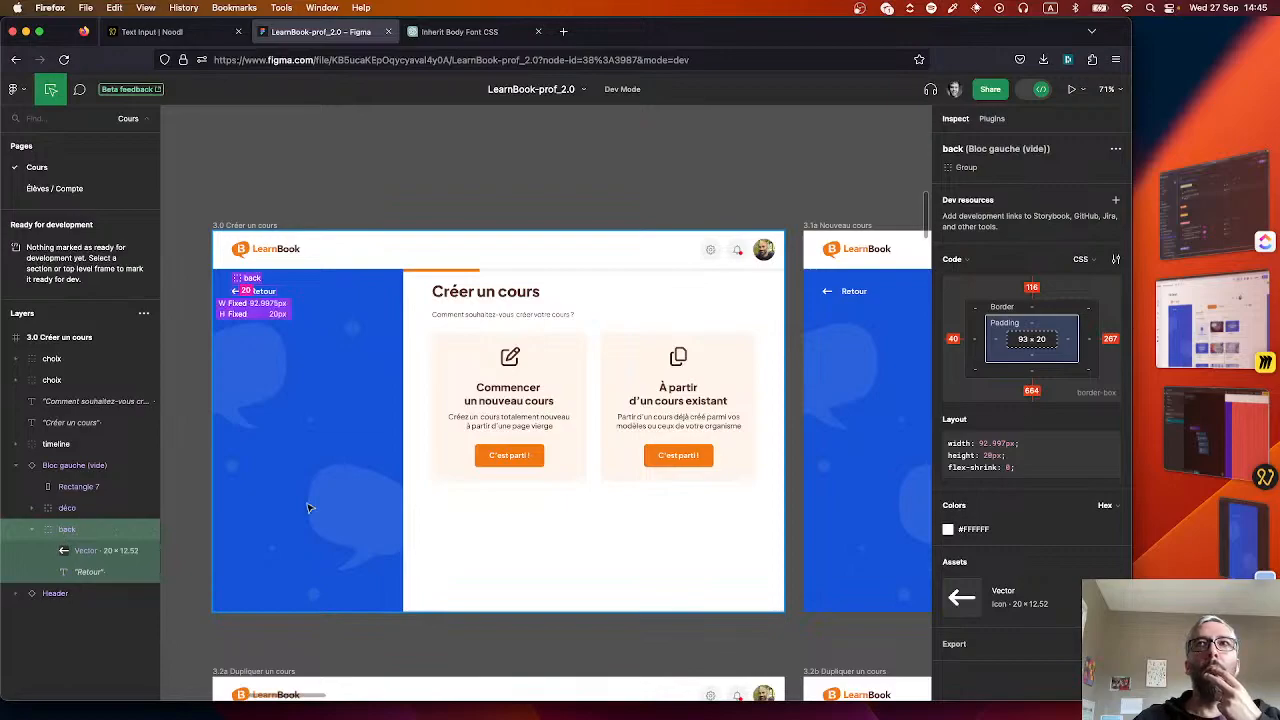
pyautogui.scroll(-1, 1020, 600)
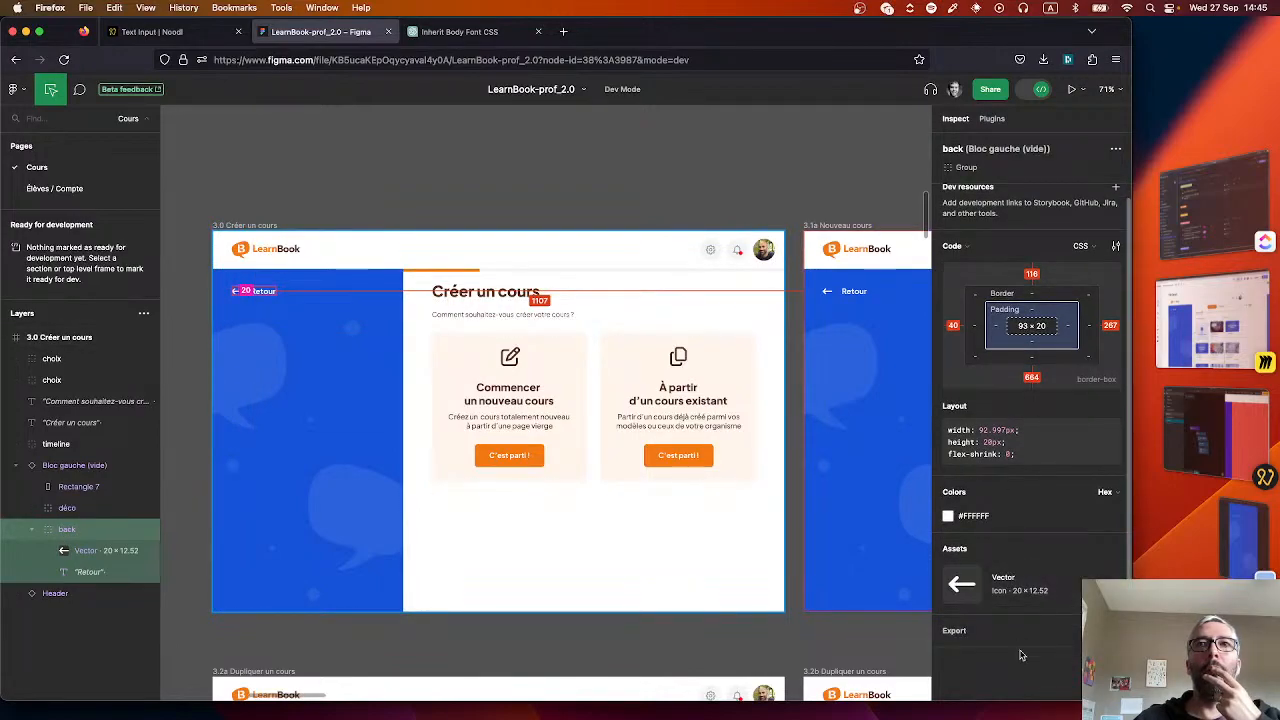
# - Select the Rectangle 7 and déco layers together in Bloc gauche (vide) to check their export options
pyautogui.click(69, 510)
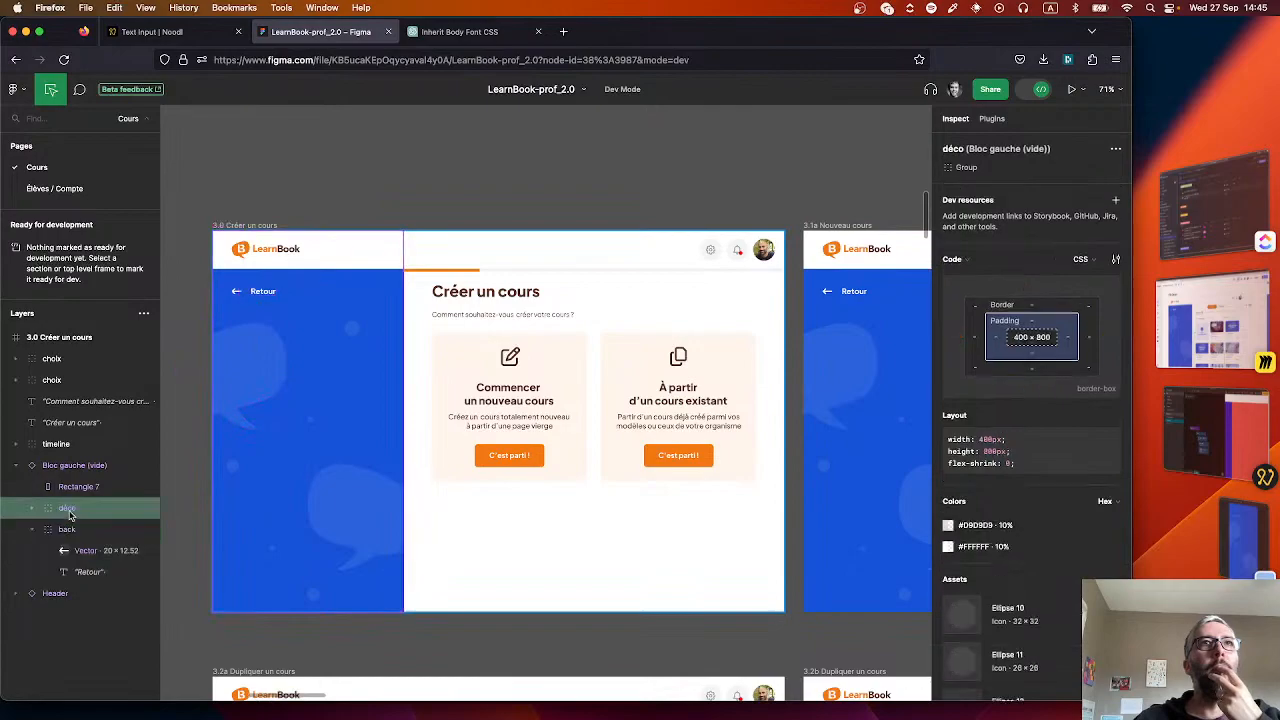
pyautogui.click(72, 466)
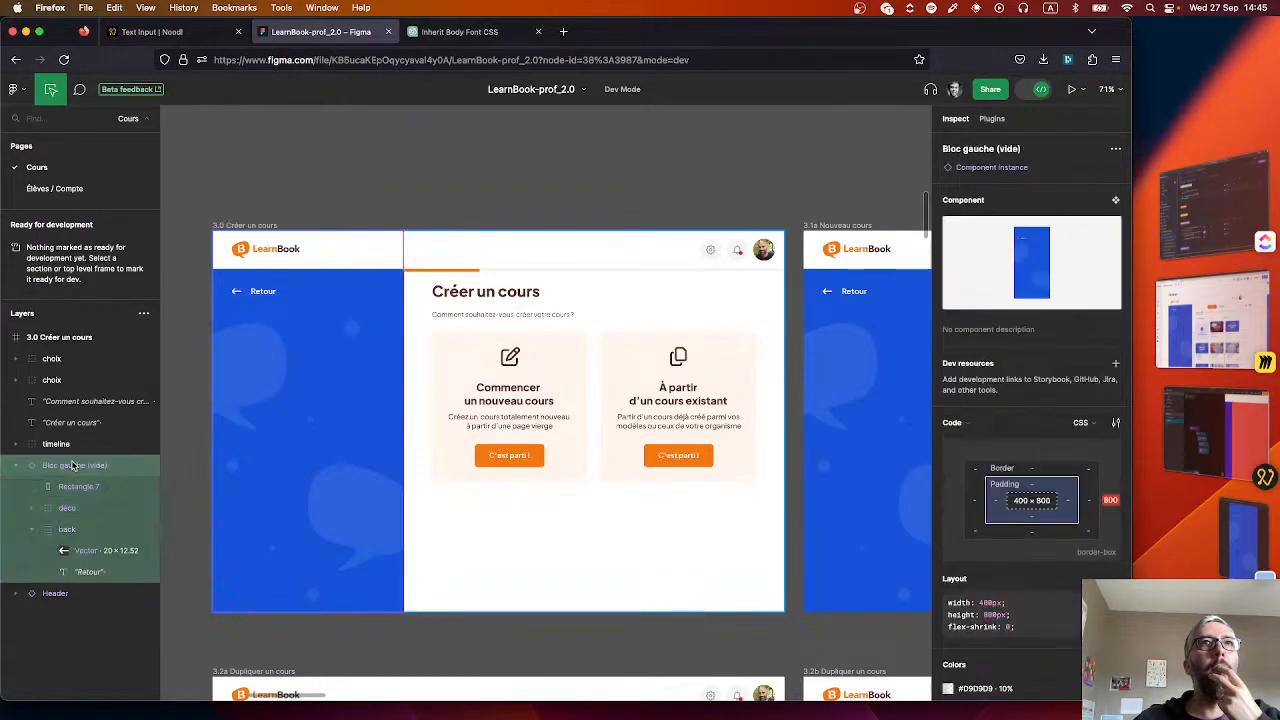
pyautogui.click(106, 532)
pyautogui.click(100, 489)
pyautogui.keyDown('shift'); pyautogui.click(91, 508); pyautogui.keyUp('shift')
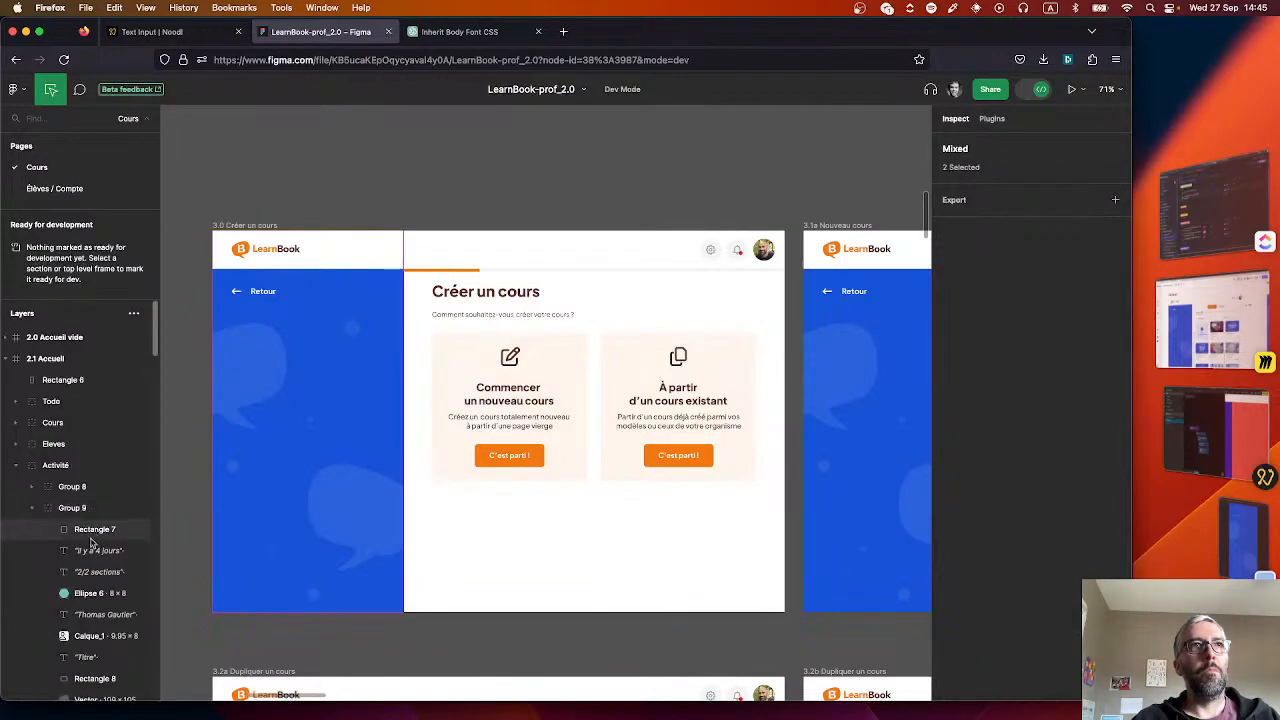
pyautogui.scroll(-10, 90, 500)
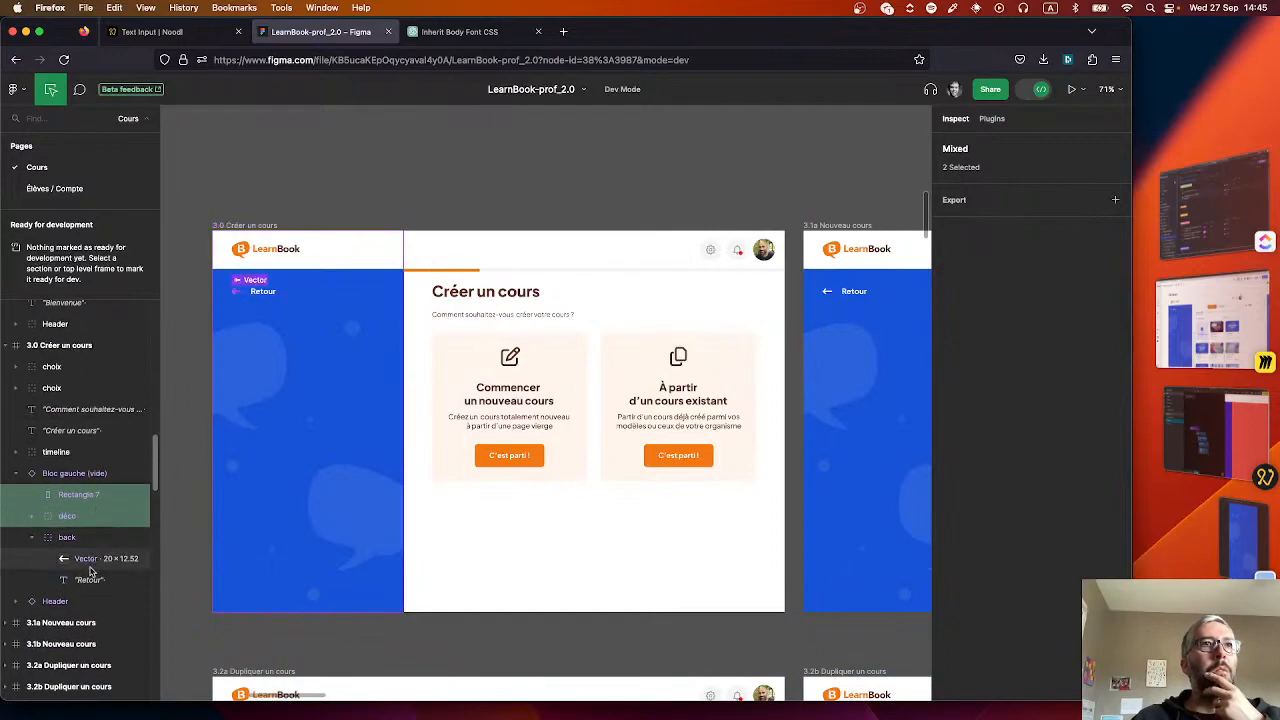
# - Switch to the exported image in Preview and draw a rectangle that just covers the arrow and Retour label
pyautogui.click(1262, 550)
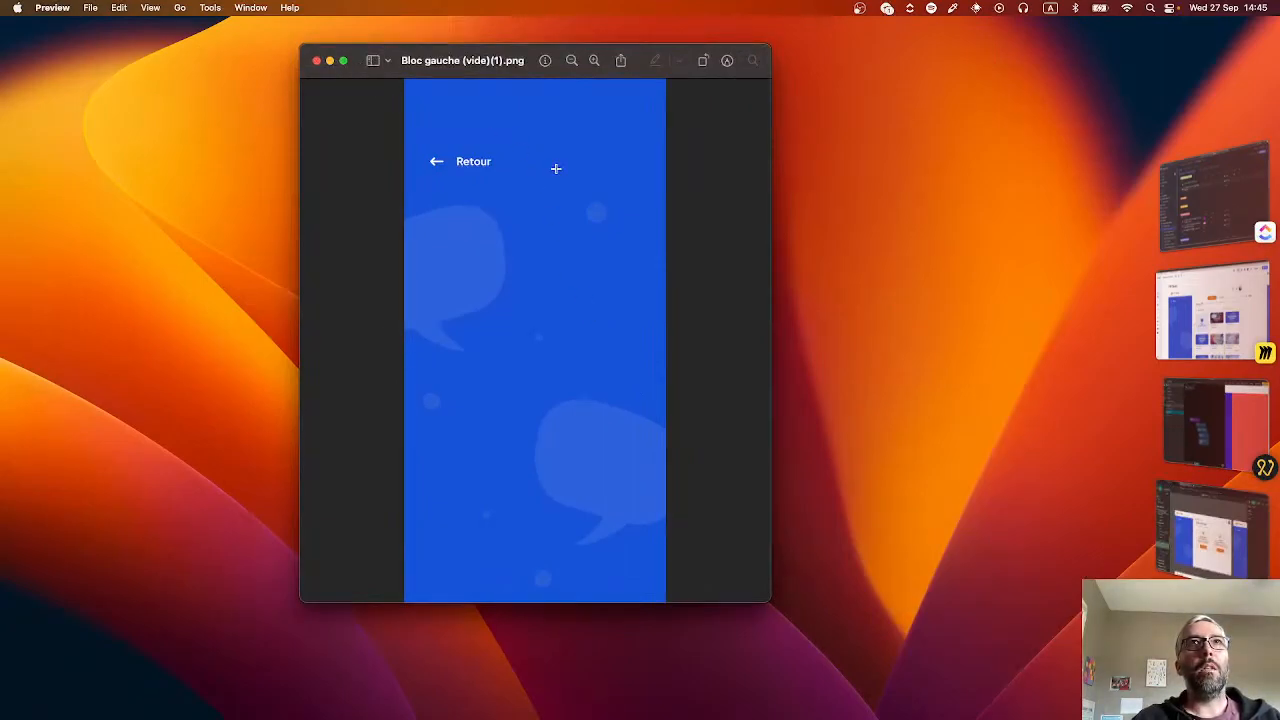
pyautogui.click(728, 62)
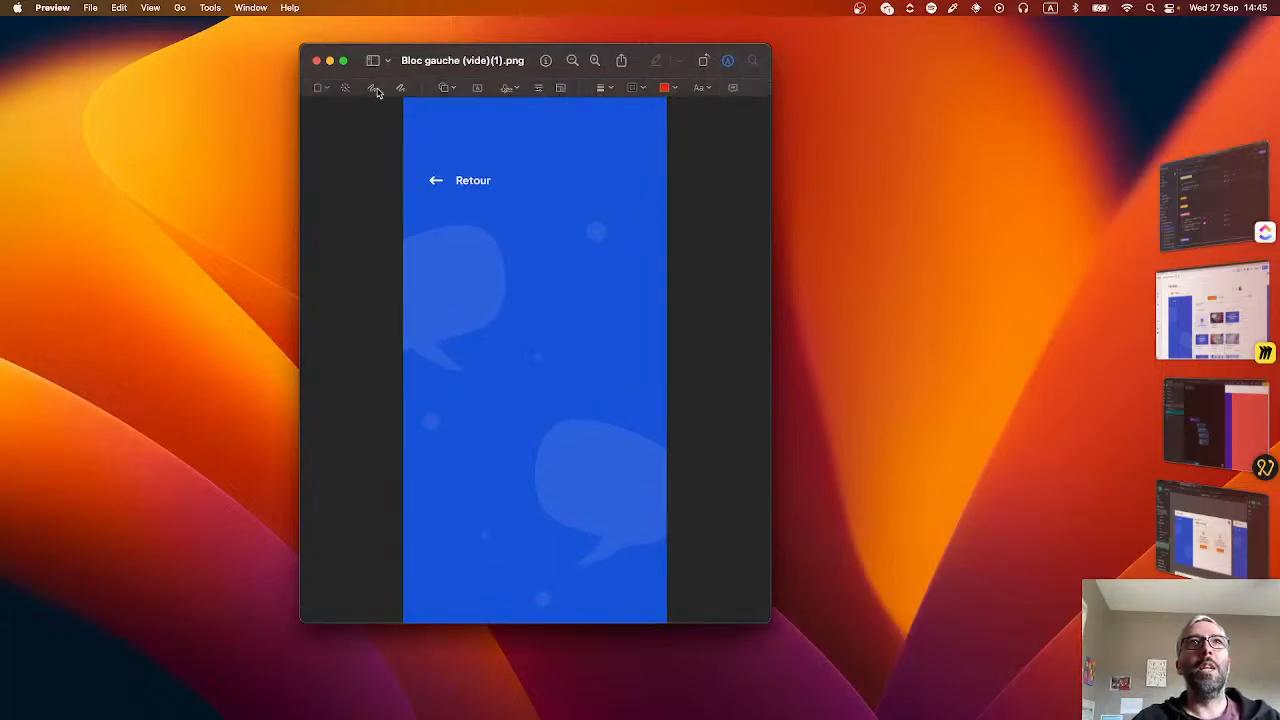
pyautogui.click(444, 88)
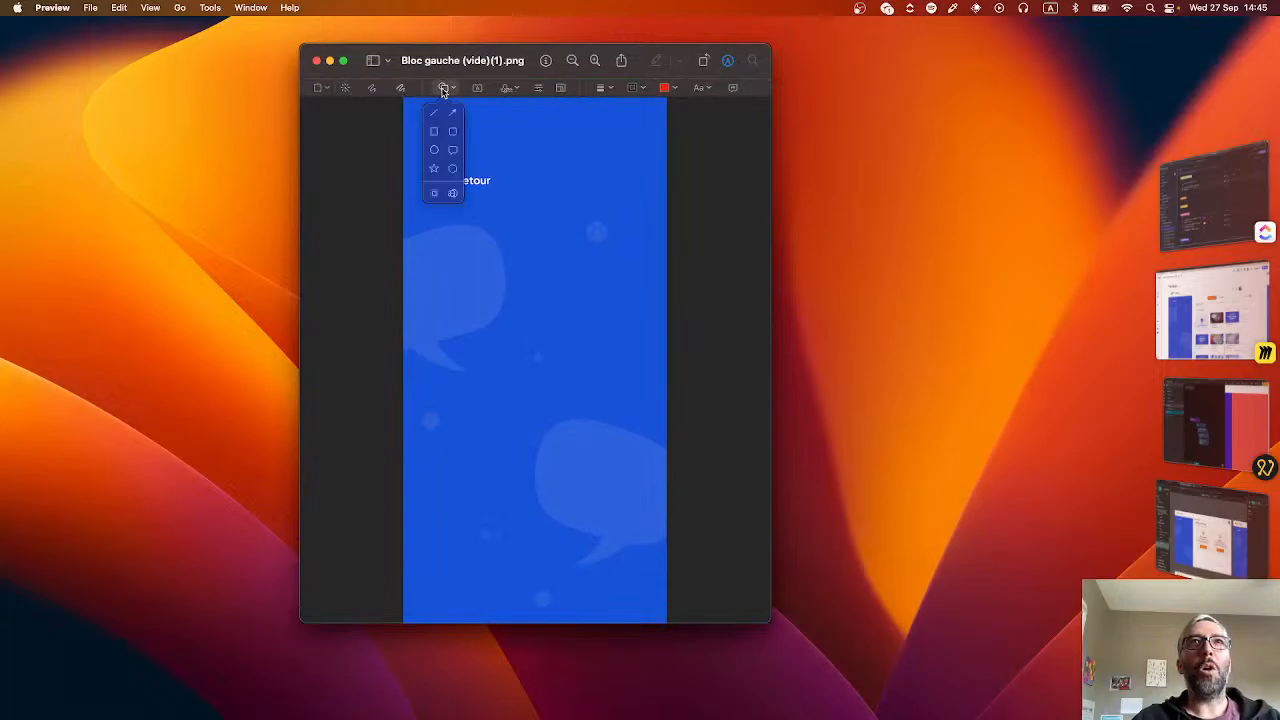
pyautogui.click(437, 137)
pyautogui.moveTo(529, 346); pyautogui.dragTo(473, 158)
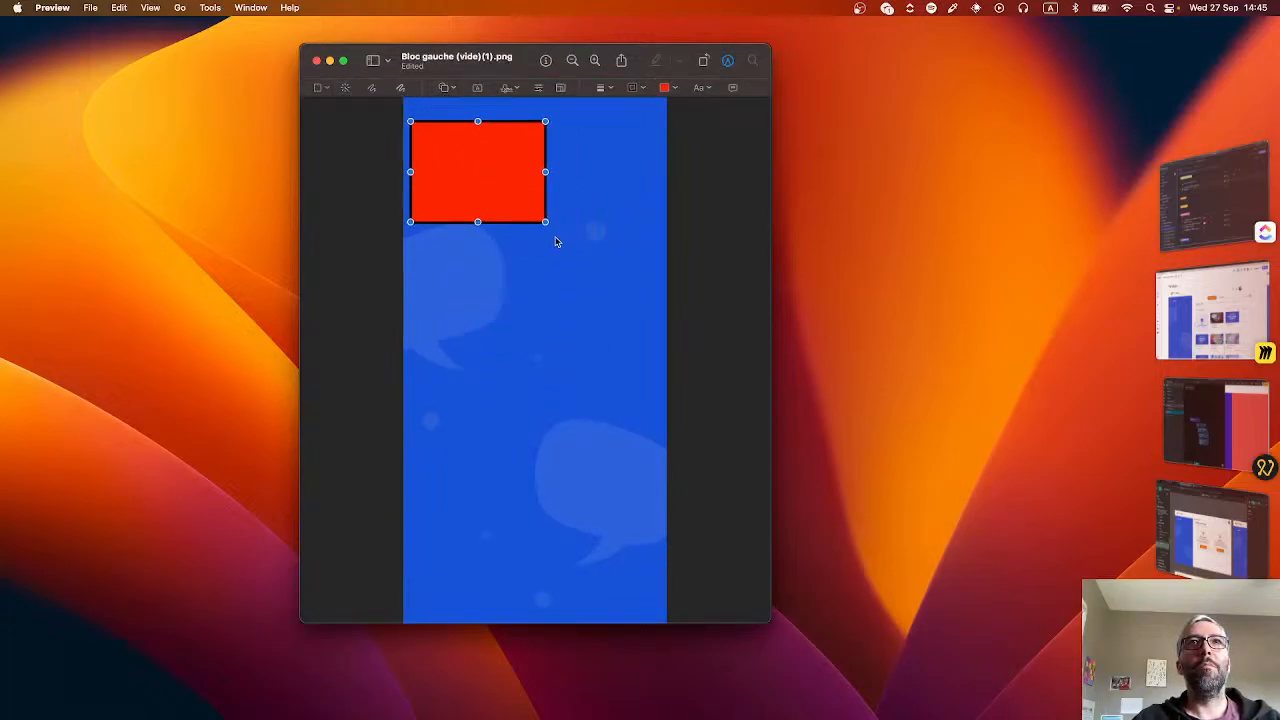
pyautogui.moveTo(545, 221); pyautogui.dragTo(499, 177)
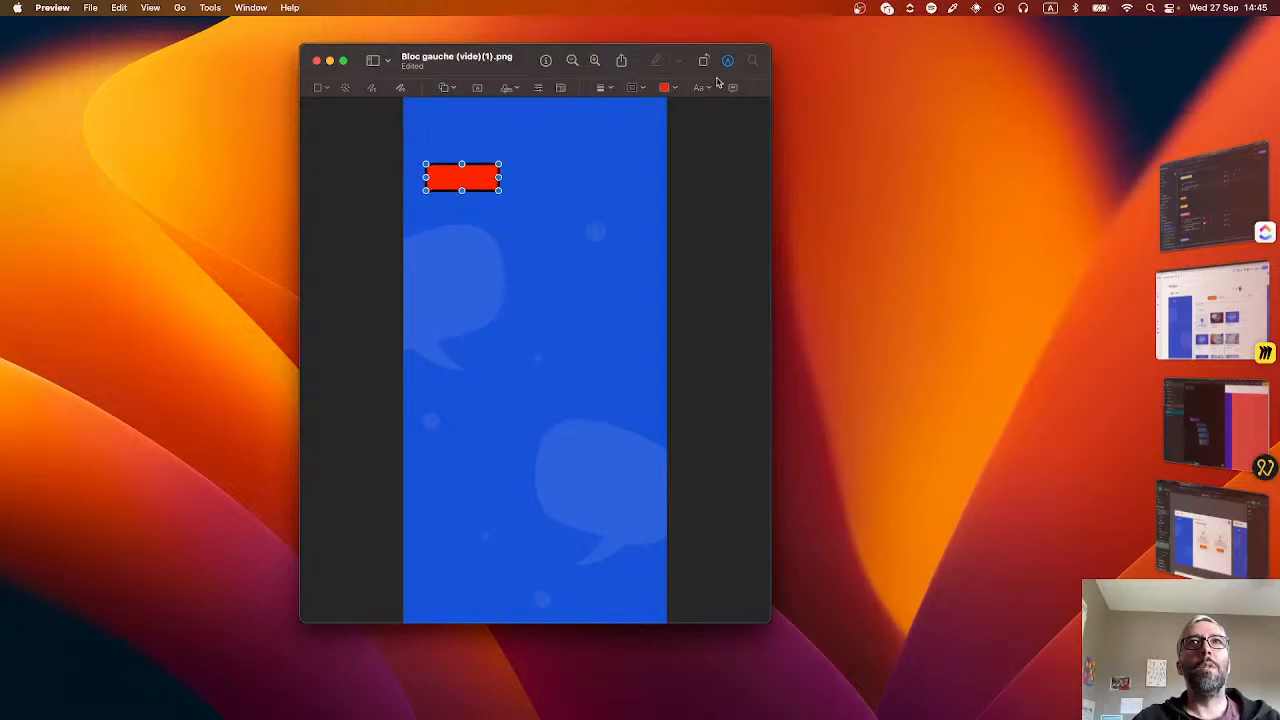
# - Fill the covering rectangle with the blue sampled from the image background
pyautogui.click(665, 88)
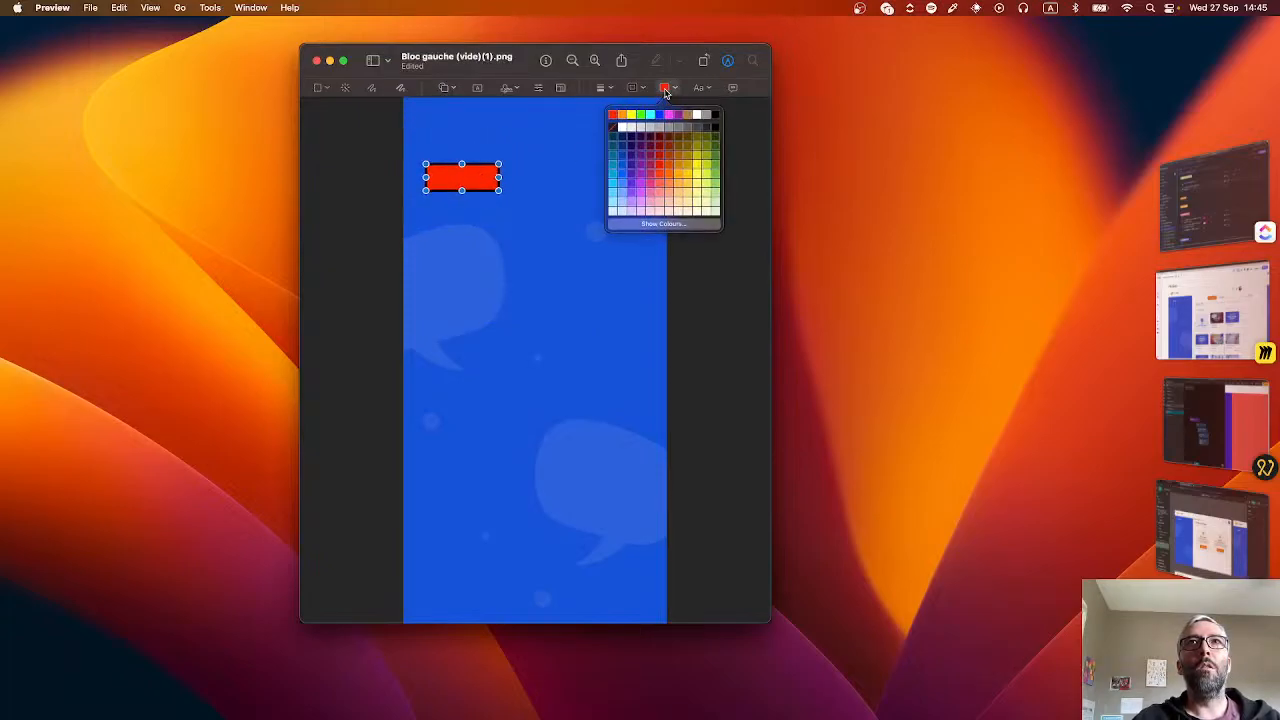
pyautogui.click(665, 88)
pyautogui.click(665, 89)
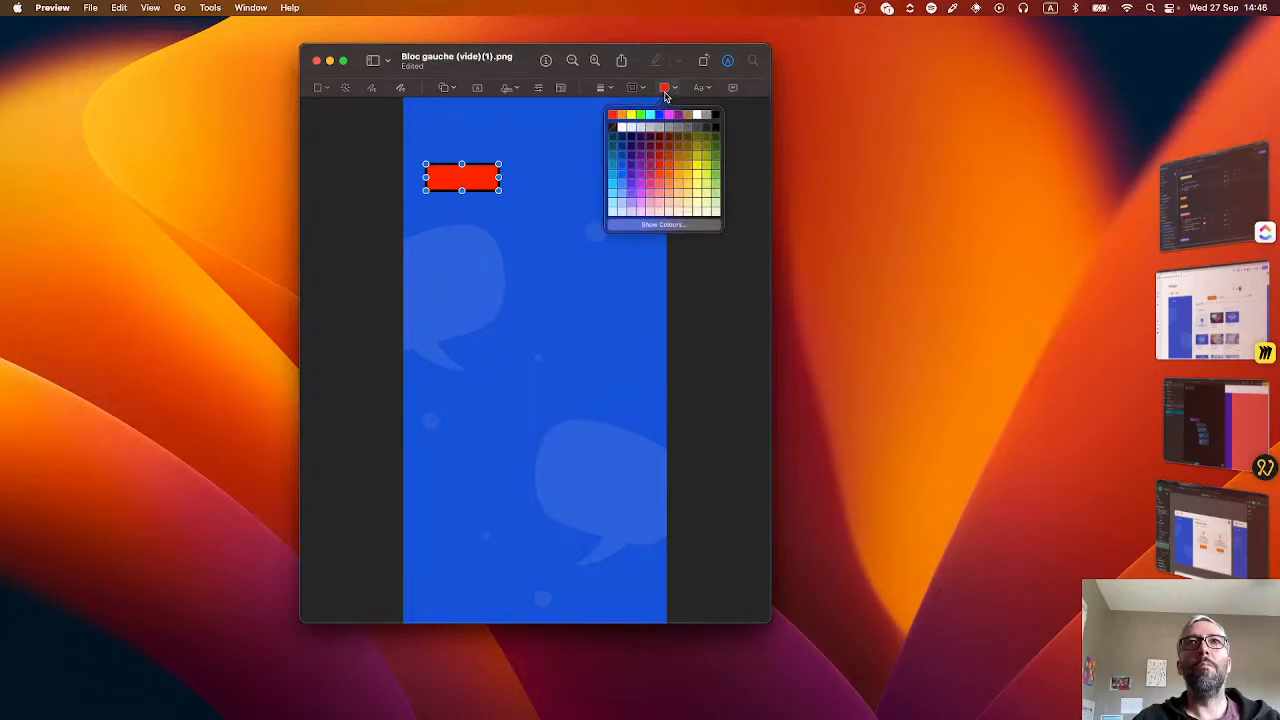
pyautogui.click(660, 224)
pyautogui.click(591, 560)
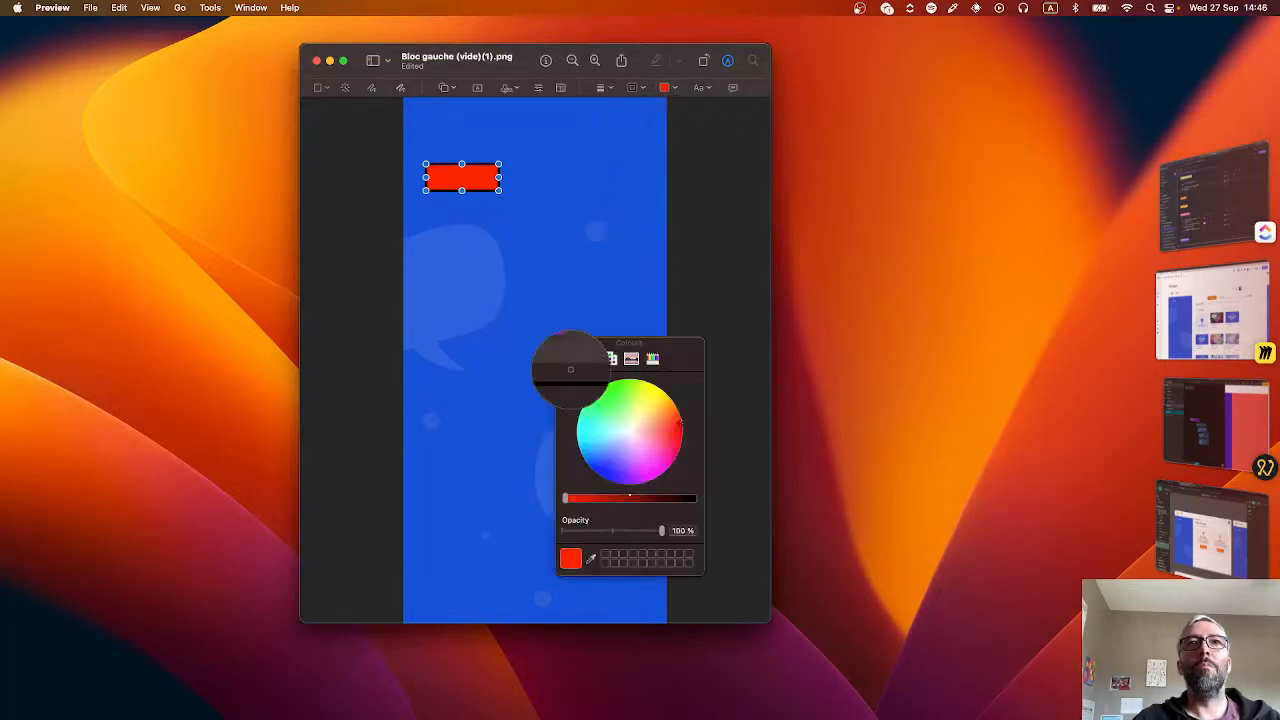
pyautogui.click(582, 216)
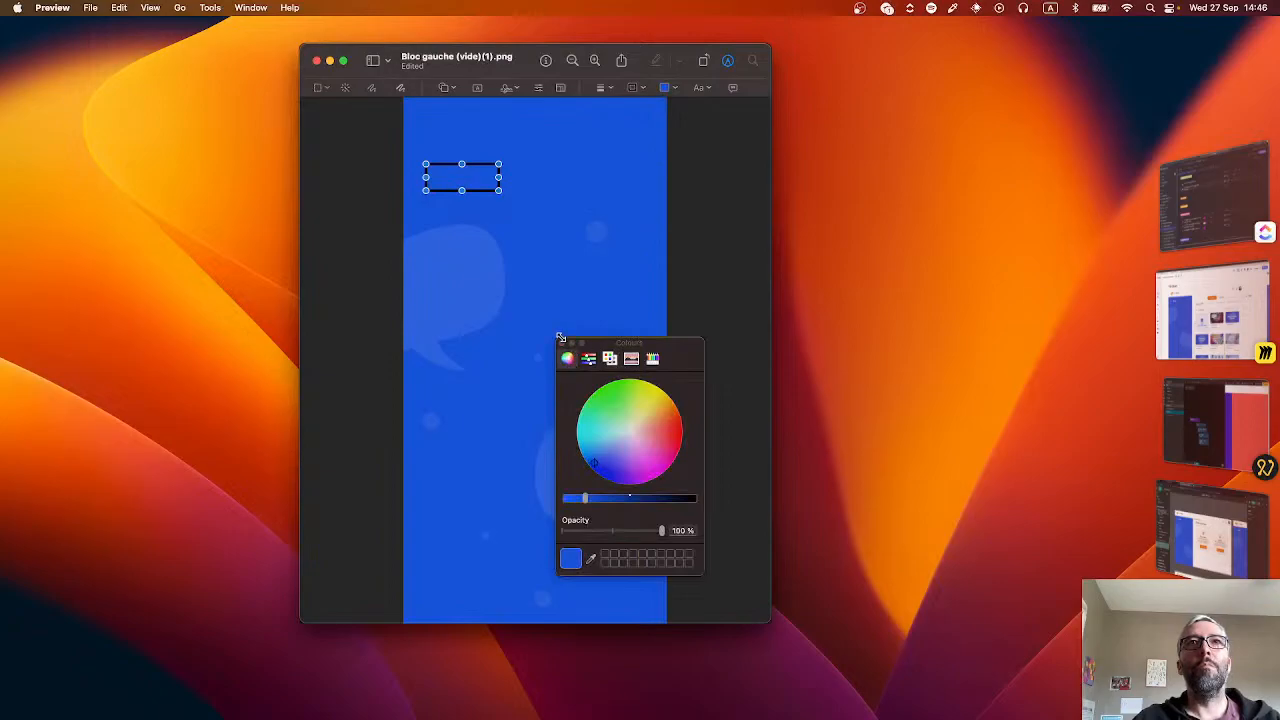
pyautogui.click(561, 343)
# - Set the covering rectangle's border colour to none and close the edited image
pyautogui.click(600, 89)
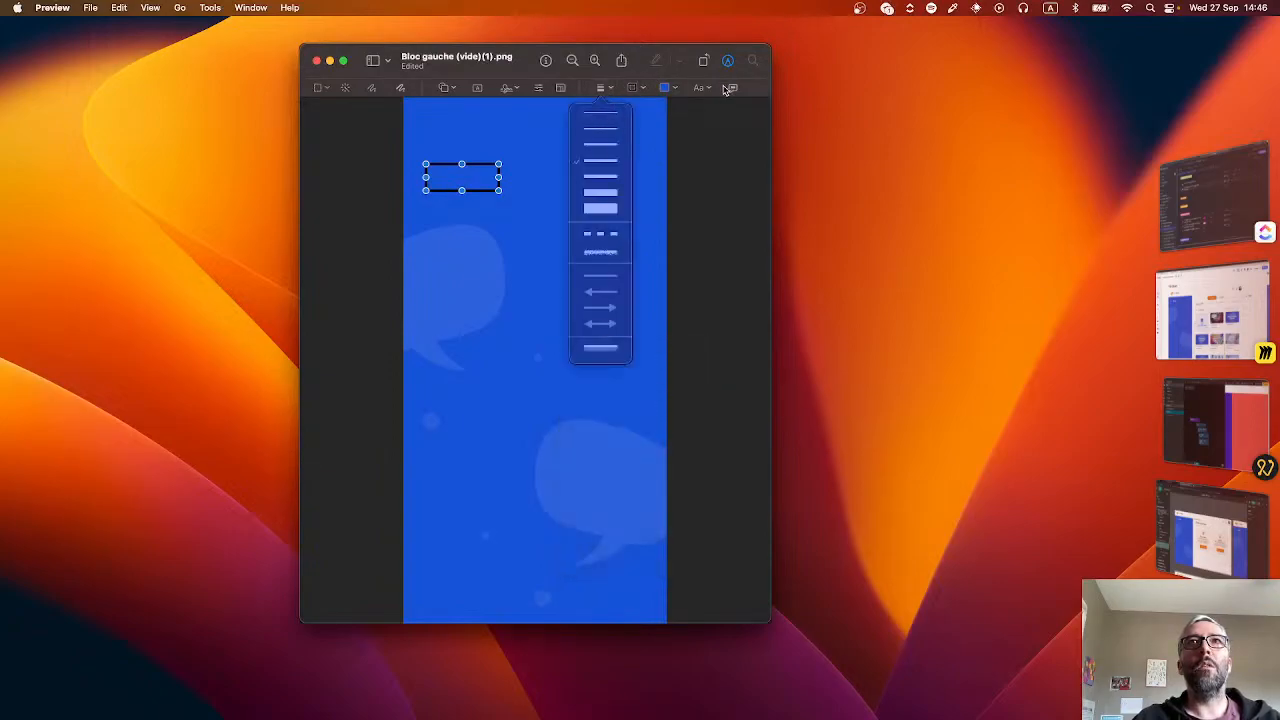
pyautogui.click(633, 88)
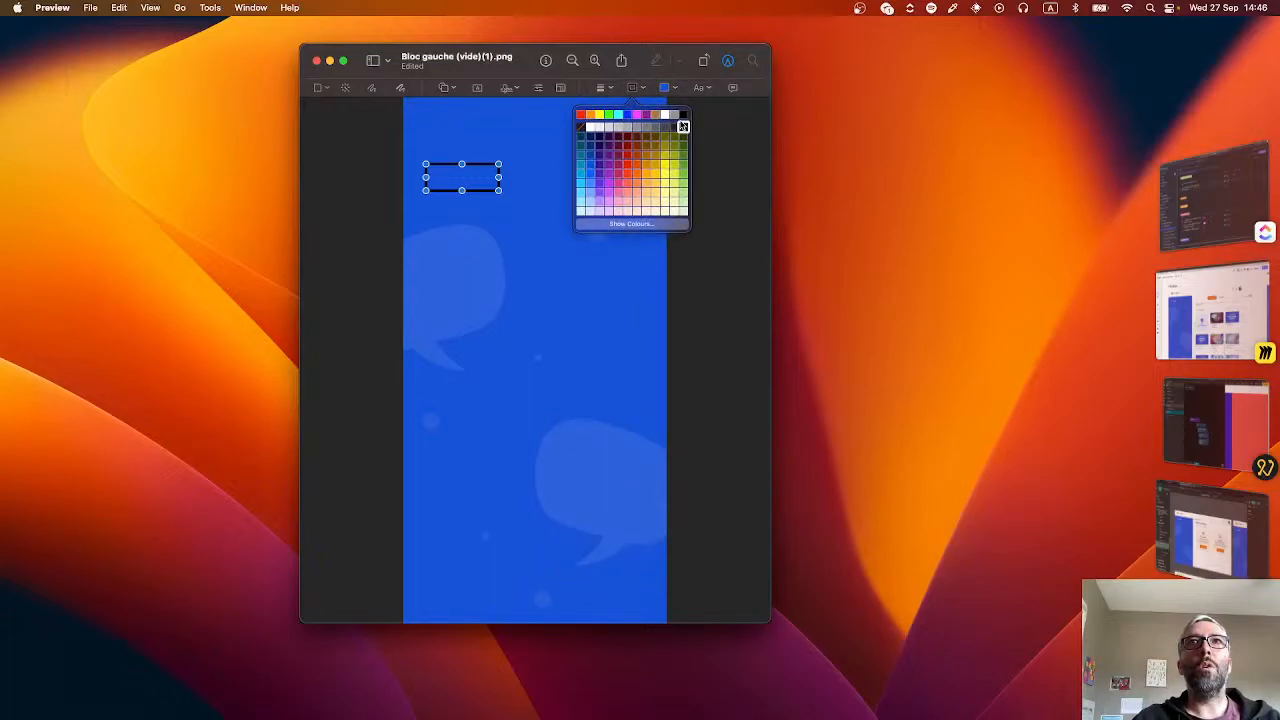
pyautogui.click(581, 128)
pyautogui.click(643, 88)
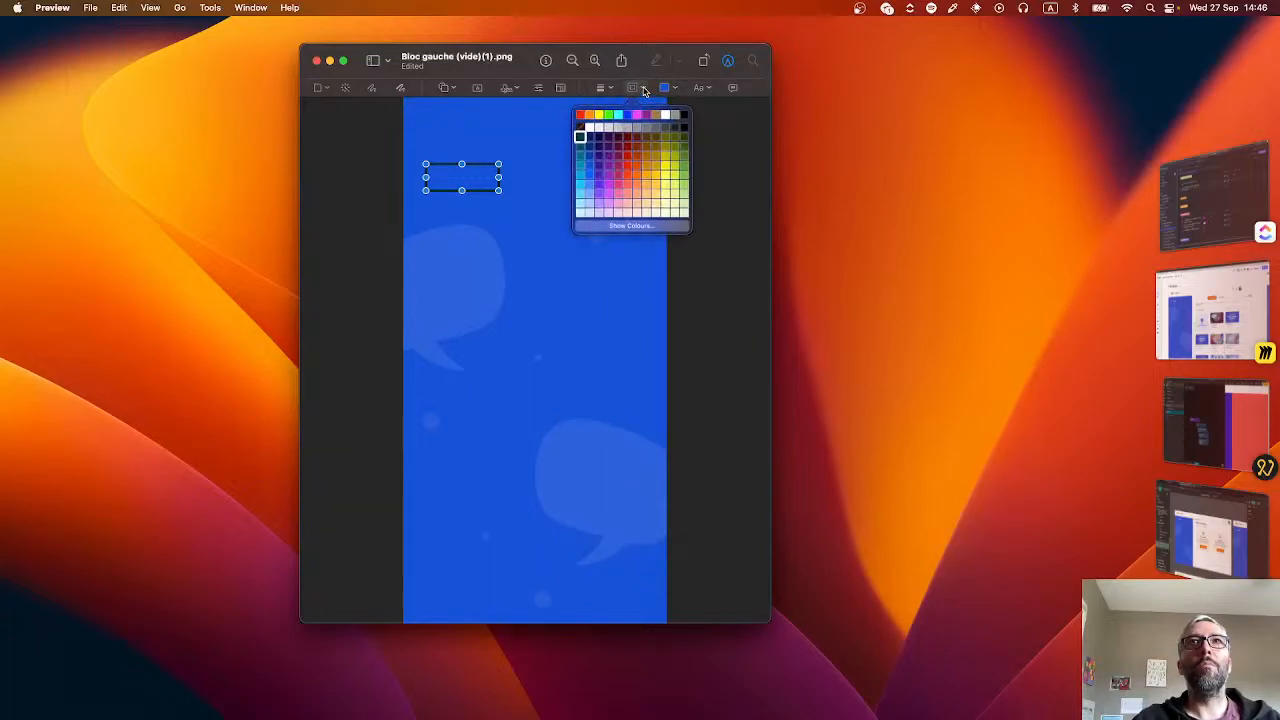
pyautogui.click(581, 126)
pyautogui.click(560, 207)
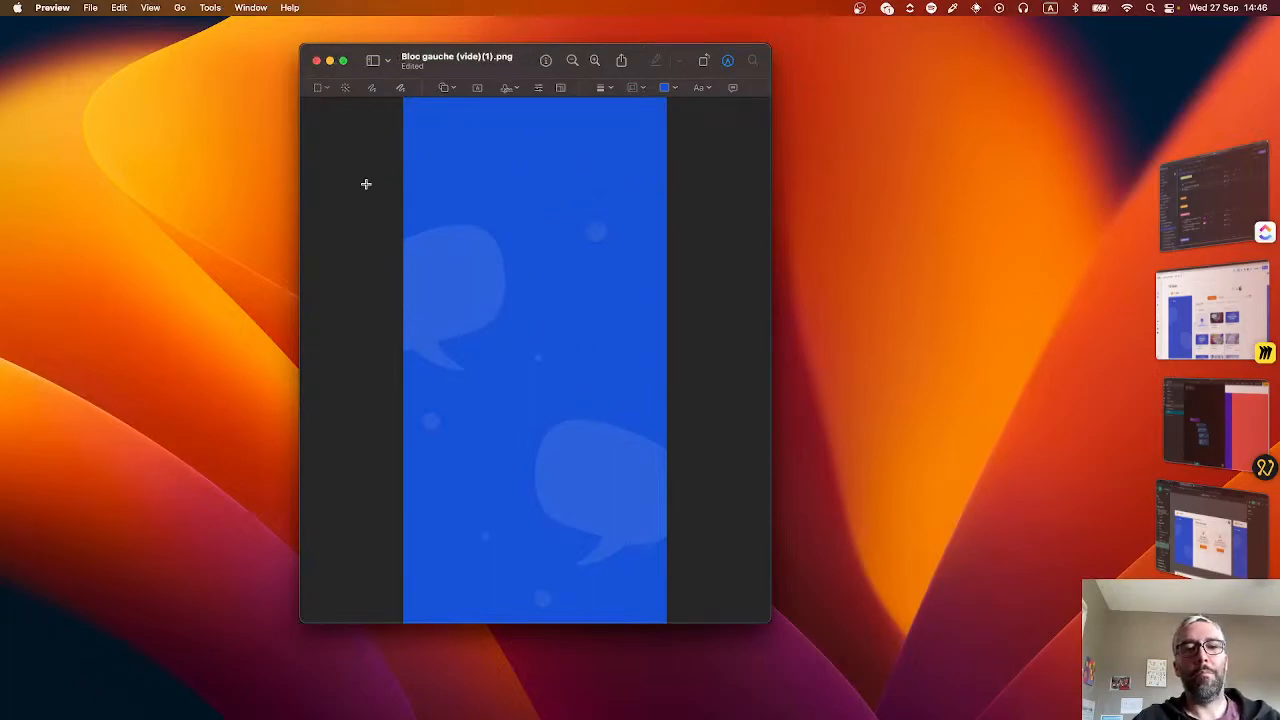
pyautogui.click(316, 62)
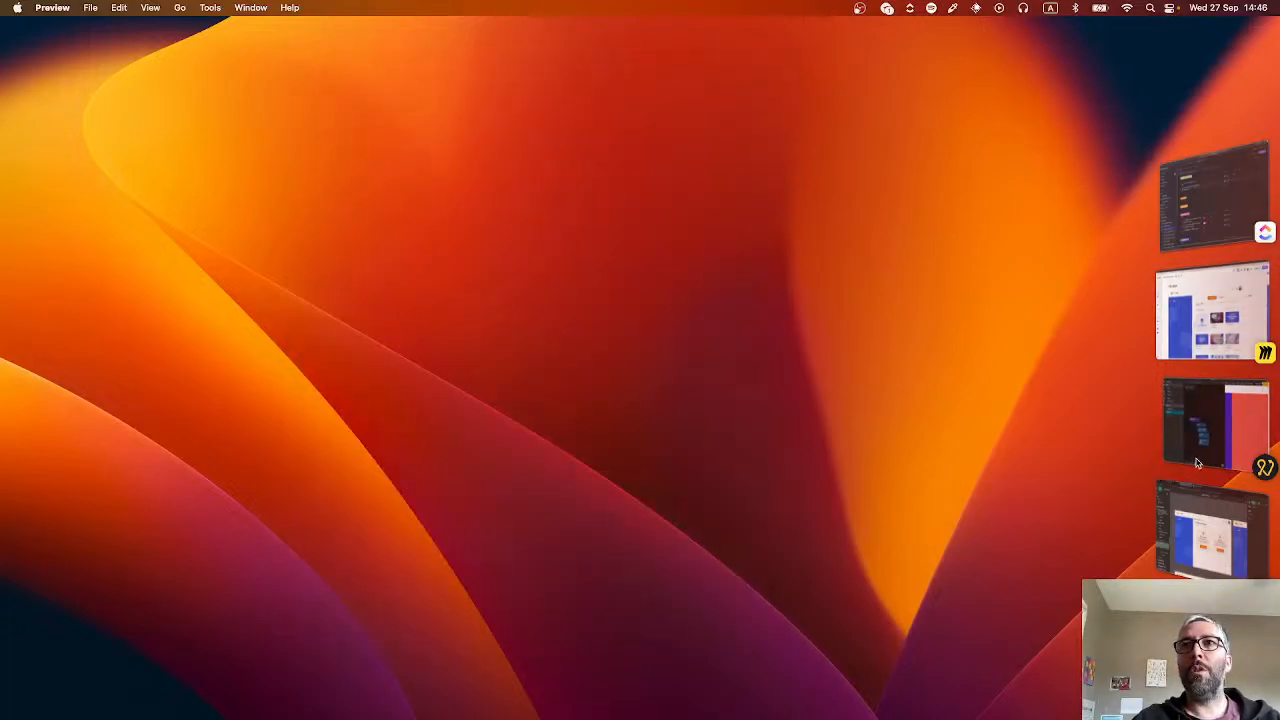
# - Switch to Noodl, open the project folder and add Bloc gauche (vide)(1).png to it
pyautogui.click(1215, 420)
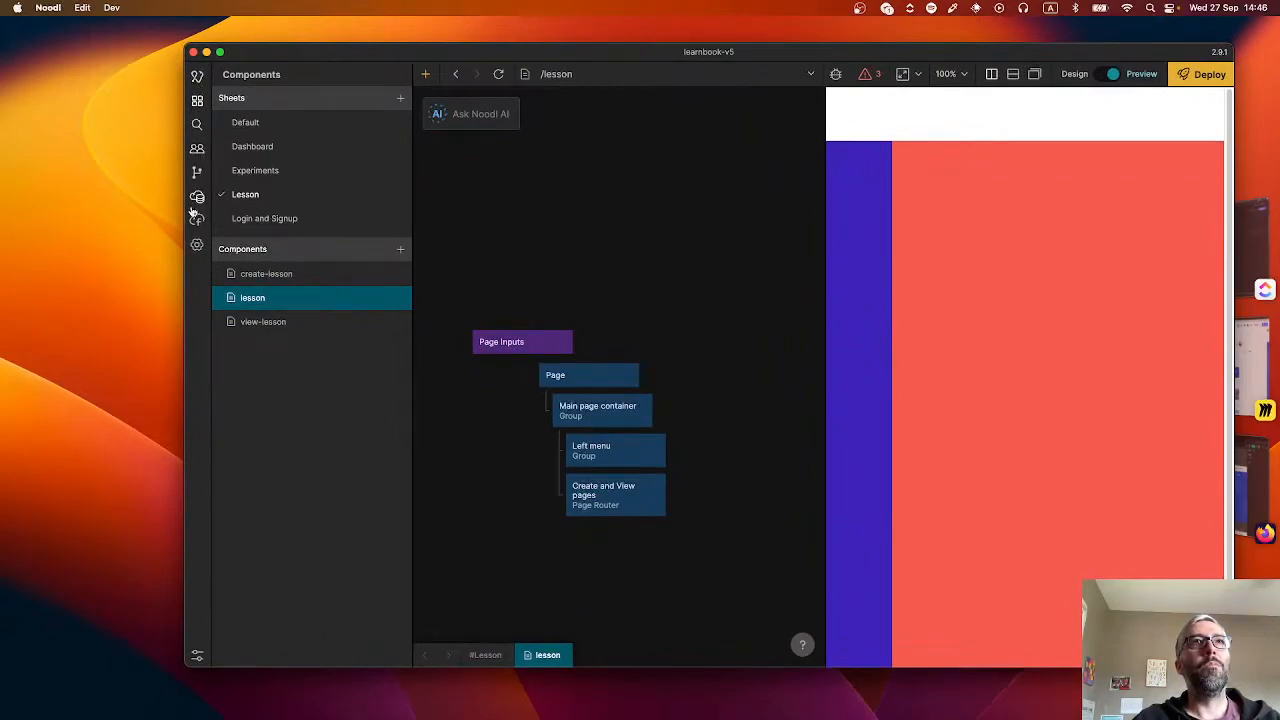
pyautogui.click(197, 245)
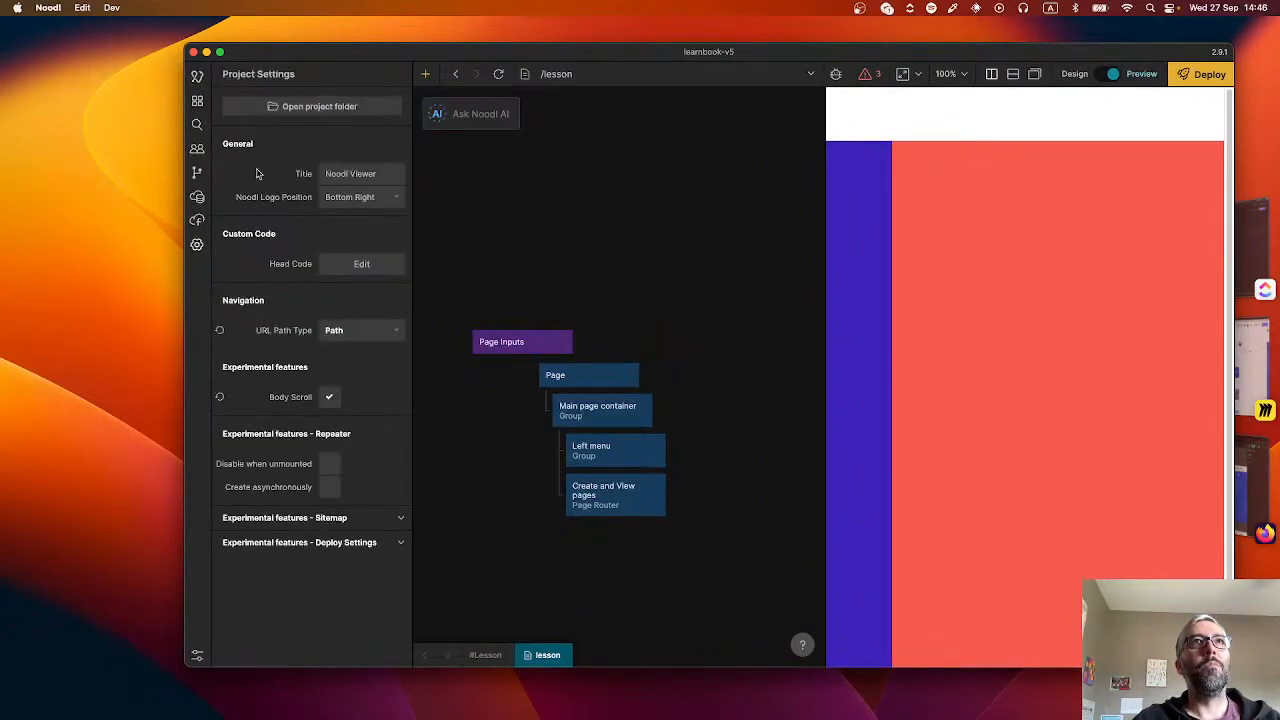
pyautogui.click(343, 108)
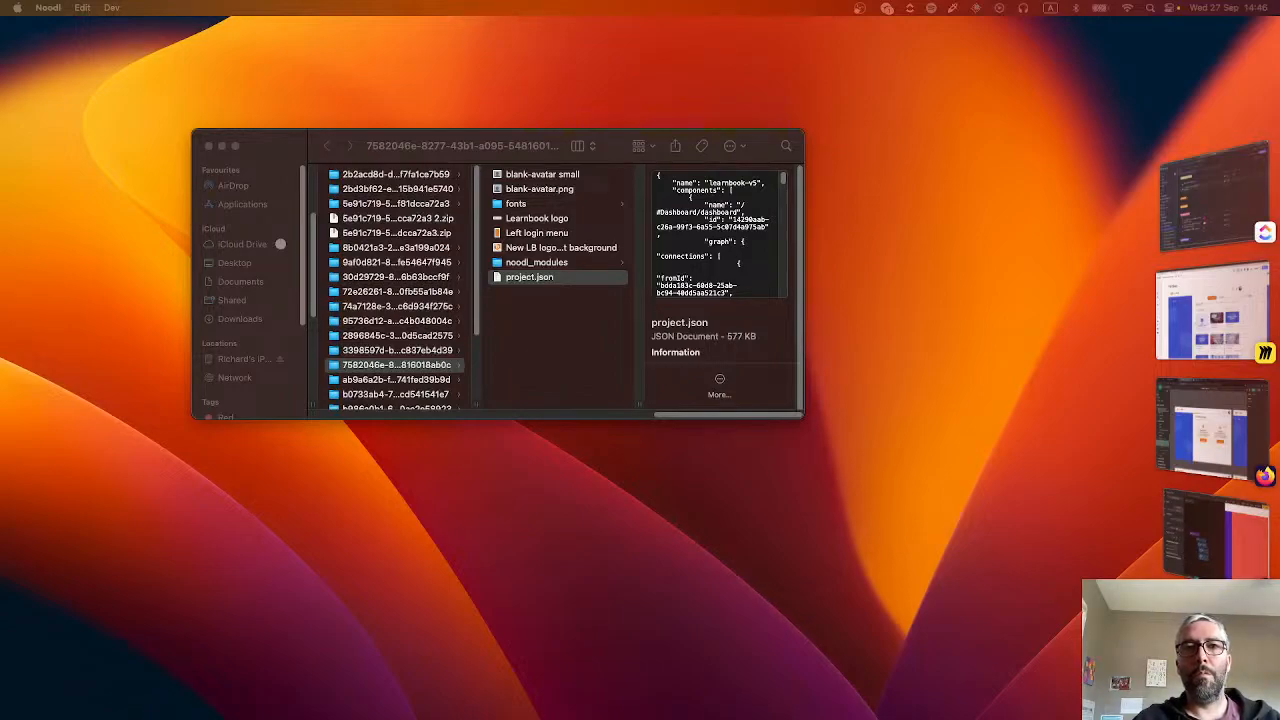
pyautogui.moveTo(0, 172); pyautogui.dragTo(591, 334)
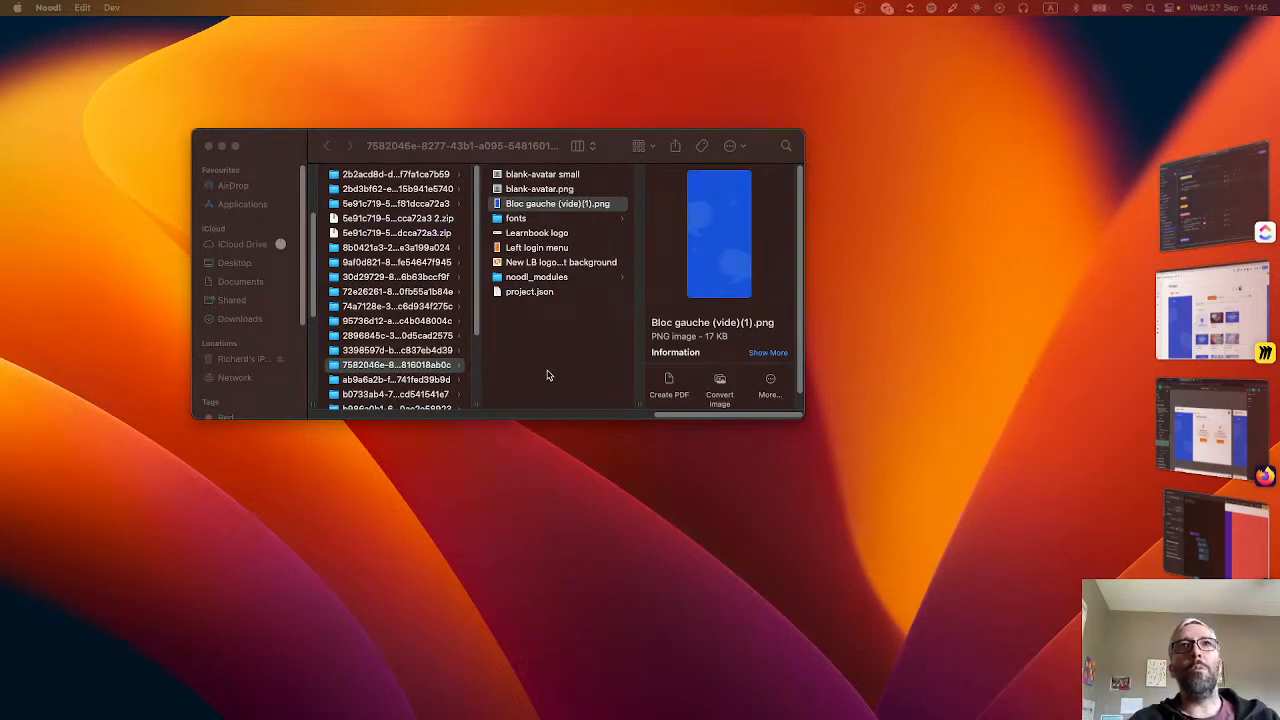
# - Create a new folder named assets in the project folder
pyautogui.rightClick(554, 351)
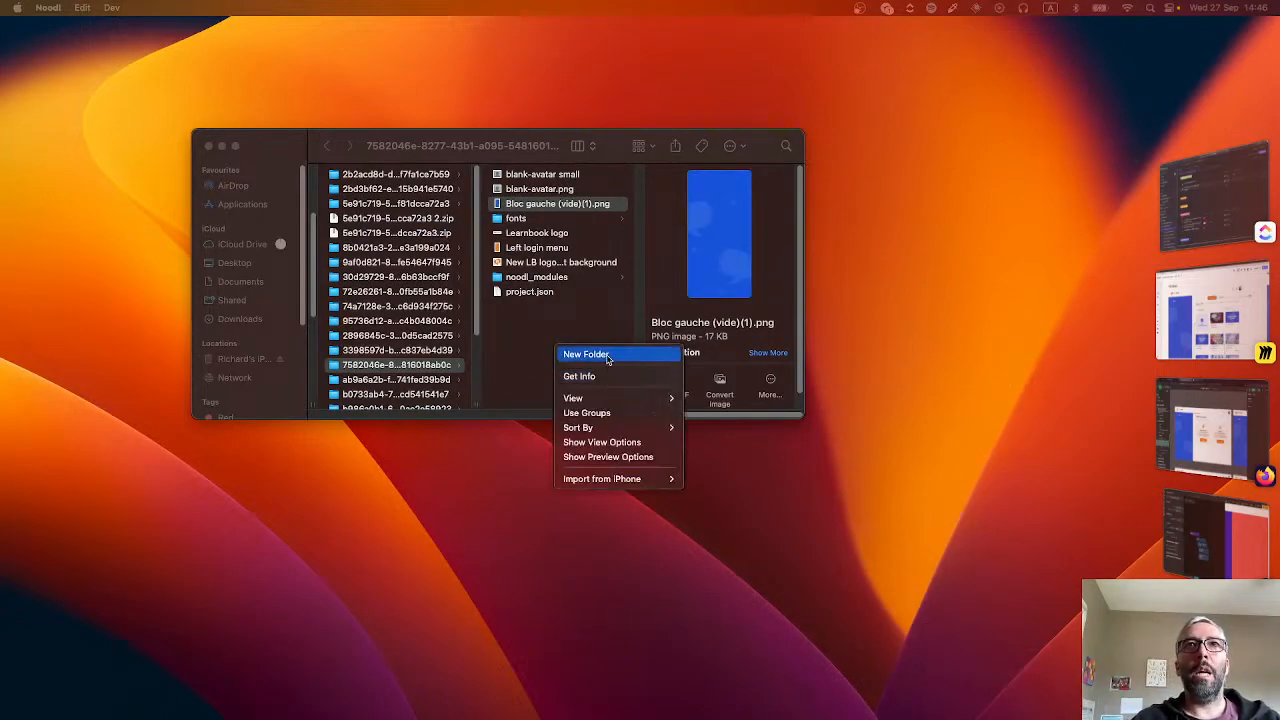
pyautogui.click(608, 356)
pyautogui.write('assets')
pyautogui.press('Return')
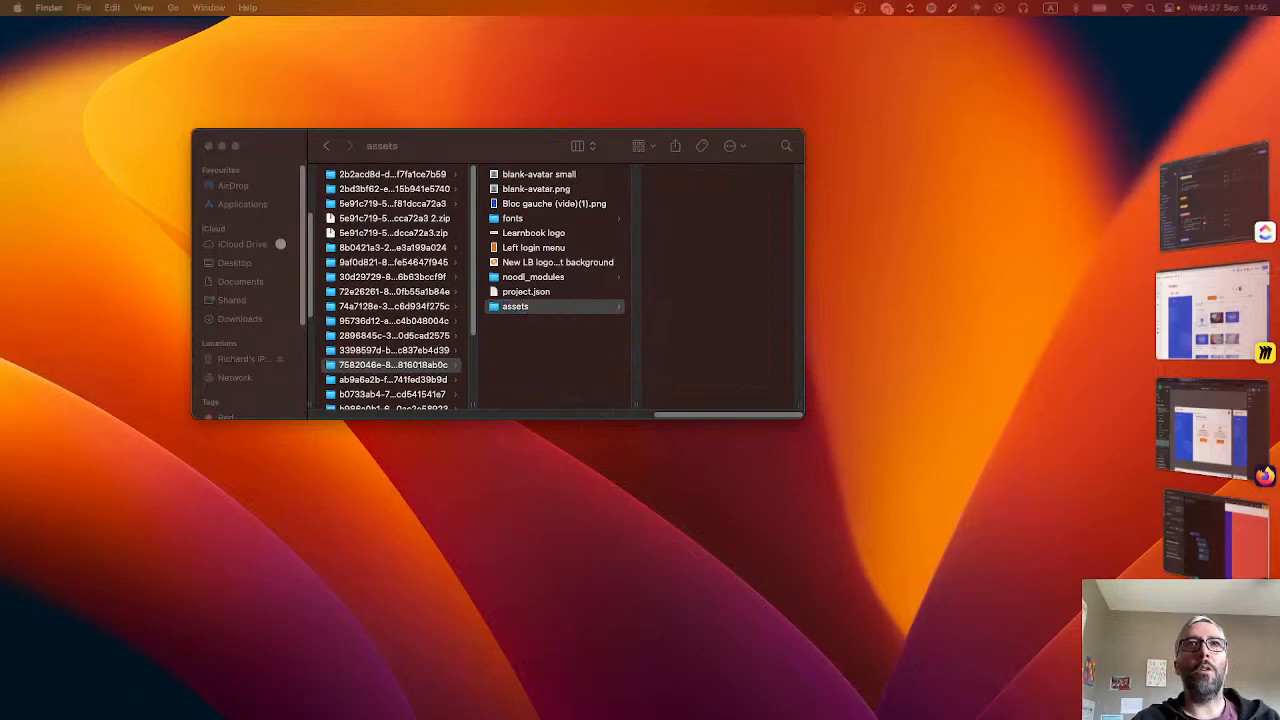
# - Move the avatar, logo, login menu and Bloc gauche image files from the project folder into the assets folder
pyautogui.click(543, 196)
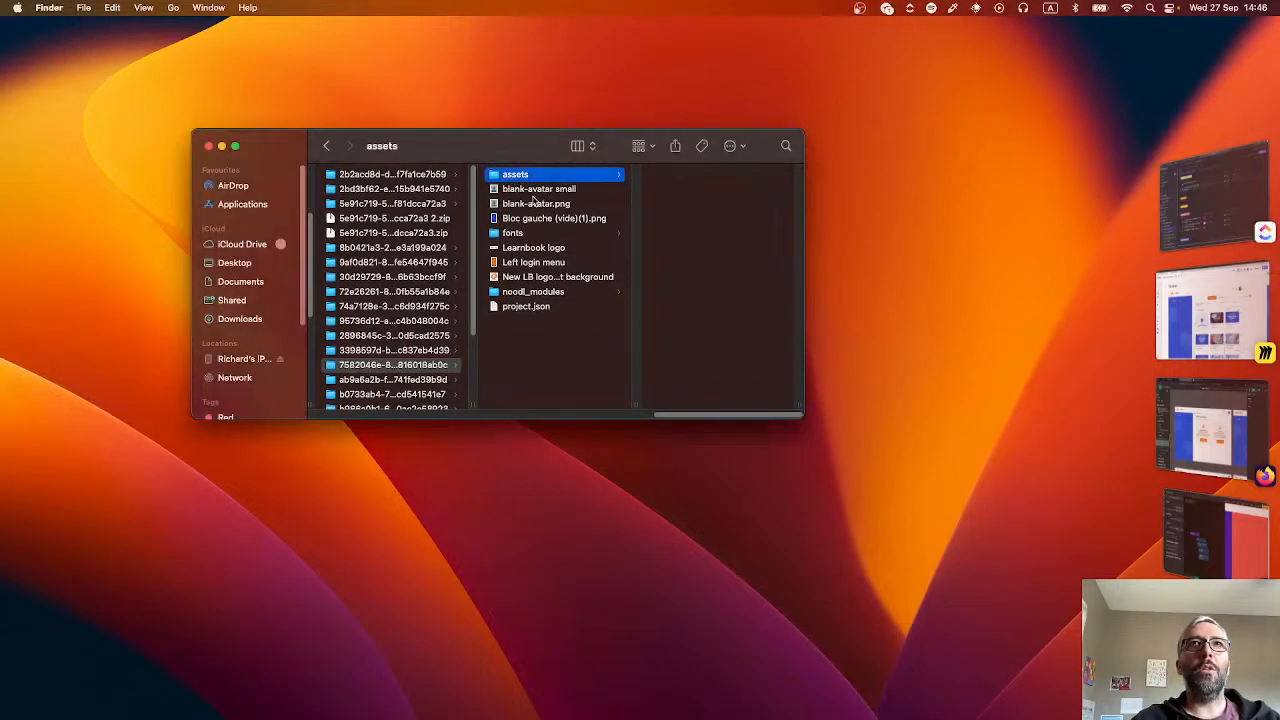
pyautogui.click(540, 196)
pyautogui.keyDown('shift'); pyautogui.click(528, 218); pyautogui.keyUp('shift')
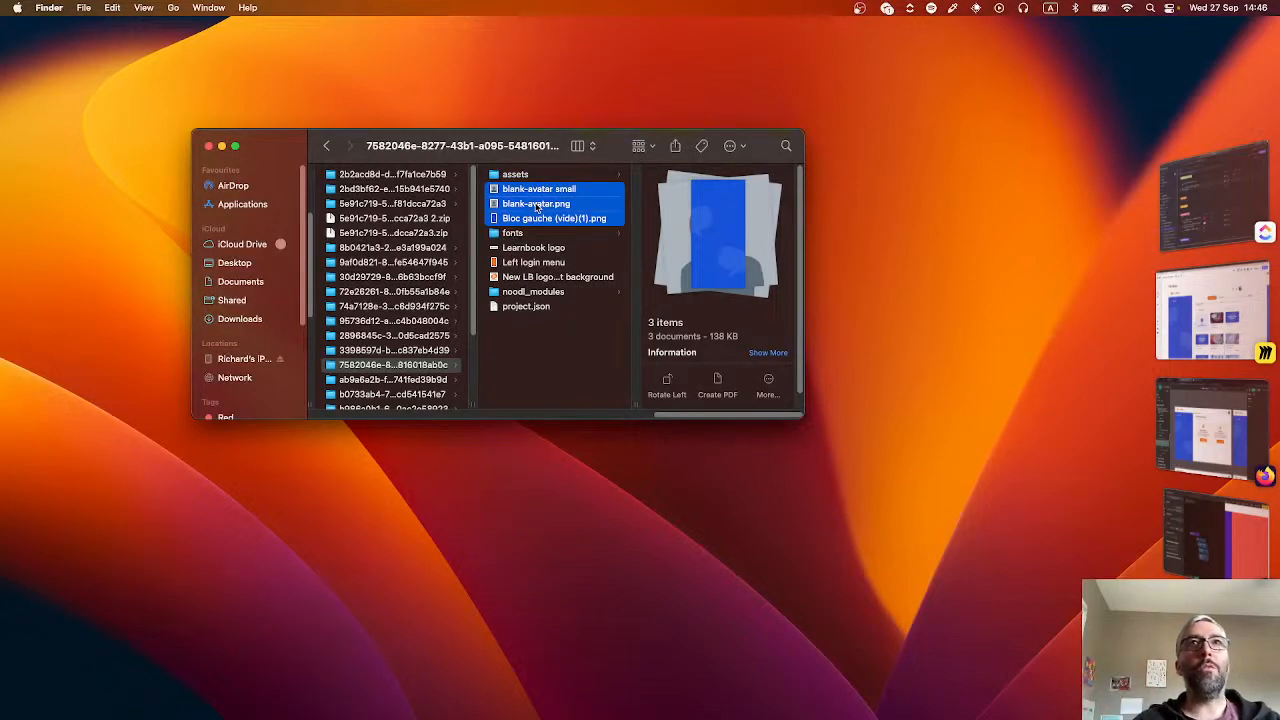
pyautogui.moveTo(537, 205); pyautogui.dragTo(517, 175)
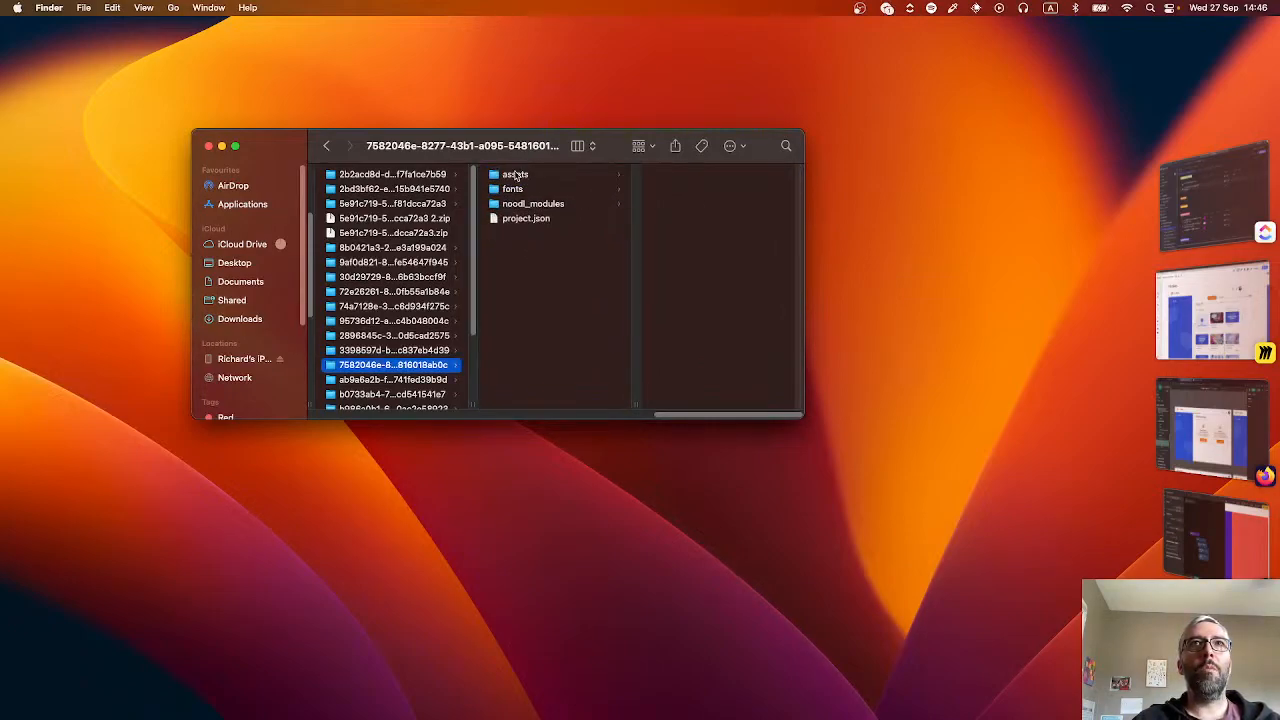
# - Create a new folder named images inside the assets folder
pyautogui.click(517, 175)
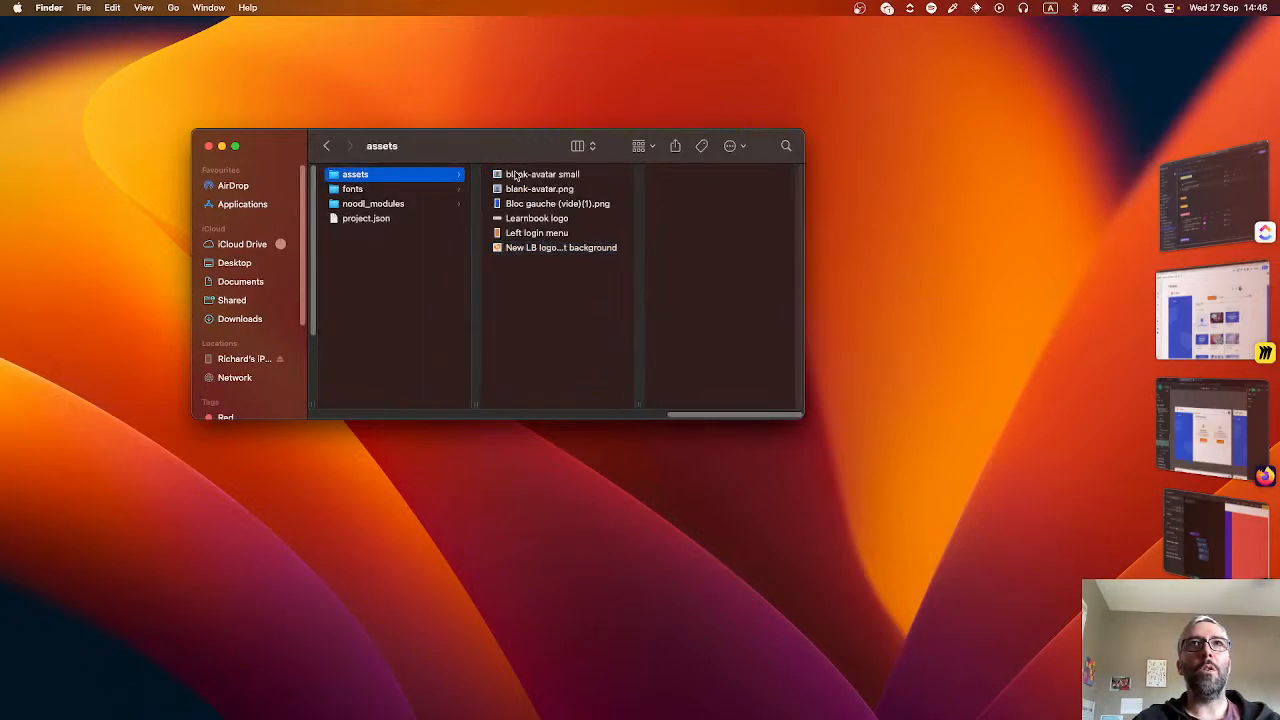
pyautogui.rightClick(551, 306)
pyautogui.click(563, 309)
pyautogui.write('ima')
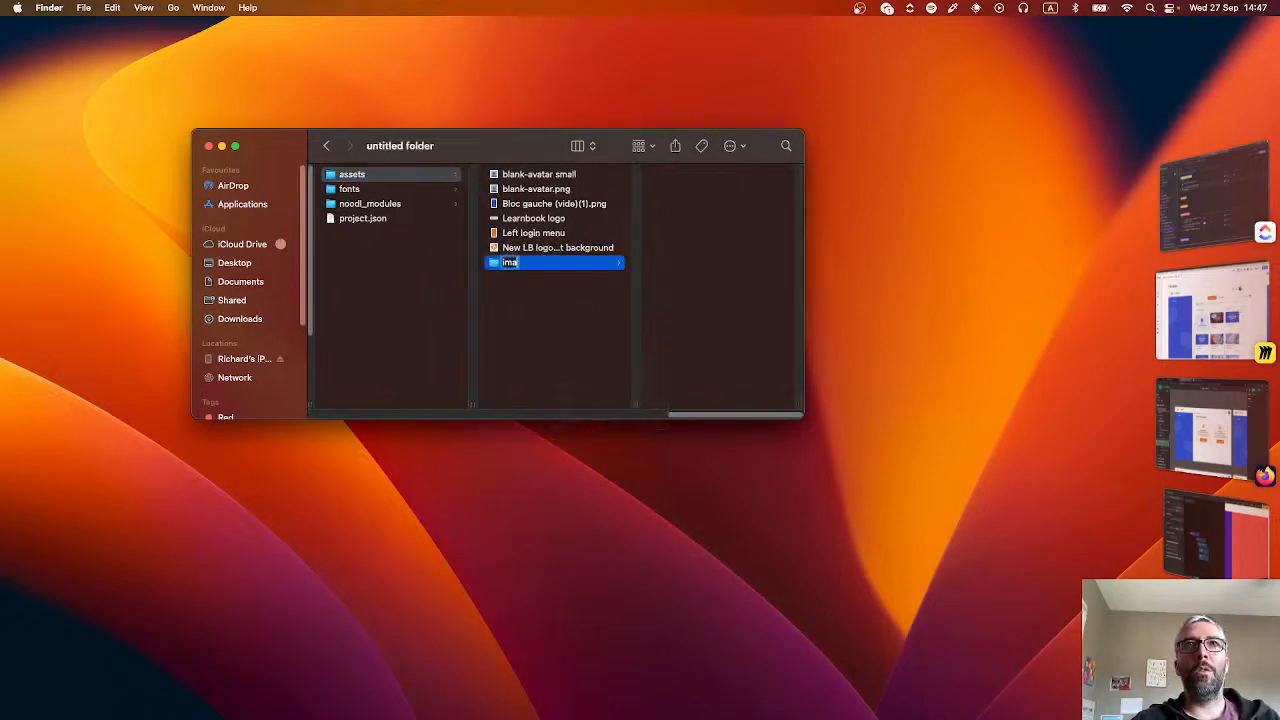
pyautogui.write('ges')
pyautogui.press('Return')
# - Move all the image files in the assets folder into its images subfolder
pyautogui.click(545, 174)
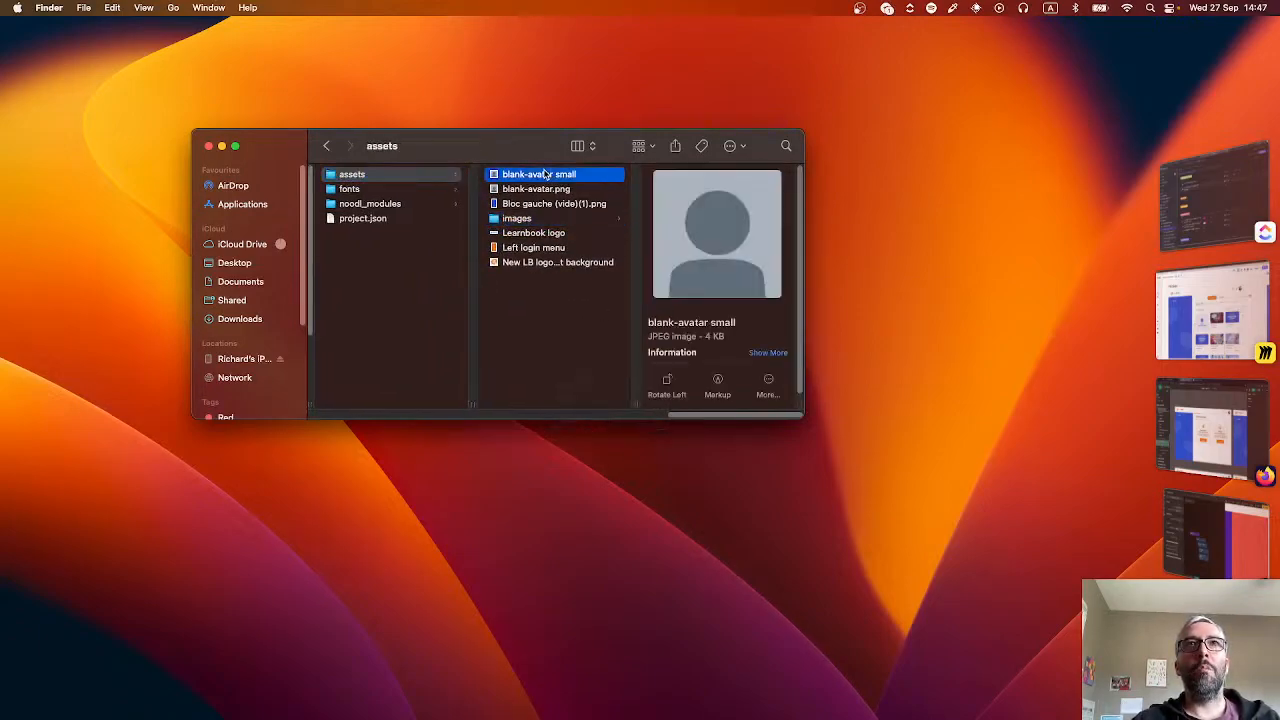
pyautogui.keyDown('shift'); pyautogui.click(538, 203); pyautogui.keyUp('shift')
pyautogui.moveTo(538, 203); pyautogui.dragTo(531, 175)
pyautogui.click(552, 189)
pyautogui.keyDown('shift'); pyautogui.click(539, 218); pyautogui.keyUp('shift')
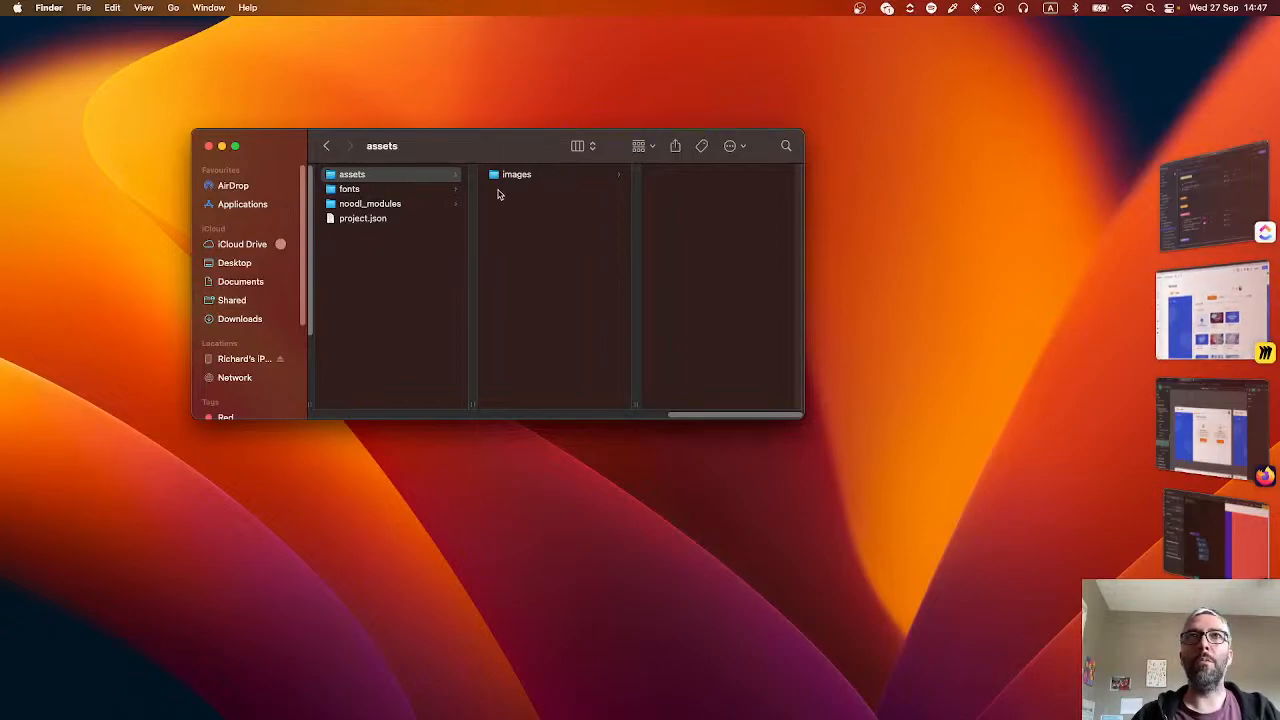
# - Rename Bloc gauche (vide)(1).png in the images folder to Bloc gauche.png
pyautogui.click(538, 174)
pyautogui.click(714, 204)
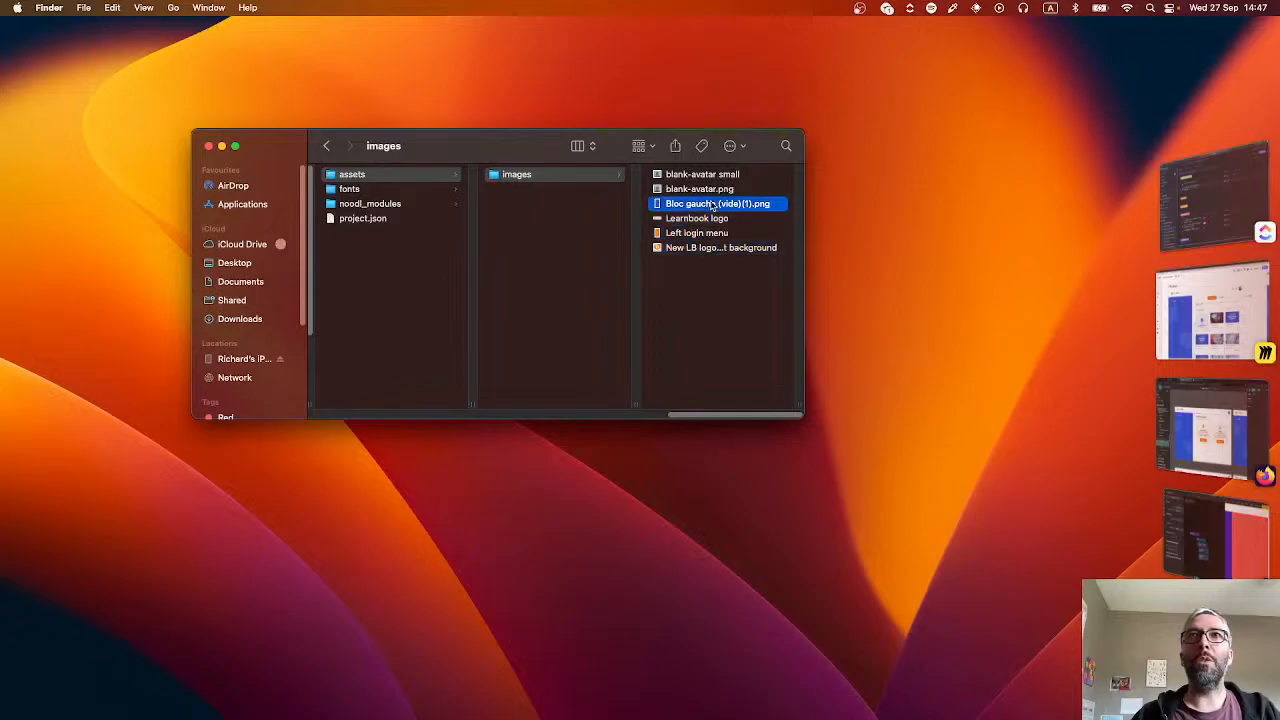
pyautogui.click(563, 204)
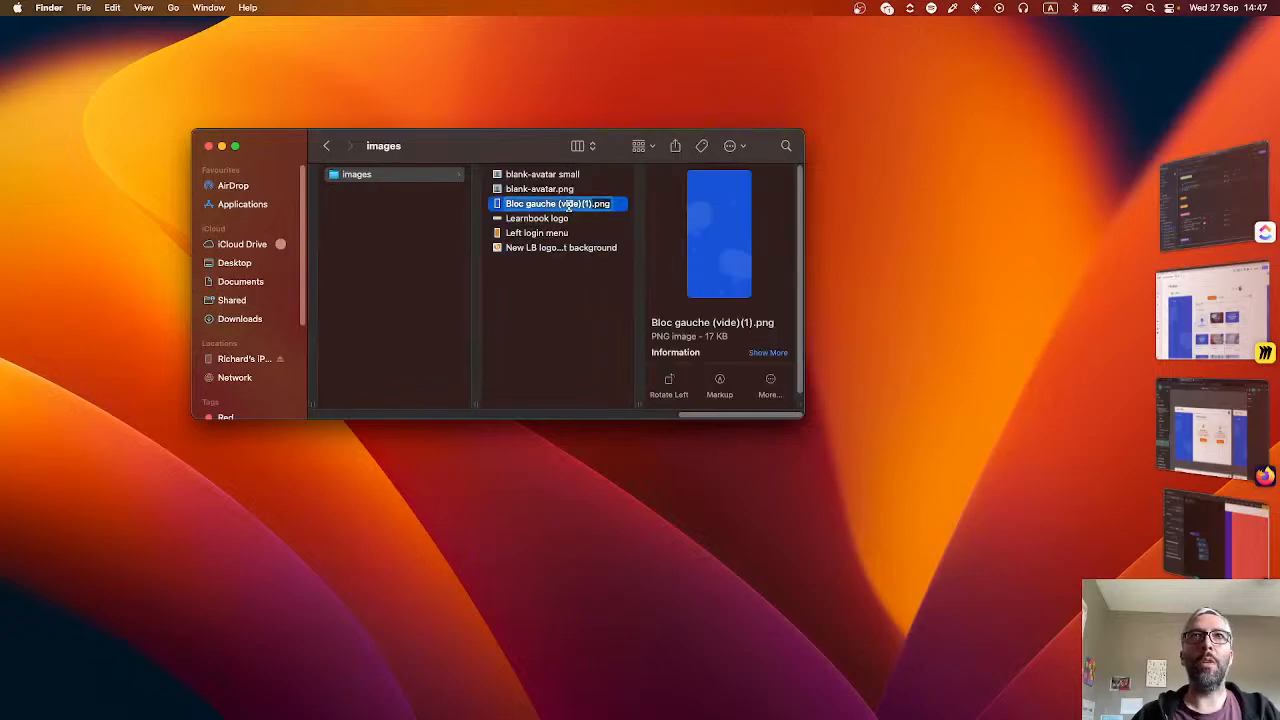
pyautogui.click(560, 204)
pyautogui.press('BackSpace')
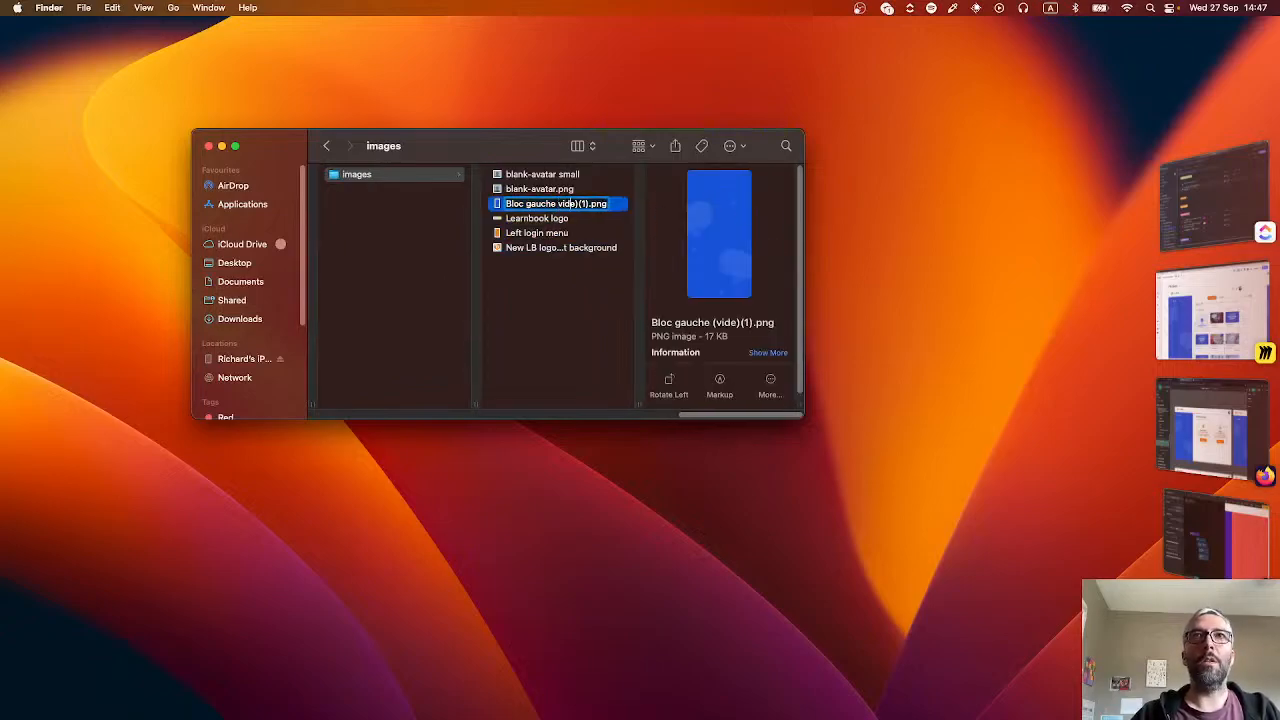
pyautogui.press('BackSpace')
pyautogui.press('BackSpace')
pyautogui.press('BackSpace')
pyautogui.press('BackSpace')
pyautogui.press('BackSpace')
pyautogui.press('BackSpace')
pyautogui.press('BackSpace')
pyautogui.press('BackSpace')
pyautogui.press('BackSpace')
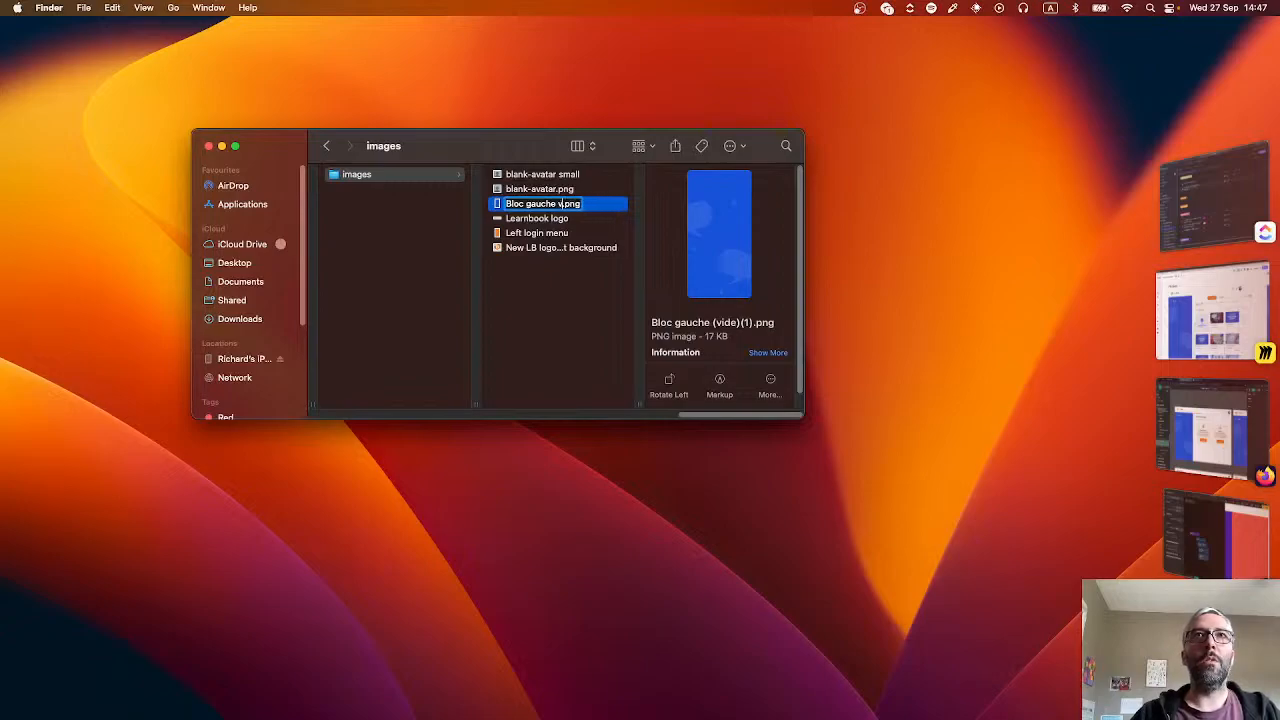
pyautogui.press('Return')
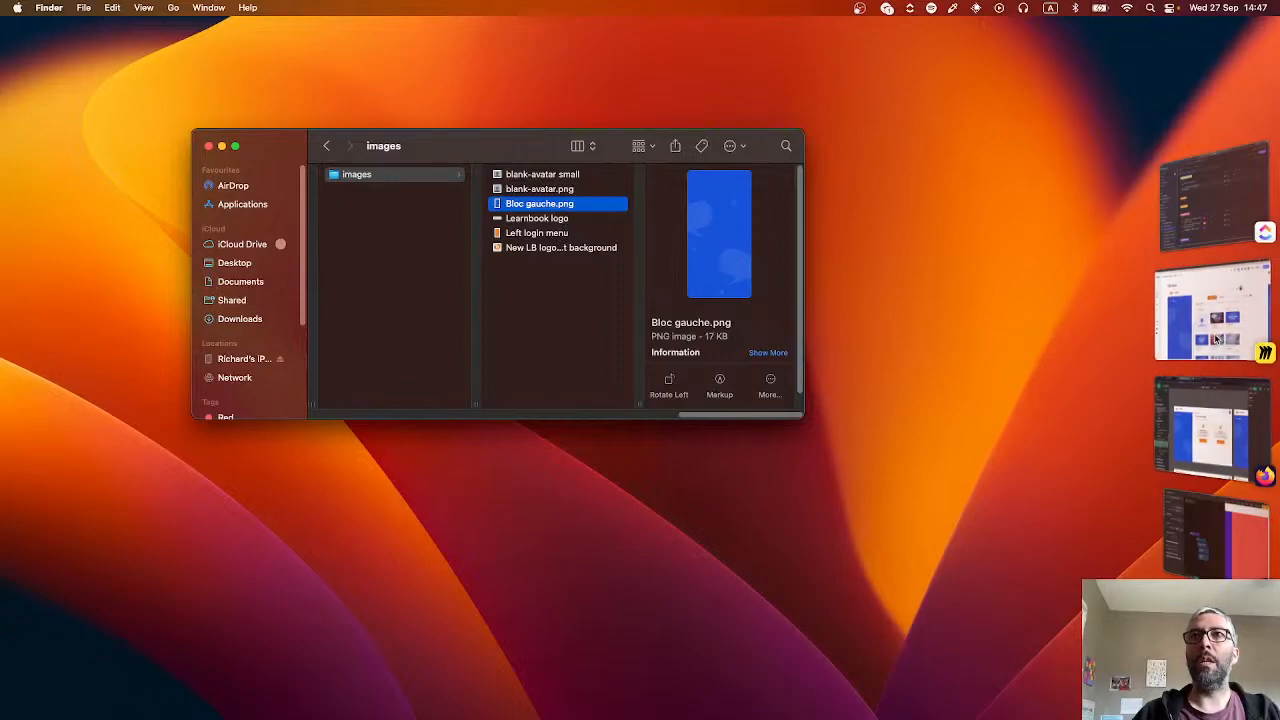
# - Switch to Noodl and add an Image node as a child of the Left menu group on the lesson page
pyautogui.click(1225, 433)
pyautogui.click(1210, 322)
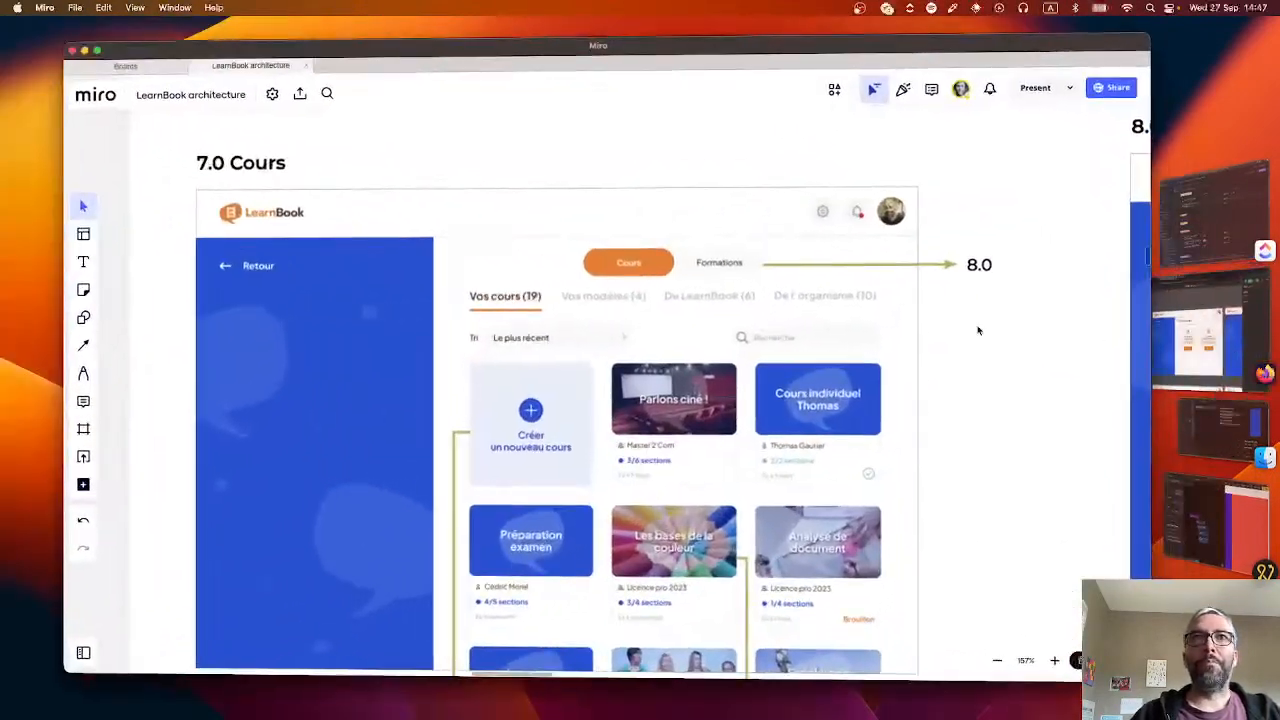
pyautogui.click(1215, 520)
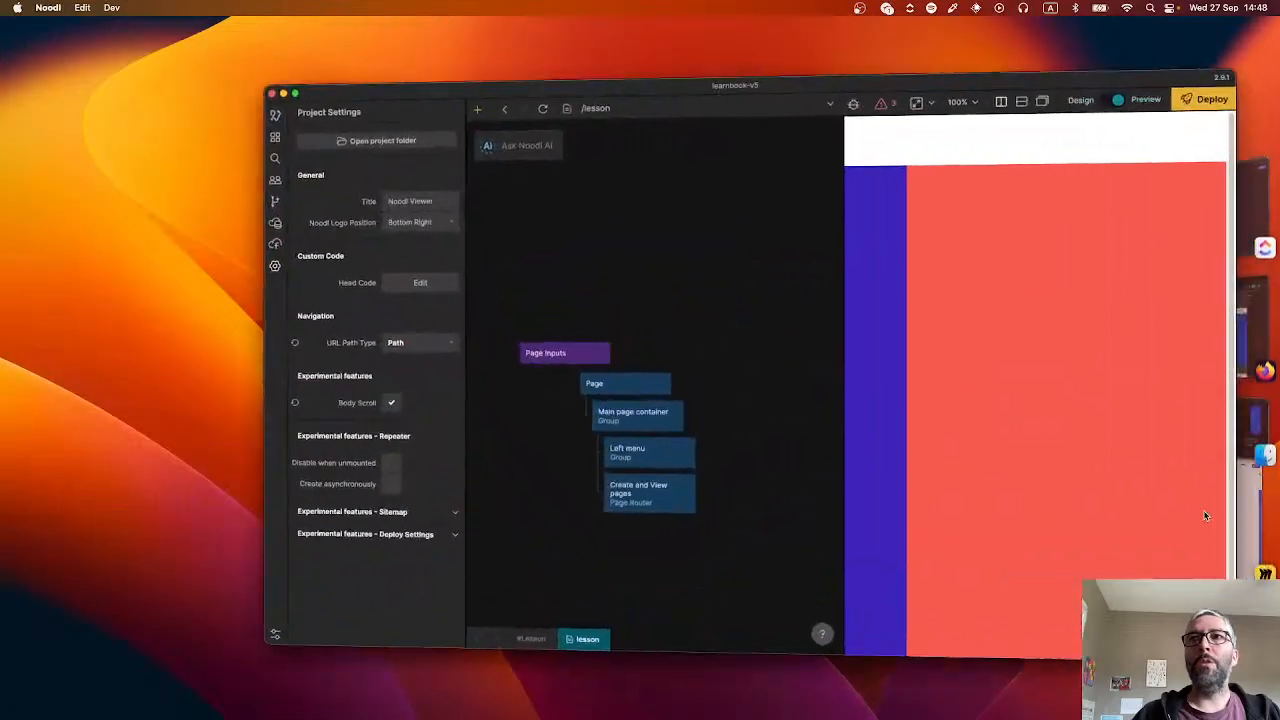
pyautogui.click(652, 450)
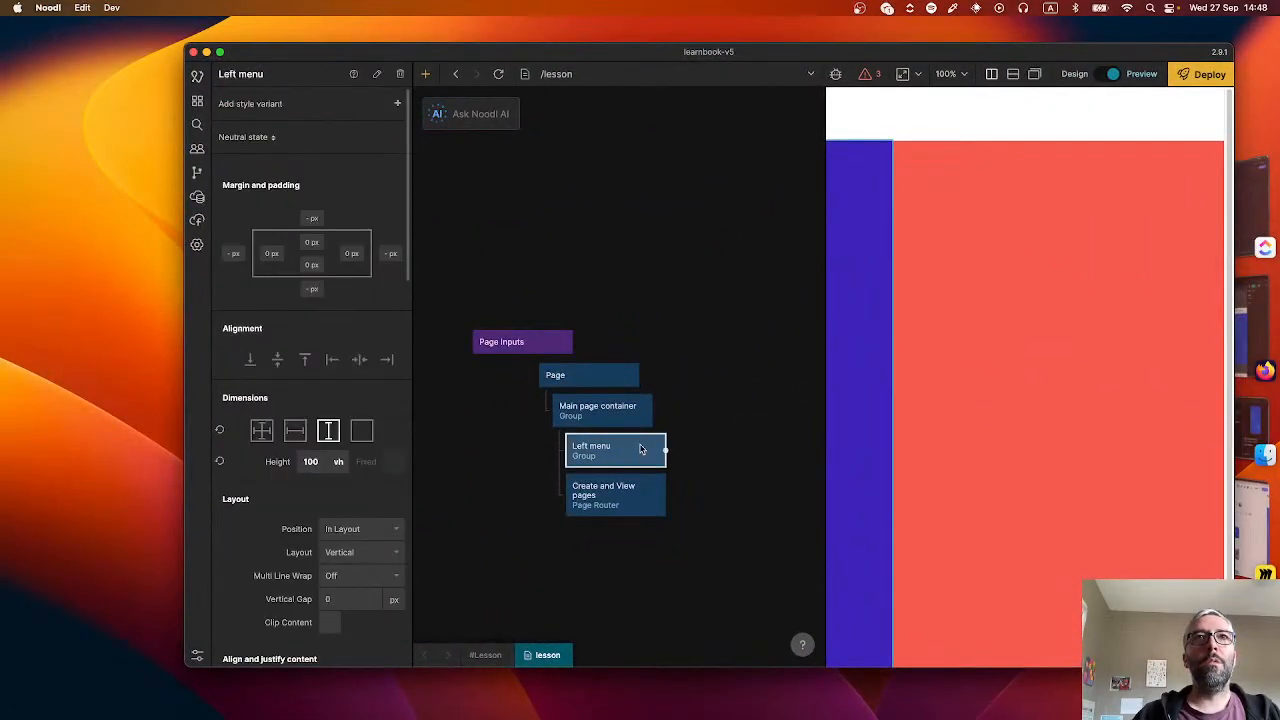
pyautogui.rightClick(723, 483)
pyautogui.write('ima')
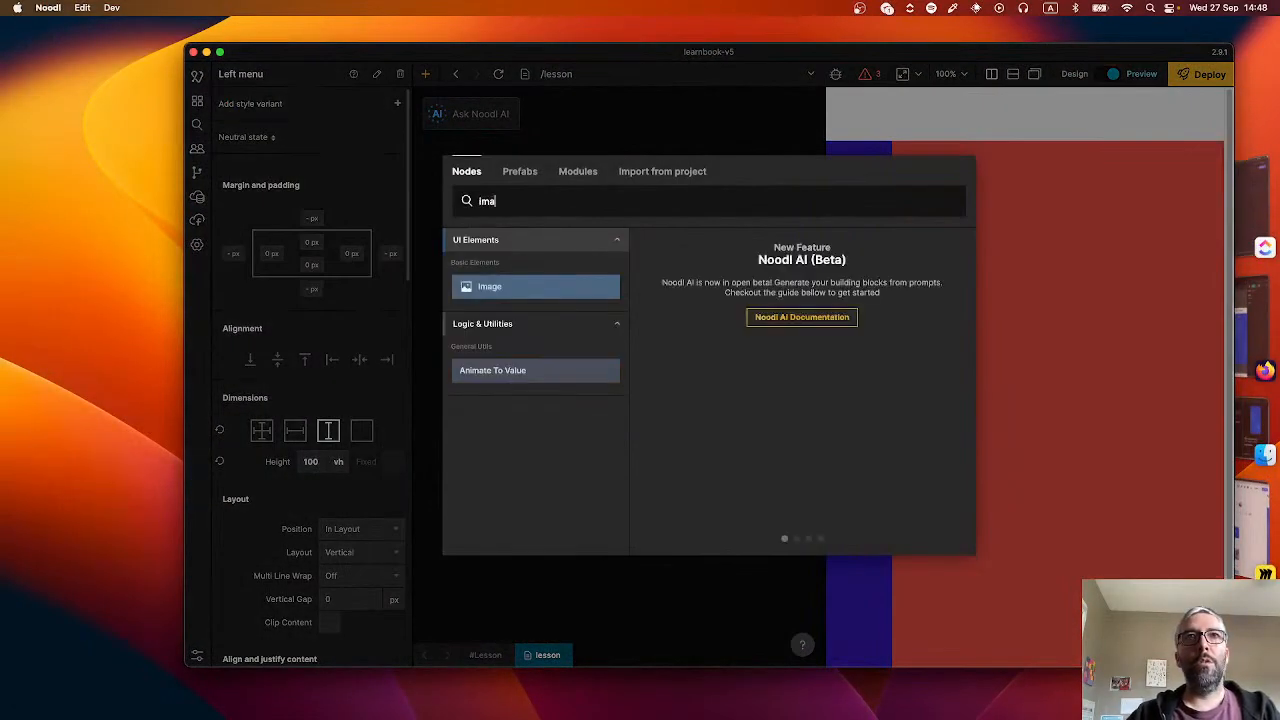
pyautogui.click(527, 285)
pyautogui.moveTo(783, 485); pyautogui.dragTo(700, 481)
# - Set the Image node's source to Bloc gauche.png from assets/images
pyautogui.scroll(-4, 366, 494)
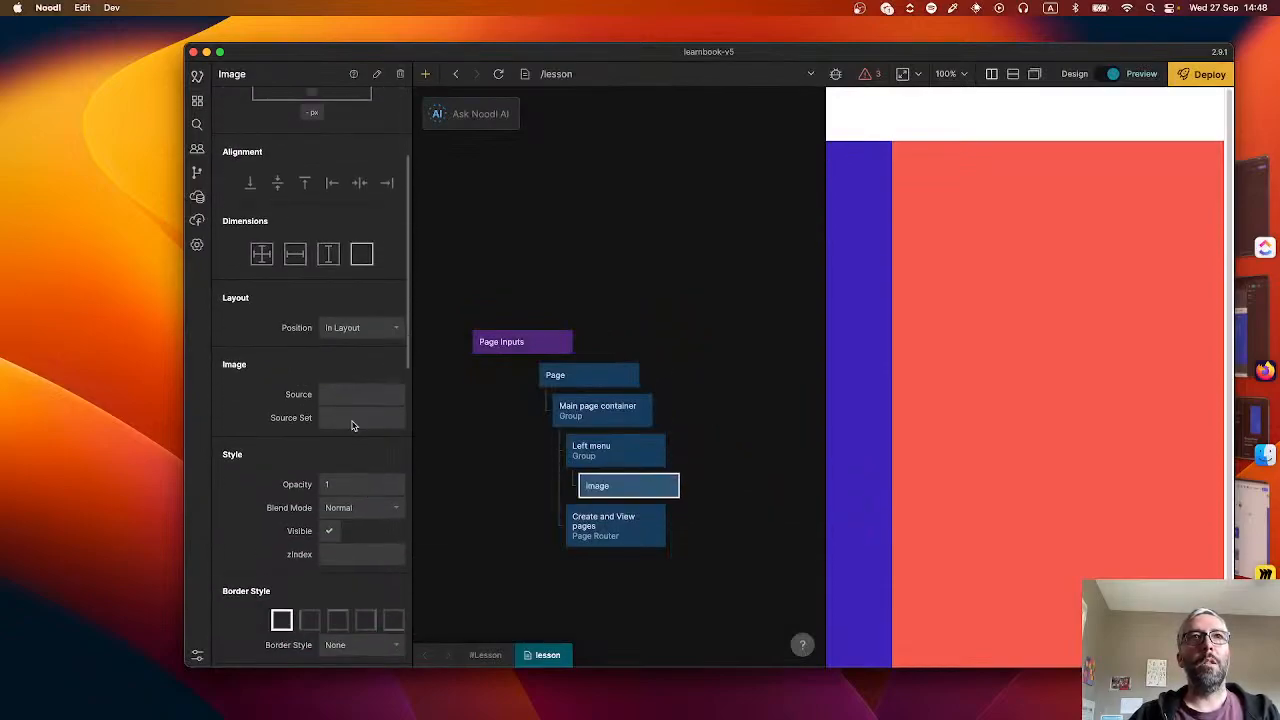
pyautogui.click(350, 400)
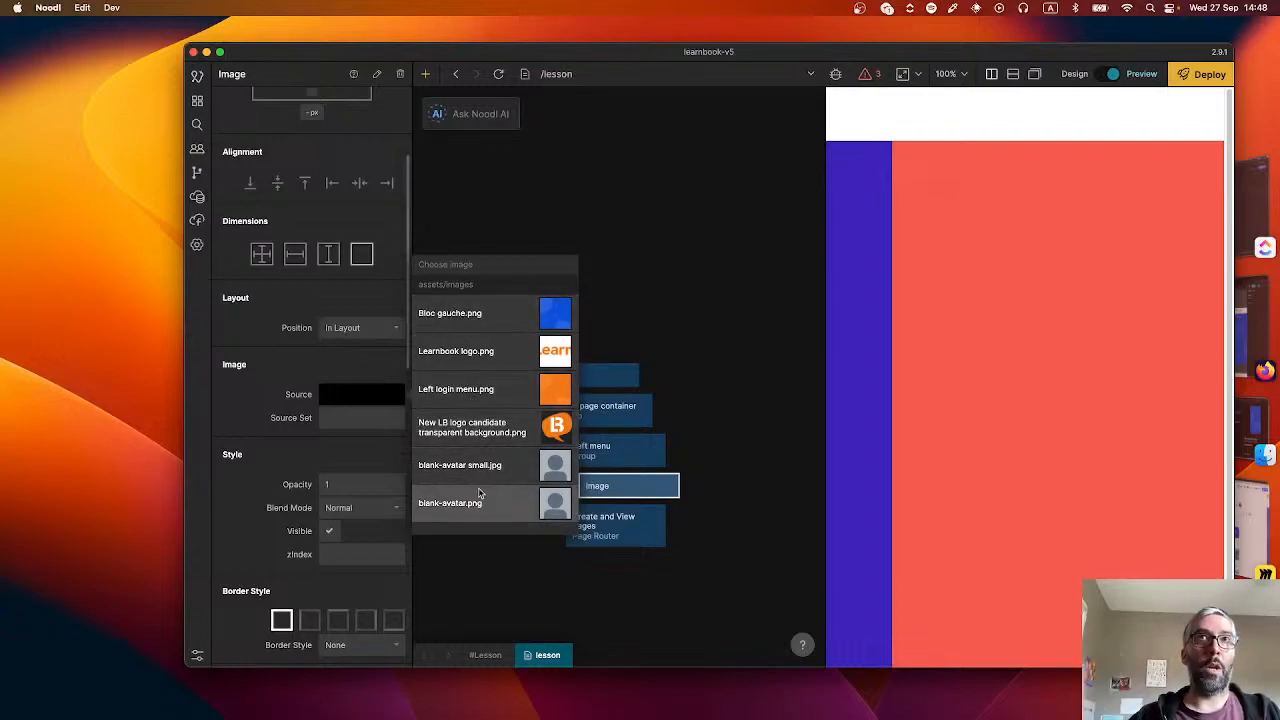
pyautogui.click(473, 327)
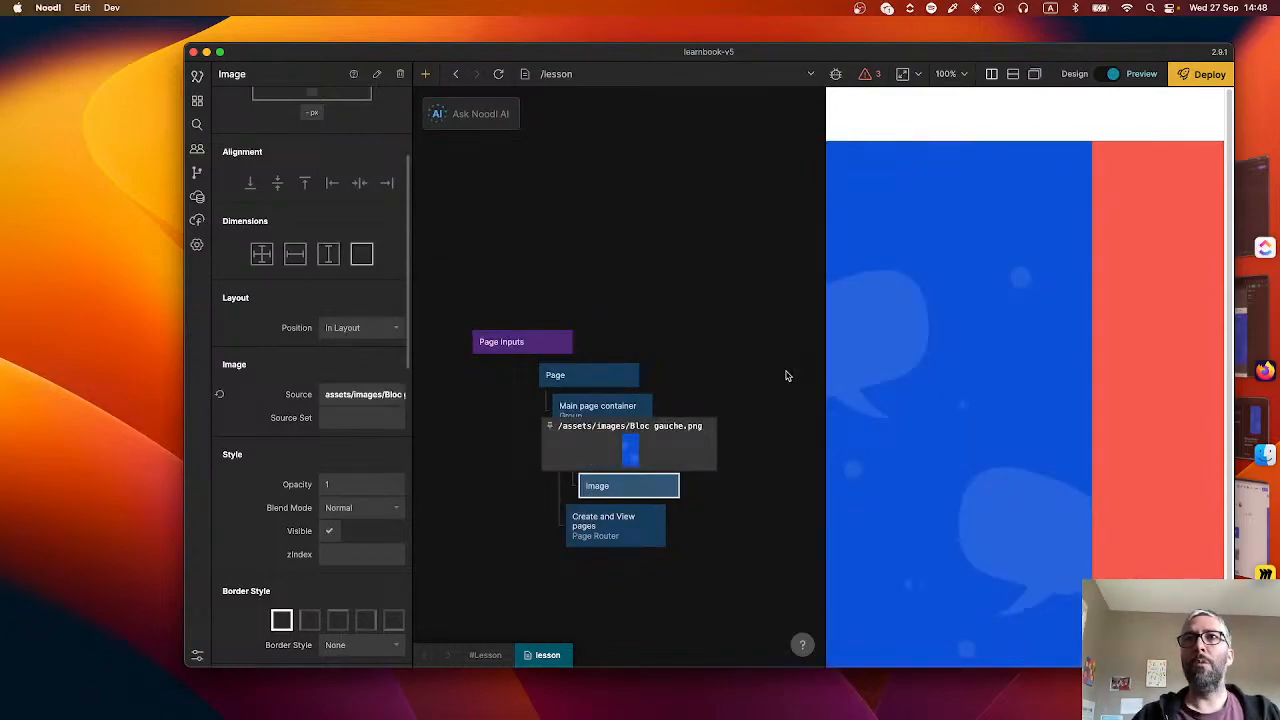
pyautogui.scroll(-3, 300, 450)
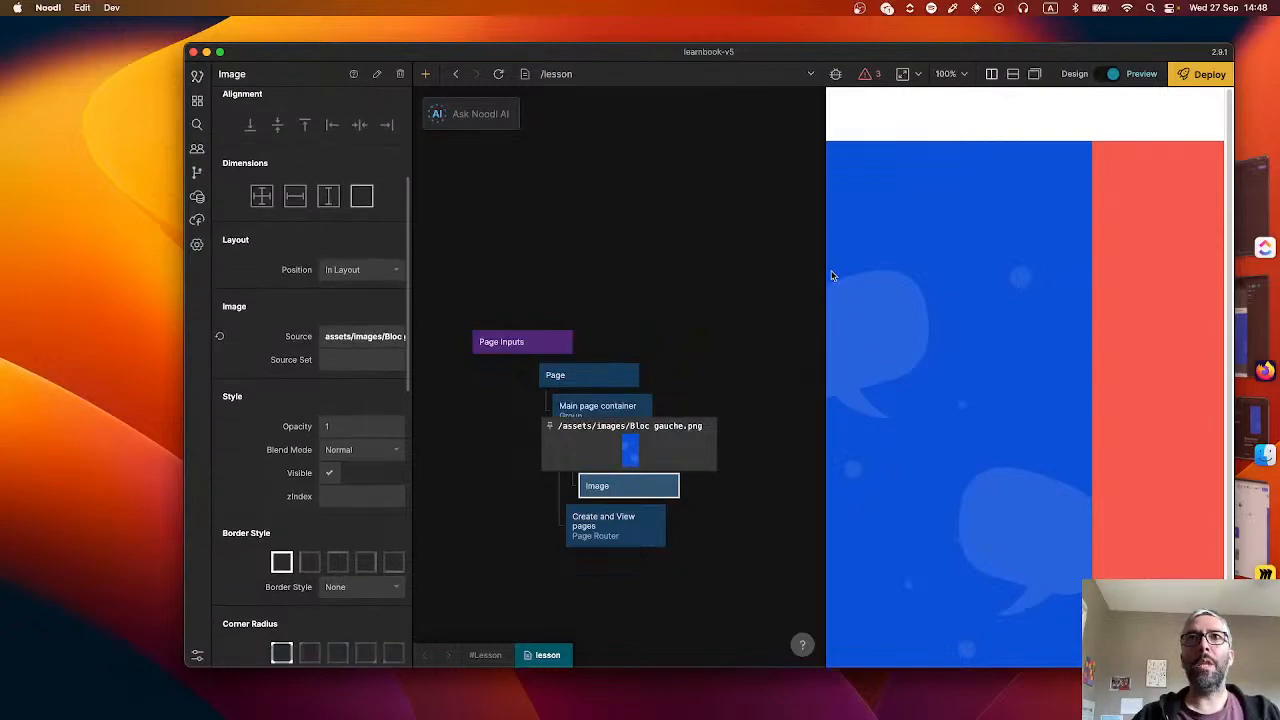
pyautogui.scroll(10, 269, 467)
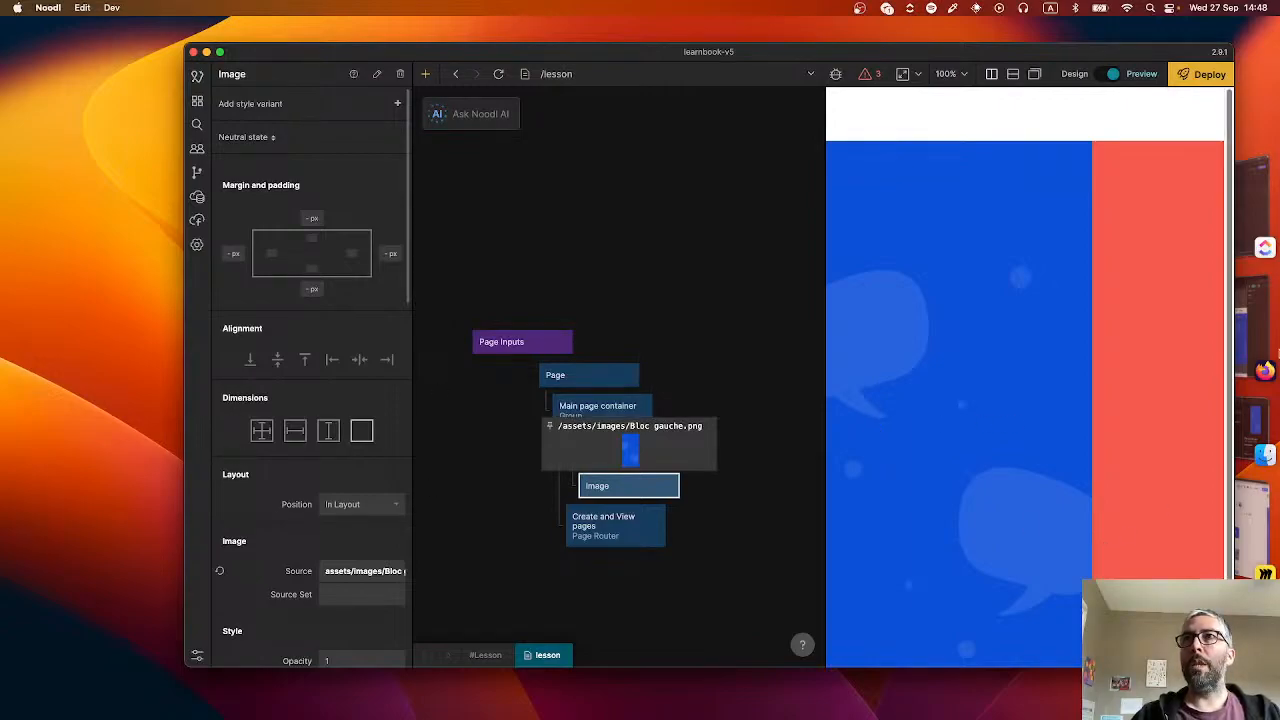
# - Switch to Figma and inspect the dimensions of the Bloc gauche (vide) panel and its 3.0 Créer un cours frame
pyautogui.click(1257, 356)
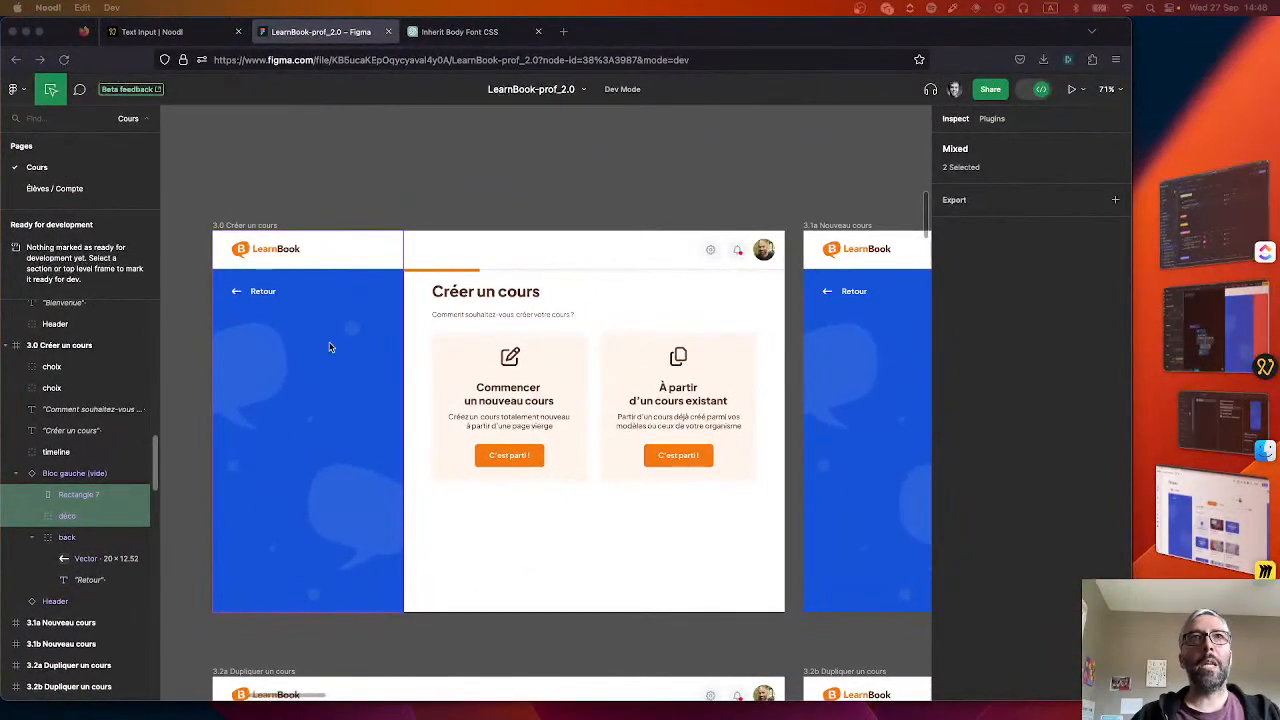
pyautogui.click(347, 432)
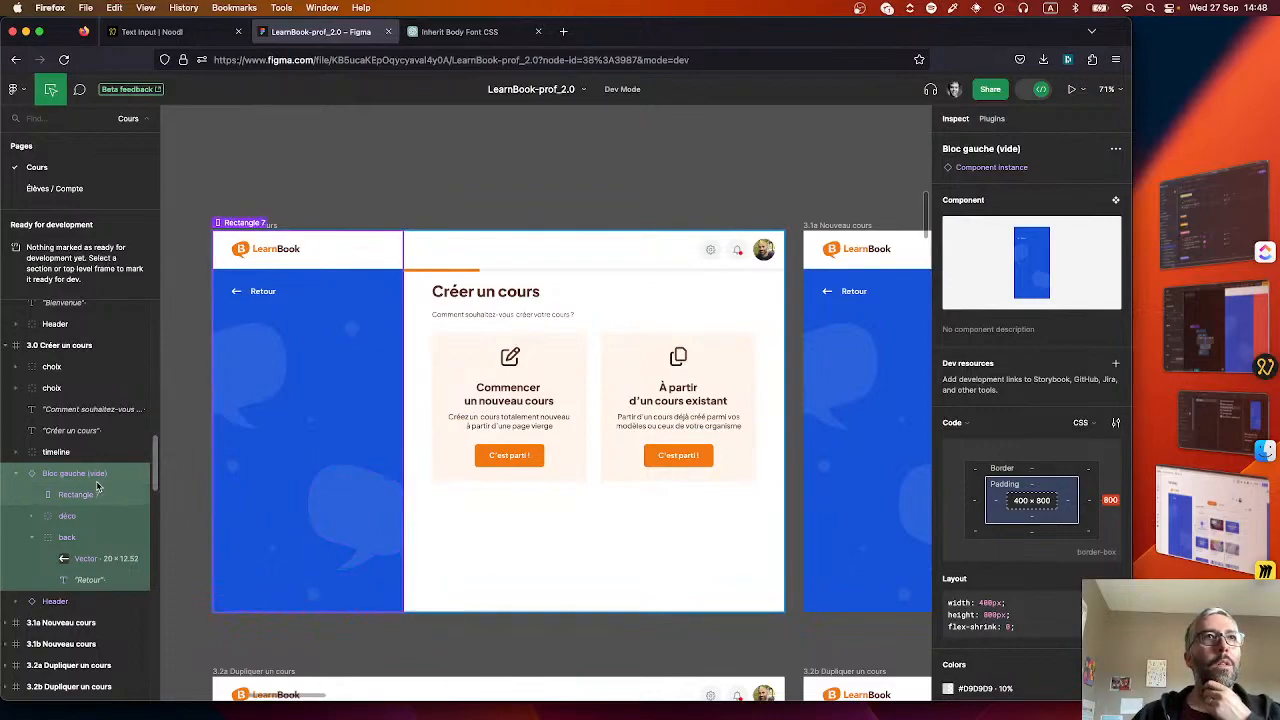
pyautogui.click(514, 601)
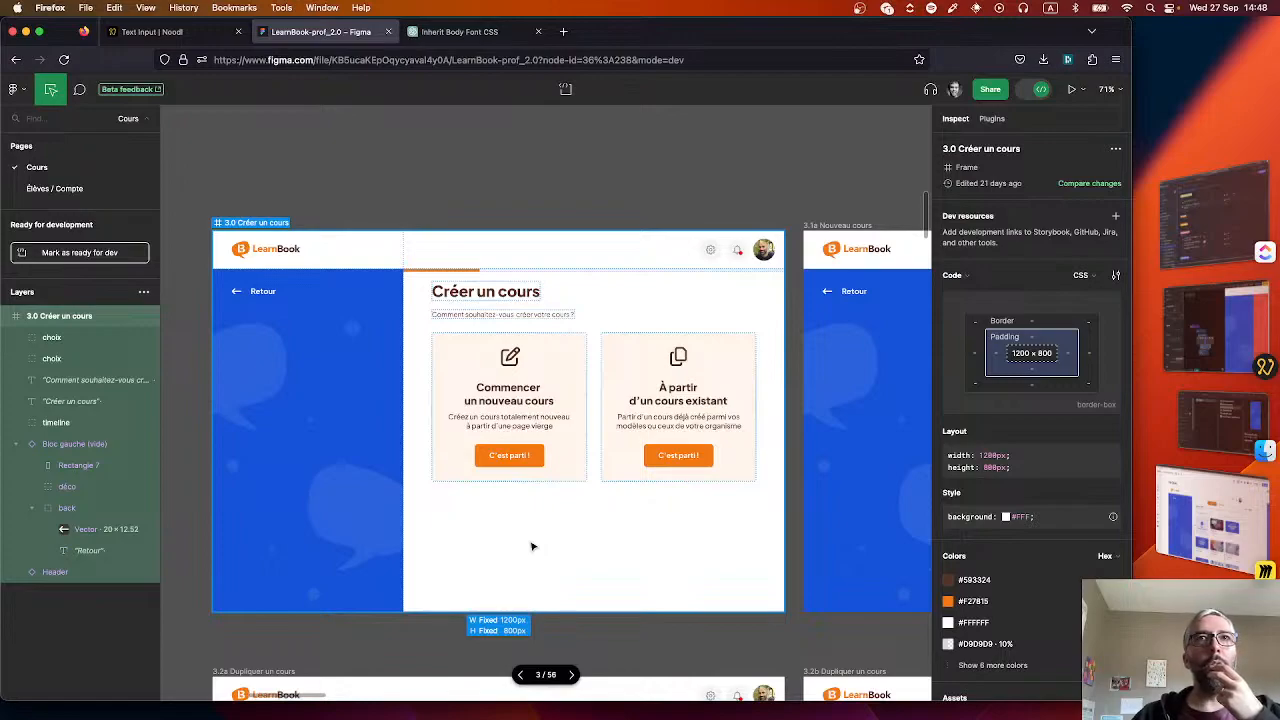
# - Switch back to Noodl and set the Left menu group's maximum width to 25%
pyautogui.click(1213, 328)
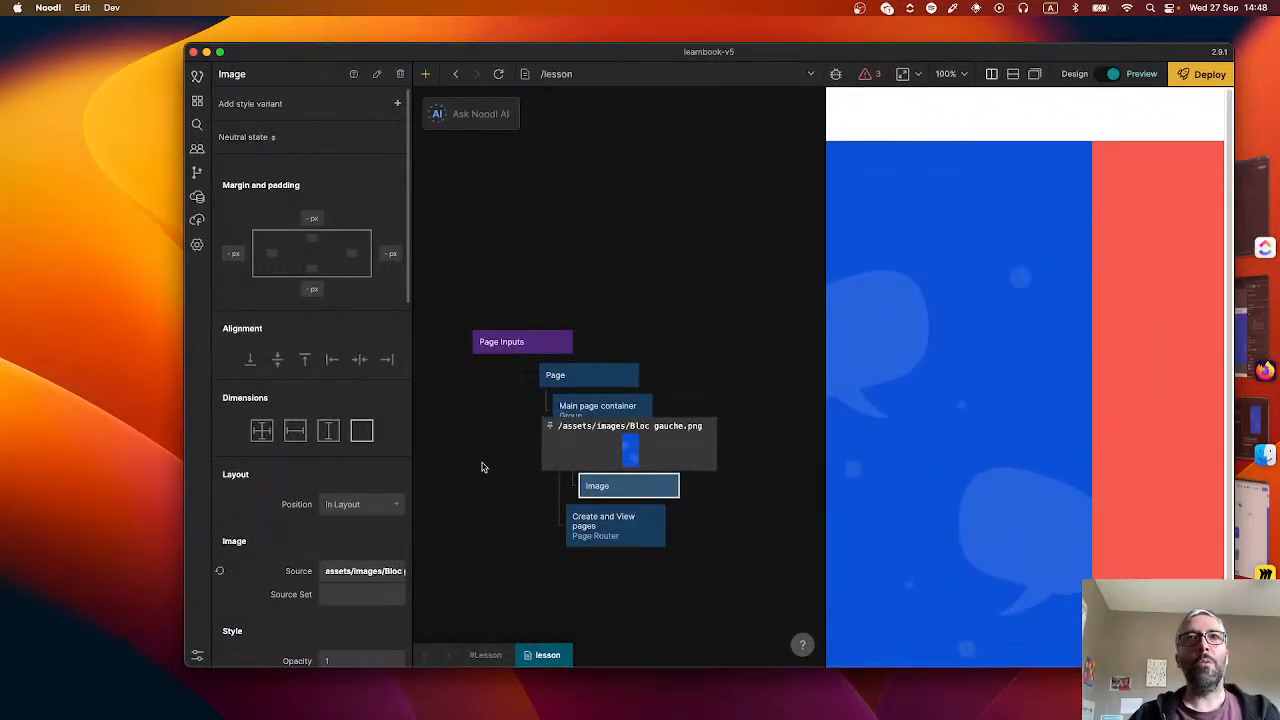
pyautogui.click(448, 523)
pyautogui.click(615, 450)
pyautogui.scroll(-15, 300, 450)
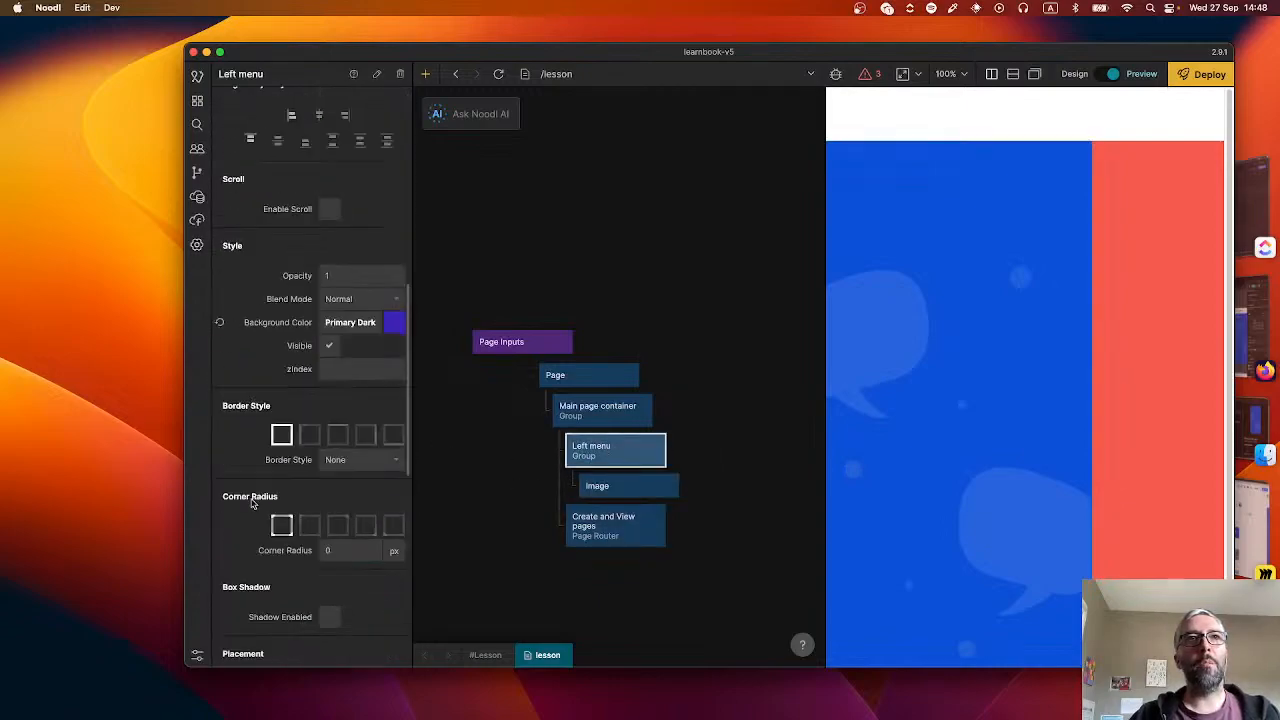
pyautogui.click(355, 333)
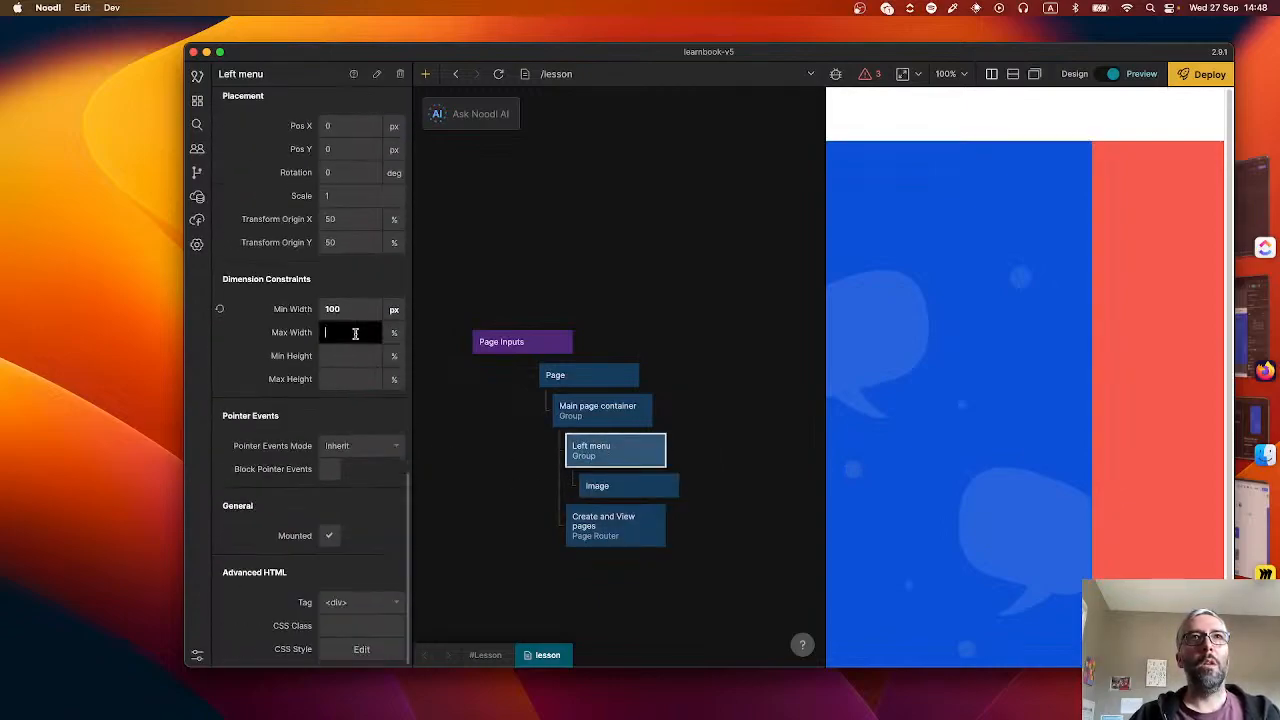
pyautogui.write('25')
pyautogui.click(503, 466)
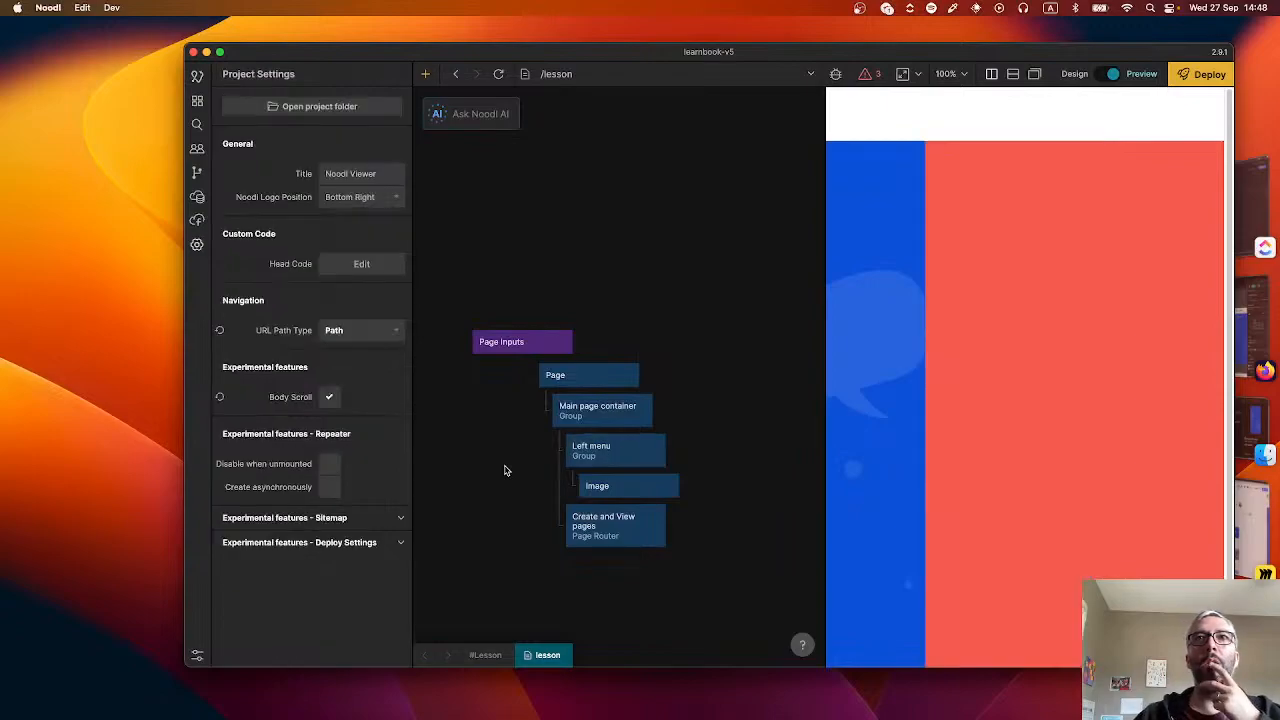
# - Give the Image node explicit width and height dimensions of 100% each and set its image fit to Cover
pyautogui.click(605, 484)
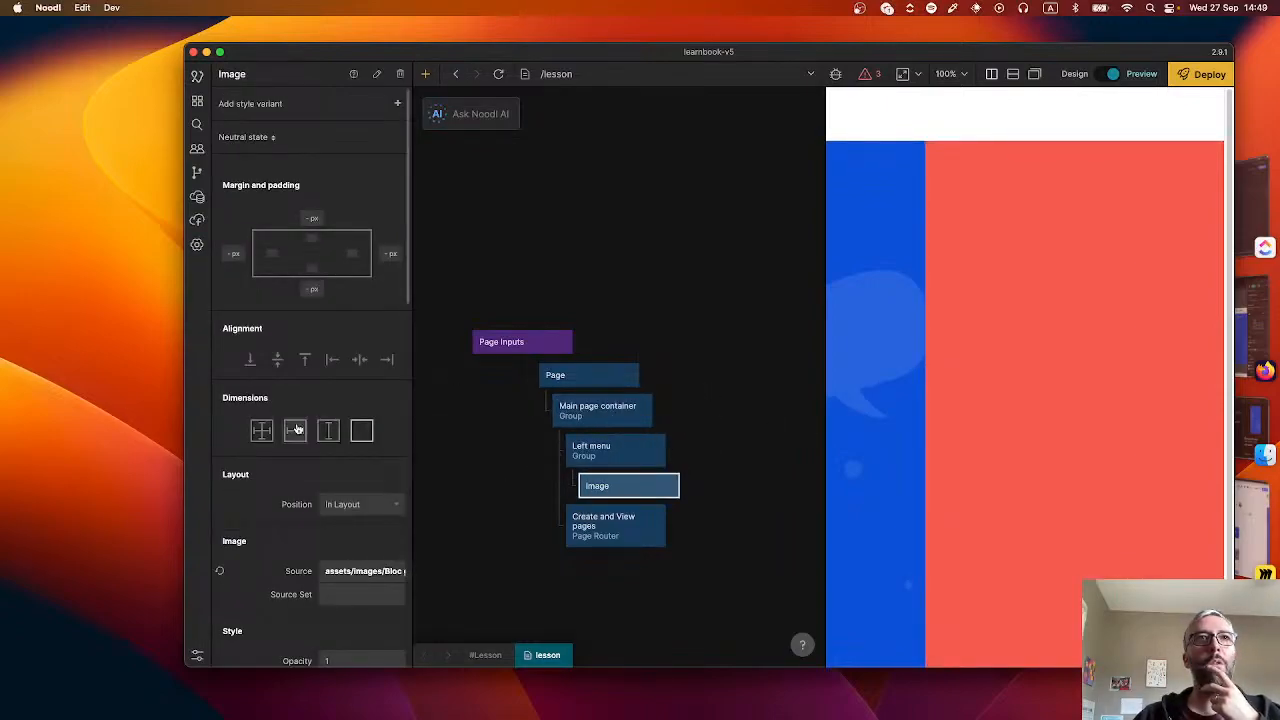
pyautogui.scroll(-5, 340, 400)
pyautogui.scroll(-3, 340, 420)
pyautogui.scroll(8, 320, 451)
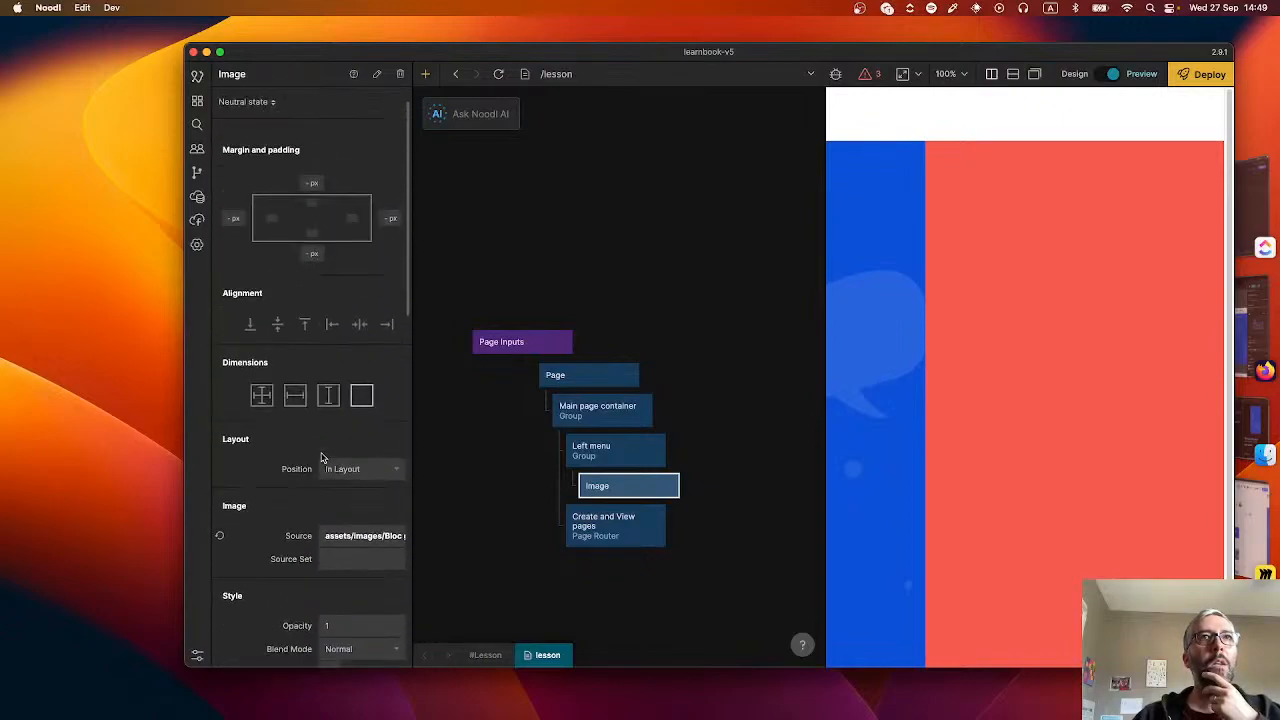
pyautogui.scroll(-2, 343, 432)
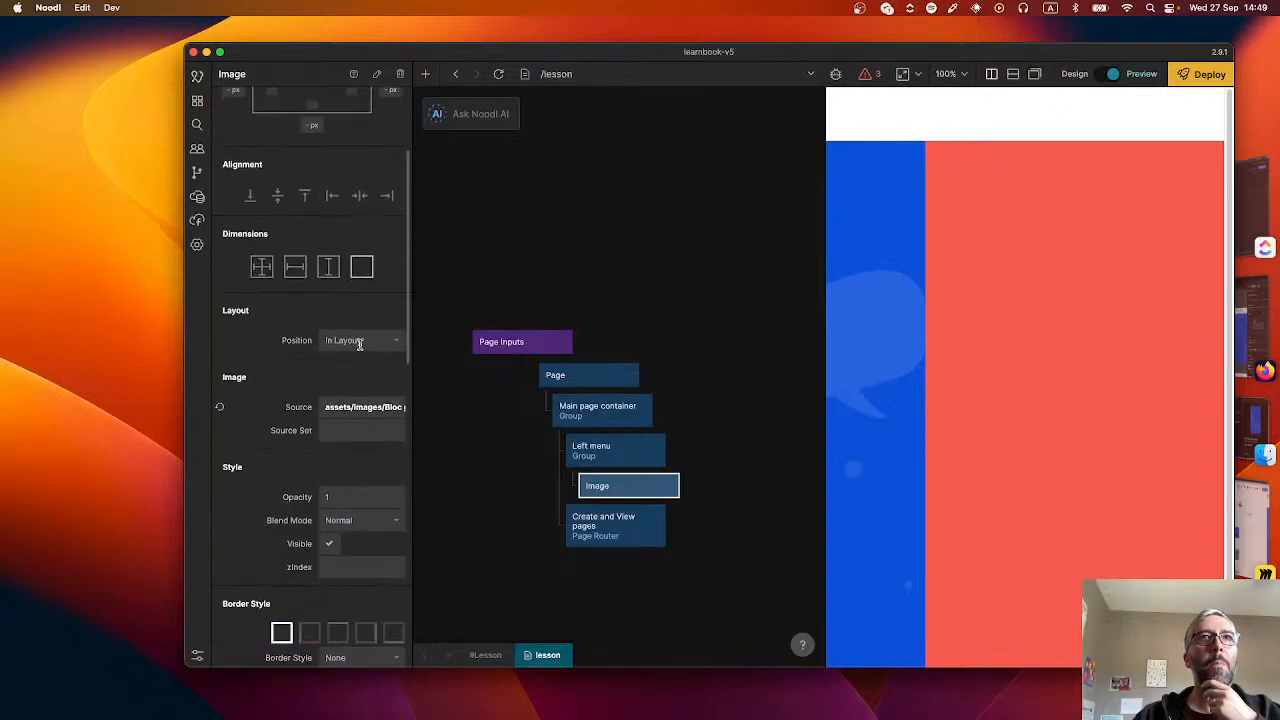
pyautogui.click(261, 266)
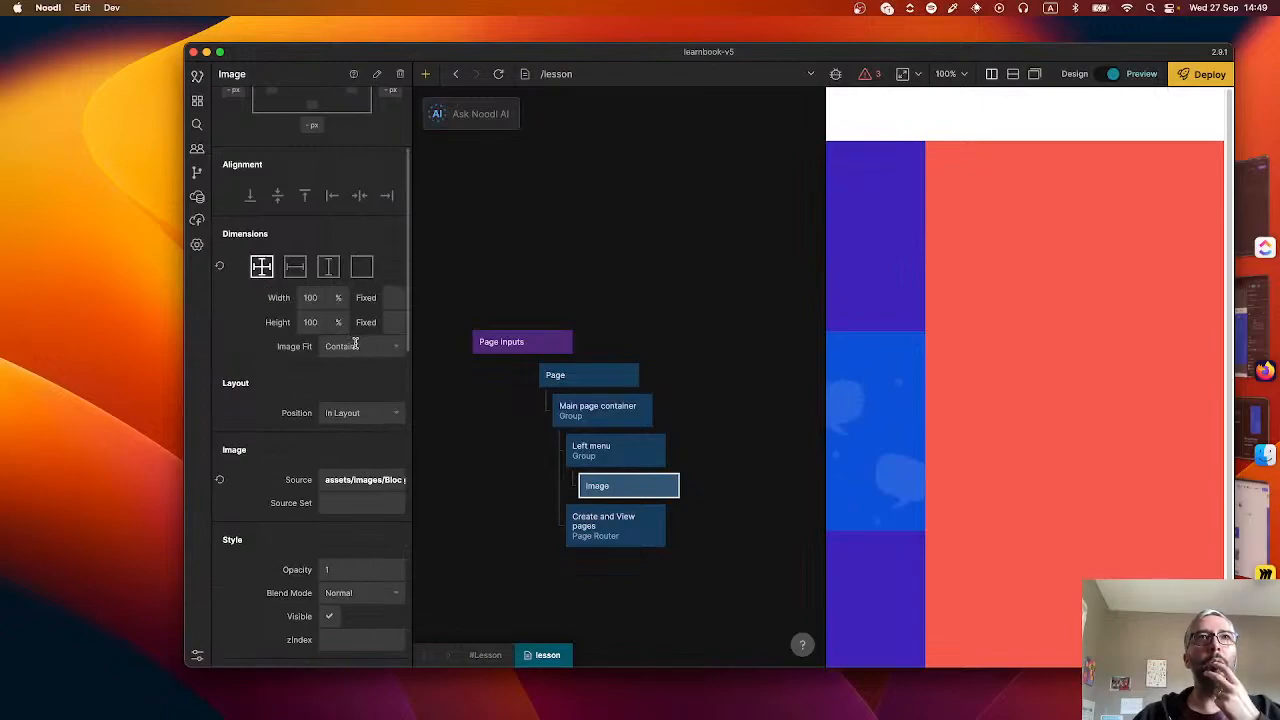
pyautogui.click(323, 267)
pyautogui.click(261, 266)
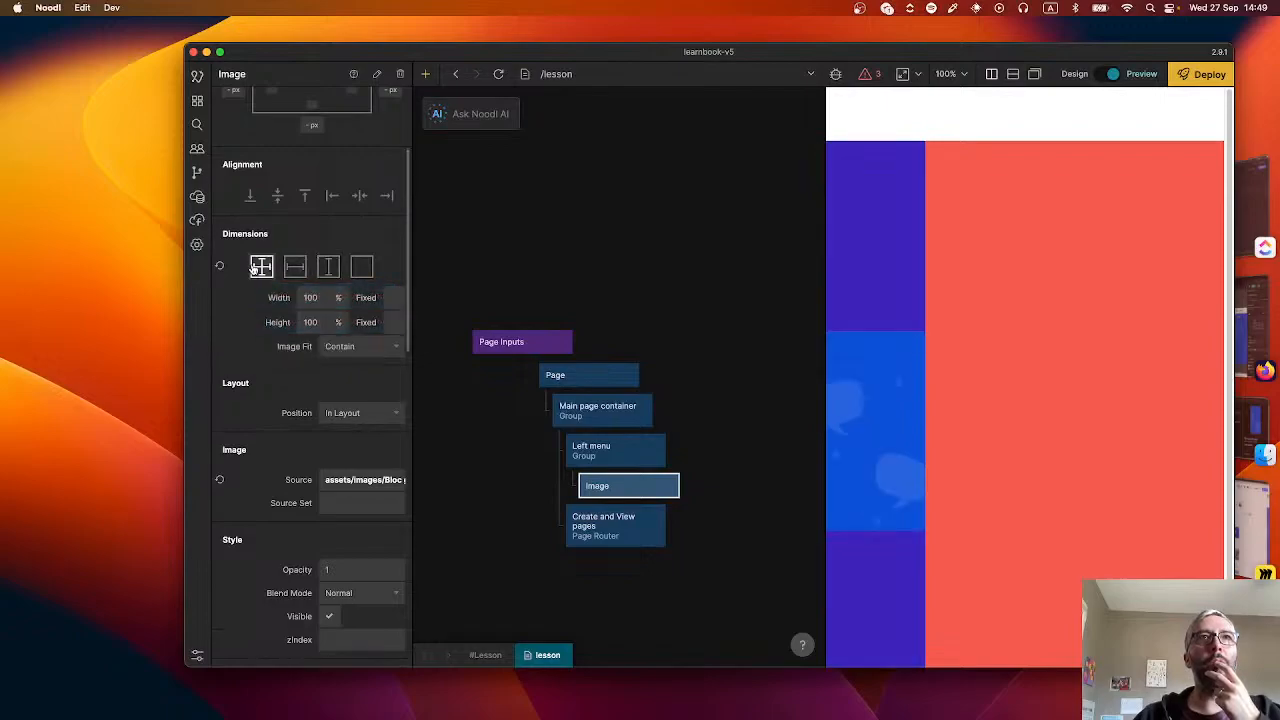
pyautogui.click(357, 347)
pyautogui.click(350, 409)
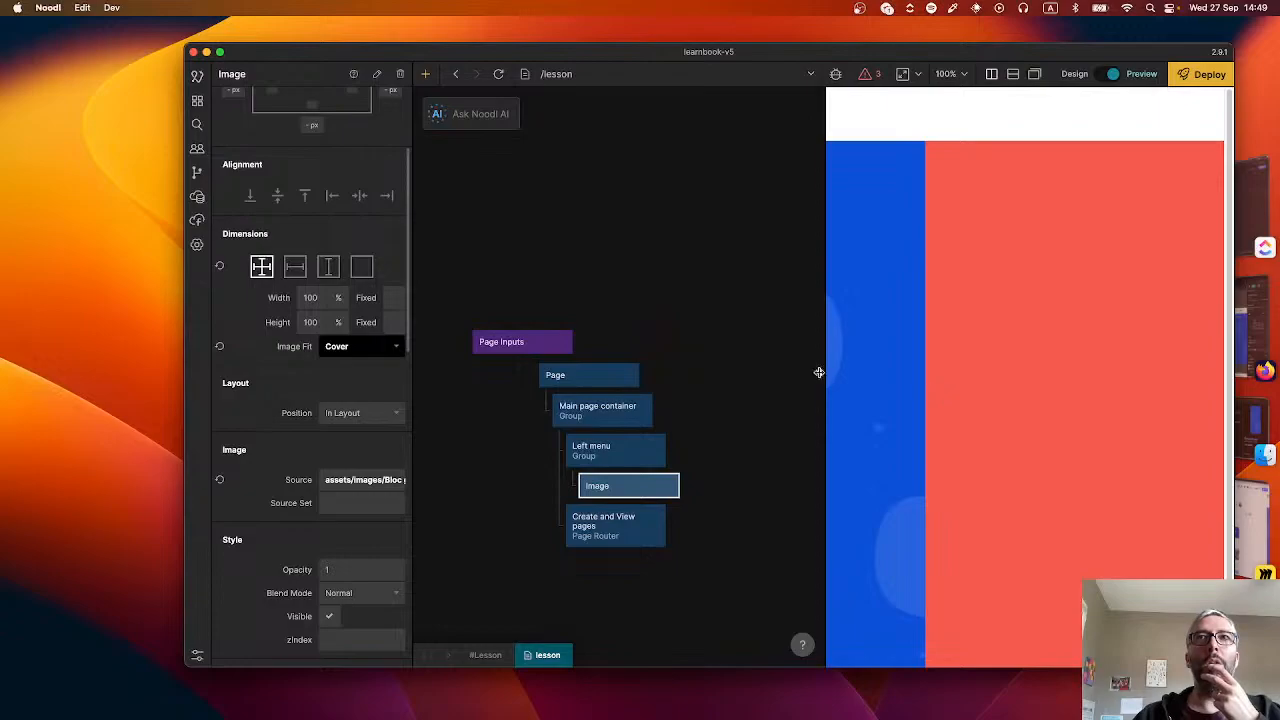
# - Set the Left menu group's background colour to transparent, with the preview narrowed to give the node canvas more room
pyautogui.moveTo(820, 366); pyautogui.dragTo(789, 357)
pyautogui.click(531, 450)
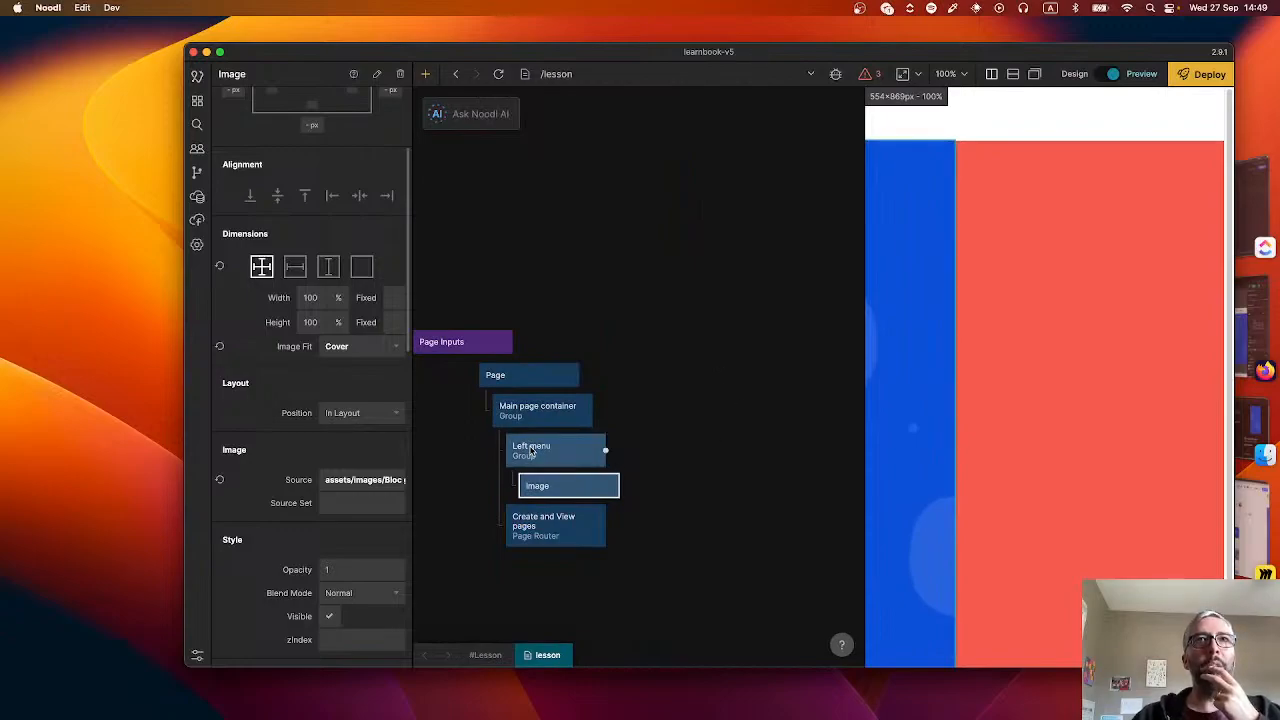
pyautogui.scroll(-10, 306, 442)
pyautogui.click(350, 274)
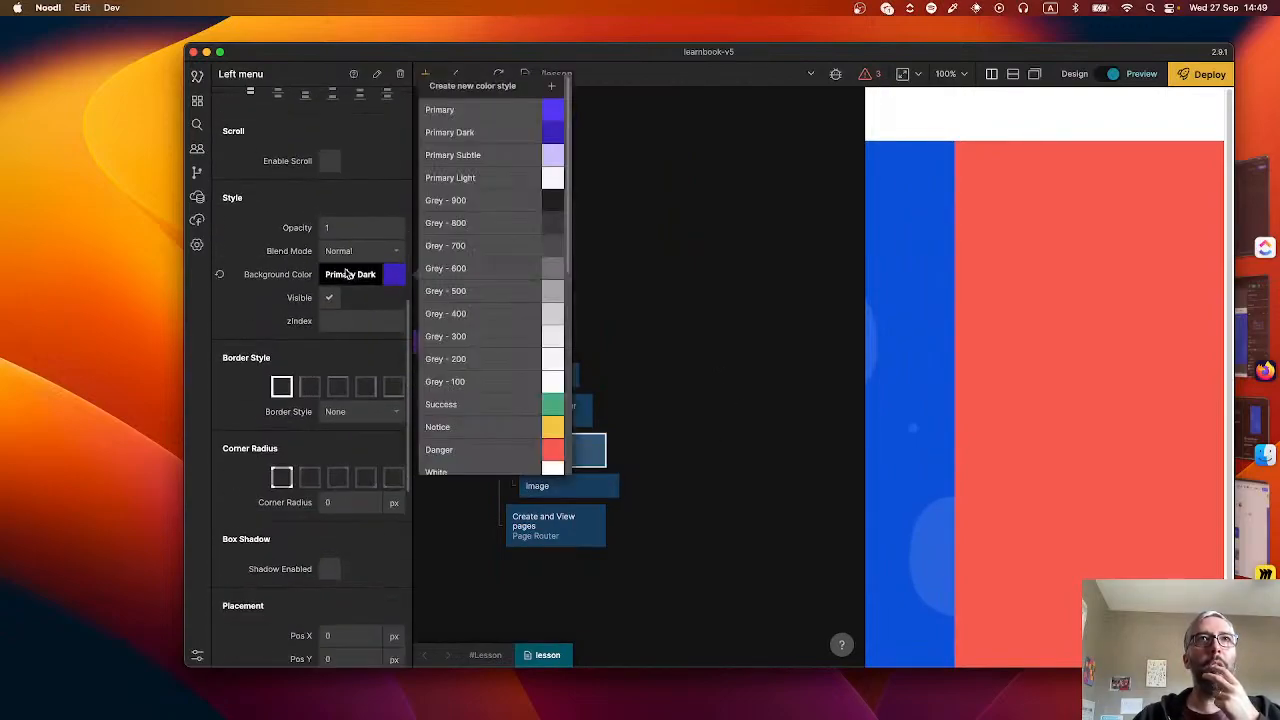
pyautogui.scroll(-5, 485, 400)
pyautogui.click(467, 464)
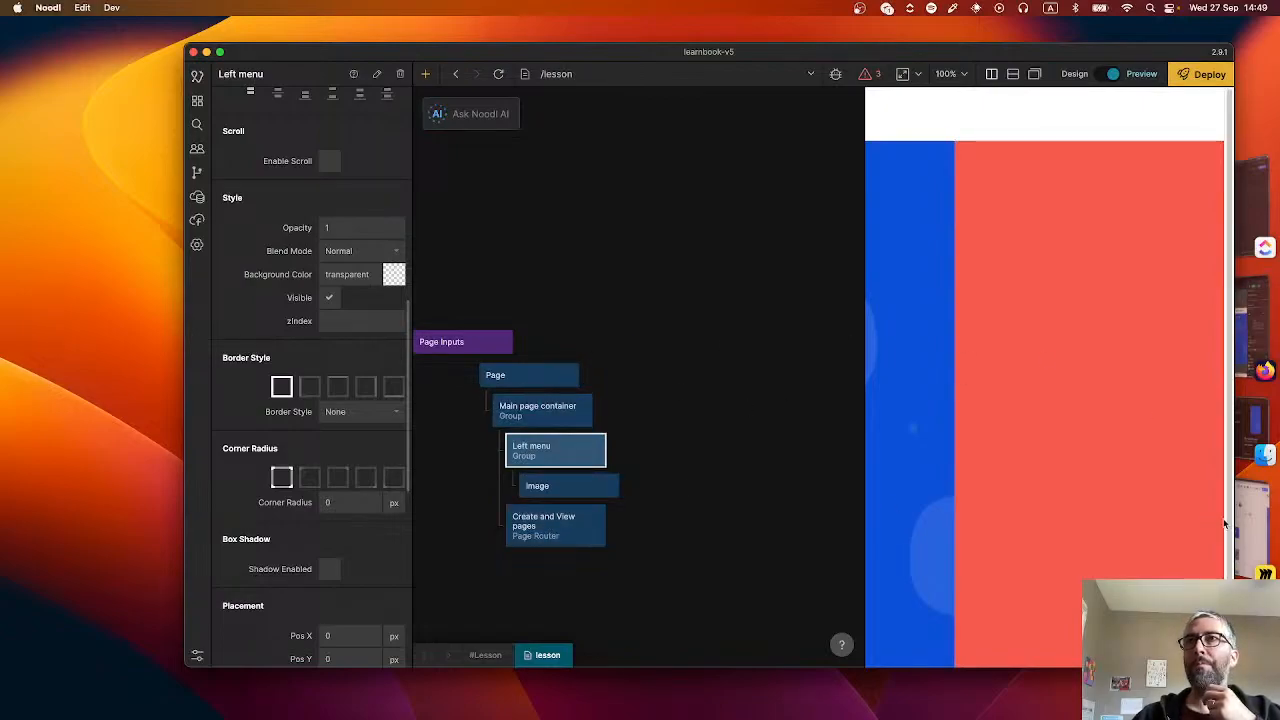
# - Switch to Figma and inspect the subtitle, the À partir d'un cours existant heading and its card rectangle in 3.0 Créer un cours
pyautogui.click(1250, 330)
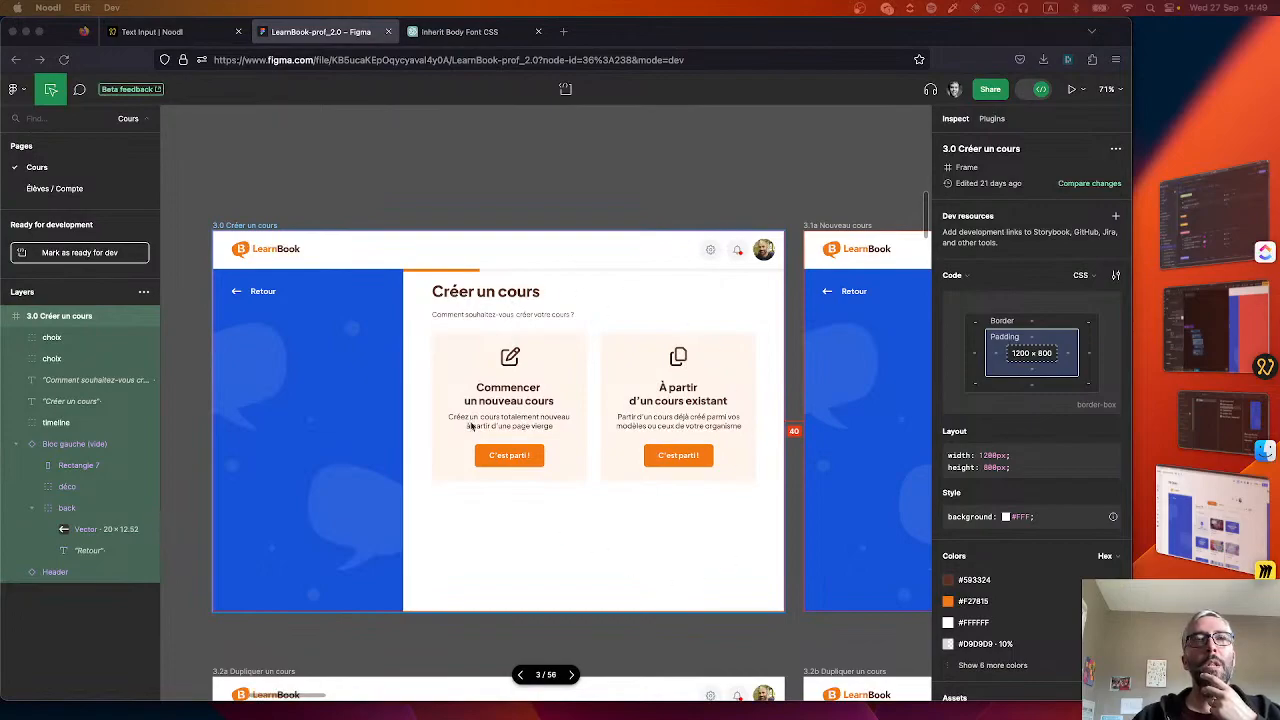
pyautogui.click(470, 296)
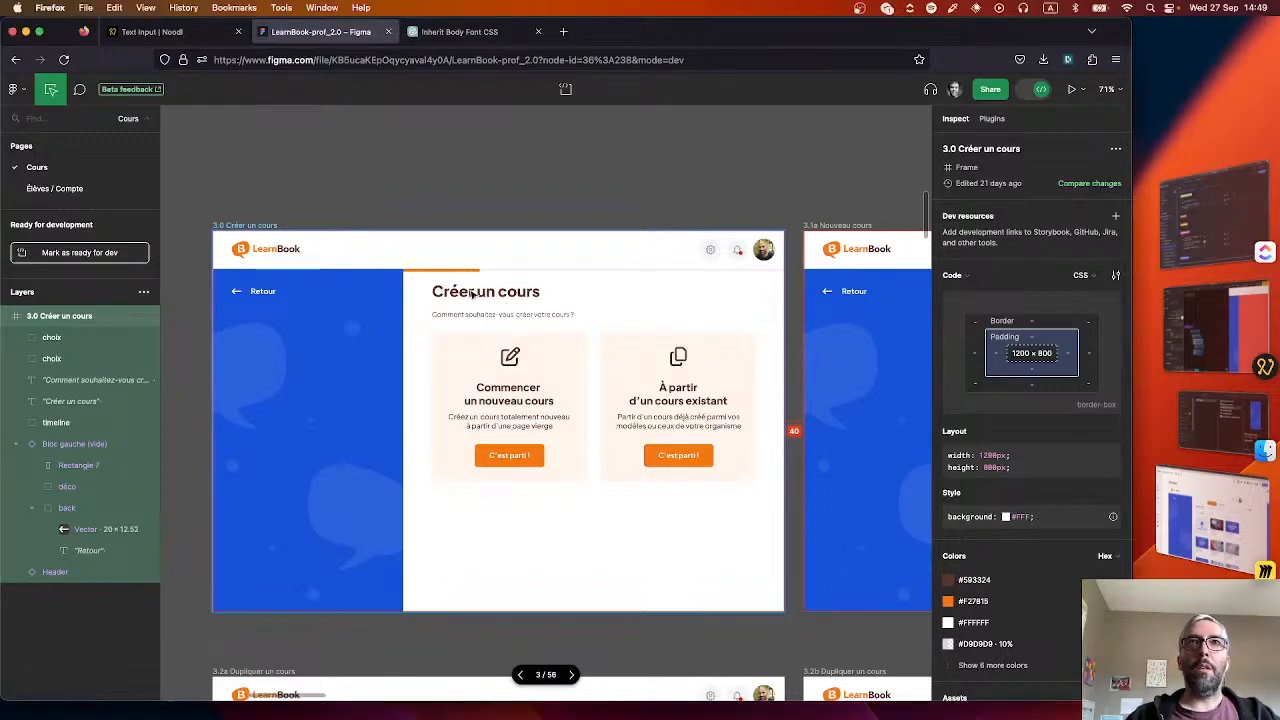
pyautogui.click(483, 293)
pyautogui.click(475, 314)
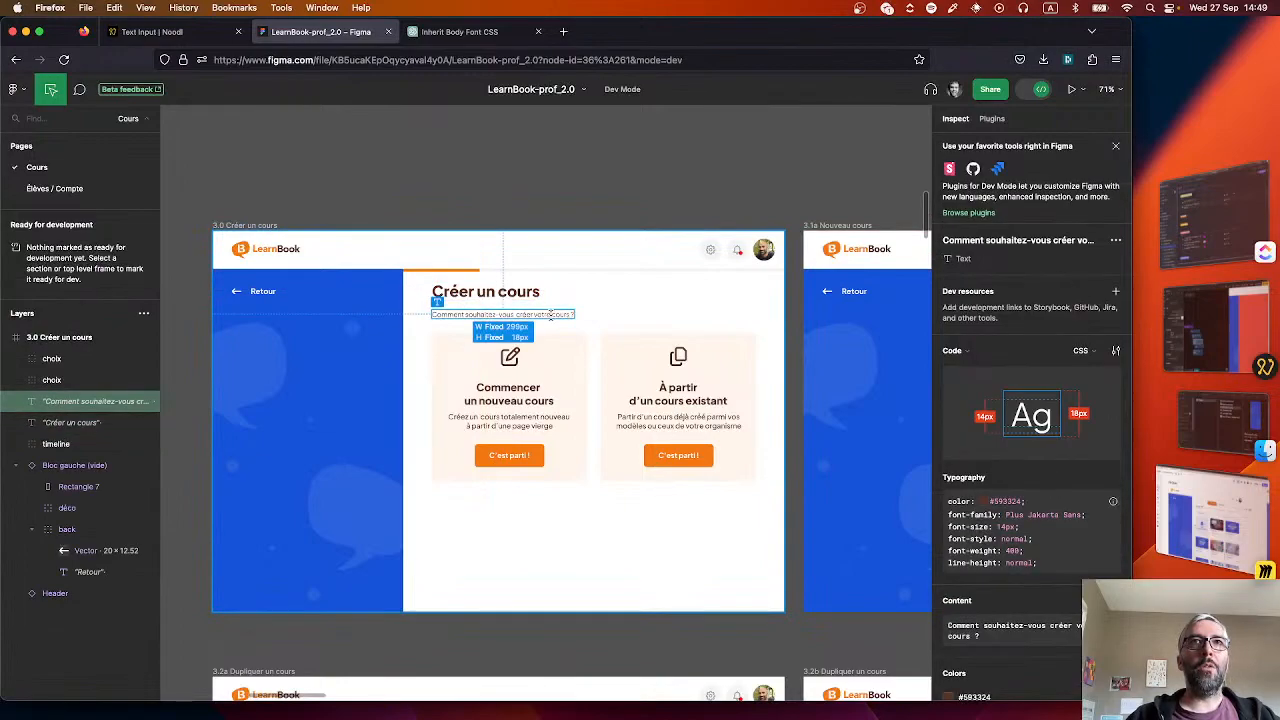
pyautogui.click(660, 395)
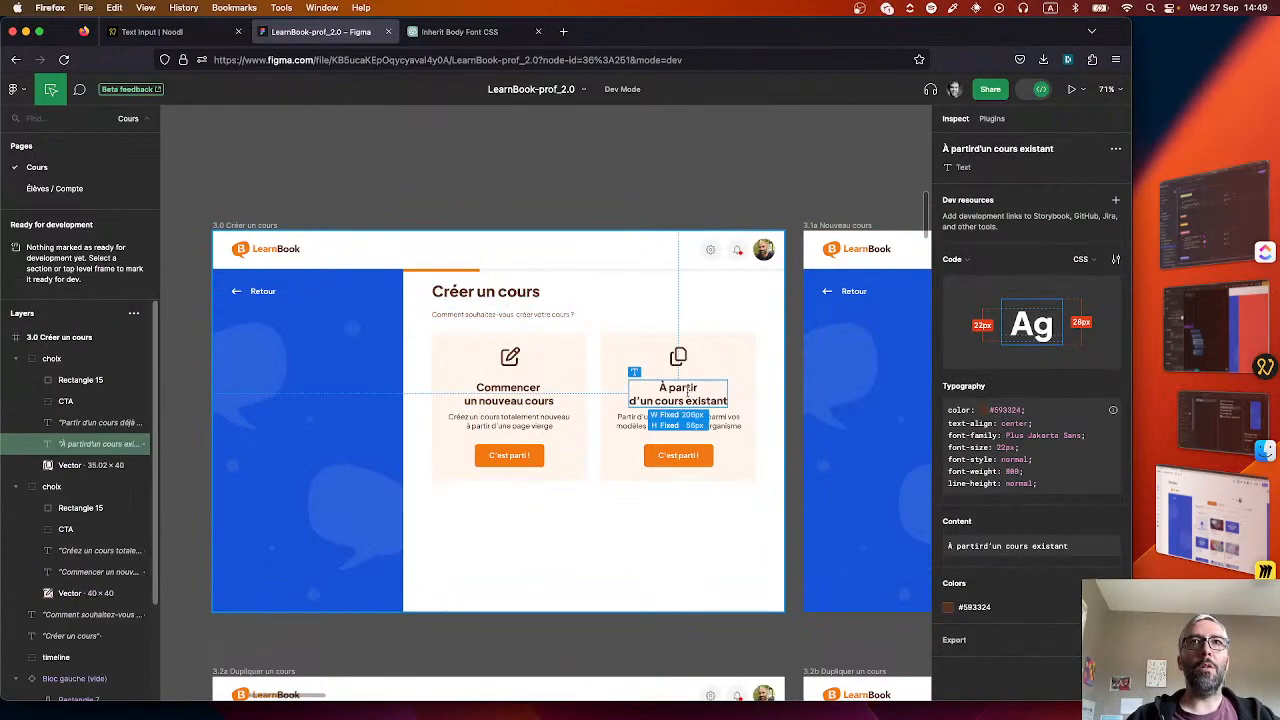
pyautogui.click(622, 373)
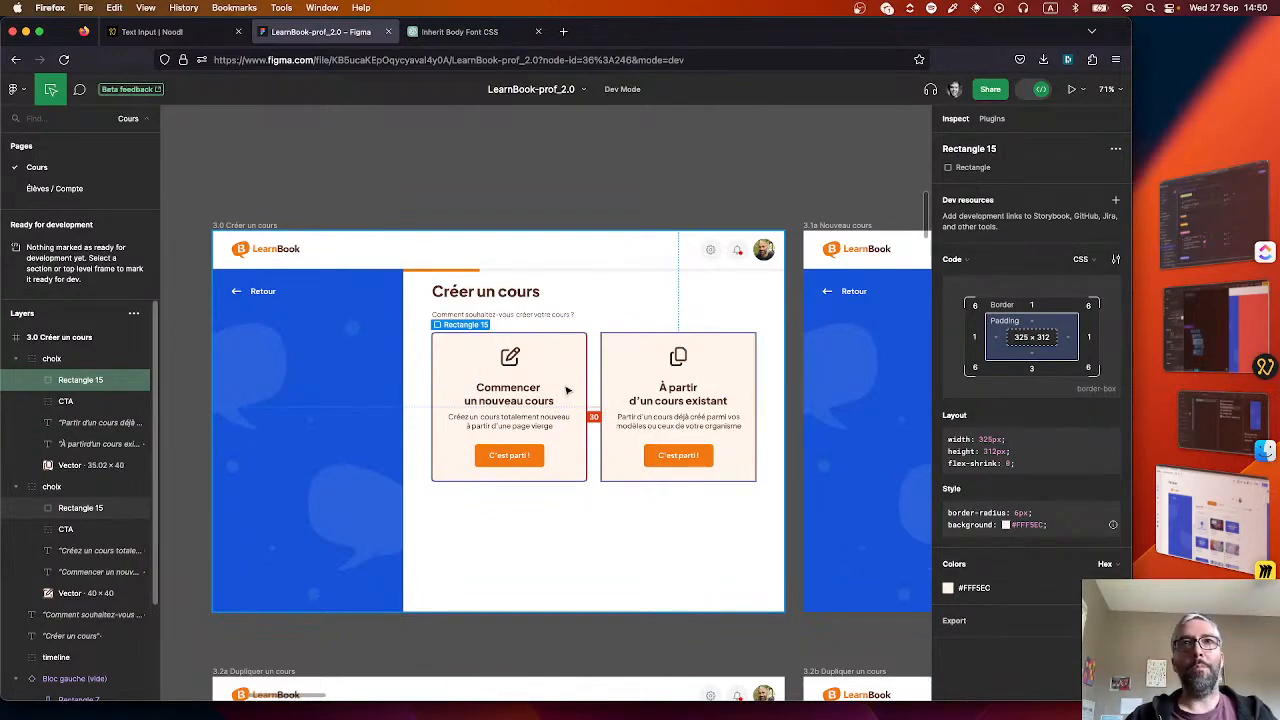
# - Switch back to Noodl and make create-lesson the start page of the lesson component's Create and View pages router
pyautogui.press('super+Tab')
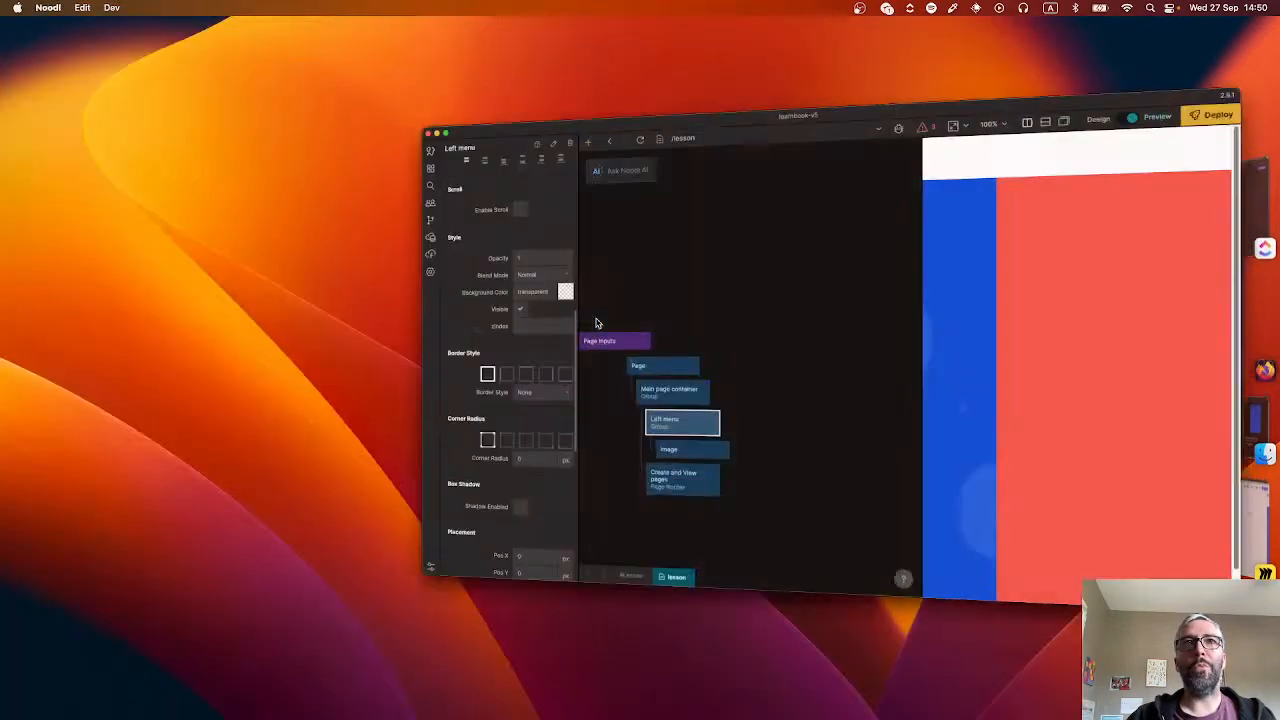
pyautogui.scroll(-1, 674, 457)
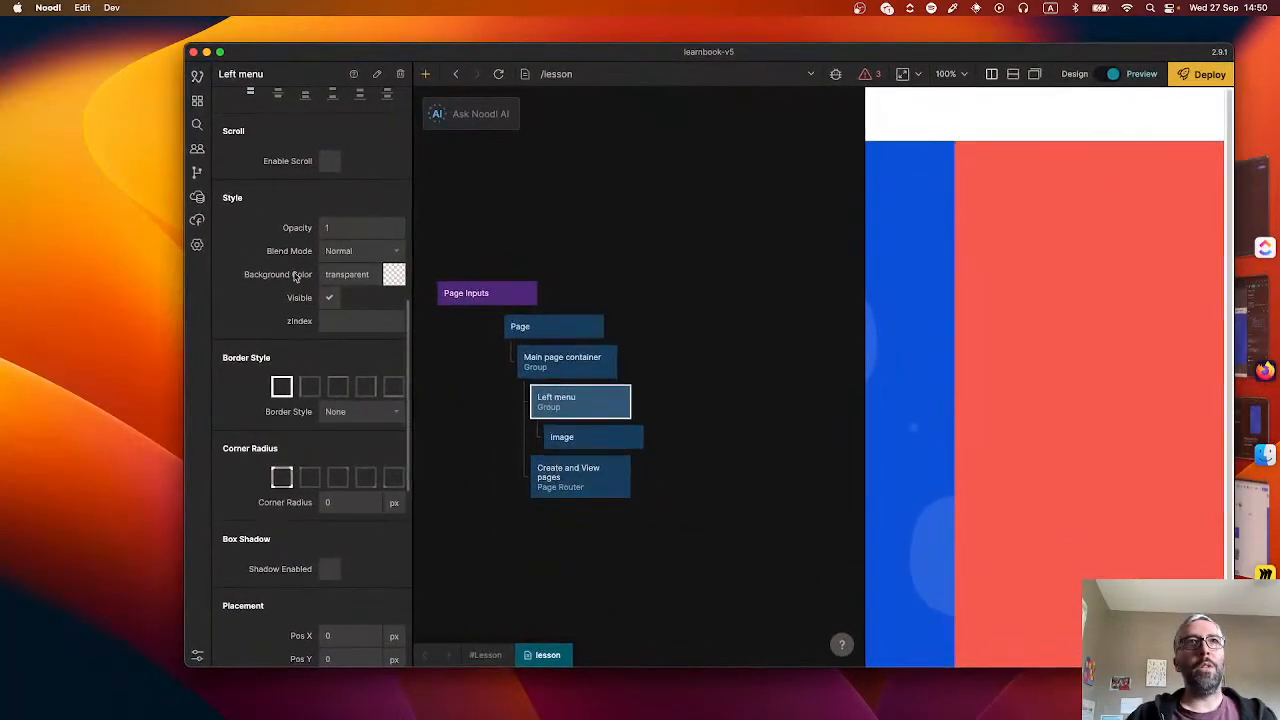
pyautogui.click(195, 102)
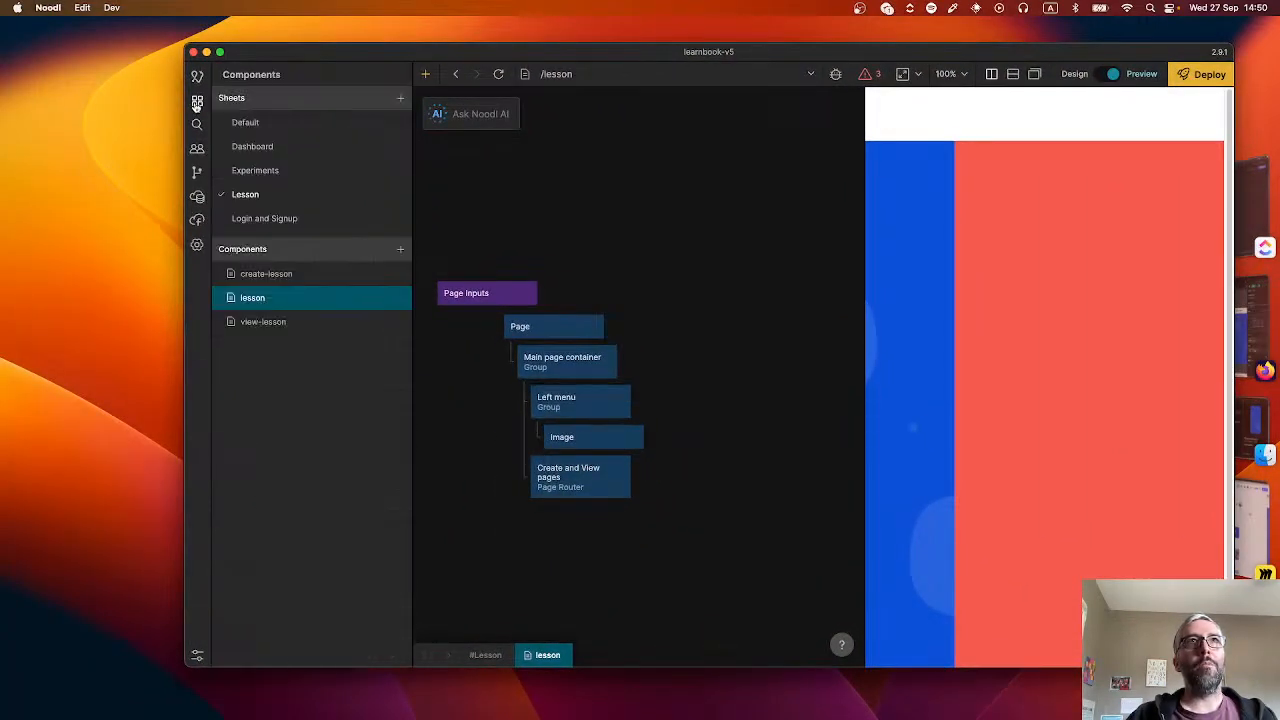
pyautogui.click(288, 274)
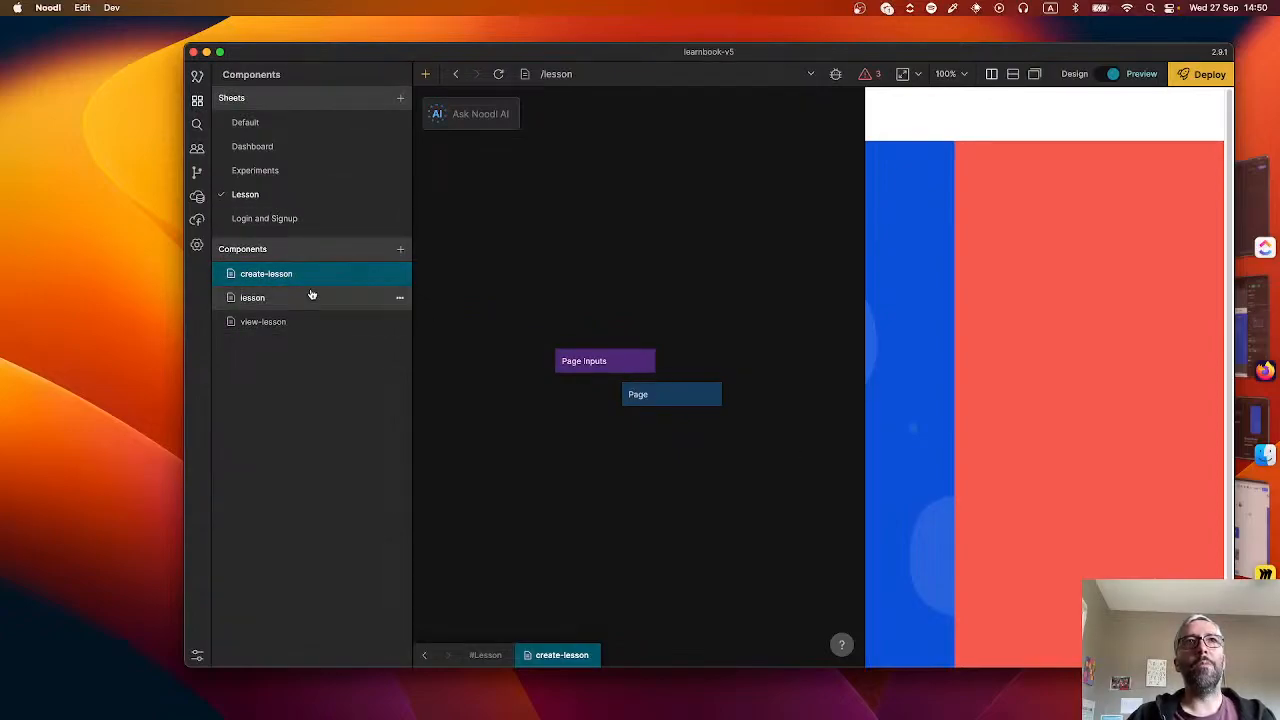
pyautogui.click(296, 299)
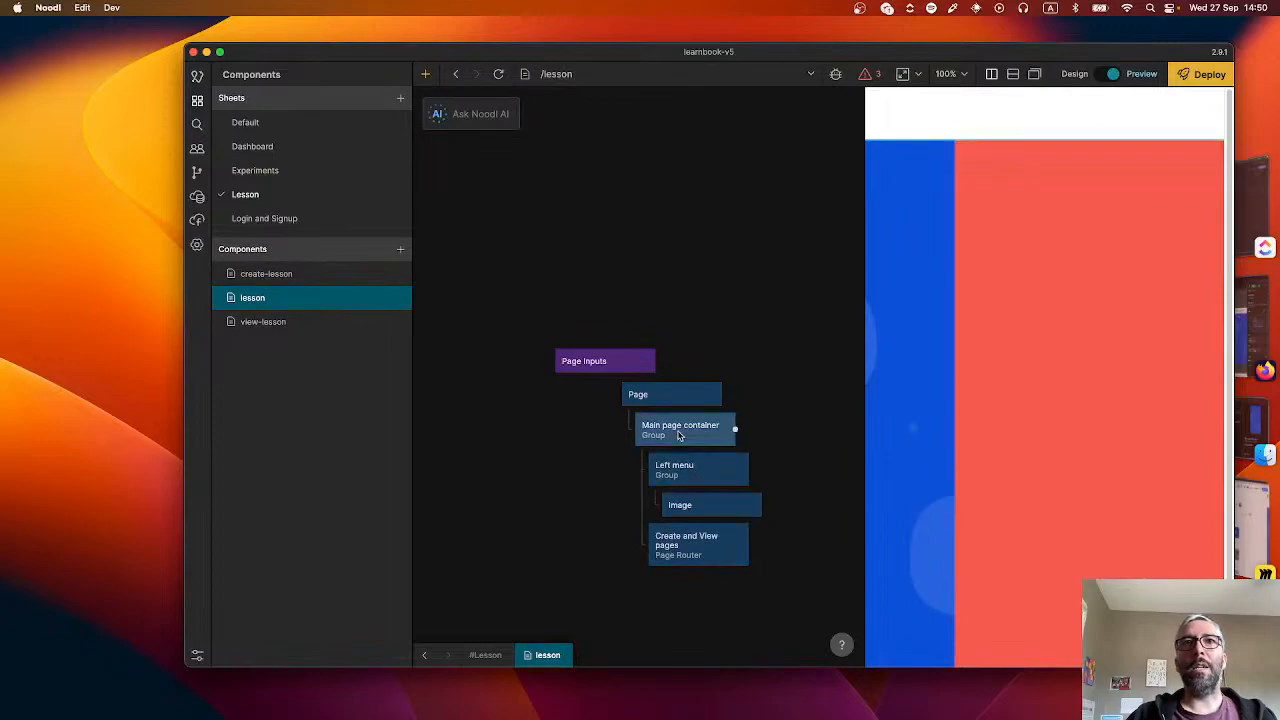
pyautogui.click(682, 538)
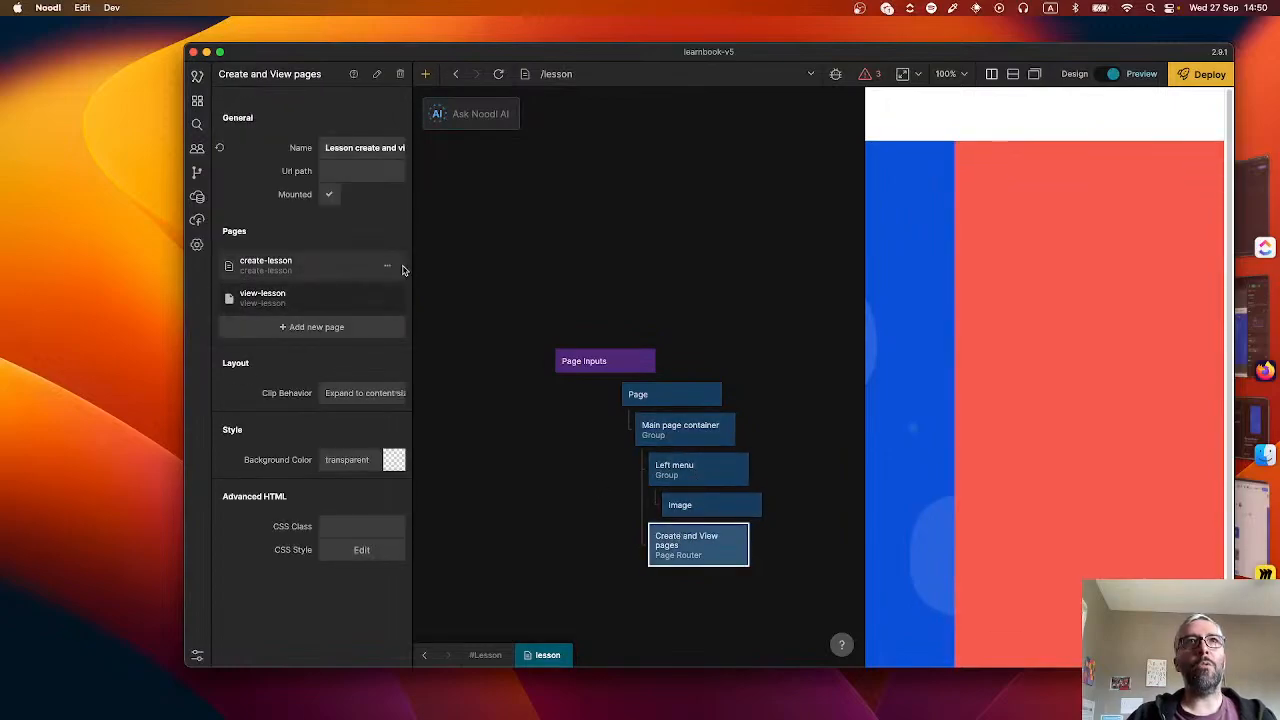
pyautogui.click(385, 267)
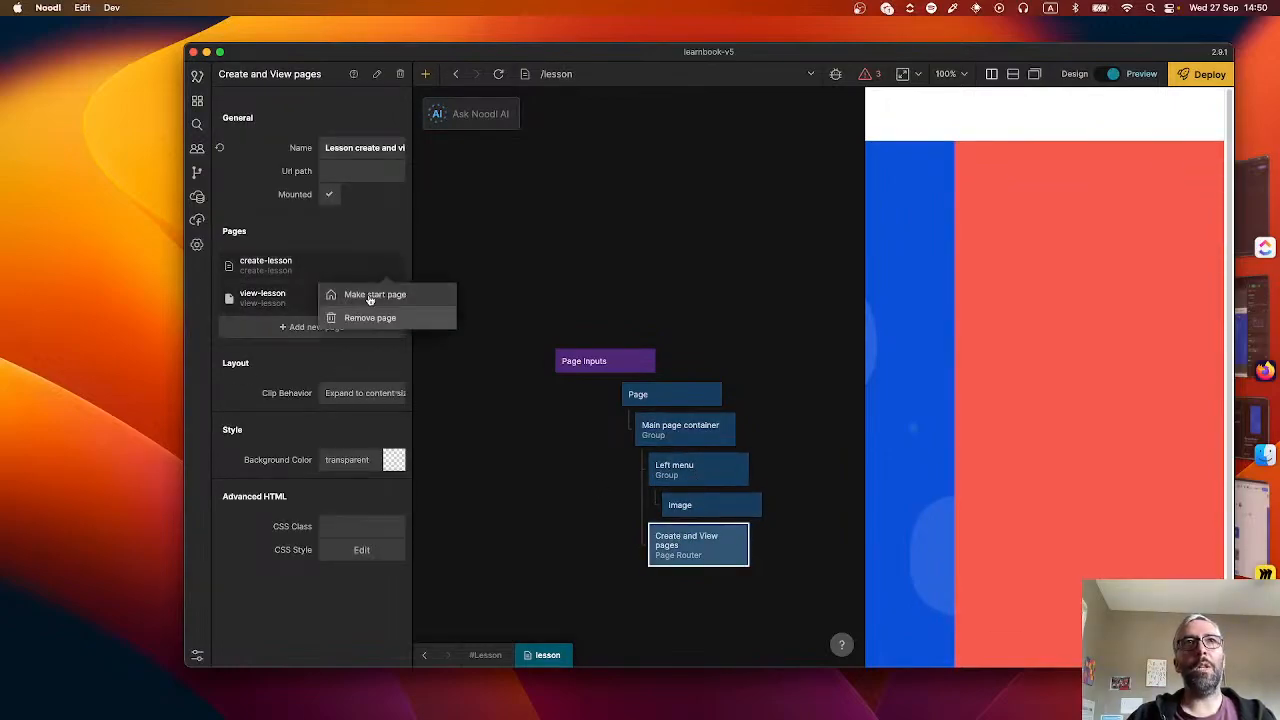
pyautogui.click(370, 295)
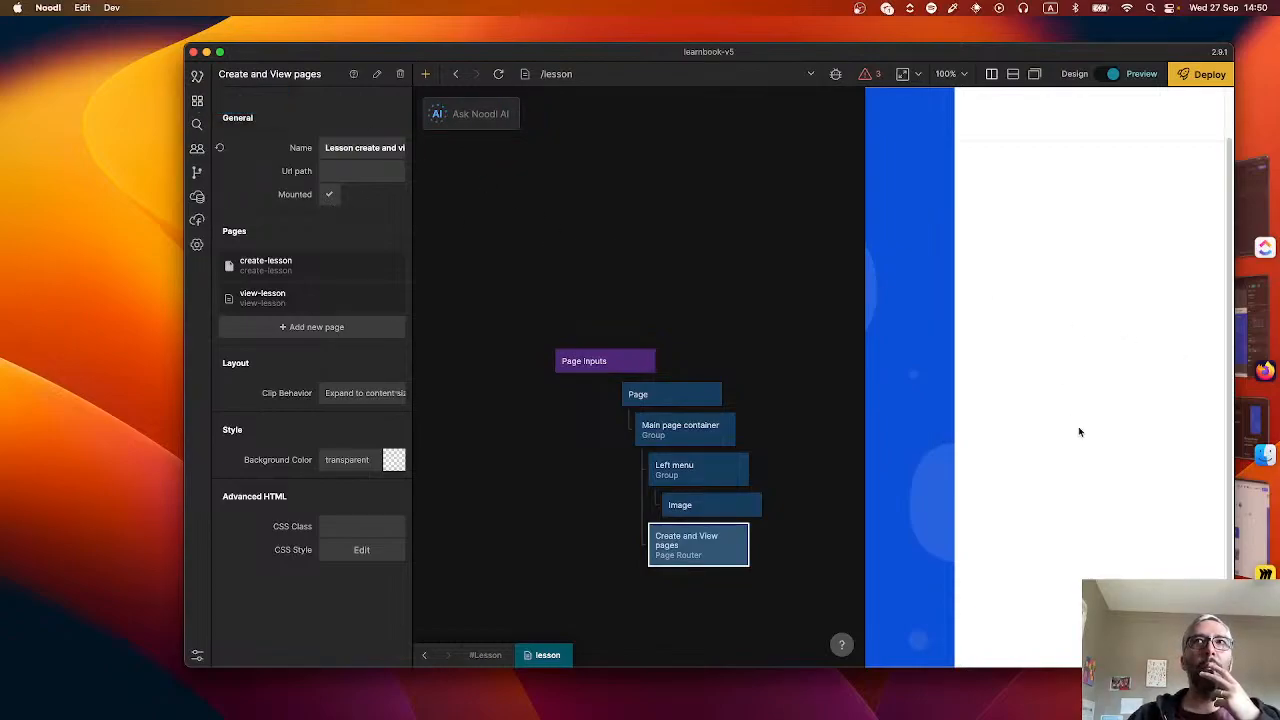
# - Open the create-lesson component and add a Group node as a child of its Page node
pyautogui.click(197, 100)
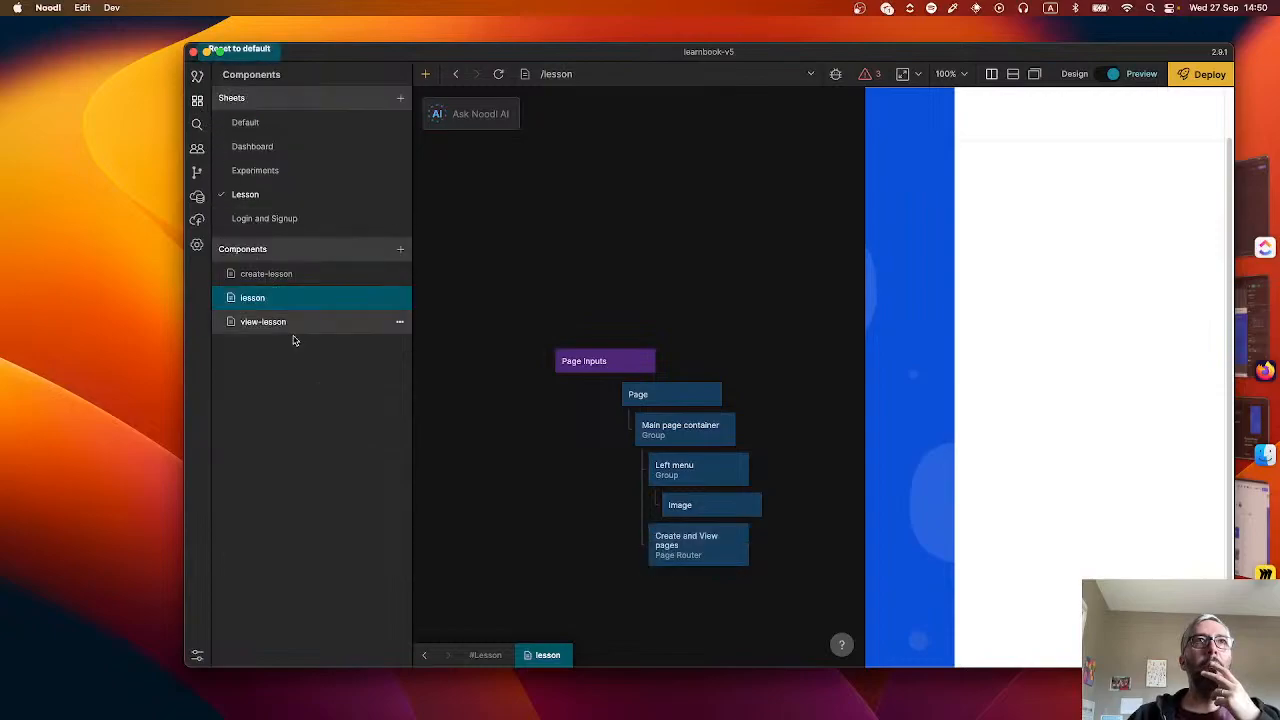
pyautogui.click(289, 275)
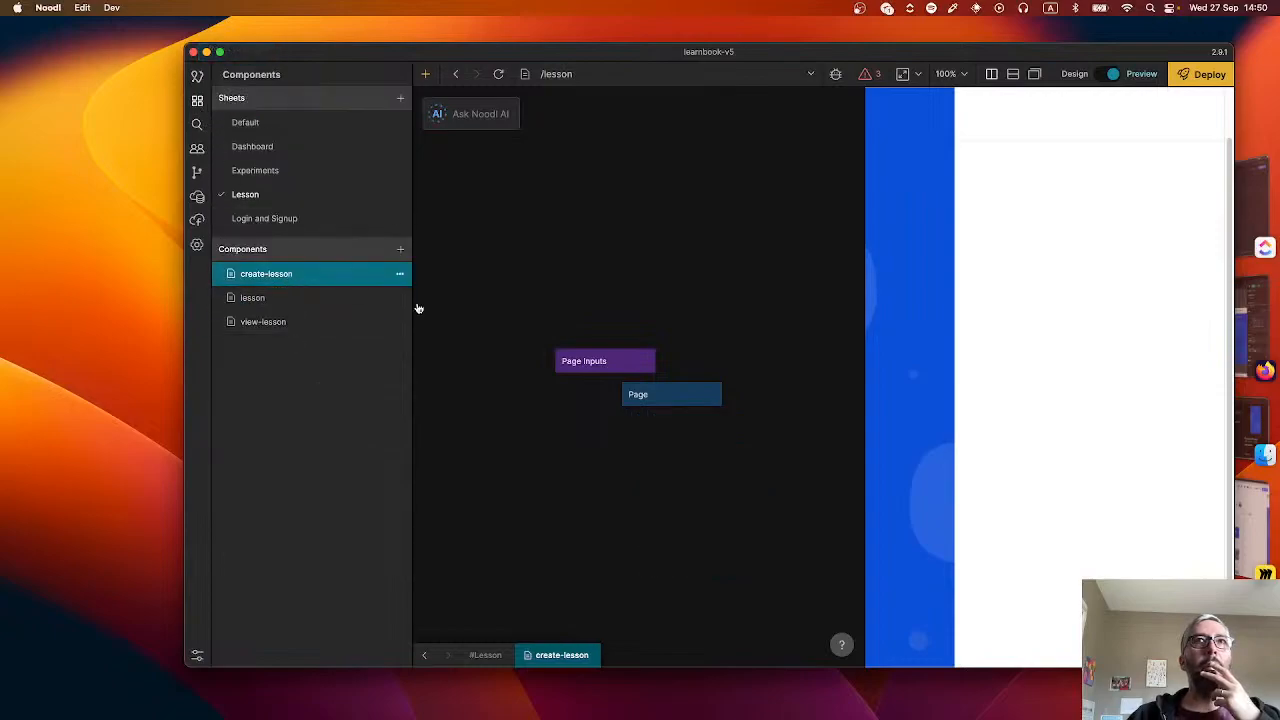
pyautogui.rightClick(638, 459)
pyautogui.write('gr')
pyautogui.click(529, 290)
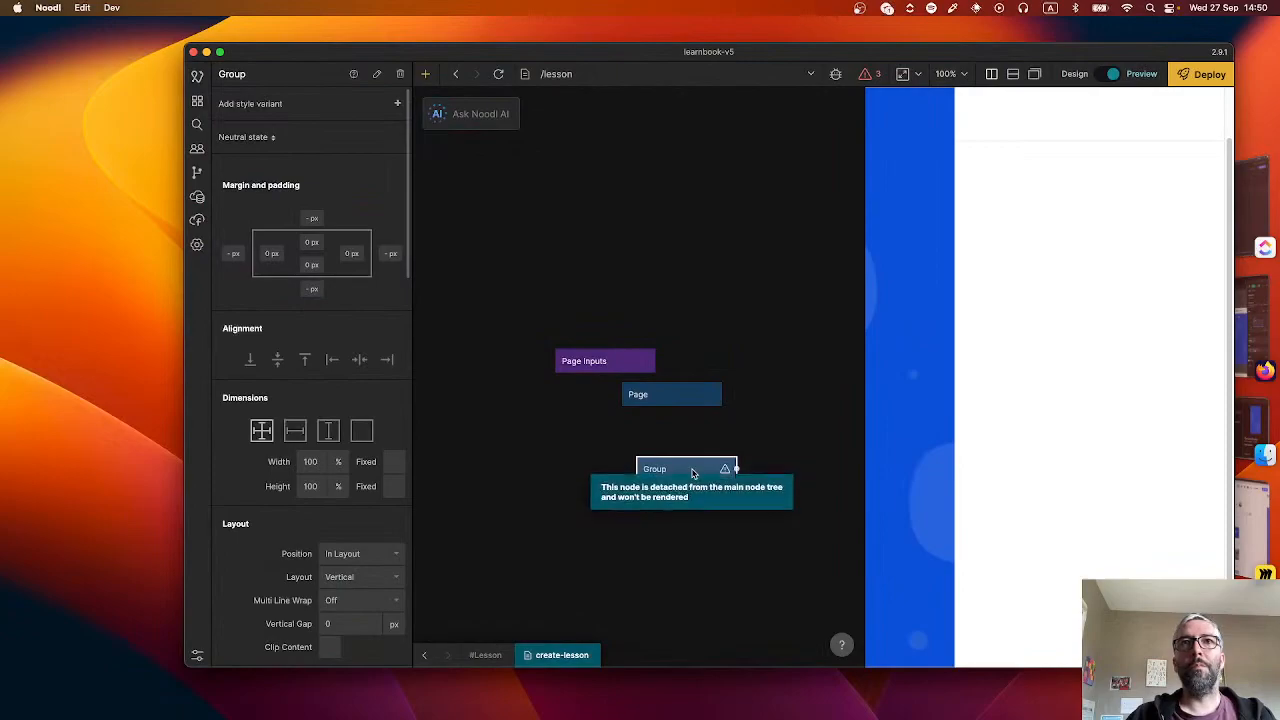
pyautogui.moveTo(693, 473); pyautogui.dragTo(689, 424)
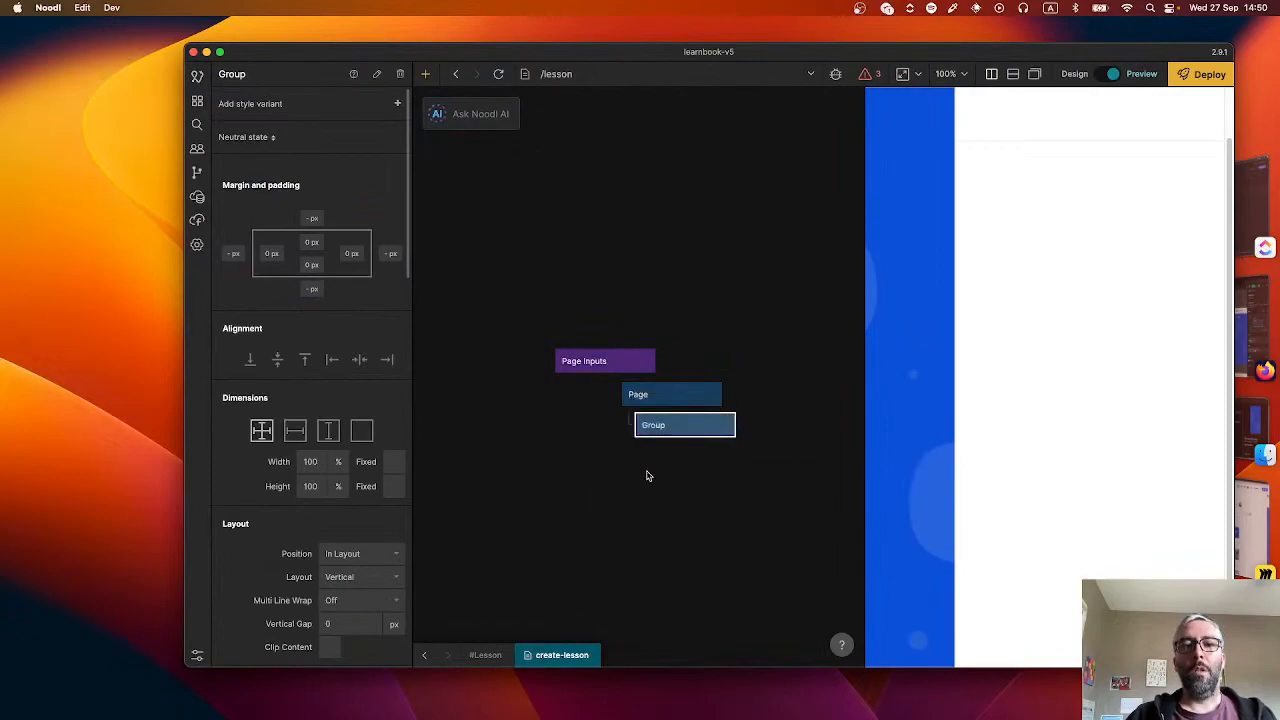
# - Add two Text nodes as children of the Group in the create-lesson page
pyautogui.rightClick(646, 476)
pyautogui.write('tex')
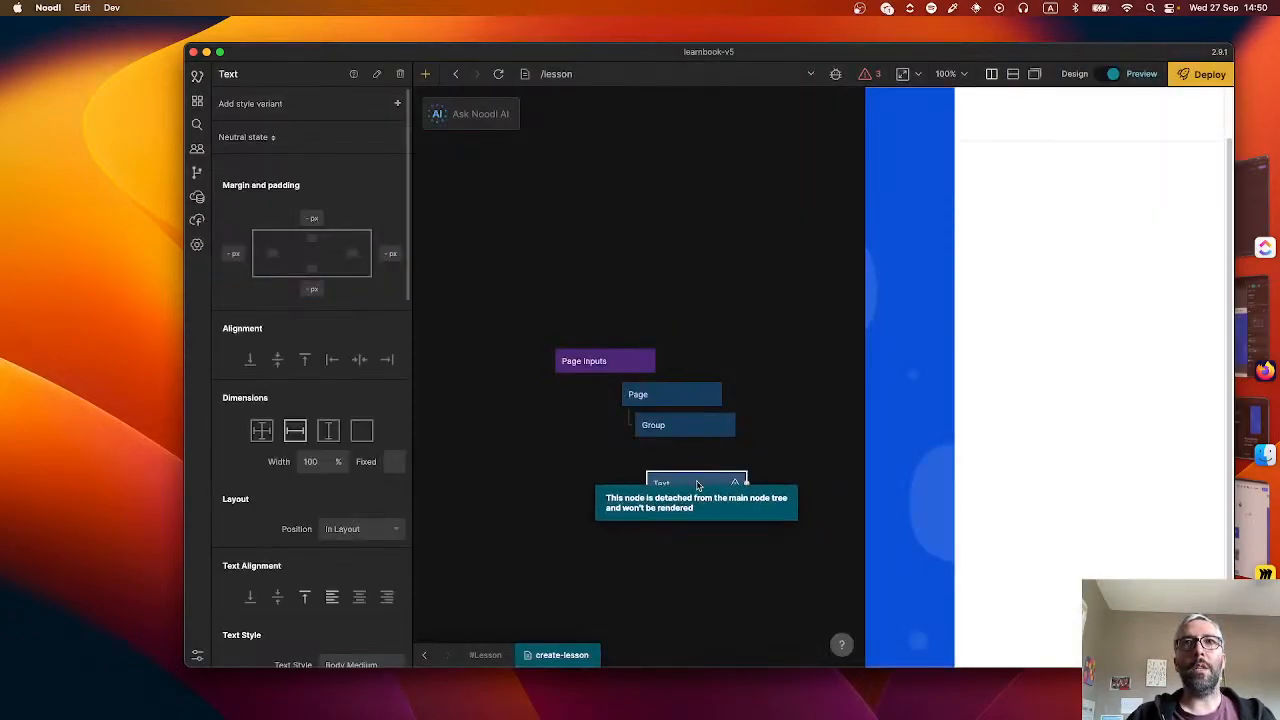
pyautogui.moveTo(696, 483); pyautogui.dragTo(703, 432)
pyautogui.click(717, 517)
pyautogui.rightClick(717, 517)
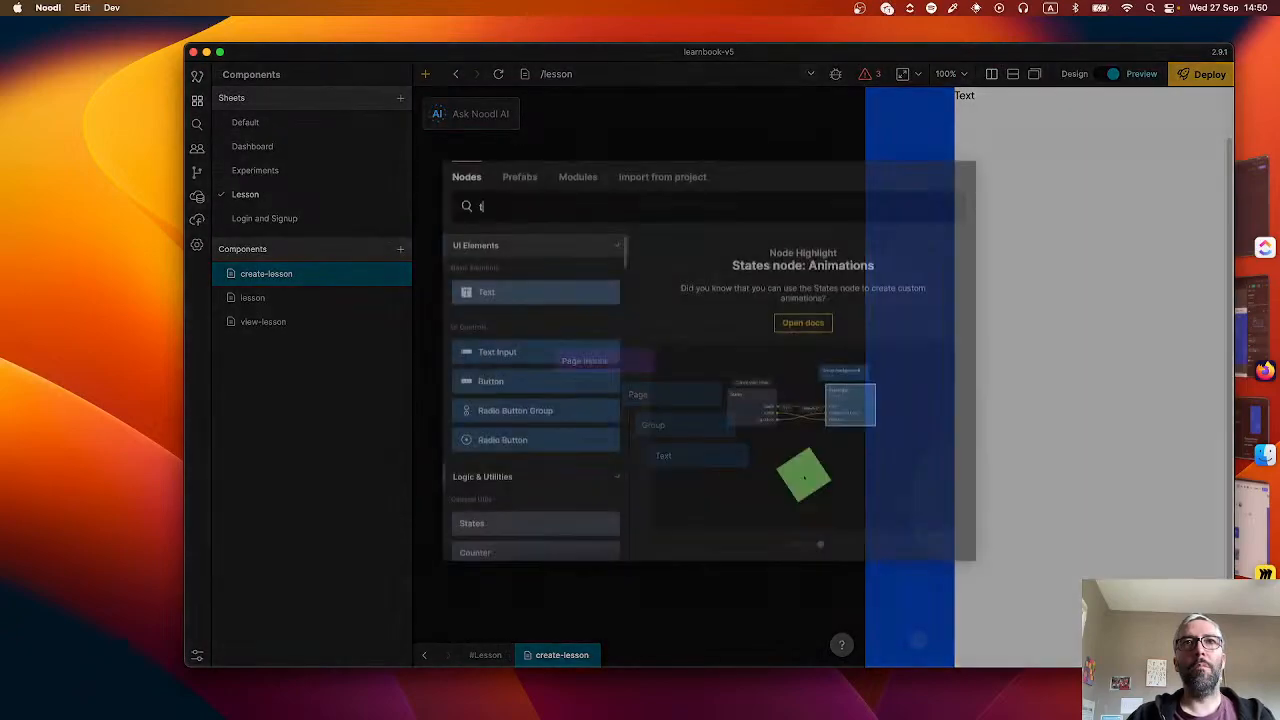
pyautogui.write('tex')
pyautogui.click(546, 284)
pyautogui.moveTo(760, 528); pyautogui.dragTo(712, 490)
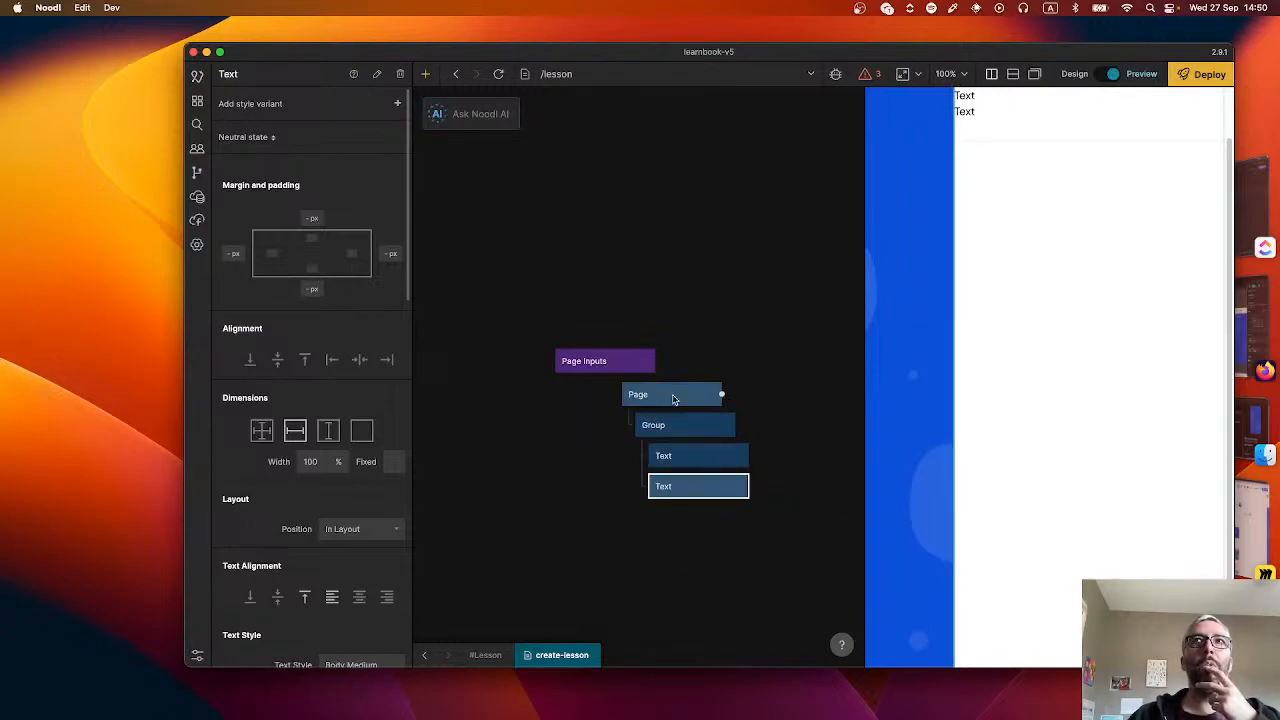
# - Examine how the lesson page preview scrolls, including the blue left menu, the text content and the blank header area
pyautogui.scroll(2, 998, 205)
pyautogui.scroll(-2, 998, 190)
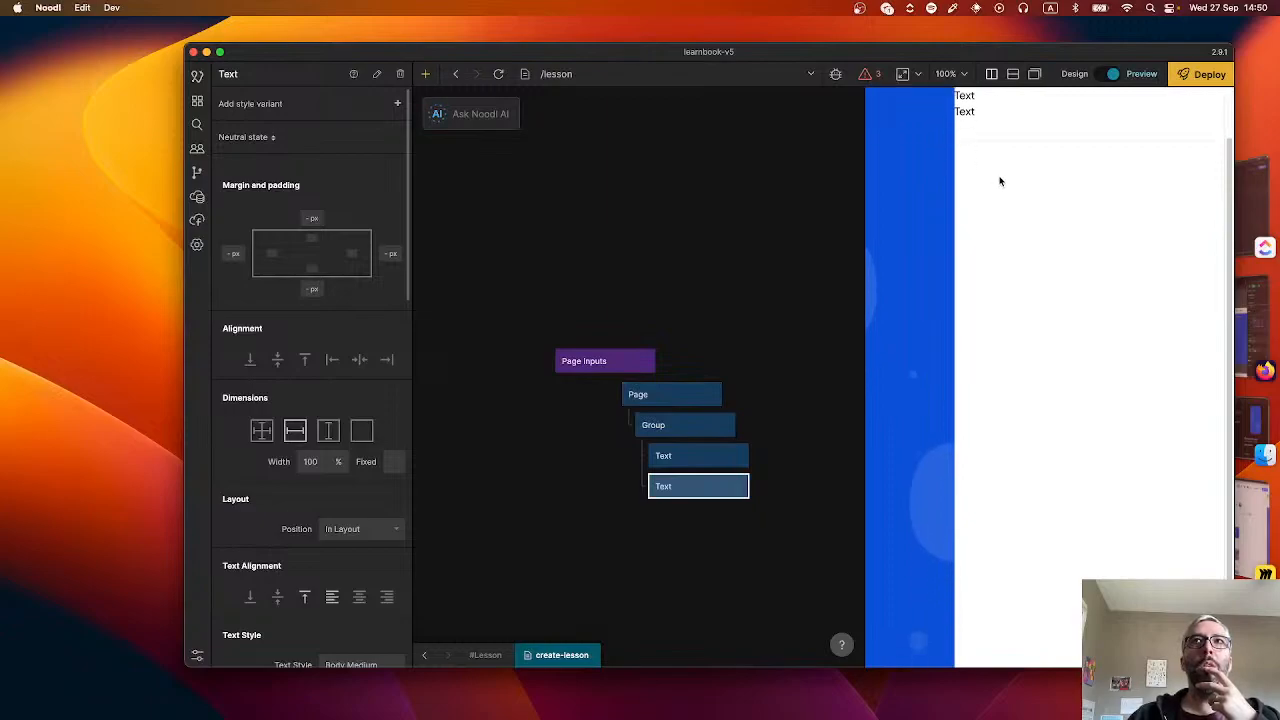
pyautogui.scroll(2, 997, 177)
pyautogui.scroll(-2, 1000, 178)
pyautogui.scroll(2, 1000, 181)
pyautogui.scroll(-2, 1000, 181)
pyautogui.scroll(2, 1000, 181)
pyautogui.scroll(-2, 1000, 181)
pyautogui.scroll(2, 1000, 181)
pyautogui.scroll(-2, 1000, 181)
pyautogui.scroll(2, 1000, 181)
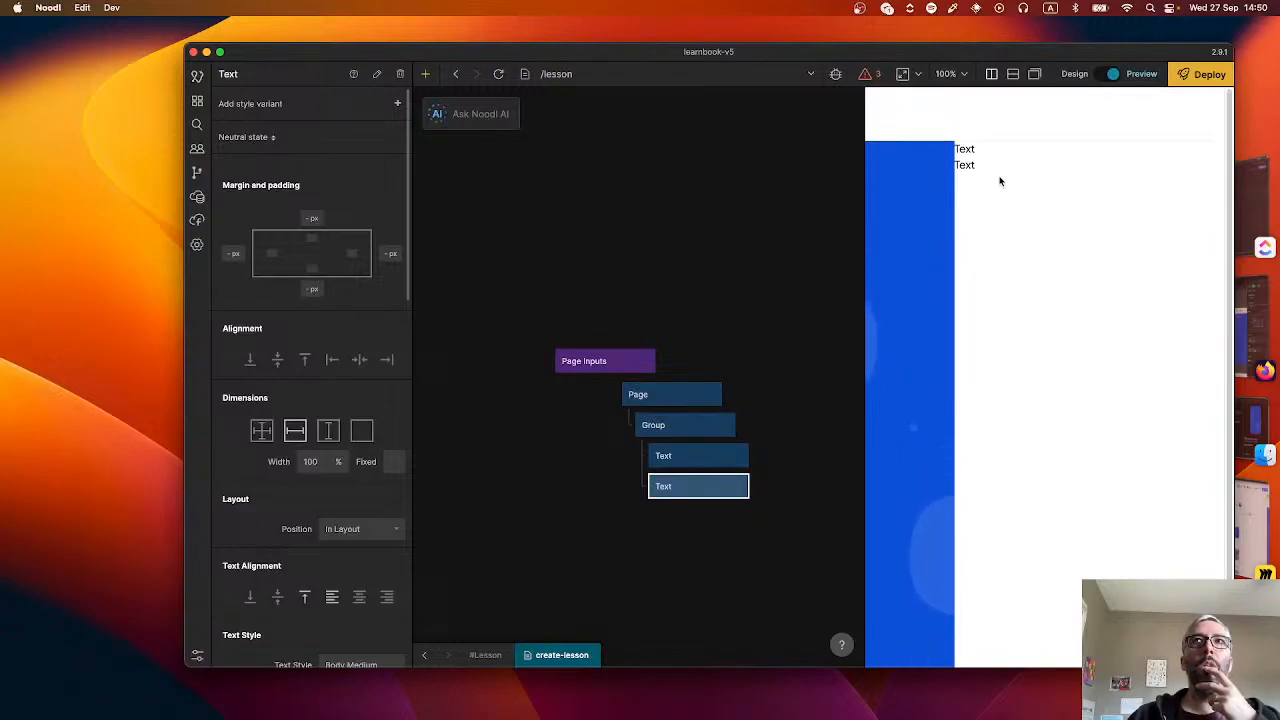
pyautogui.scroll(-2, 1000, 181)
pyautogui.scroll(2, 1000, 181)
pyautogui.scroll(-2, 1000, 181)
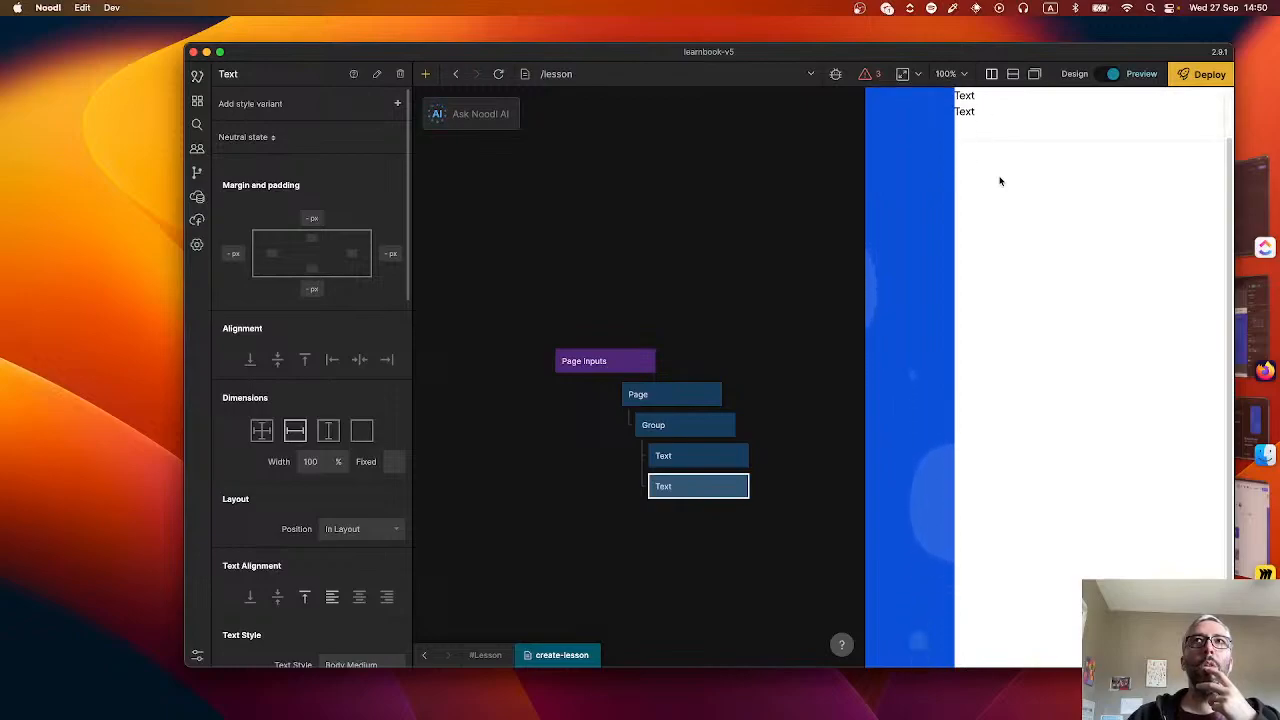
pyautogui.scroll(2, 1000, 181)
pyautogui.scroll(-2, 1000, 181)
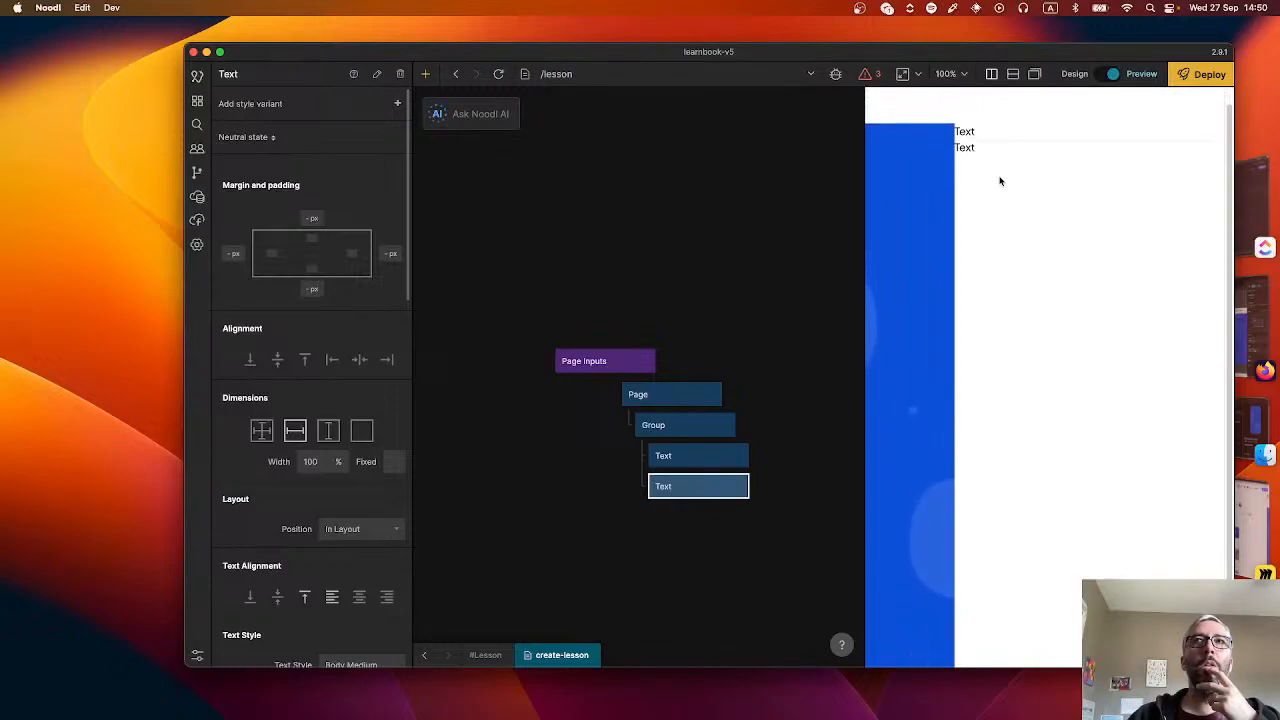
pyautogui.scroll(2, 1000, 181)
pyautogui.scroll(-2, 1000, 181)
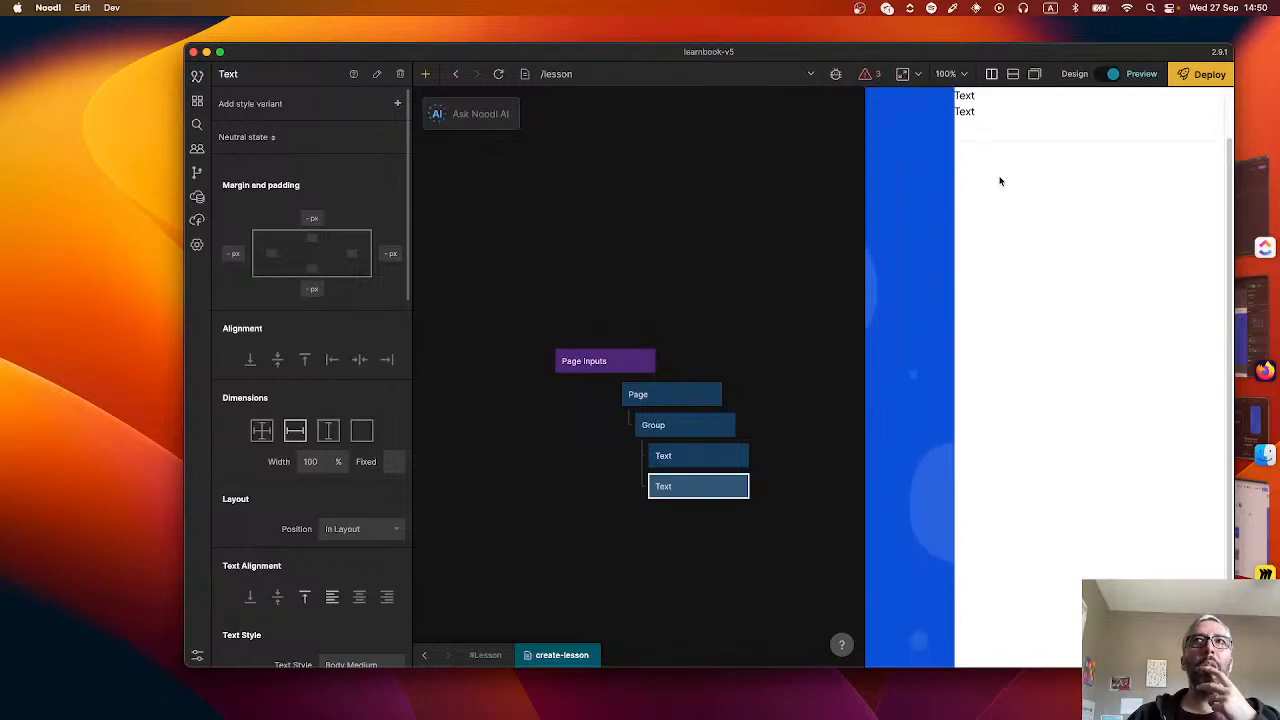
pyautogui.scroll(2, 1000, 181)
pyautogui.scroll(-1, 1000, 181)
pyautogui.scroll(2, 1000, 181)
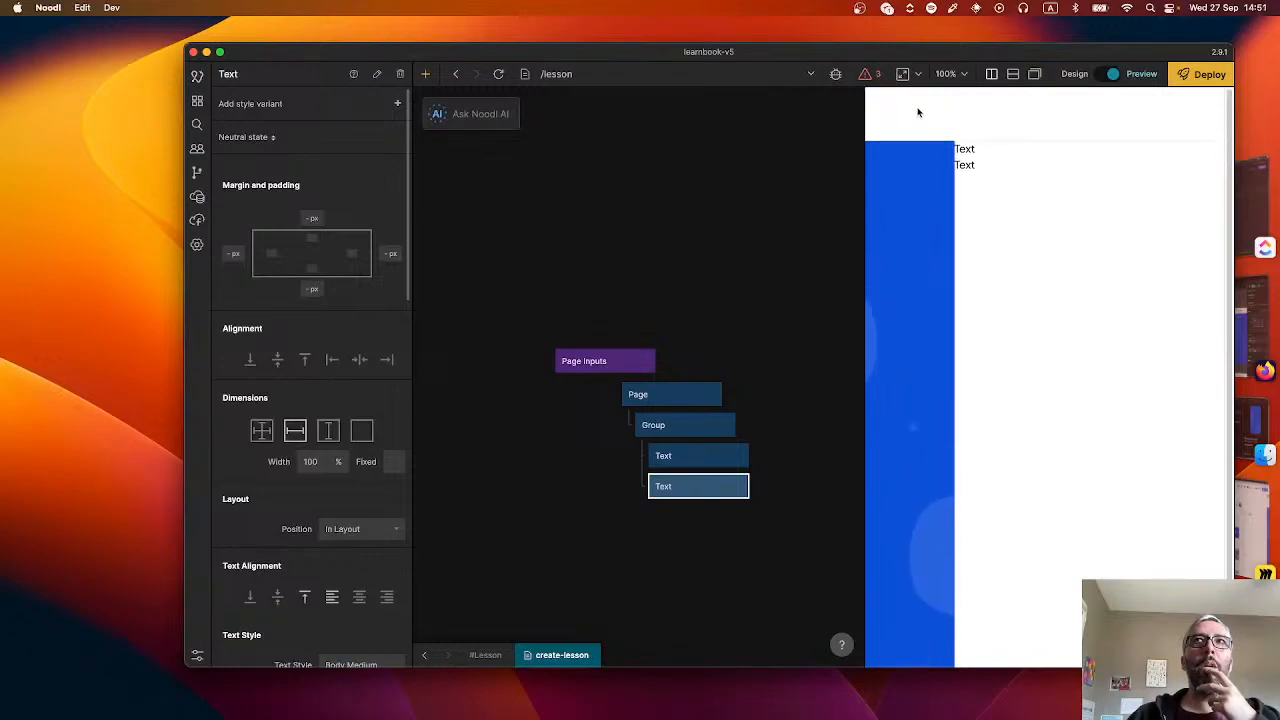
pyautogui.scroll(-2, 1008, 231)
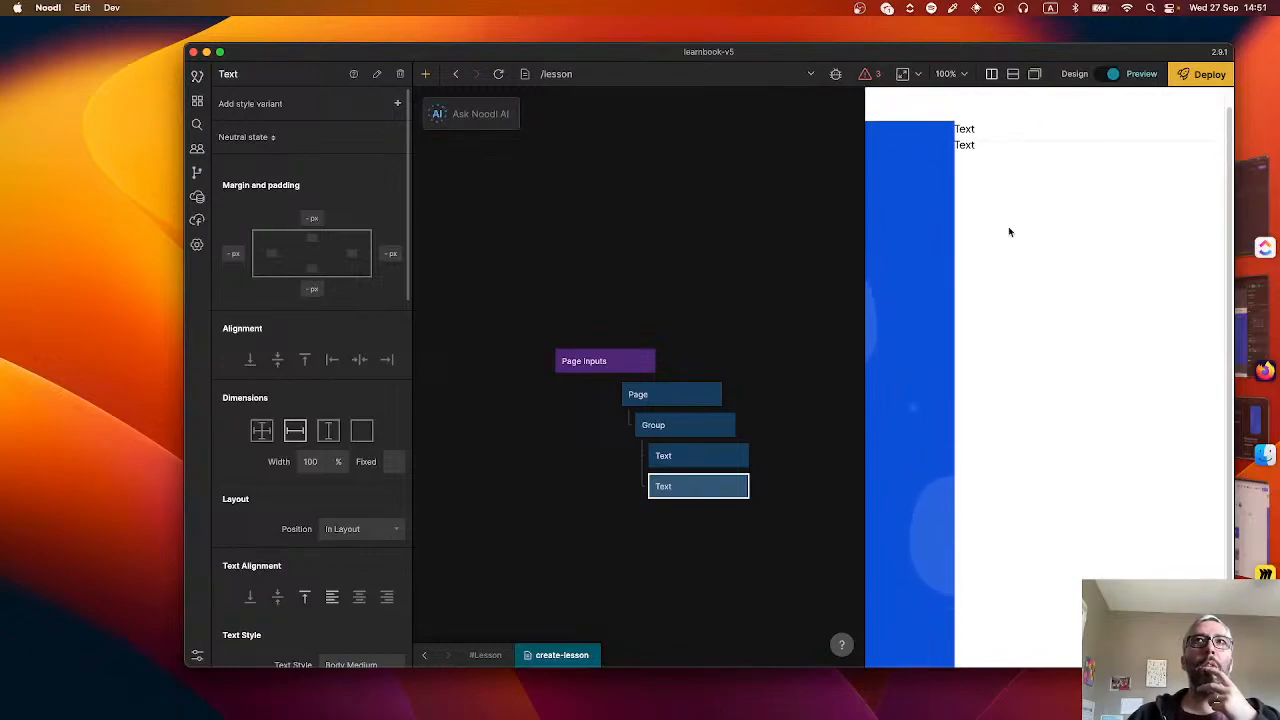
pyautogui.scroll(2, 1008, 231)
pyautogui.scroll(-2, 1008, 231)
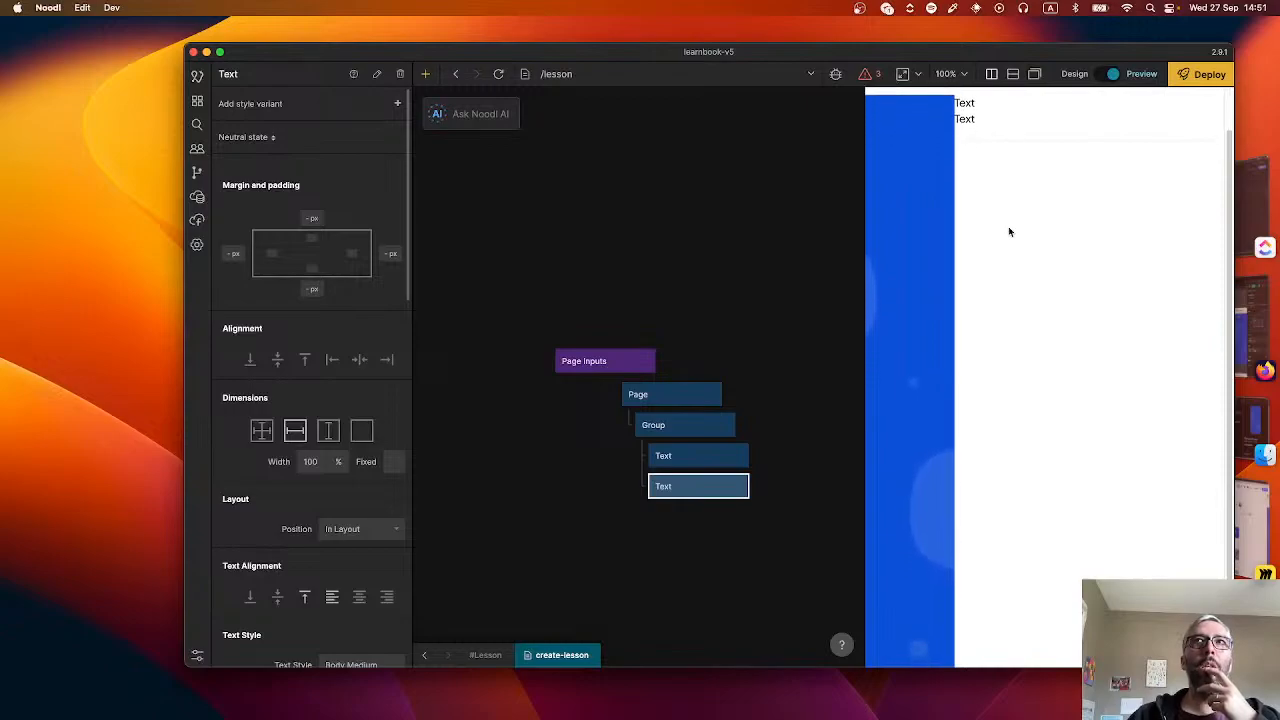
pyautogui.scroll(1, 1008, 231)
pyautogui.scroll(-1, 1008, 231)
pyautogui.scroll(1, 1008, 231)
pyautogui.scroll(-2, 1008, 231)
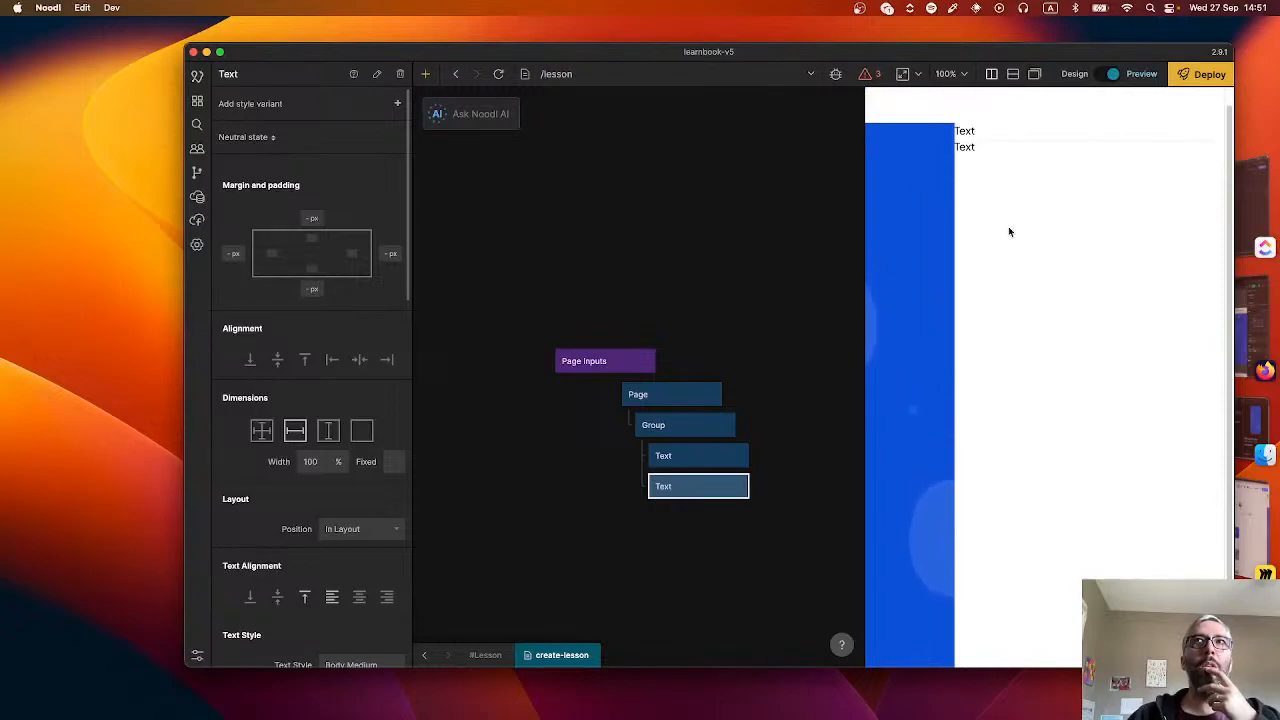
pyautogui.scroll(2, 1008, 231)
pyautogui.scroll(-2, 1008, 231)
pyautogui.scroll(2, 1008, 231)
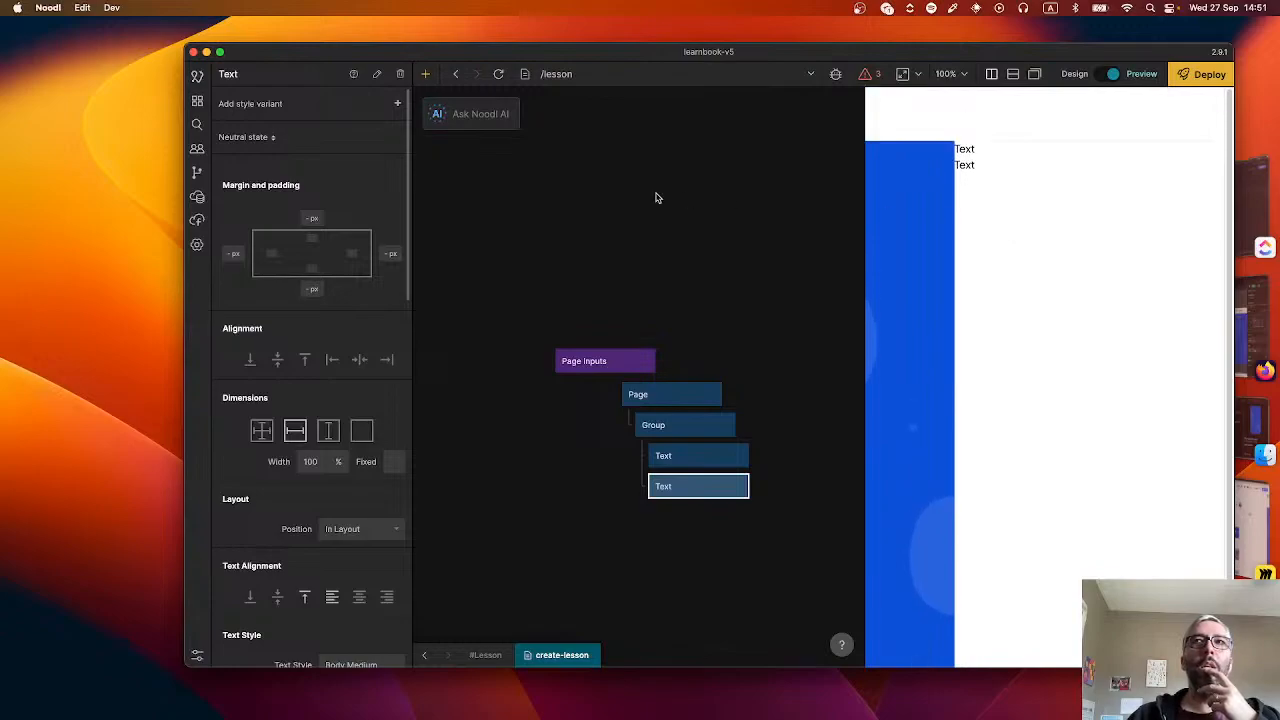
# - Switch to Figma and look over the 2.0 Accueil vide frame in the Accueil section above the course creation screens
pyautogui.click(1250, 320)
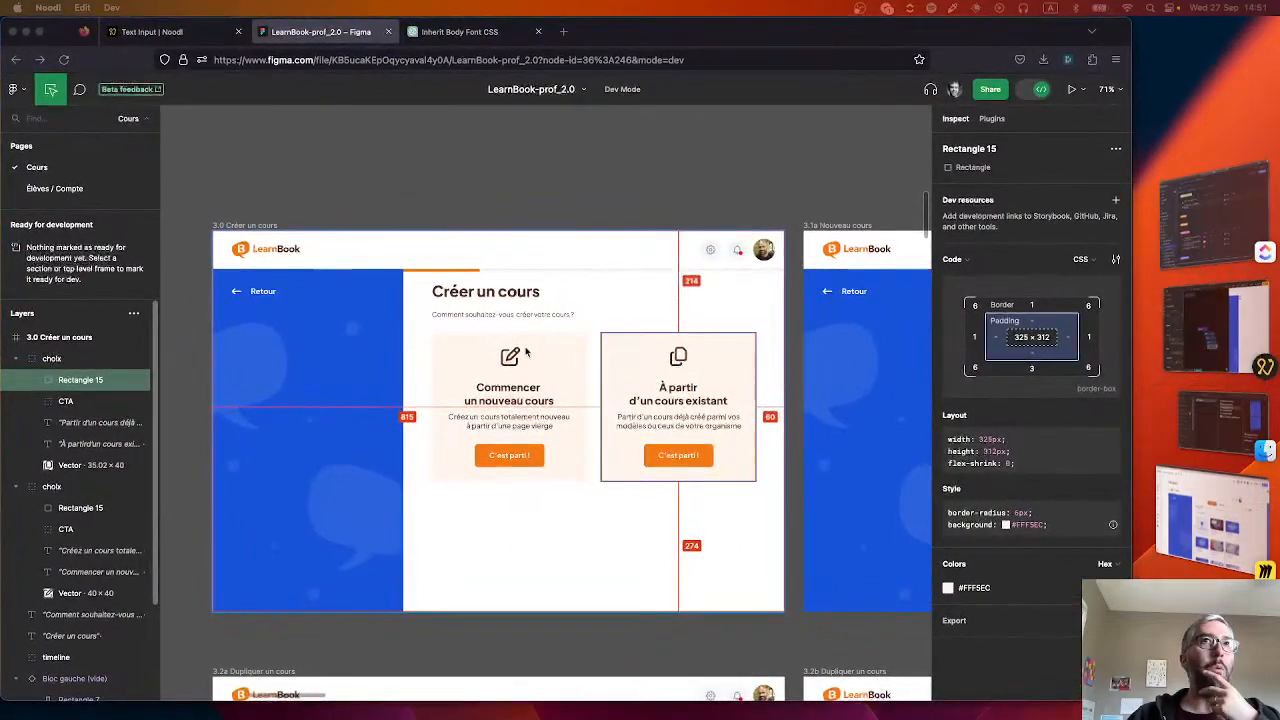
pyautogui.scroll(10, 520, 286)
pyautogui.scroll(3, 522, 287)
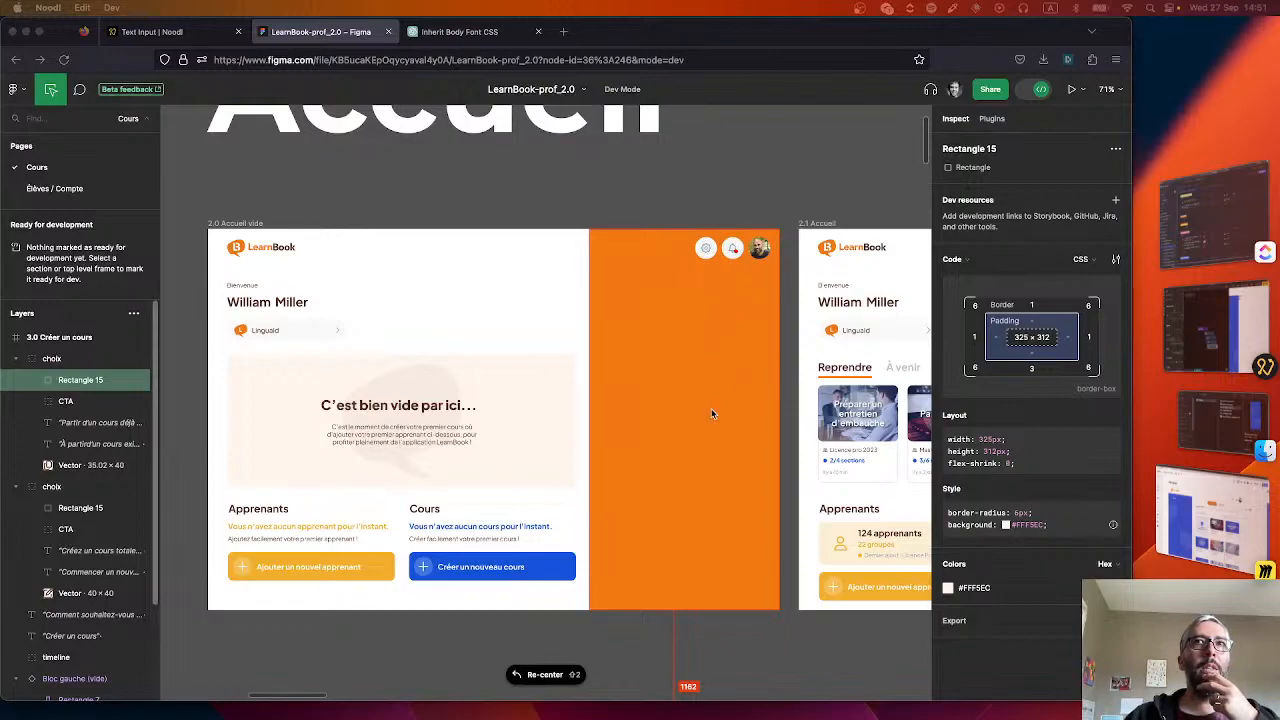
# - Compare the 2.0 Accueil vide, 2.1 Accueil and 3.0 Créer un cours frames, including their header areas
pyautogui.hscroll(6, 711, 413)
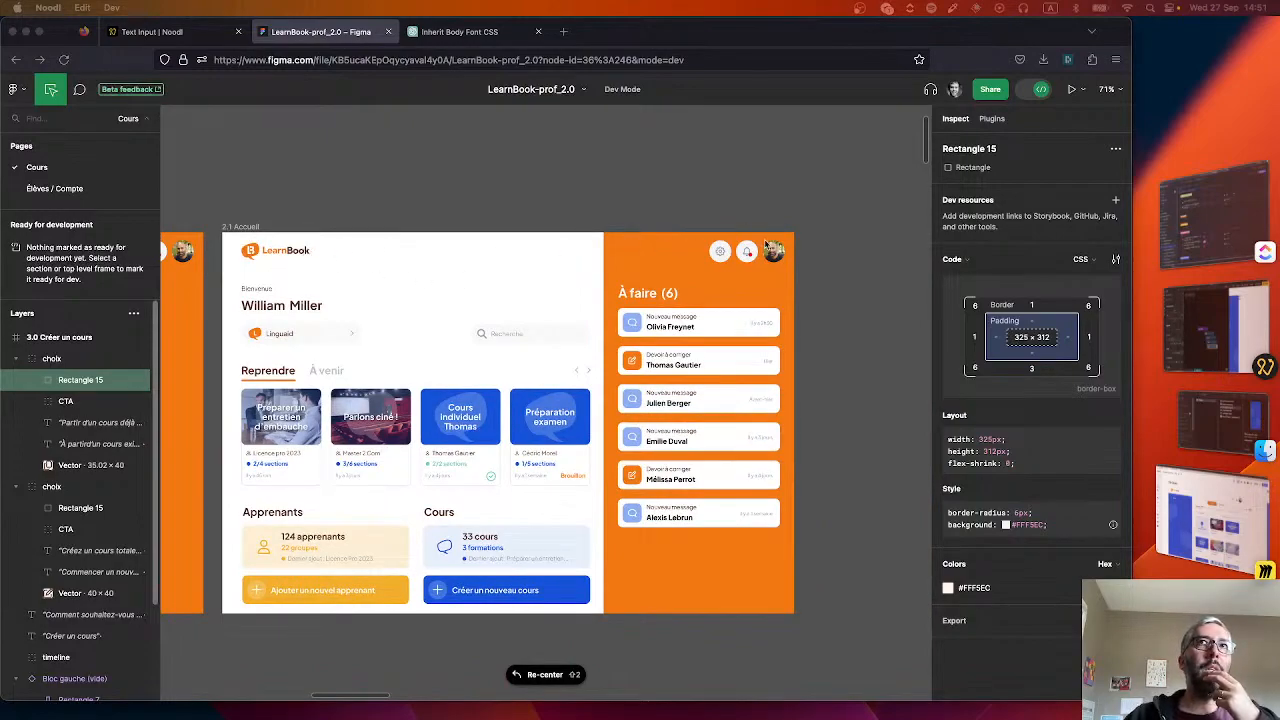
pyautogui.hscroll(-6, 609, 322)
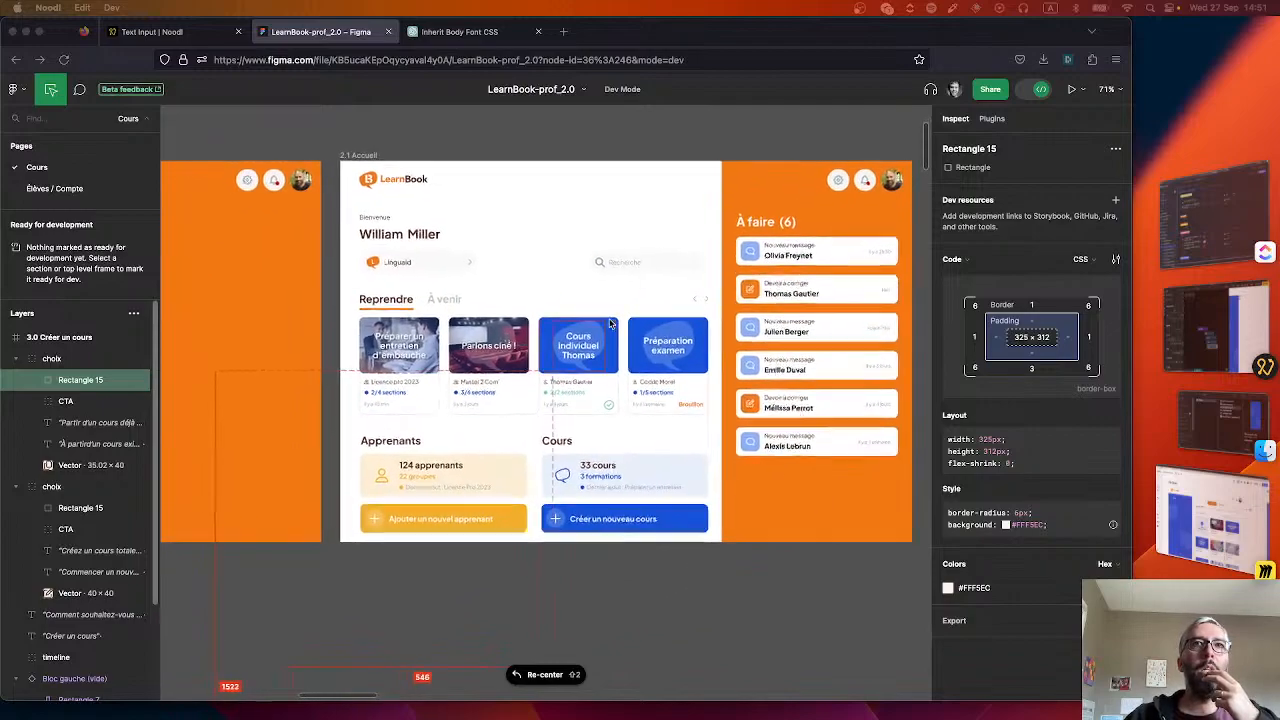
pyautogui.scroll(-2, 610, 323)
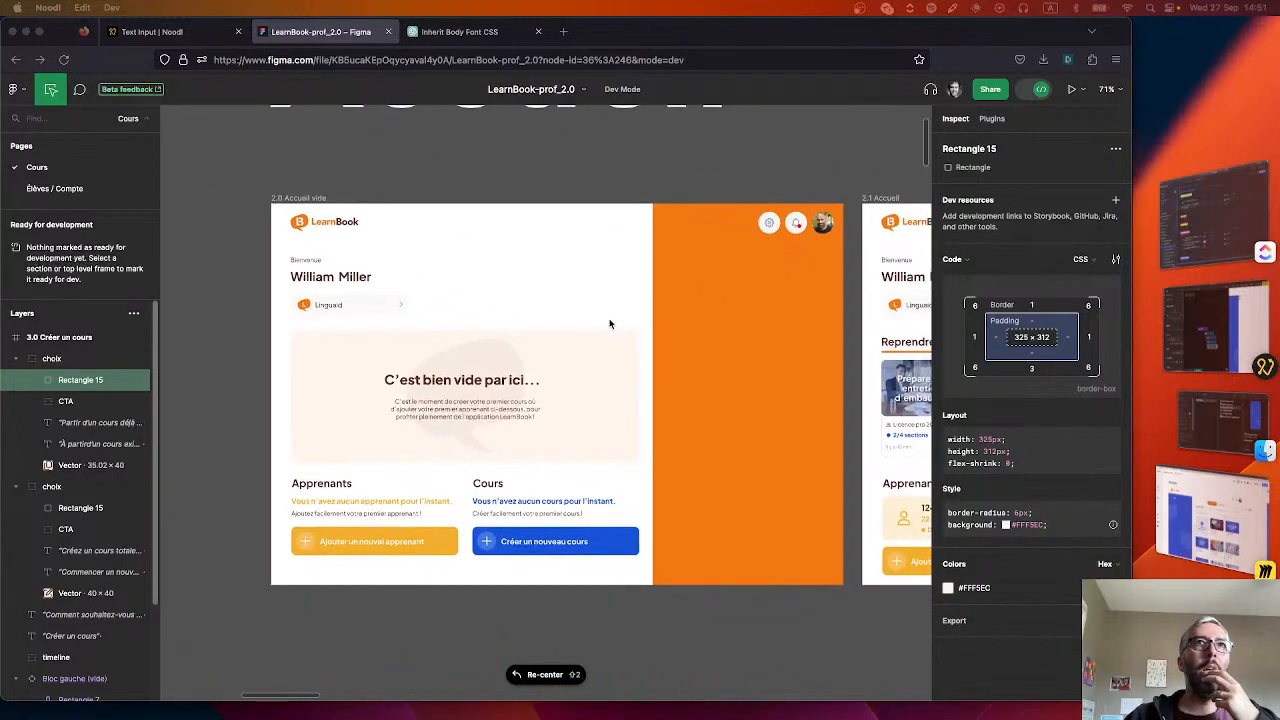
pyautogui.scroll(2, 606, 366)
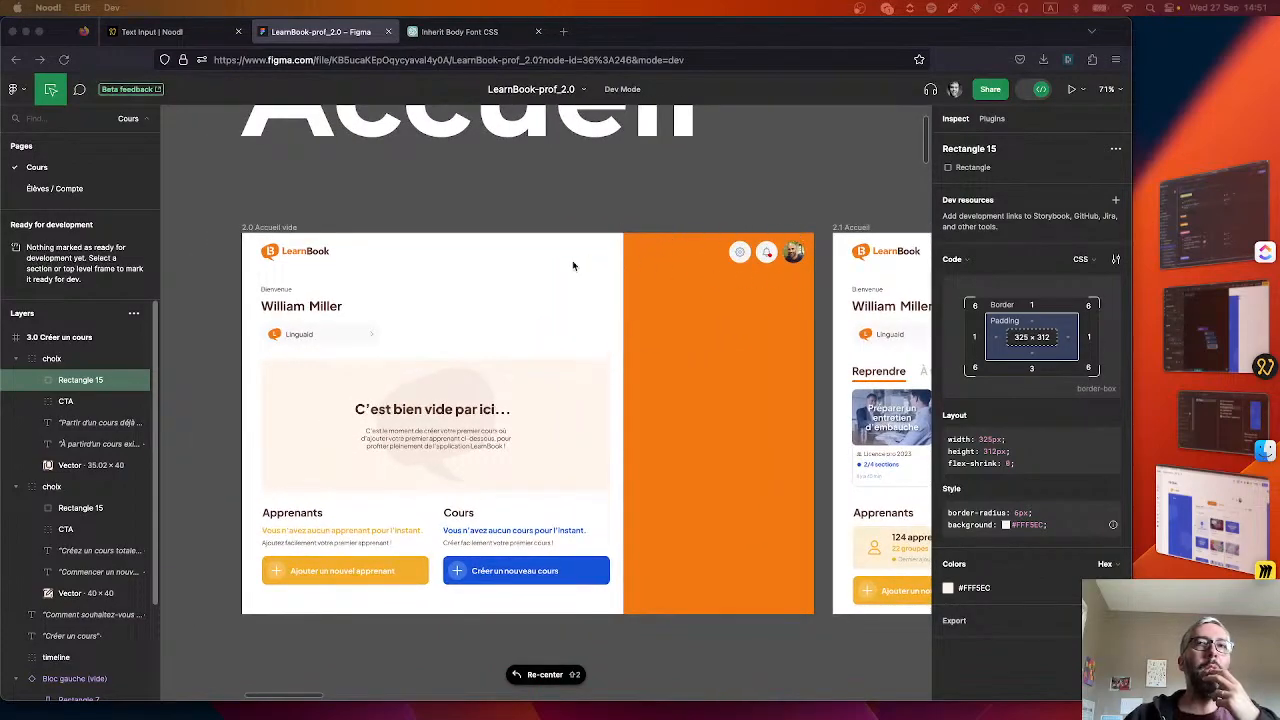
pyautogui.hscroll(10, 668, 263)
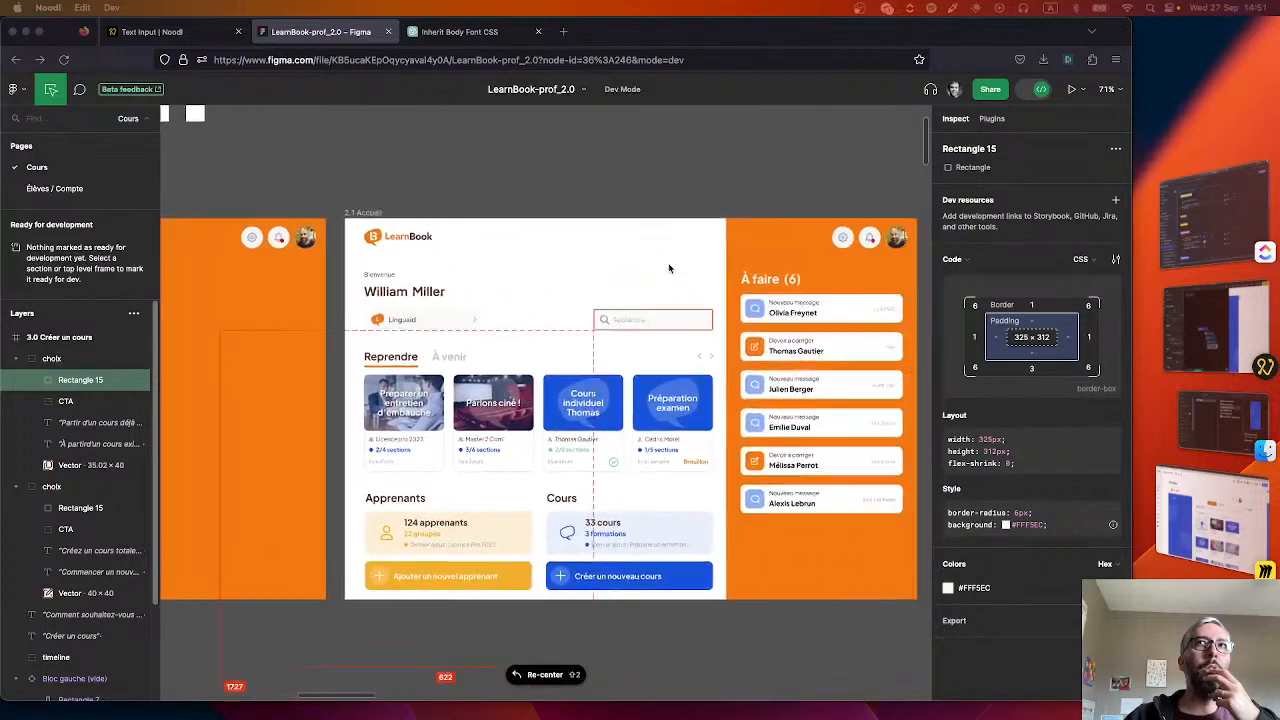
pyautogui.scroll(-10, 669, 268)
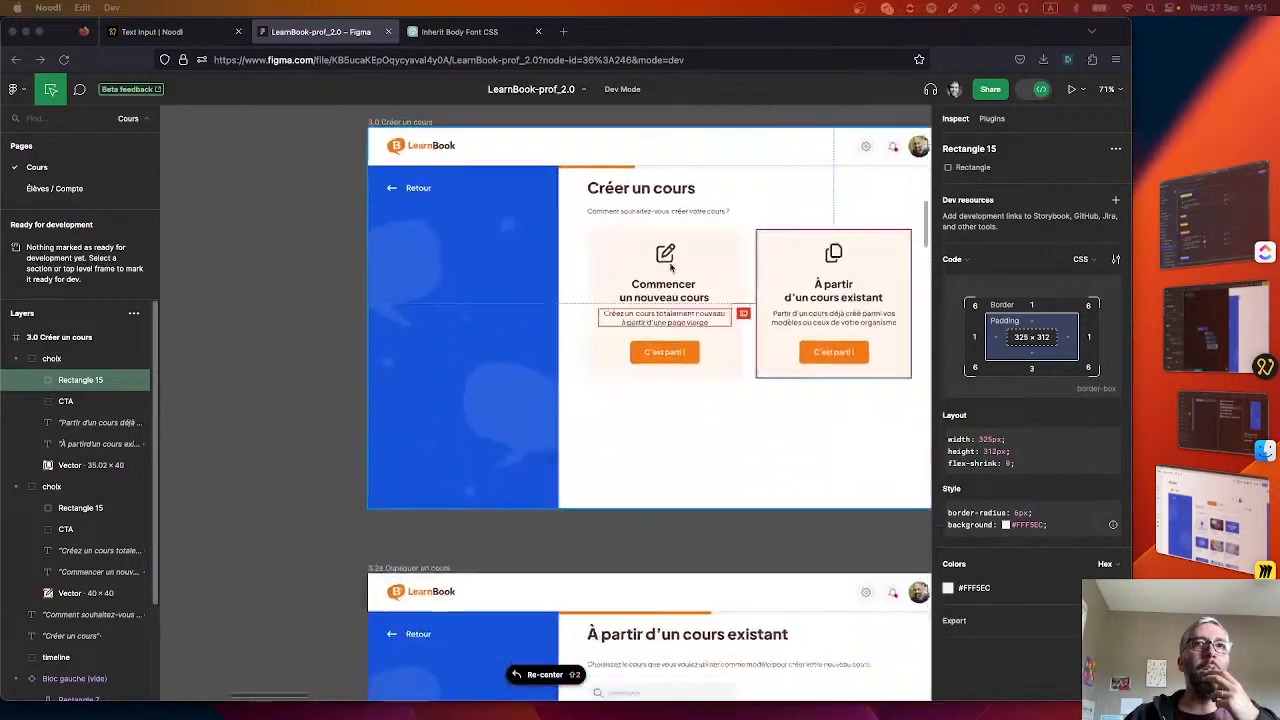
pyautogui.scroll(3, 670, 265)
pyautogui.hscroll(4, 670, 265)
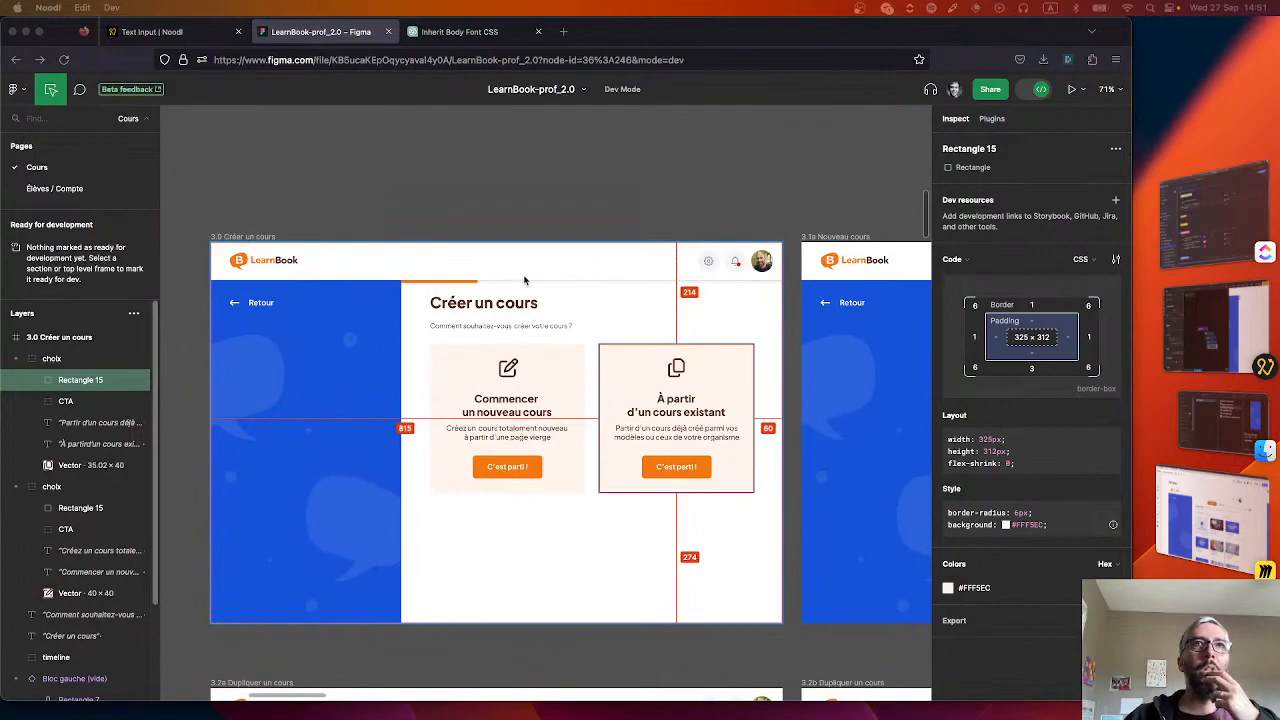
# - Switch to Noodl and open the Header top bar component from the Global visual components folder in the Default sheet
pyautogui.click(1215, 520)
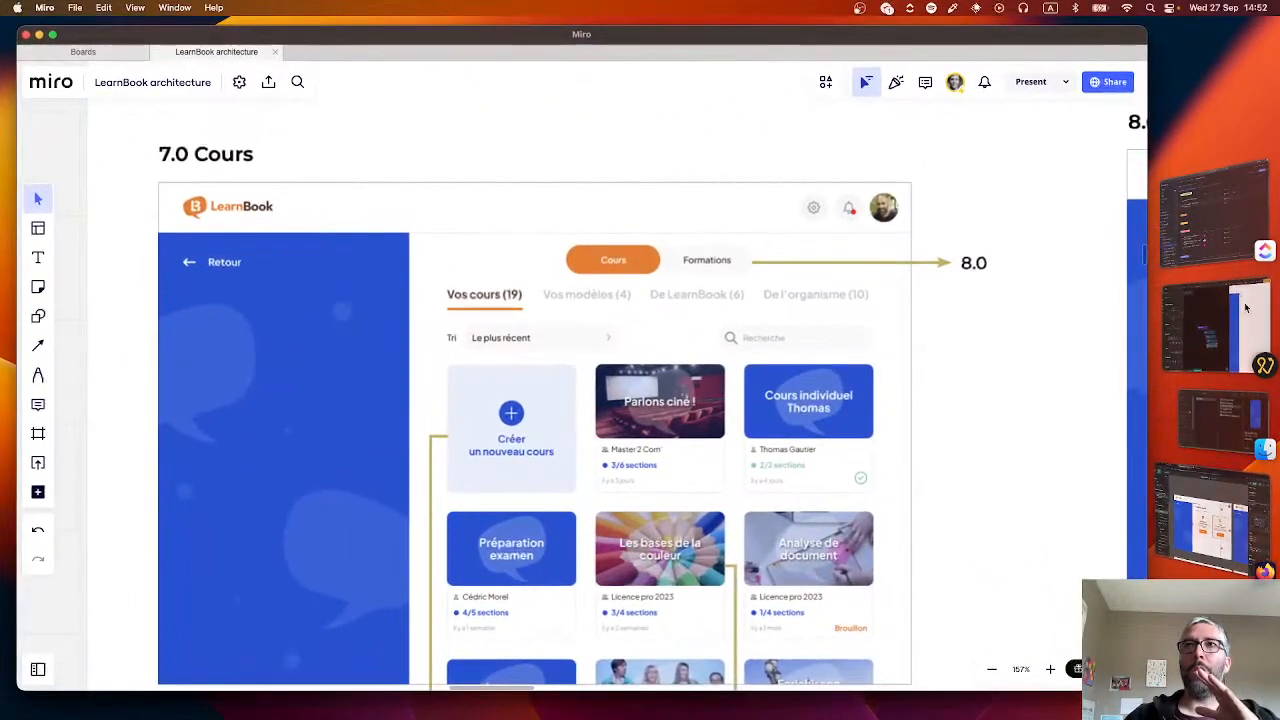
pyautogui.click(1246, 308)
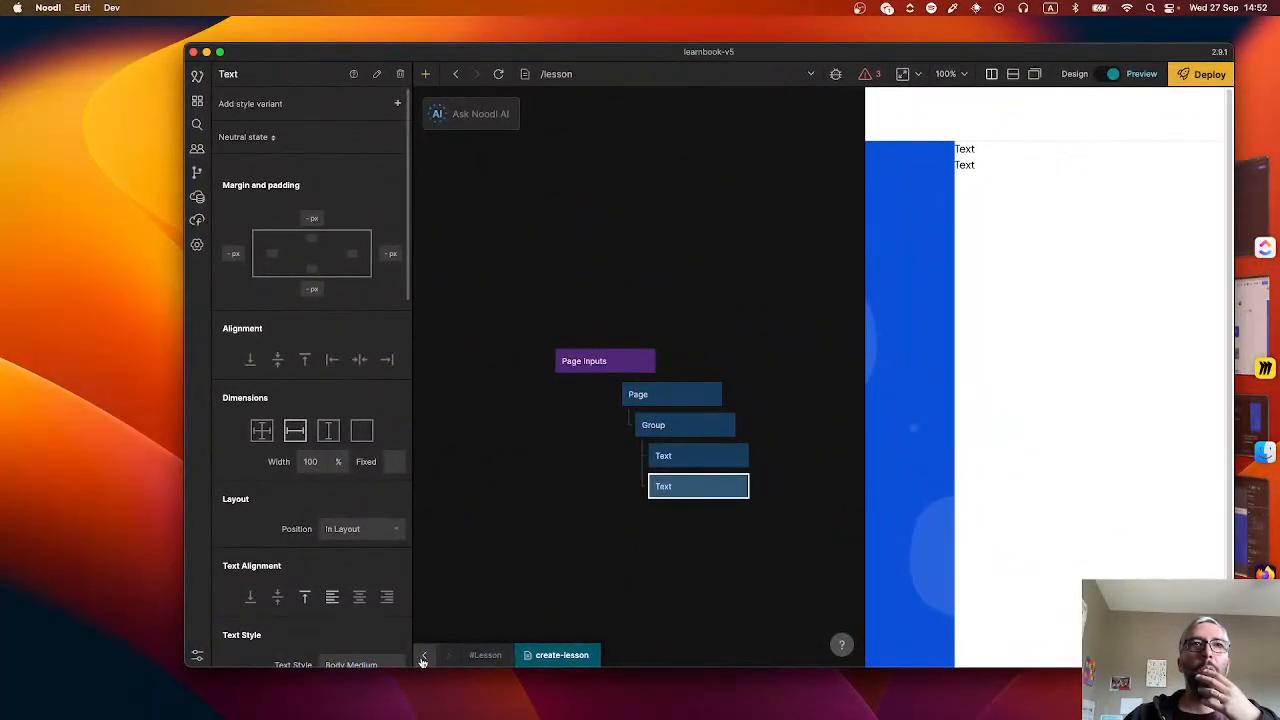
pyautogui.click(423, 659)
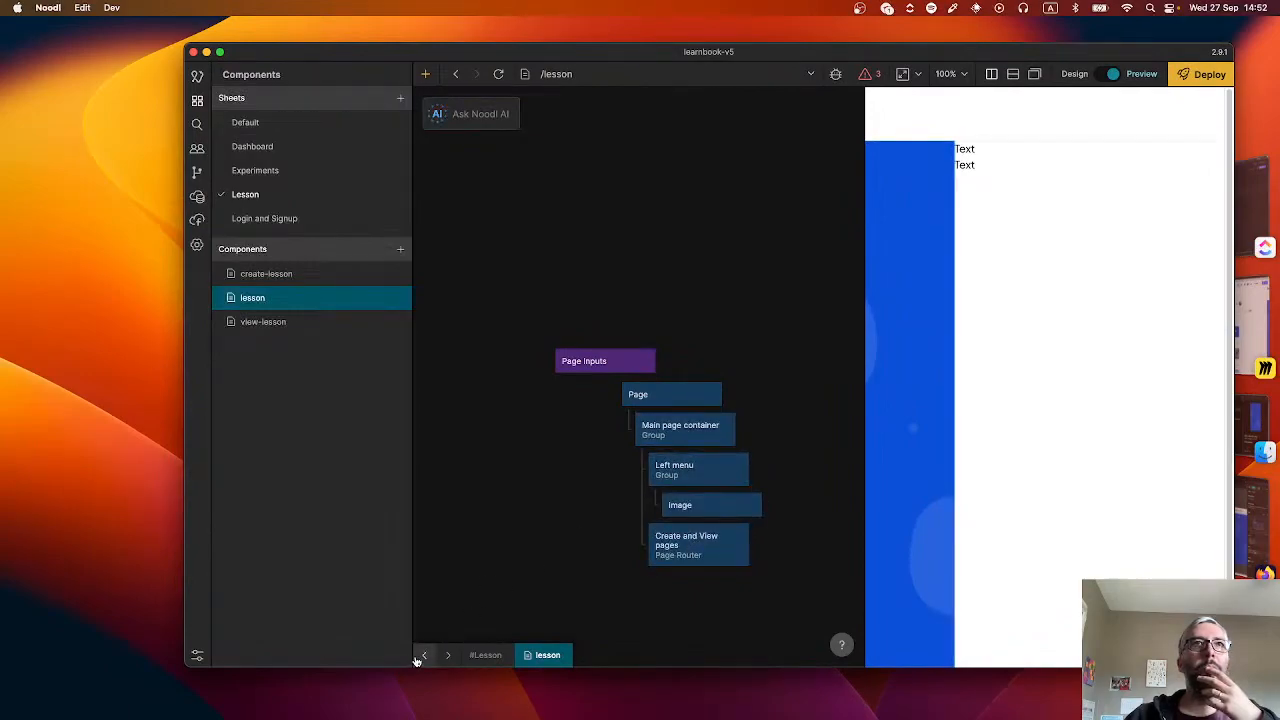
pyautogui.click(255, 122)
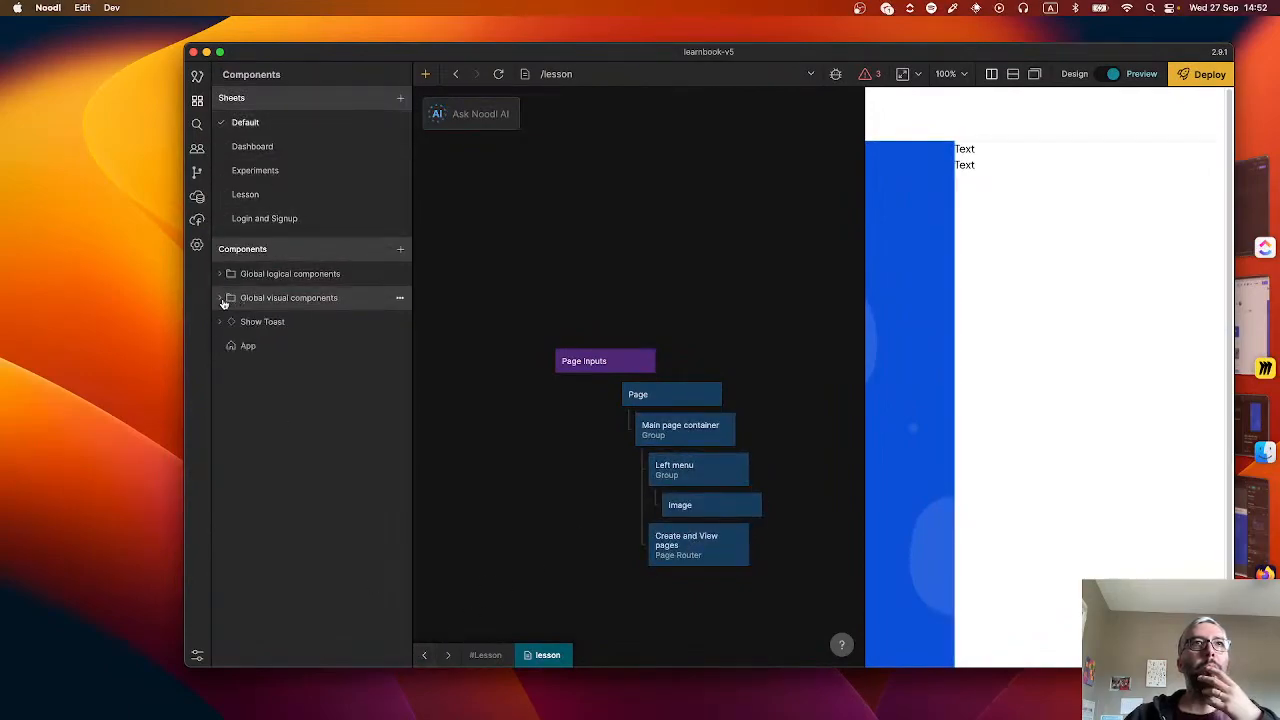
pyautogui.click(220, 300)
pyautogui.click(280, 345)
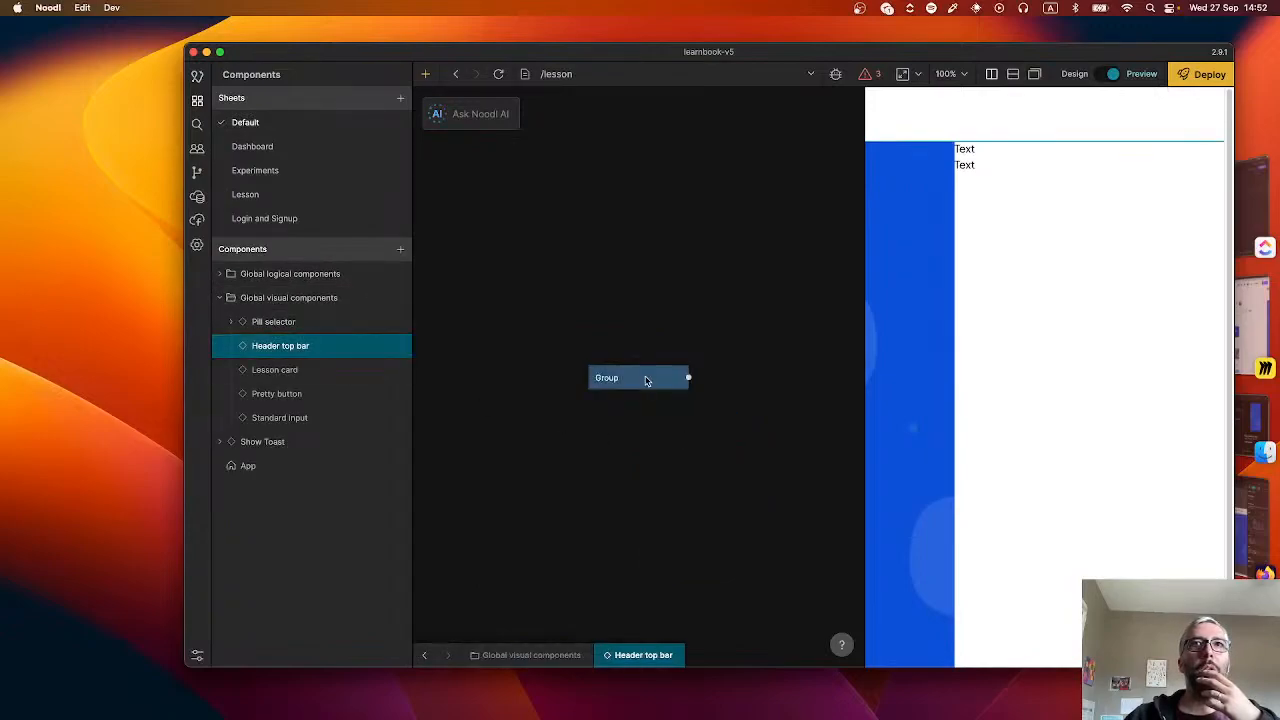
# - Set the background color of the Group in the Header top bar component to White
pyautogui.click(645, 378)
pyautogui.scroll(-10, 334, 517)
pyautogui.click(345, 469)
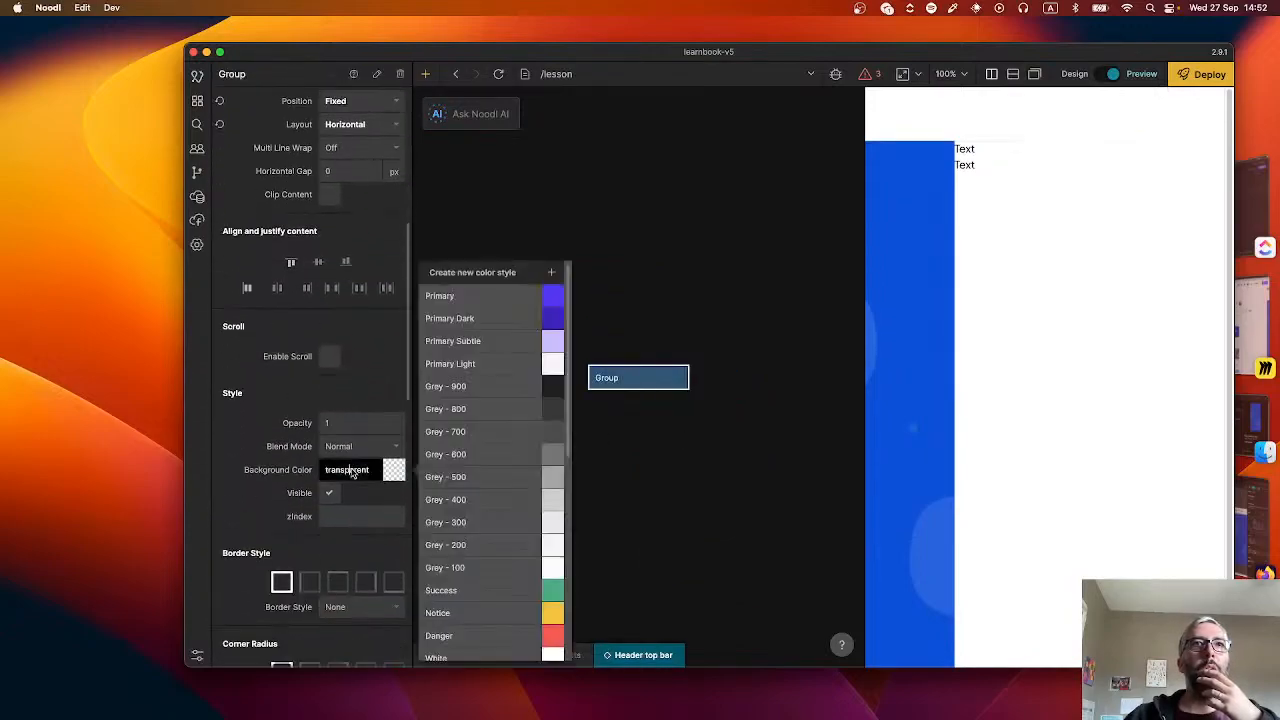
pyautogui.click(466, 364)
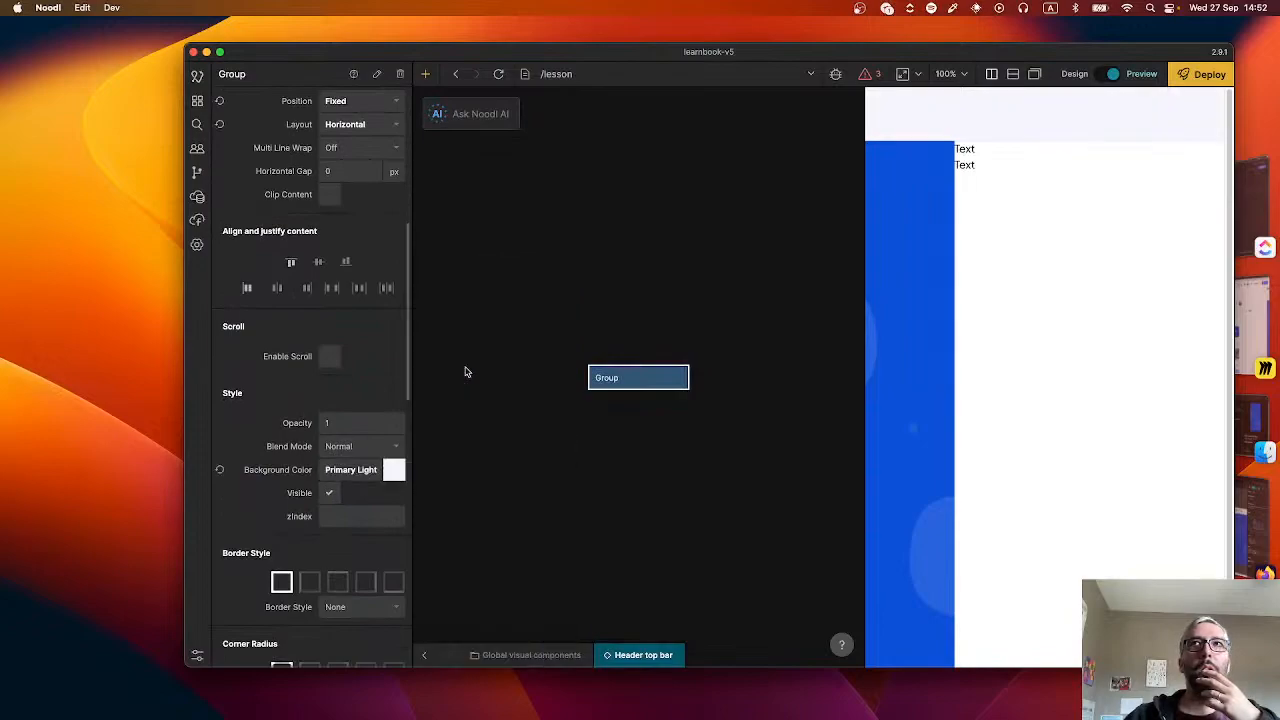
pyautogui.click(350, 469)
pyautogui.scroll(-3, 470, 500)
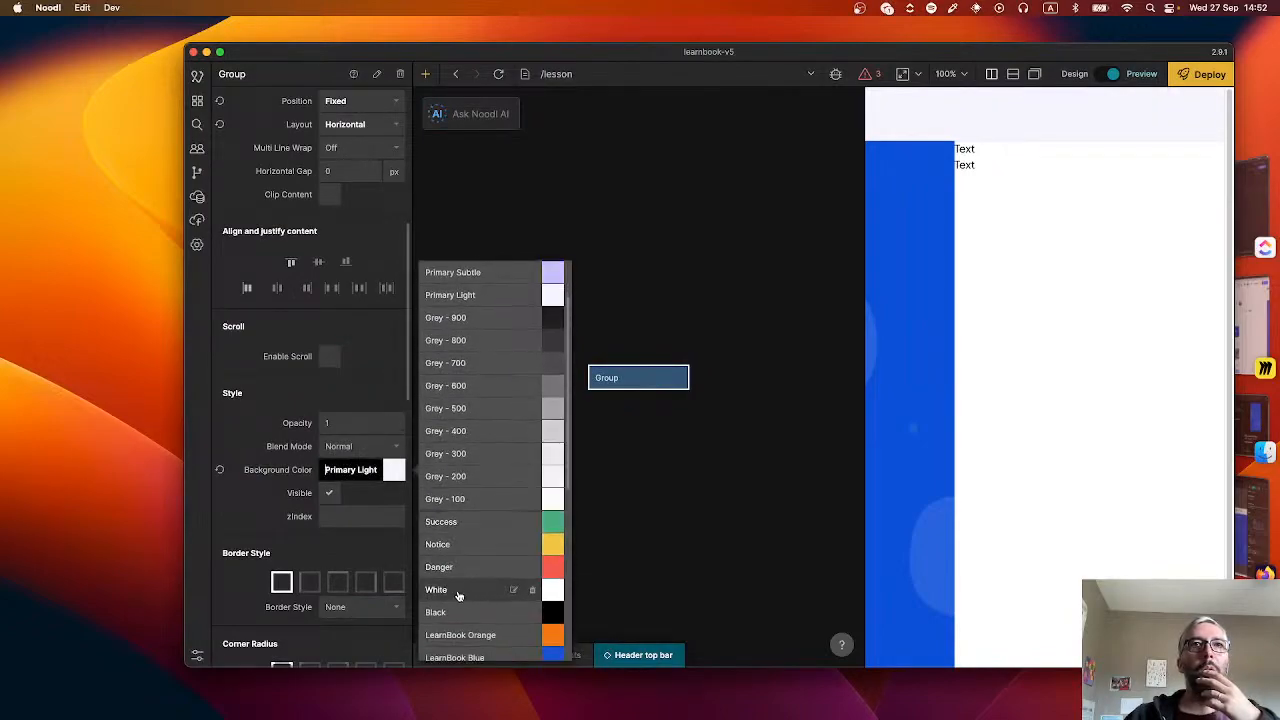
pyautogui.click(458, 596)
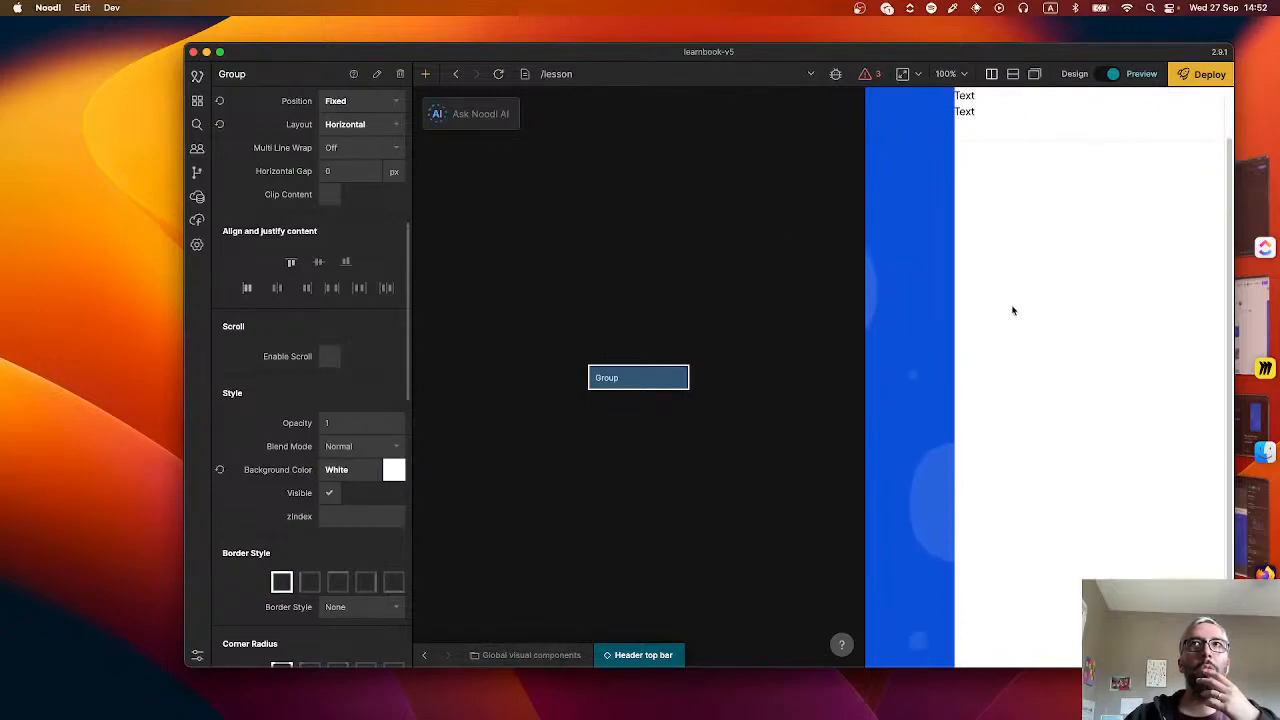
# - Set the zIndex of the Header top bar's Group to 3
pyautogui.scroll(-2, 272, 544)
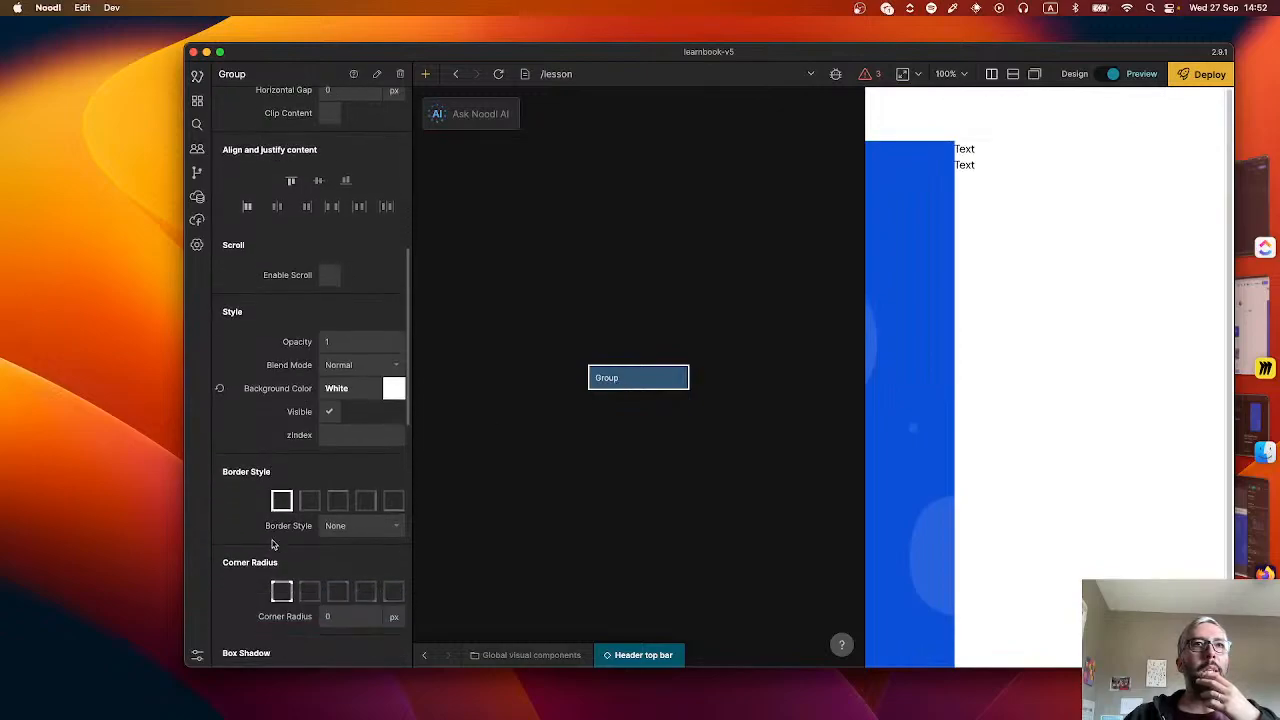
pyautogui.scroll(-6, 272, 544)
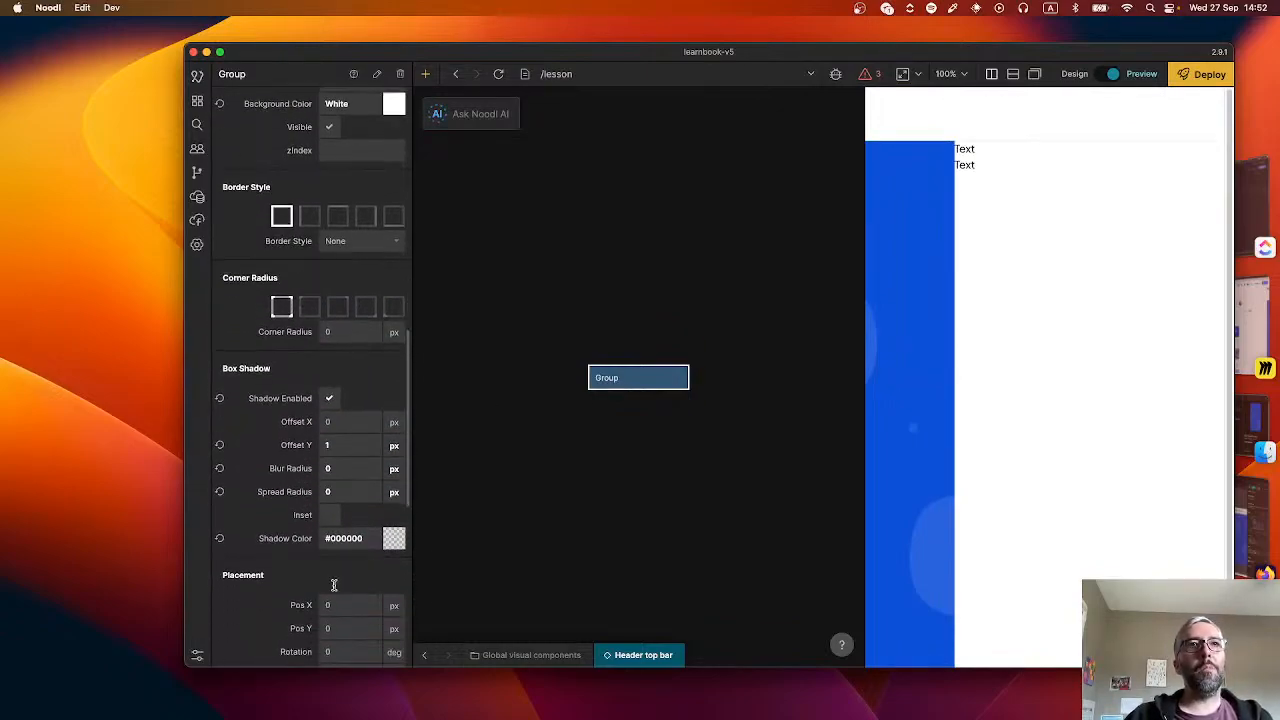
pyautogui.scroll(-4, 334, 585)
pyautogui.scroll(4, 340, 448)
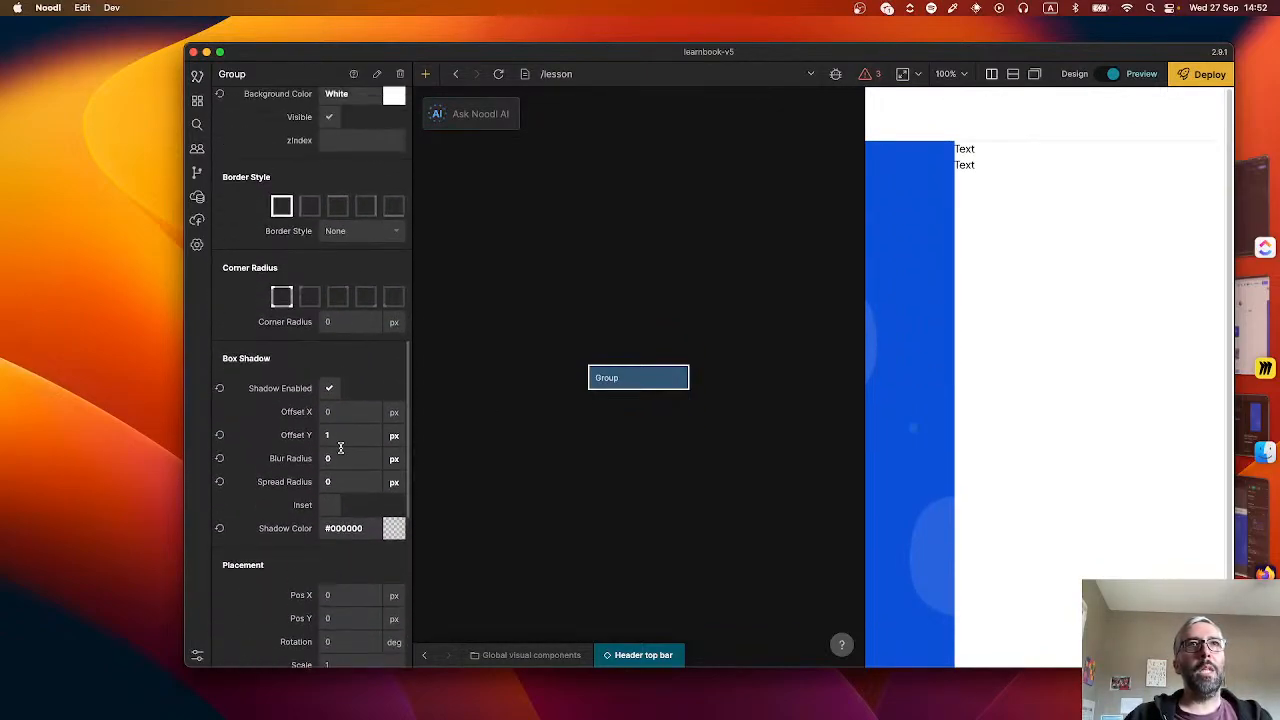
pyautogui.scroll(8, 346, 476)
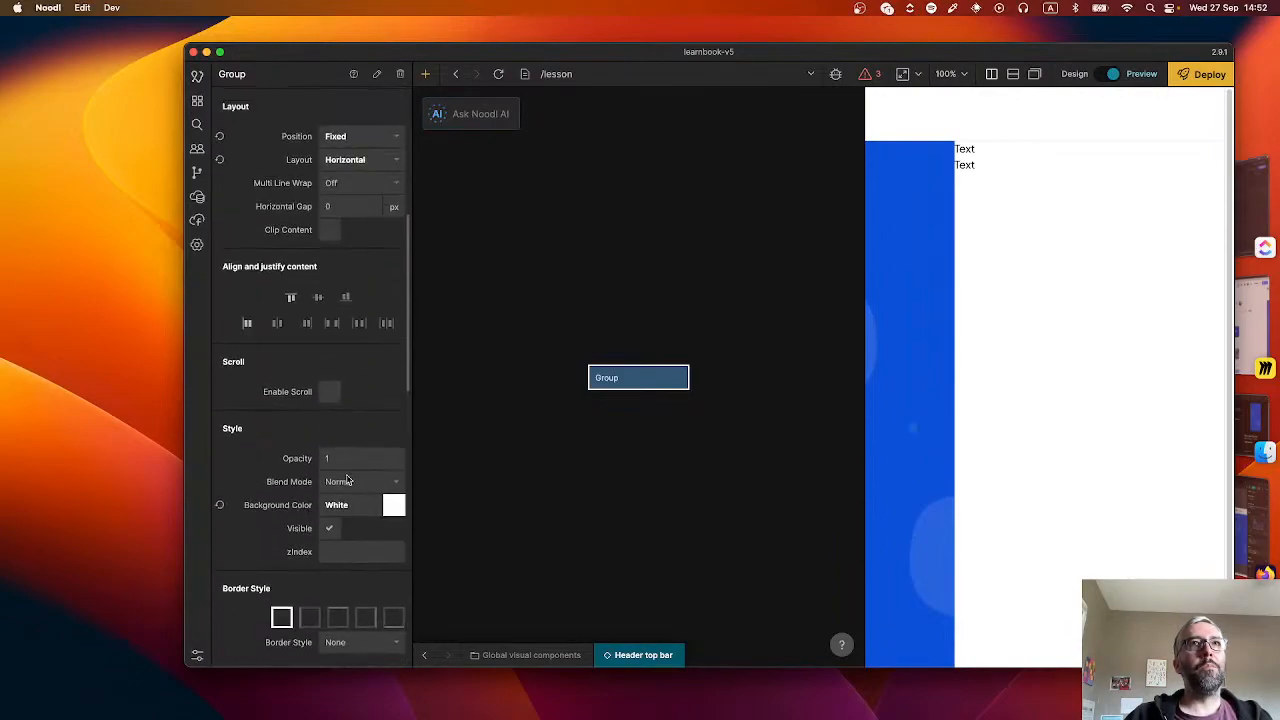
pyautogui.scroll(-1, 337, 530)
pyautogui.click(340, 510)
pyautogui.write('3')
pyautogui.press('Return')
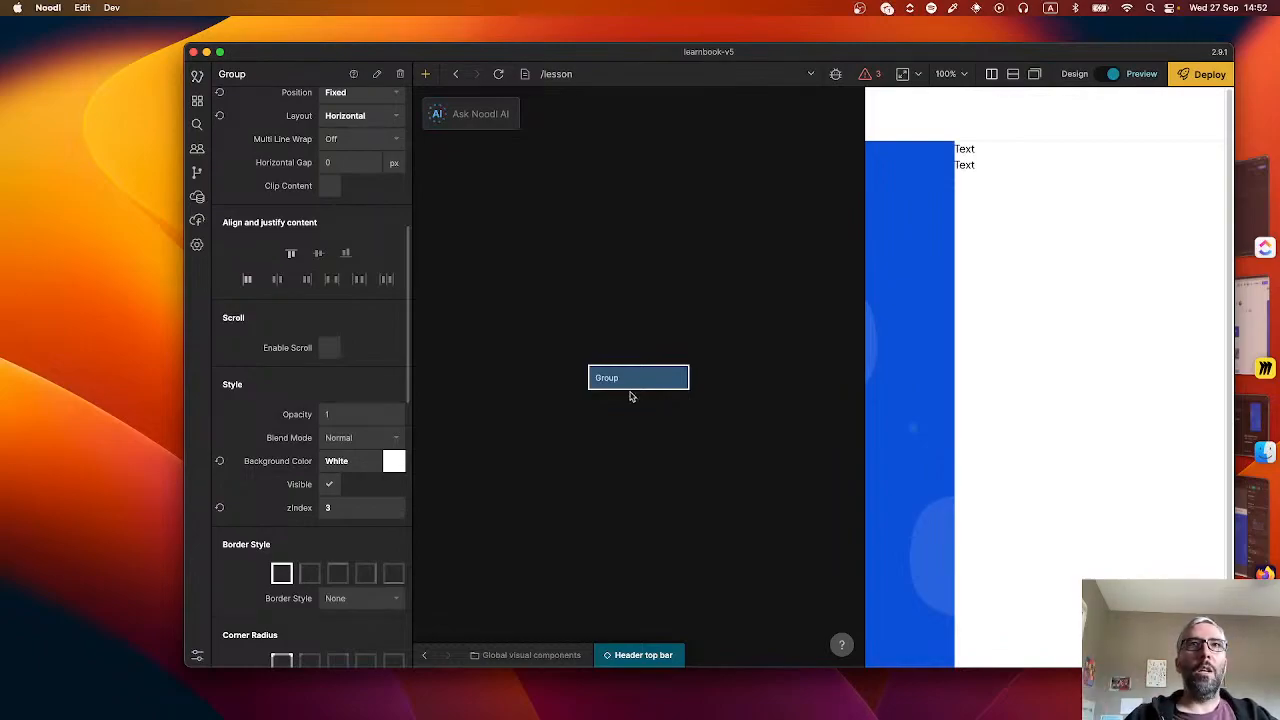
# - Raise the zIndex of the Header top bar's Group to 999
pyautogui.click(365, 500)
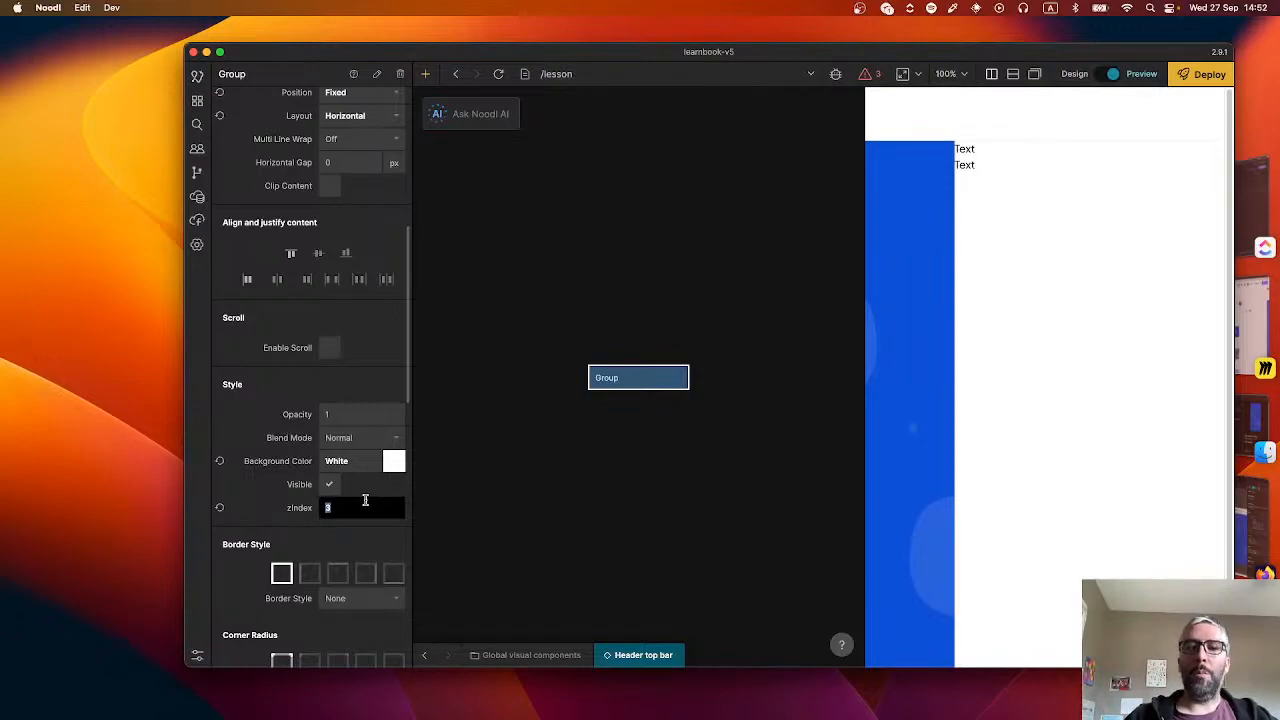
pyautogui.write('999')
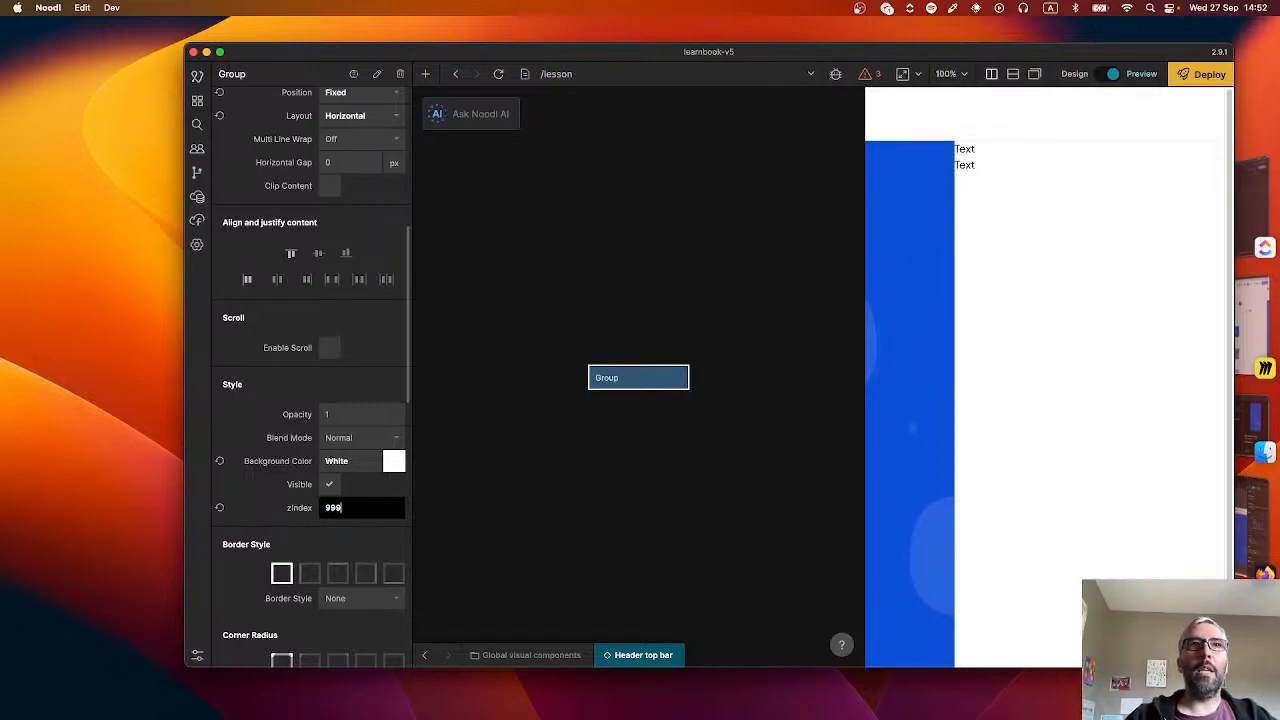
pyautogui.click(578, 434)
pyautogui.click(622, 376)
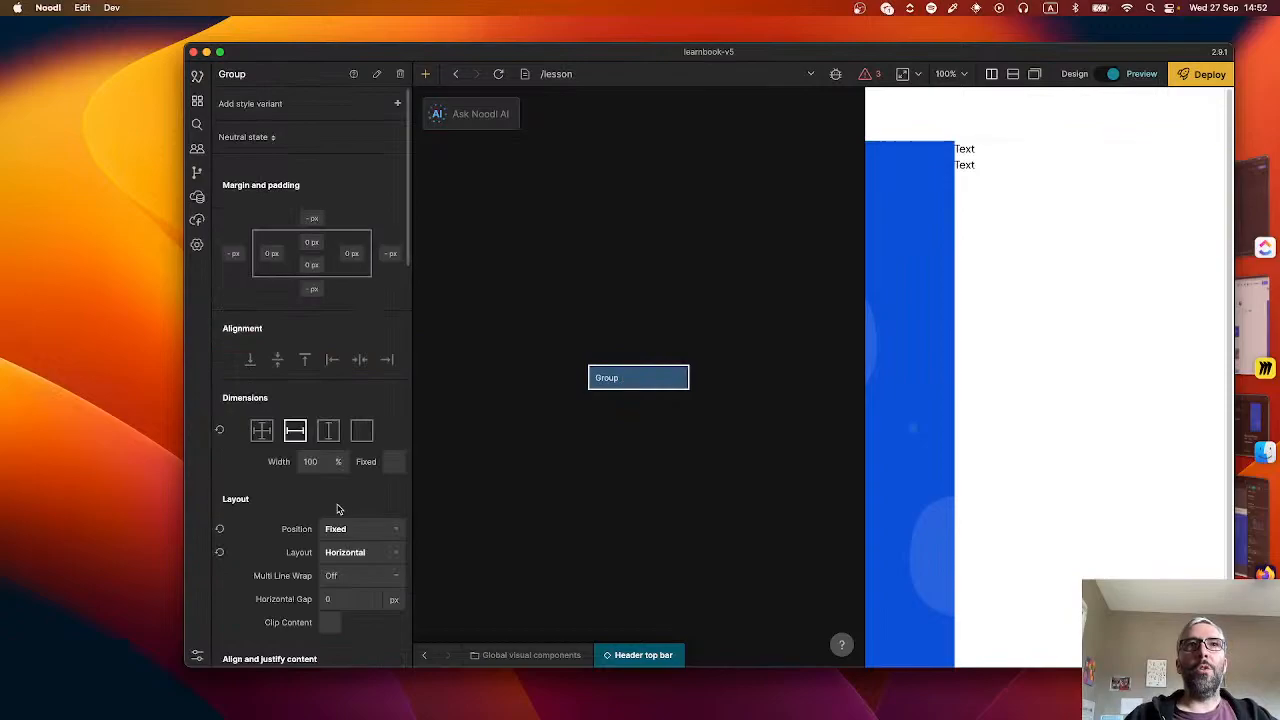
pyautogui.scroll(-5, 278, 514)
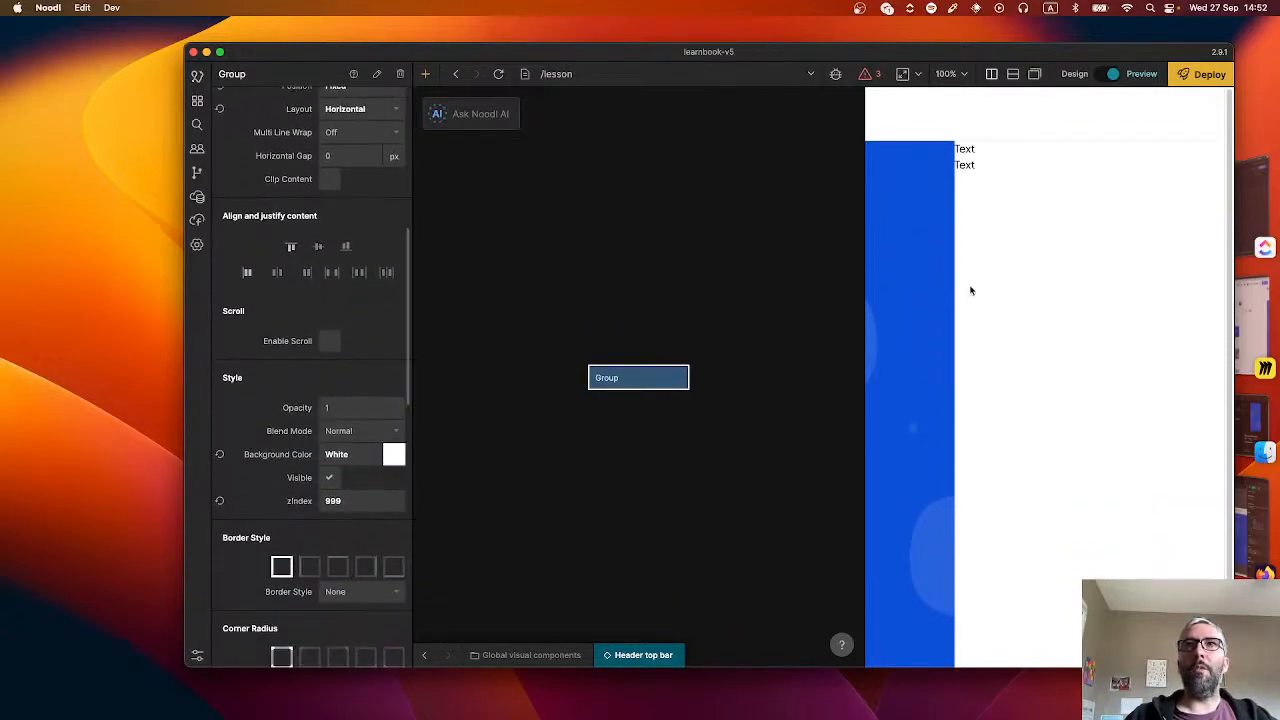
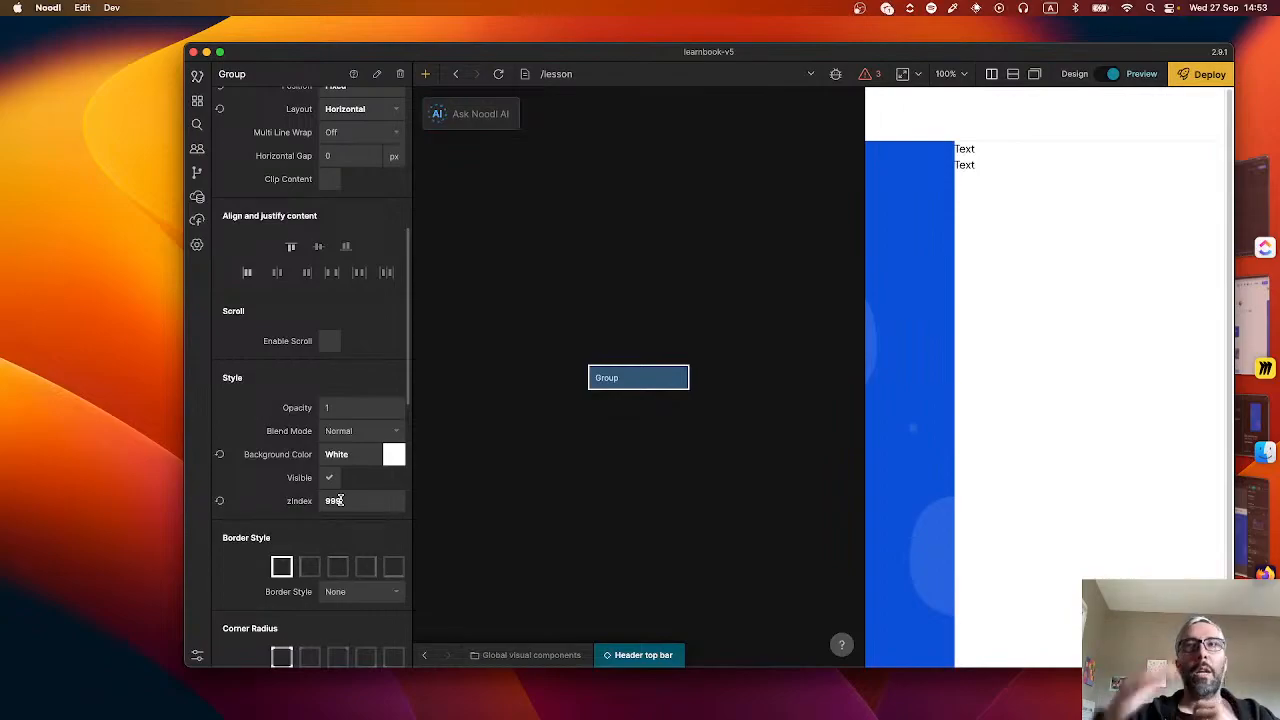
pyautogui.click(338, 500)
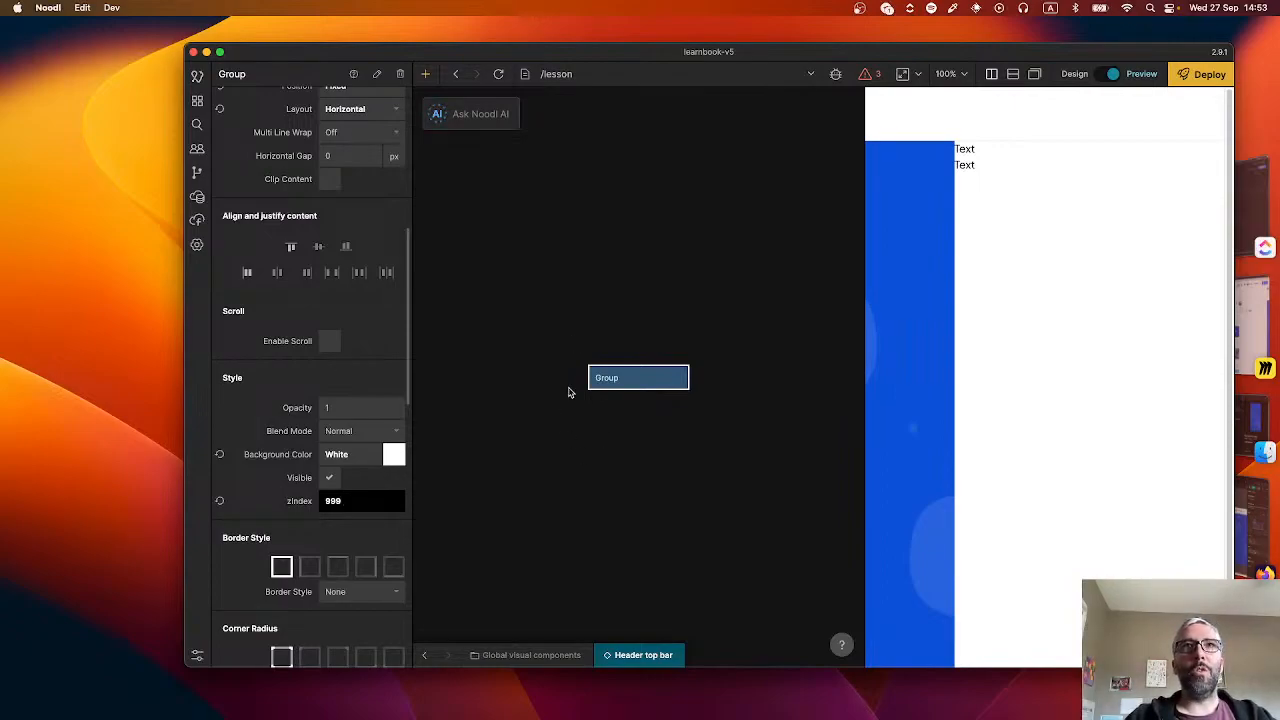
pyautogui.scroll(3, 568, 392)
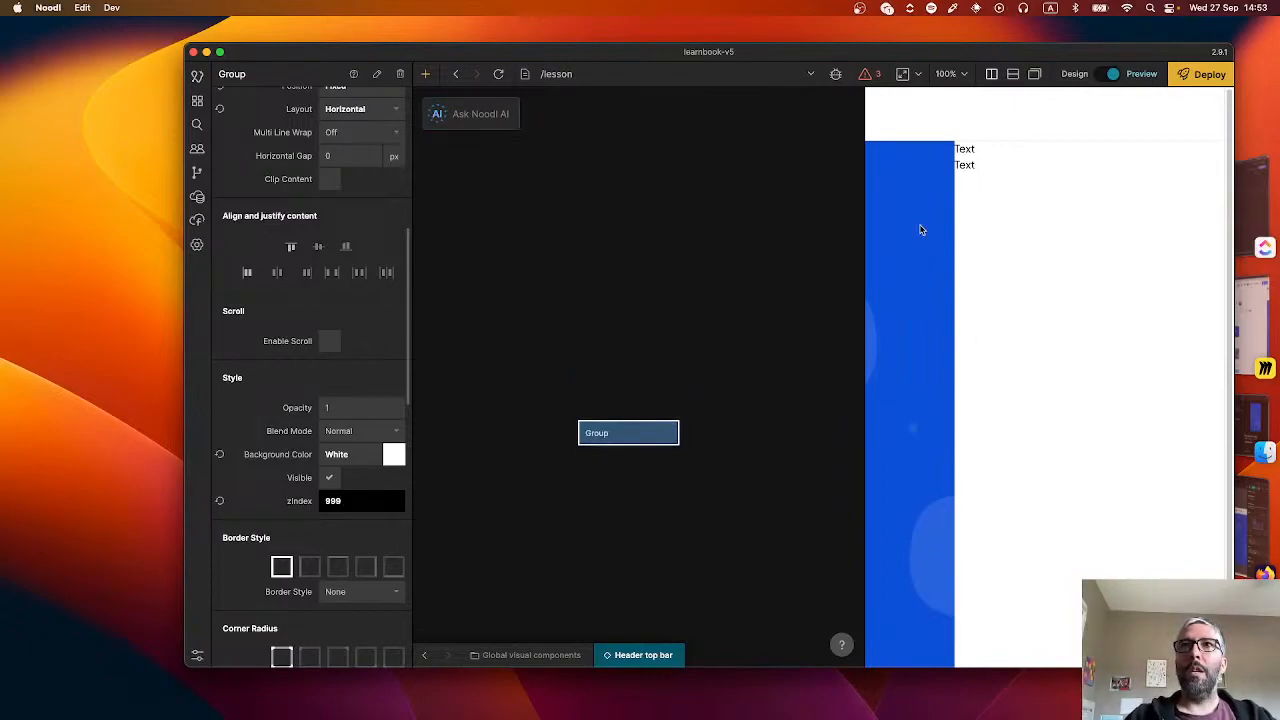
# - Inspect the lesson page's content Group, Text nodes and left menu Image in design mode, and return to preview mode
pyautogui.click(197, 103)
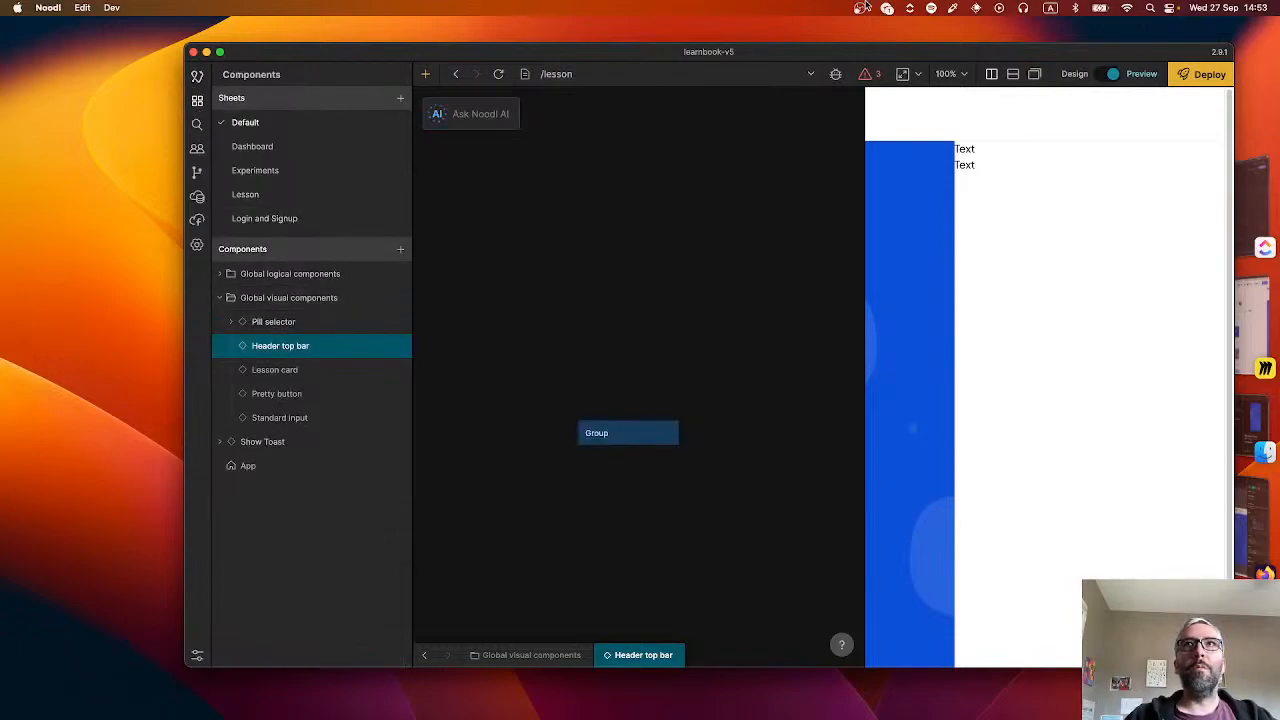
pyautogui.click(1051, 249)
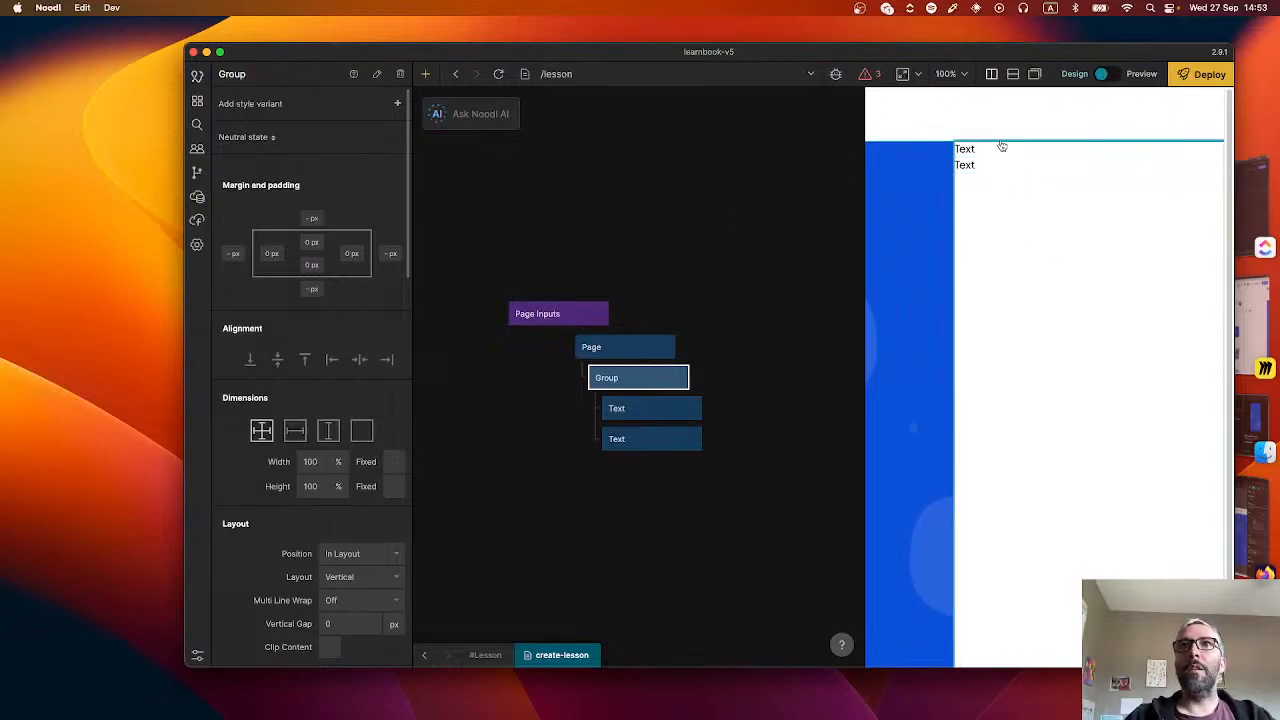
pyautogui.click(1021, 166)
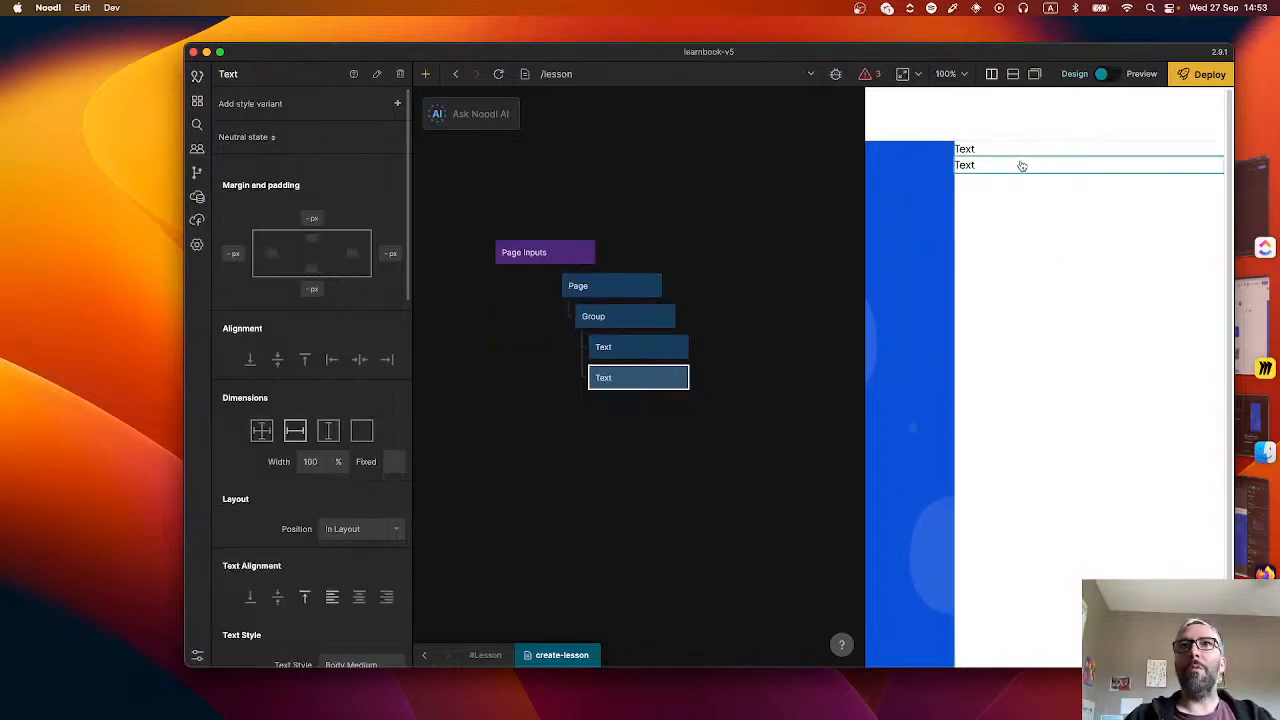
pyautogui.moveTo(1021, 166); pyautogui.dragTo(1023, 152)
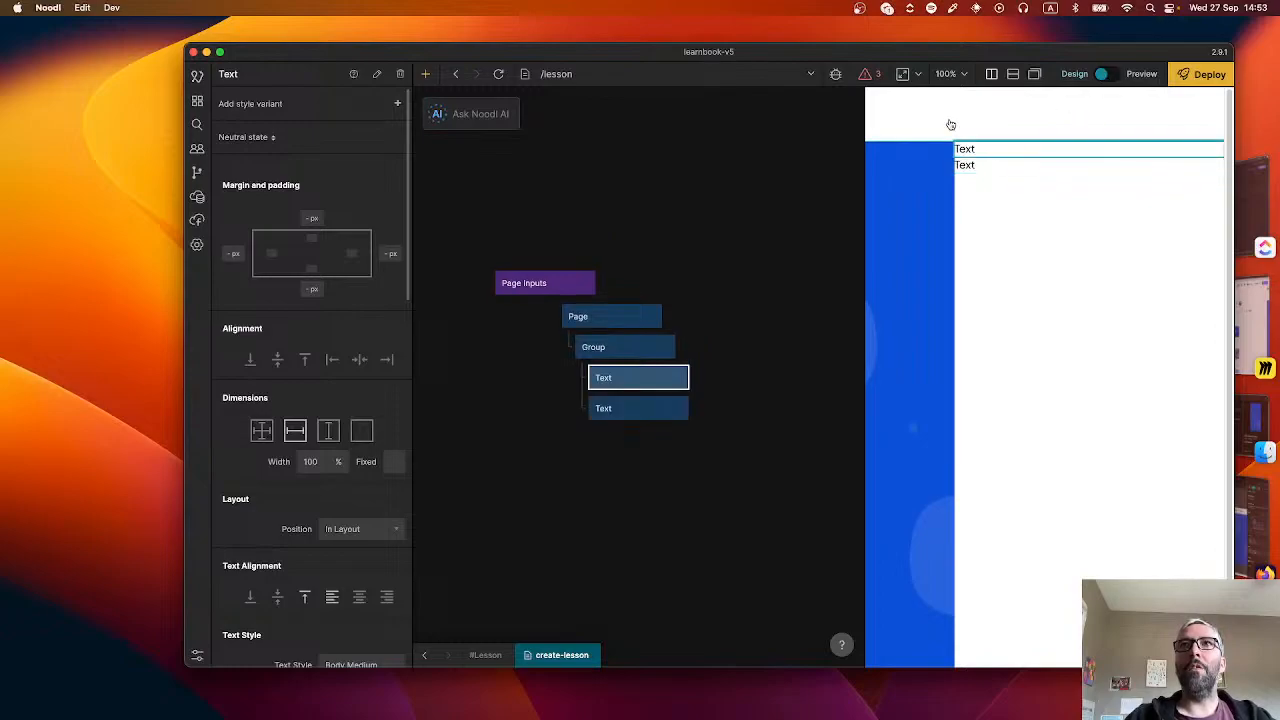
pyautogui.click(952, 125)
pyautogui.click(911, 223)
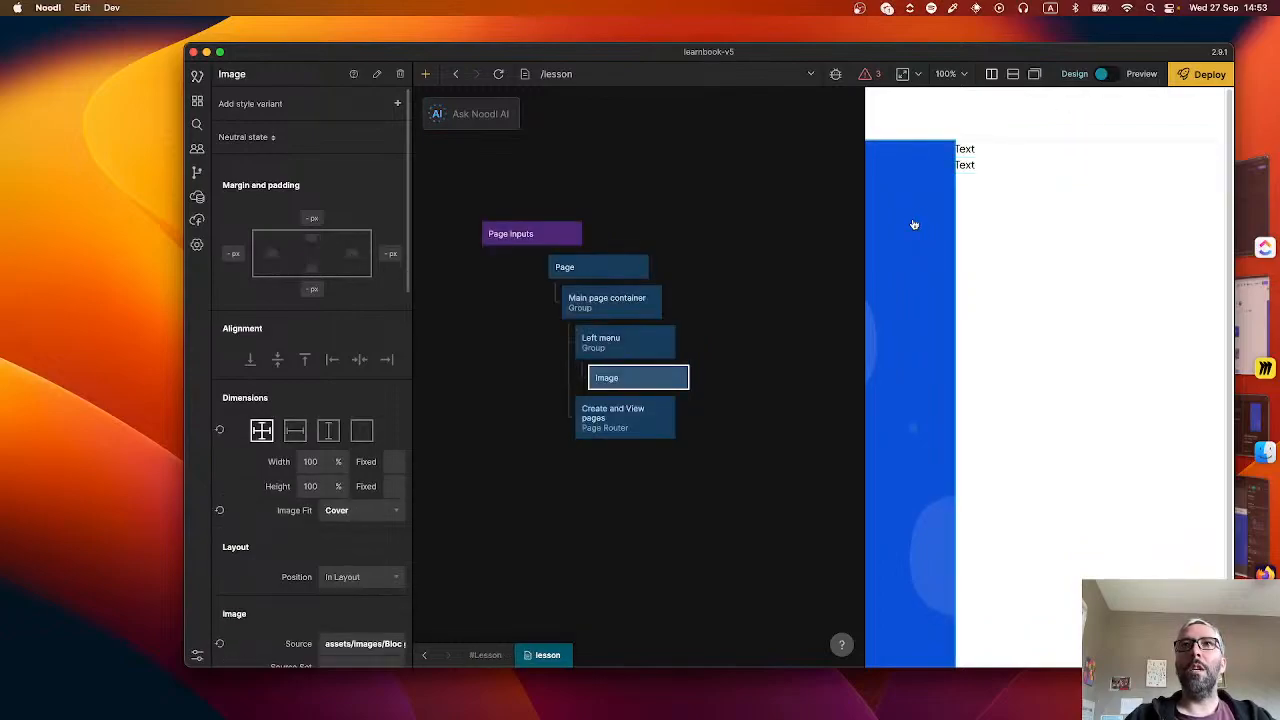
pyautogui.click(1105, 200)
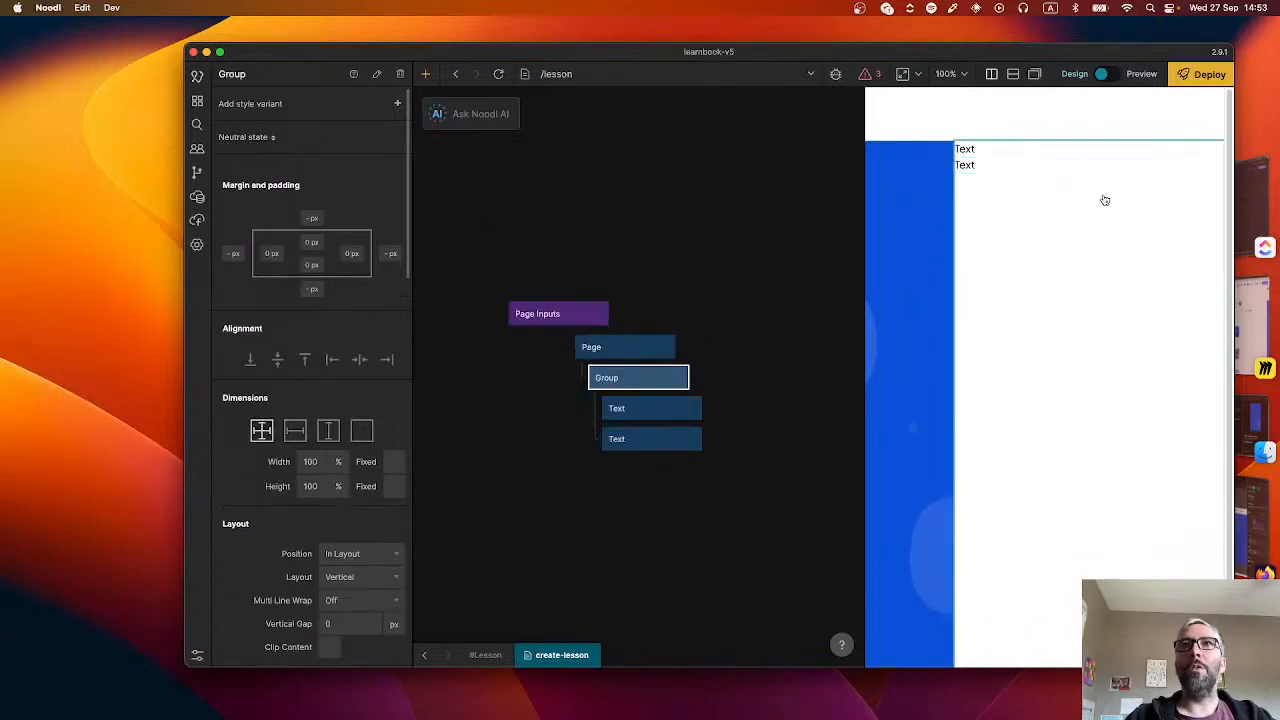
pyautogui.click(1102, 74)
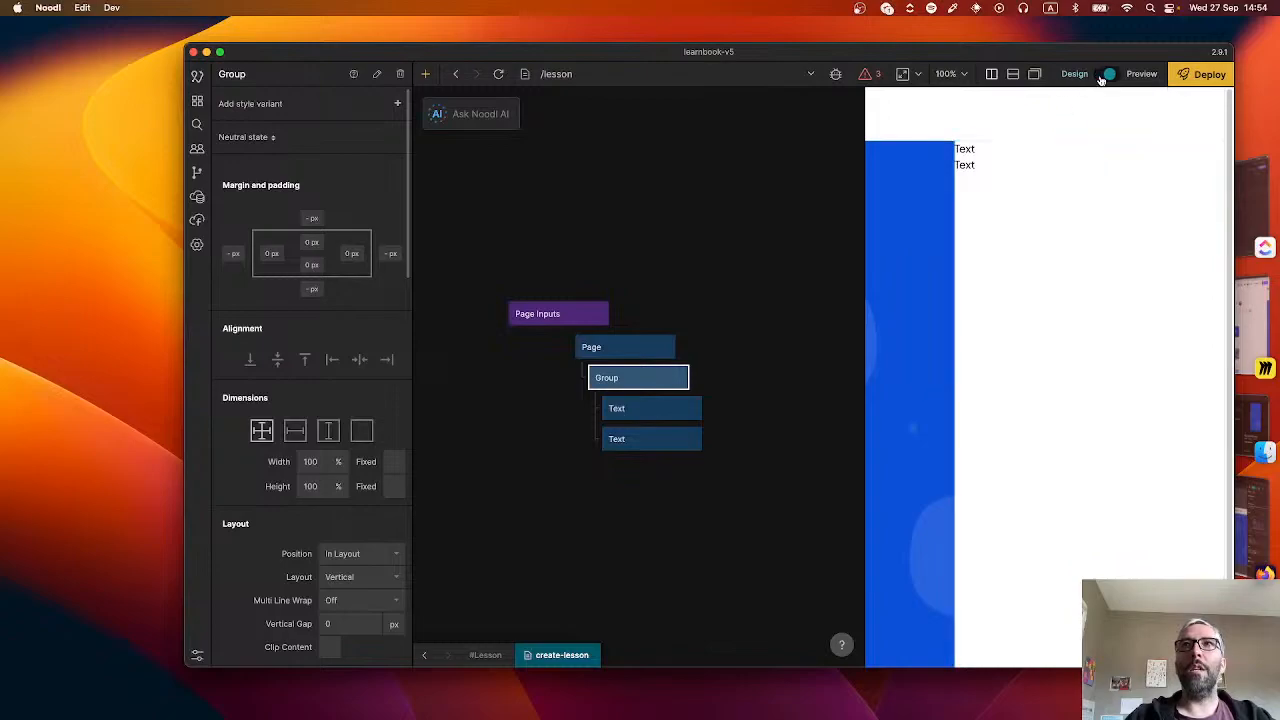
# - Rename the content Group under Page in the create-lesson component as "Main container"
pyautogui.click(646, 405)
pyautogui.click(615, 380)
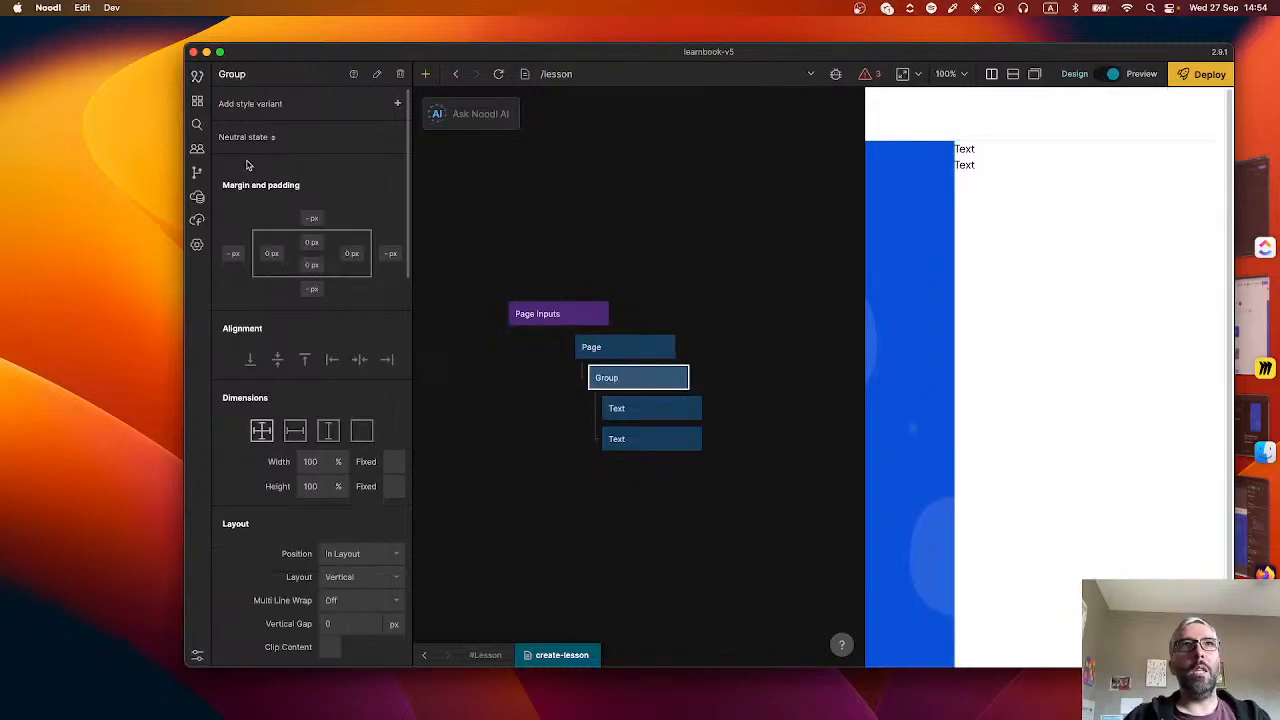
pyautogui.doubleClick(233, 75)
pyautogui.write('M')
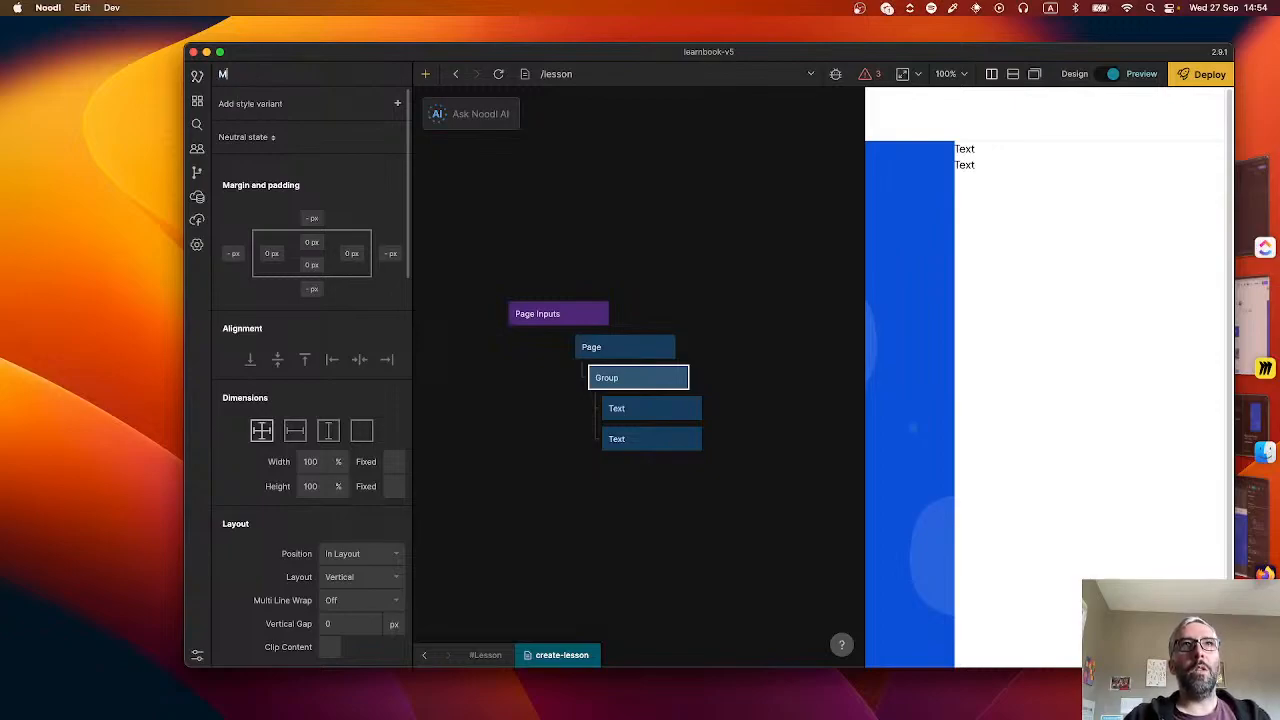
pyautogui.write('ain container')
pyautogui.press('Return')
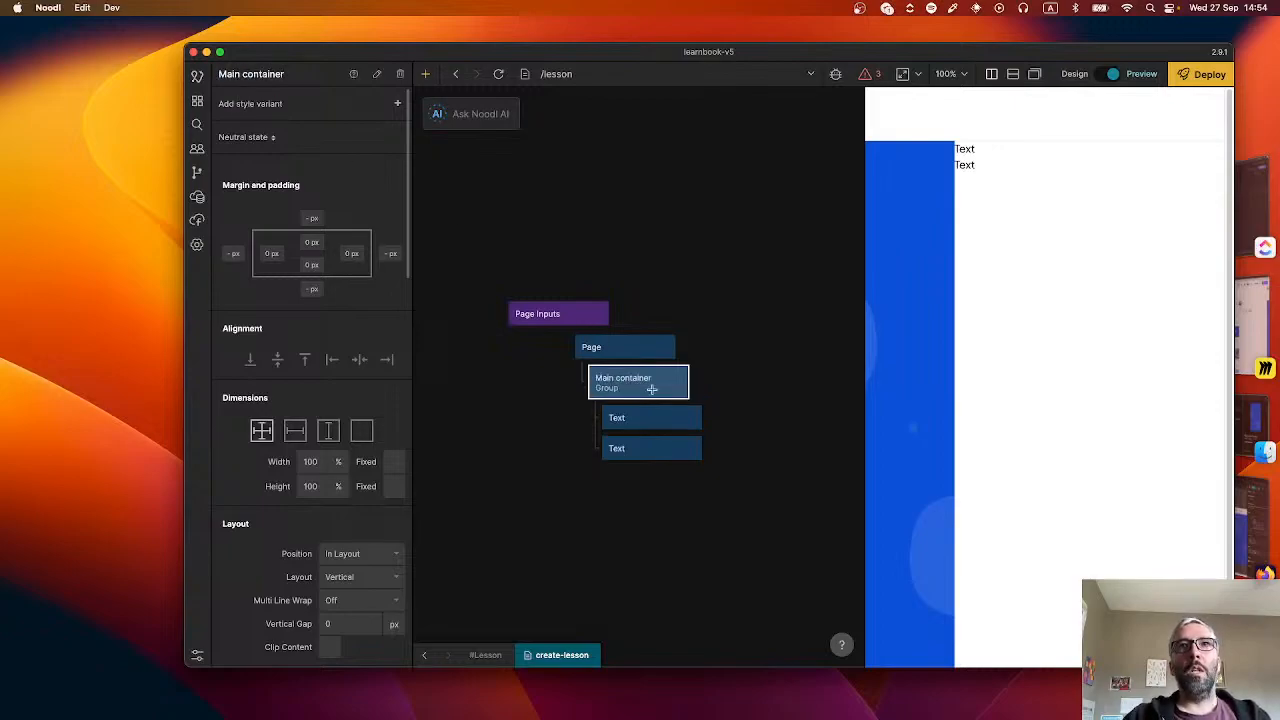
pyautogui.moveTo(638, 380); pyautogui.dragTo(642, 458)
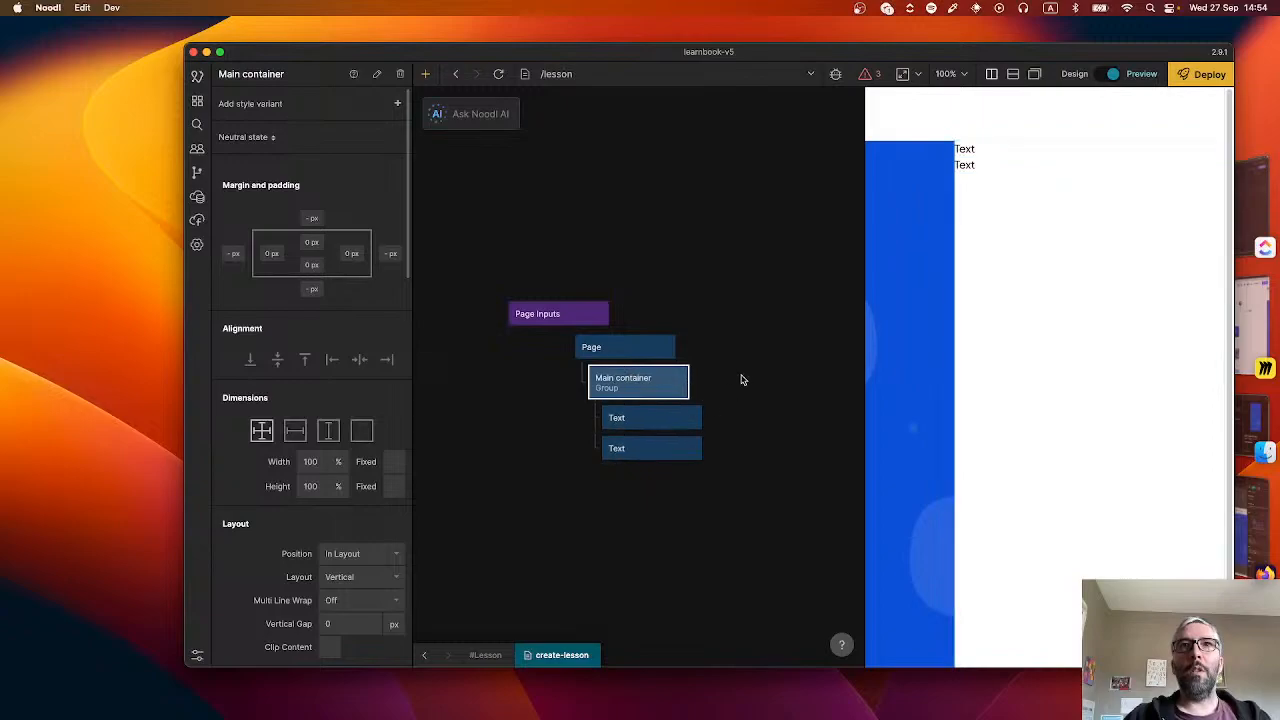
# - Add a Component Stack node and attach it under Page, above the Main container group
pyautogui.rightClick(742, 379)
pyautogui.write('compo')
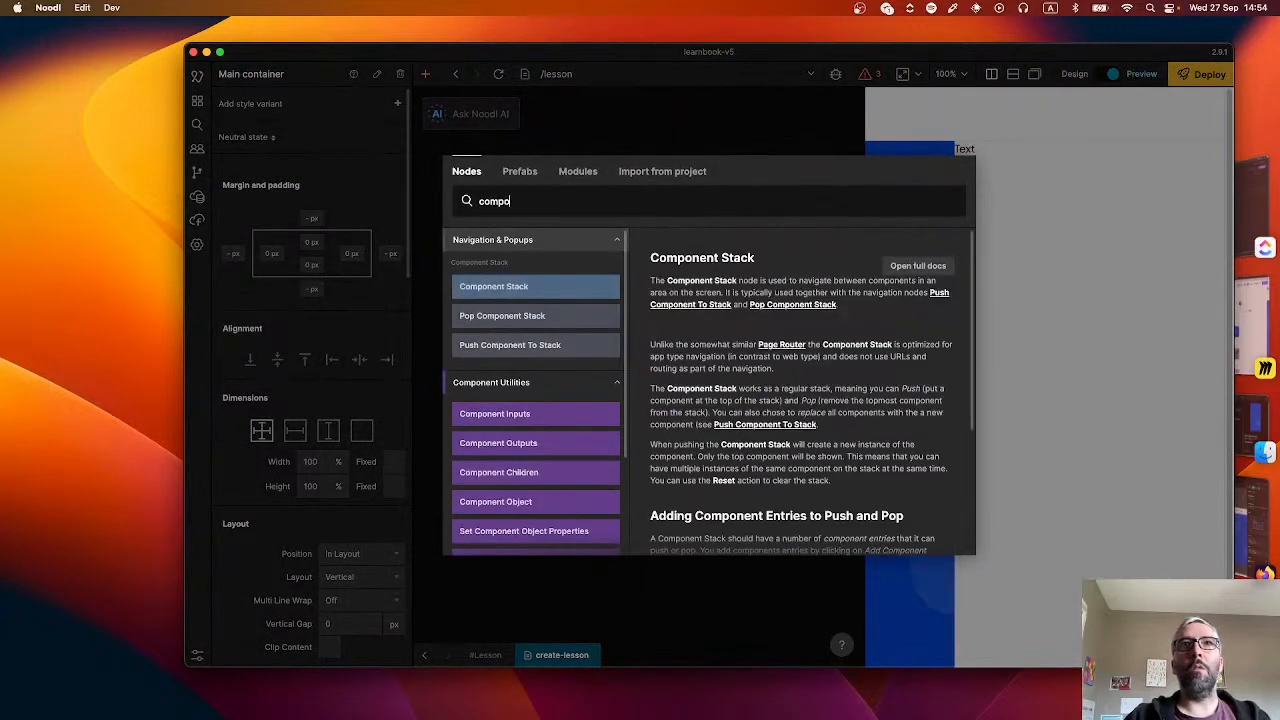
pyautogui.click(512, 287)
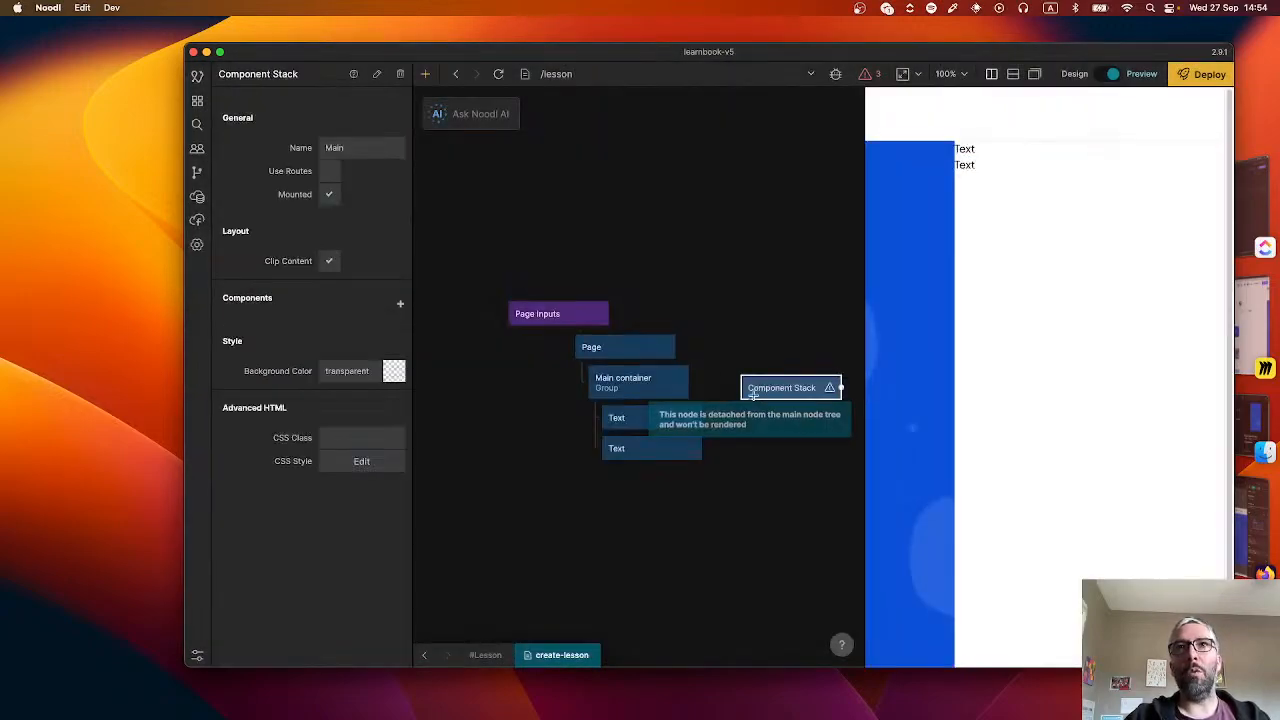
pyautogui.moveTo(712, 375); pyautogui.dragTo(632, 372)
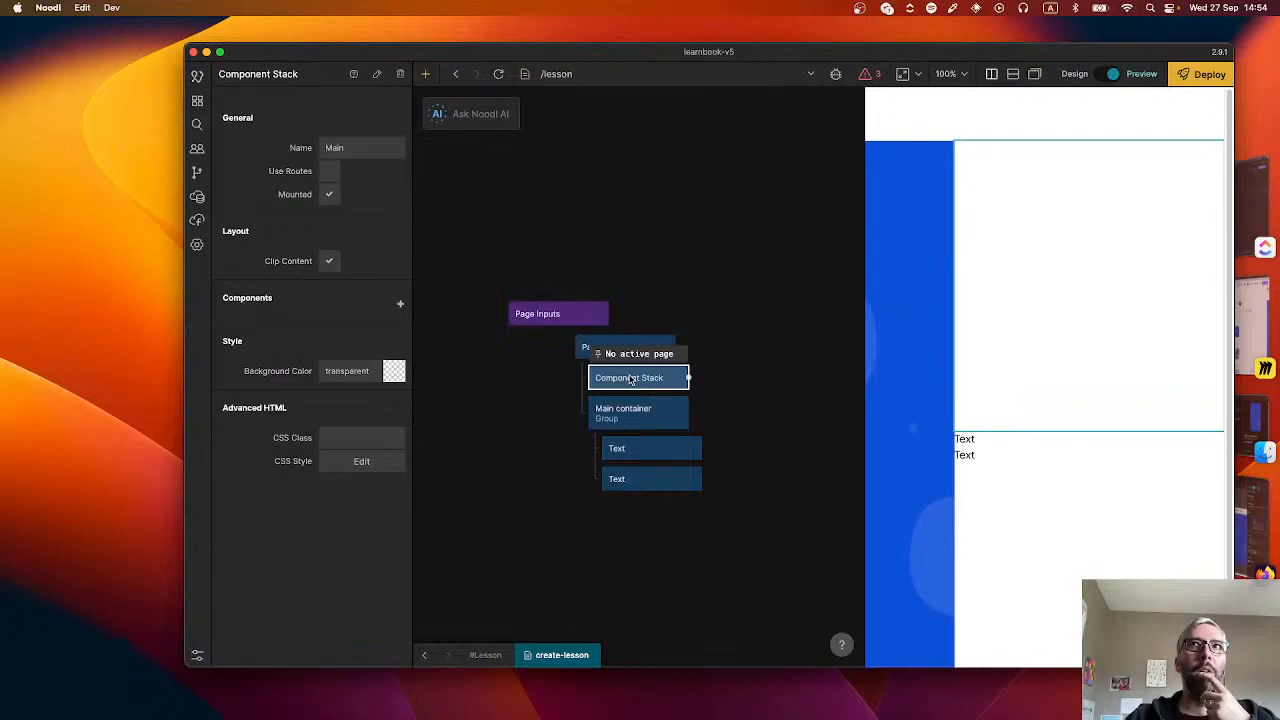
# - Create a visual component named "step1-create" under the create-lesson page component
pyautogui.click(508, 404)
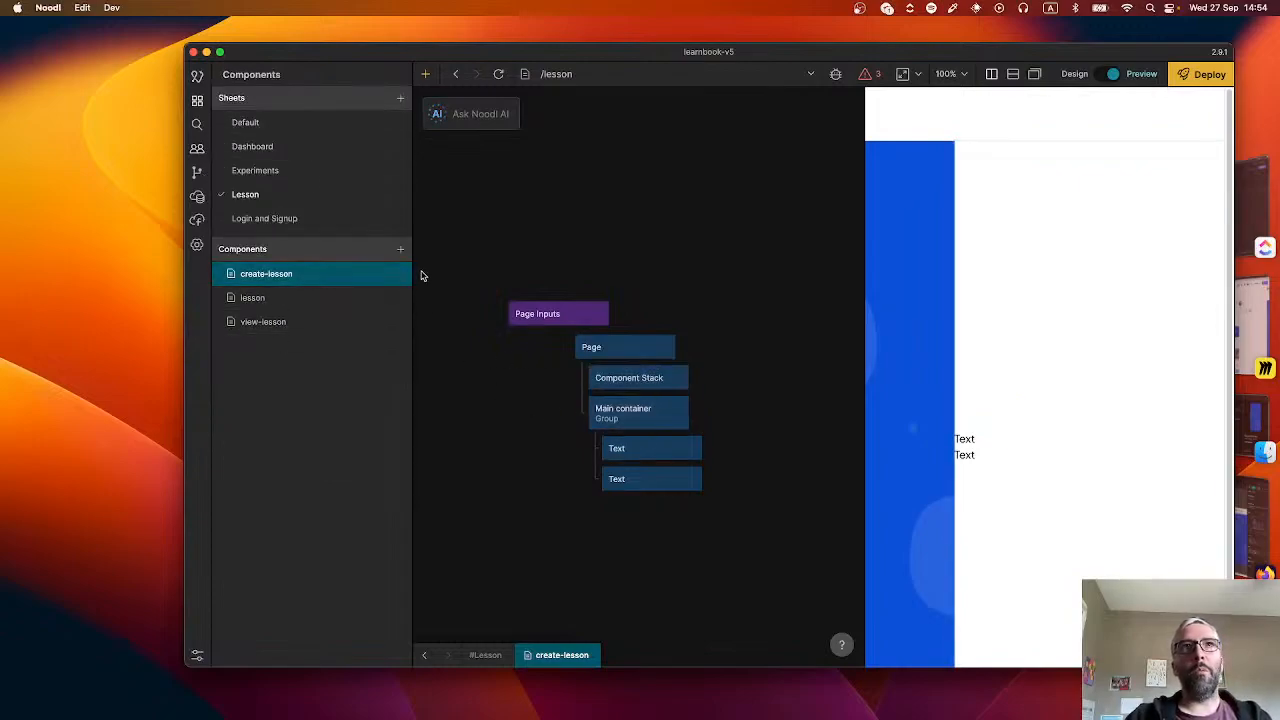
pyautogui.moveTo(398, 281)
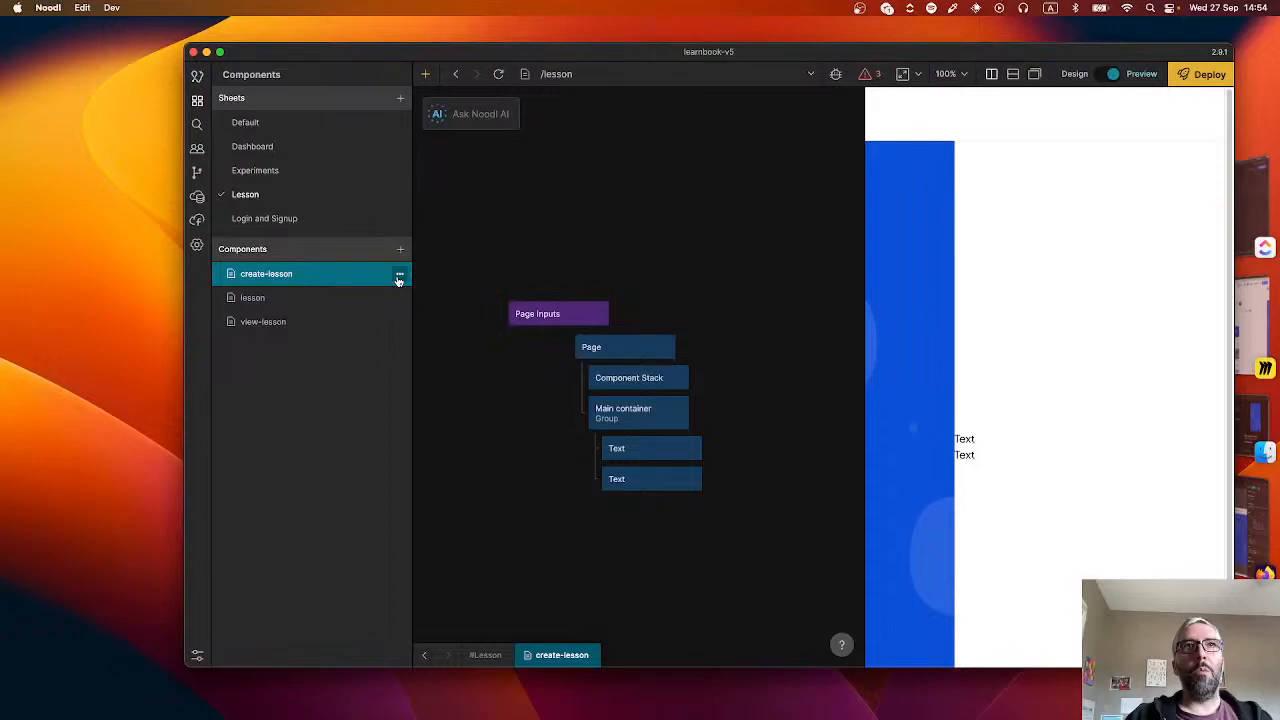
pyautogui.click(399, 276)
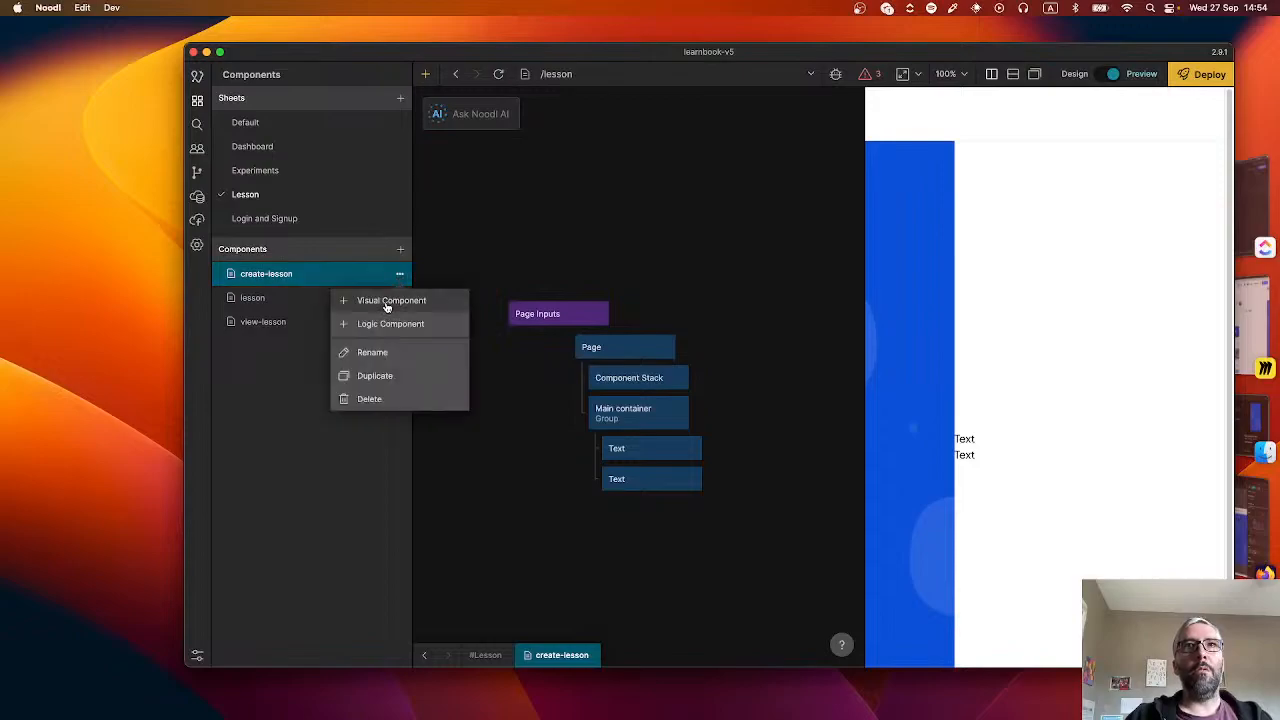
pyautogui.click(387, 302)
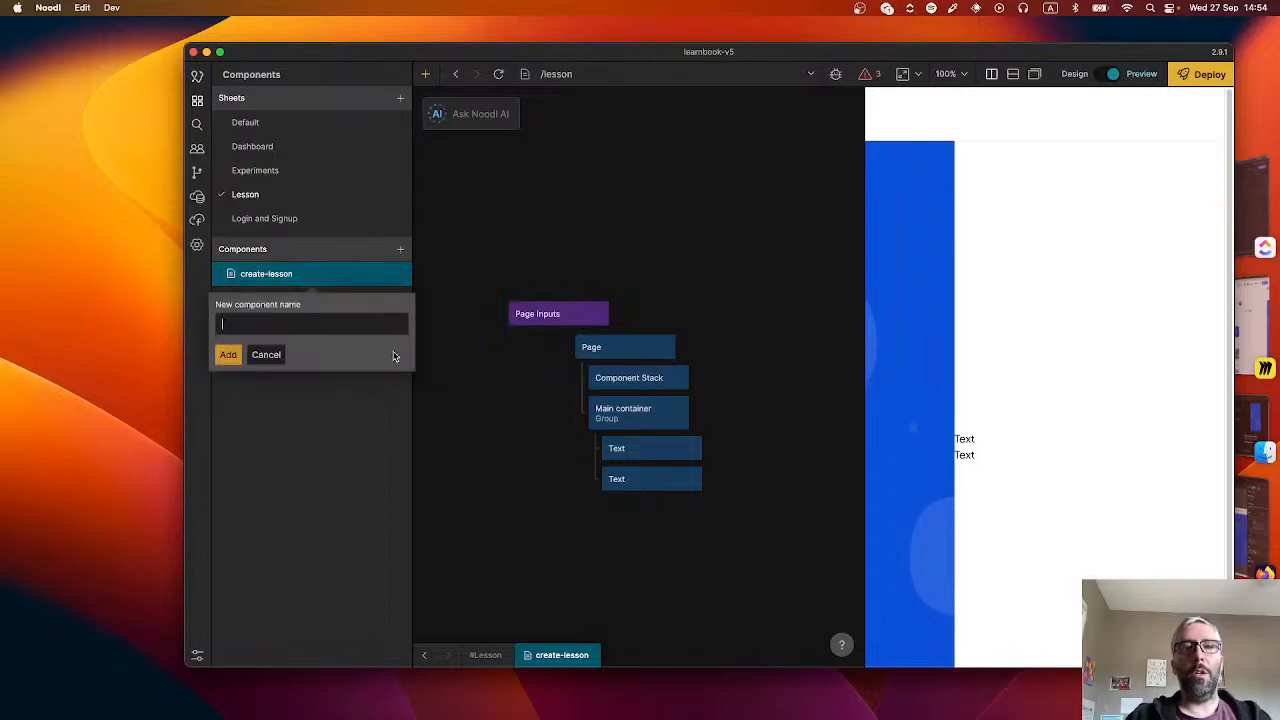
pyautogui.write('st')
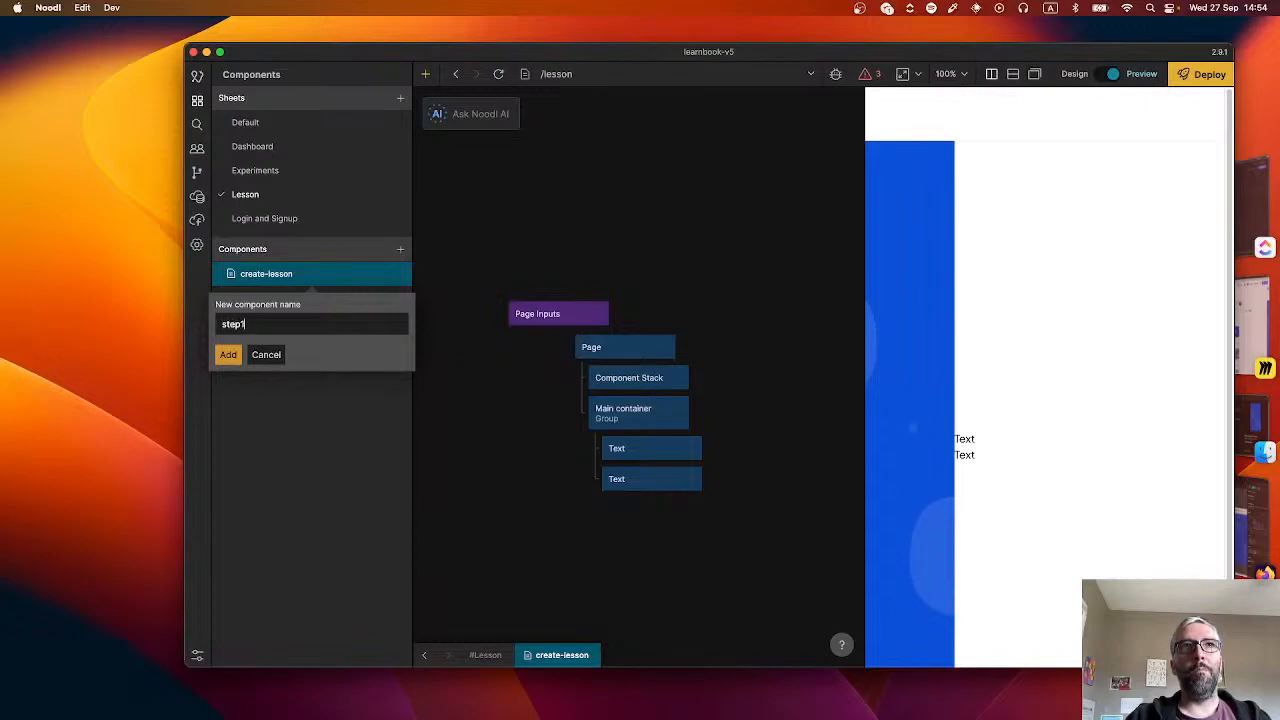
pyautogui.write('ep1-crea')
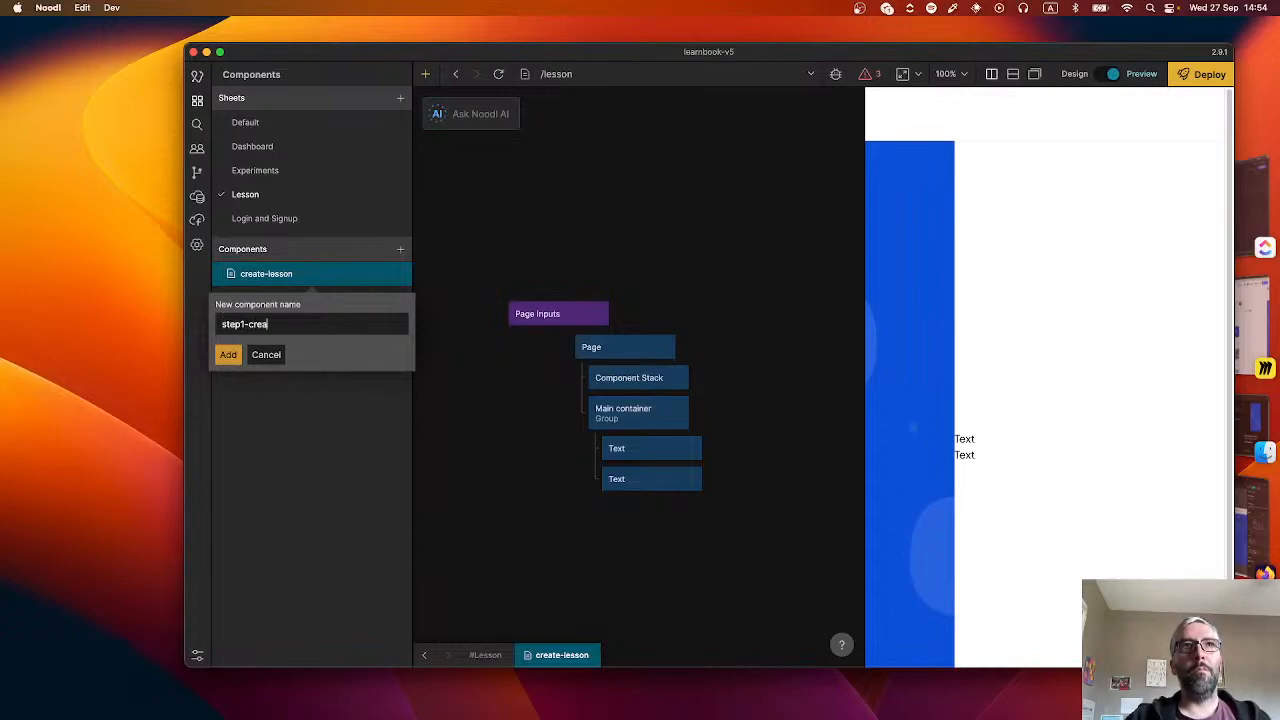
pyautogui.write('te')
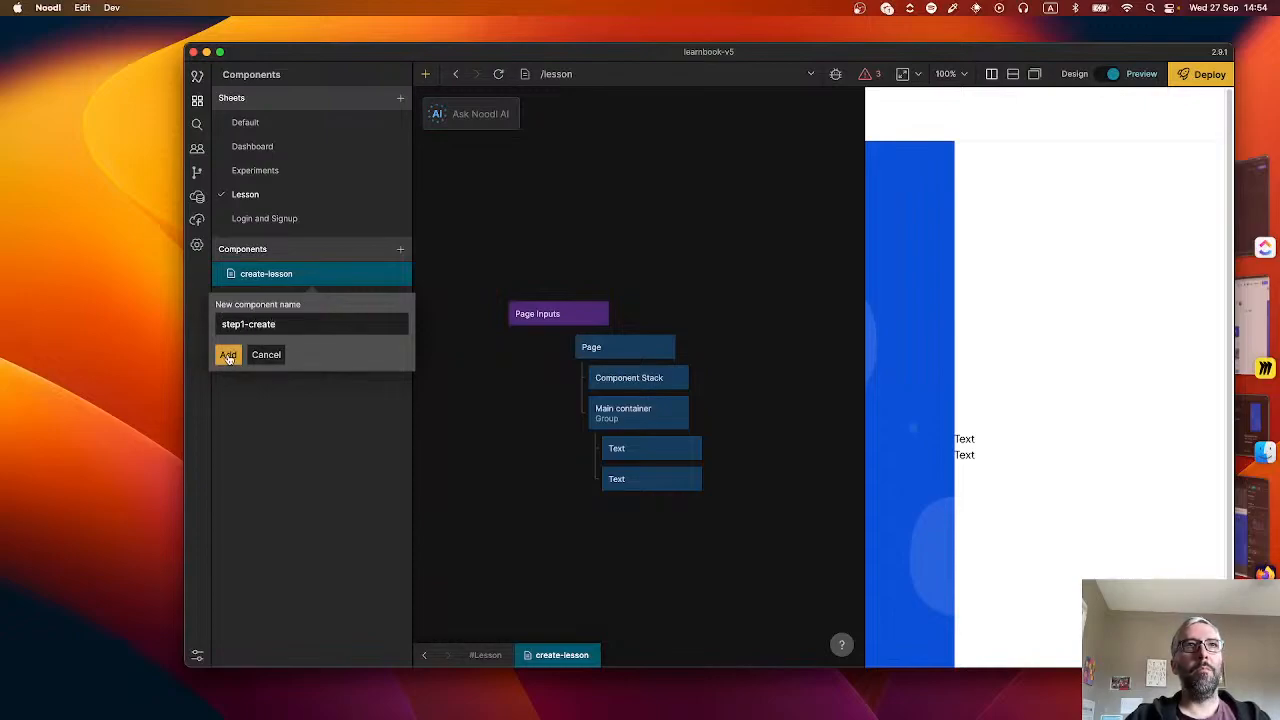
pyautogui.click(228, 355)
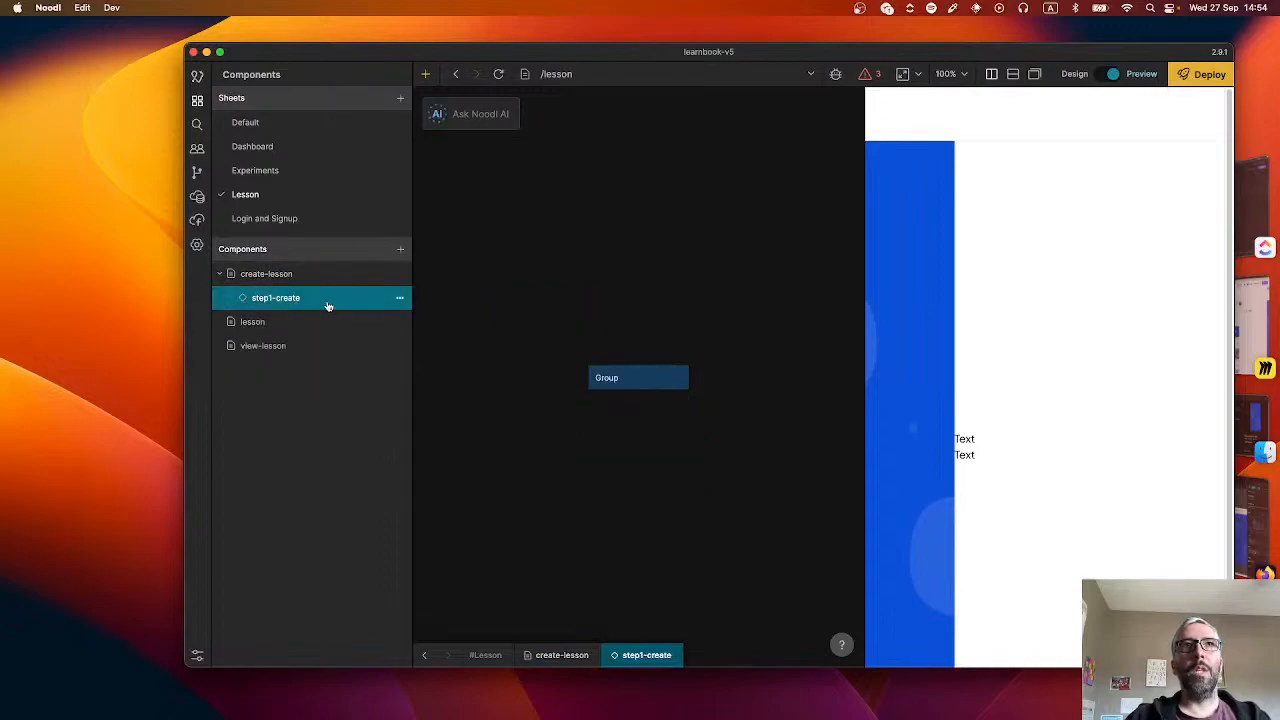
# - Move Main container and its two Text nodes from create-lesson into step1-create, replacing the default Group there
pyautogui.click(309, 273)
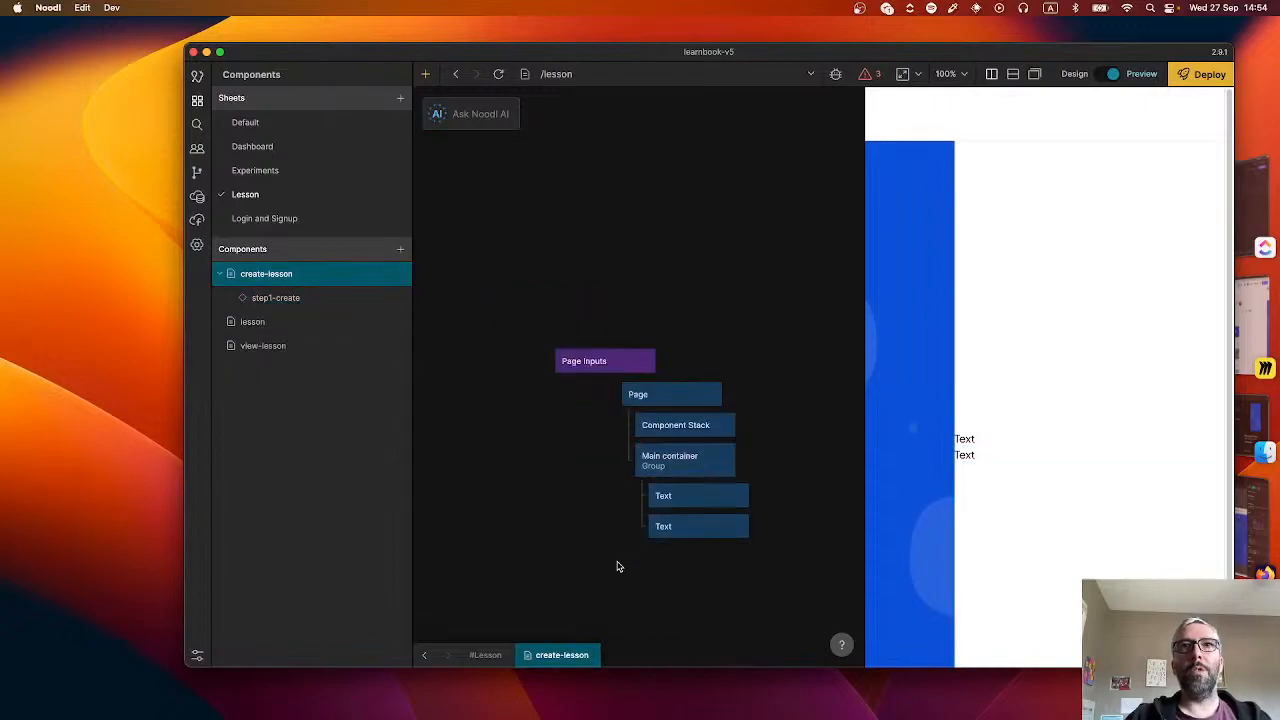
pyautogui.moveTo(617, 567); pyautogui.dragTo(711, 474)
pyautogui.hotkey('ctrl', 'x')
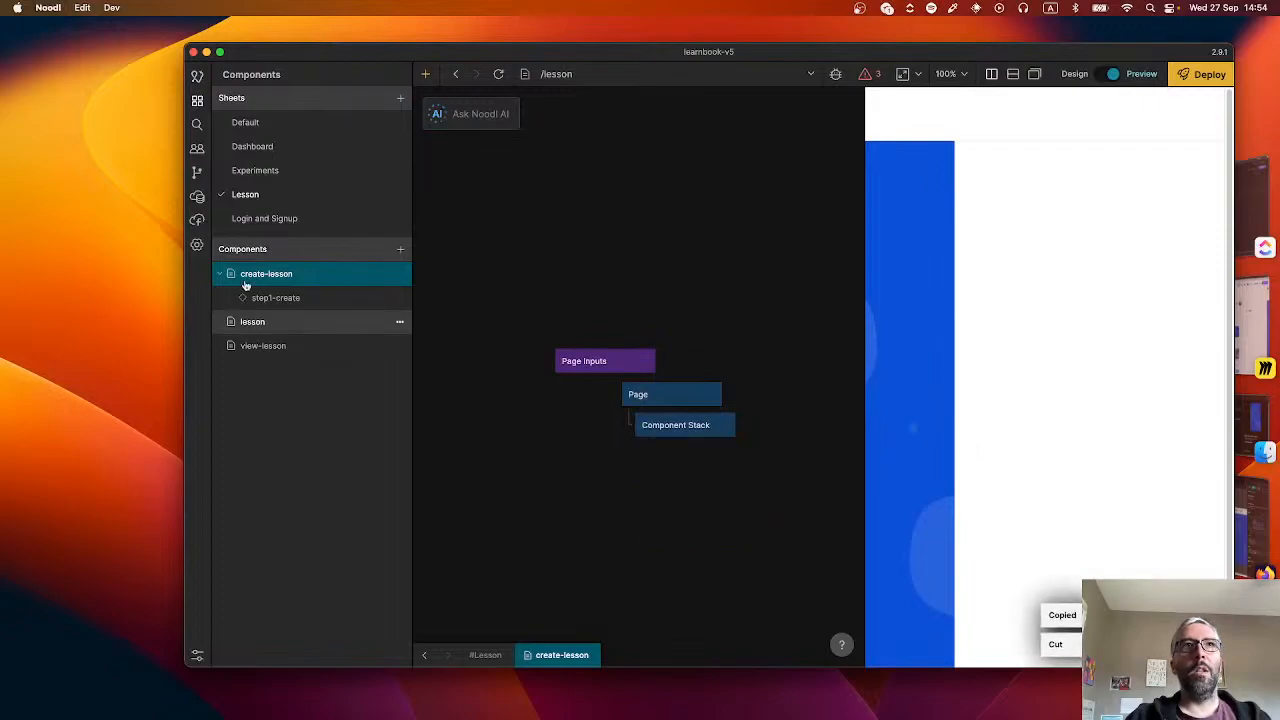
pyautogui.click(286, 297)
pyautogui.press('BackSpace')
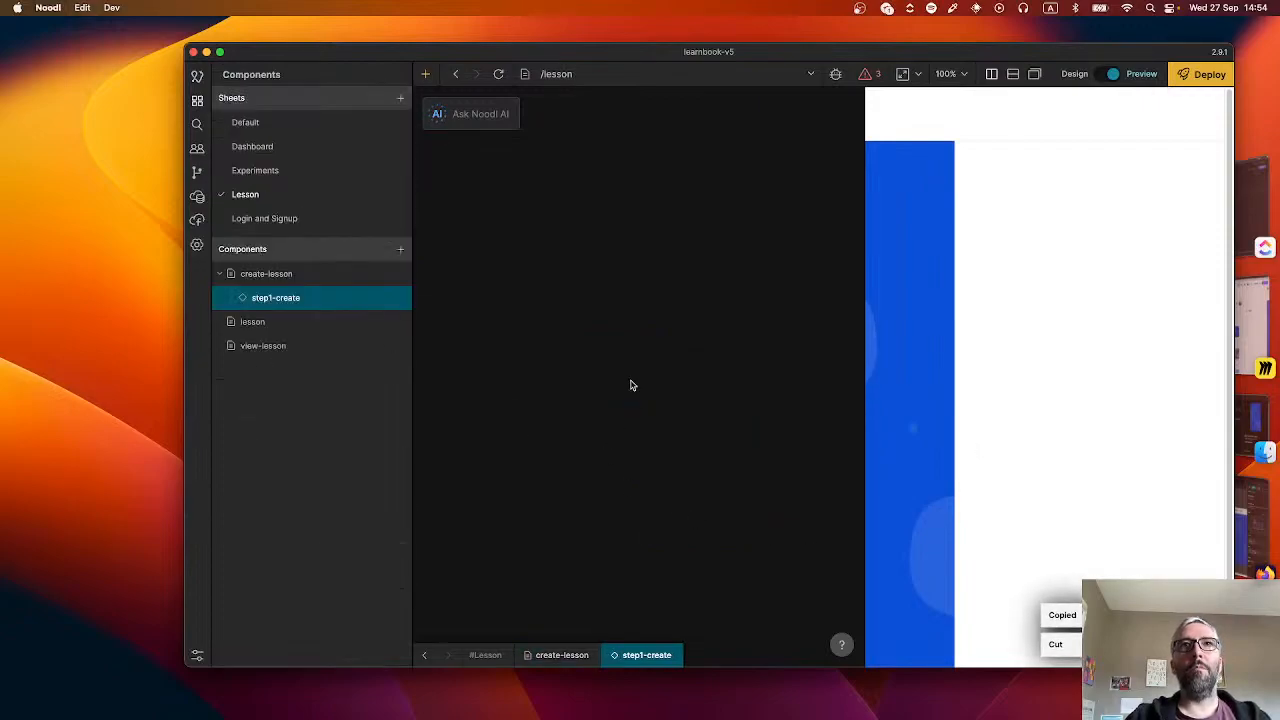
pyautogui.hotkey('ctrl', 'v')
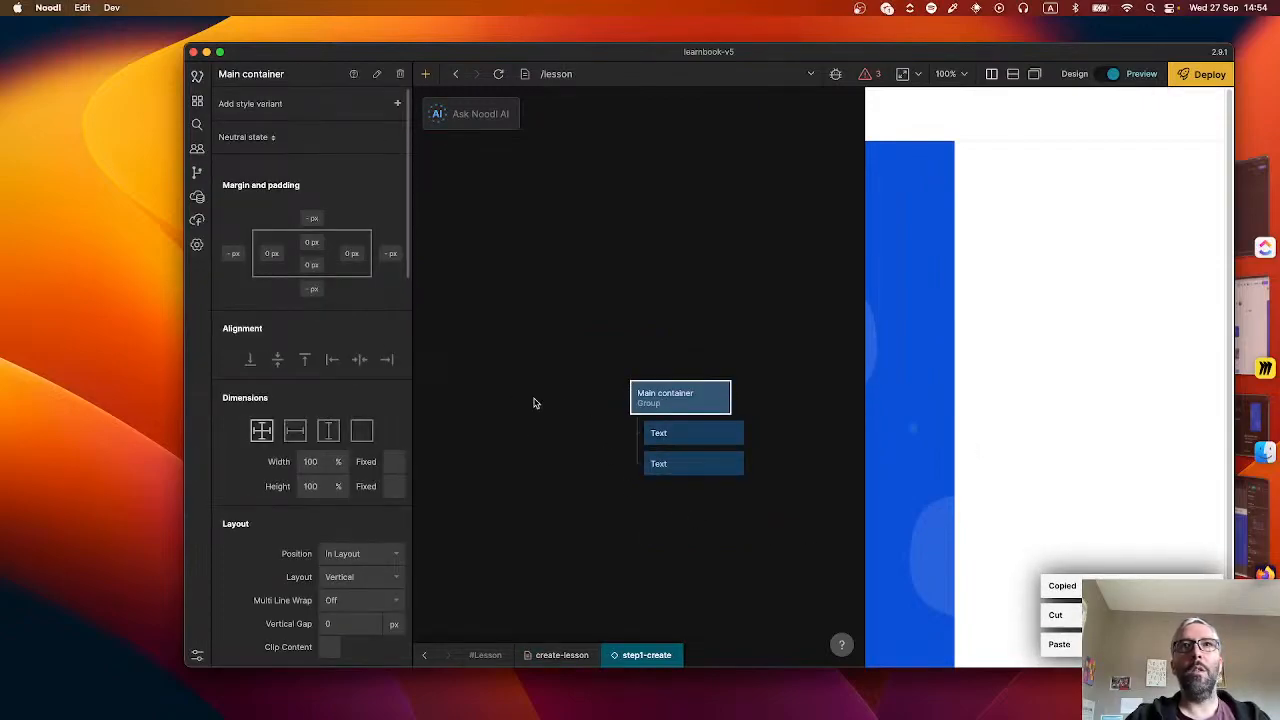
# - Add a component entry named "step1-create" to the Component Stack in create-lesson
pyautogui.click(197, 101)
pyautogui.click(300, 275)
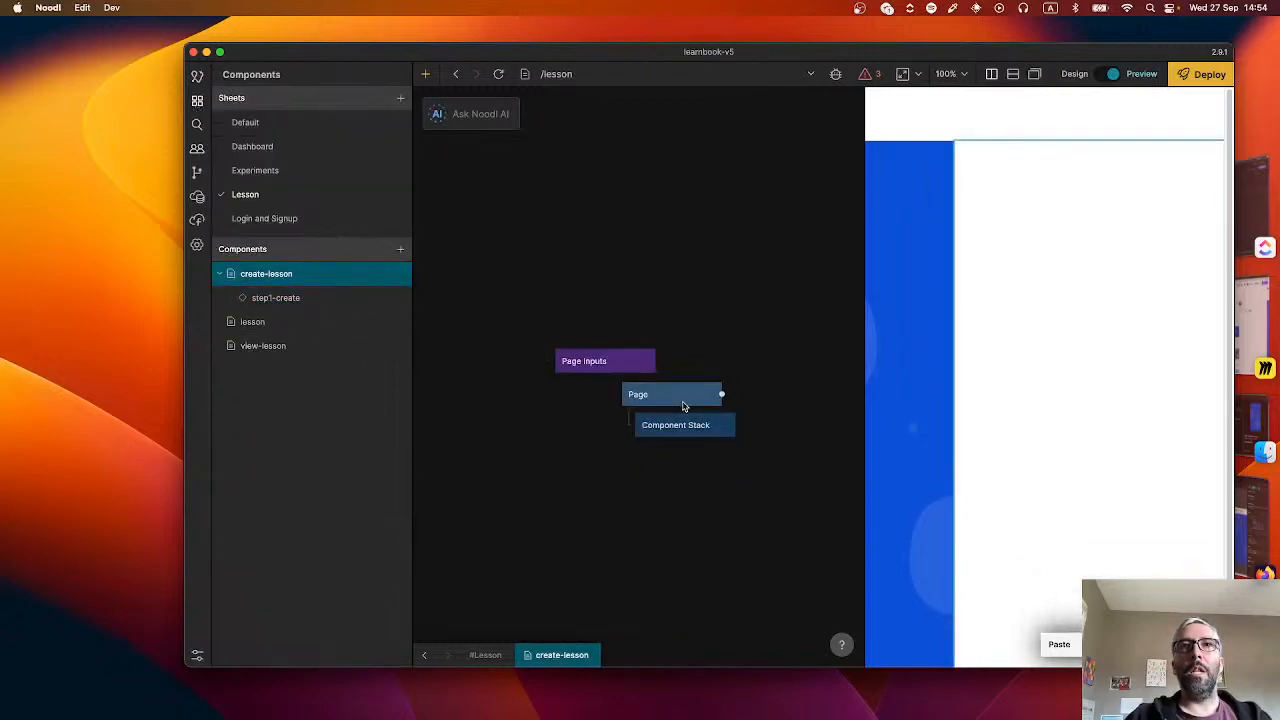
pyautogui.click(678, 427)
pyautogui.click(400, 303)
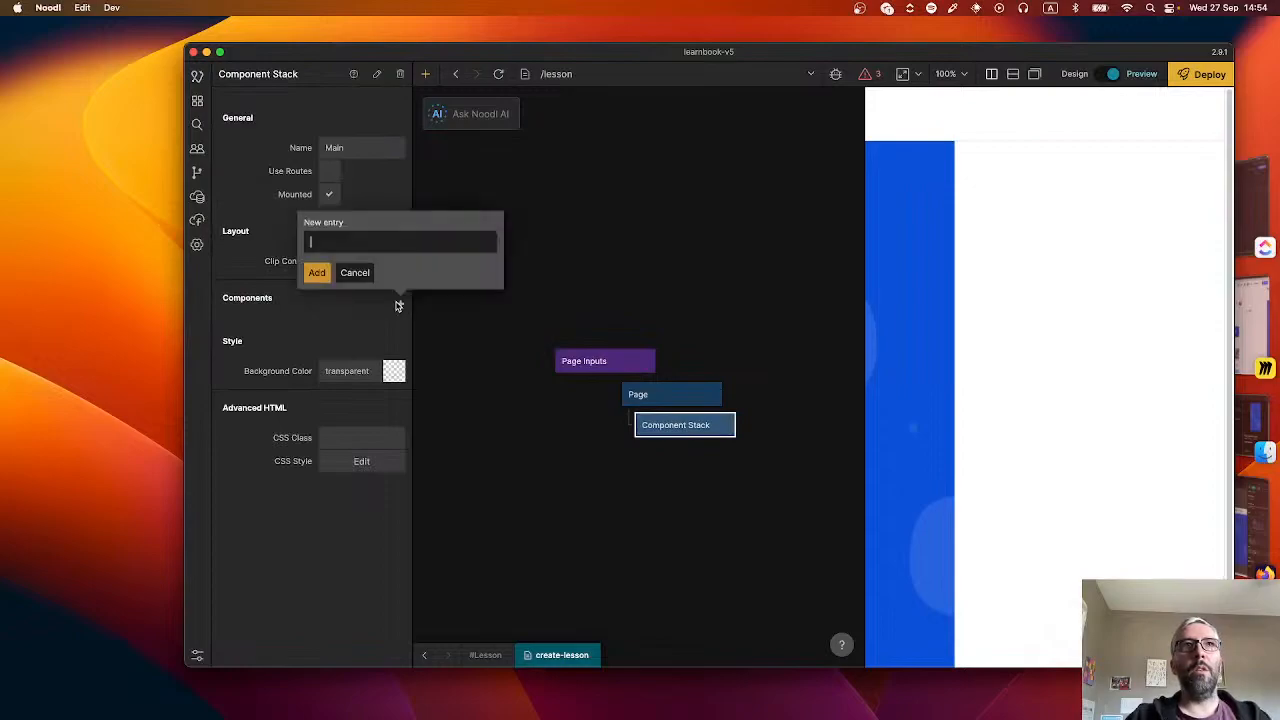
pyautogui.write('step1-c')
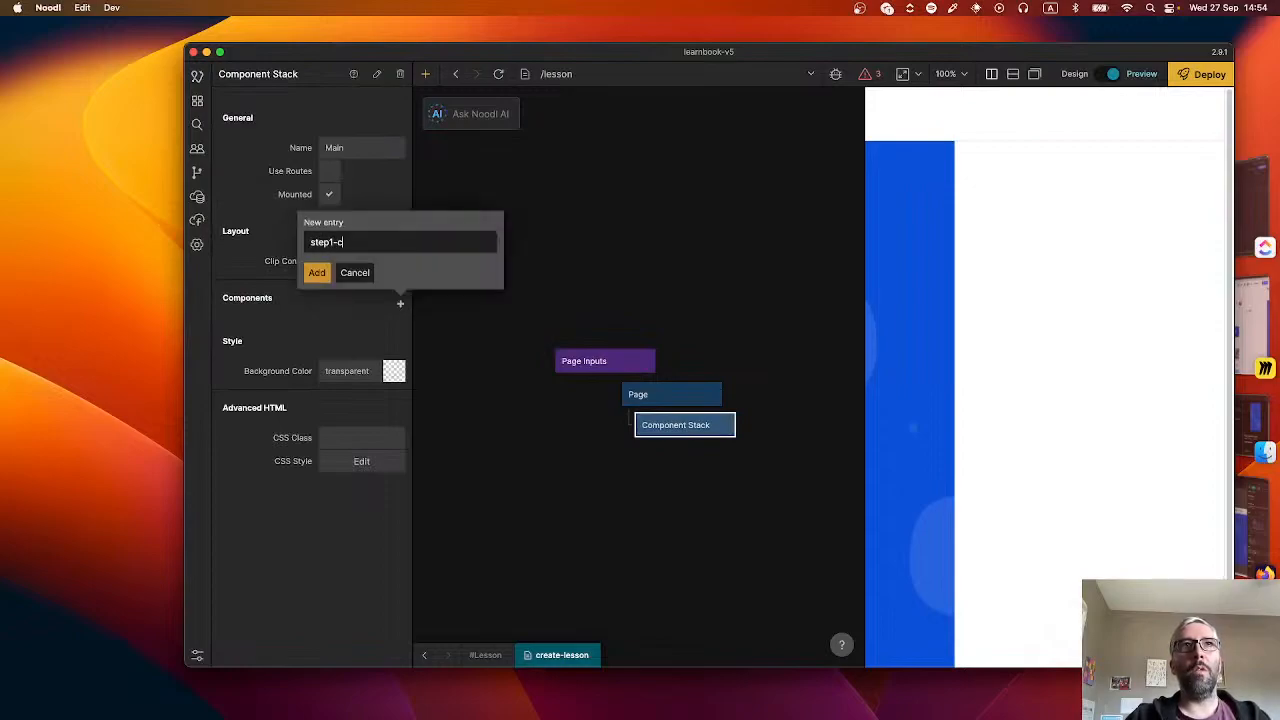
pyautogui.write('reate')
pyautogui.press('Return')
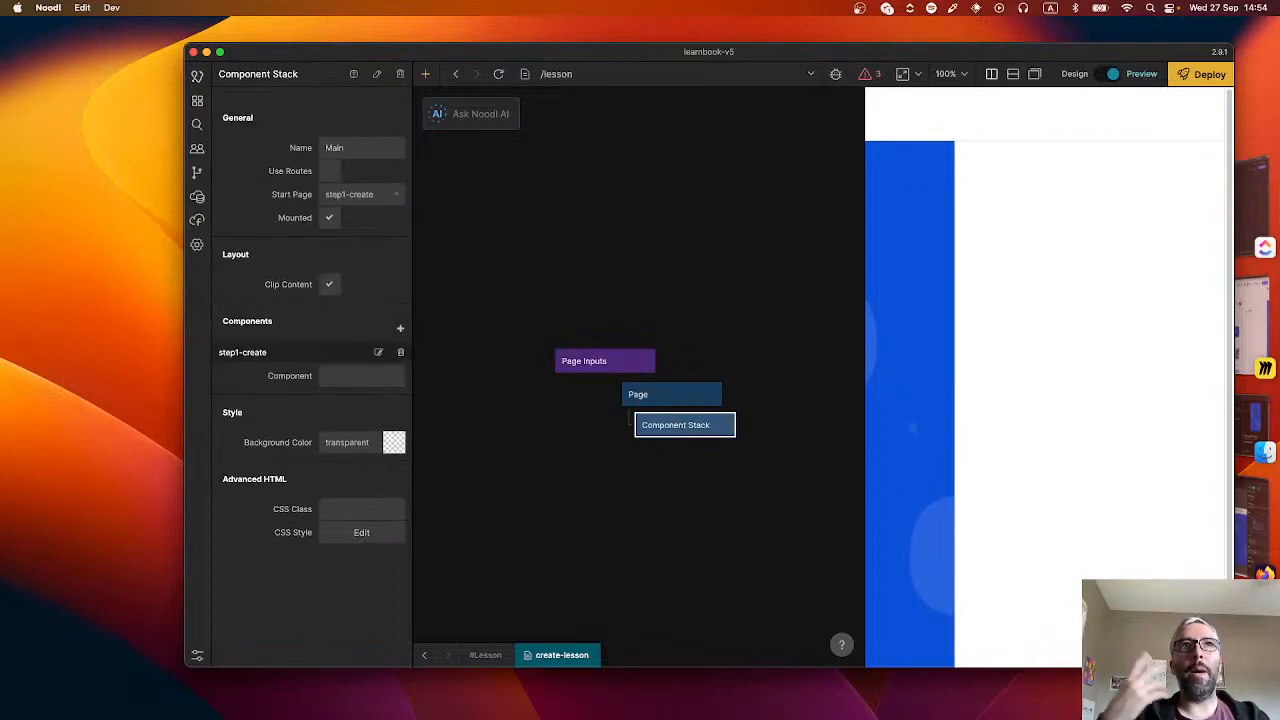
# - Set the Component Stack's Name property to "Create lesson flow"
pyautogui.click(355, 150)
pyautogui.write('Create lesson flow')
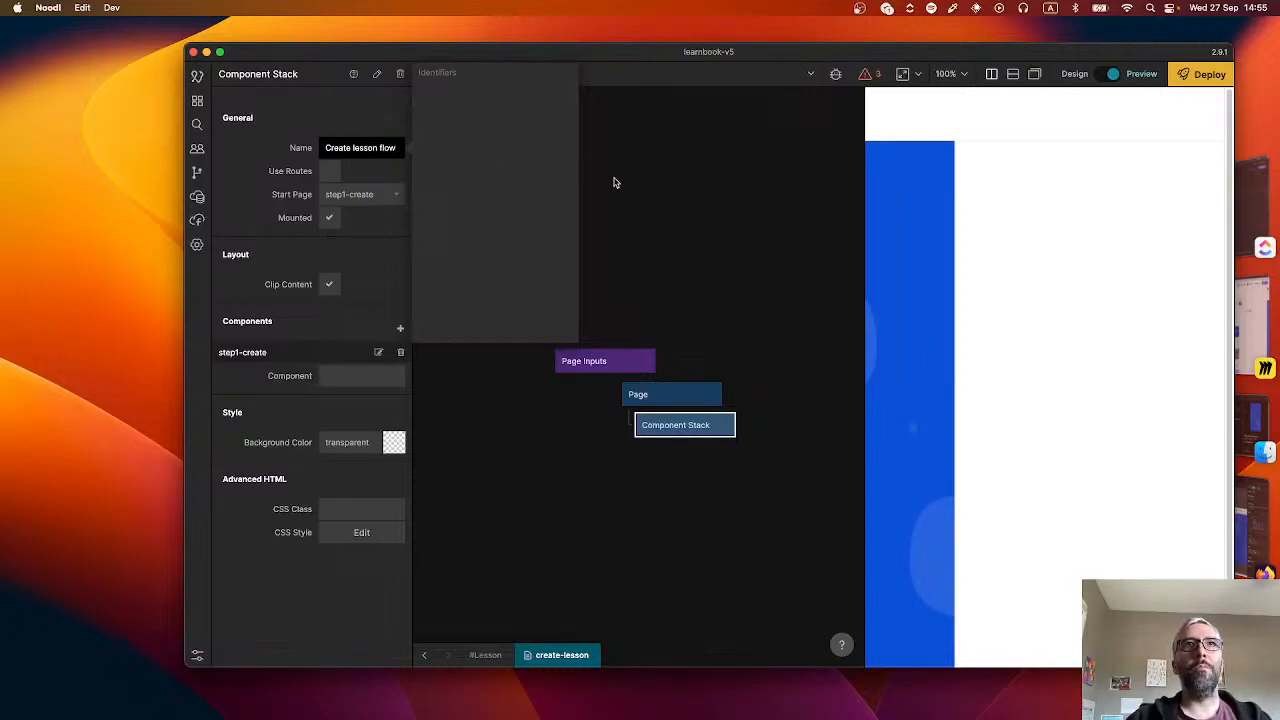
pyautogui.press('Return')
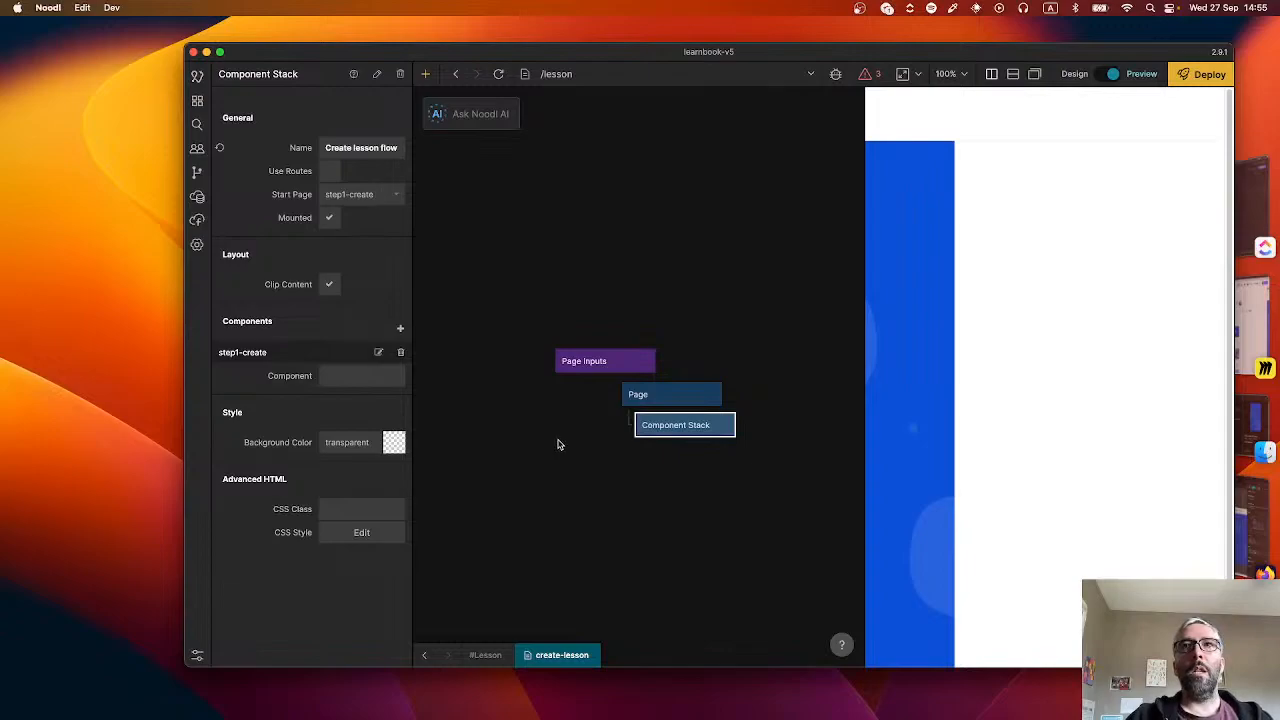
# - Assign the step1-create component from /#Lesson/create-lesson/ to the stack's step1-create entry
pyautogui.click(344, 378)
pyautogui.scroll(-10, 495, 510)
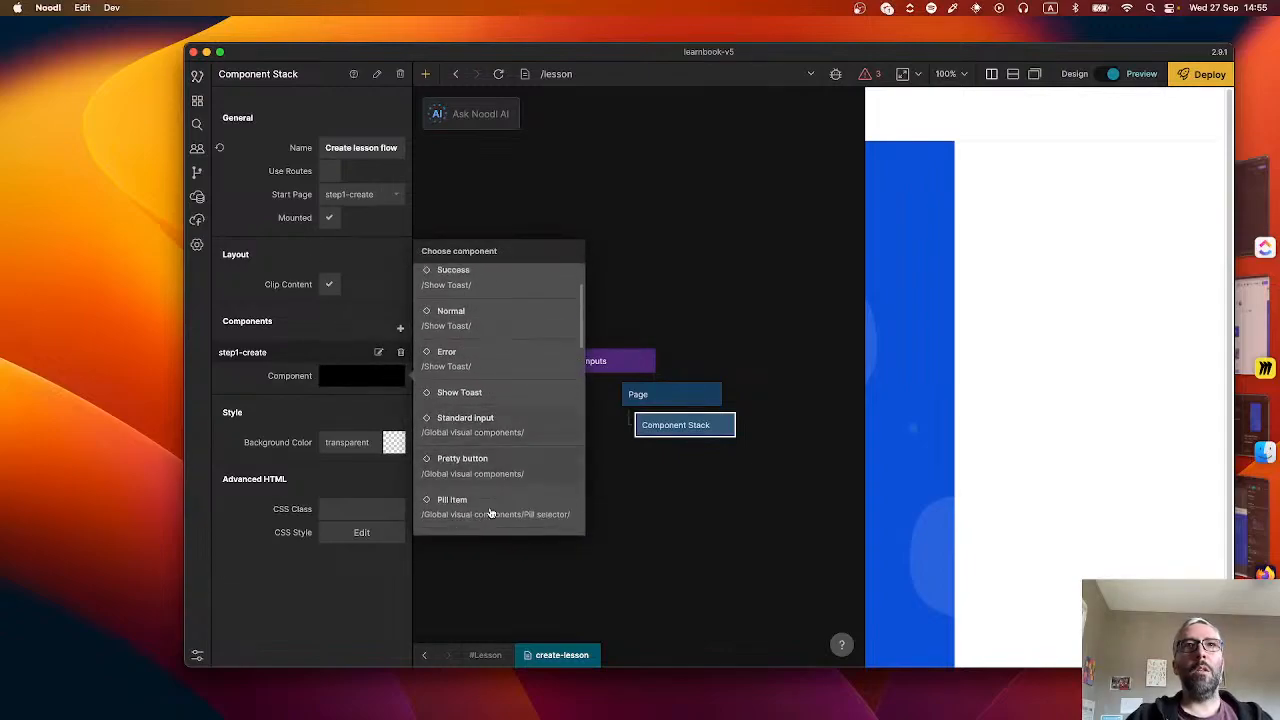
pyautogui.scroll(-4, 490, 512)
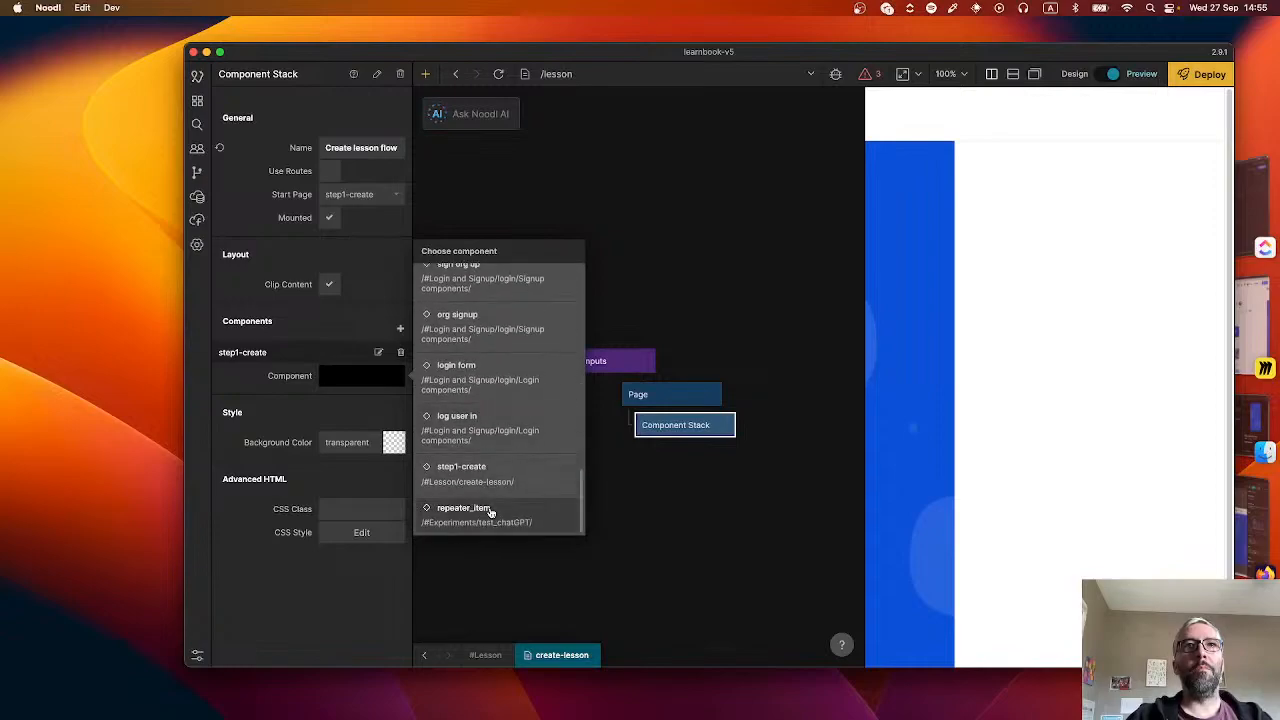
pyautogui.scroll(10, 489, 511)
pyautogui.scroll(-10, 489, 508)
pyautogui.click(489, 474)
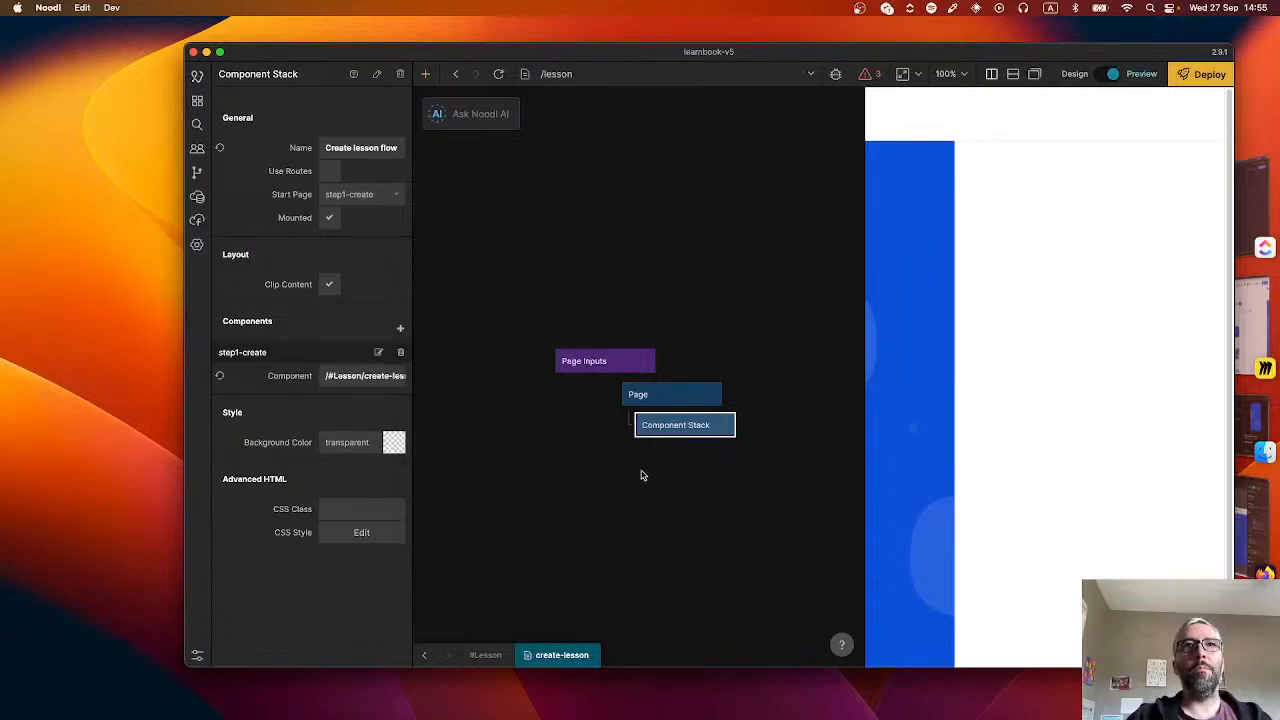
# - Open the step1-create component and reload the preview to check its content in the lesson page
pyautogui.click(197, 104)
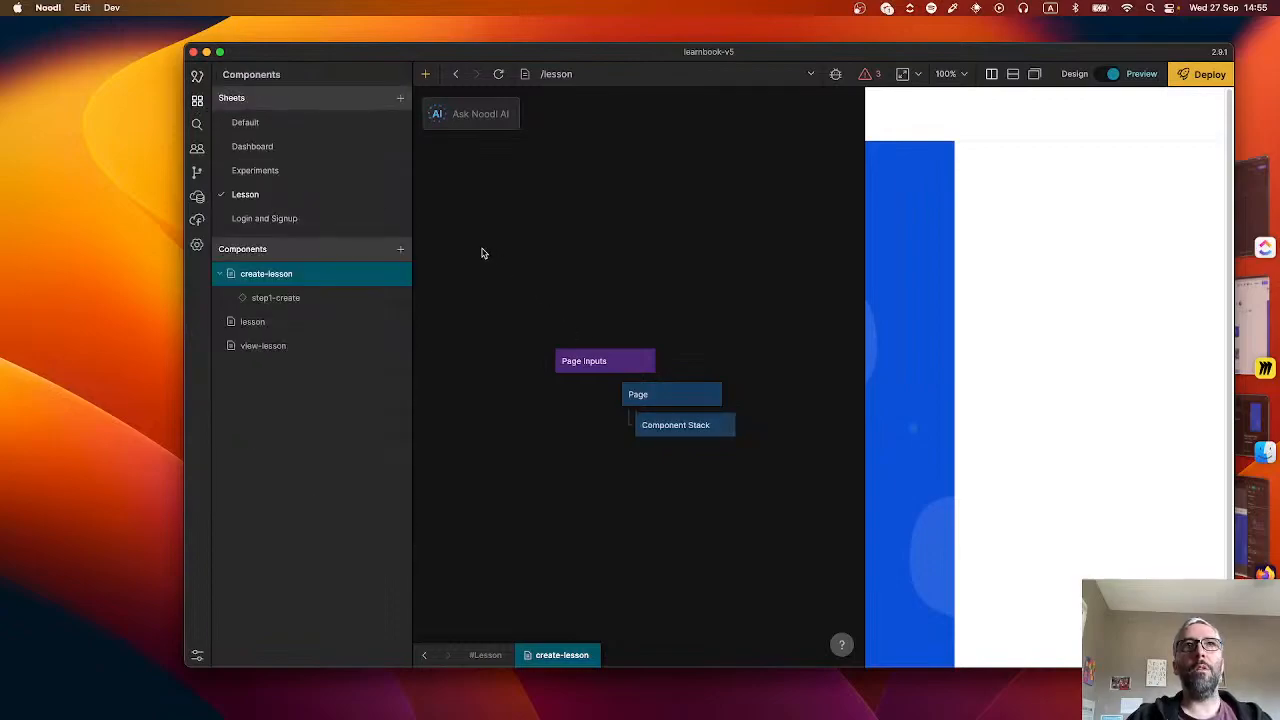
pyautogui.click(300, 299)
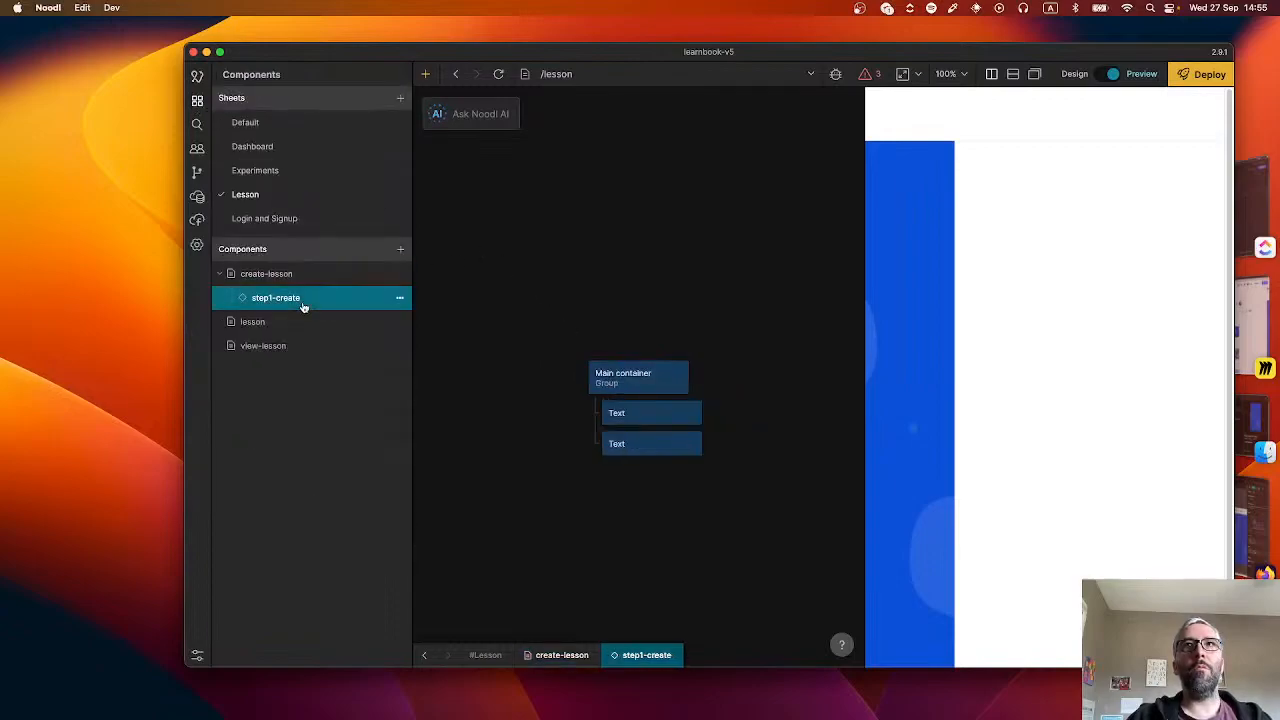
pyautogui.click(498, 73)
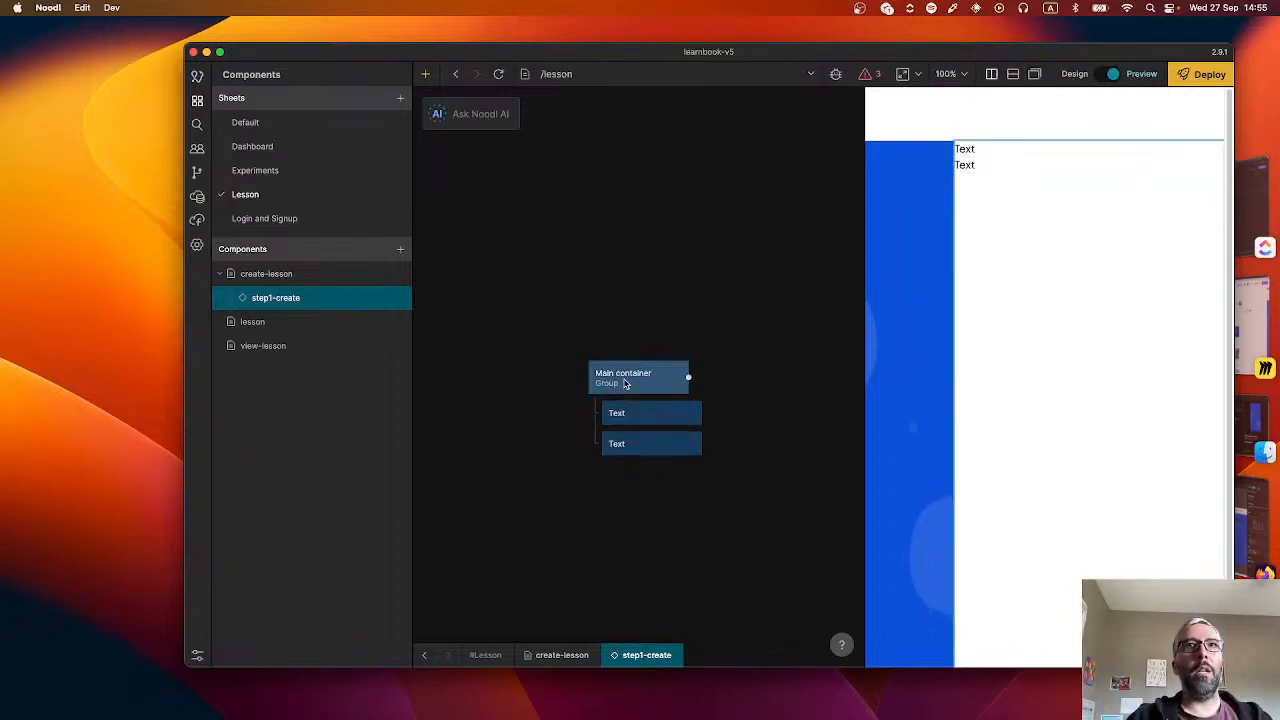
# - Rename the first Text node under Main container as "Title text"
pyautogui.click(632, 413)
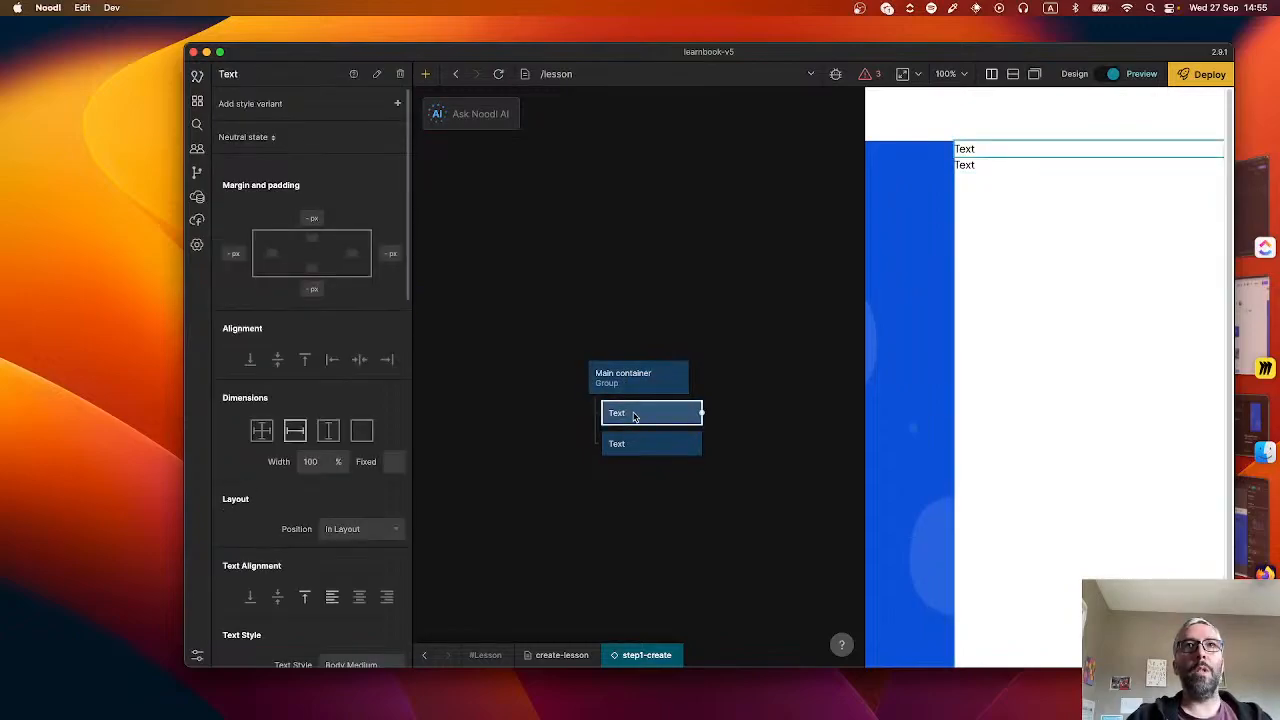
pyautogui.doubleClick(230, 75)
pyautogui.write('H')
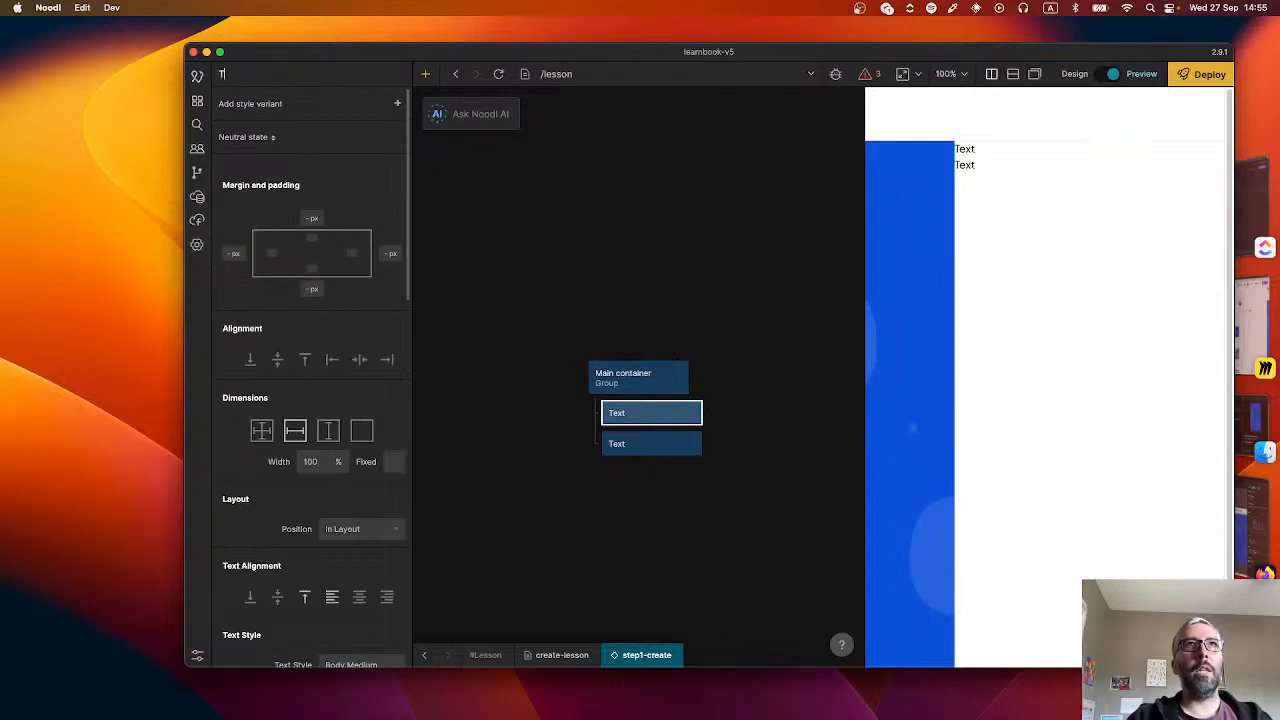
pyautogui.write('itle text')
pyautogui.press('Return')
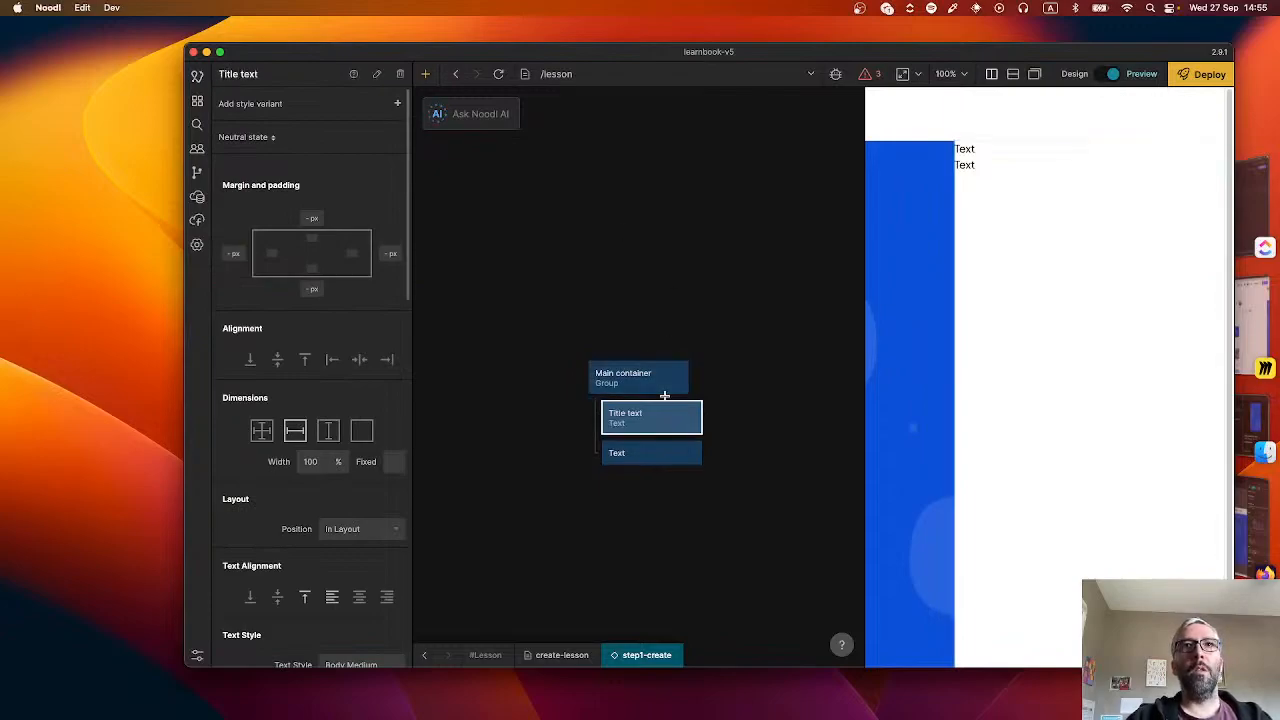
# - Rename the second Text node under Main container as "Subtitle text"
pyautogui.click(653, 457)
pyautogui.doubleClick(238, 74)
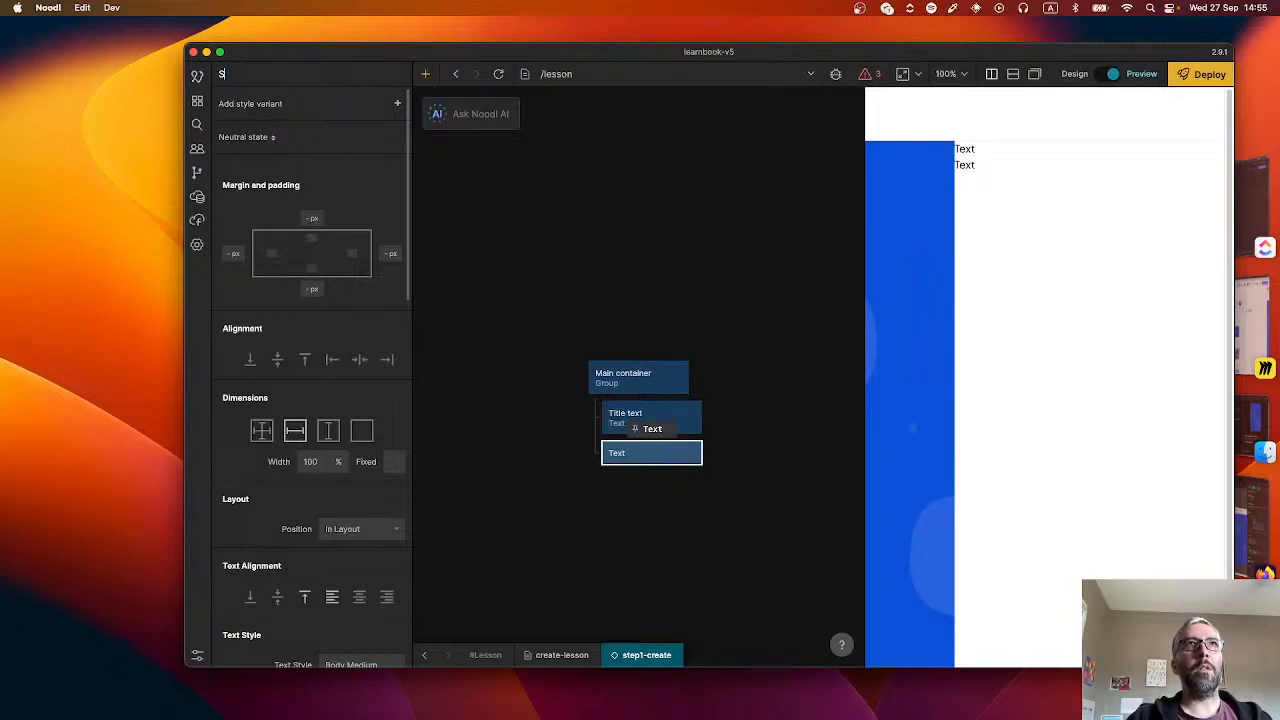
pyautogui.write('Subtitle text')
pyautogui.press('Return')
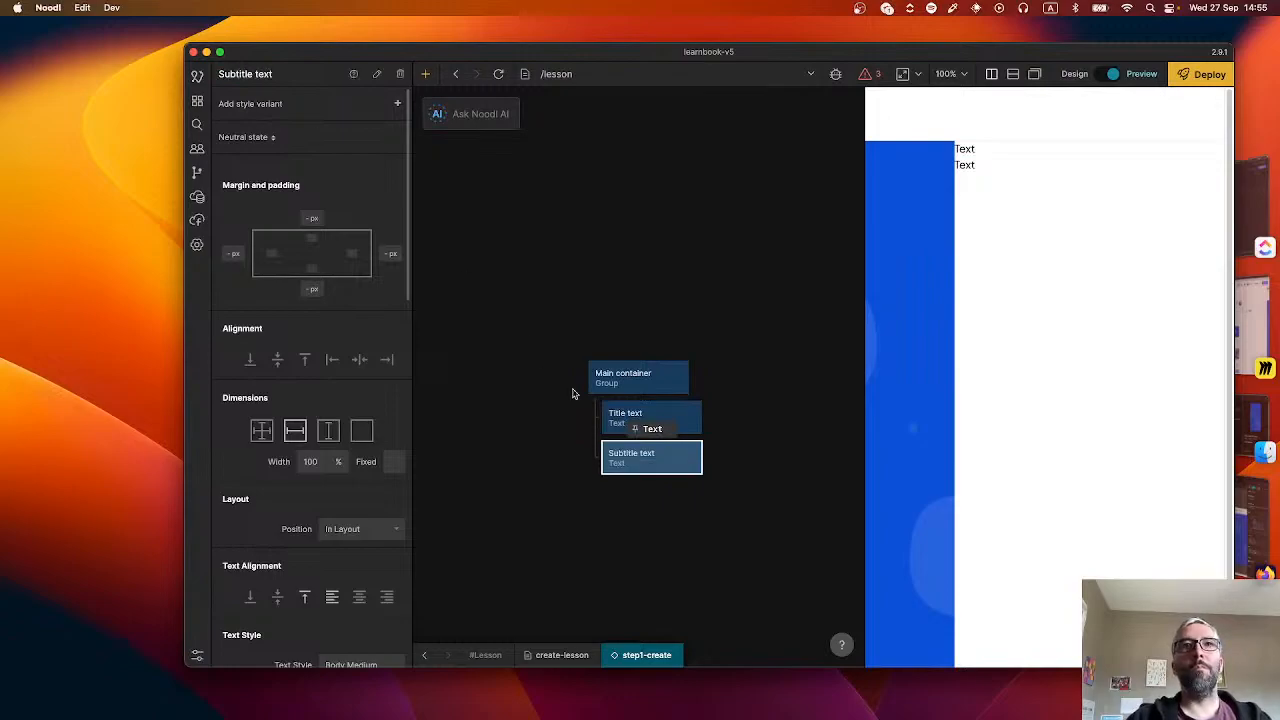
# - Switch to the Figma design in Firefox and examine the title and subtitle of the 3.0 Créer un cours frame
pyautogui.press('super+Tab')
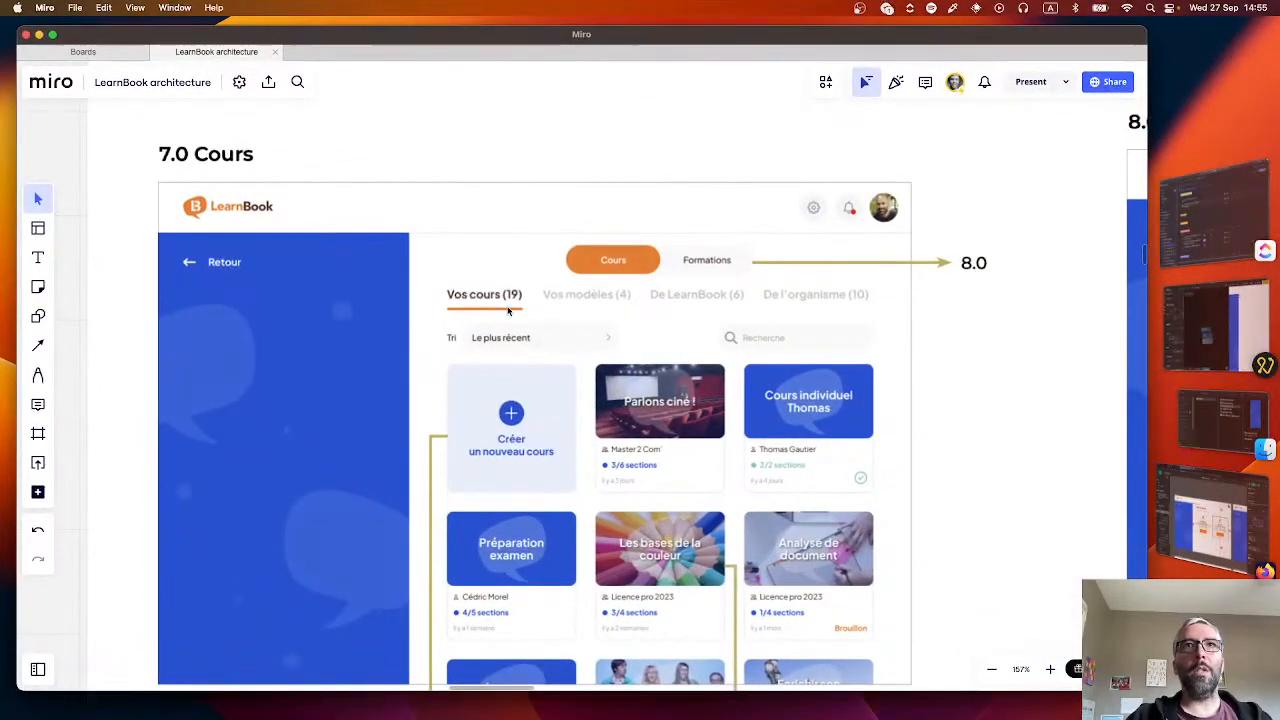
pyautogui.hscroll(-4, 508, 311)
pyautogui.hscroll(-4, 509, 309)
pyautogui.hscroll(6, 900, 323)
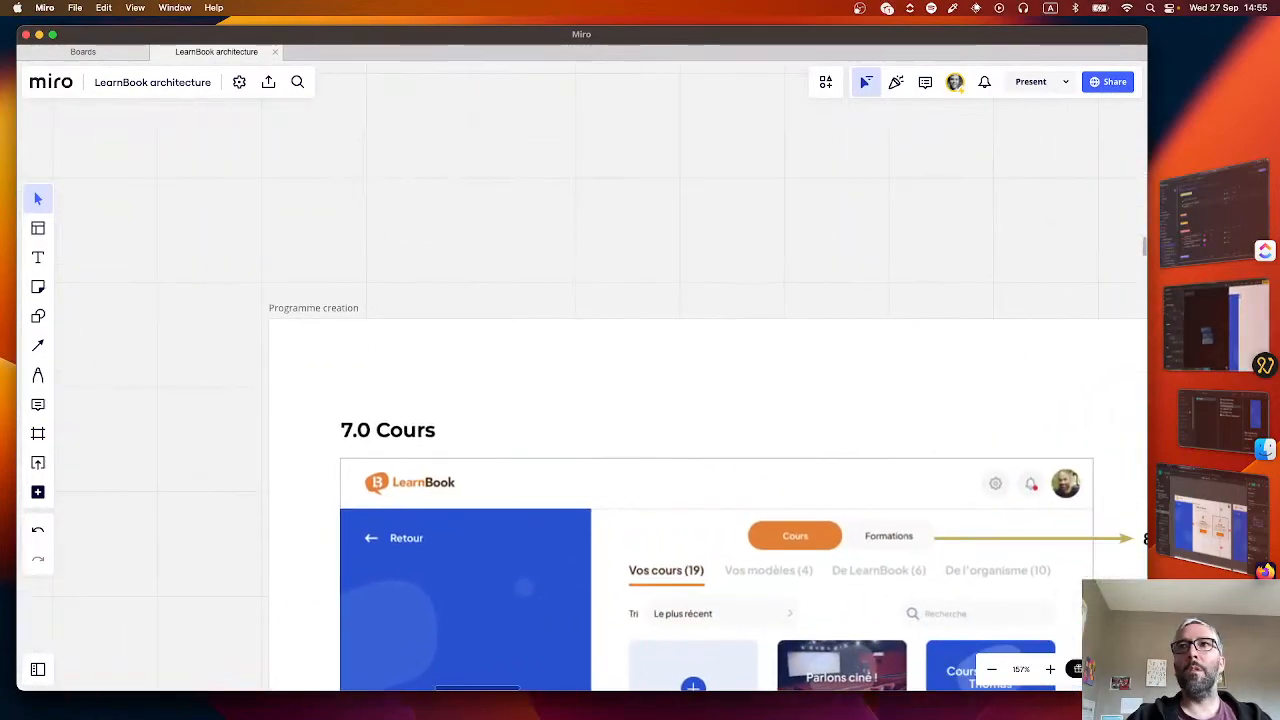
pyautogui.click(1234, 540)
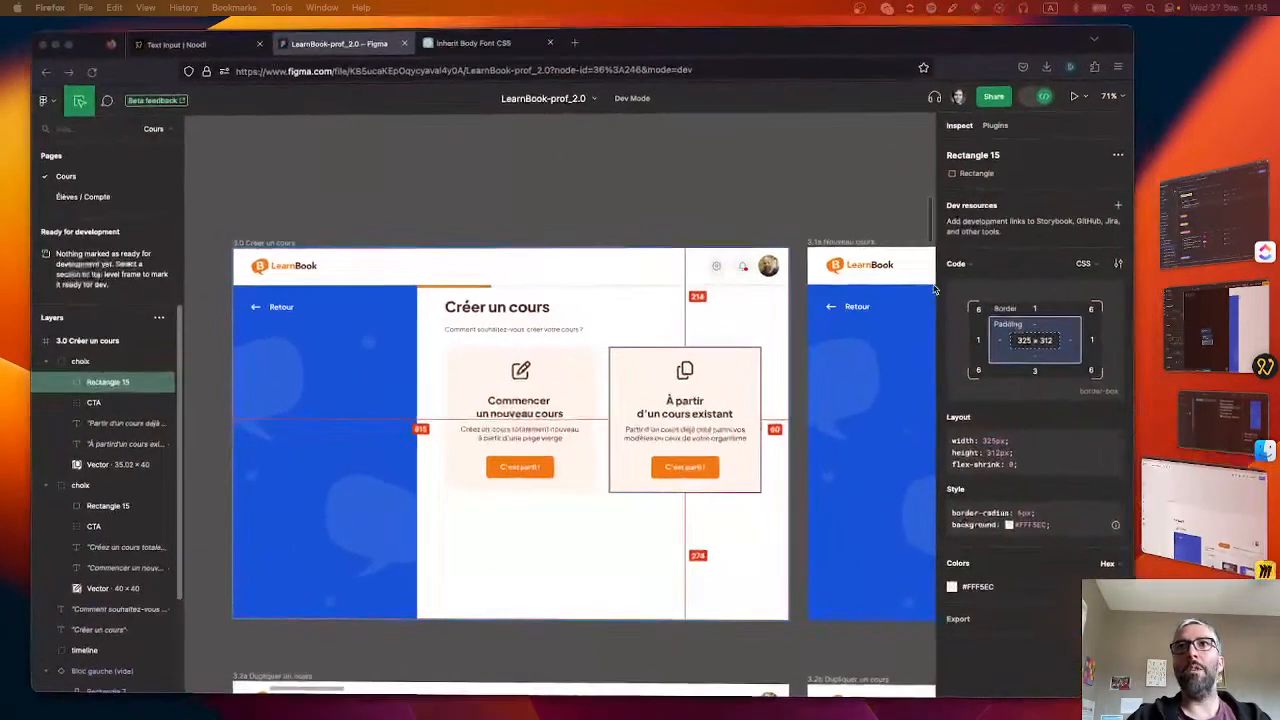
# - Switch back to Noodl and set the Title text node's text to "Create a lesson"
pyautogui.click(1212, 328)
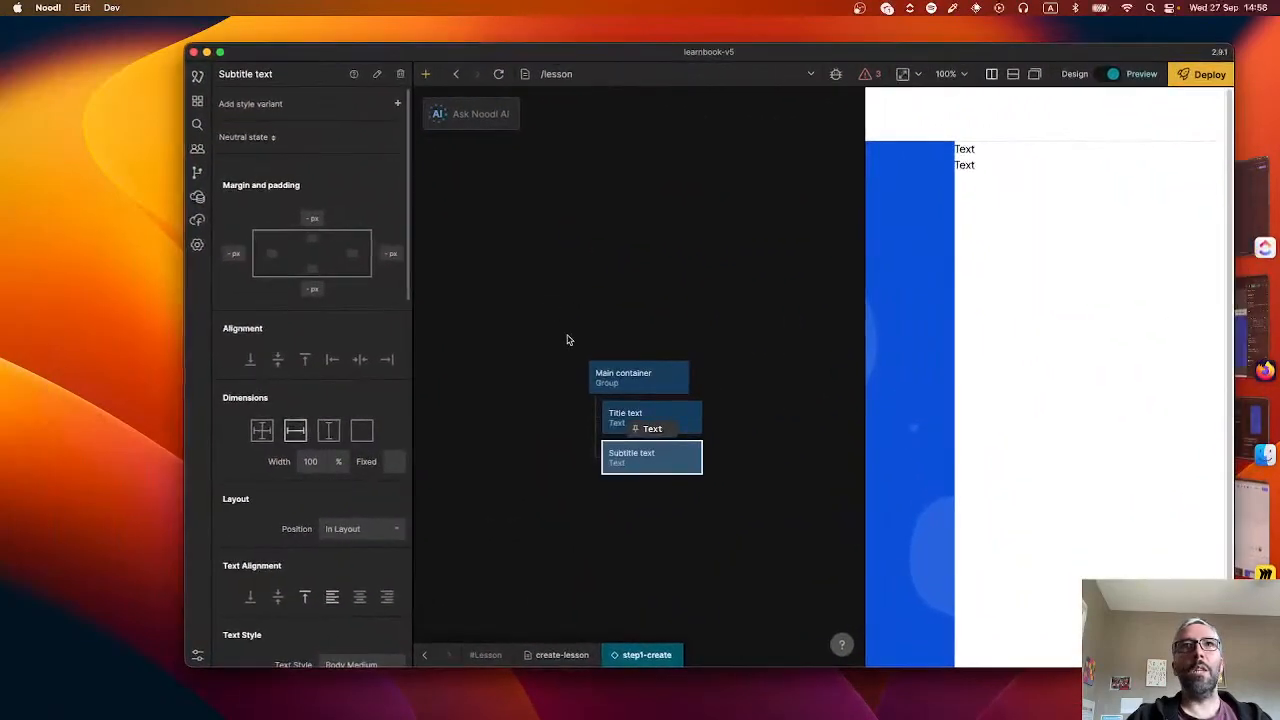
pyautogui.click(660, 416)
pyautogui.scroll(-5, 286, 386)
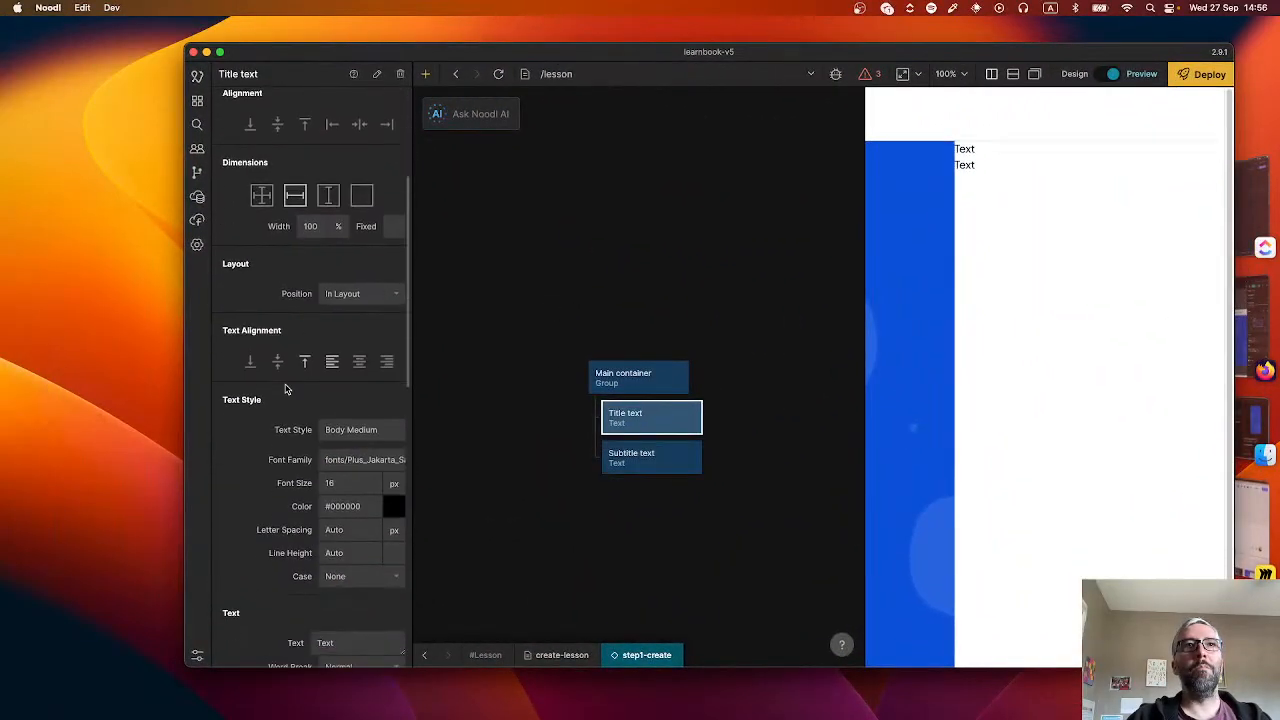
pyautogui.scroll(-3, 346, 449)
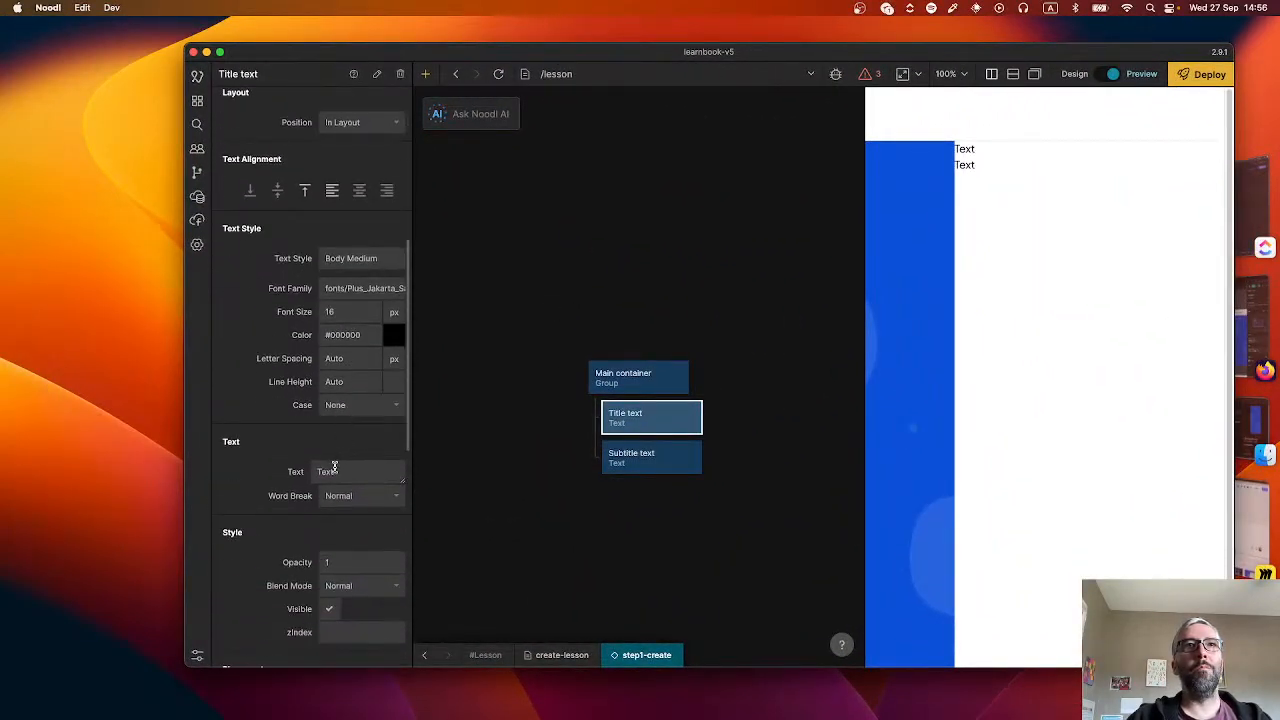
pyautogui.doubleClick(335, 469)
pyautogui.write('Create a les')
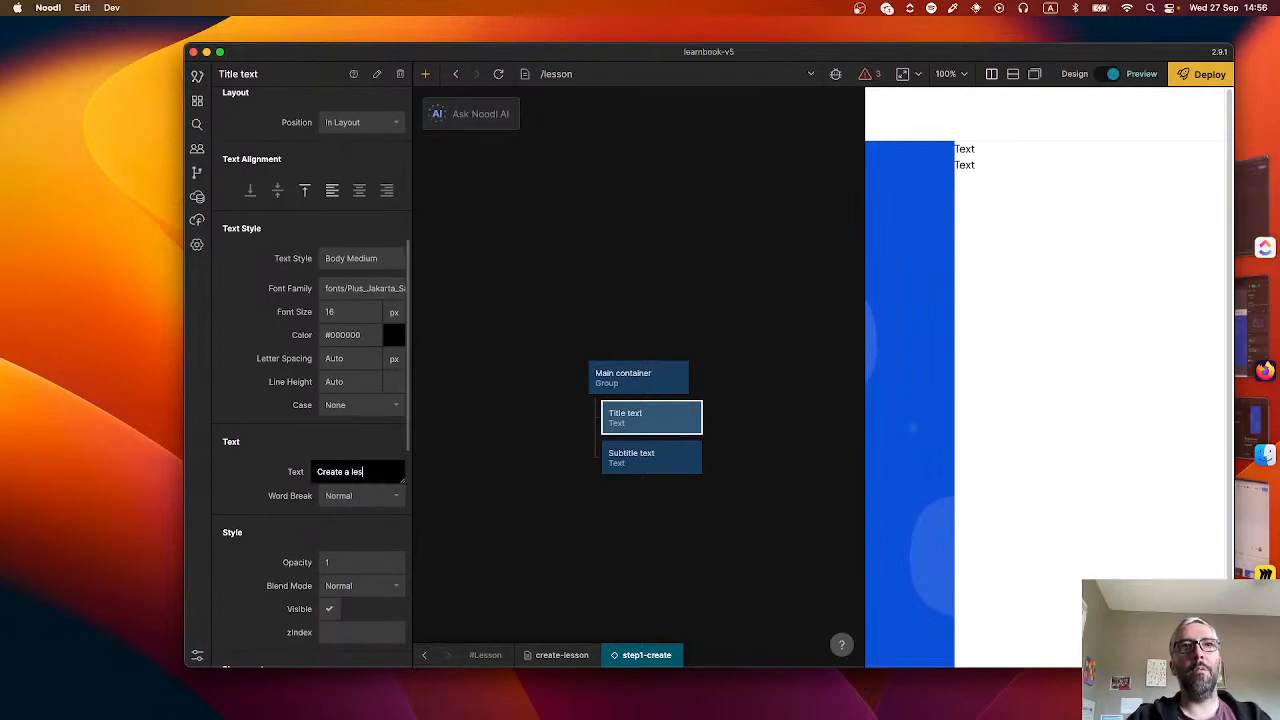
pyautogui.write('son')
pyautogui.click(548, 418)
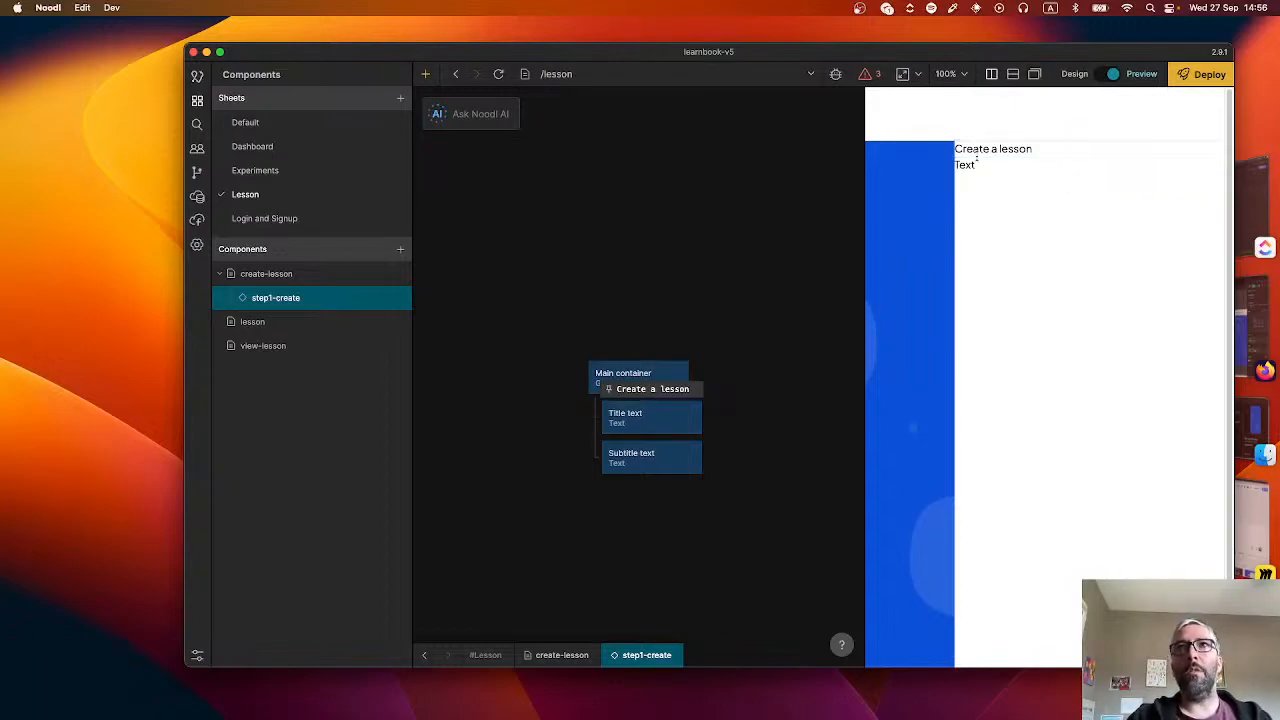
# - Switch to the Figma design and compare the 3.0 Créer un cours and 3.1a Nouveau cours frames
pyautogui.press('super+Tab')
pyautogui.hscroll(5, 575, 387)
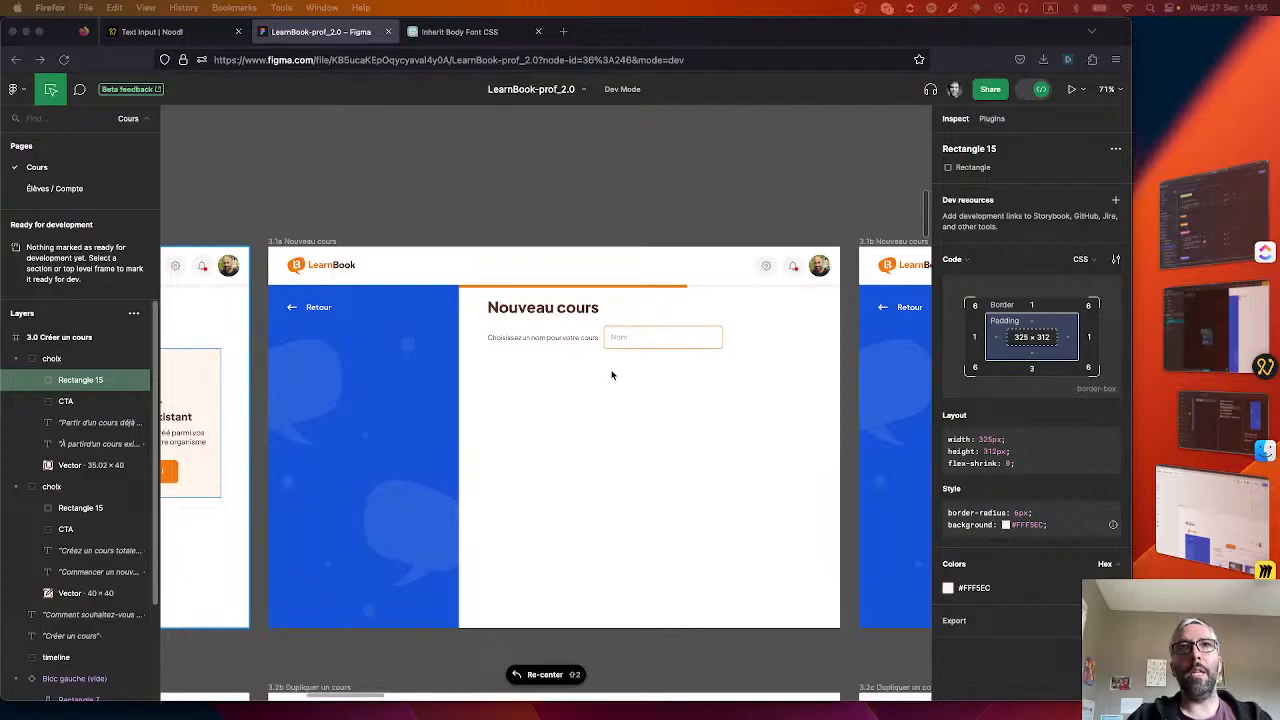
pyautogui.hscroll(-5, 612, 375)
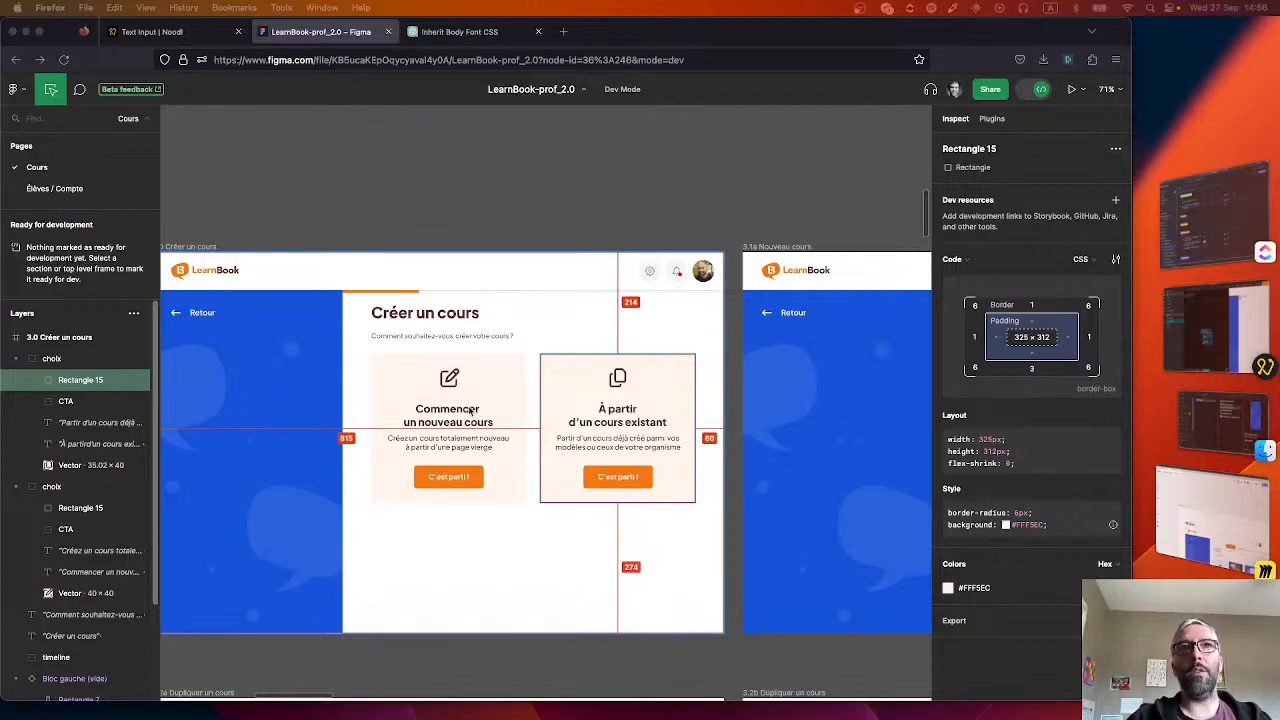
# - Return to Noodl and set the Subtitle text node's text to "How would you like to create your lesson?"
pyautogui.press('super+Tab')
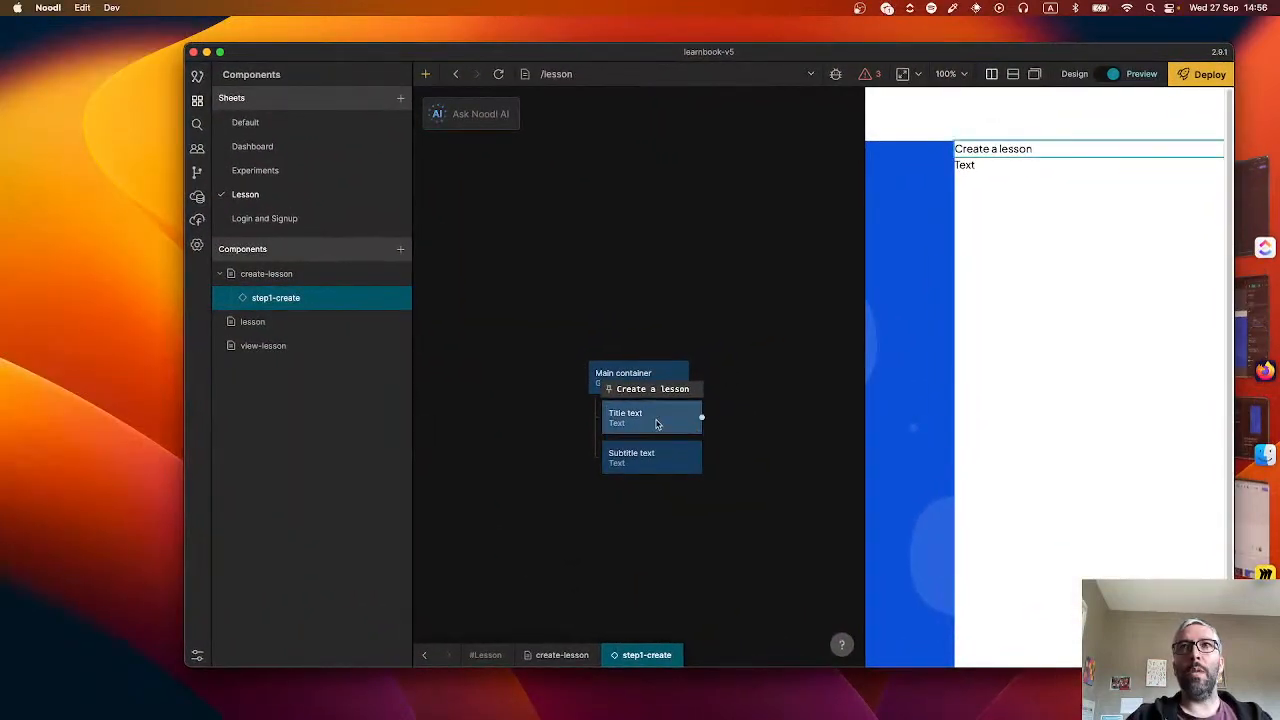
pyautogui.click(657, 424)
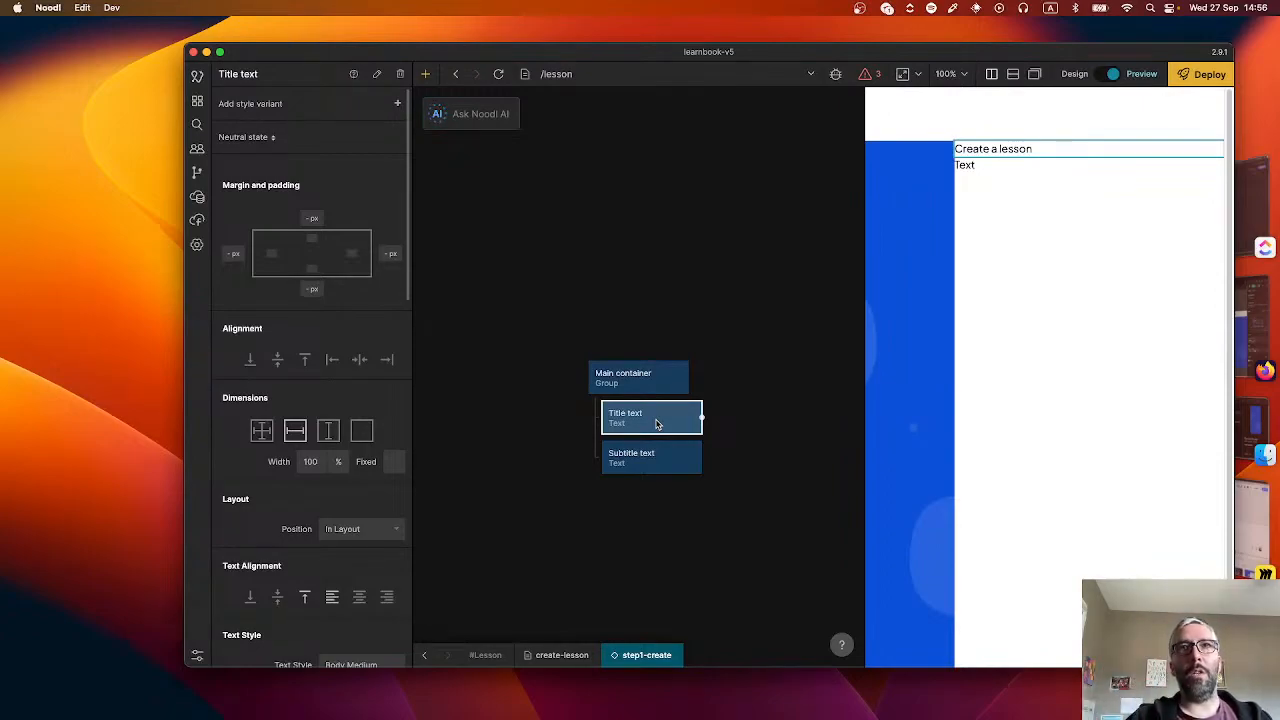
pyautogui.click(628, 470)
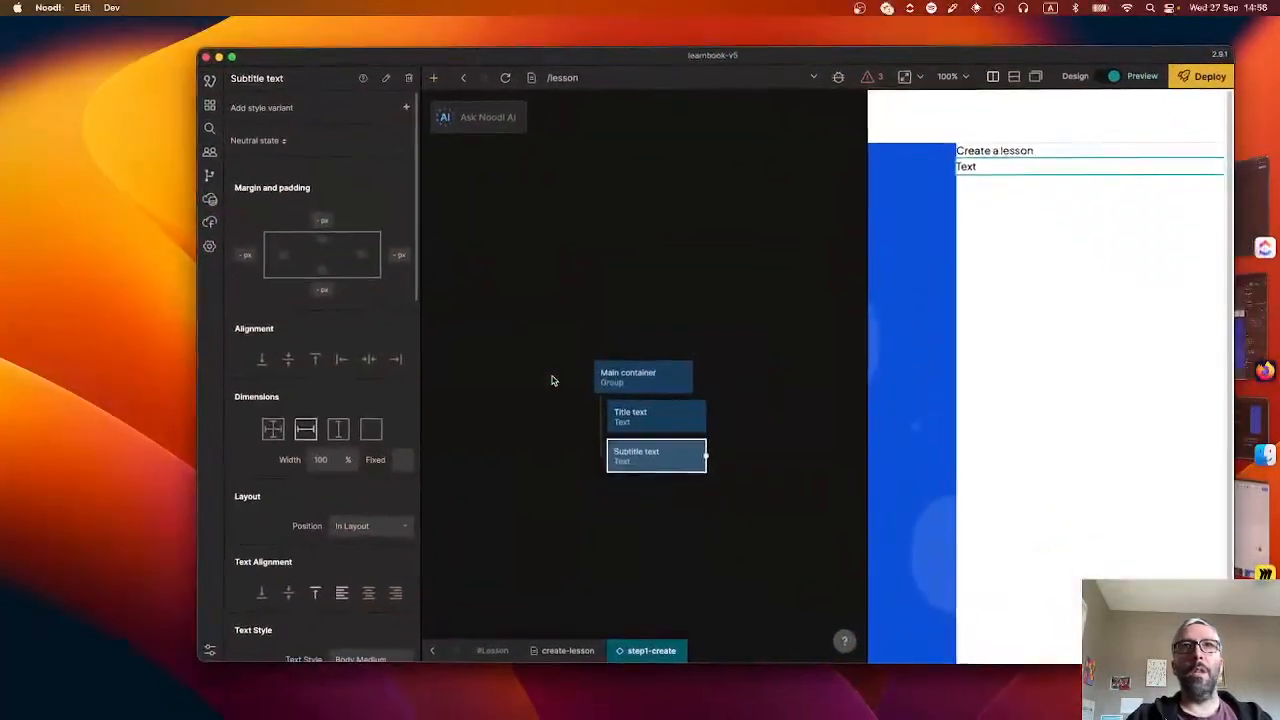
pyautogui.scroll(-5, 306, 500)
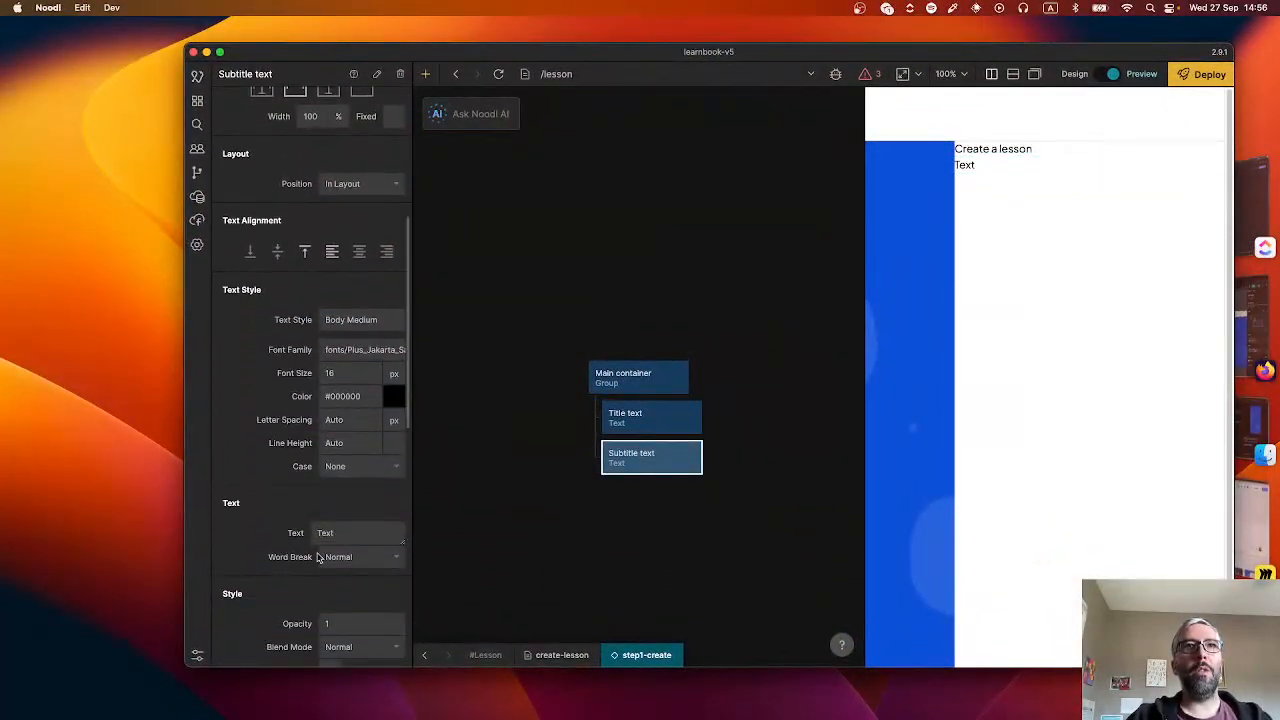
pyautogui.scroll(-2, 335, 480)
pyautogui.click(351, 430)
pyautogui.write('How wou')
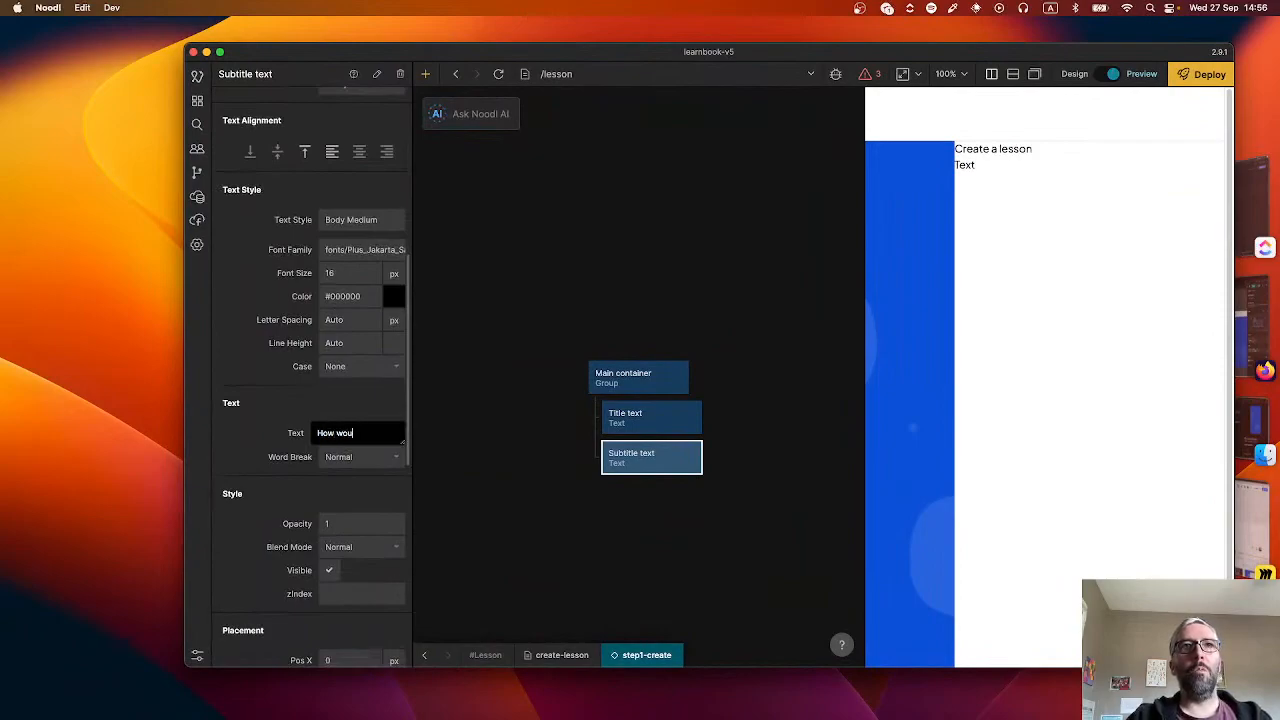
pyautogui.write('ld you like to')
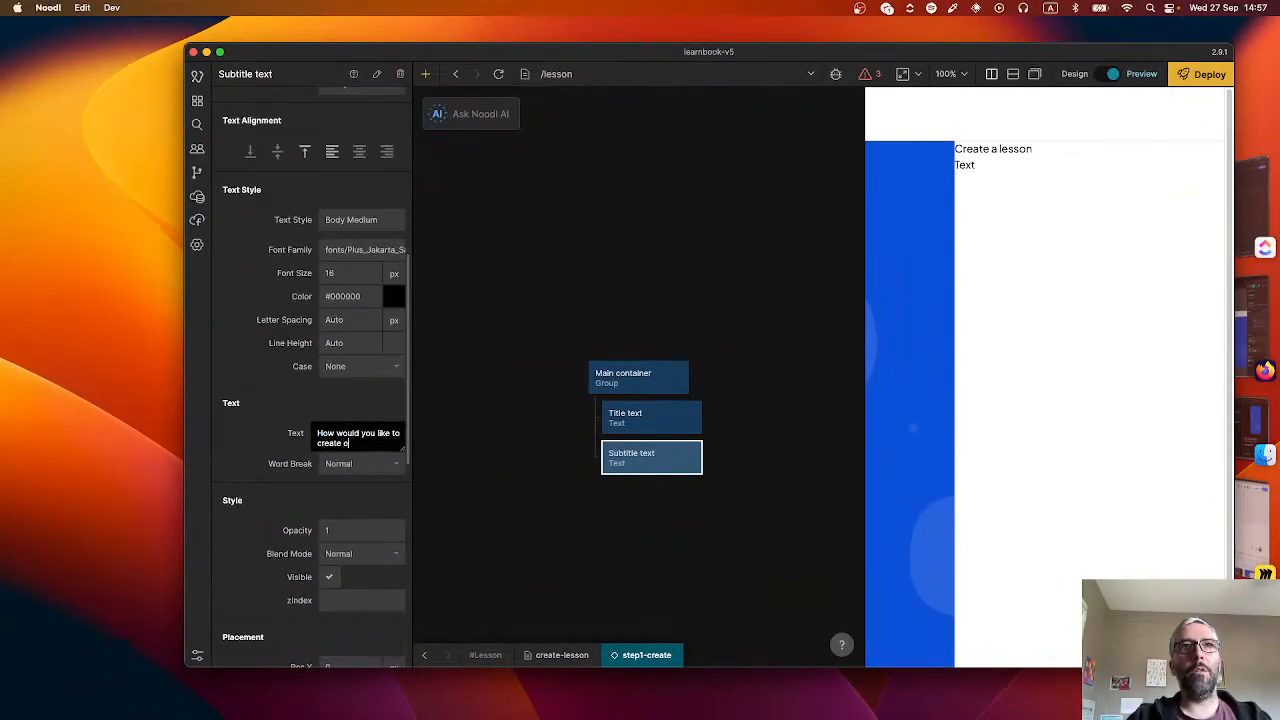
pyautogui.press('BackSpace')
pyautogui.write('yor')
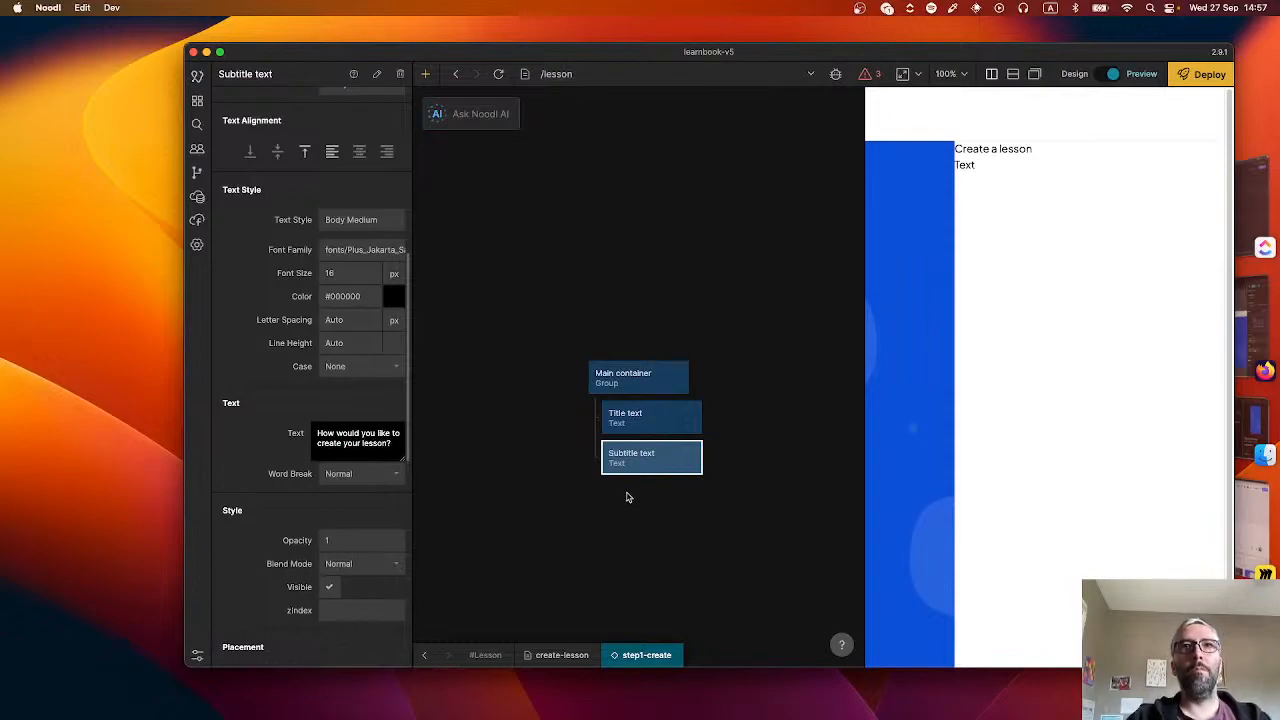
pyautogui.click(571, 516)
# - Check the two choice cards in Figma, and add a Repeater node in Noodl under Main container below Subtitle text
pyautogui.press('super+Tab')
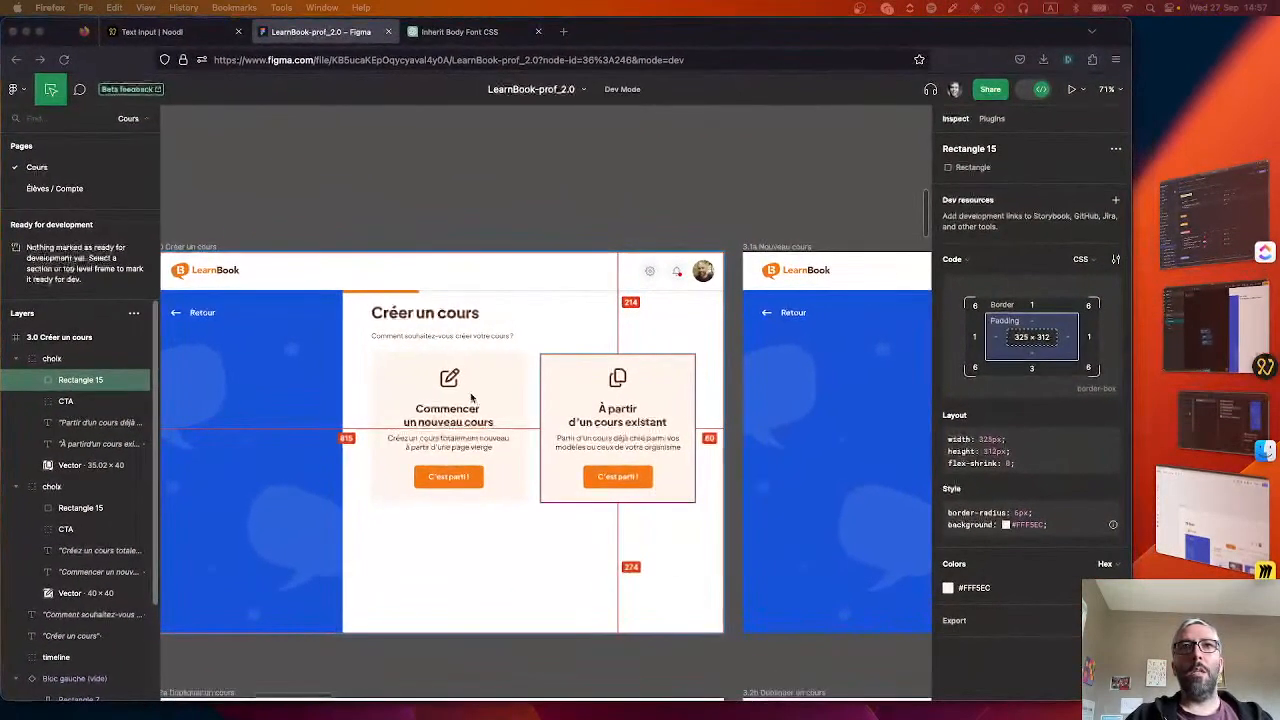
pyautogui.press('super+Tab')
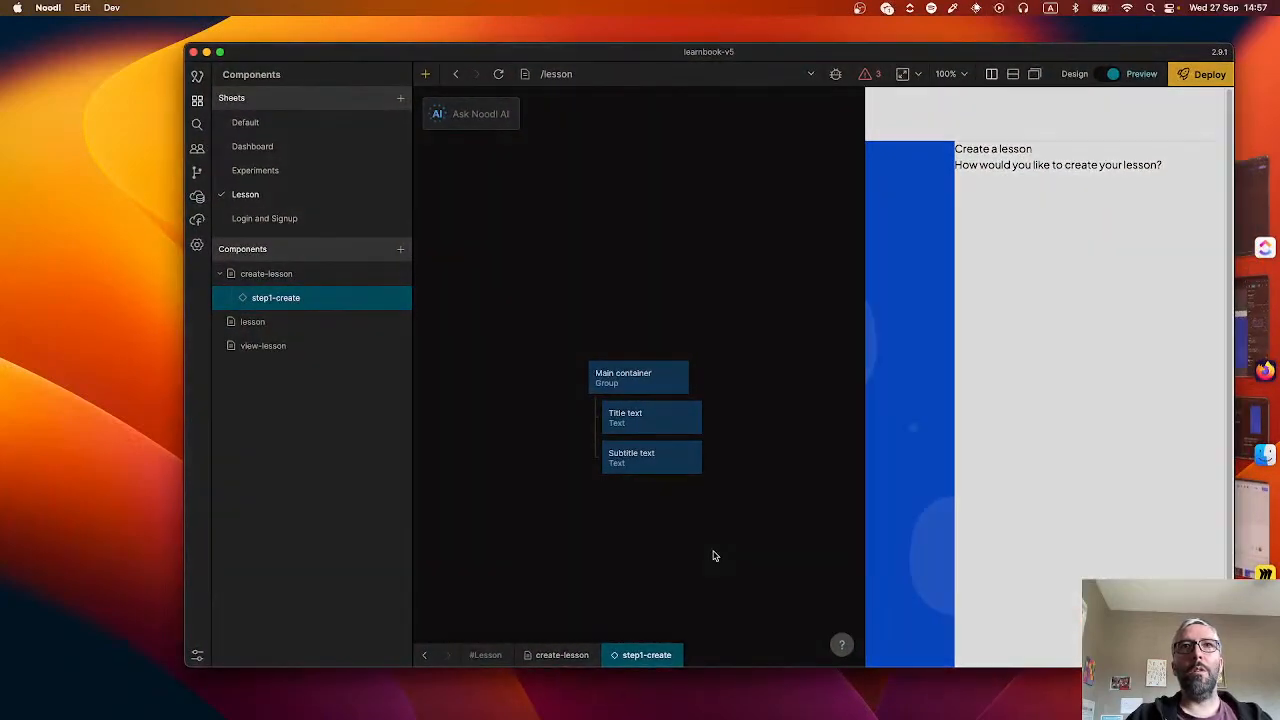
pyautogui.rightClick(714, 556)
pyautogui.write('re')
pyautogui.click(574, 334)
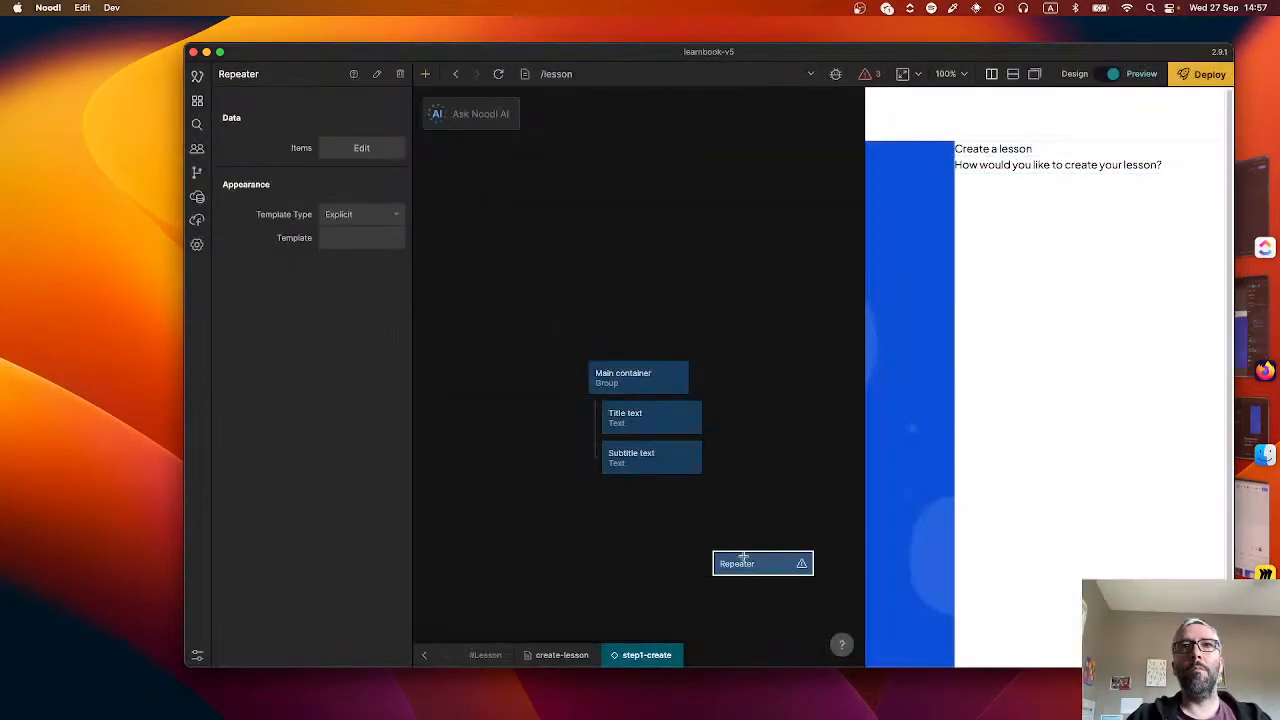
pyautogui.moveTo(743, 556); pyautogui.dragTo(672, 505)
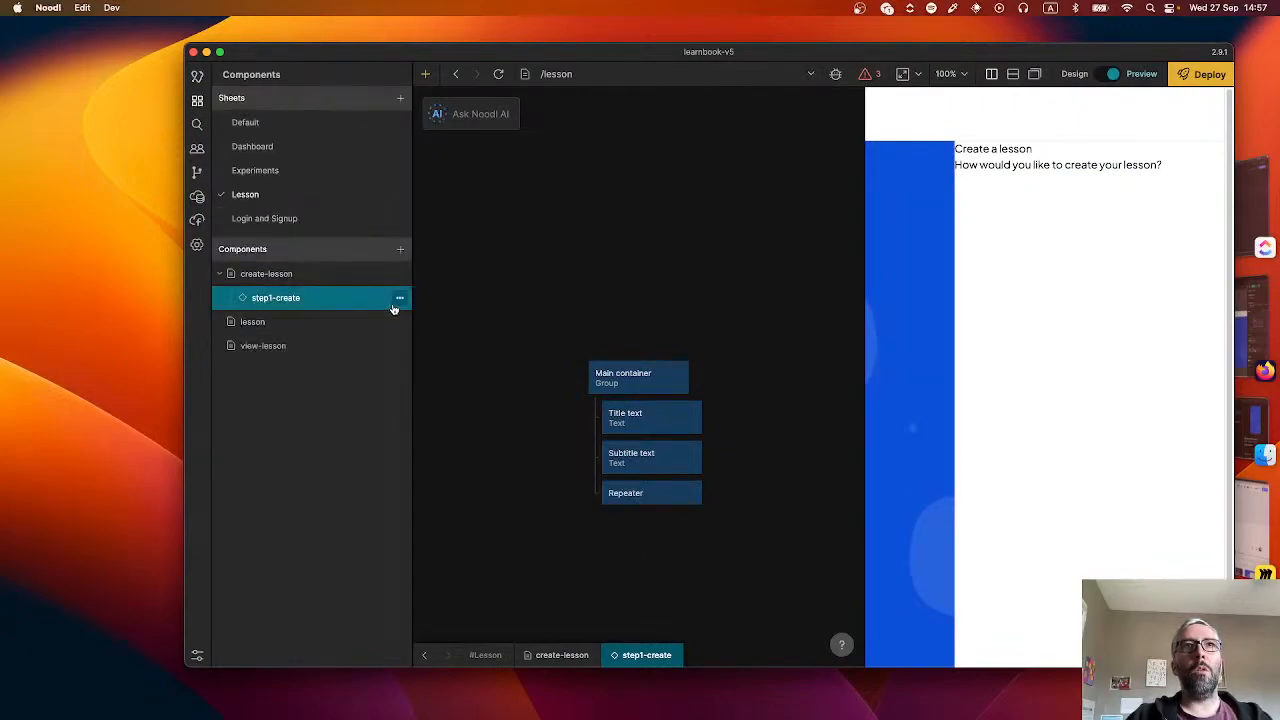
# - Create a visual component named "create-type-selector" inside step1-create
pyautogui.click(399, 298)
pyautogui.click(395, 326)
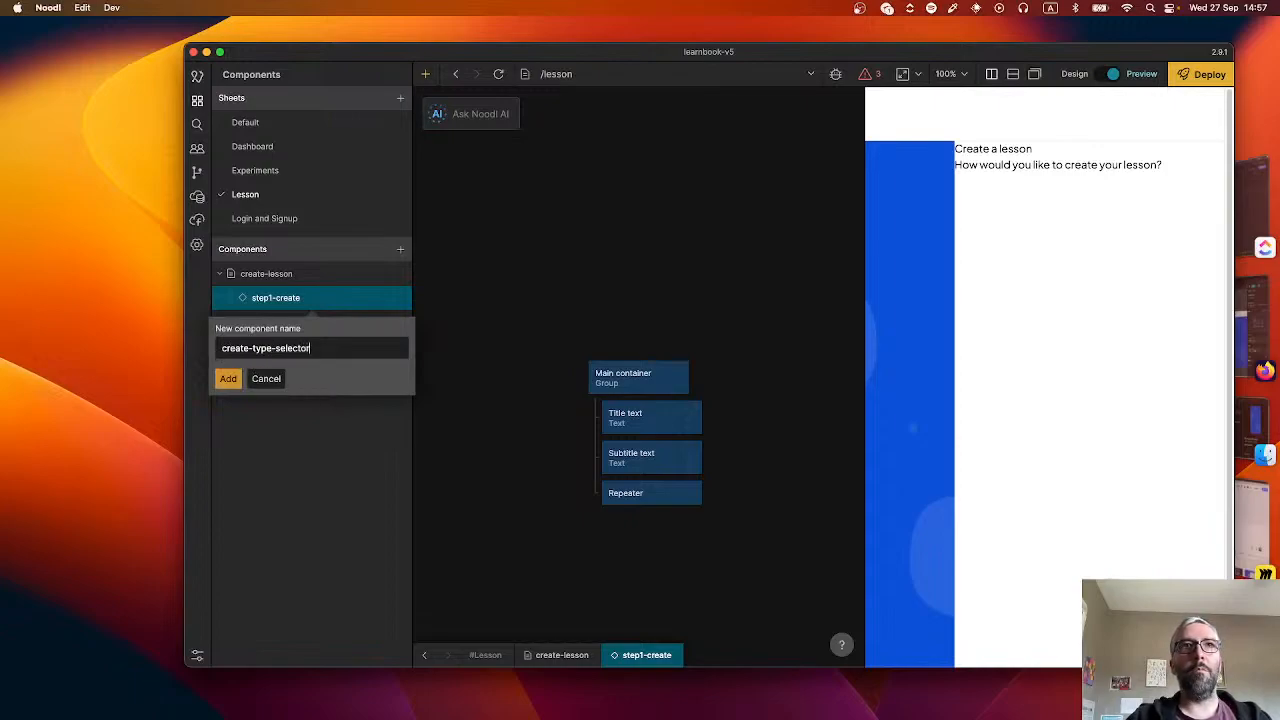
pyautogui.write('-selector')
pyautogui.press('Return')
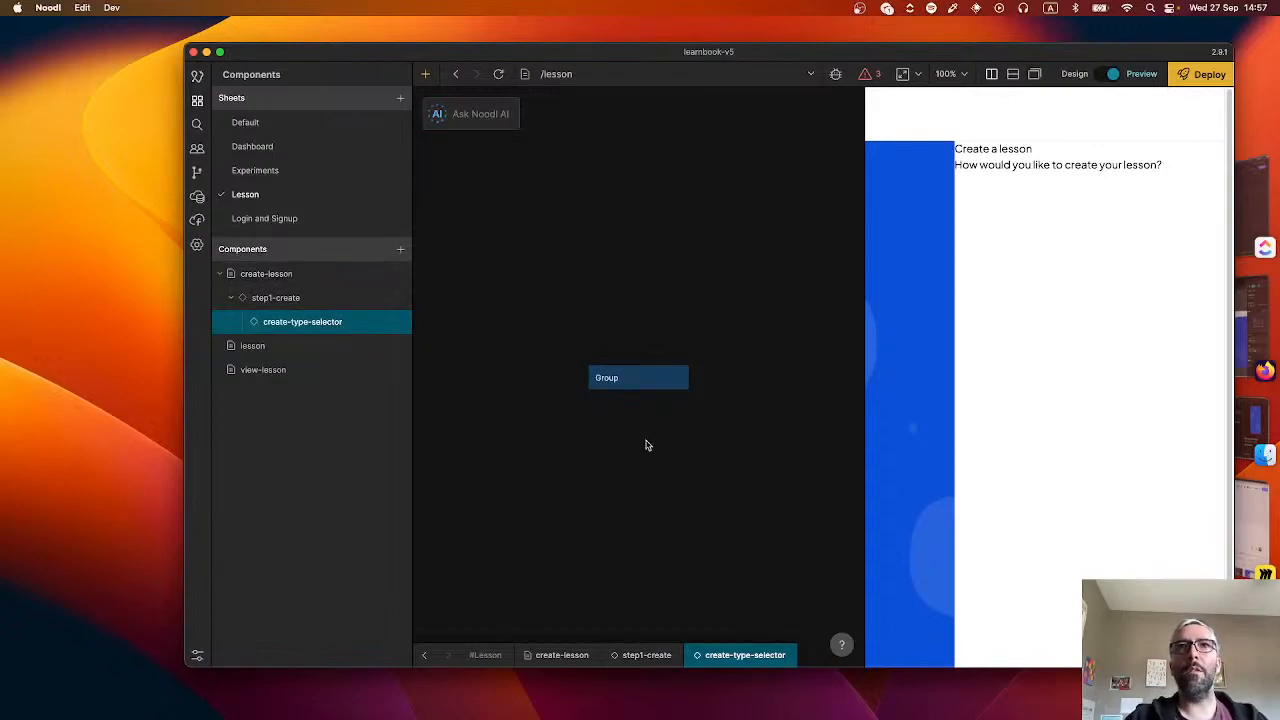
# - Switch to Figma and copy the hex background colour #FFF5EC of the Commencer un nouveau cours card
pyautogui.press('super+Tab')
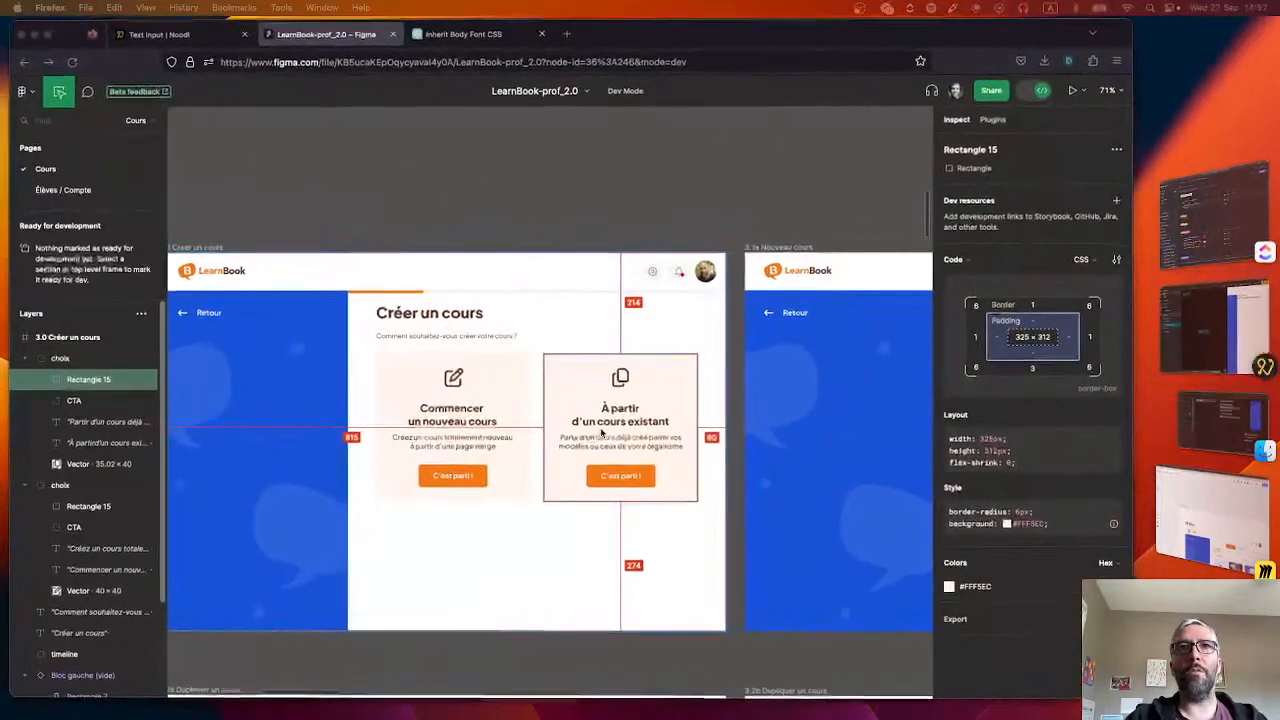
pyautogui.click(412, 391)
pyautogui.click(978, 593)
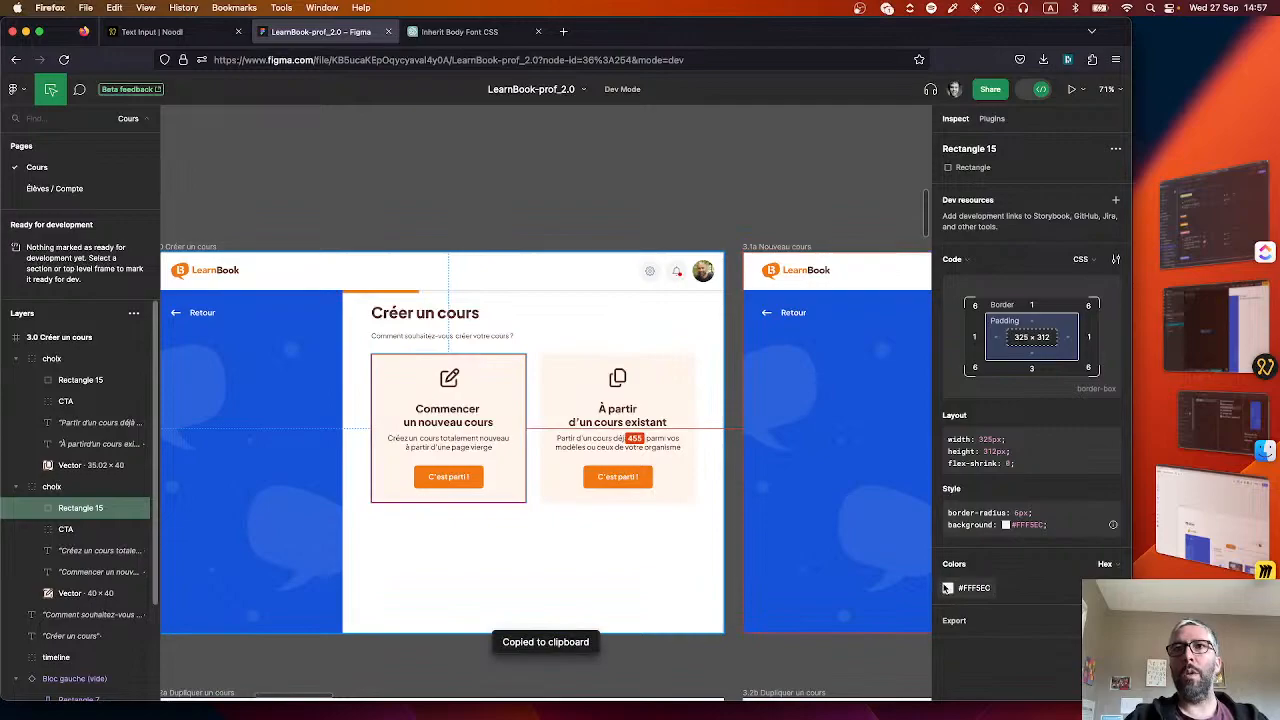
pyautogui.click(1105, 564)
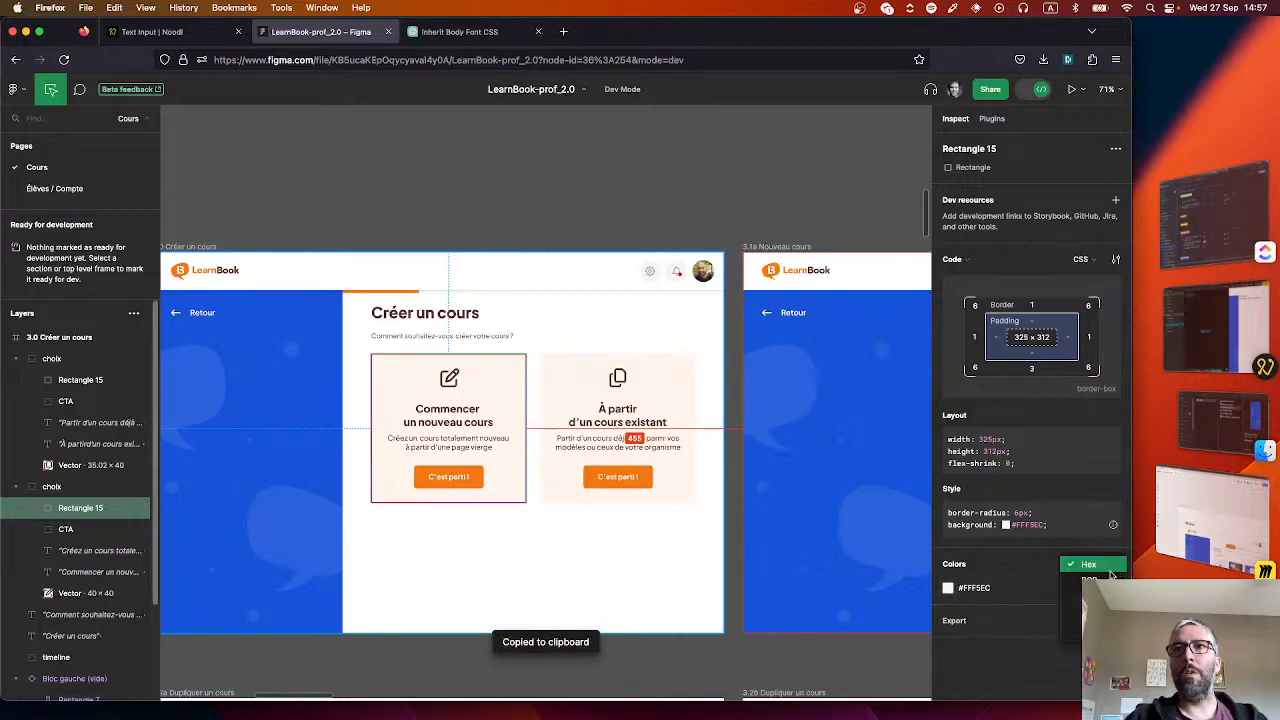
pyautogui.click(1106, 584)
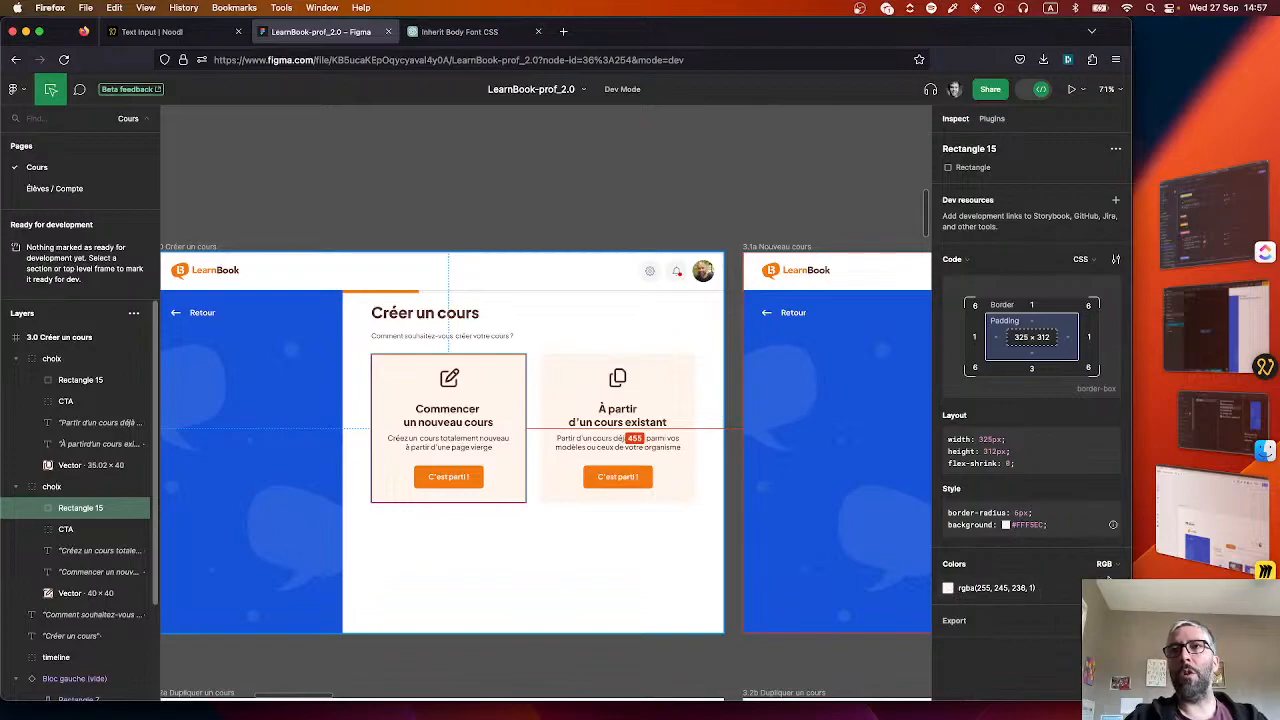
pyautogui.click(1105, 564)
pyautogui.click(1100, 547)
pyautogui.click(975, 588)
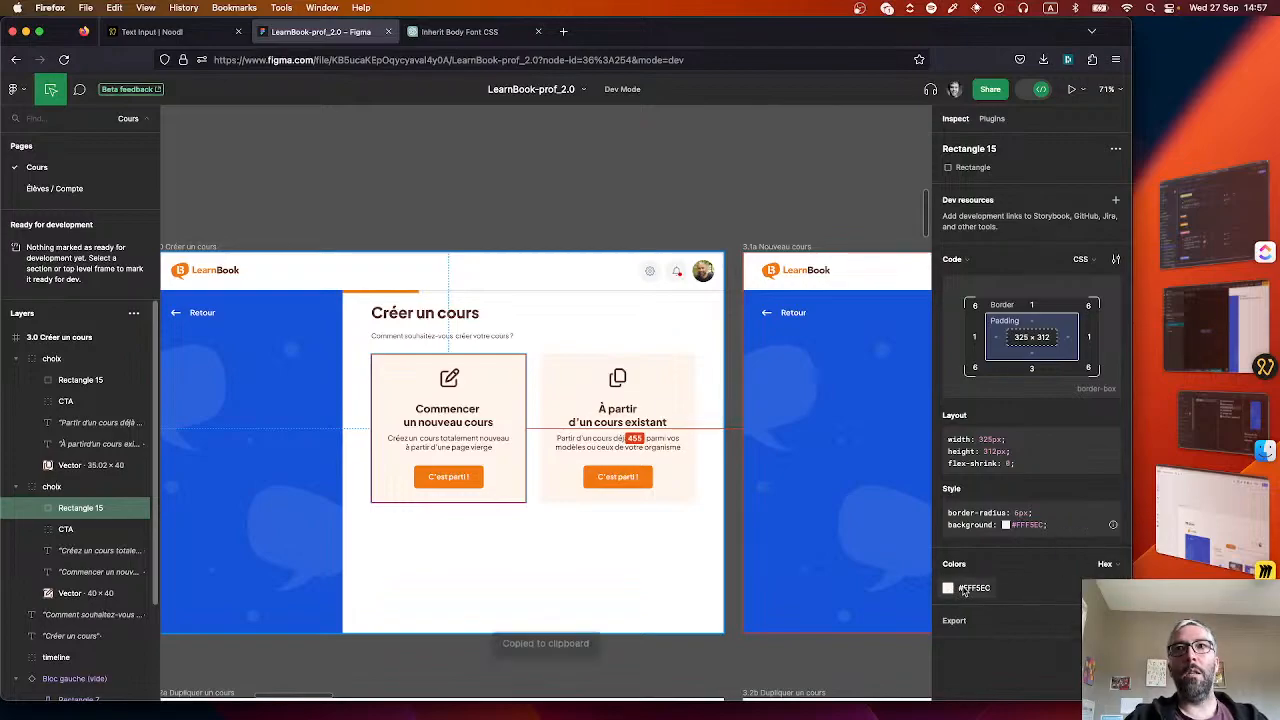
# - Switch to Noodl and create a colour style named "Orange element background" for the create-type-selector Group node's background colour
pyautogui.press('super+Tab')
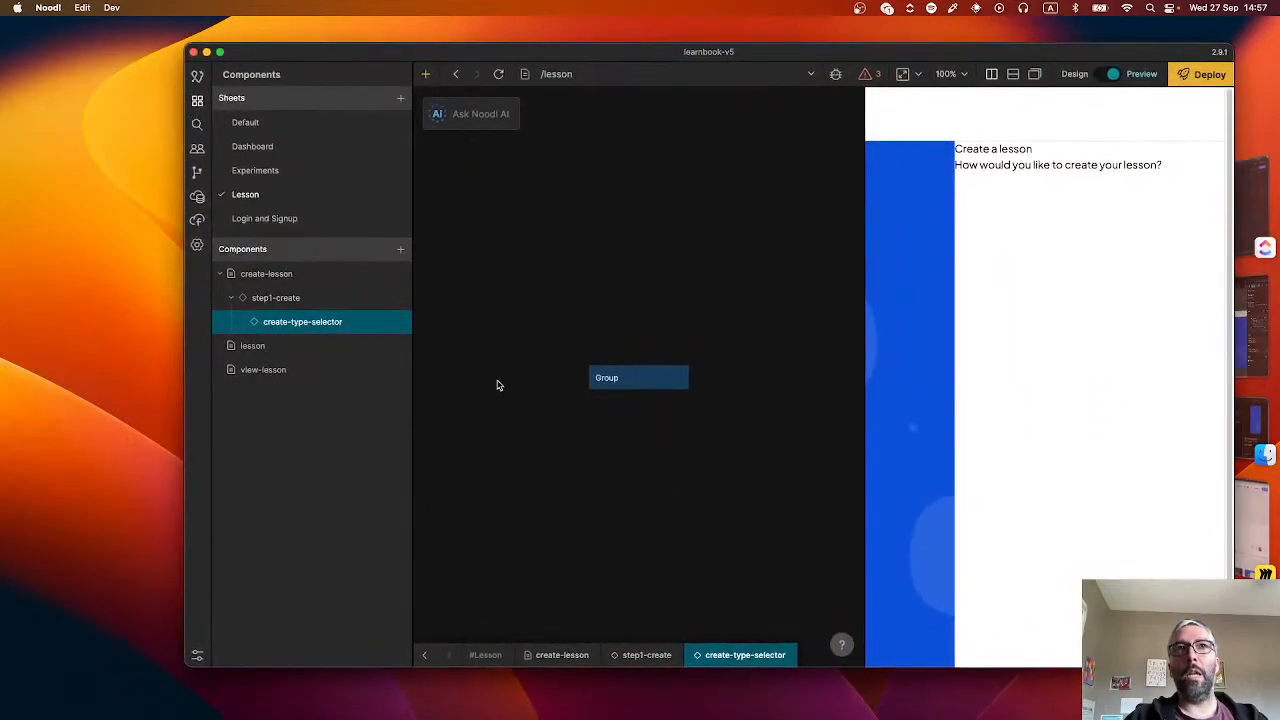
pyautogui.click(654, 377)
pyautogui.scroll(-10, 302, 498)
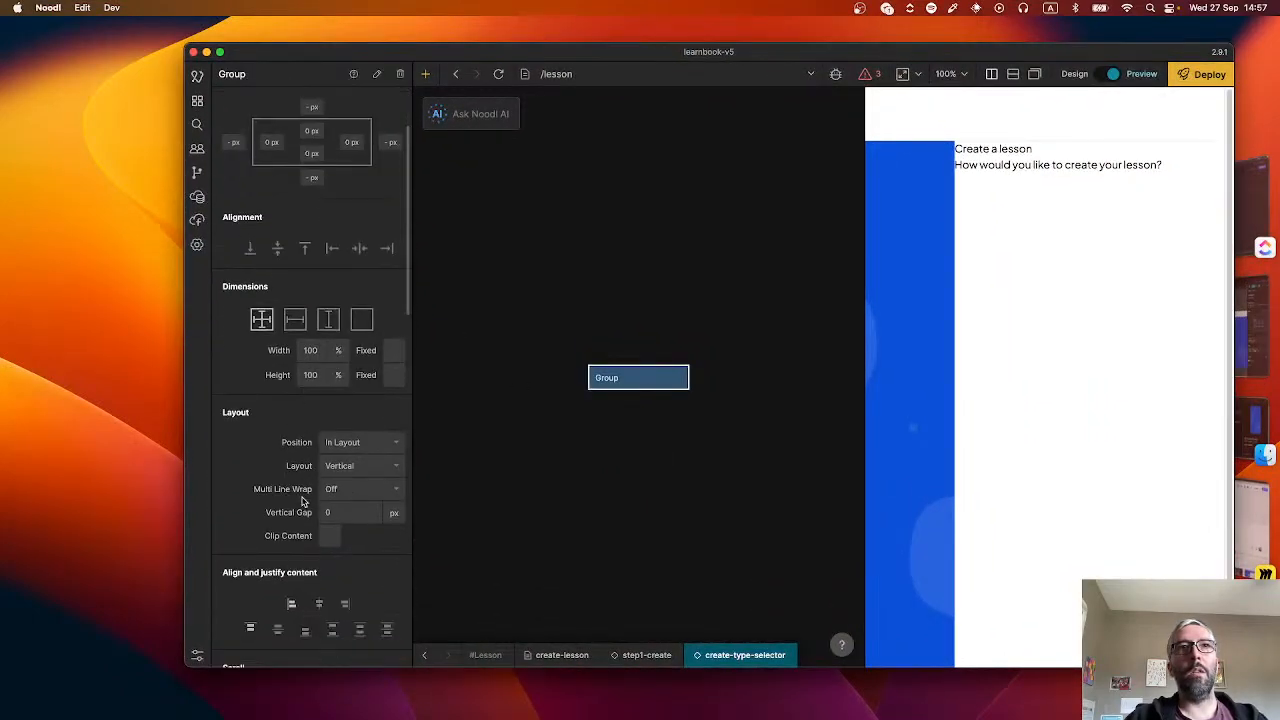
pyautogui.scroll(-4, 302, 500)
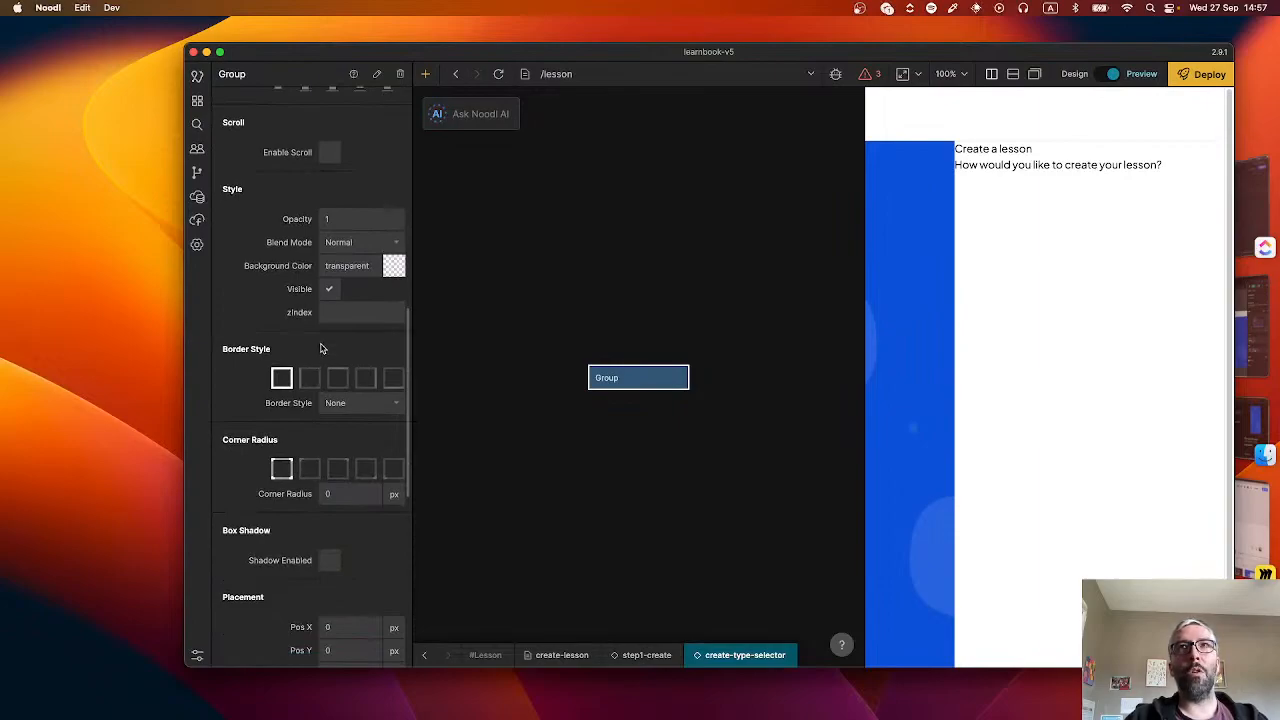
pyautogui.click(357, 265)
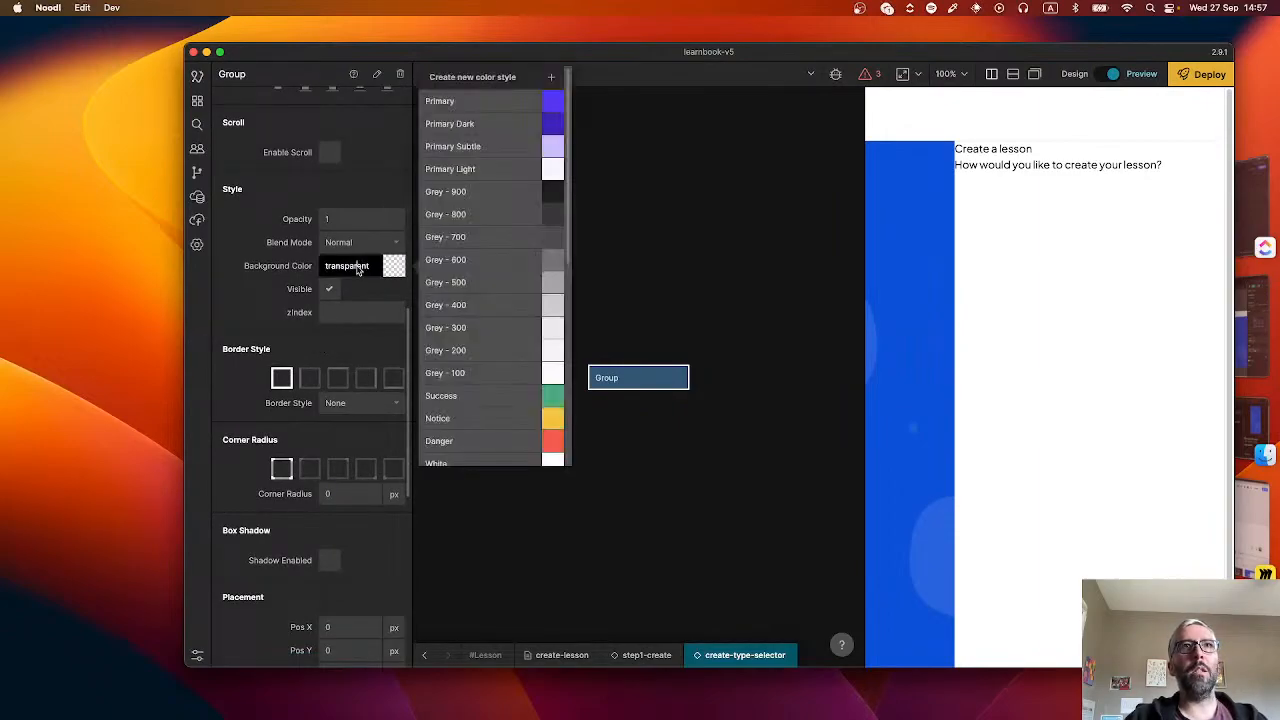
pyautogui.click(547, 78)
pyautogui.write('Orange element')
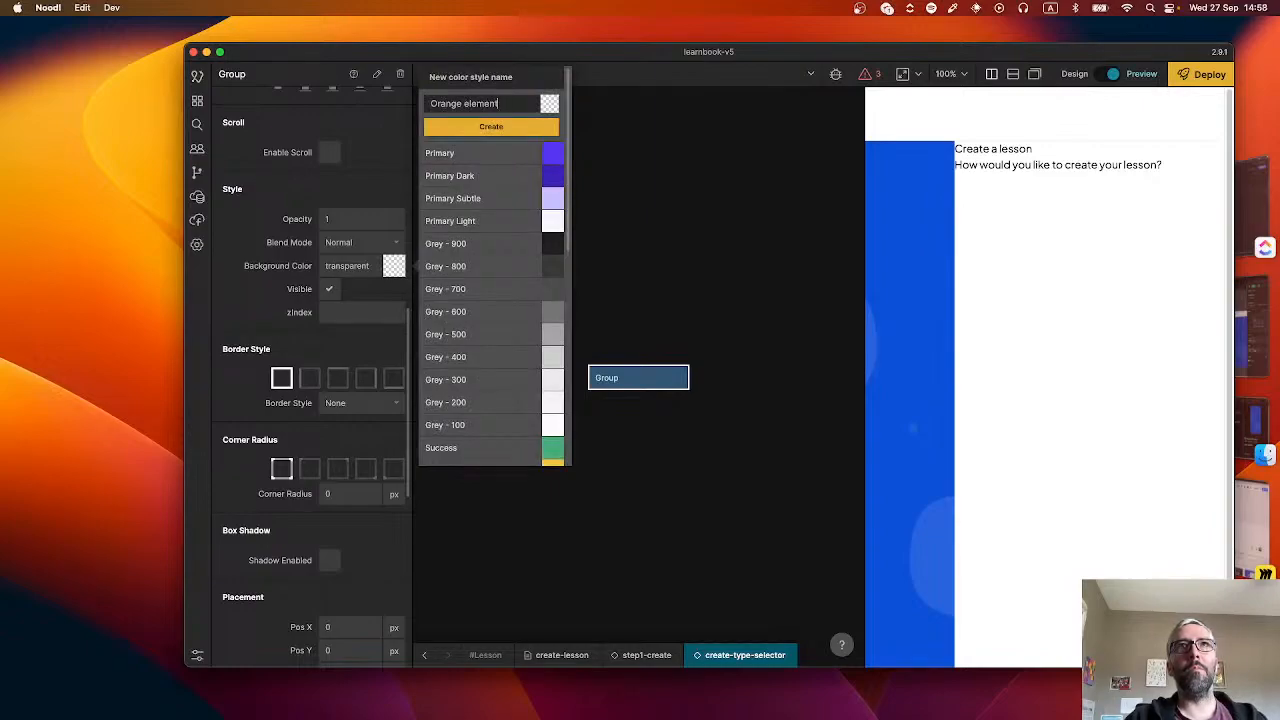
pyautogui.write(' background')
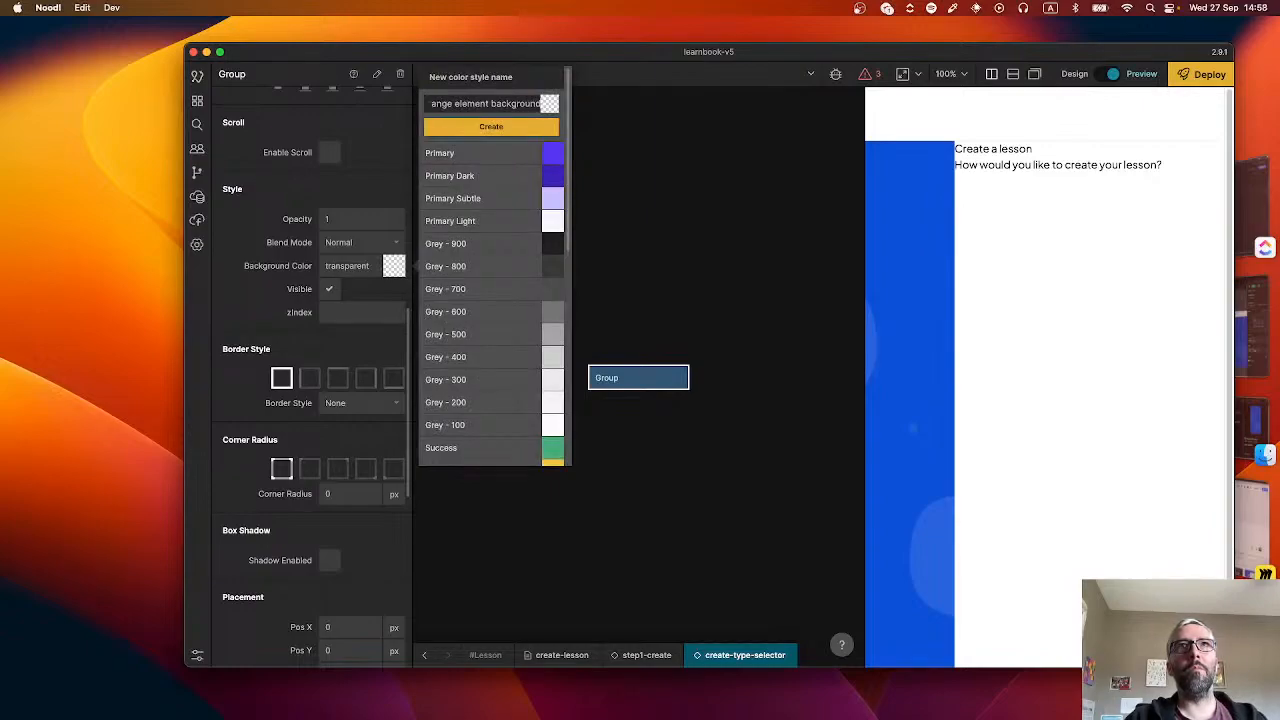
pyautogui.click(554, 105)
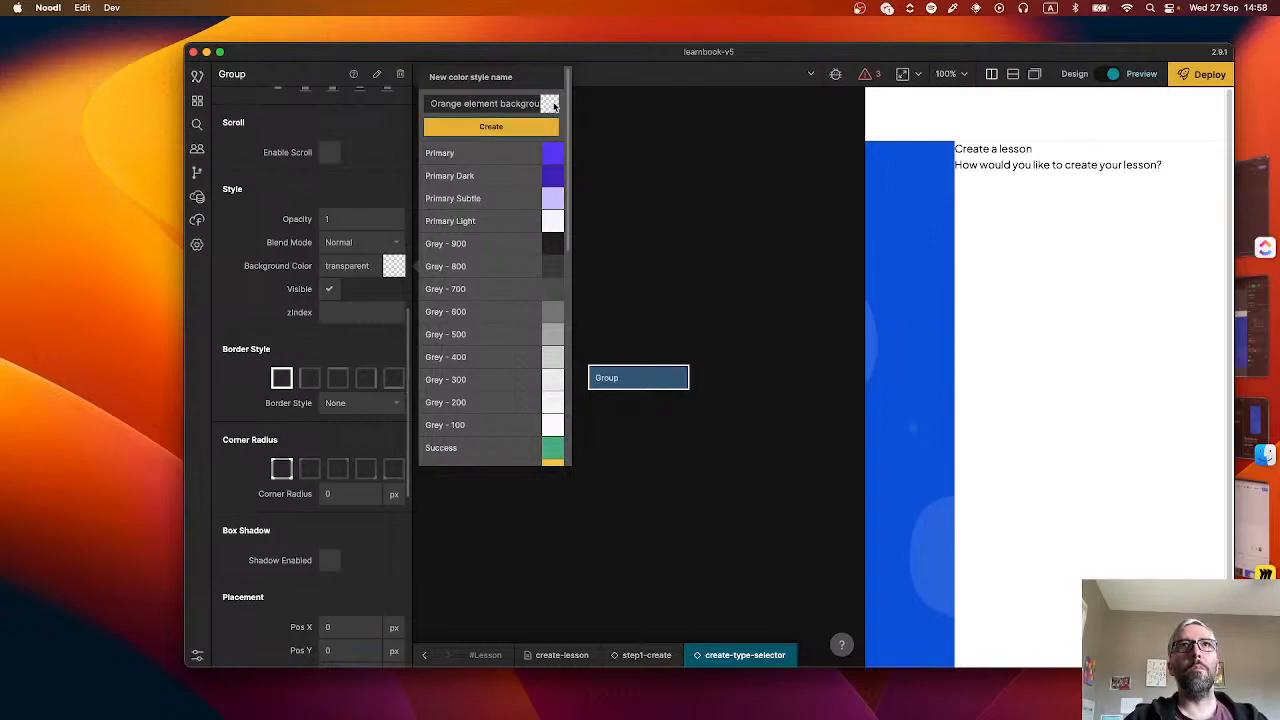
pyautogui.click(527, 127)
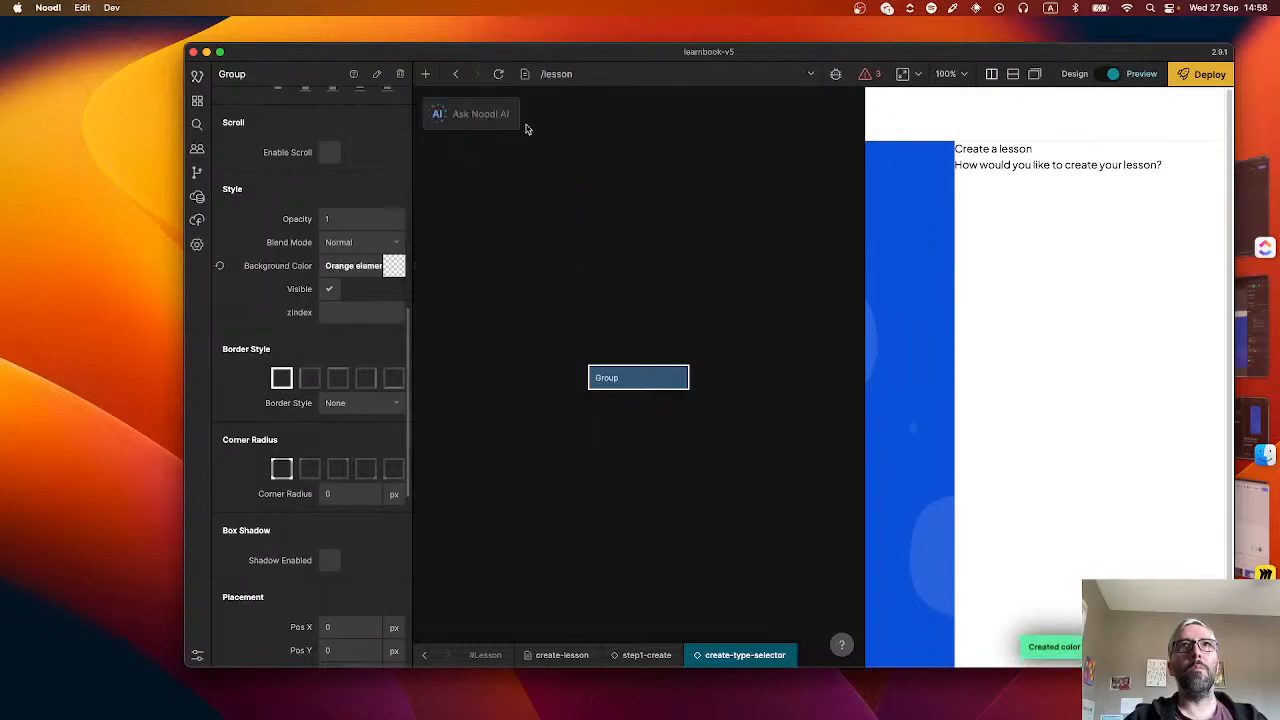
# - Set the Orange element background colour style to the copied hex value #FFF5EC
pyautogui.click(401, 269)
pyautogui.doubleClick(361, 269)
pyautogui.scroll(-3, 514, 355)
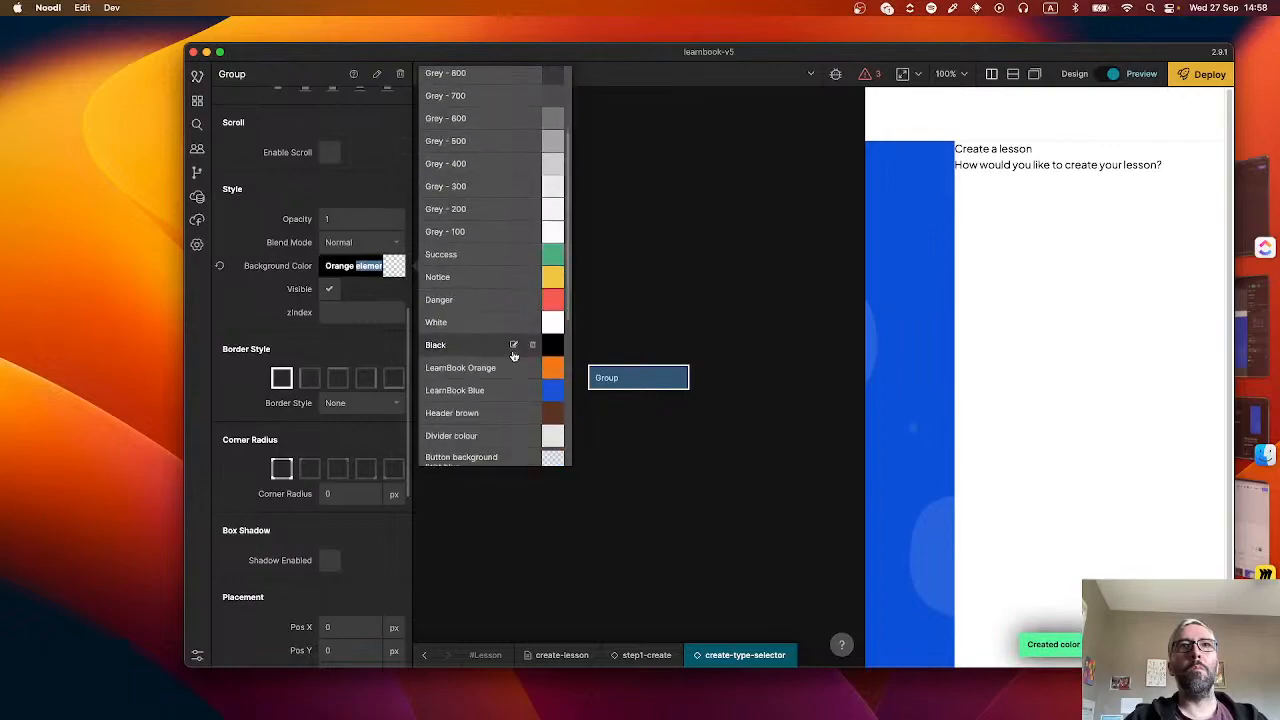
pyautogui.scroll(-5, 514, 355)
pyautogui.click(557, 300)
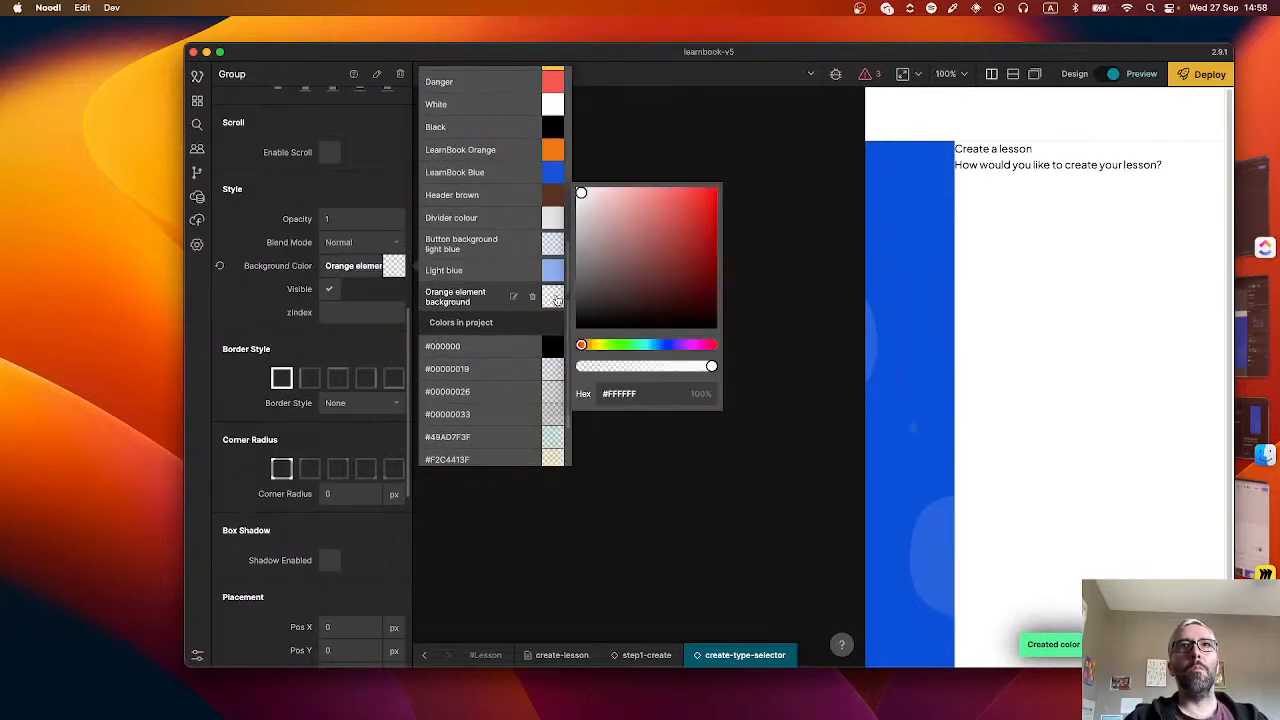
pyautogui.click(646, 393)
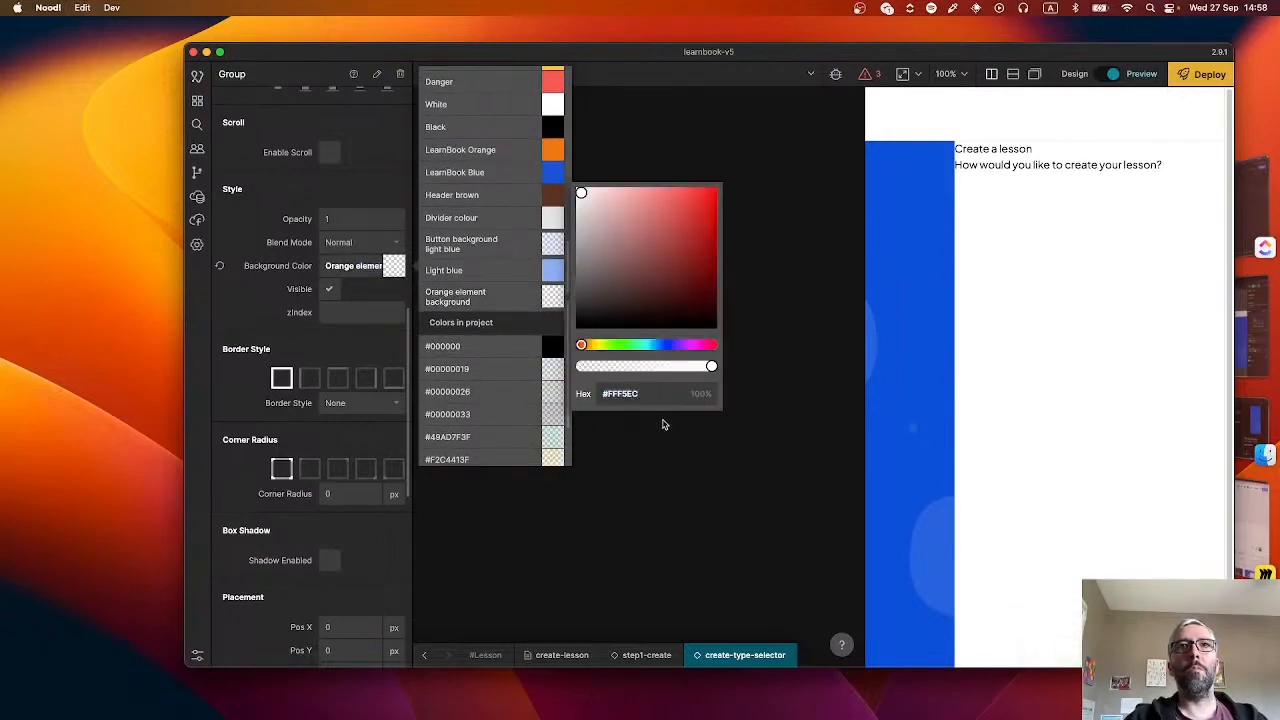
pyautogui.press('Return')
pyautogui.click(698, 471)
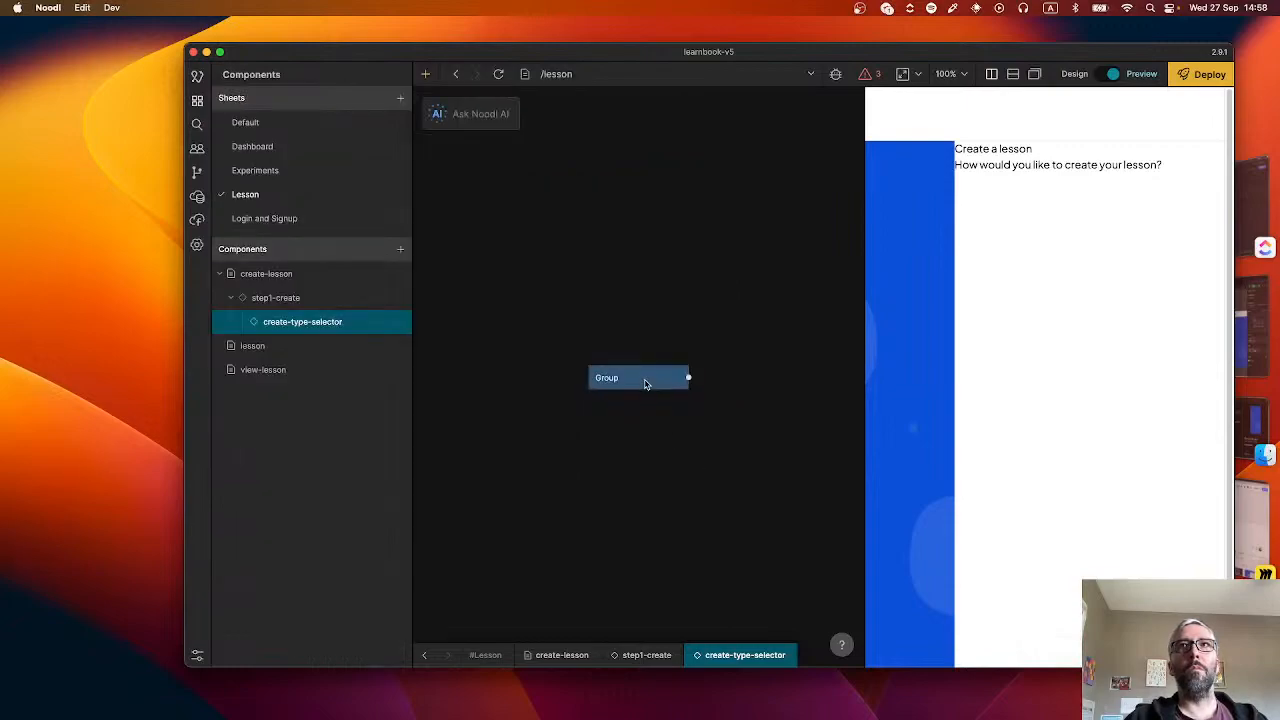
# - Rename the Group node in create-type-selector as "Create type selector group"
pyautogui.click(645, 381)
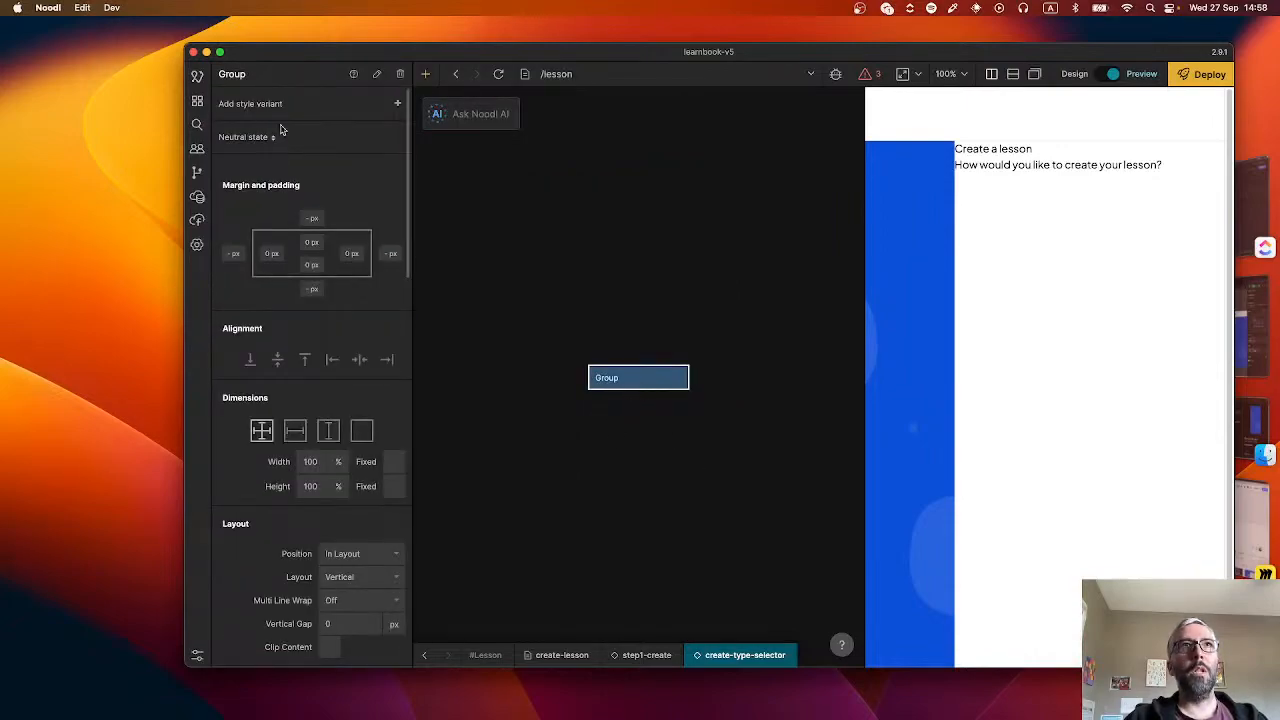
pyautogui.doubleClick(246, 77)
pyautogui.write('Create type selector g')
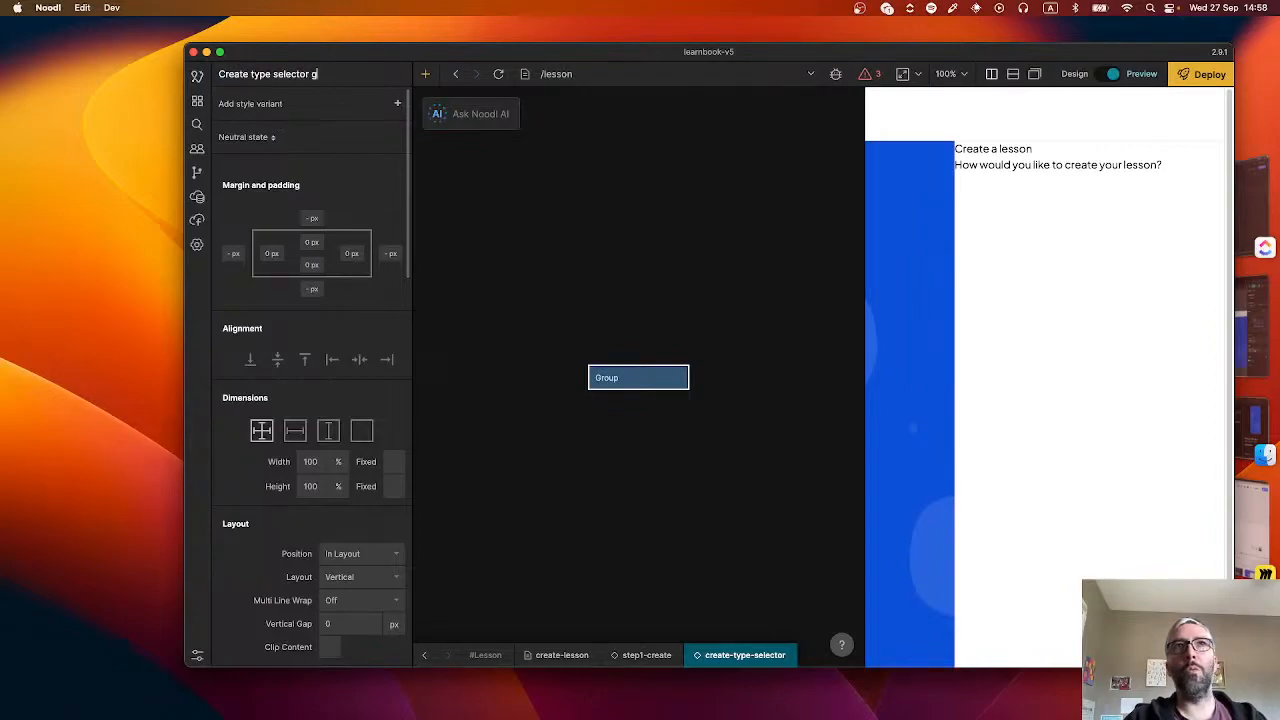
pyautogui.press('Return')
# - Check the card design in Figma, and add an Icon node inside Create type selector group in Noodl
pyautogui.press('super+Tab')
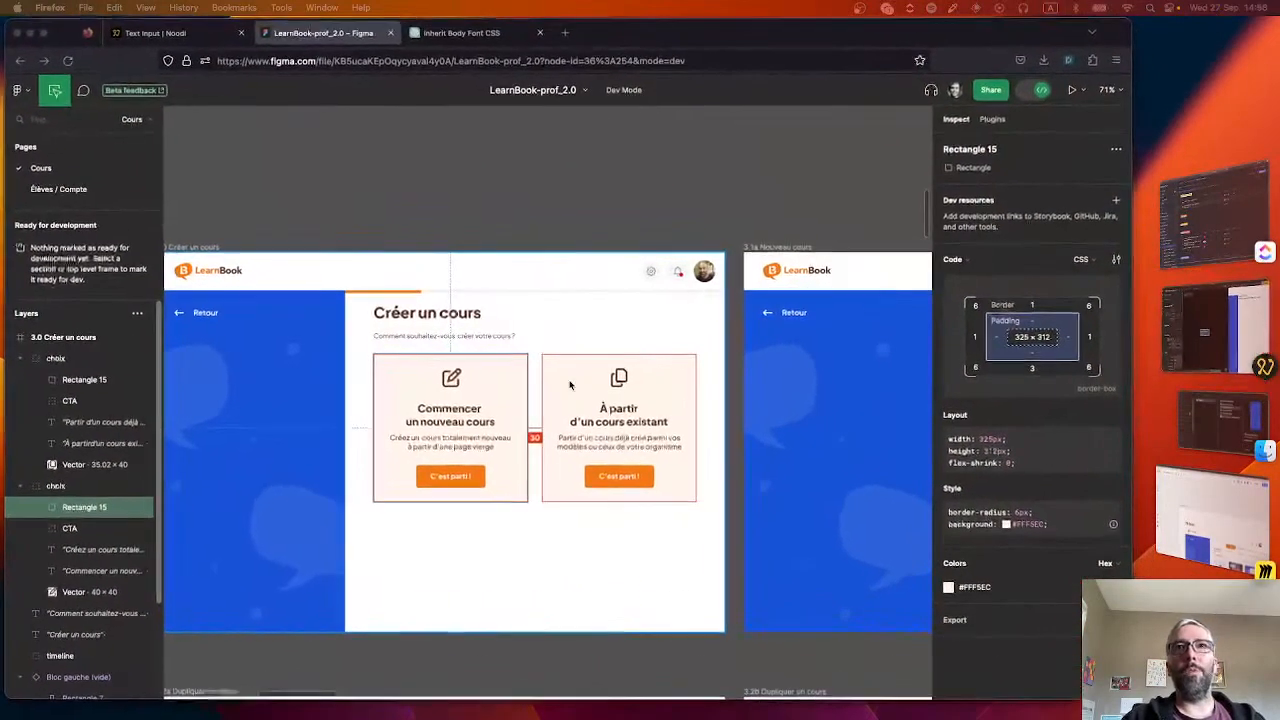
pyautogui.press('super+Tab')
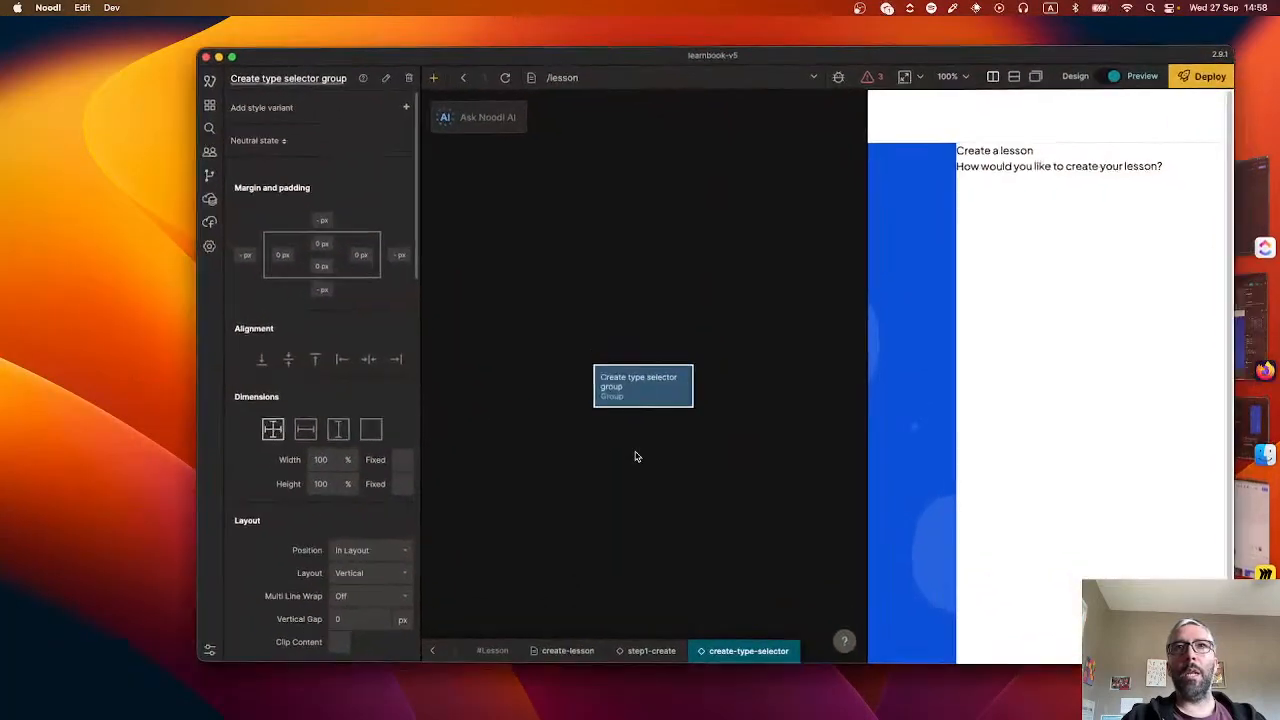
pyautogui.rightClick(629, 466)
pyautogui.write('Icon')
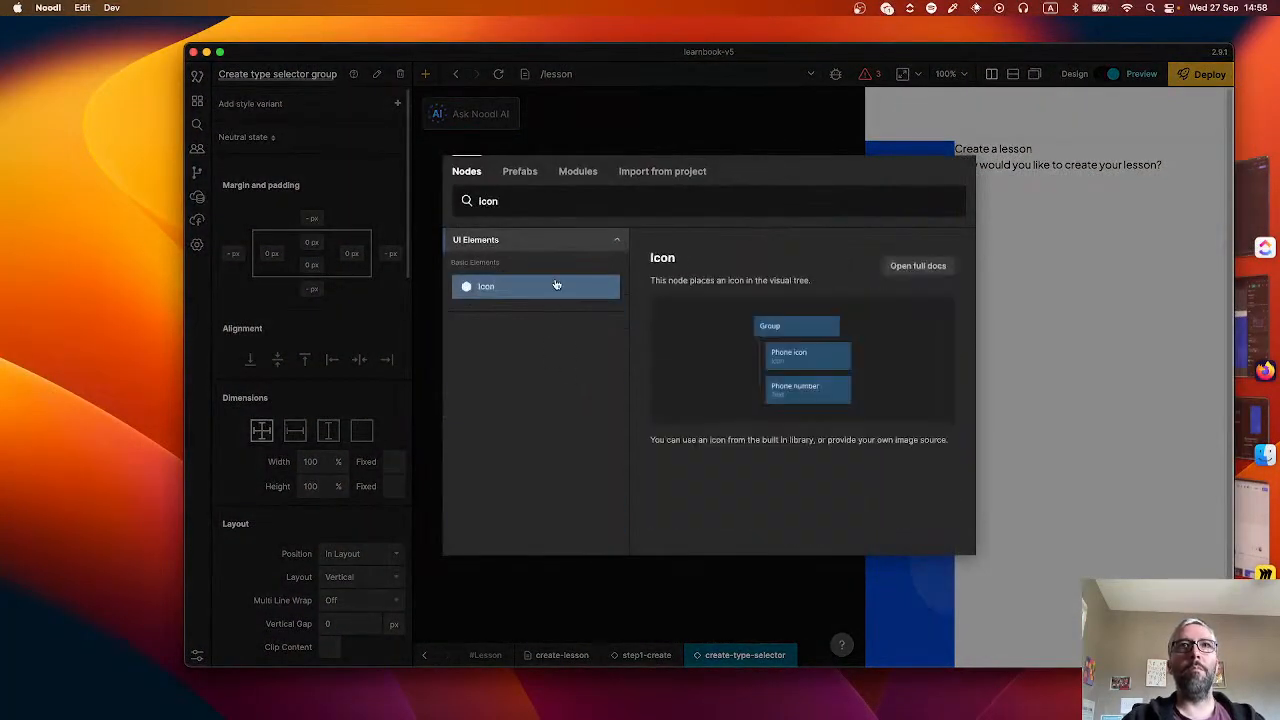
pyautogui.press('Return')
pyautogui.moveTo(692, 483); pyautogui.dragTo(671, 418)
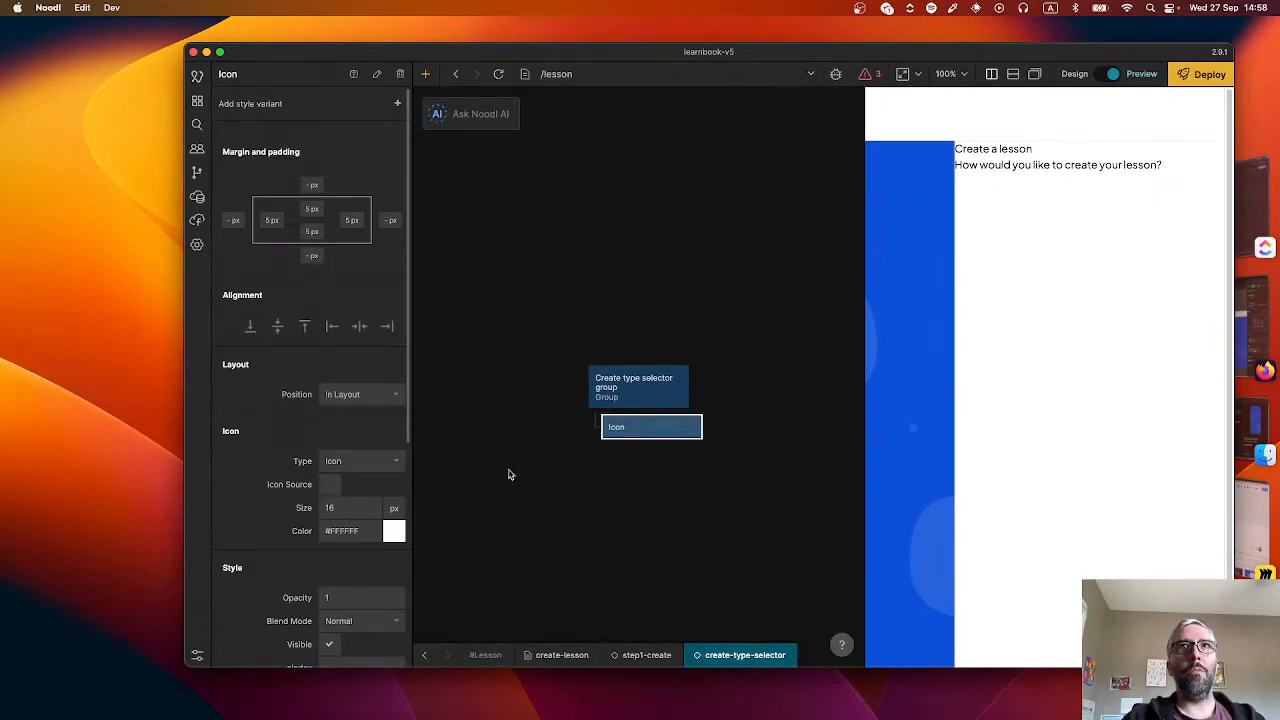
# - Add an Object node to the left of Create type selector group
pyautogui.rightClick(477, 443)
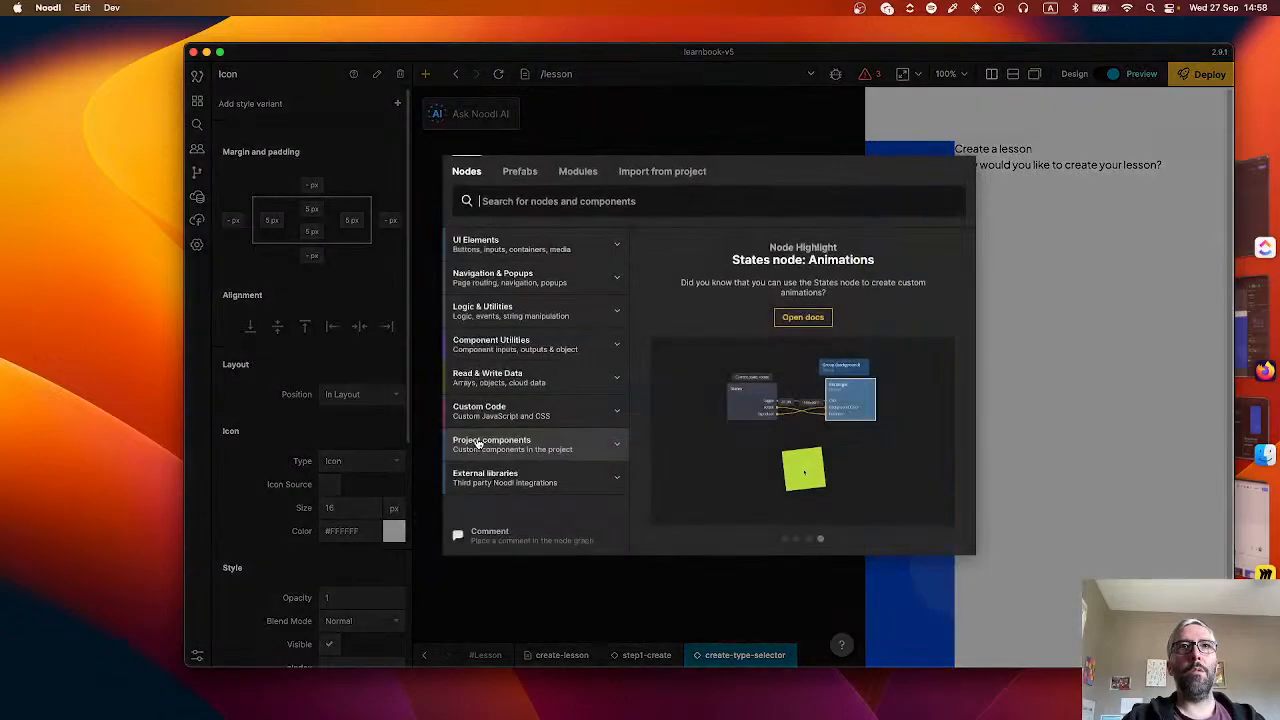
pyautogui.write('obj')
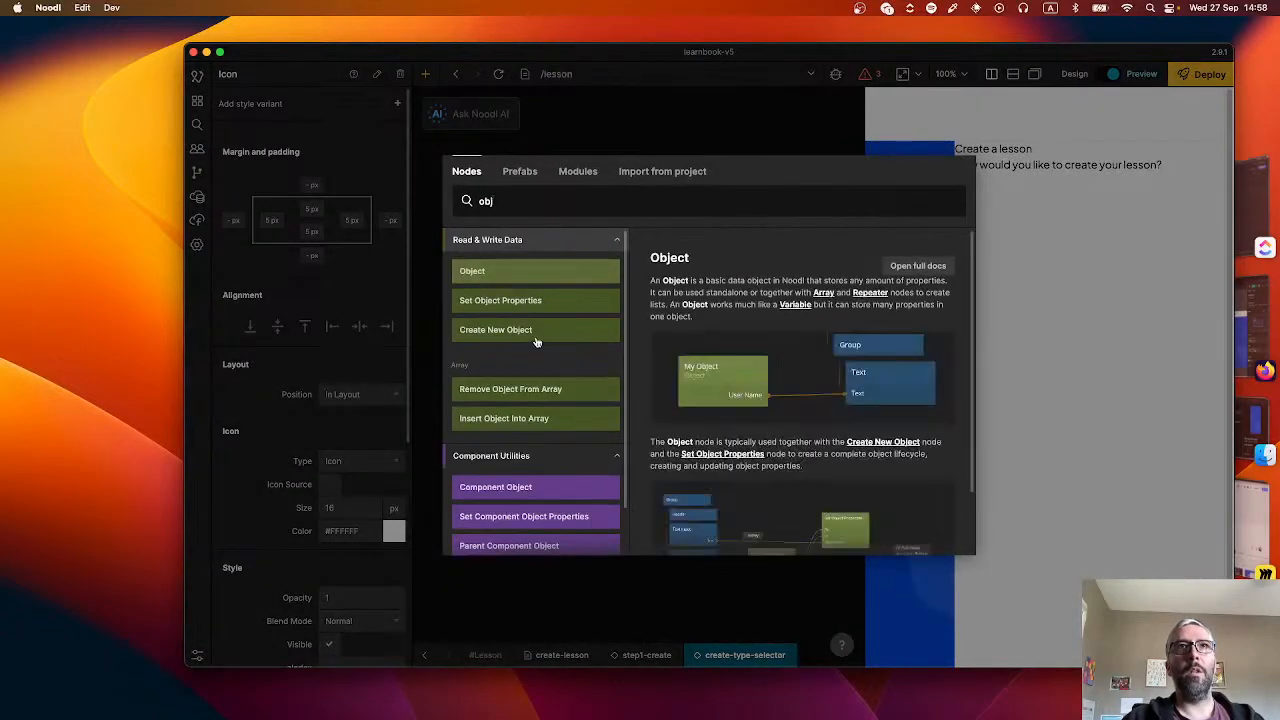
pyautogui.click(550, 270)
pyautogui.moveTo(519, 459); pyautogui.dragTo(460, 377)
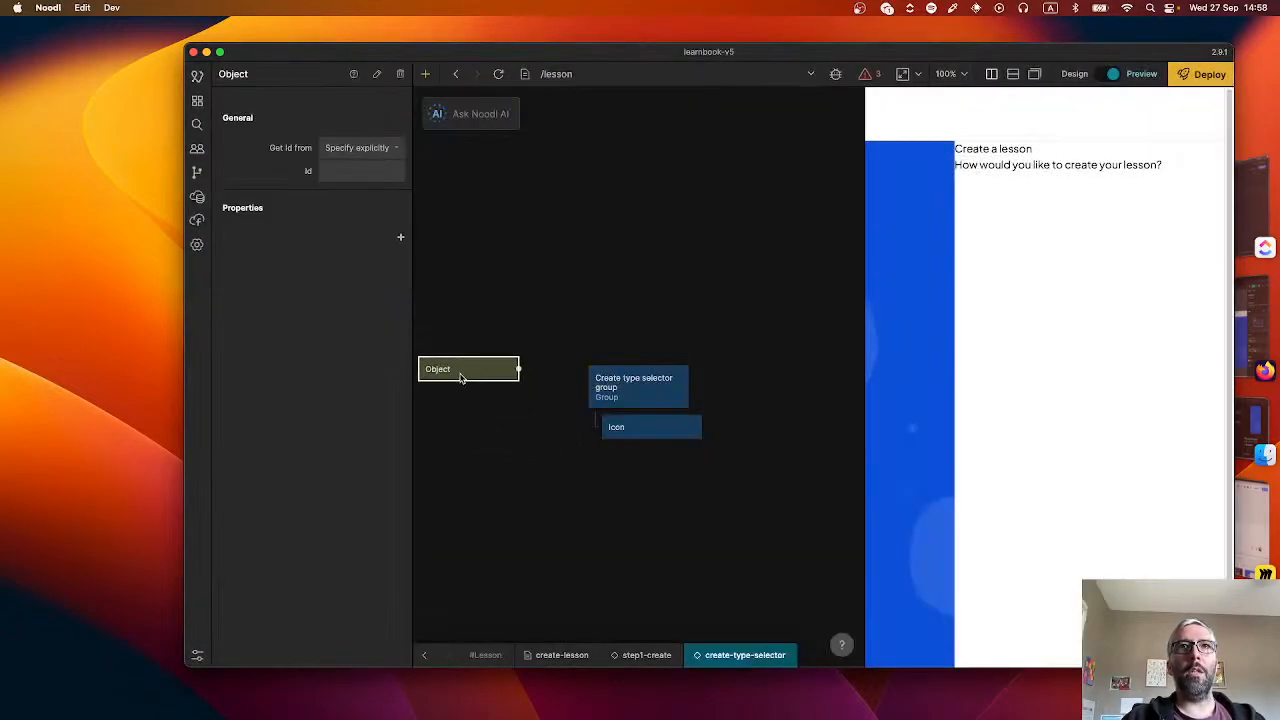
pyautogui.hscroll(-2, 465, 420)
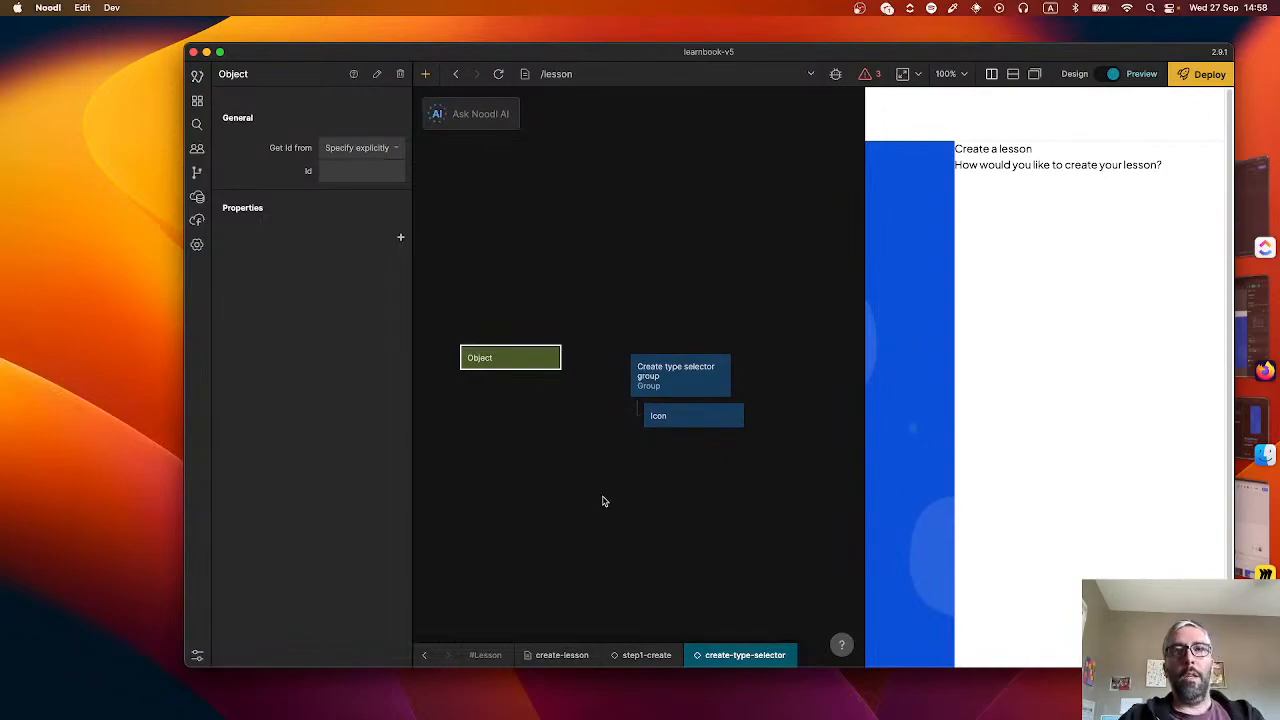
# - Inspect the pencil icon of the Commencer un nouveau cours card in Figma, and set the Noodl Icon node's size to 40 px
pyautogui.press('super+Tab')
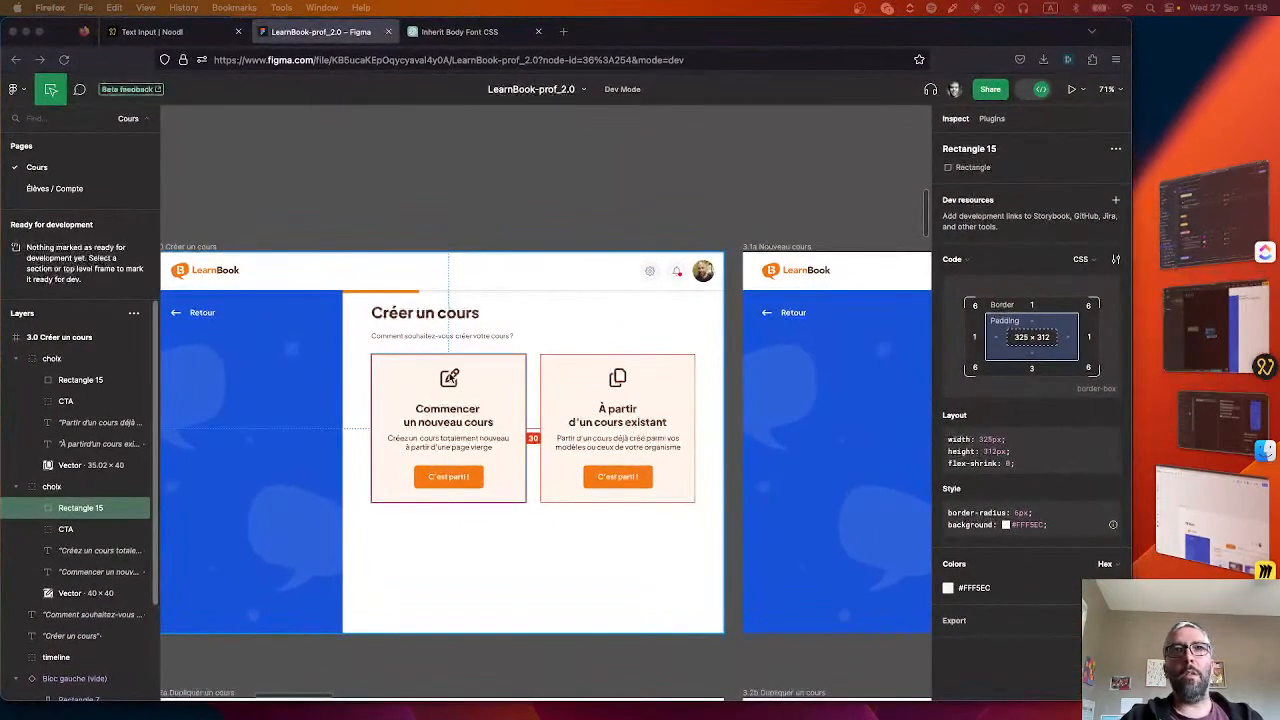
pyautogui.click(449, 378)
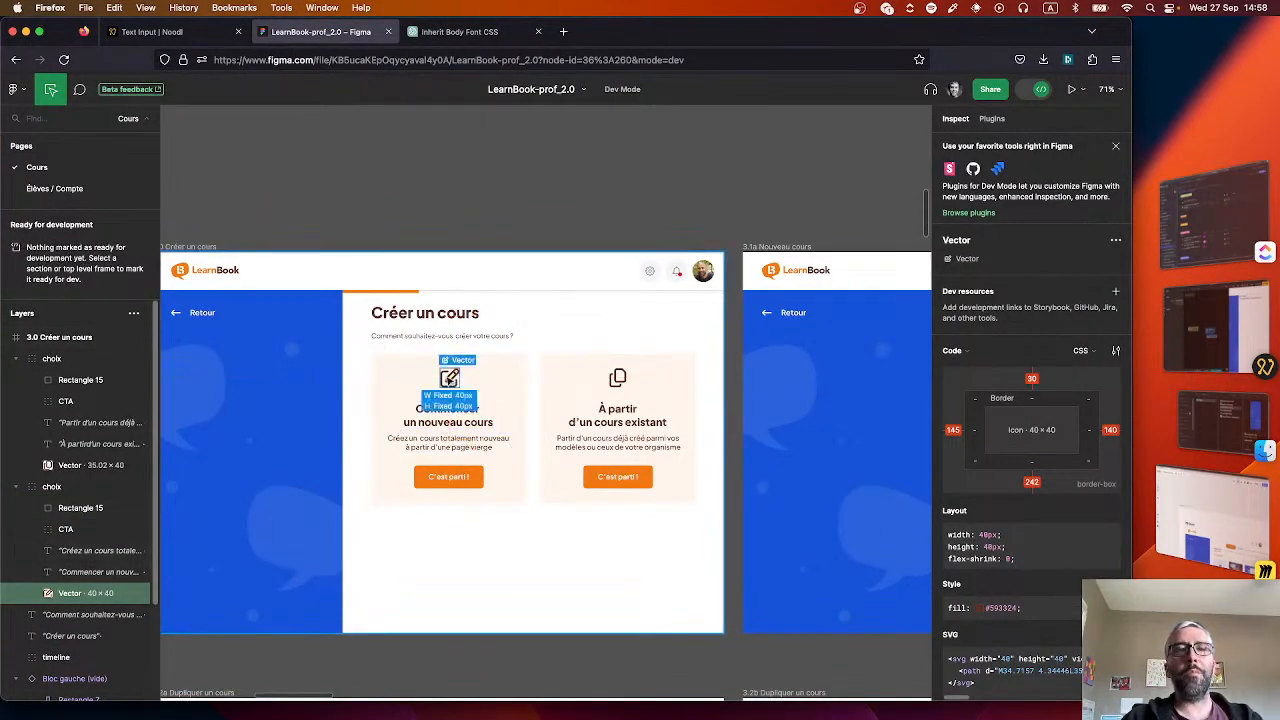
pyautogui.press('super+Tab')
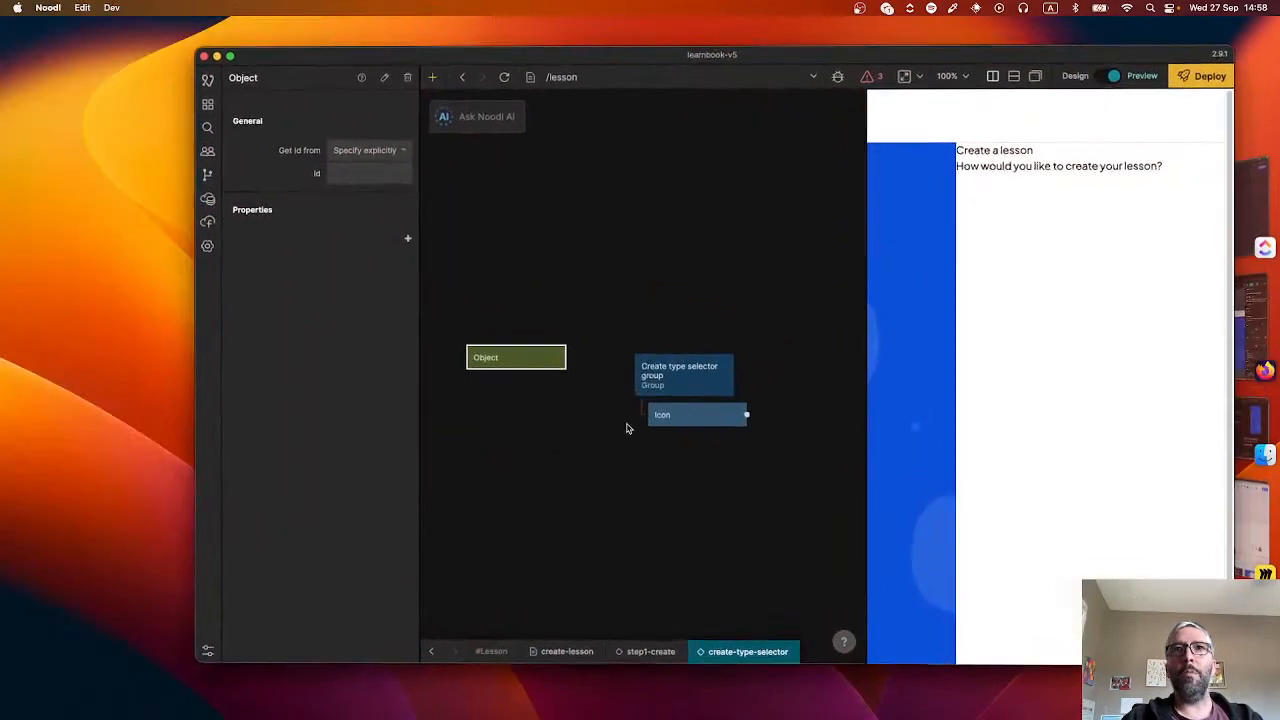
pyautogui.click(716, 418)
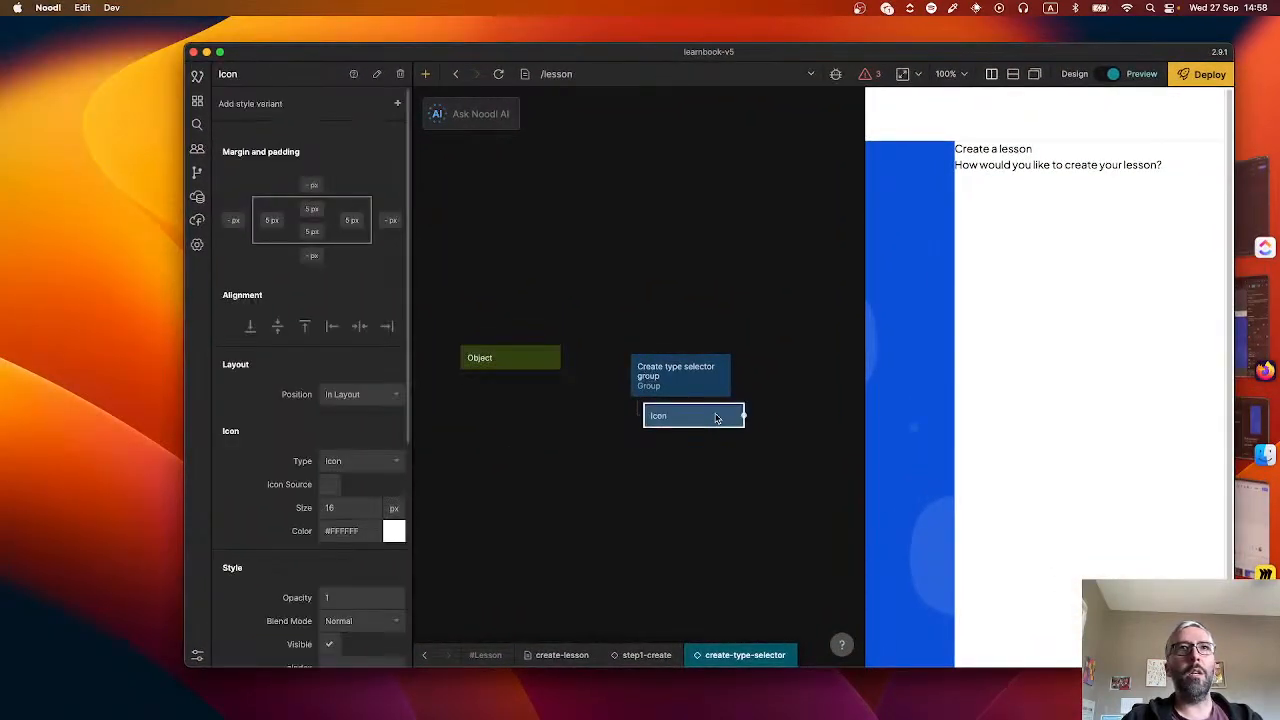
pyautogui.click(338, 507)
pyautogui.write('40')
# - Set the Icon node's colour to the Header brown colour style
pyautogui.scroll(-5, 310, 536)
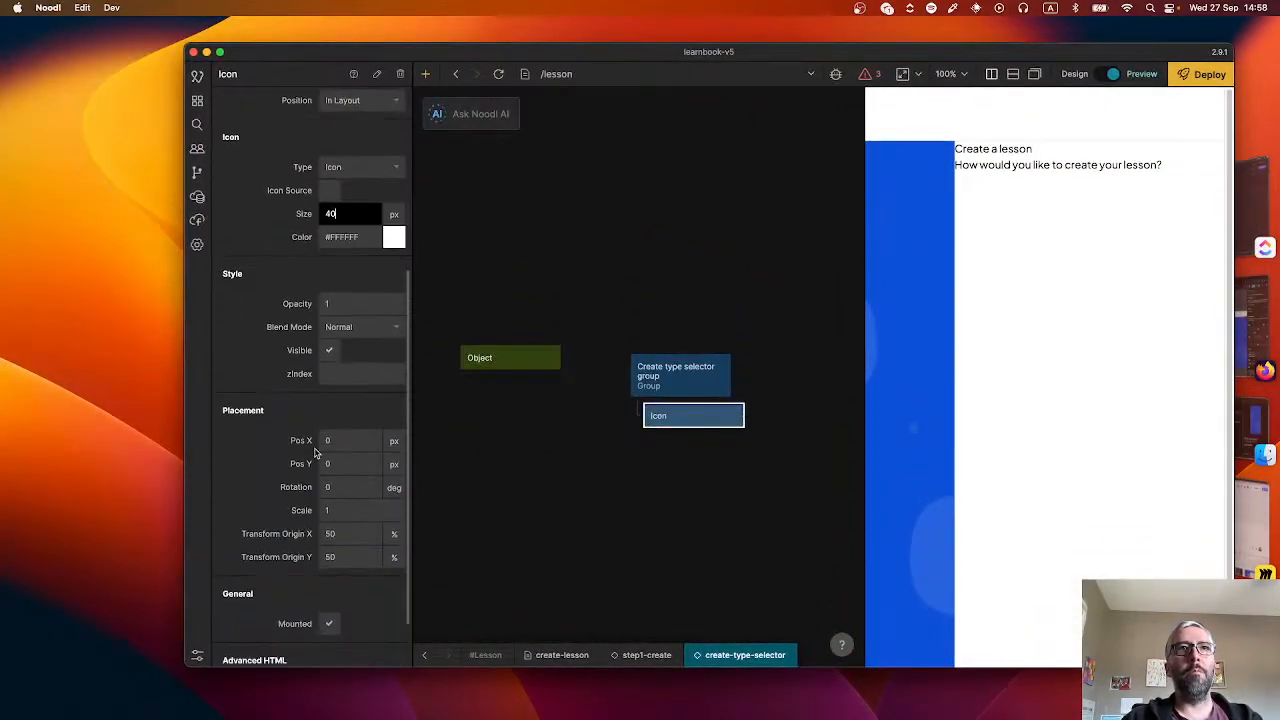
pyautogui.scroll(4, 321, 436)
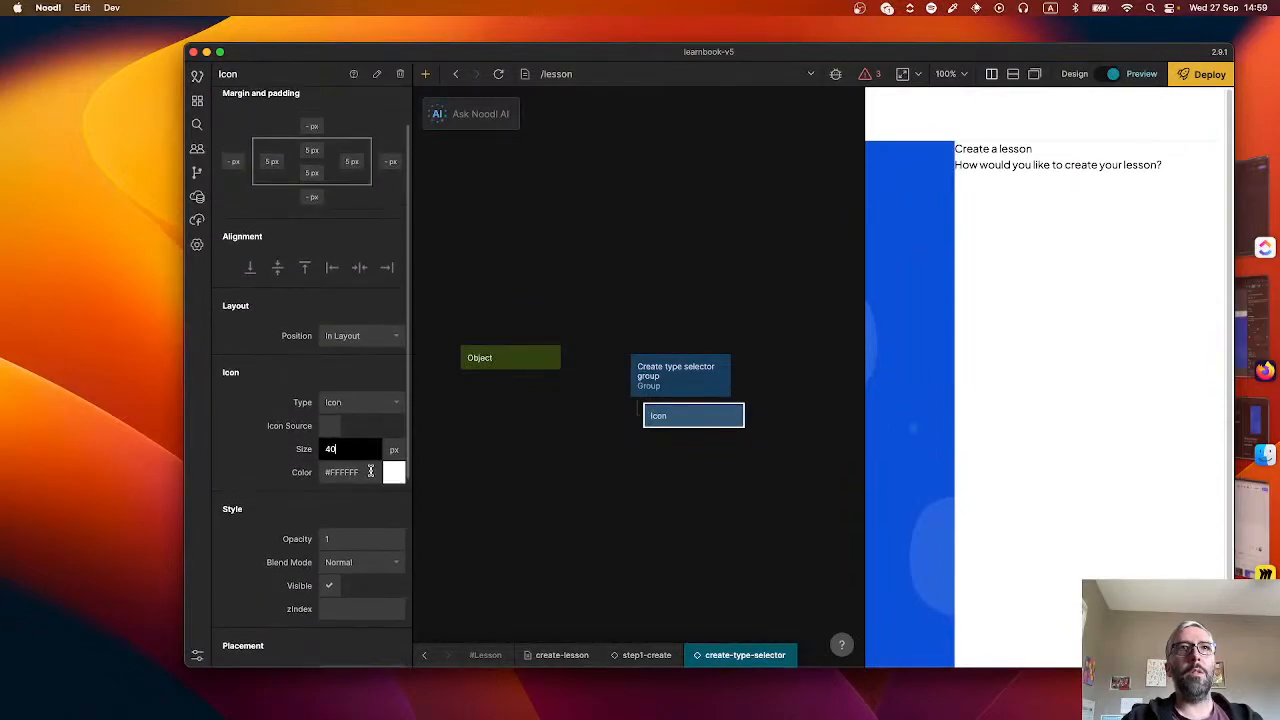
pyautogui.click(370, 472)
pyautogui.scroll(-3, 505, 562)
pyautogui.scroll(-2, 505, 562)
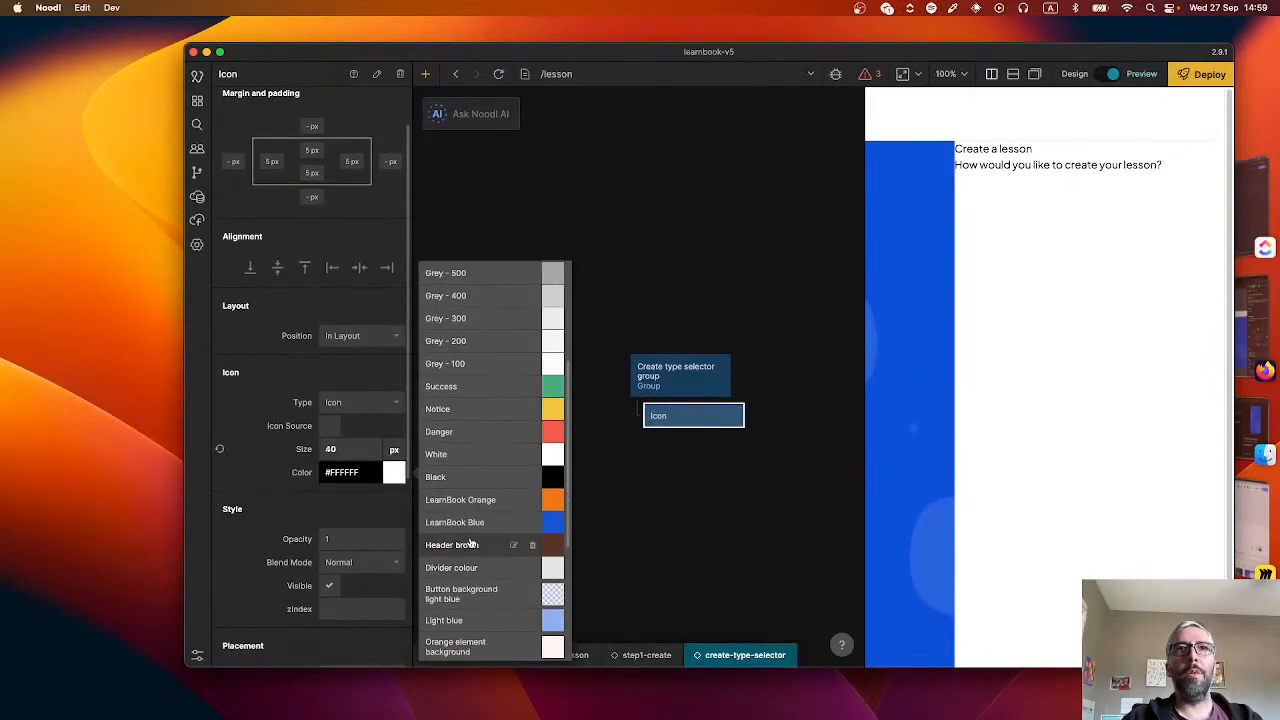
pyautogui.click(503, 543)
pyautogui.press('super+Tab')
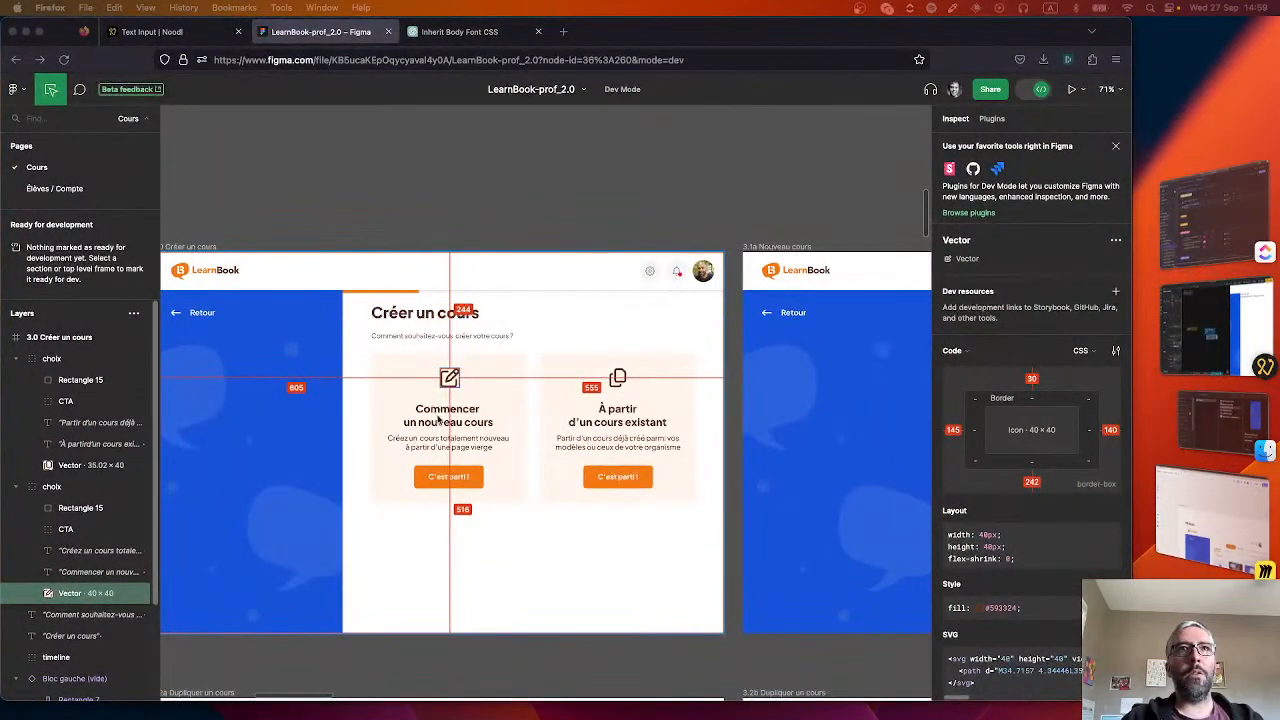
pyautogui.press('super+Tab')
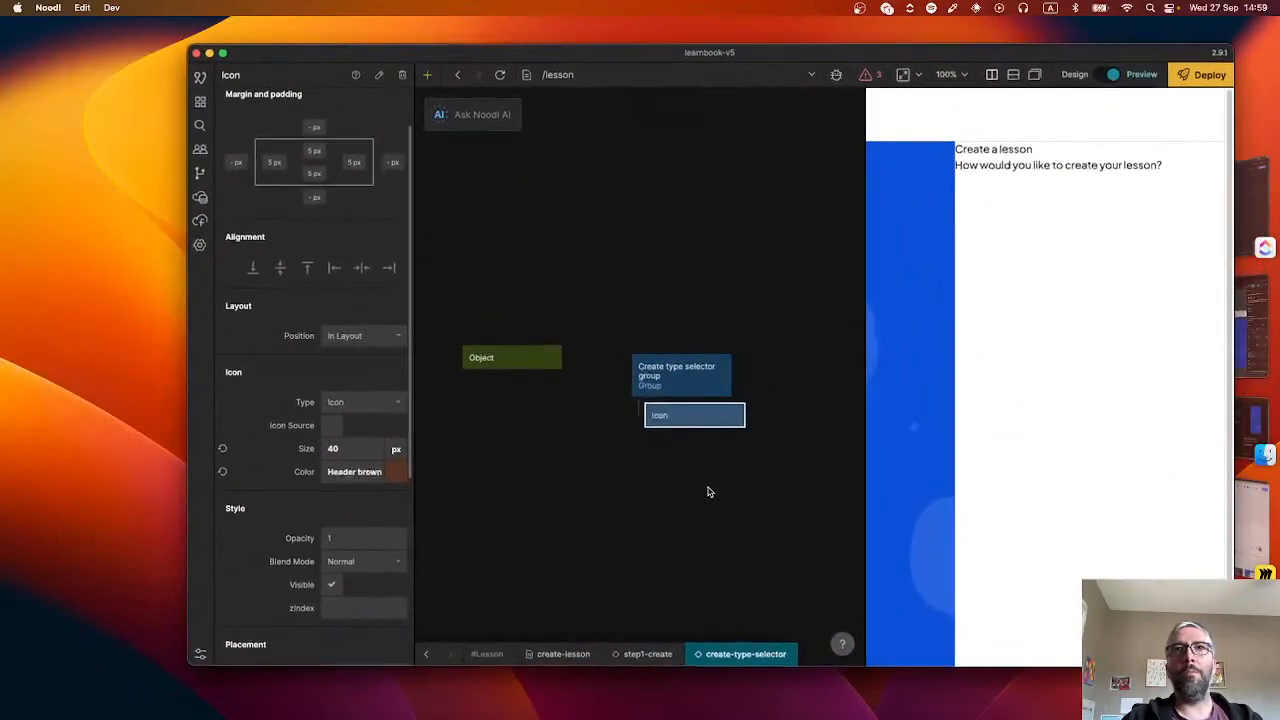
pyautogui.rightClick(709, 480)
pyautogui.write('titl')
pyautogui.press('BackSpace')
pyautogui.press('BackSpace')
pyautogui.press('BackSpace')
pyautogui.press('BackSpace')
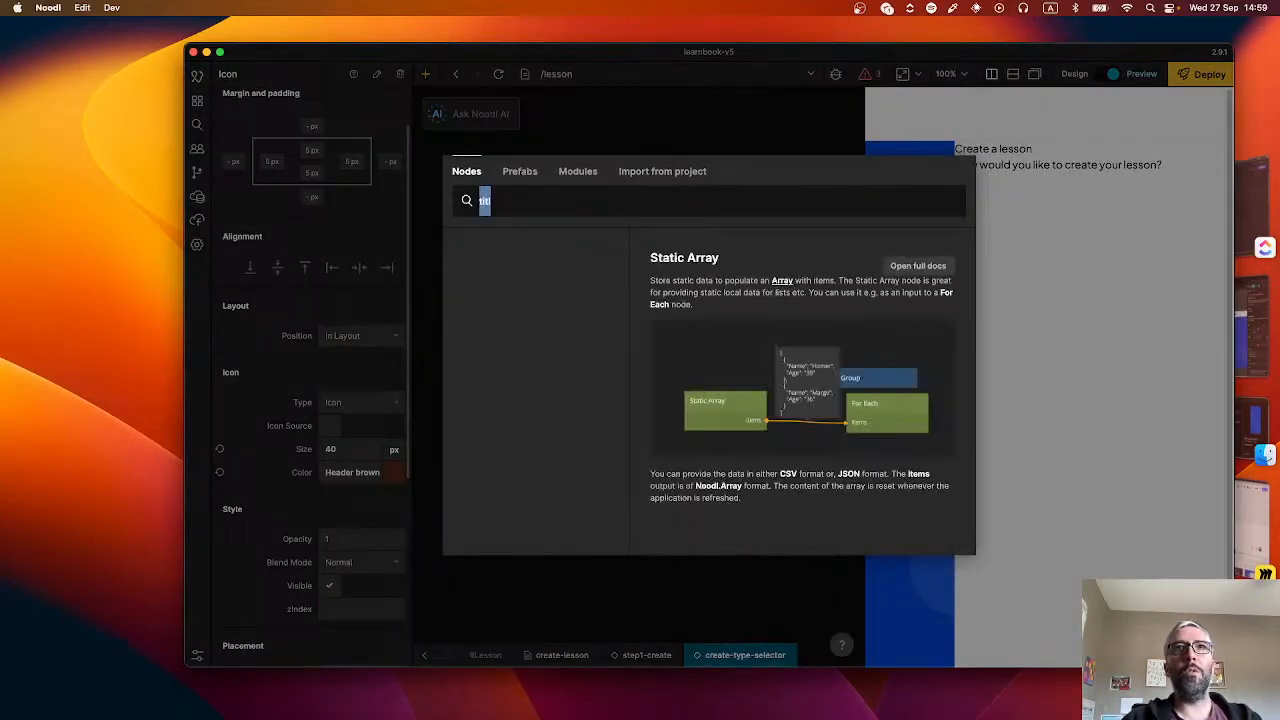
pyautogui.write('str')
pyautogui.click(544, 285)
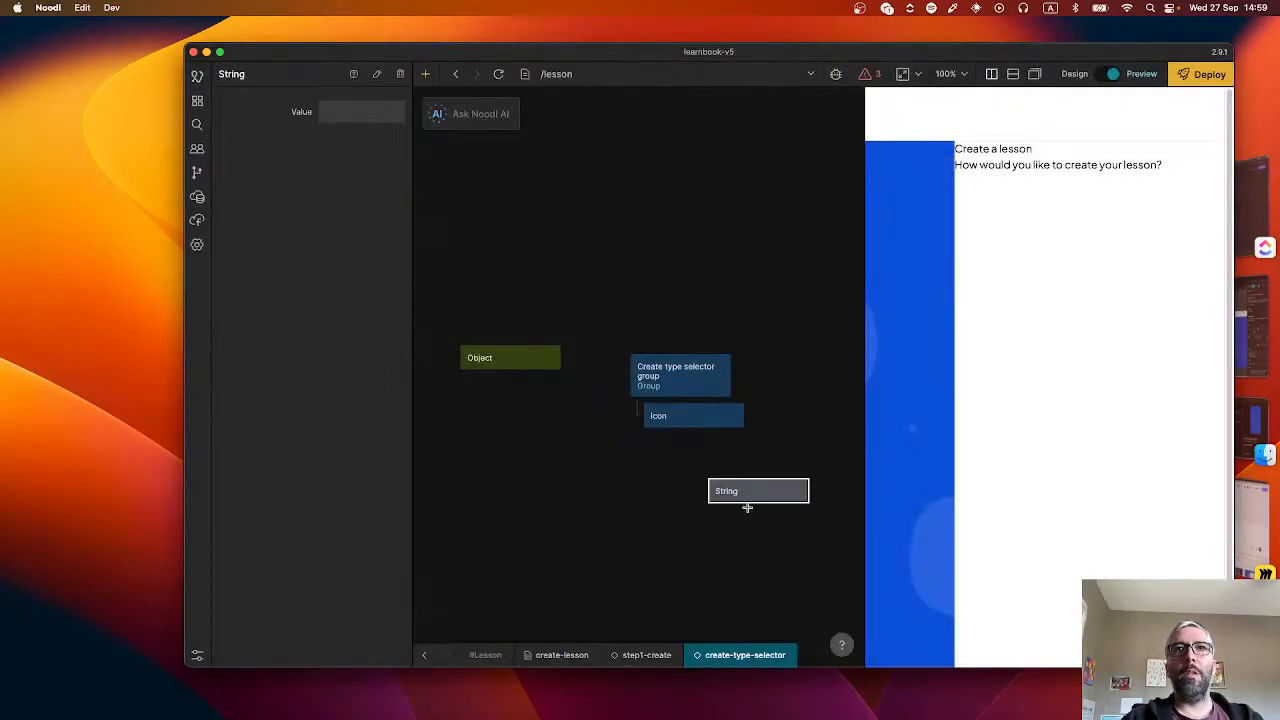
pyautogui.moveTo(743, 503); pyautogui.dragTo(731, 459)
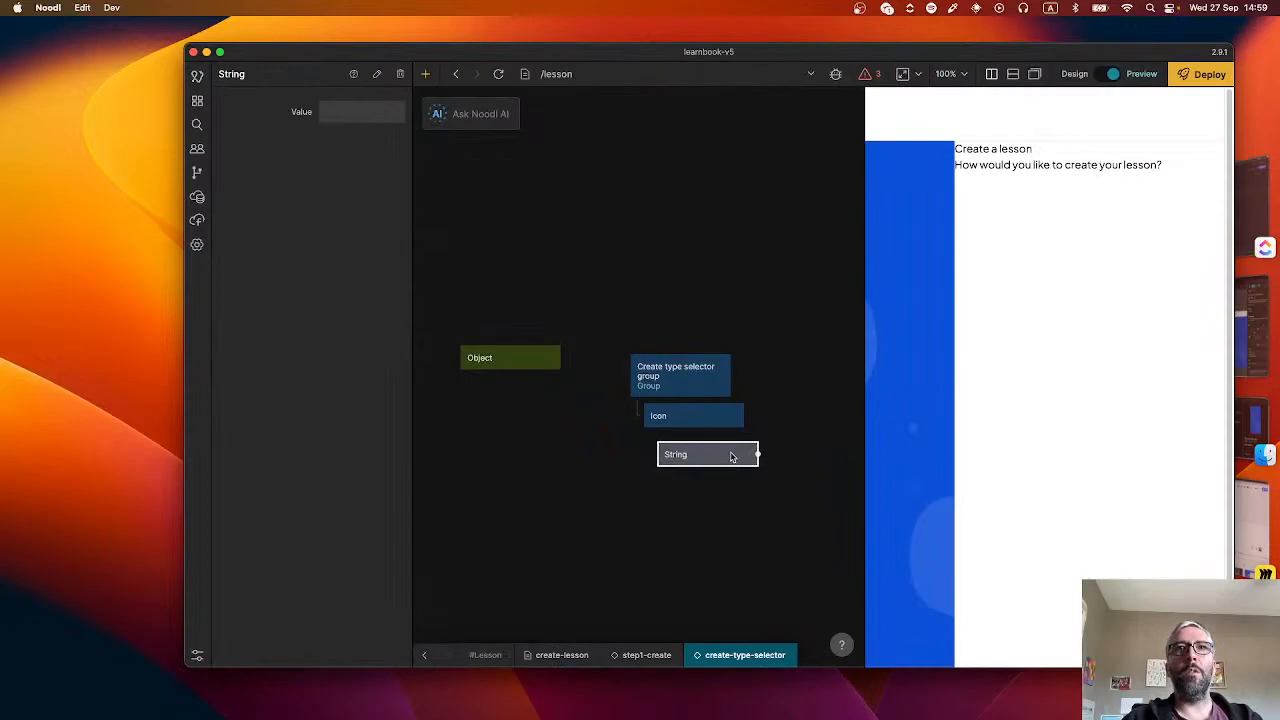
pyautogui.press('BackSpace')
# - Replace the stray String node with two Text nodes below the Icon inside Create type selector group
pyautogui.rightClick(731, 457)
pyautogui.write('tex')
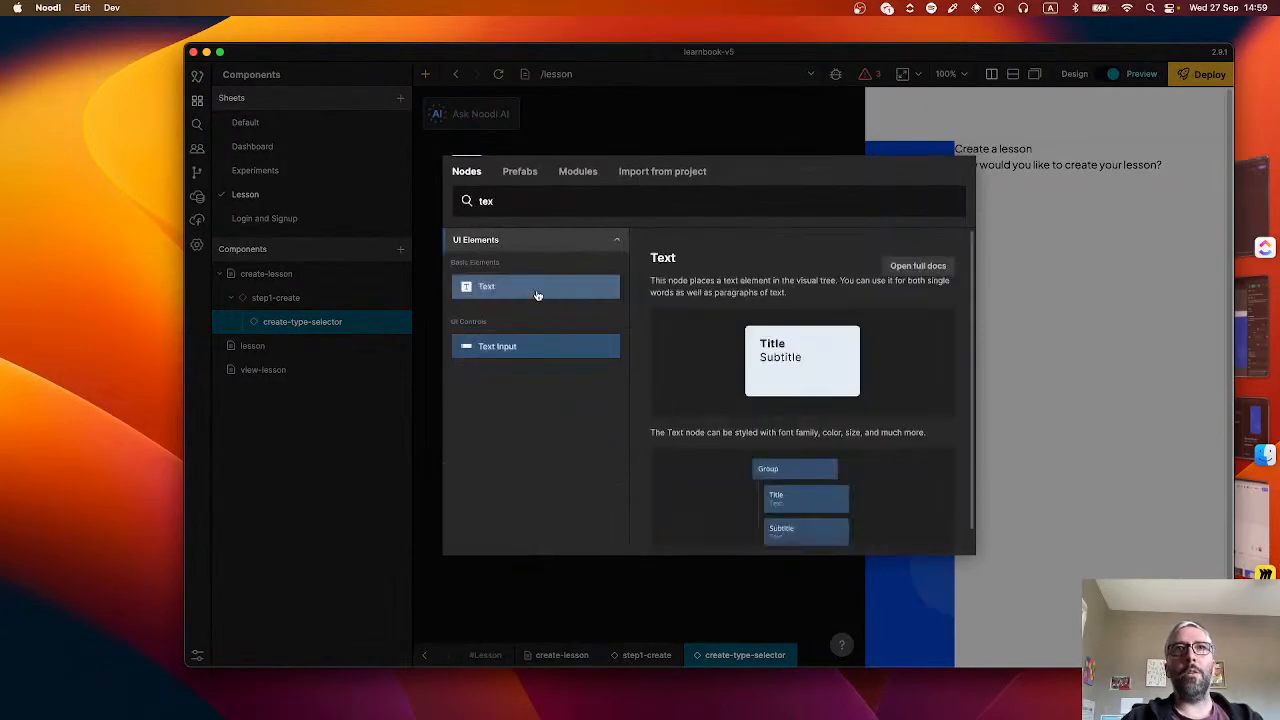
pyautogui.click(537, 292)
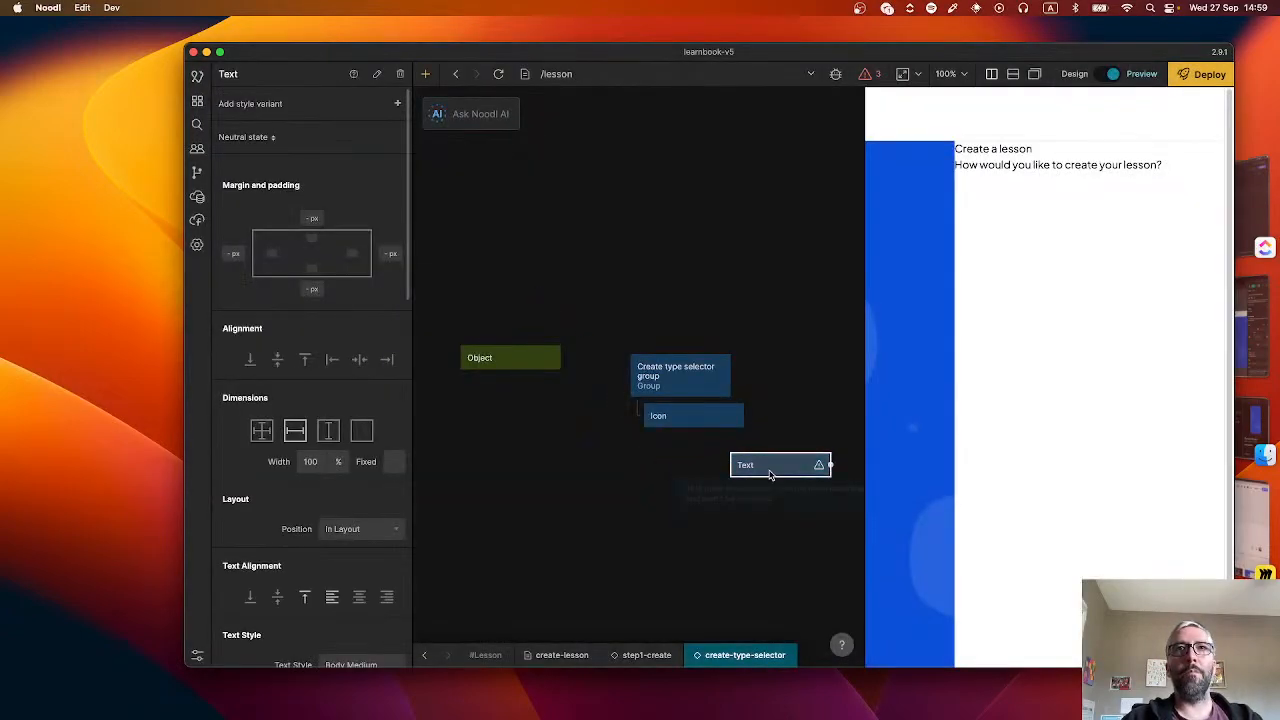
pyautogui.moveTo(770, 474); pyautogui.dragTo(710, 447)
pyautogui.press('super+c')
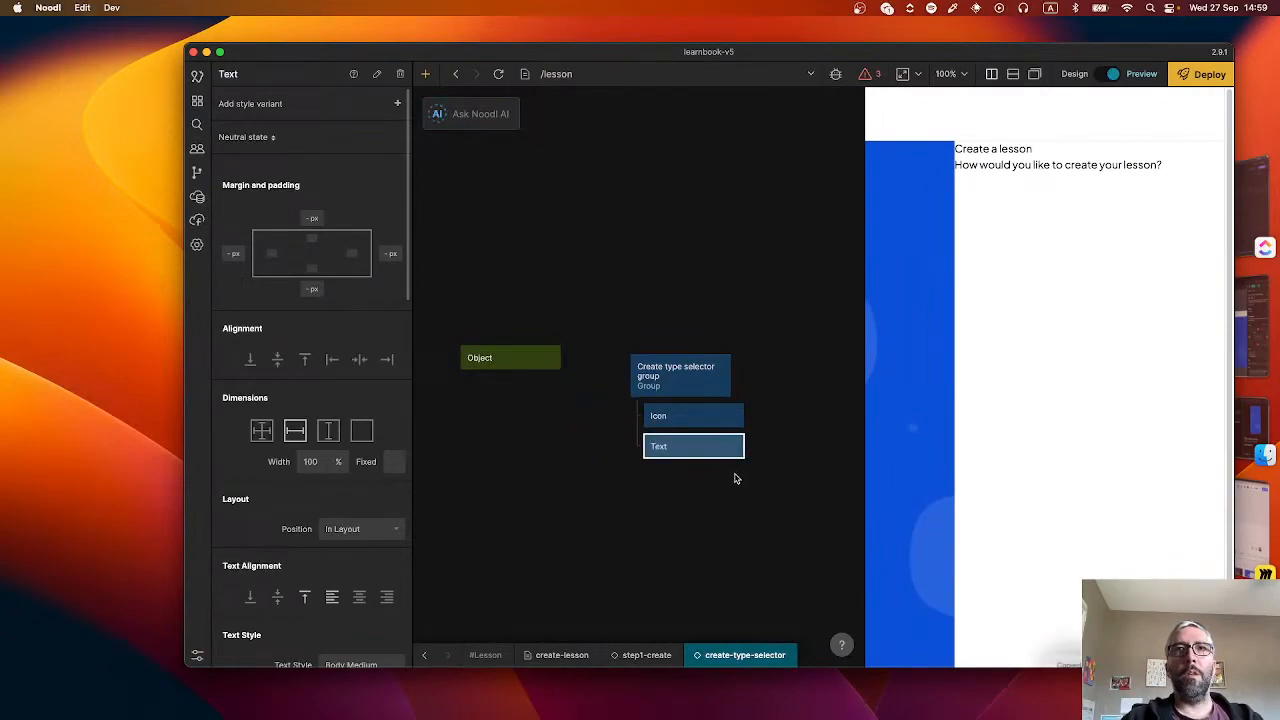
pyautogui.press('super+v')
pyautogui.moveTo(780, 487); pyautogui.dragTo(708, 470)
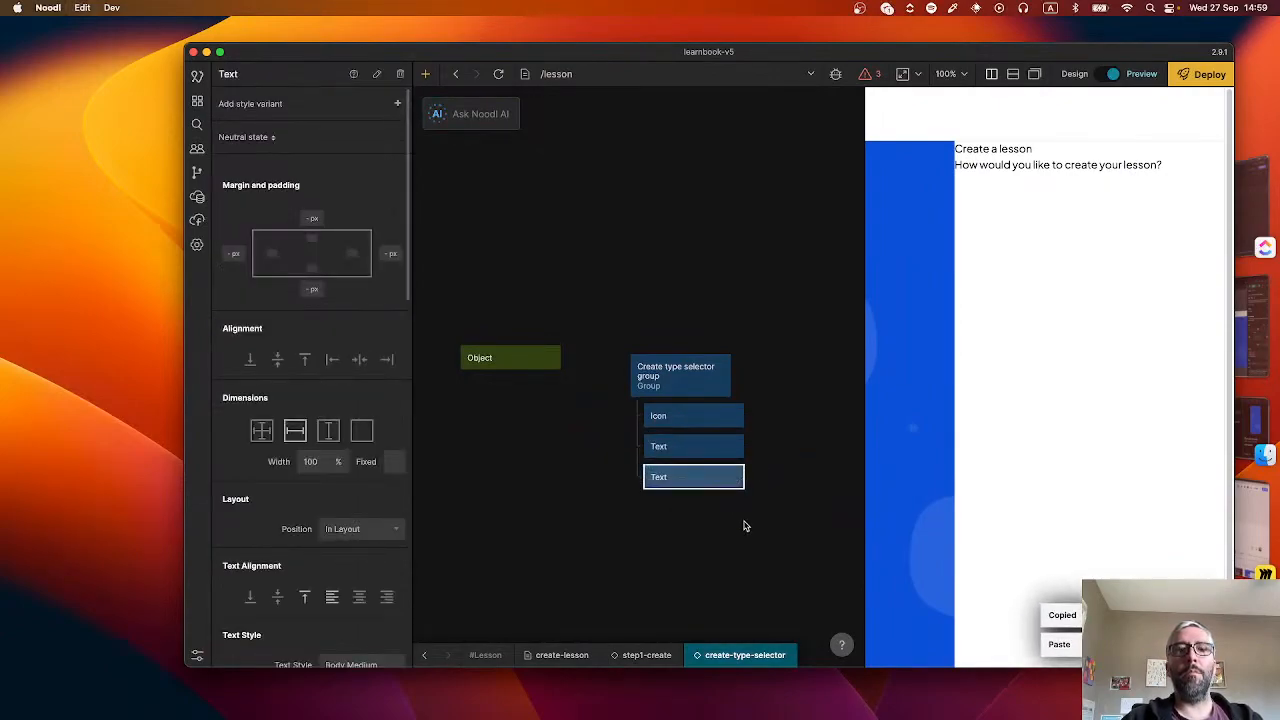
# - Add a Button node below the two Text nodes inside Create type selector group
pyautogui.rightClick(744, 526)
pyautogui.write('butt')
pyautogui.click(532, 290)
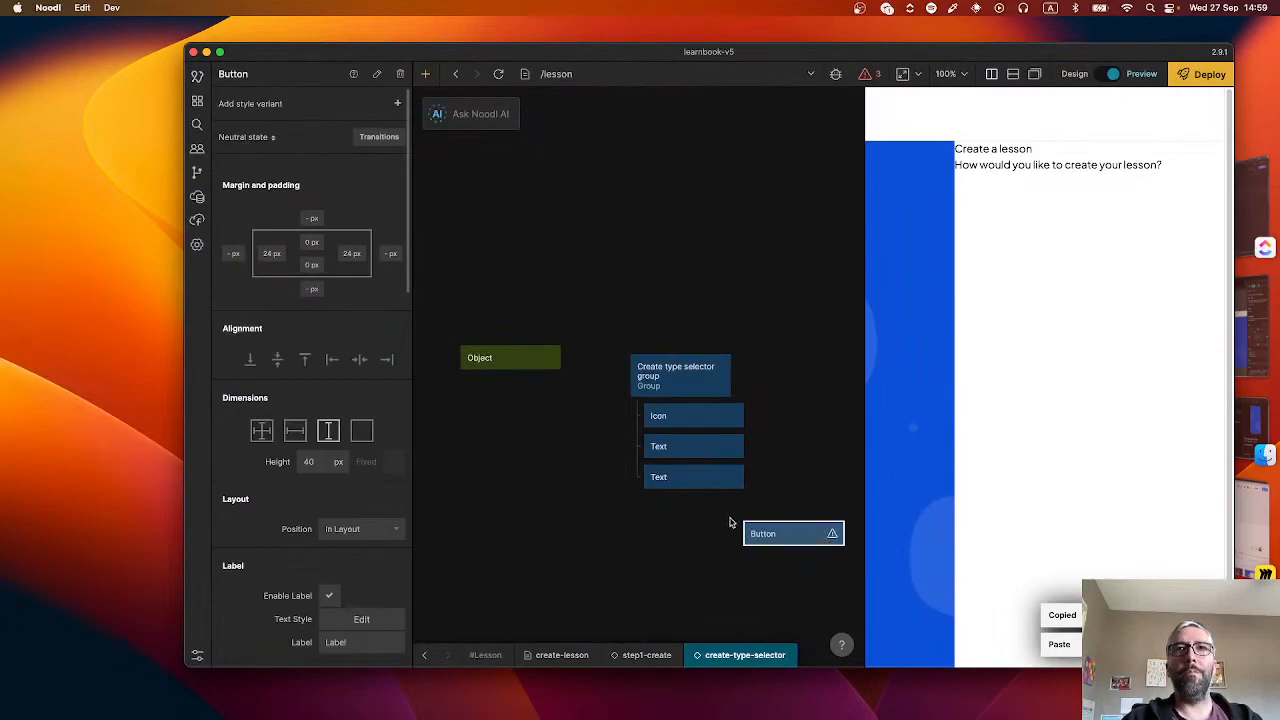
pyautogui.moveTo(760, 533); pyautogui.dragTo(695, 506)
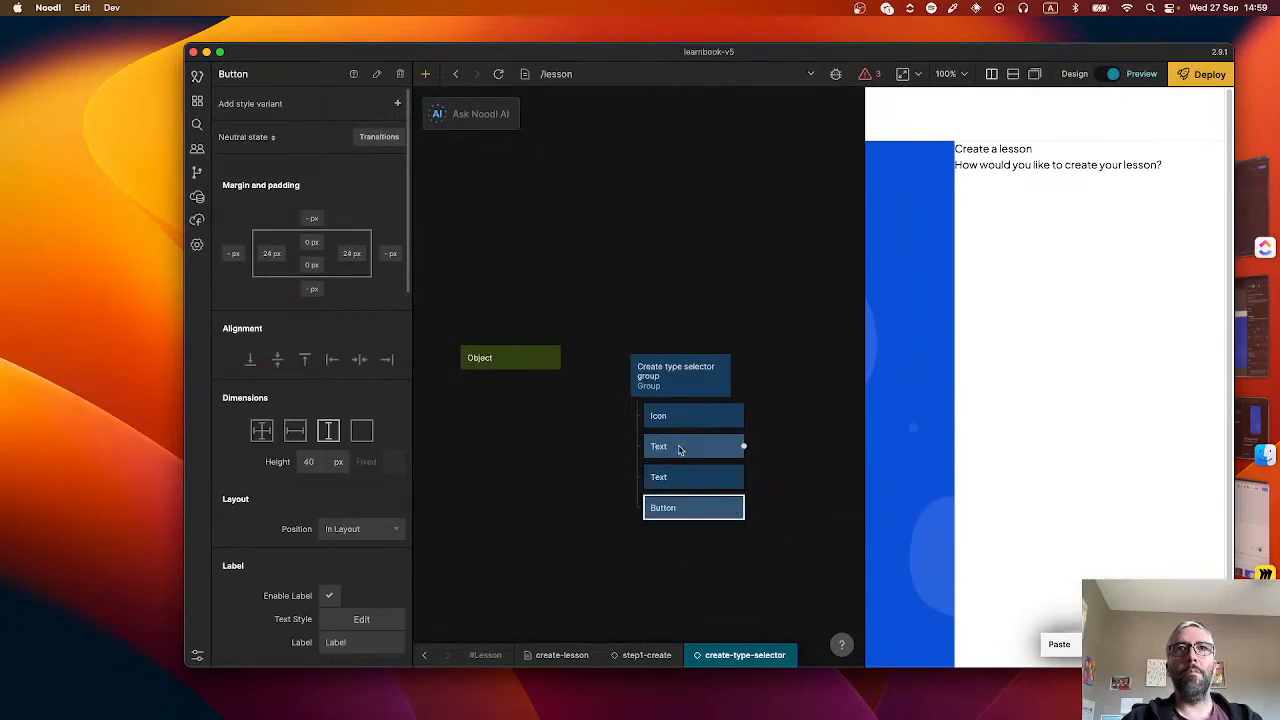
# - Rename the upper Text node as Title text and the lower one as Subtitle text
pyautogui.click(680, 449)
pyautogui.doubleClick(242, 75)
pyautogui.write('Tit')
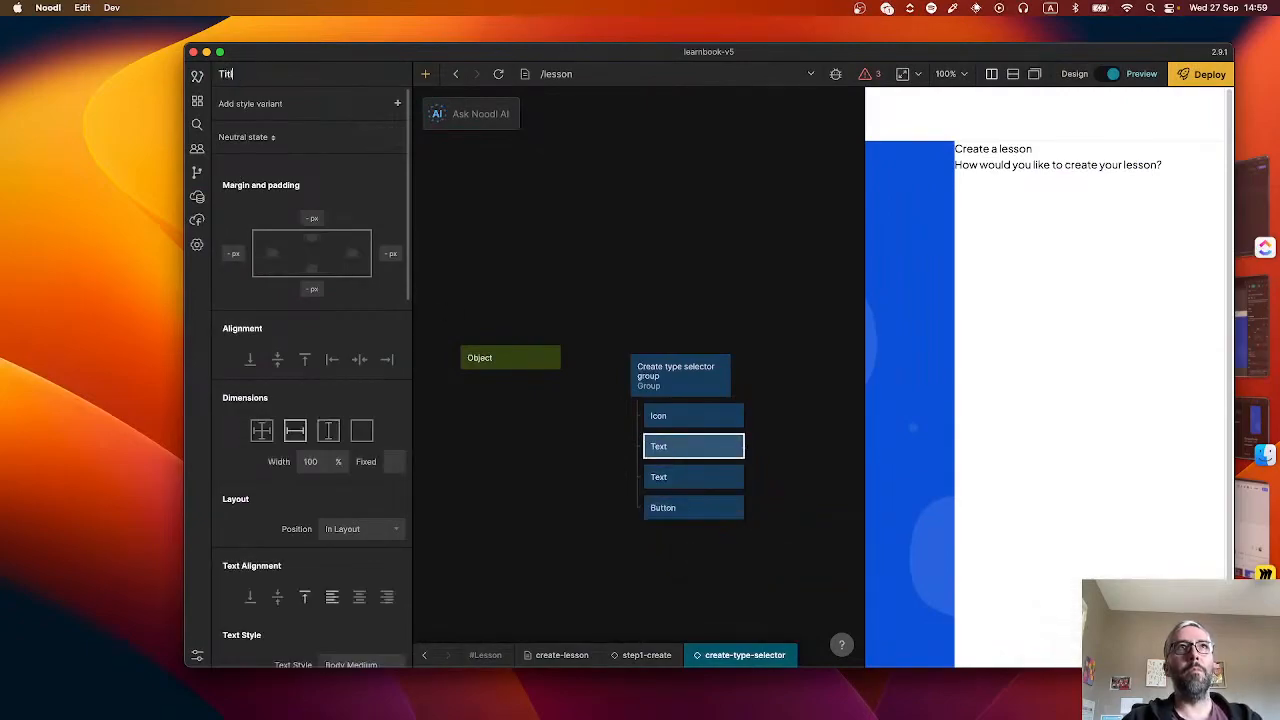
pyautogui.write('le text')
pyautogui.click(690, 479)
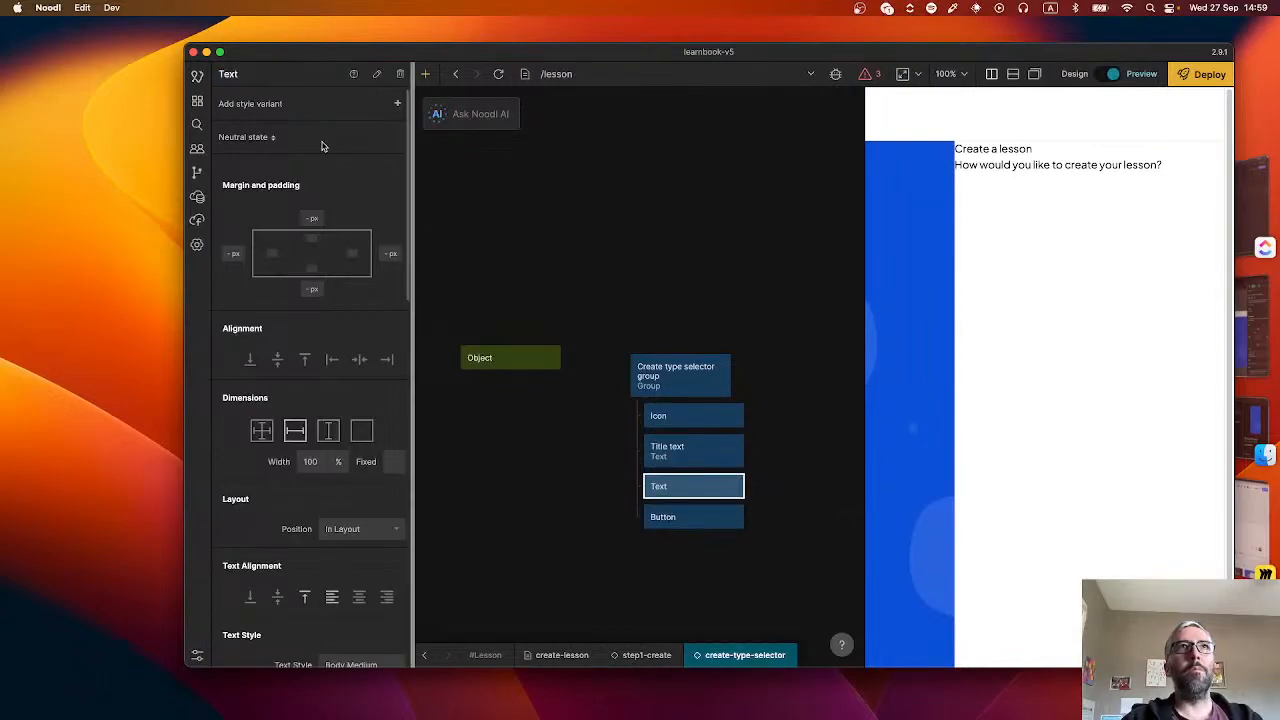
pyautogui.doubleClick(263, 78)
pyautogui.write('Subtitle text')
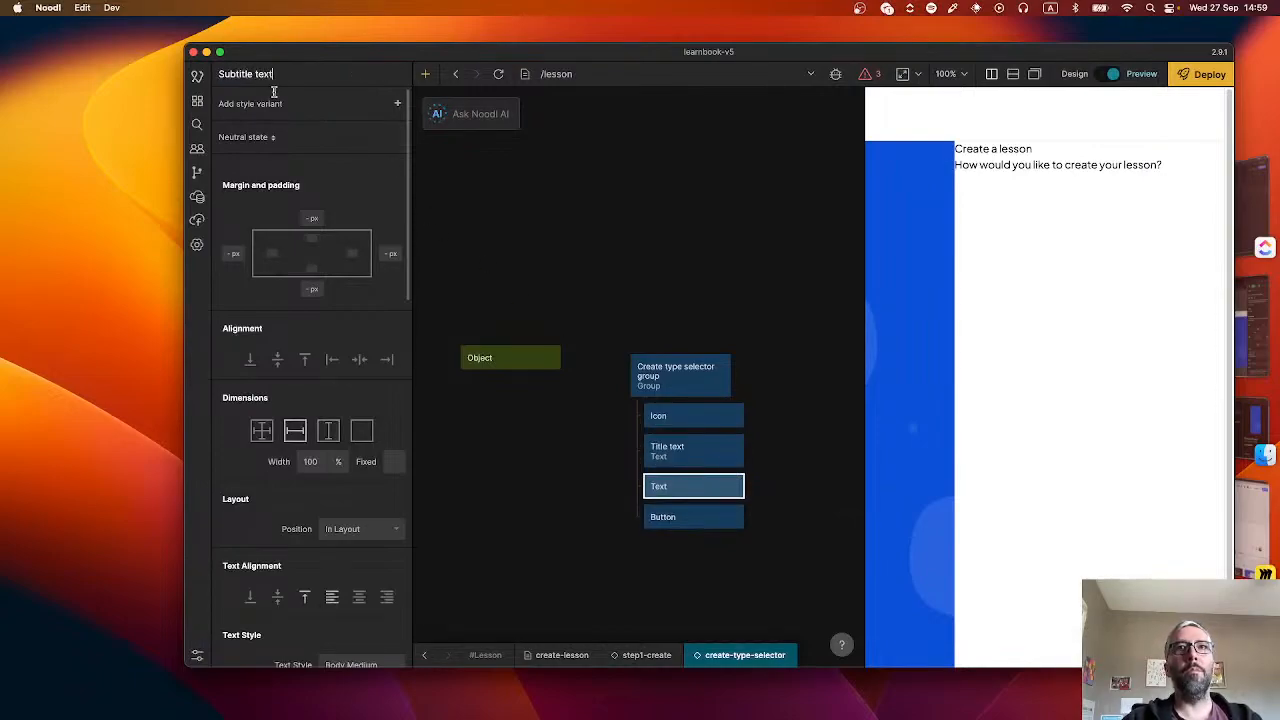
pyautogui.click(712, 521)
pyautogui.click(603, 497)
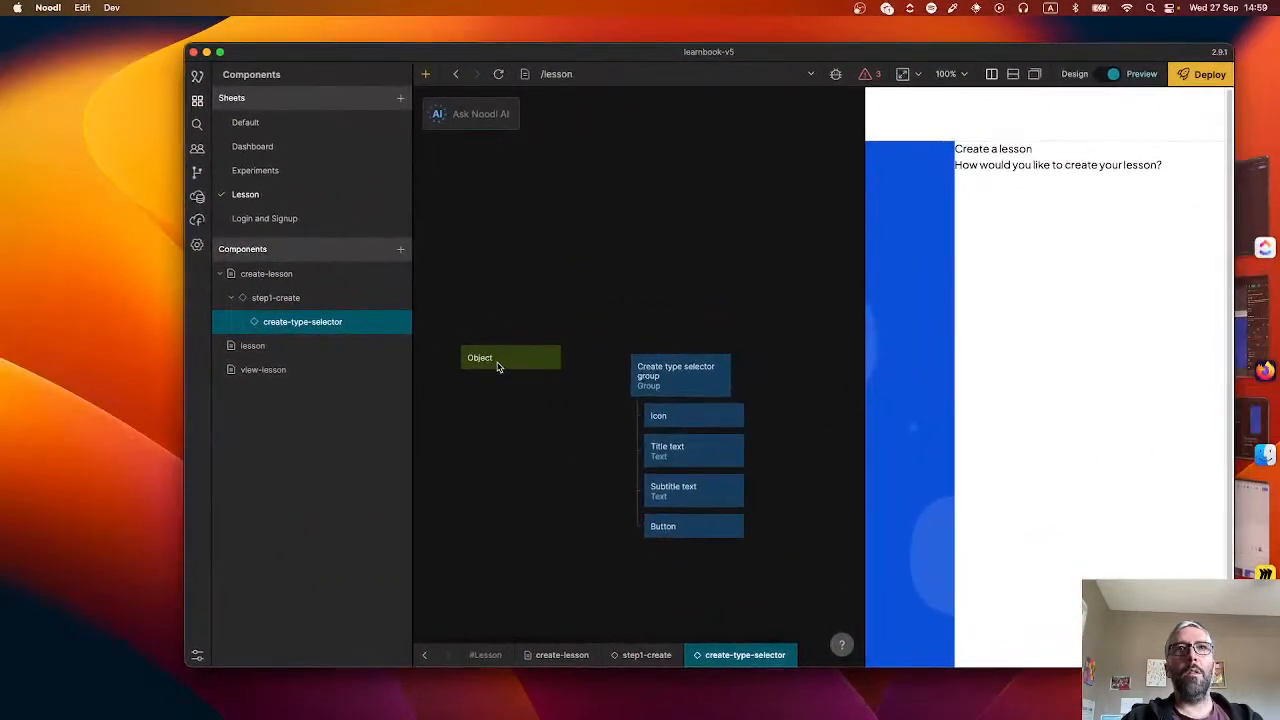
# - Add the properties titleText and subtitleText to the Object node
pyautogui.click(497, 364)
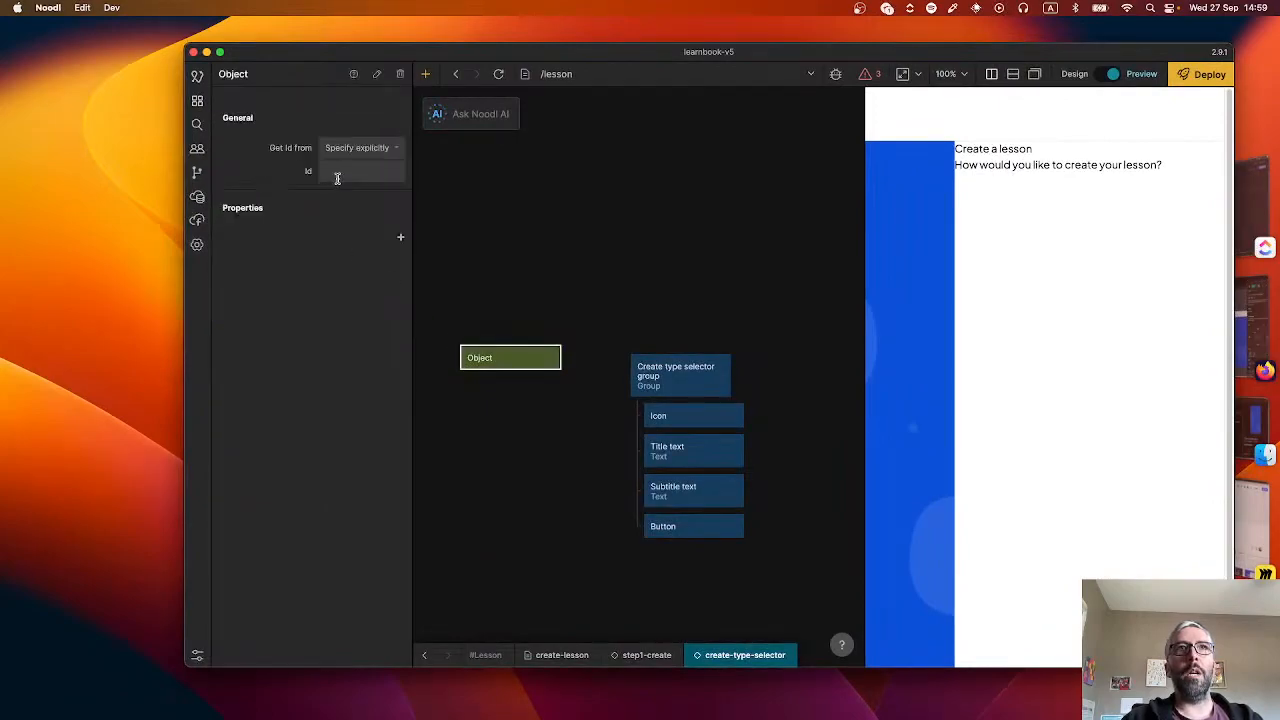
pyautogui.click(400, 237)
pyautogui.write('titleTex')
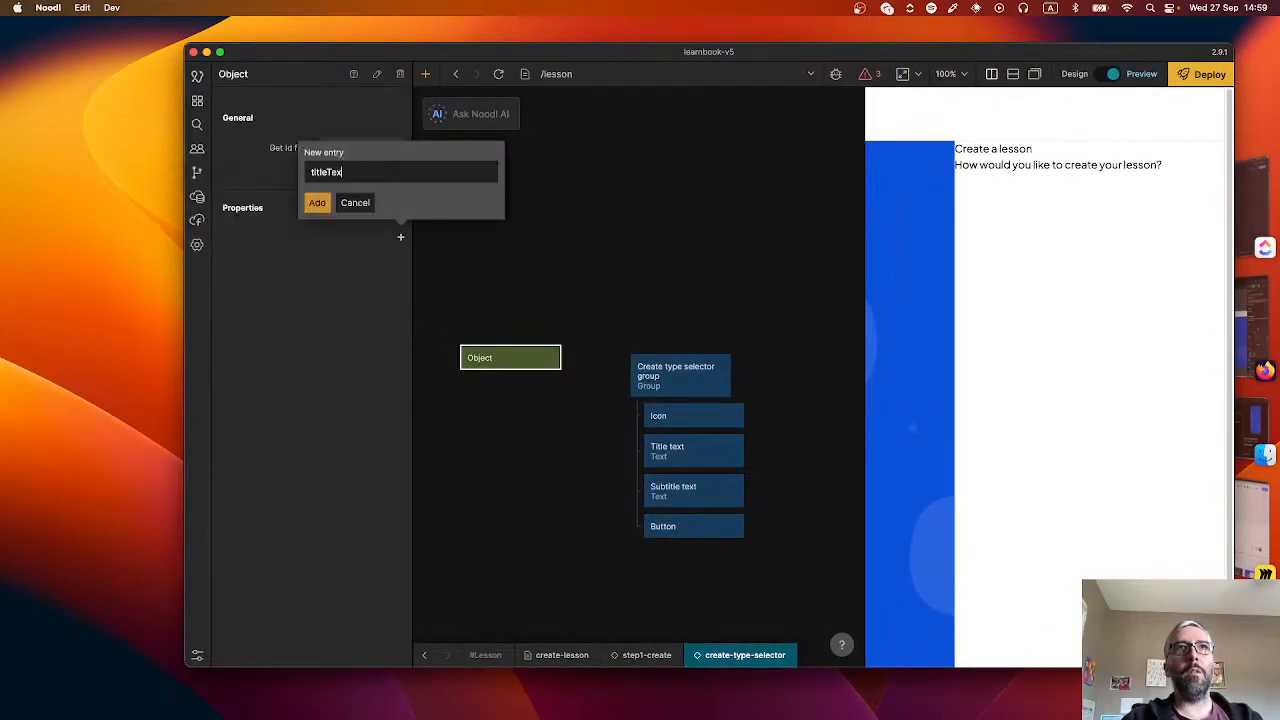
pyautogui.write('t')
pyautogui.press('Return')
pyautogui.click(400, 260)
pyautogui.write('subtitle')
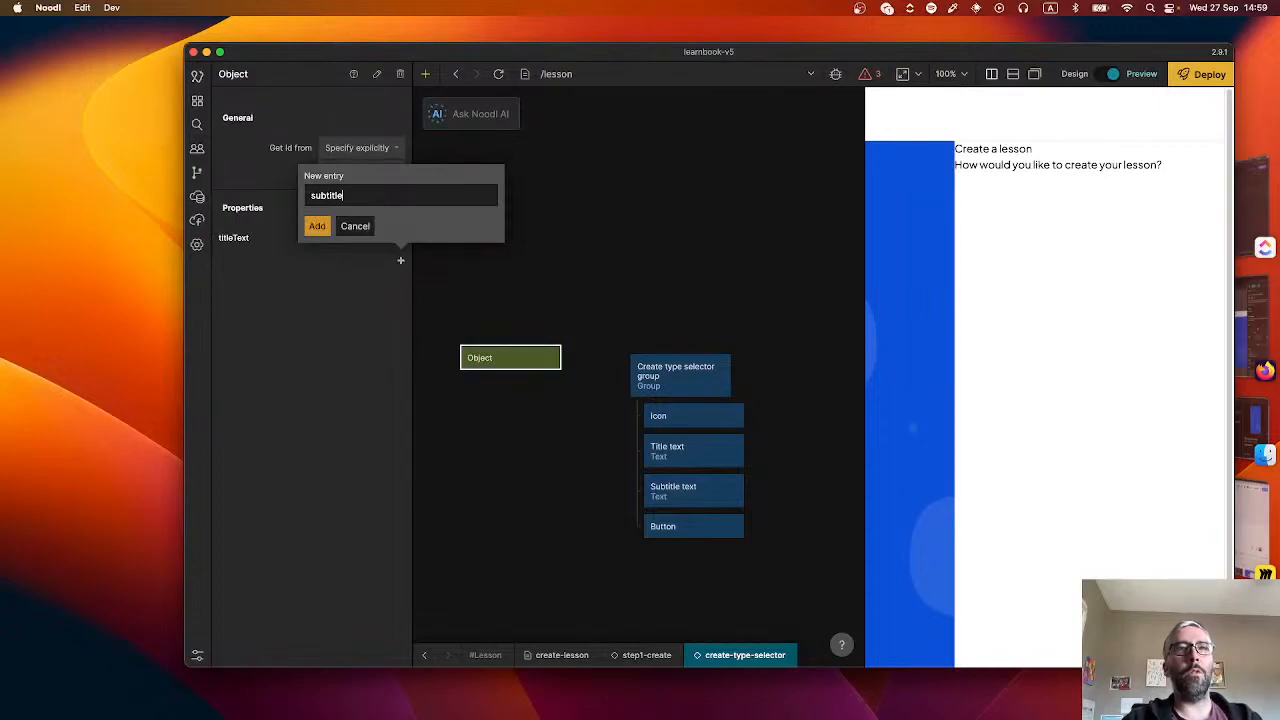
pyautogui.write('Text')
pyautogui.press('Return')
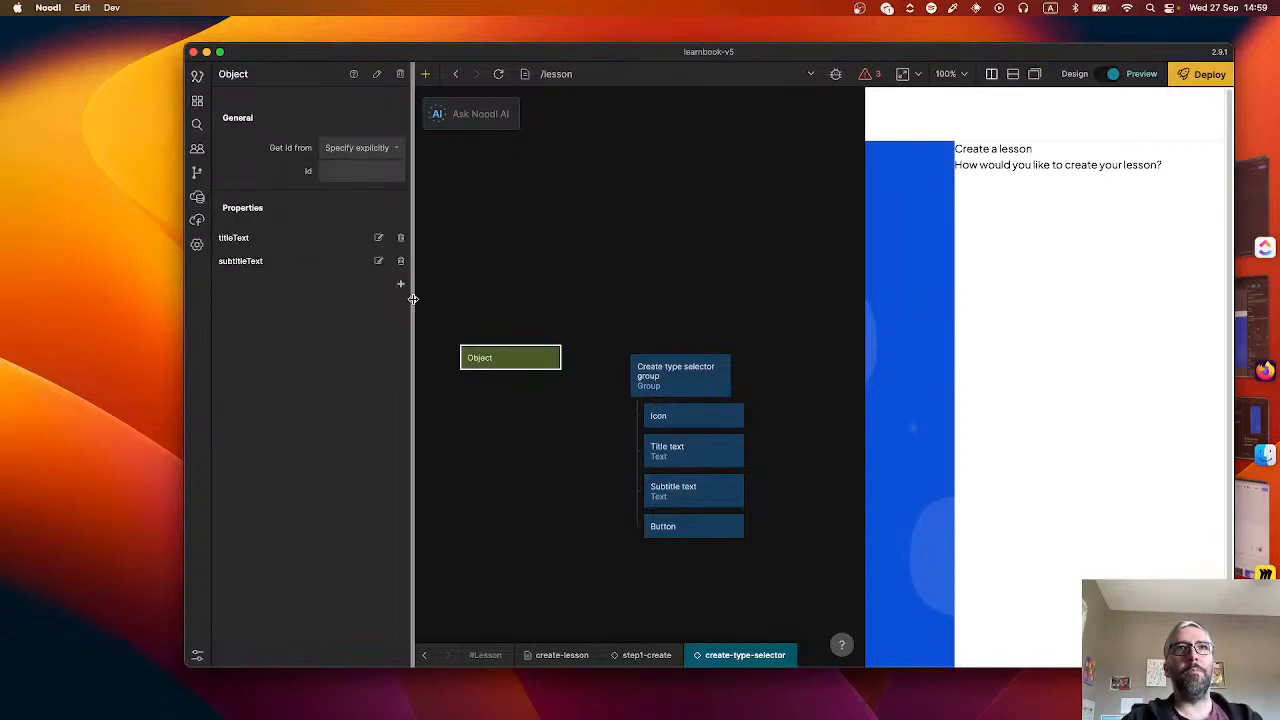
# - Add the properties buttonText and icon to the Object node
pyautogui.click(400, 283)
pyautogui.write('buttonT')
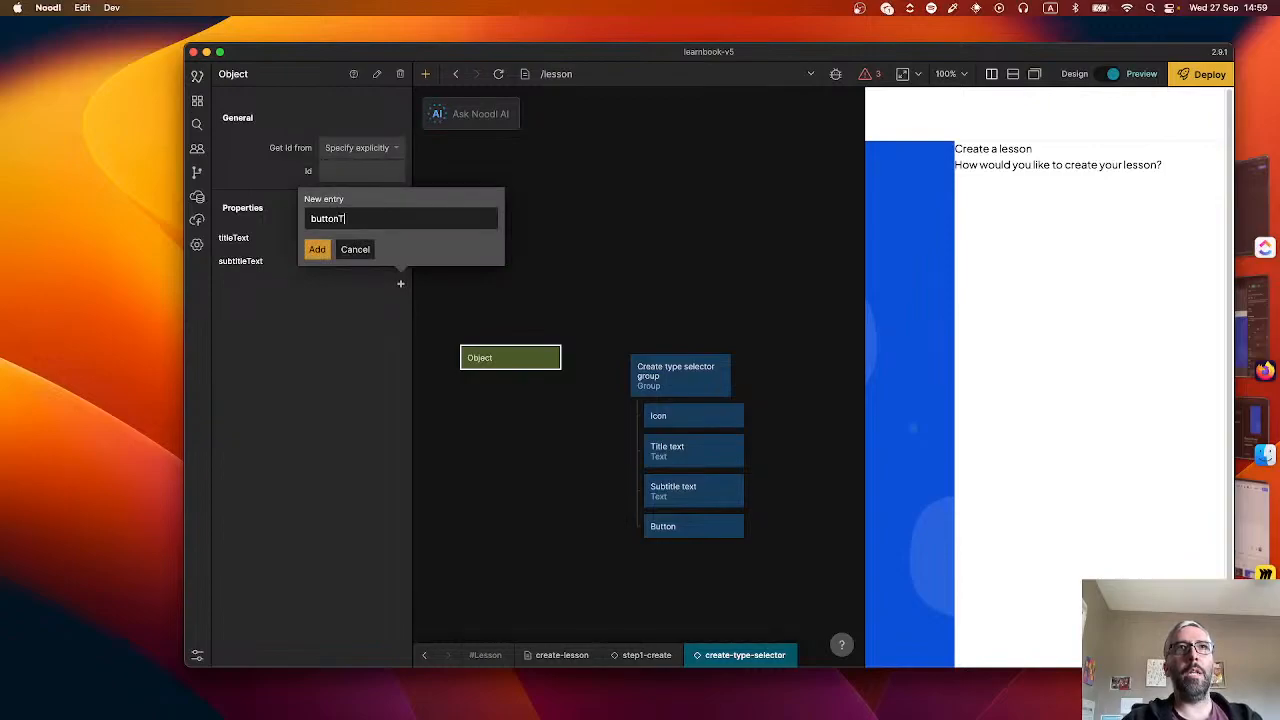
pyautogui.write('ext')
pyautogui.press('Return')
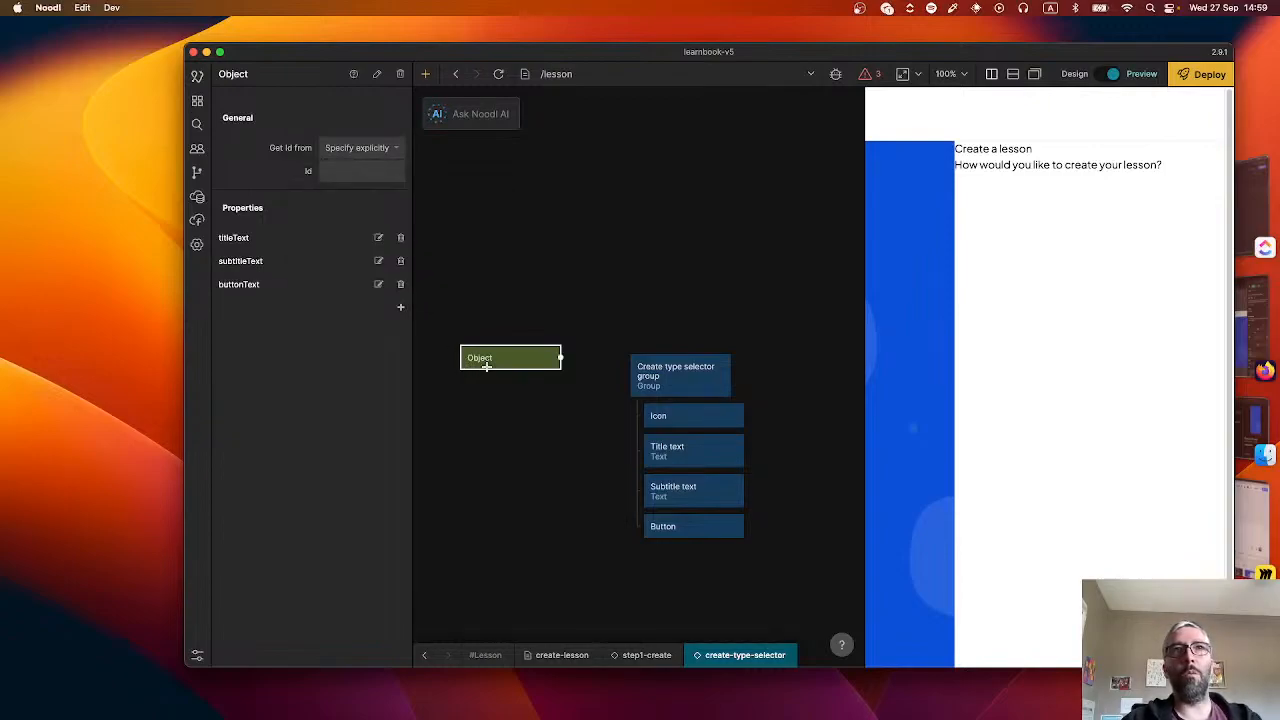
pyautogui.click(400, 307)
pyautogui.write('icon')
pyautogui.press('Return')
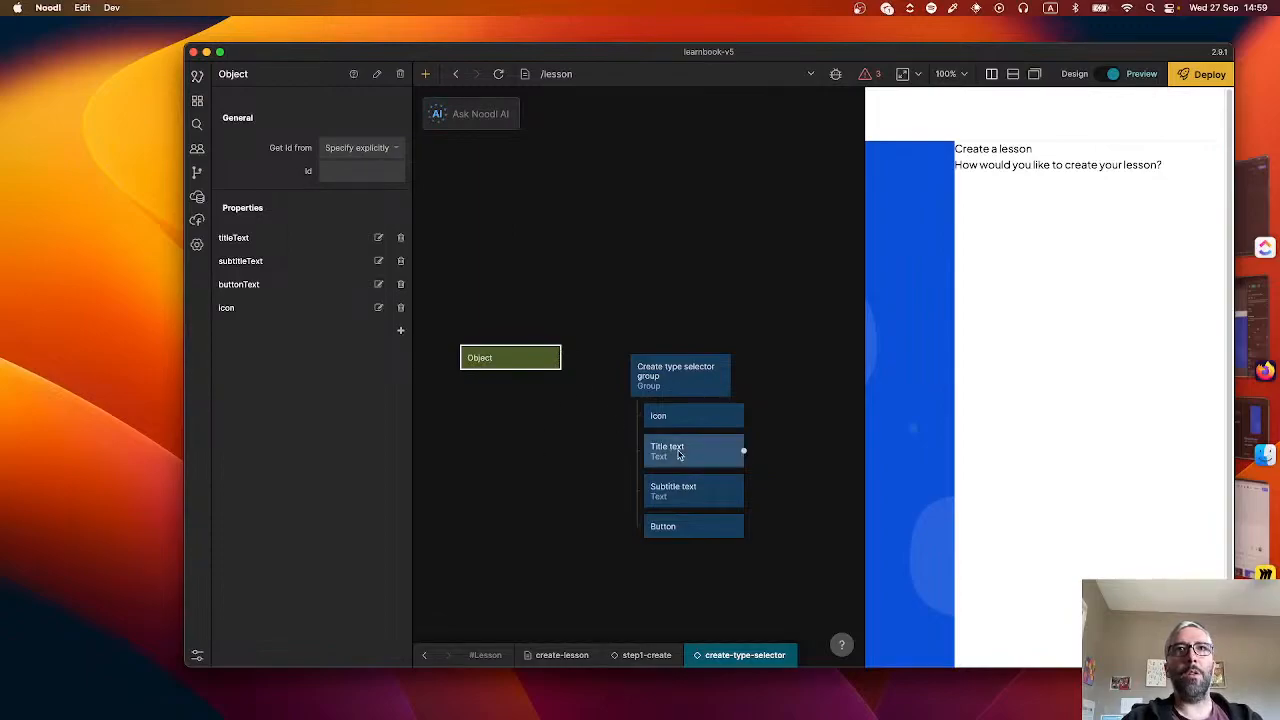
# - Connect the Object node's titleText output to the Text input of Title text
pyautogui.moveTo(561, 357); pyautogui.dragTo(676, 449)
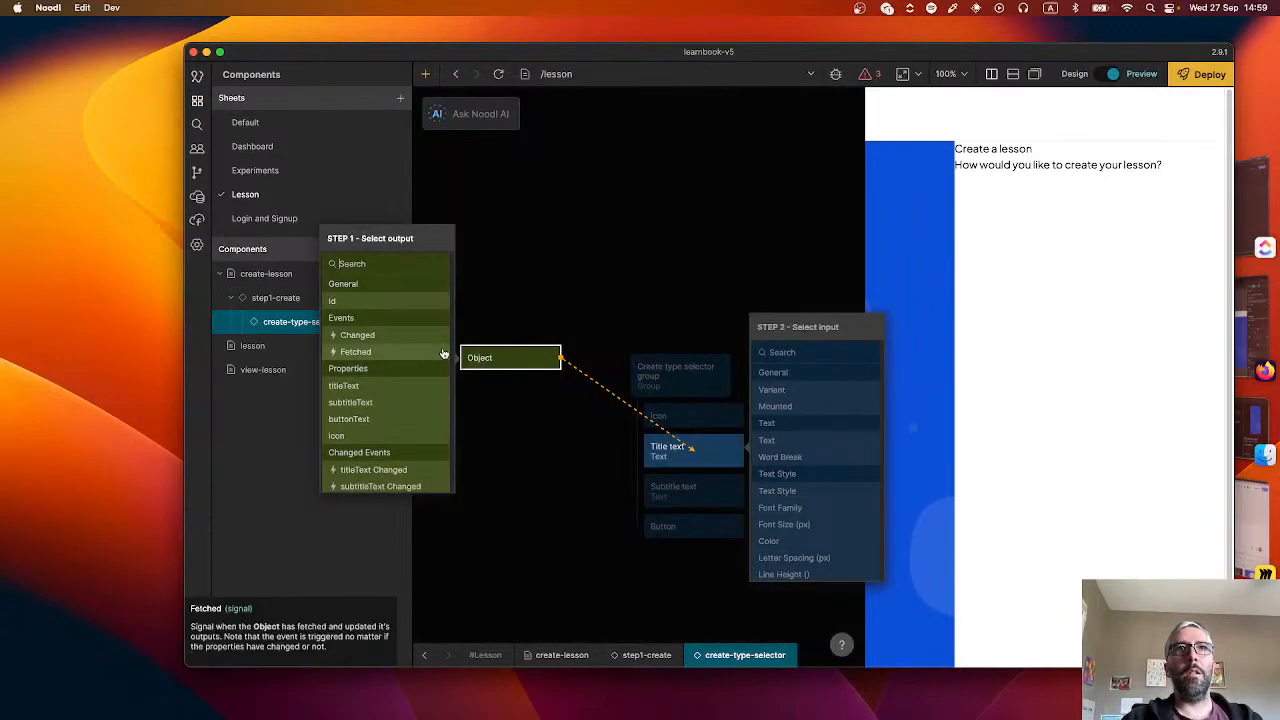
pyautogui.click(378, 401)
pyautogui.click(374, 388)
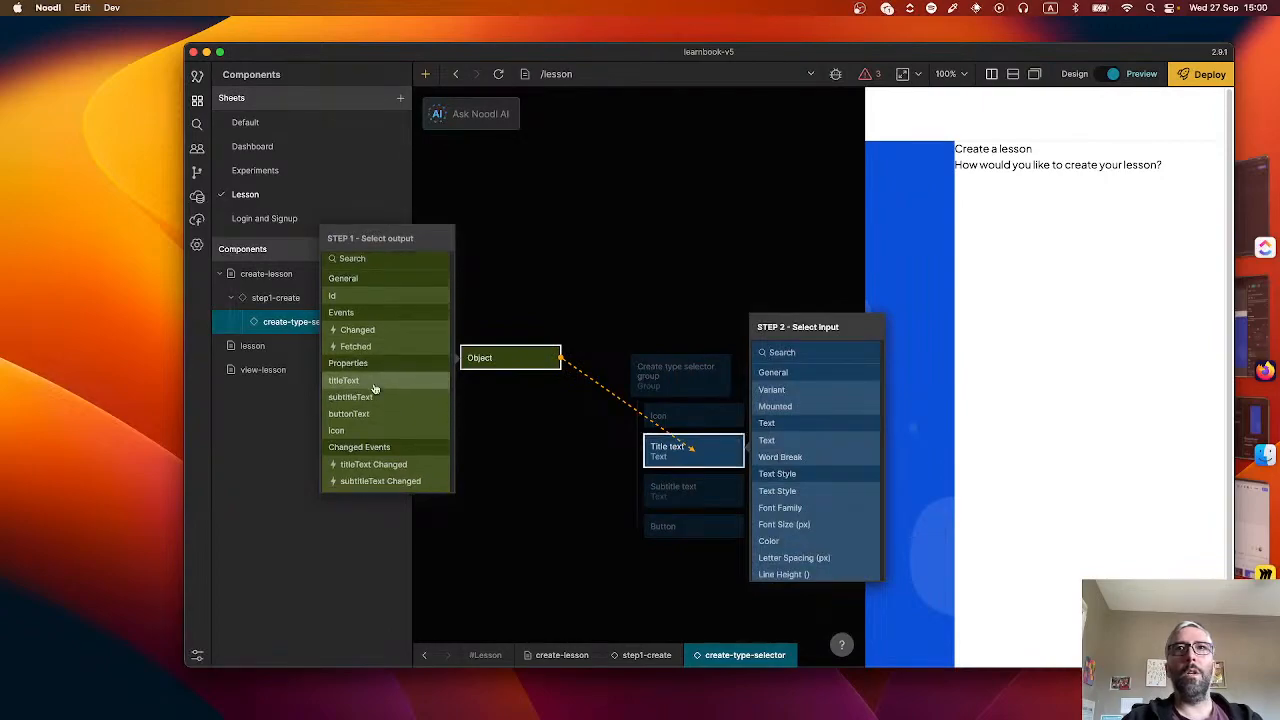
pyautogui.click(787, 439)
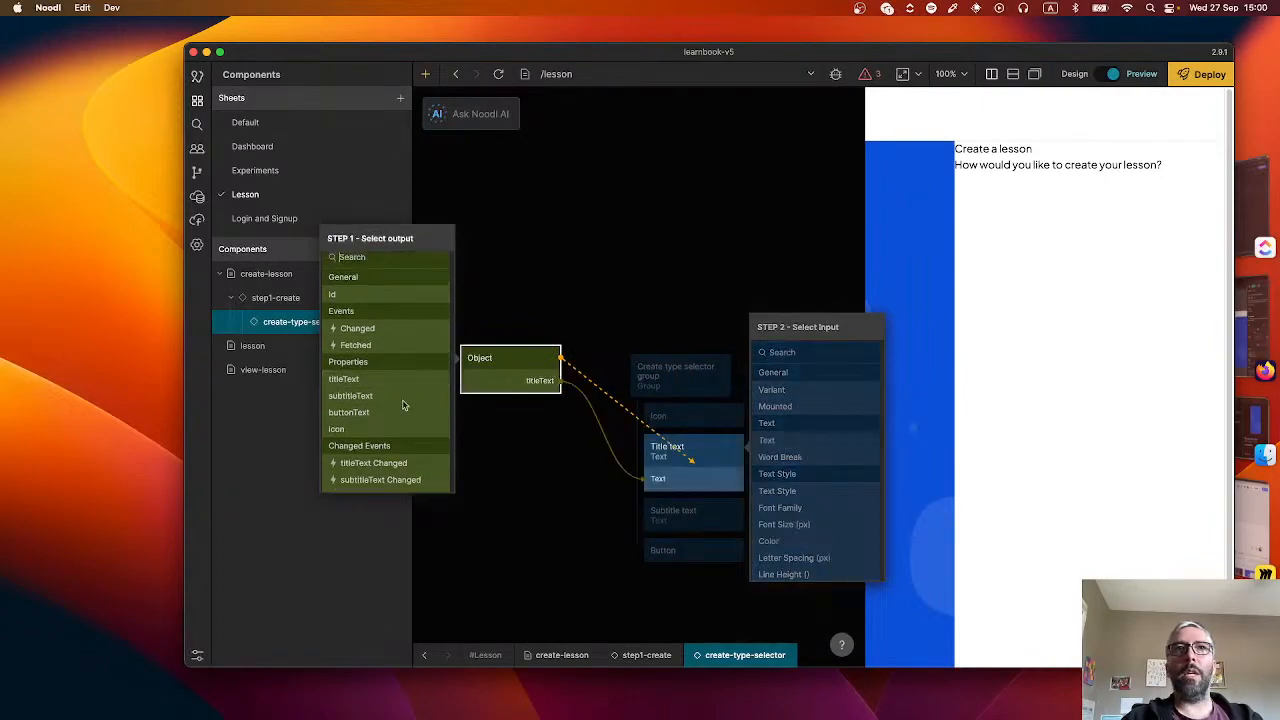
pyautogui.click(586, 509)
# - Connect the Object node's subtitleText output to the Text input of Subtitle text
pyautogui.moveTo(561, 357); pyautogui.dragTo(688, 508)
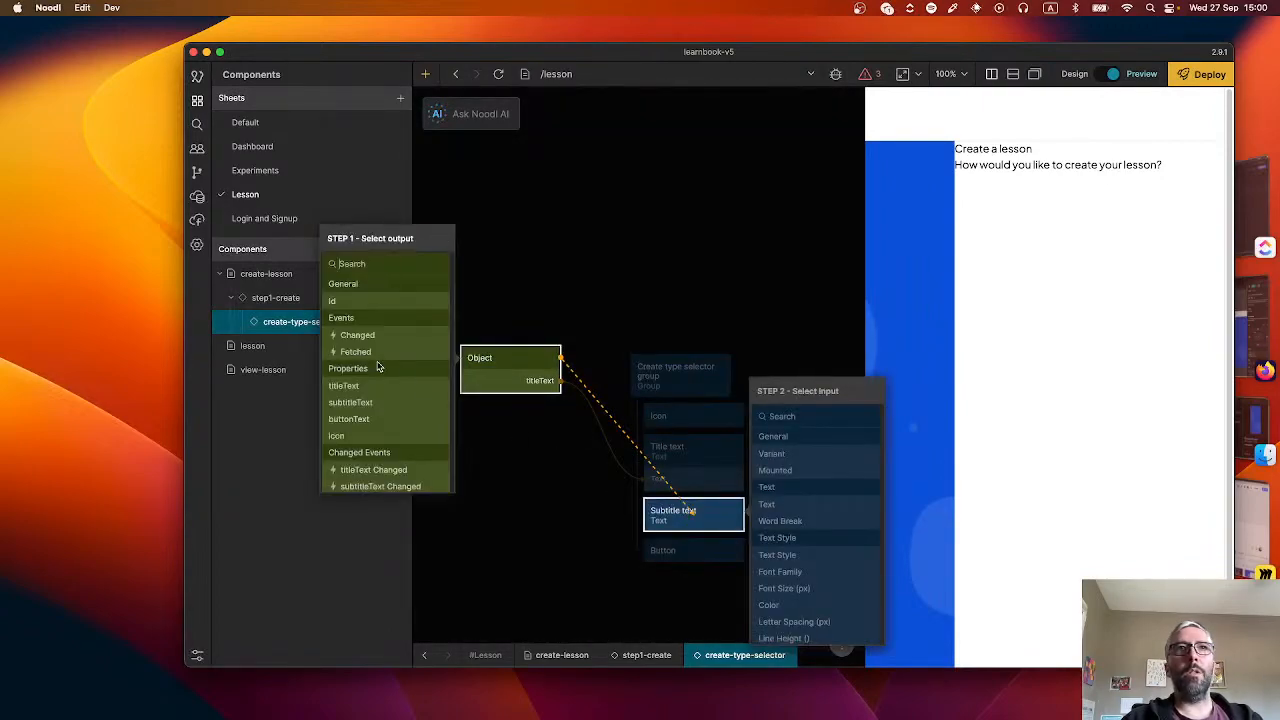
pyautogui.click(365, 404)
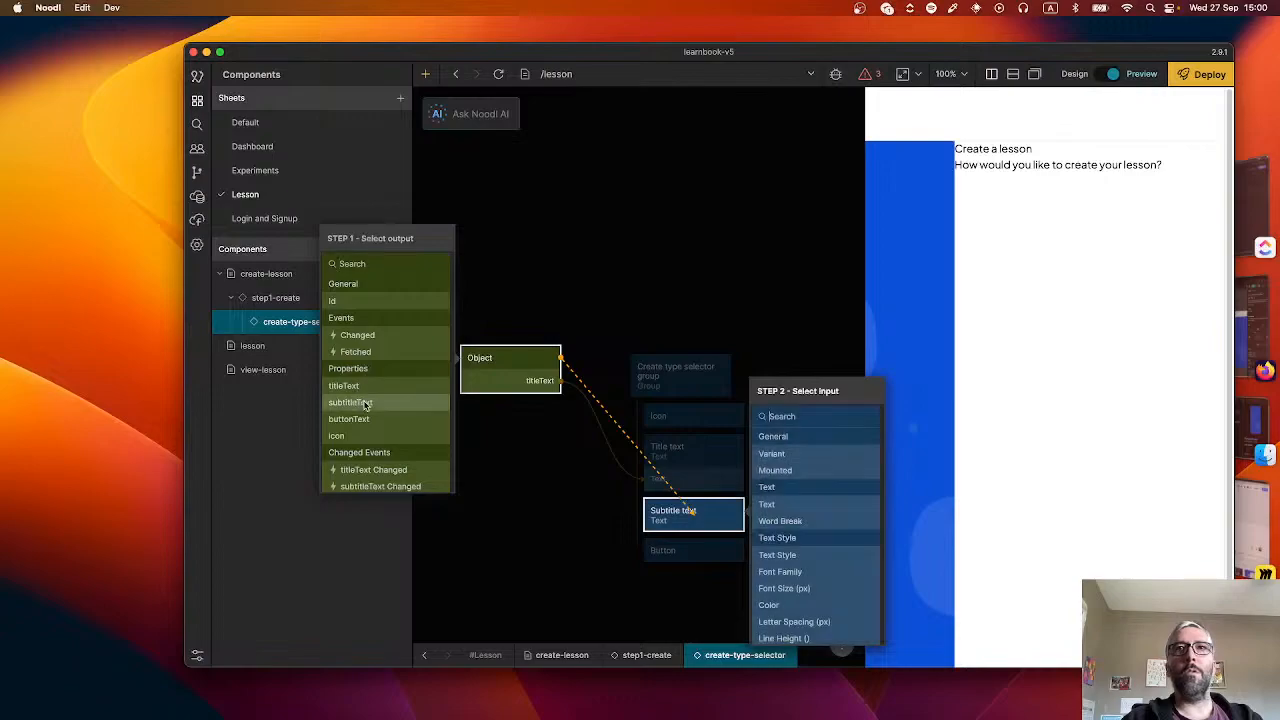
pyautogui.click(790, 504)
pyautogui.click(503, 546)
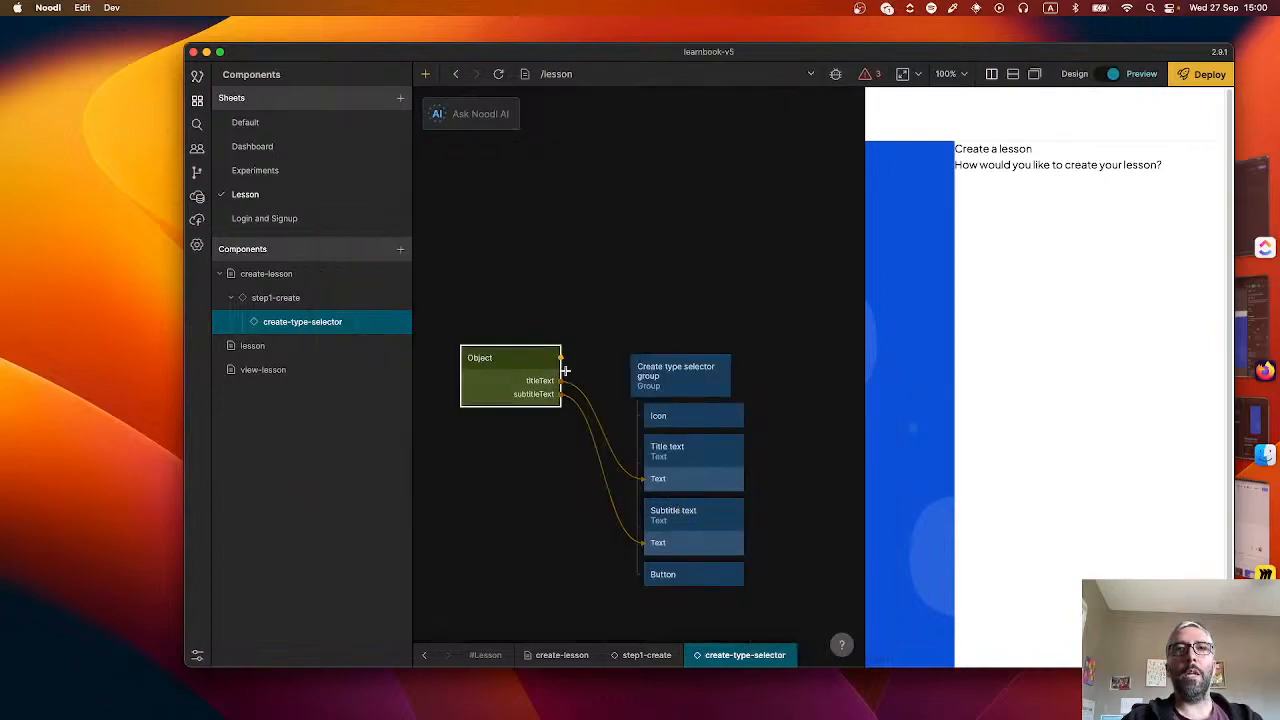
# - Connect the Object node's buttonText output to the Label input of the Button
pyautogui.moveTo(561, 358); pyautogui.dragTo(690, 572)
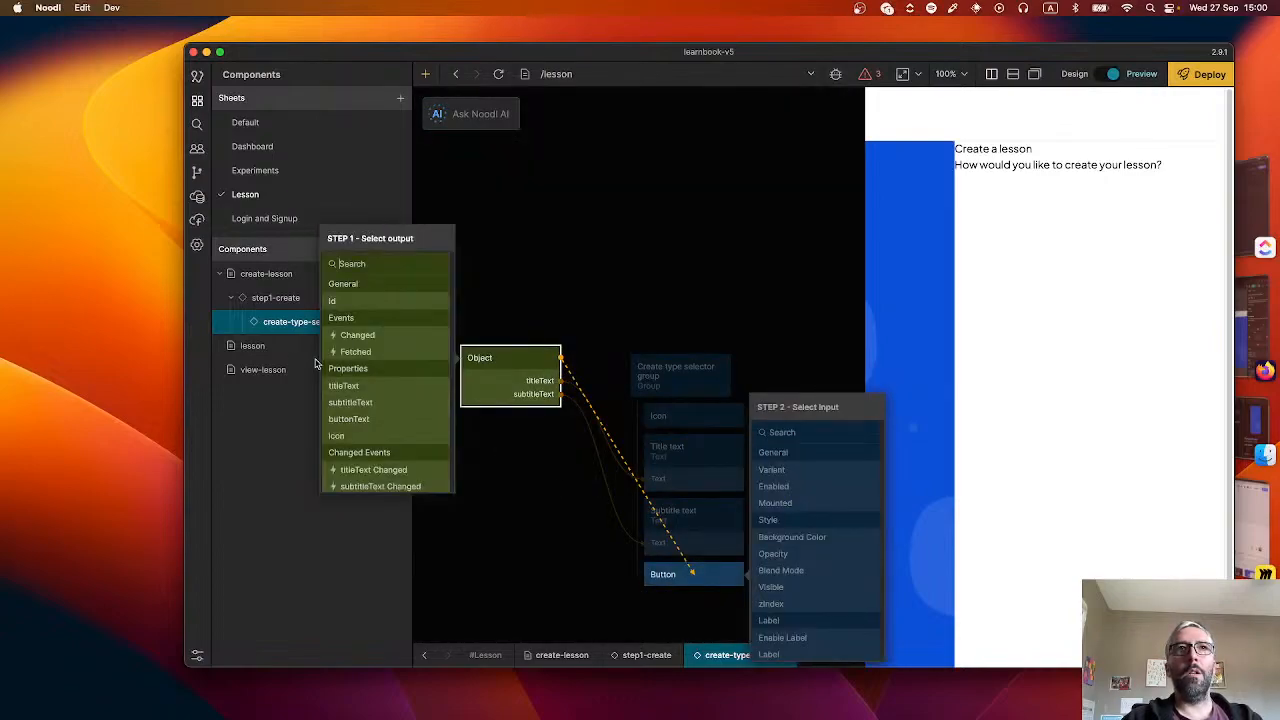
pyautogui.click(360, 420)
pyautogui.scroll(-2, 835, 580)
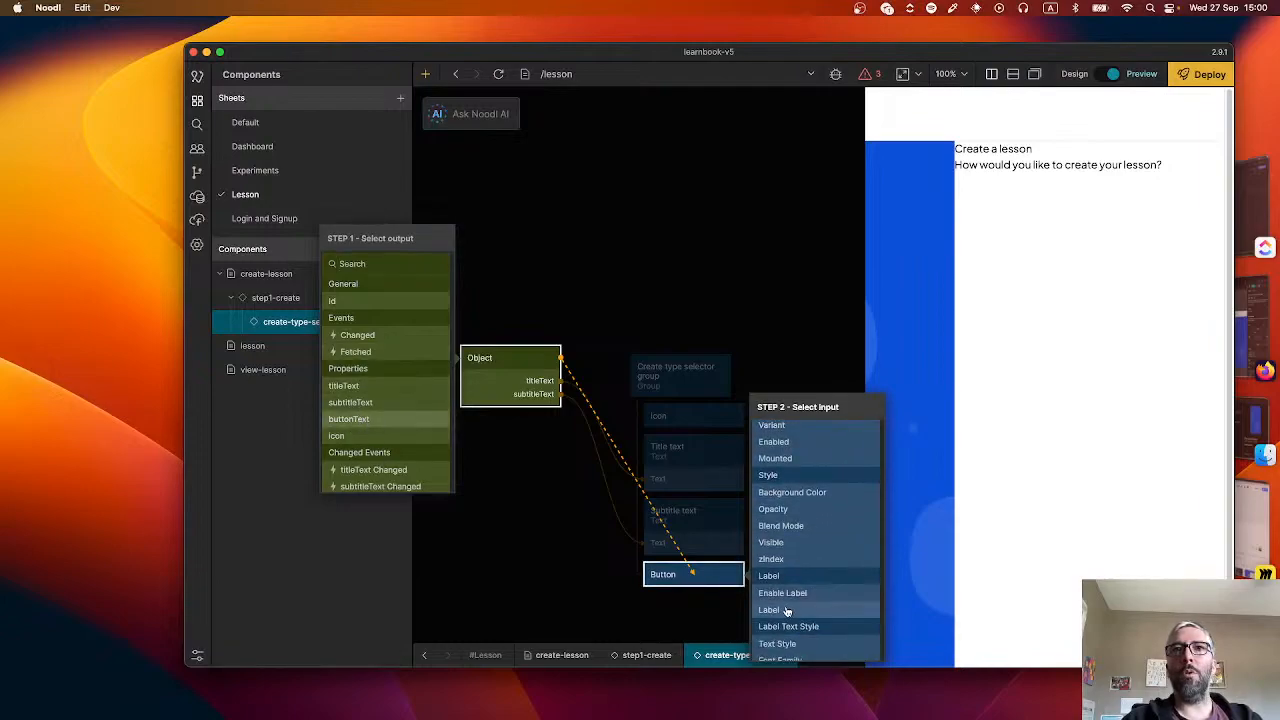
pyautogui.click(770, 609)
pyautogui.click(512, 535)
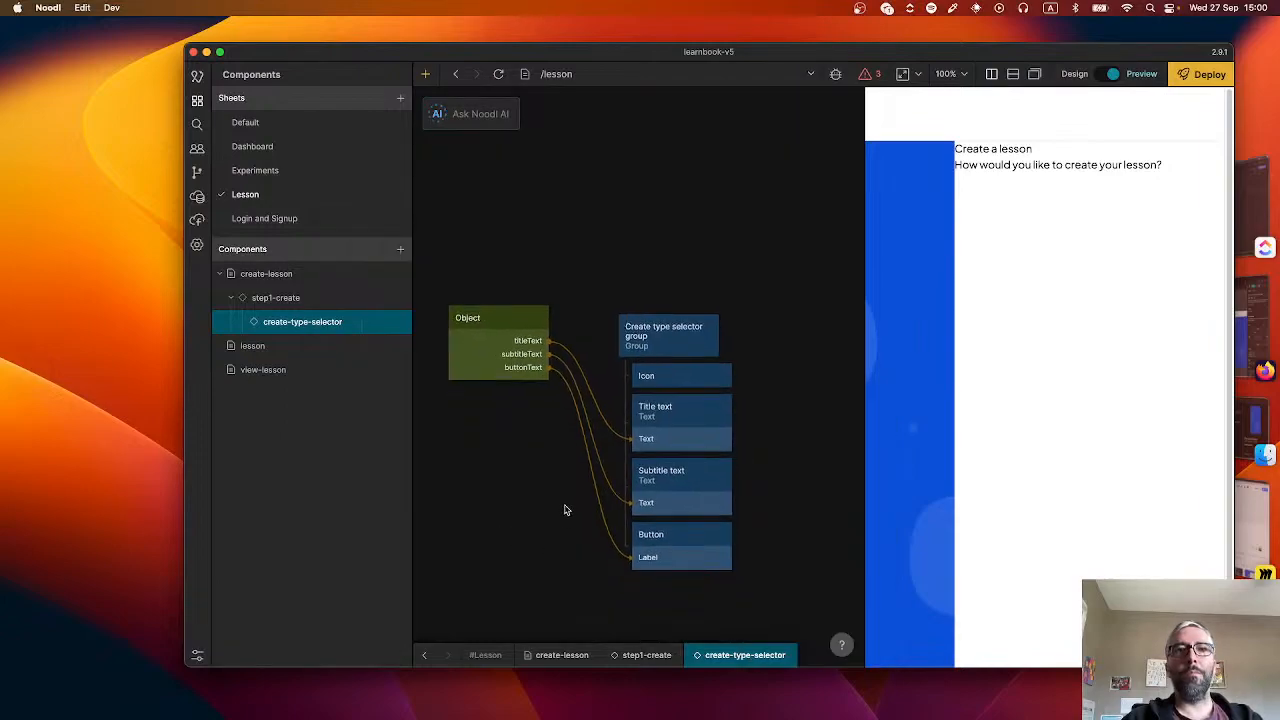
# - Start a component import from the existing project whose preview shows the list of test classes
pyautogui.press('super+Tab')
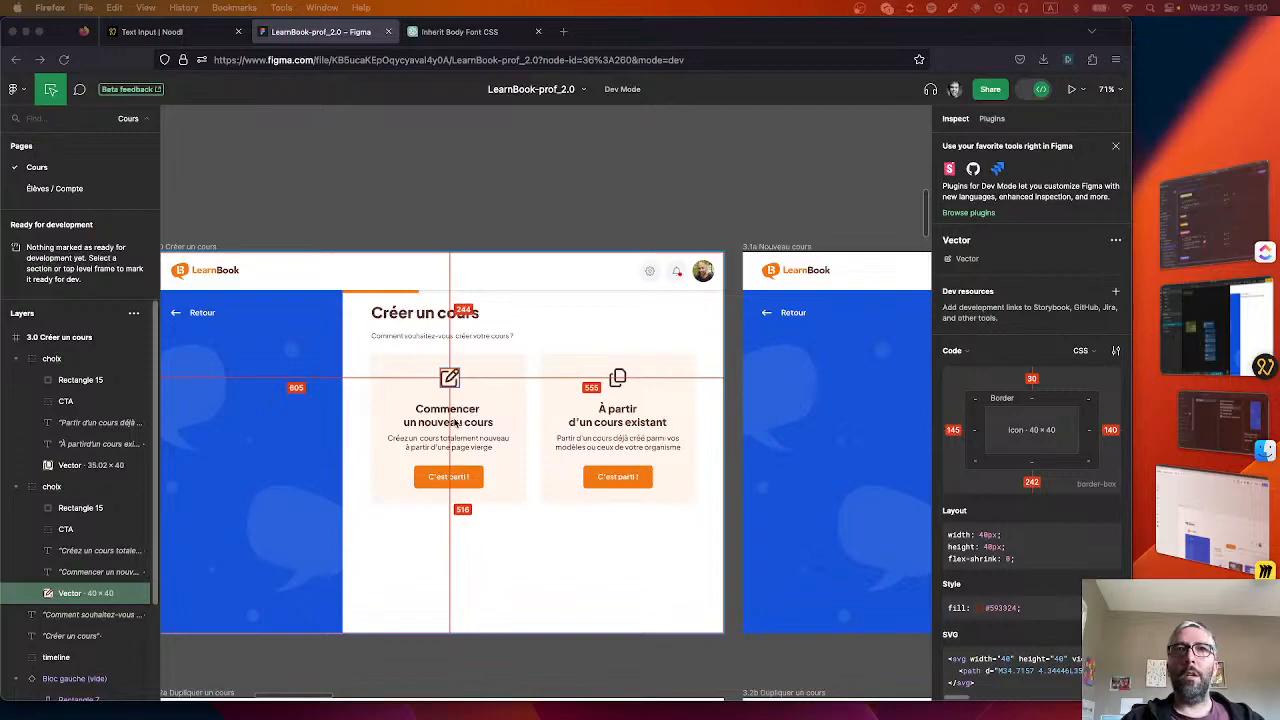
pyautogui.click(1225, 318)
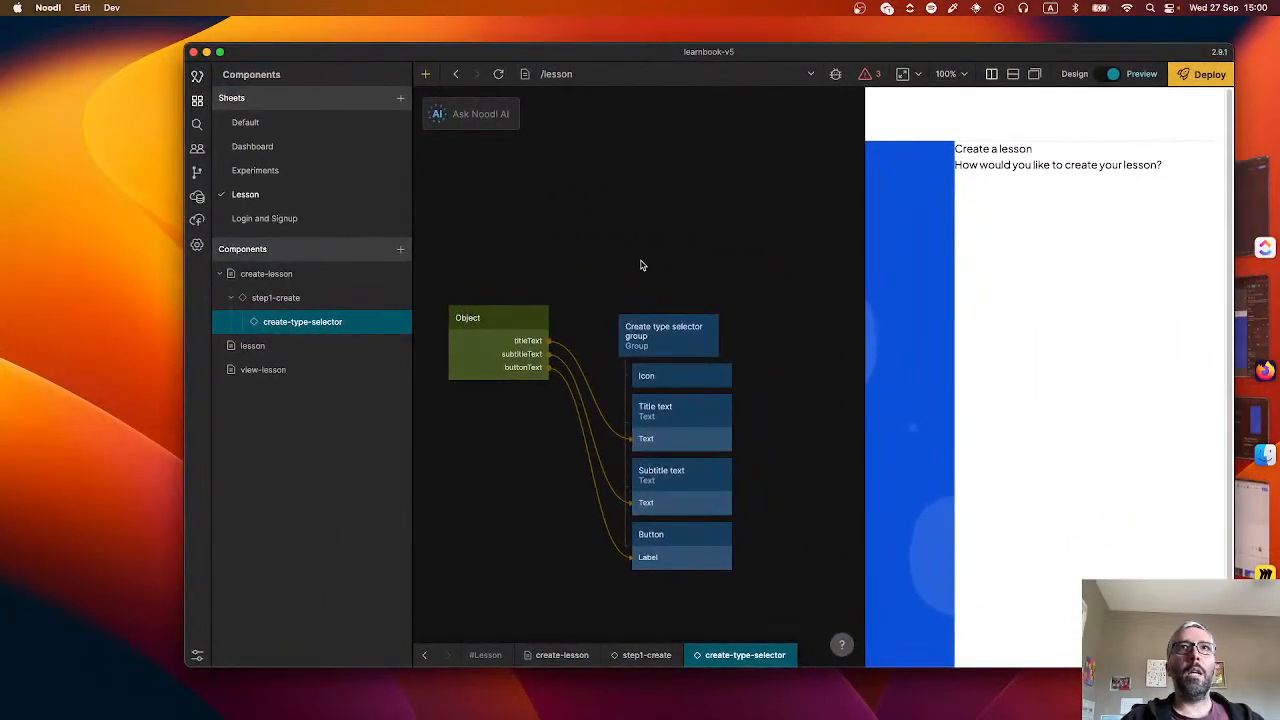
pyautogui.rightClick(642, 265)
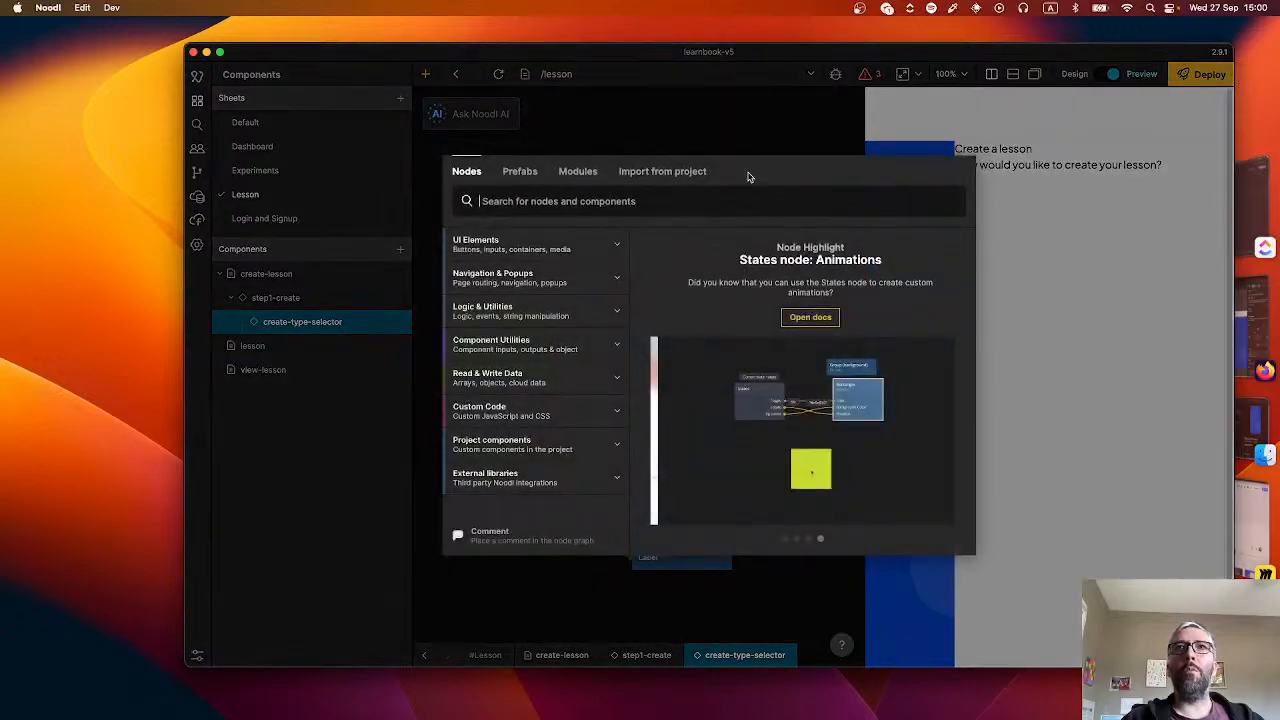
pyautogui.click(665, 171)
pyautogui.moveTo(531, 238)
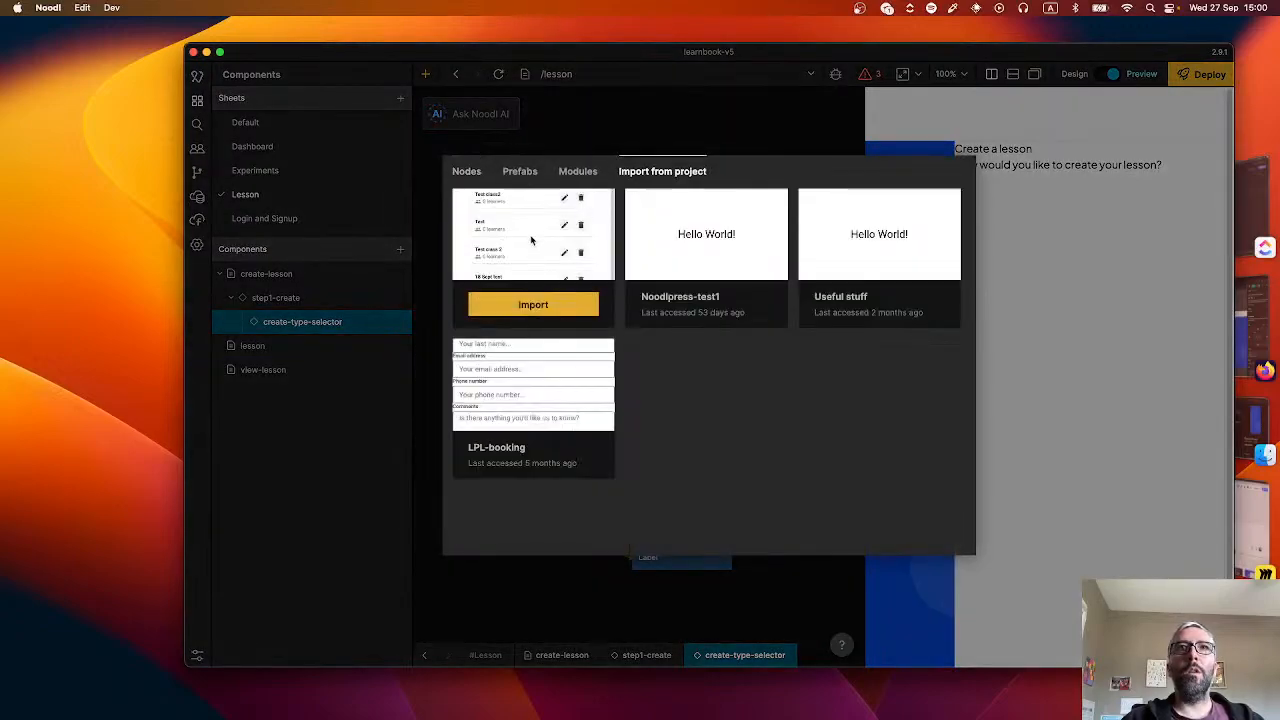
pyautogui.click(535, 306)
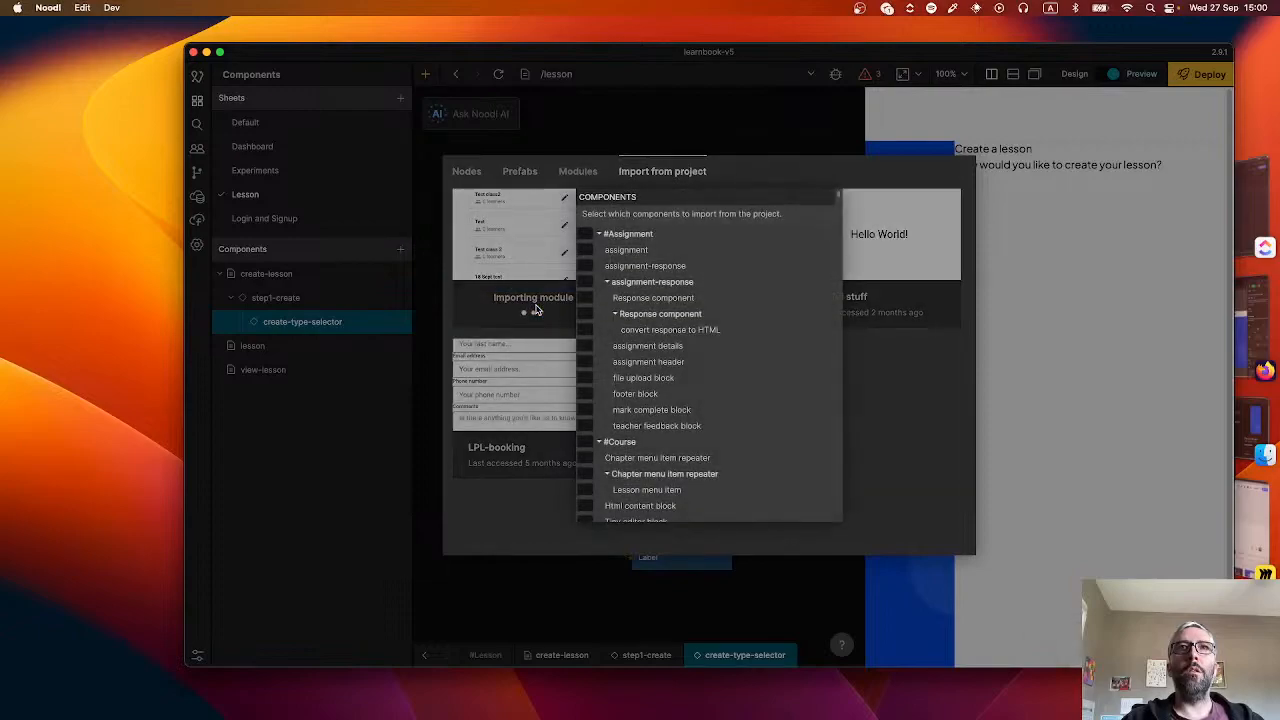
# - Mark the Menu item component under Dashboard reusables for import
pyautogui.scroll(-1, 655, 360)
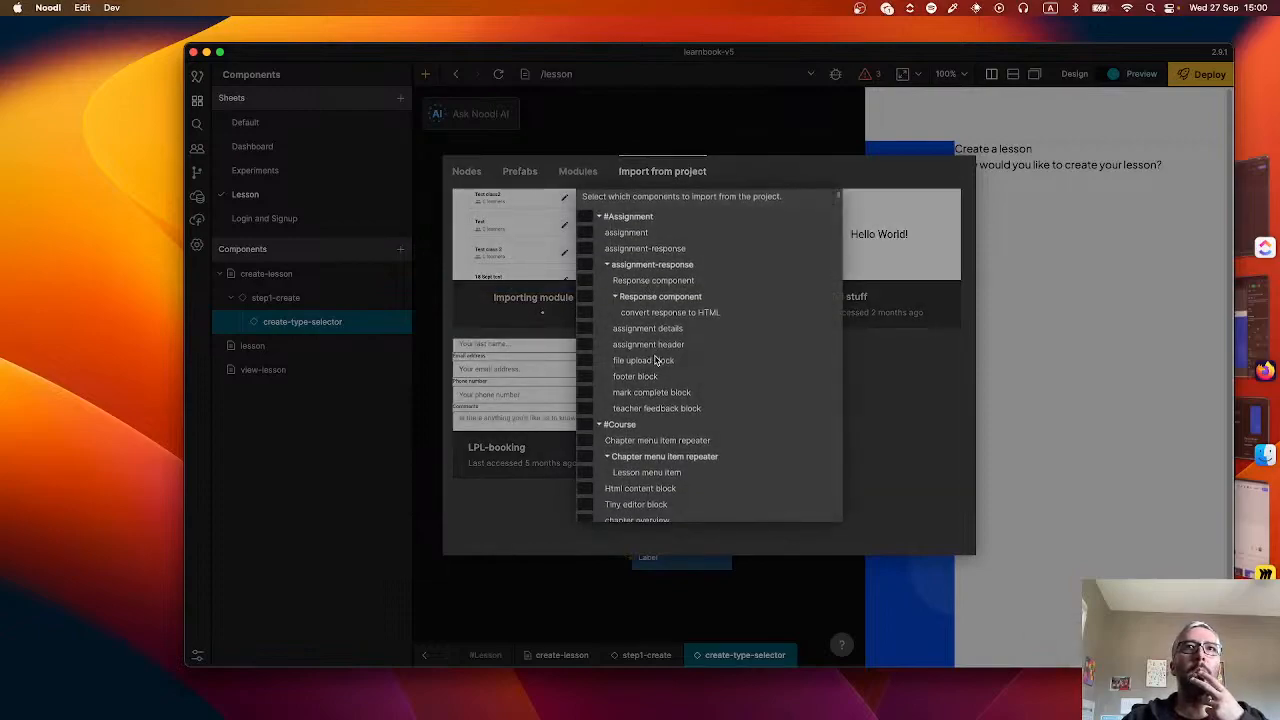
pyautogui.scroll(1, 640, 383)
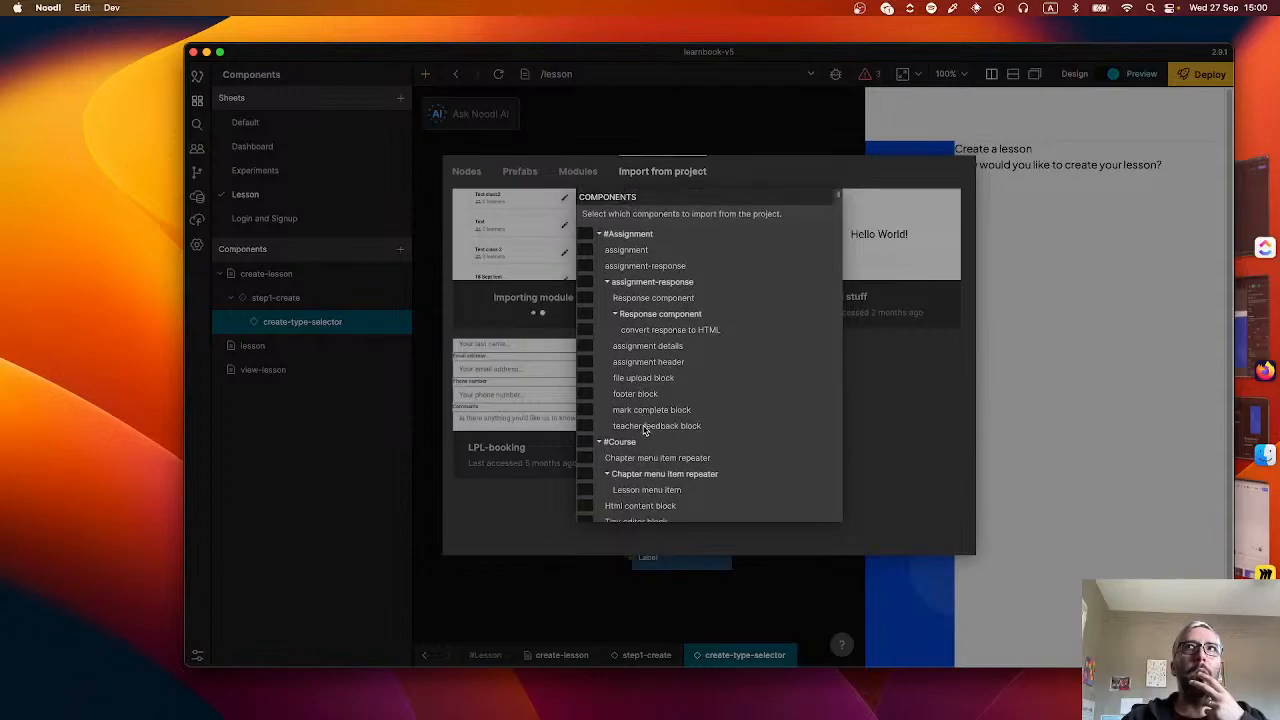
pyautogui.scroll(-1, 645, 430)
pyautogui.scroll(1, 658, 443)
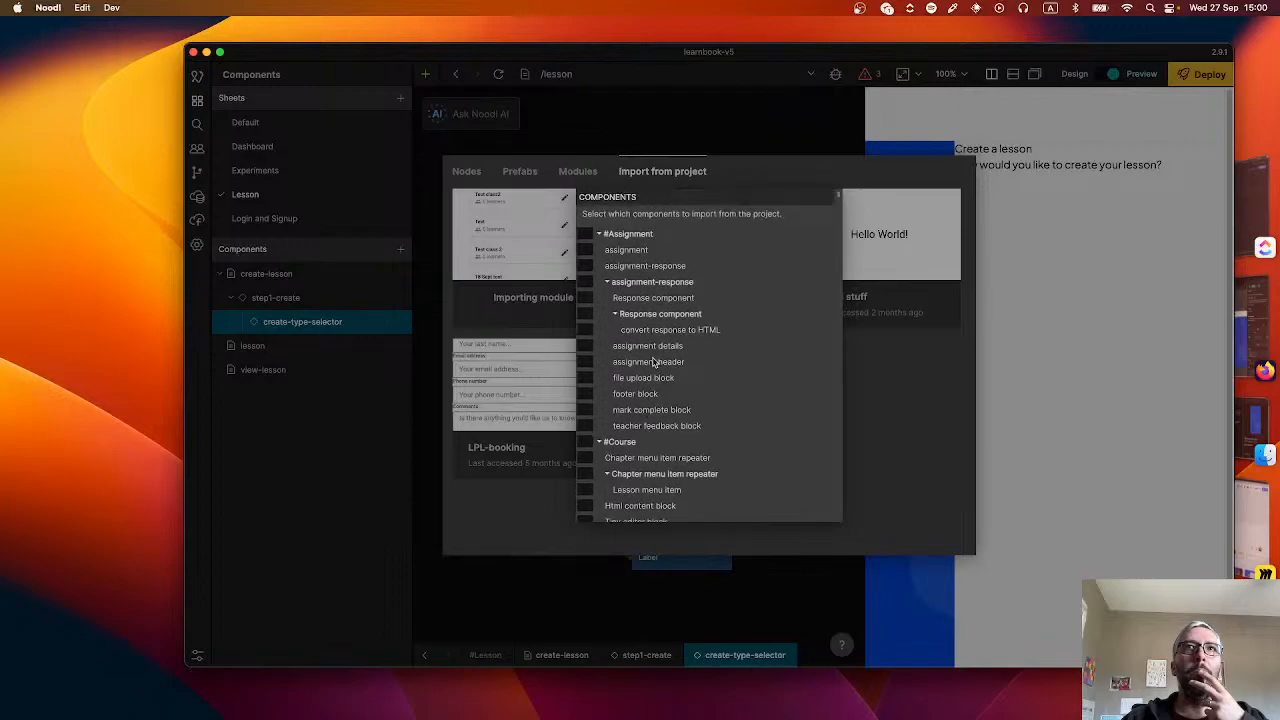
pyautogui.scroll(-8, 660, 335)
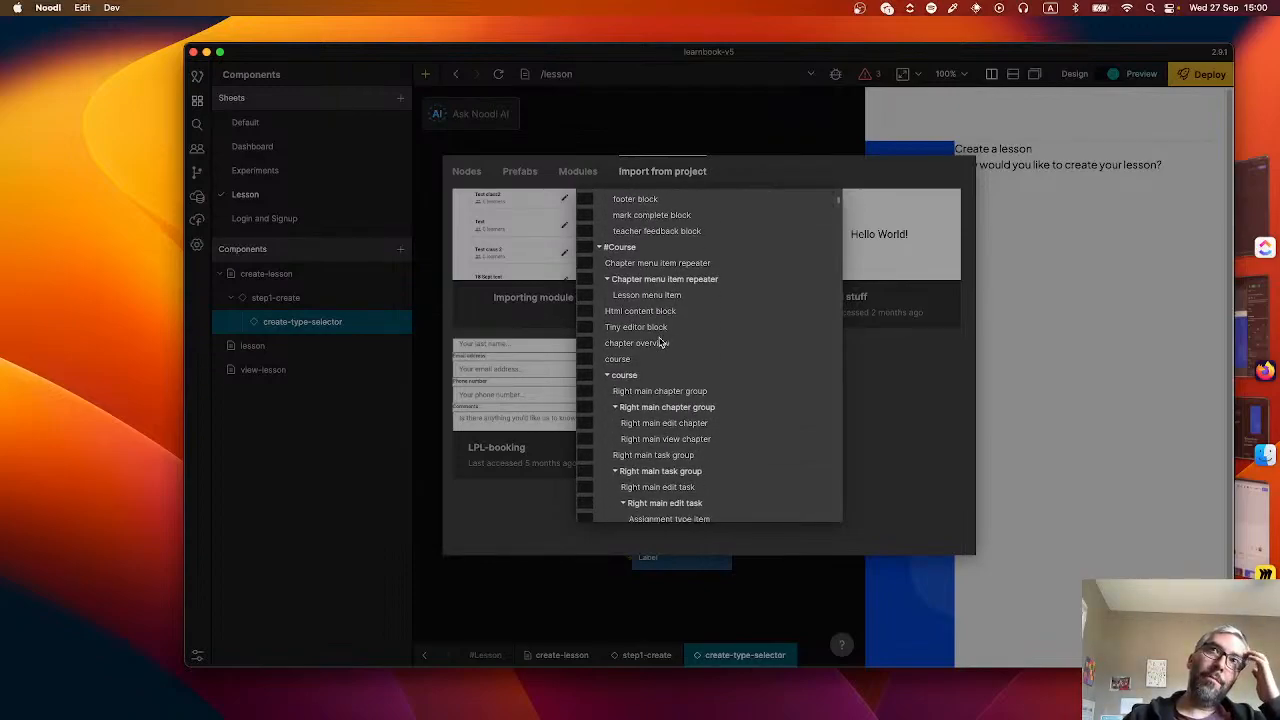
pyautogui.scroll(-5, 660, 343)
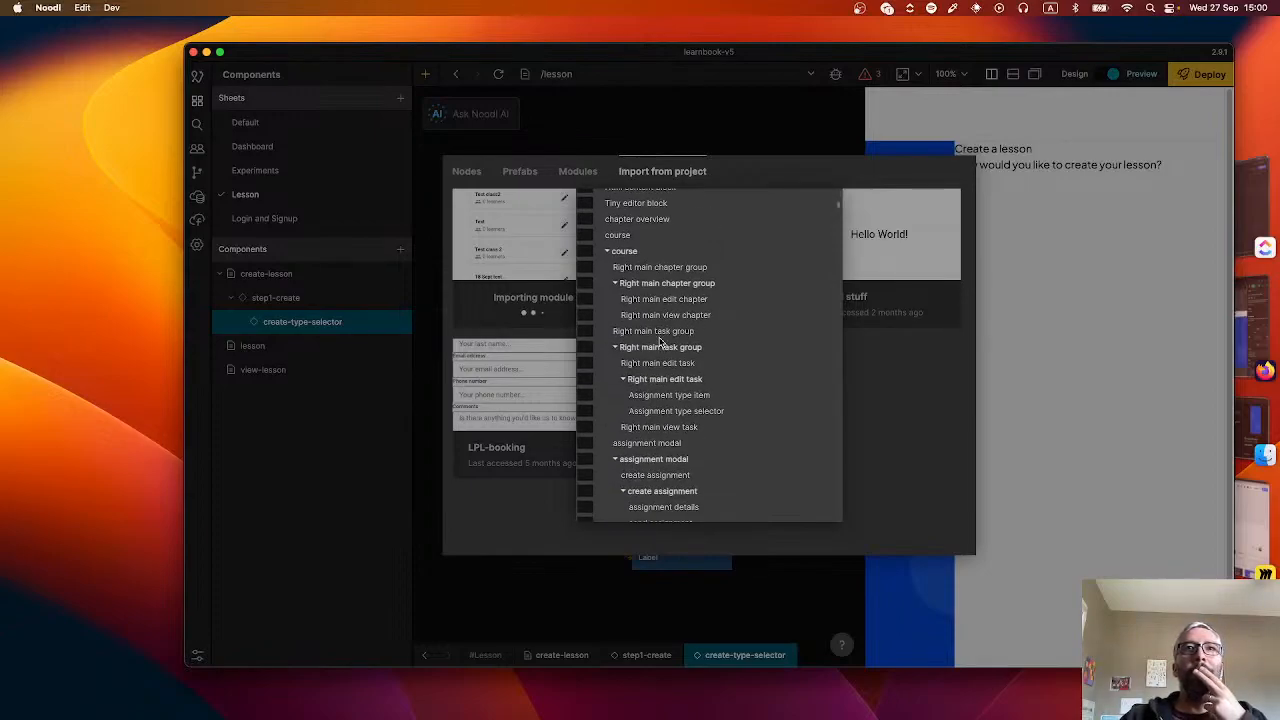
pyautogui.scroll(-4, 688, 428)
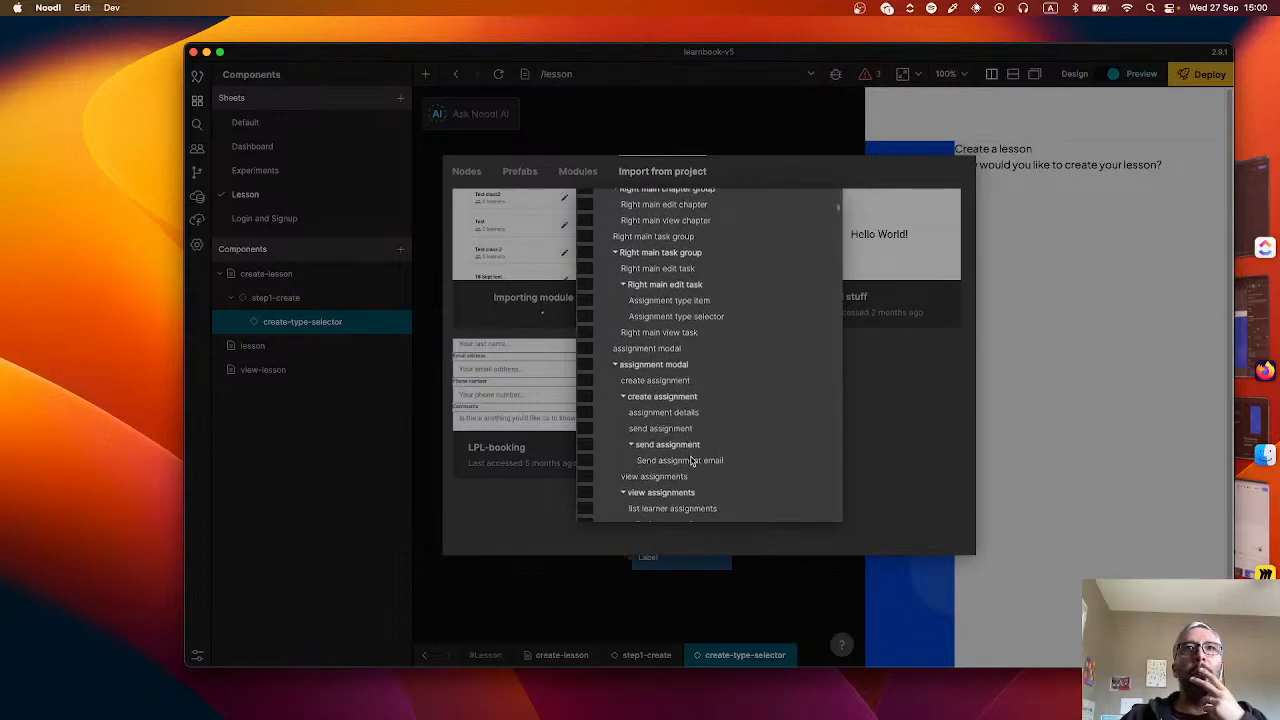
pyautogui.scroll(-8, 690, 460)
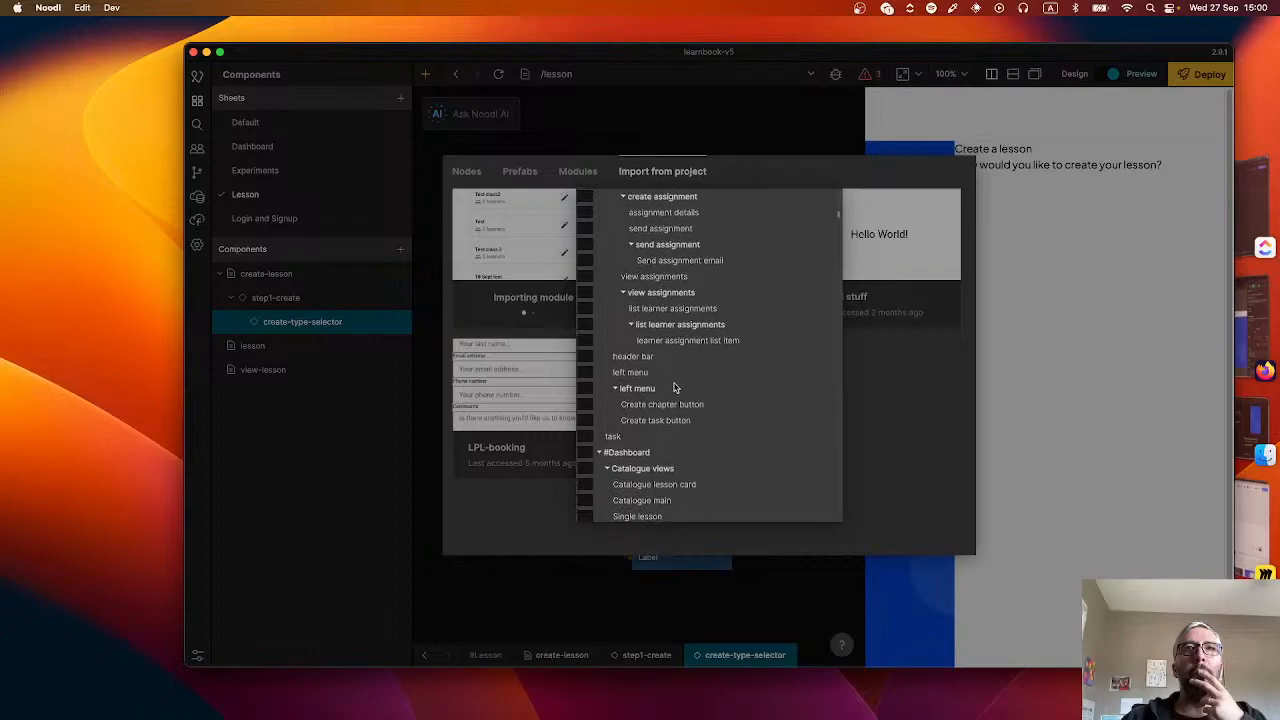
pyautogui.scroll(-2, 672, 392)
pyautogui.scroll(-3, 660, 418)
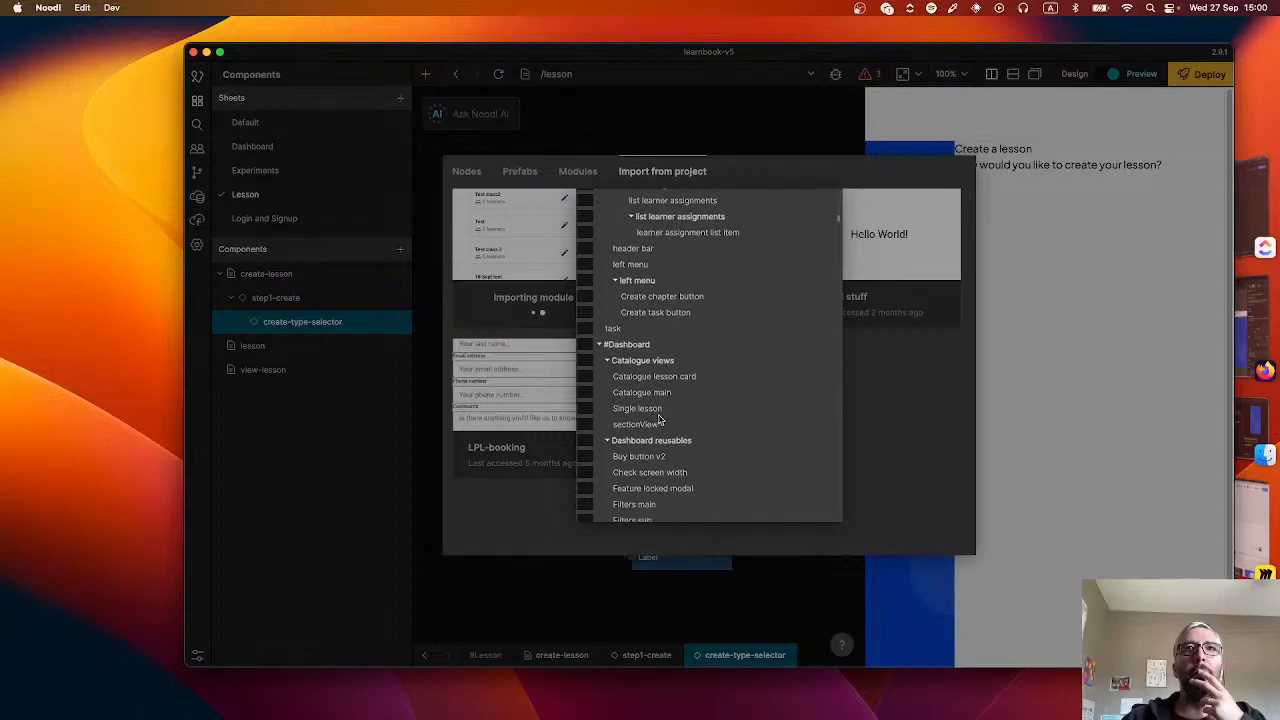
pyautogui.scroll(-1, 659, 420)
pyautogui.scroll(-3, 652, 453)
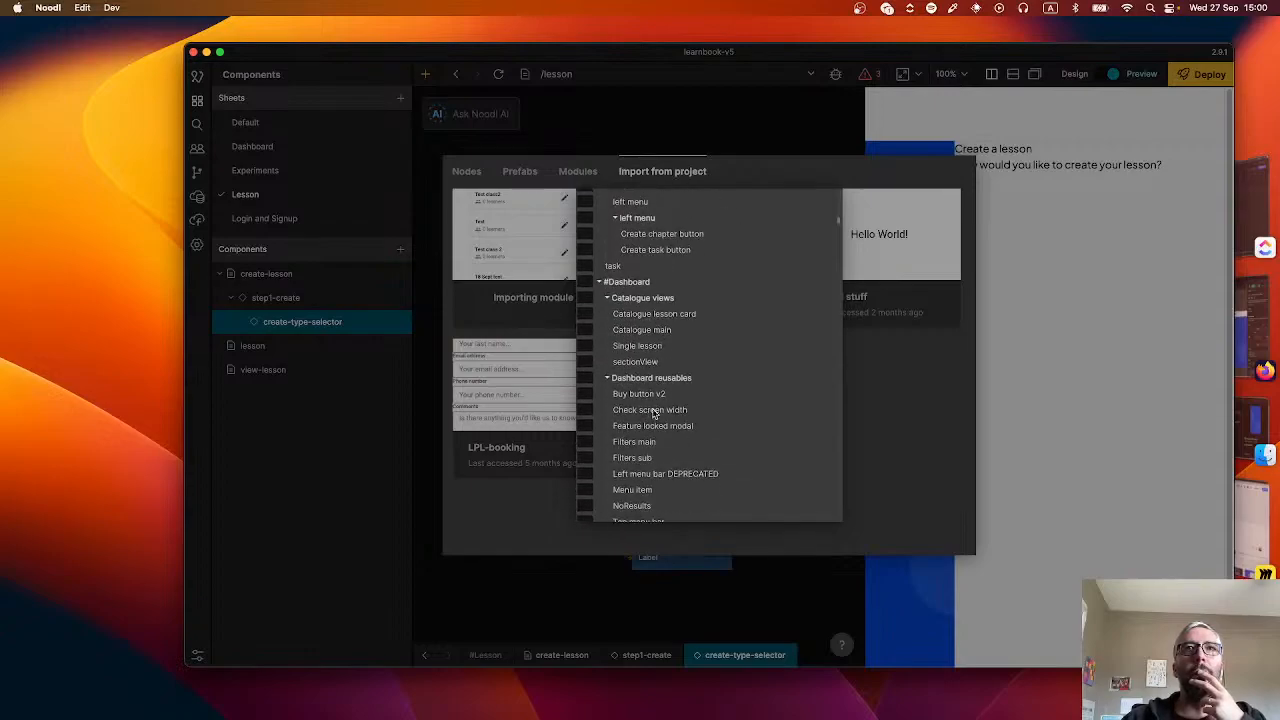
pyautogui.scroll(-4, 654, 413)
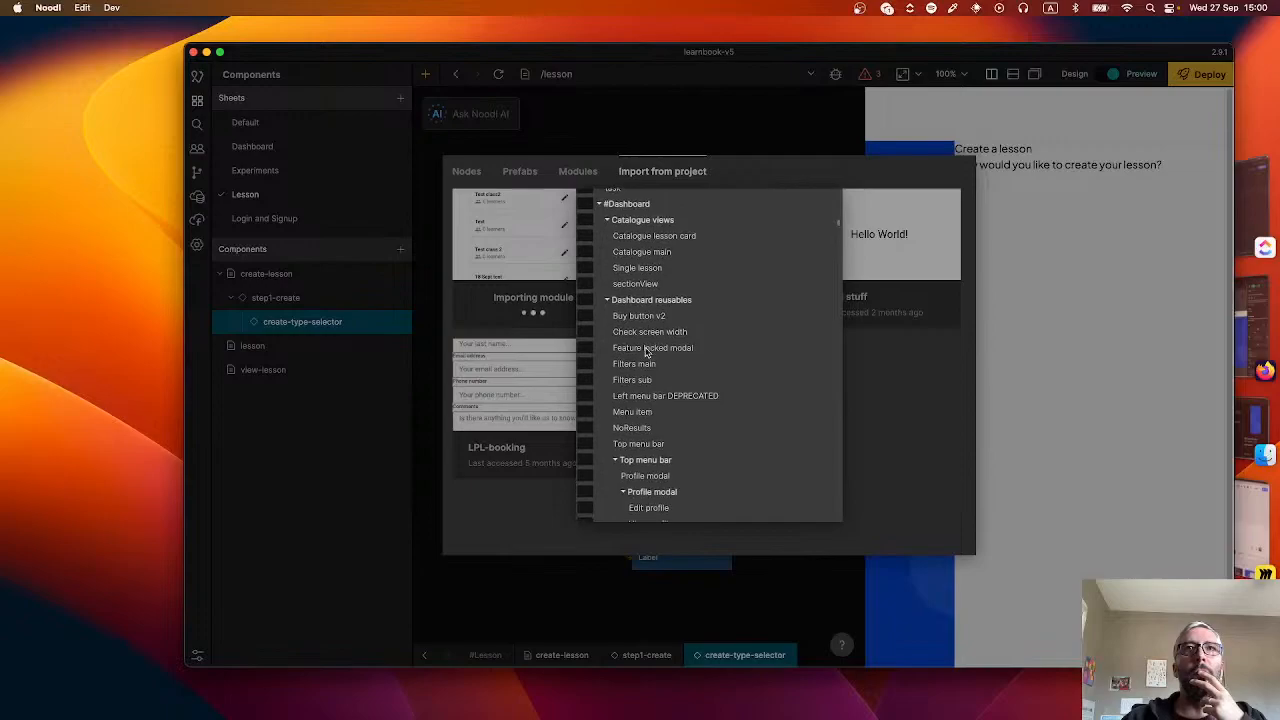
pyautogui.scroll(-3, 657, 376)
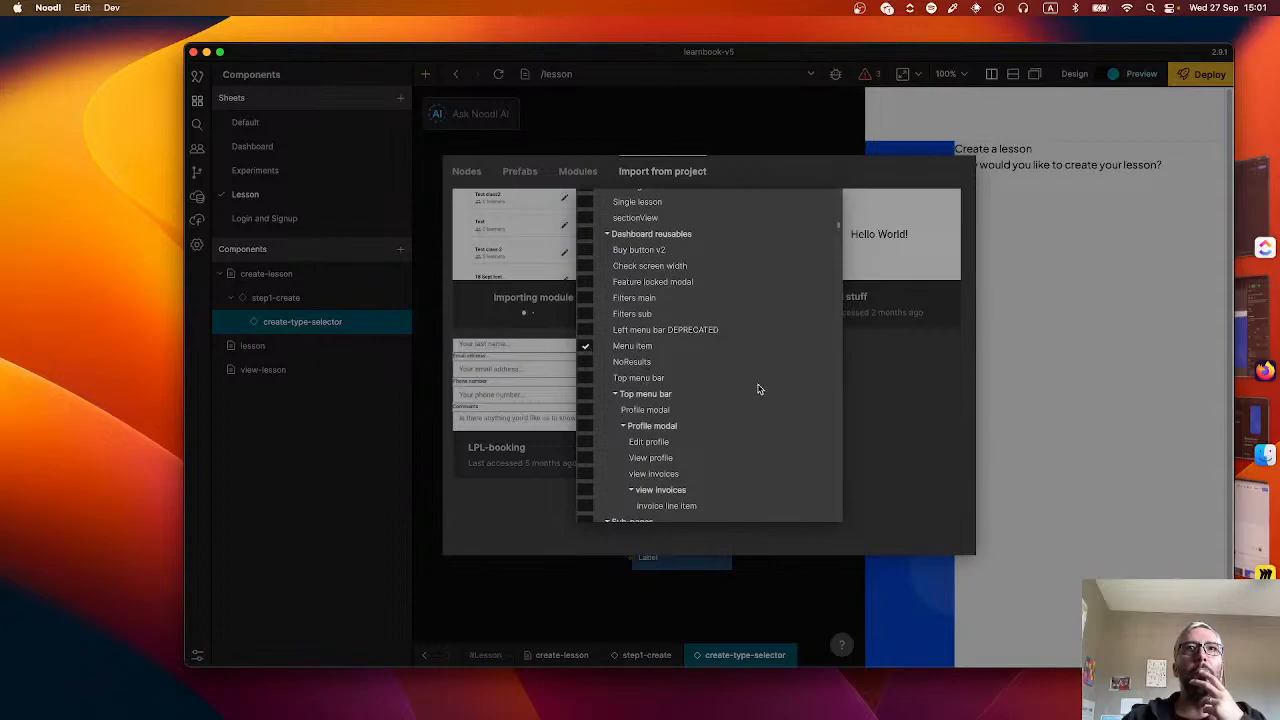
# - Import the marked component, excluding the White color style from being overwritten
pyautogui.scroll(-15, 758, 389)
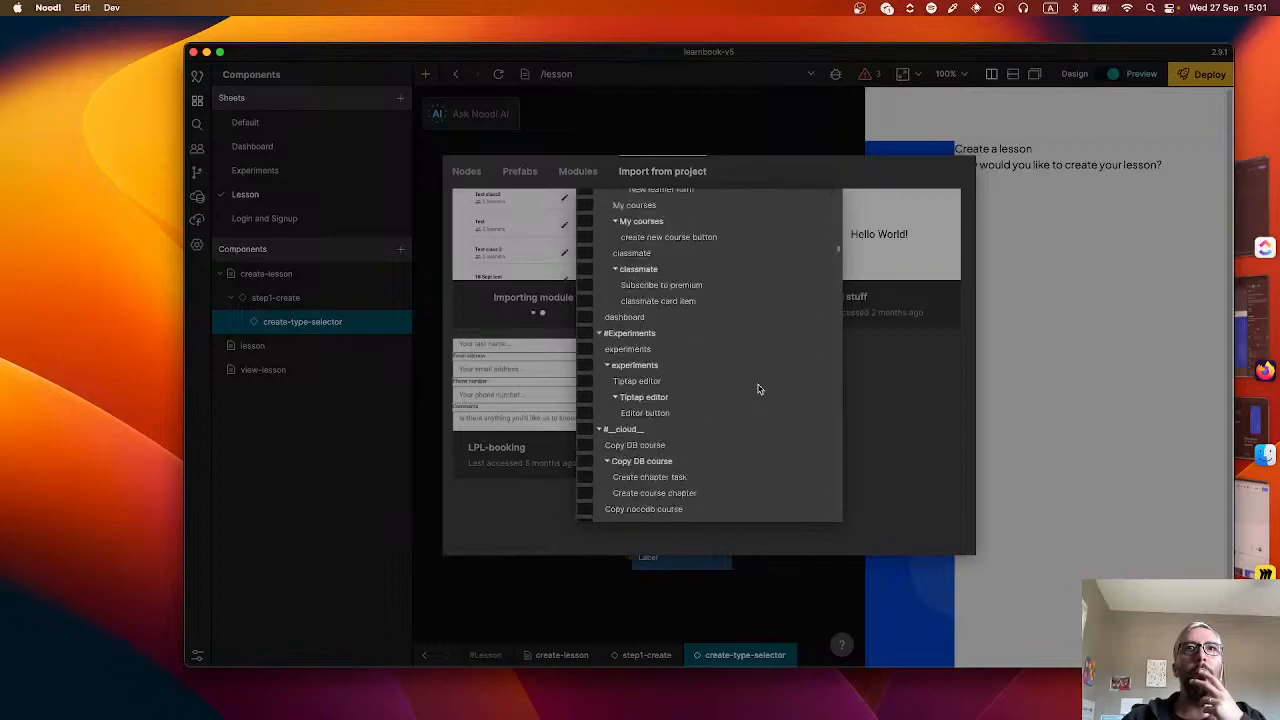
pyautogui.scroll(-20, 758, 389)
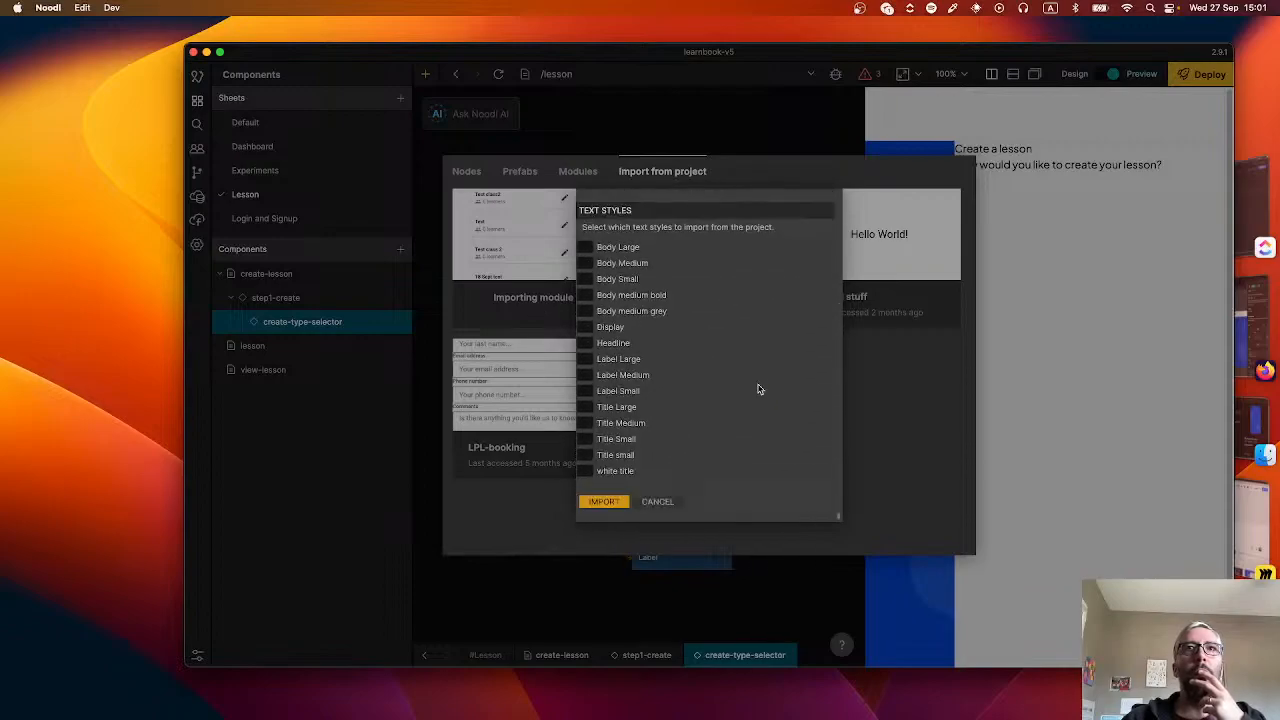
pyautogui.click(604, 501)
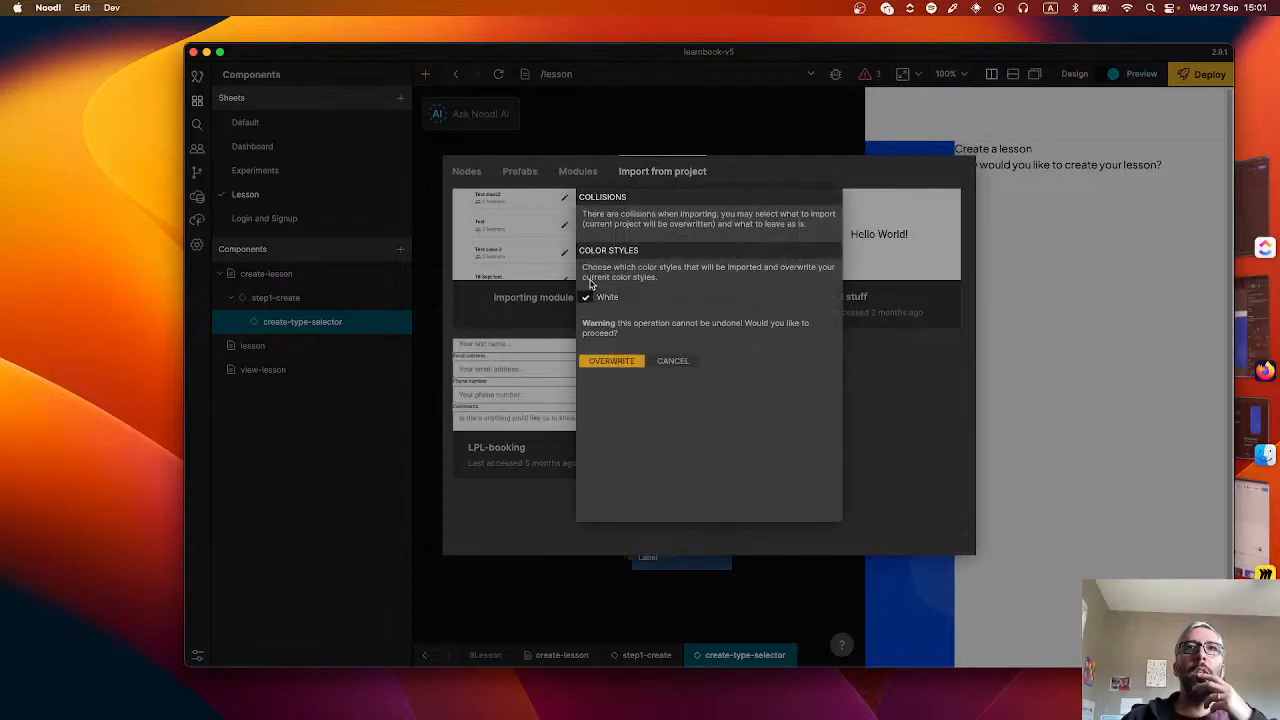
pyautogui.click(587, 298)
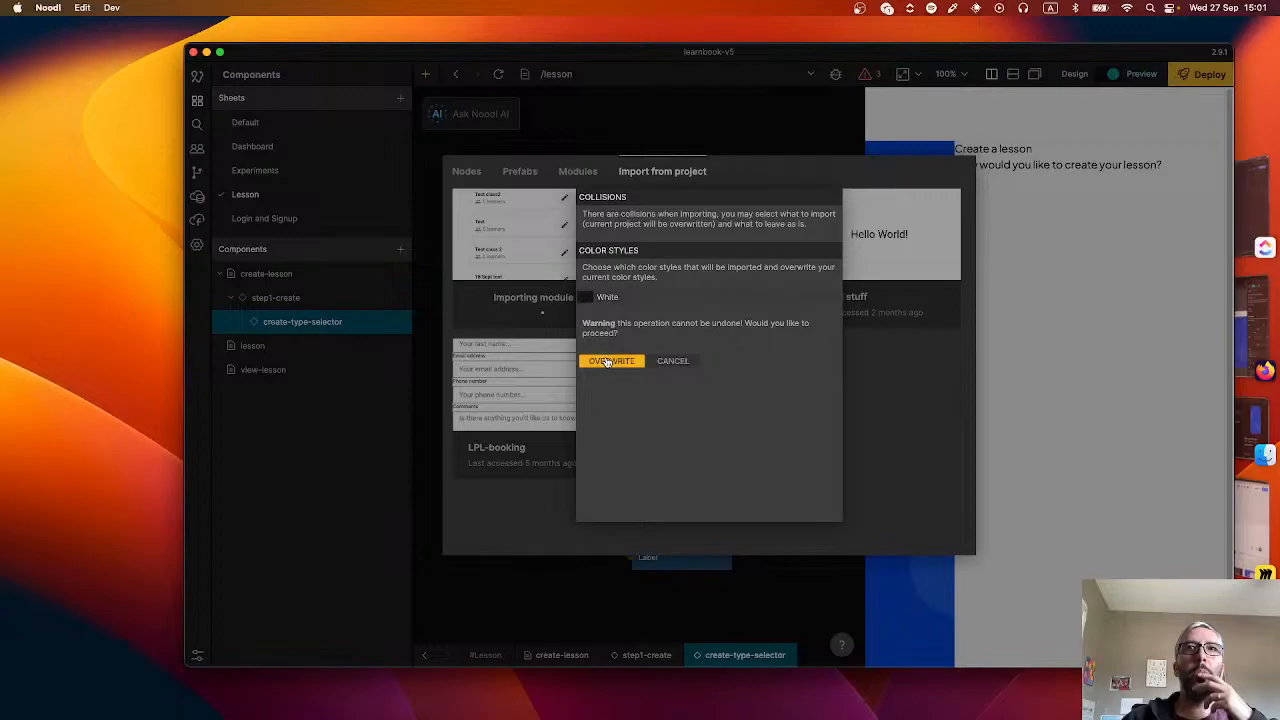
pyautogui.click(611, 362)
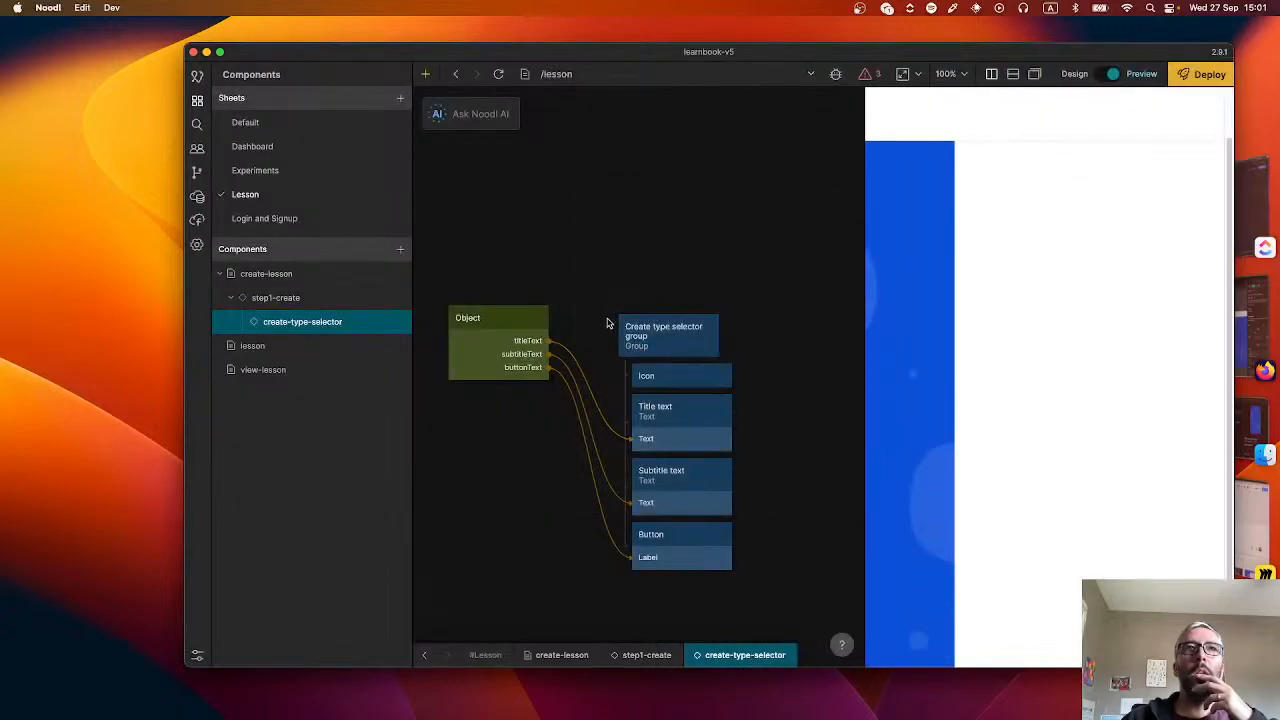
# - Find the imported Menu item component by searching the project for "menu ite" and open its Menu item group
pyautogui.click(240, 122)
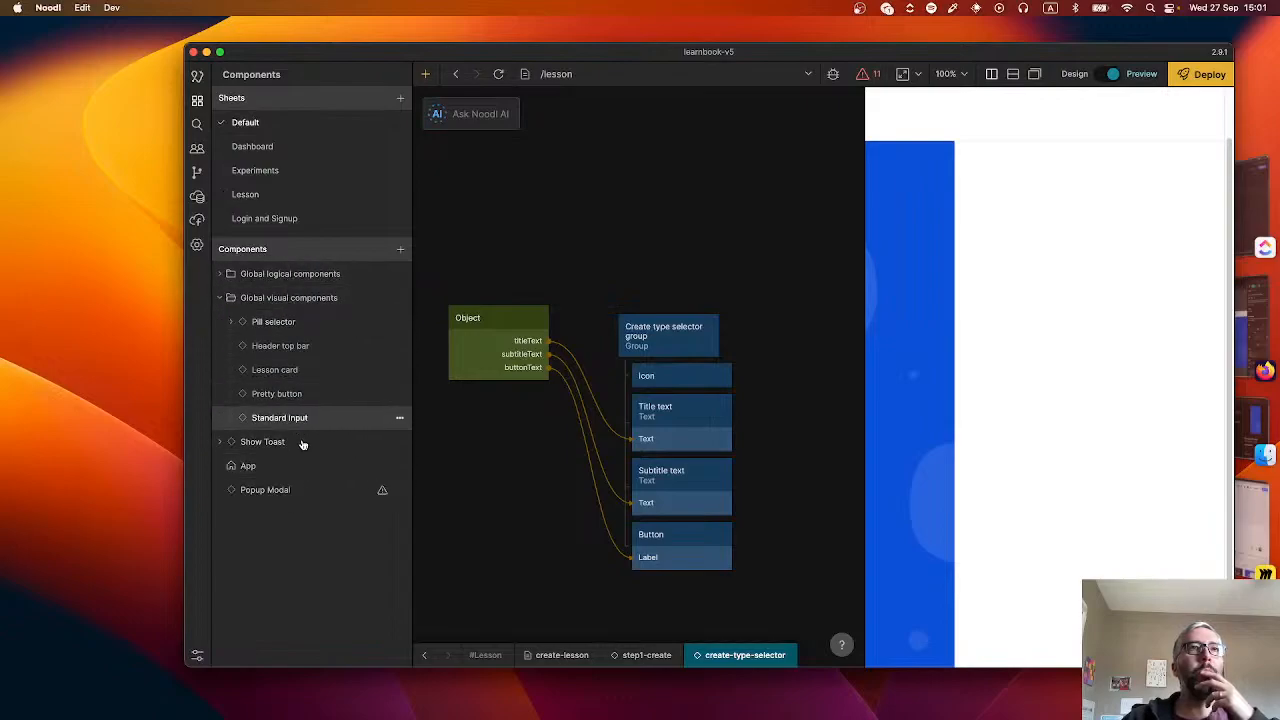
pyautogui.click(288, 221)
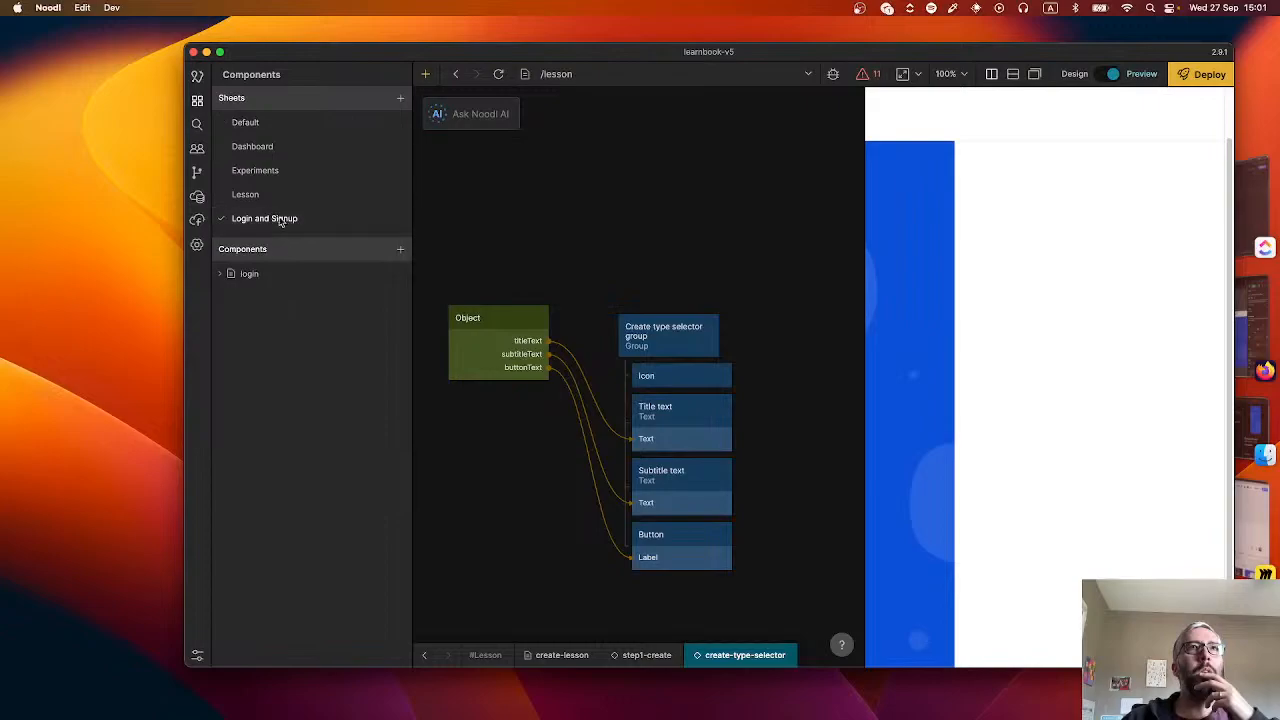
pyautogui.click(266, 168)
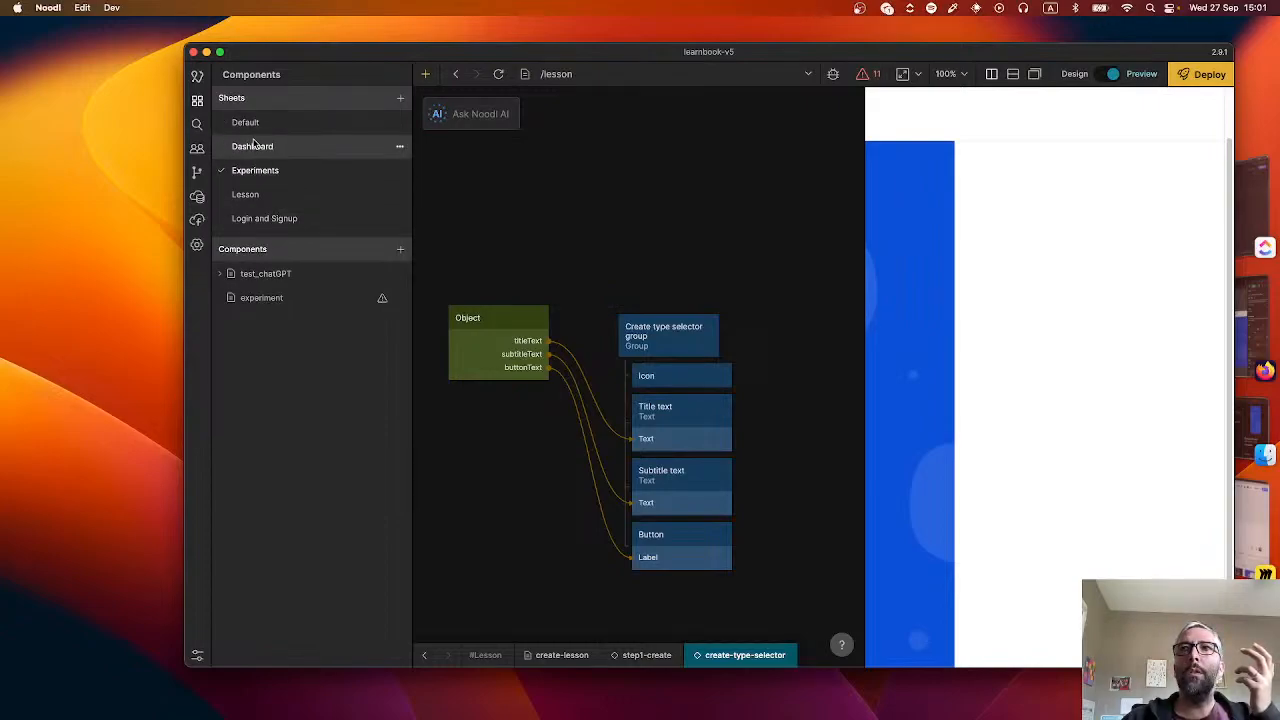
pyautogui.click(197, 124)
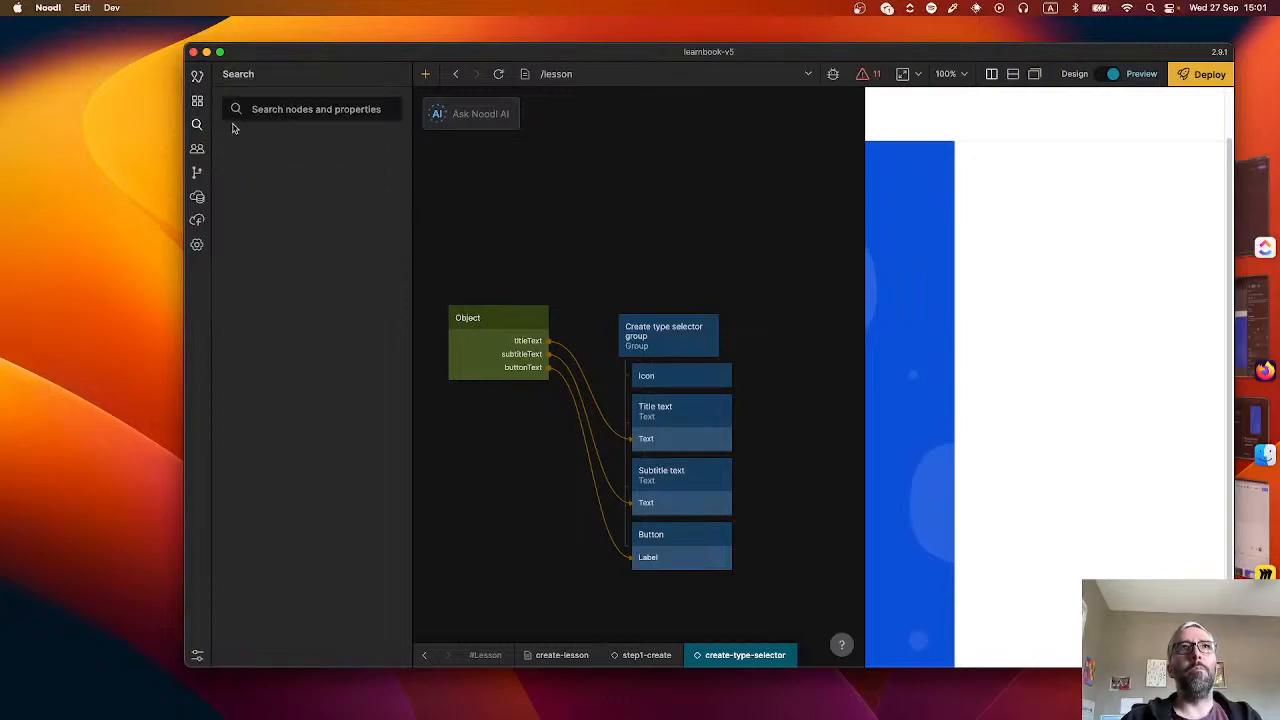
pyautogui.write('menu ite')
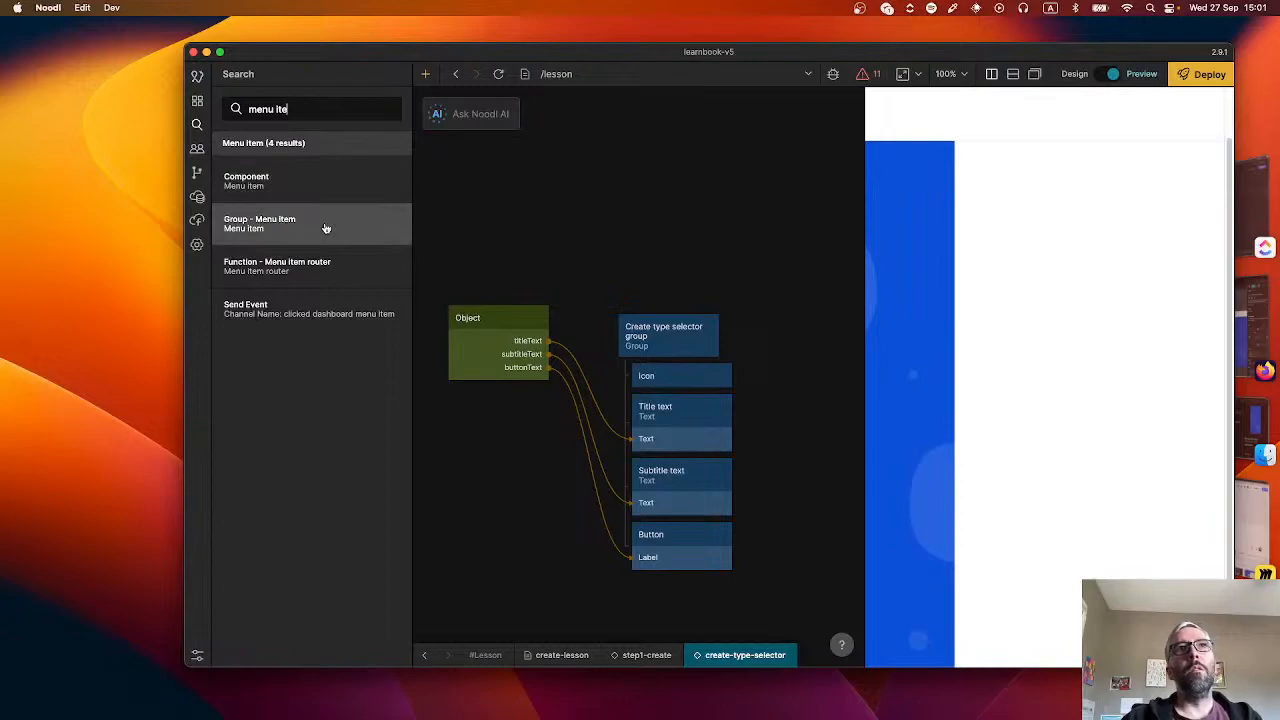
pyautogui.click(325, 228)
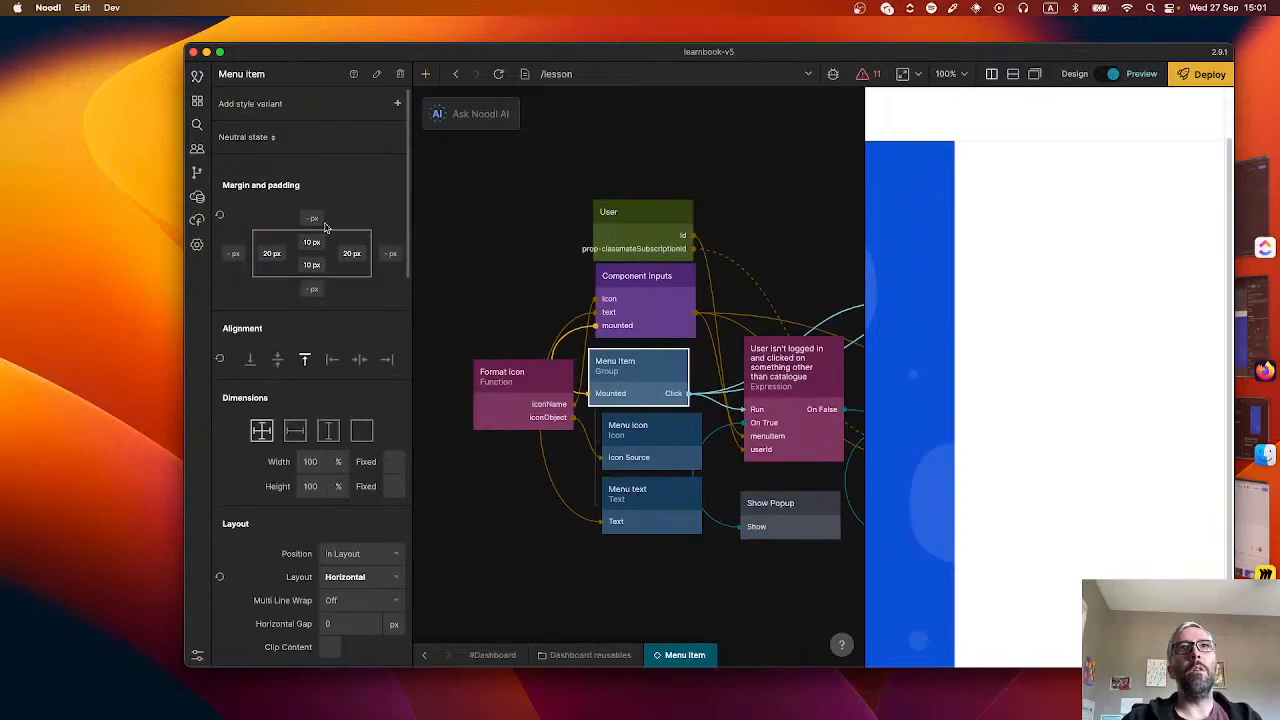
# - Examine the Menu item component's node graph, from its icon and text nodes to the menu item router and navigation nodes
pyautogui.hscroll(2, 528, 319)
pyautogui.scroll(-3, 588, 323)
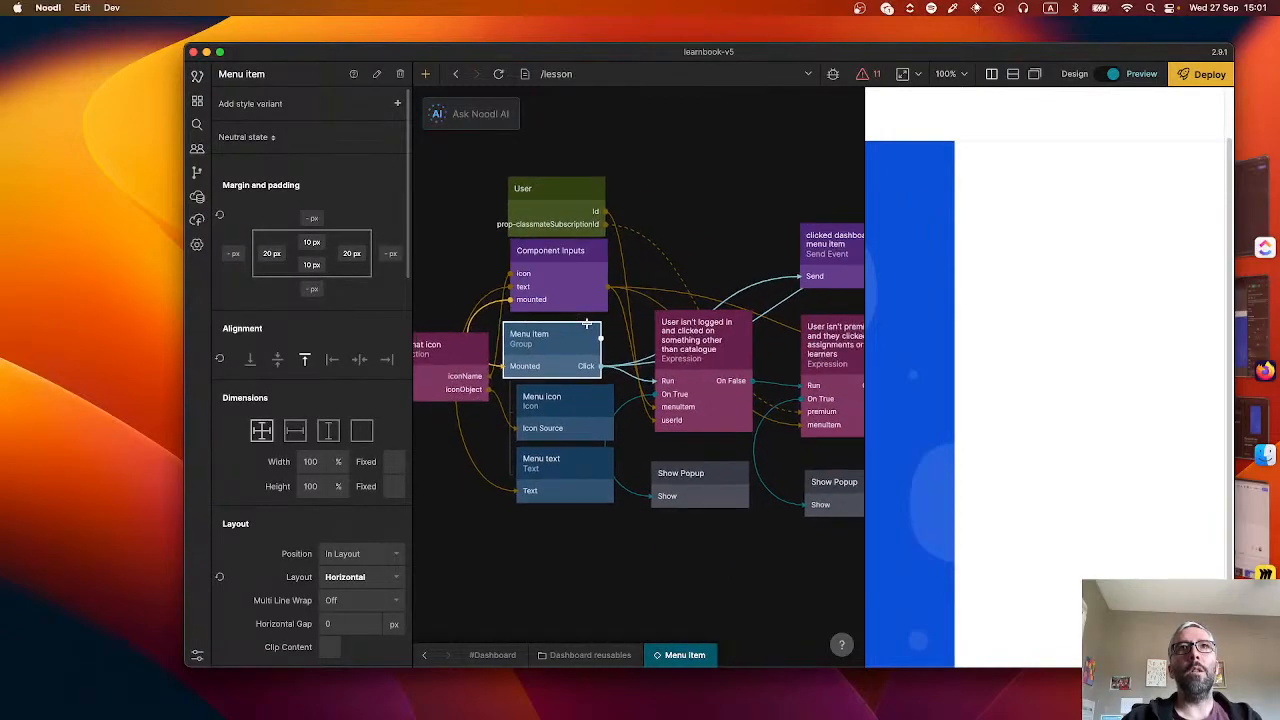
pyautogui.hscroll(2, 588, 323)
pyautogui.hscroll(3, 588, 323)
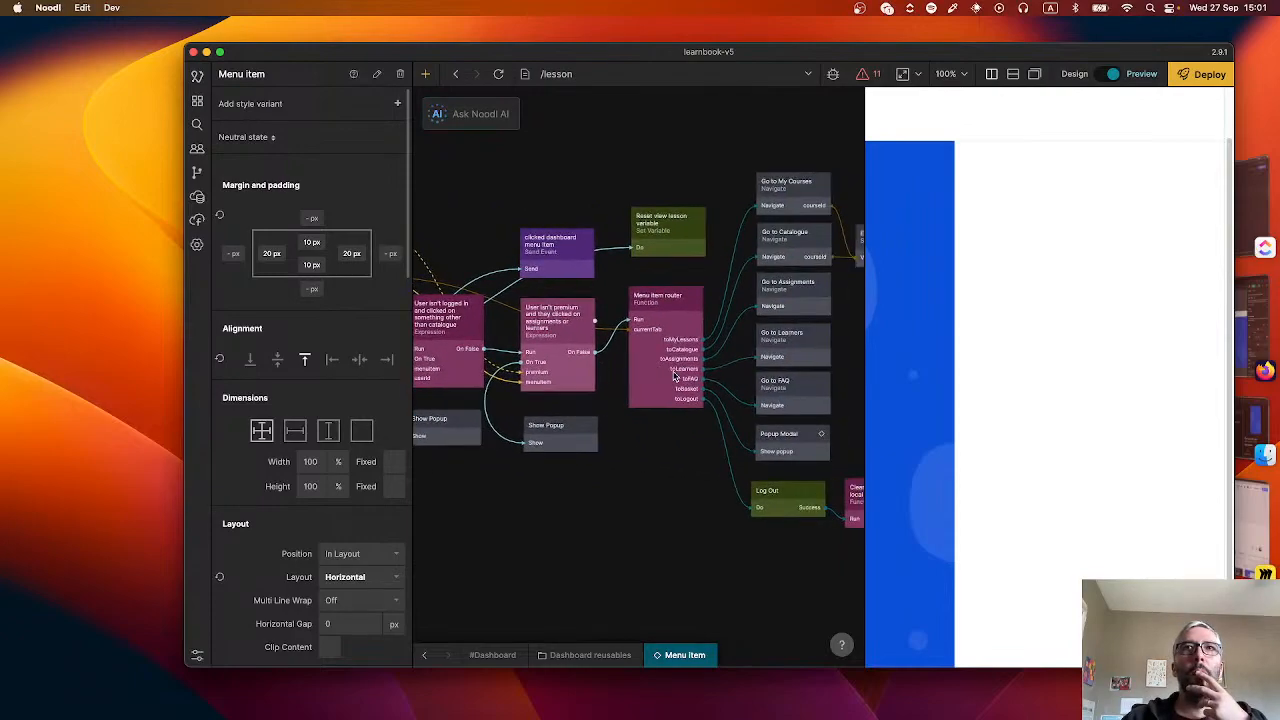
pyautogui.hscroll(2, 679, 343)
pyautogui.hscroll(2, 700, 400)
pyautogui.scroll(-2, 700, 400)
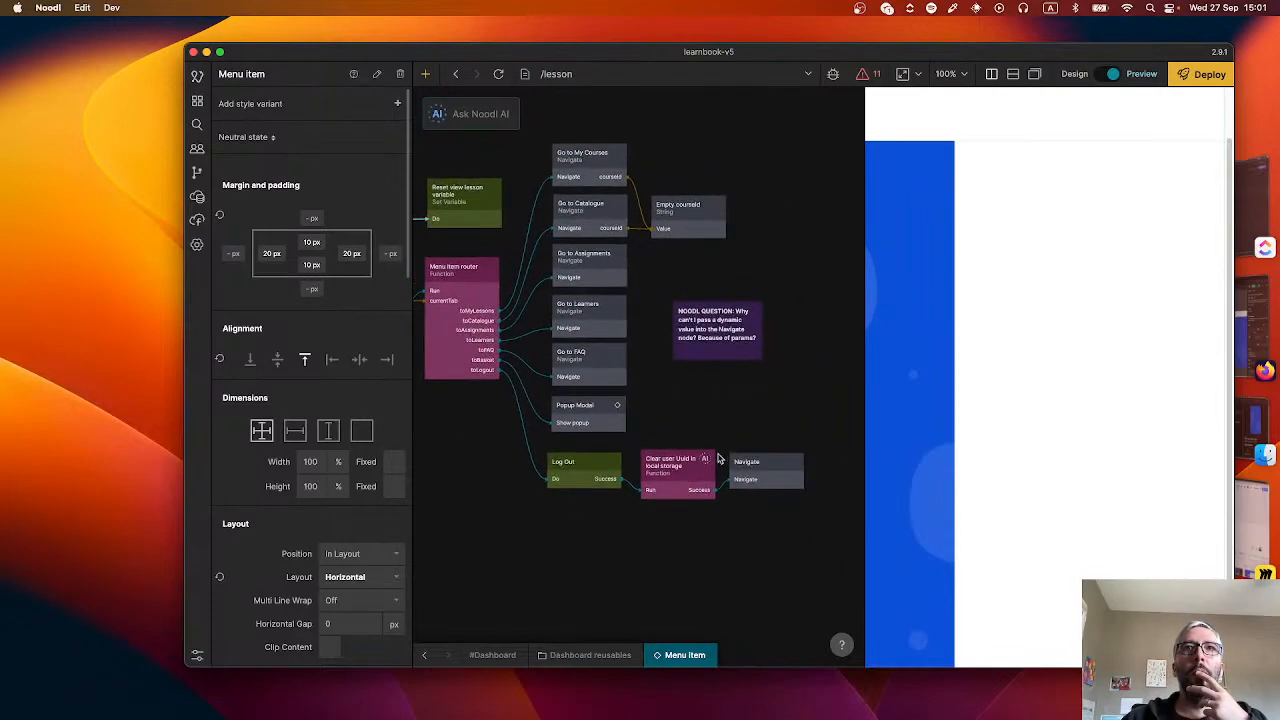
pyautogui.hscroll(-5, 491, 408)
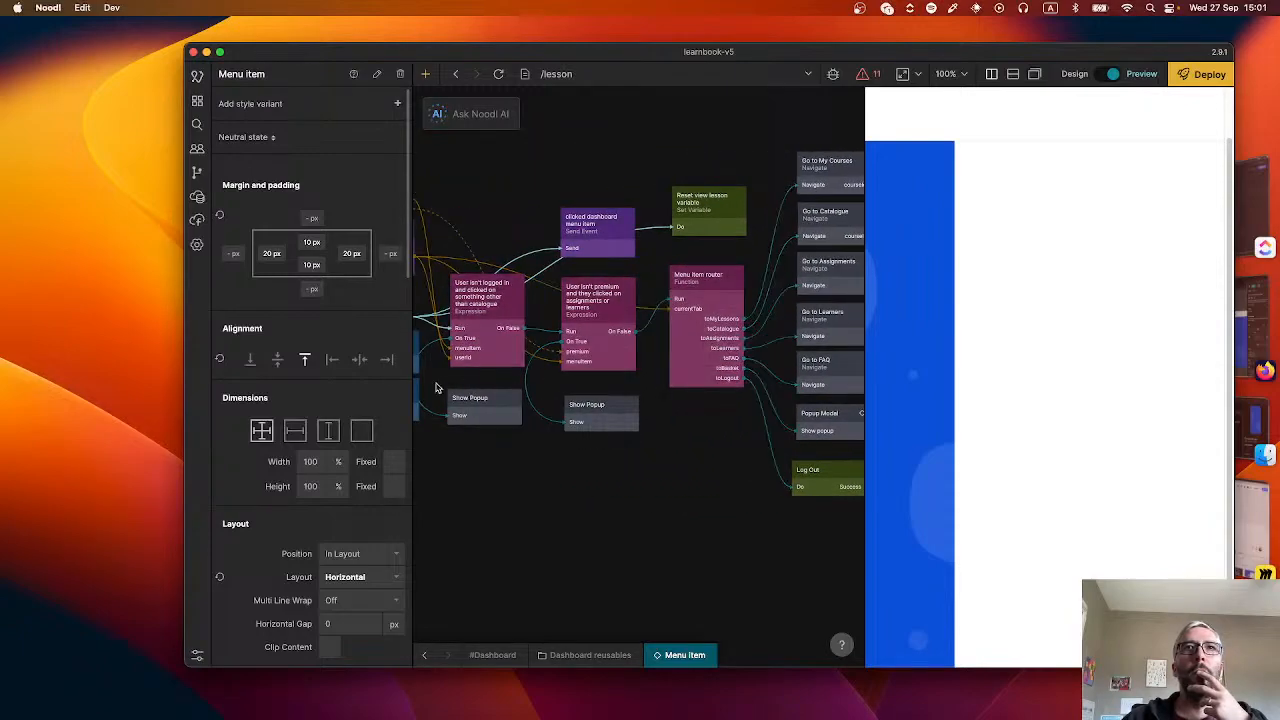
pyautogui.hscroll(-6, 640, 380)
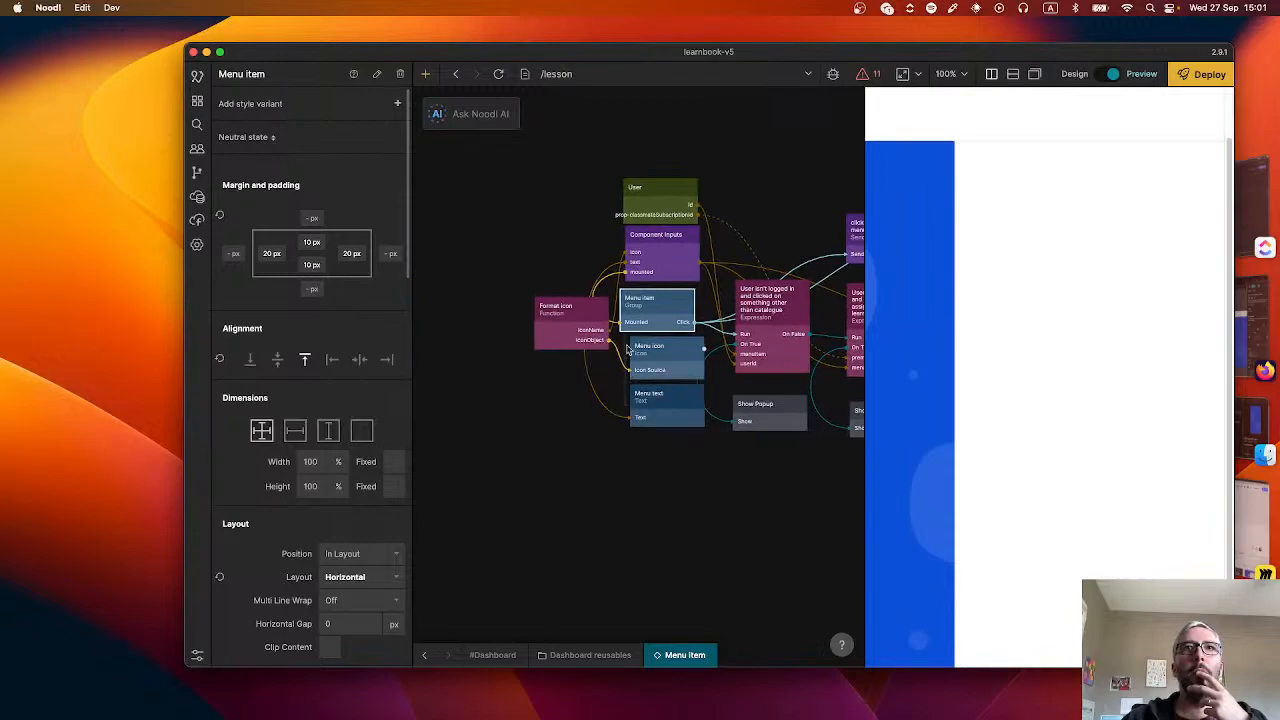
# - Copy the whole script of the Format icon function, which builds iconObject with the material-icons class and the iconName input
pyautogui.click(570, 322)
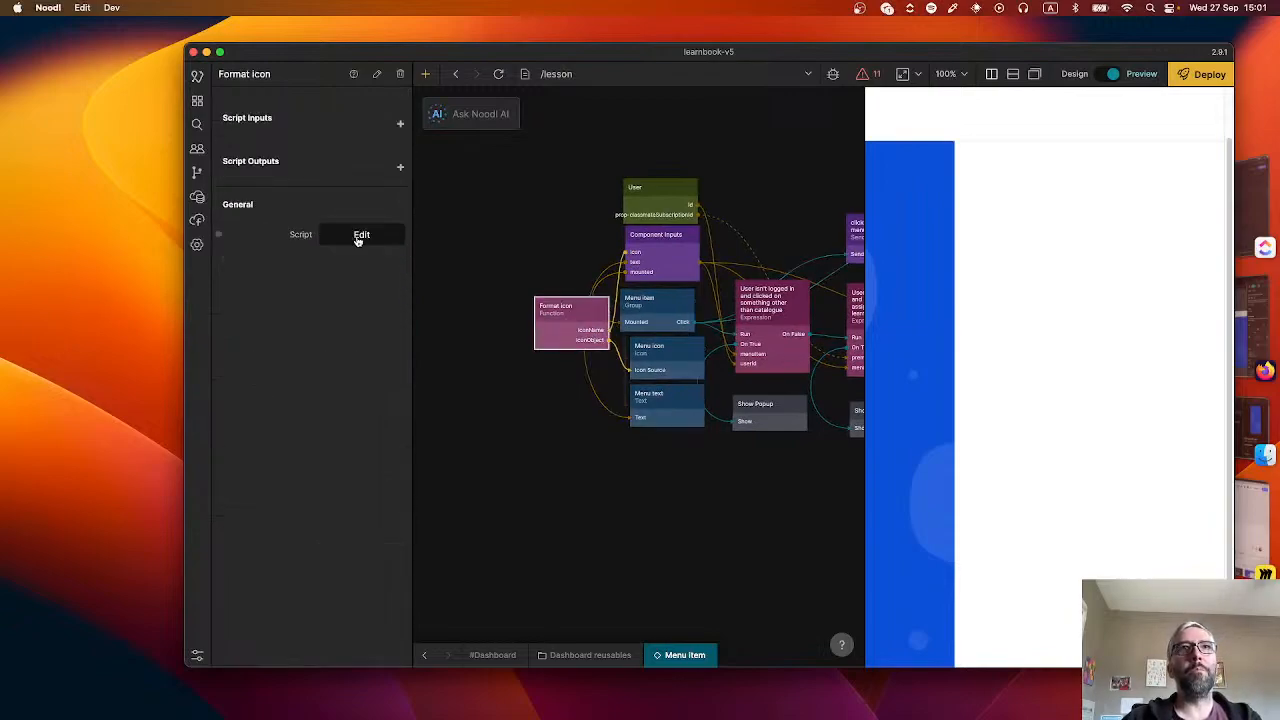
pyautogui.click(360, 236)
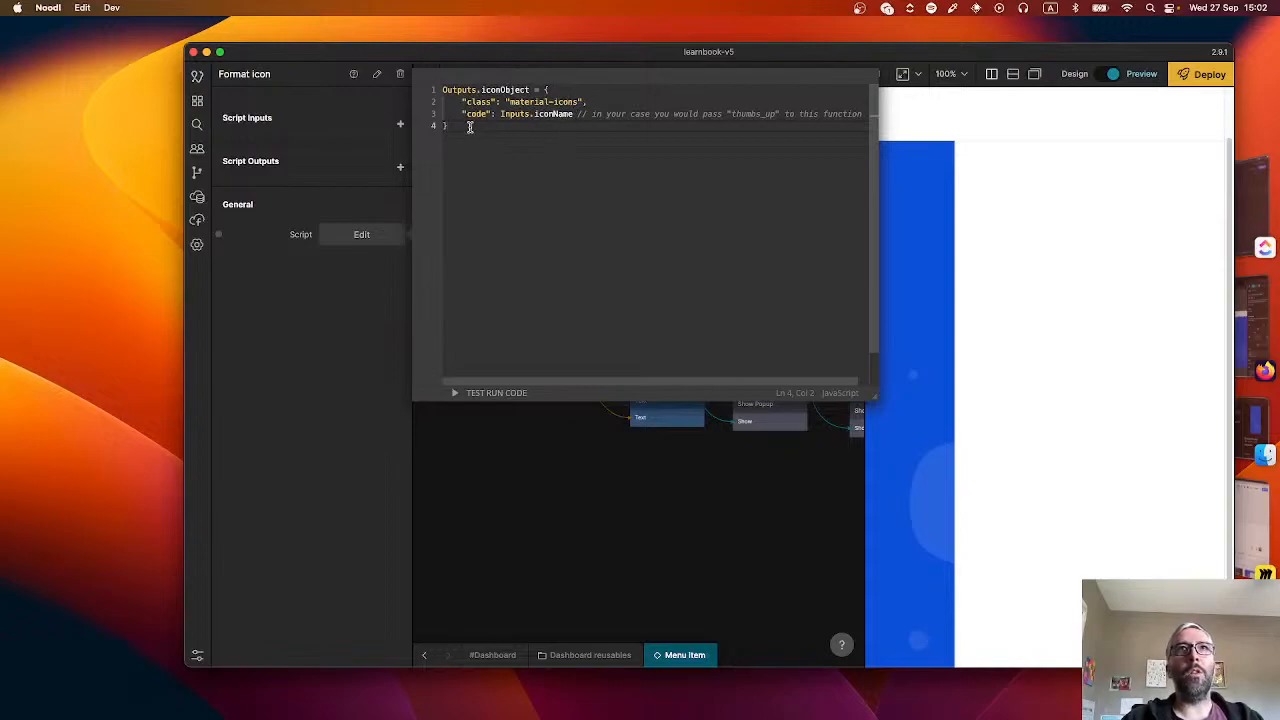
pyautogui.moveTo(450, 127); pyautogui.dragTo(438, 87)
pyautogui.press('super+c')
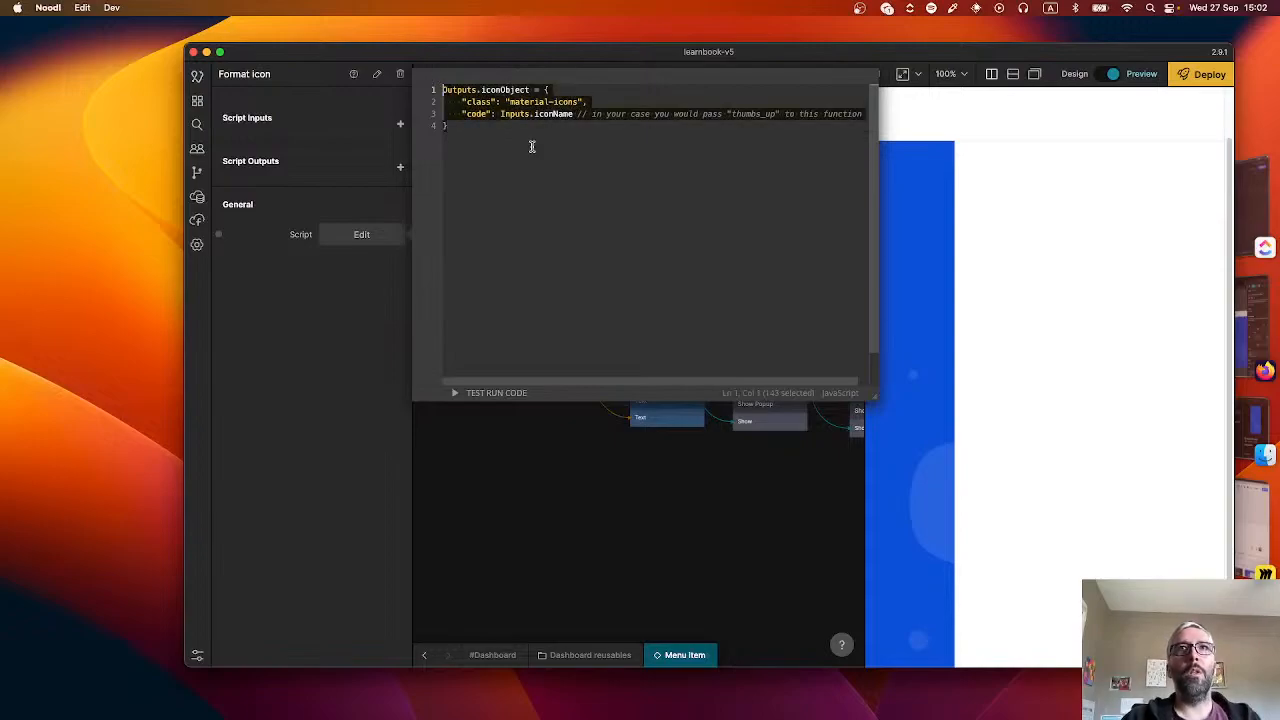
# - Delete the imported Menu item component from the Dashboard sheet and go back to create-type-selector in the Lesson sheet
pyautogui.click(504, 431)
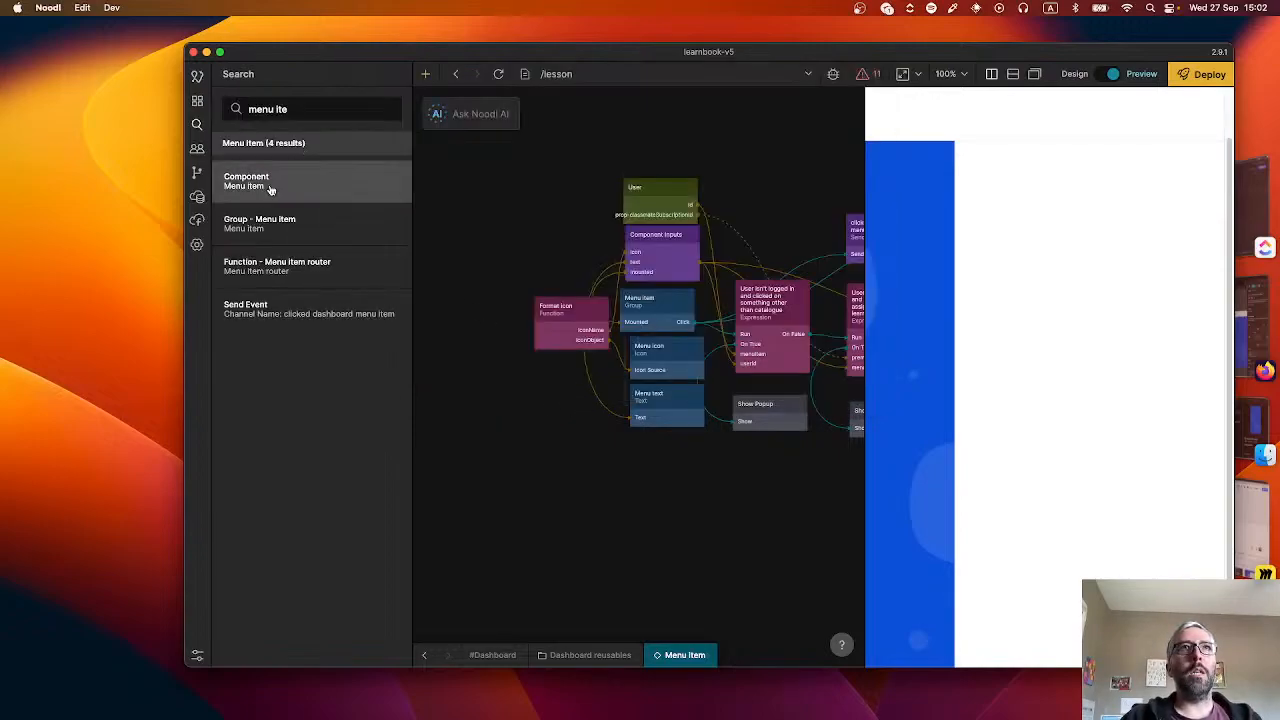
pyautogui.click(197, 100)
pyautogui.click(308, 122)
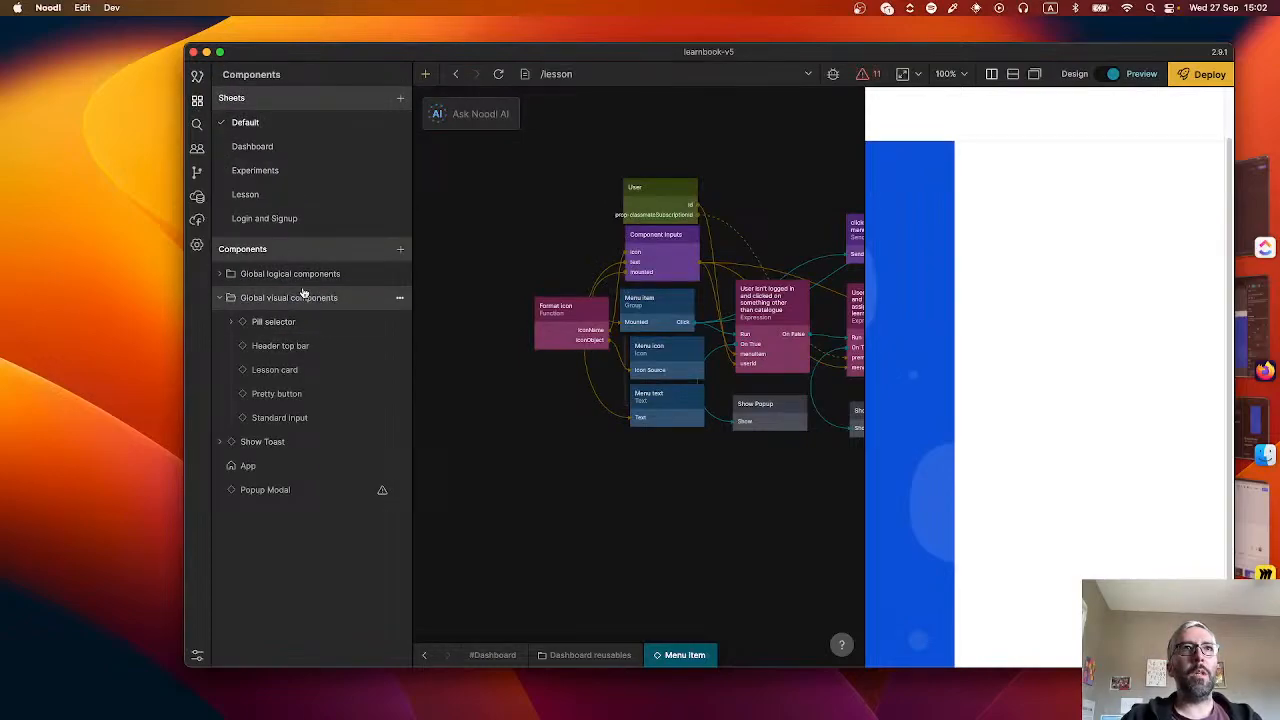
pyautogui.click(274, 147)
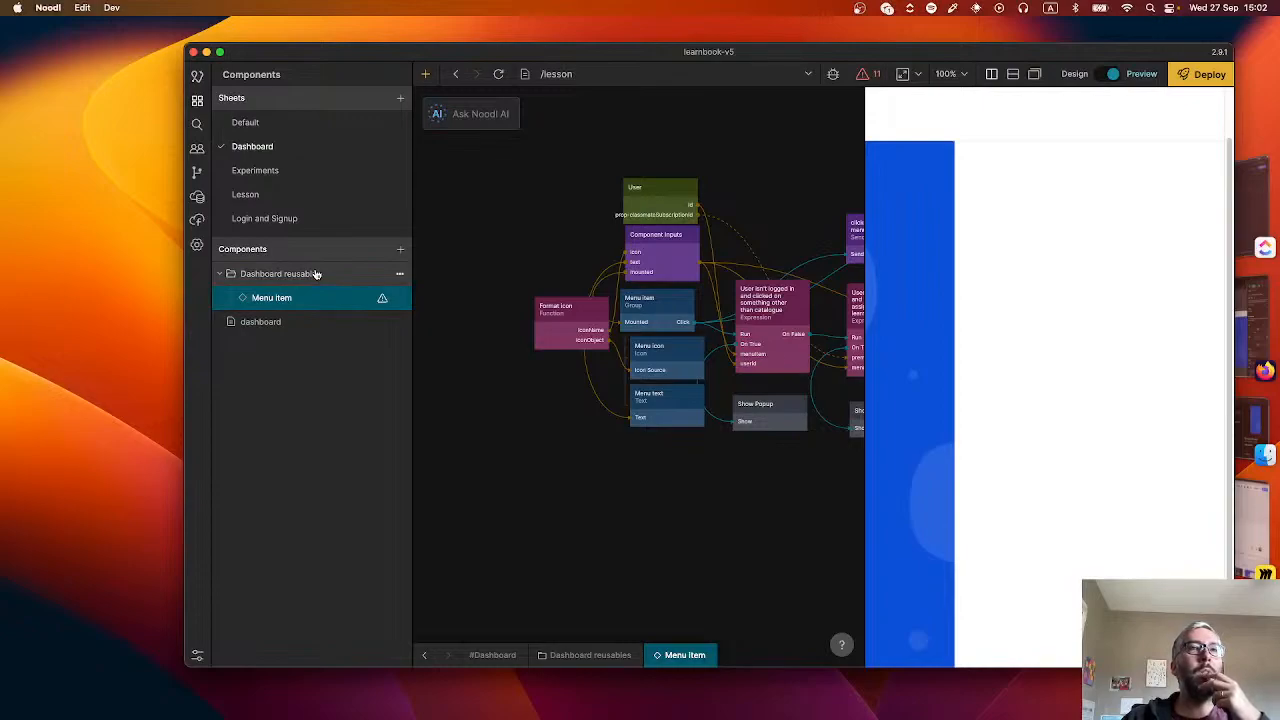
pyautogui.click(399, 299)
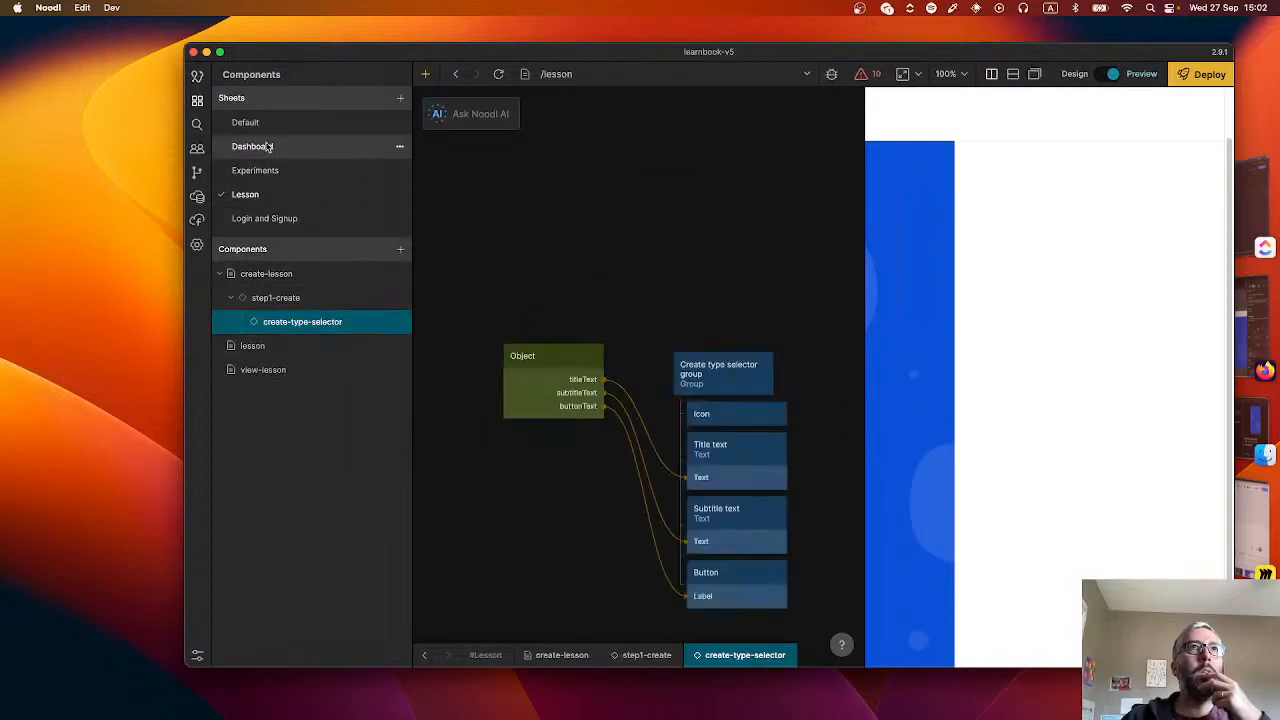
pyautogui.click(282, 151)
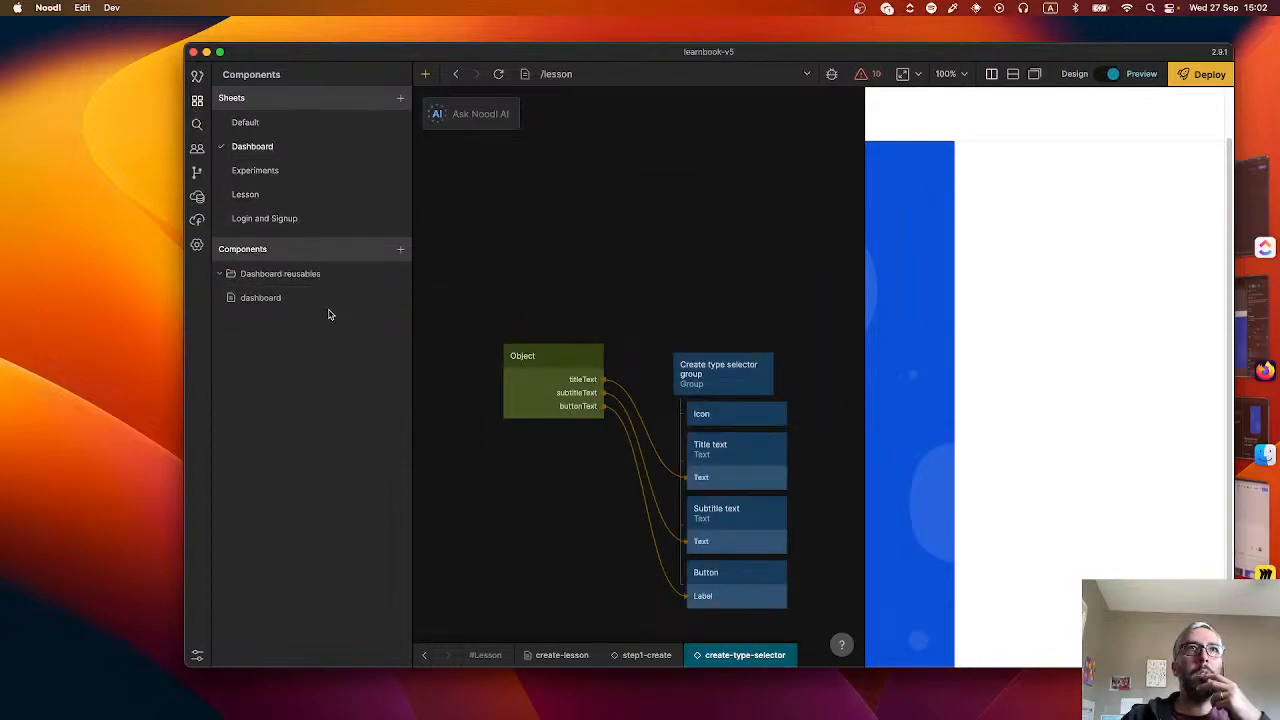
pyautogui.click(265, 193)
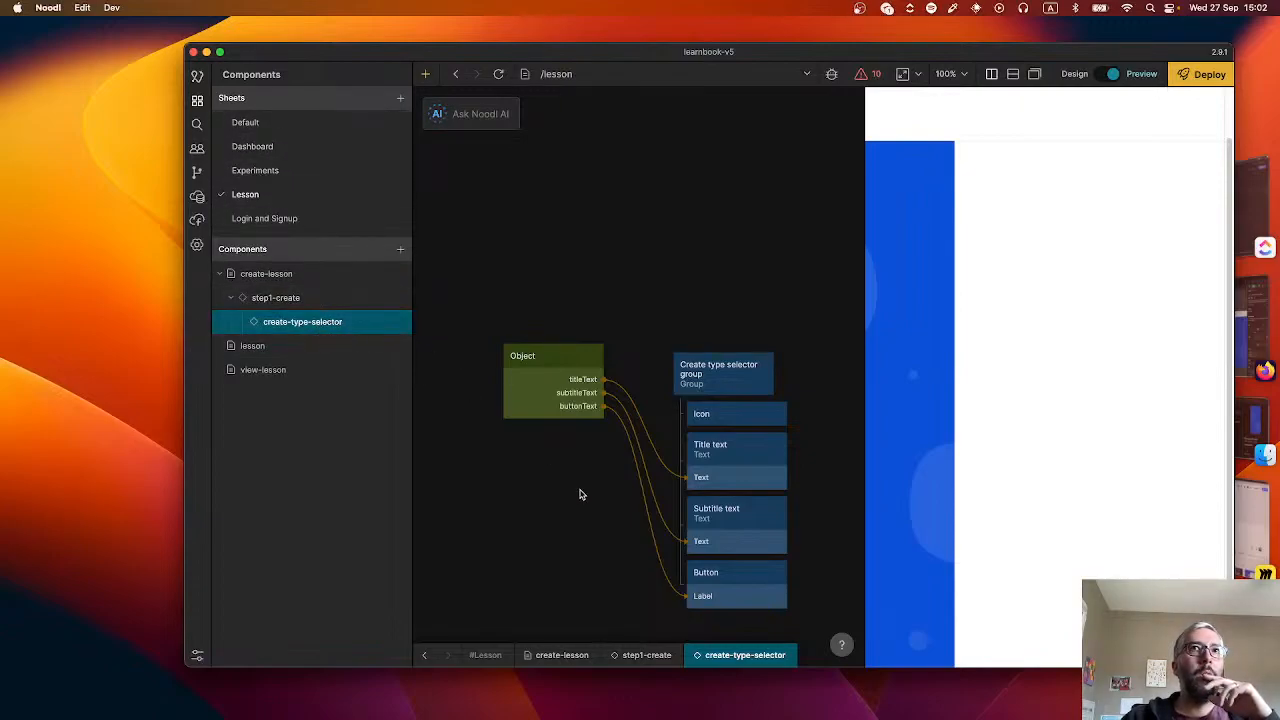
pyautogui.hscroll(2, 580, 491)
pyautogui.press('super+v')
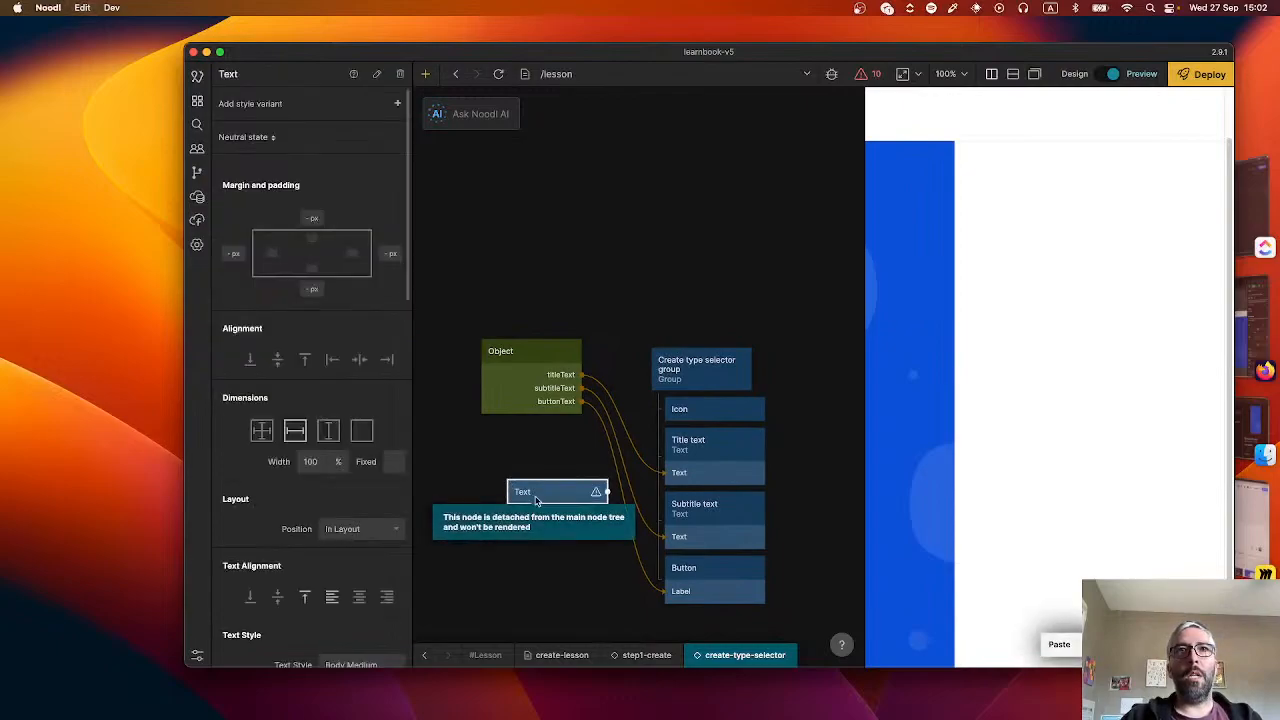
pyautogui.press('Delete')
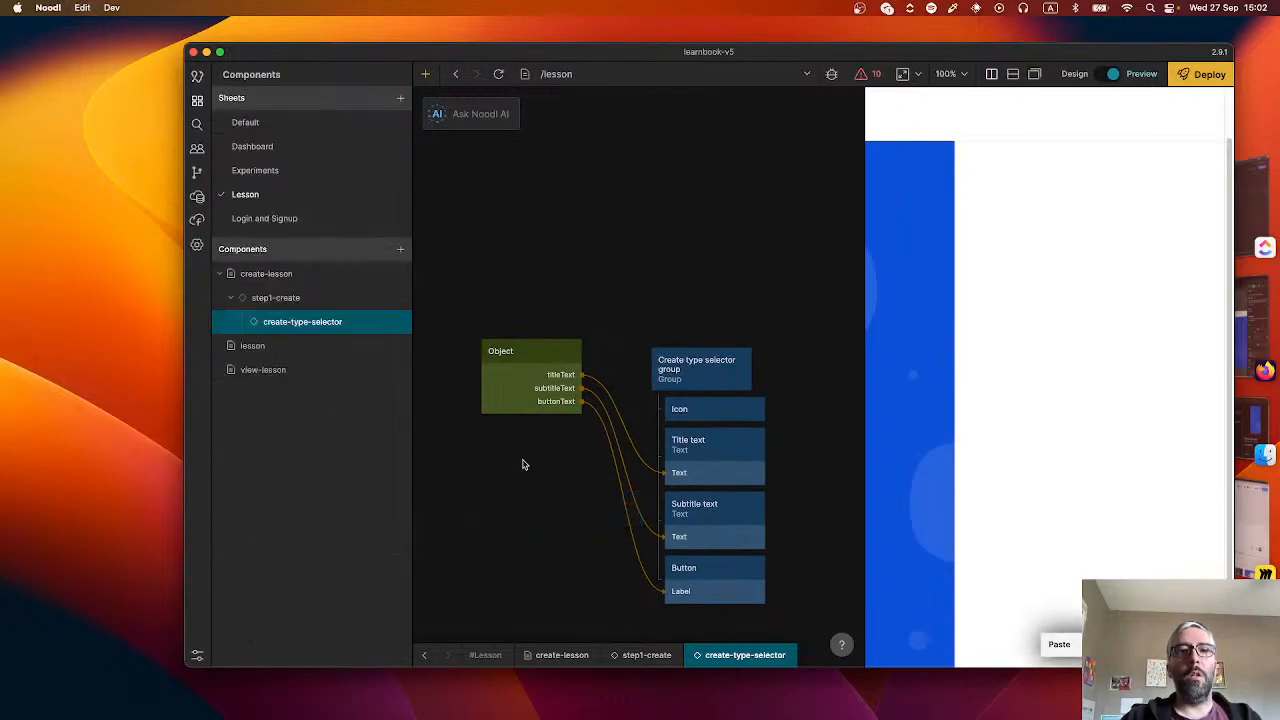
# - Add a Function node to create-type-selector and arrange it between the Object node and the Create type selector group
pyautogui.rightClick(522, 464)
pyautogui.write('func')
pyautogui.click(528, 280)
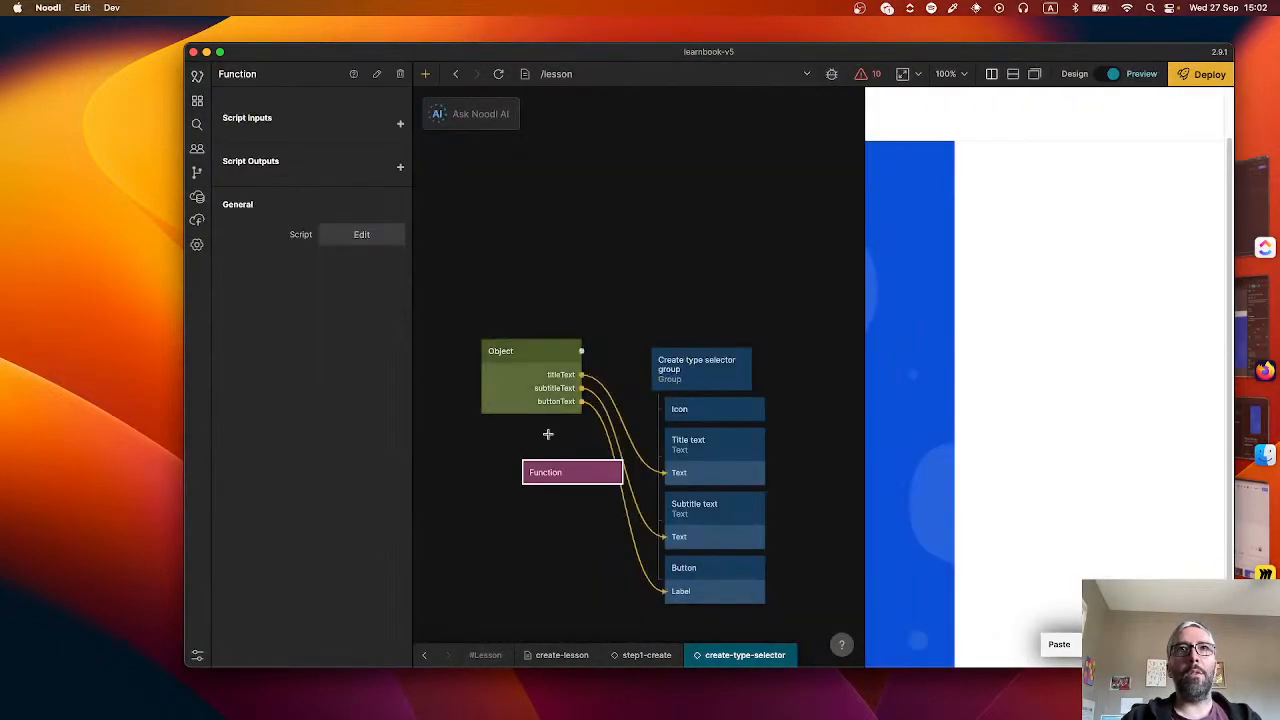
pyautogui.moveTo(568, 472); pyautogui.dragTo(622, 277)
pyautogui.moveTo(524, 384); pyautogui.dragTo(452, 430)
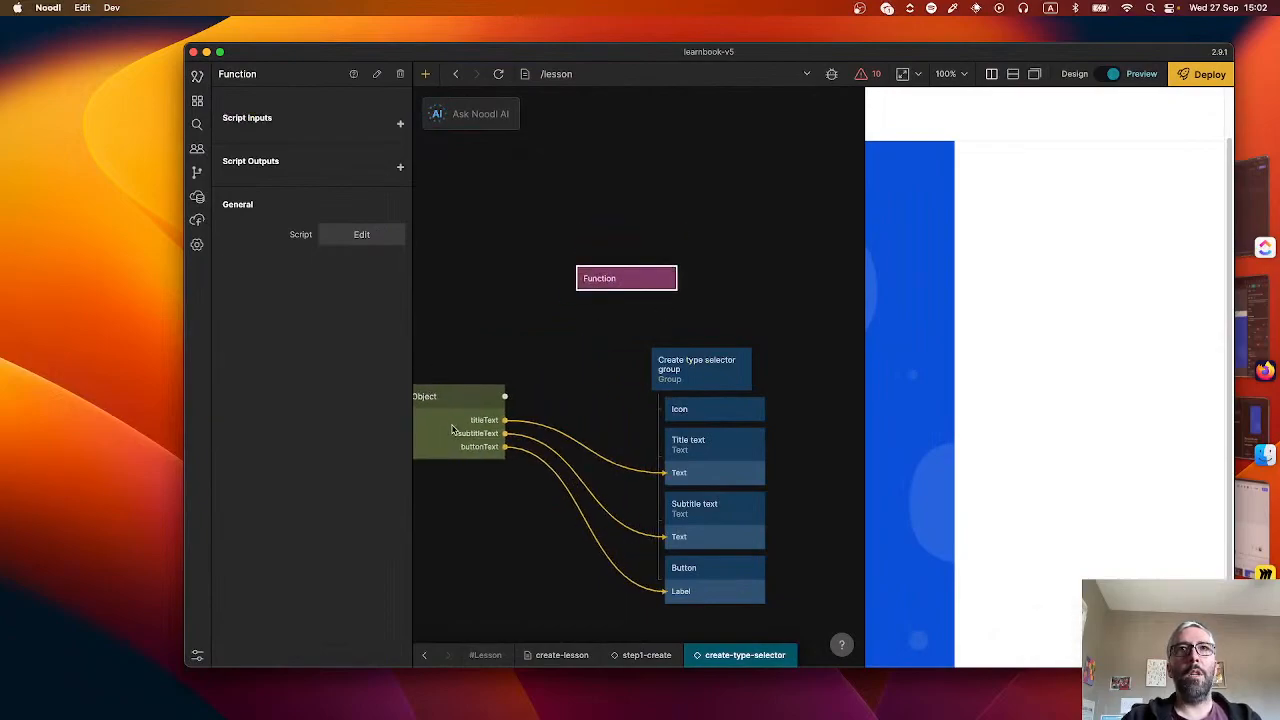
pyautogui.moveTo(612, 285); pyautogui.dragTo(565, 378)
# - Paste the copied icon-formatting script, with the iconObject output and iconName input, into the new Function node
pyautogui.click(337, 233)
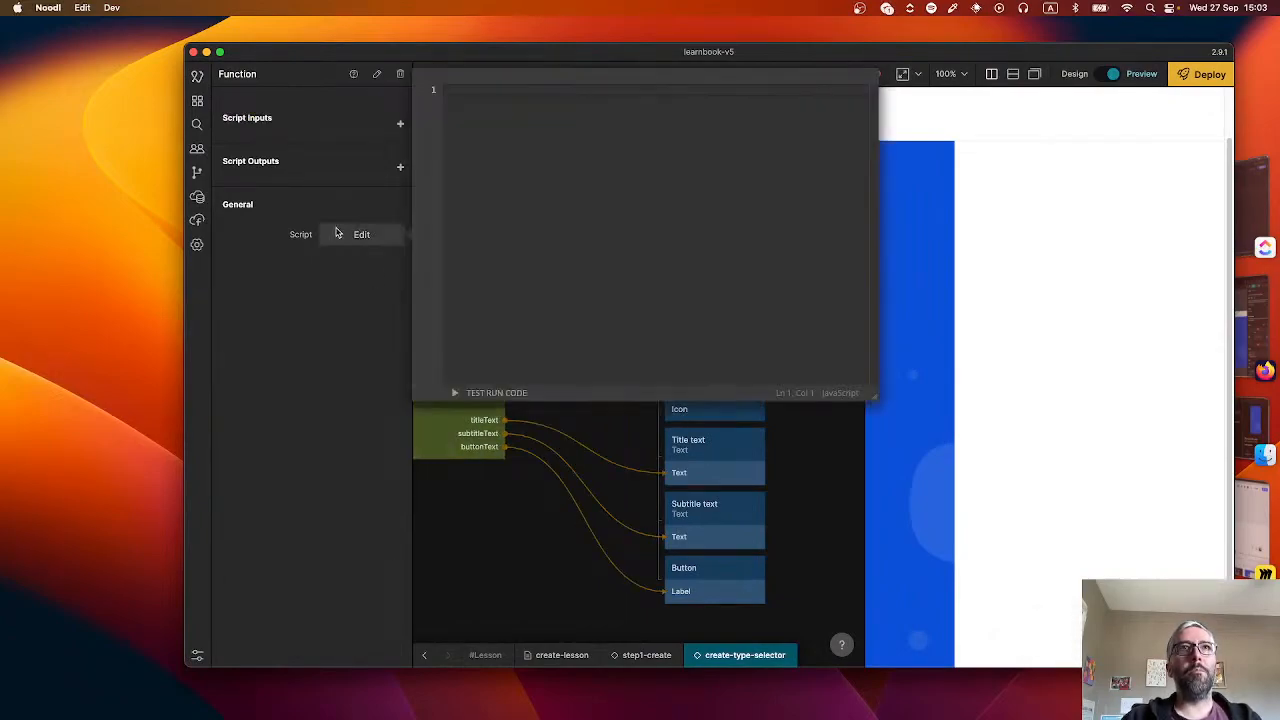
pyautogui.press('super+v')
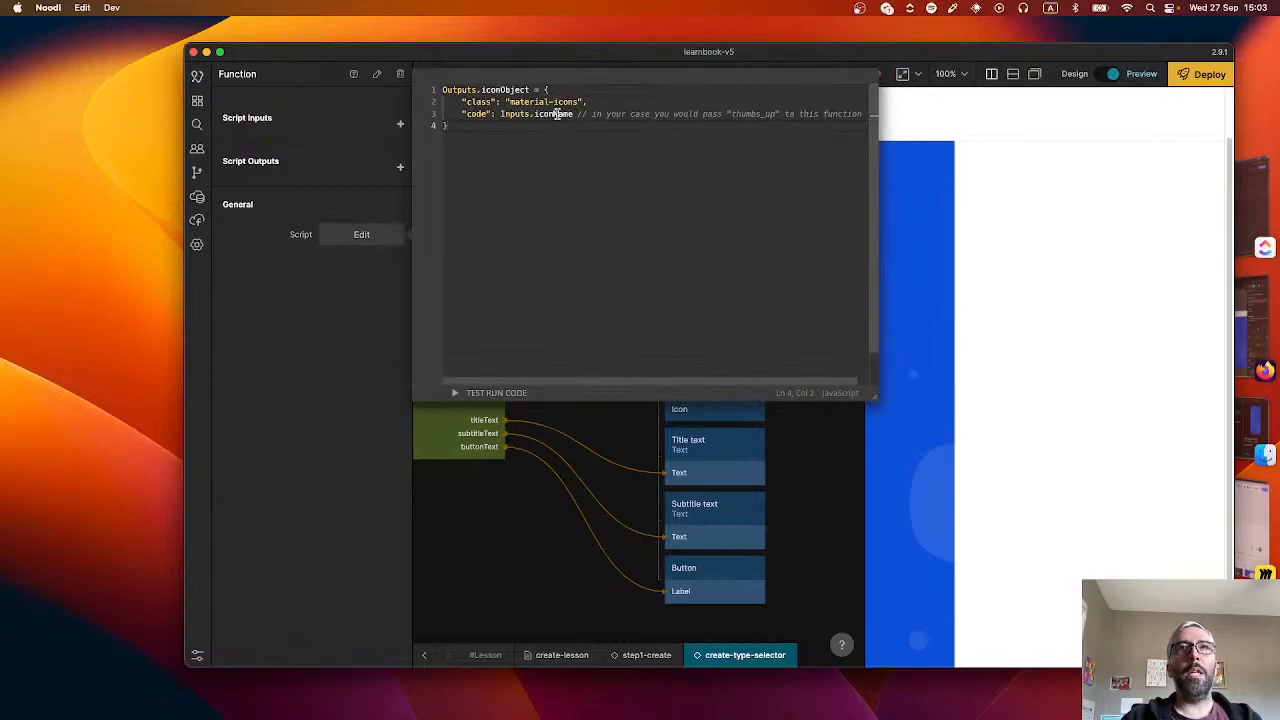
pyautogui.moveTo(557, 114)
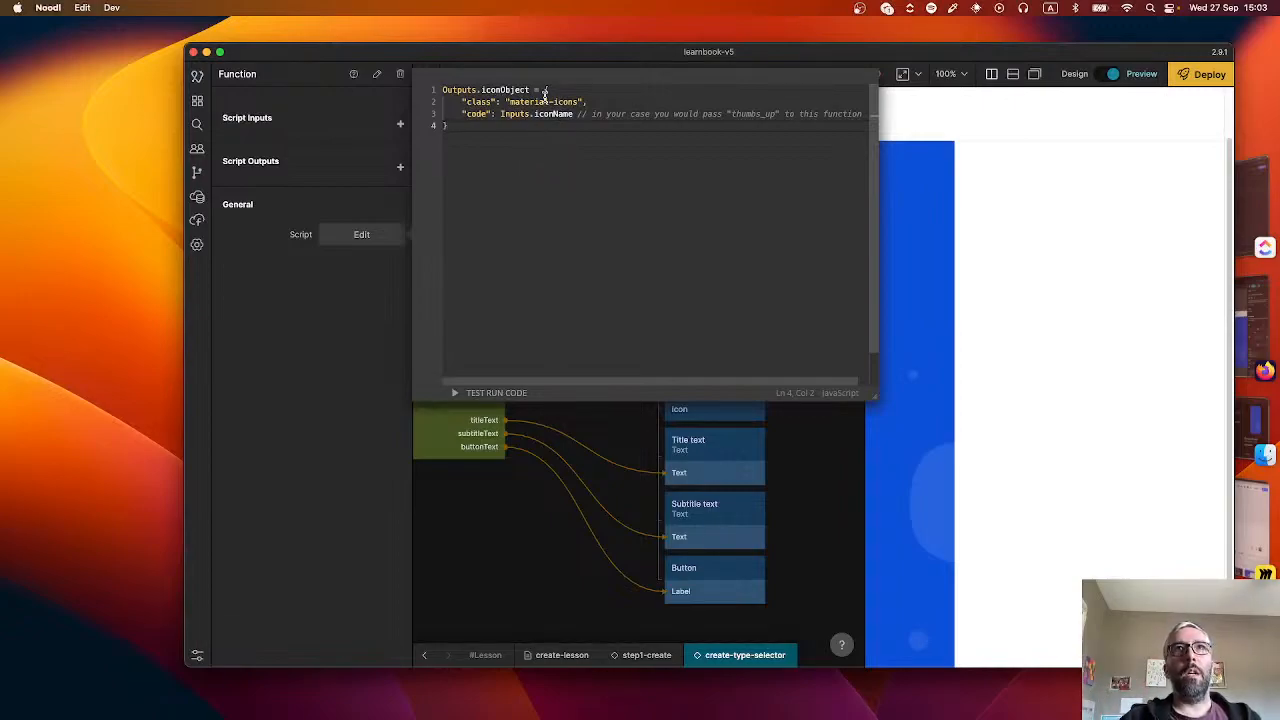
pyautogui.click(606, 425)
# - Connect the Function node's iconObject output to the Icon node's Icon Source input
pyautogui.moveTo(629, 370); pyautogui.dragTo(712, 408)
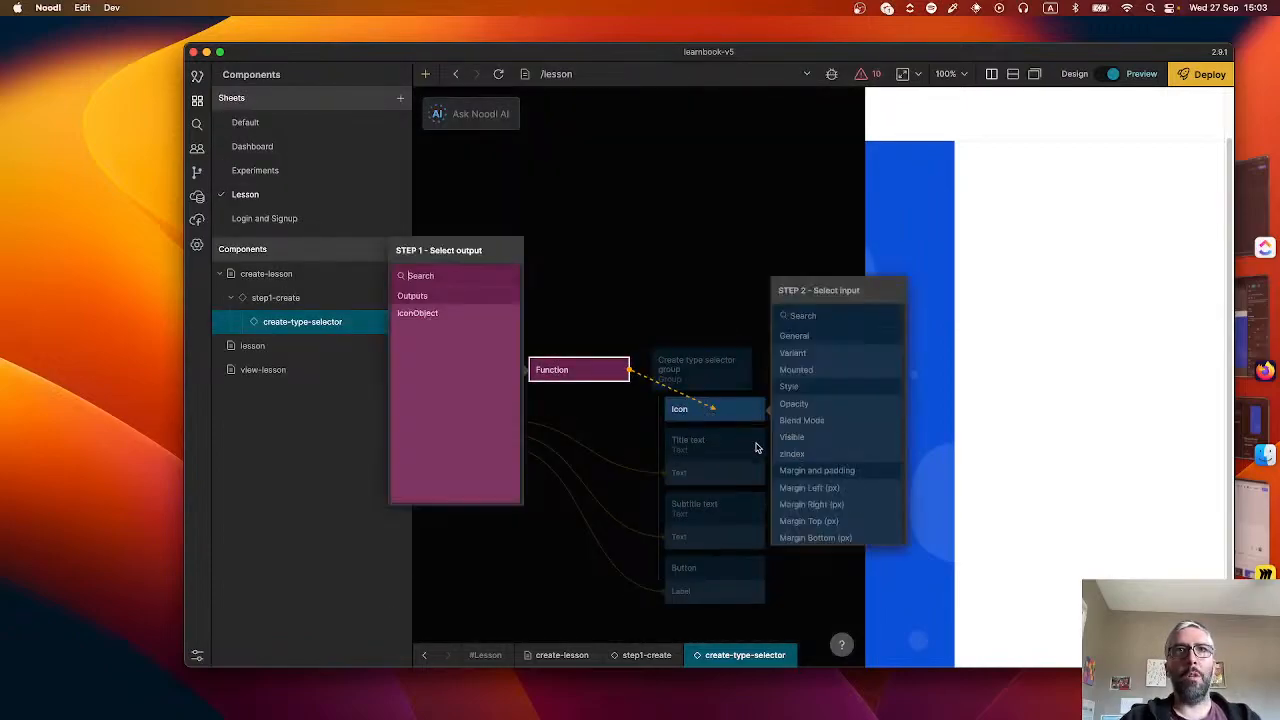
pyautogui.click(430, 314)
pyautogui.scroll(-5, 834, 470)
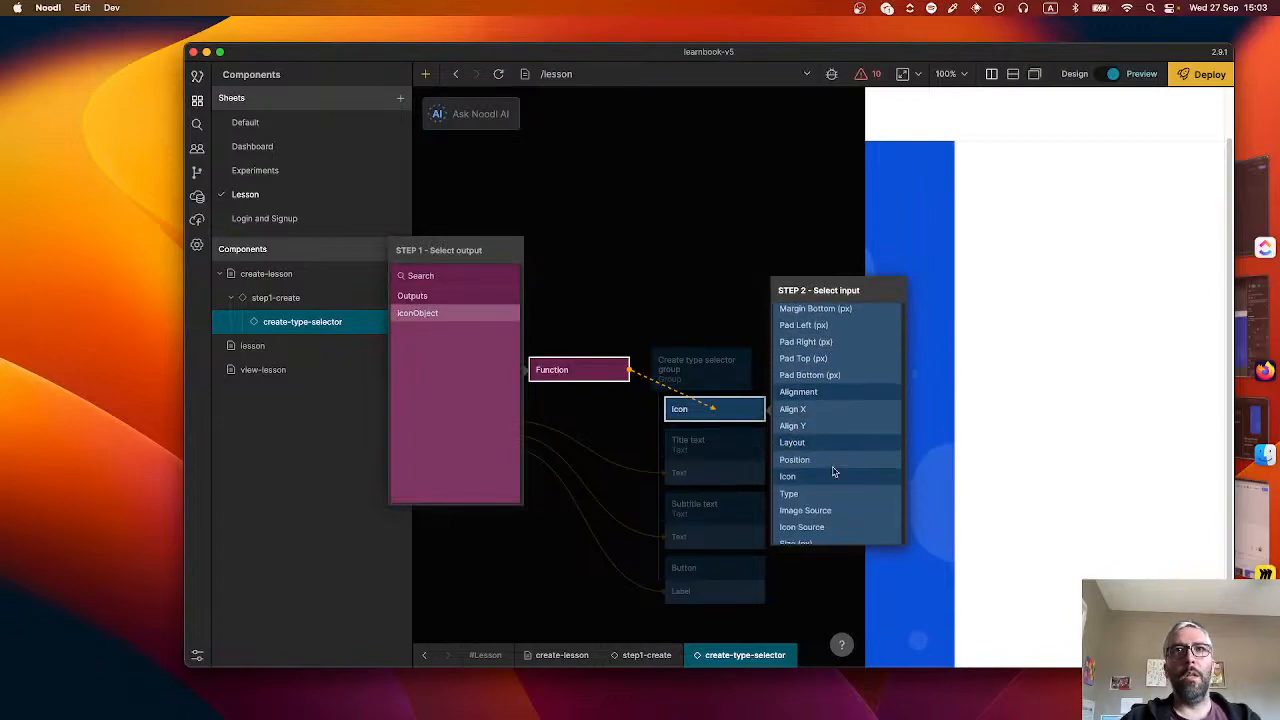
pyautogui.scroll(-3, 834, 470)
pyautogui.click(823, 437)
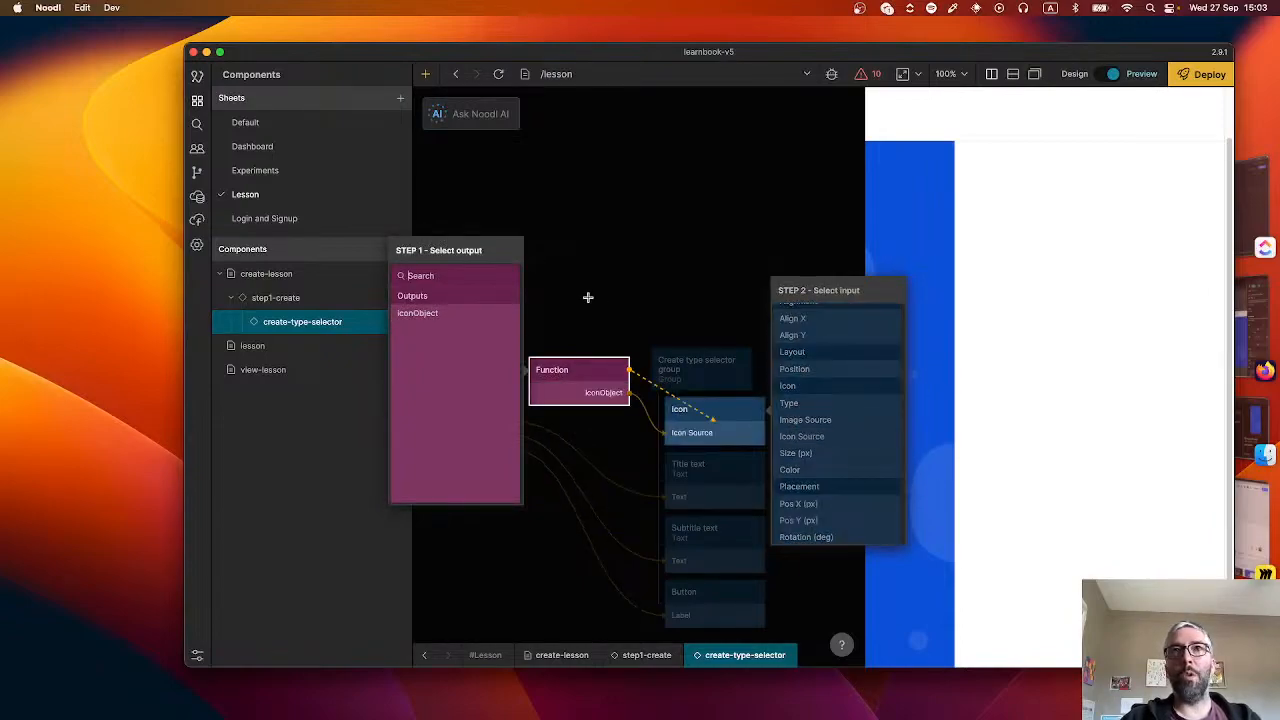
pyautogui.click(562, 287)
# - Space out the Object and Function nodes and connect the Object's icon property to the function's iconName input
pyautogui.hscroll(-2, 500, 354)
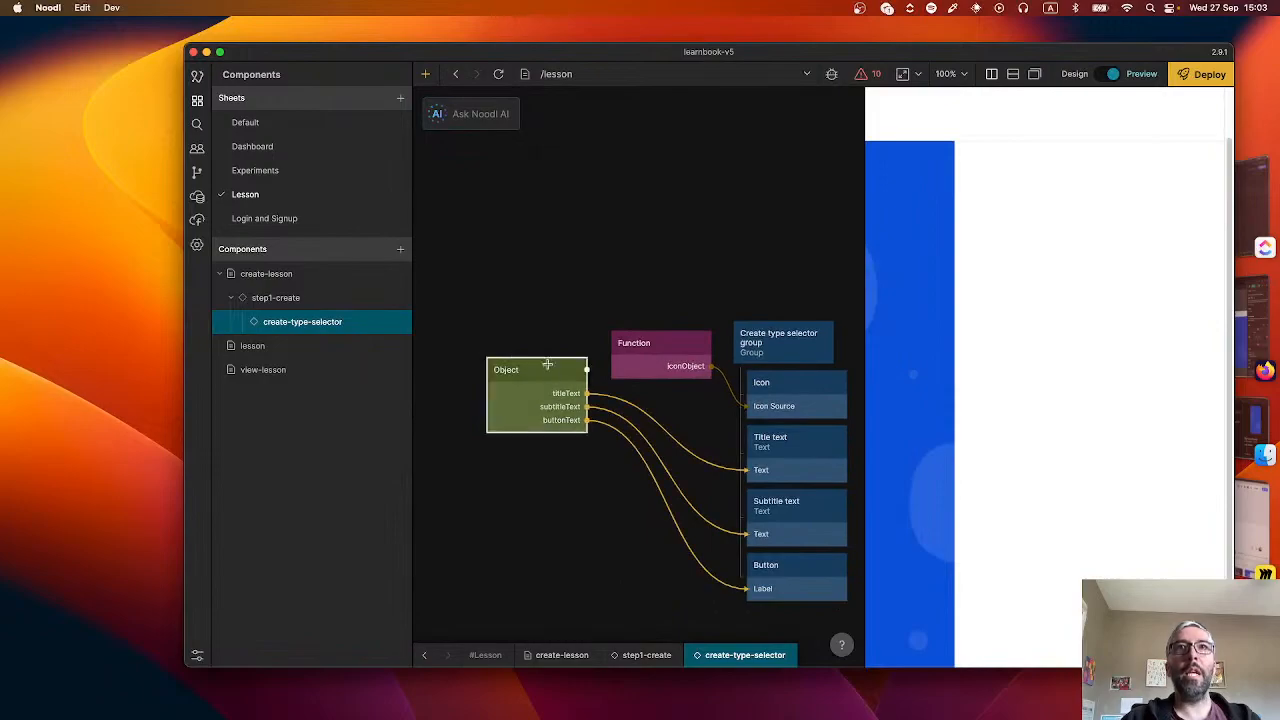
pyautogui.moveTo(517, 391); pyautogui.dragTo(464, 399)
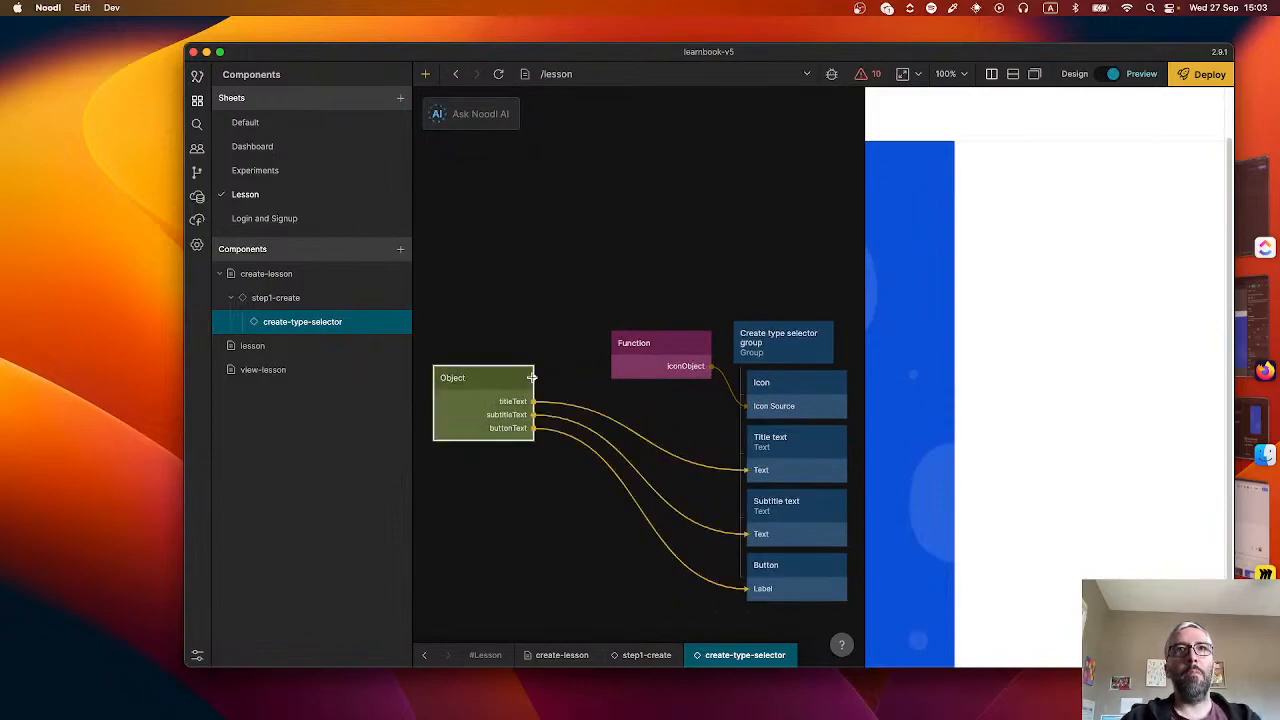
pyautogui.moveTo(640, 366); pyautogui.dragTo(617, 378)
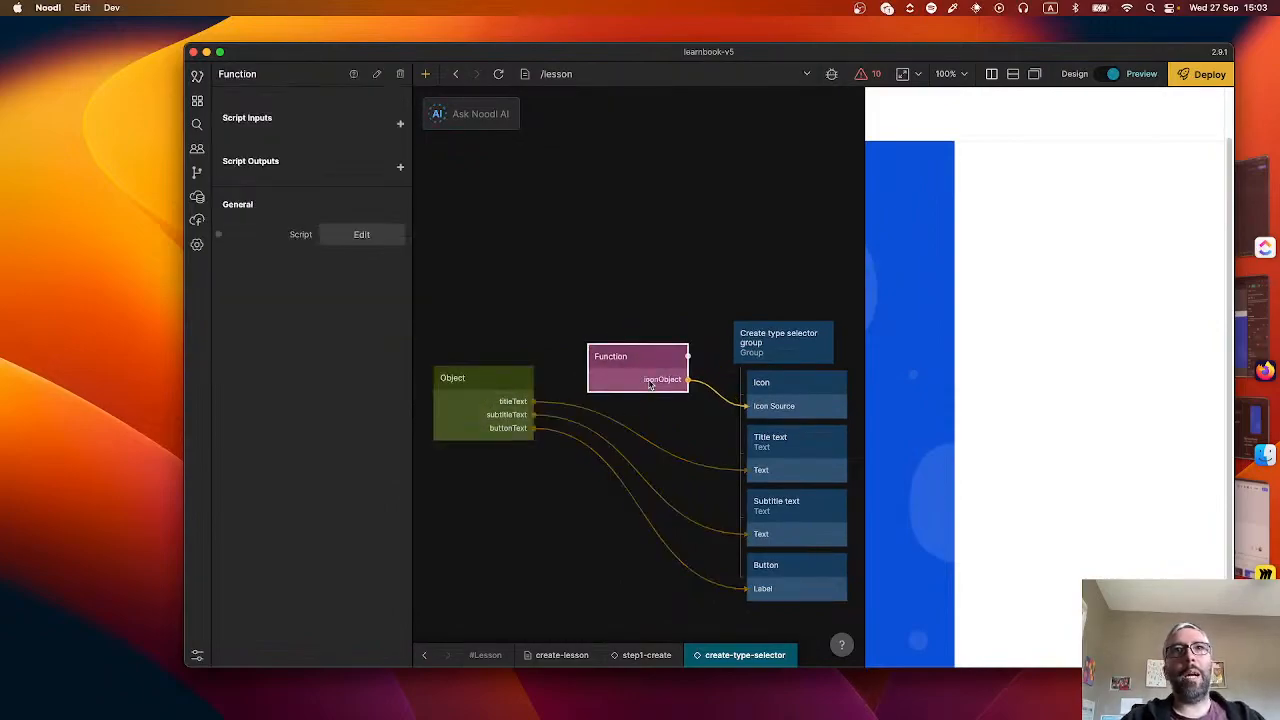
pyautogui.doubleClick(651, 384)
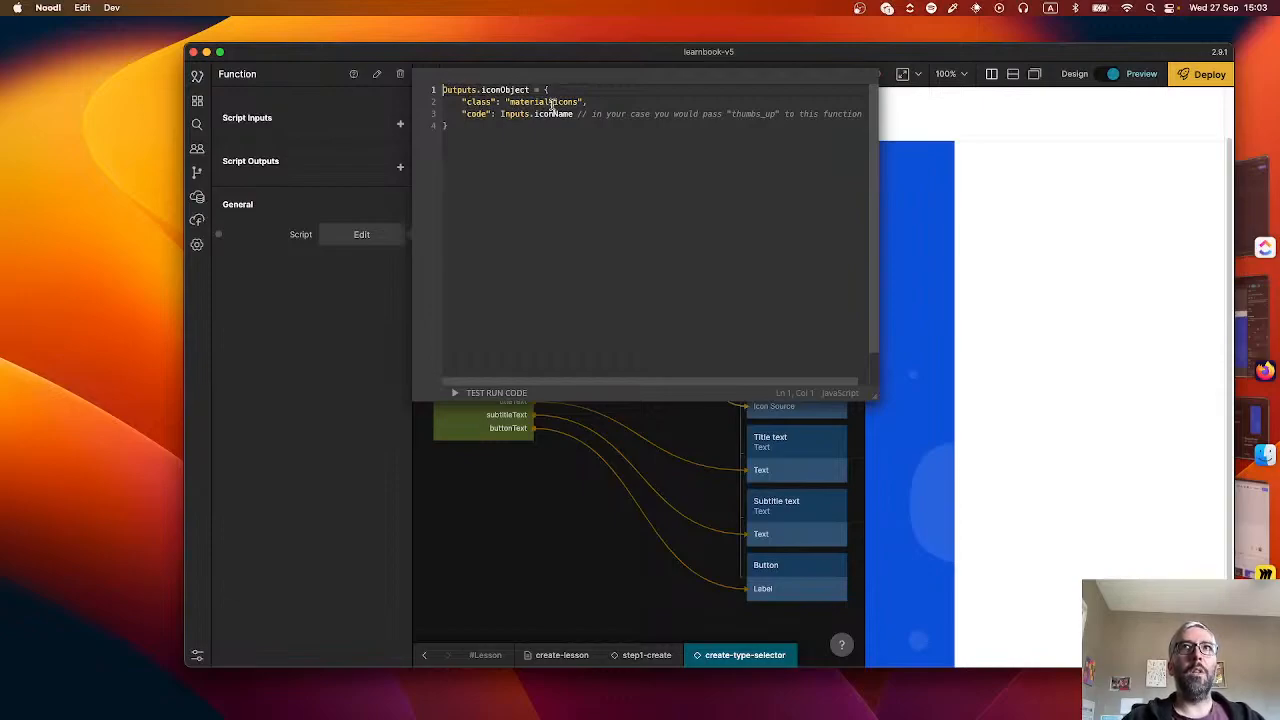
pyautogui.click(523, 517)
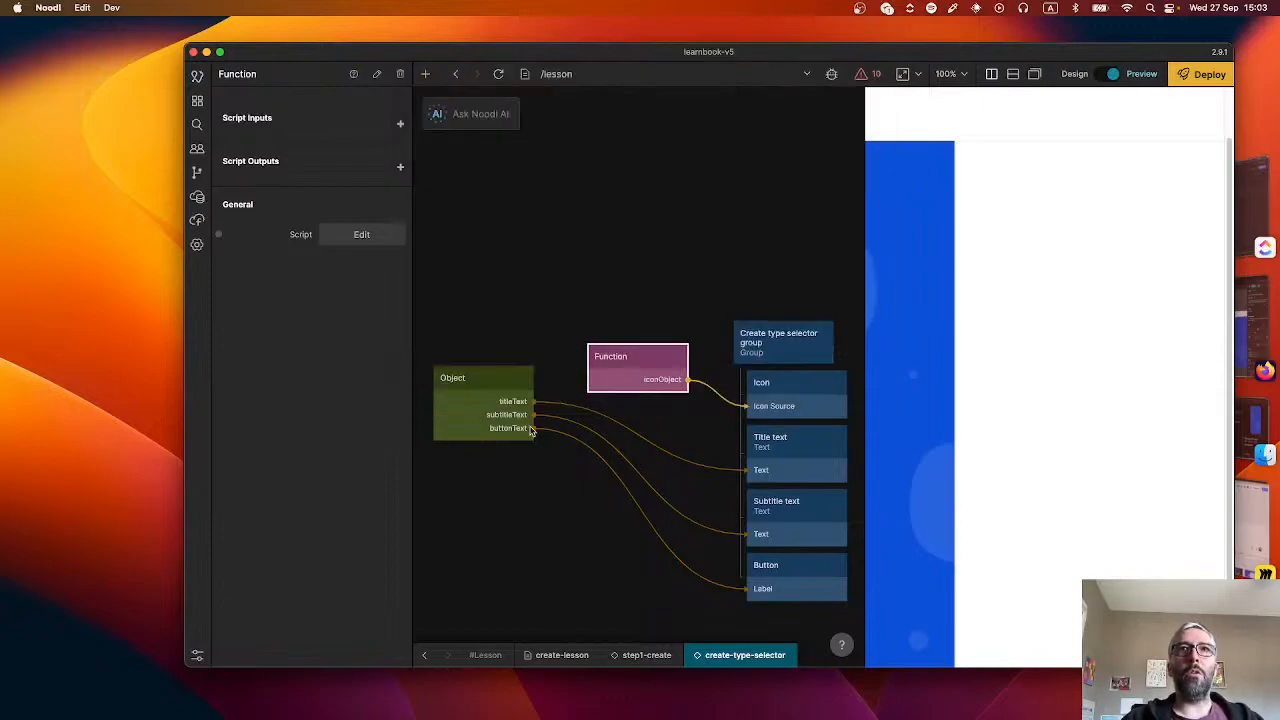
pyautogui.moveTo(531, 377); pyautogui.dragTo(634, 369)
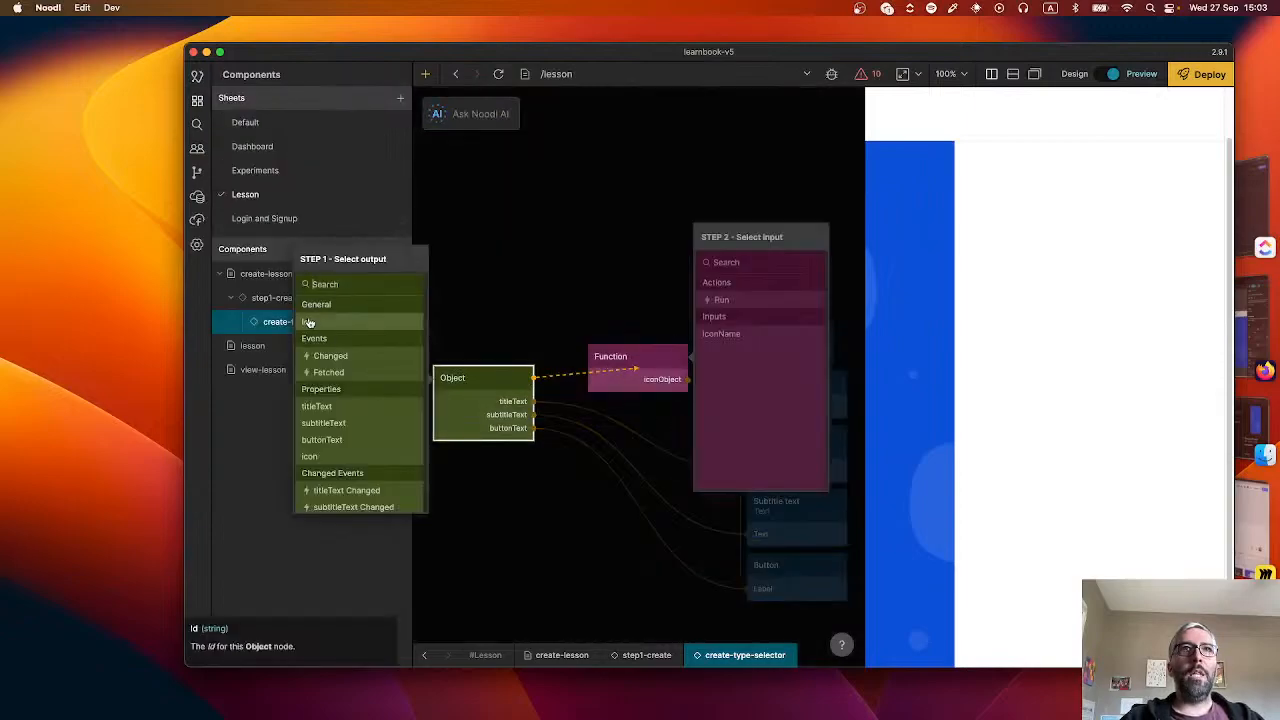
pyautogui.click(330, 464)
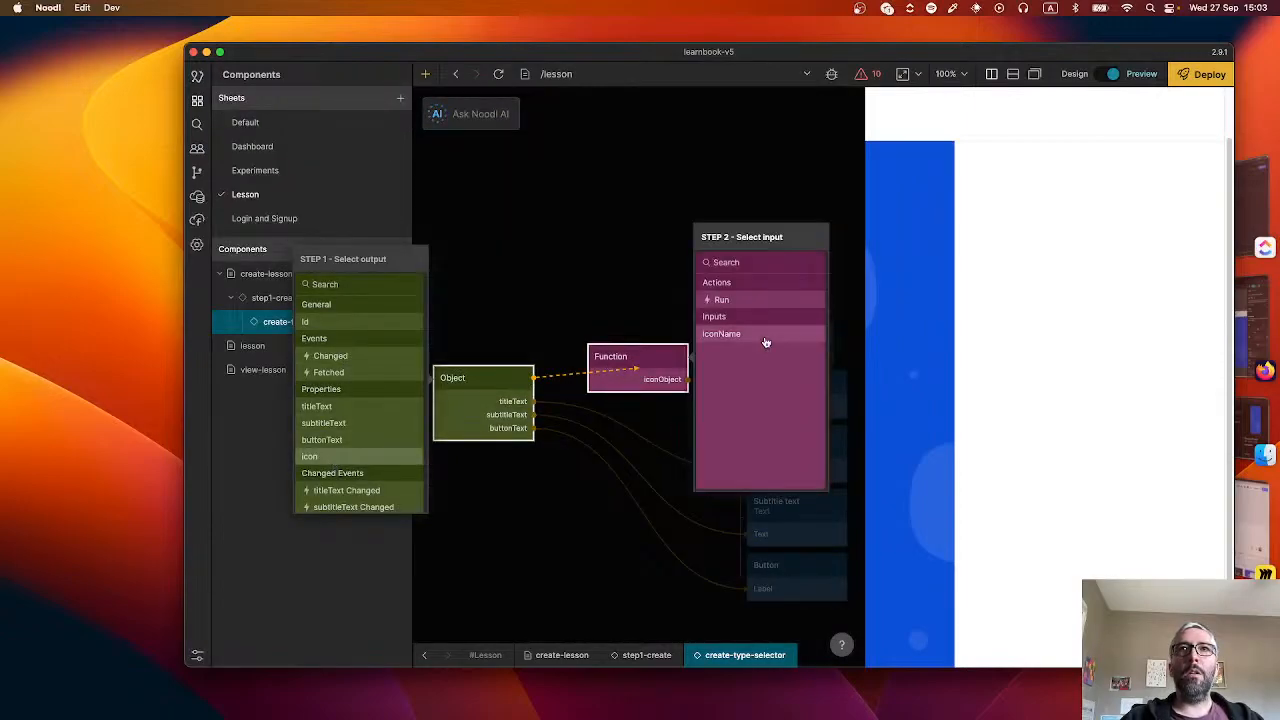
pyautogui.click(766, 336)
# - Rename the Function node to "Convert to icon object"
pyautogui.click(640, 360)
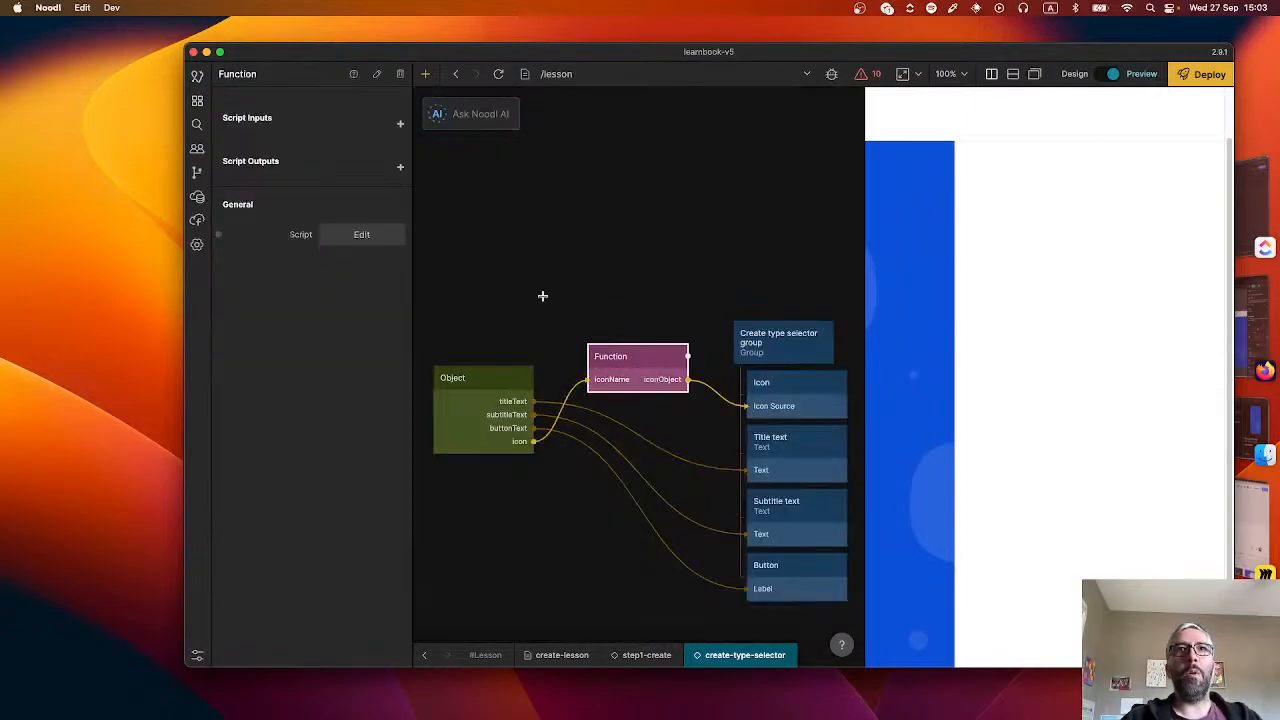
pyautogui.doubleClick(253, 73)
pyautogui.write('Convert to')
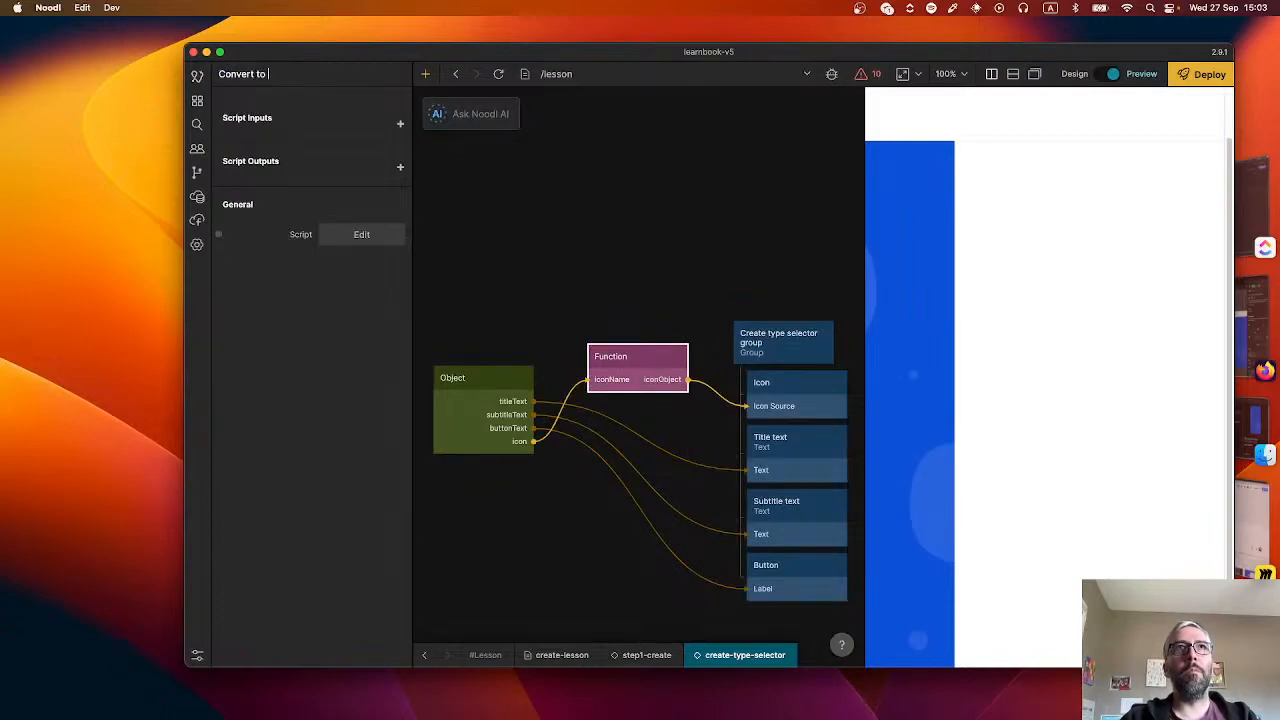
pyautogui.write(' icon object')
pyautogui.press('Return')
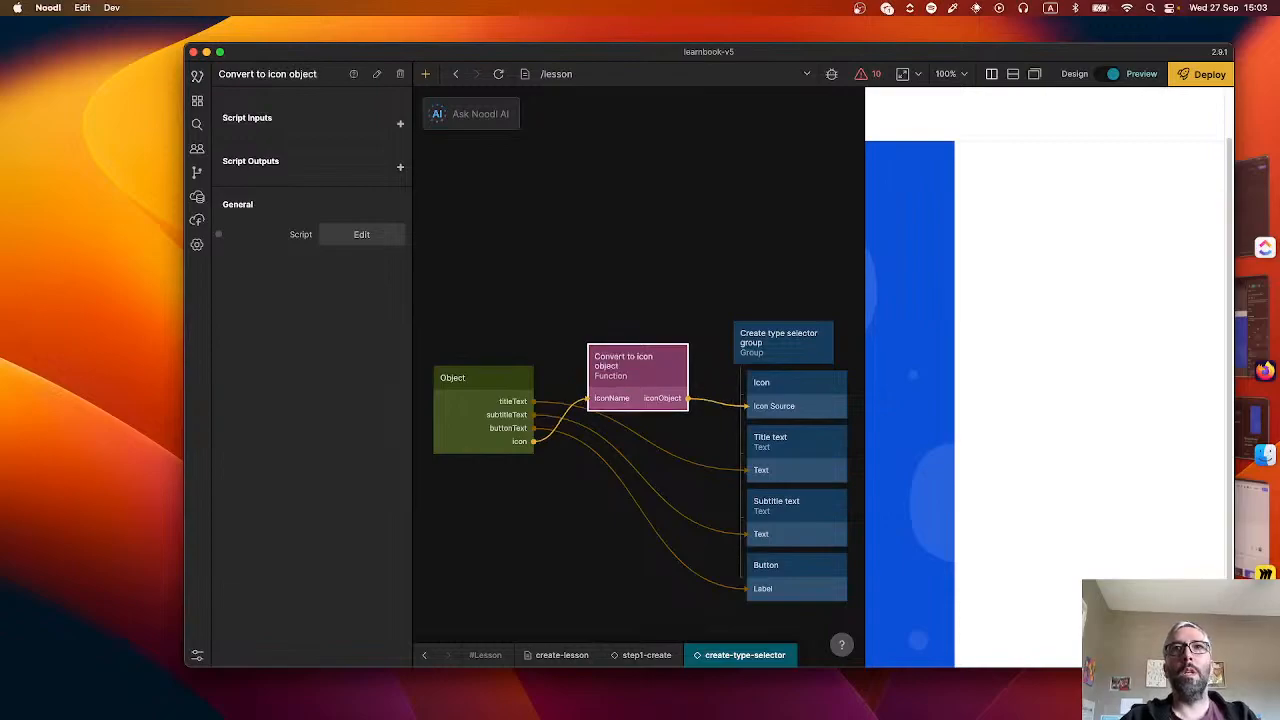
pyautogui.click(637, 275)
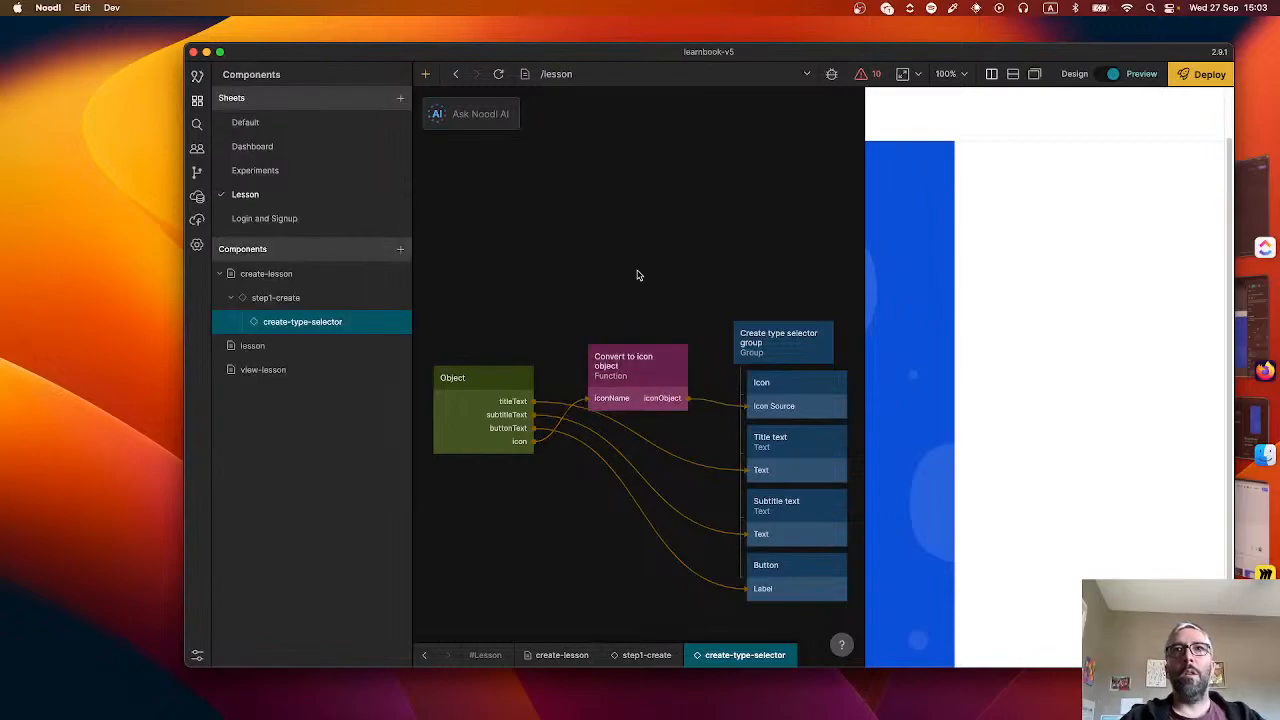
# - Set create-type-selector as the template of the Repeater in the step1-create component
pyautogui.click(424, 655)
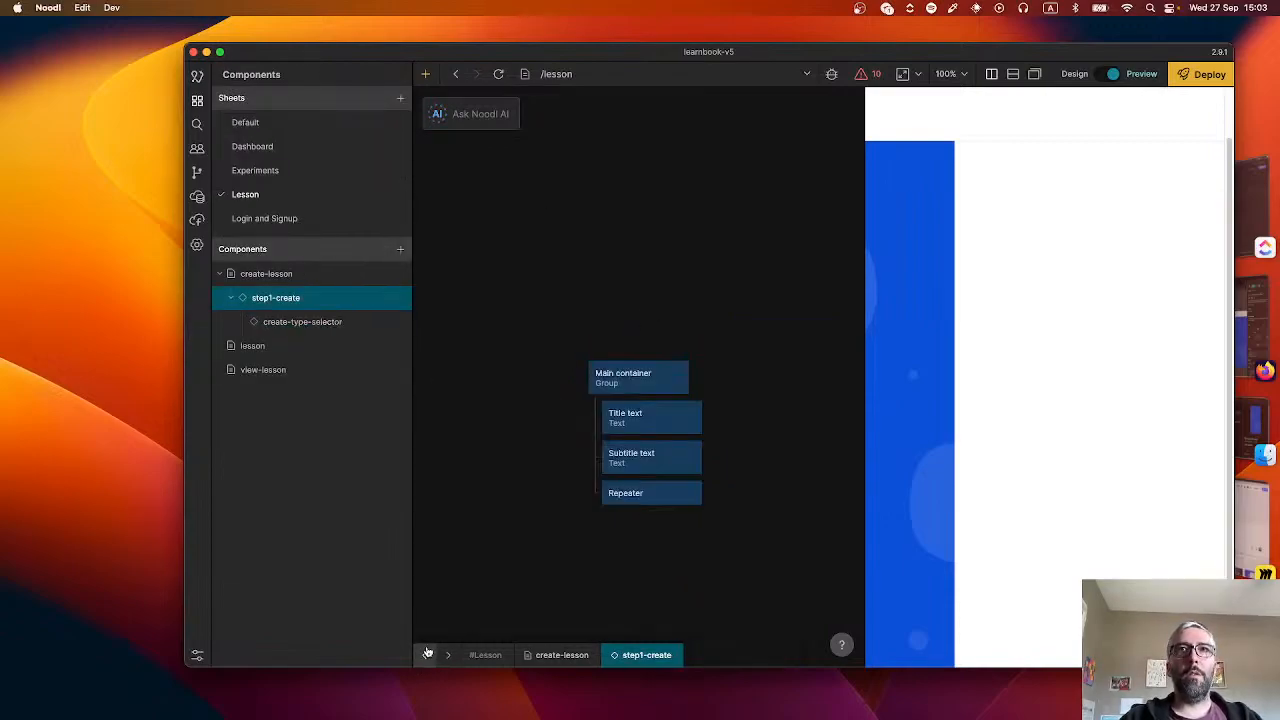
pyautogui.click(657, 499)
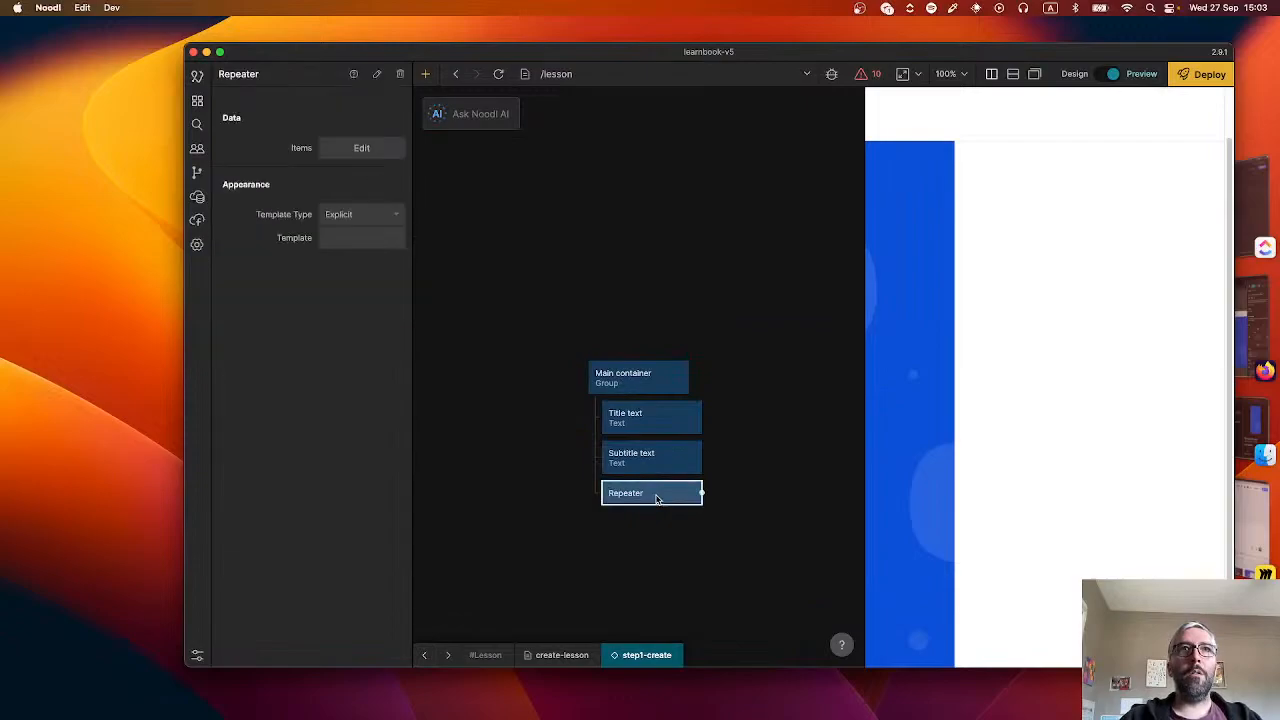
pyautogui.click(346, 237)
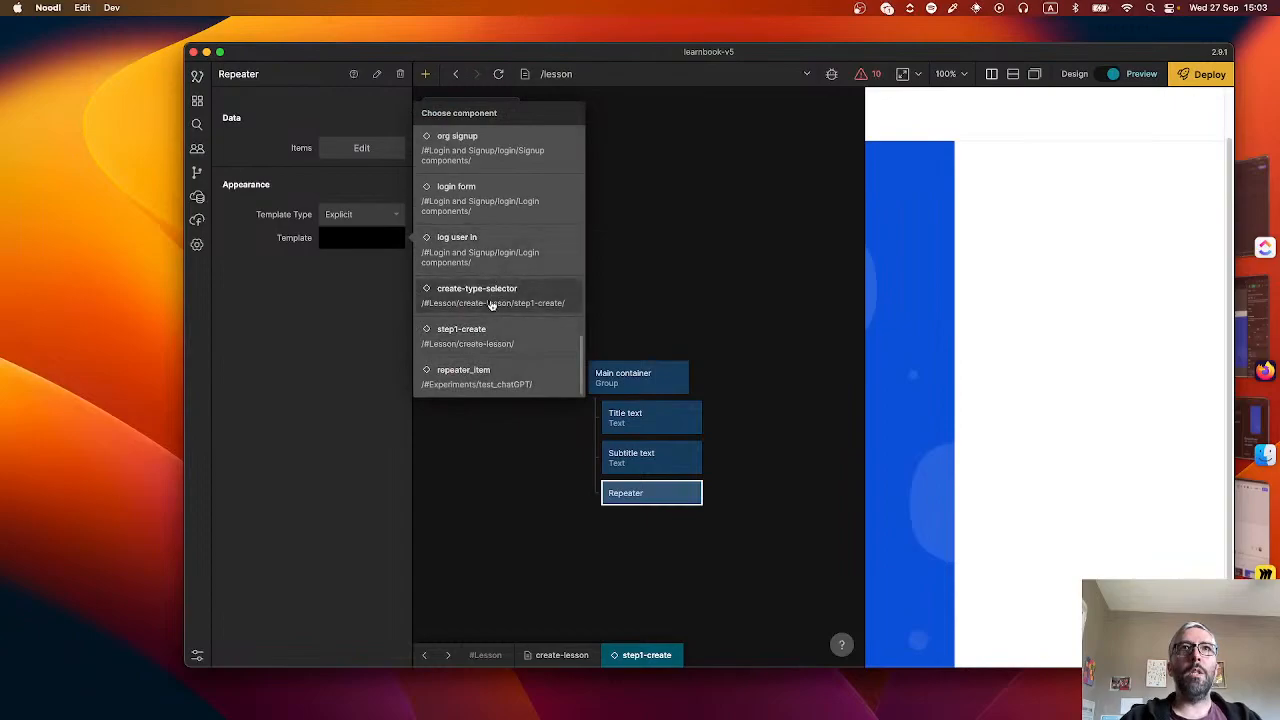
pyautogui.click(491, 303)
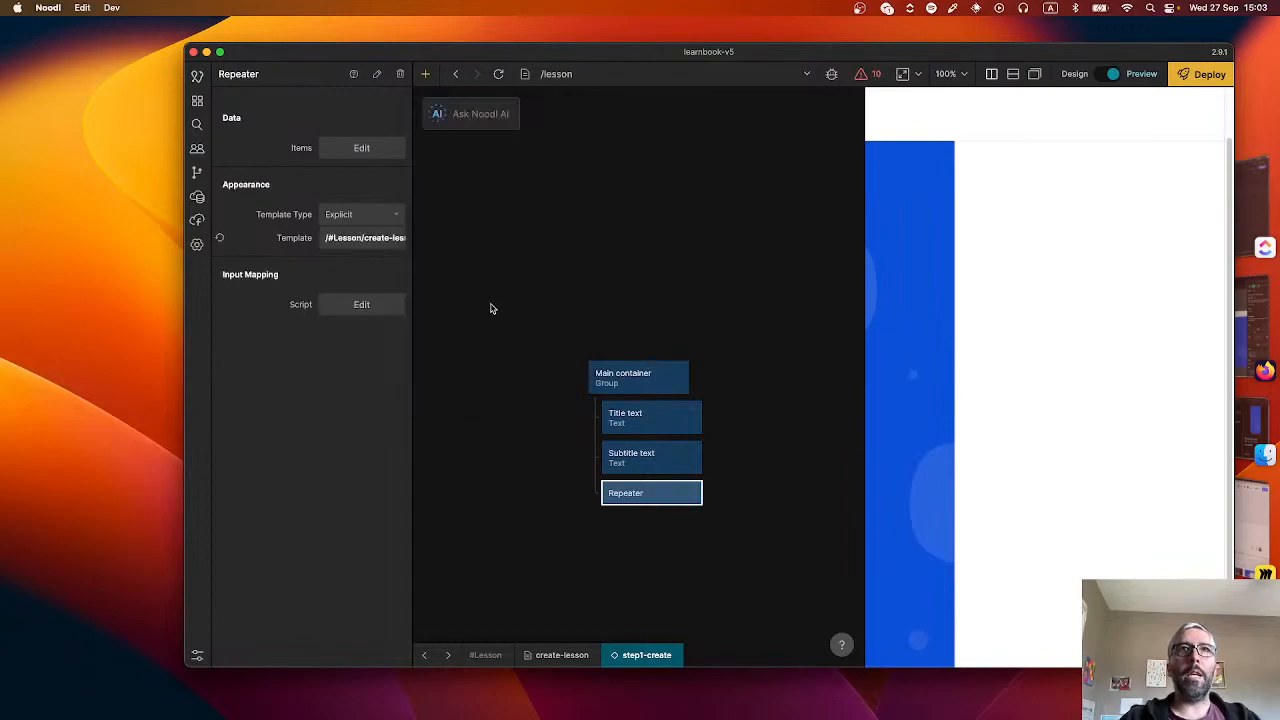
pyautogui.click(424, 656)
pyautogui.click(447, 655)
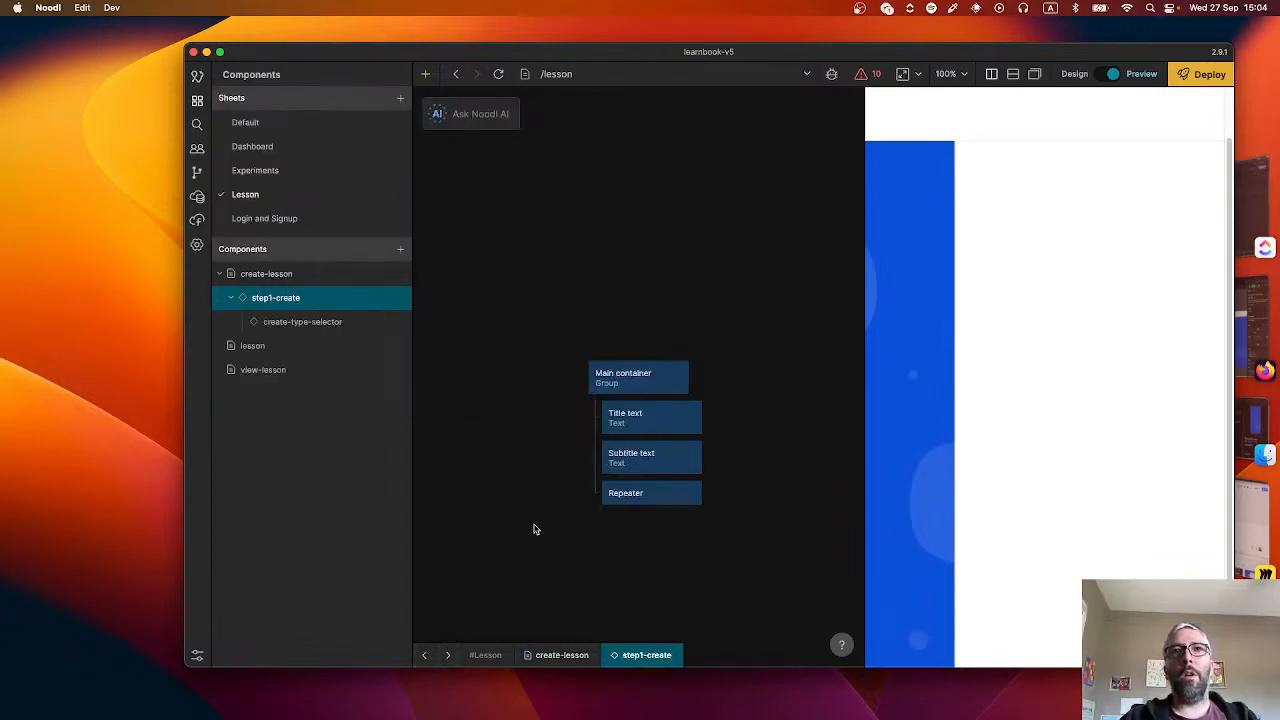
# - Add a Static Array node beside the Repeater in step1-create and set its type to JSON
pyautogui.rightClick(534, 526)
pyautogui.write('arra')
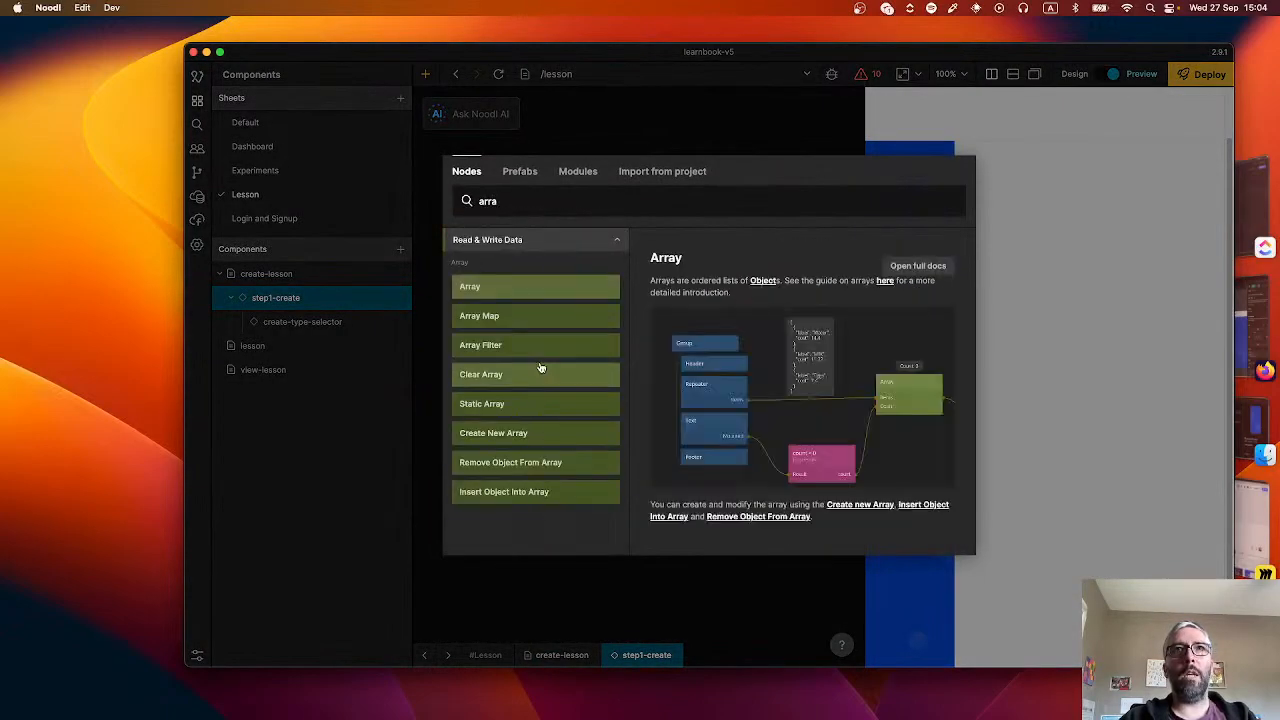
pyautogui.click(521, 403)
pyautogui.moveTo(563, 534); pyautogui.dragTo(477, 477)
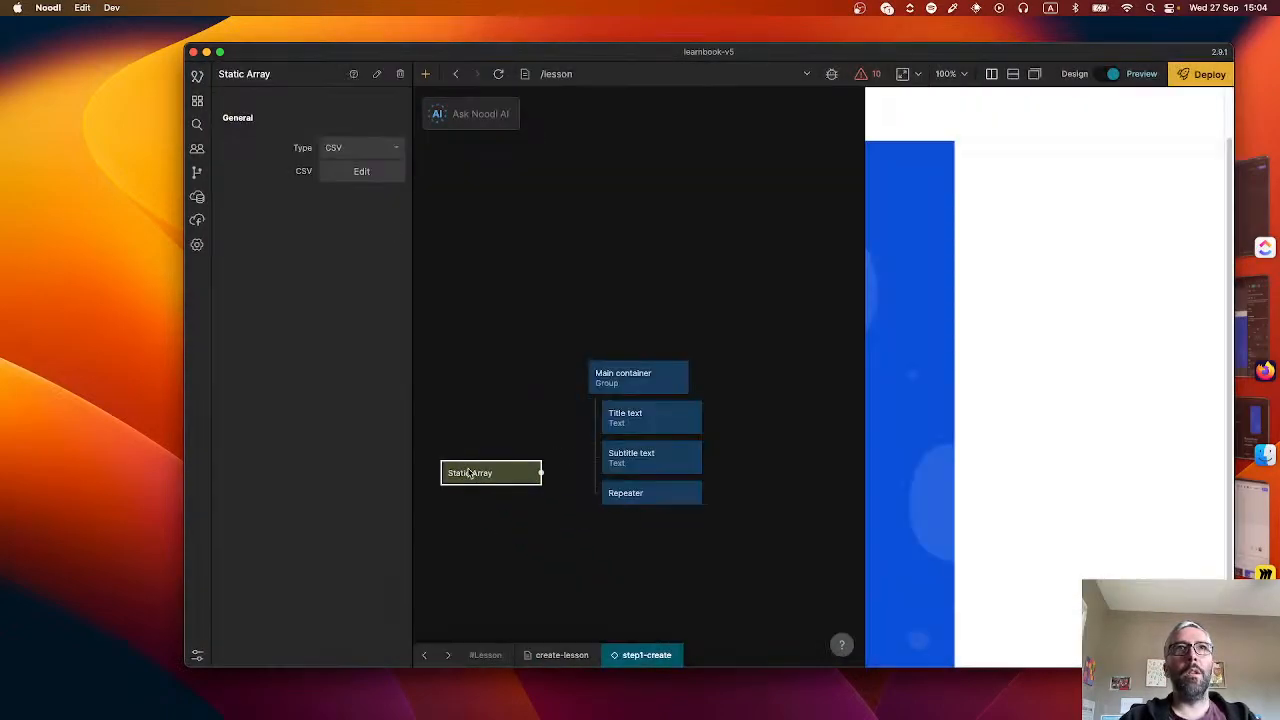
pyautogui.click(380, 147)
pyautogui.click(355, 189)
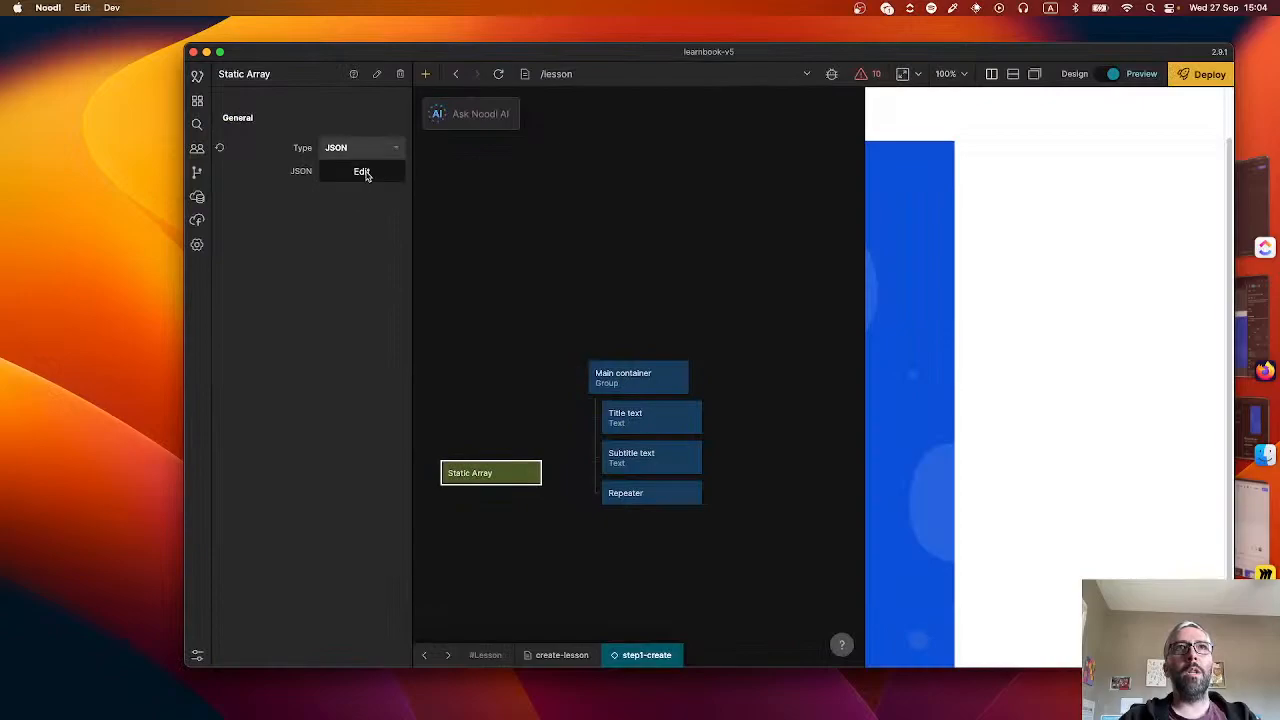
# - Start the Static Array's JSON as an array holding one object with a "titleText" key
pyautogui.click(362, 171)
pyautogui.write('[')
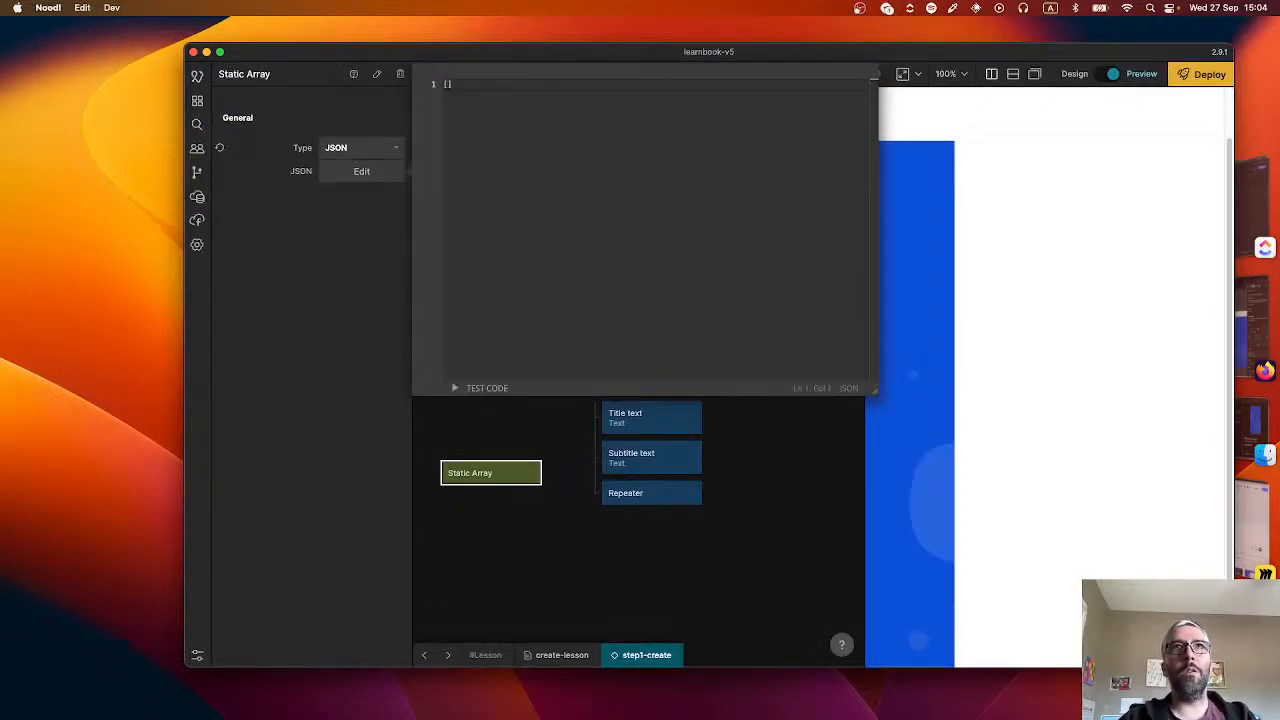
pyautogui.press('Return')
pyautogui.write('{')
pyautogui.press('Return')
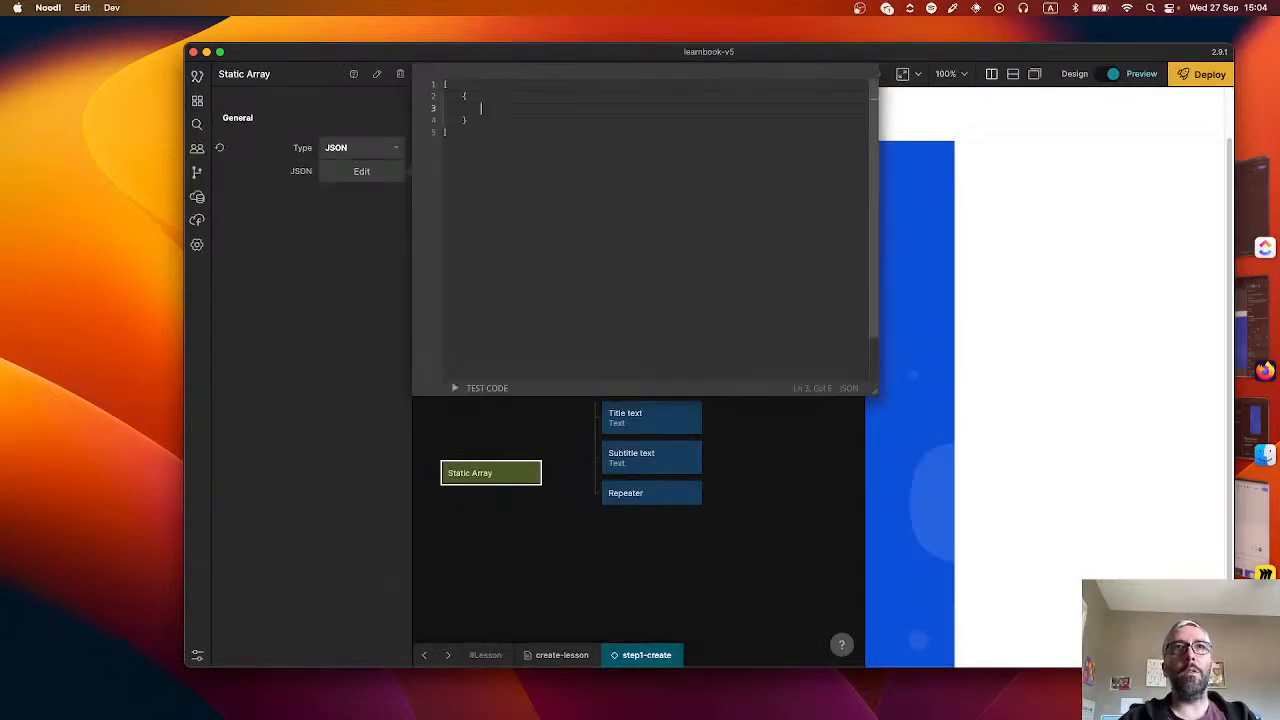
pyautogui.write('"titleText')
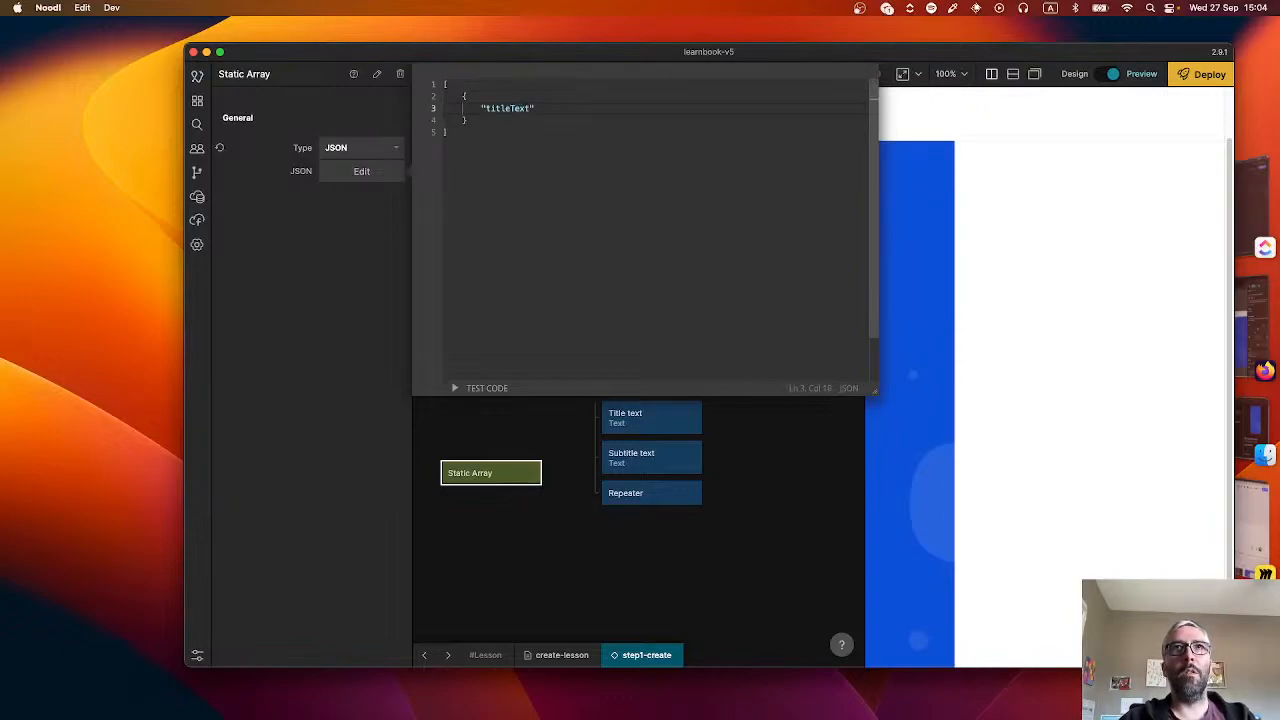
pyautogui.write('":')
pyautogui.press('Return')
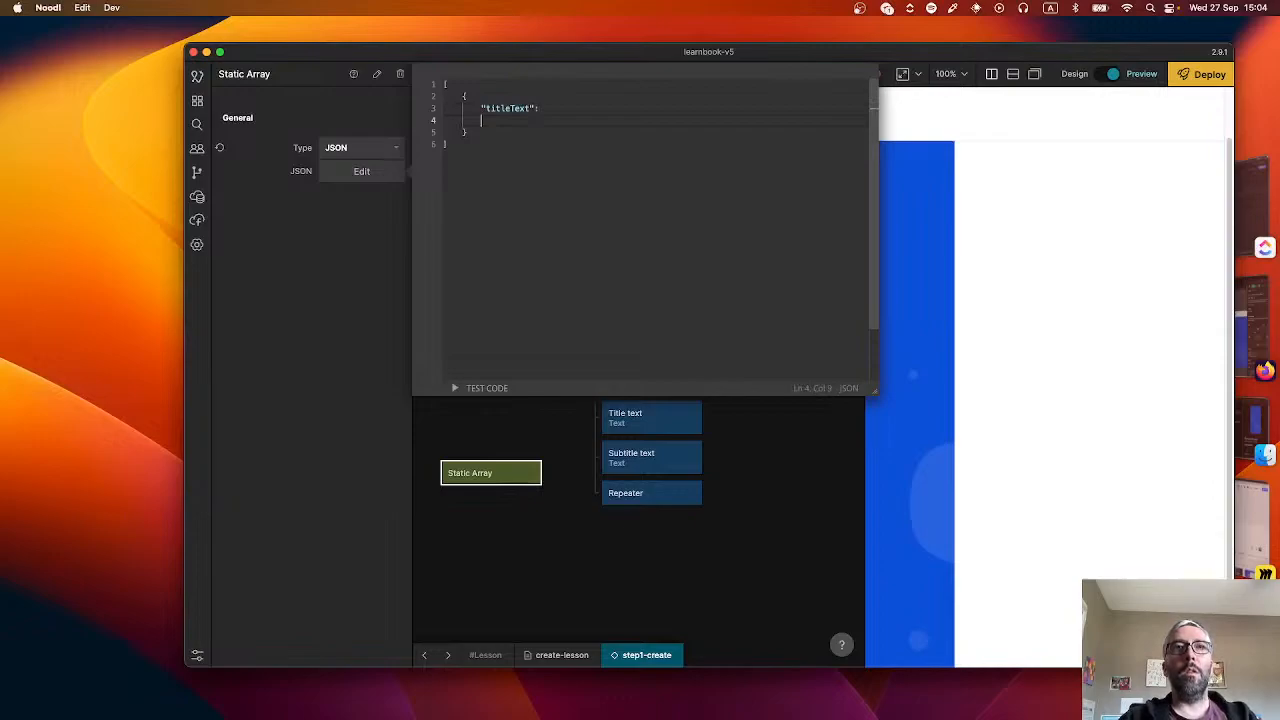
# - Add the keys "subtitleText", "buttonText" and "icon" below titleText in the JSON object
pyautogui.write('"sub')
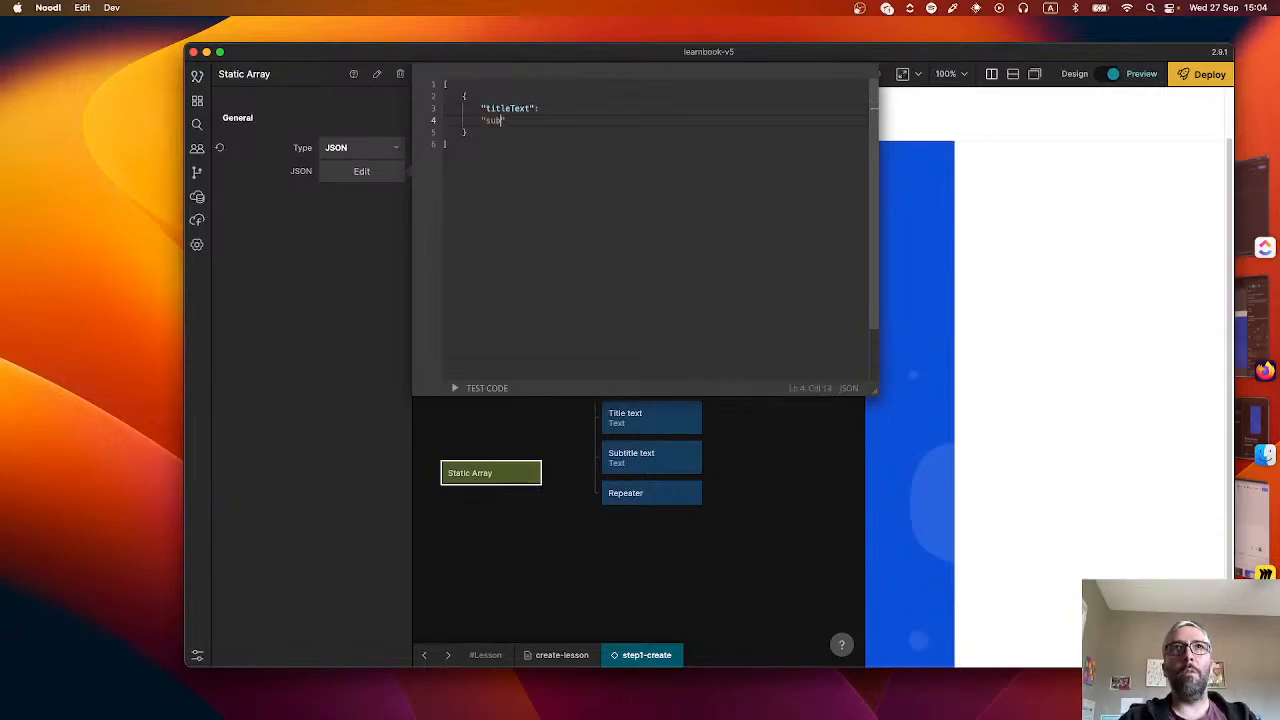
pyautogui.write('titleText')
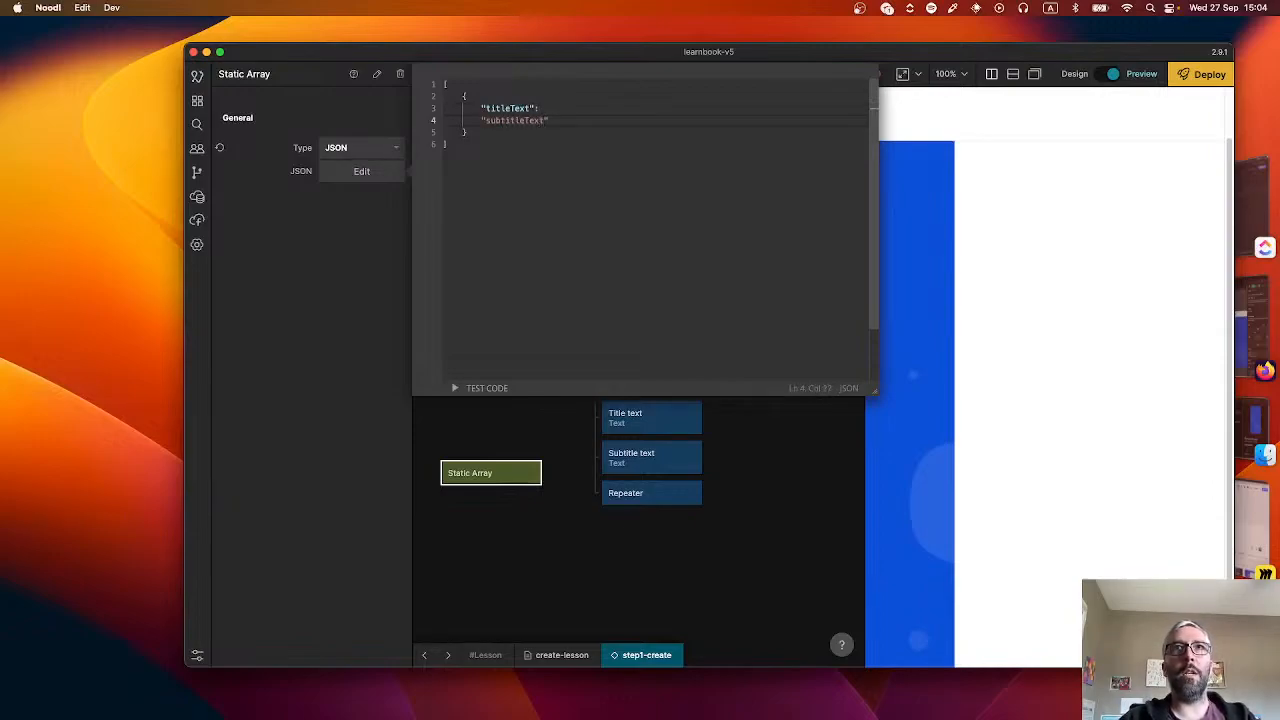
pyautogui.write('":')
pyautogui.press('Return')
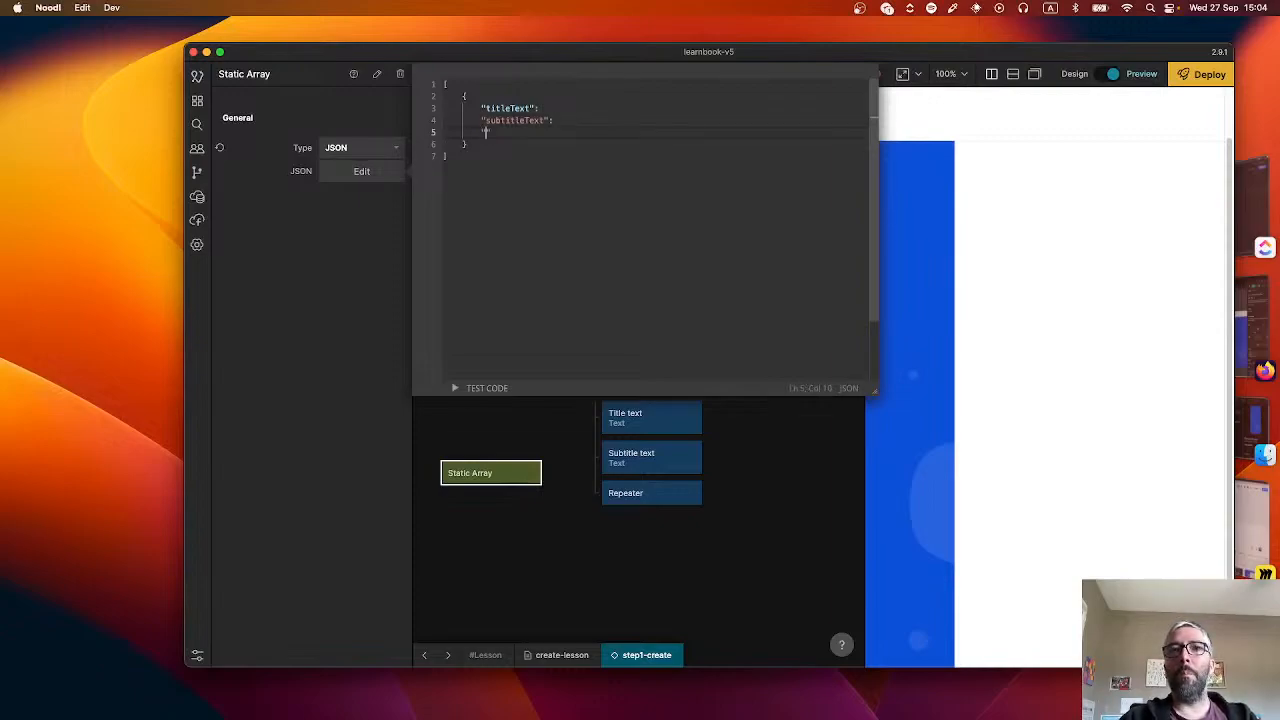
pyautogui.write('"button')
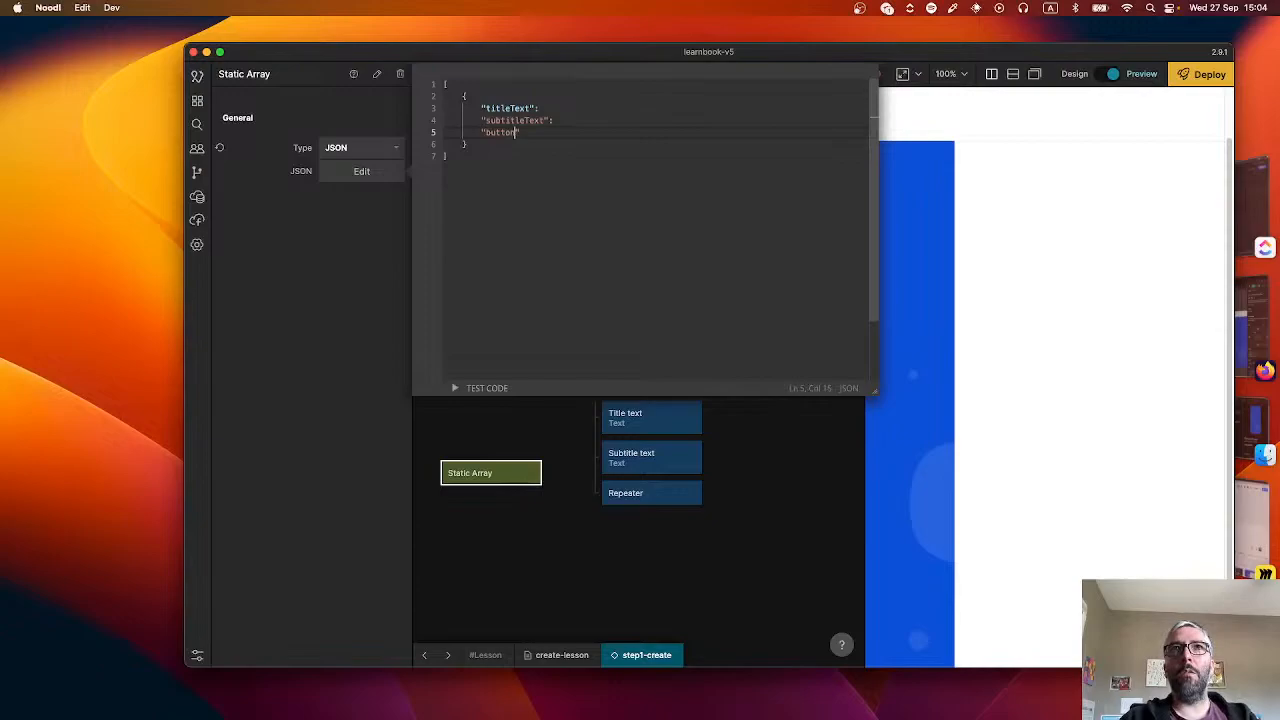
pyautogui.write('Text":')
pyautogui.press('Return')
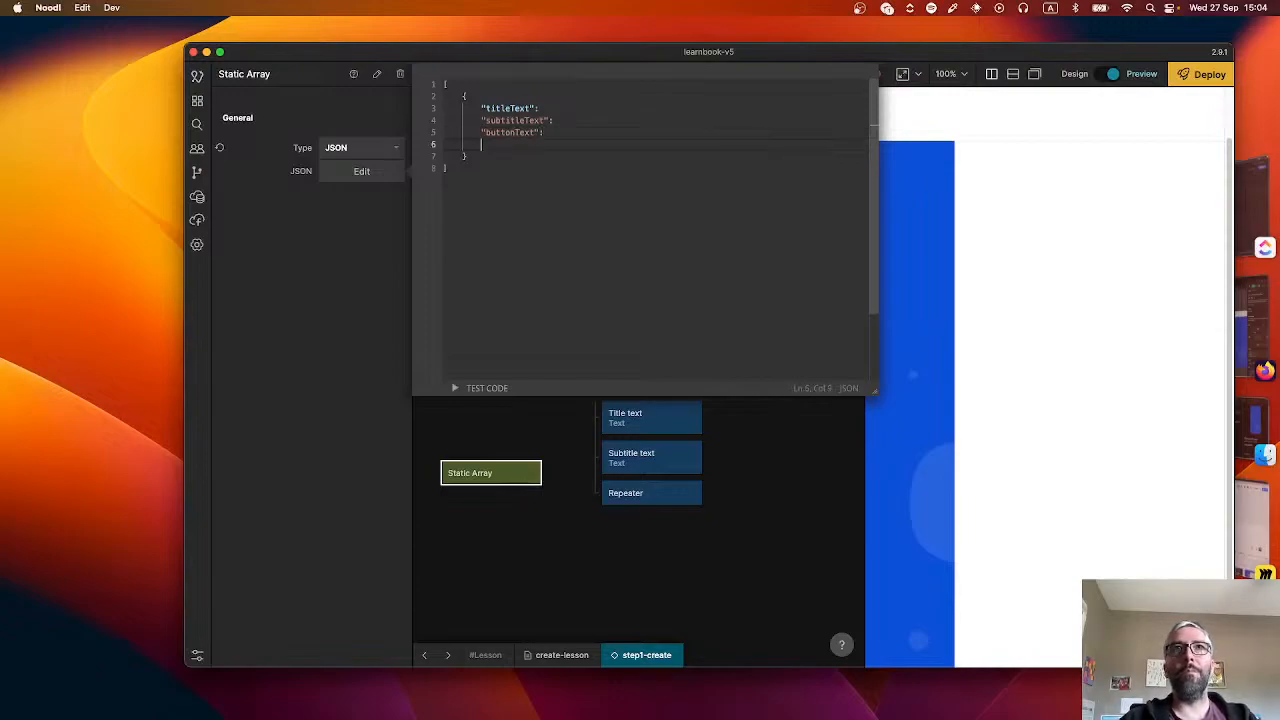
pyautogui.write('"')
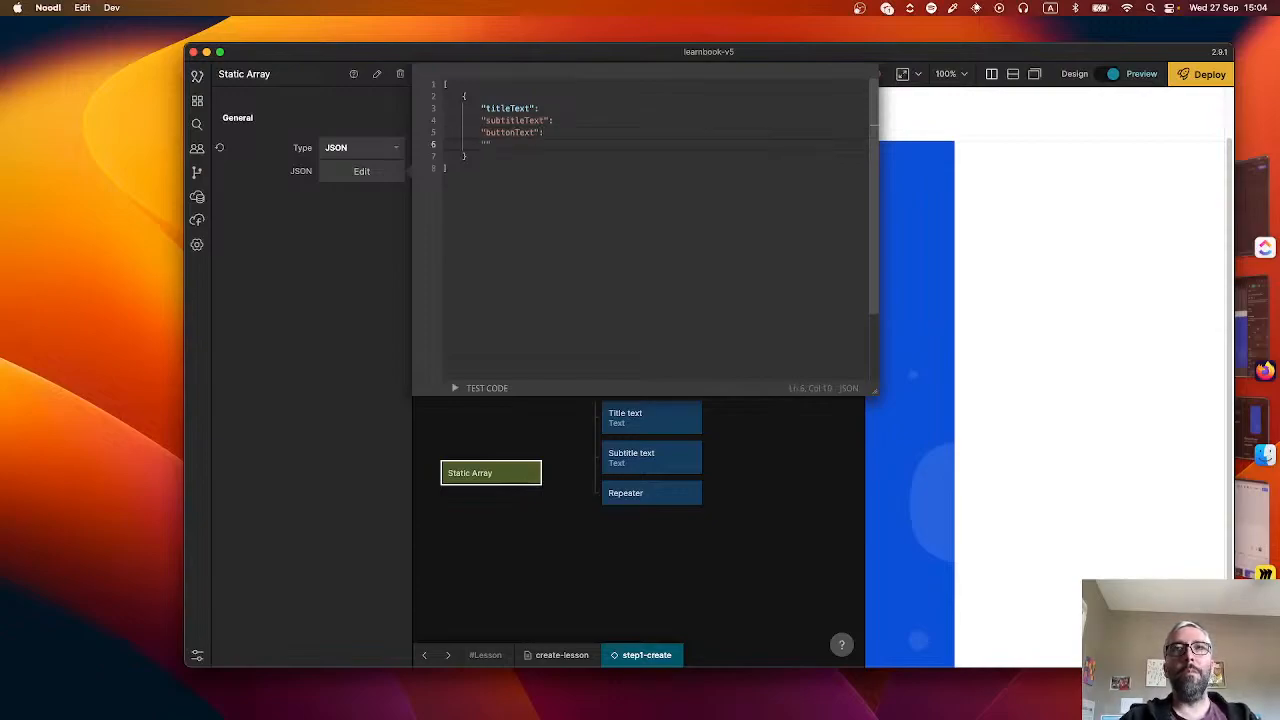
pyautogui.write('icon')
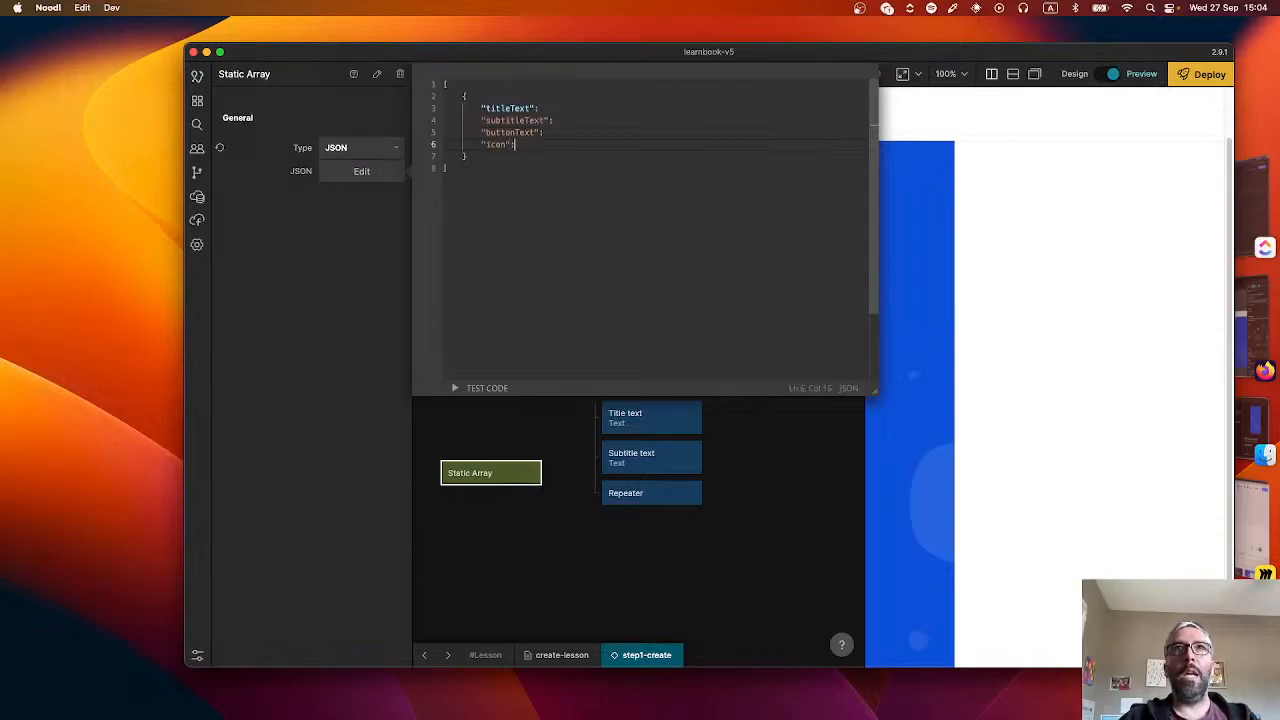
# - Give titleText, subtitleText, buttonText and icon empty string values, separating the four properties with commas
pyautogui.doubleClick(506, 108)
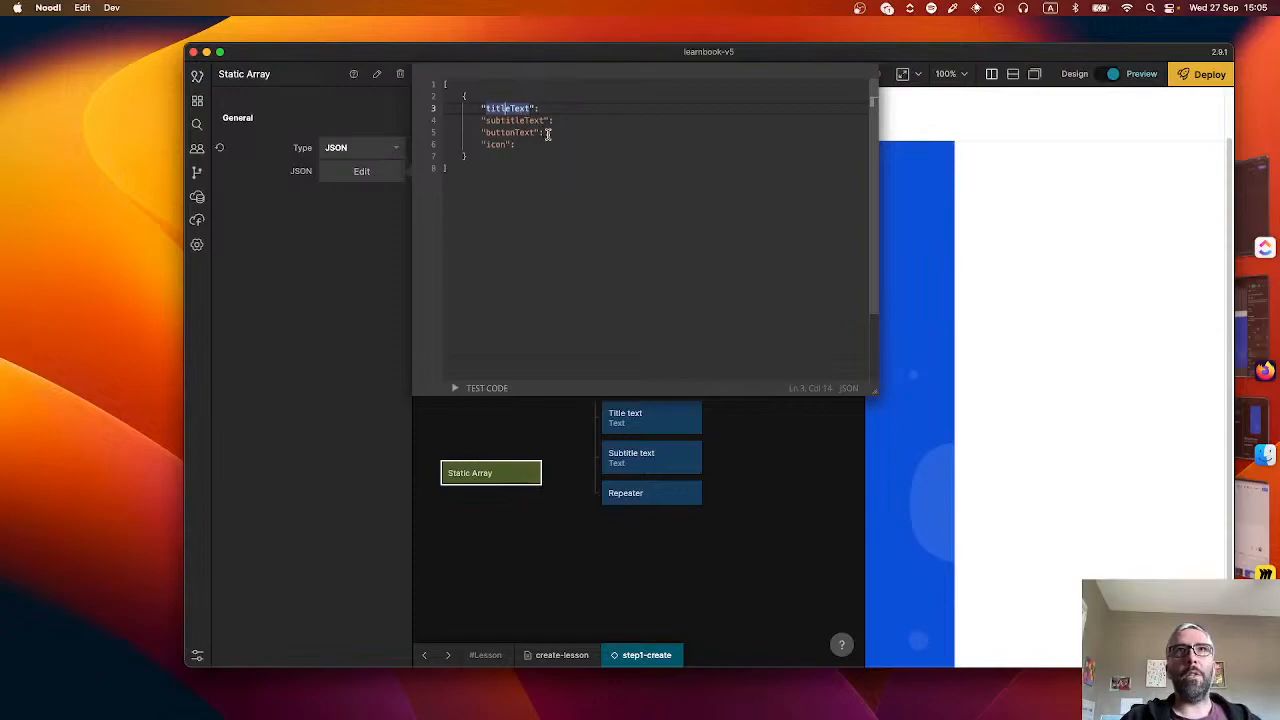
pyautogui.click(528, 143)
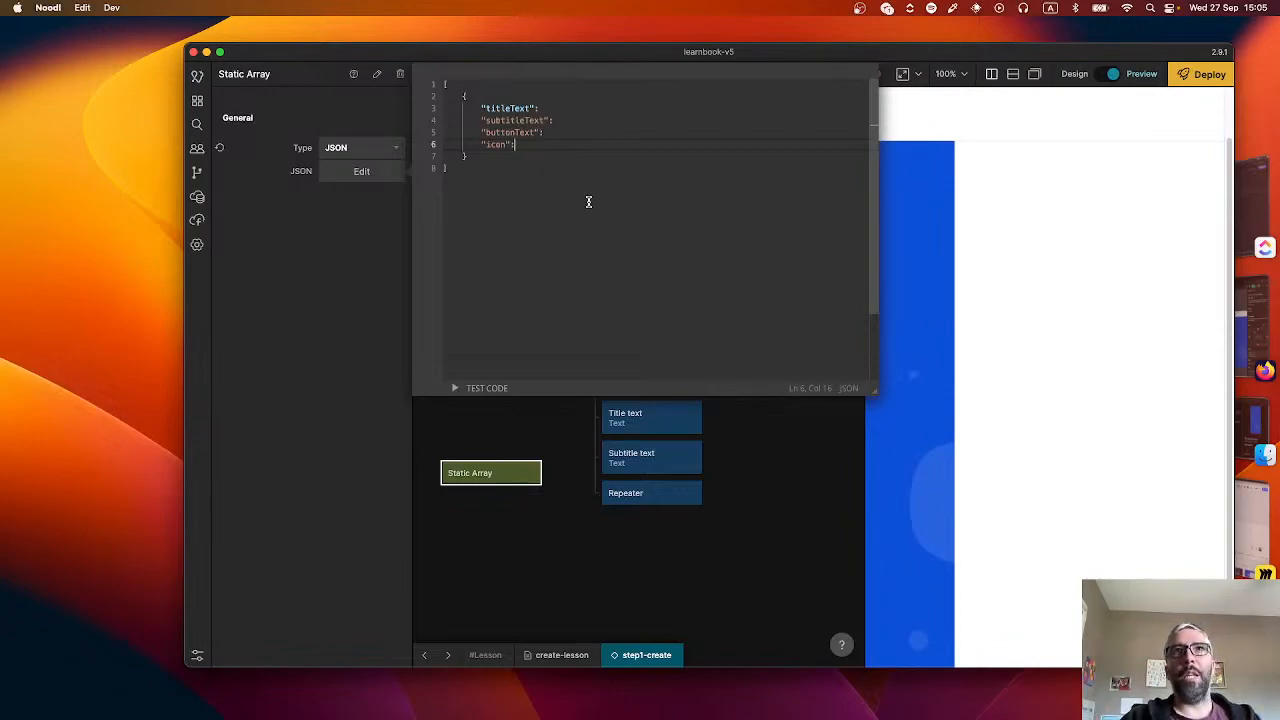
pyautogui.click(560, 100)
pyautogui.click(560, 108)
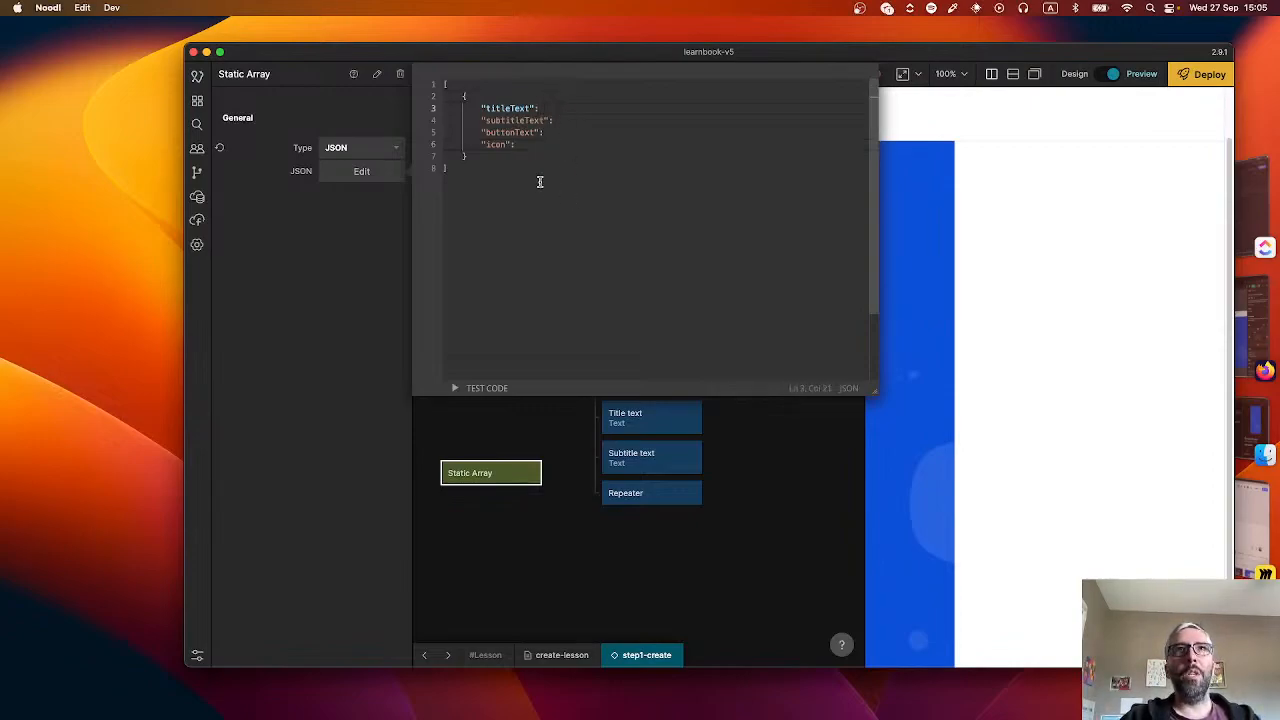
pyautogui.write('"')
pyautogui.click(580, 124)
pyautogui.write('""')
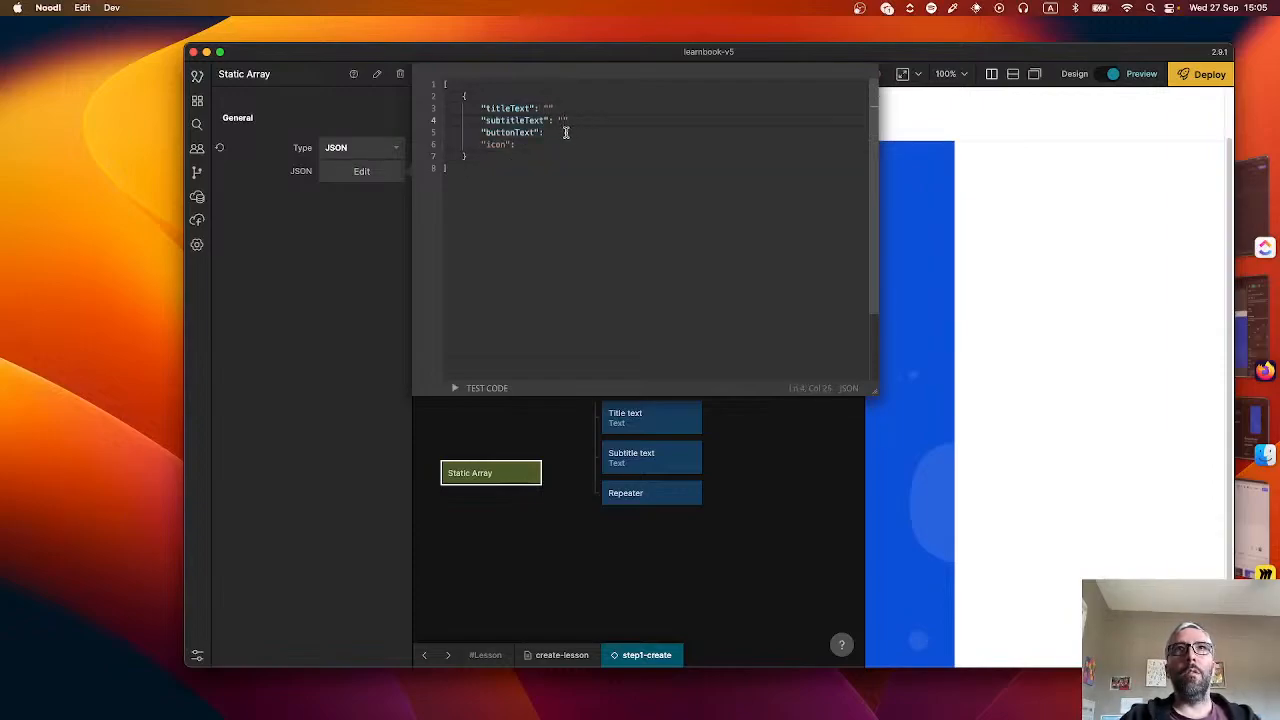
pyautogui.write(',')
pyautogui.click(571, 124)
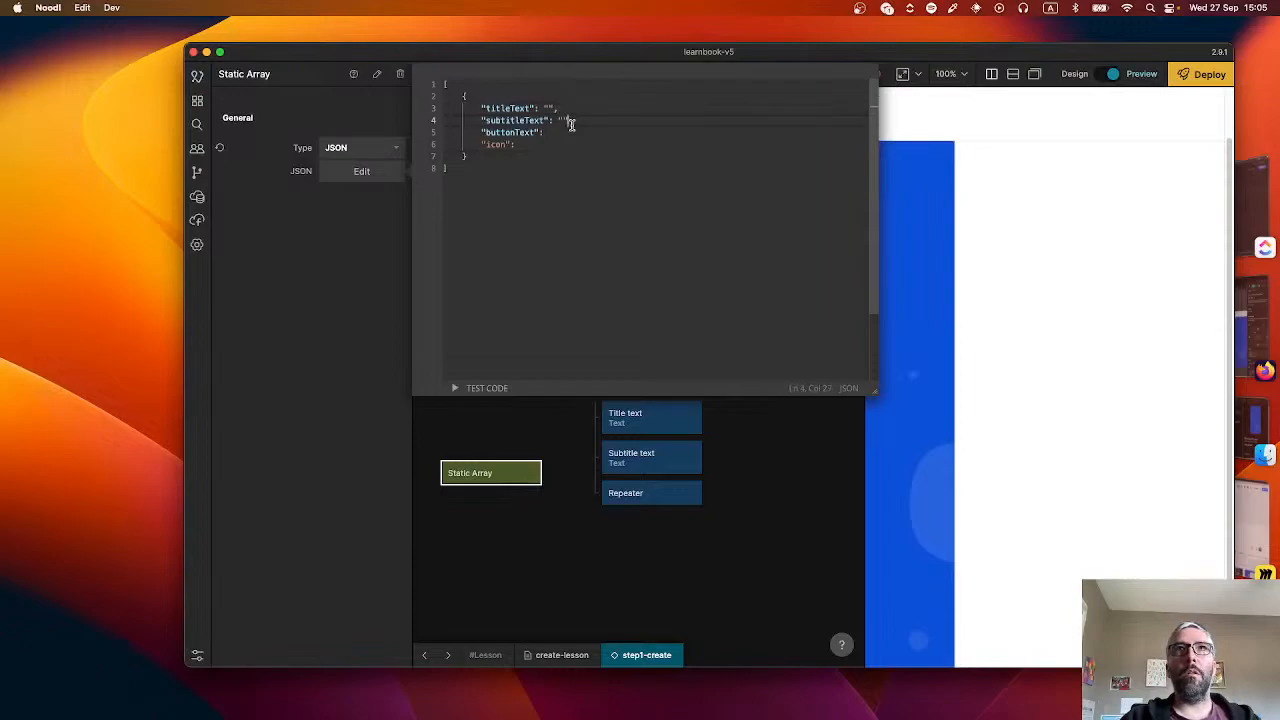
pyautogui.click(556, 137)
pyautogui.write('""')
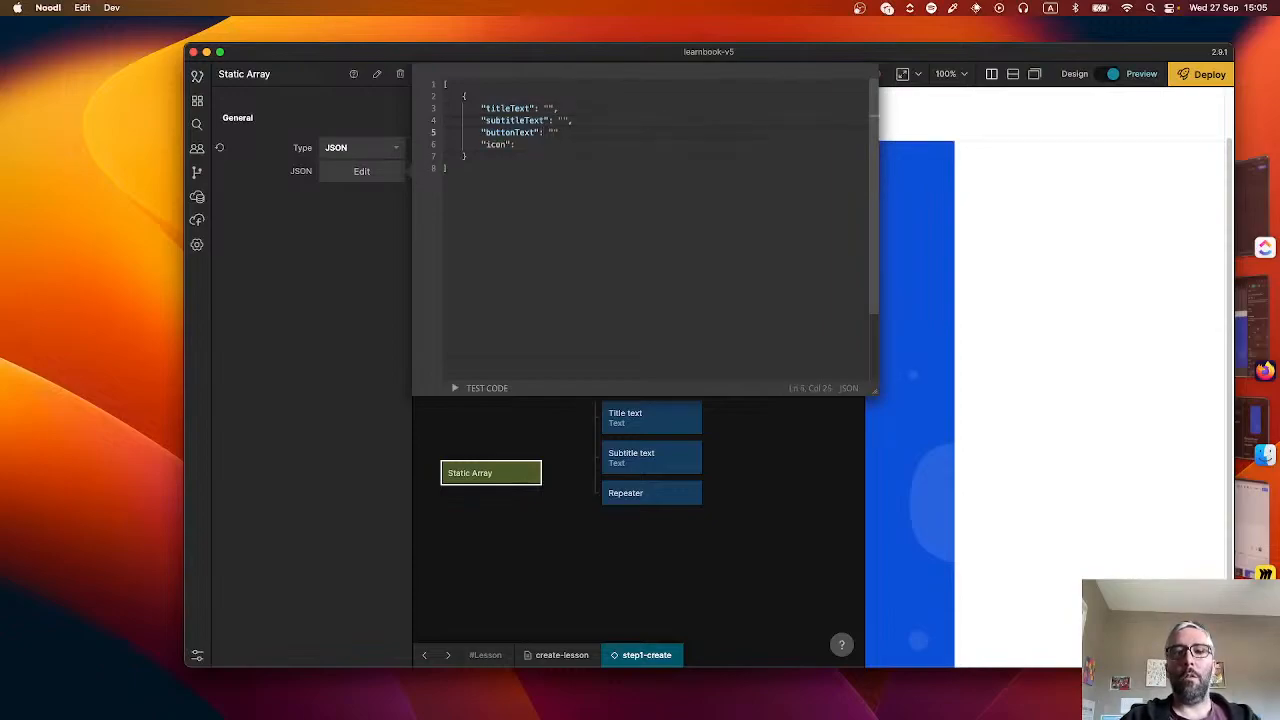
pyautogui.write(',')
pyautogui.click(556, 146)
pyautogui.write('"')
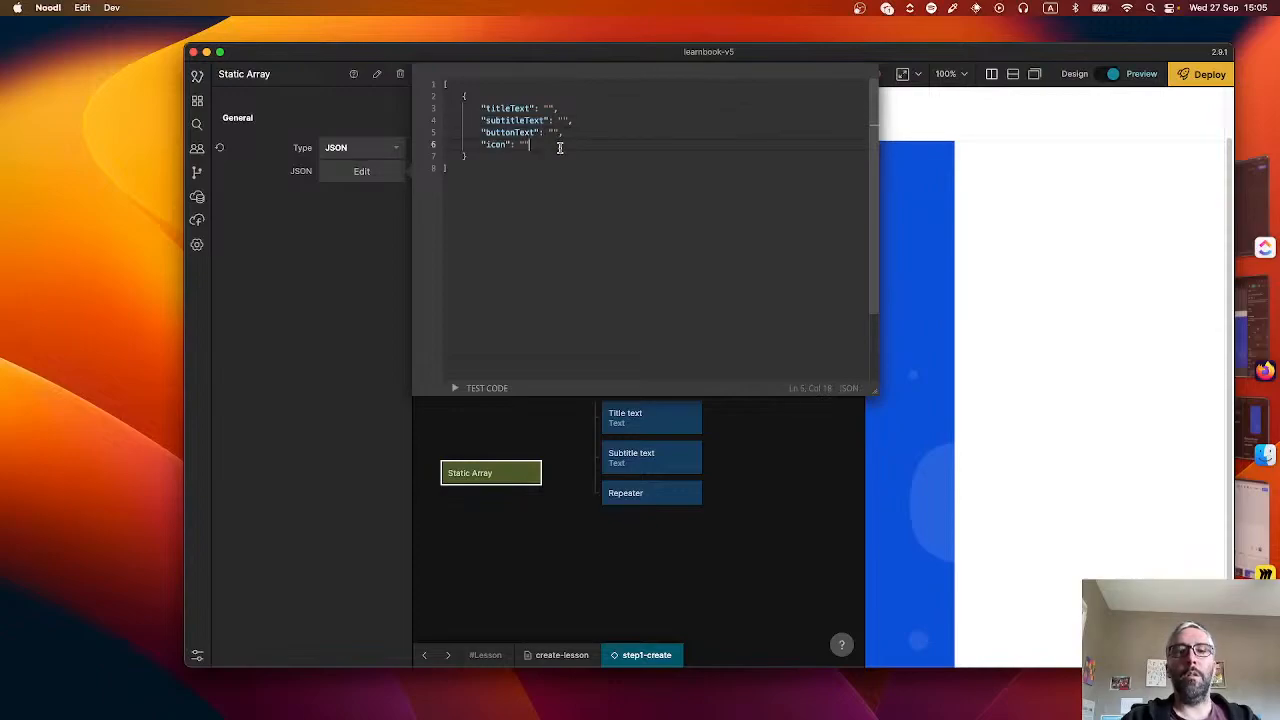
# - Duplicate the object as a second entry in the array, with a comma between the two and none after the last
pyautogui.click(493, 155)
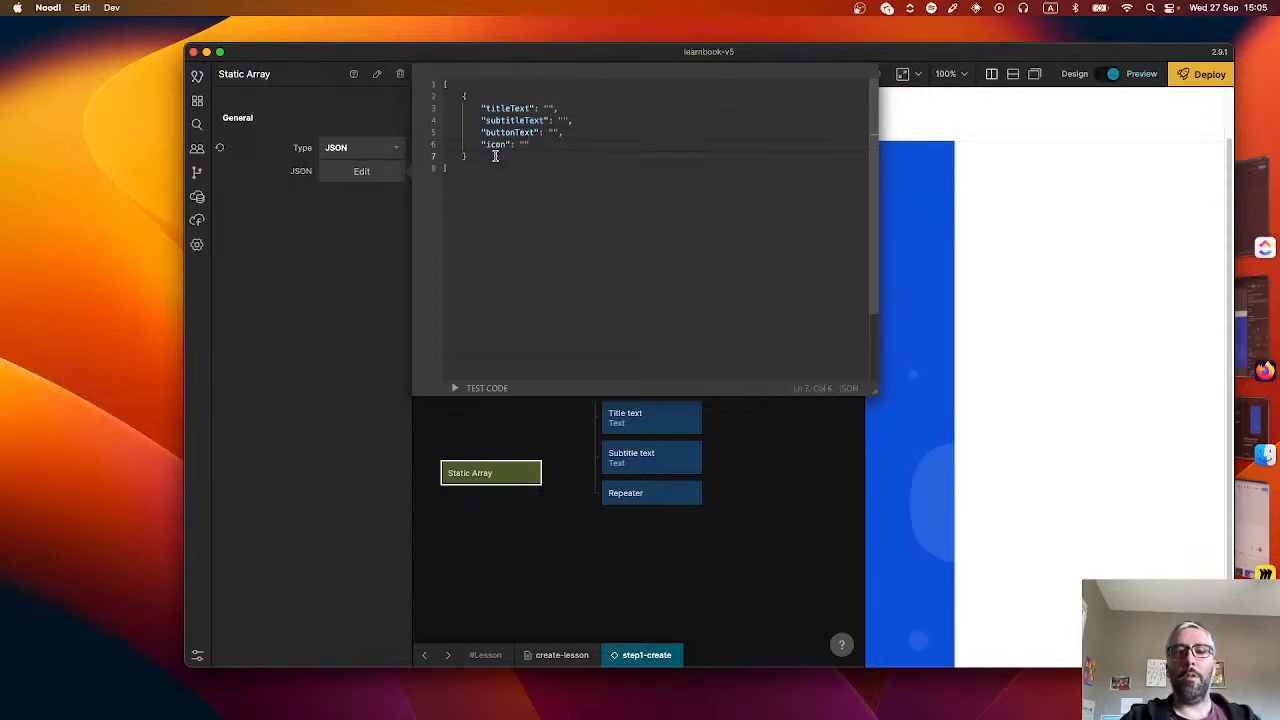
pyautogui.write(',')
pyautogui.moveTo(488, 157); pyautogui.dragTo(463, 94)
pyautogui.press('cmd+c')
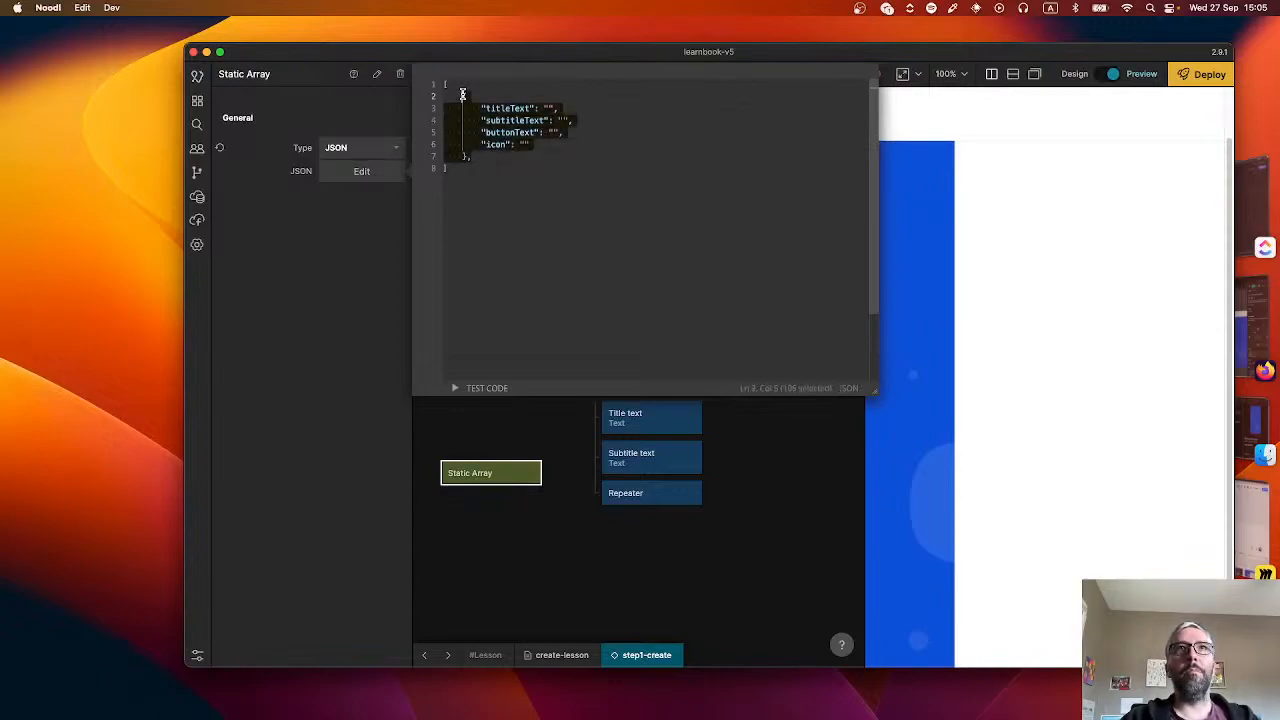
pyautogui.click(501, 160)
pyautogui.press('Return')
pyautogui.press('cmd+v')
pyautogui.press('BackSpace')
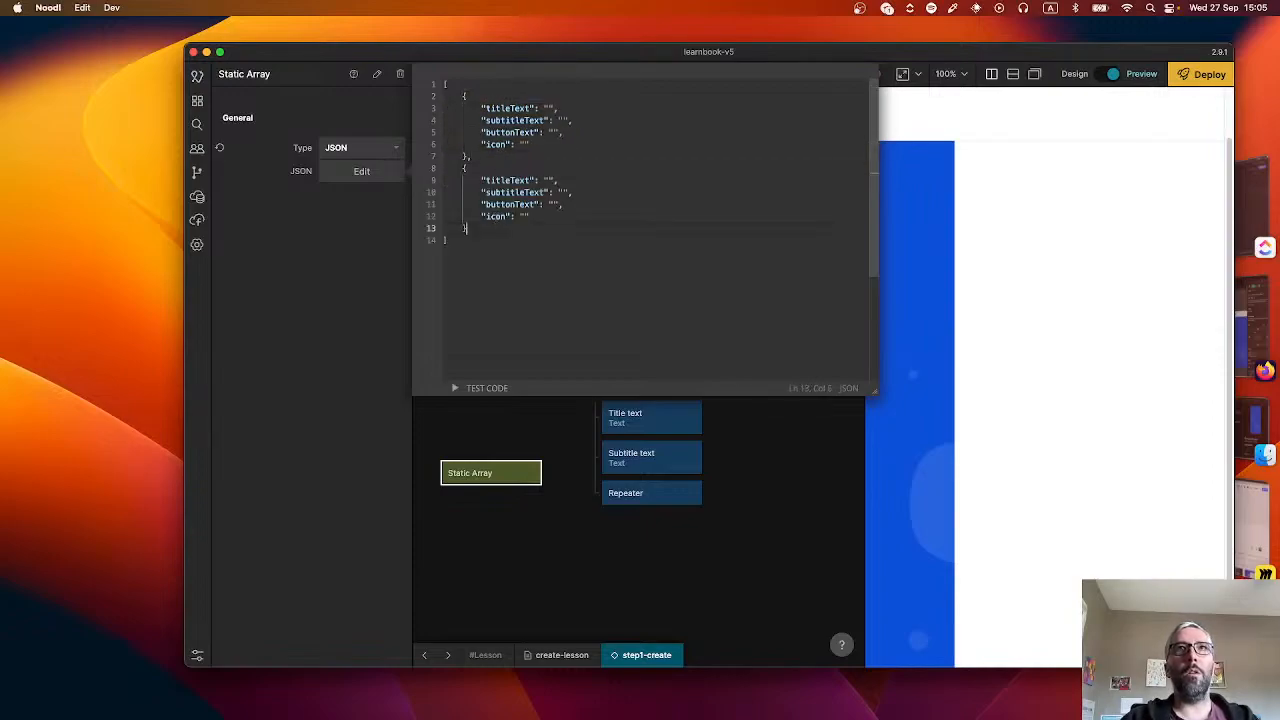
# - Consult the Figma card texts and set the first object's titleText to "Start from scratch"
pyautogui.press('cmd+Tab')
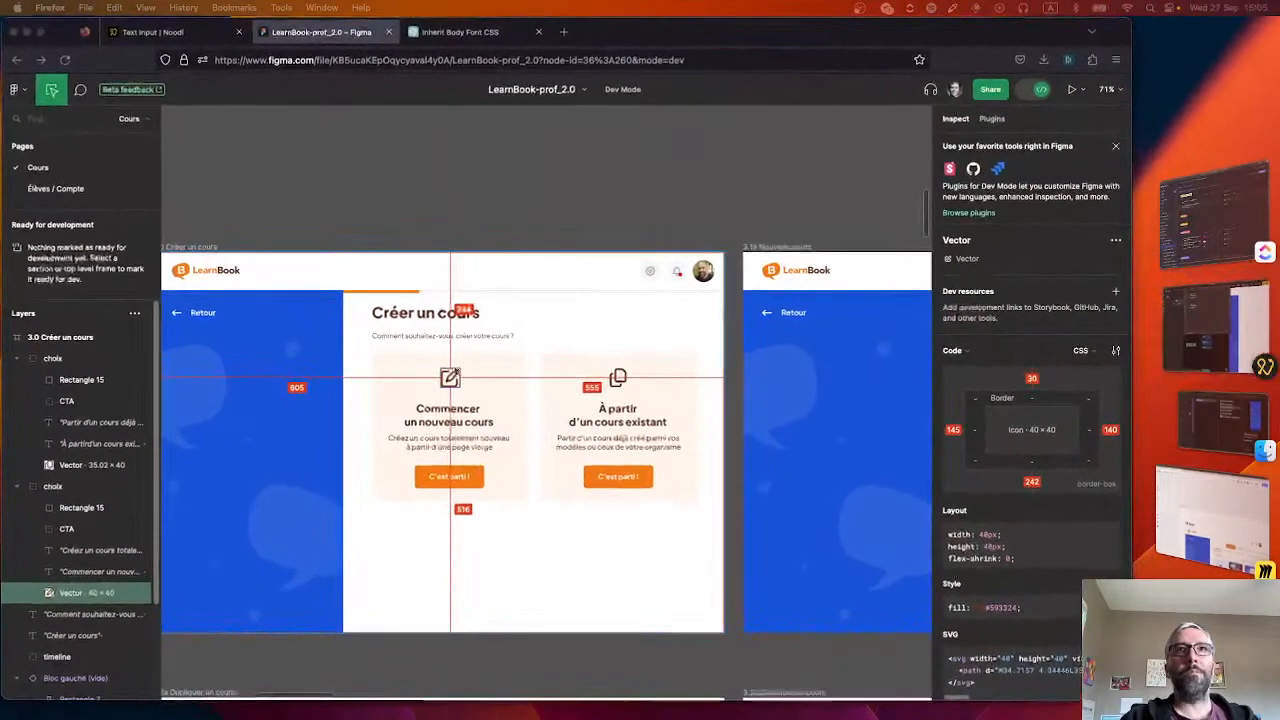
pyautogui.press('cmd+Tab')
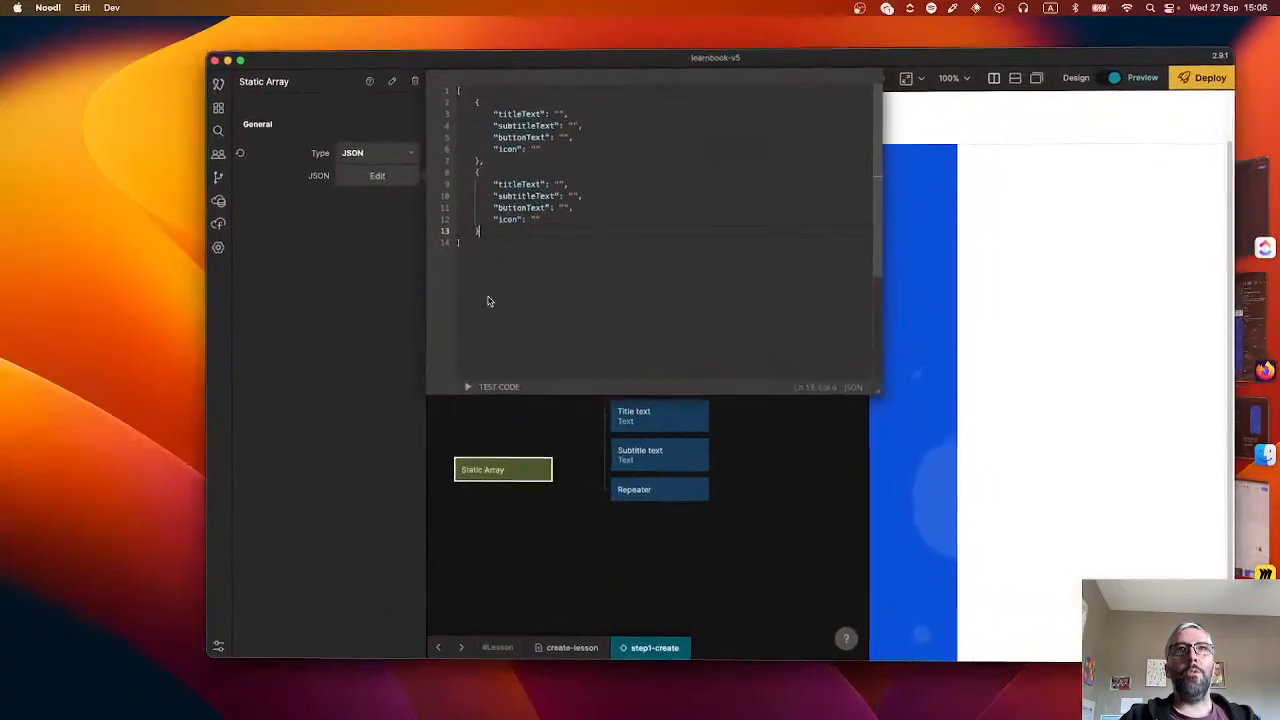
pyautogui.click(549, 108)
pyautogui.write('Start from s')
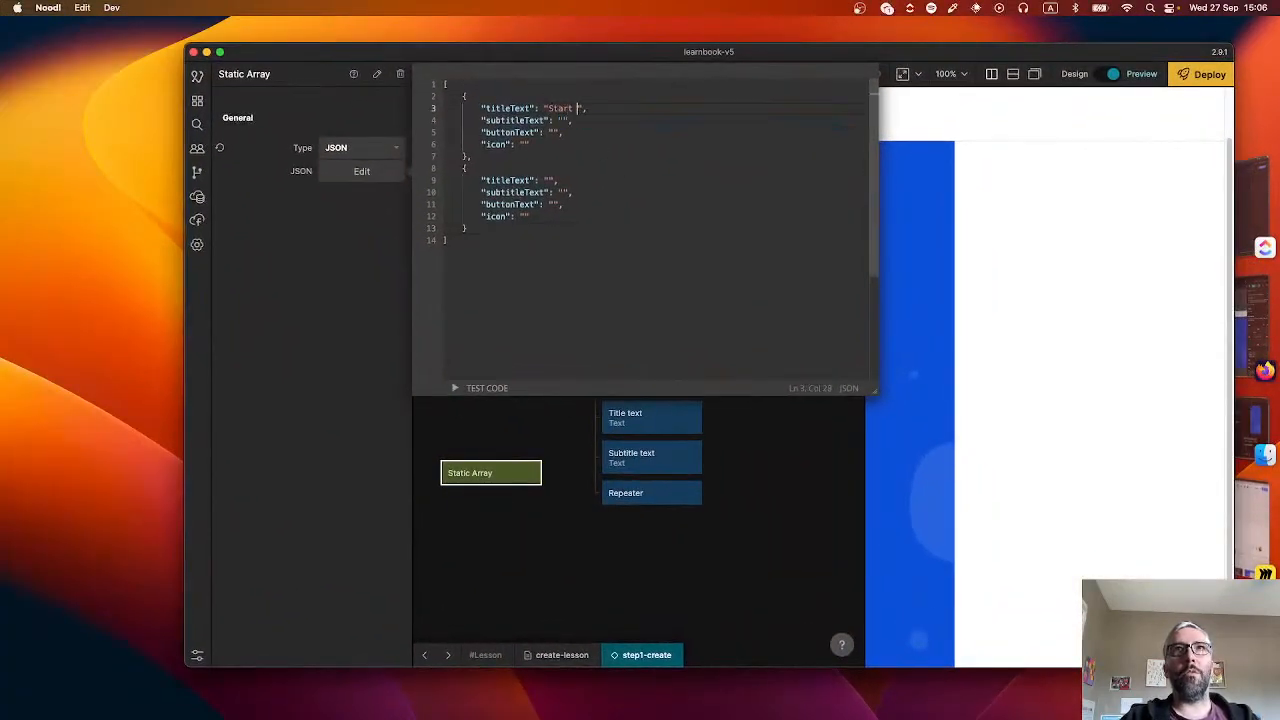
pyautogui.write('cratch')
# - Check the Figma card subtitle and set the first object's subtitleText to "Create a new blank lesson and start from scratch."
pyautogui.press('super+Tab')
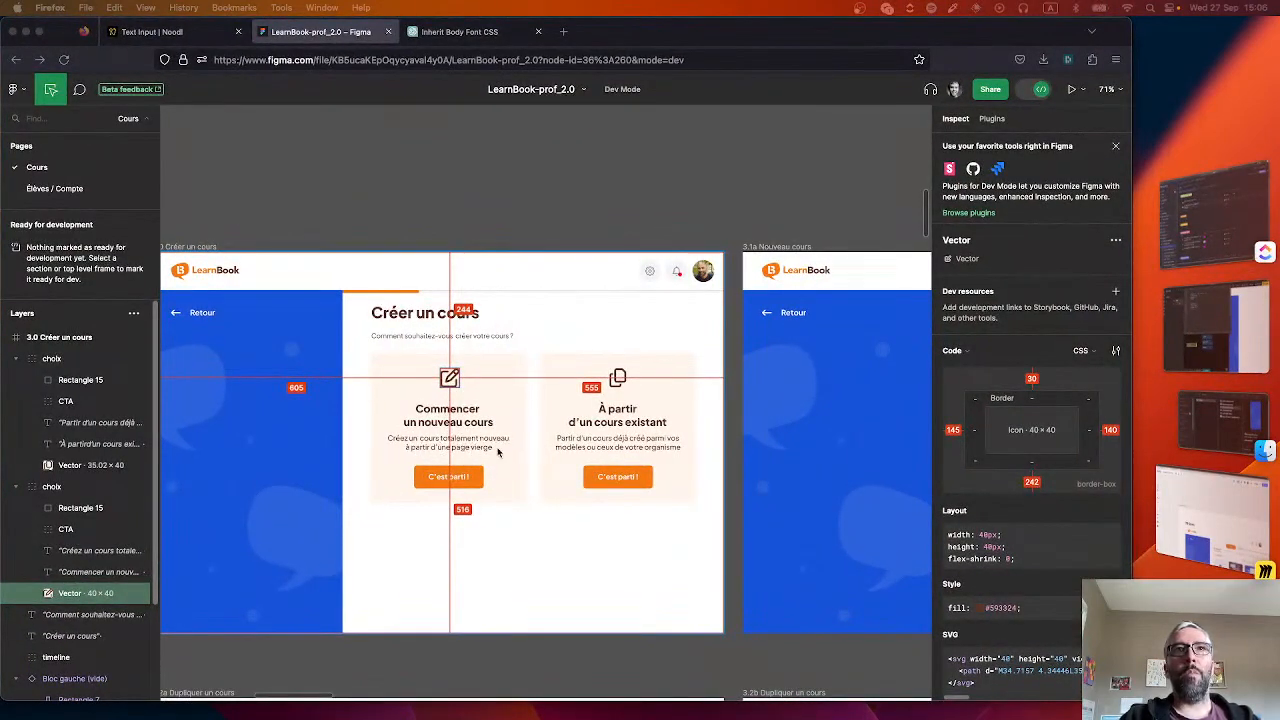
pyautogui.press('super+Tab')
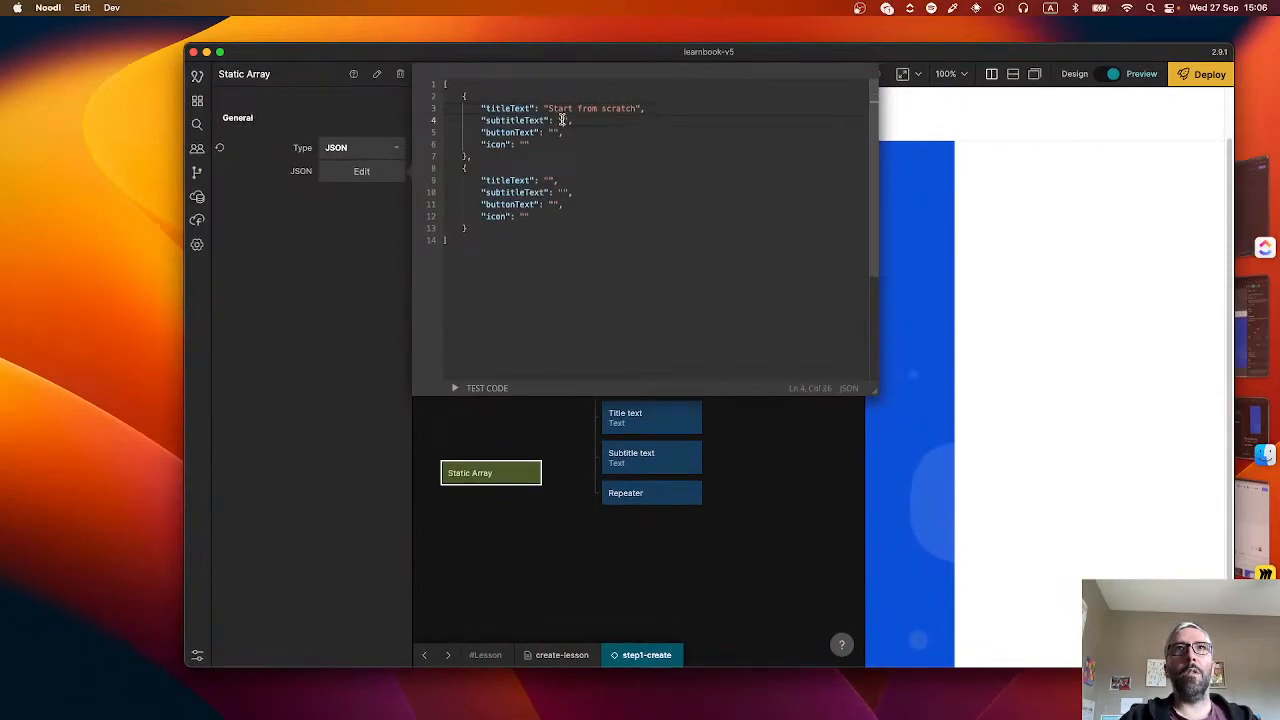
pyautogui.write('Create a new')
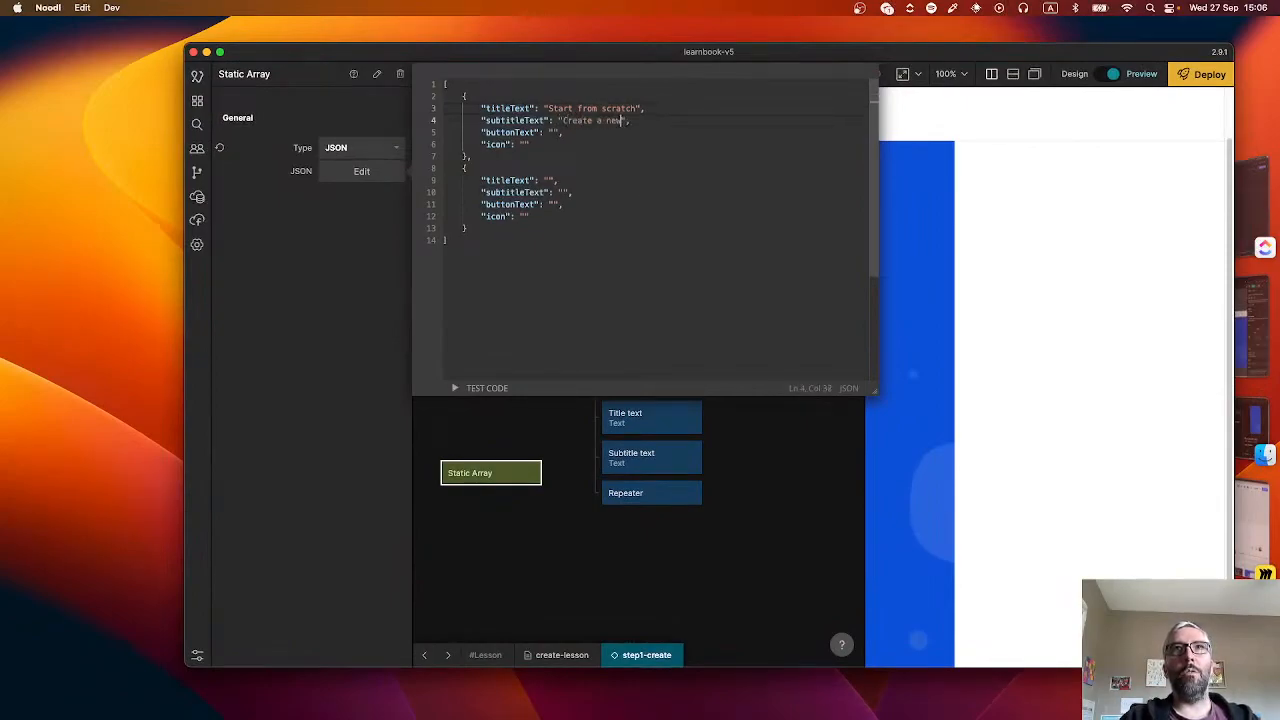
pyautogui.write(' lesson')
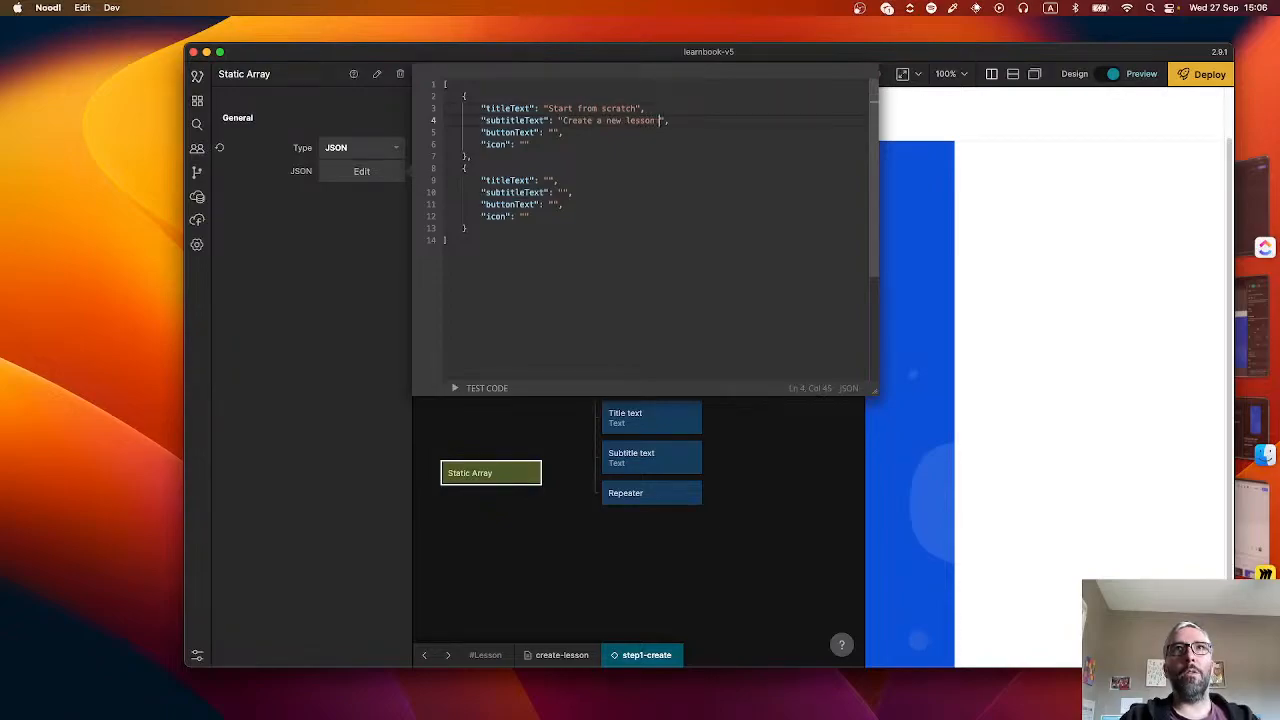
pyautogui.write(' from')
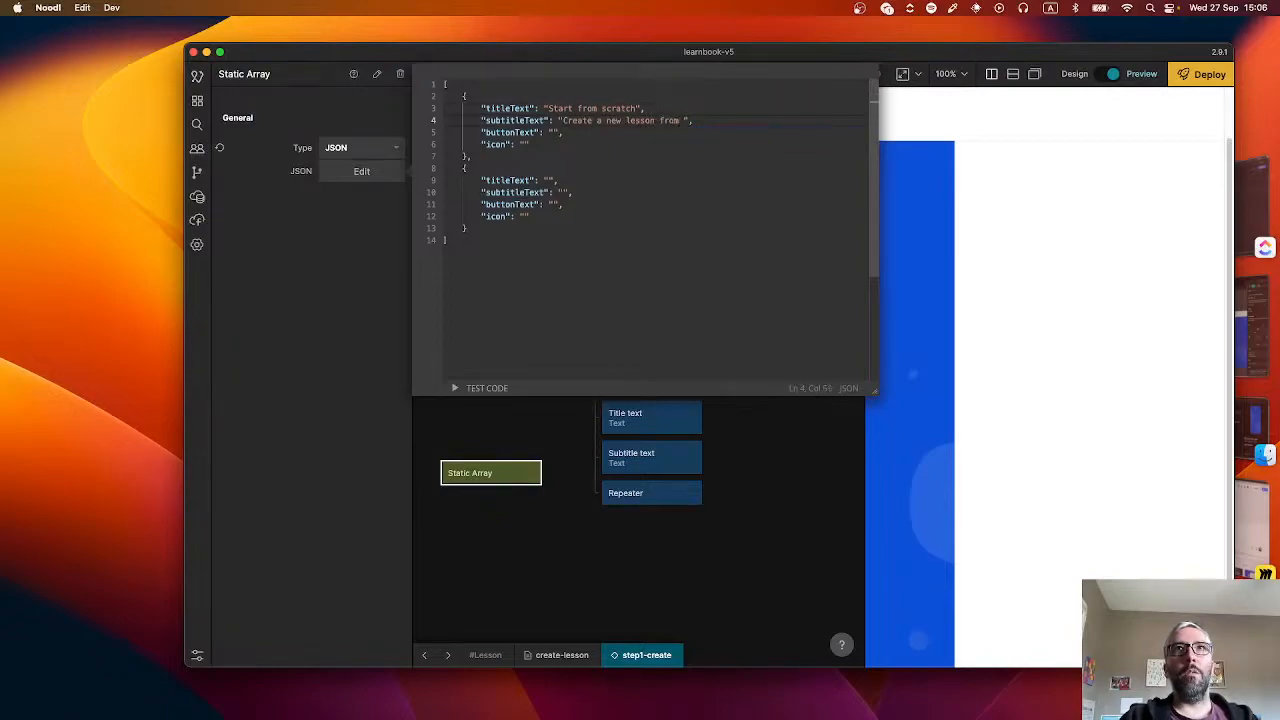
pyautogui.press('BackSpace')
pyautogui.press('BackSpace')
pyautogui.press('BackSpace')
pyautogui.press('BackSpace')
pyautogui.press('BackSpace')
pyautogui.write('s')
pyautogui.press('BackSpace')
pyautogui.press('BackSpace')
pyautogui.press('BackSpace')
pyautogui.press('BackSpace')
pyautogui.press('BackSpace')
pyautogui.press('BackSpace')
pyautogui.press('BackSpace')
pyautogui.press('BackSpace')
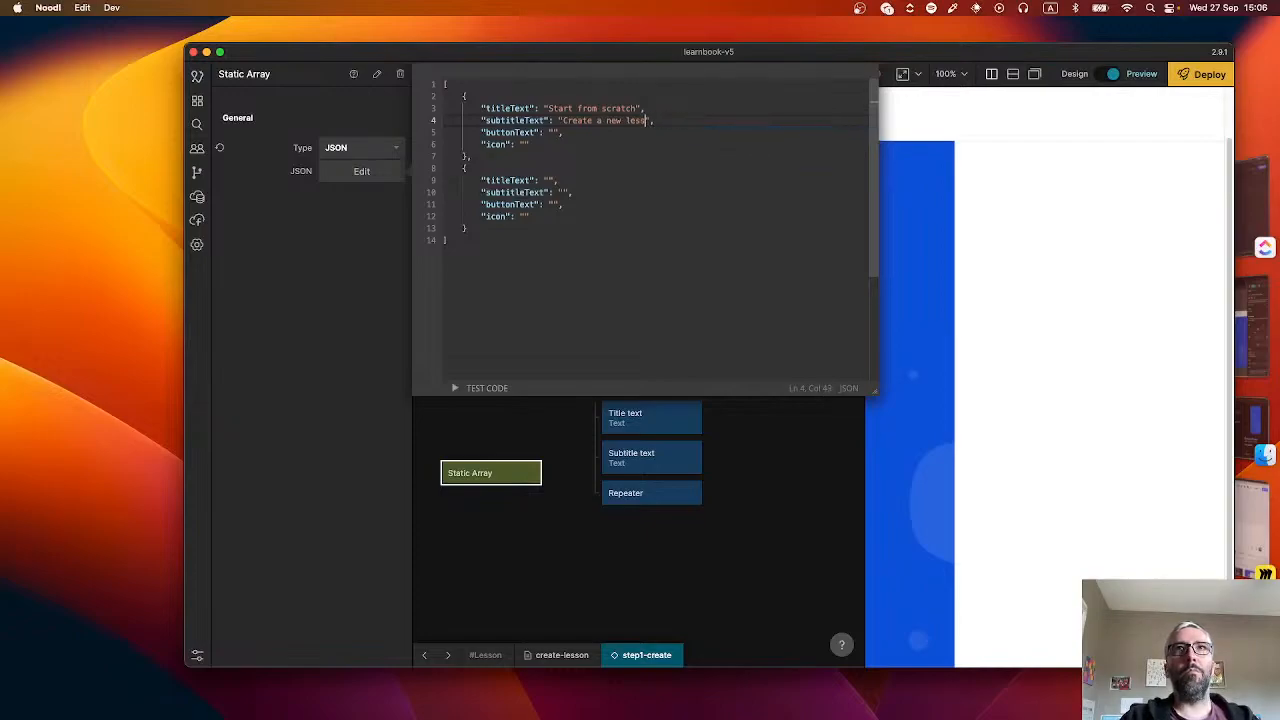
pyautogui.write('blank l')
pyautogui.write('esson and start f')
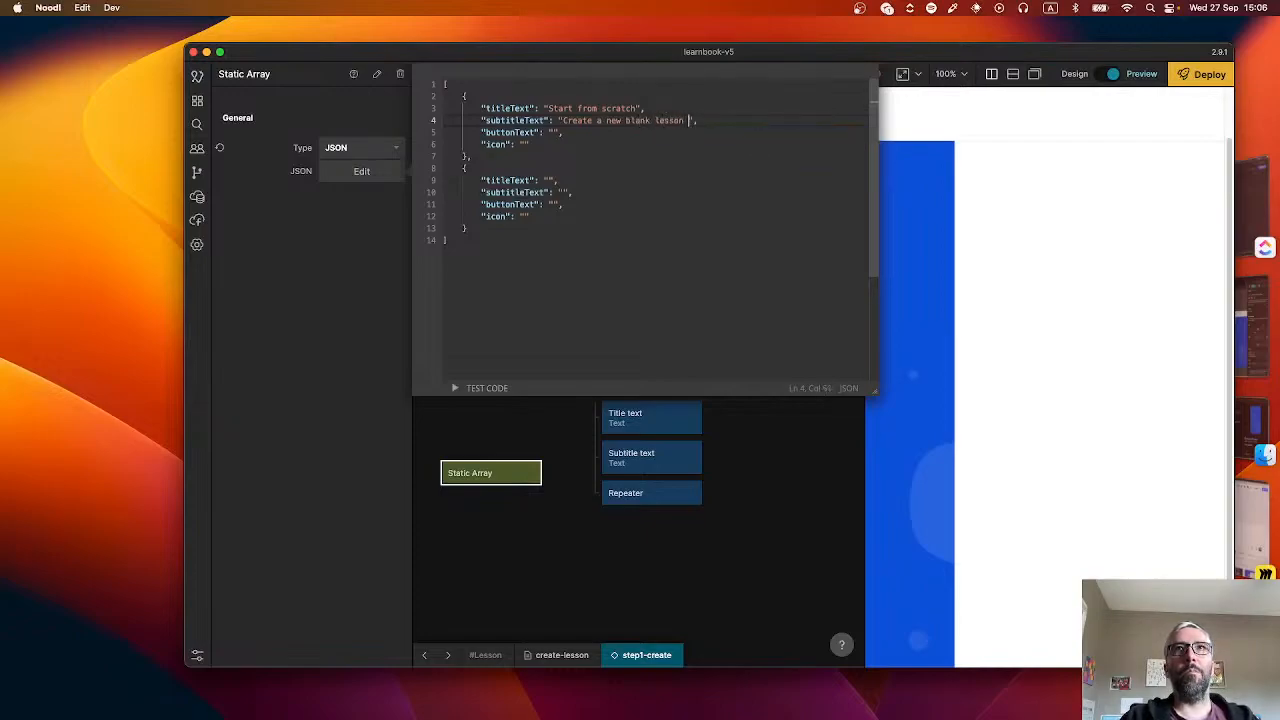
pyautogui.write('rom s')
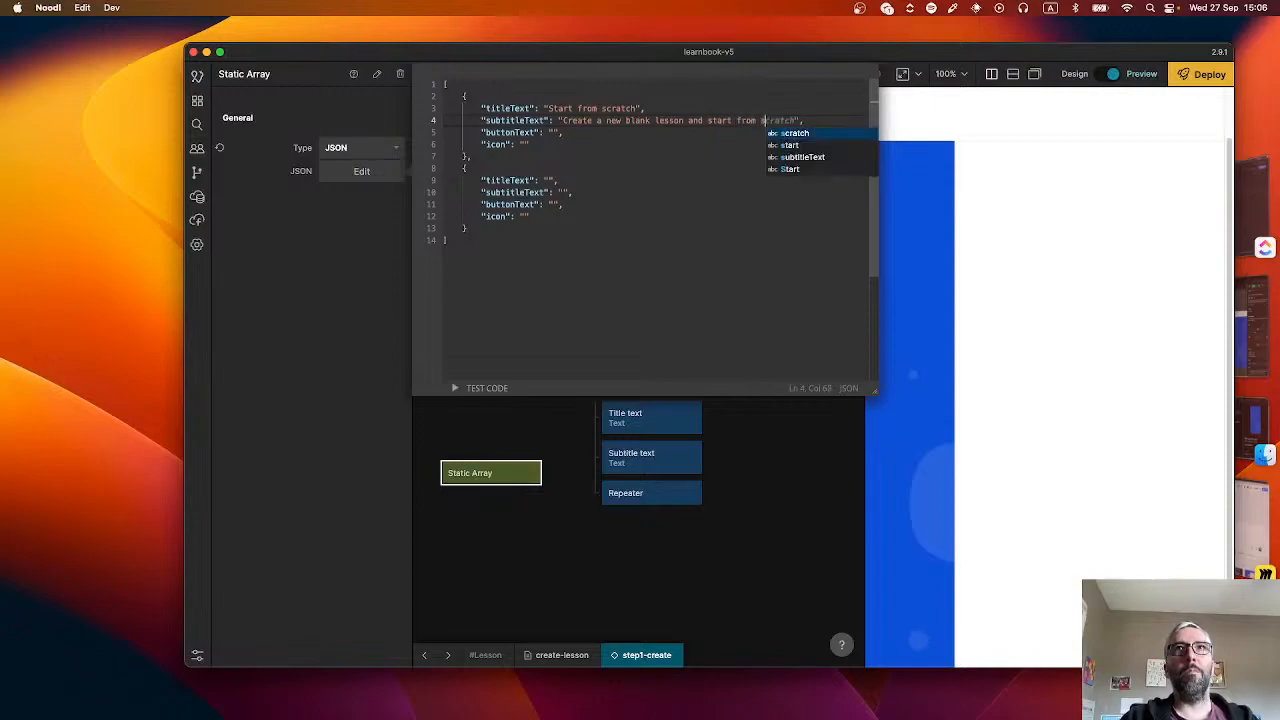
pyautogui.write('cratch.')
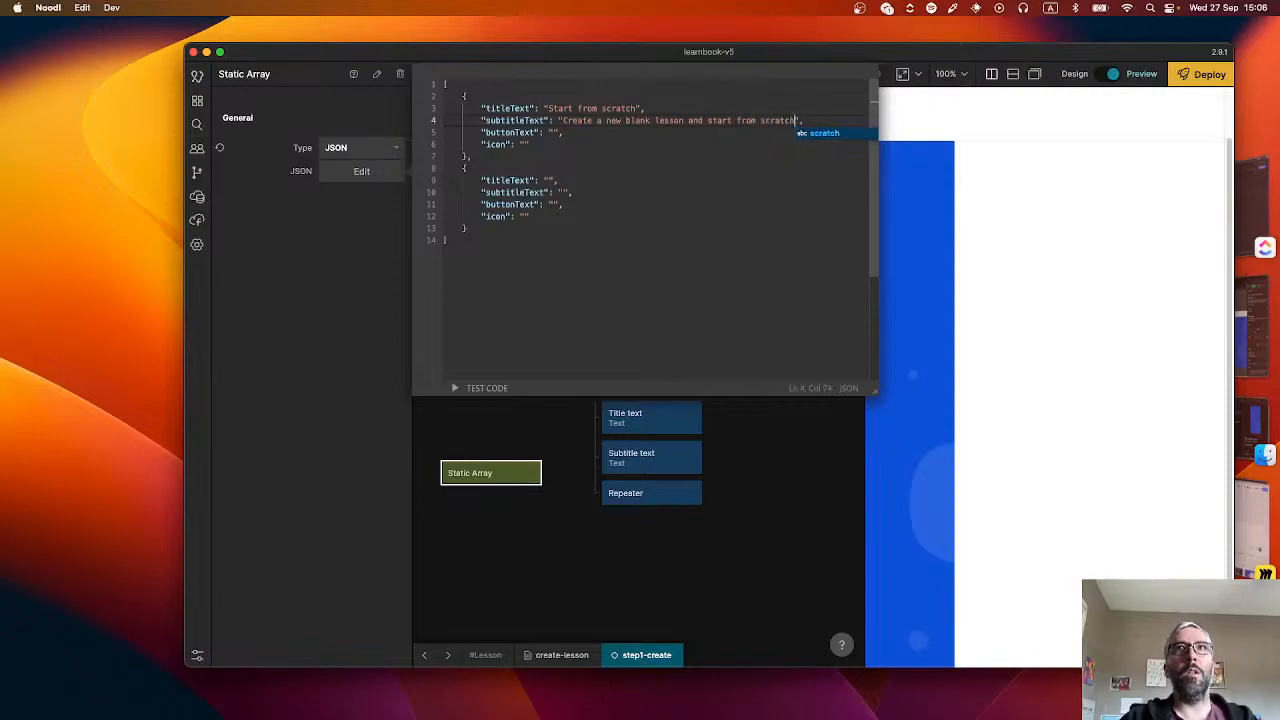
# - Change the first object's titleText to "Create a new lesson"
pyautogui.click(637, 108)
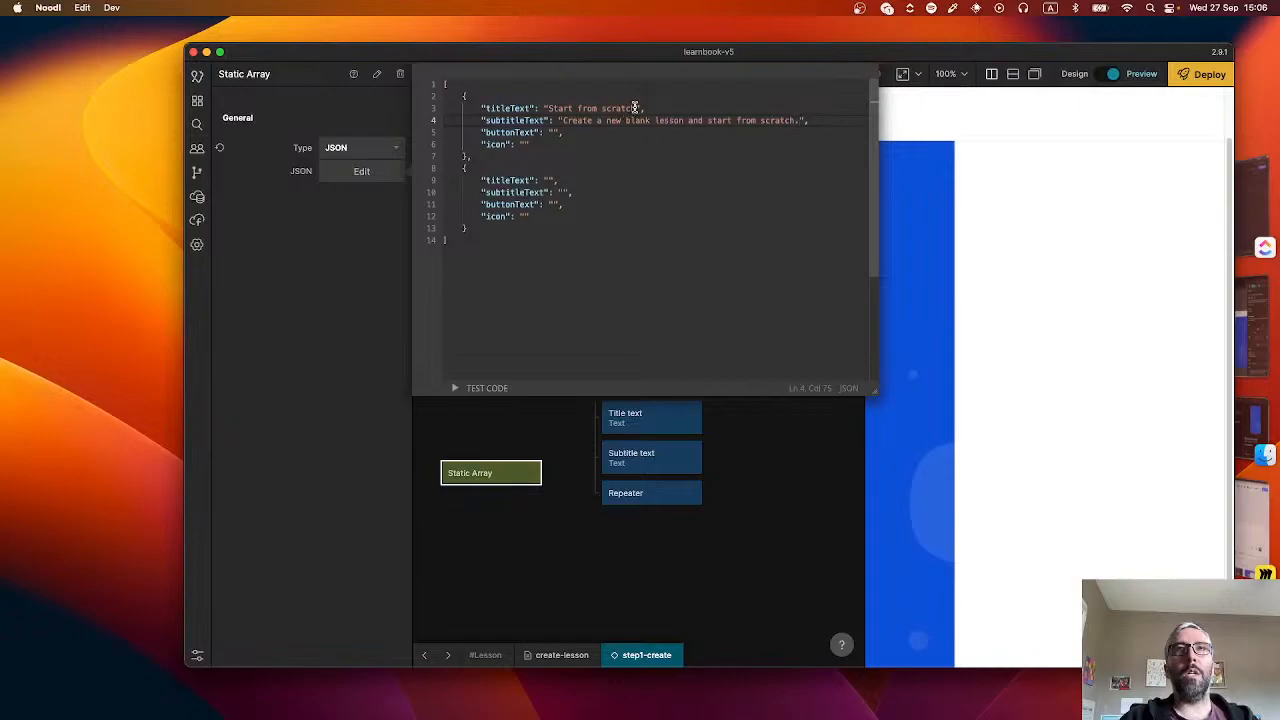
pyautogui.moveTo(637, 108); pyautogui.dragTo(548, 108)
pyautogui.write('Create and')
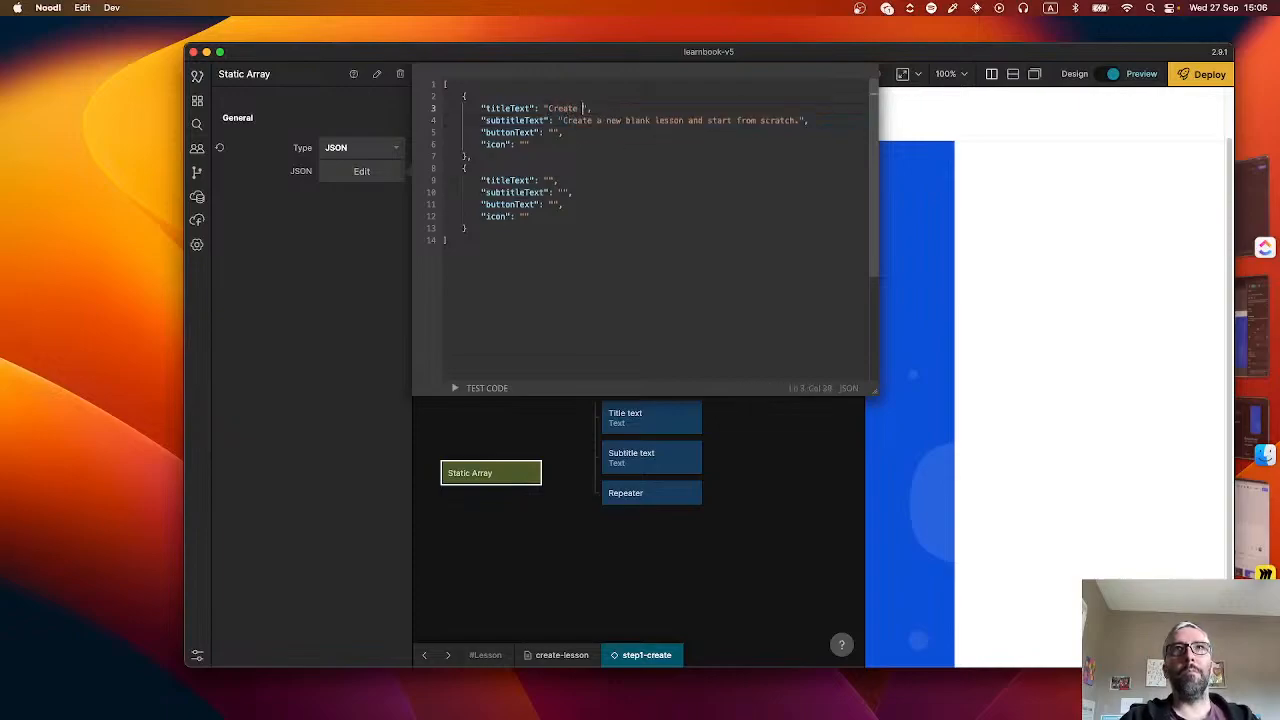
pyautogui.write(' new lesson')
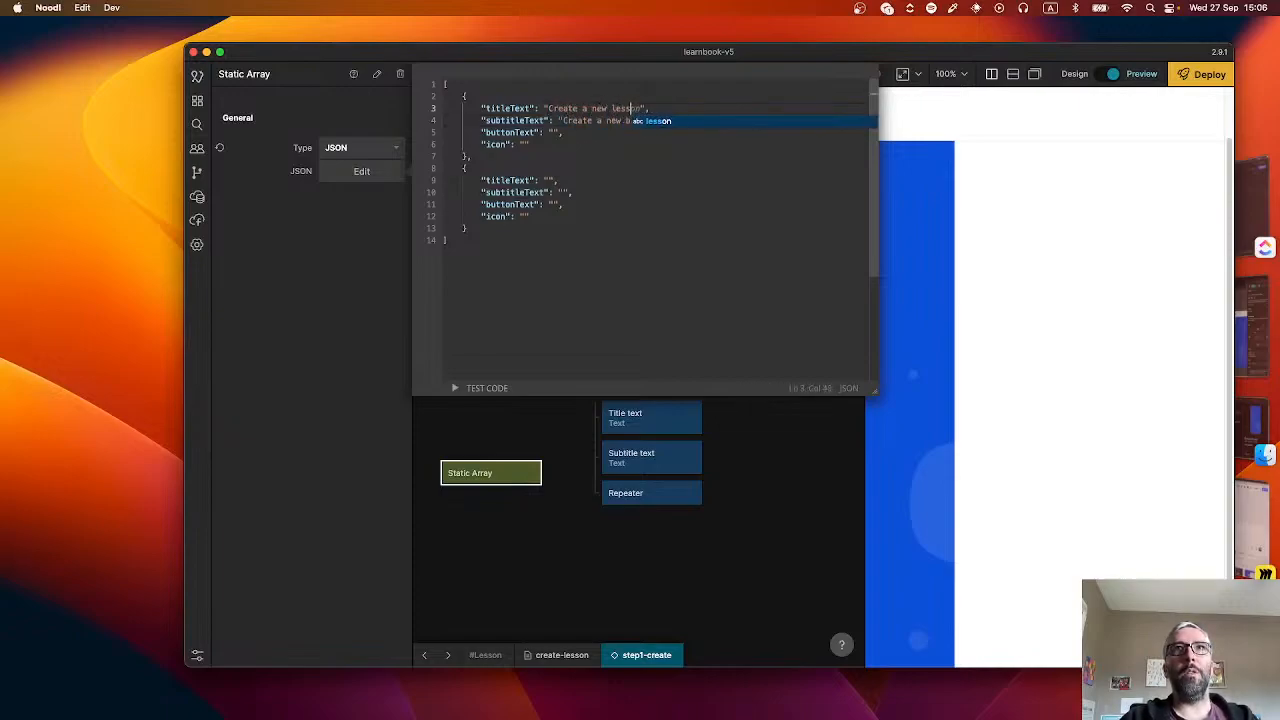
pyautogui.click(632, 145)
# - Reword the first object's subtitleText to "Create an empty lesson and start from scratch."
pyautogui.press('super+Tab')
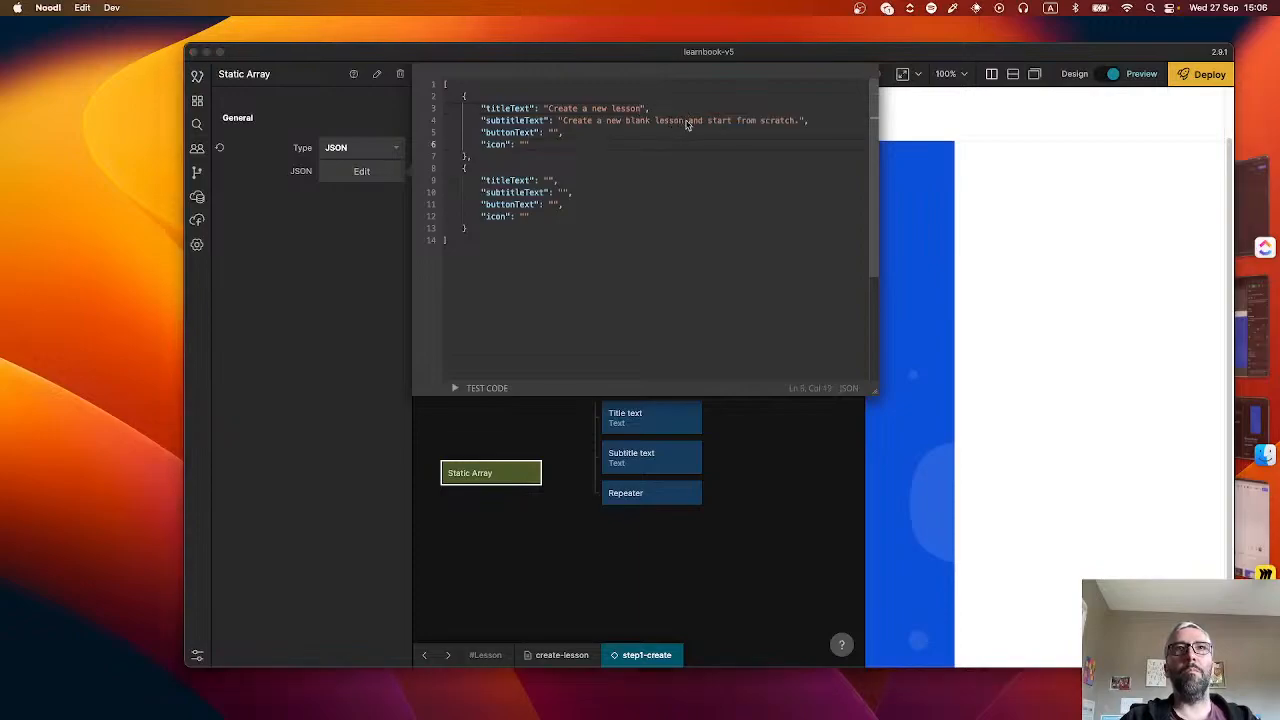
pyautogui.press('super+Tab')
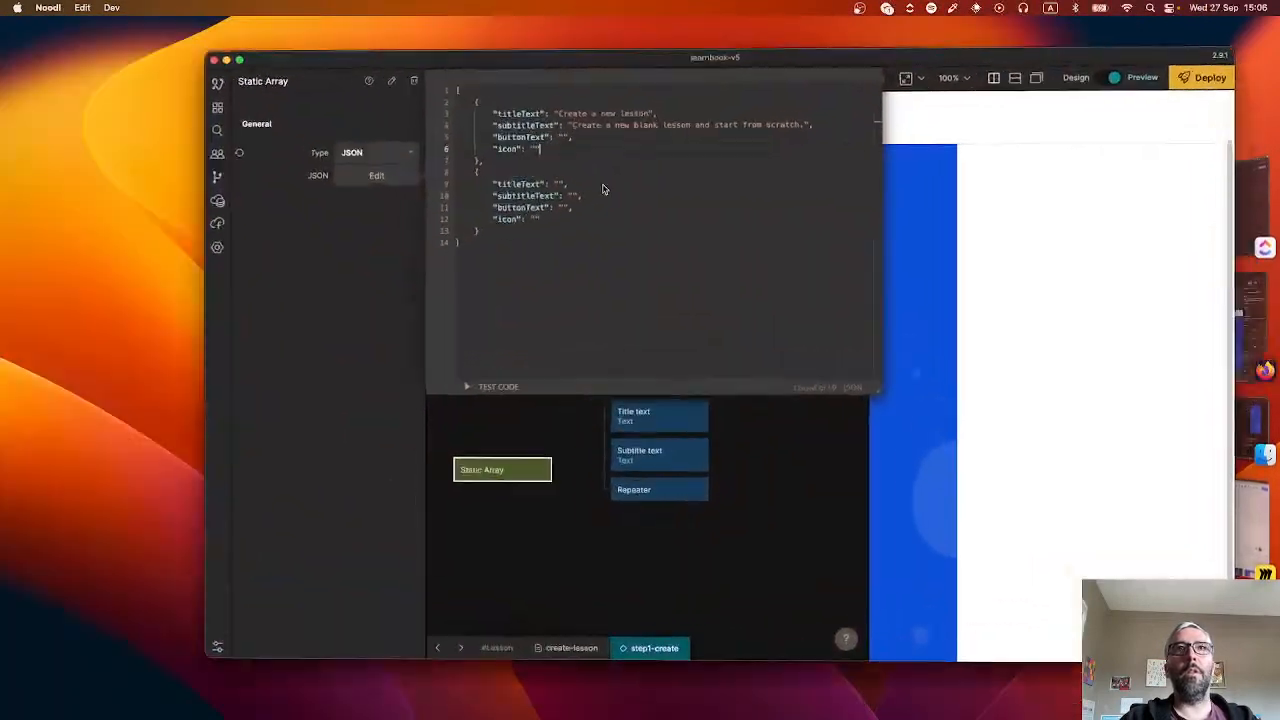
pyautogui.click(655, 121)
pyautogui.doubleClick(613, 120)
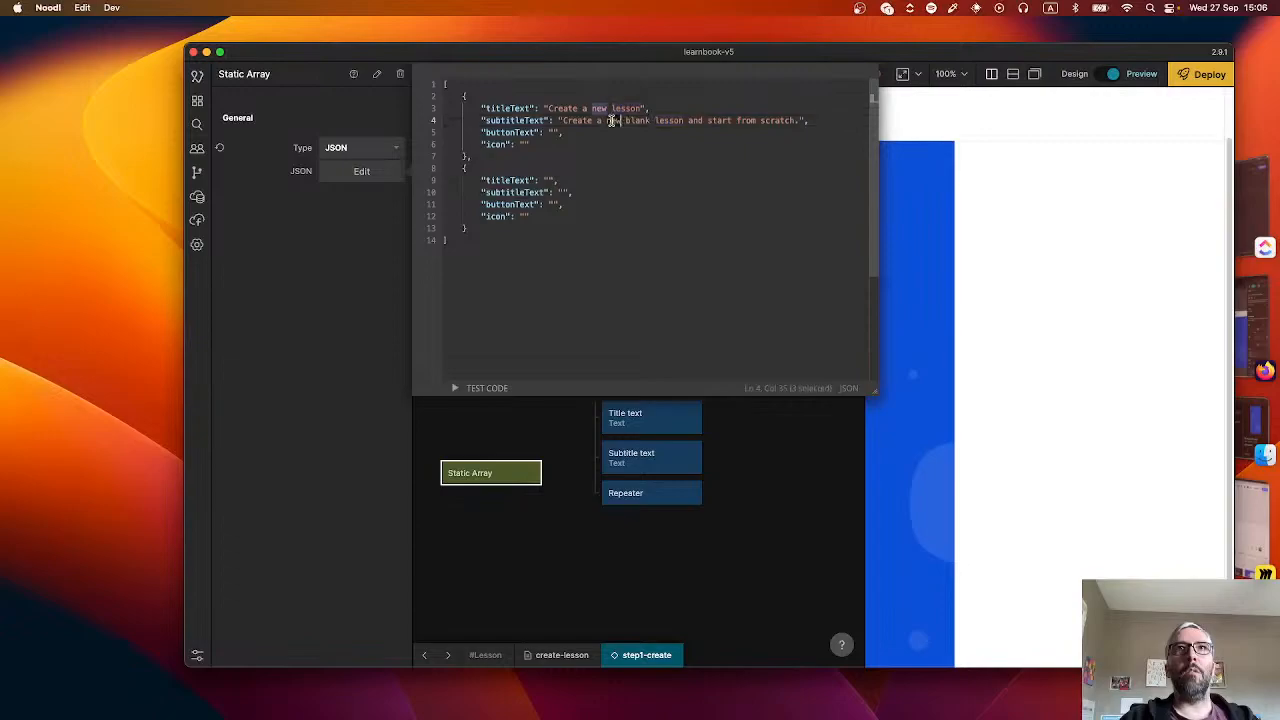
pyautogui.press('BackSpace')
pyautogui.press('BackSpace')
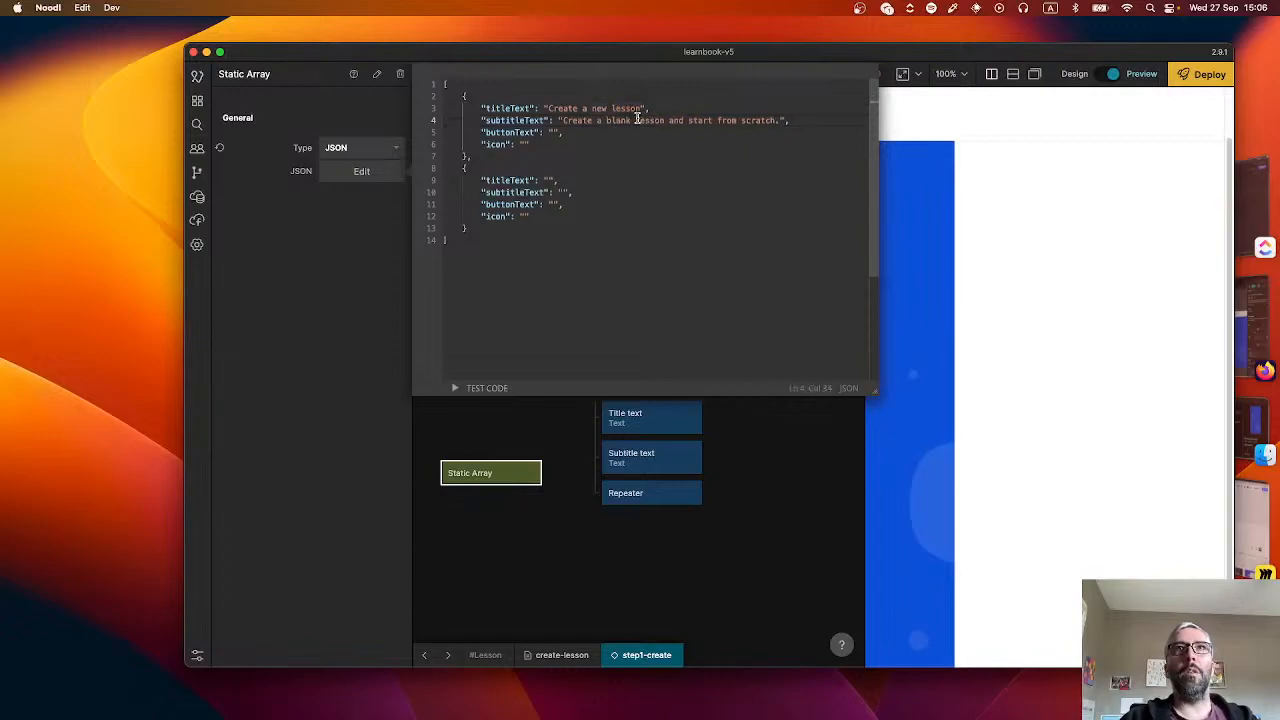
pyautogui.hotkey('shift', 'Right')
pyautogui.hotkey('shift', 'Right')
pyautogui.hotkey('shift', 'Right')
pyautogui.hotkey('shift', 'Right')
pyautogui.hotkey('shift', 'Right')
pyautogui.hotkey('shift', 'Right')
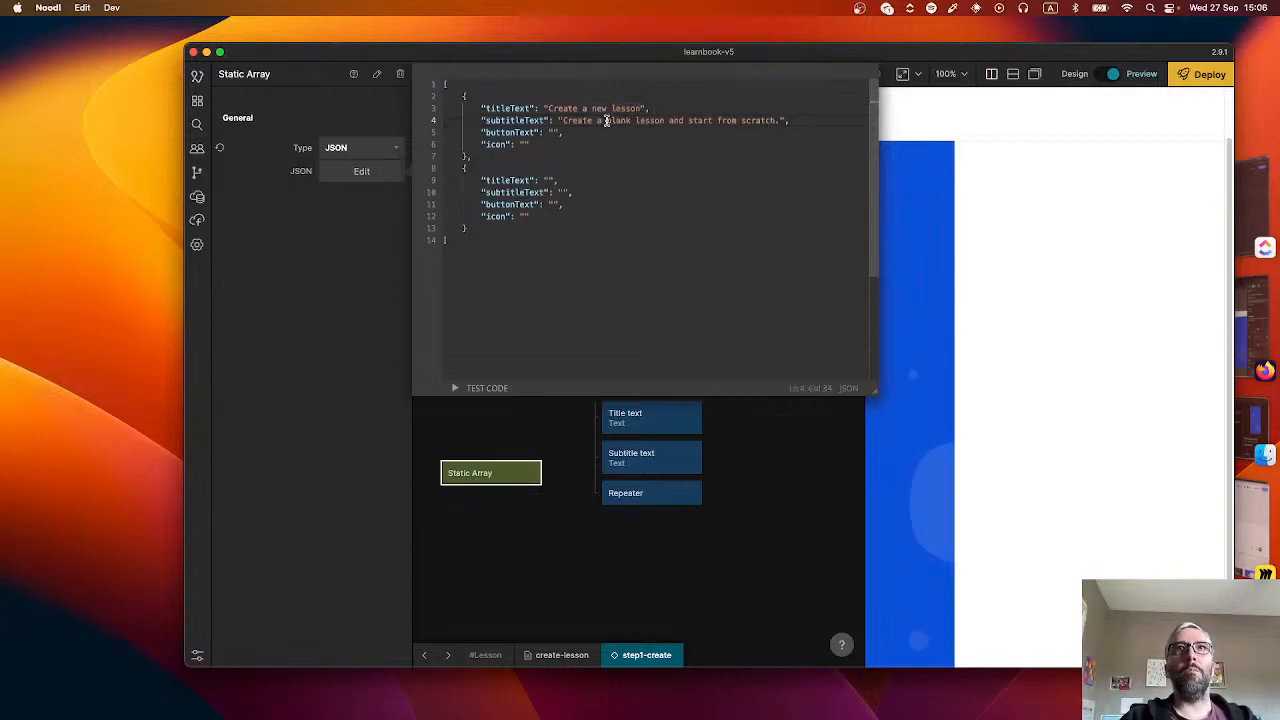
pyautogui.press('BackSpace')
pyautogui.write('n empty')
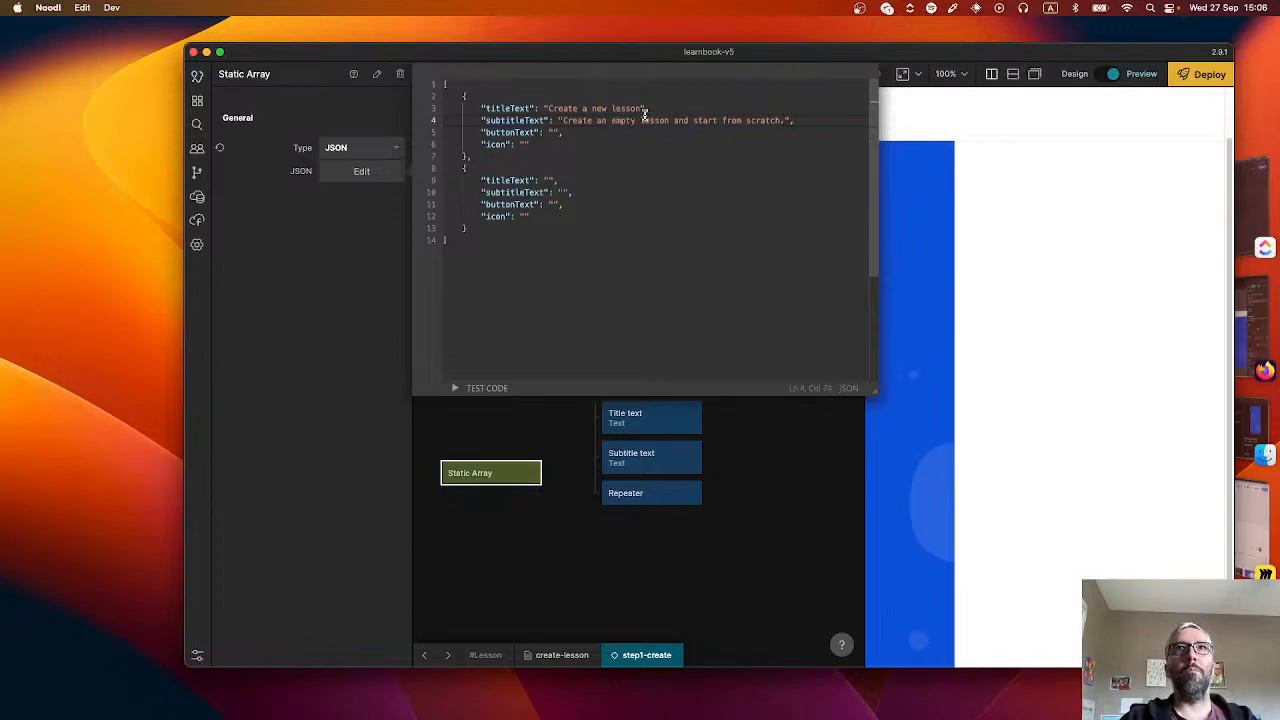
# - Check the Figma card's button label and set the first object's buttonText to "Let's go!"
pyautogui.press('super+Tab')
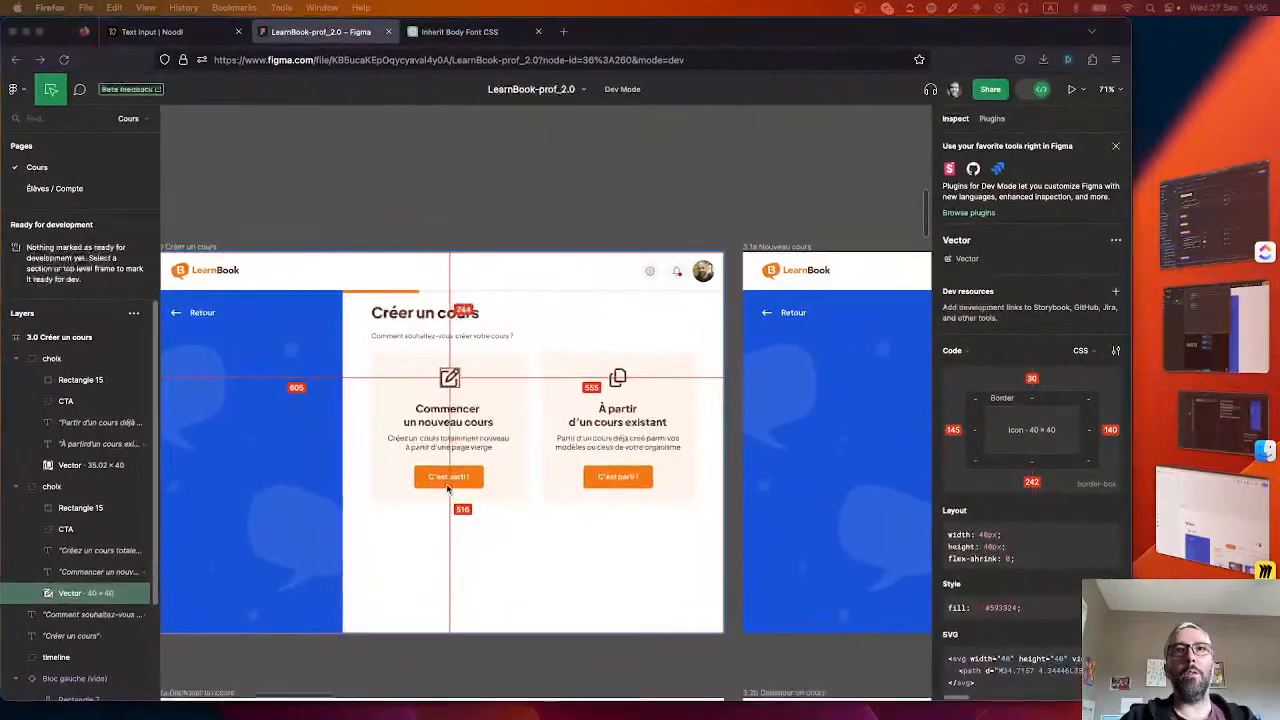
pyautogui.press('super+Tab')
pyautogui.click(552, 132)
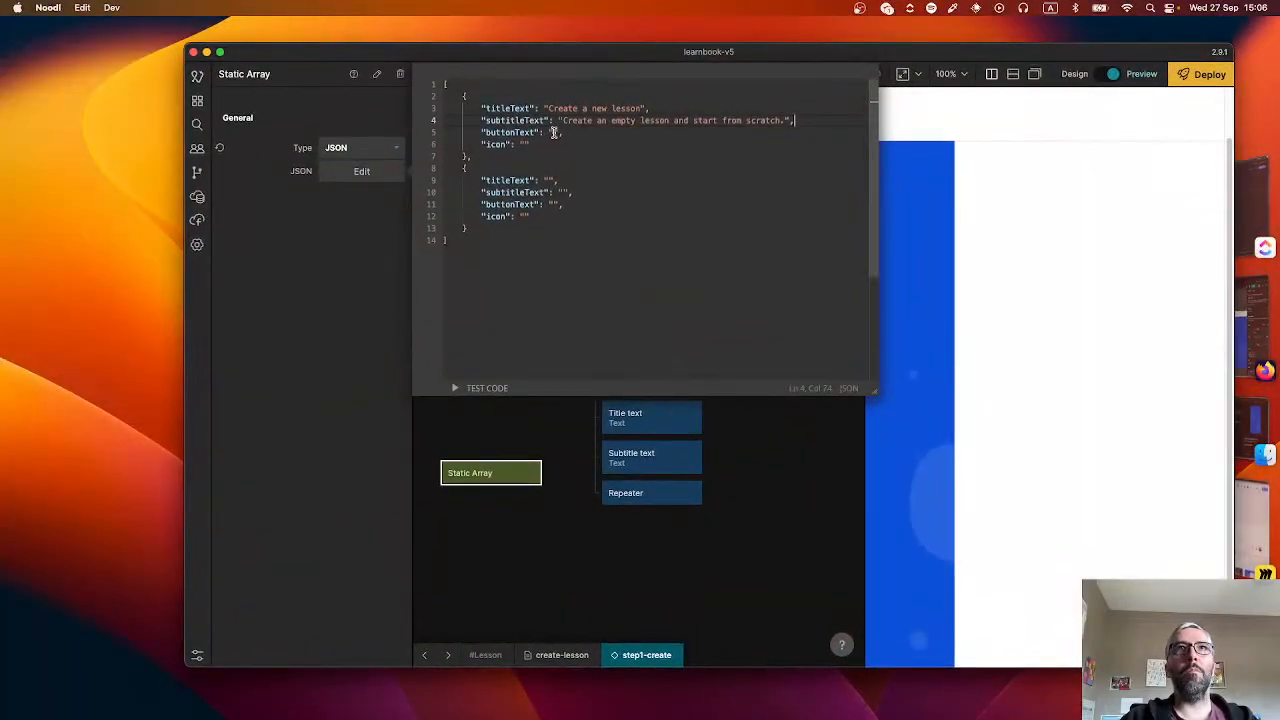
pyautogui.write("Let's go!")
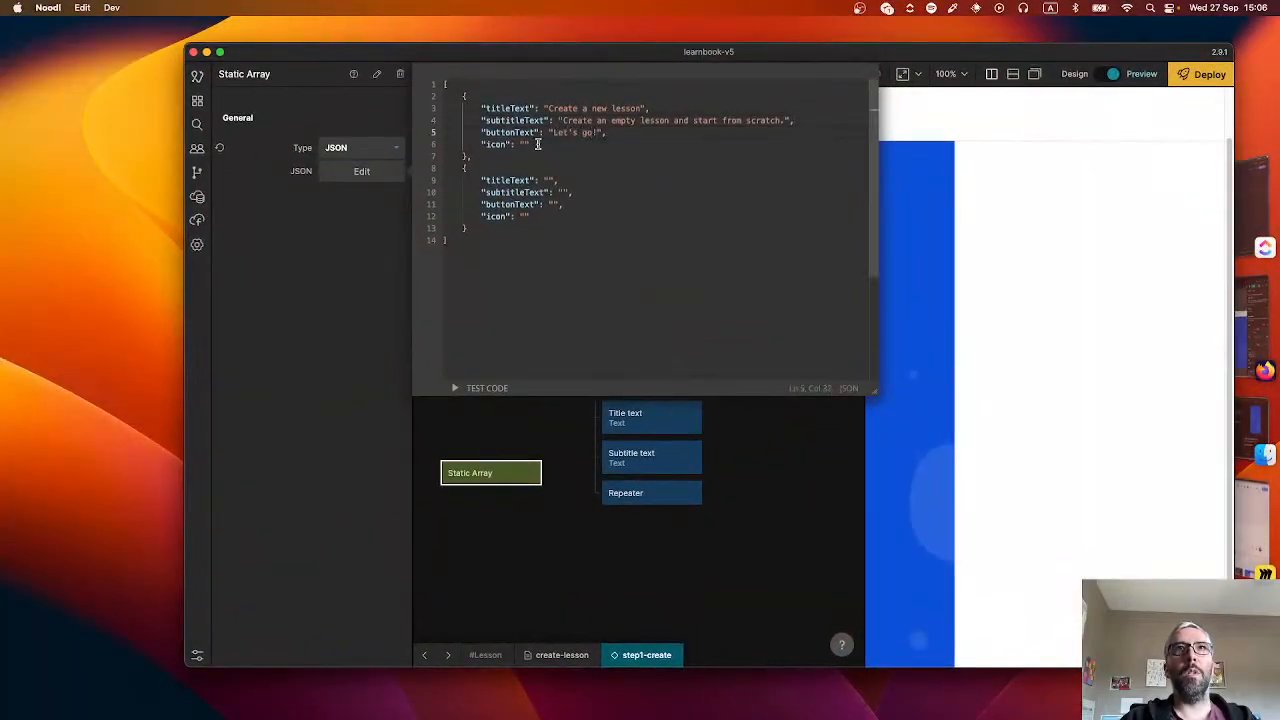
# - Switch to Firefox and enter "materials" as a web search in a new tab
pyautogui.press('super+Tab')
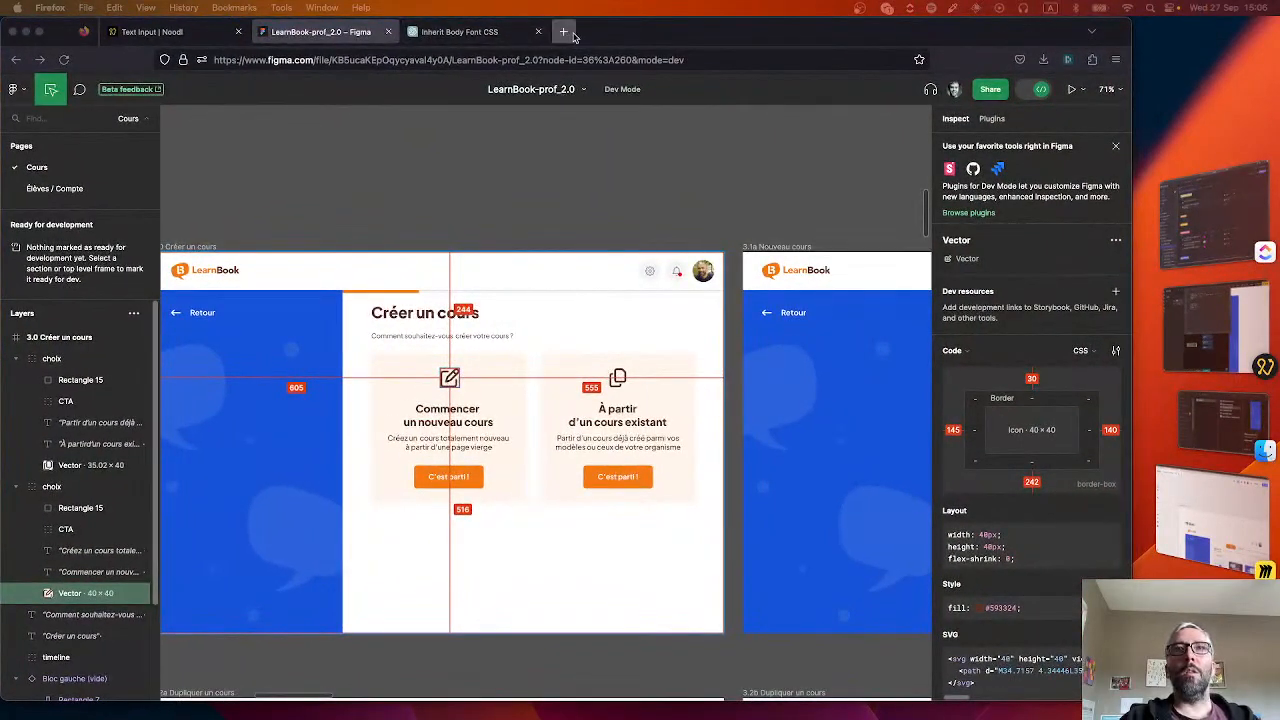
pyautogui.press('super+t')
pyautogui.write('materials')
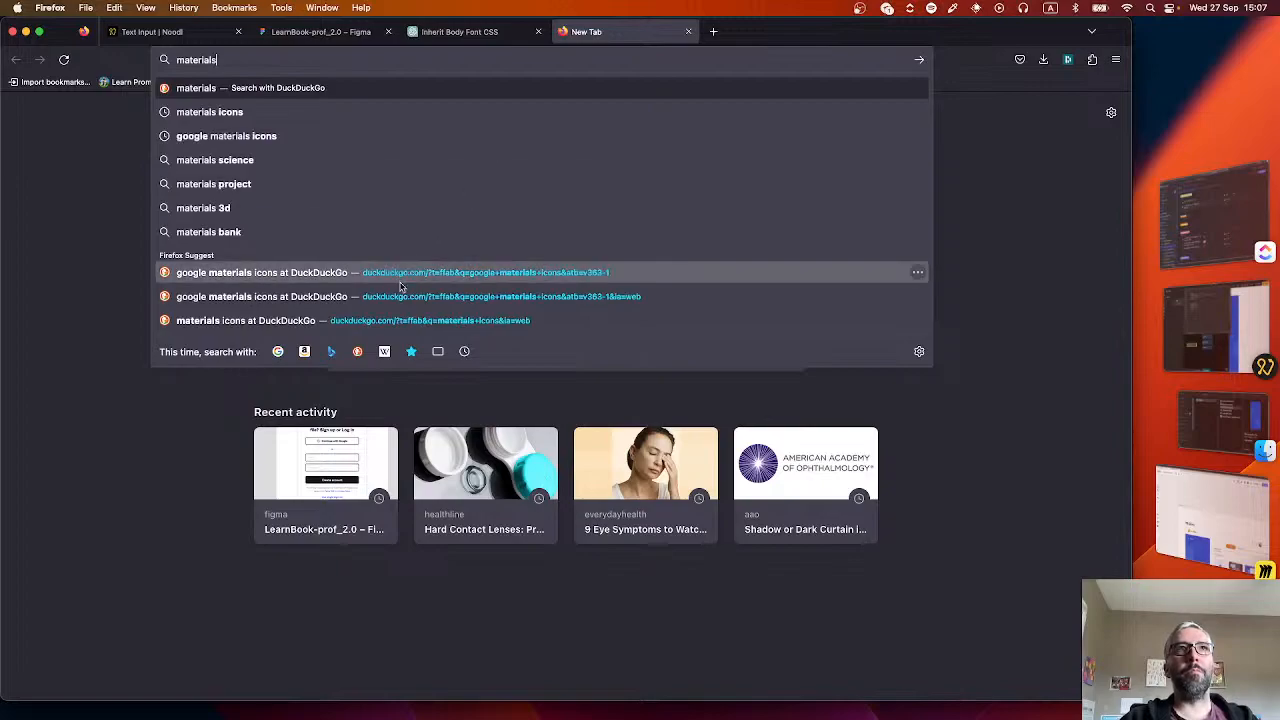
# - Search the web for "materials icons" and open the Google Fonts Material Symbols and Icons page
pyautogui.write(' icons')
pyautogui.press('Return')
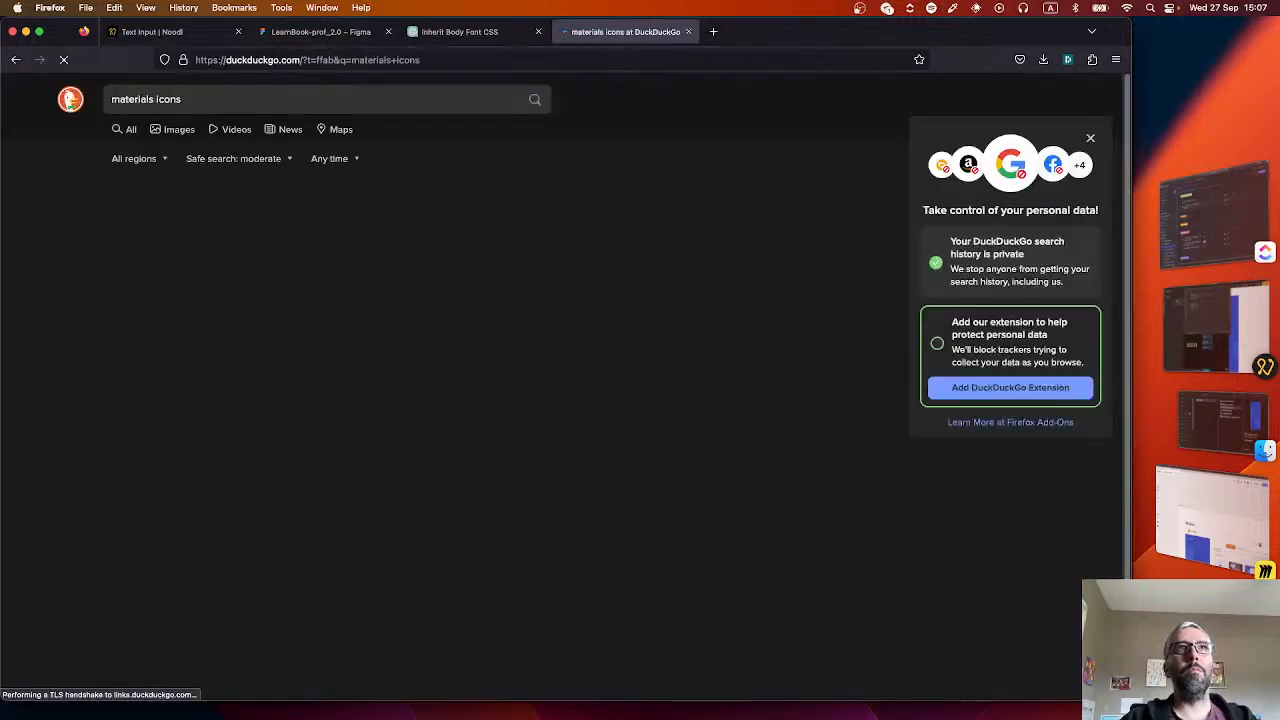
pyautogui.click(223, 207)
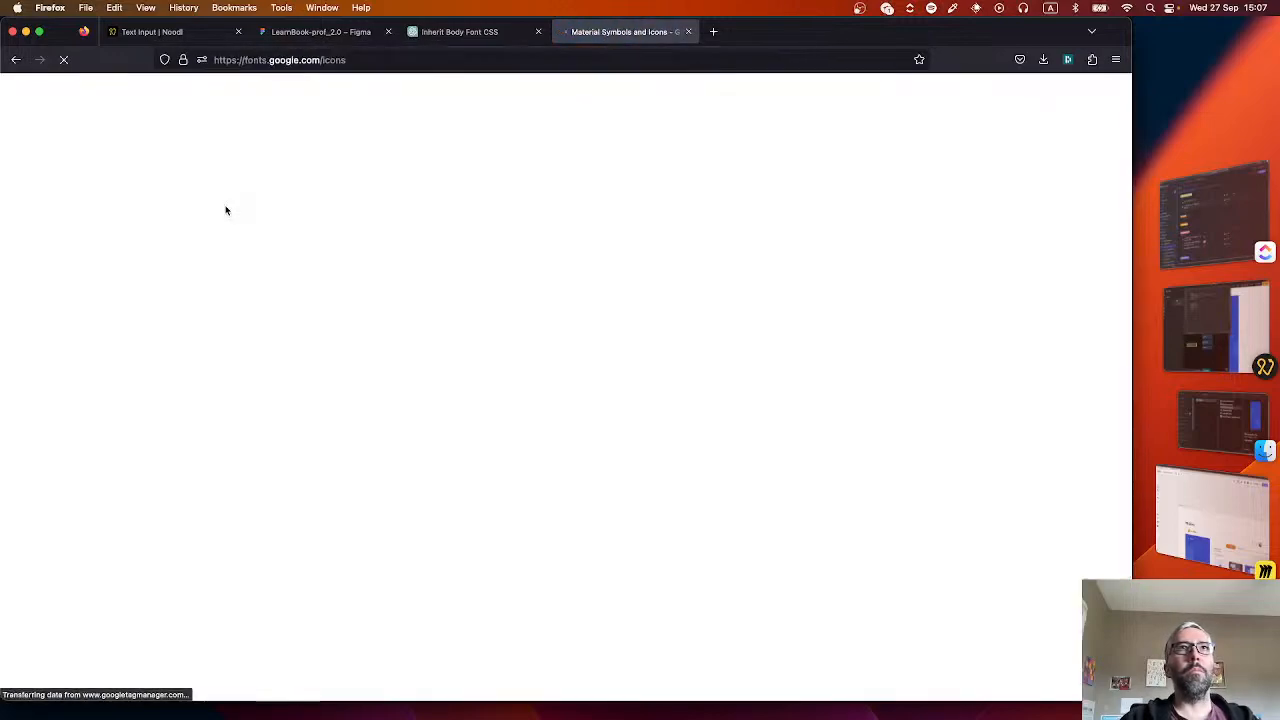
# - Search the icon library for "pen" and show the Edit Square icon's insertion code
pyautogui.click(514, 102)
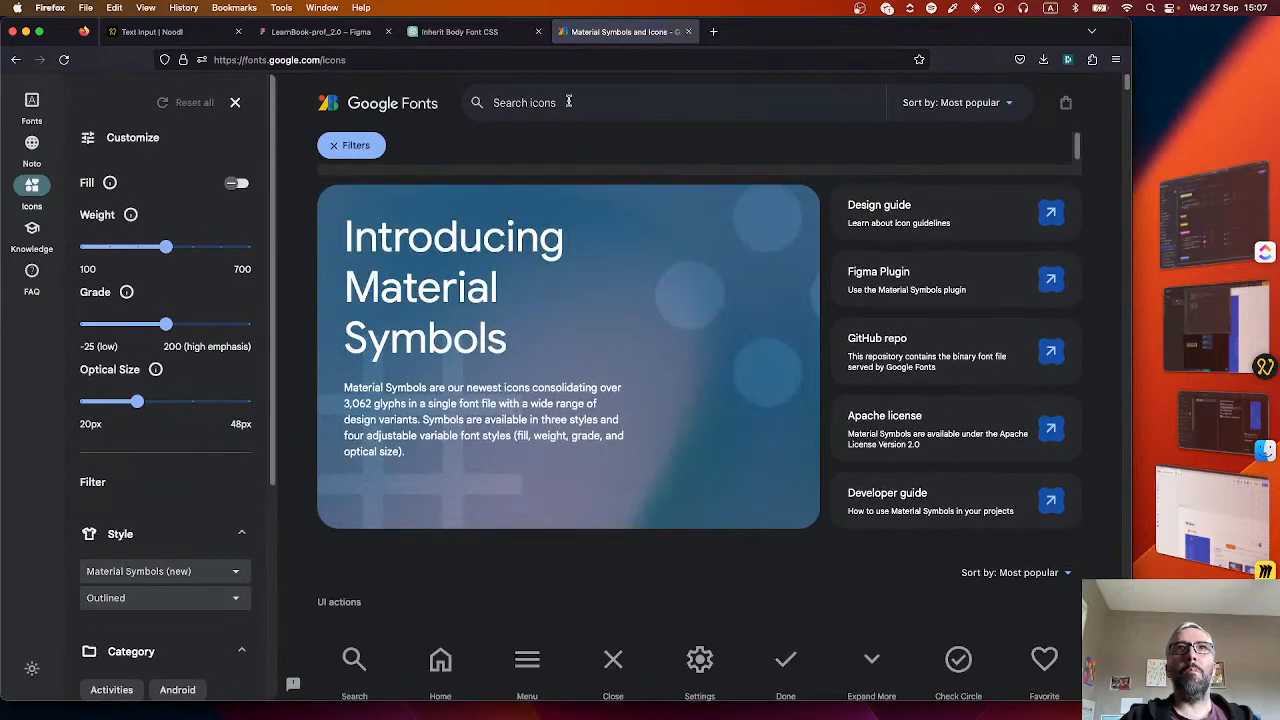
pyautogui.write('pen')
pyautogui.press('Return')
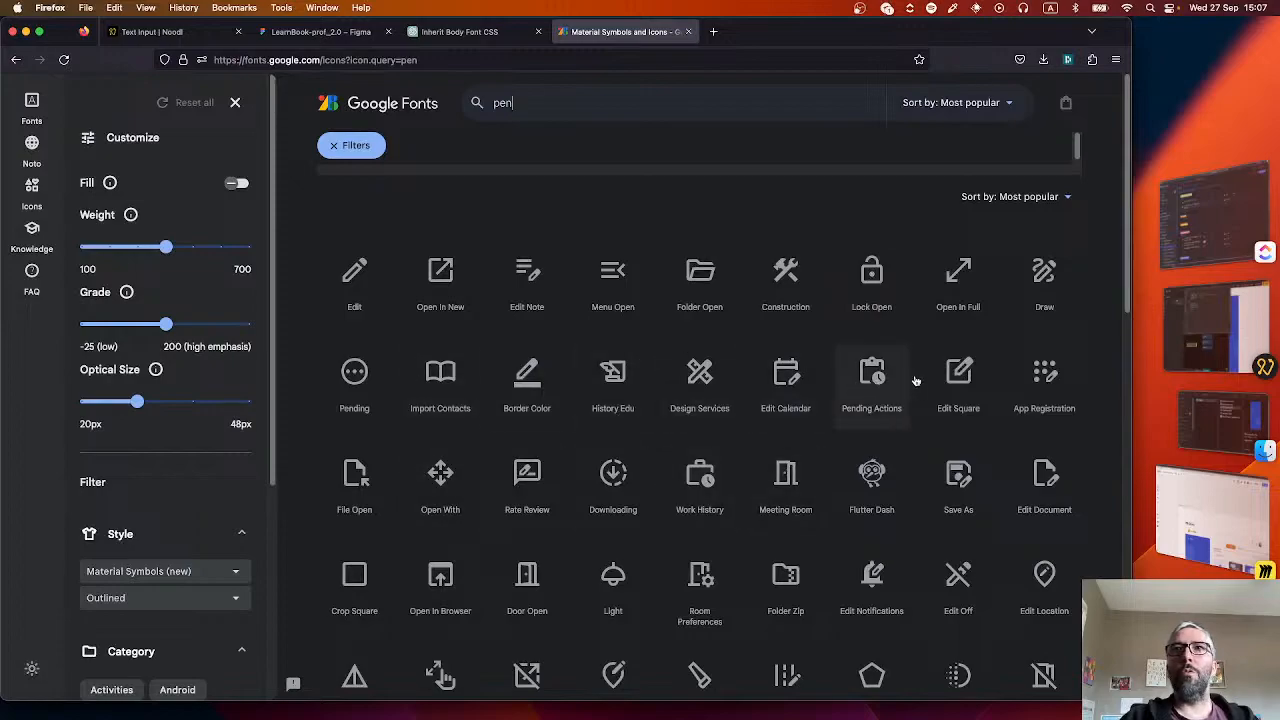
pyautogui.click(957, 374)
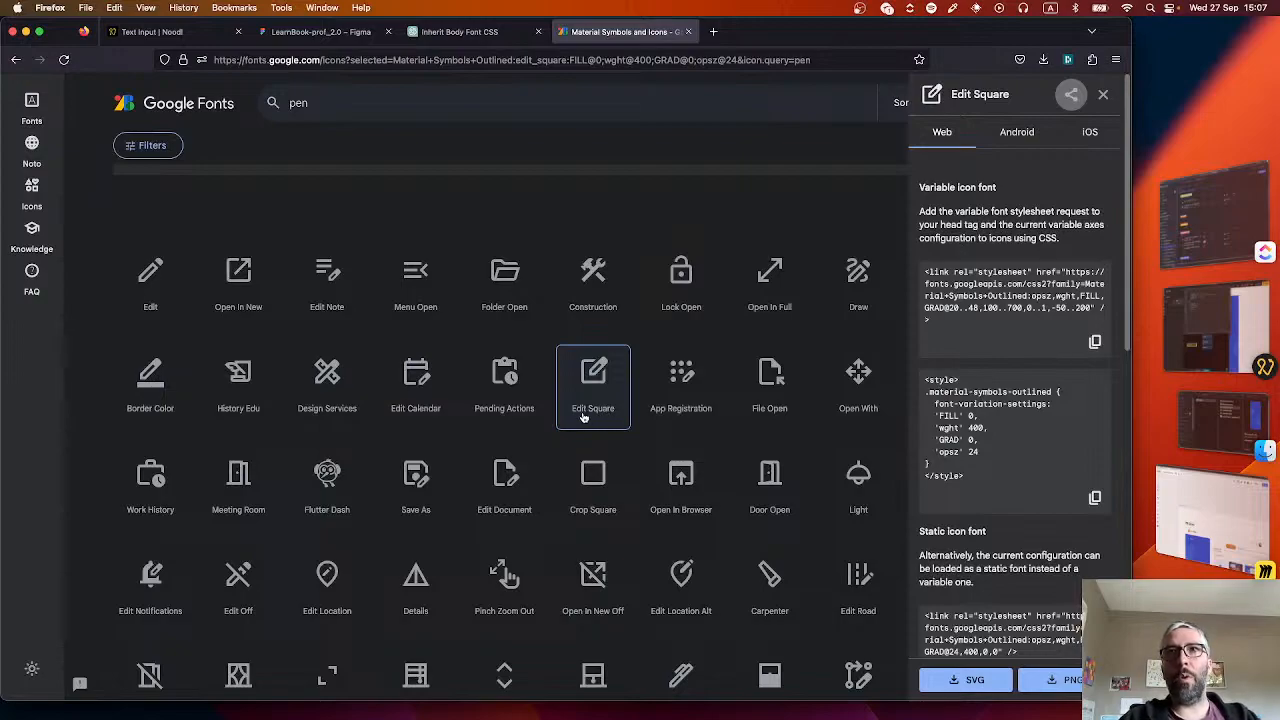
pyautogui.scroll(-5, 1040, 460)
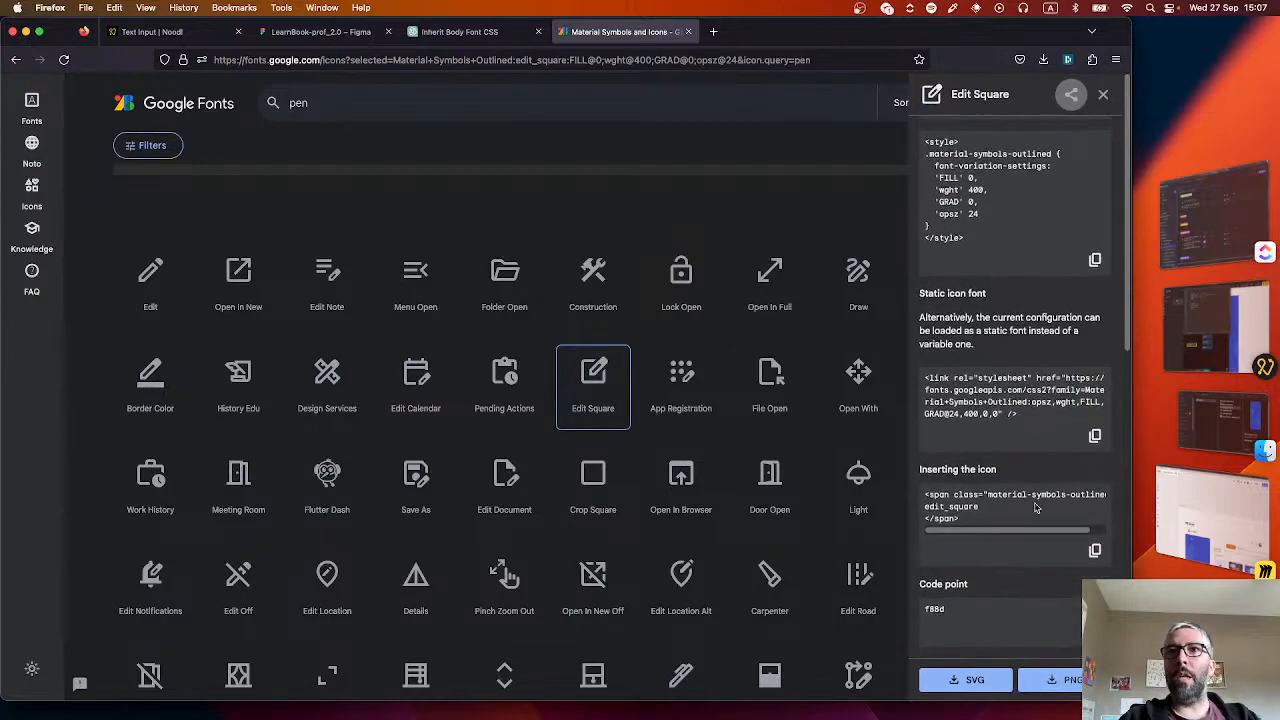
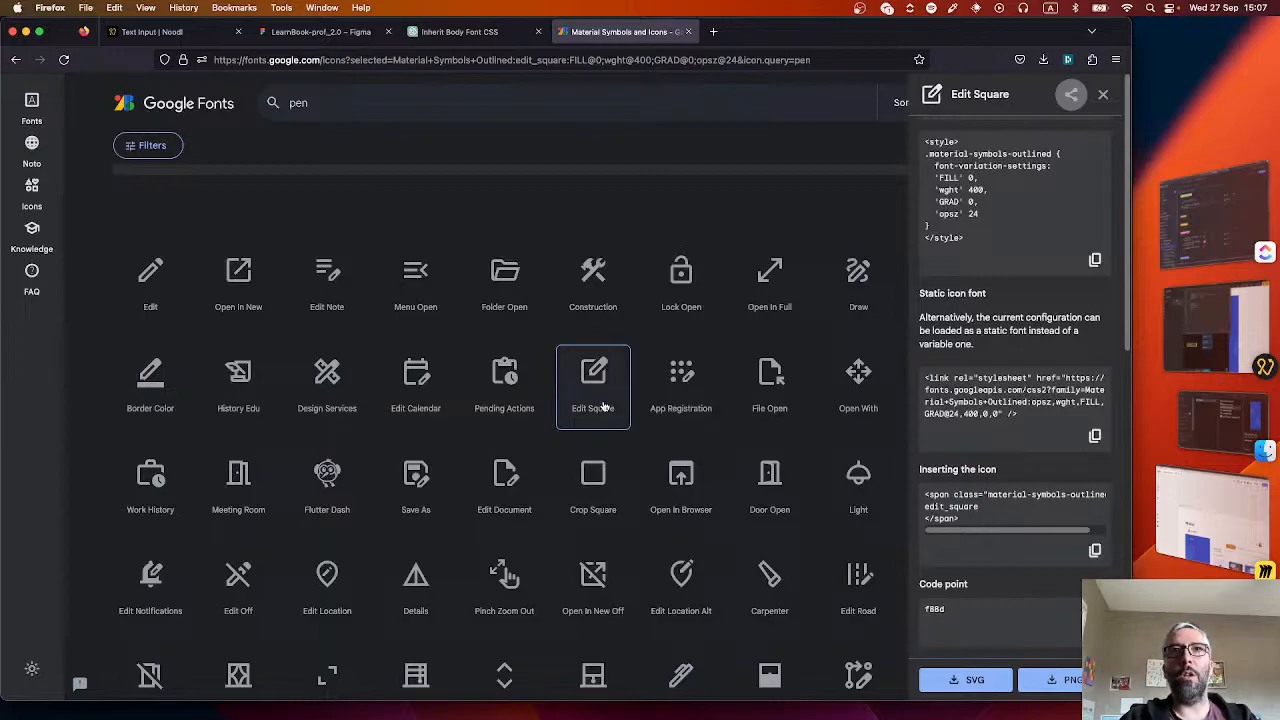
# - Switch to Noodl and set the icon of the "Create a new lesson" entry in the Static Array JSON to "edit_square"
pyautogui.press('super+Tab')
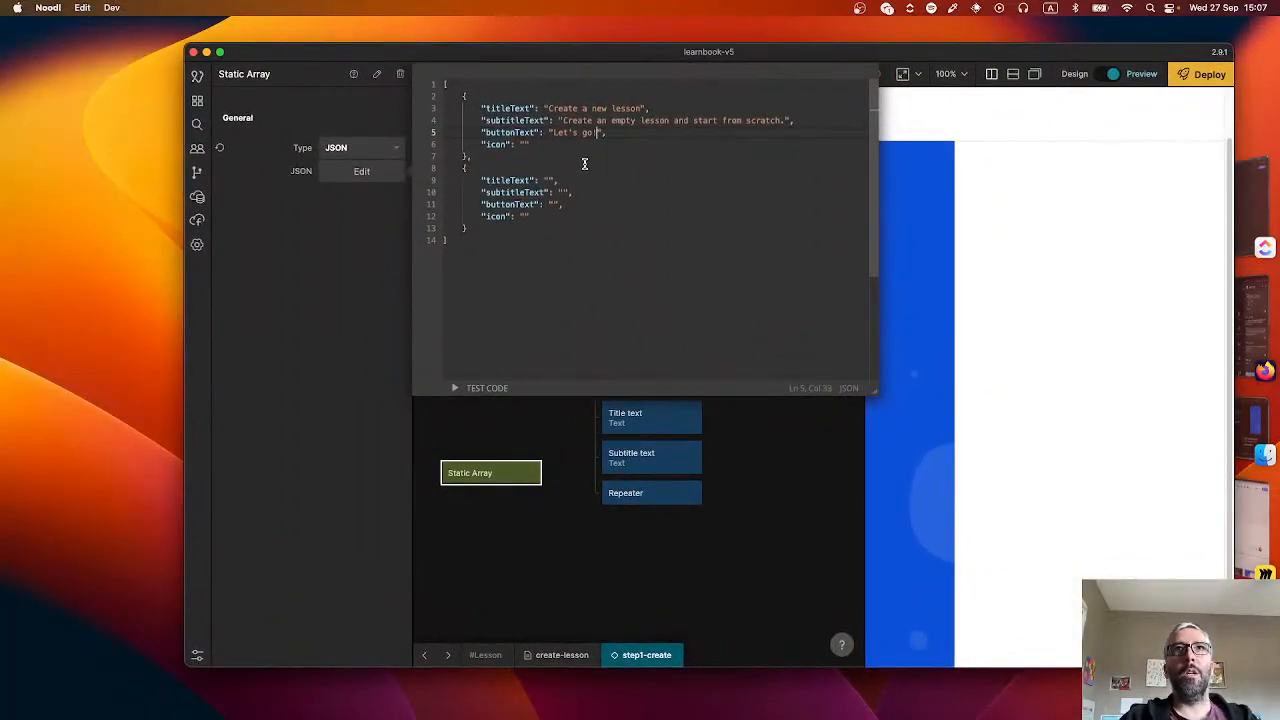
pyautogui.click(521, 144)
pyautogui.write('"edit')
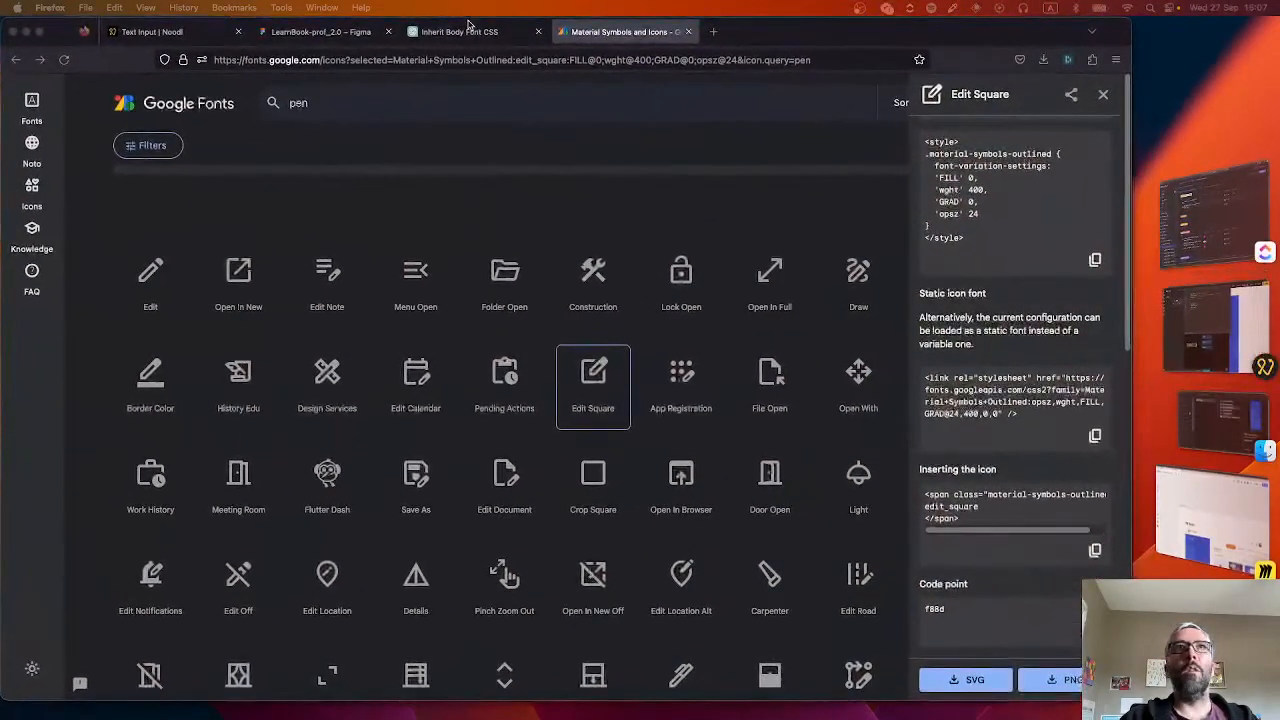
# - Switch back to Google Fonts in Firefox, search the icons for "copy", and show the Content Copy icon's insertion code
pyautogui.click(323, 37)
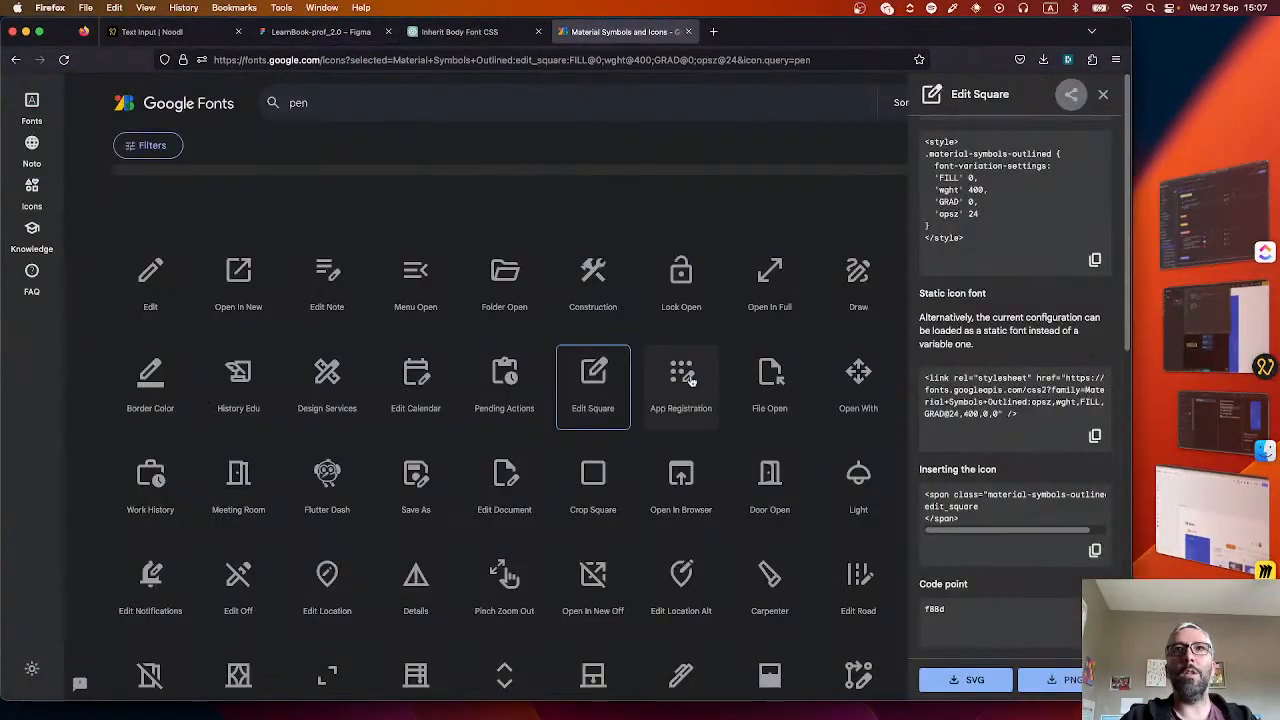
pyautogui.doubleClick(354, 103)
pyautogui.write('copy')
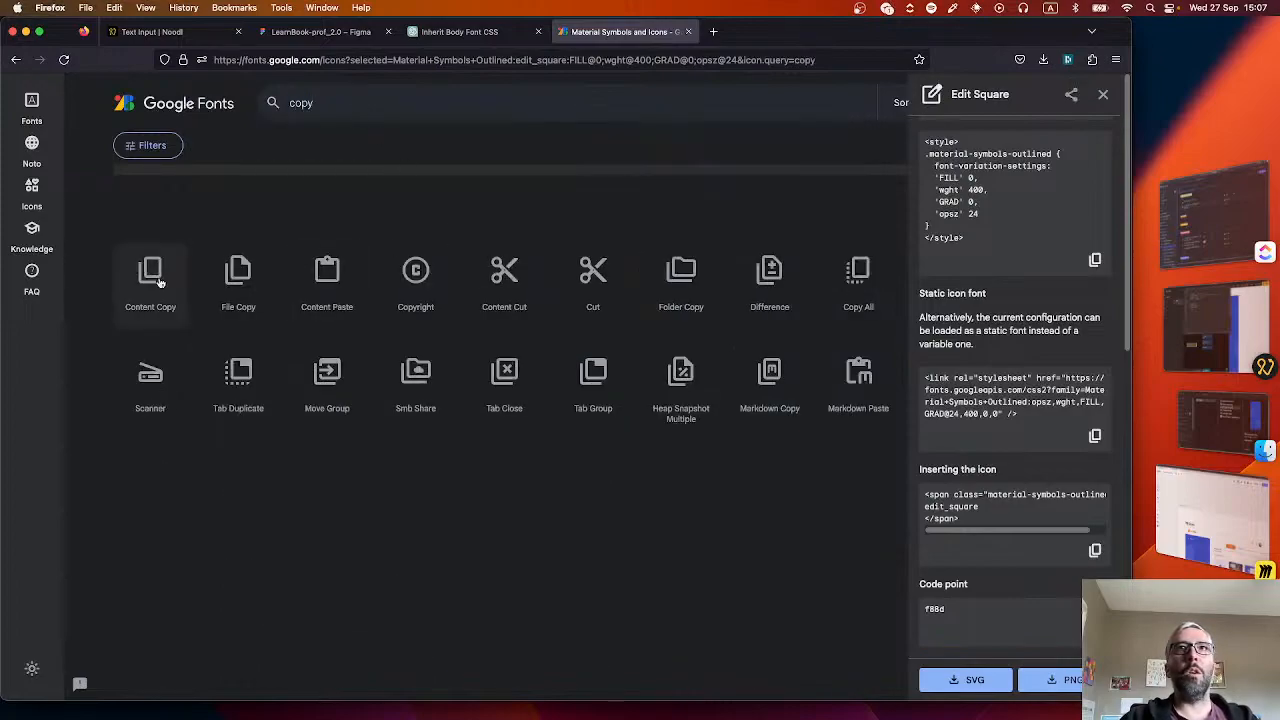
pyautogui.click(160, 283)
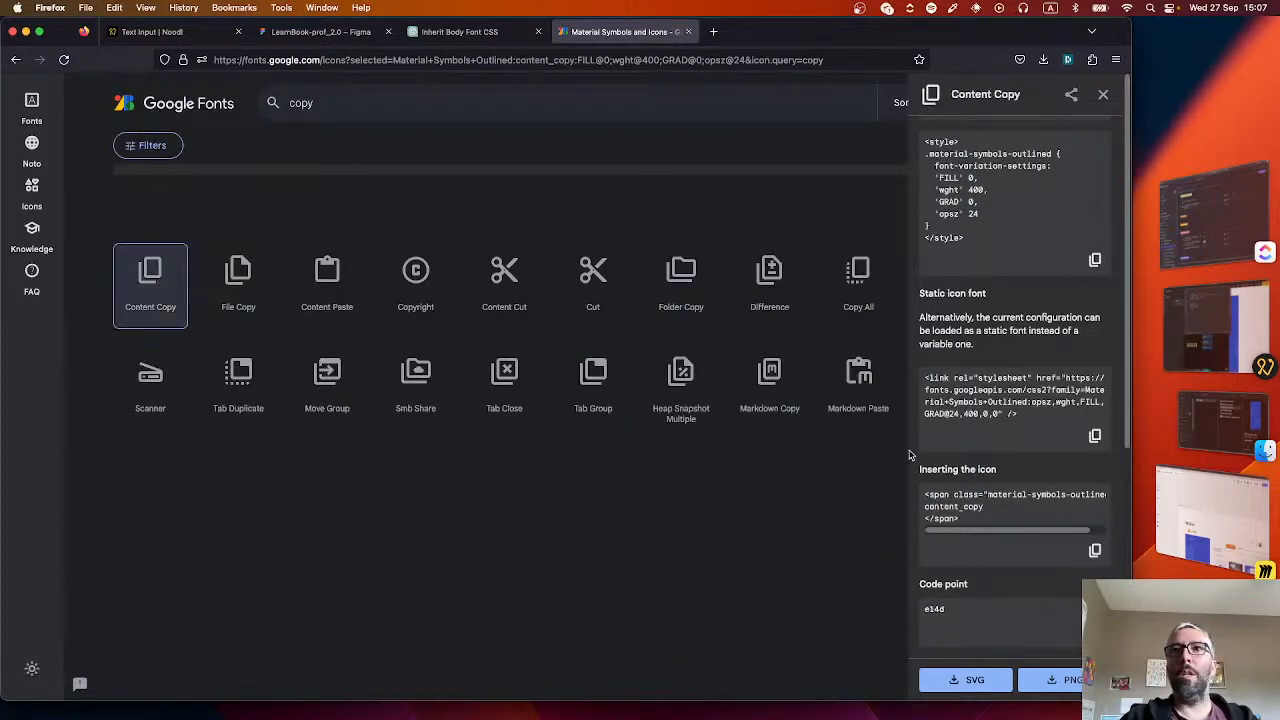
pyautogui.scroll(-2, 972, 537)
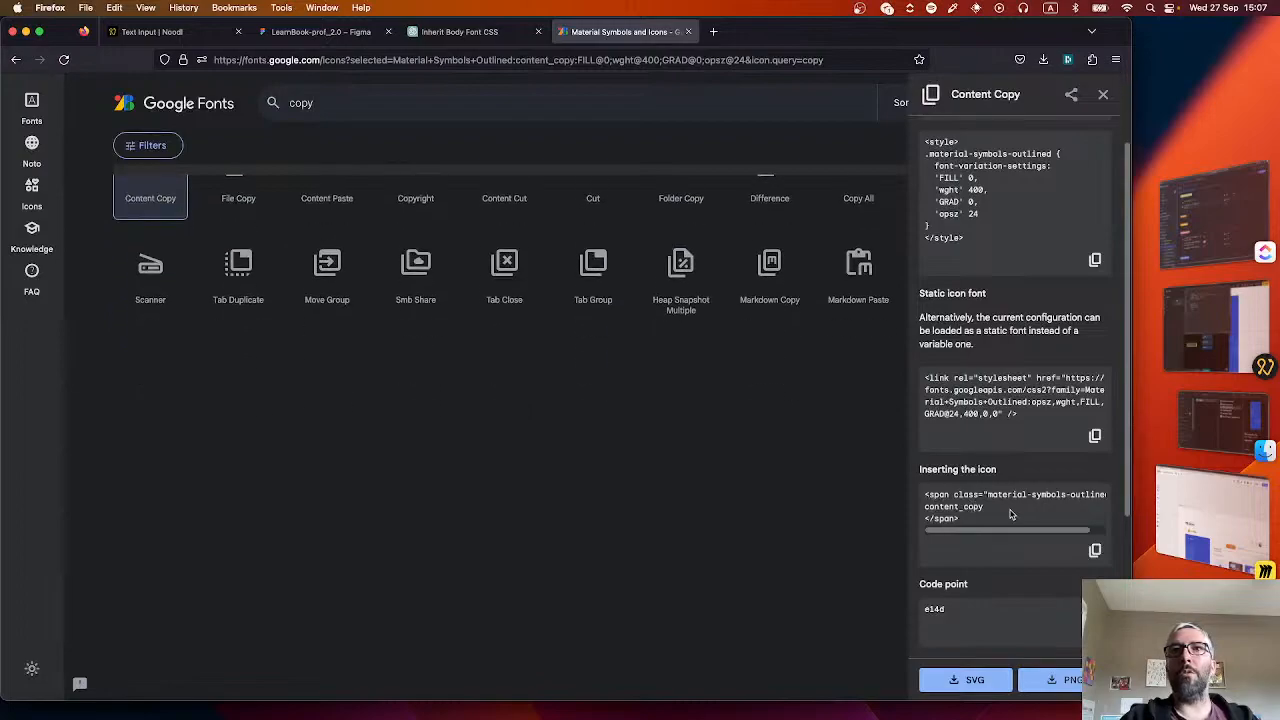
# - Switch to Noodl and set the second JSON entry's icon to "content_copy"
pyautogui.press('super+Tab')
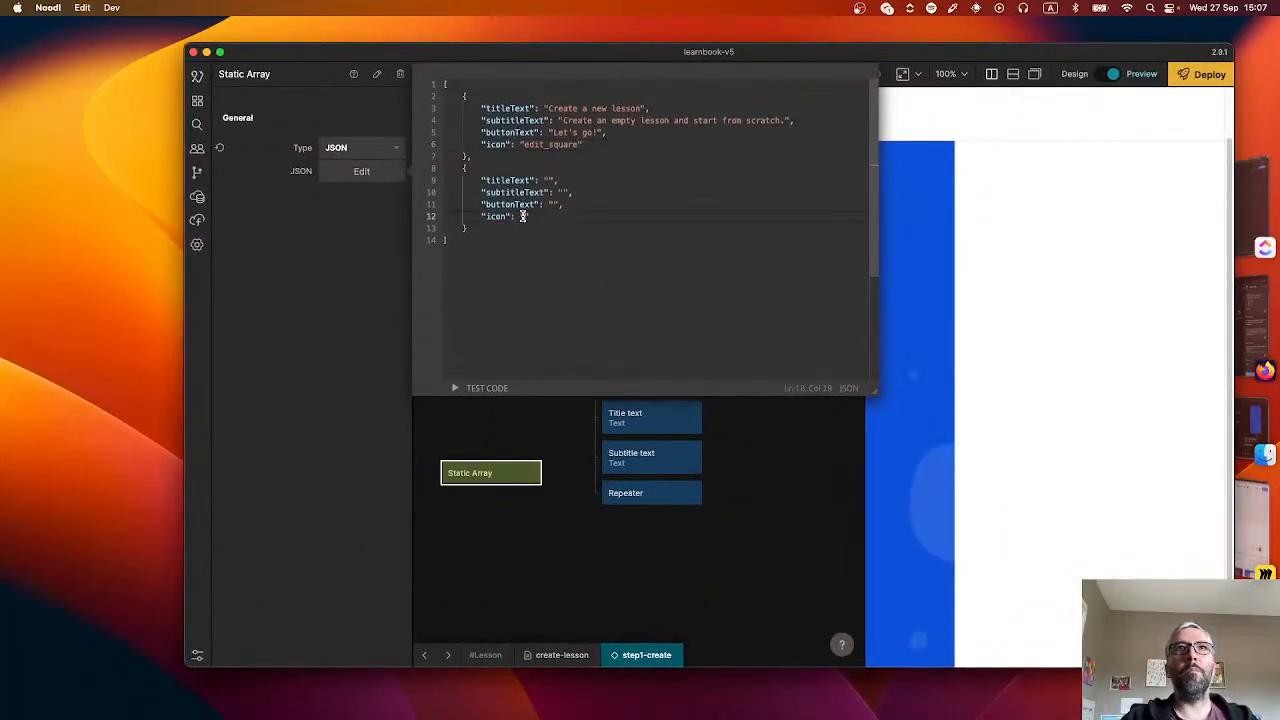
pyautogui.click(522, 216)
pyautogui.write('"content_copy')
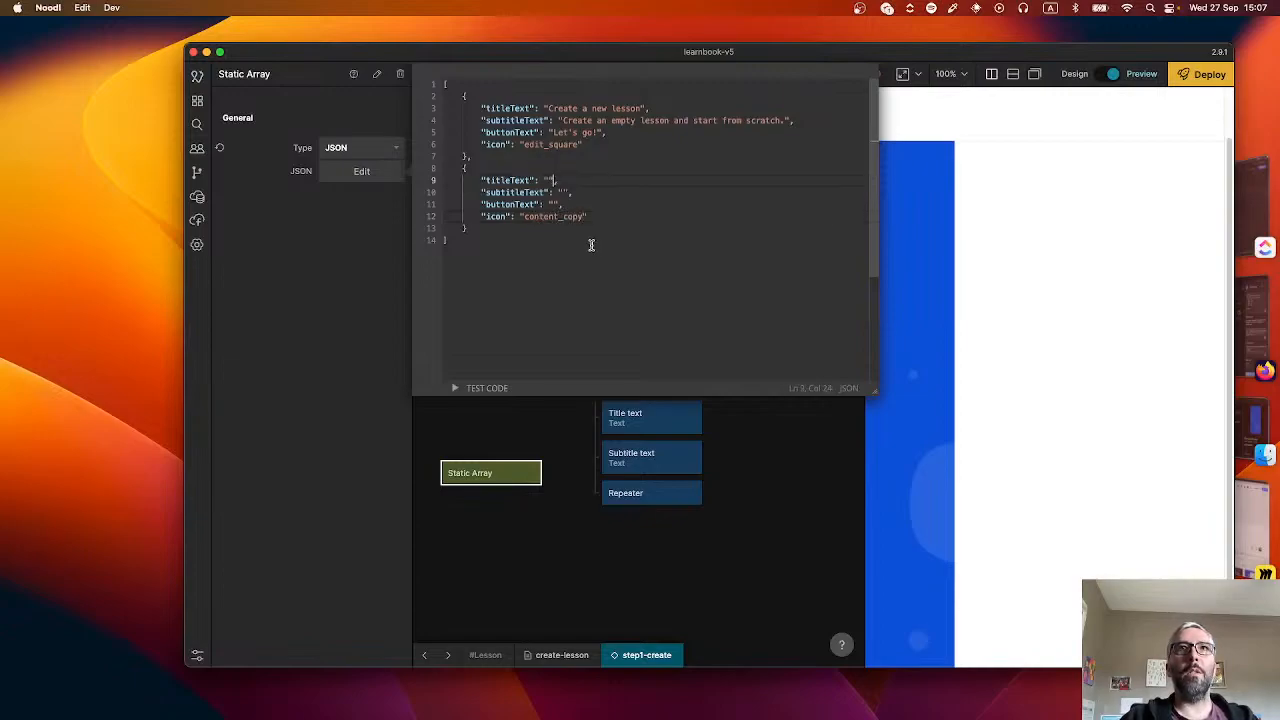
# - Check the second card's title in the Figma design, and set the second entry's titleText in Noodl to "Copy an existing lesson"
pyautogui.press('super+Tab')
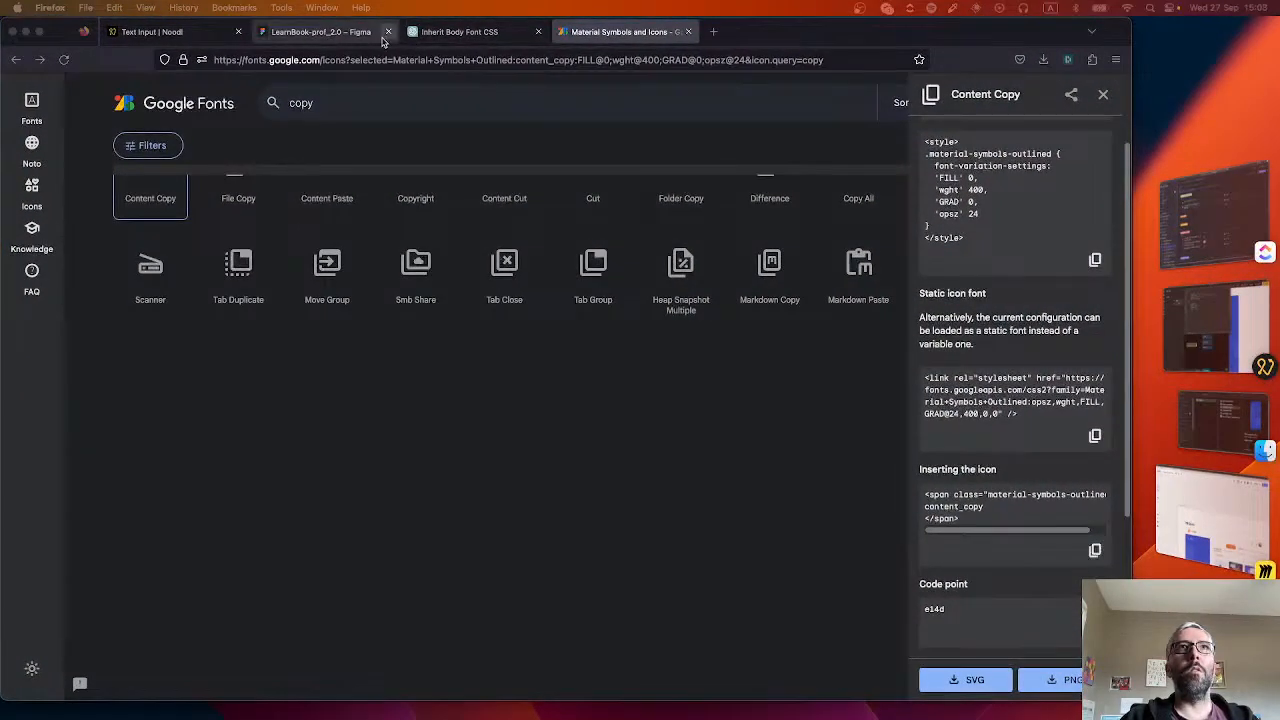
pyautogui.click(322, 32)
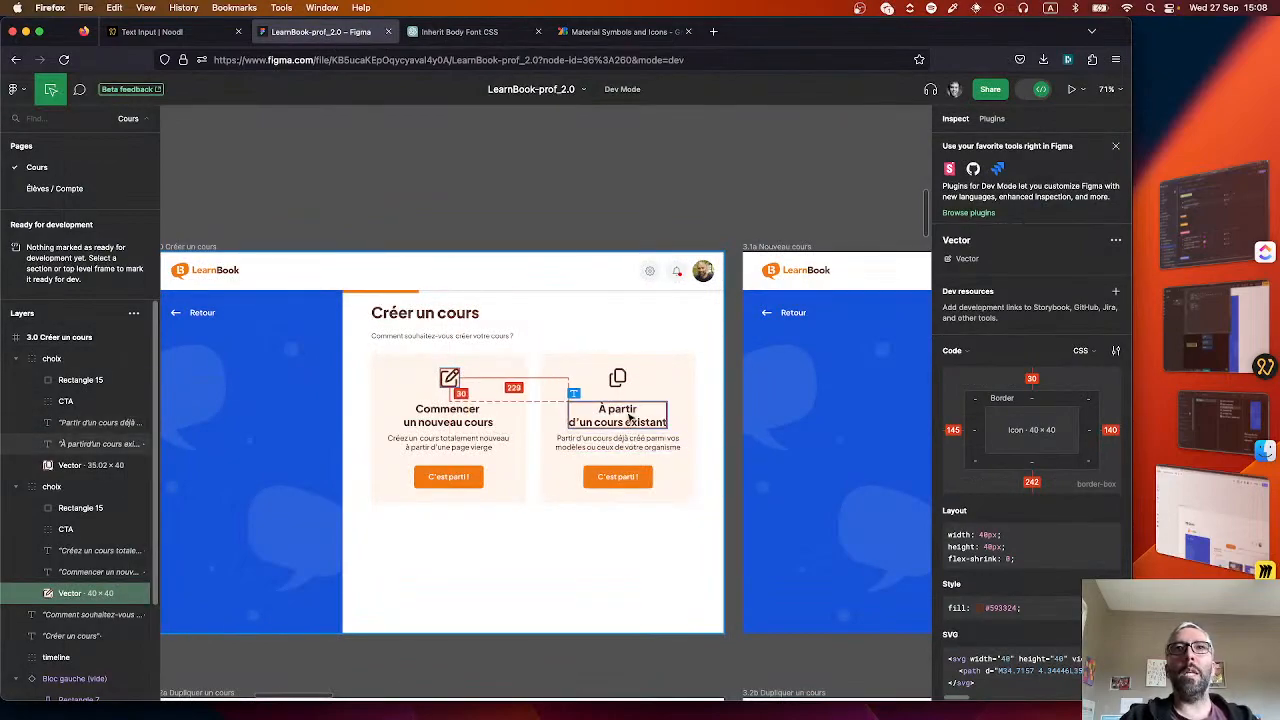
pyautogui.press('super+Tab')
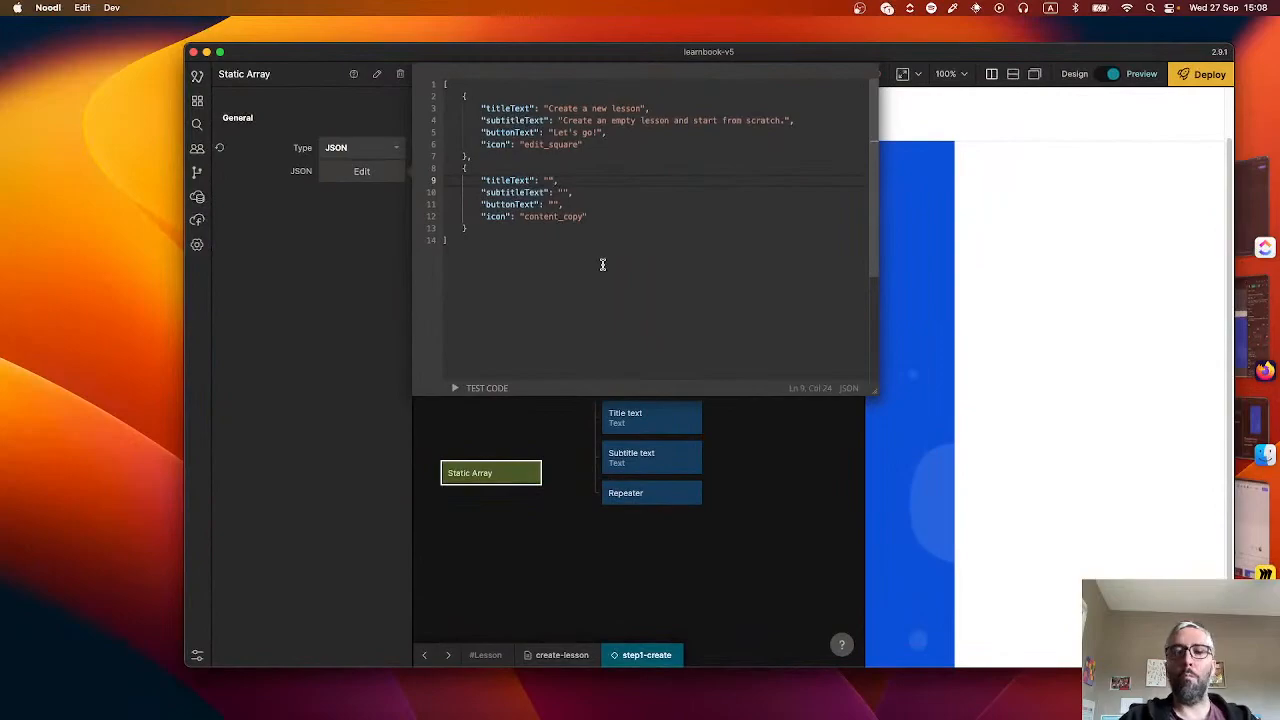
pyautogui.write('Copy an existin')
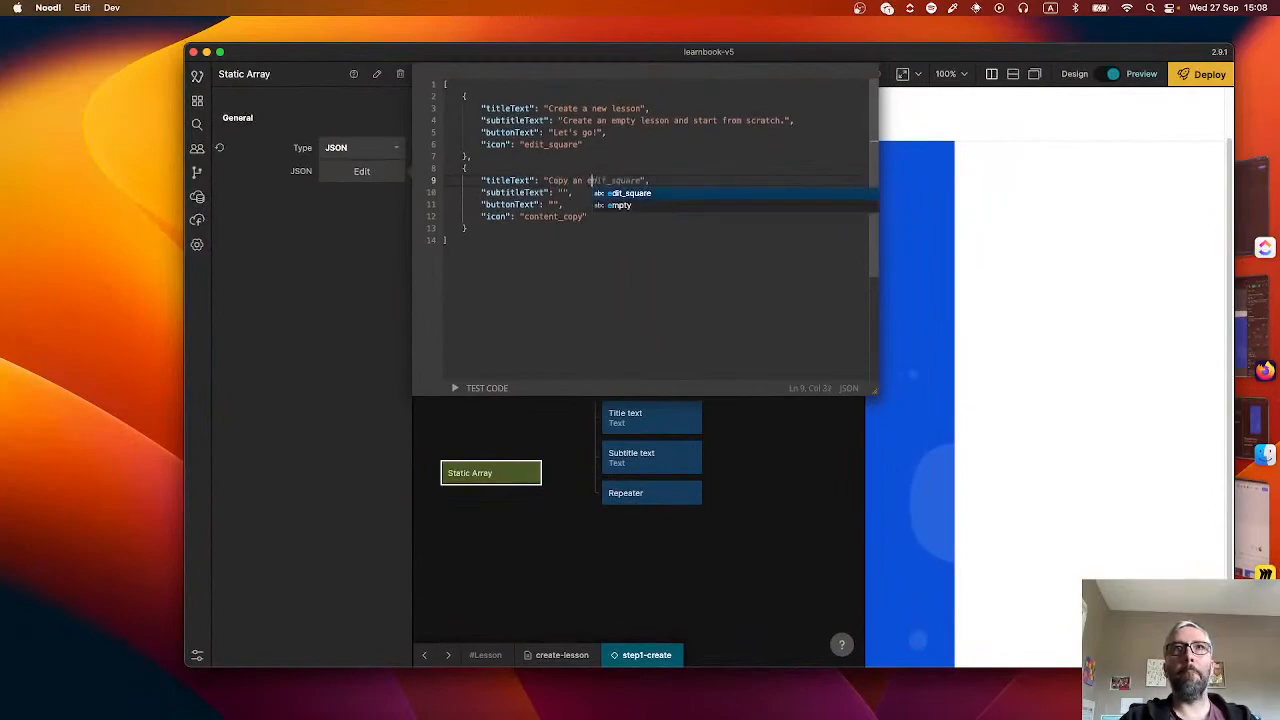
pyautogui.write('g course')
# - Set the second entry's subtitleText to "Start from an existing lesson in your libary or your training organisation's library."
pyautogui.press('super+Tab')
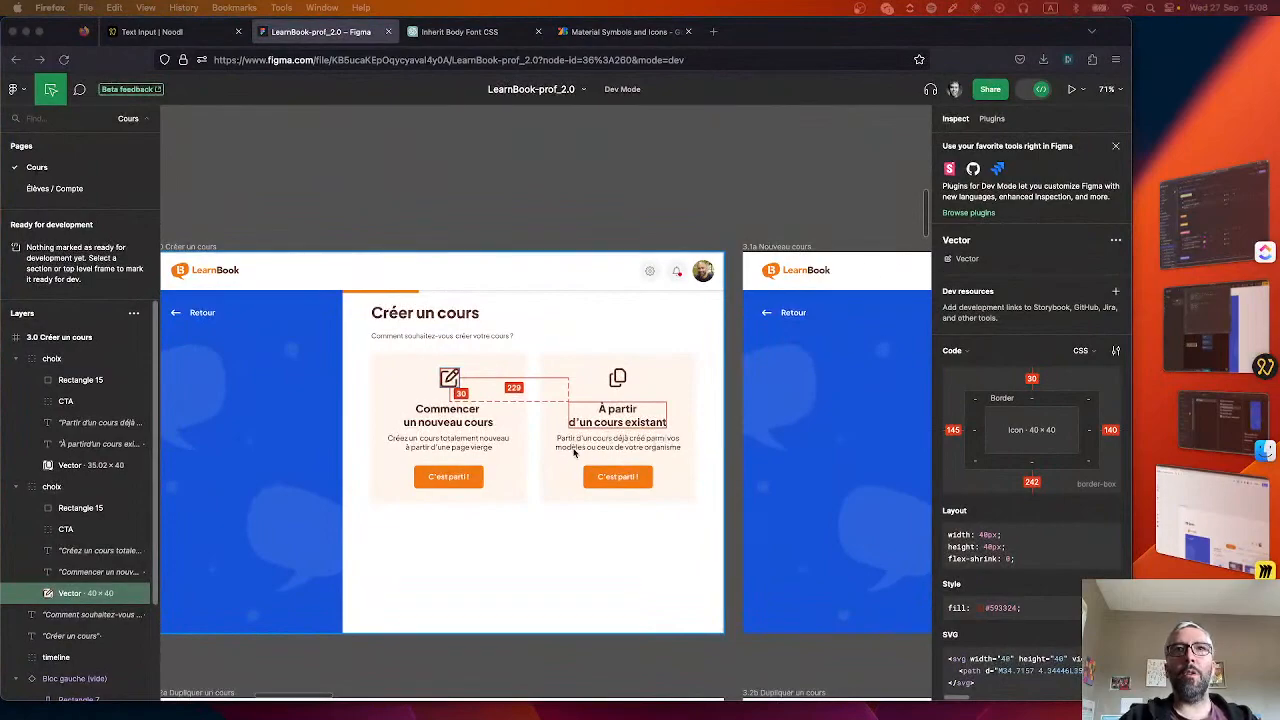
pyautogui.press('super+Tab')
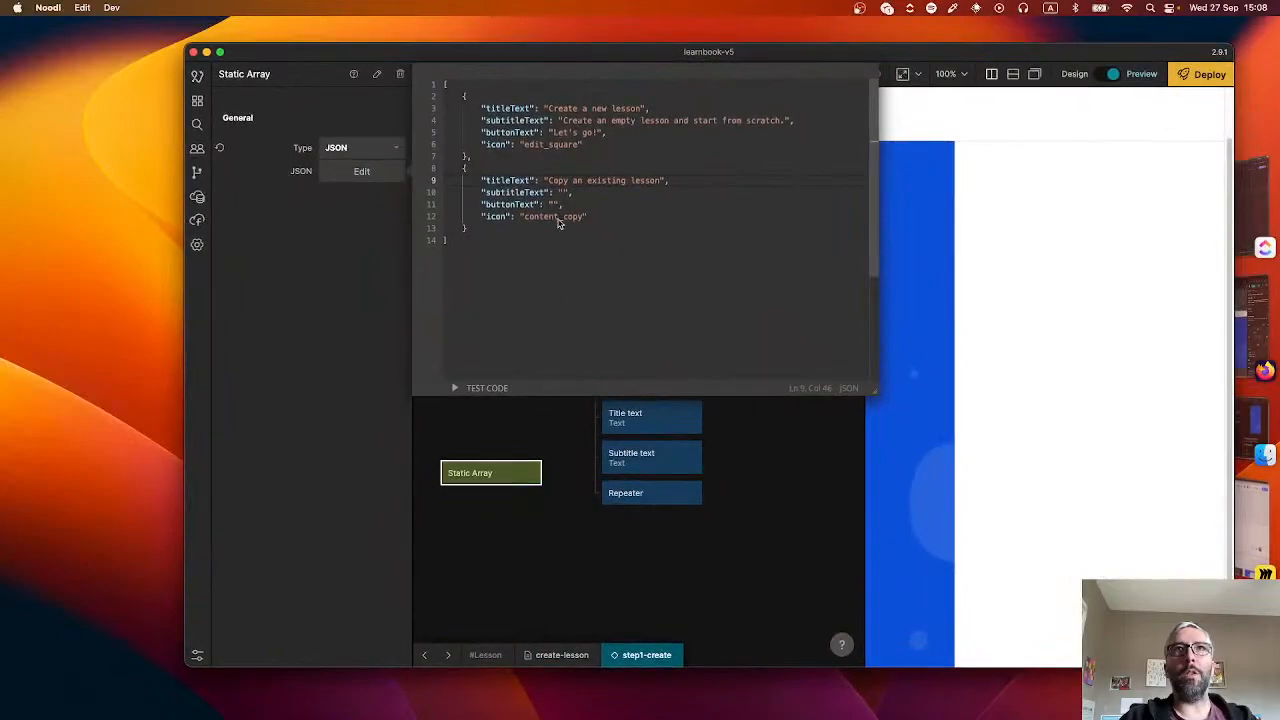
pyautogui.click(559, 194)
pyautogui.write('Start from an')
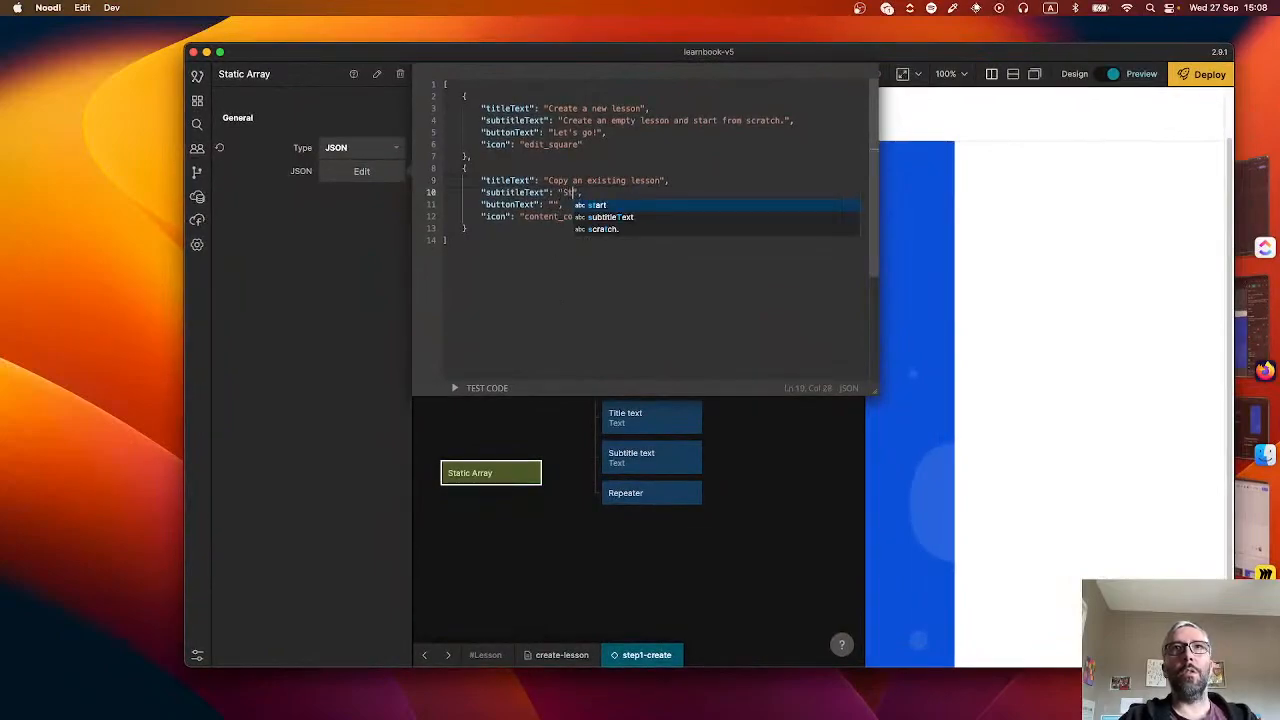
pyautogui.write(' existing lesson')
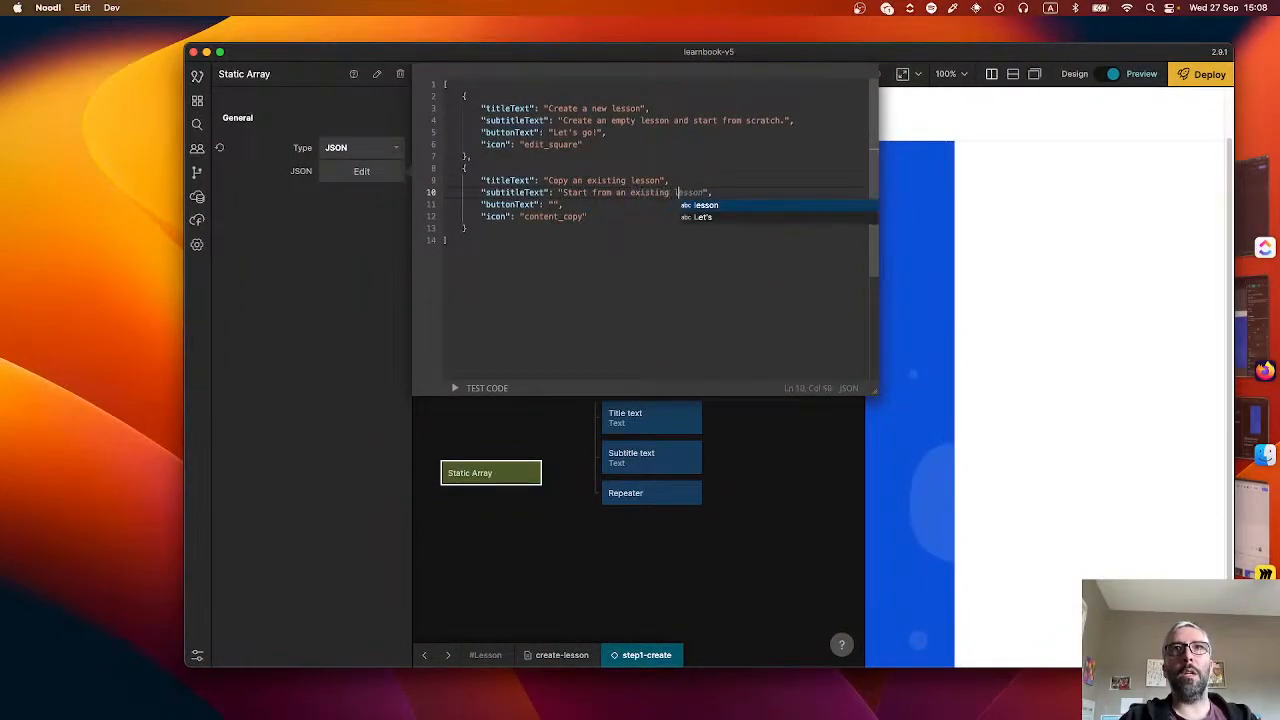
pyautogui.write(' in your lib')
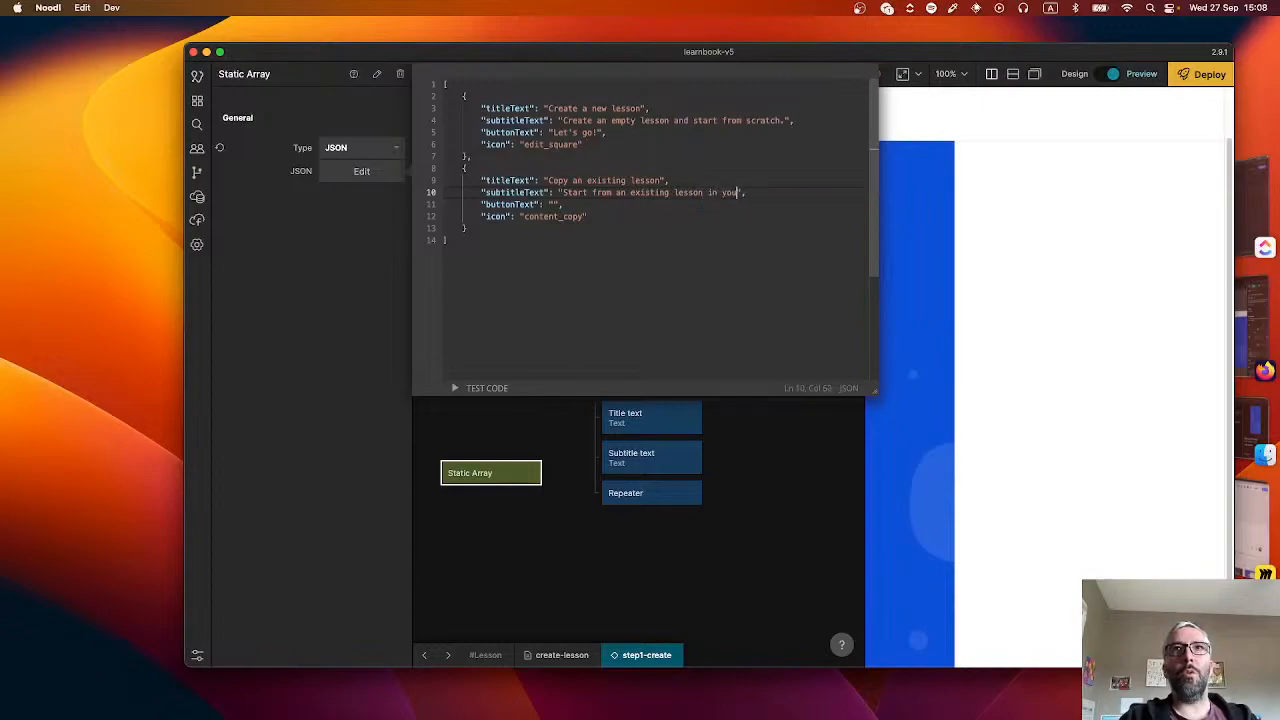
pyautogui.write('ary')
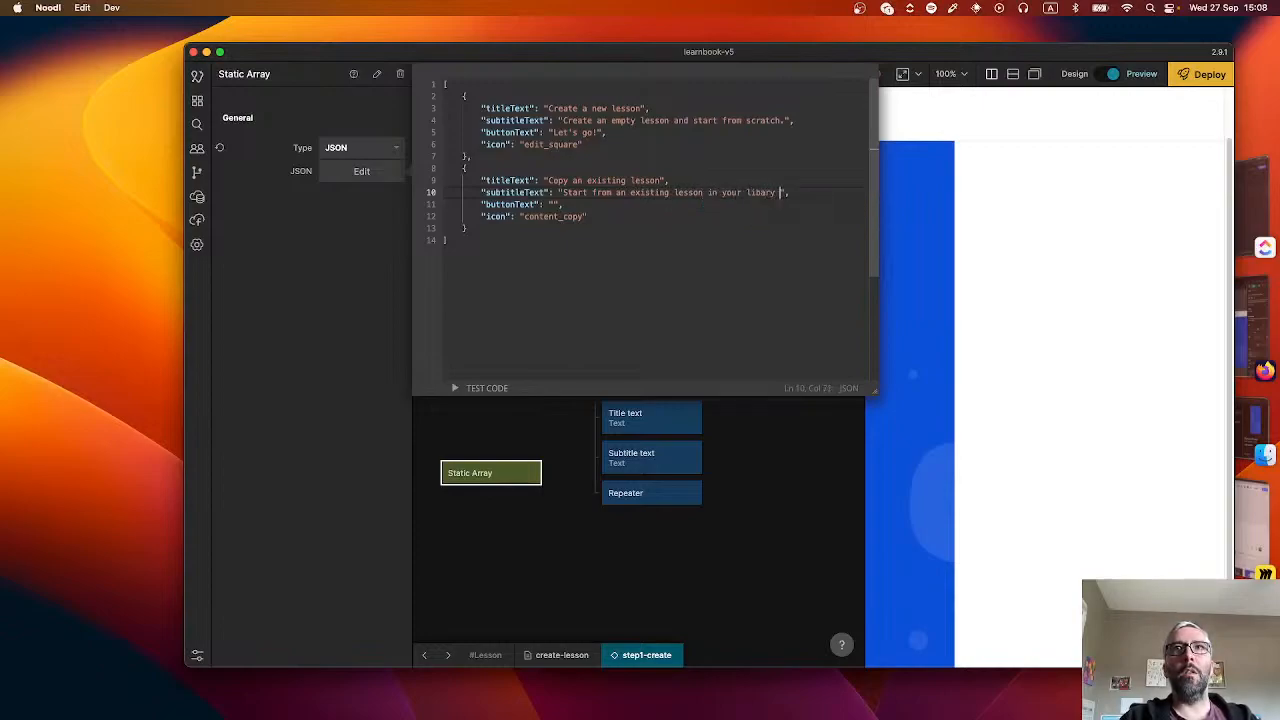
pyautogui.write(' or your training organisatio')
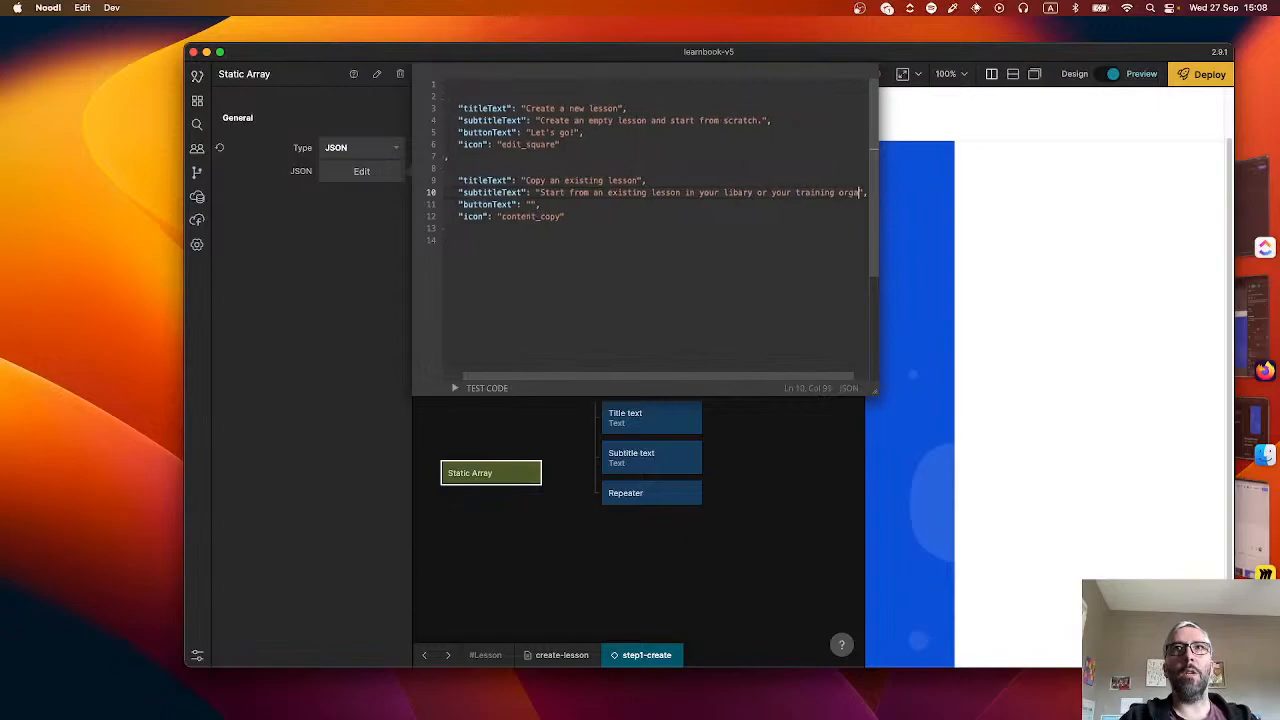
pyautogui.write("tion's li")
pyautogui.press('BackSpace')
pyautogui.press('BackSpace')
pyautogui.press('BackSpace')
pyautogui.press('BackSpace')
pyautogui.press('BackSpace')
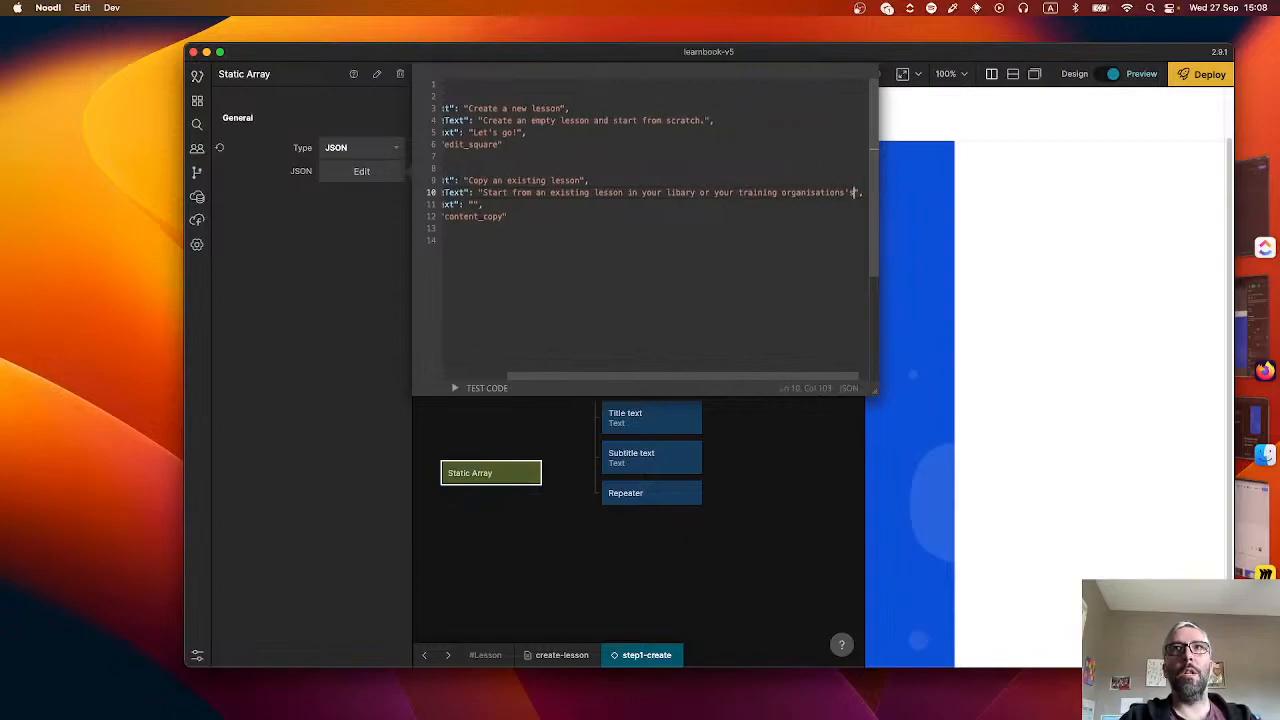
pyautogui.write('n')
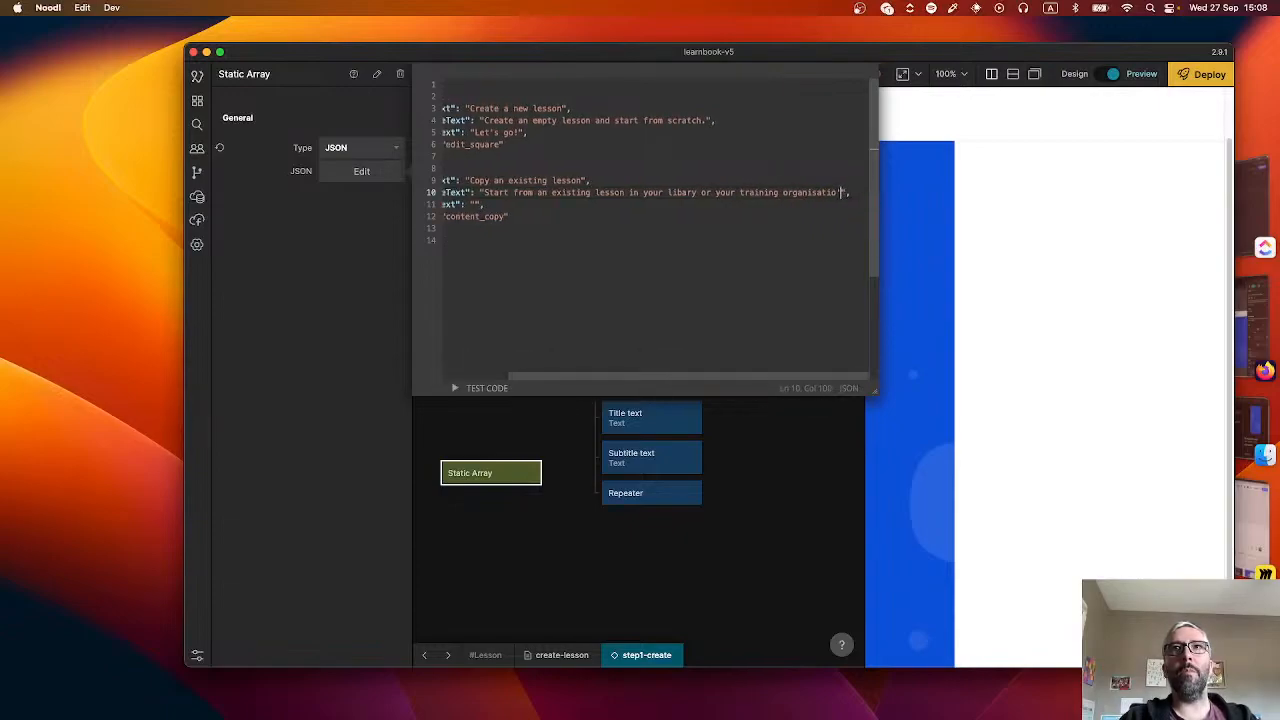
pyautogui.write("'s library")
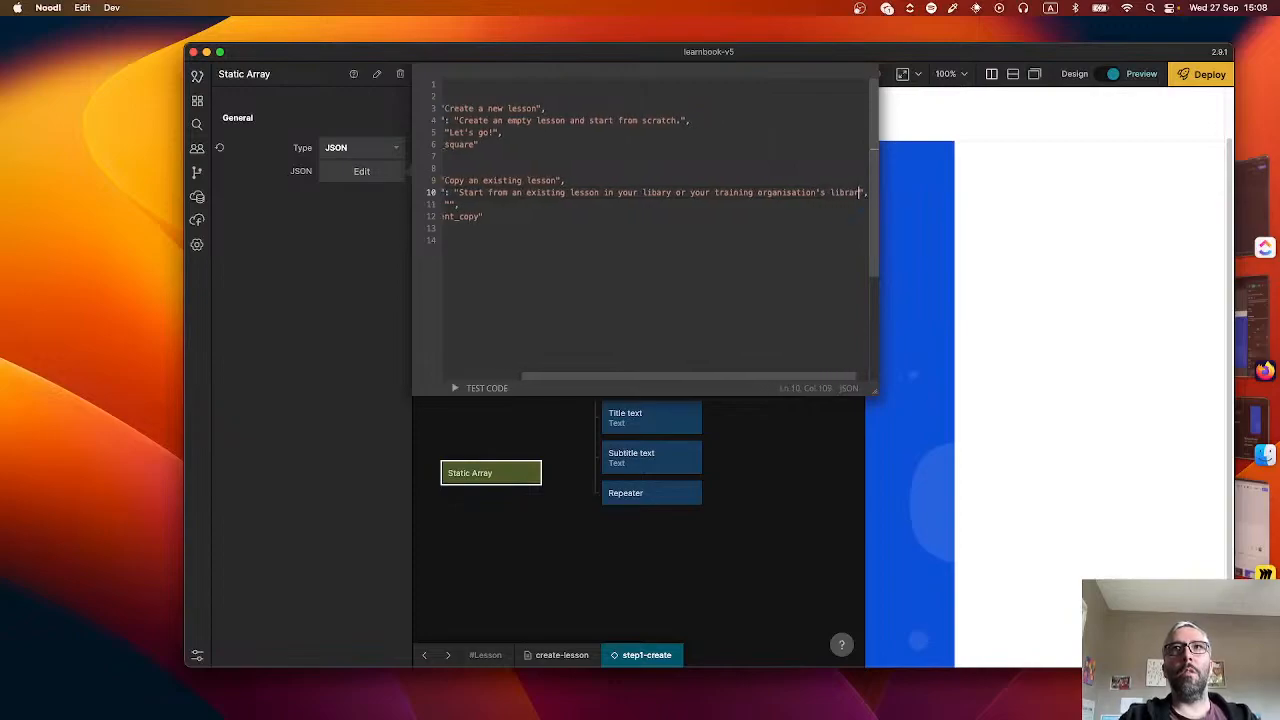
pyautogui.write('.')
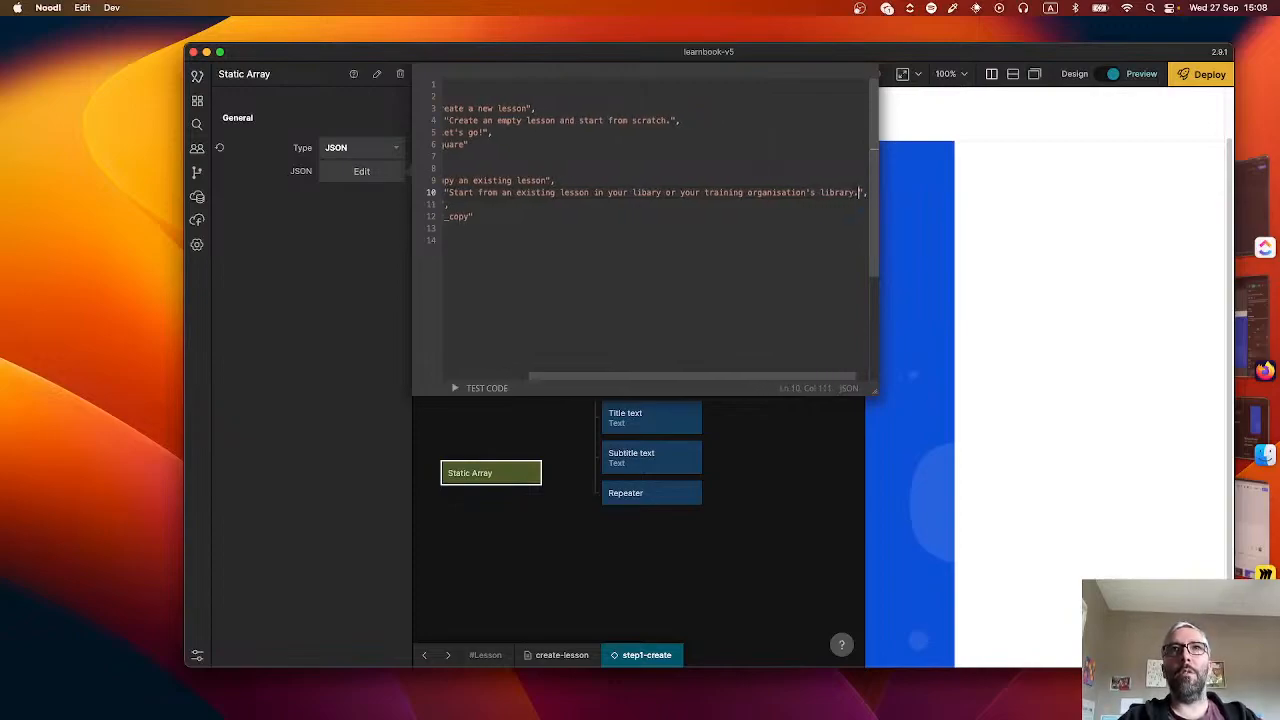
# - Set the second entry's buttonText to "Let's go!" and close the Static Array's JSON editor
pyautogui.hscroll(-5, 615, 252)
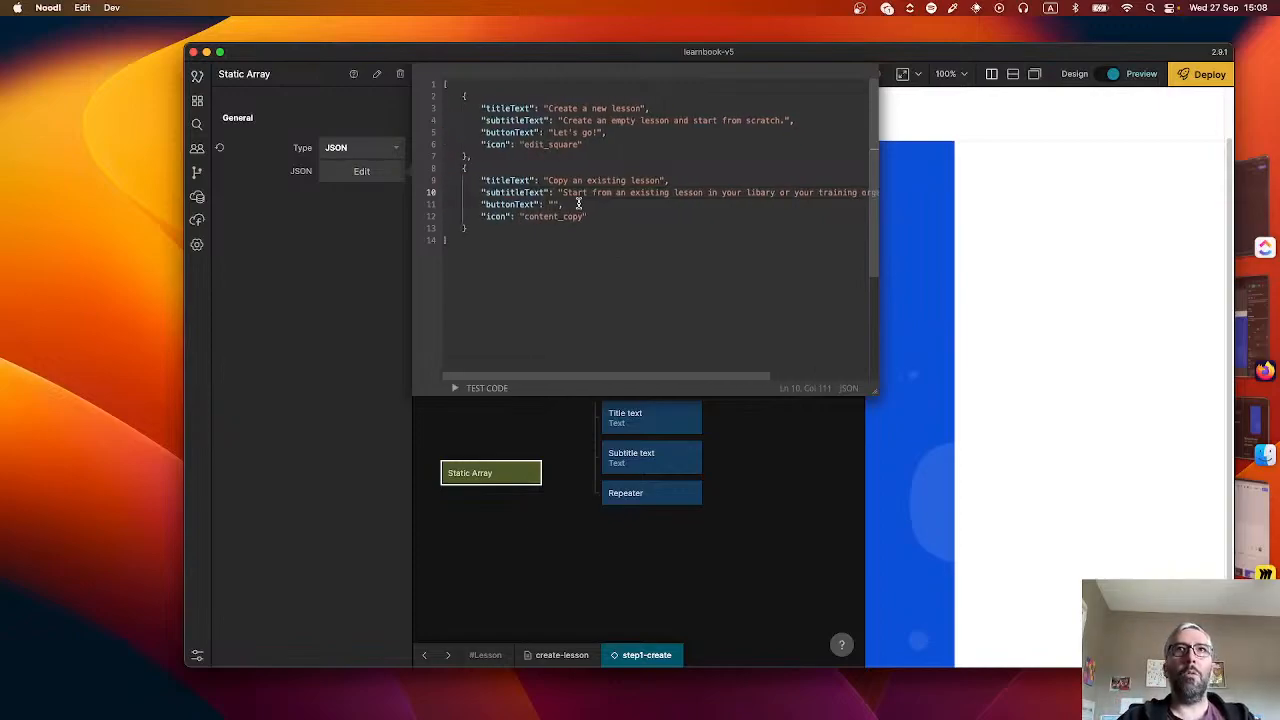
pyautogui.click(552, 204)
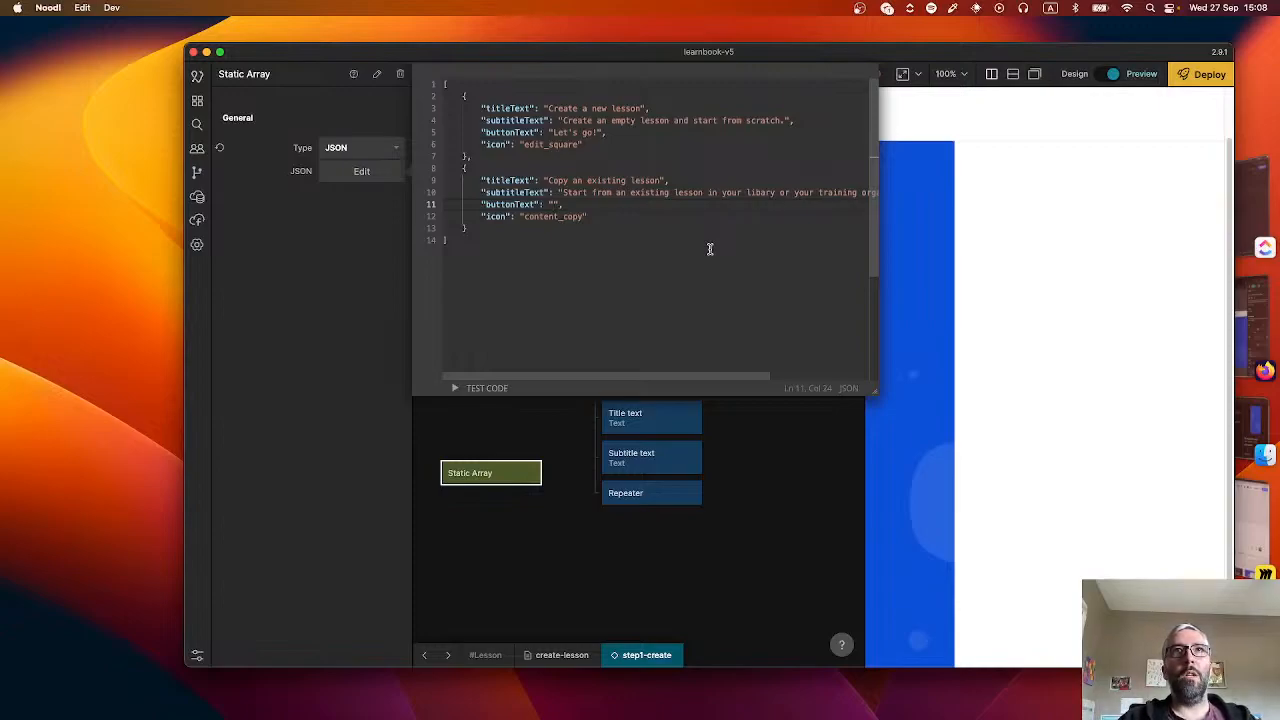
pyautogui.write("Let's go!")
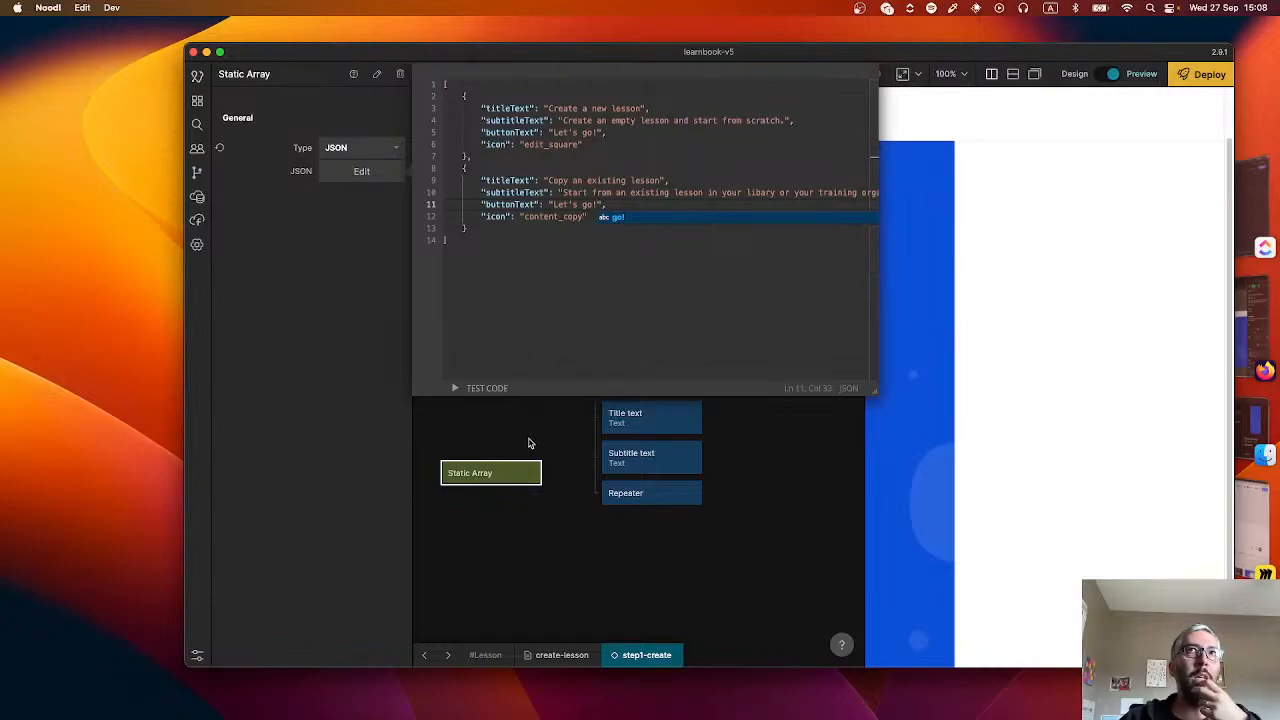
pyautogui.hscroll(3, 694, 250)
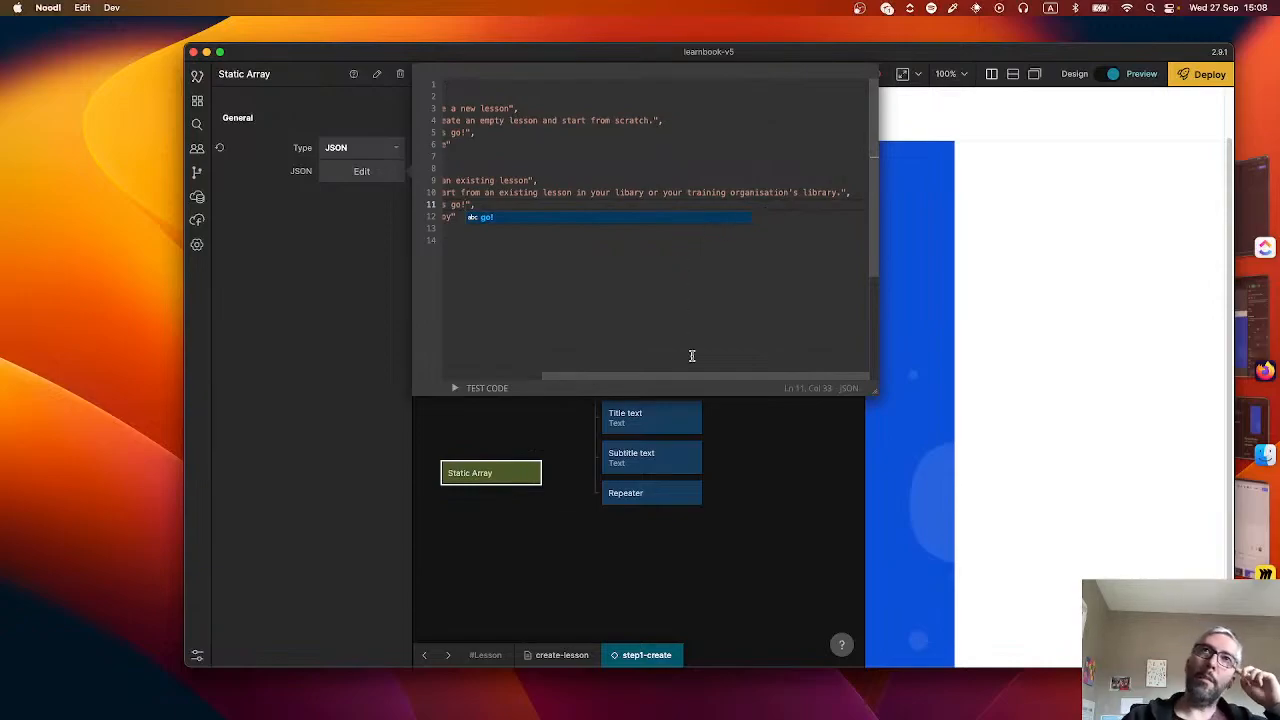
pyautogui.click(543, 452)
pyautogui.moveTo(540, 472)
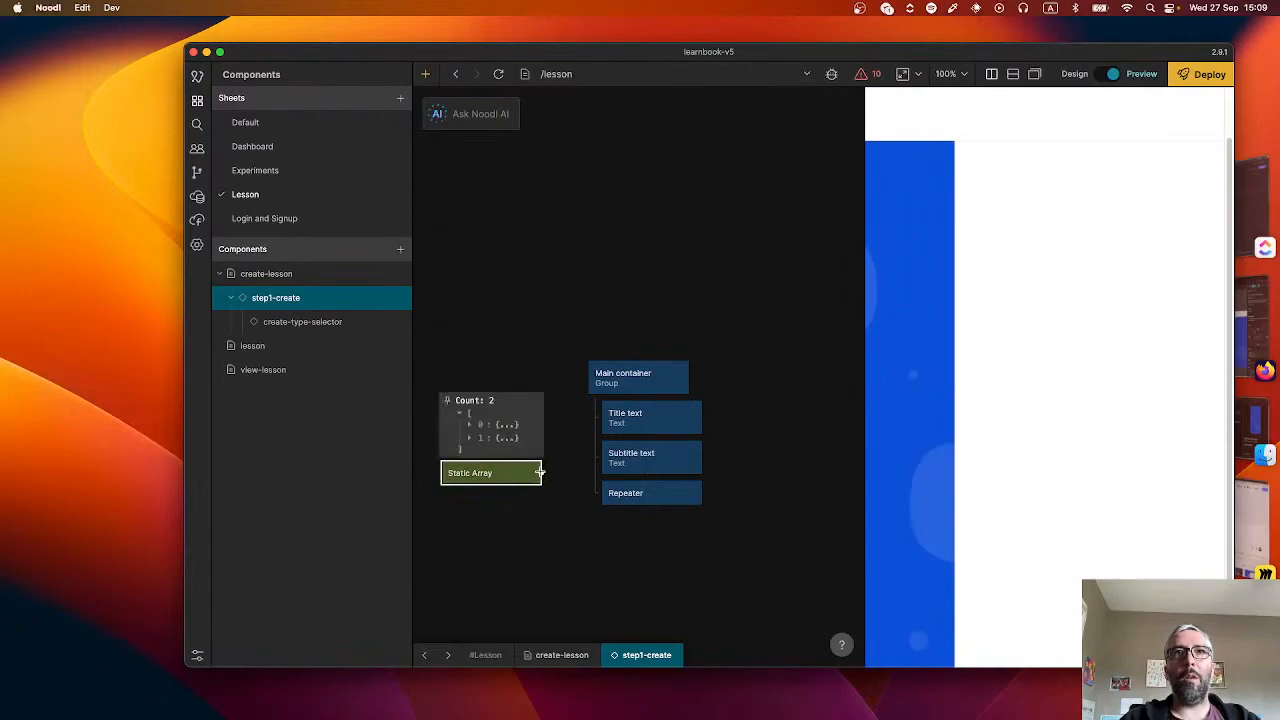
# - Add a Columns node under the Main container with the Repeater nested inside it, and set its layout string to "1 1"
pyautogui.rightClick(714, 526)
pyautogui.write('col')
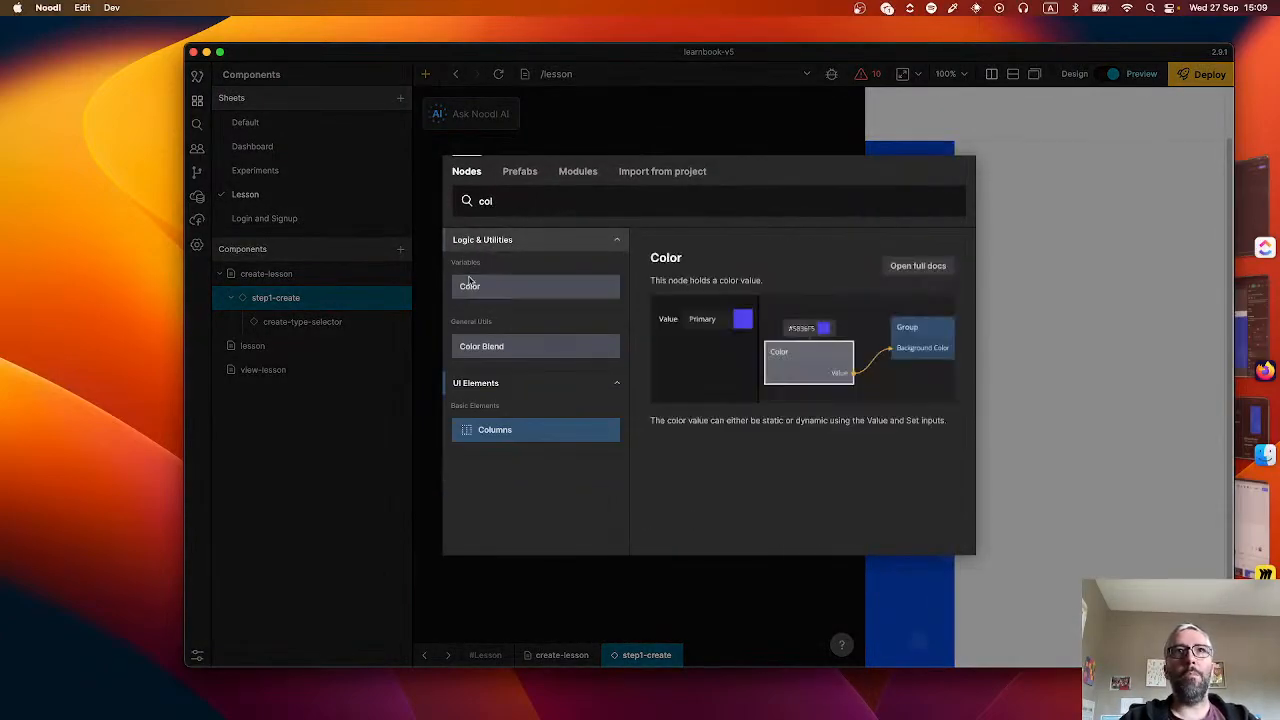
pyautogui.click(527, 432)
pyautogui.moveTo(768, 547); pyautogui.dragTo(720, 520)
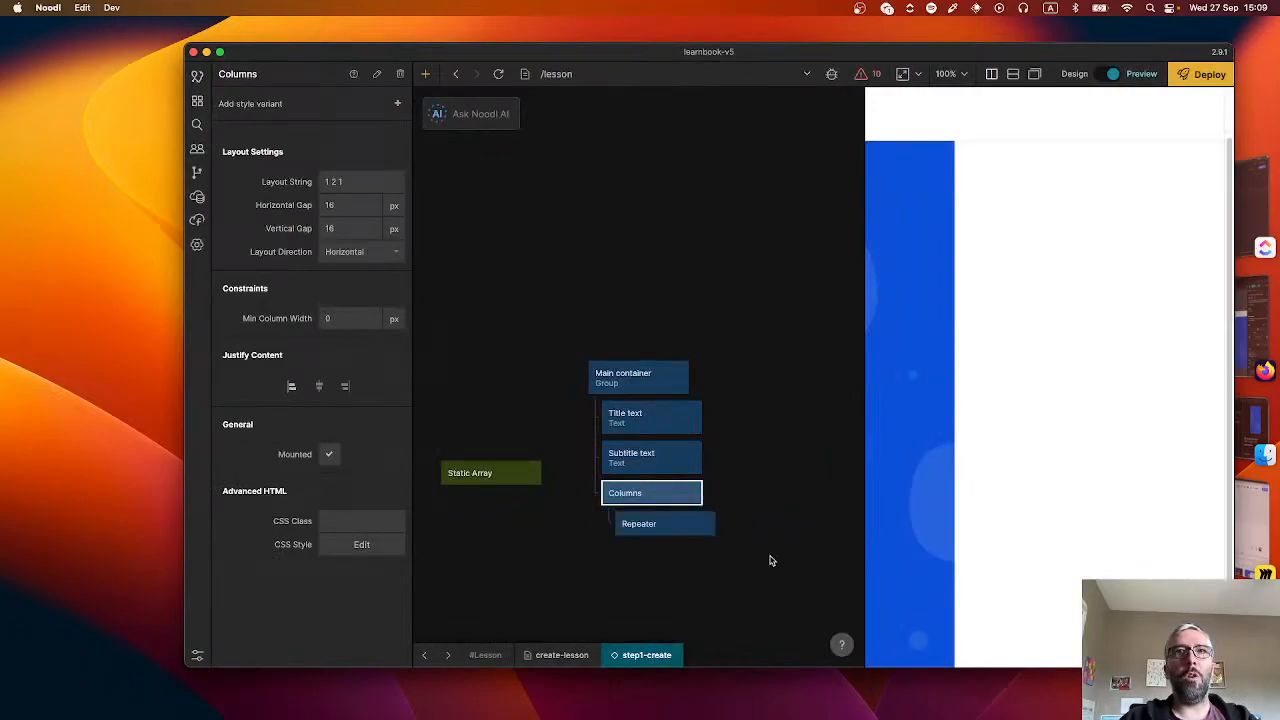
pyautogui.click(336, 181)
pyautogui.write('1')
pyautogui.press('Return')
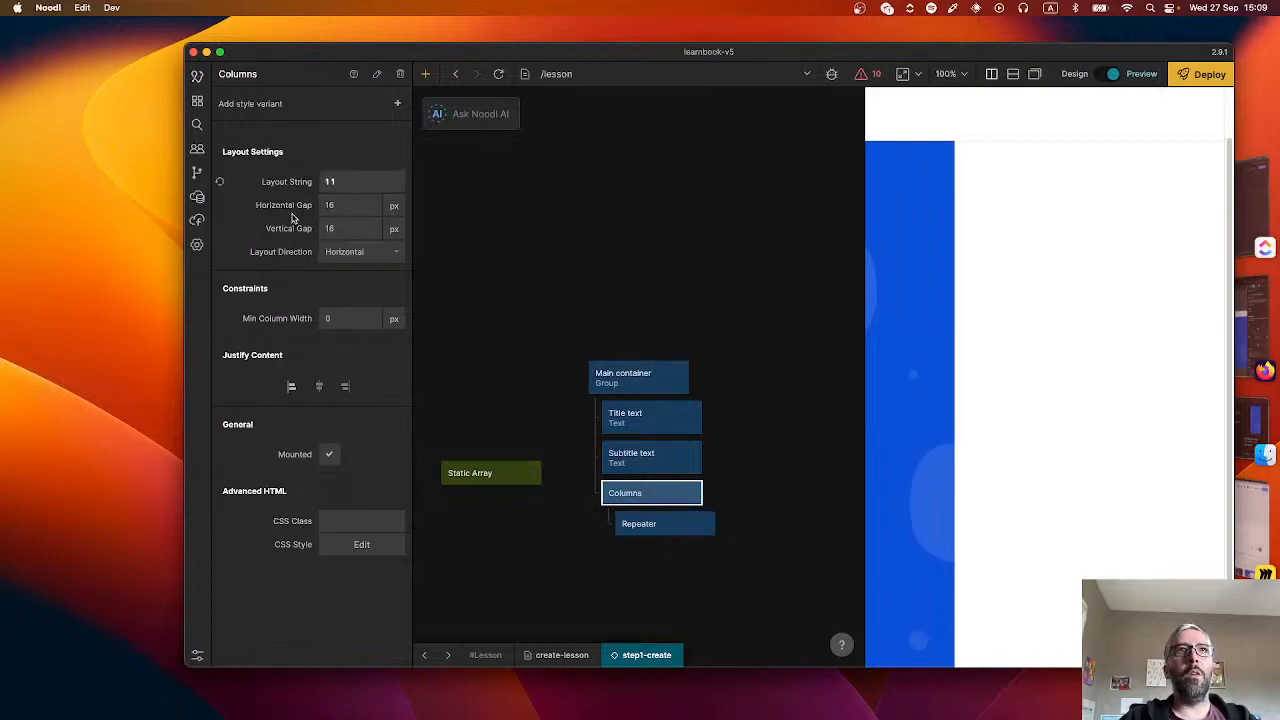
# - Check the spacing between the two cards in the Figma design, and set the Columns node's horizontal gap in Noodl to 30 px
pyautogui.press('super+Tab')
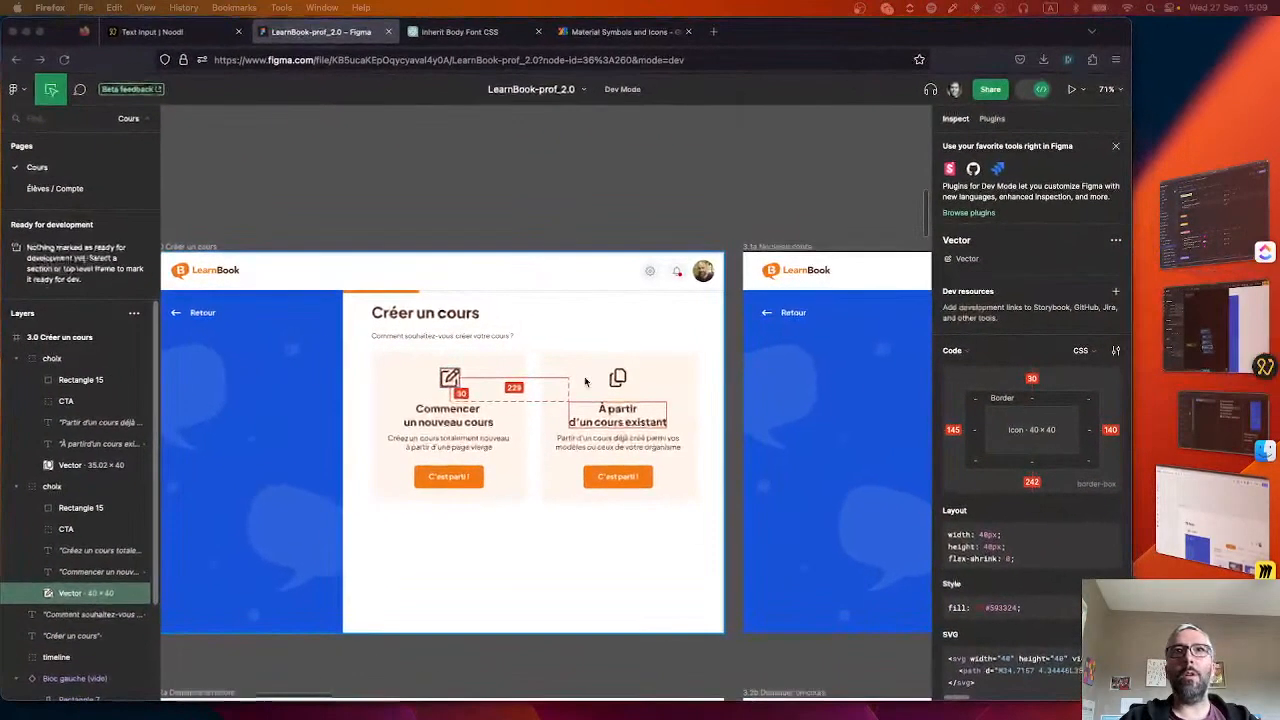
pyautogui.click(528, 425)
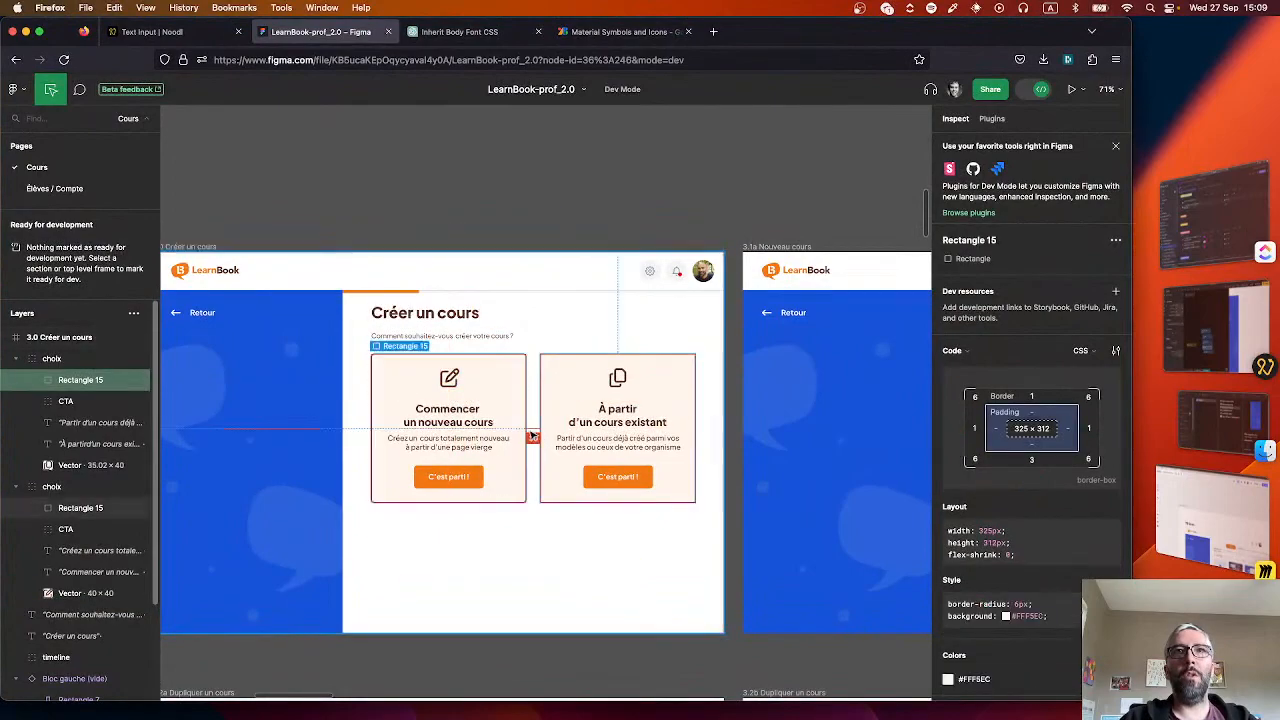
pyautogui.press('super+Tab')
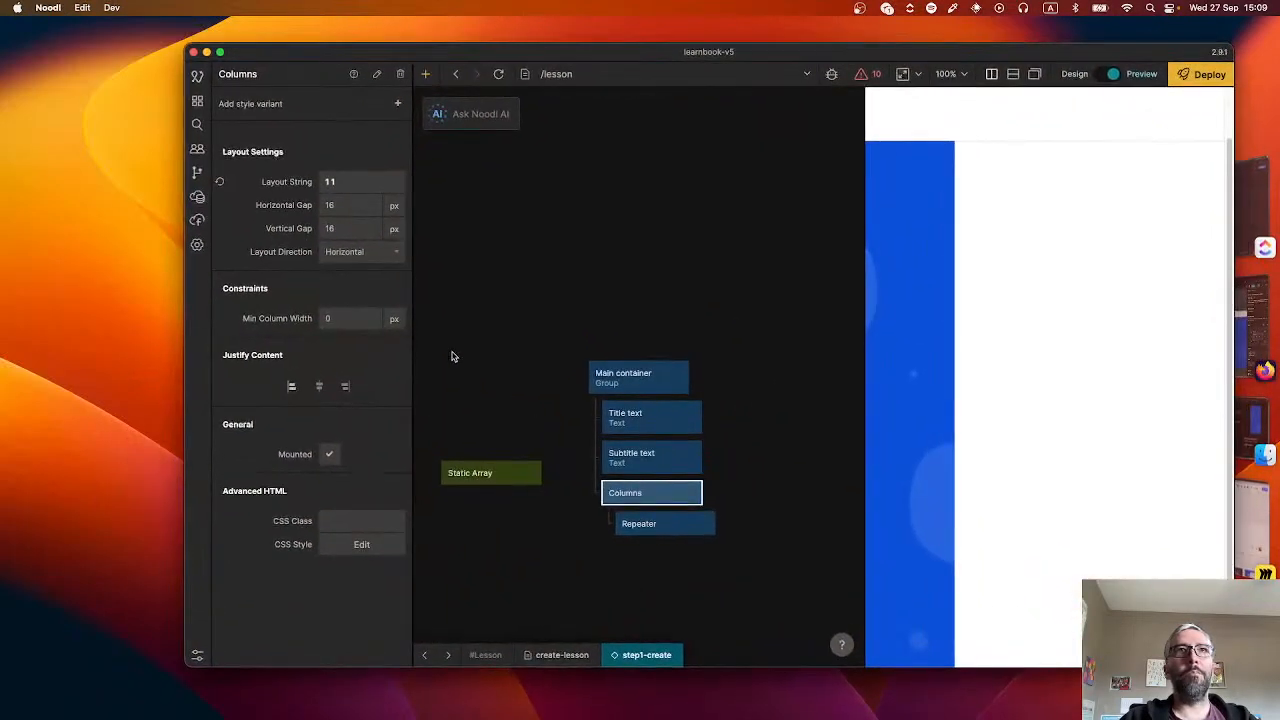
pyautogui.click(339, 204)
pyautogui.write('30')
pyautogui.click(510, 260)
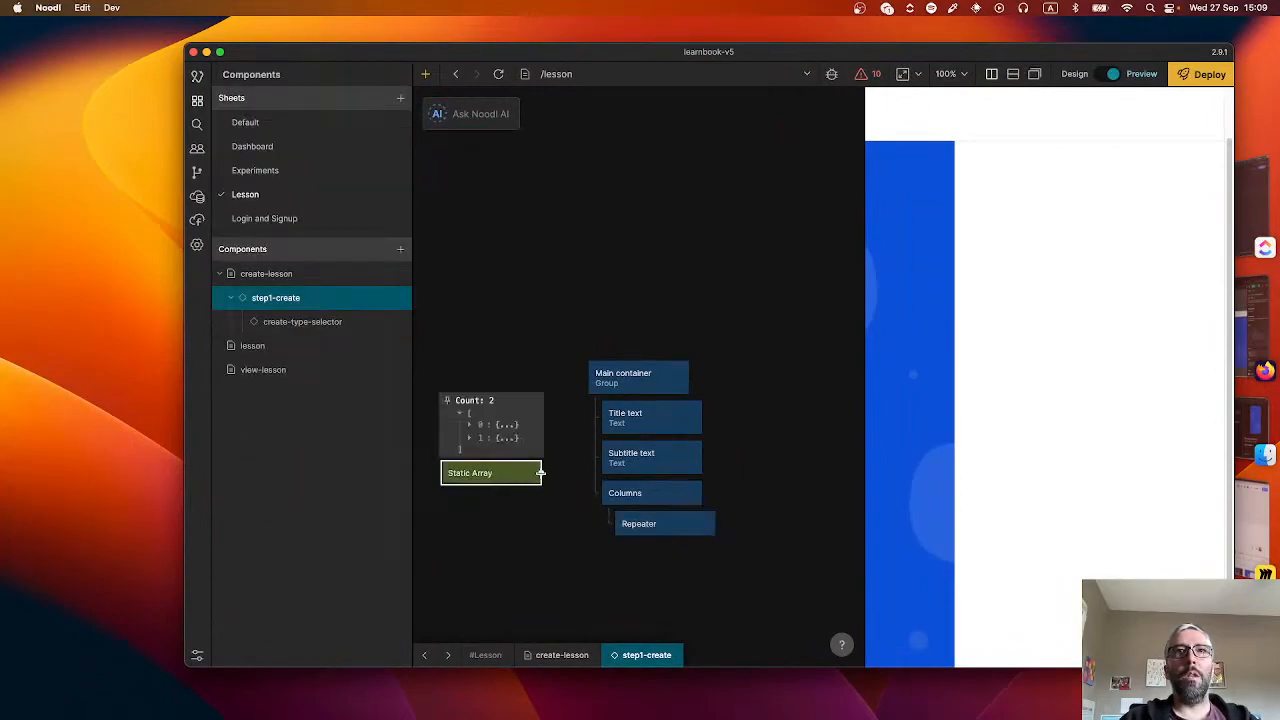
# - Open the Repeater's create-type-selector component, select its top group, and inspect the first card's dimensions in the Figma design
pyautogui.doubleClick(650, 527)
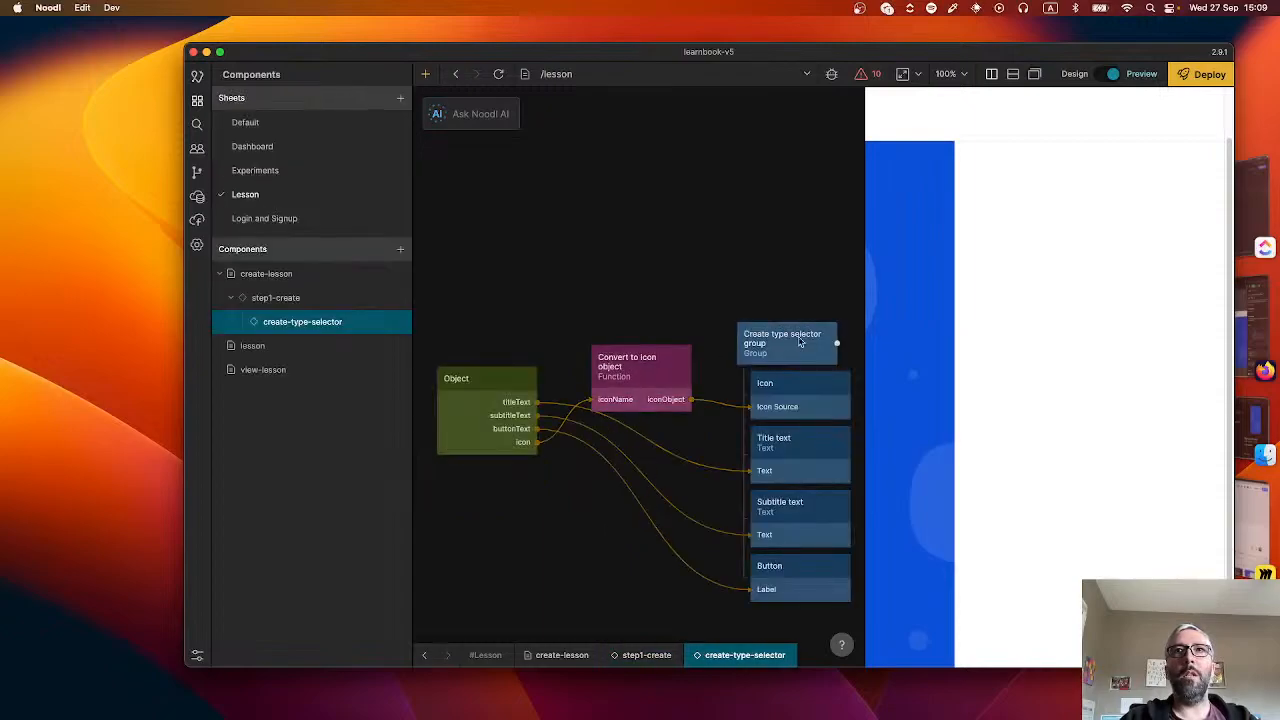
pyautogui.click(801, 343)
pyautogui.press('super+Tab')
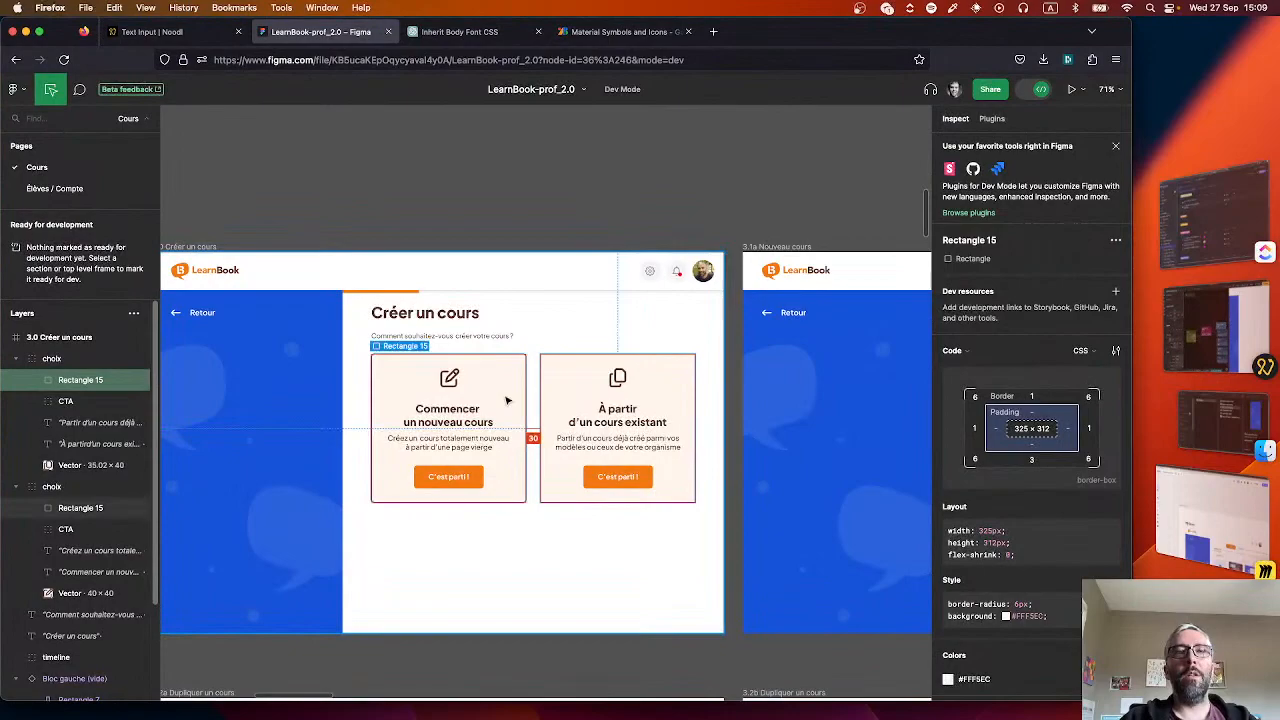
pyautogui.click(507, 400)
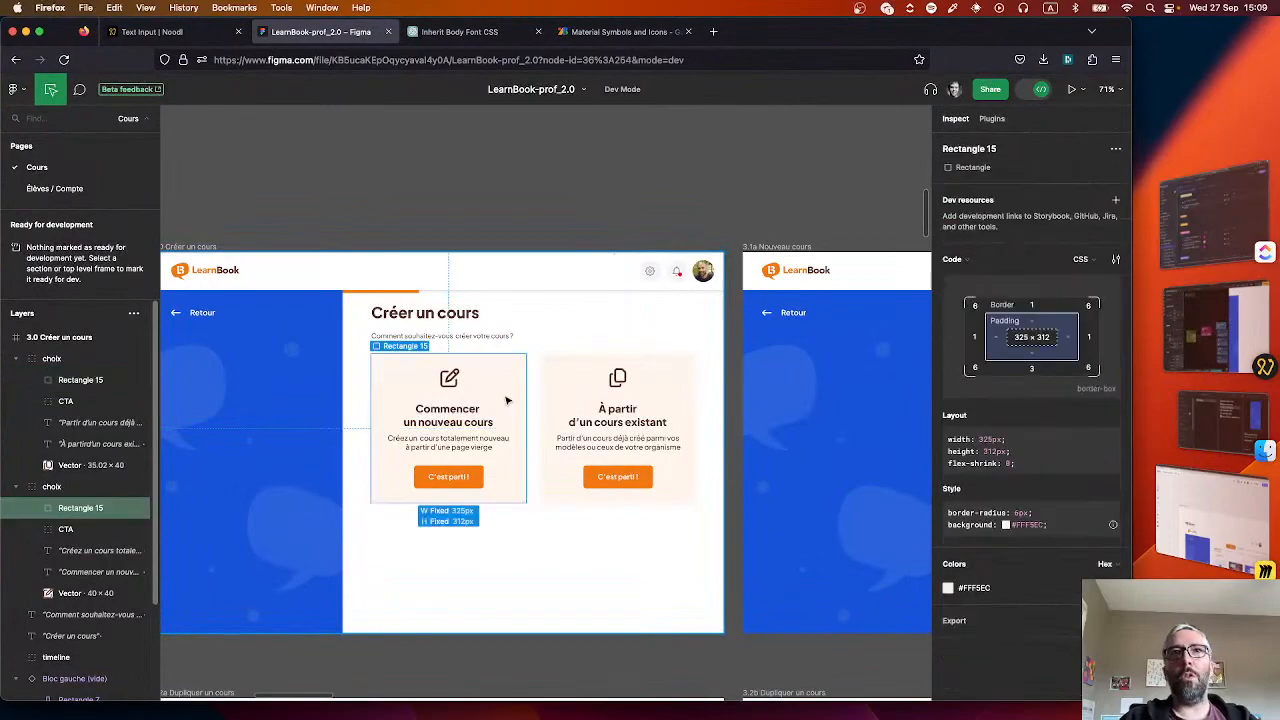
# - Switch back to Noodl and set the Create type selector group's maximum width to 325 px
pyautogui.press('super+Tab')
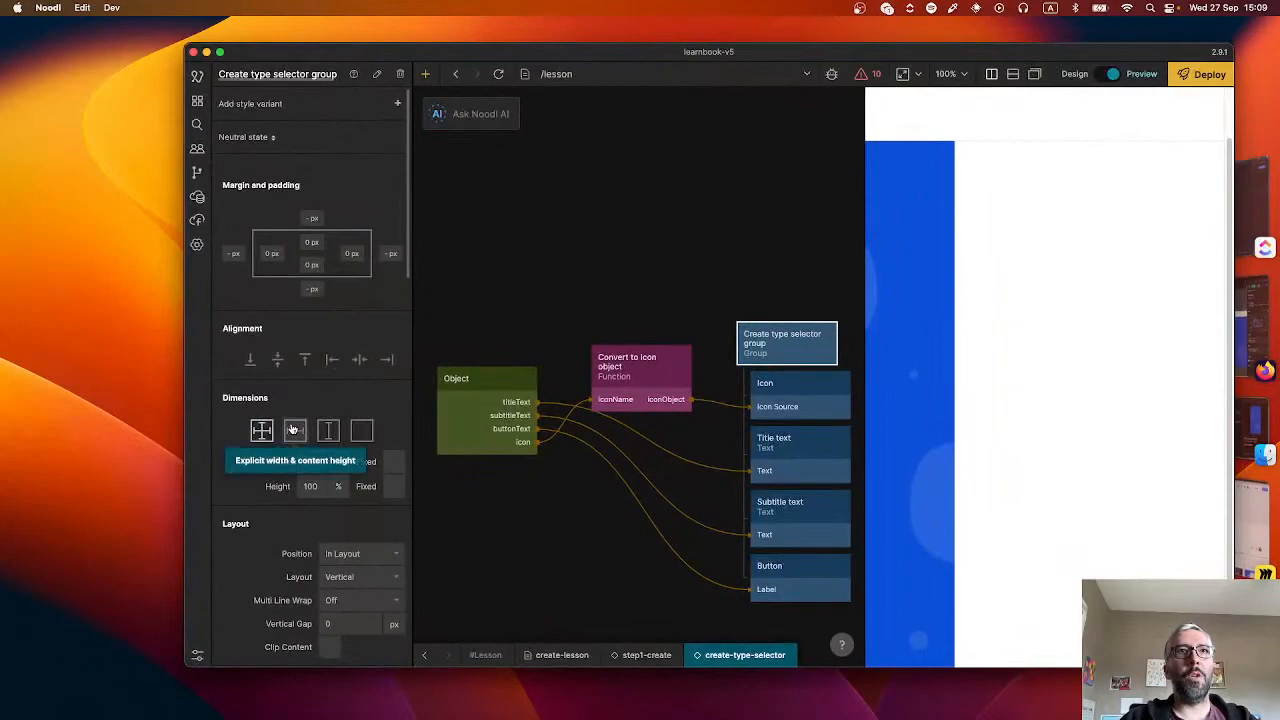
pyautogui.scroll(-10, 300, 480)
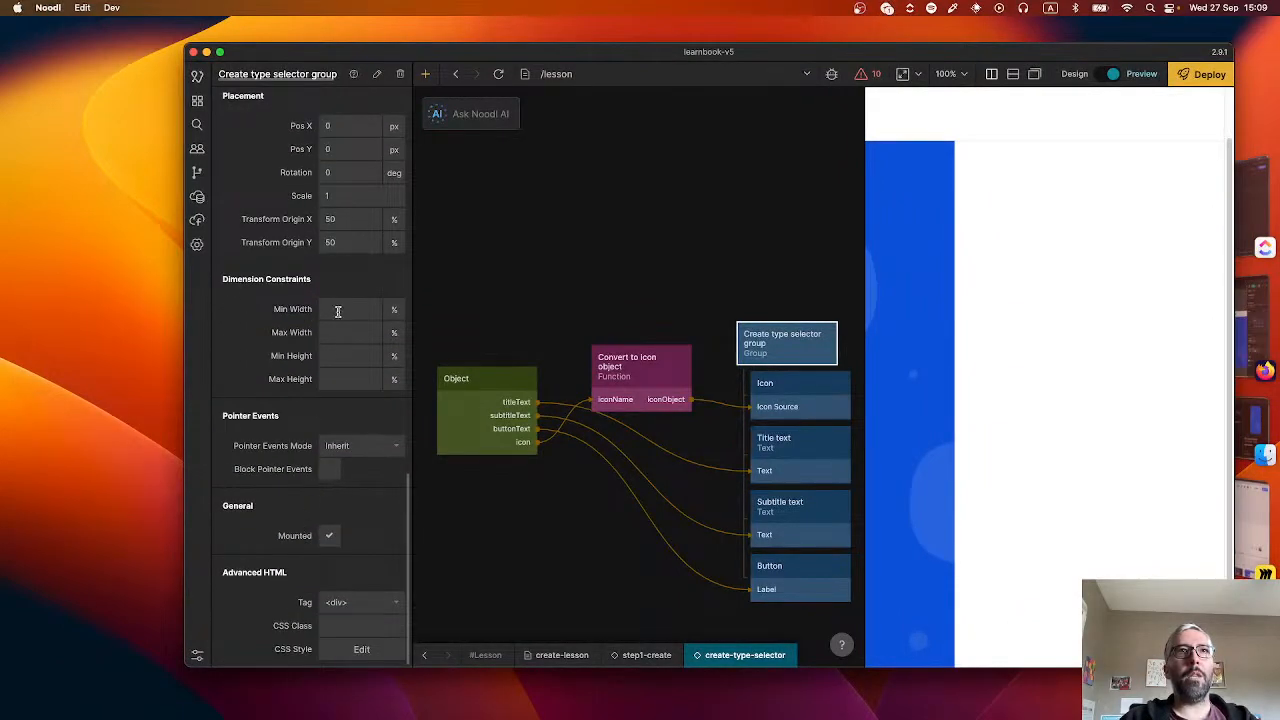
pyautogui.click(340, 333)
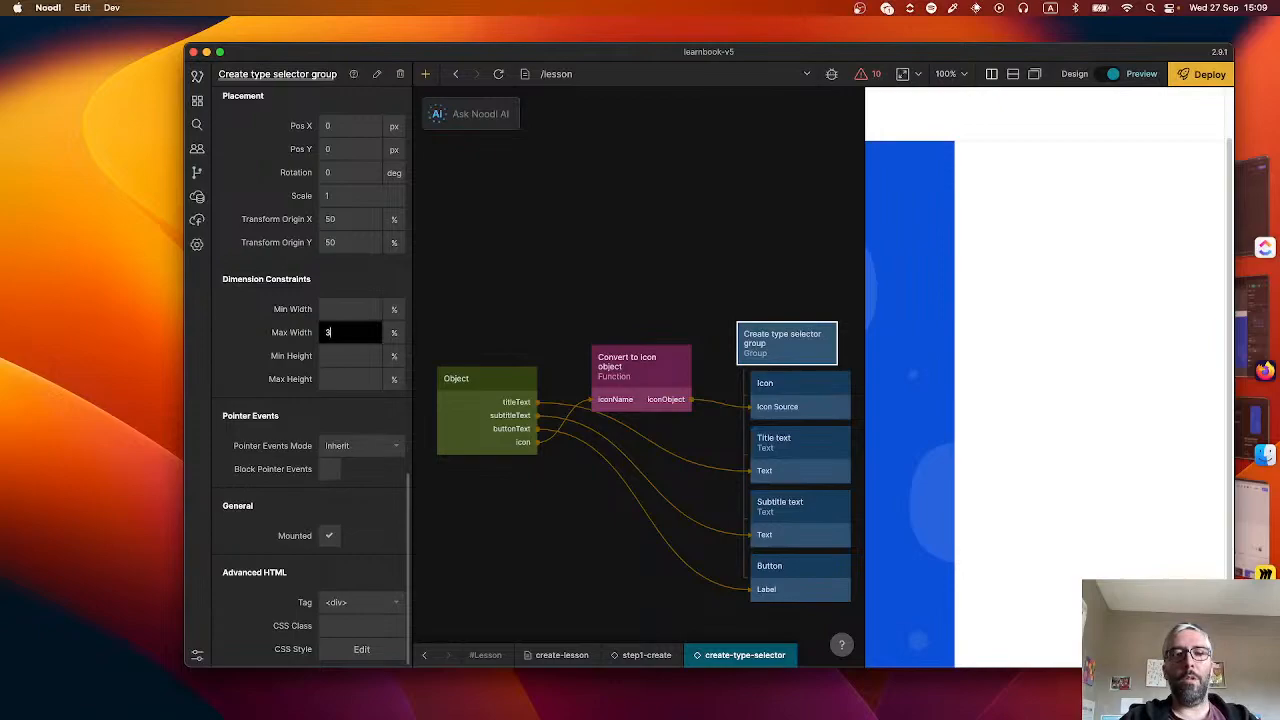
pyautogui.write('325')
pyautogui.click(394, 333)
pyautogui.click(395, 354)
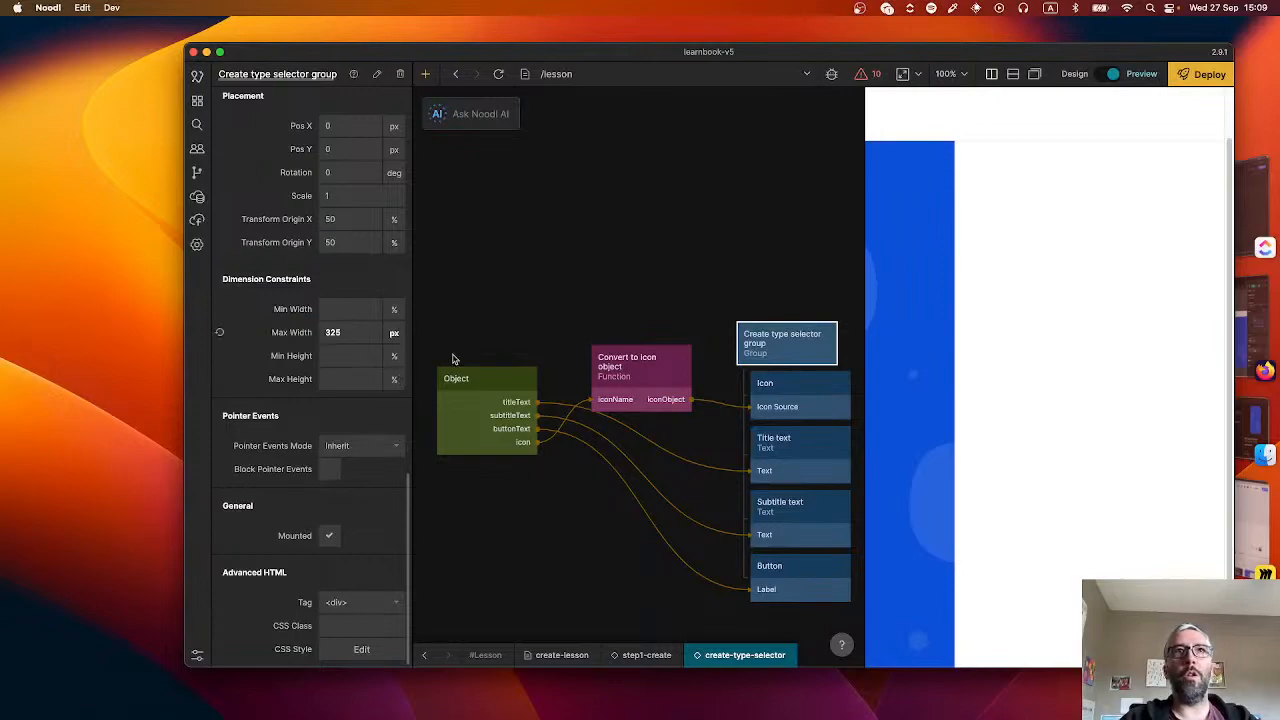
pyautogui.click(628, 317)
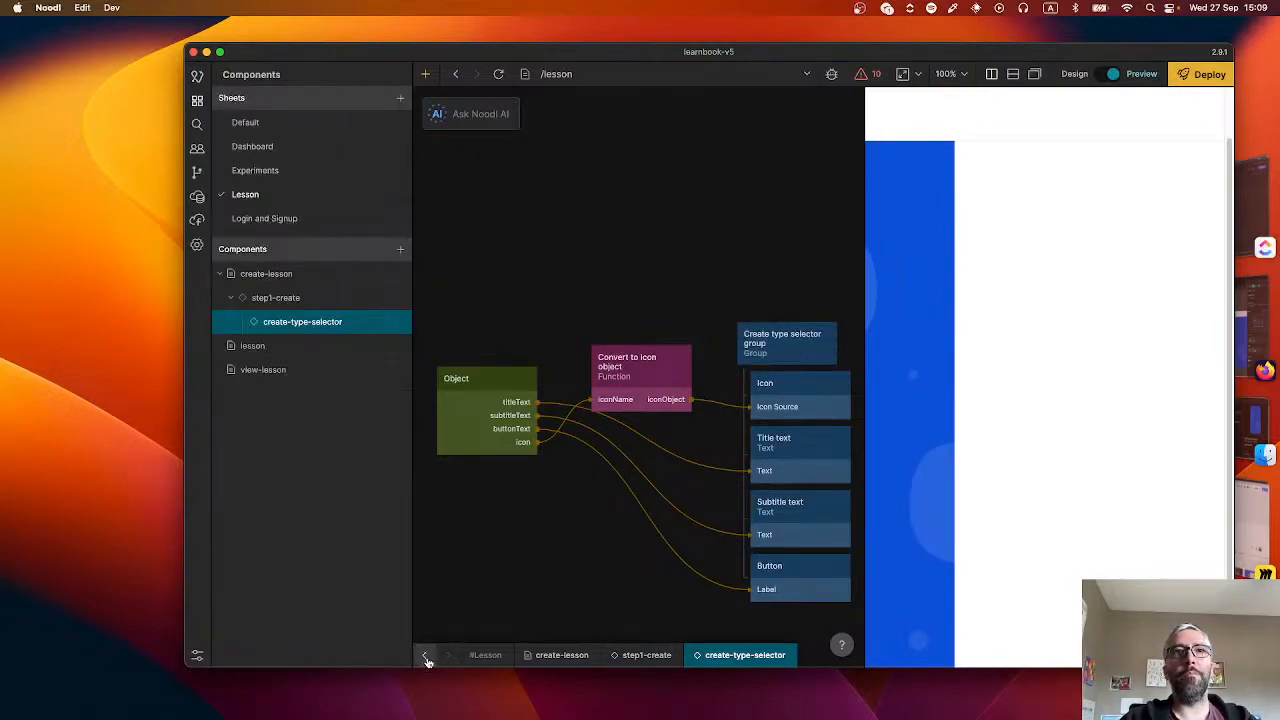
# - Return to the step1-create component and connect the Static Array's Items output to the Repeater's Items input
pyautogui.click(424, 655)
pyautogui.moveTo(626, 428); pyautogui.dragTo(740, 478)
pyautogui.click(437, 369)
pyautogui.click(857, 423)
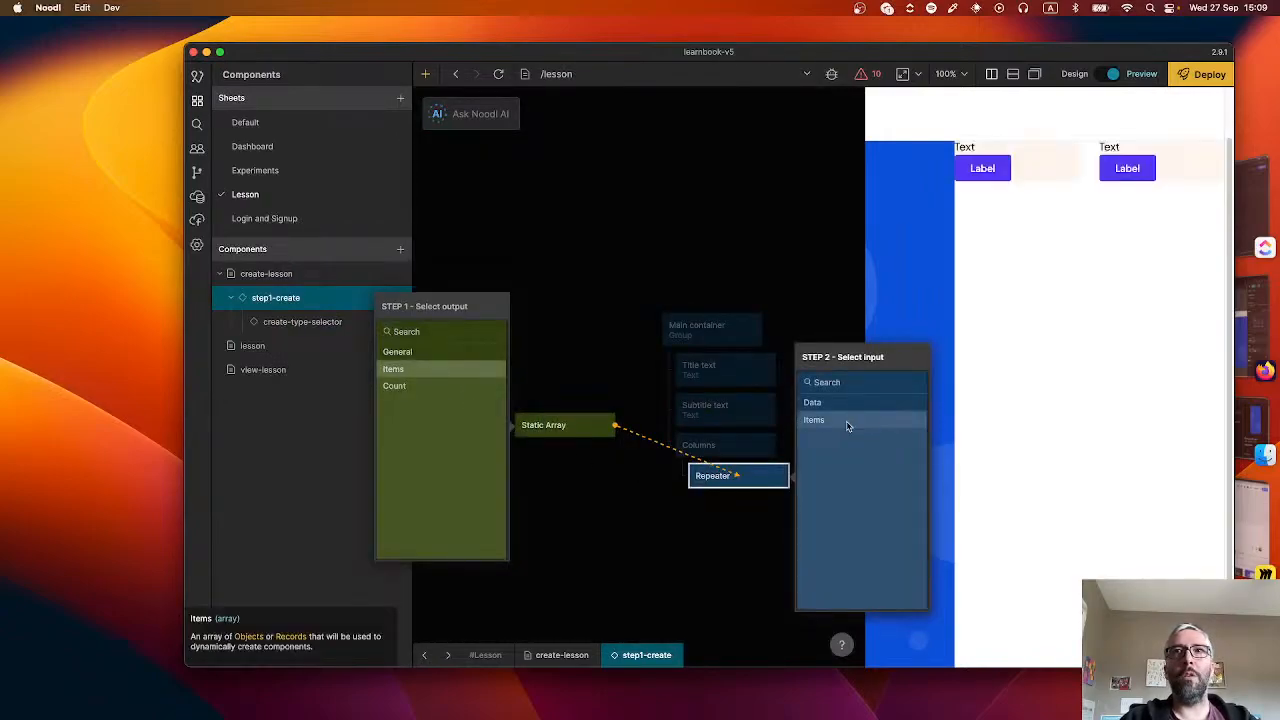
pyautogui.click(552, 294)
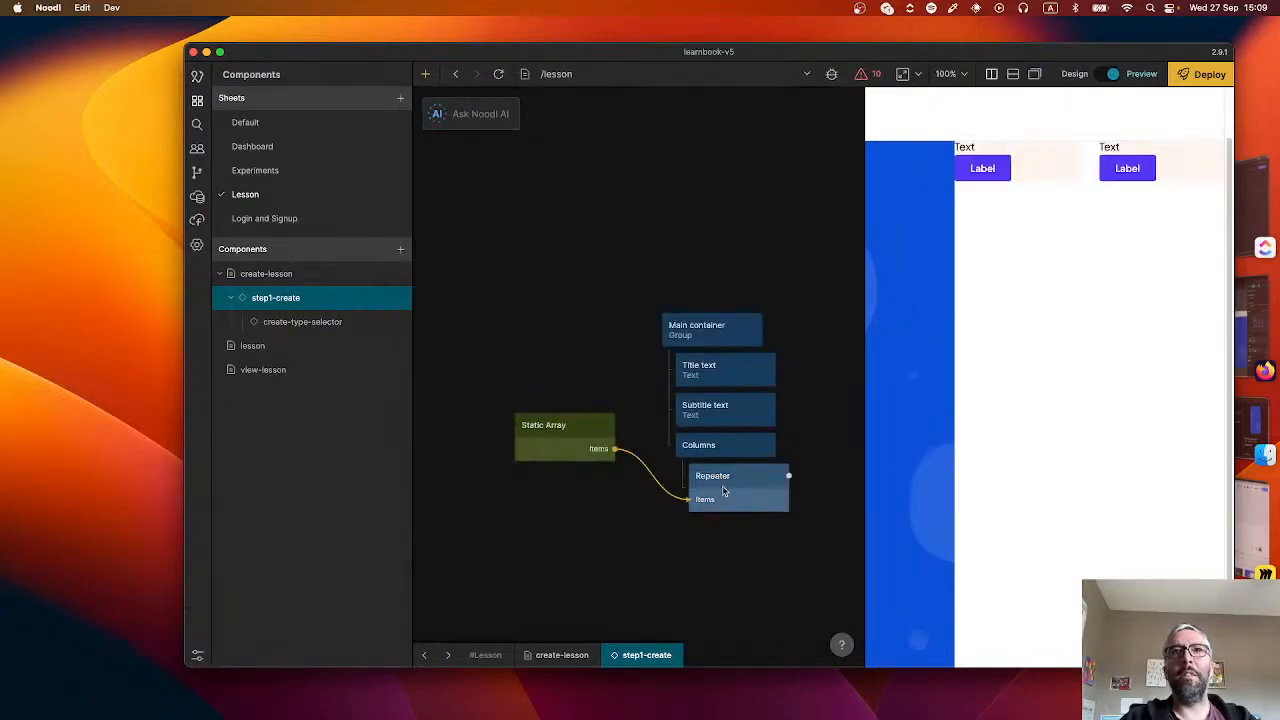
pyautogui.moveTo(648, 477)
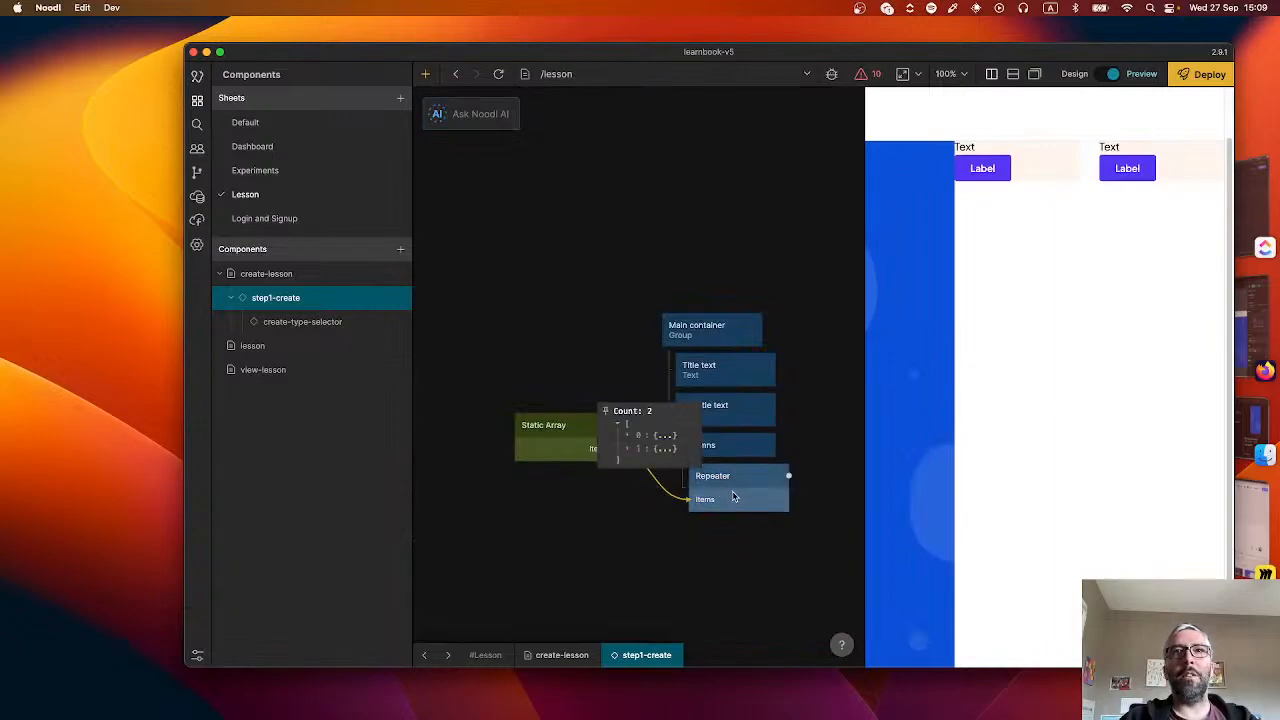
# - In the create-type-selector component, set the Object node to get its Id from the repeater
pyautogui.click(302, 321)
pyautogui.click(490, 412)
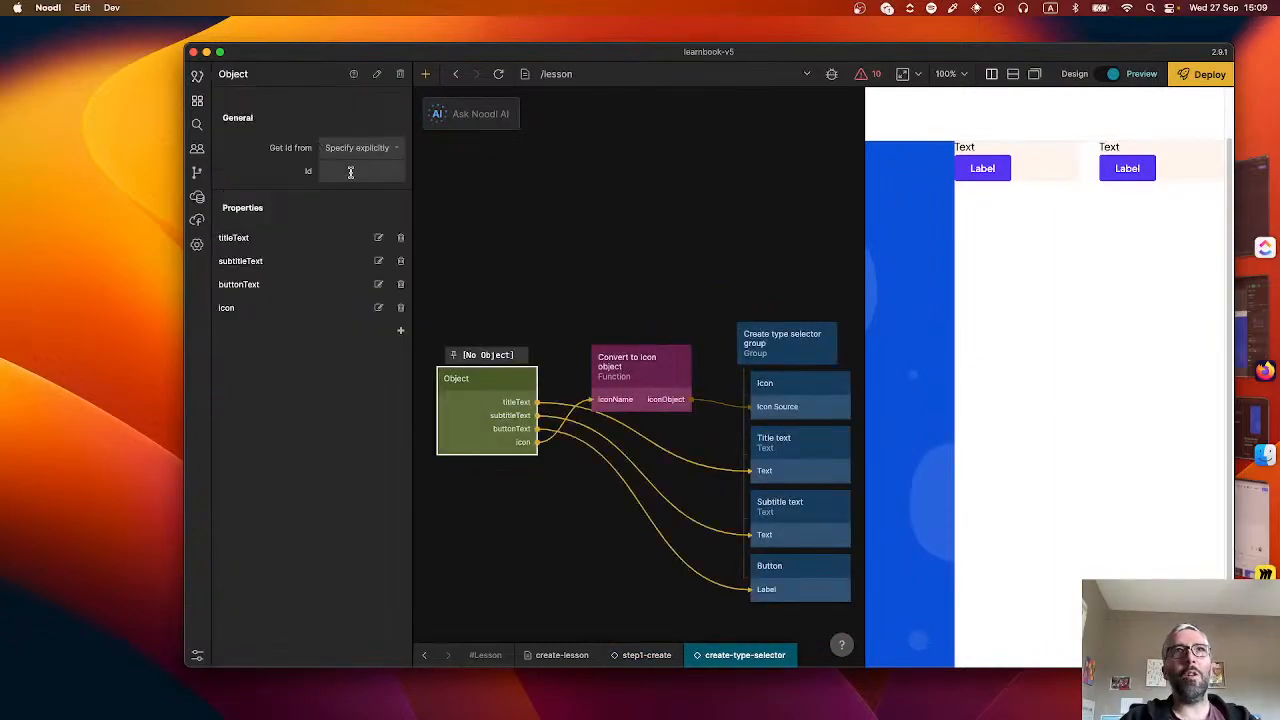
pyautogui.click(368, 147)
pyautogui.click(360, 190)
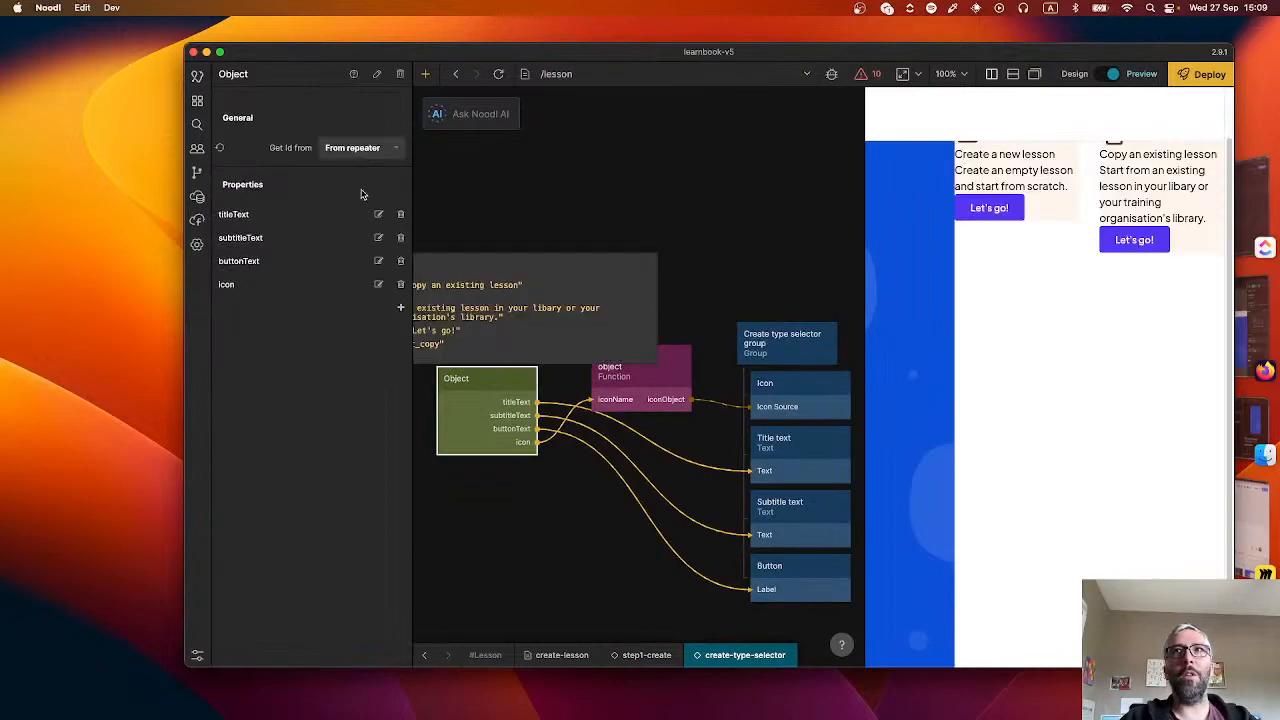
pyautogui.click(758, 193)
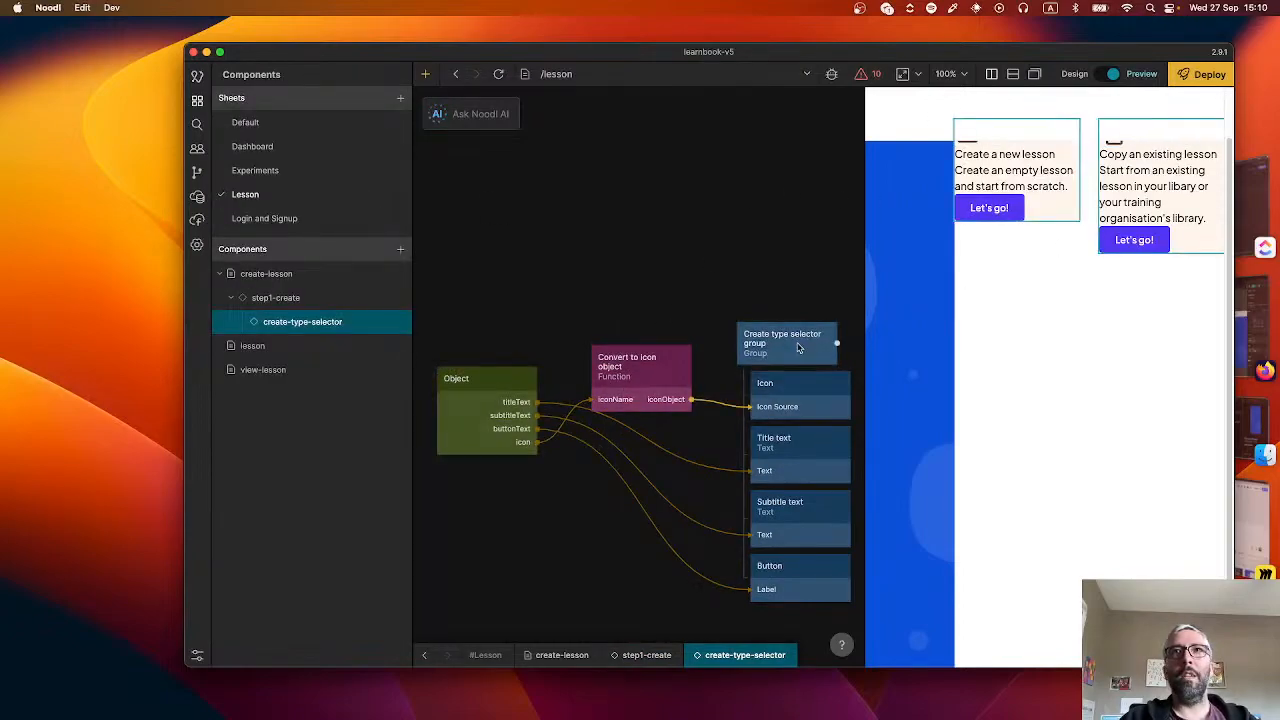
# - Return to the step1-create component and apply the Title Large text style to its Title text node
pyautogui.click(424, 654)
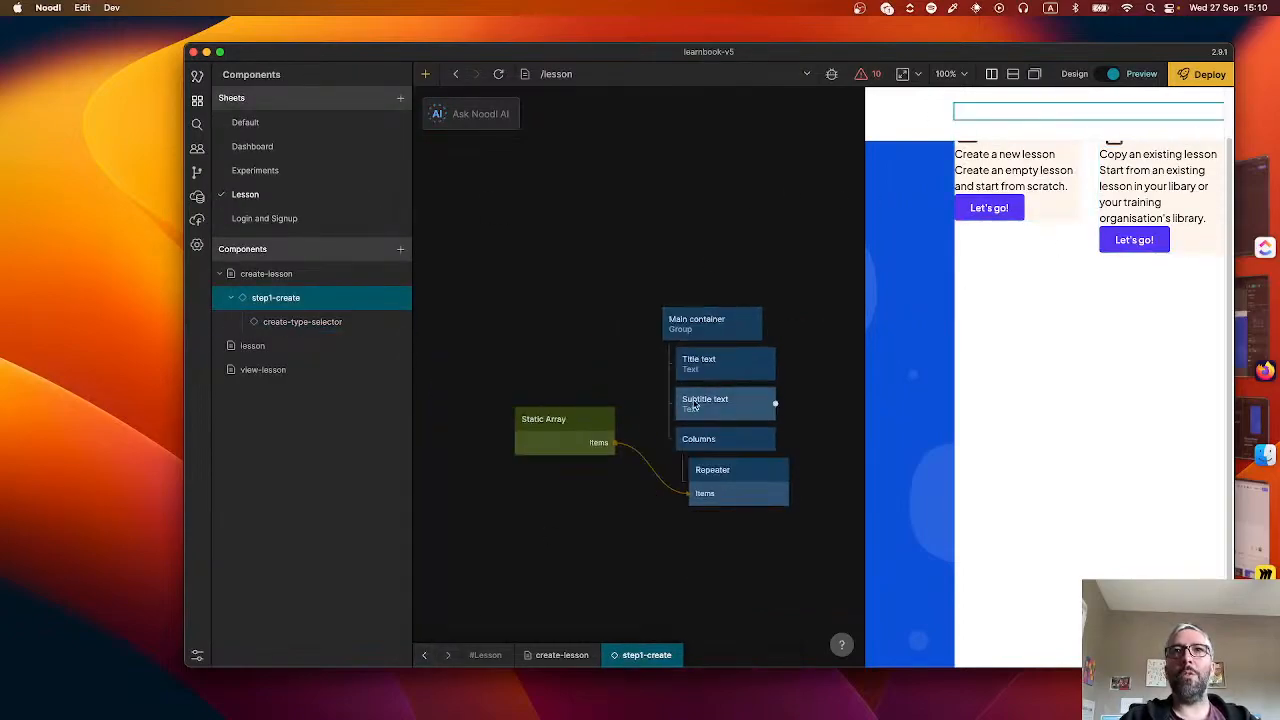
pyautogui.click(705, 322)
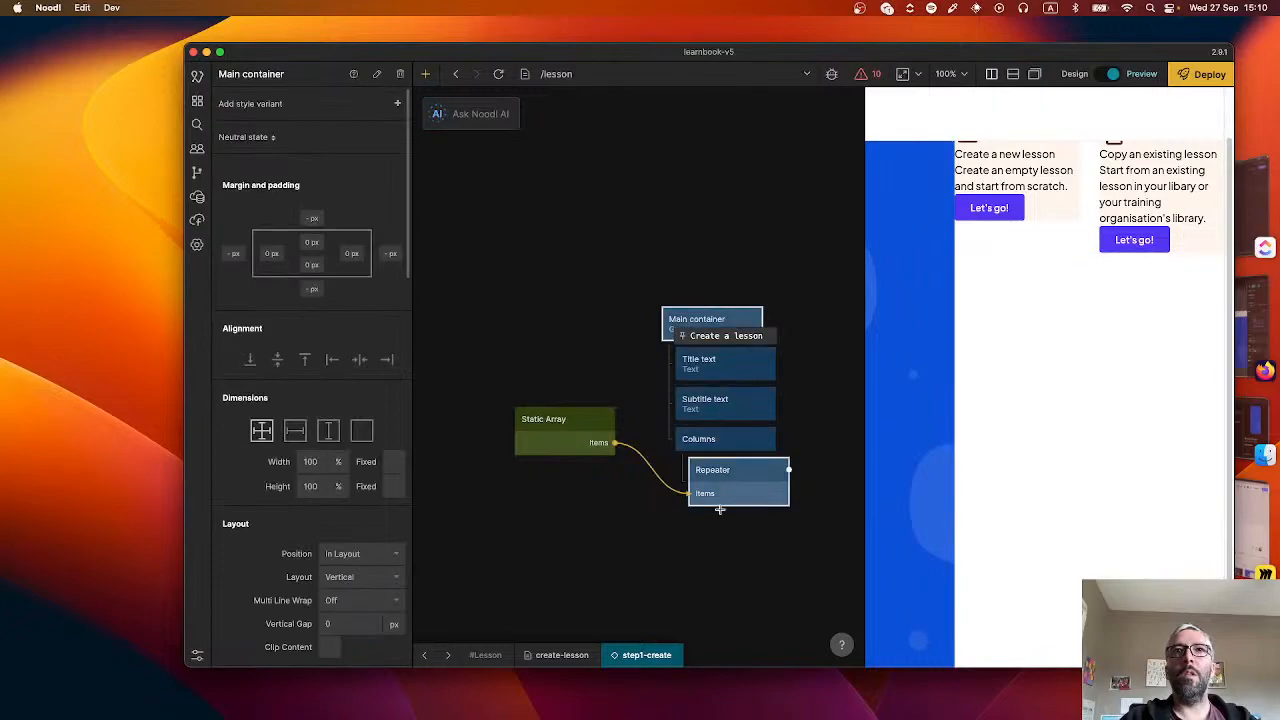
pyautogui.scroll(2, 1068, 383)
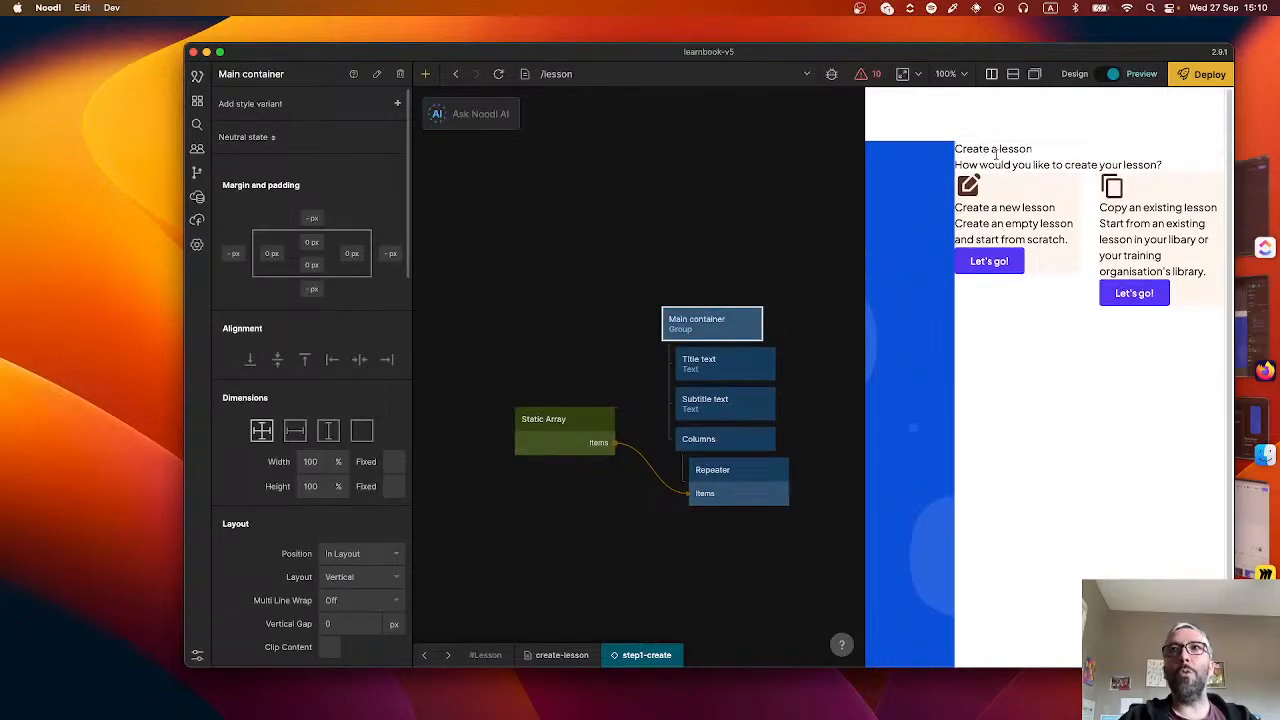
pyautogui.click(706, 358)
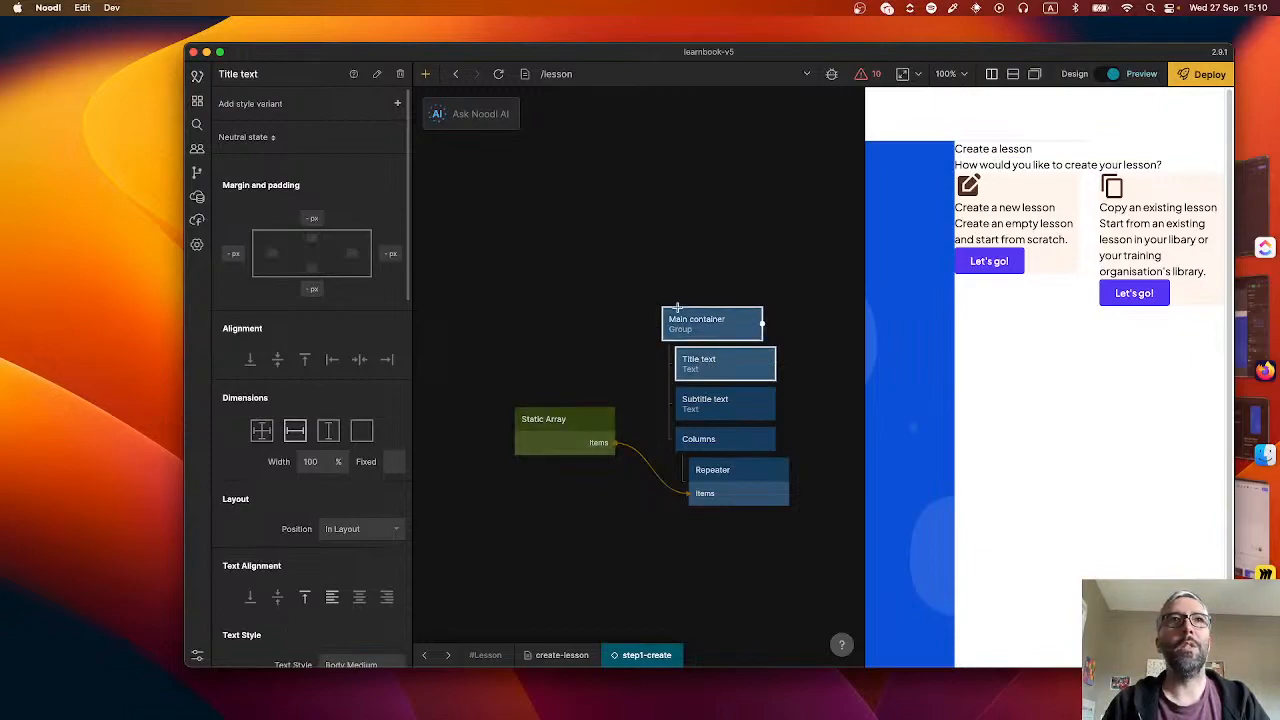
pyautogui.scroll(-9, 317, 408)
pyautogui.click(350, 229)
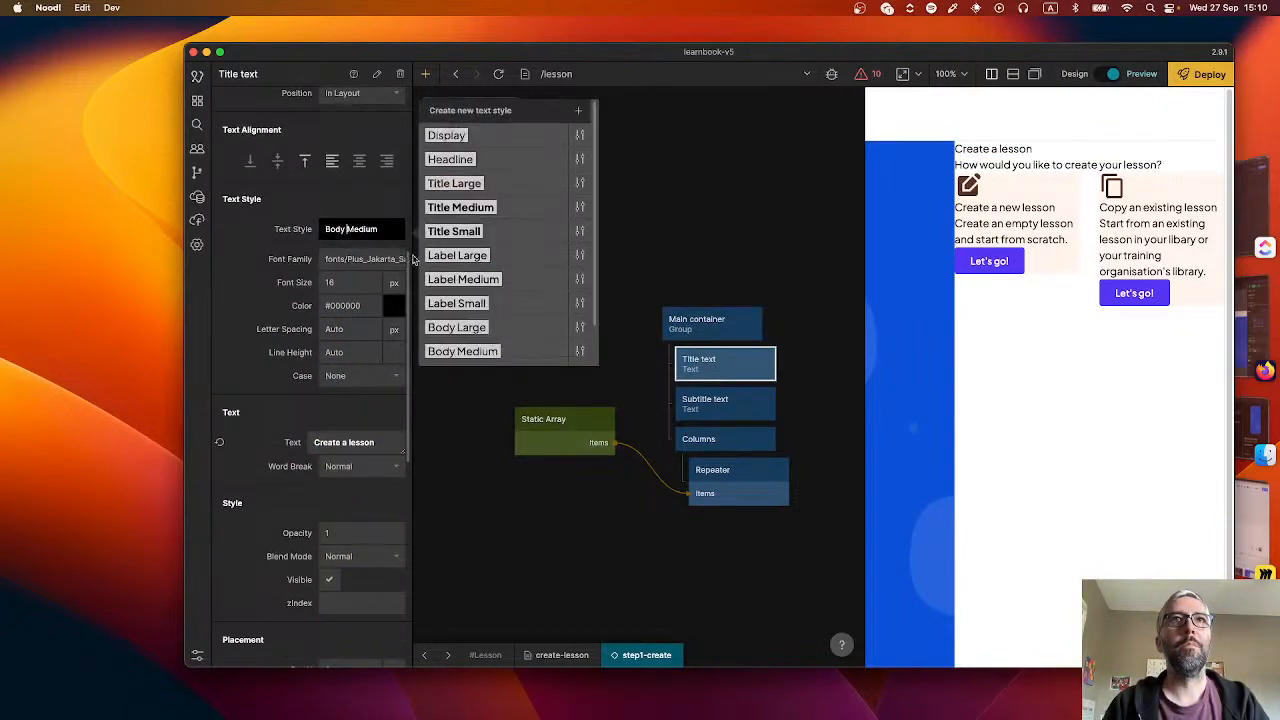
pyautogui.click(477, 187)
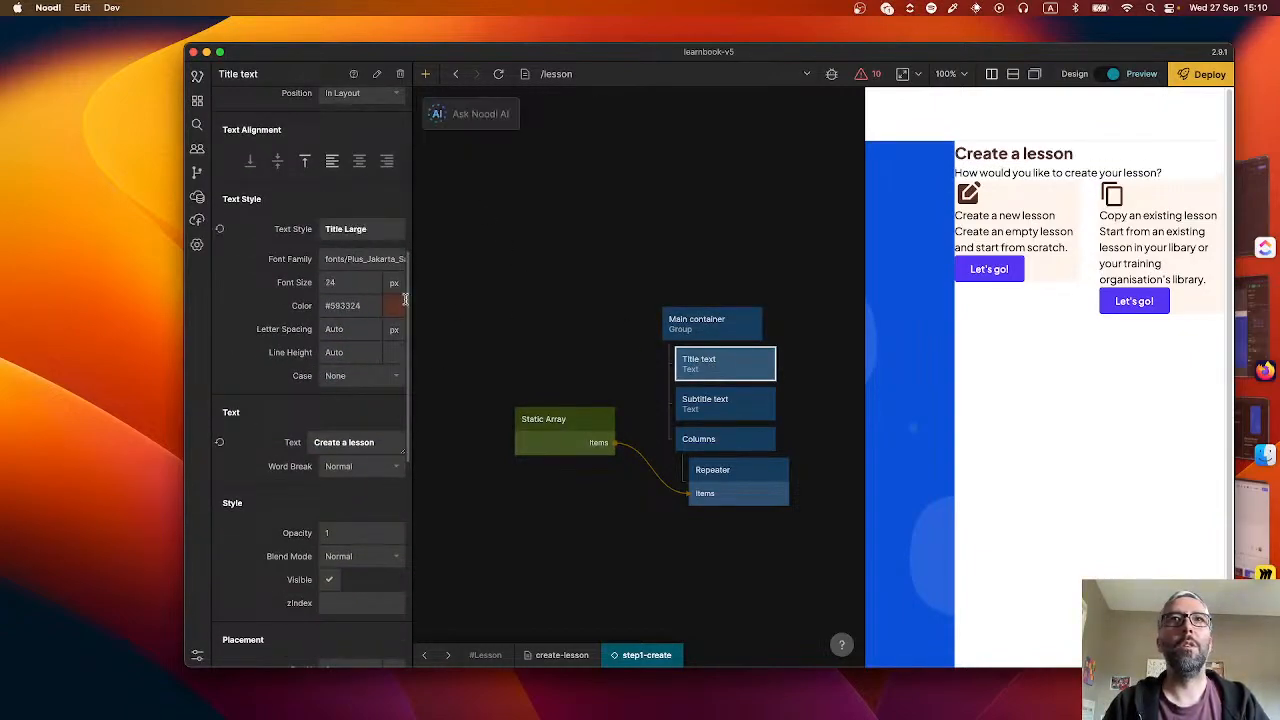
# - Open the create-type-selector component and apply the Title Medium text style to its Title text node
pyautogui.press('super+Tab')
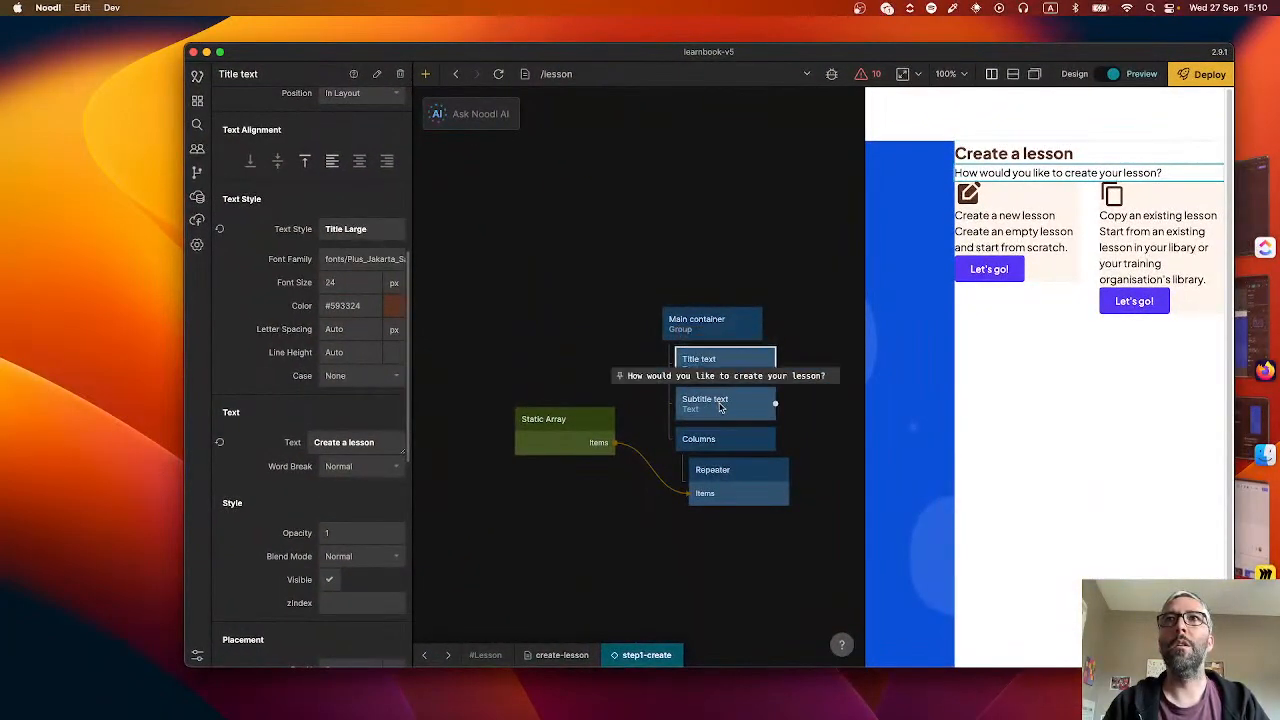
pyautogui.doubleClick(723, 486)
pyautogui.scroll(-1, 643, 465)
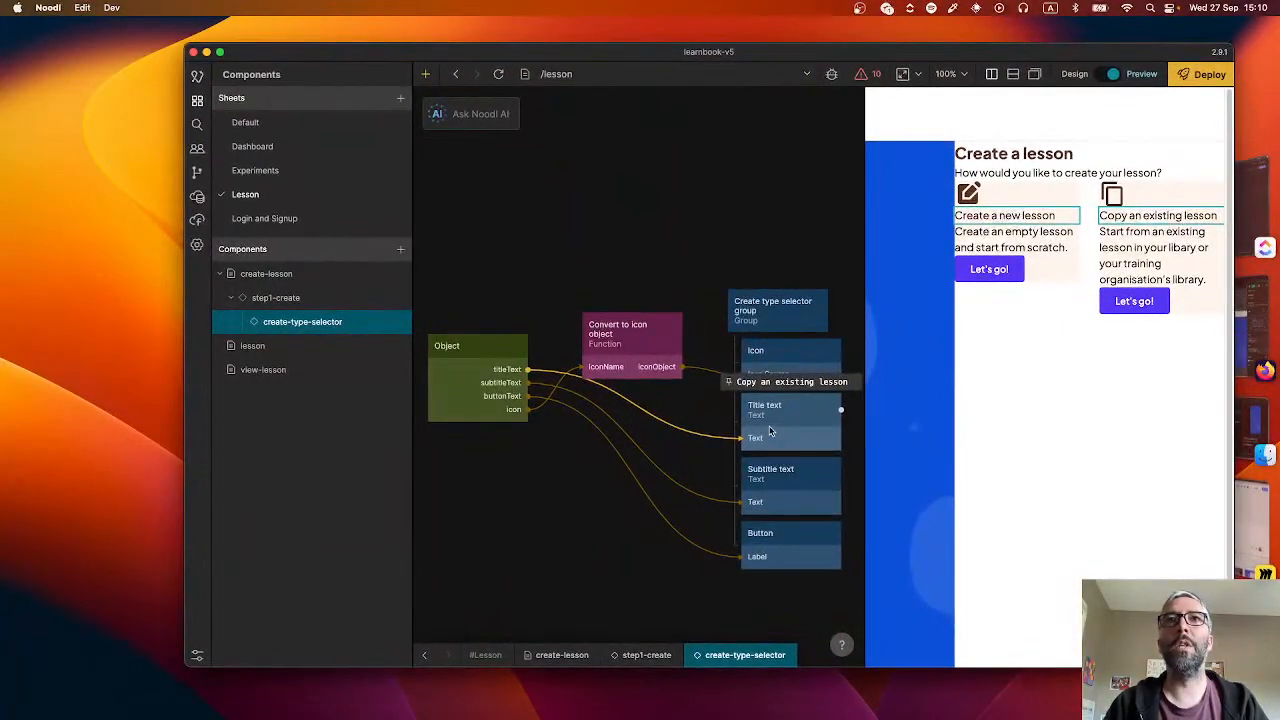
pyautogui.click(815, 405)
pyautogui.scroll(-5, 370, 430)
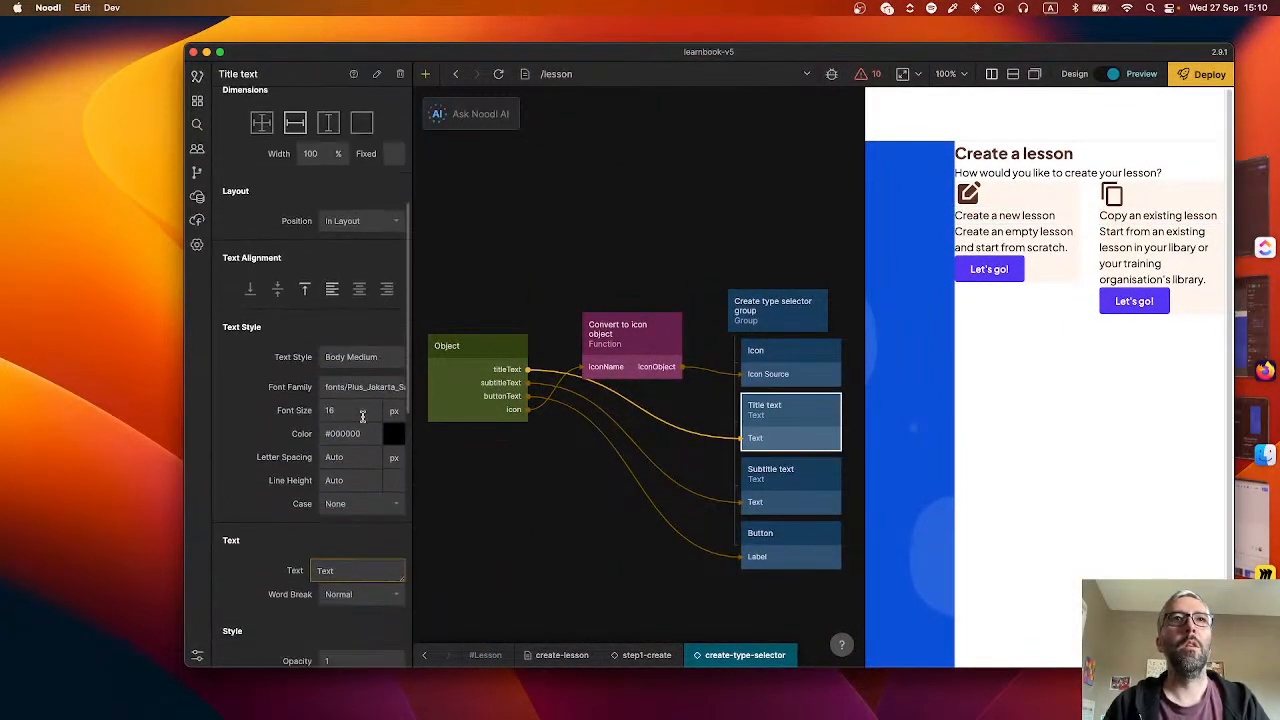
pyautogui.click(363, 358)
pyautogui.click(480, 338)
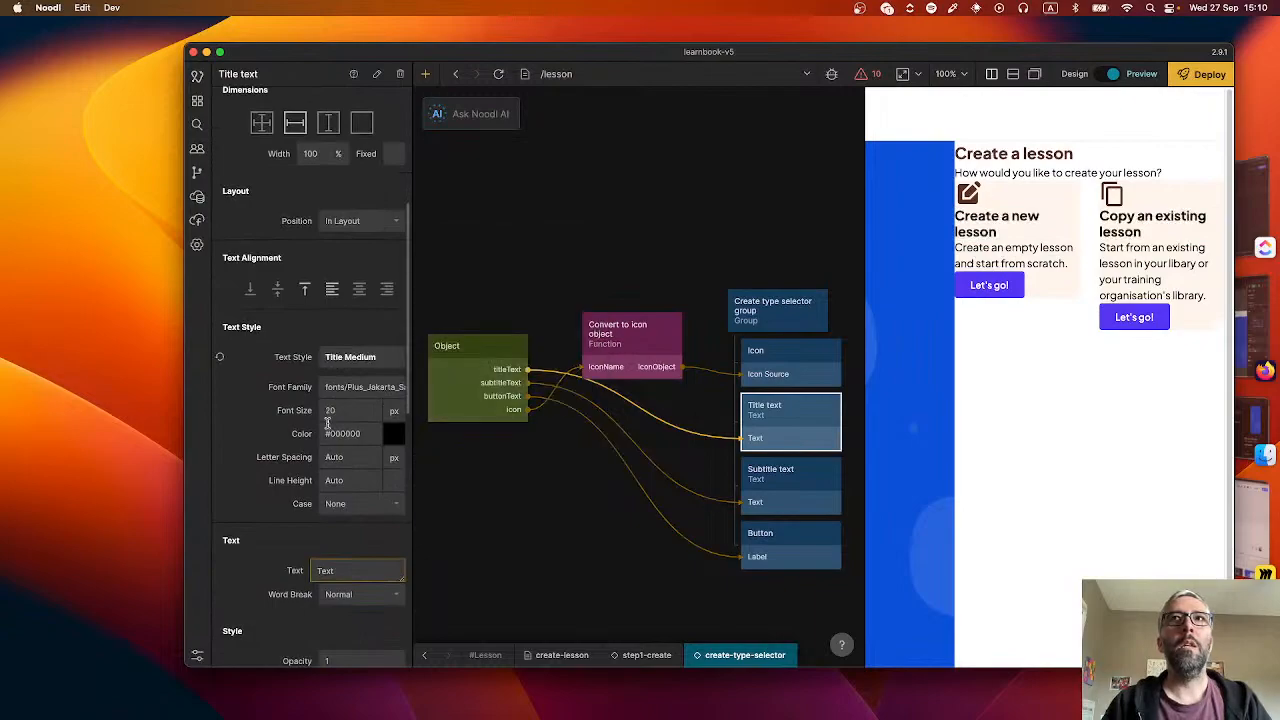
# - Set the color of the create-type-selector's Title text to "Header brown"
pyautogui.click(391, 440)
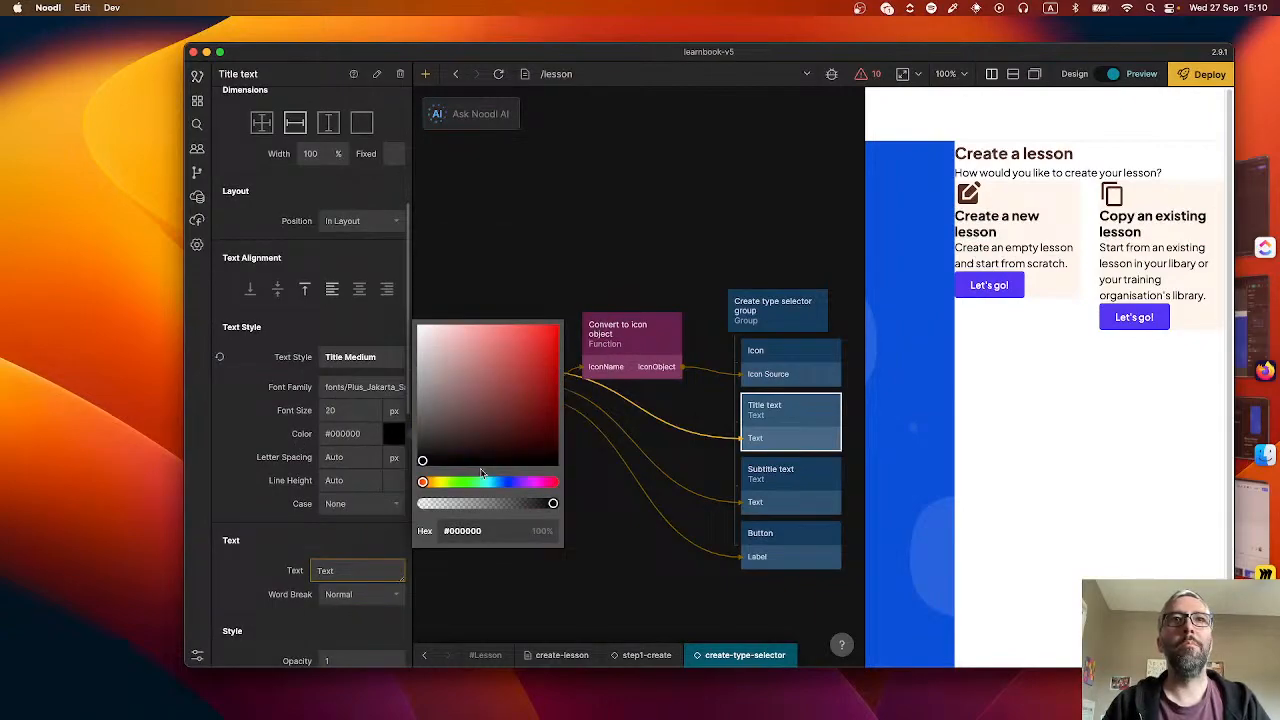
pyautogui.click(350, 436)
pyautogui.scroll(-3, 477, 500)
pyautogui.click(466, 549)
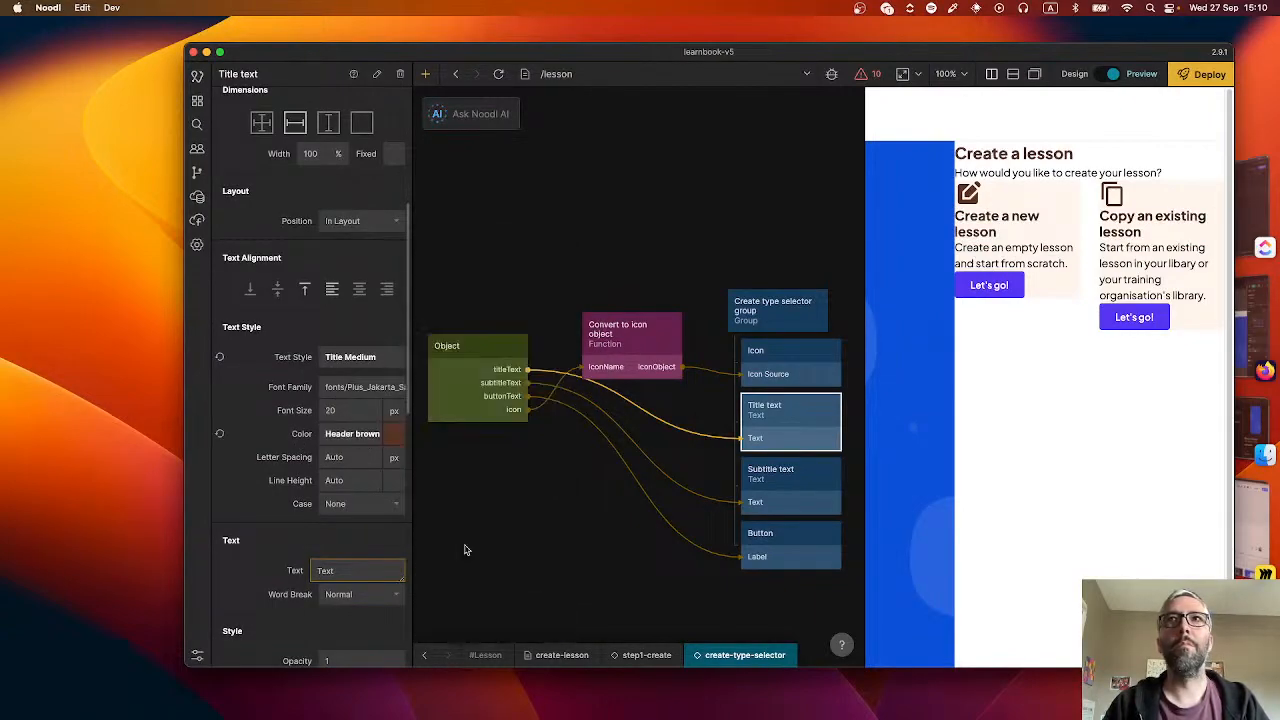
# - Switch to Figma, inspect the typography of the first card's description and the page subtitle, and return to Noodl
pyautogui.press('super+Tab')
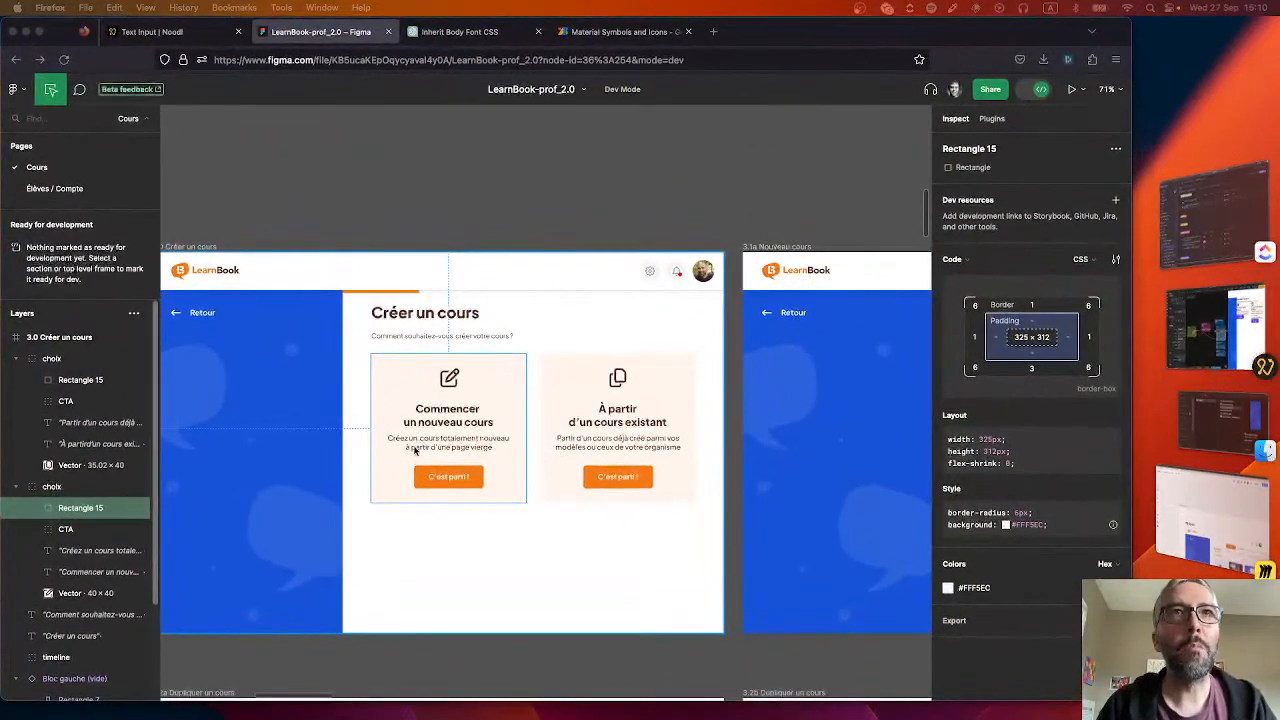
pyautogui.click(458, 447)
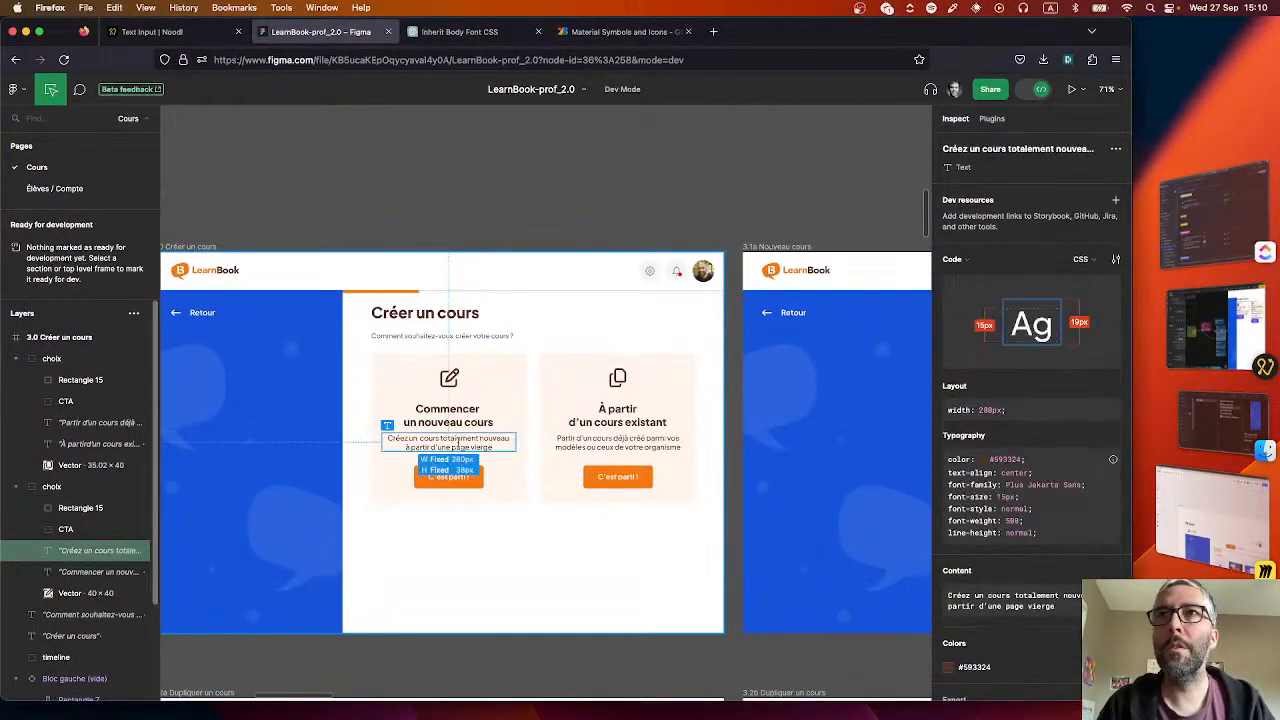
pyautogui.click(432, 337)
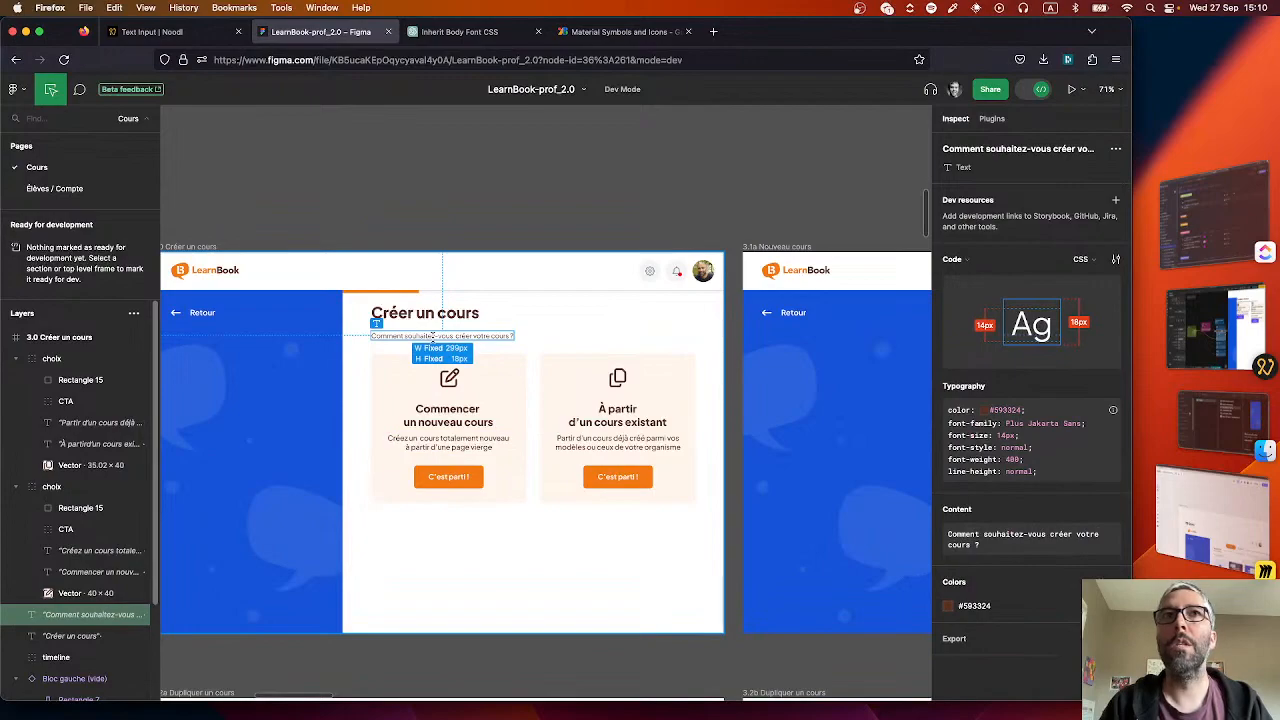
pyautogui.press('super+Tab')
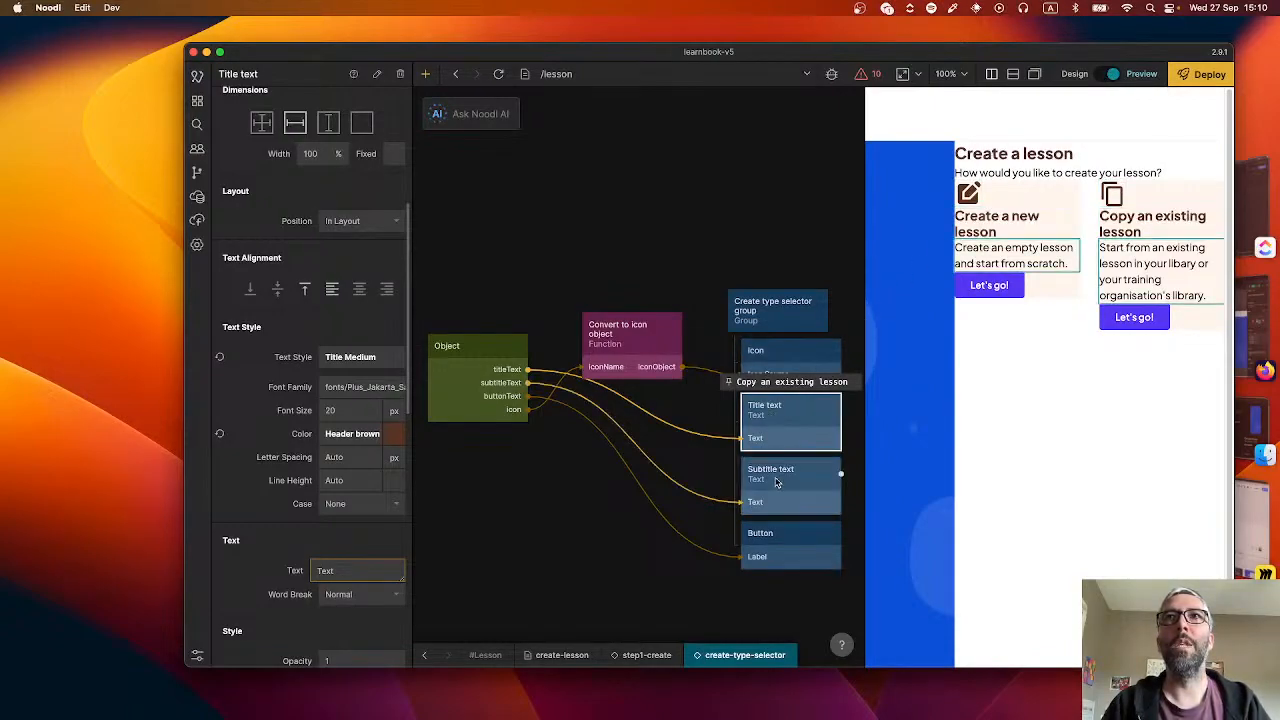
pyautogui.click(362, 357)
pyautogui.scroll(-1, 493, 404)
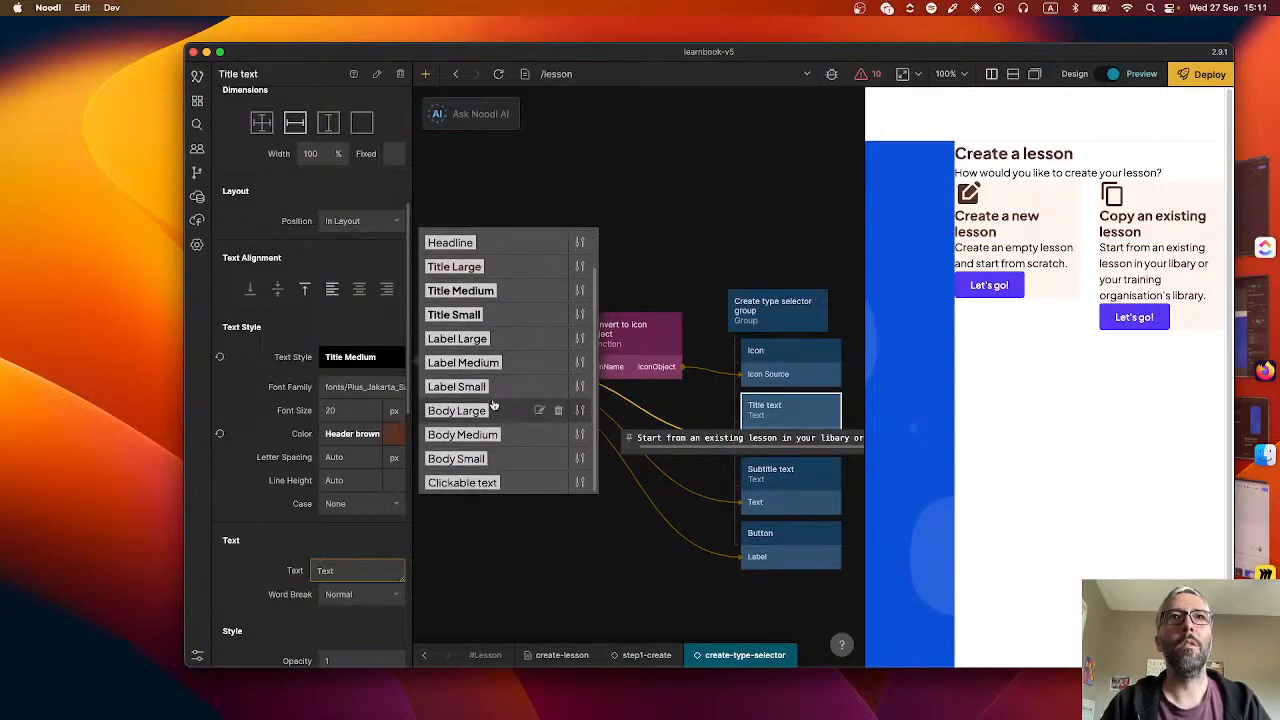
pyautogui.click(580, 435)
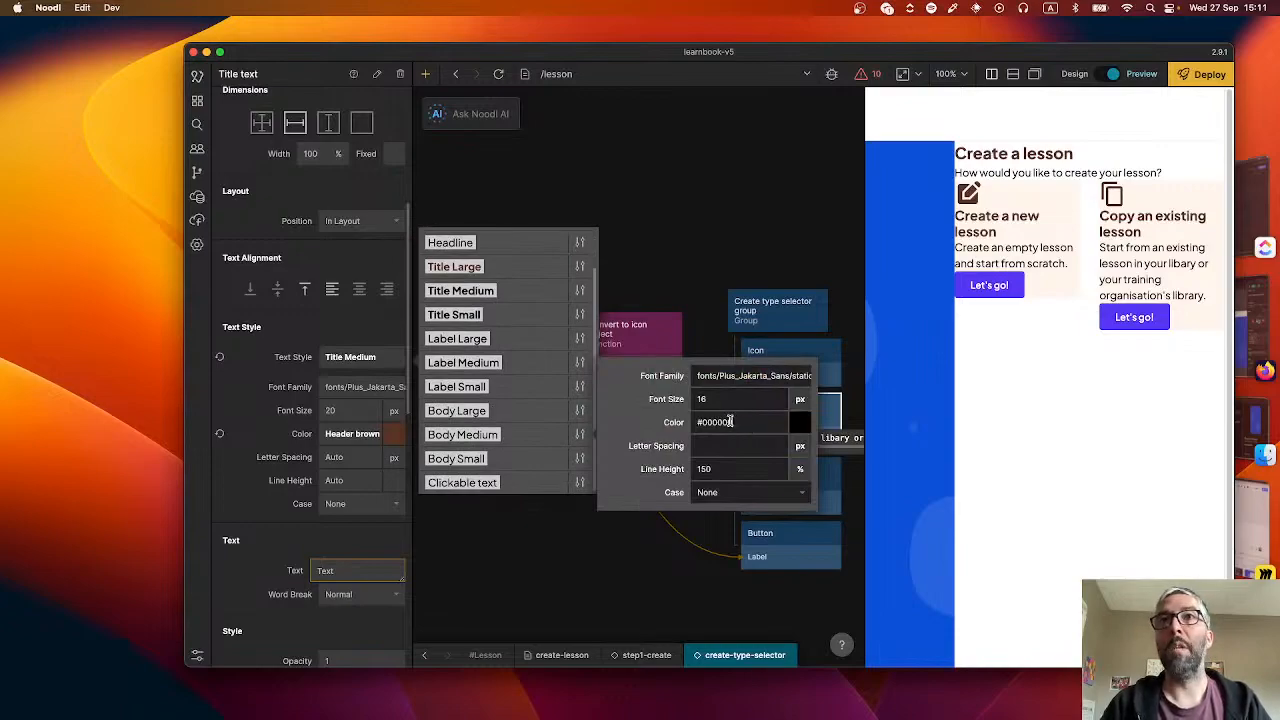
pyautogui.click(809, 424)
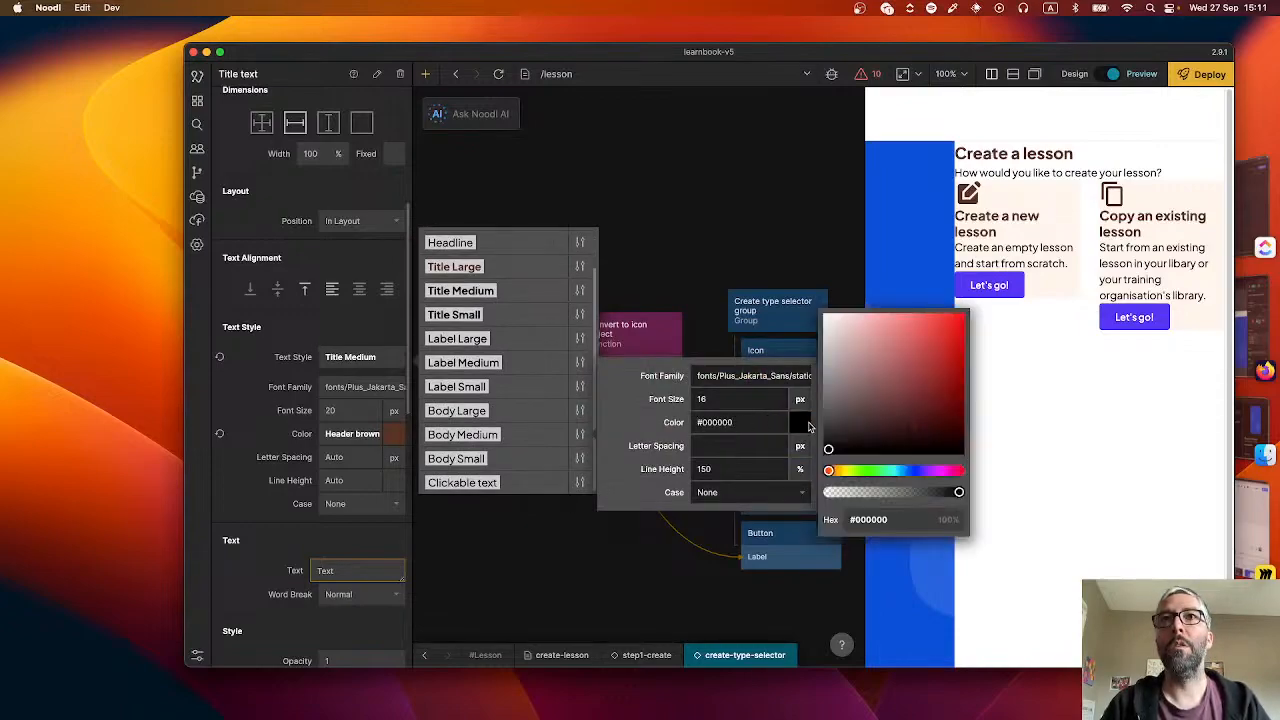
pyautogui.doubleClick(765, 423)
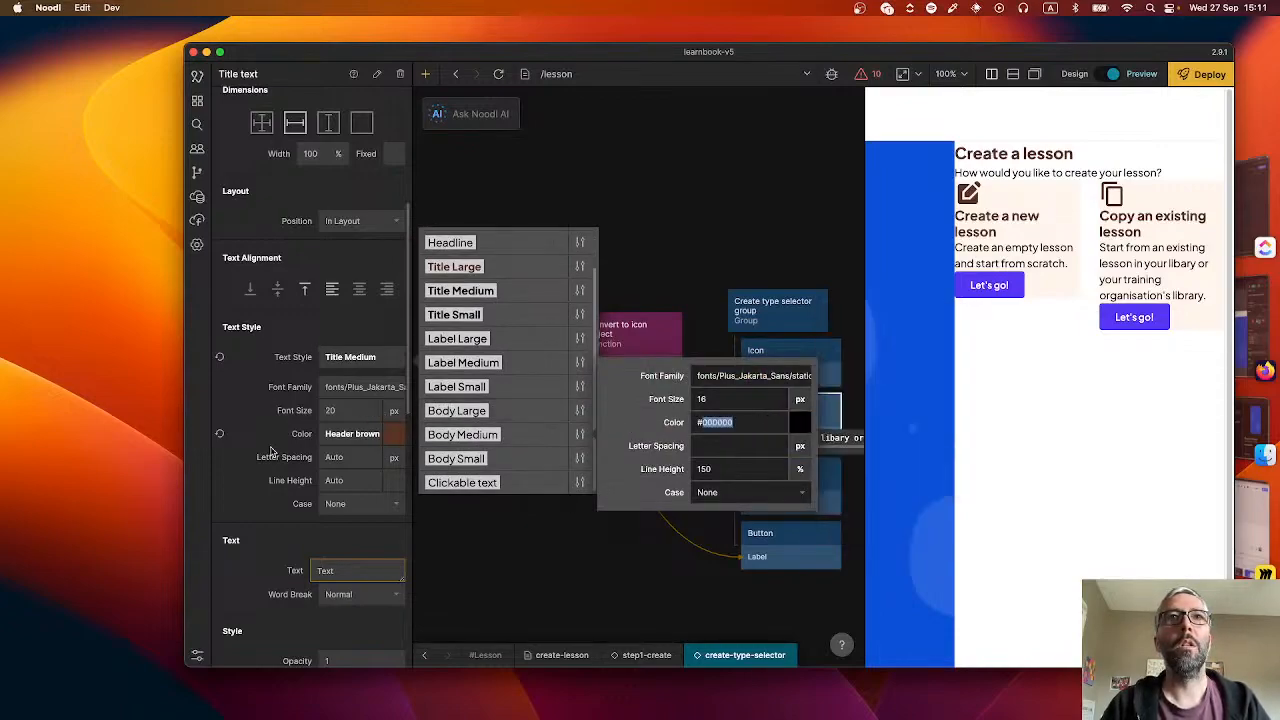
pyautogui.click(270, 452)
pyautogui.click(645, 549)
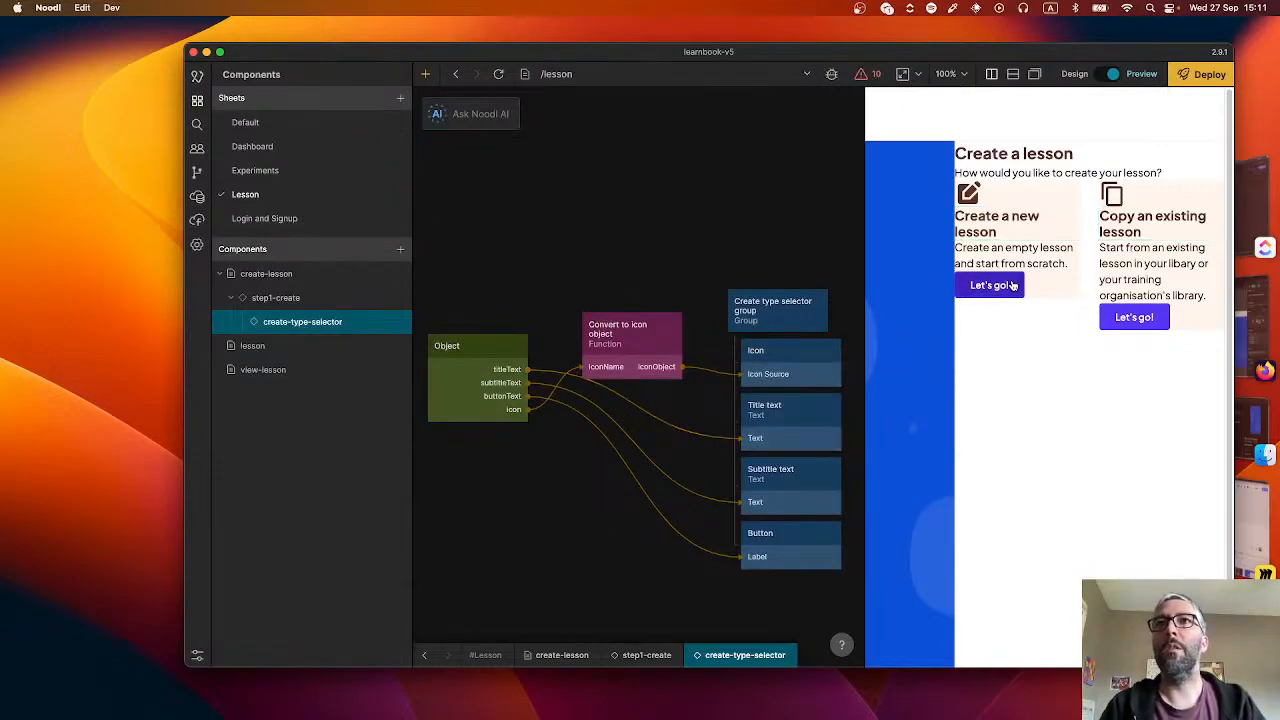
# - Compare the card button with the Figma design and apply the "Orange button no icon" style variant to the Button node
pyautogui.click(765, 553)
pyautogui.press('super+Tab')
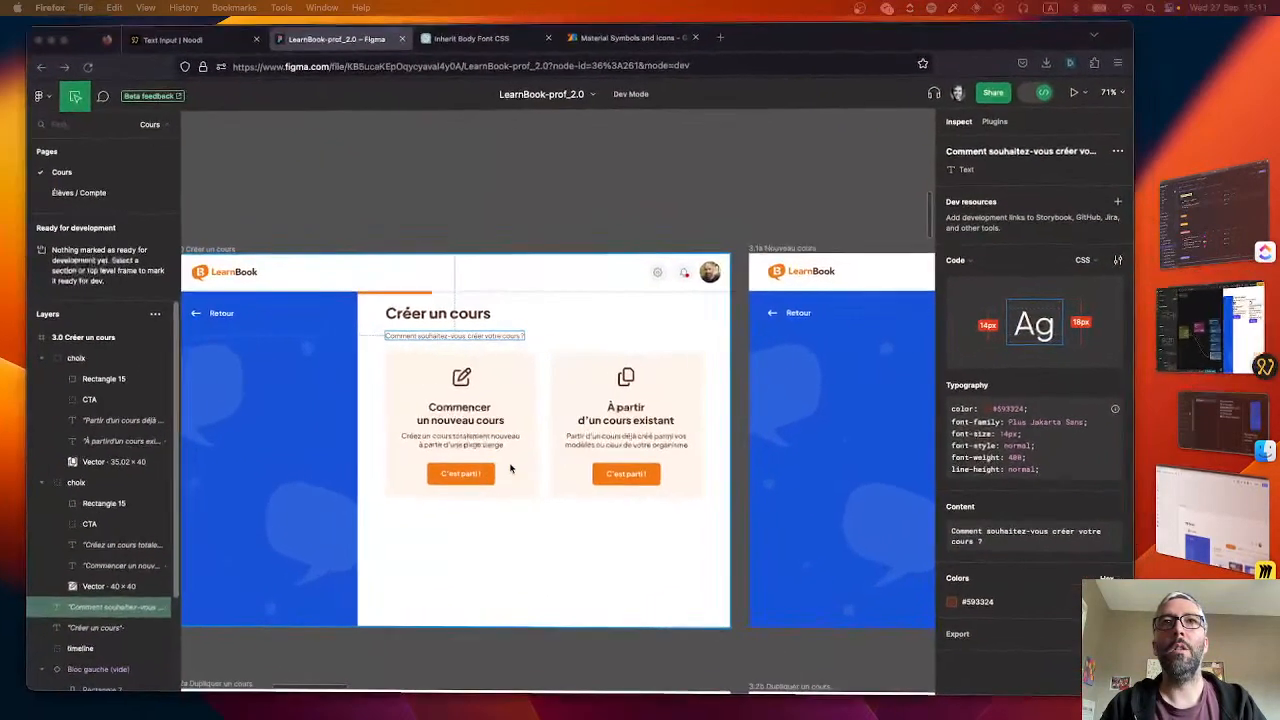
pyautogui.press('super+Tab')
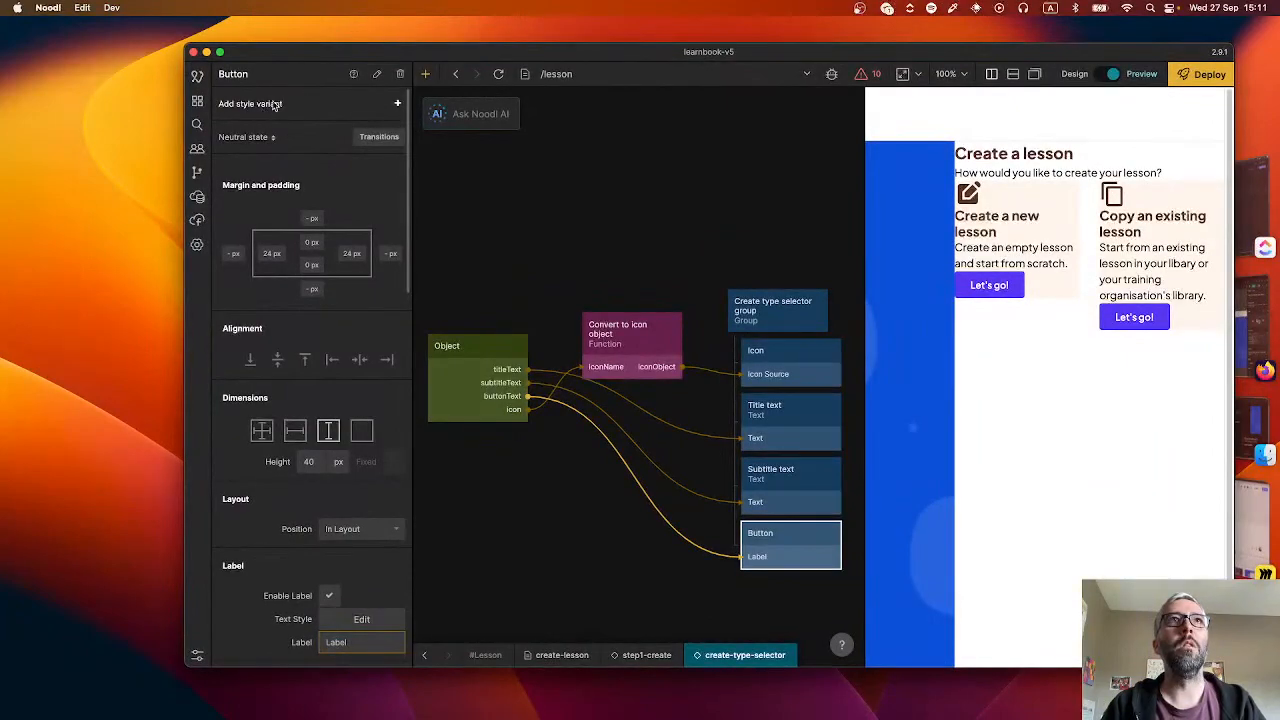
pyautogui.click(275, 105)
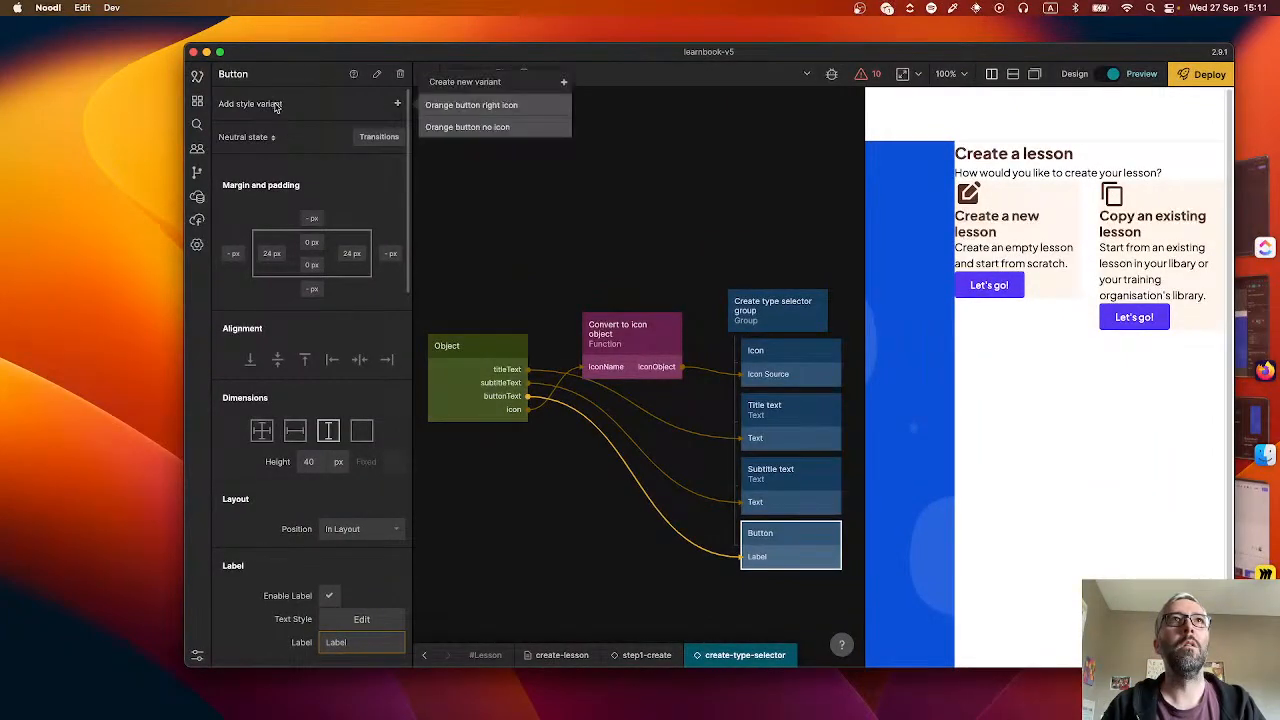
pyautogui.click(484, 127)
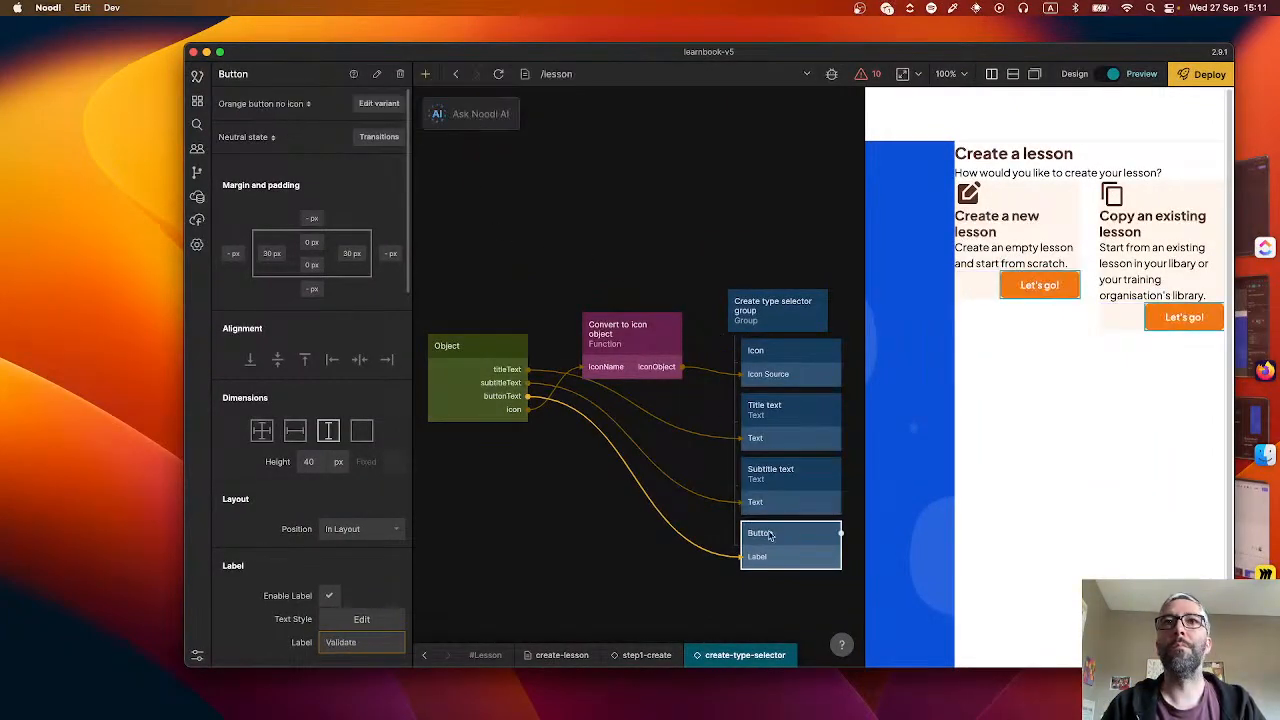
# - Try centering the Button horizontally, compare with its parent group, and reset the Button's alignment
pyautogui.click(359, 360)
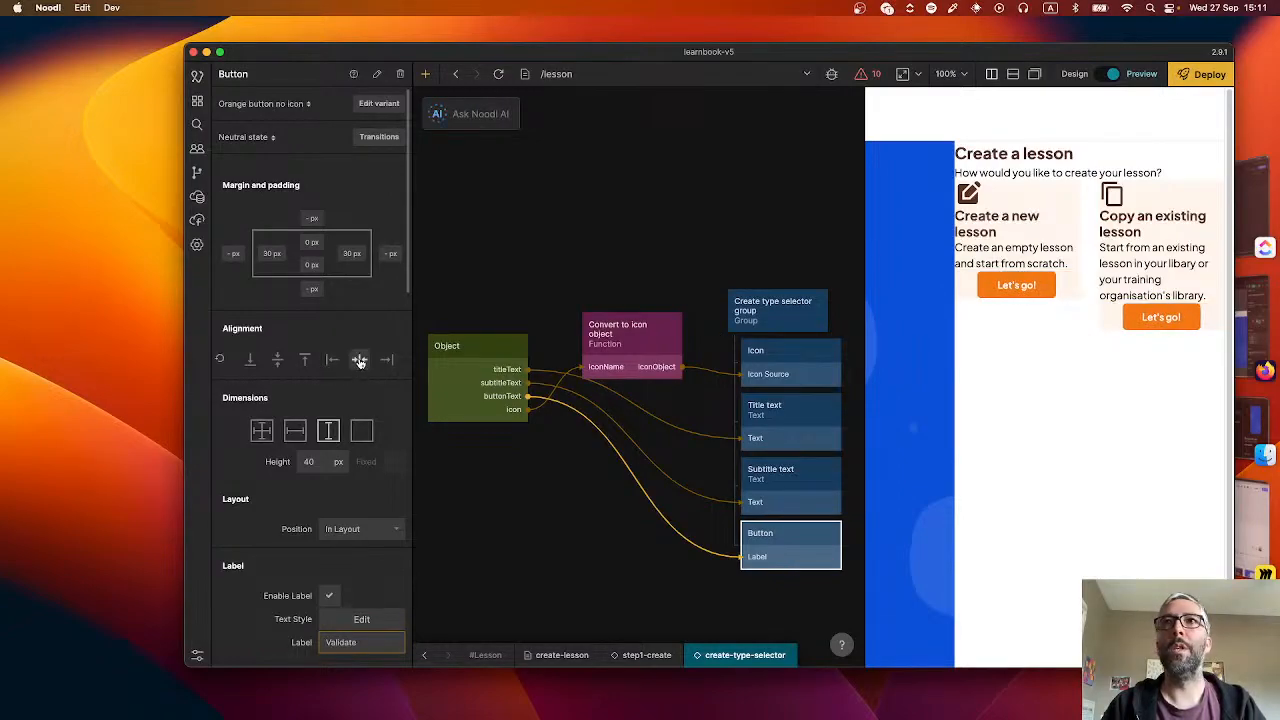
pyautogui.click(786, 300)
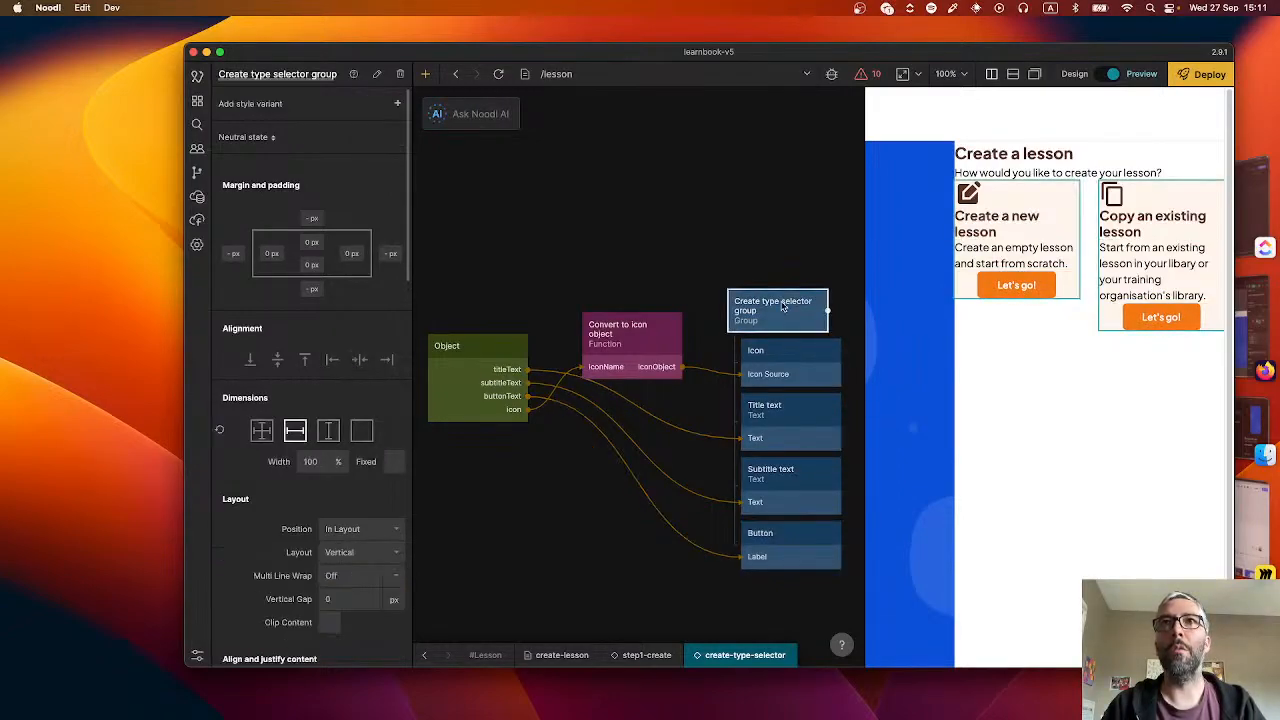
pyautogui.click(807, 563)
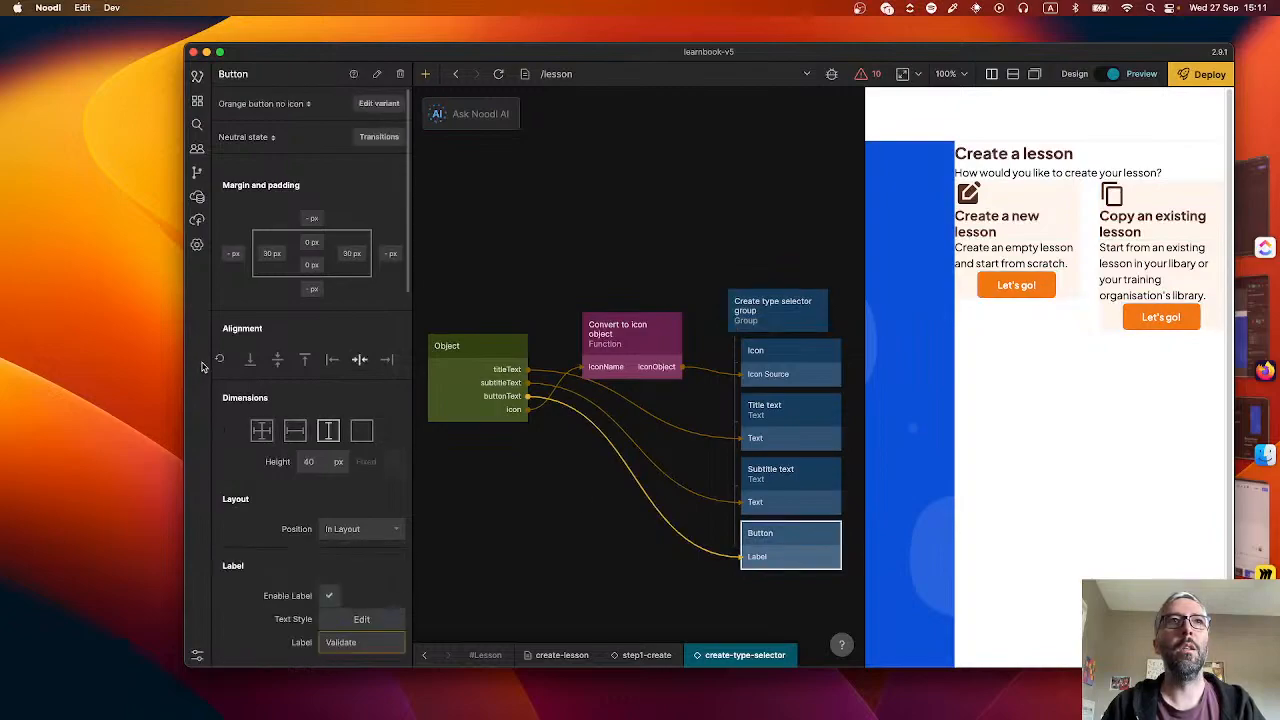
pyautogui.click(219, 360)
# - Set the Create type selector group to align its content to the horizontal center
pyautogui.click(790, 305)
pyautogui.scroll(-3, 279, 440)
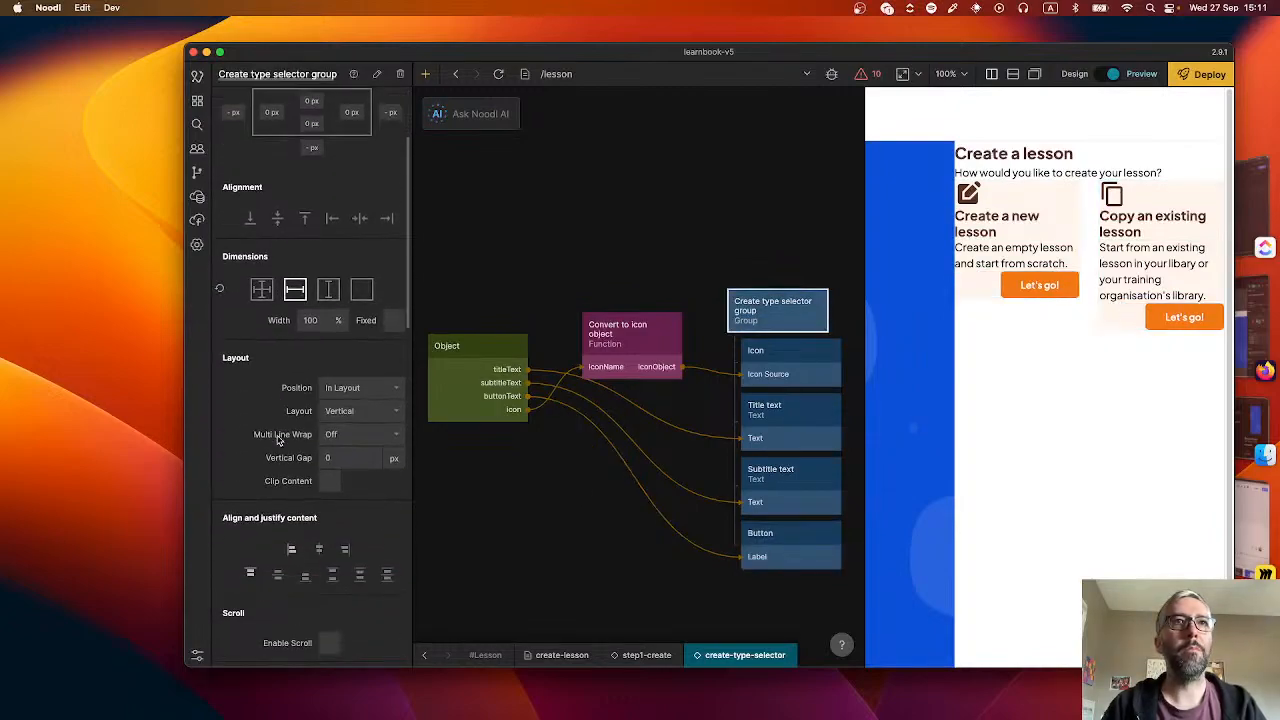
pyautogui.click(317, 549)
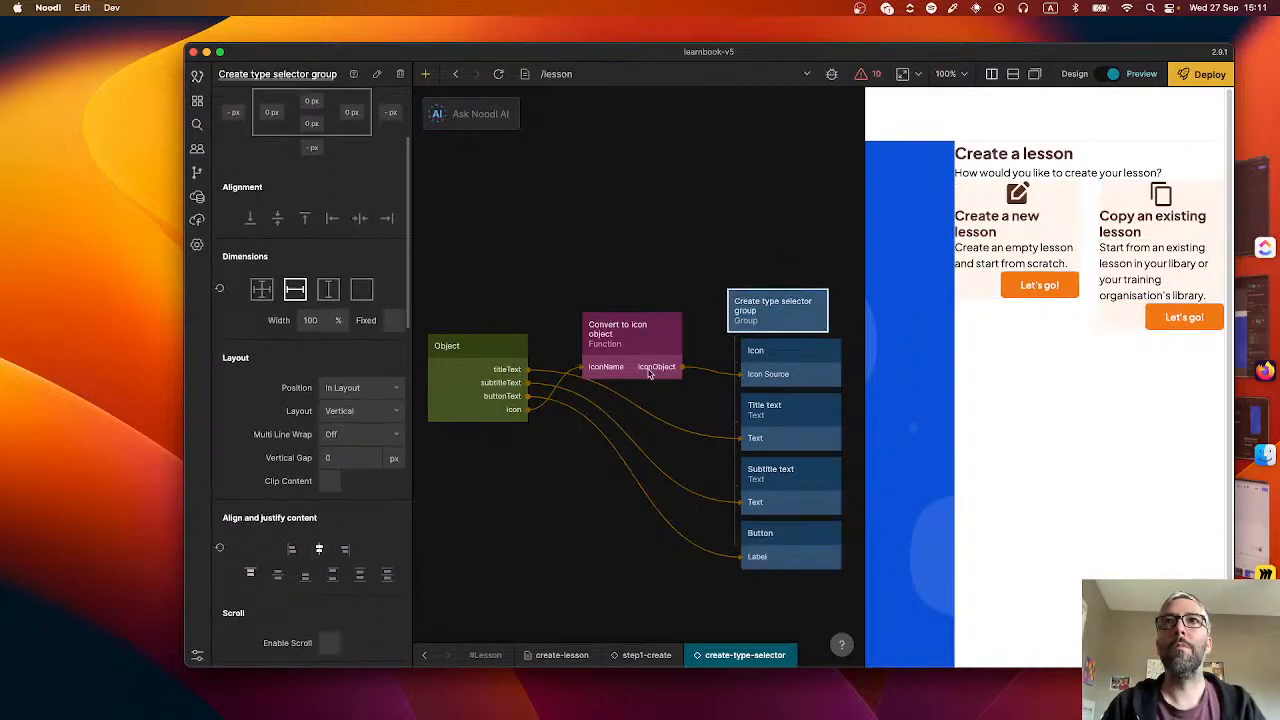
# - Center the Title text's text horizontally, keeping its dimensions at explicit width and text height
pyautogui.click(810, 370)
pyautogui.click(788, 410)
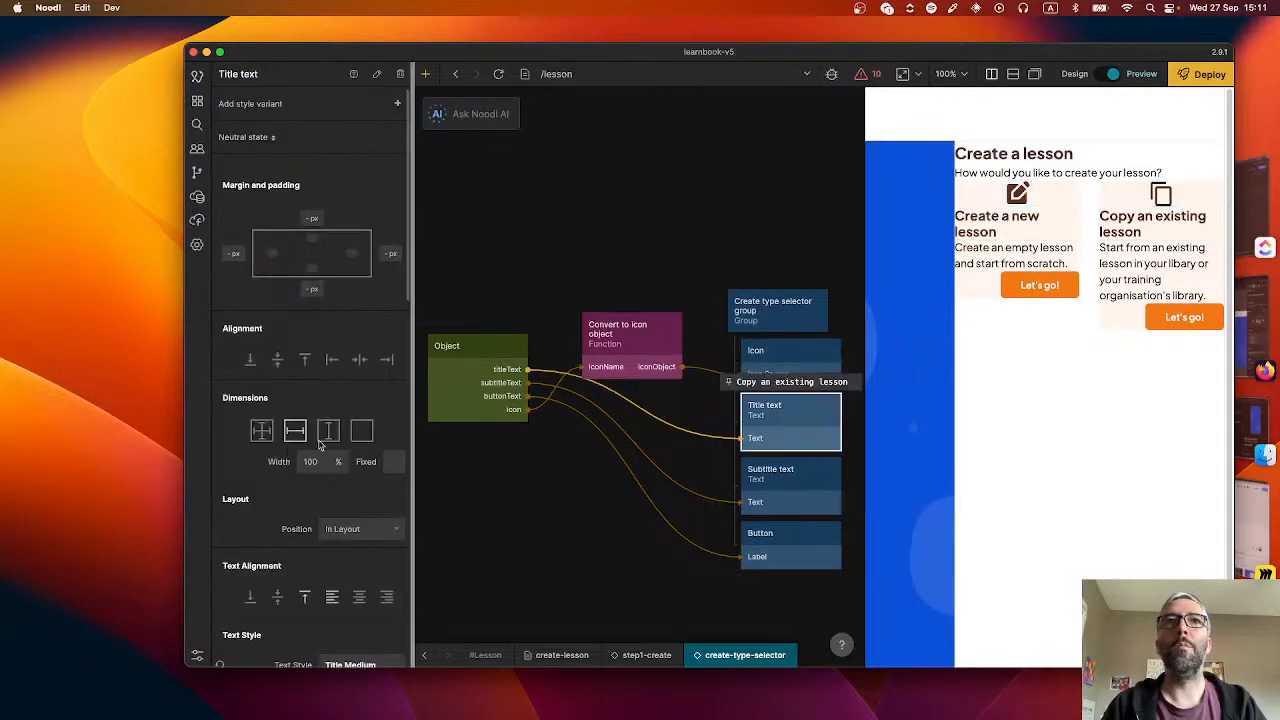
pyautogui.click(368, 431)
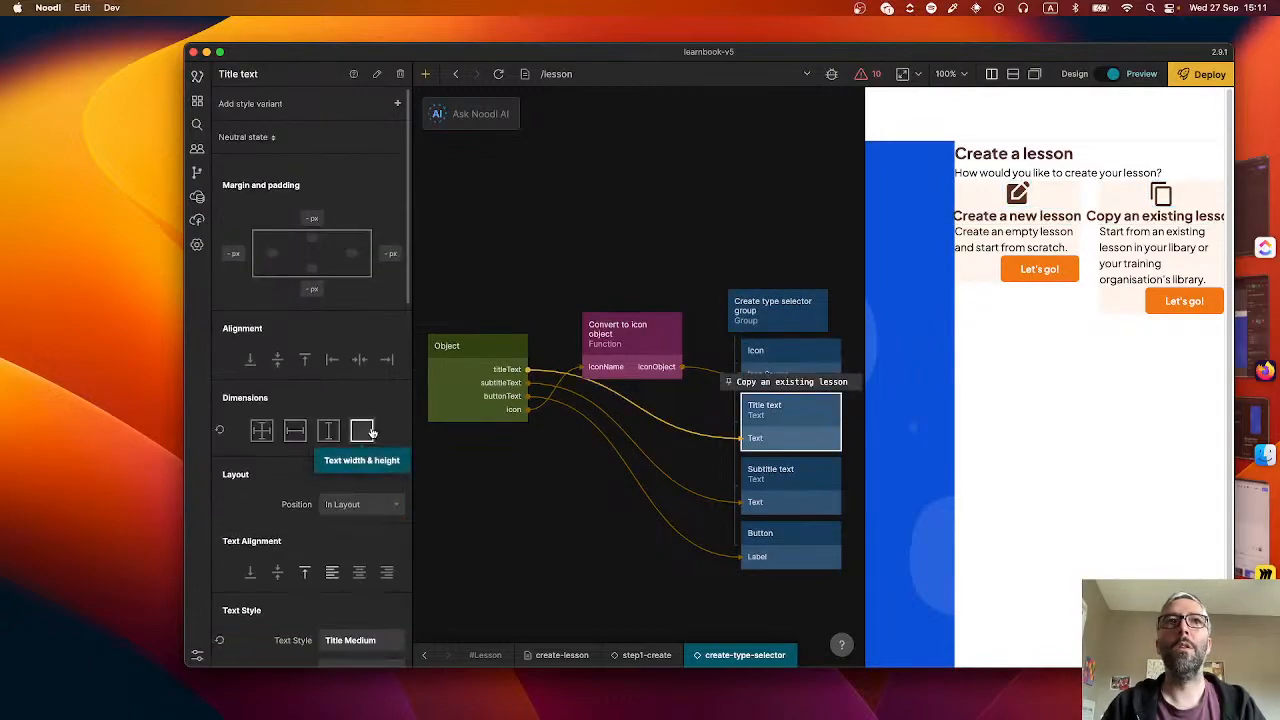
pyautogui.click(287, 437)
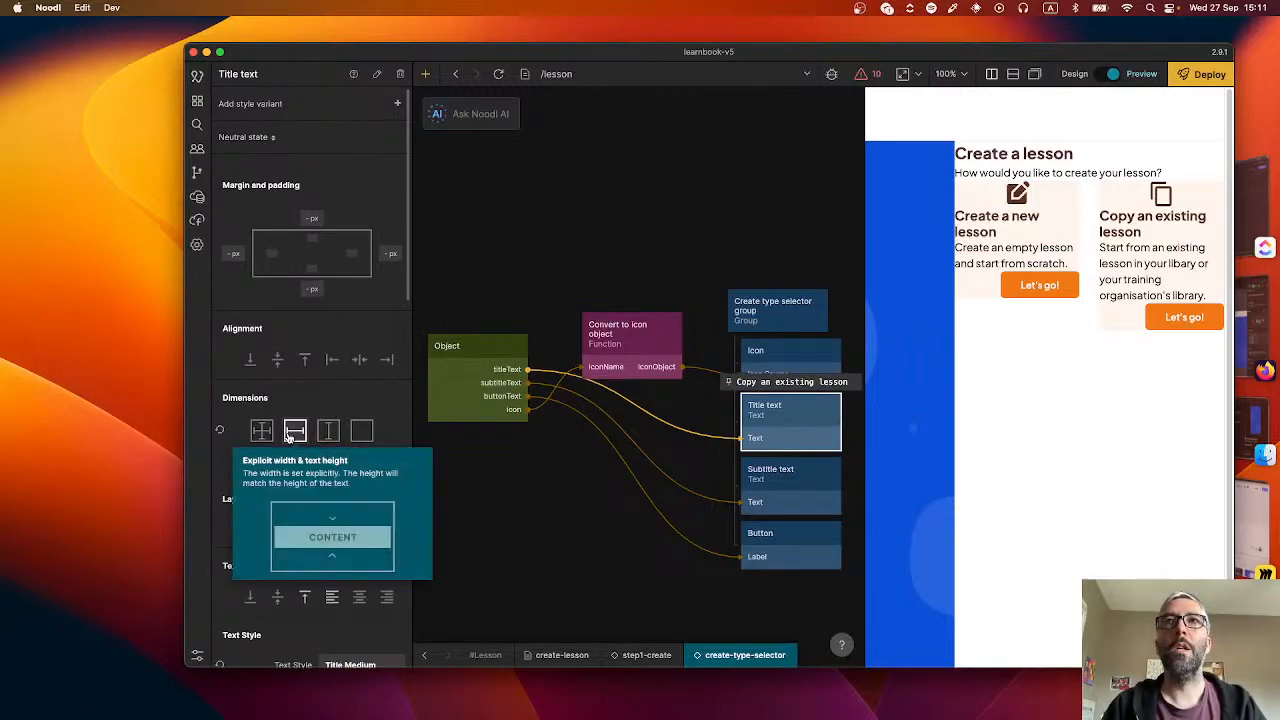
pyautogui.click(360, 597)
# - Center the Subtitle text's text horizontally and set the Button's own alignment to horizontal center
pyautogui.click(775, 475)
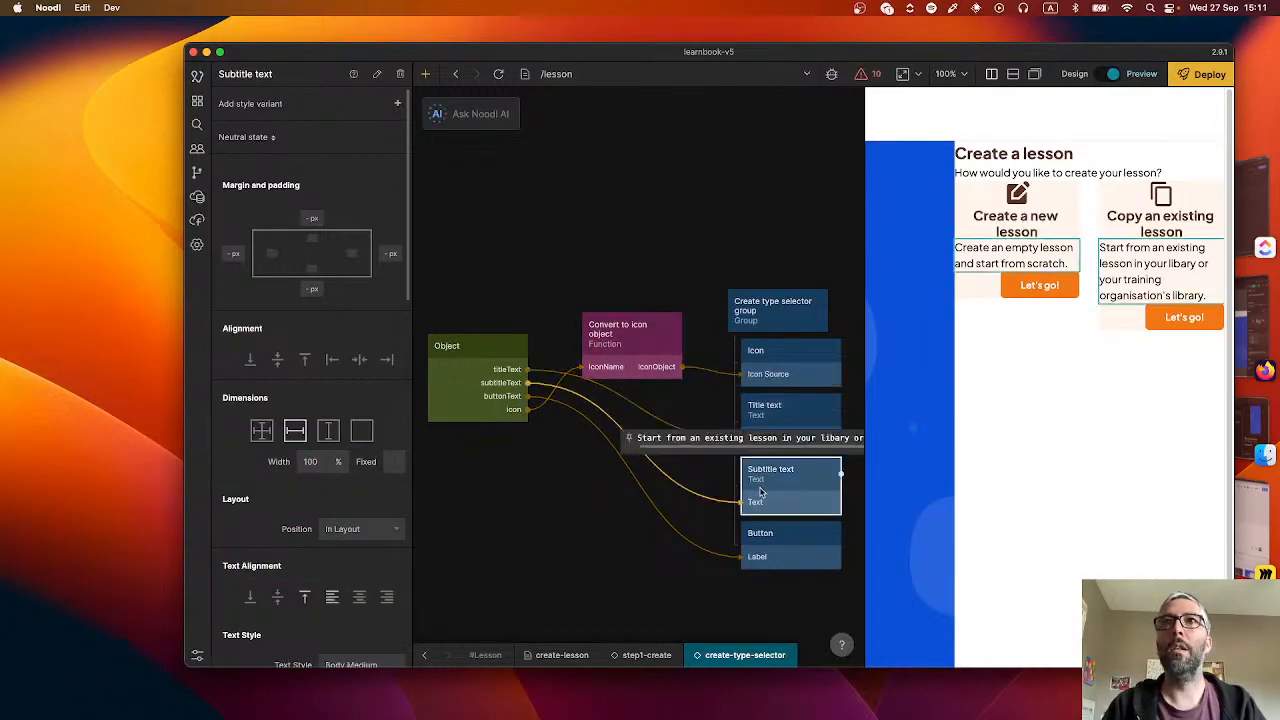
pyautogui.scroll(-2, 330, 525)
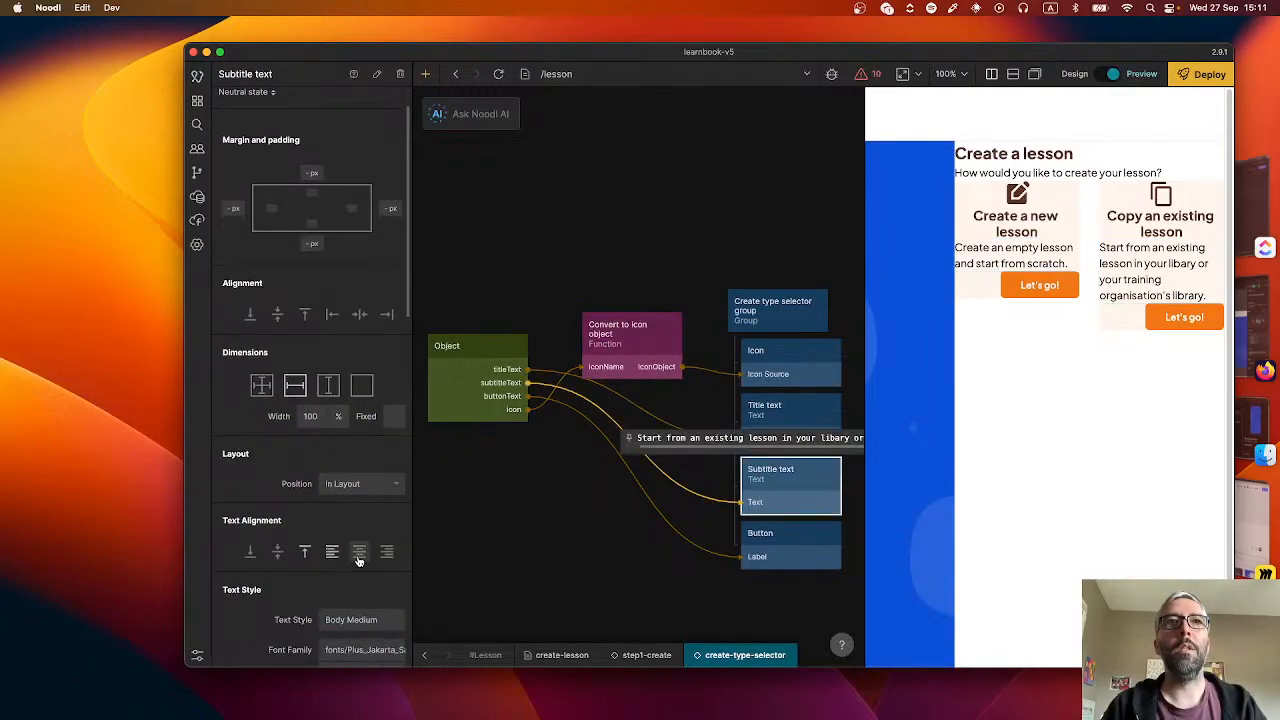
pyautogui.click(359, 552)
pyautogui.click(790, 540)
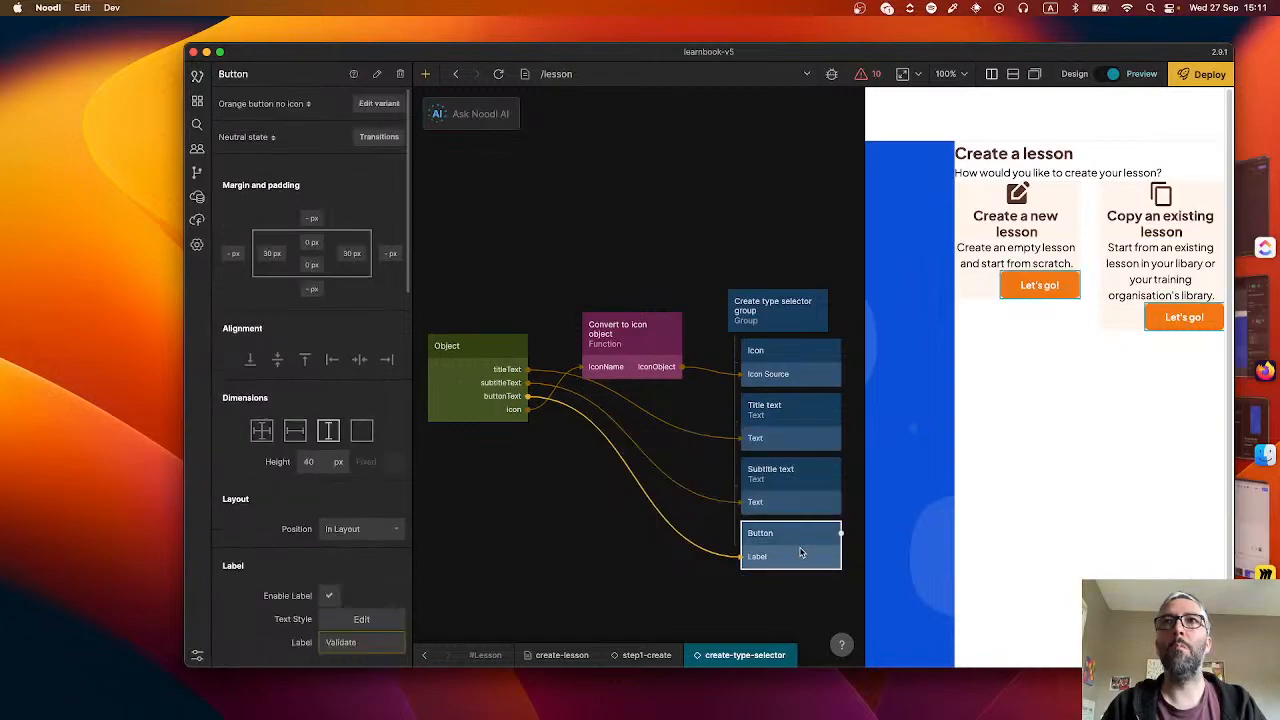
pyautogui.click(359, 360)
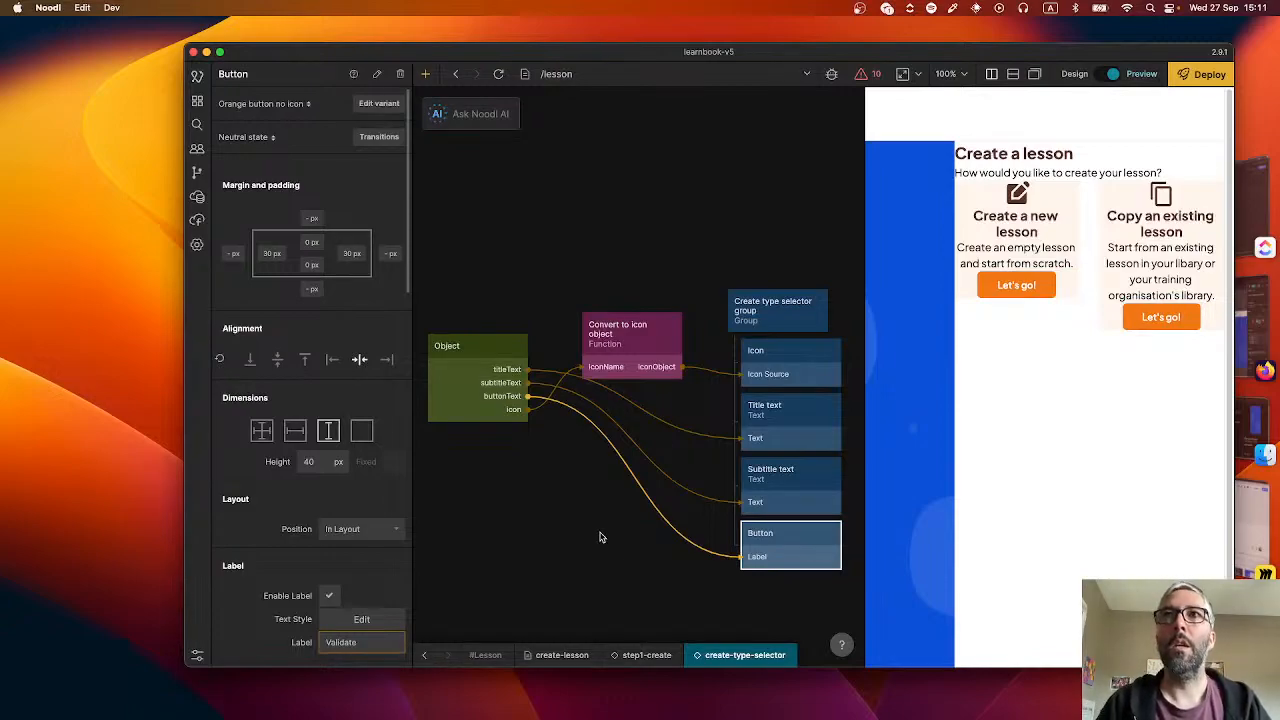
# - Switch to Figma and inspect the first card's title and button, measuring the spacing between its description and the button
pyautogui.press('super+Tab')
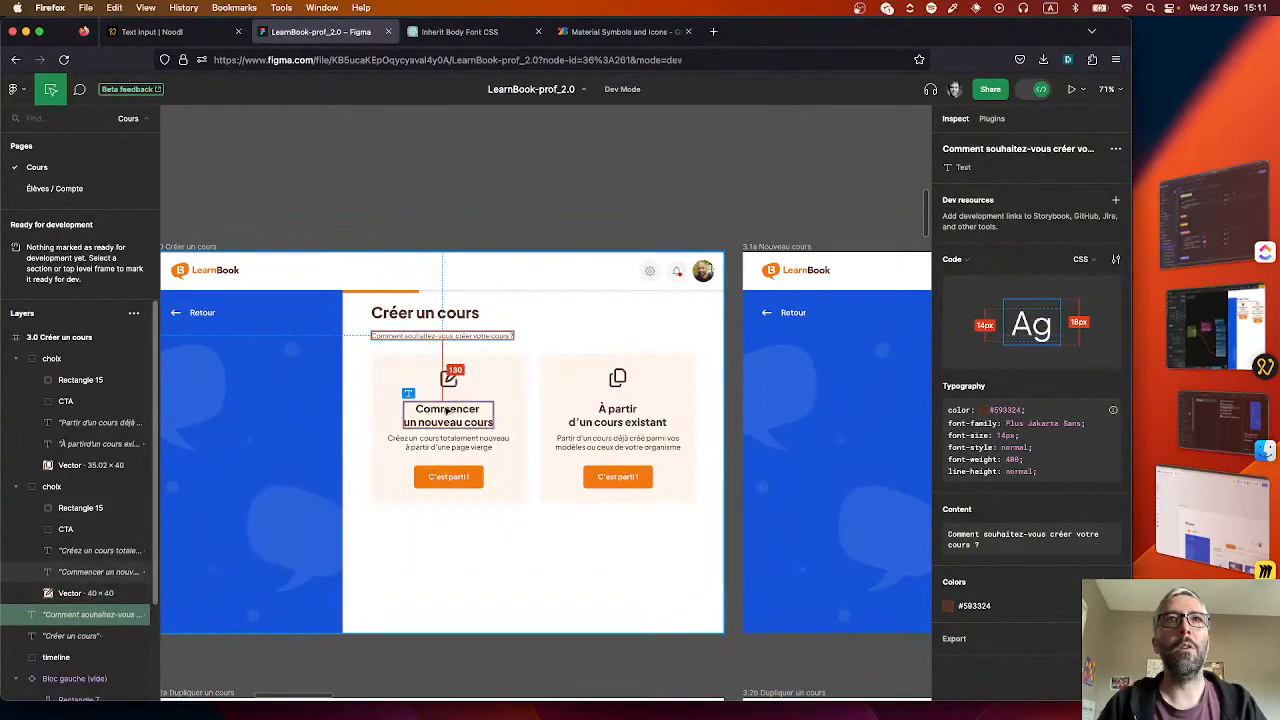
pyautogui.click(449, 413)
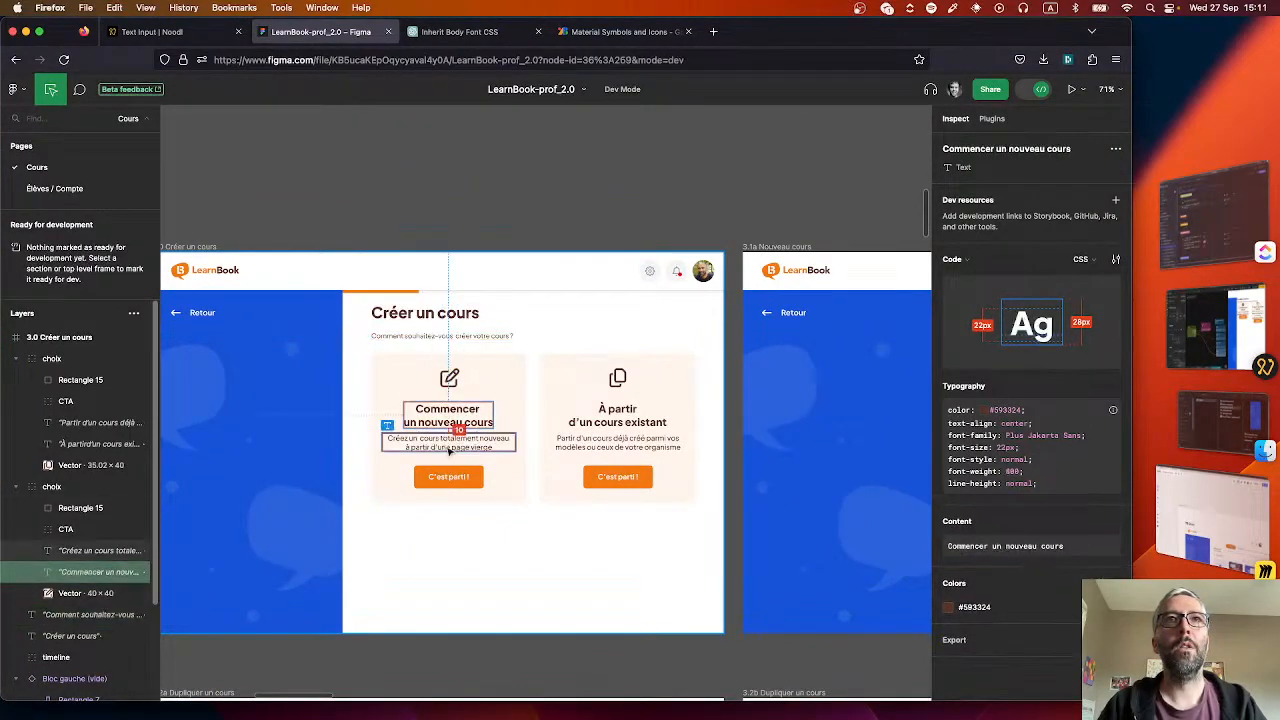
pyautogui.click(447, 478)
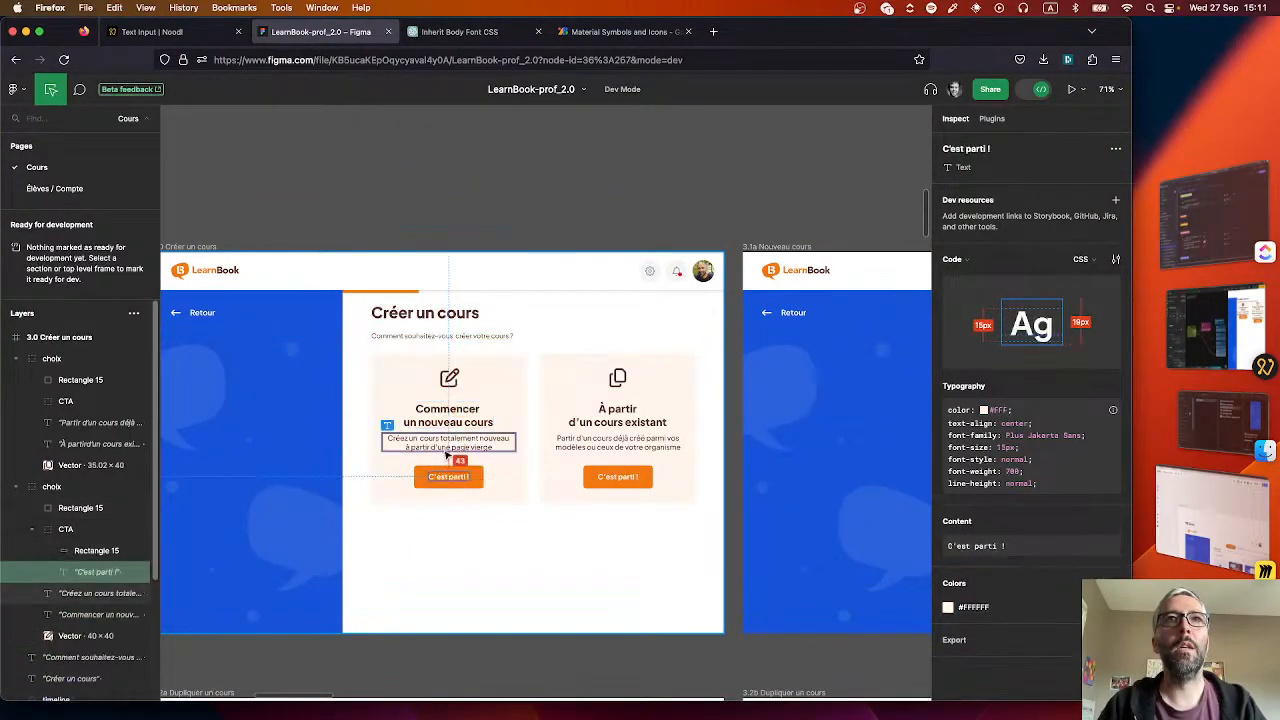
pyautogui.click(423, 473)
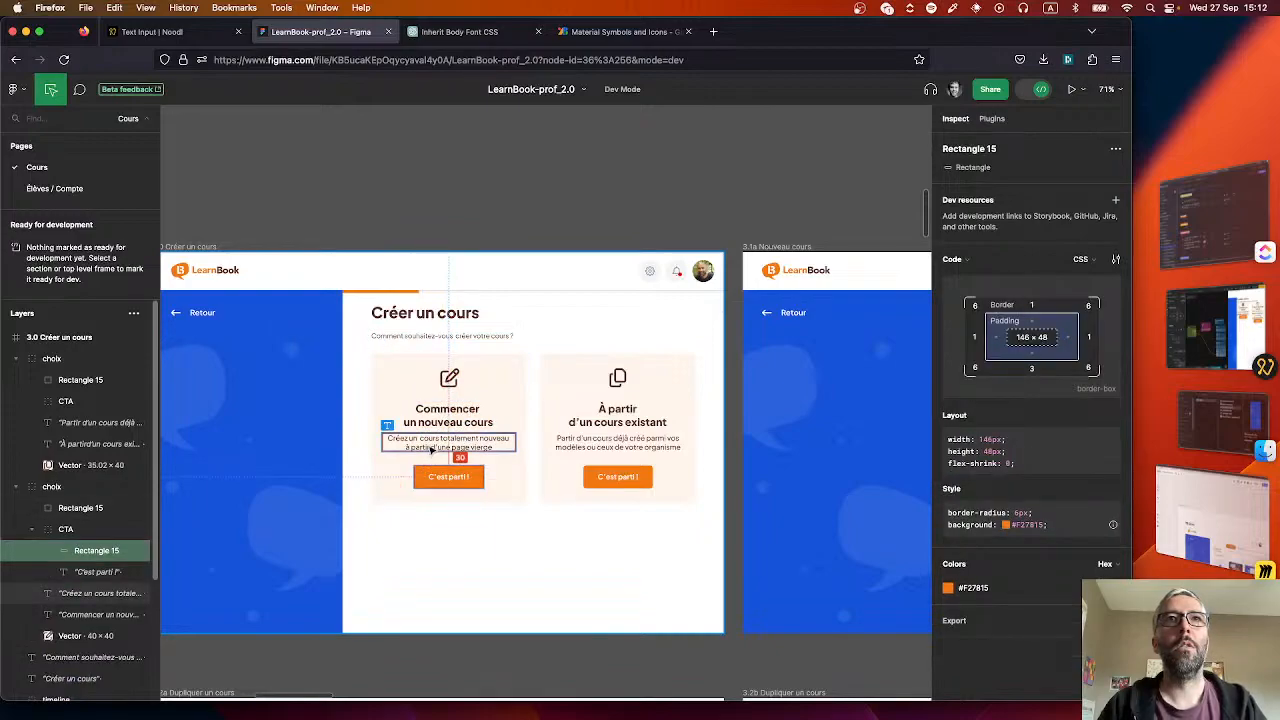
# - Back in Noodl, set the Create type selector group's vertical gap to 30 px
pyautogui.press('super+Tab')
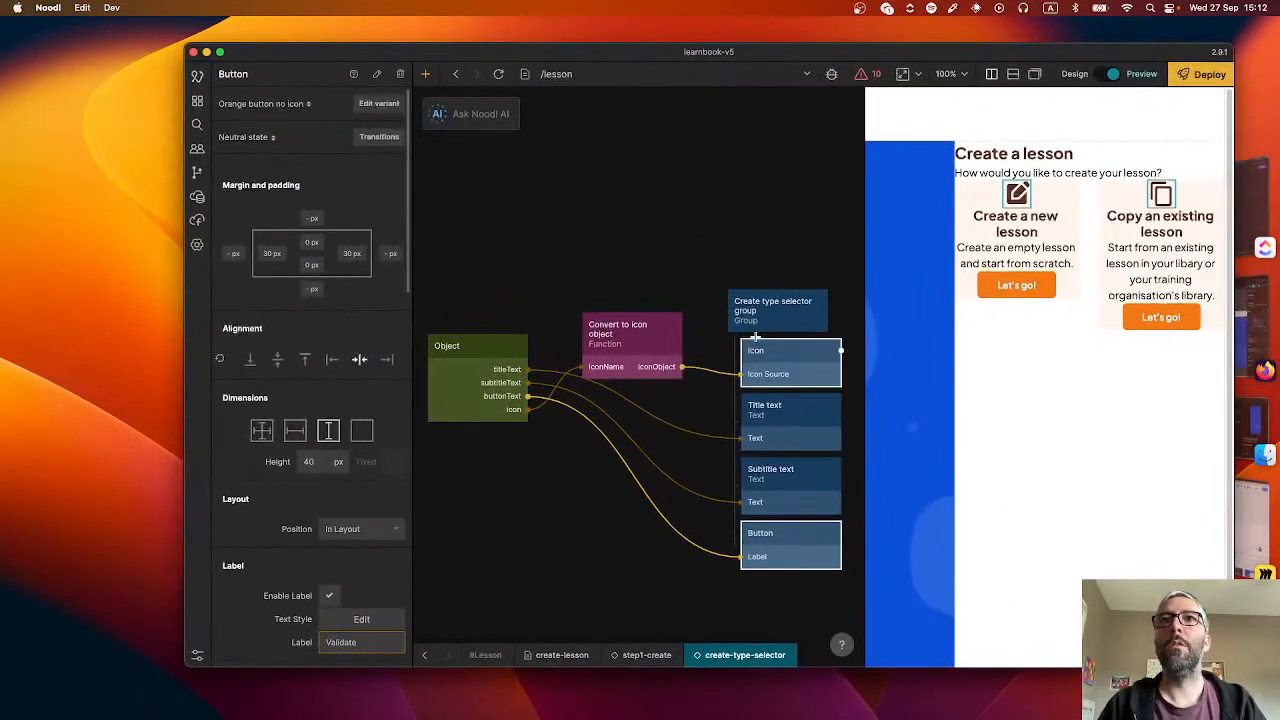
pyautogui.click(765, 312)
pyautogui.scroll(-2, 348, 539)
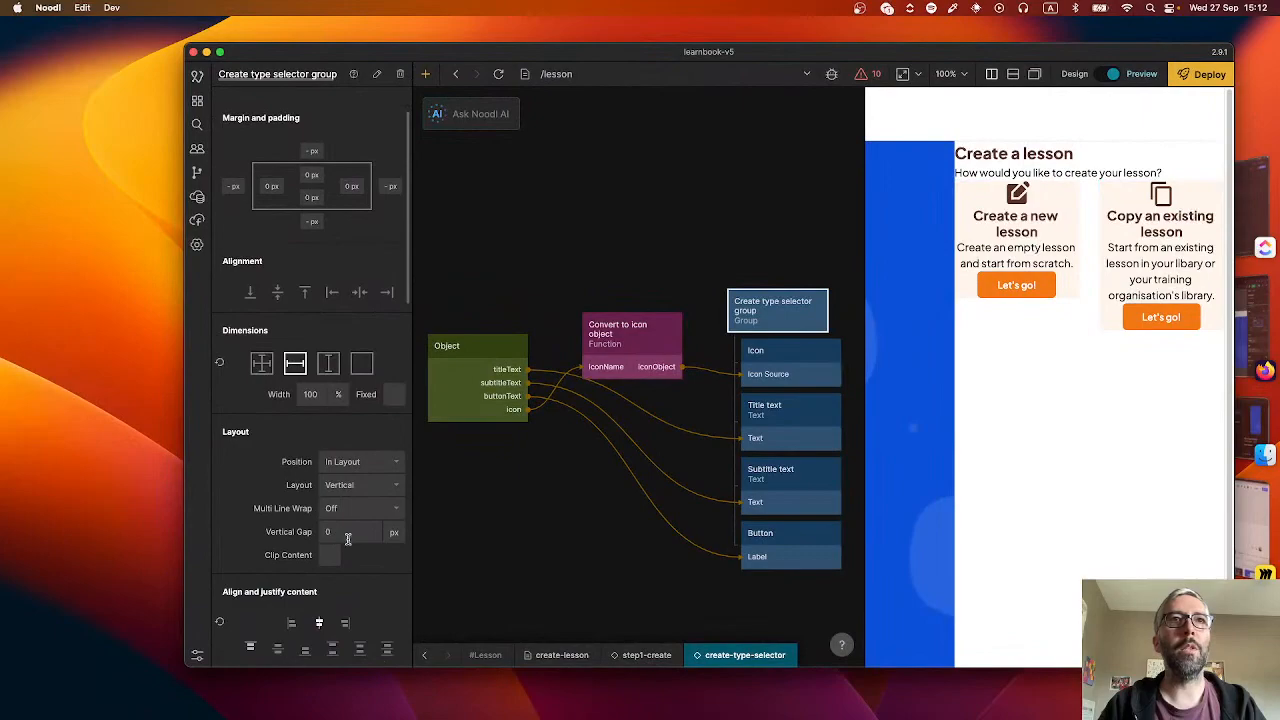
pyautogui.click(345, 532)
pyautogui.write('30')
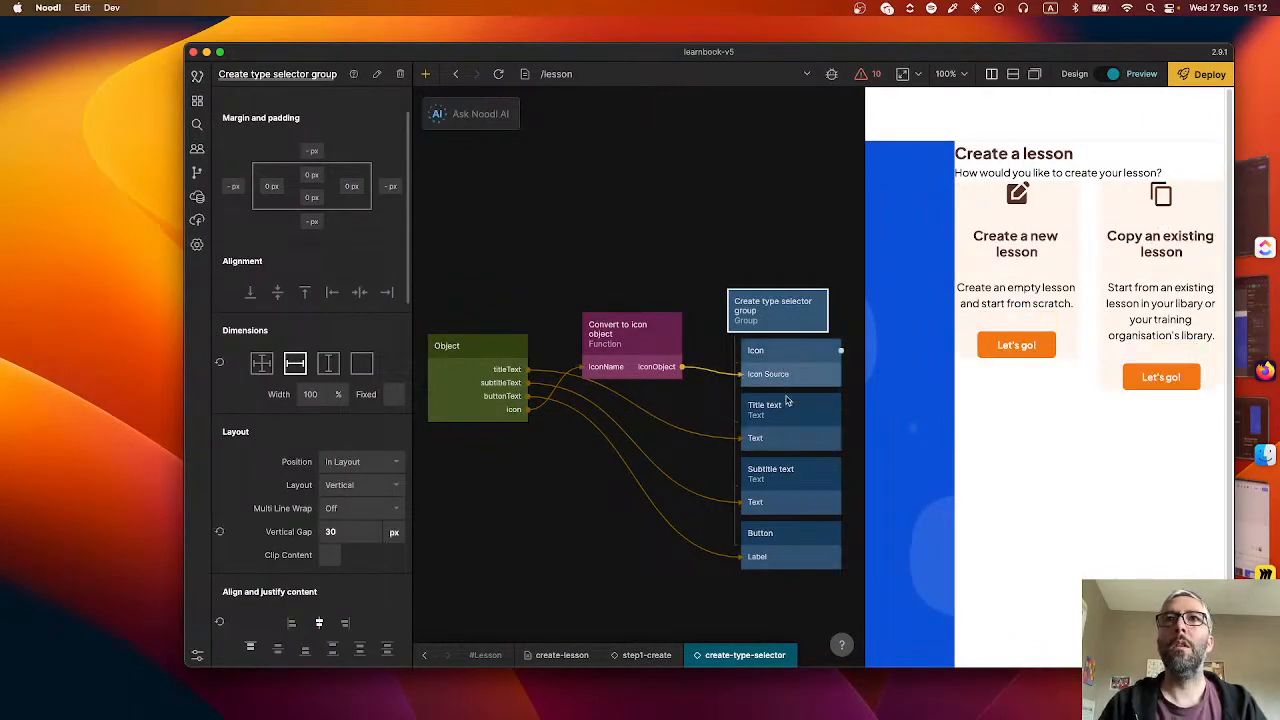
# - Add a new Group node to the create-type-selector component
pyautogui.rightClick(686, 457)
pyautogui.click(628, 626)
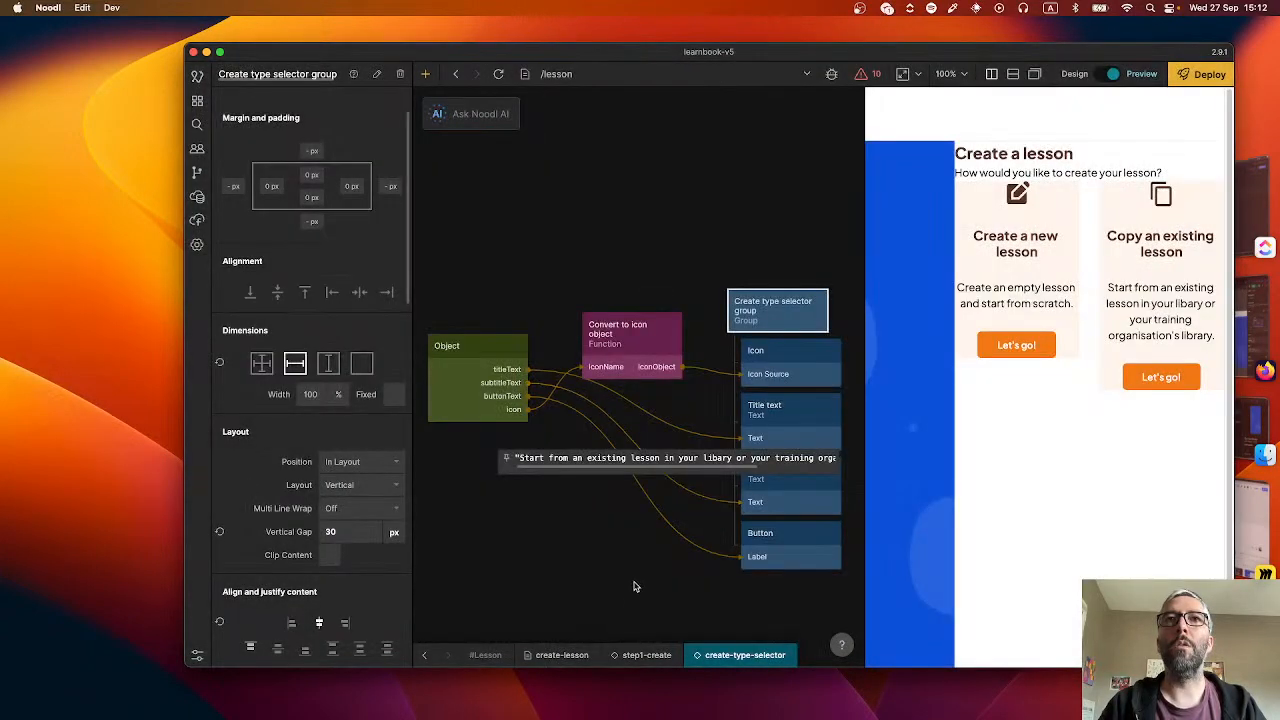
pyautogui.rightClick(651, 580)
pyautogui.write('gr')
pyautogui.click(510, 290)
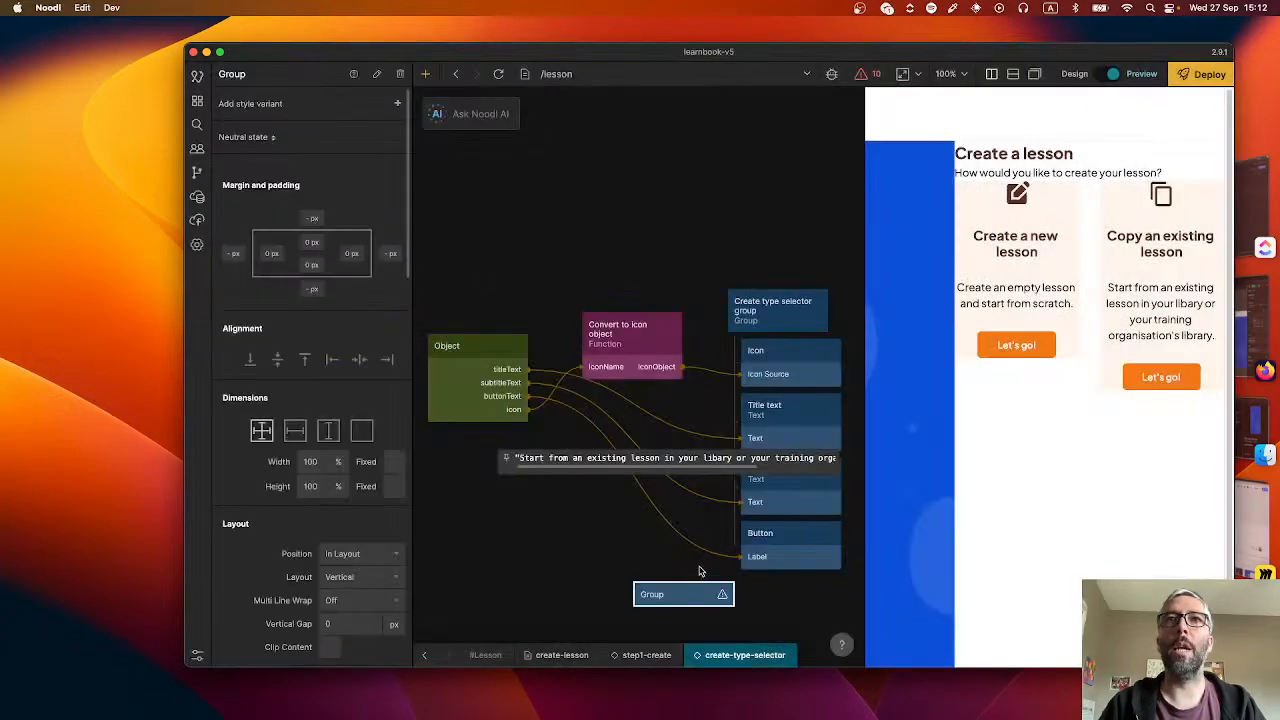
# - Place the new Group between the Icon and the Button, and nest the Title text and Subtitle text inside it
pyautogui.moveTo(690, 592); pyautogui.dragTo(790, 404)
pyautogui.moveTo(767, 452); pyautogui.dragTo(790, 418)
pyautogui.moveTo(770, 506); pyautogui.dragTo(800, 490)
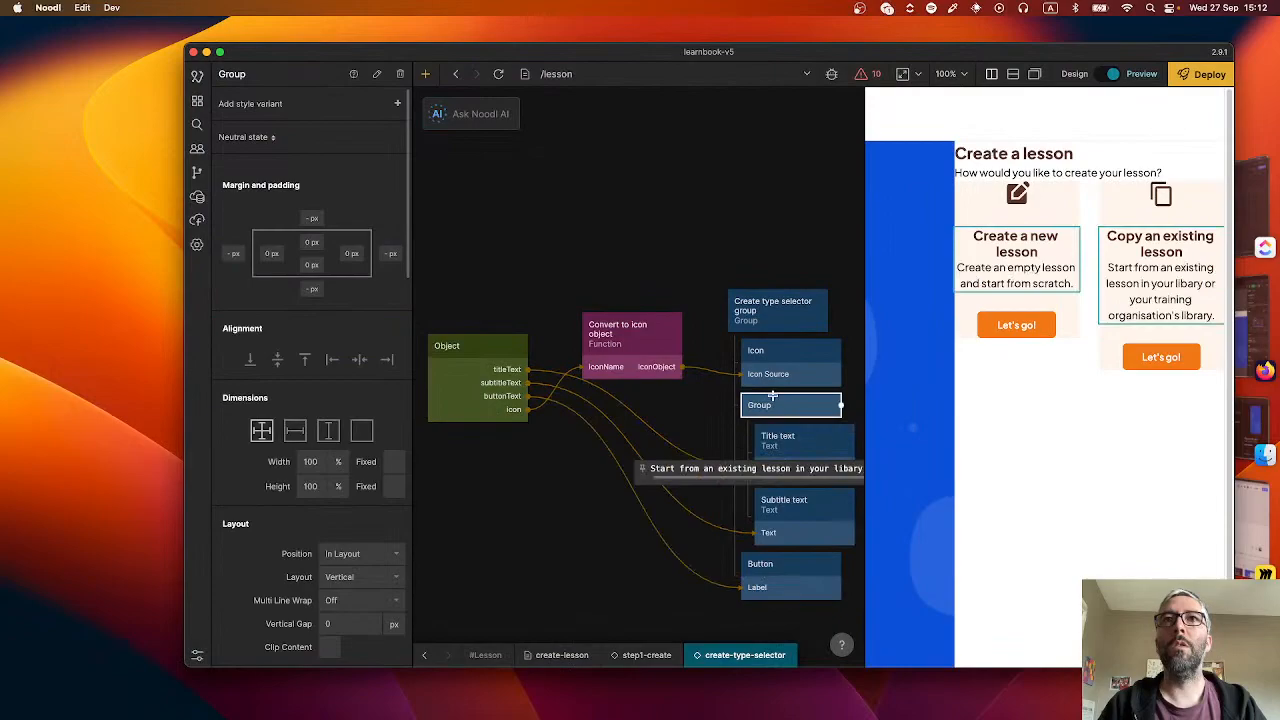
# - Set the vertical gap of the Group holding the title and subtitle texts to 10 px
pyautogui.scroll(-3, 338, 505)
pyautogui.click(338, 505)
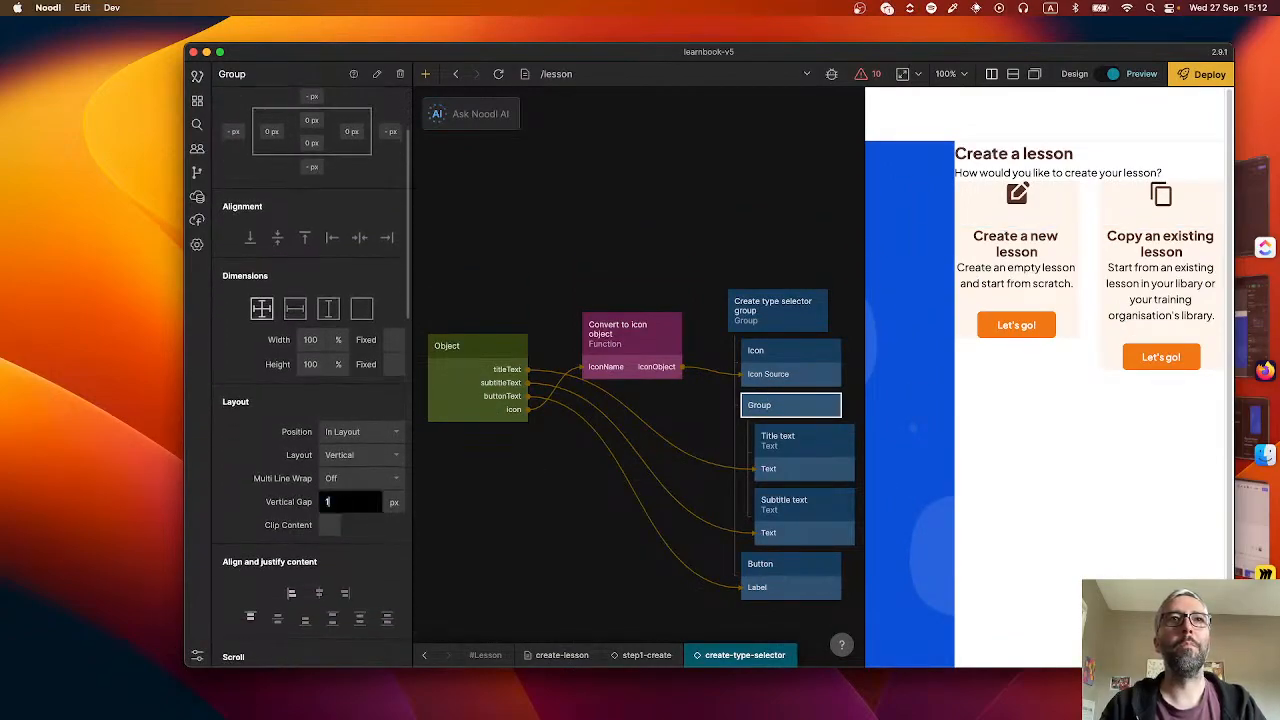
pyautogui.write('10')
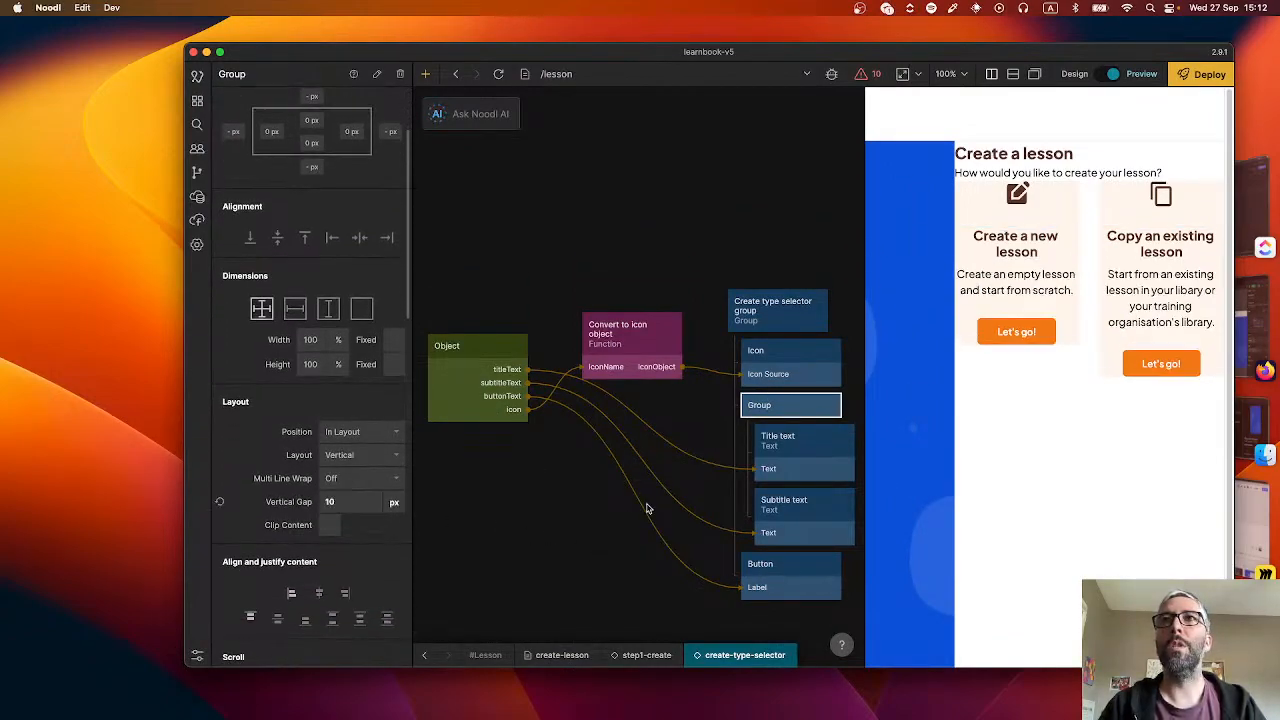
# - Switch to Figma and measure the spacing between the first card's background rectangle and its contents
pyautogui.hotkey('ctrl', 'Right')
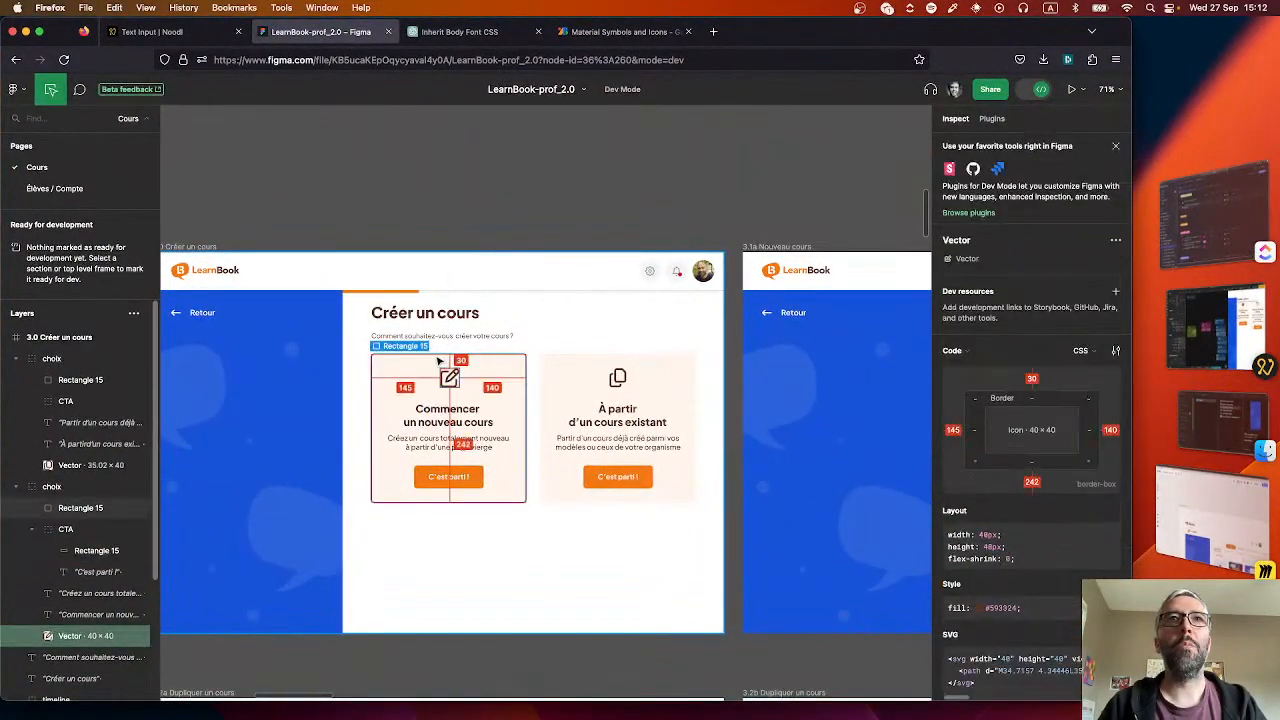
pyautogui.click(443, 500)
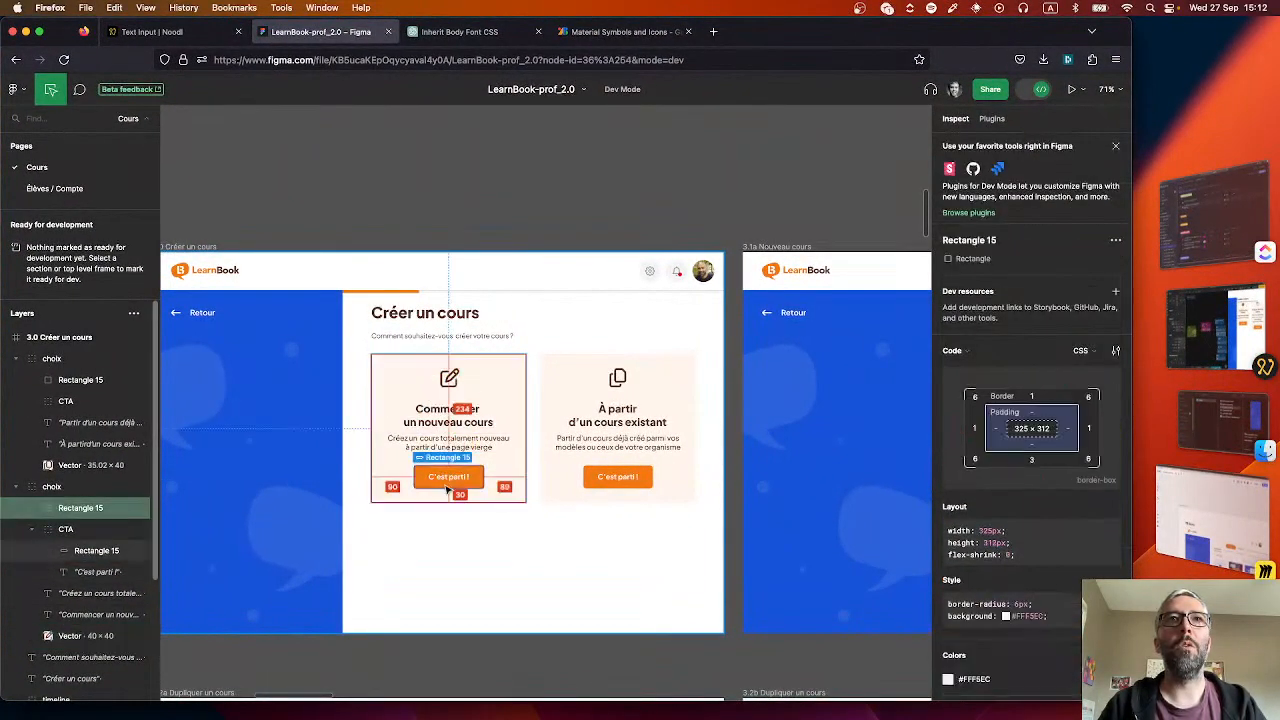
pyautogui.click(378, 441)
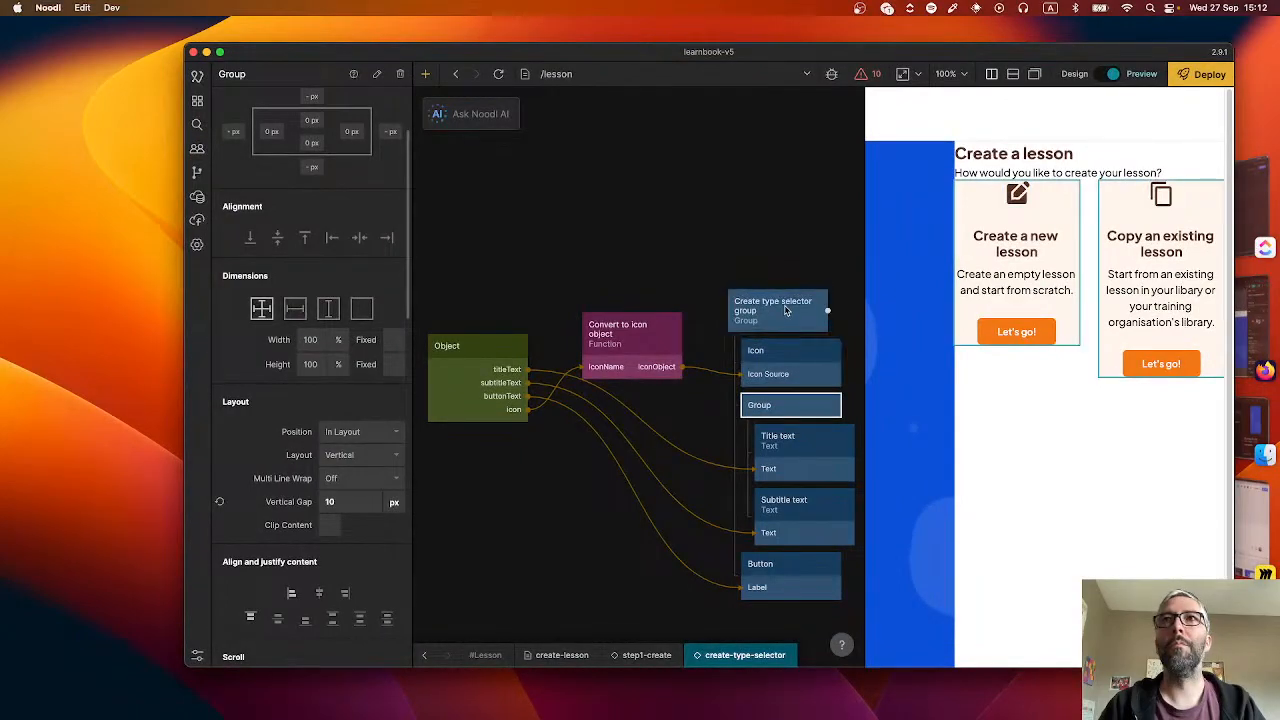
# - Back in Noodl, set the Create type selector group's left and right padding to 30 px
pyautogui.click(785, 311)
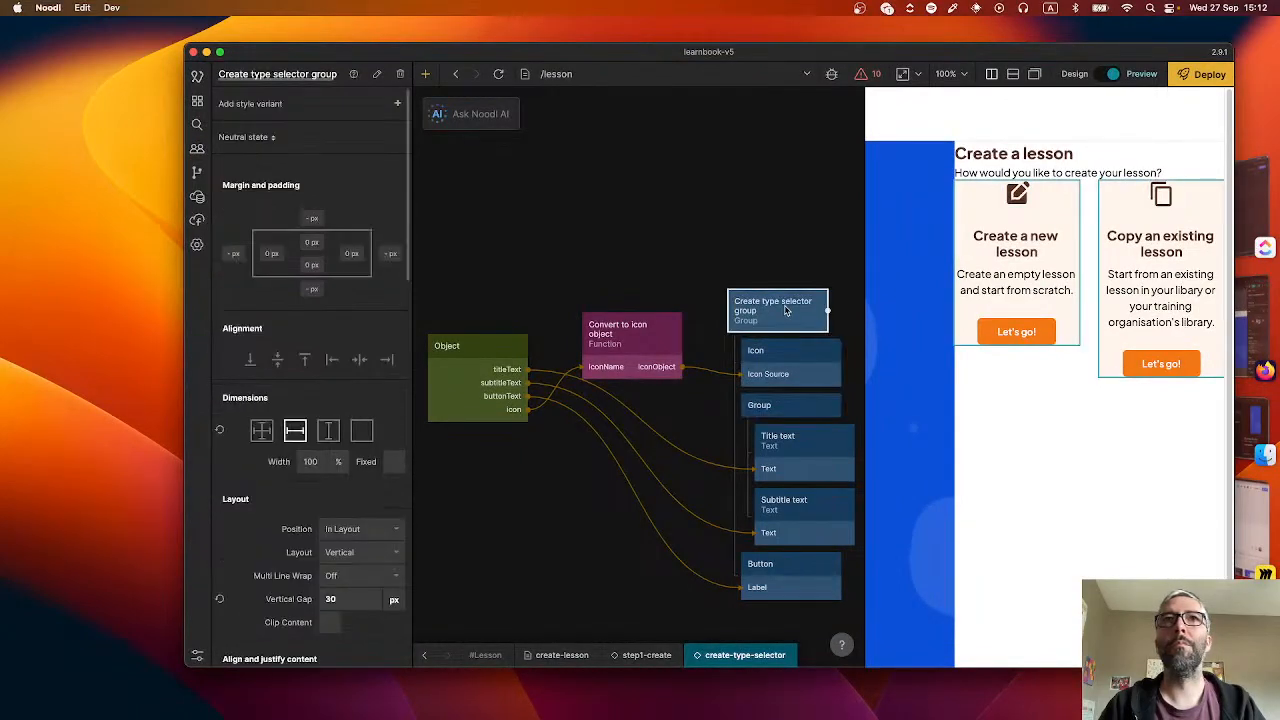
pyautogui.click(270, 253)
pyautogui.write('30')
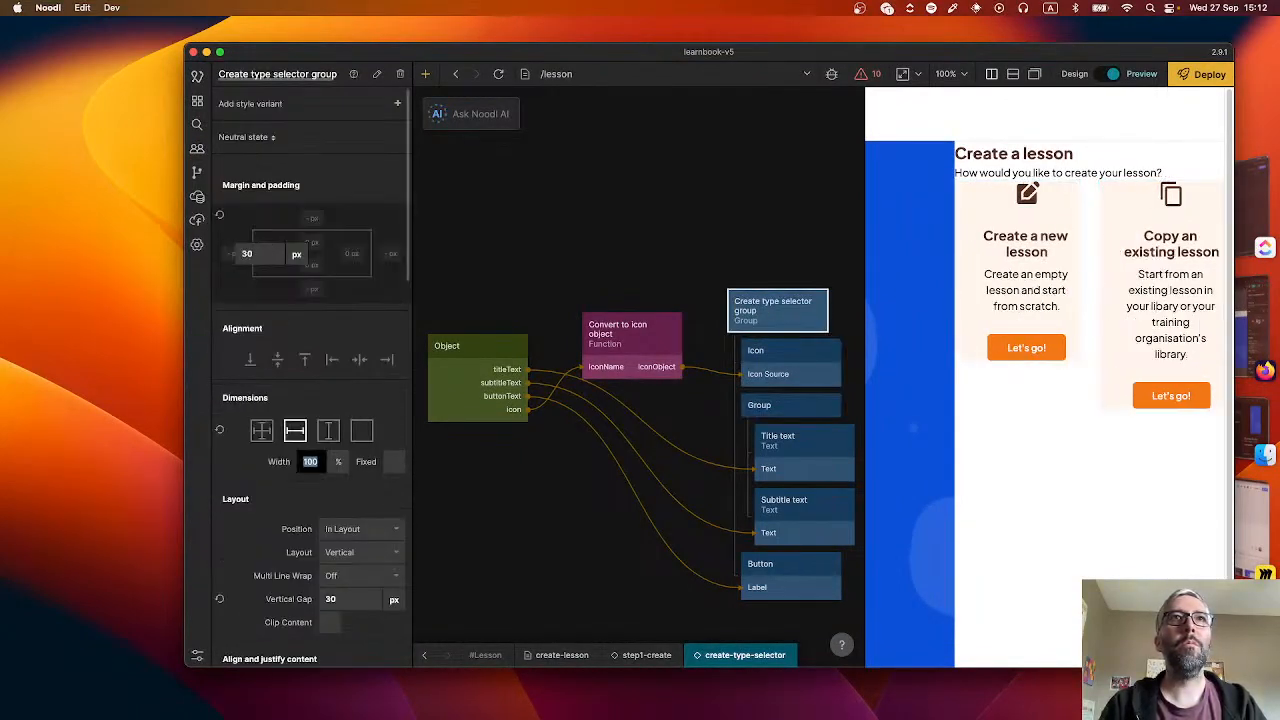
pyautogui.click(349, 256)
pyautogui.write('30')
pyautogui.press('Tab')
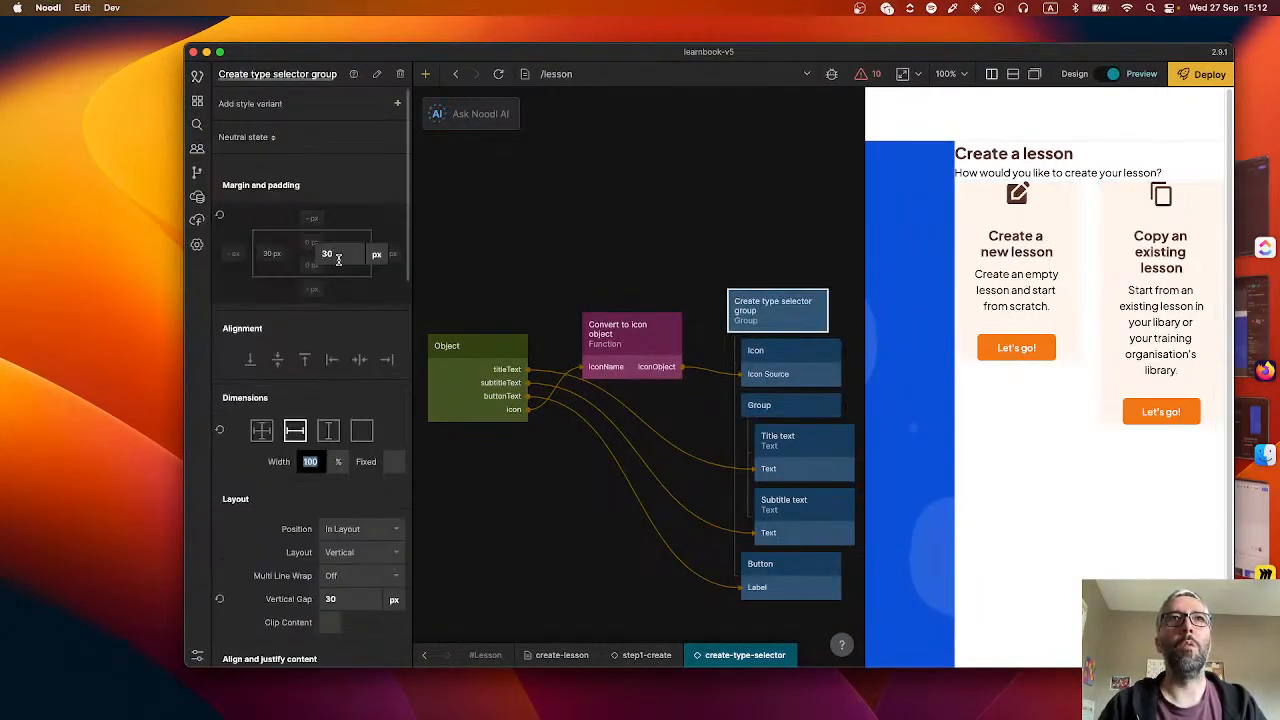
# - Set the Create type selector group's top and bottom padding to 30 px
pyautogui.click(311, 241)
pyautogui.click(309, 244)
pyautogui.write('30')
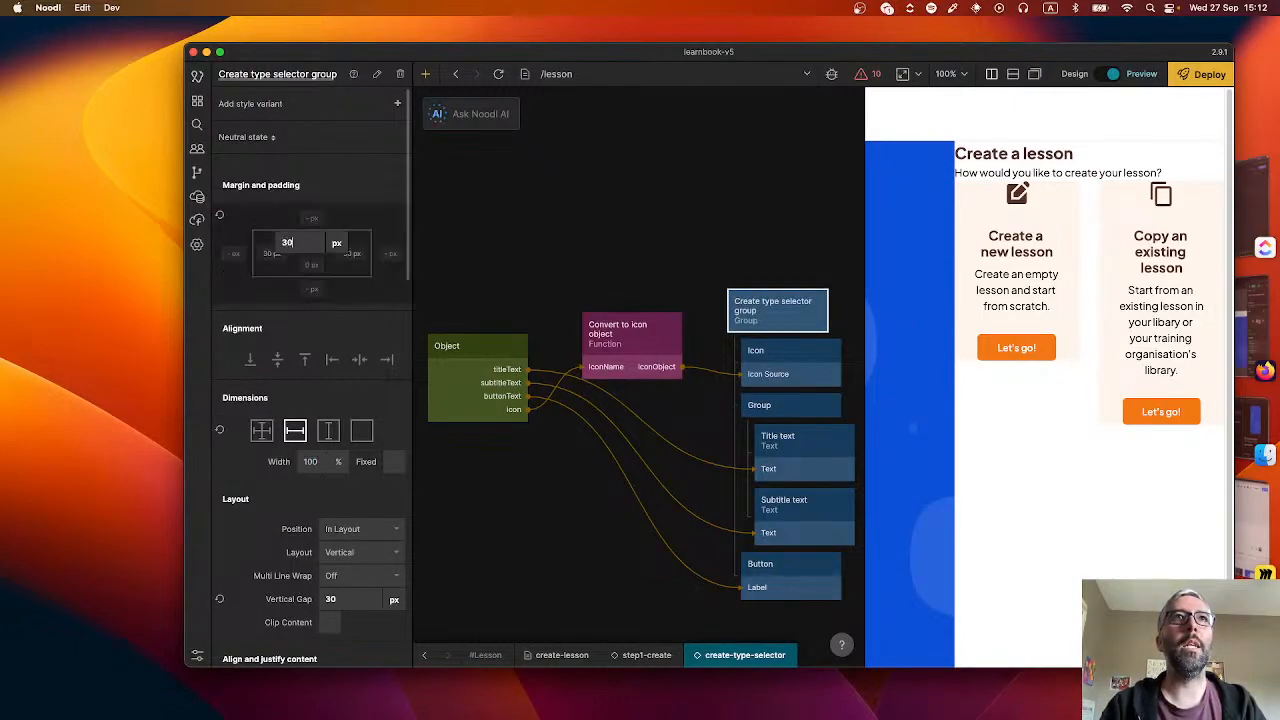
pyautogui.click(315, 271)
pyautogui.click(311, 265)
pyautogui.write('30')
pyautogui.click(494, 399)
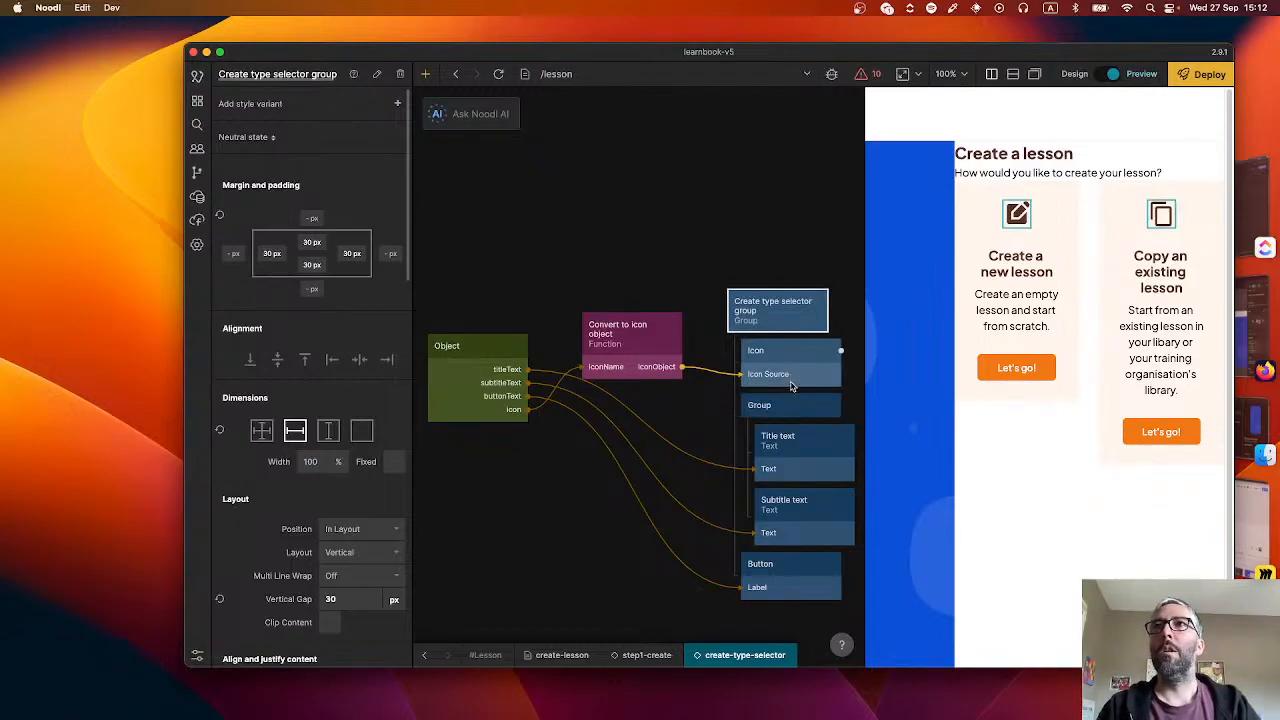
# - Switch to Figma to compare the two option cards with the preview, and return to Noodl
pyautogui.moveTo(802, 478)
pyautogui.press('super+Tab')
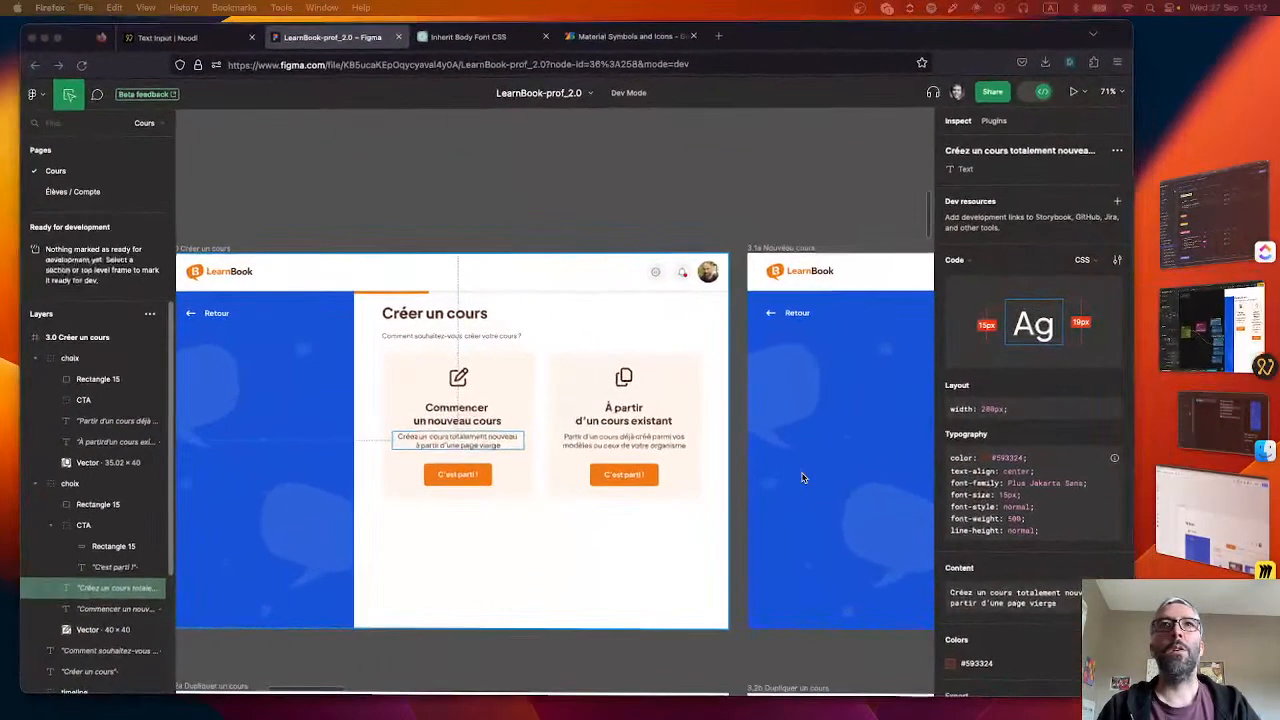
pyautogui.press('super+Tab')
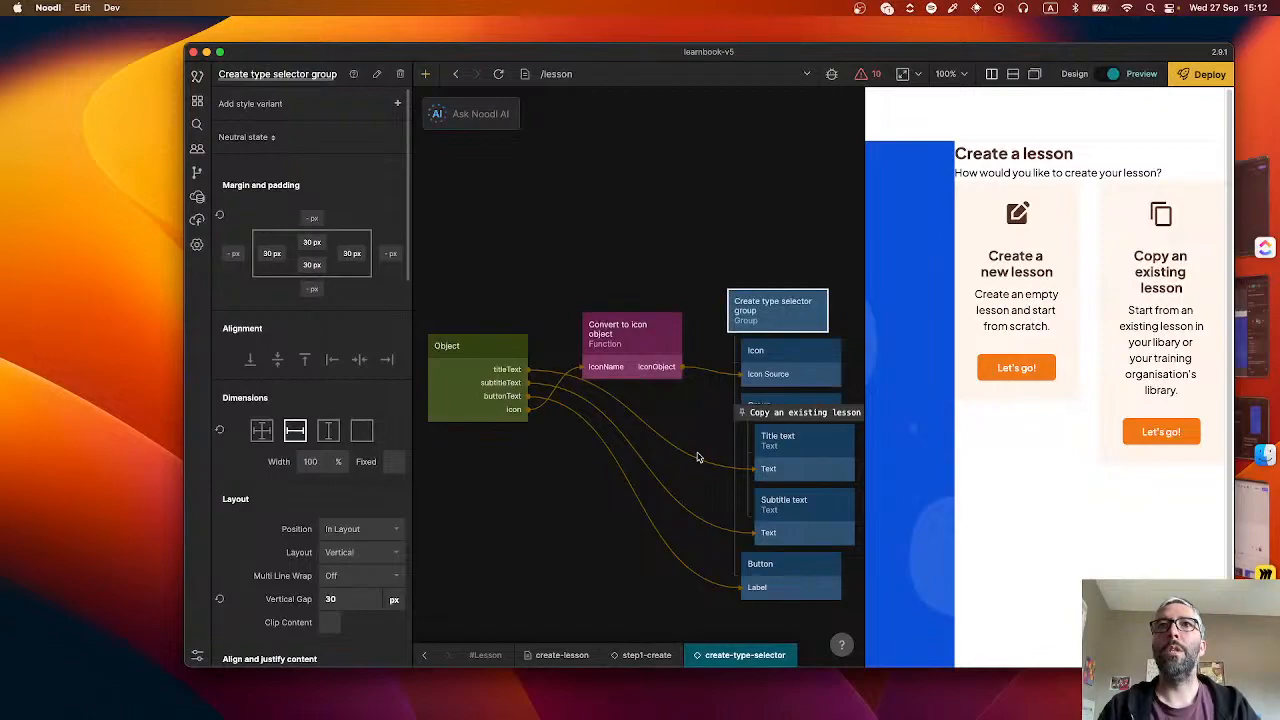
# - Widen the preview pane slightly and open the Columns node's settings in the step1-create component
pyautogui.moveTo(868, 340); pyautogui.dragTo(828, 320)
pyautogui.click(674, 234)
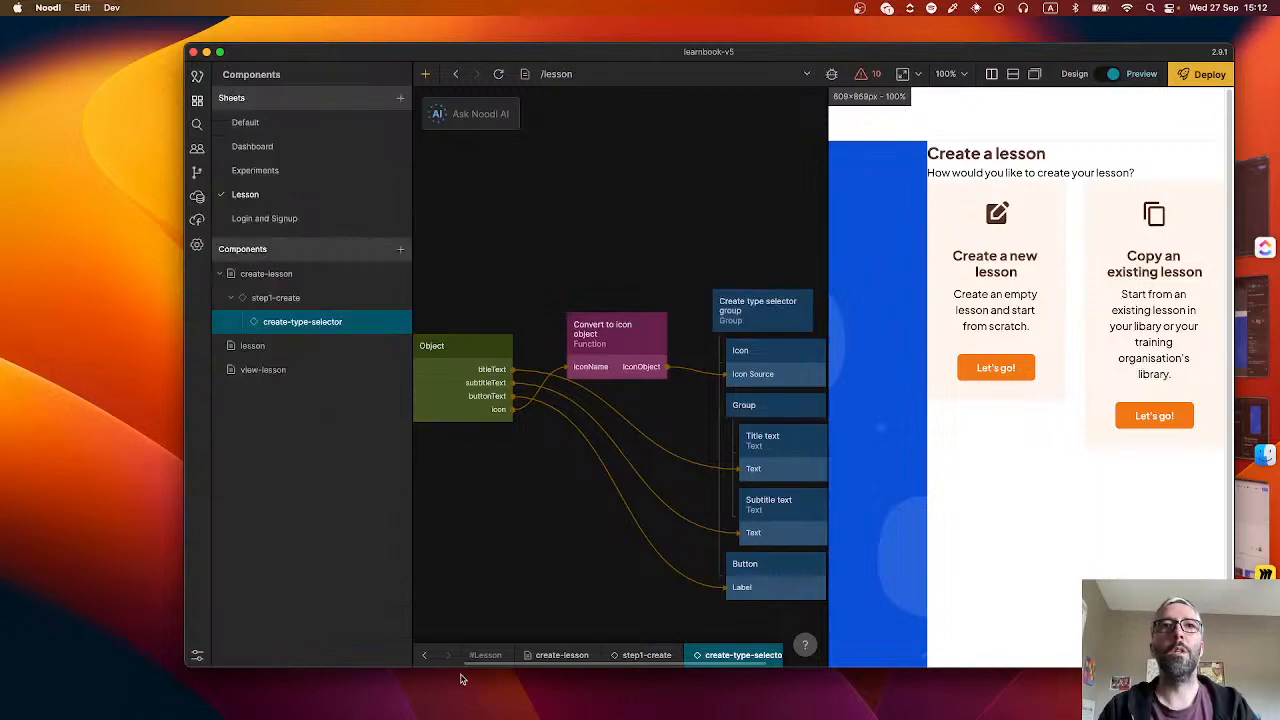
pyautogui.click(424, 655)
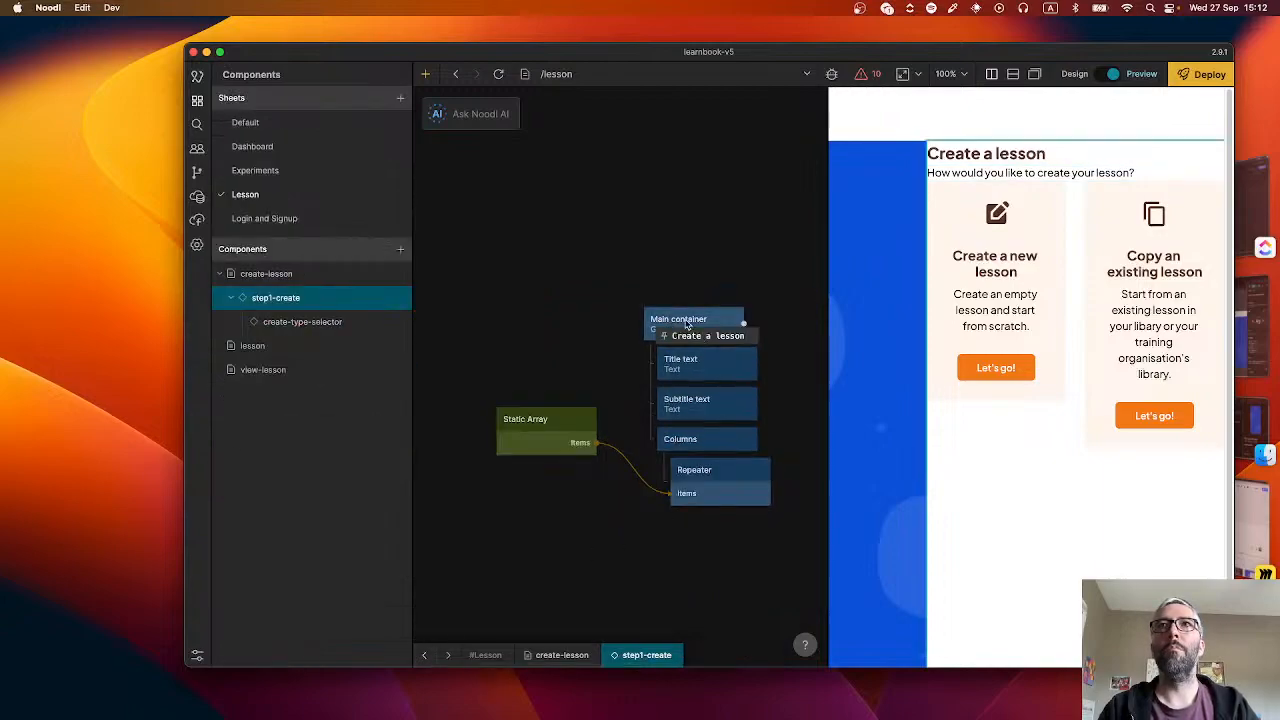
pyautogui.click(718, 483)
pyautogui.click(705, 445)
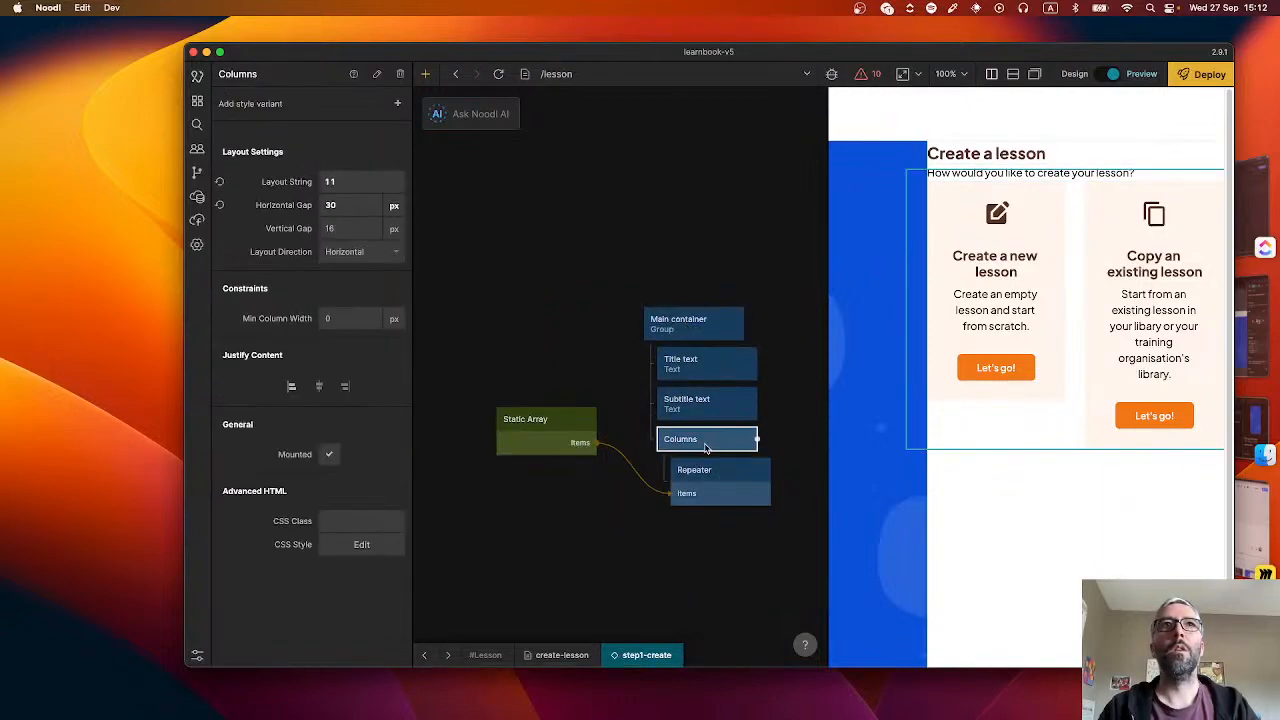
pyautogui.rightClick(803, 423)
pyautogui.write('gr')
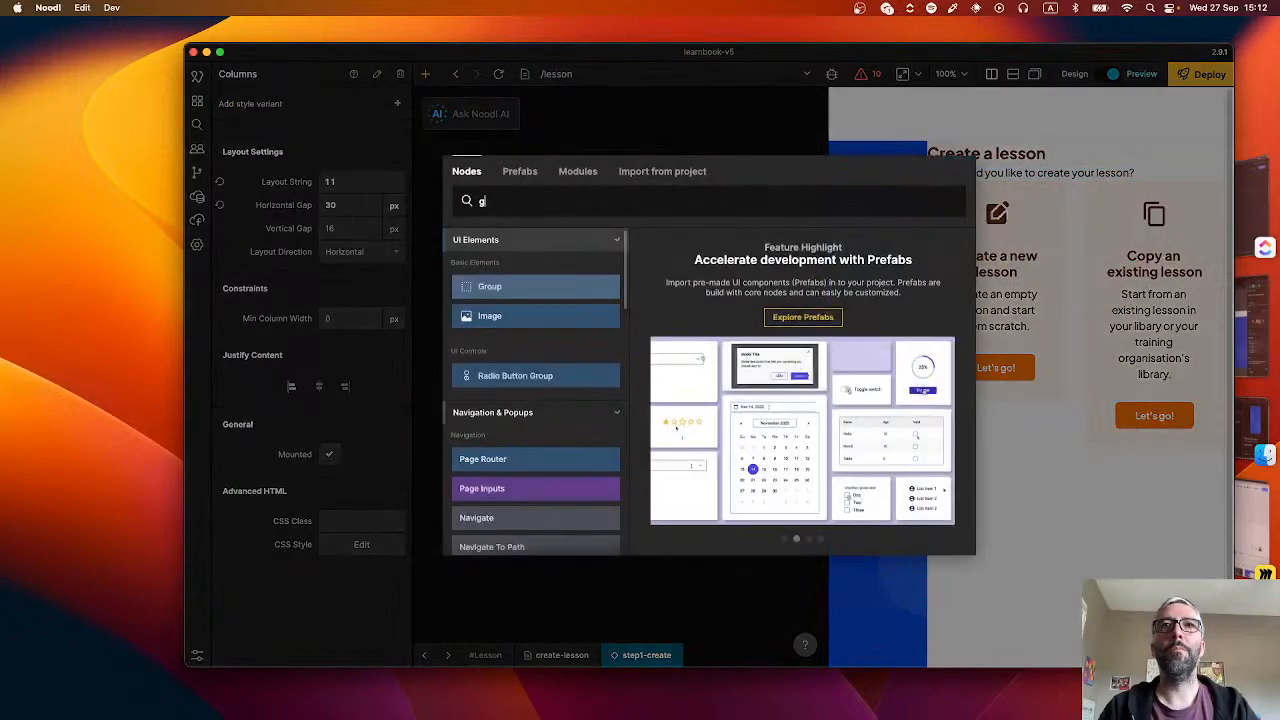
pyautogui.click(543, 287)
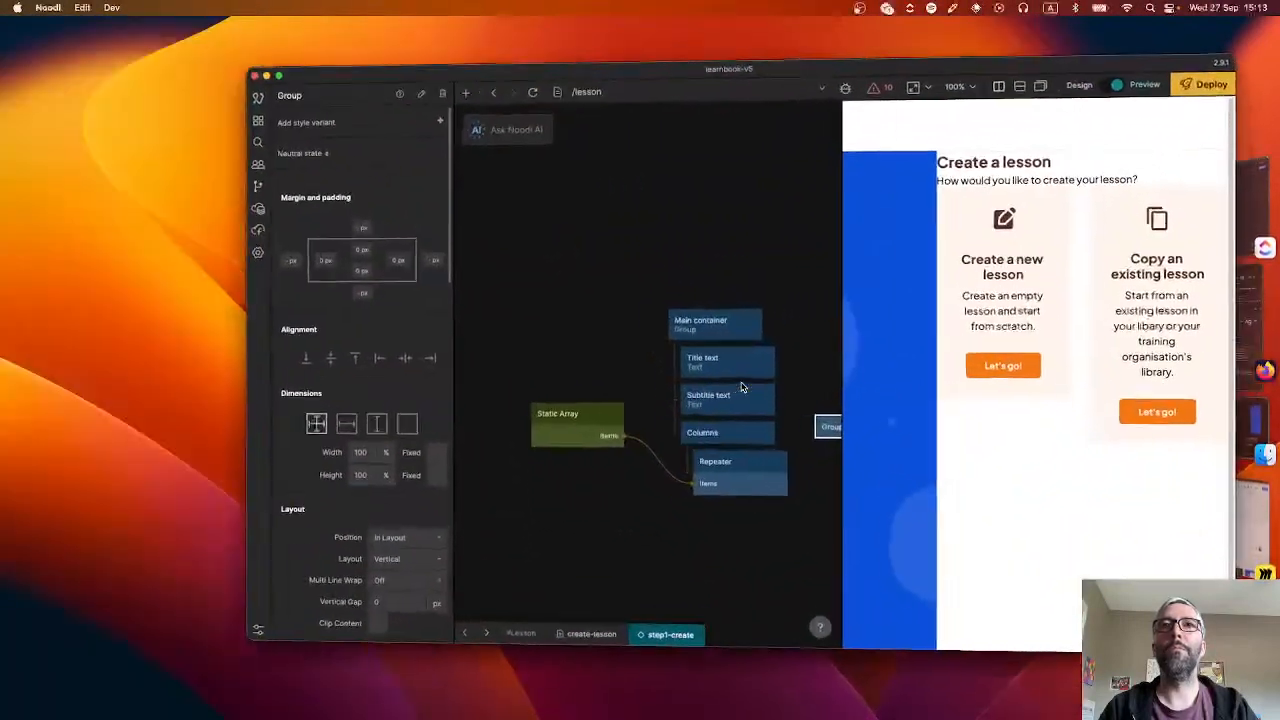
pyautogui.press('BackSpace')
# - Select the Main container, switch to Figma and inspect the dimensions of the 3.0 Créer un cours frame
pyautogui.click(745, 321)
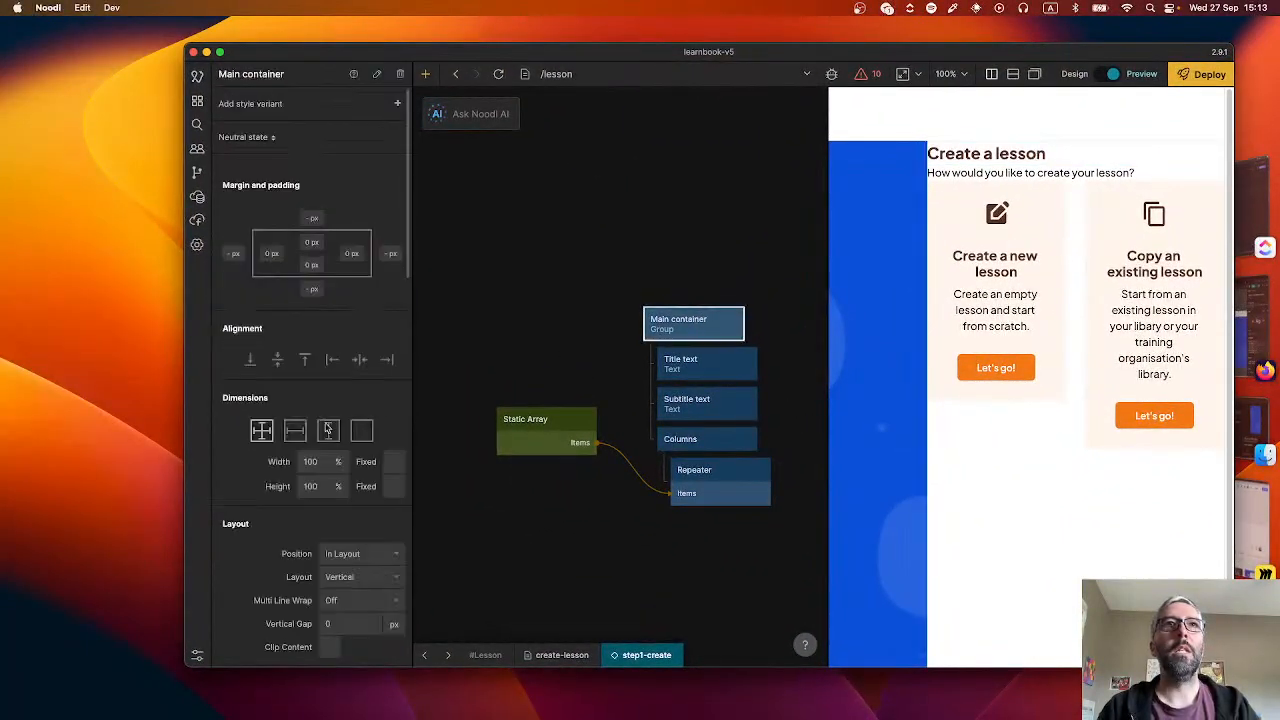
pyautogui.scroll(-10, 300, 440)
pyautogui.press('super+Tab')
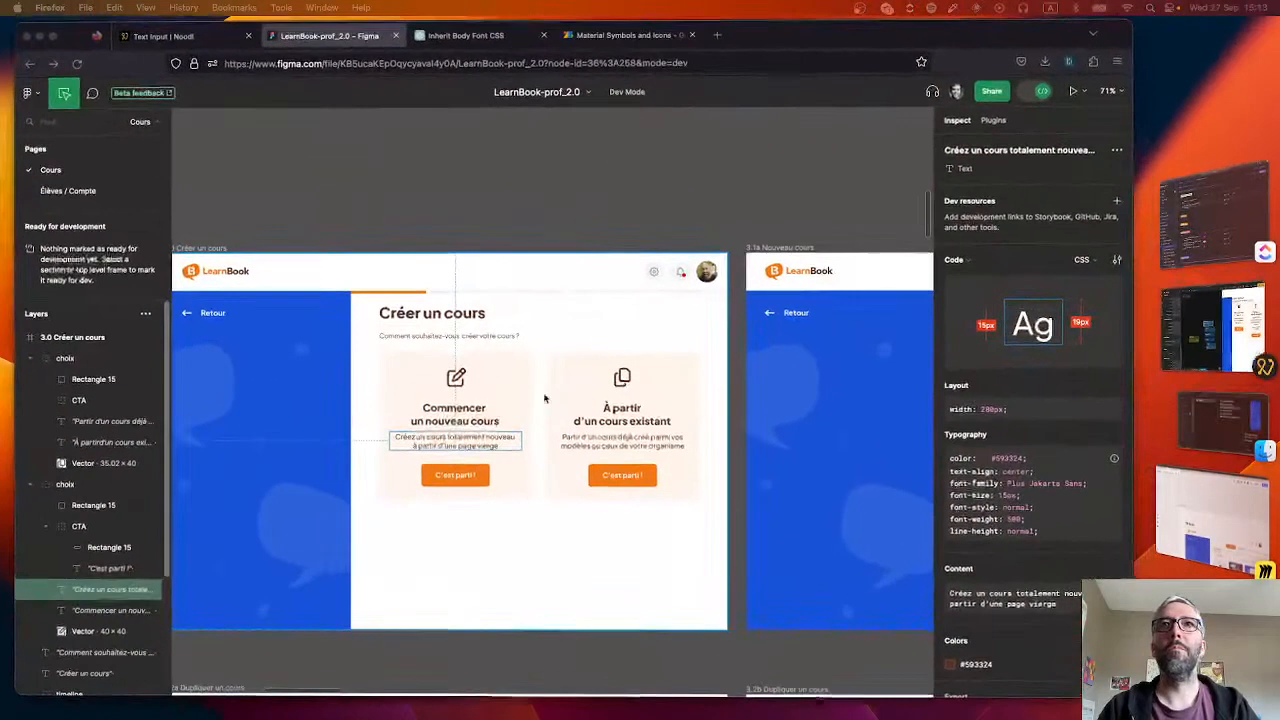
pyautogui.click(446, 347)
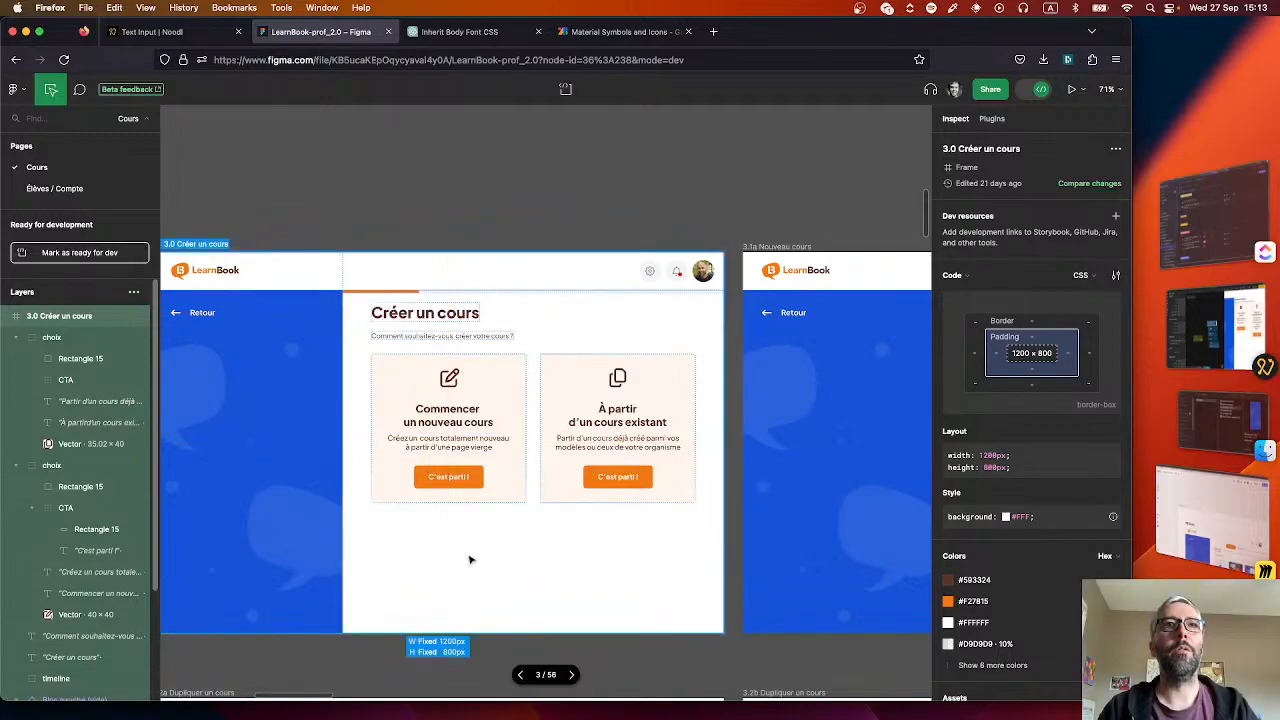
# - Back in Noodl, set the Main container's maximum width to 1200 px
pyautogui.press('super+Tab')
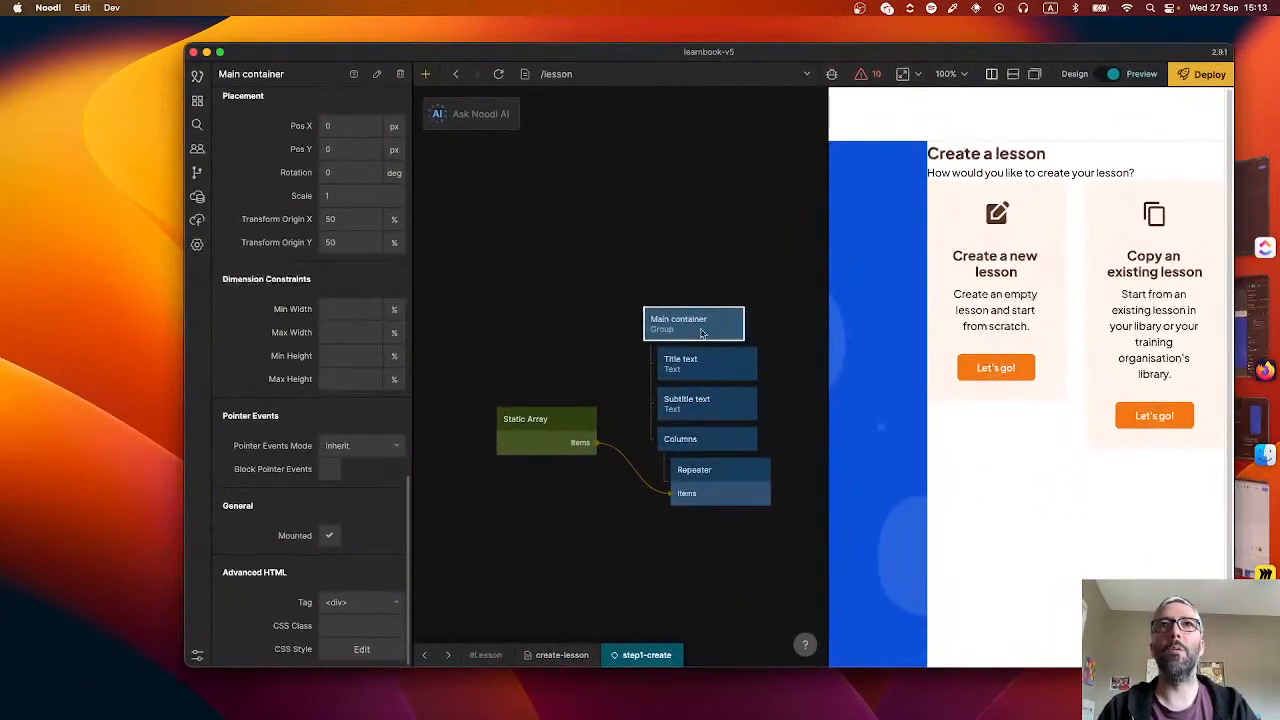
pyautogui.scroll(2, 274, 363)
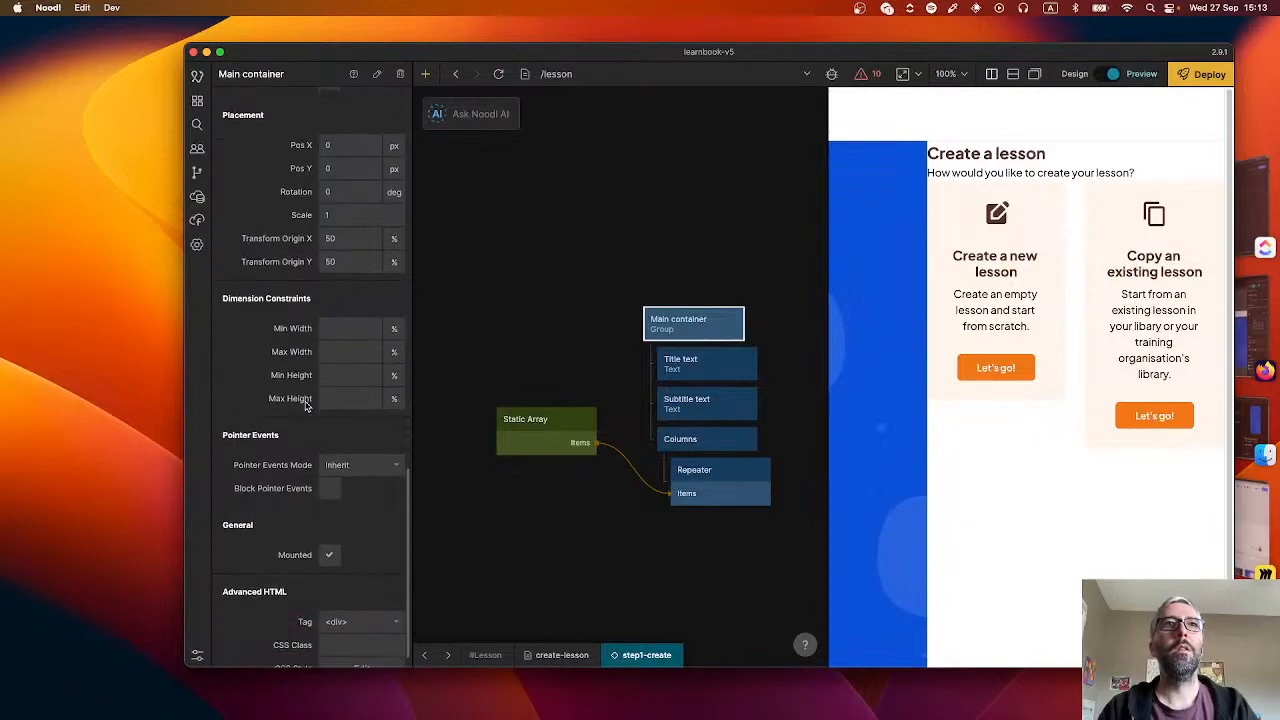
pyautogui.click(337, 354)
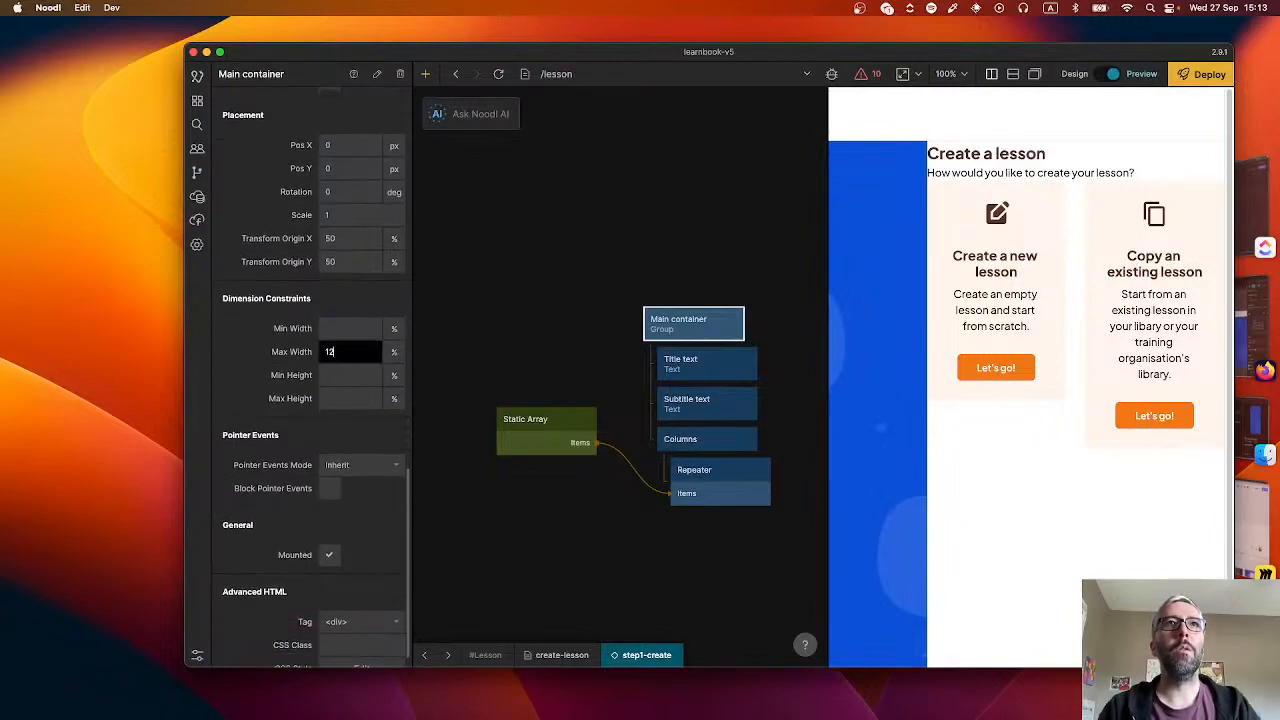
pyautogui.click(394, 355)
pyautogui.click(396, 399)
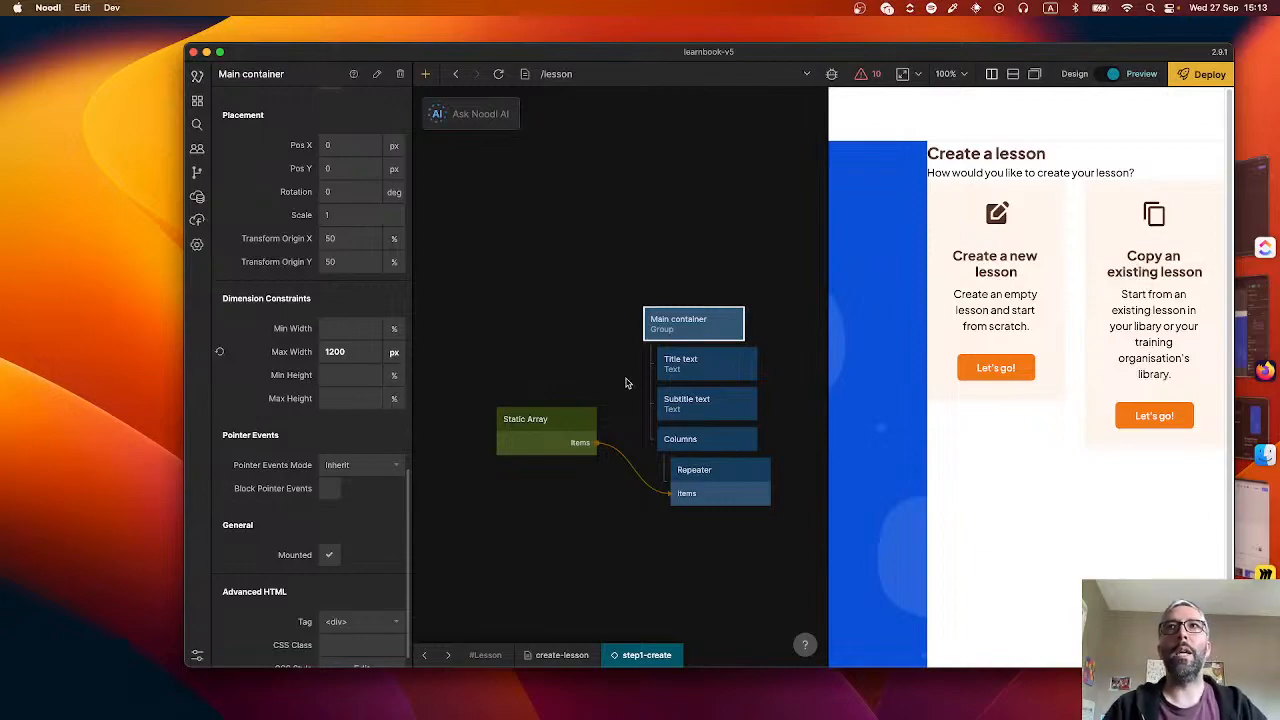
# - Check the page layout in Figma and give the Main container 2 px of left and right padding in Noodl
pyautogui.press('super+Tab')
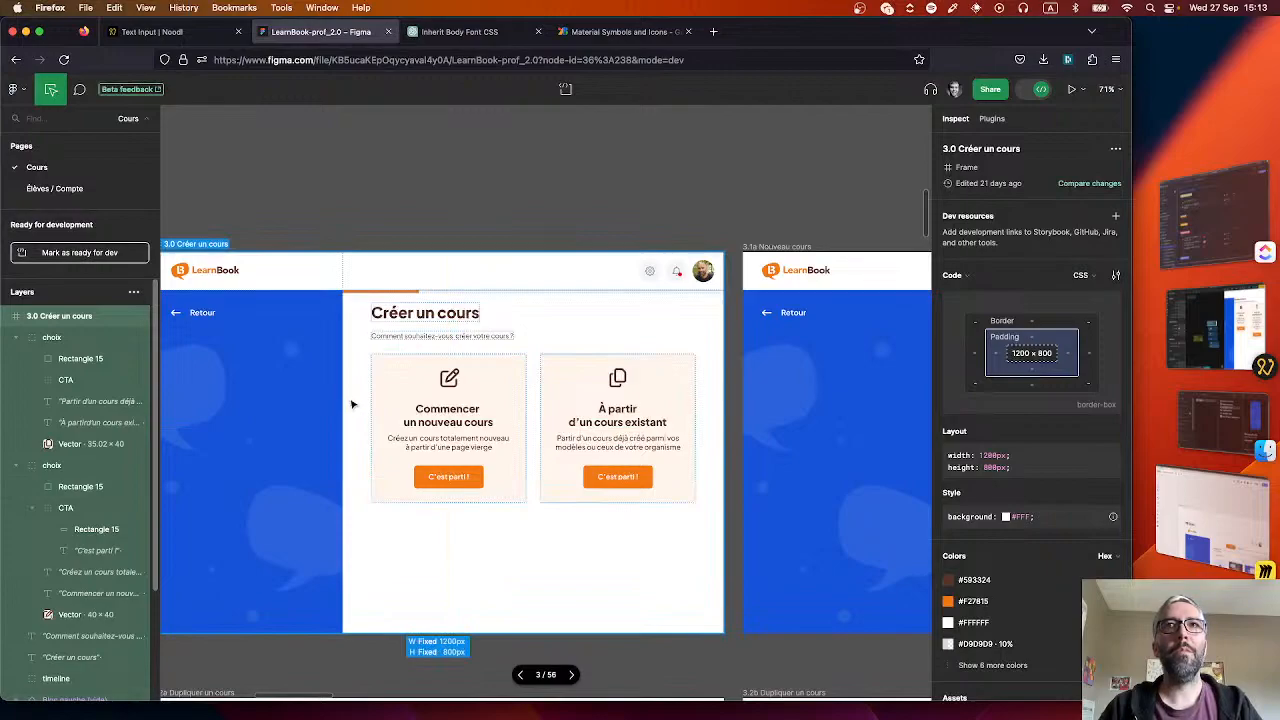
pyautogui.press('super+Tab')
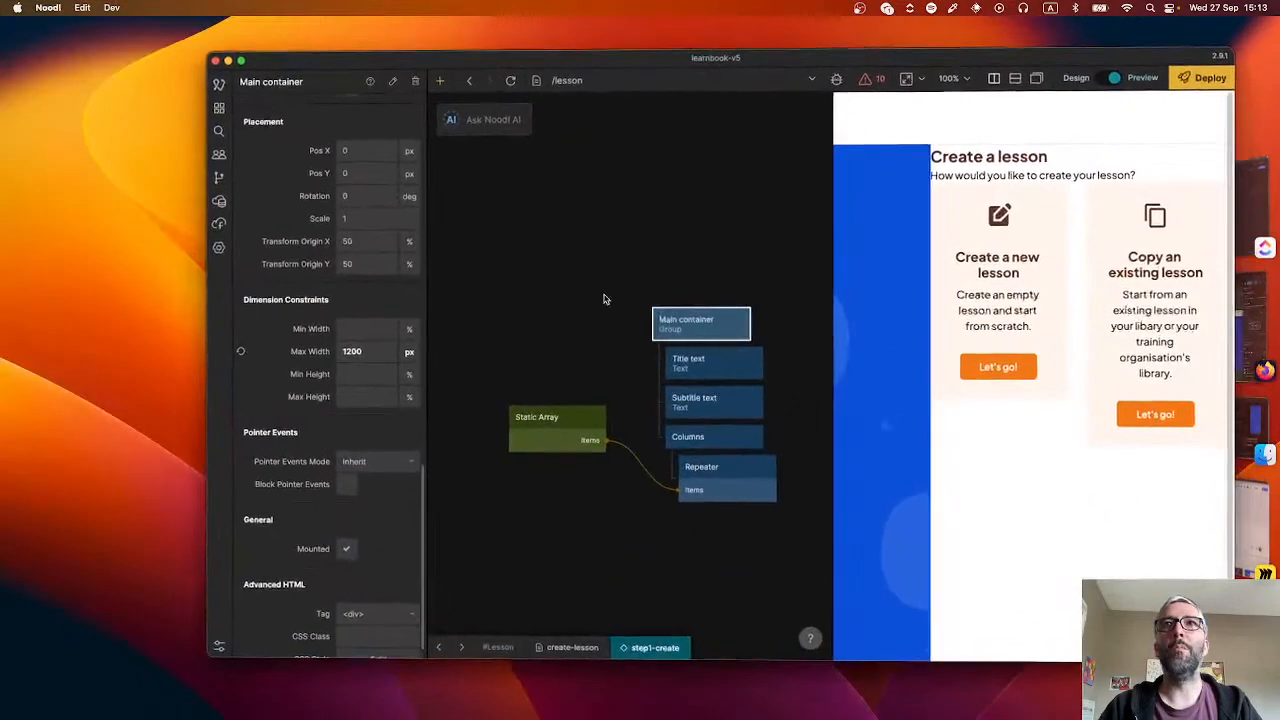
pyautogui.scroll(15, 394, 266)
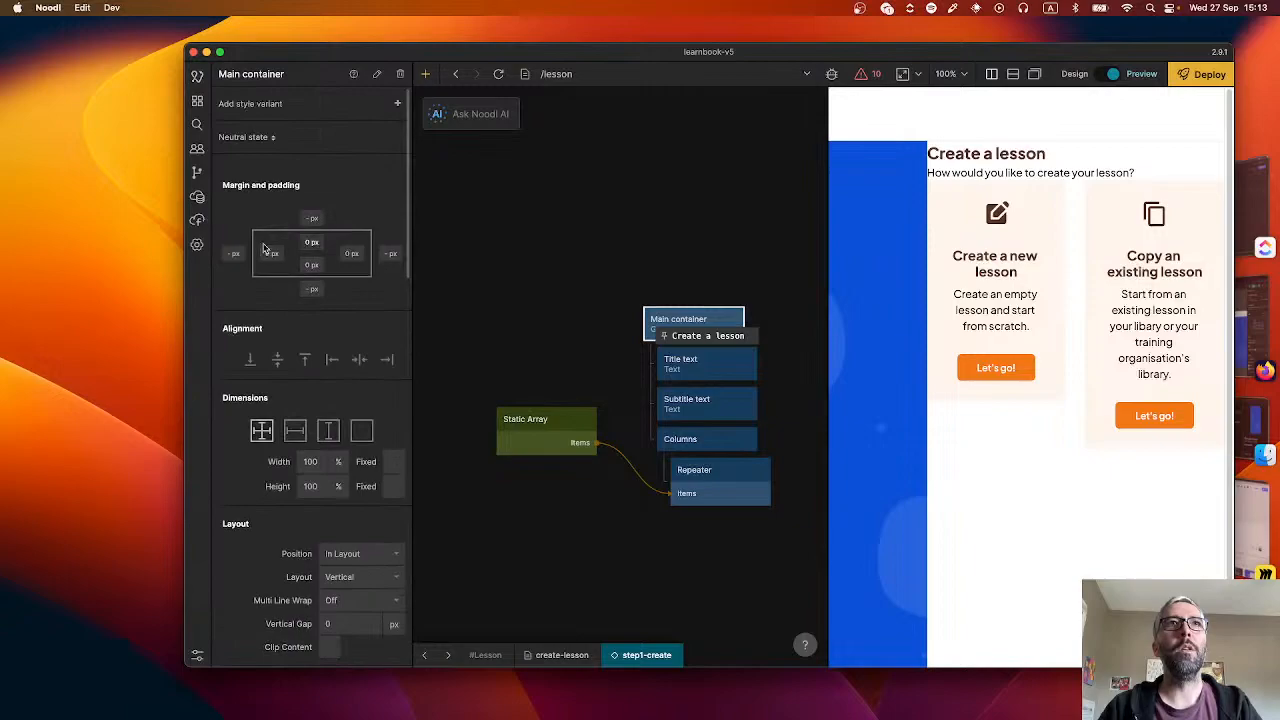
pyautogui.click(271, 253)
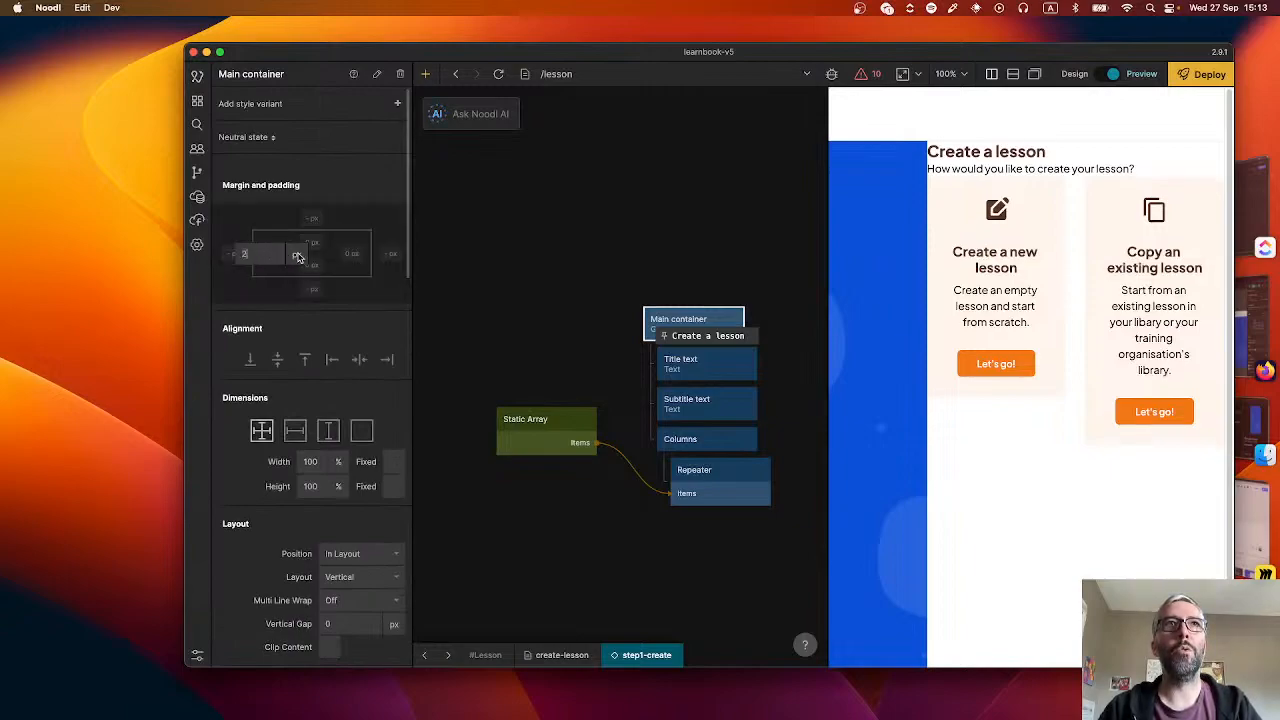
pyautogui.click(297, 255)
pyautogui.press('Return')
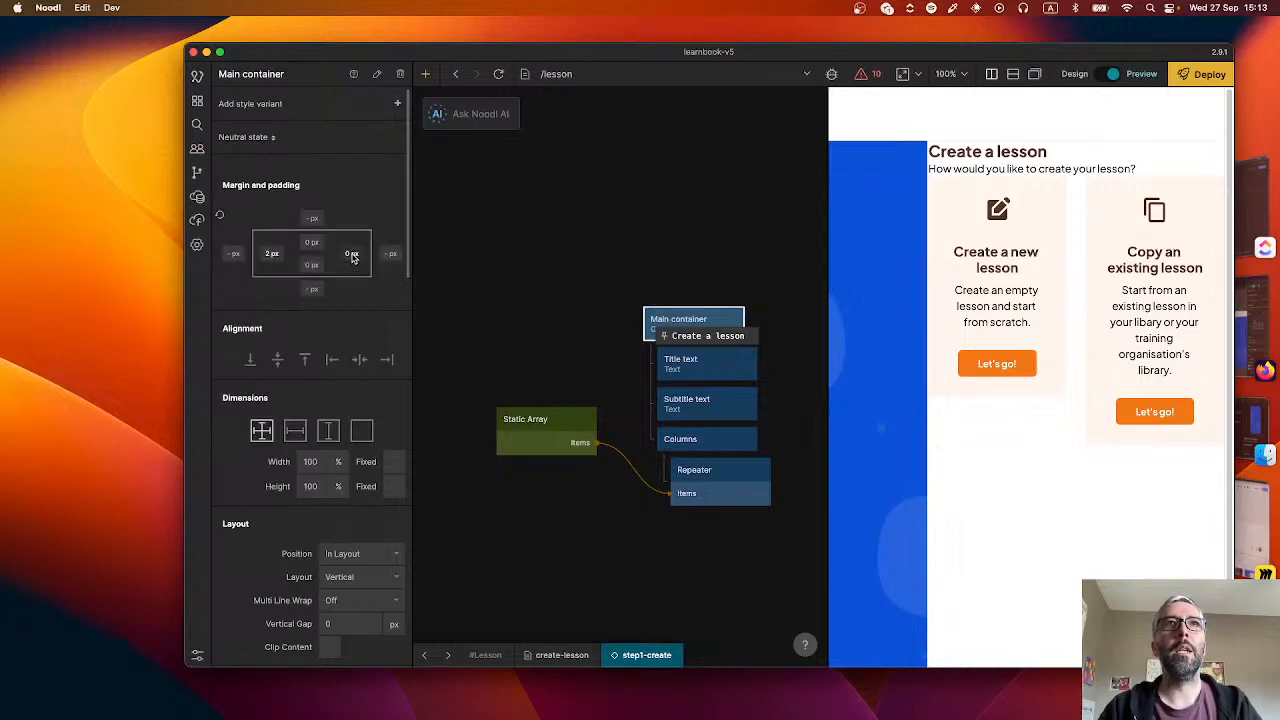
pyautogui.click(345, 253)
pyautogui.write('2')
pyautogui.click(378, 255)
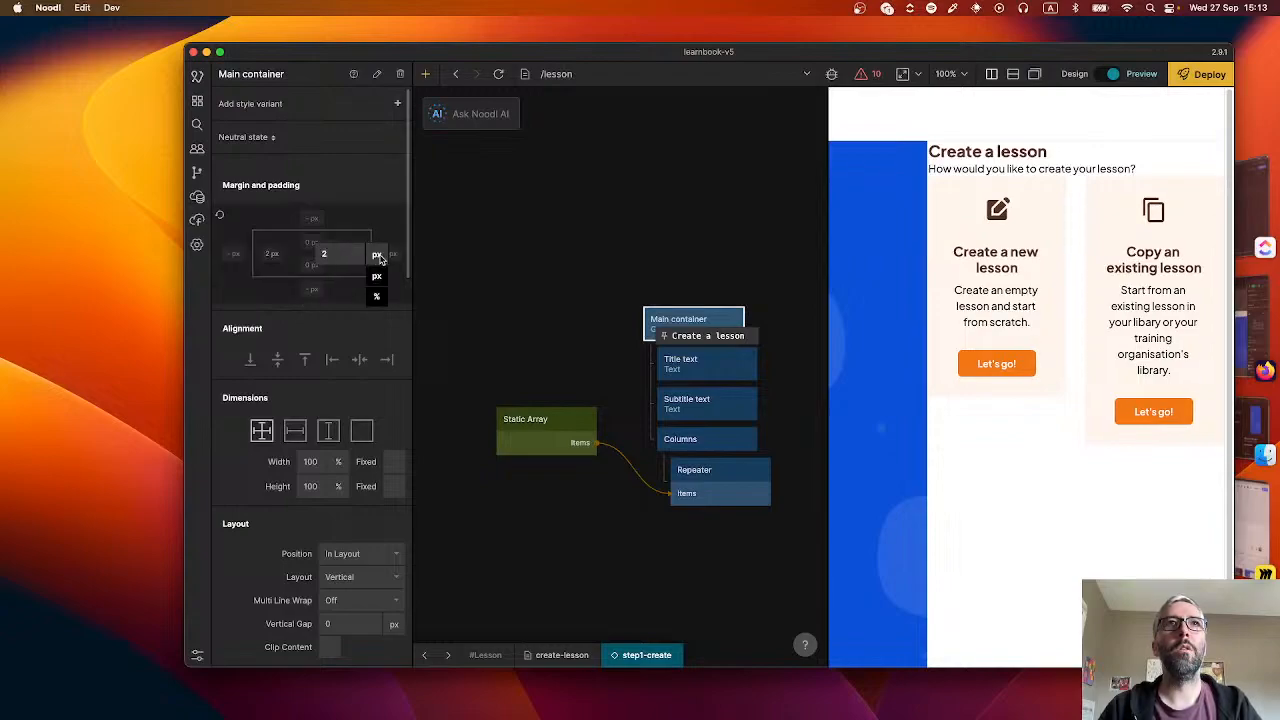
pyautogui.click(376, 296)
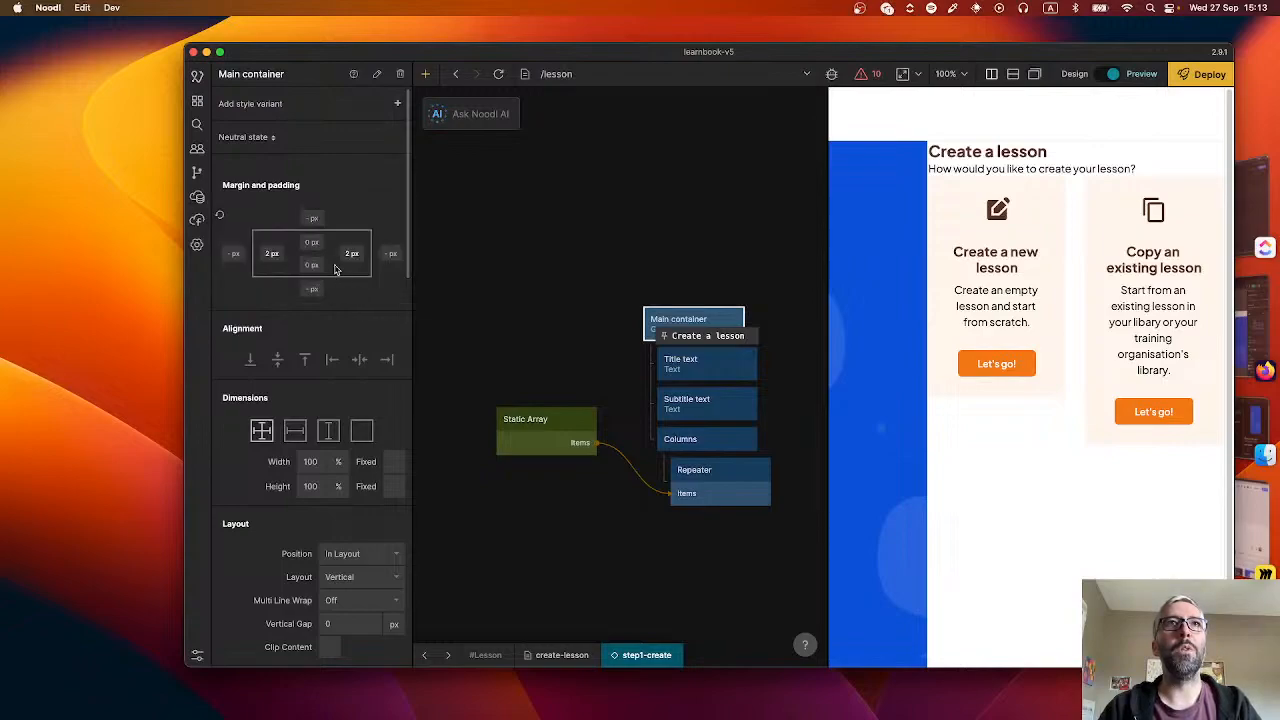
# - Change the units of the Main container's left and right padding to percent, making each 2%
pyautogui.click(270, 253)
pyautogui.click(297, 255)
pyautogui.click(296, 296)
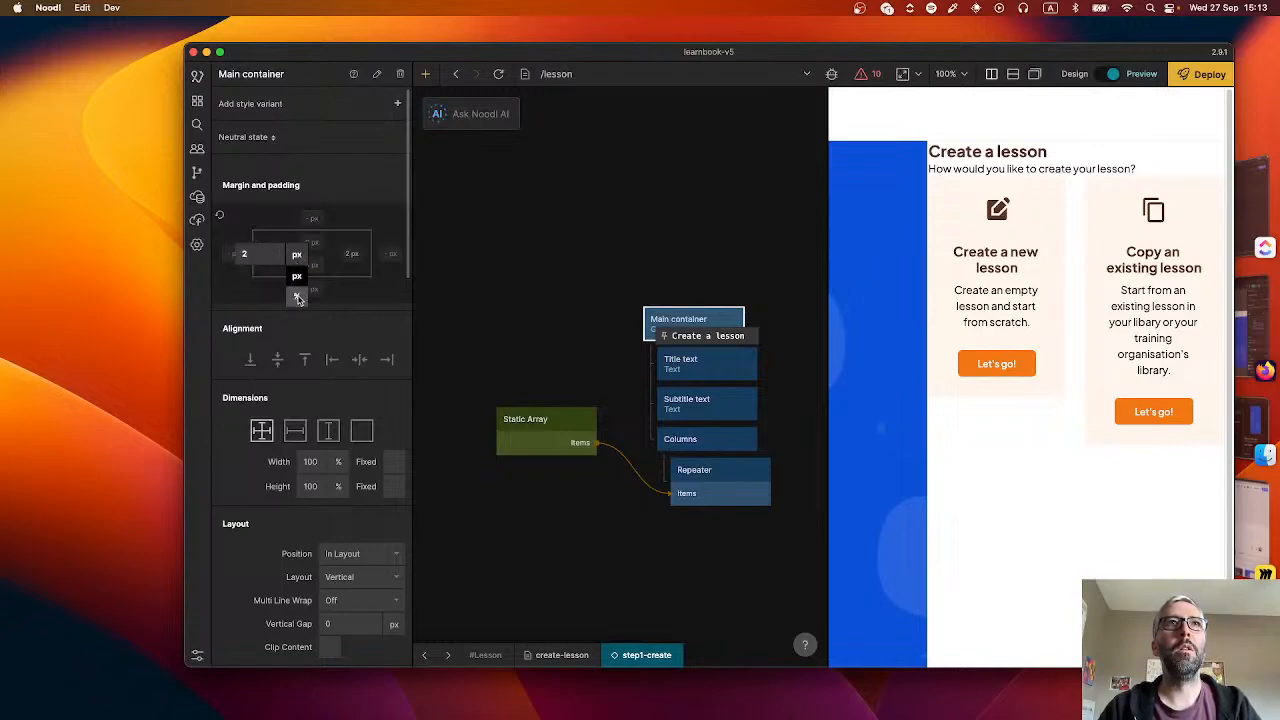
pyautogui.click(354, 255)
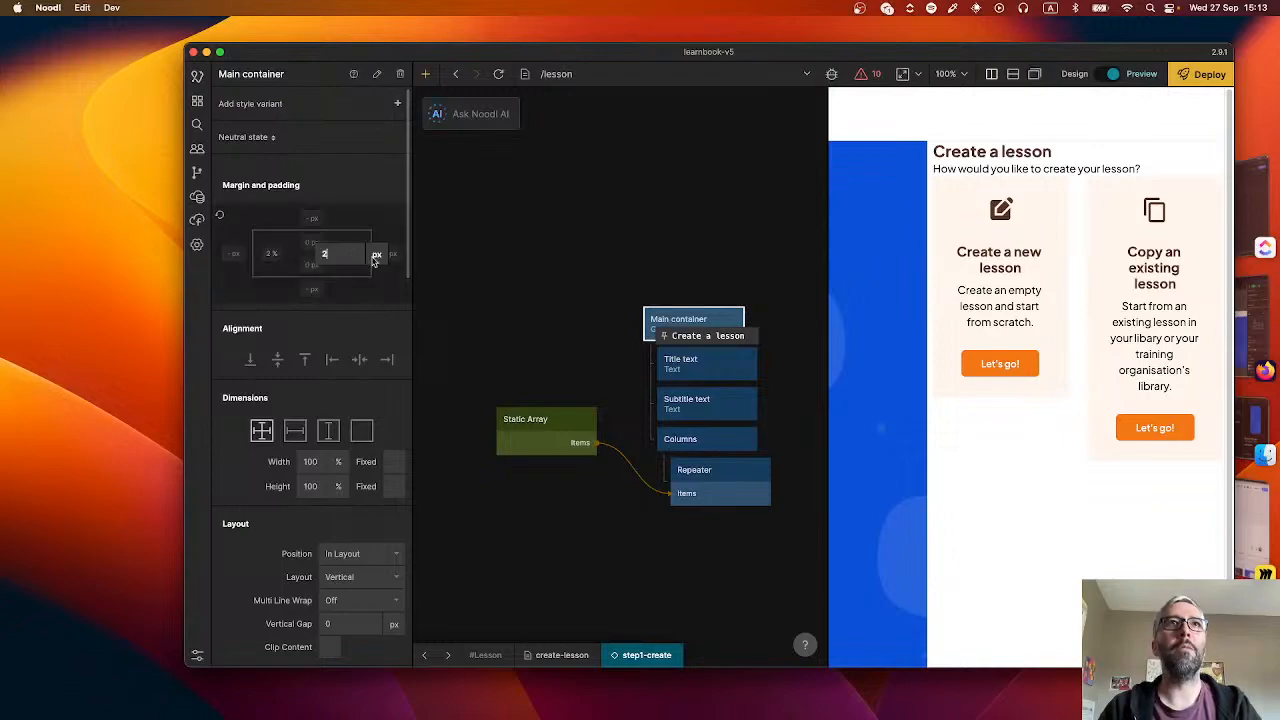
pyautogui.click(376, 254)
pyautogui.click(376, 299)
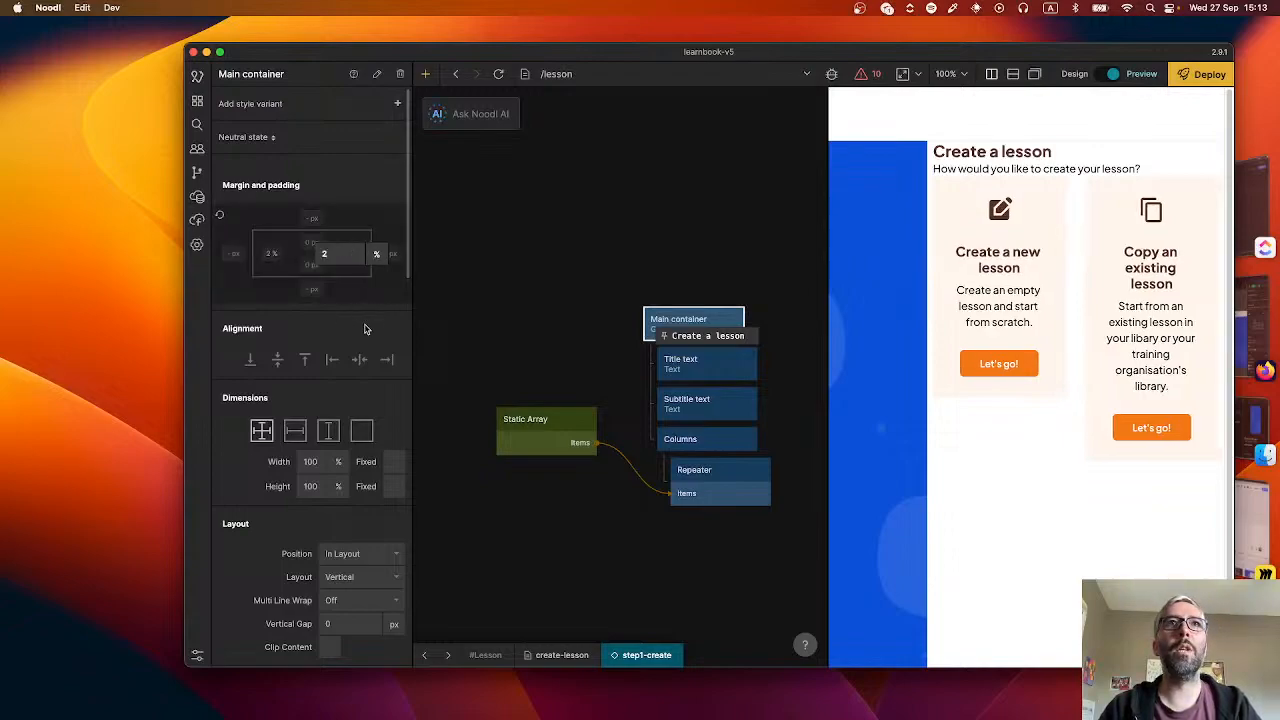
pyautogui.click(358, 275)
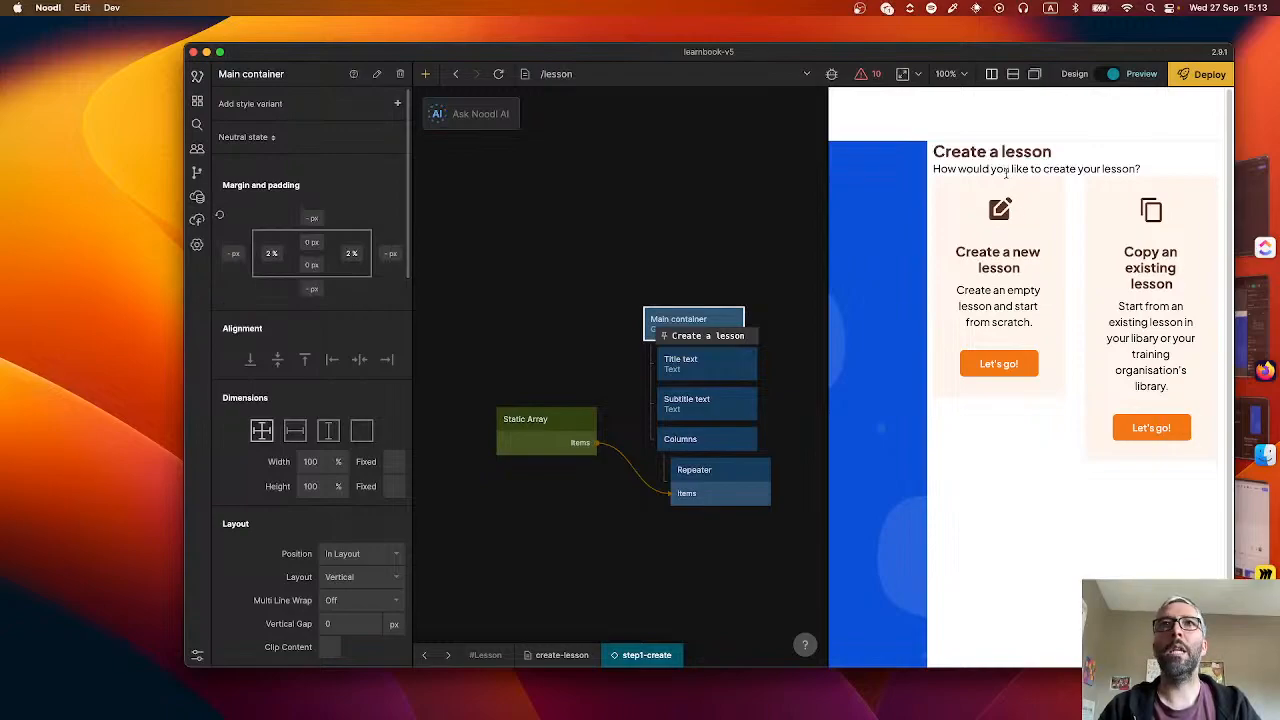
# - Check the title and card spacing in Figma, and give Noodl's Main container 20 px of top padding and a 20 px vertical gap
pyautogui.press('super+Tab')
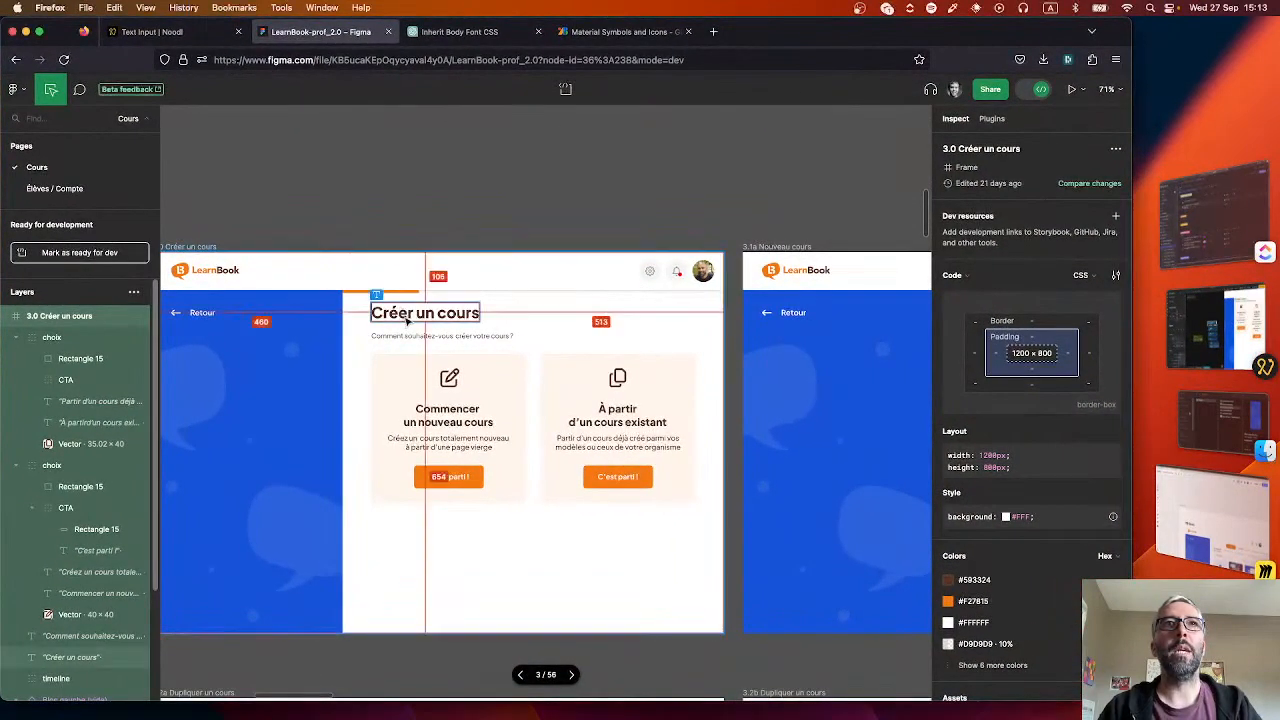
pyautogui.click(407, 318)
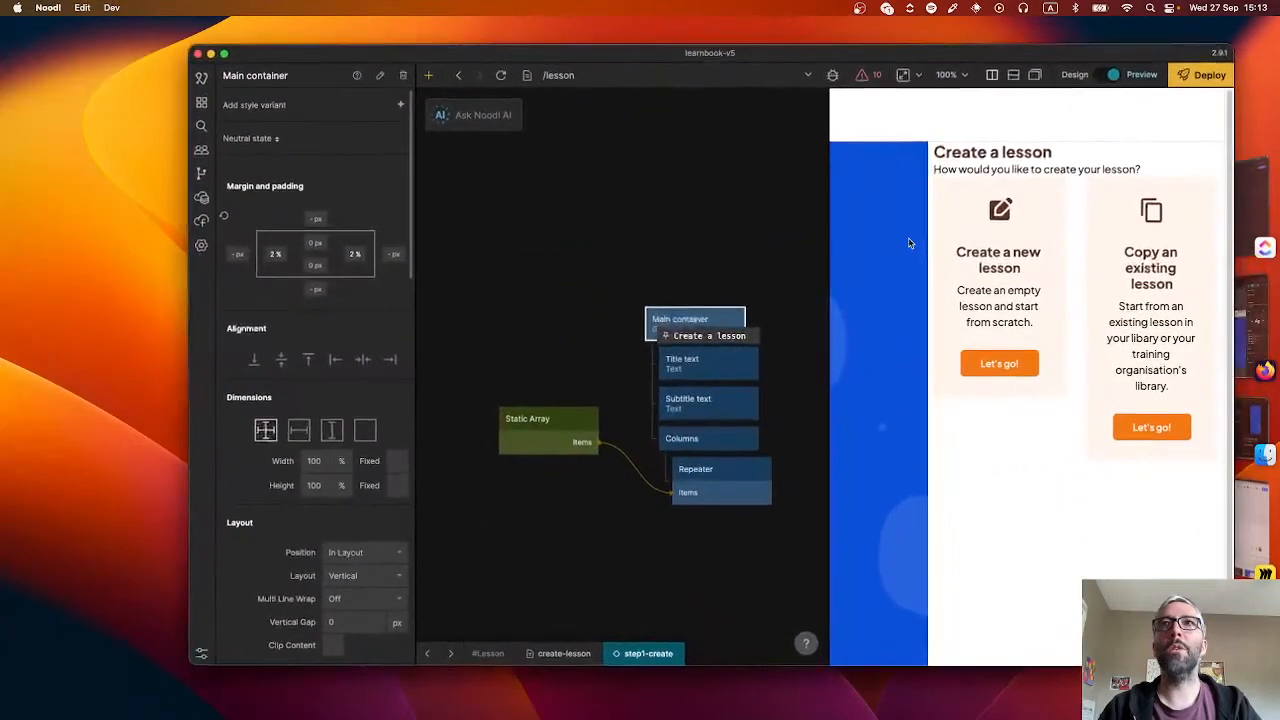
pyautogui.click(301, 242)
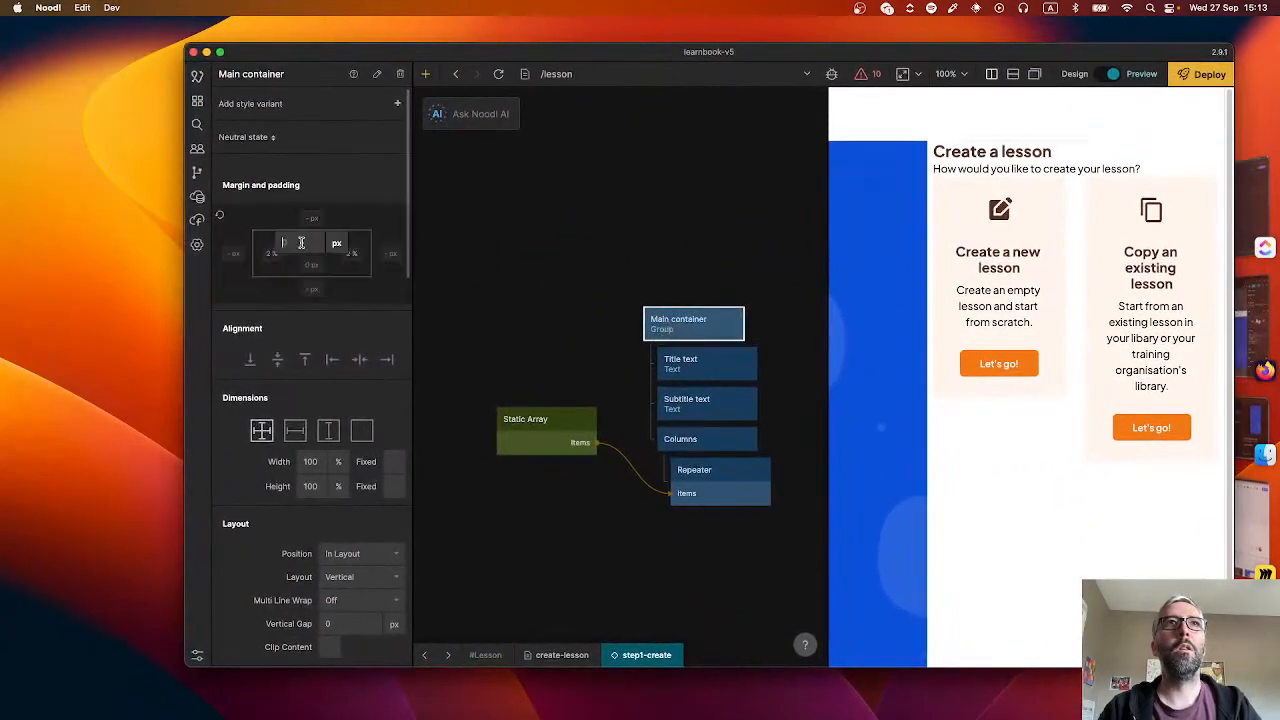
pyautogui.press('Return')
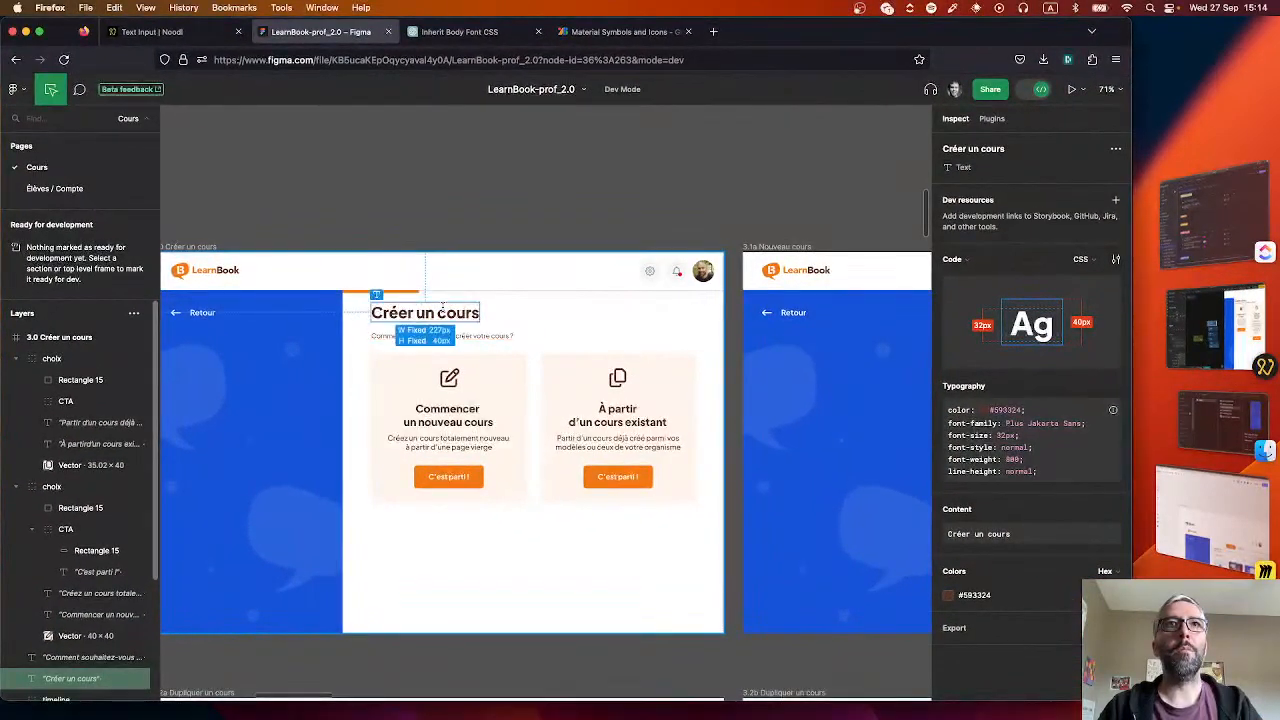
pyautogui.click(455, 365)
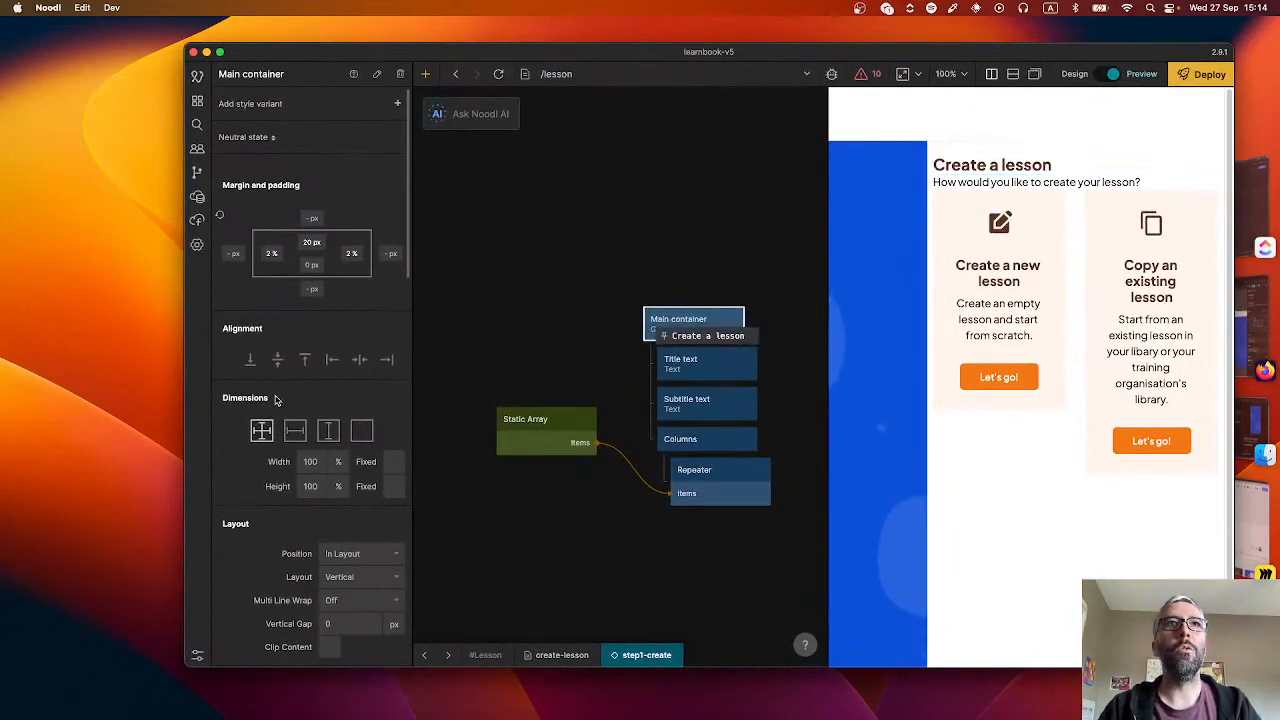
pyautogui.click(331, 621)
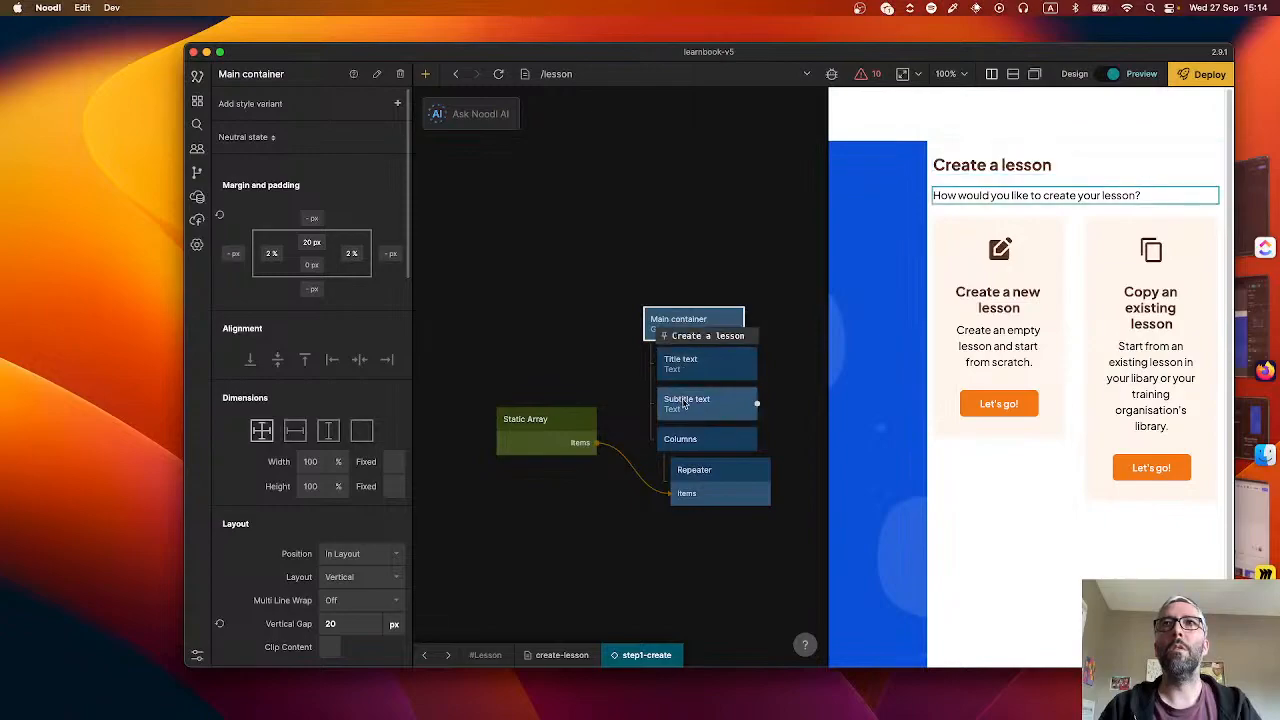
# - Give the Subtitle text node a bottom margin of 10 px
pyautogui.click(745, 402)
pyautogui.click(313, 289)
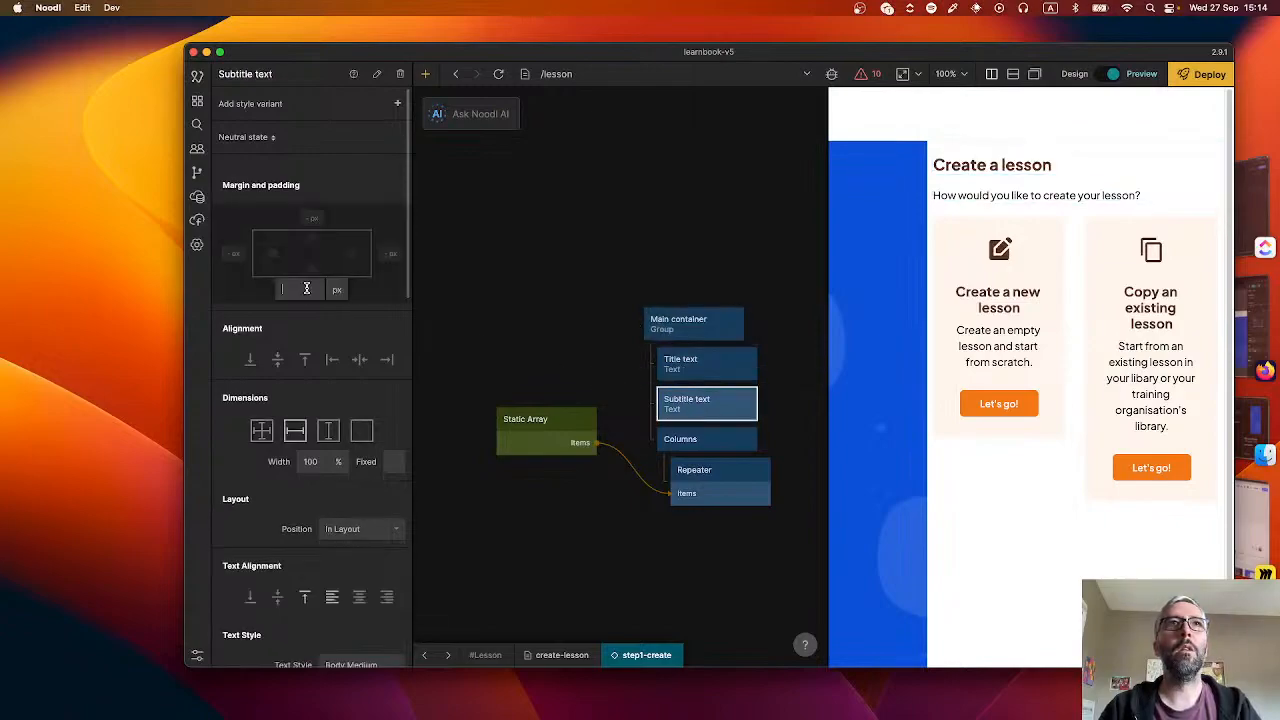
pyautogui.write('10')
pyautogui.press('Return')
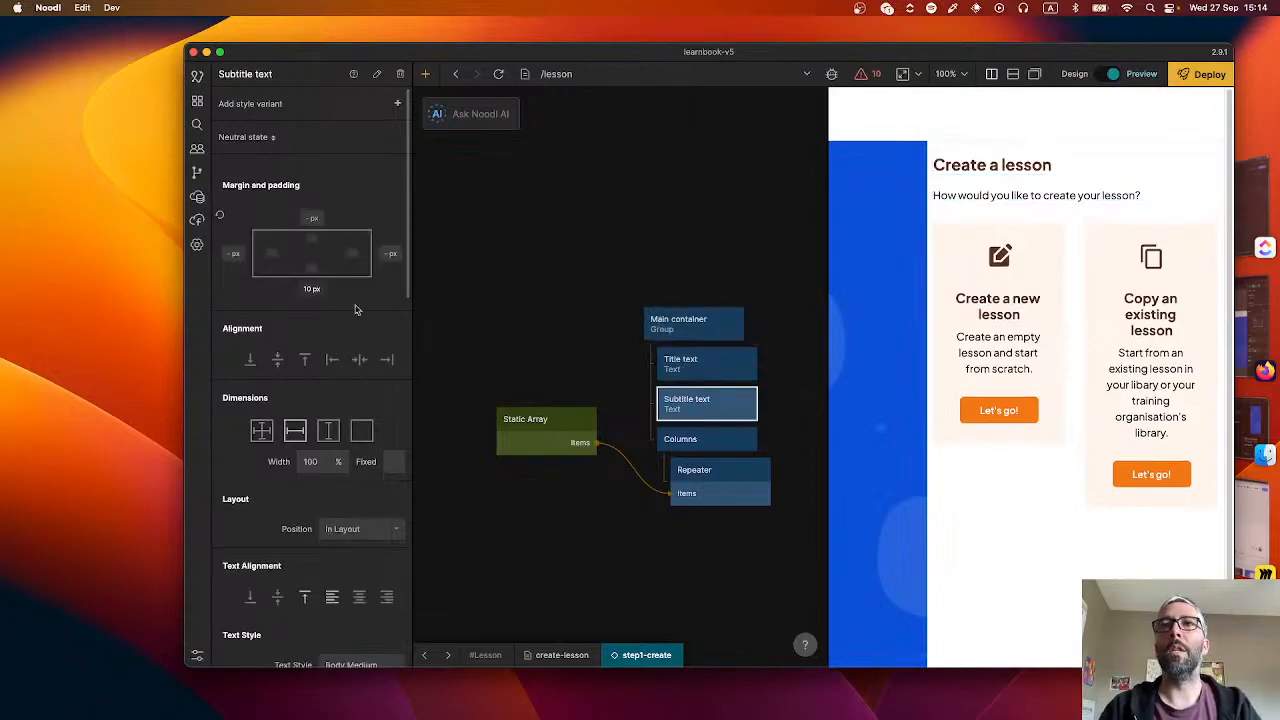
pyautogui.click(580, 362)
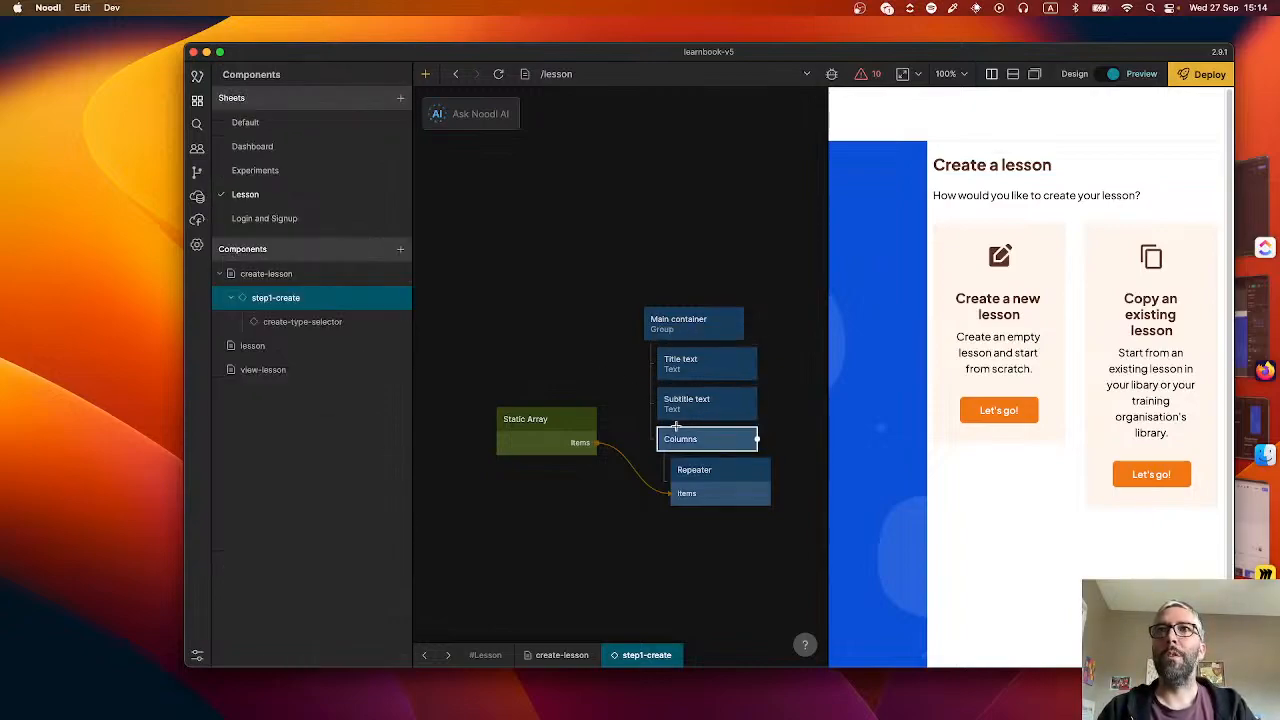
# - Set the Columns node's minimum column width to 300 px and justify its content to the centre
pyautogui.click(703, 443)
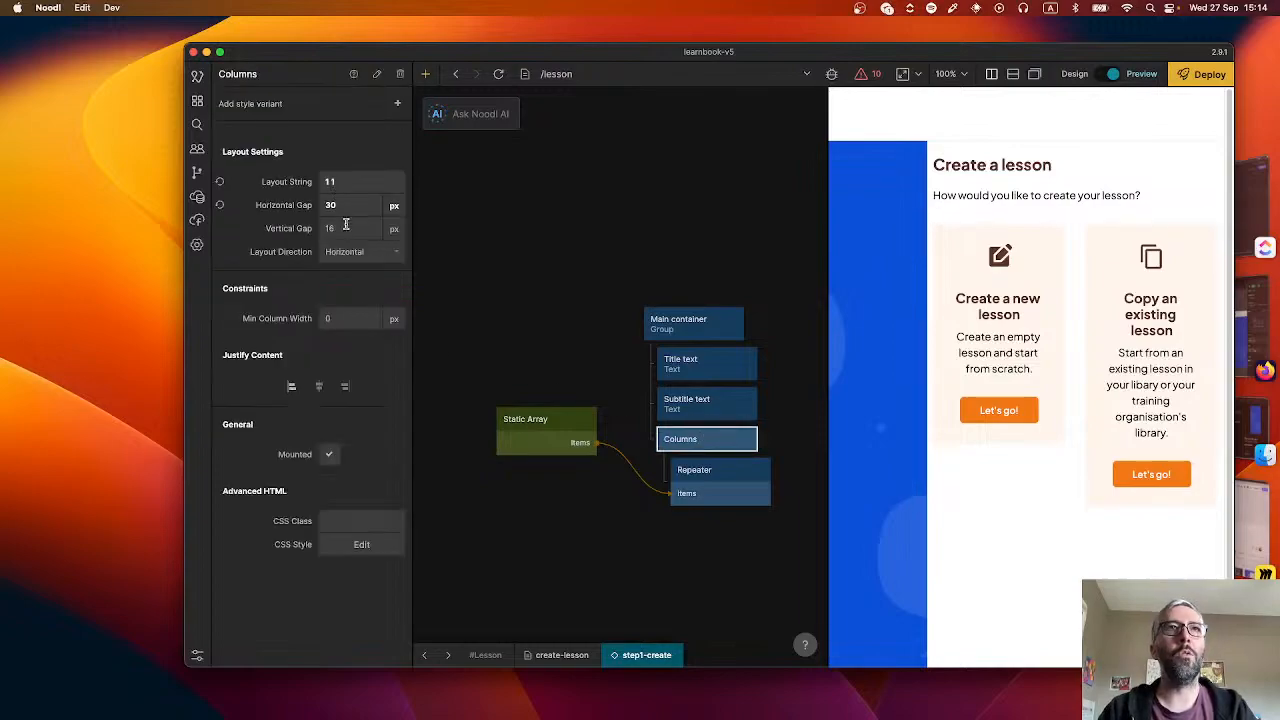
pyautogui.click(345, 316)
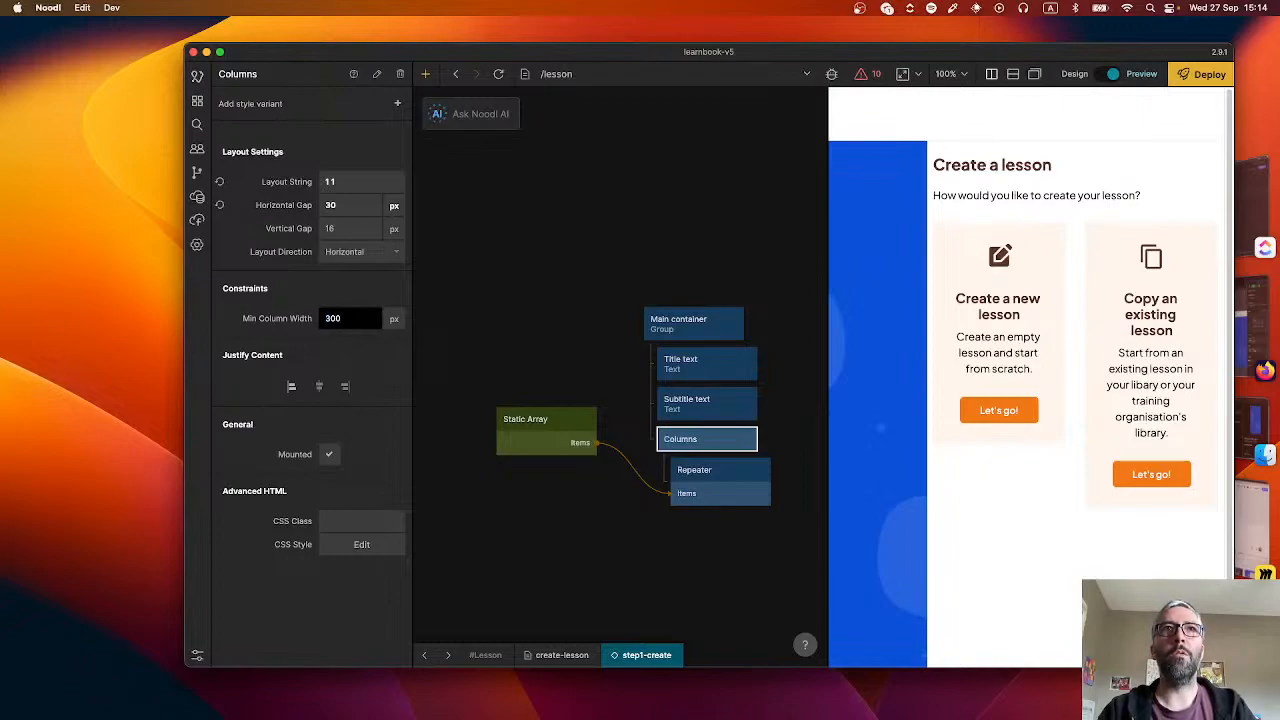
pyautogui.click(531, 320)
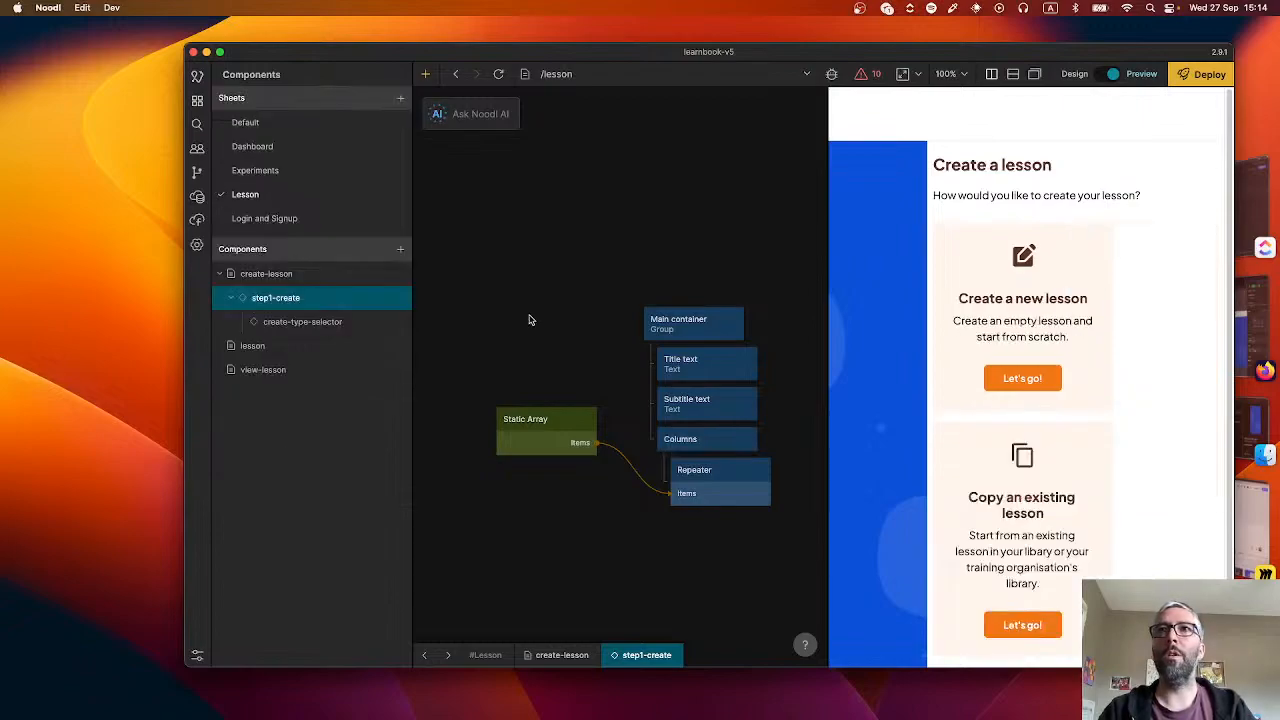
pyautogui.click(700, 447)
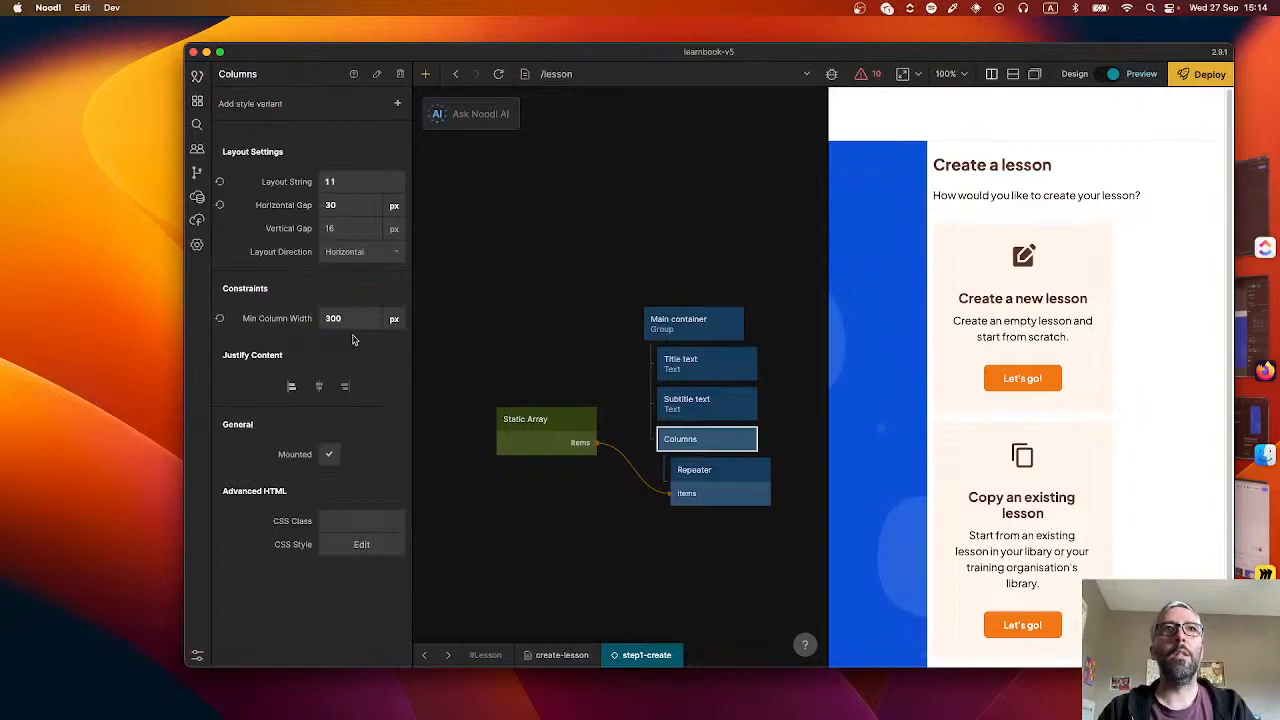
pyautogui.click(319, 388)
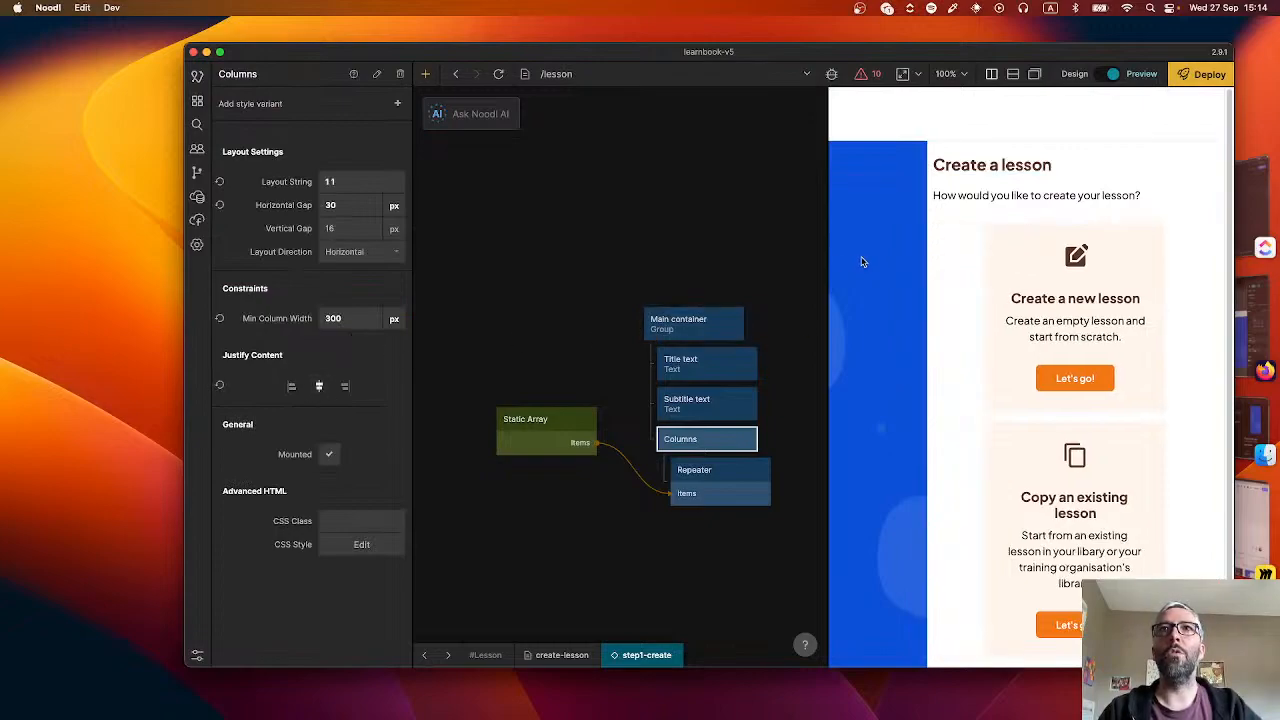
# - Widen and narrow the preview to check how the two option cards respond to different page widths
pyautogui.moveTo(826, 266); pyautogui.dragTo(384, 292)
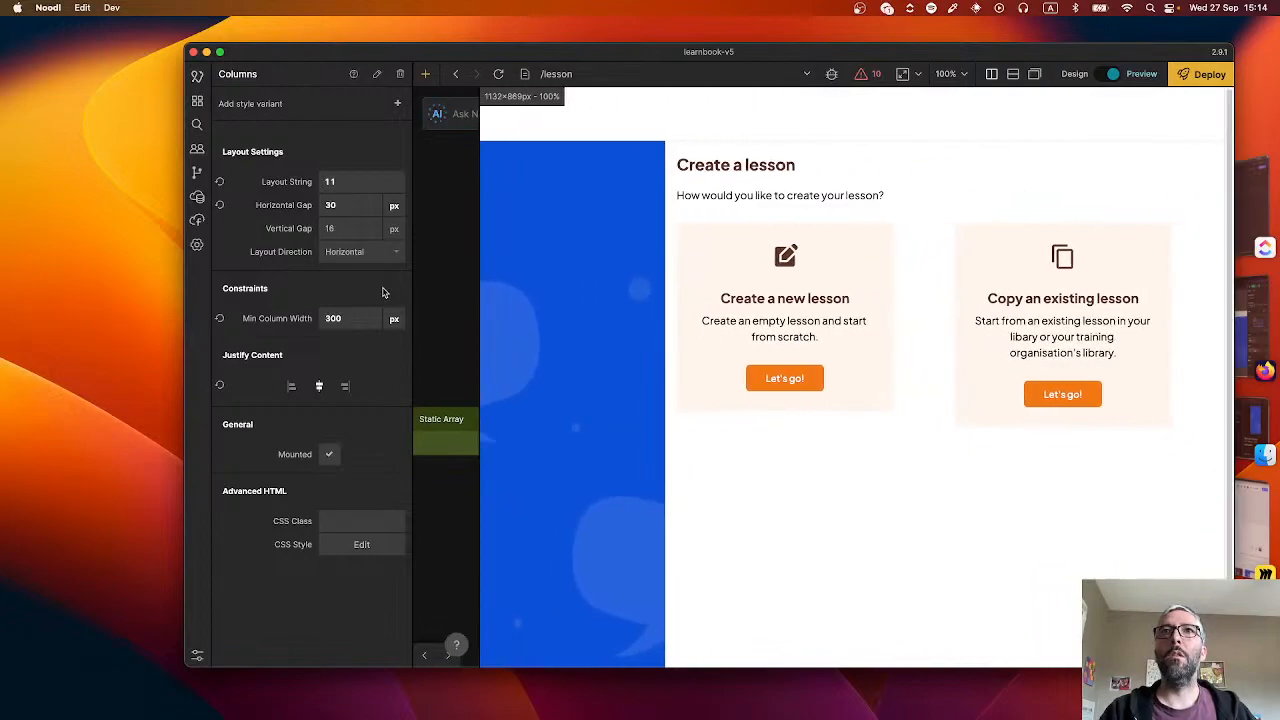
pyautogui.moveTo(478, 275); pyautogui.dragTo(426, 289)
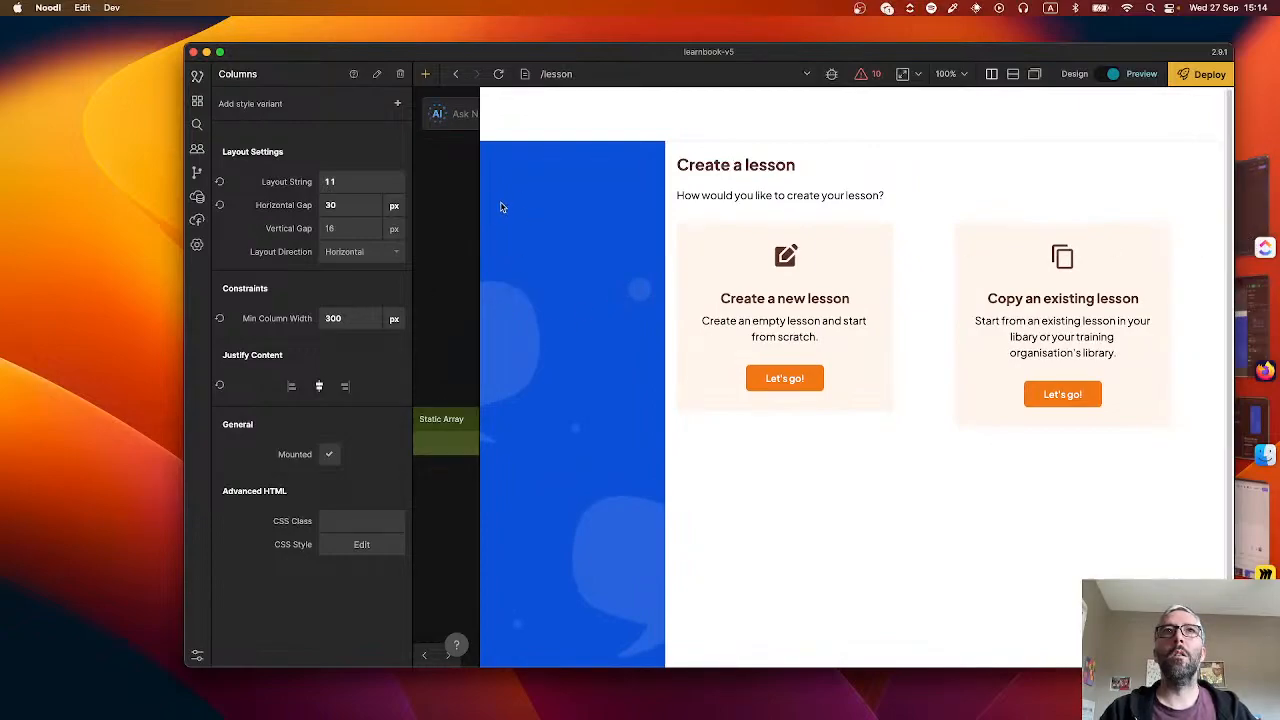
pyautogui.moveTo(478, 212); pyautogui.dragTo(681, 209)
# - Try wrapping the Columns node in a new Group node inside the Main container
pyautogui.hscroll(5, 600, 243)
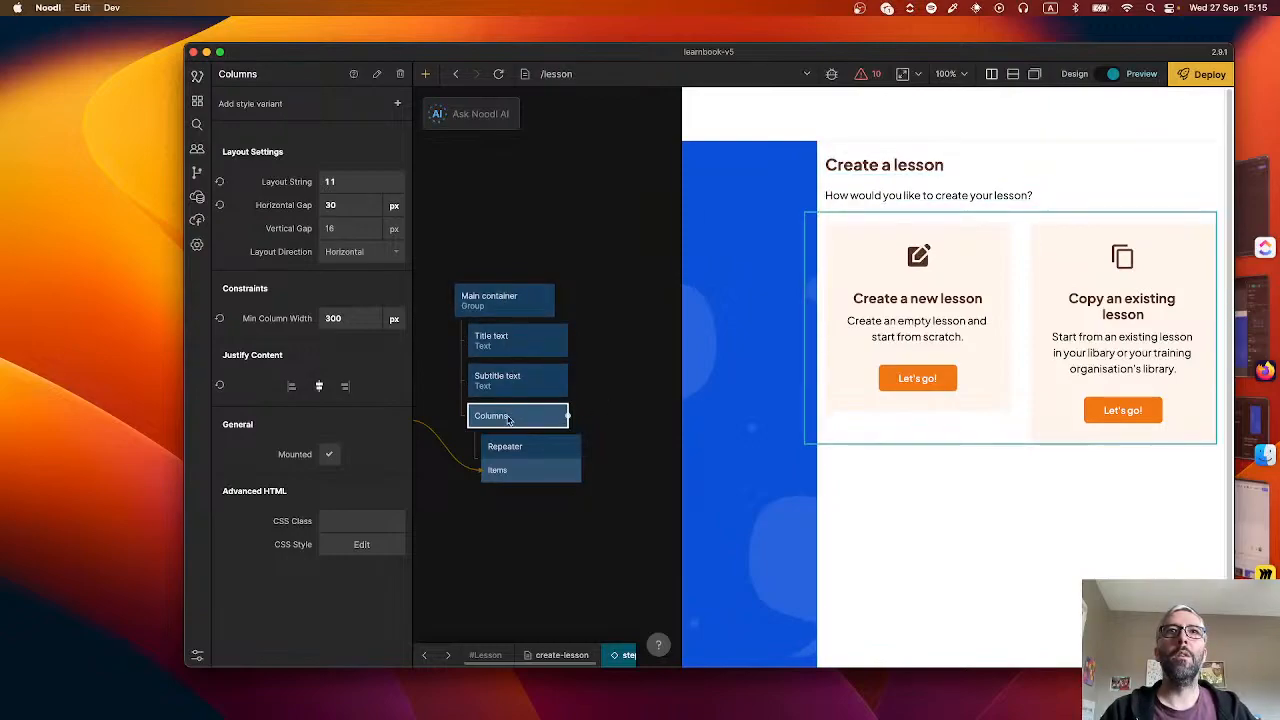
pyautogui.rightClick(651, 406)
pyautogui.write('gr')
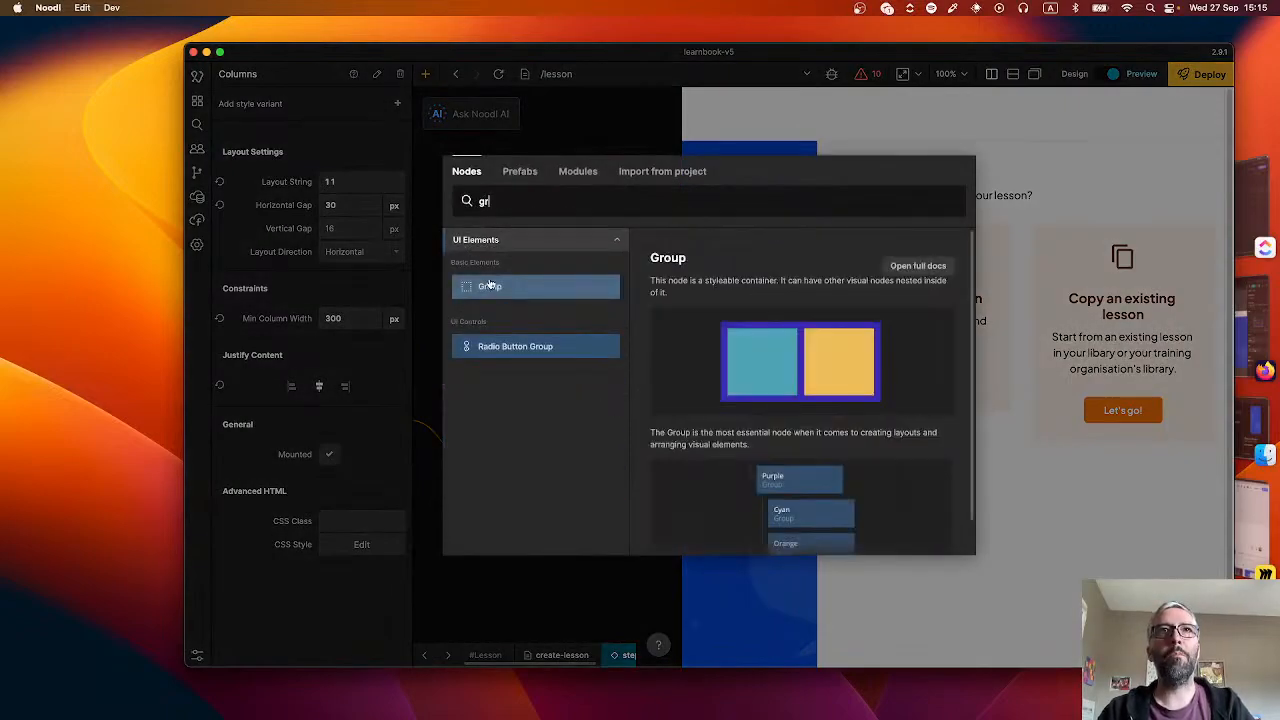
pyautogui.click(489, 286)
pyautogui.moveTo(652, 410); pyautogui.dragTo(537, 438)
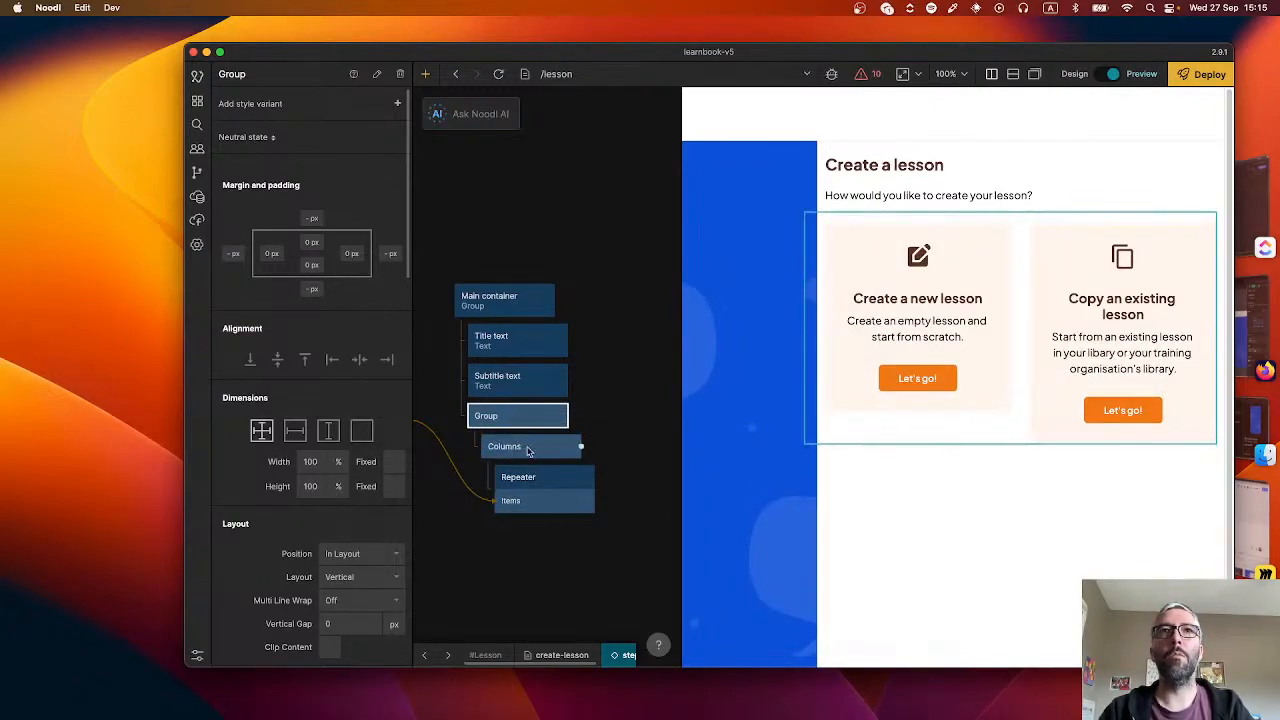
# - Undo the nesting of the Columns node in the Group and delete the detached Group node
pyautogui.press('super+z')
pyautogui.press('super+z')
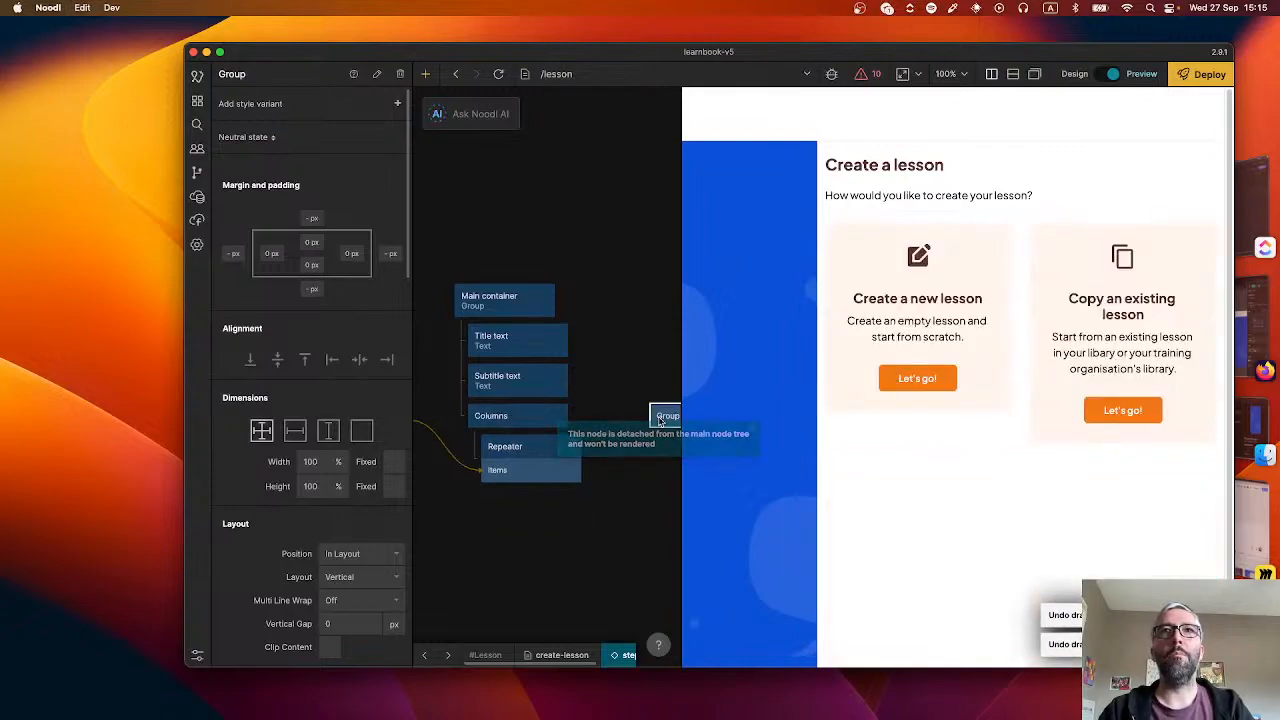
pyautogui.press('Delete')
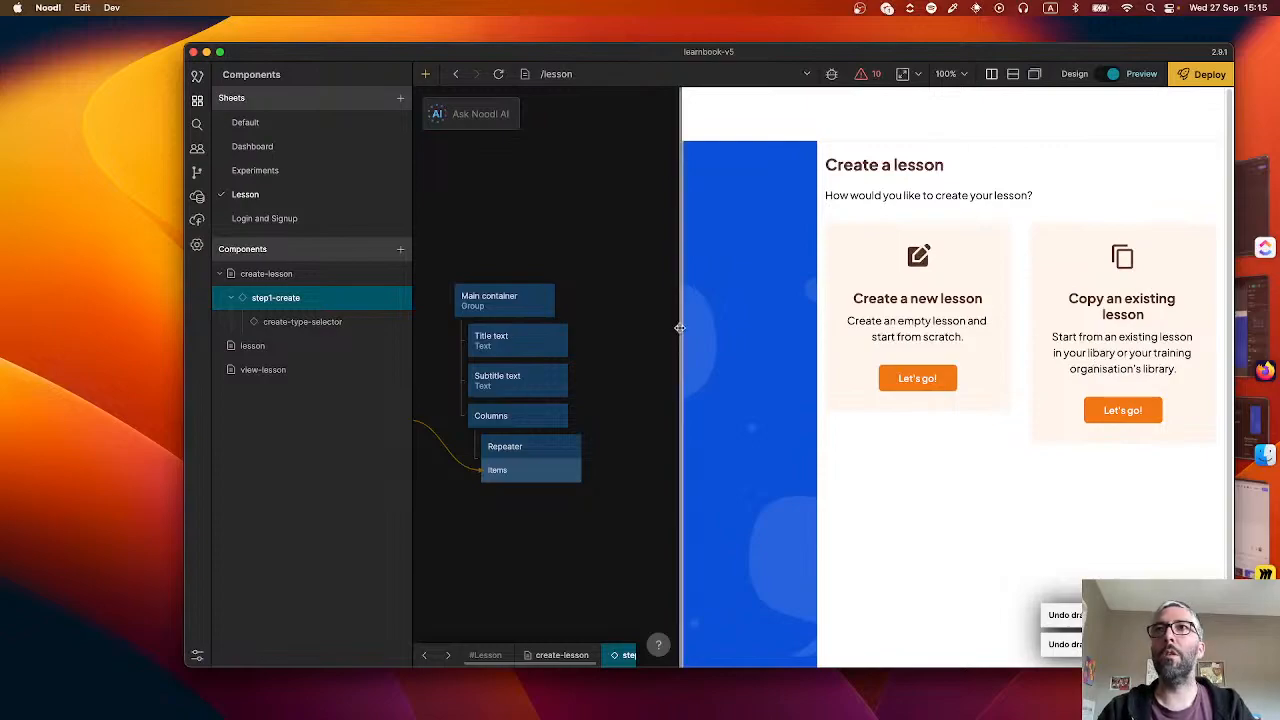
# - Compare the preview's card layout with the card dimensions in the Figma design, adjusting the preview width
pyautogui.moveTo(681, 320)
pyautogui.mouseDown()
pyautogui.moveTo(526, 318)
pyautogui.moveTo(683, 316)
pyautogui.mouseUp()
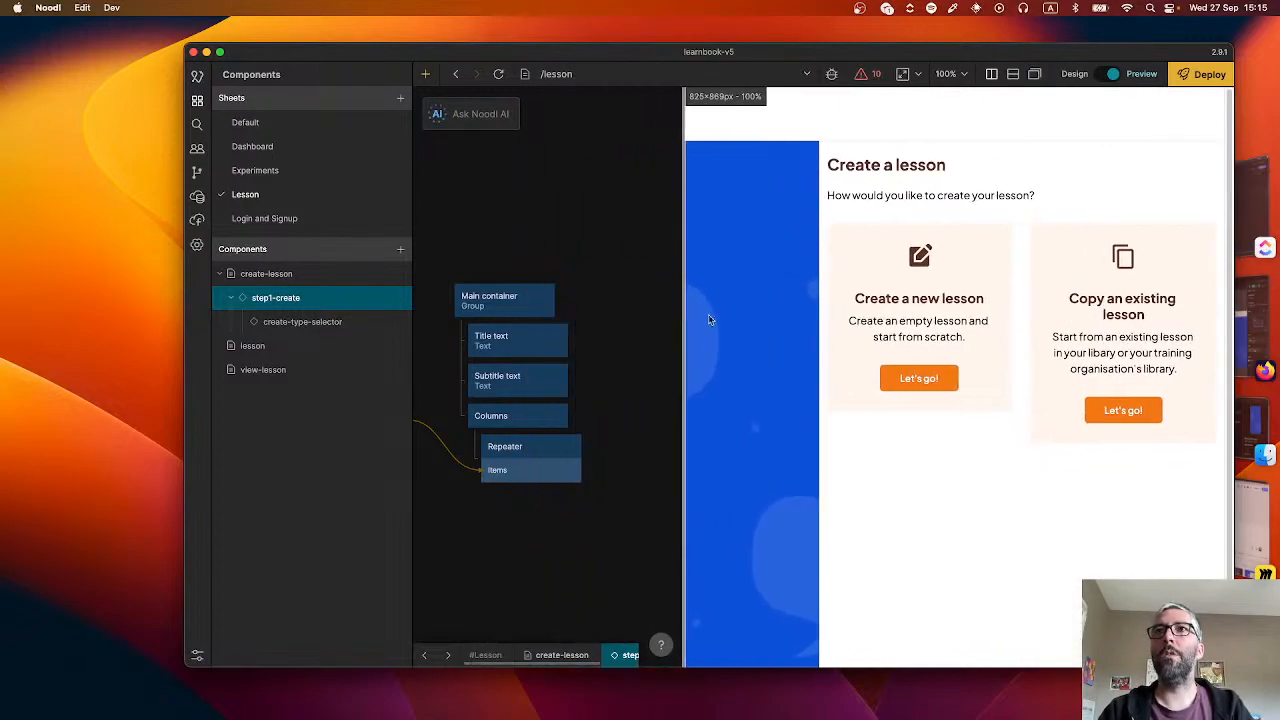
pyautogui.press('super+Tab')
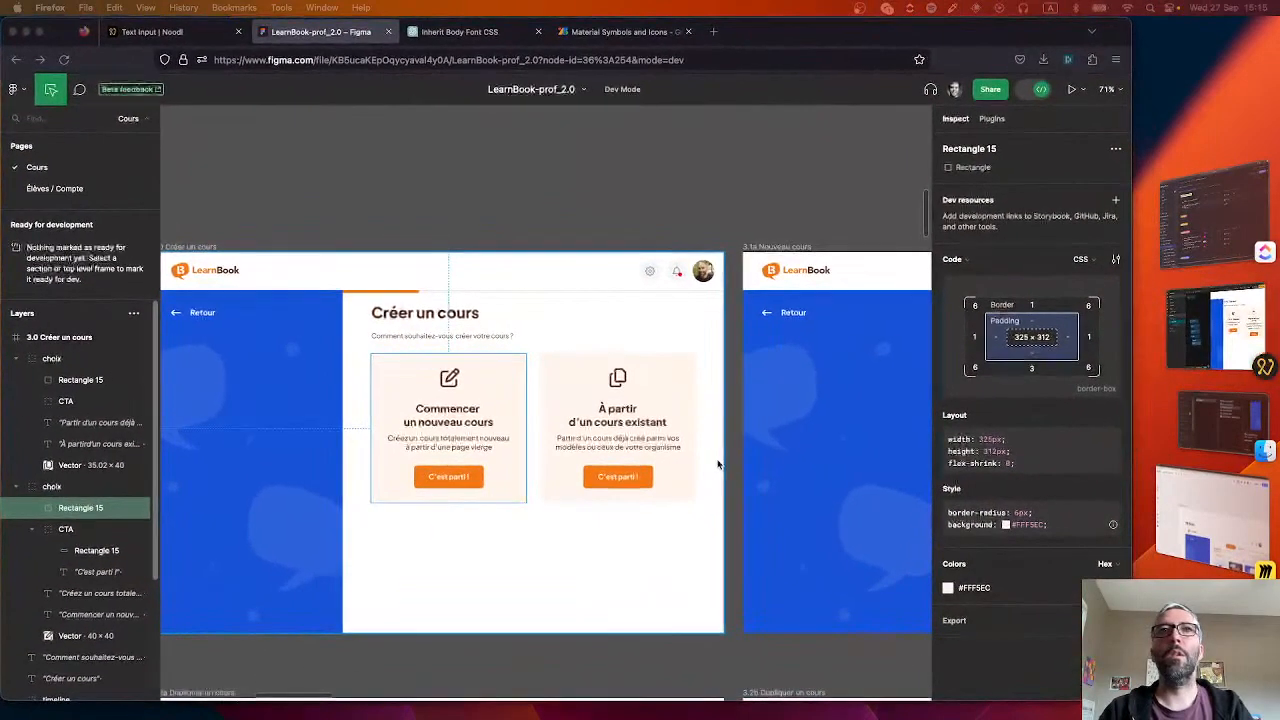
pyautogui.press('super+Tab')
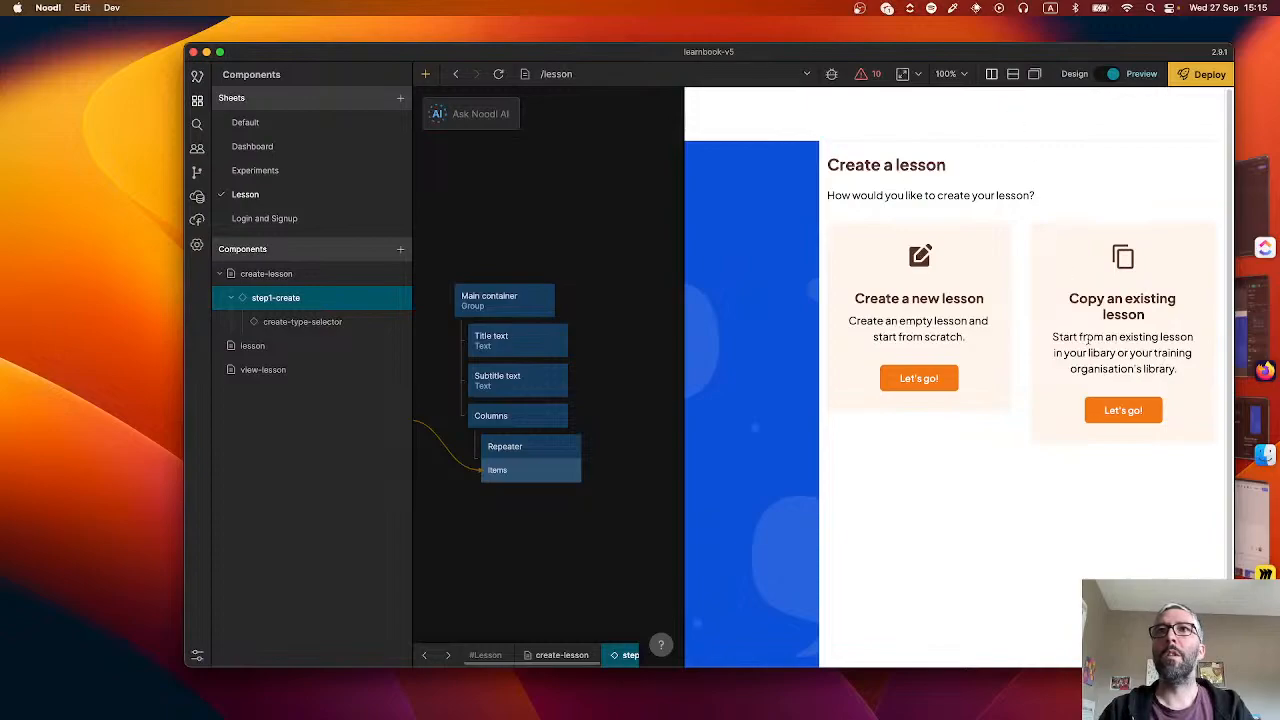
pyautogui.moveTo(681, 270); pyautogui.dragTo(673, 300)
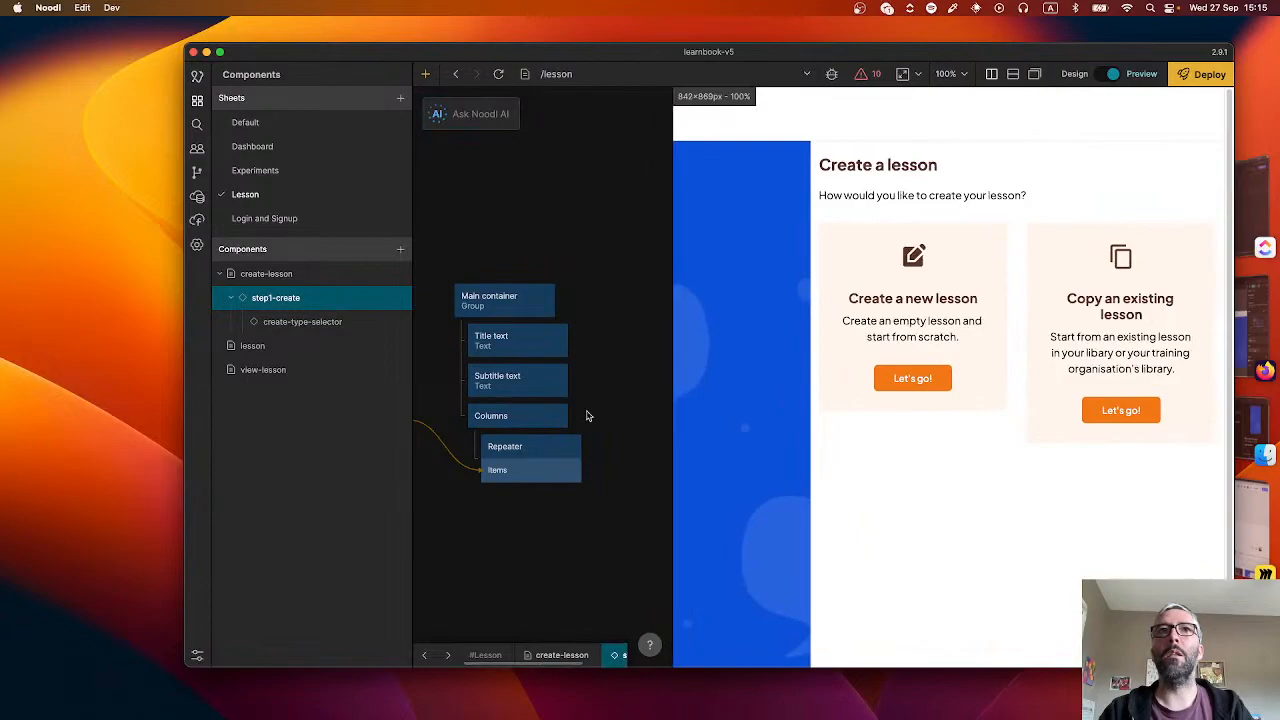
# - Set the Columns node's minimum column width to 320 px and check the card layout in a wider preview
pyautogui.click(495, 421)
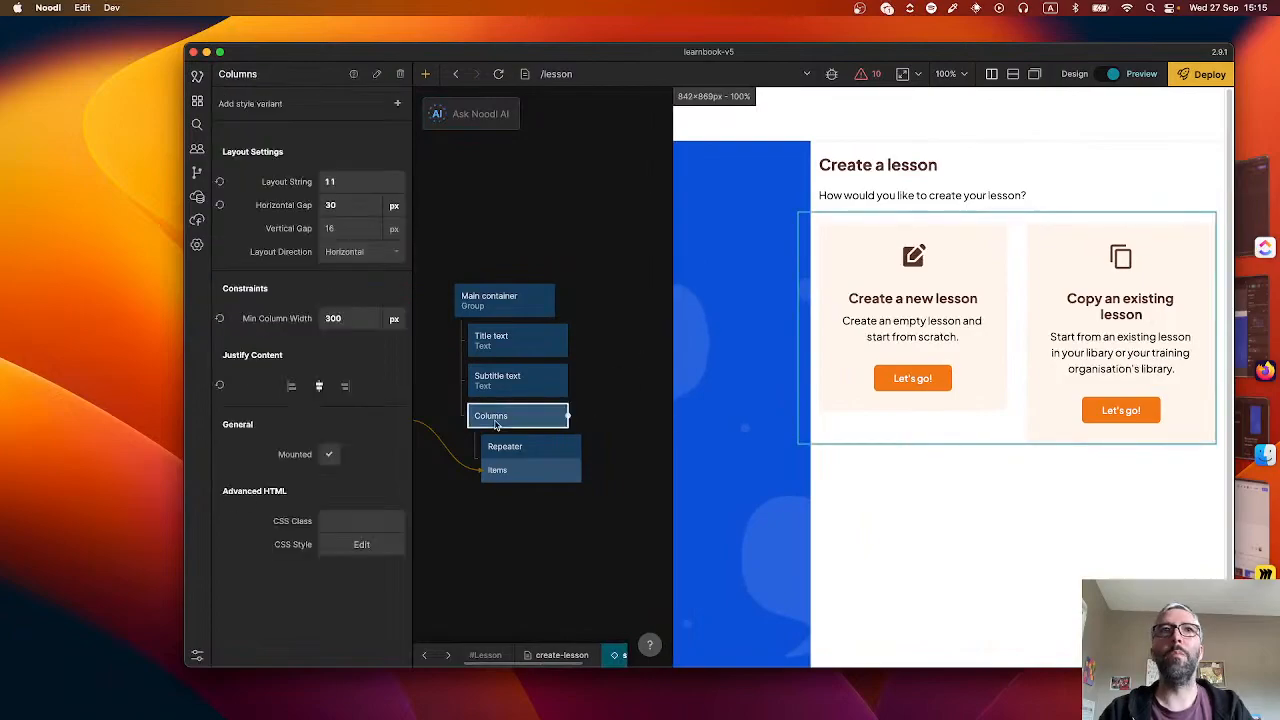
pyautogui.doubleClick(346, 319)
pyautogui.write('320')
pyautogui.press('Return')
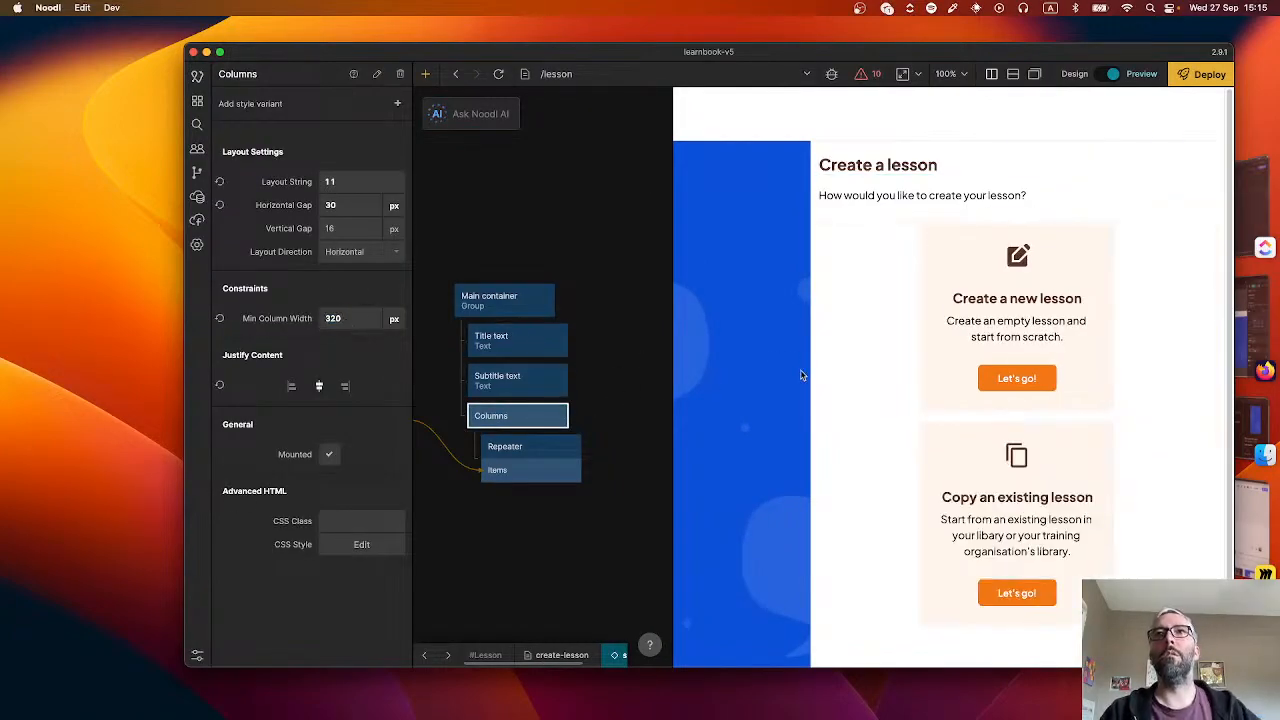
pyautogui.moveTo(671, 337); pyautogui.dragTo(616, 390)
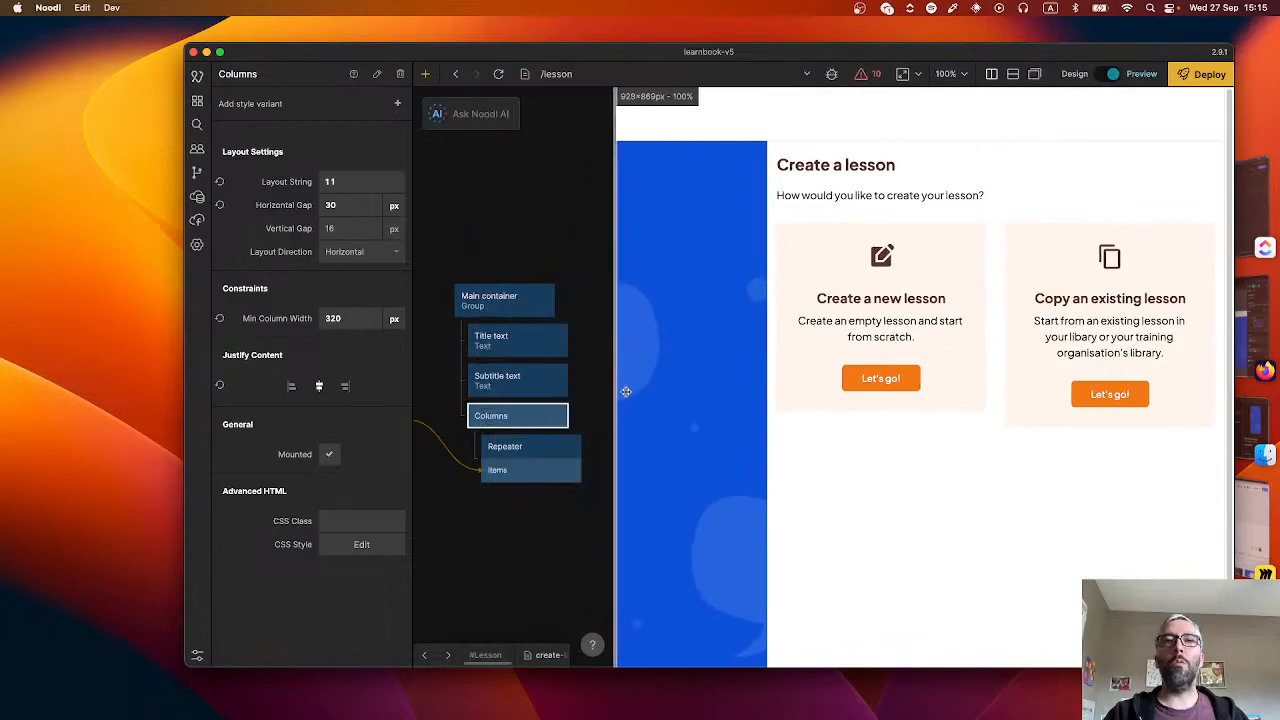
# - Check the card rectangle's style in Figma, and open the Repeater's create-type-selector component in Noodl
pyautogui.press('super+Tab')
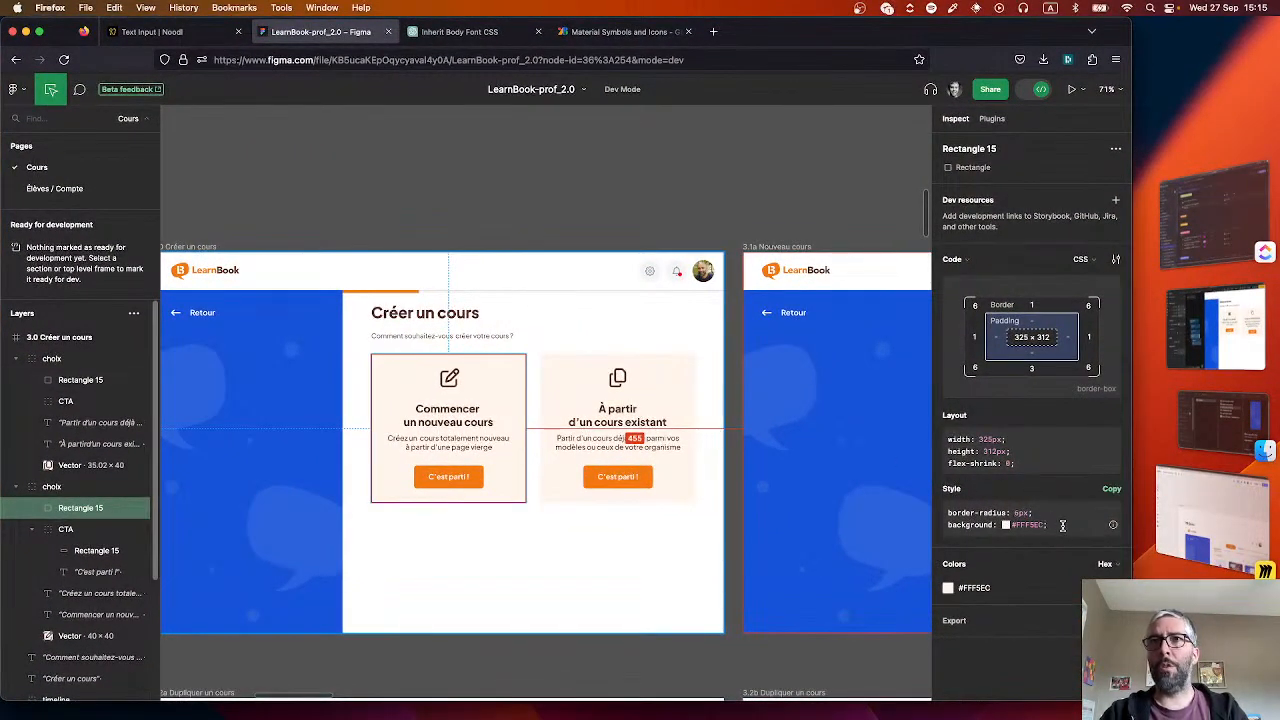
pyautogui.press('super+Tab')
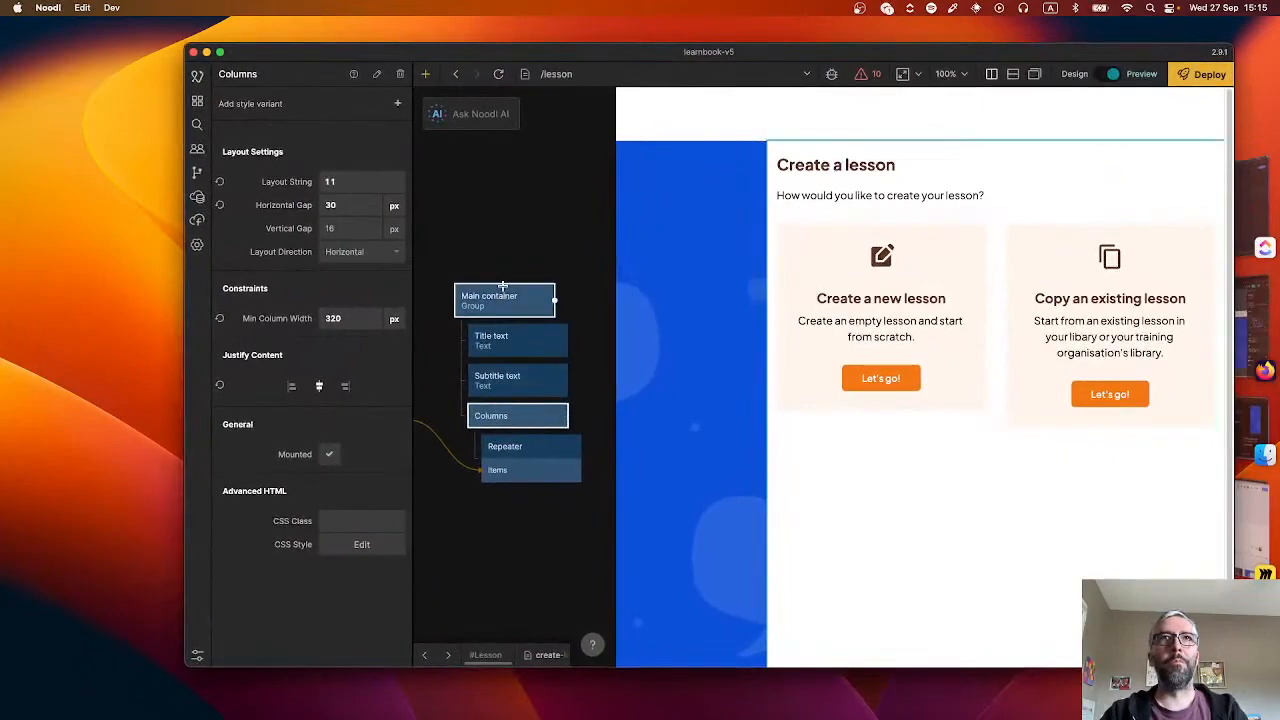
pyautogui.click(494, 305)
pyautogui.doubleClick(517, 466)
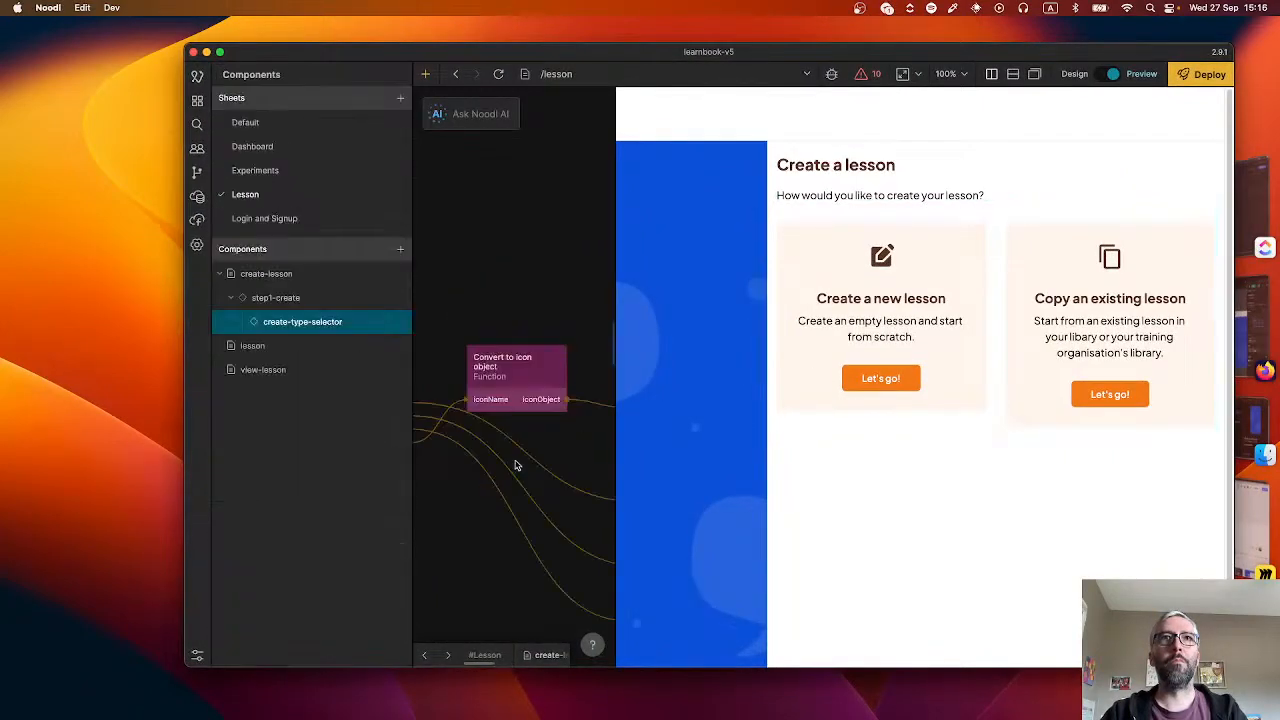
pyautogui.scroll(-3, 543, 321)
pyautogui.hscroll(2, 543, 321)
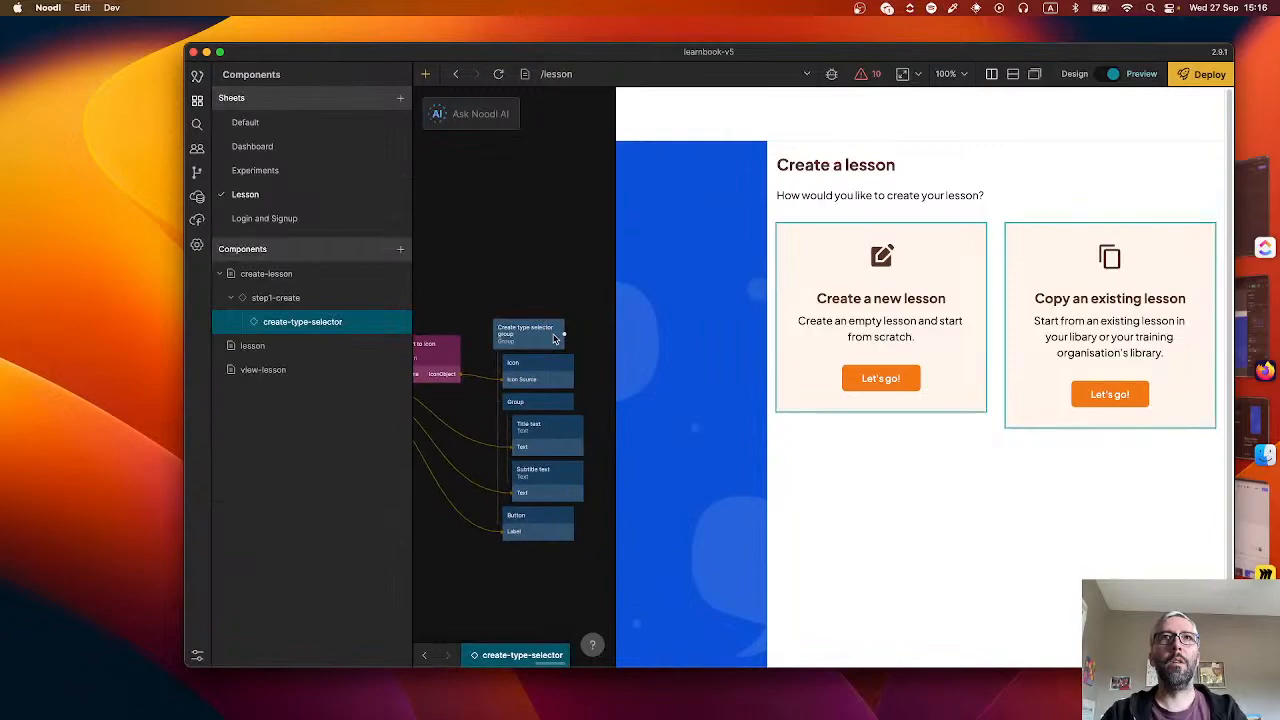
# - Edit the corner radius of the Create type selector group to match the card rectangle in Figma
pyautogui.click(554, 339)
pyautogui.scroll(-10, 294, 404)
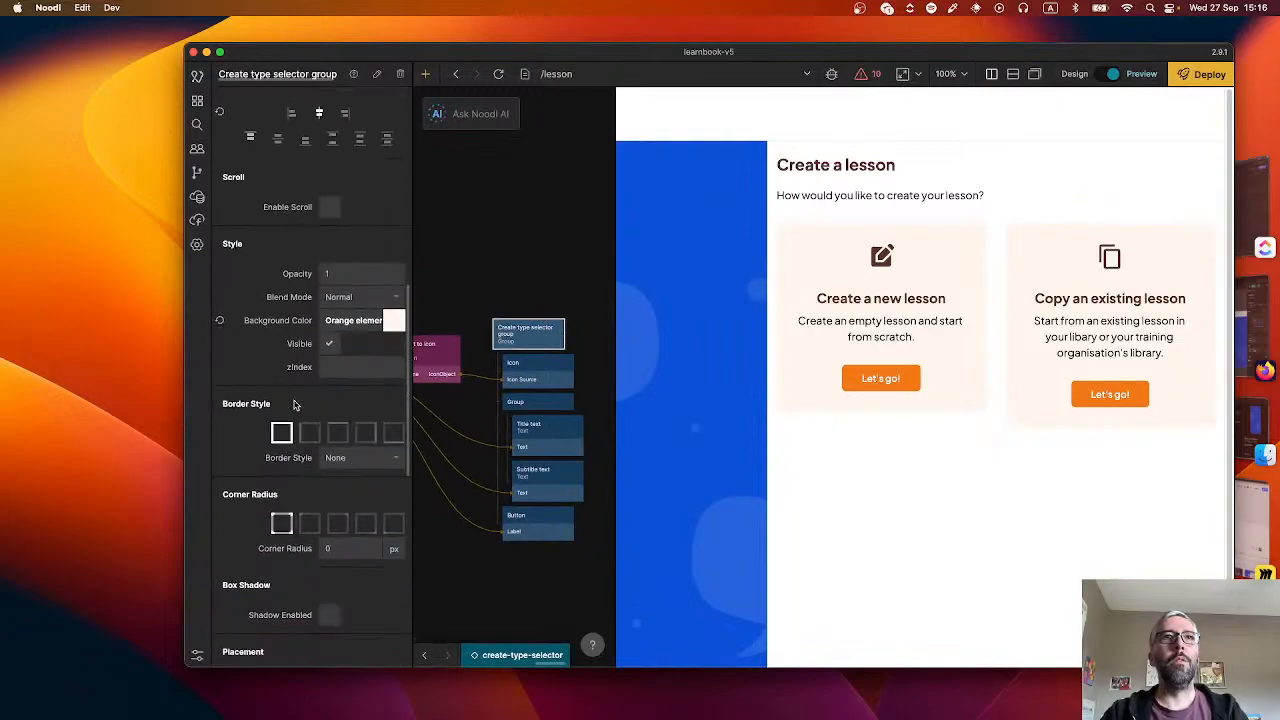
pyautogui.scroll(-15, 294, 404)
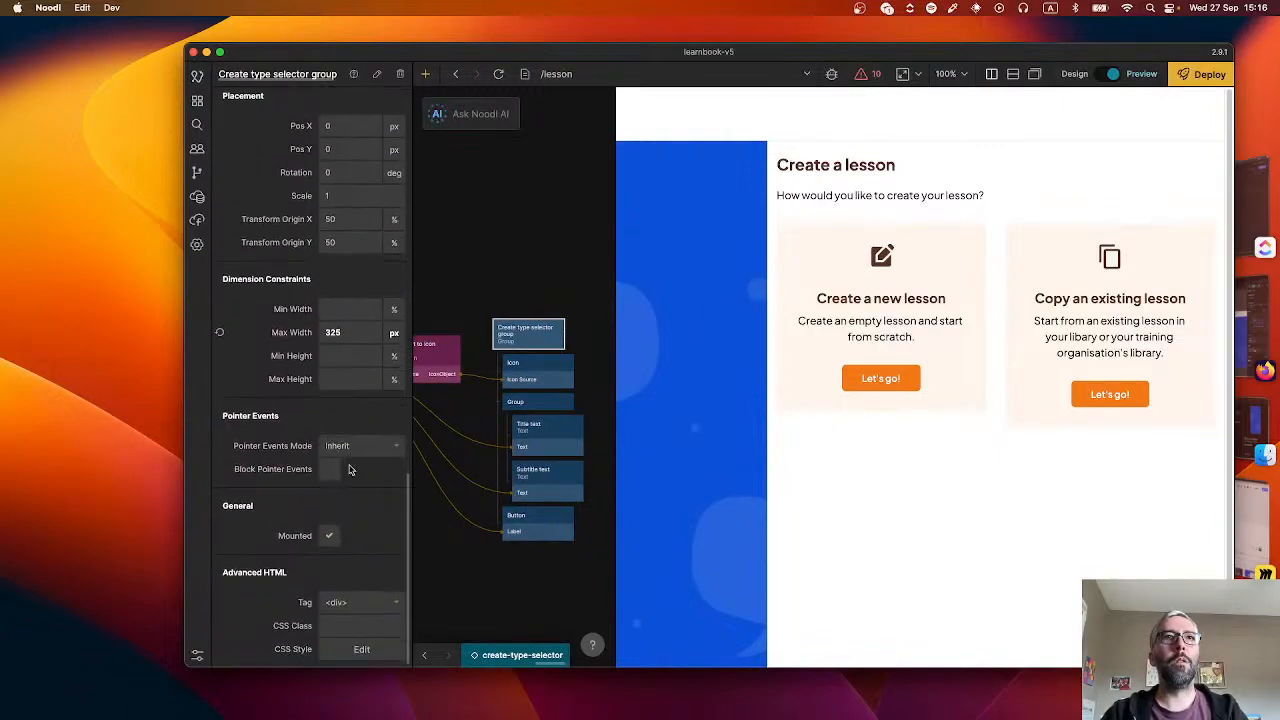
pyautogui.scroll(10, 349, 469)
pyautogui.click(348, 372)
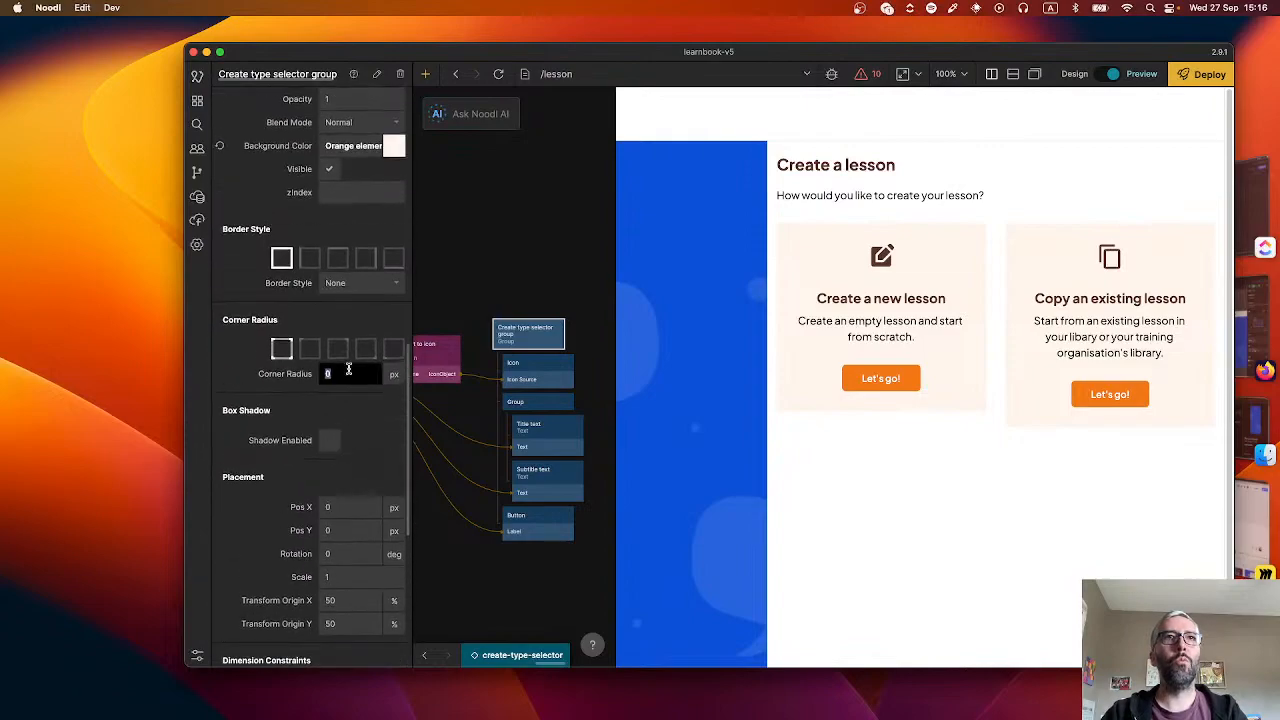
pyautogui.click(480, 291)
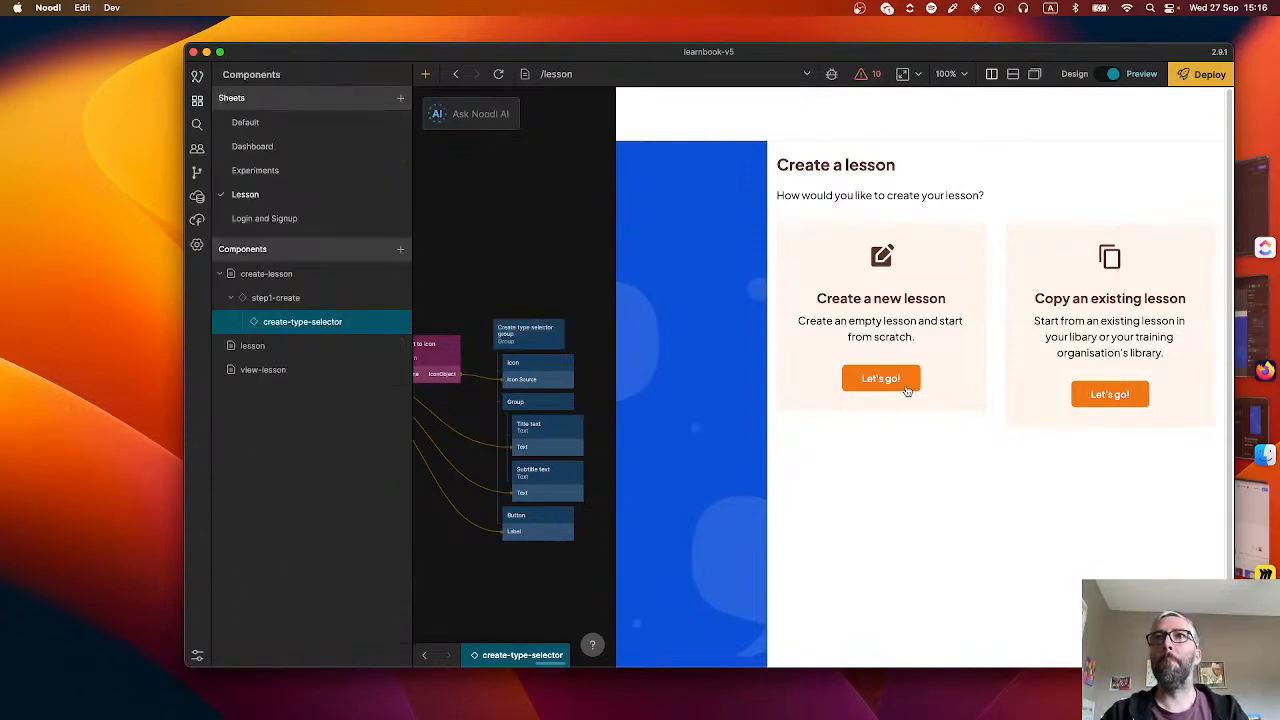
# - Switch to Figma and inspect the grey timeline bar below the header in the 3.0 Créer un cours frame
pyautogui.press('super+Tab')
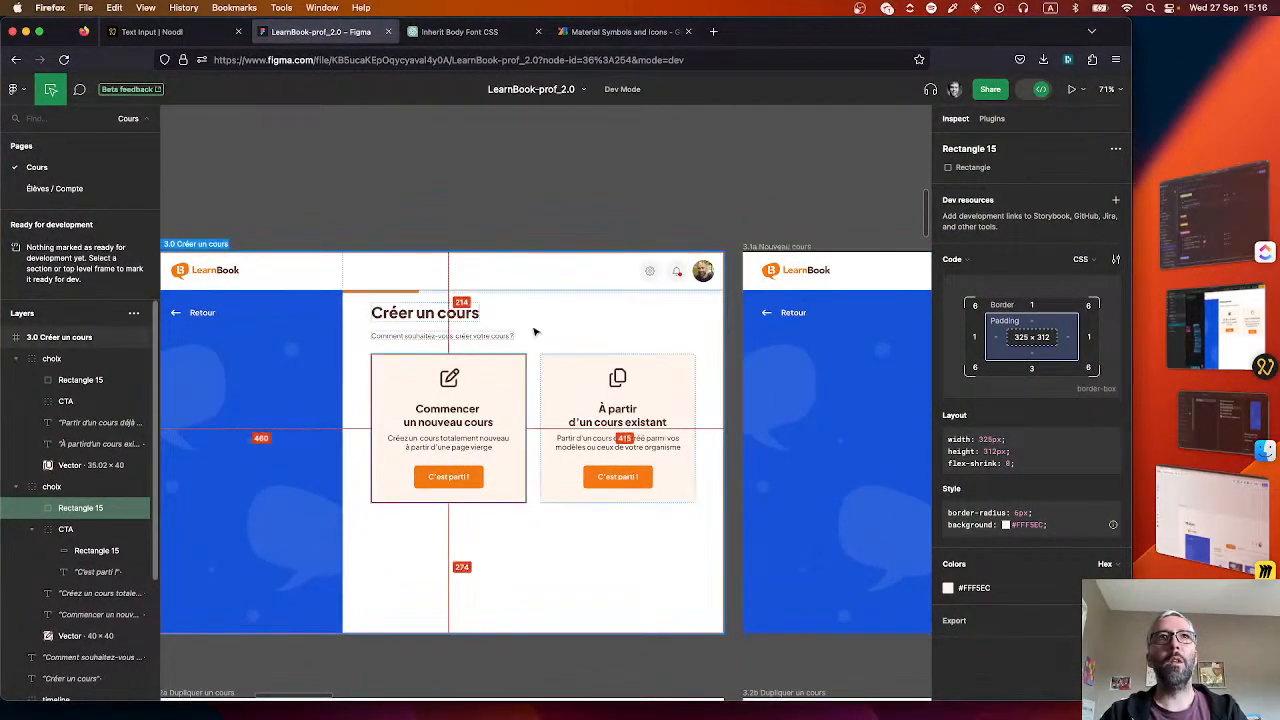
pyautogui.click(428, 297)
pyautogui.click(428, 297)
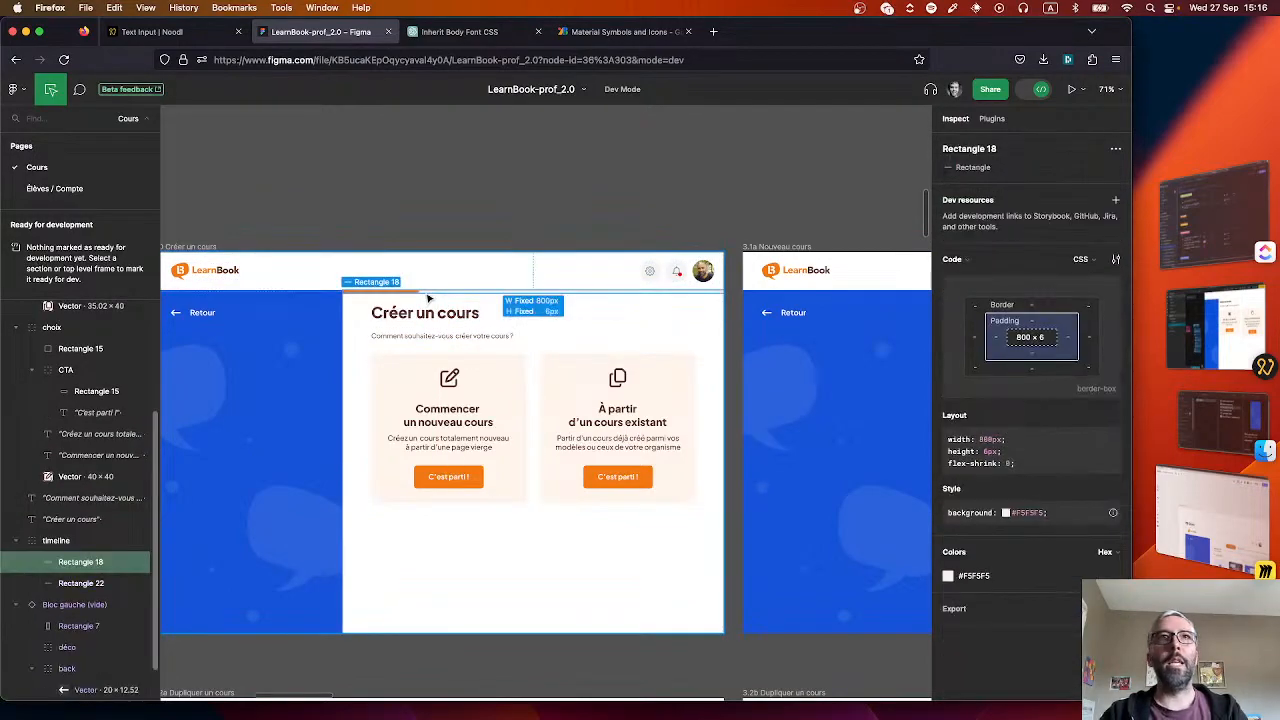
pyautogui.scroll(5, 428, 297)
pyautogui.scroll(-4, 425, 292)
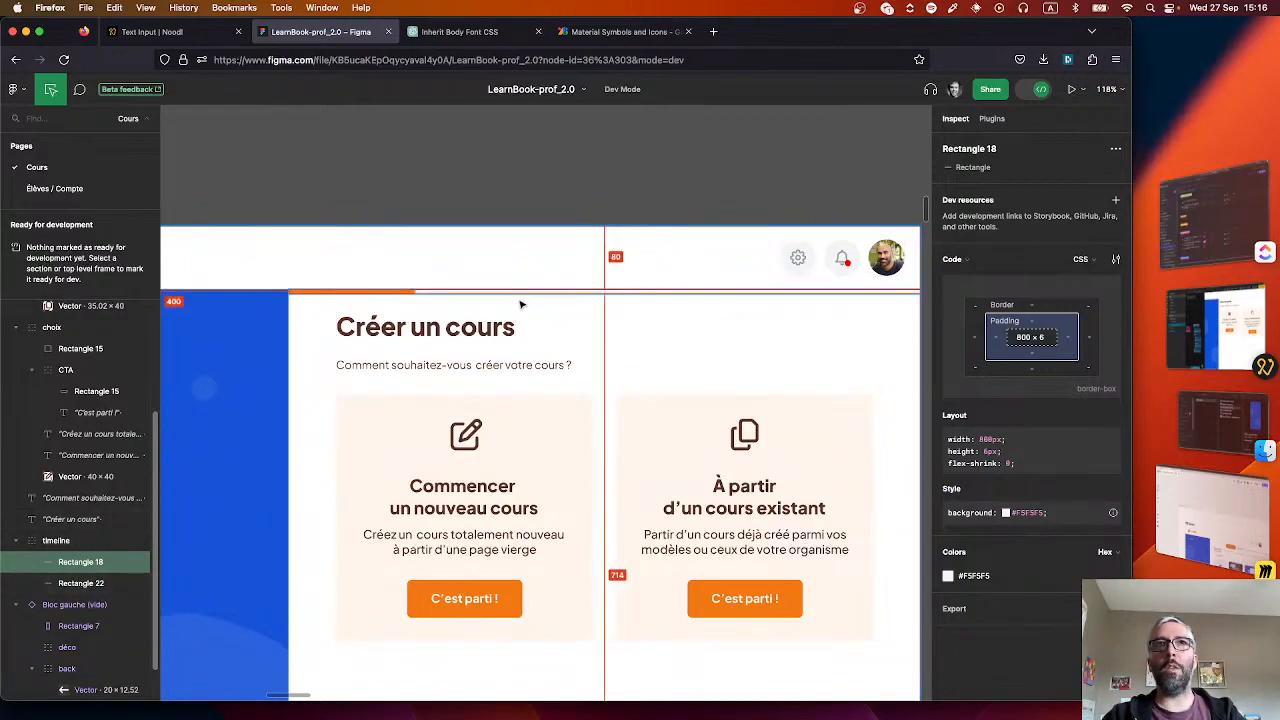
# - Compare the timeline bar's progress across the lesson creation frames that follow 3.0 Créer un cours
pyautogui.hscroll(5, 500, 335)
pyautogui.scroll(-5, 494, 350)
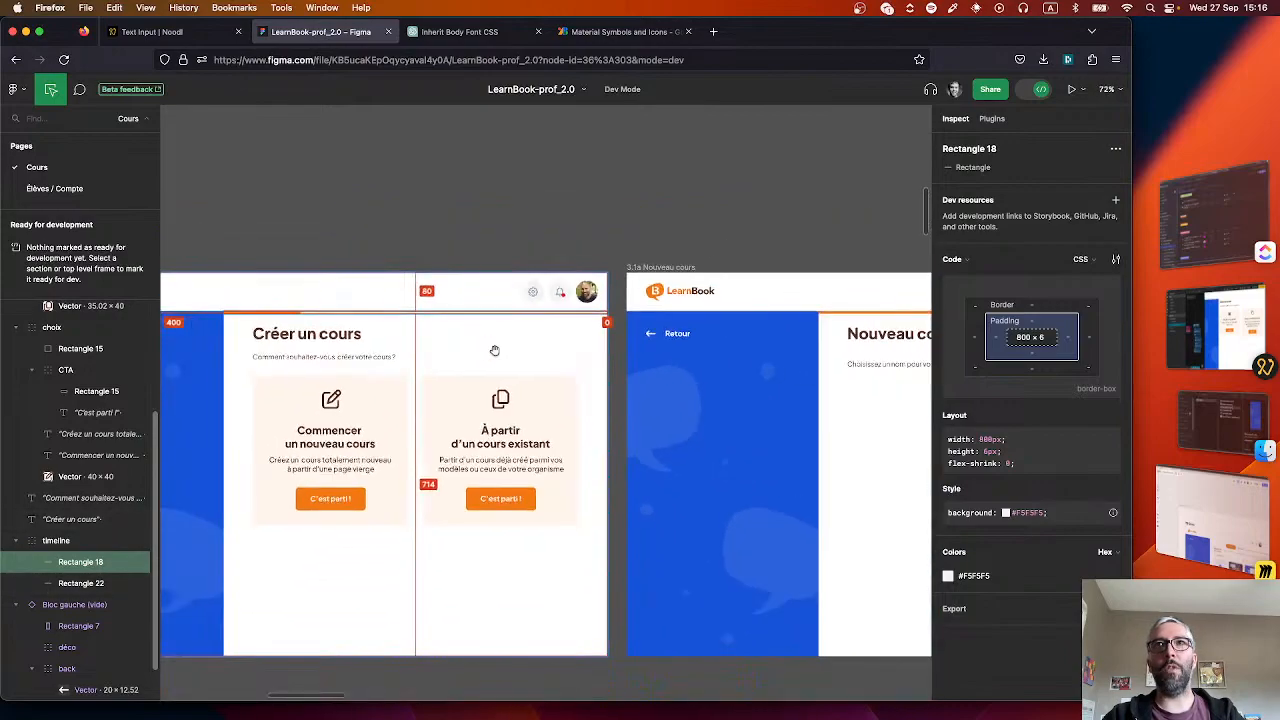
pyautogui.hscroll(6, 520, 345)
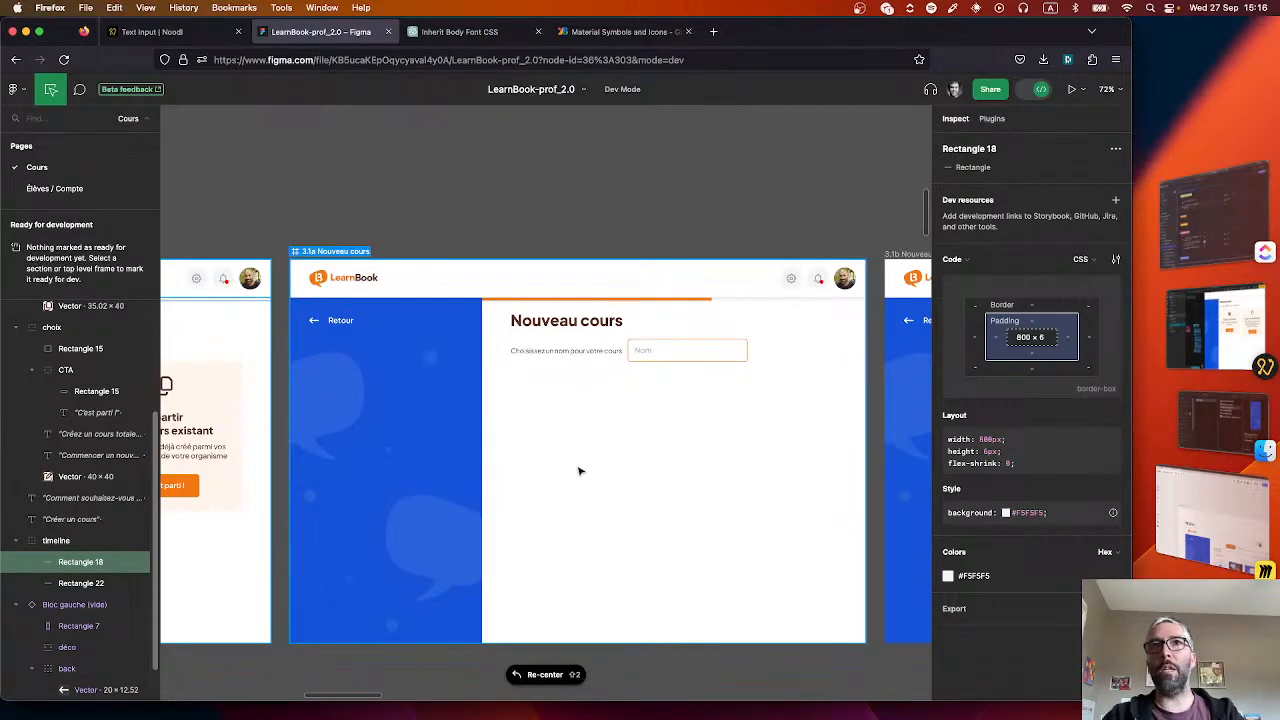
pyautogui.hscroll(-8, 578, 471)
pyautogui.hscroll(12, 497, 323)
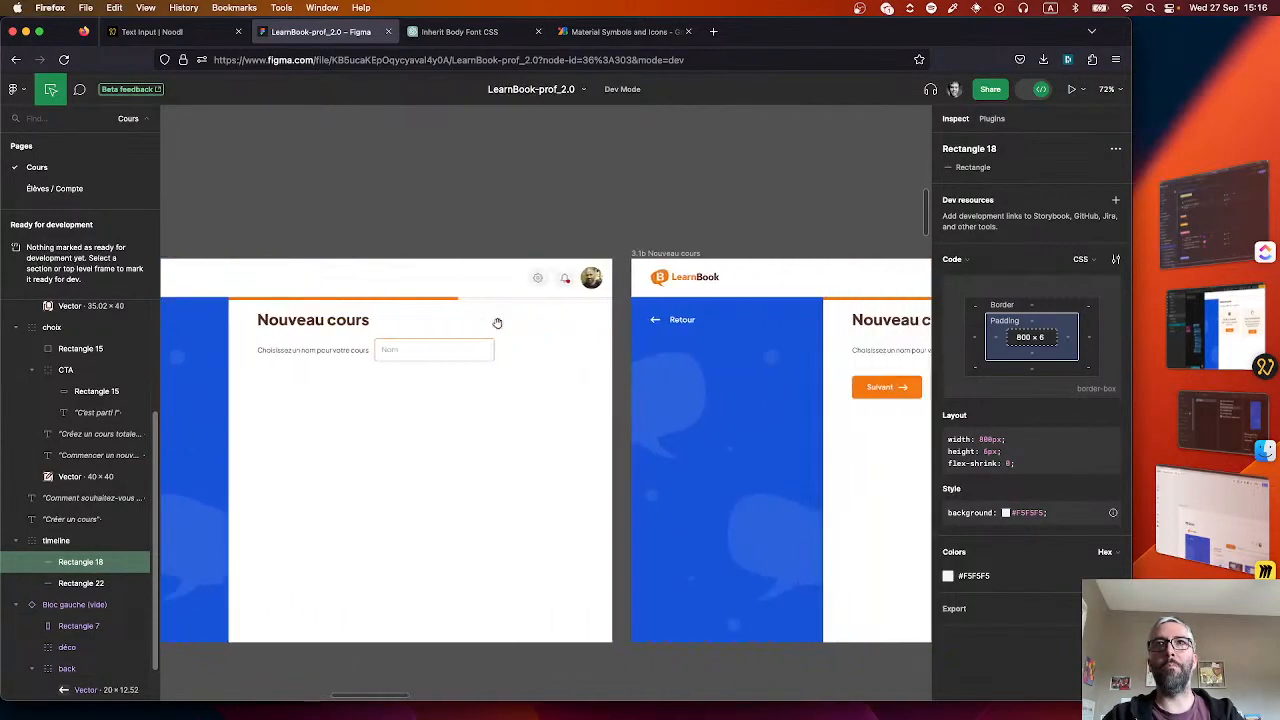
pyautogui.hscroll(15, 497, 323)
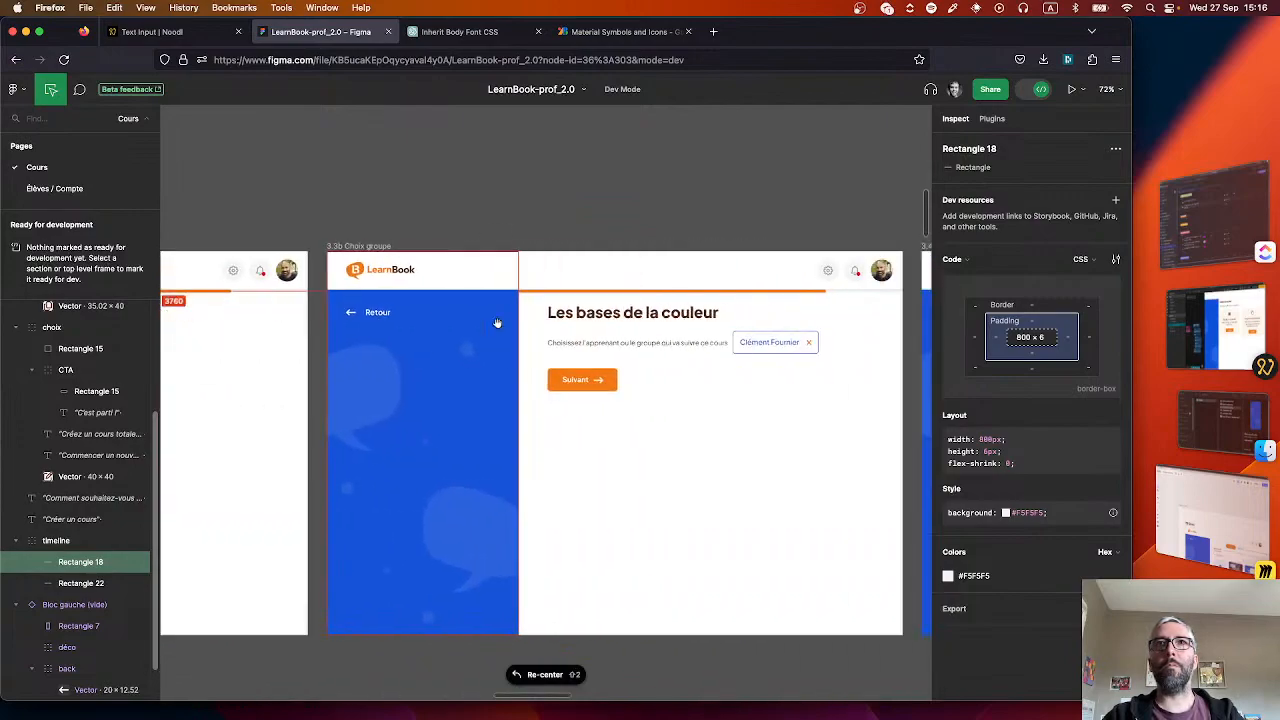
pyautogui.hscroll(-15, 497, 323)
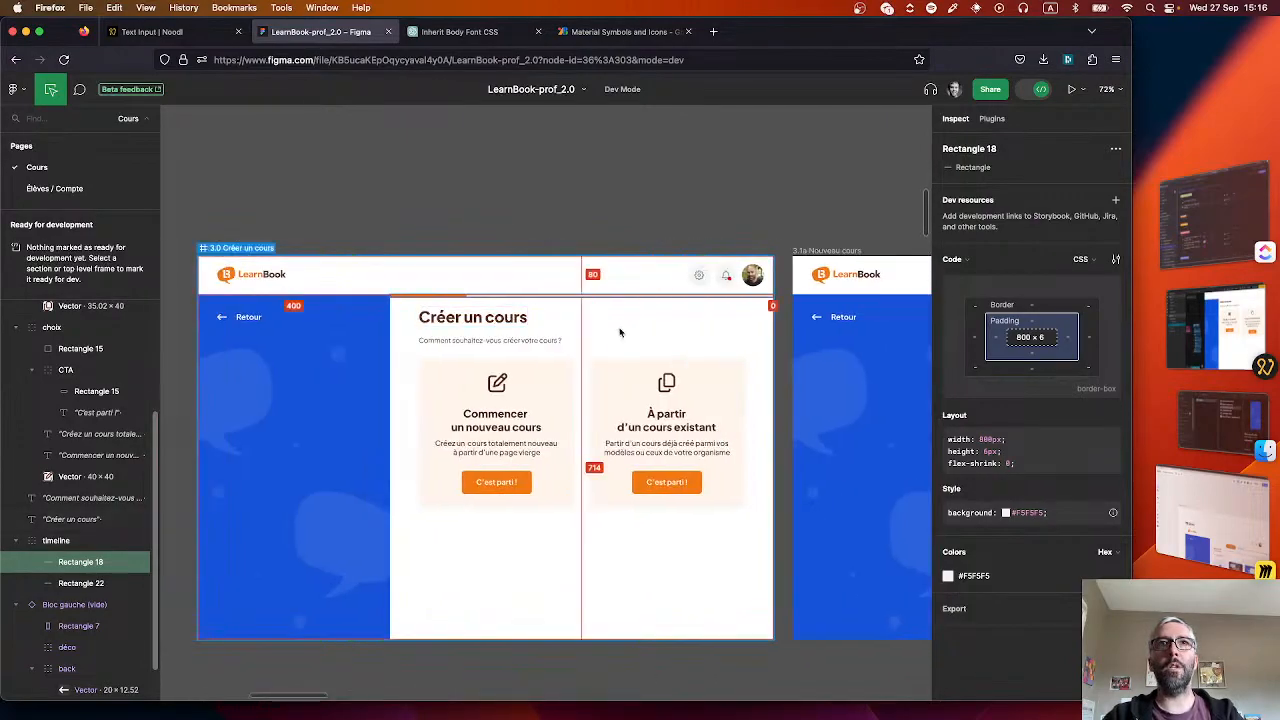
# - Switch back to Noodl, open the step1-create component and add a detached Group node near Main container
pyautogui.press('super+Tab')
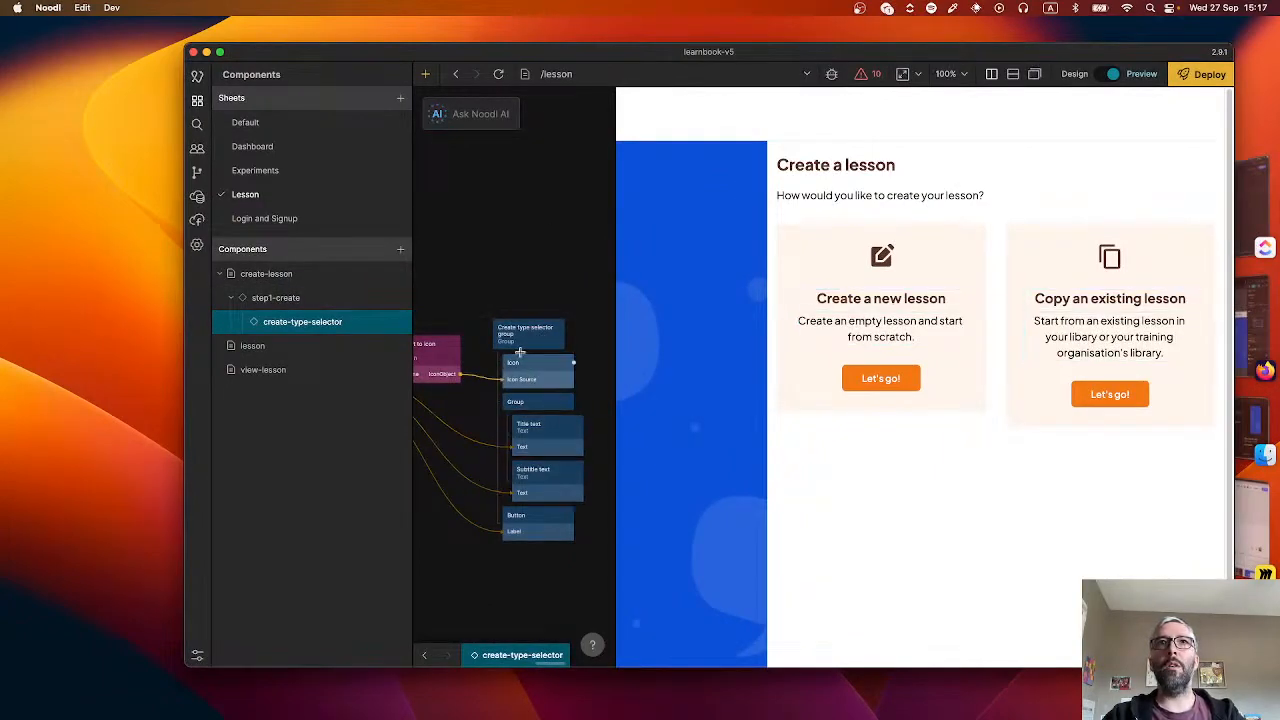
pyautogui.click(424, 655)
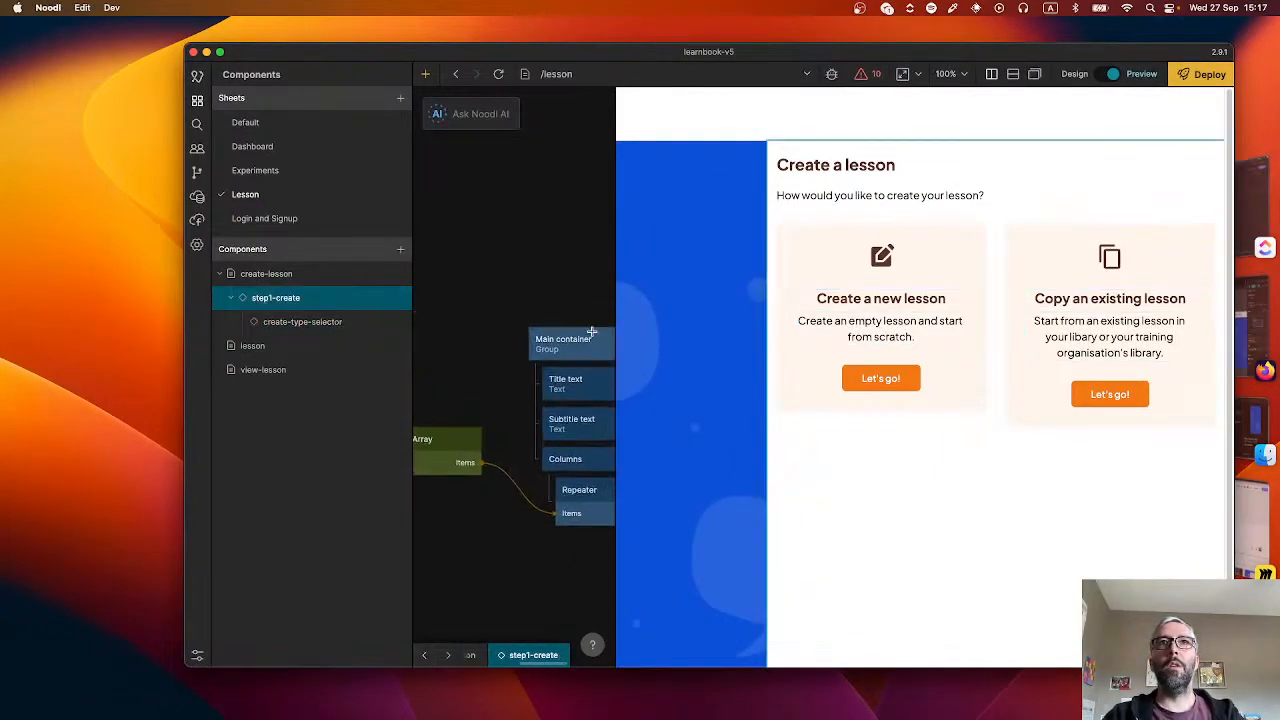
pyautogui.hscroll(2, 549, 300)
pyautogui.rightClick(571, 279)
pyautogui.write('gr')
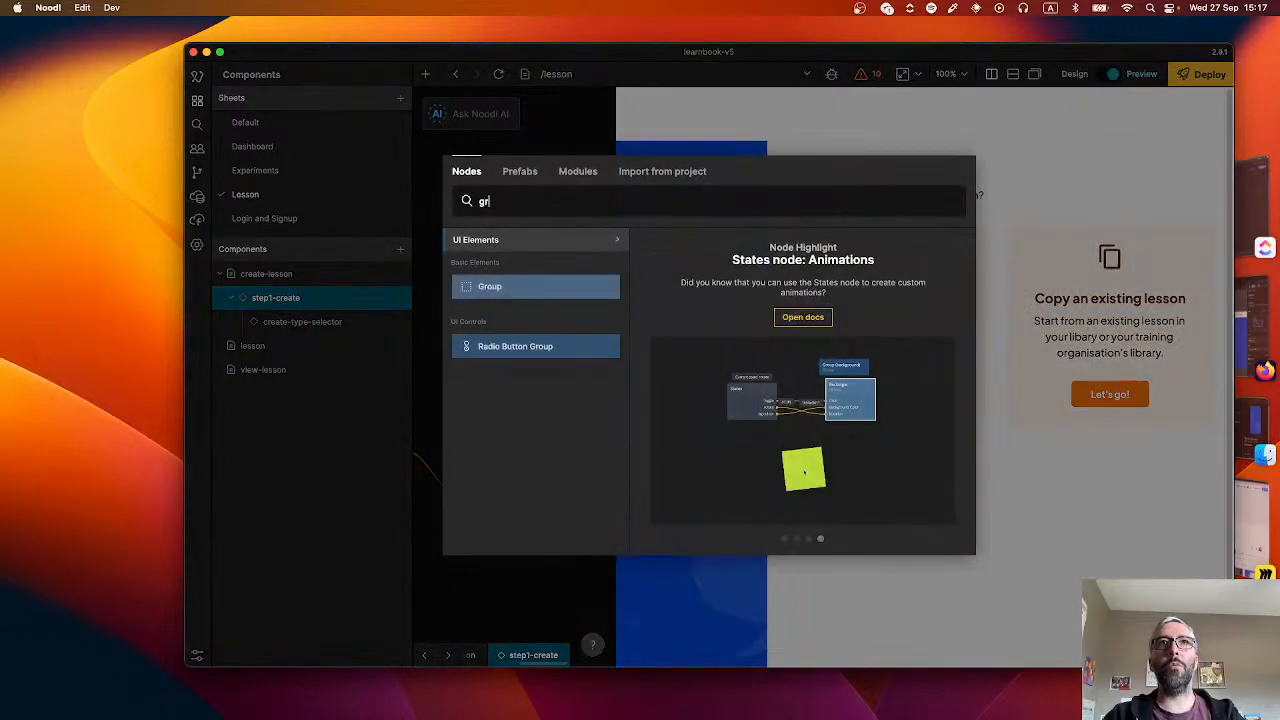
pyautogui.click(520, 289)
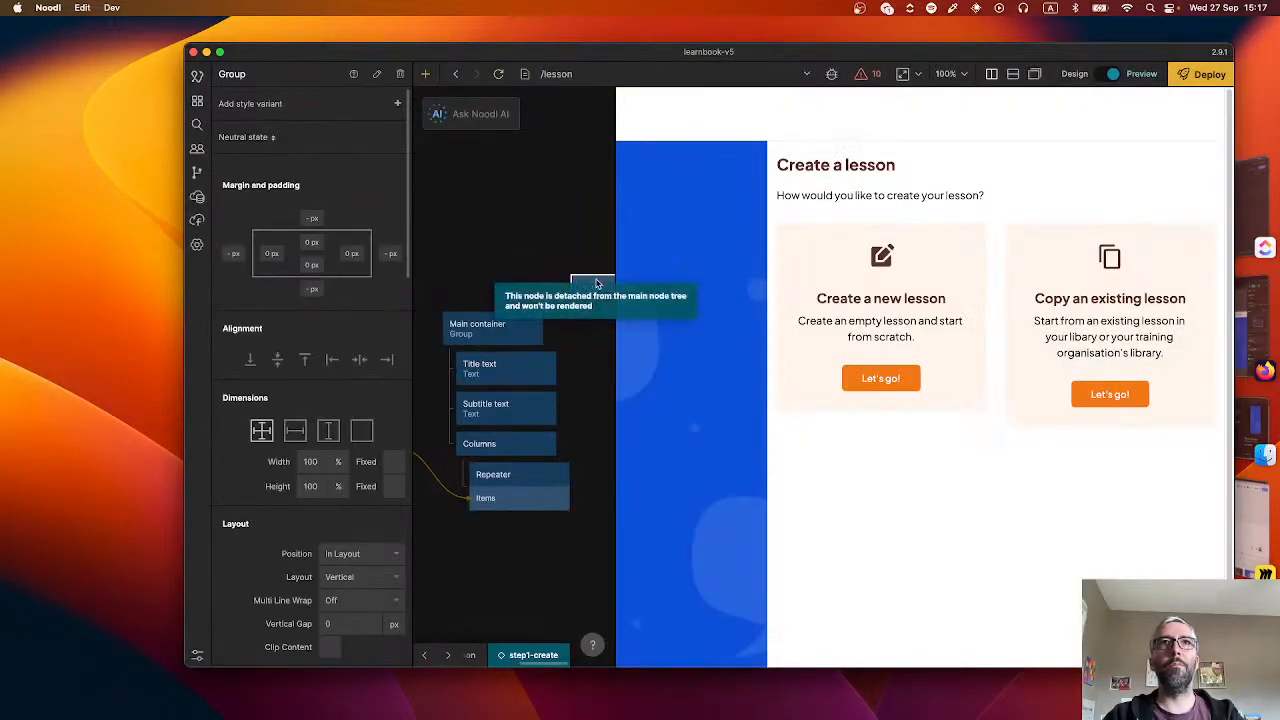
# - Add a second Group node as the parent of Main container, and nest the detached Group inside it above Main container
pyautogui.click(476, 326)
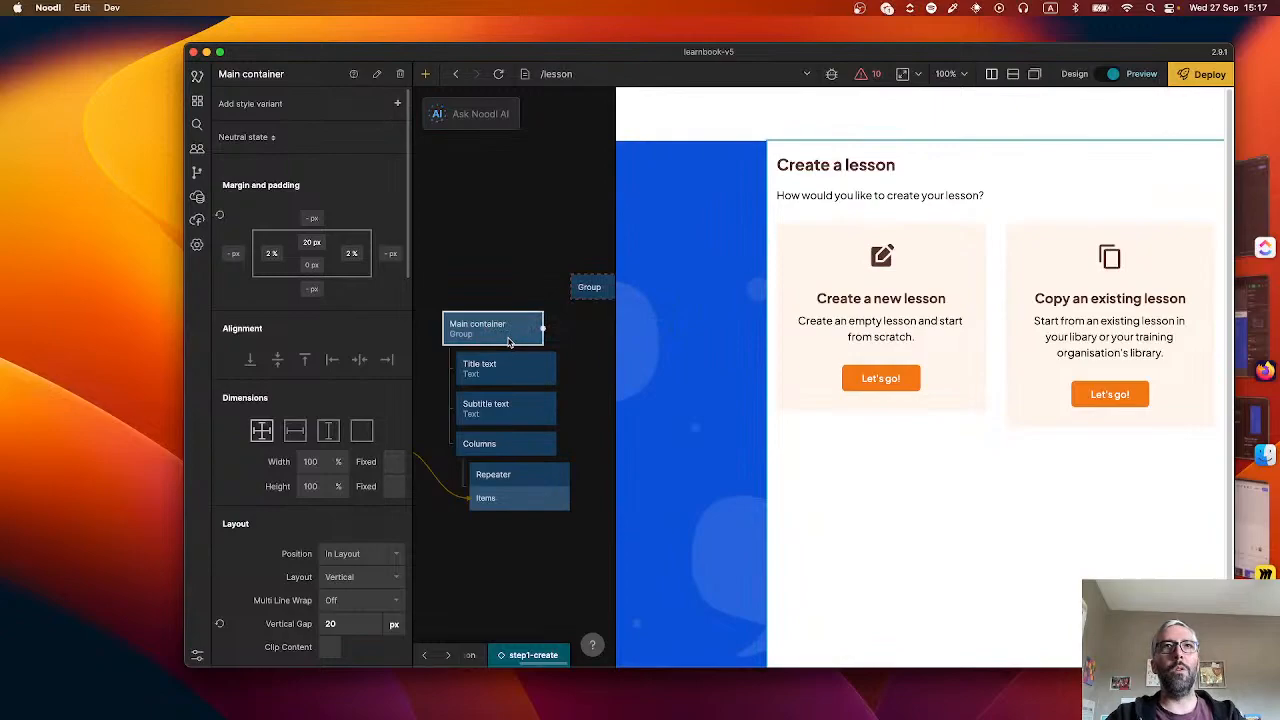
pyautogui.rightClick(578, 335)
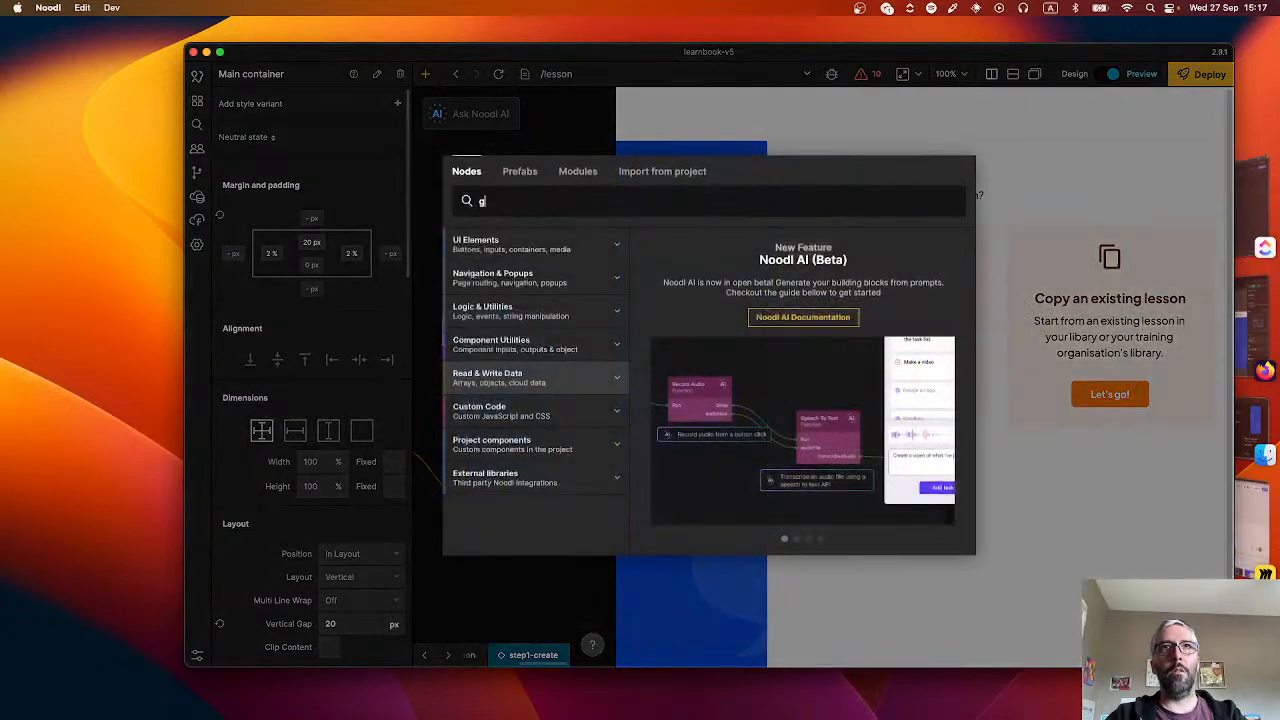
pyautogui.write('gr')
pyautogui.click(521, 292)
pyautogui.moveTo(590, 345); pyautogui.dragTo(451, 275)
pyautogui.moveTo(465, 337); pyautogui.dragTo(465, 281)
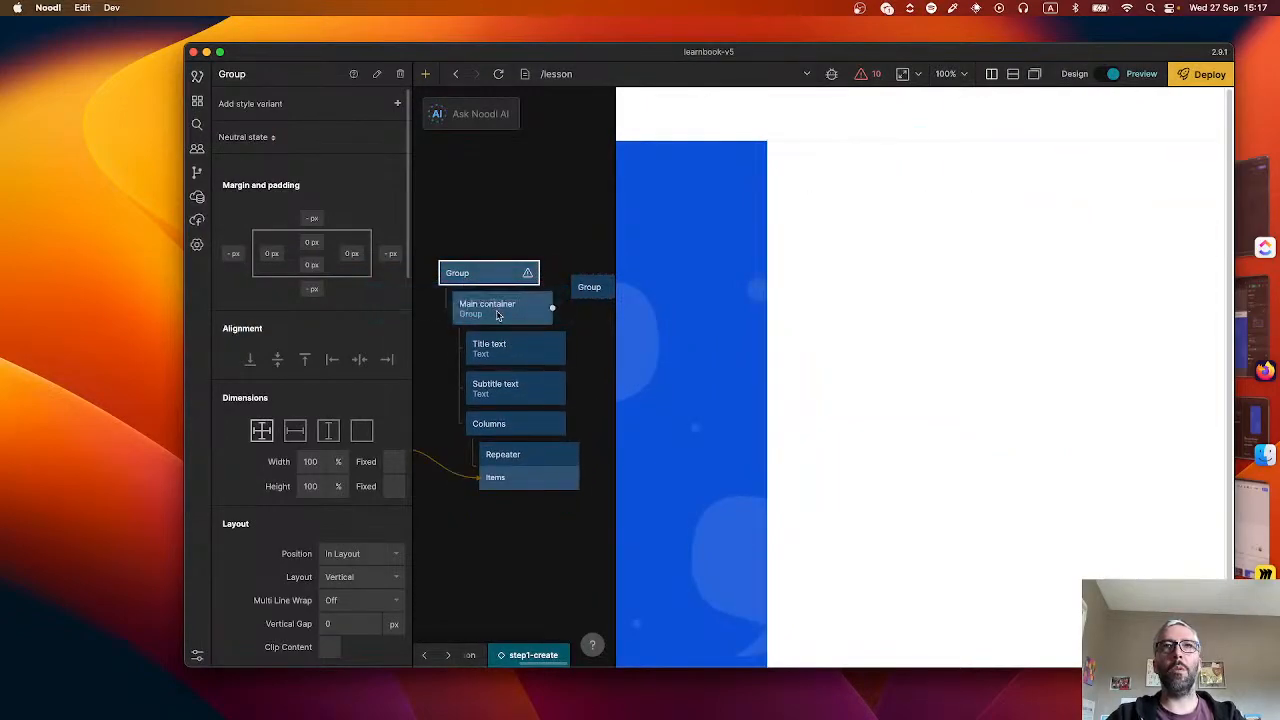
pyautogui.moveTo(589, 287); pyautogui.dragTo(468, 302)
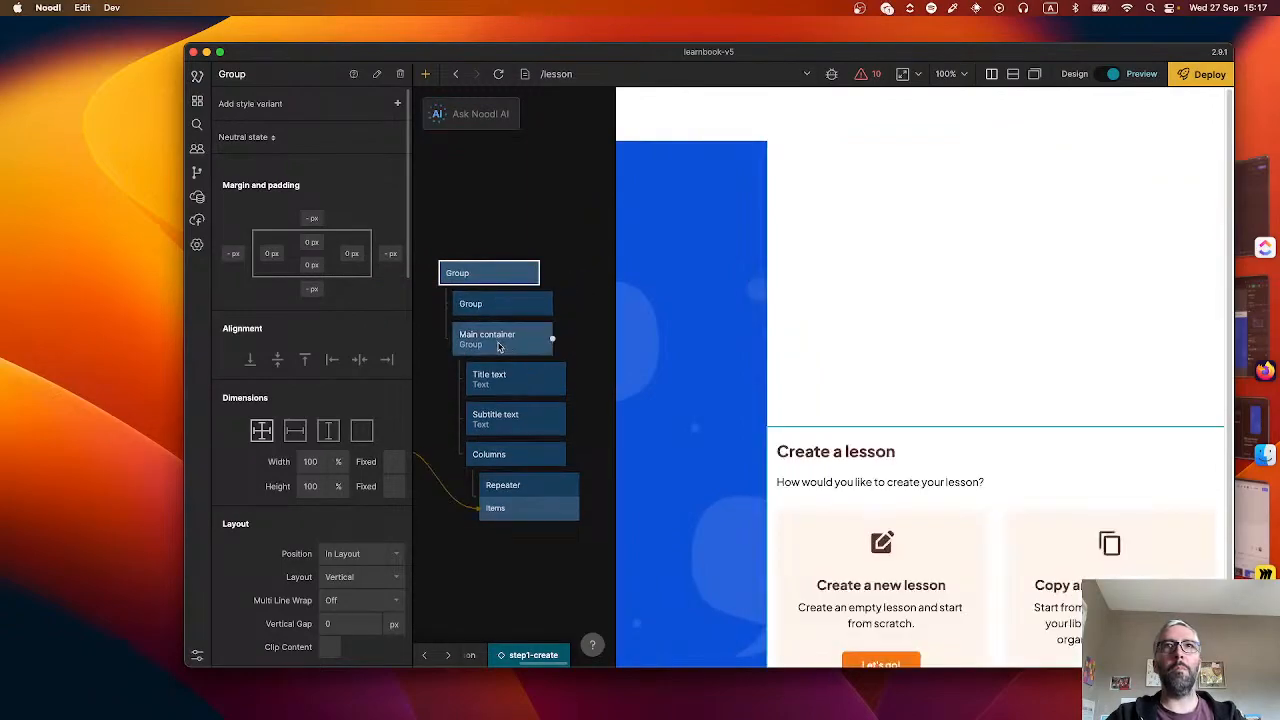
# - Set the nested Group above Main container to use an explicit height with content-based width
pyautogui.click(498, 346)
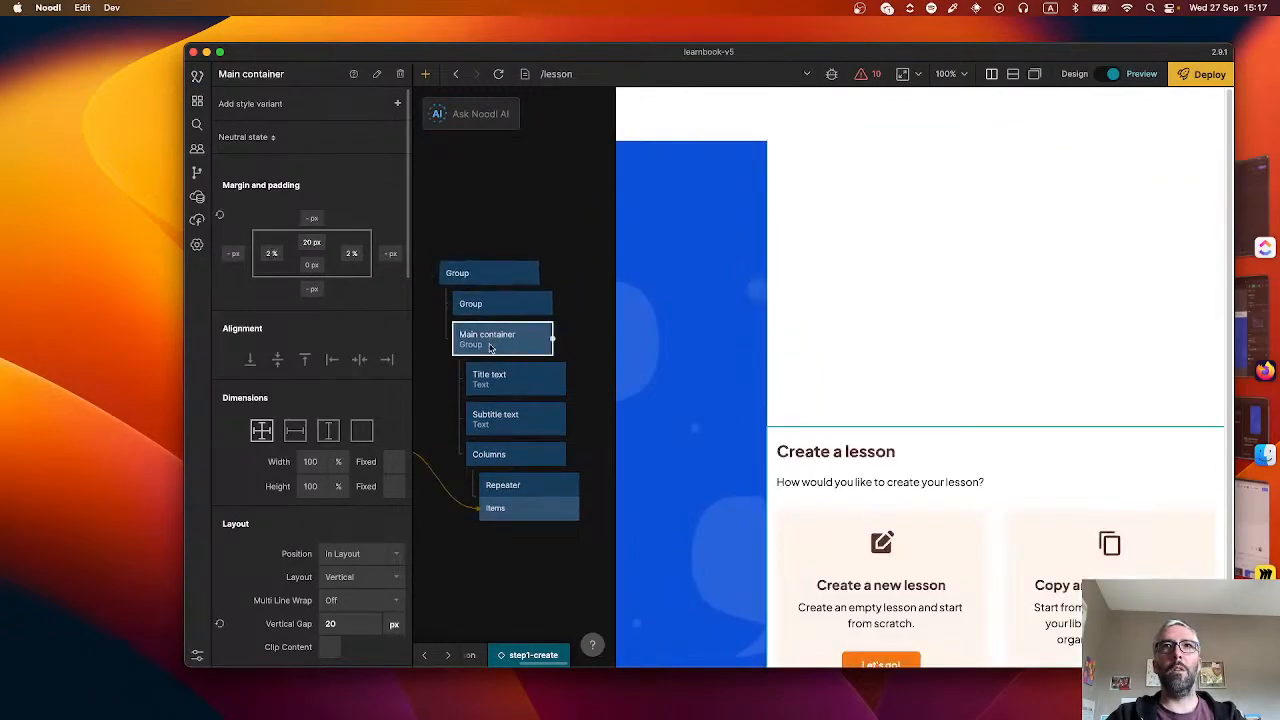
pyautogui.click(491, 305)
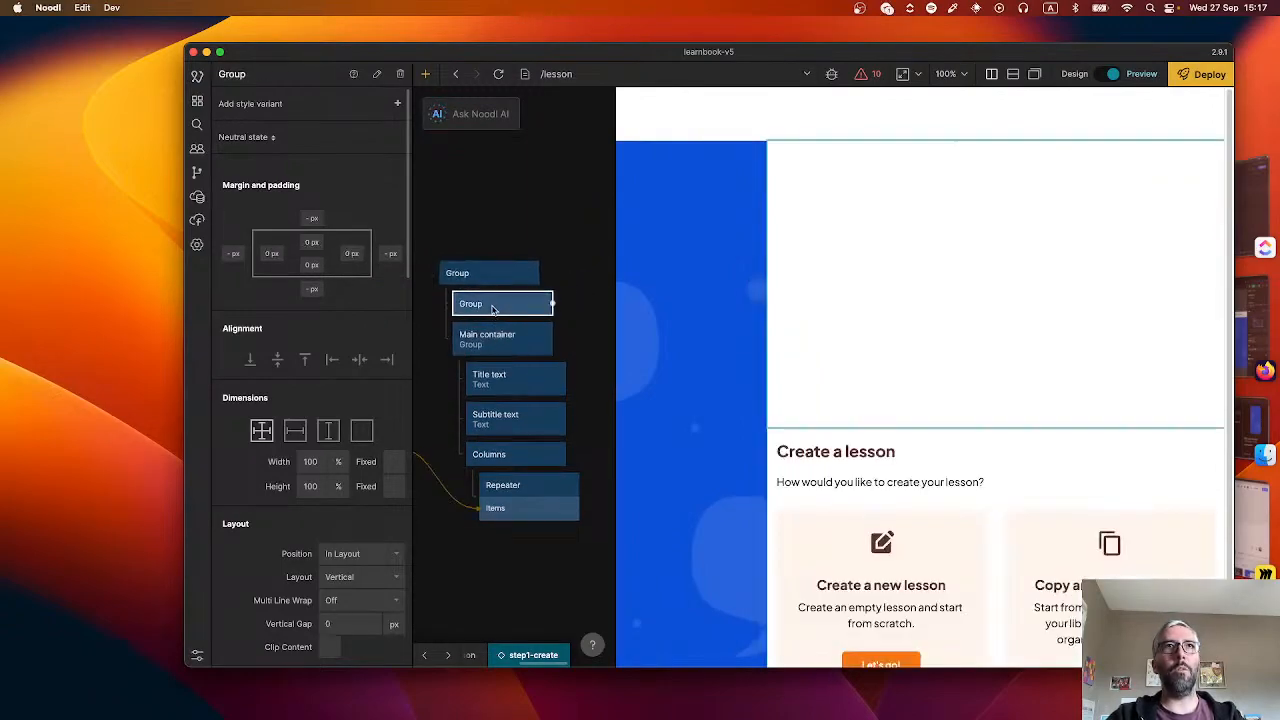
pyautogui.click(294, 430)
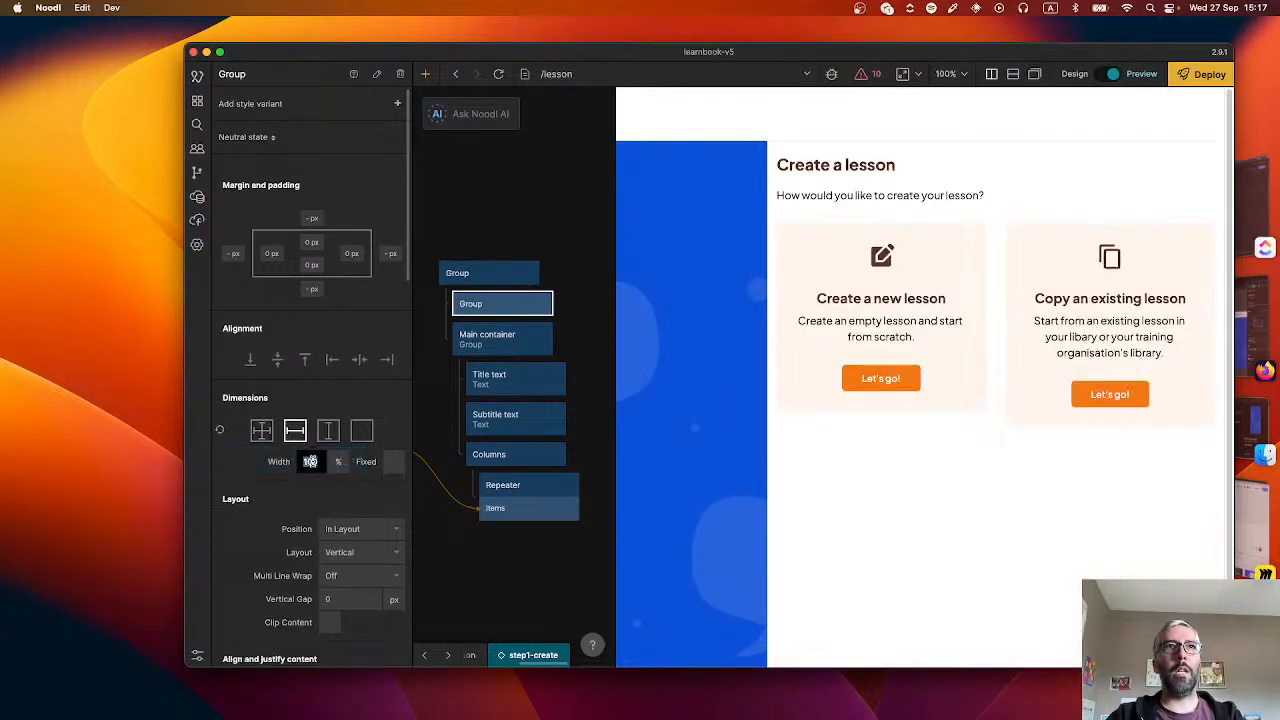
pyautogui.click(328, 430)
pyautogui.doubleClick(312, 462)
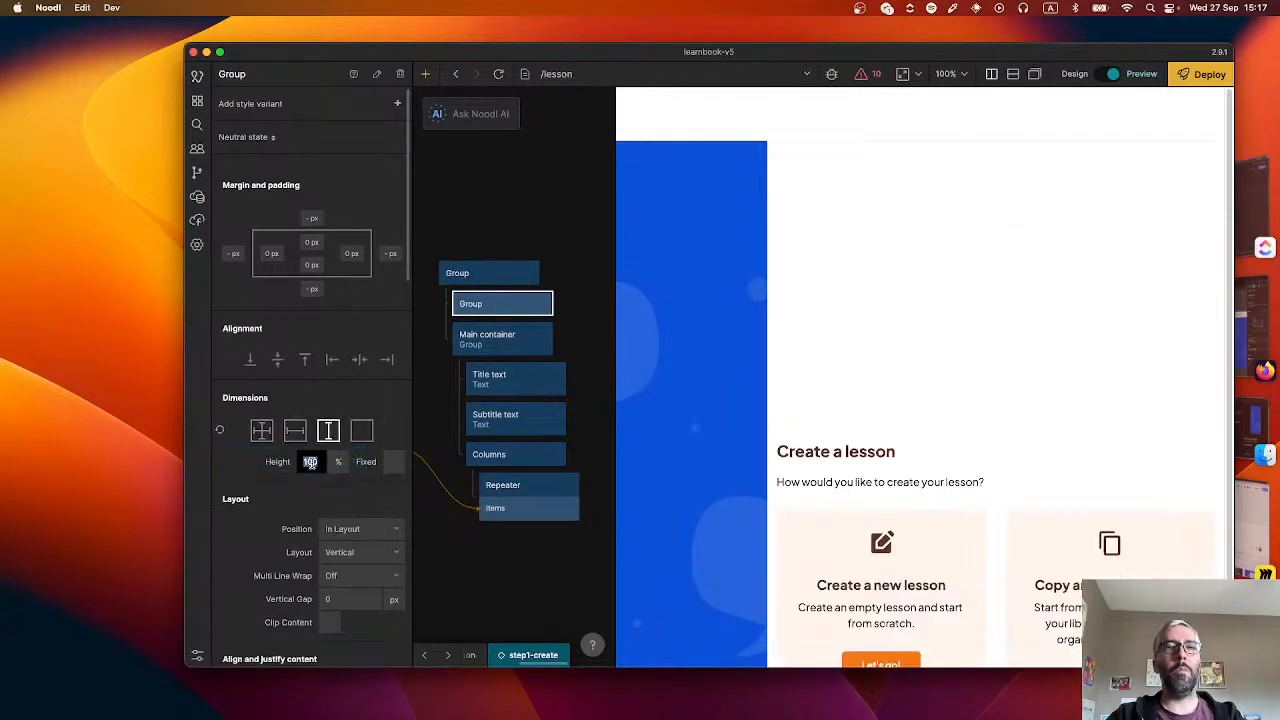
# - Check the timeline bar's height in Figma and set the nested Group's height to 6 px in Noodl
pyautogui.press('super+Tab')
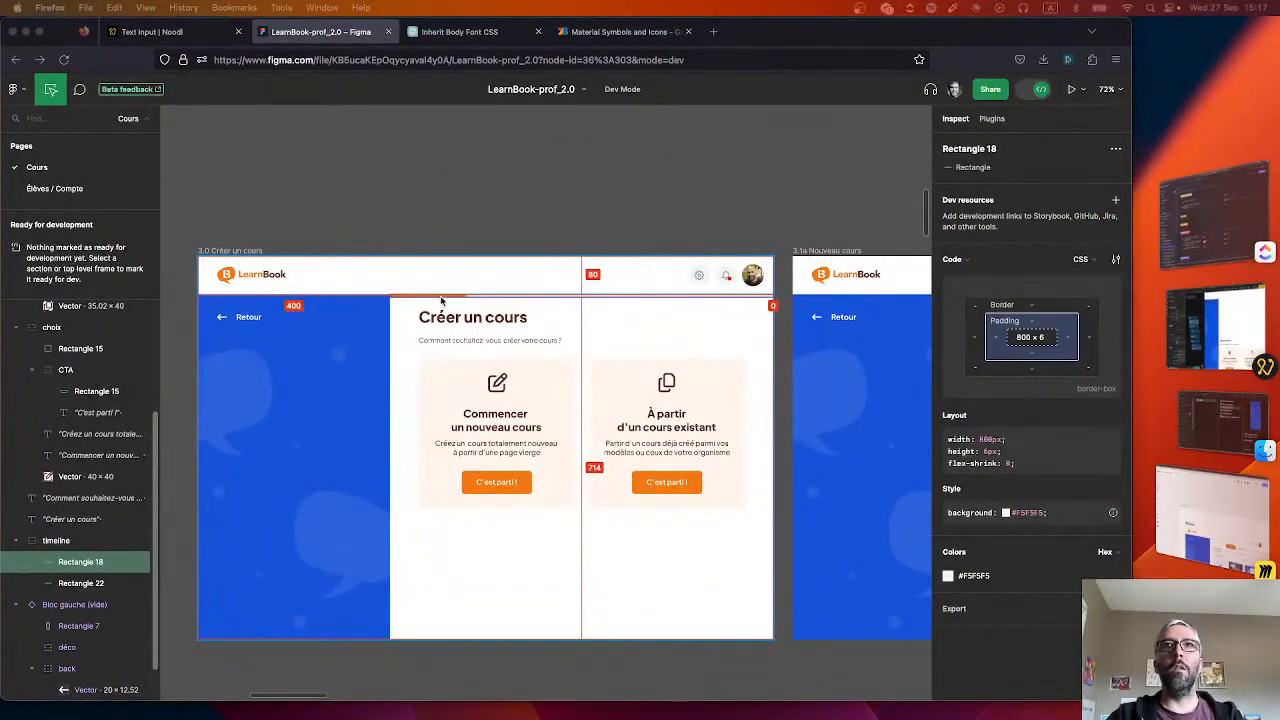
pyautogui.click(445, 302)
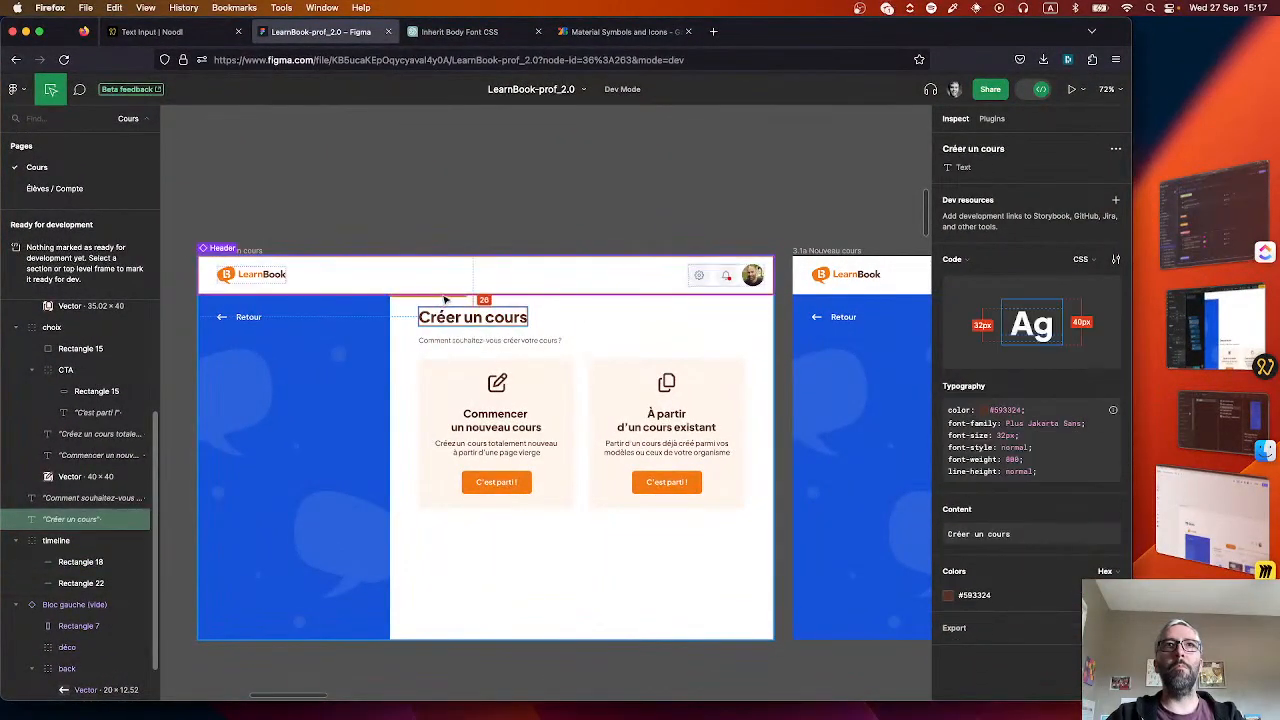
pyautogui.click(445, 297)
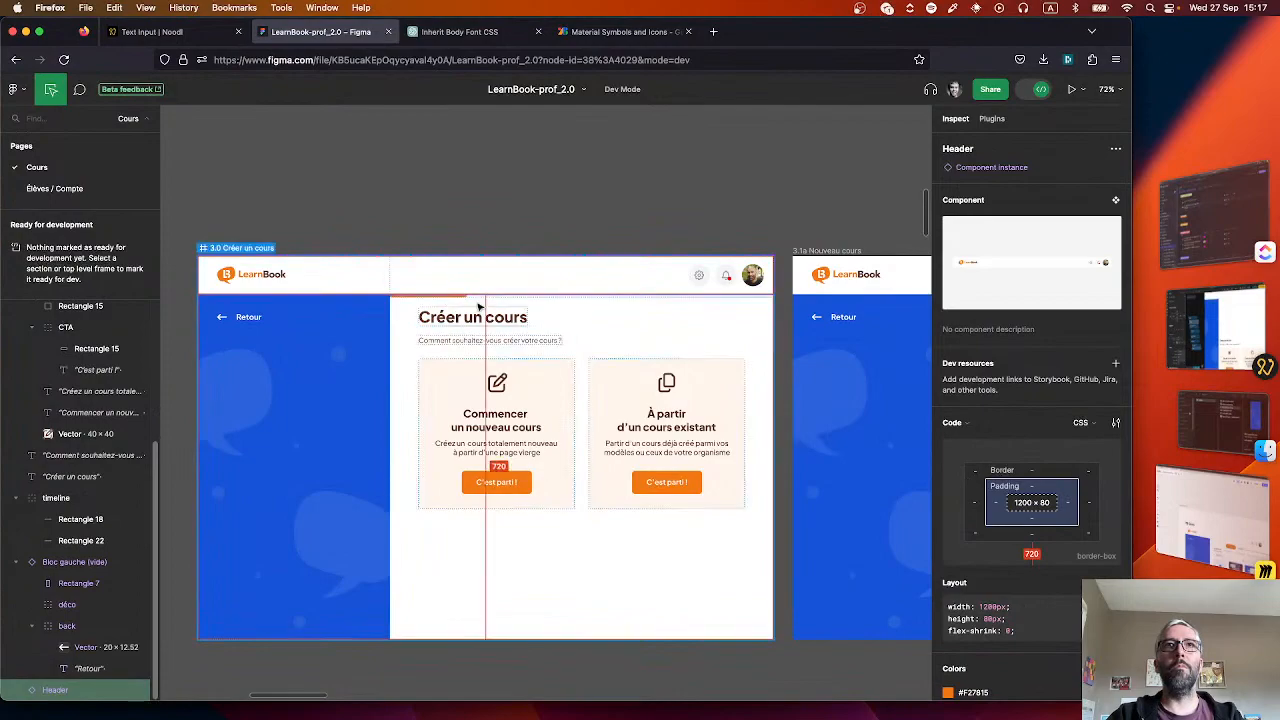
pyautogui.scroll(5, 480, 307)
pyautogui.click(468, 292)
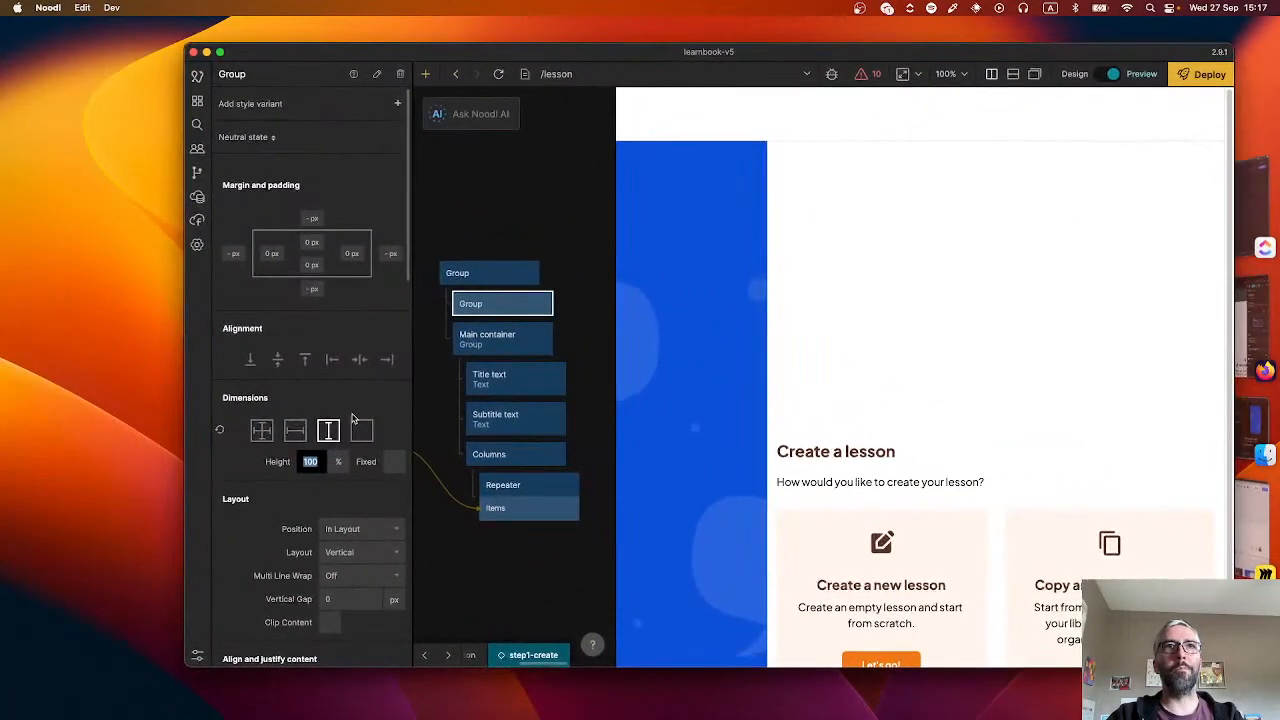
pyautogui.write('6')
pyautogui.click(336, 462)
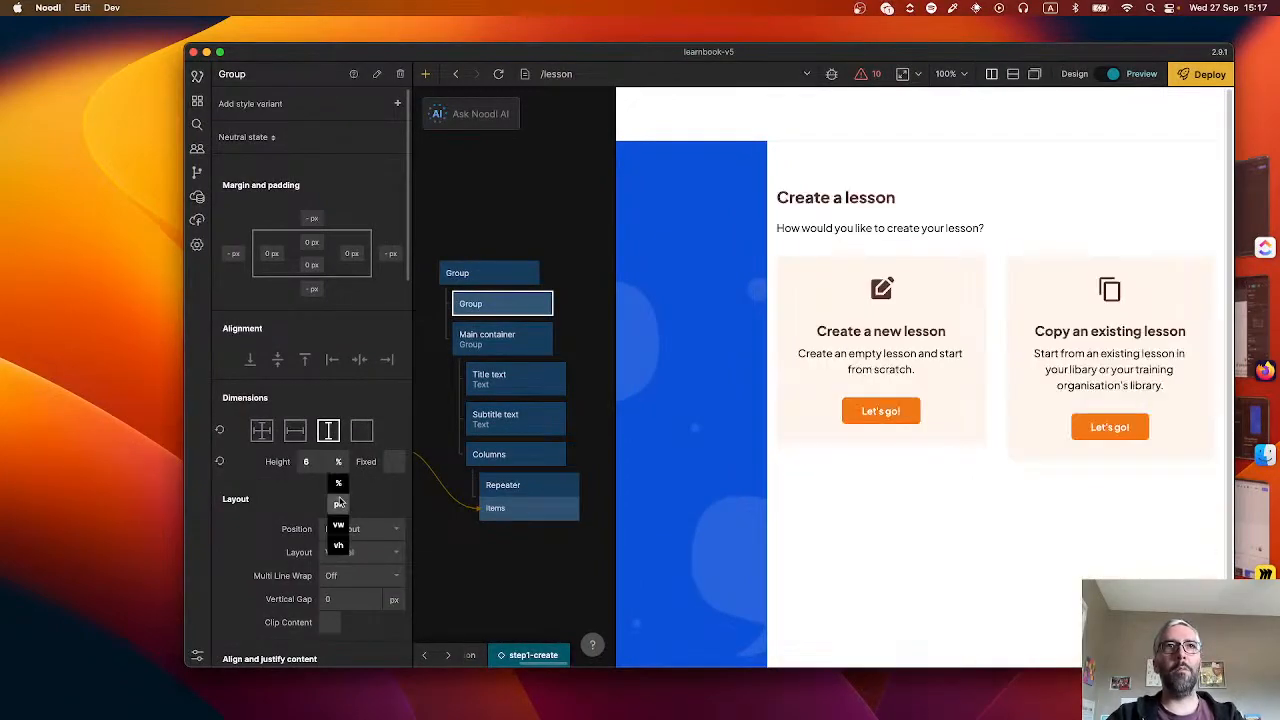
pyautogui.click(339, 502)
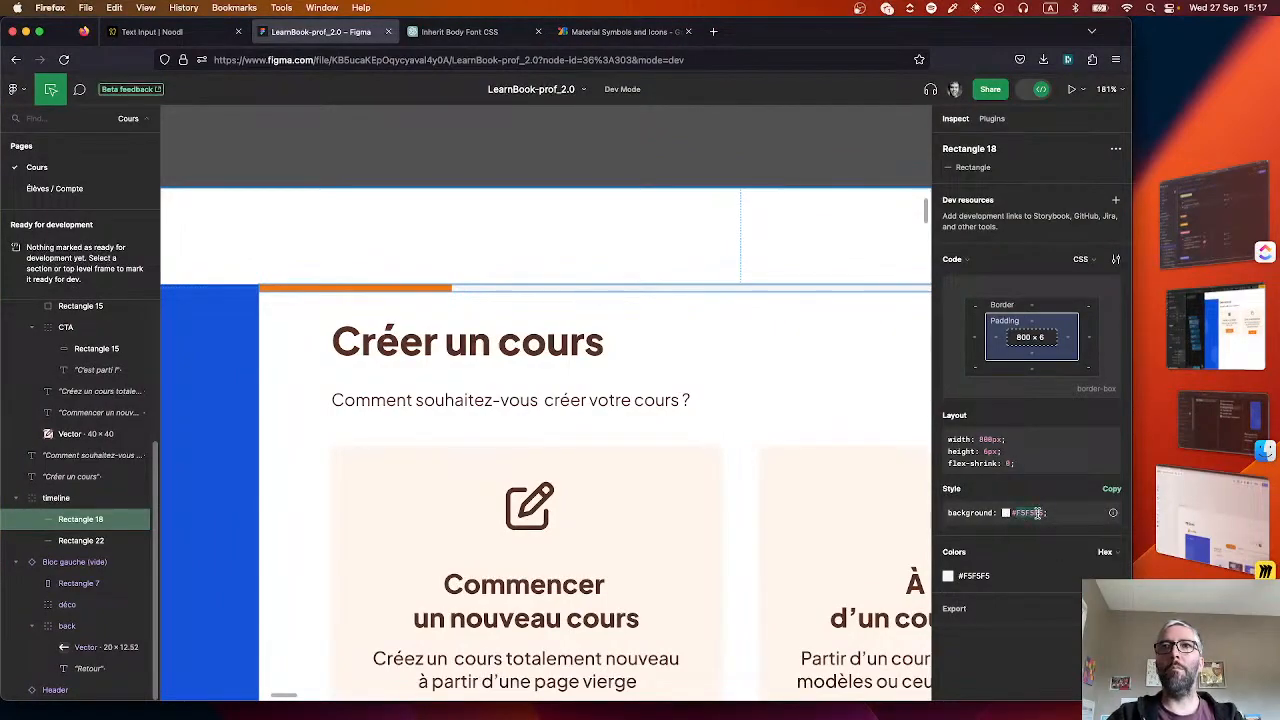
# - Check the timeline bar's background colour in Figma and set the nested Group's background color to Grey - 300
pyautogui.click(1030, 512)
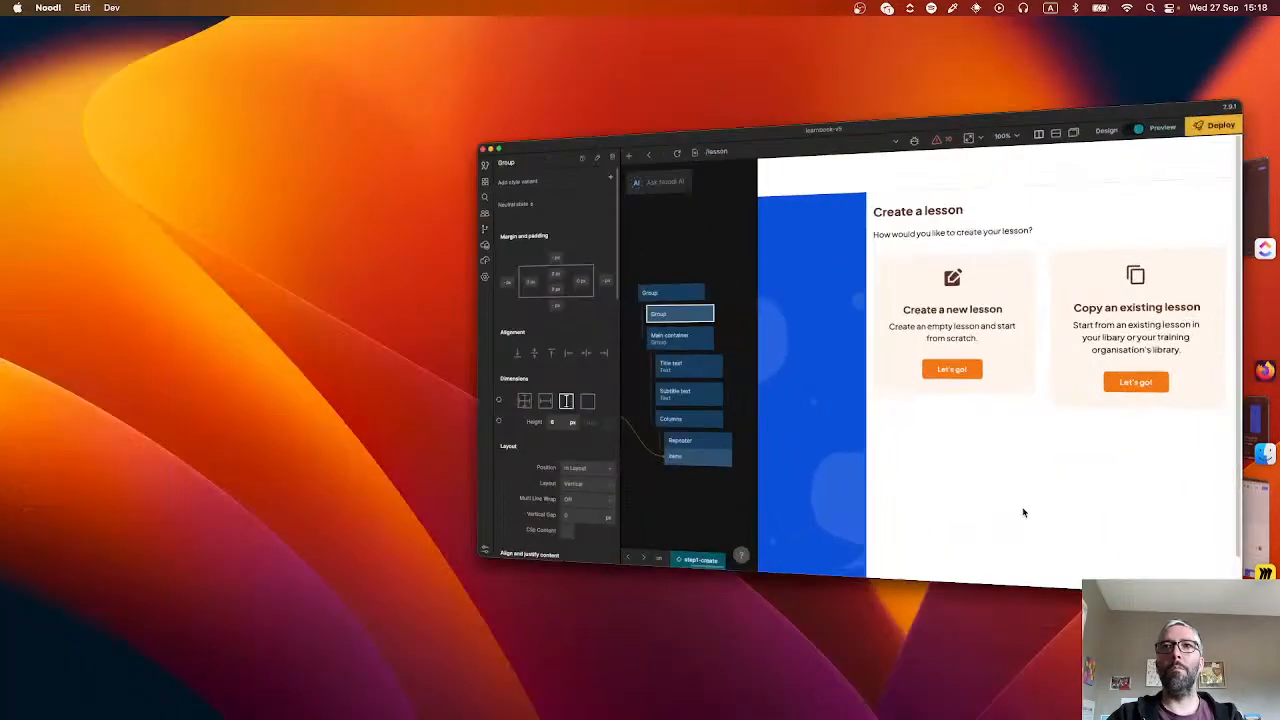
pyautogui.scroll(-8, 330, 470)
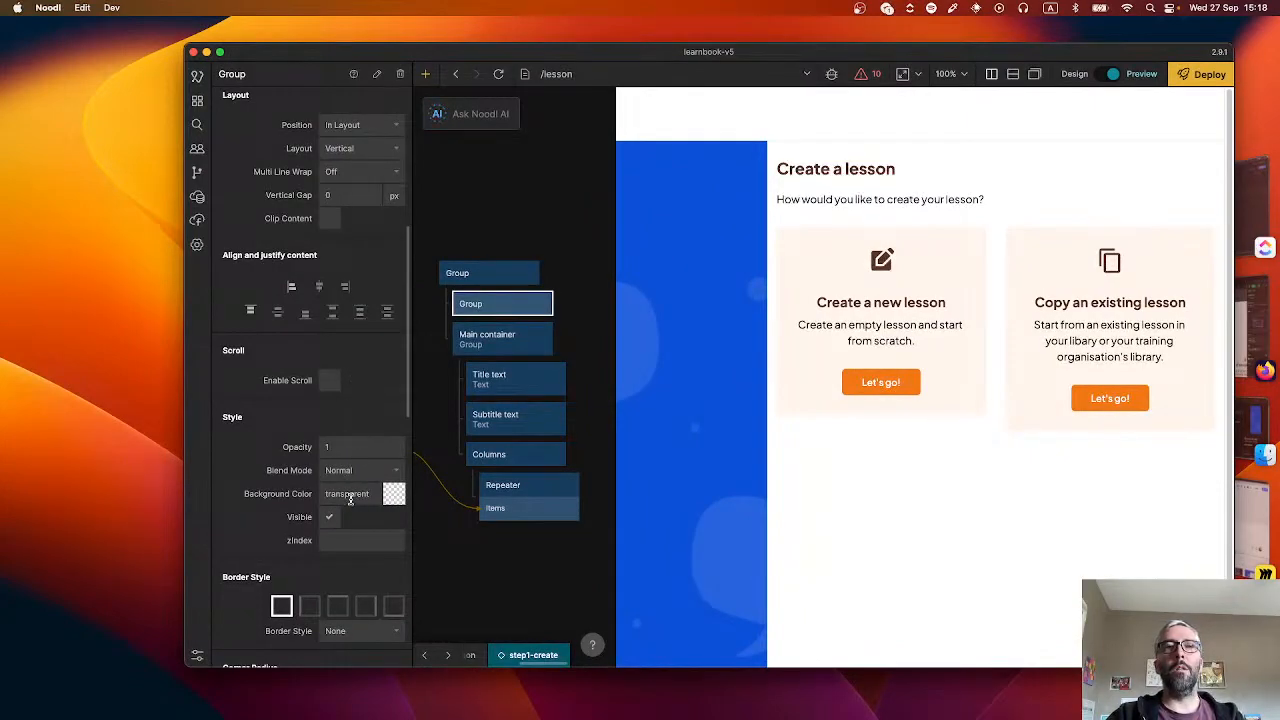
pyautogui.click(350, 503)
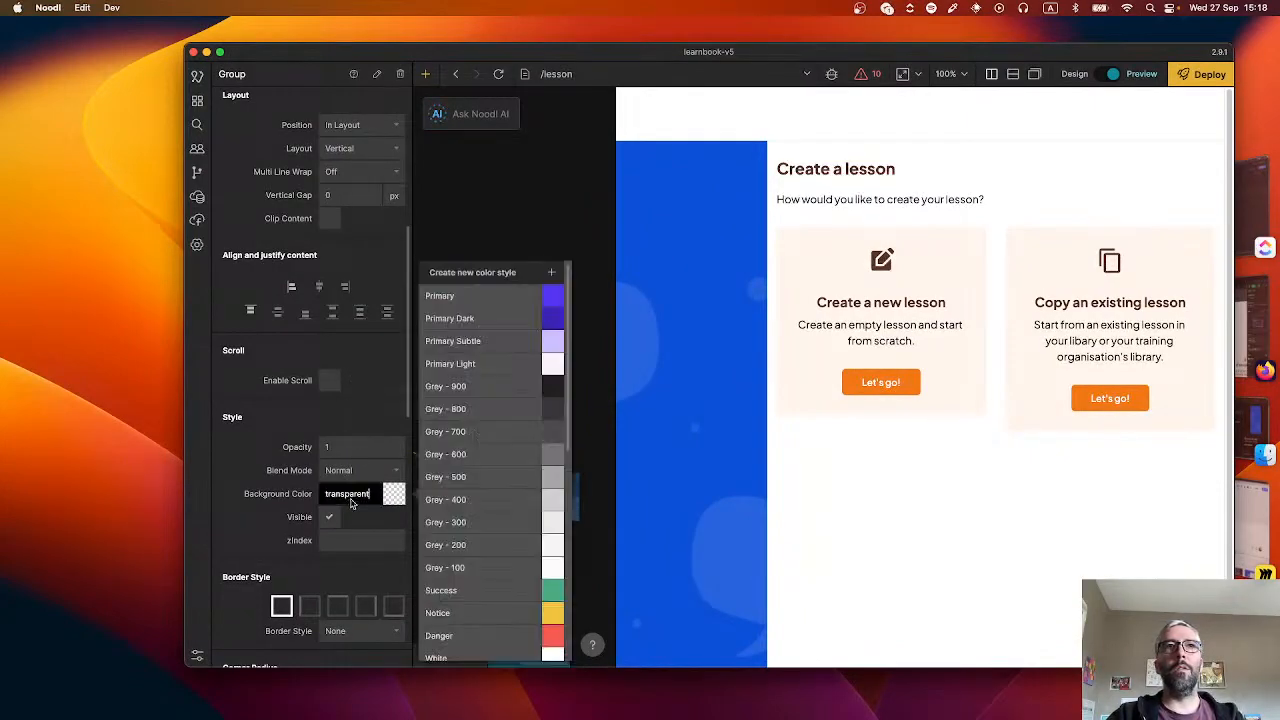
pyautogui.click(467, 518)
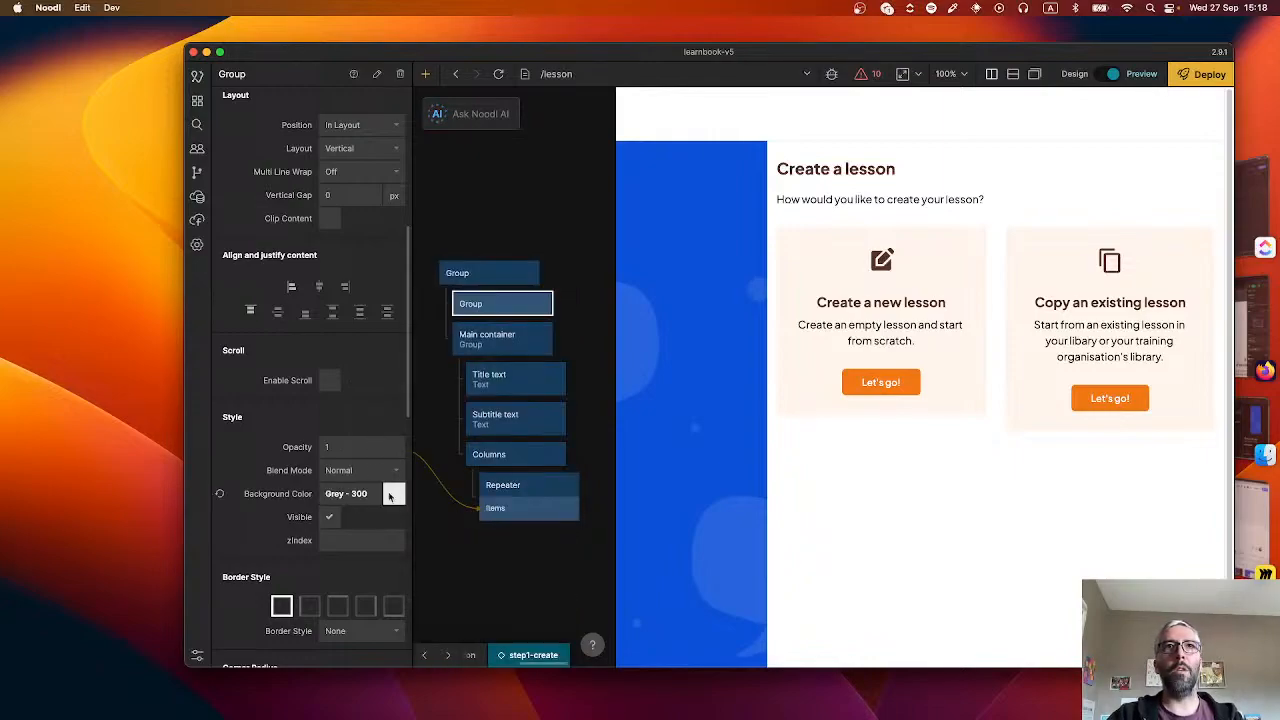
pyautogui.click(391, 495)
pyautogui.click(362, 393)
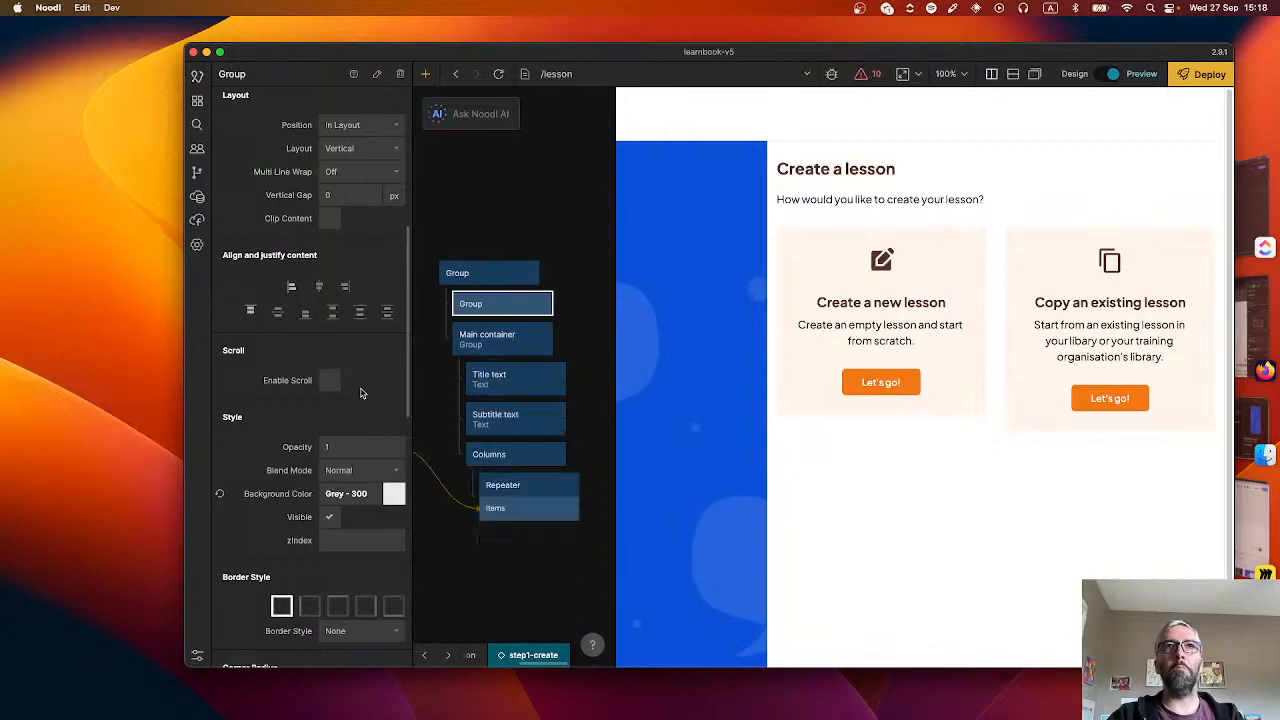
# - Try #F5F5F5 and Grey - 400 as background colors for the nested Group above Main container
pyautogui.click(394, 494)
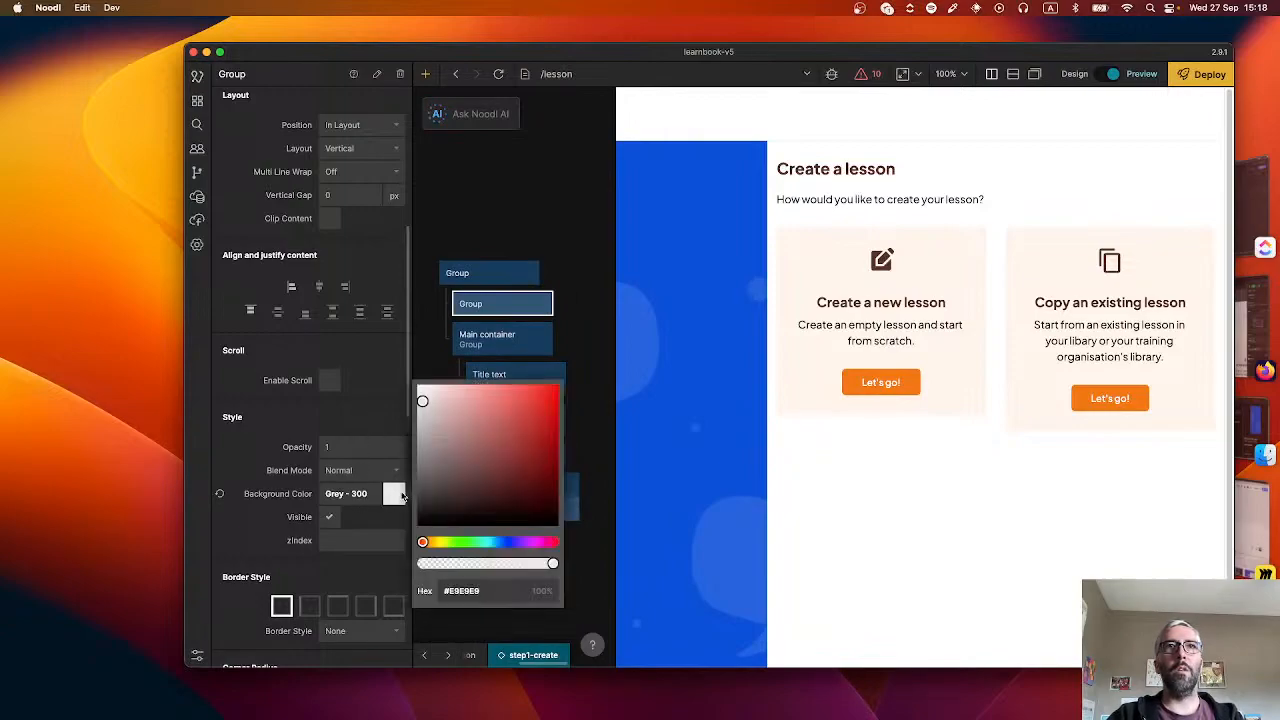
pyautogui.click(467, 588)
pyautogui.write('F5F5F5')
pyautogui.click(387, 413)
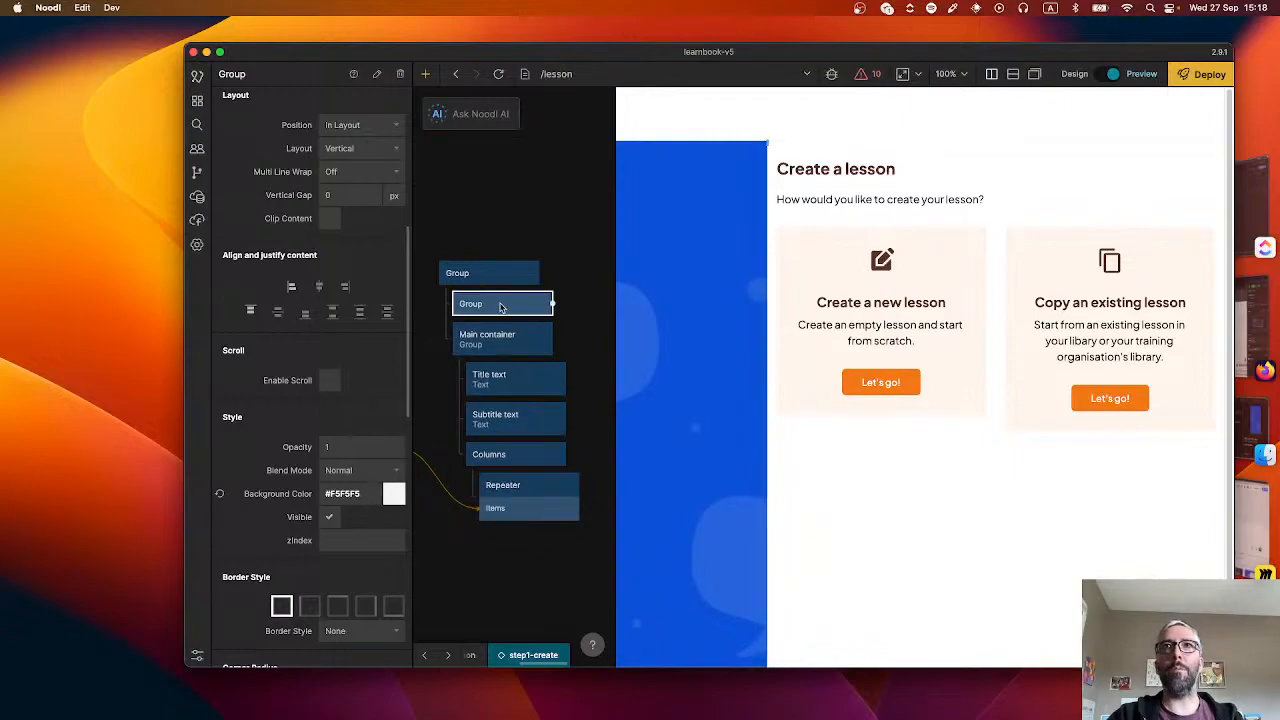
pyautogui.click(345, 494)
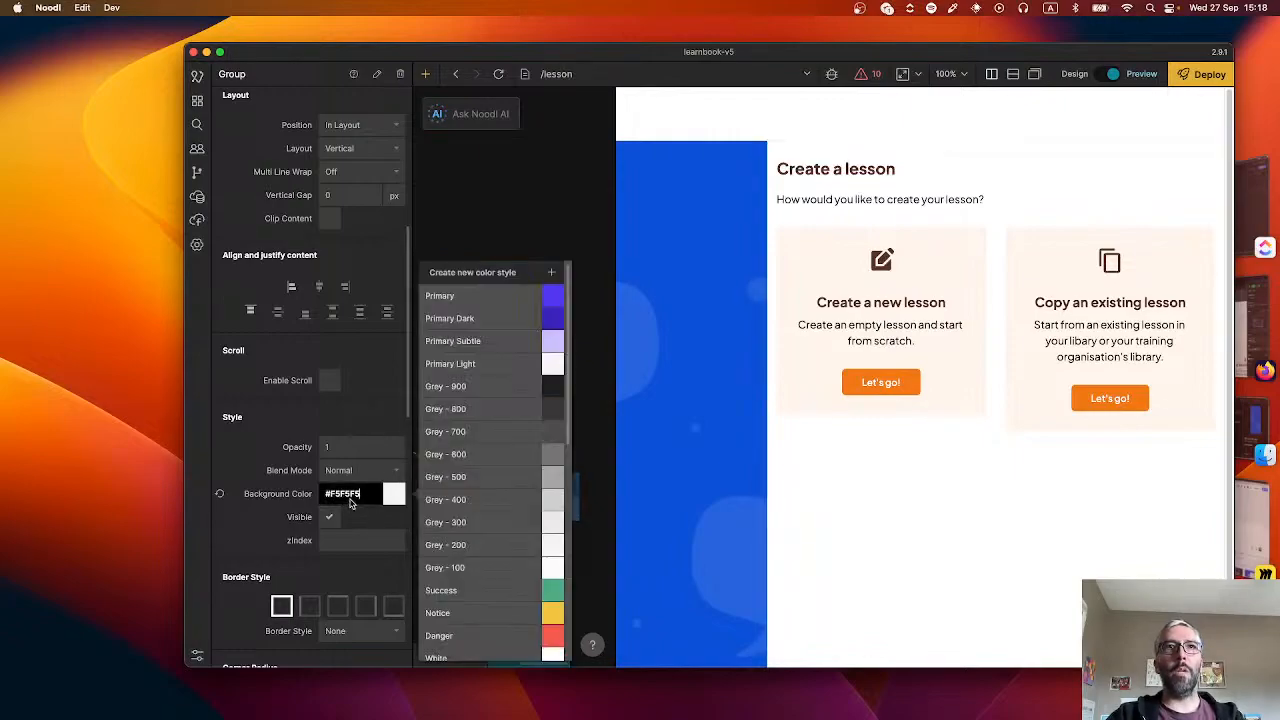
pyautogui.click(479, 503)
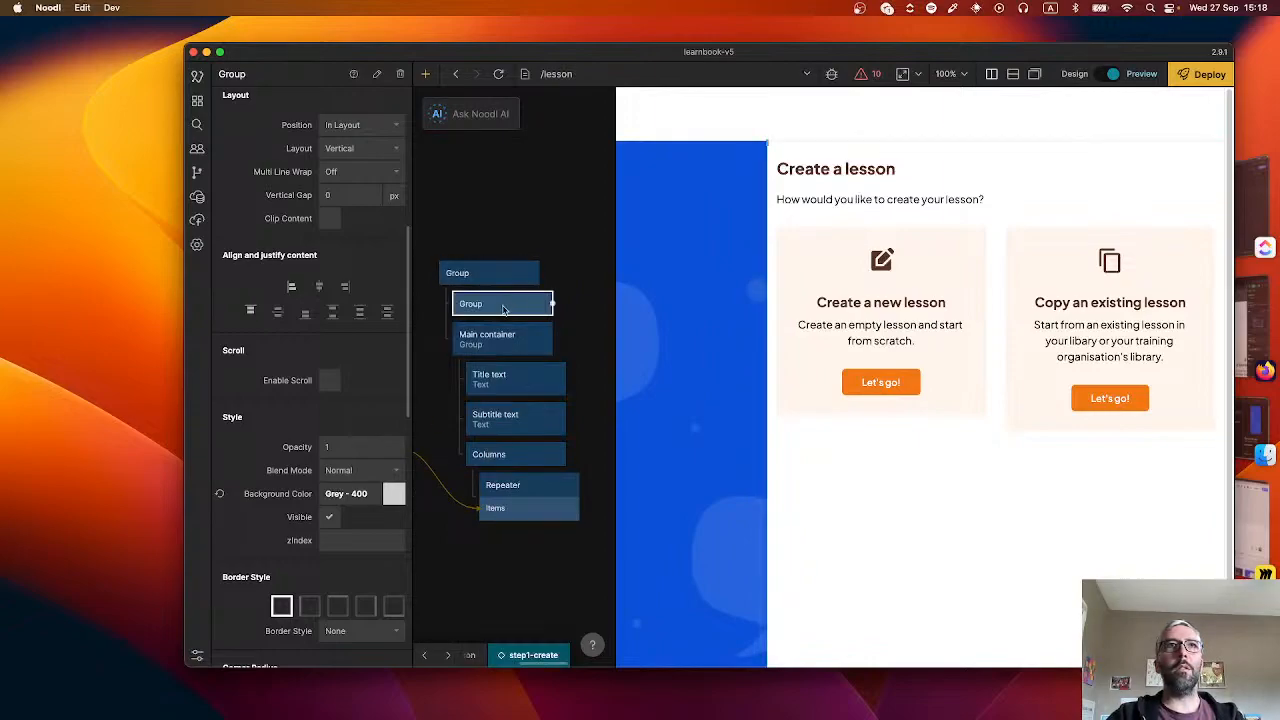
# - Give the nested Group above Main container explicit width and height sizing, and set its background color to Grey - 300
pyautogui.scroll(5, 333, 299)
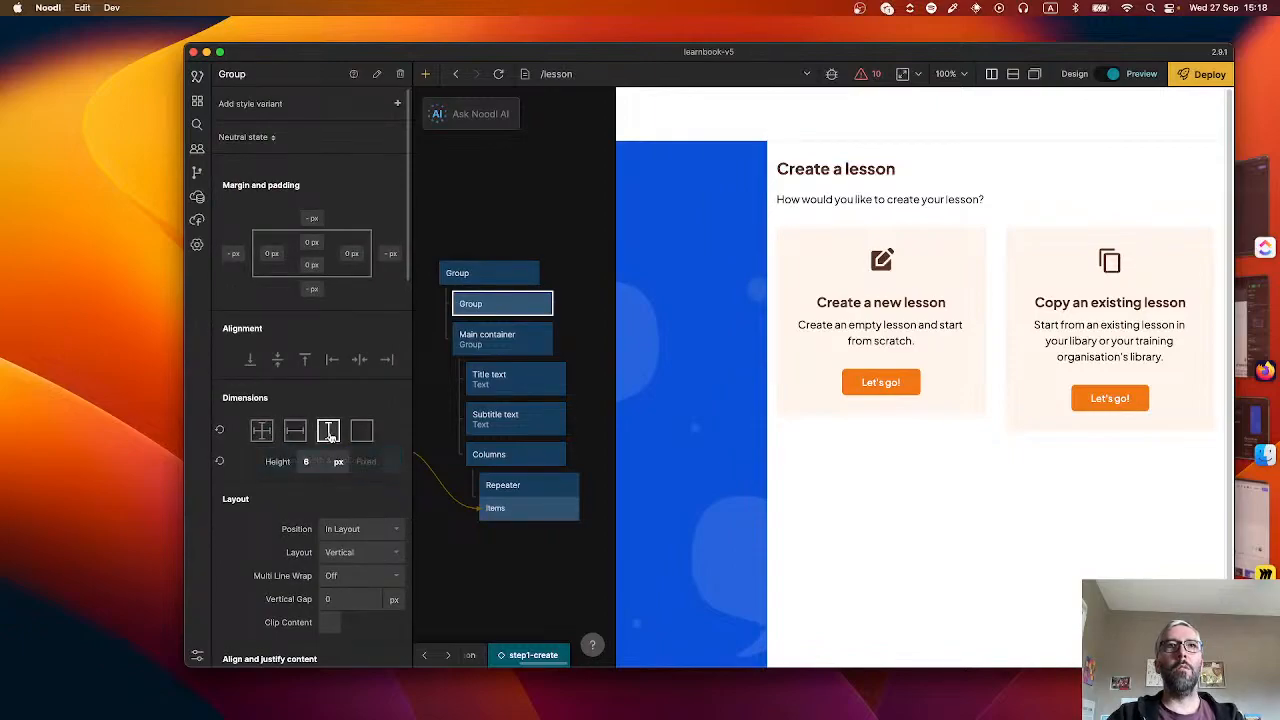
pyautogui.click(261, 432)
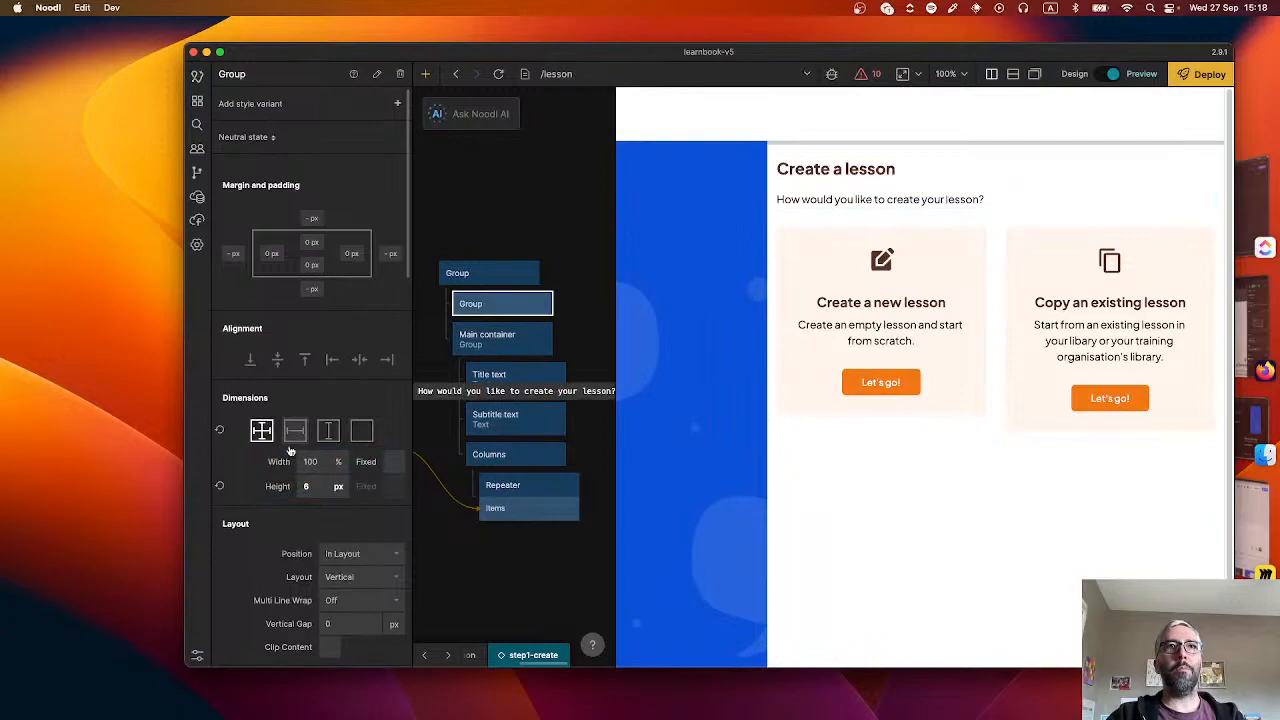
pyautogui.scroll(-9, 342, 434)
pyautogui.click(357, 482)
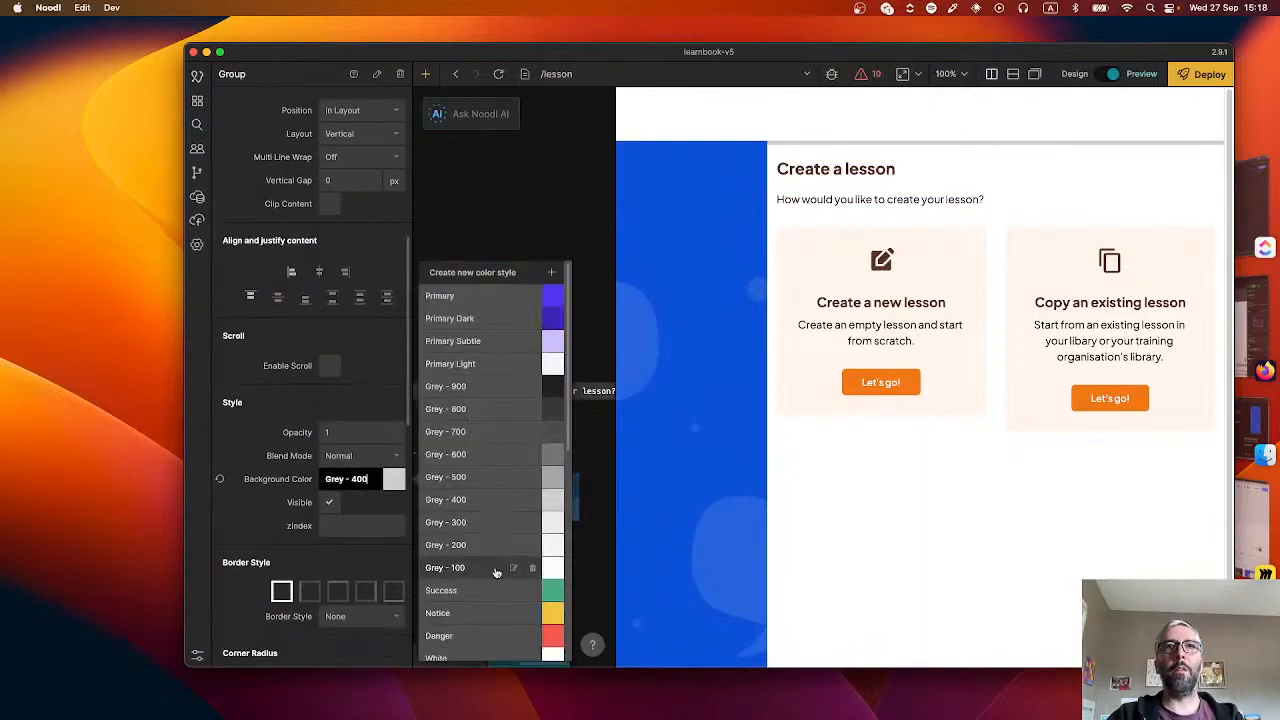
pyautogui.click(481, 530)
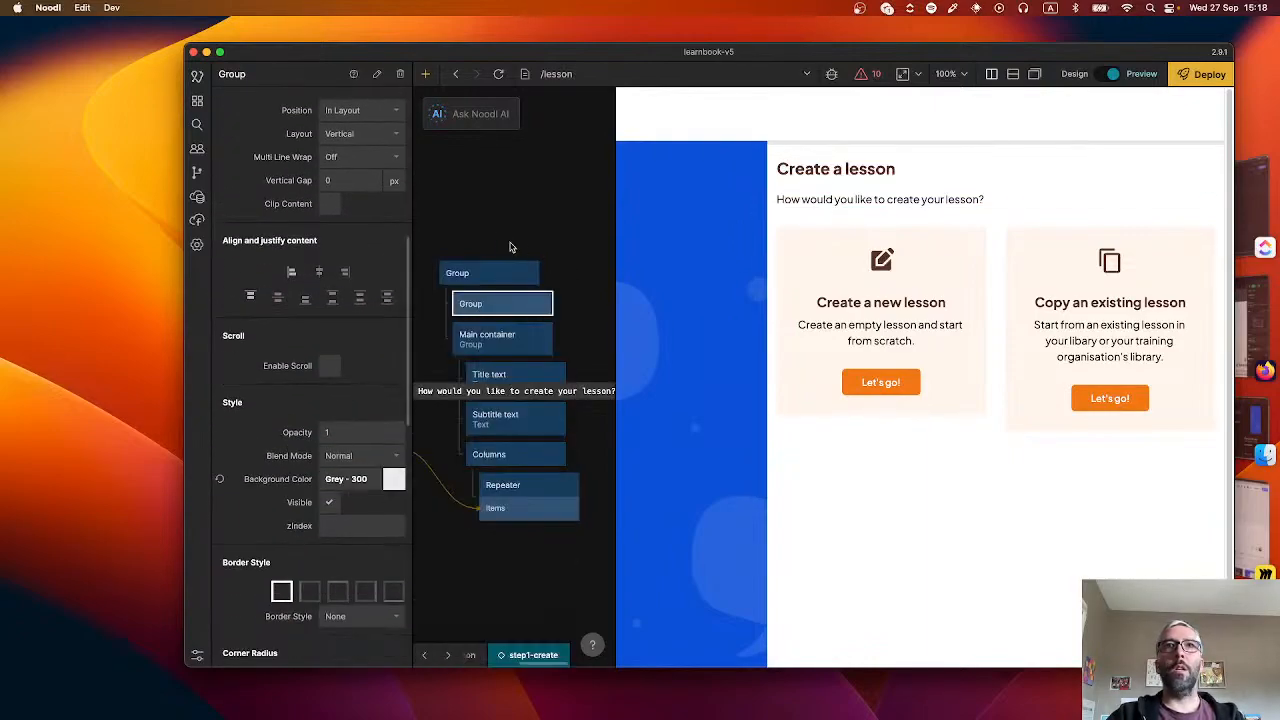
# - Duplicate the grey bar Group inside the top-level Group, above Main container
pyautogui.hscroll(-5, 490, 255)
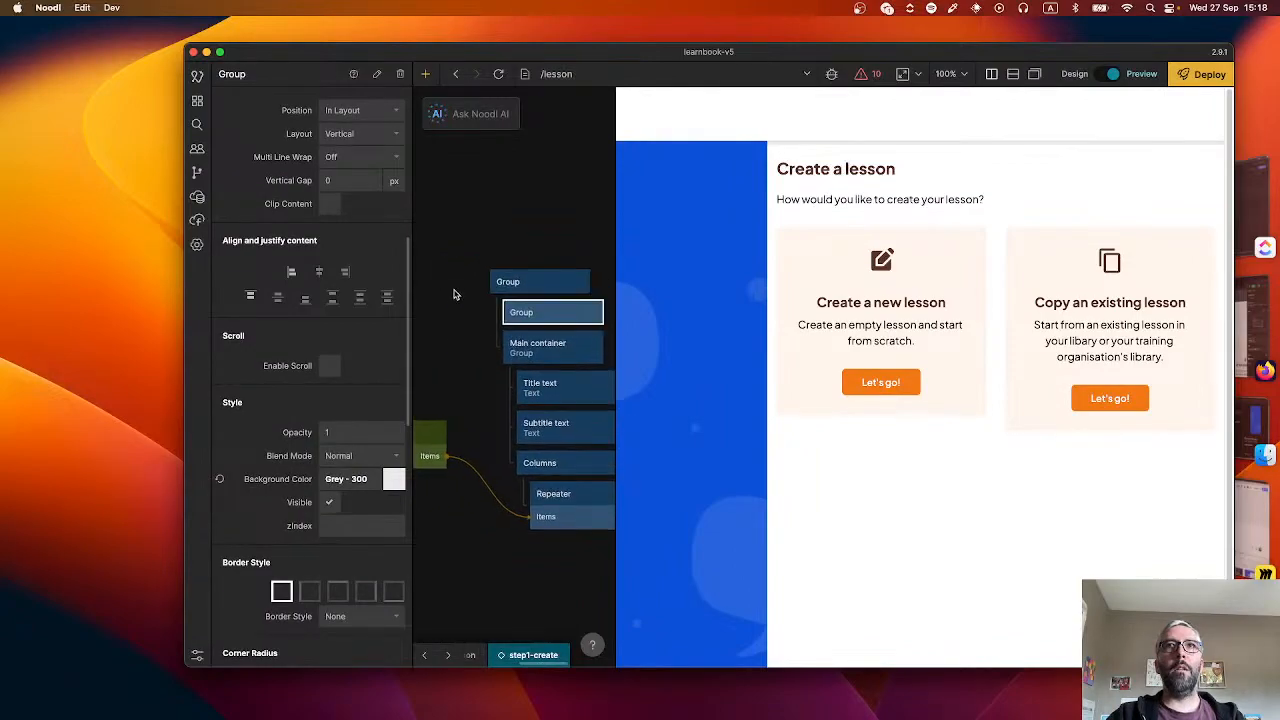
pyautogui.rightClick(527, 295)
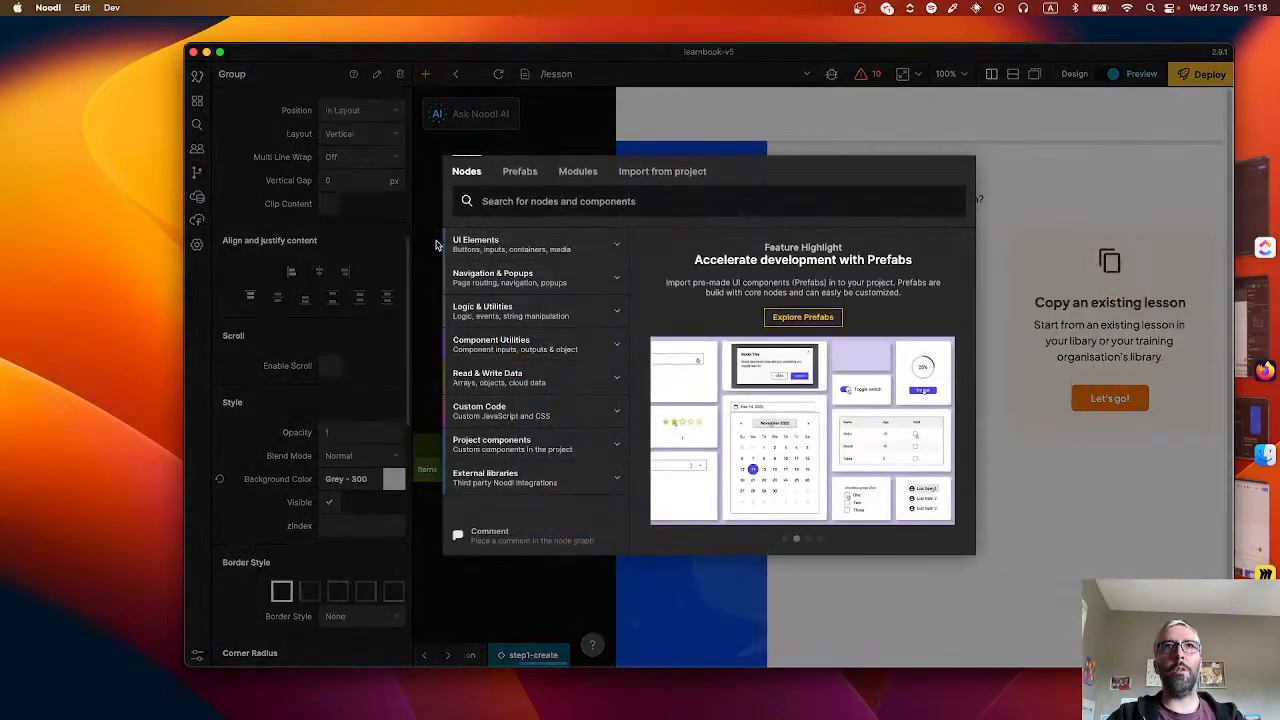
pyautogui.click(435, 243)
pyautogui.hotkey('ctrl', 'c')
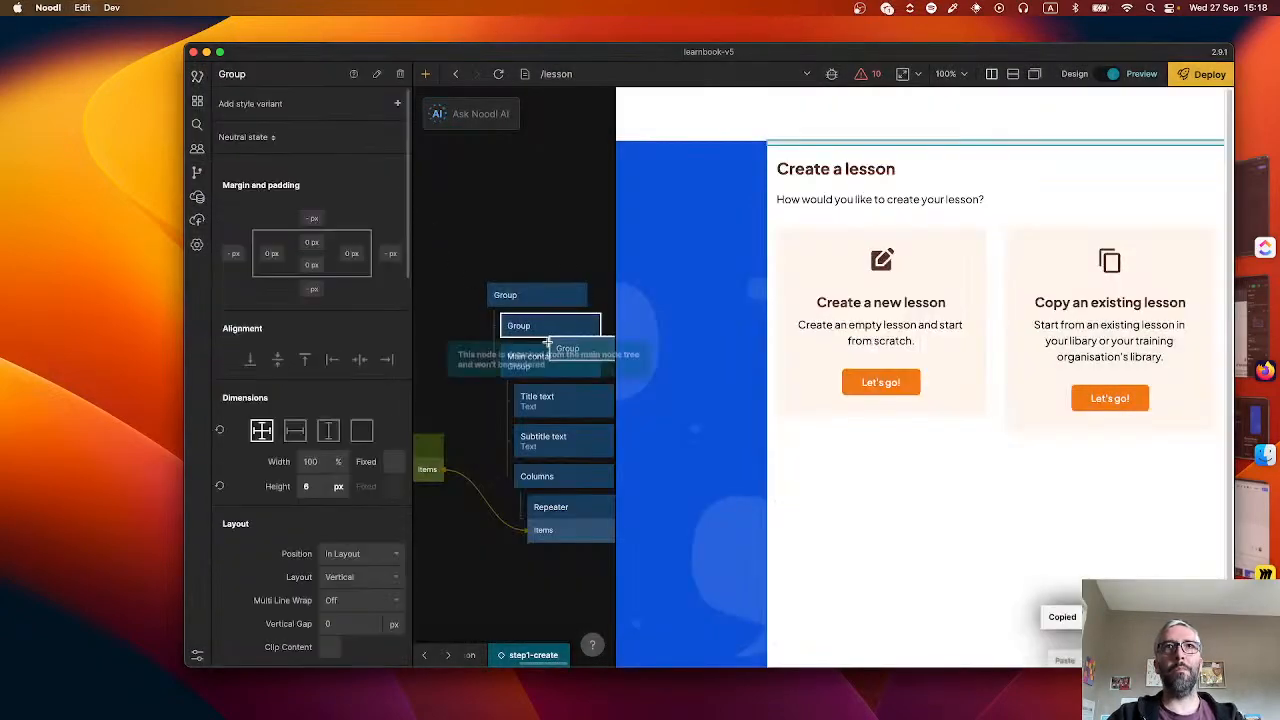
pyautogui.hotkey('ctrl', 'v')
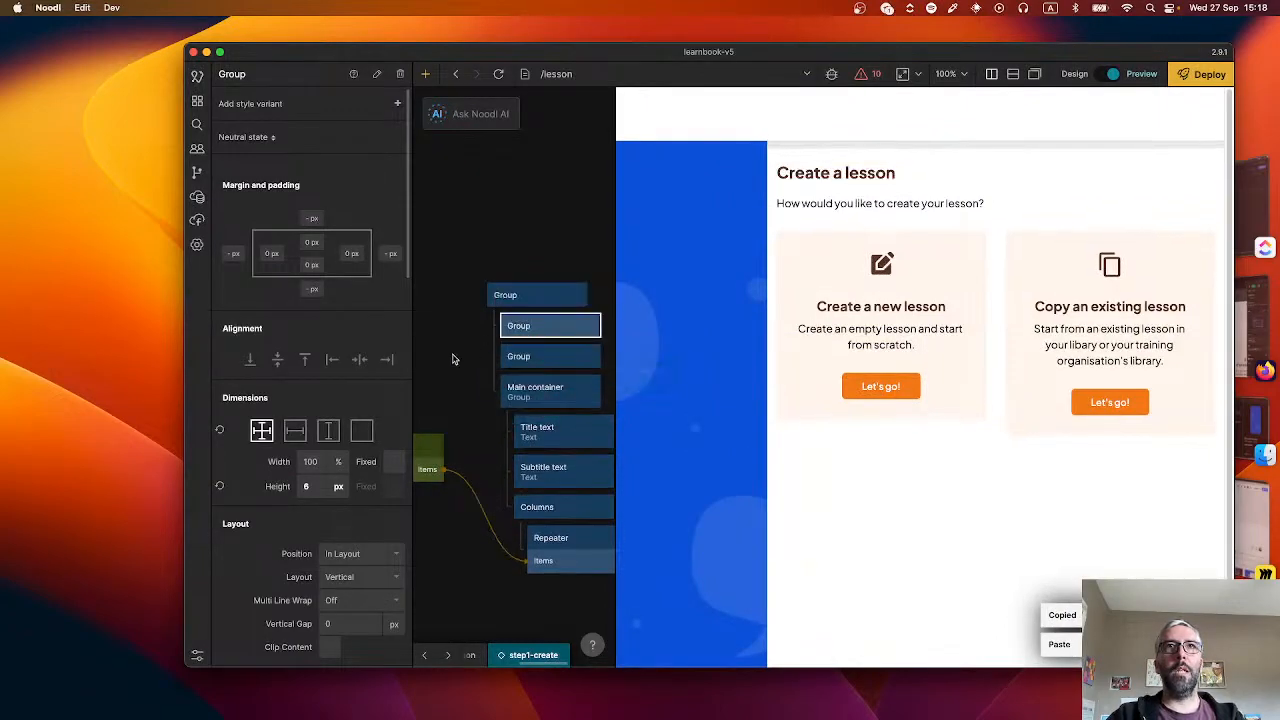
# - Add a Group node above Main container as the parent of the two bar Groups
pyautogui.rightClick(452, 359)
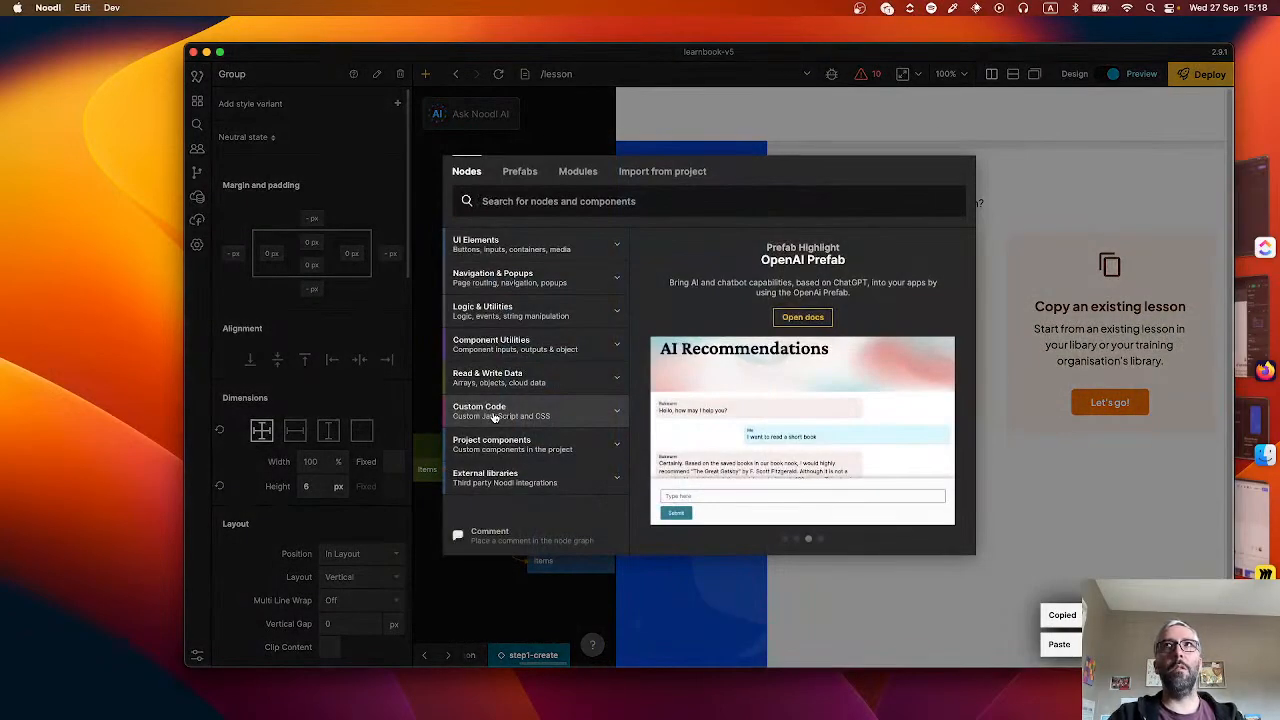
pyautogui.write('gr')
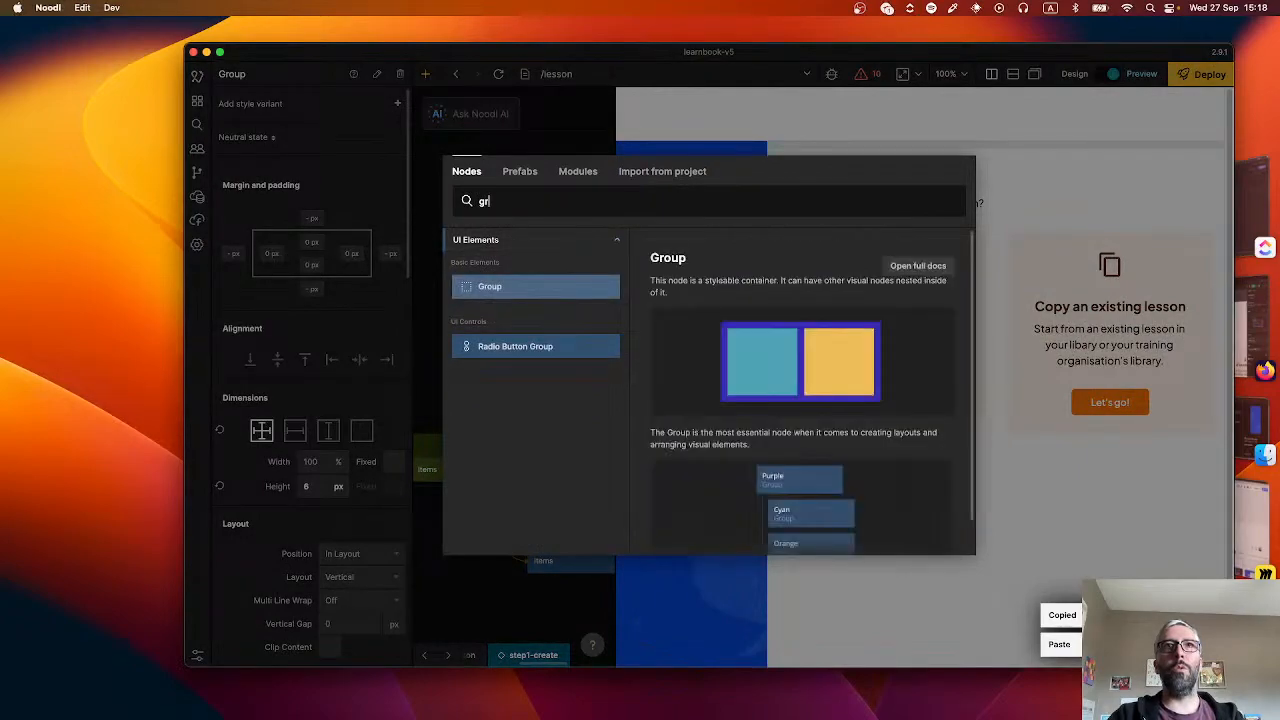
pyautogui.click(521, 290)
pyautogui.moveTo(480, 376); pyautogui.dragTo(540, 385)
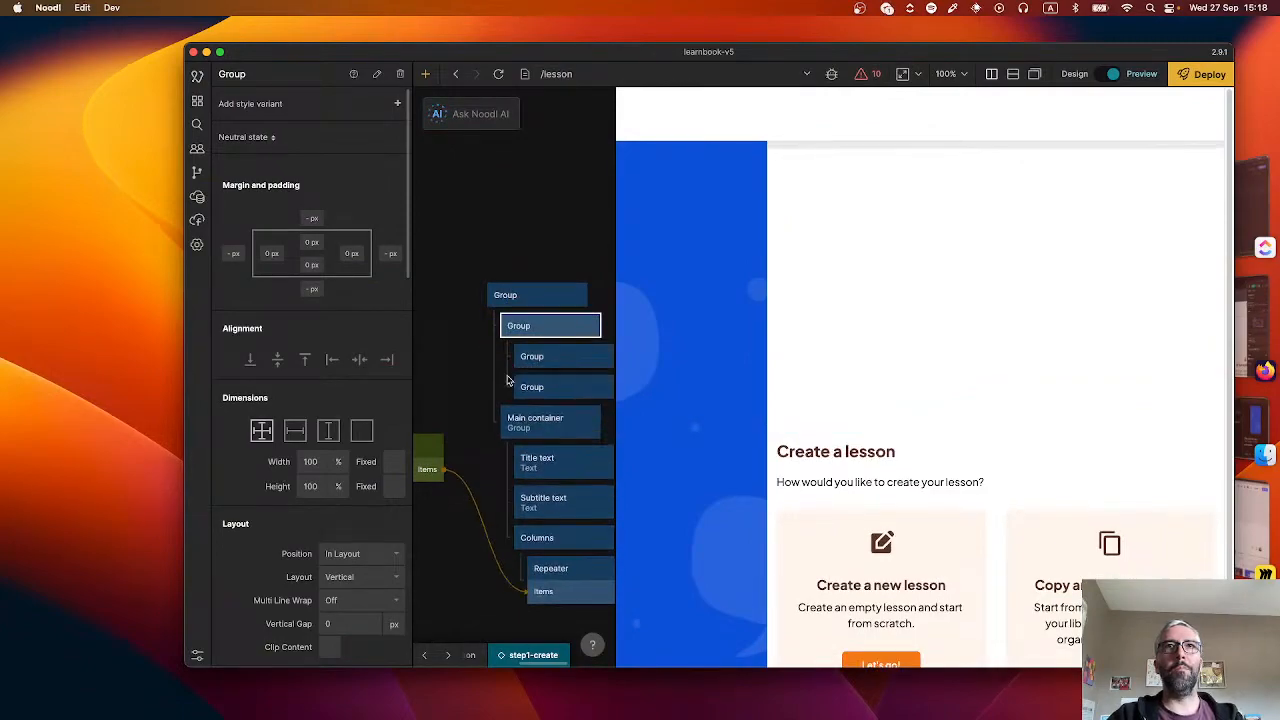
# - Set the layout of the two bars' parent Group to Horizontal
pyautogui.click(548, 358)
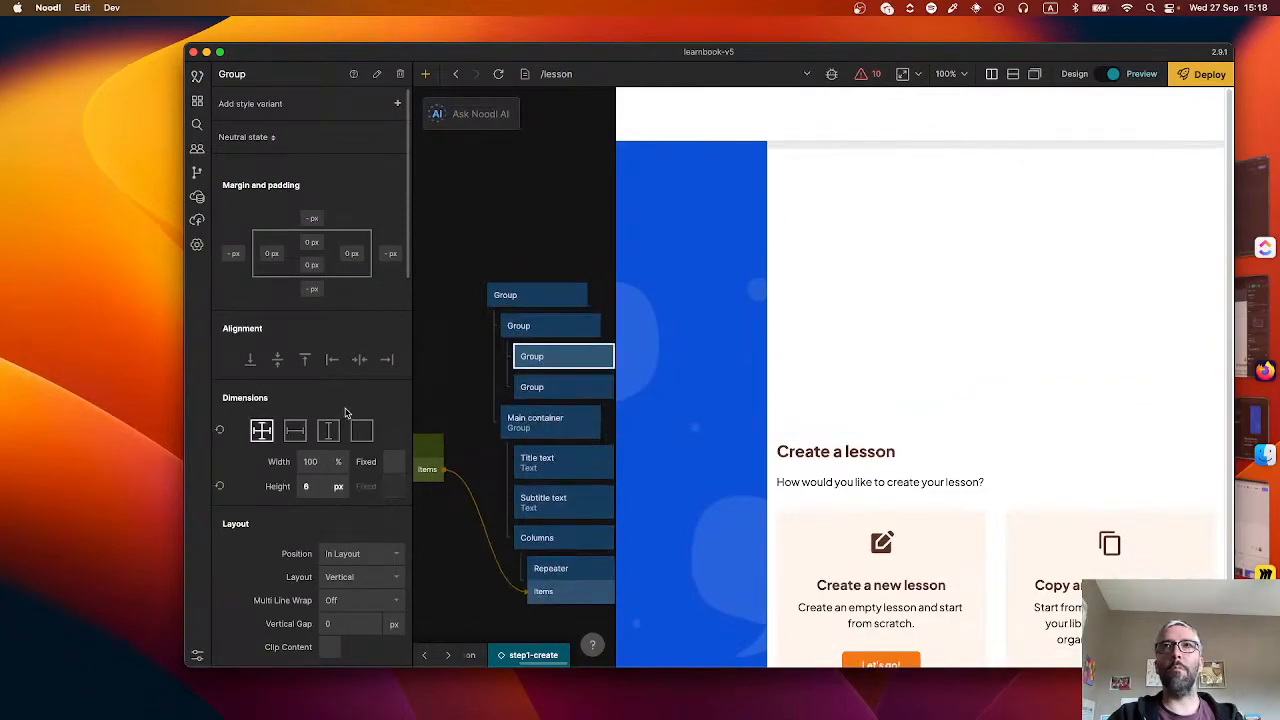
pyautogui.click(545, 325)
pyautogui.scroll(-3, 283, 481)
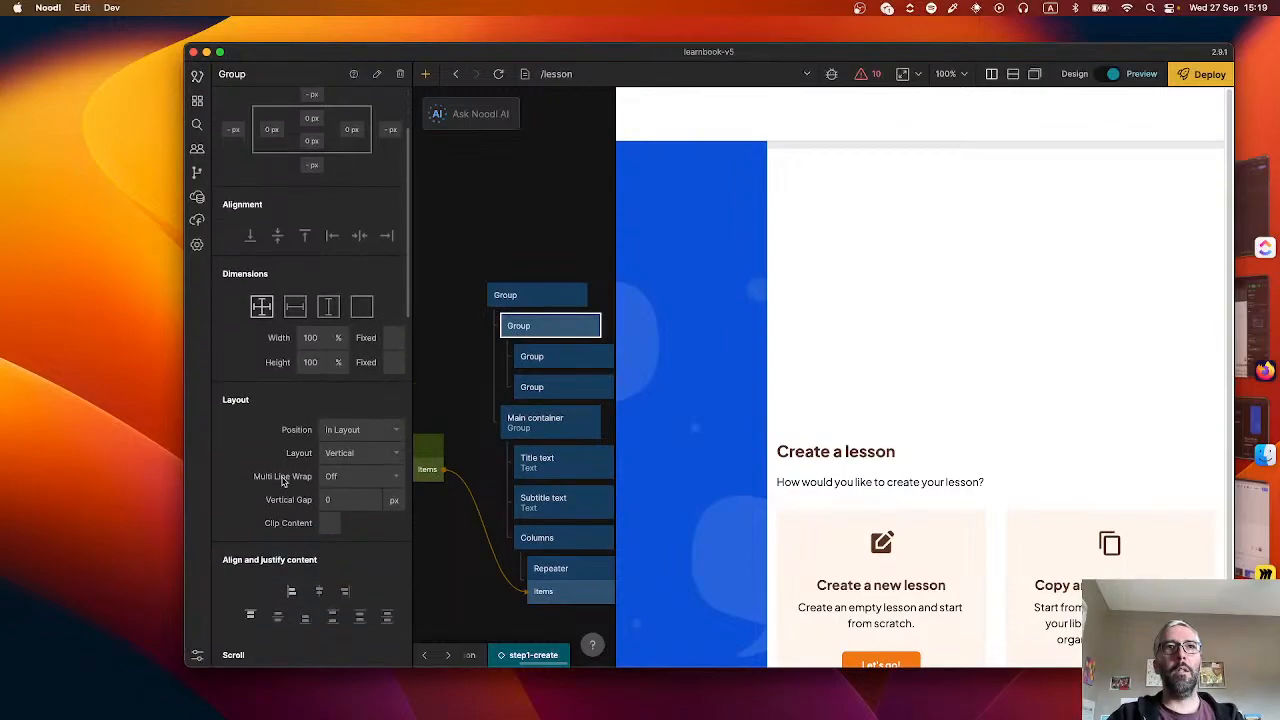
pyautogui.click(345, 445)
pyautogui.click(352, 507)
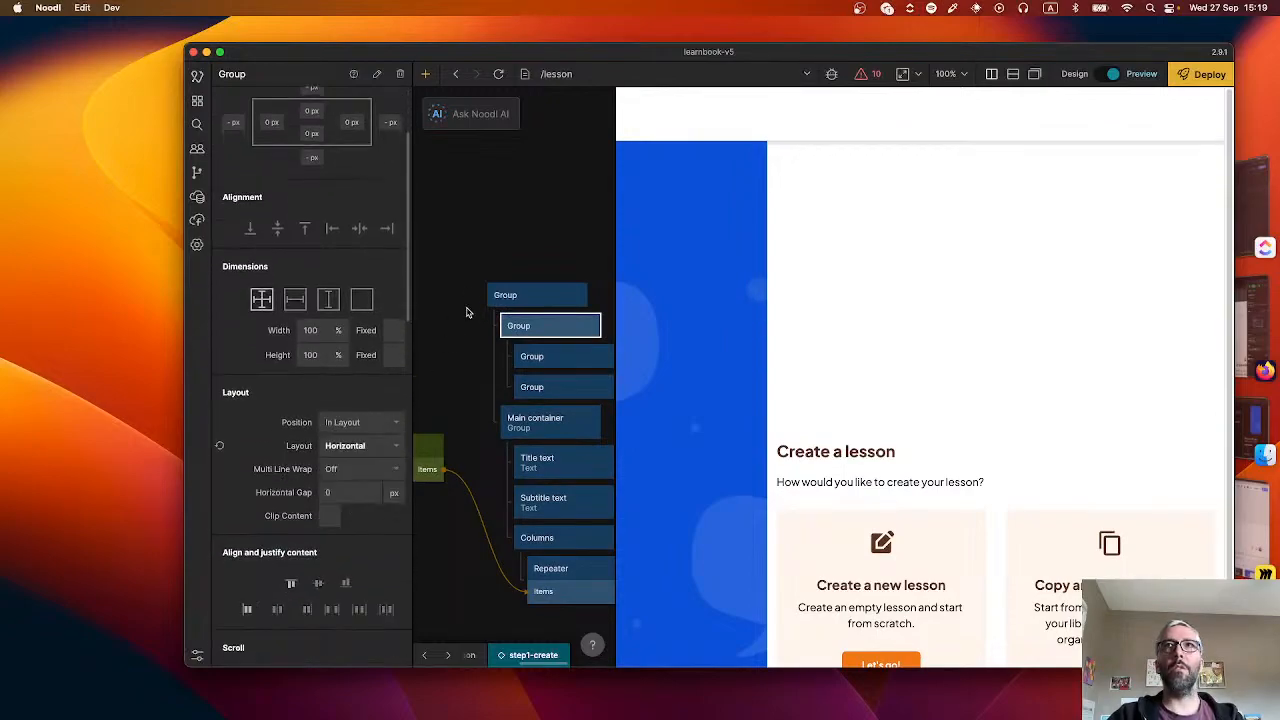
# - Set the first bar Group's width to 20 %
pyautogui.click(600, 357)
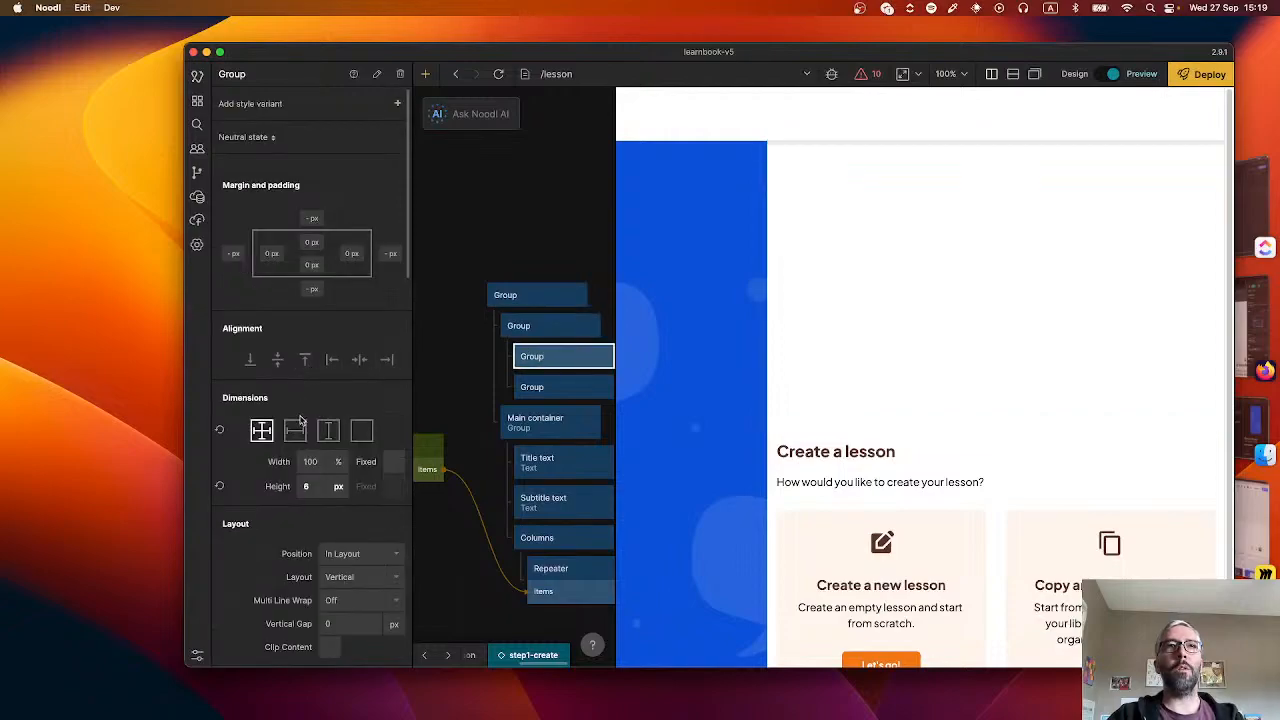
pyautogui.click(348, 463)
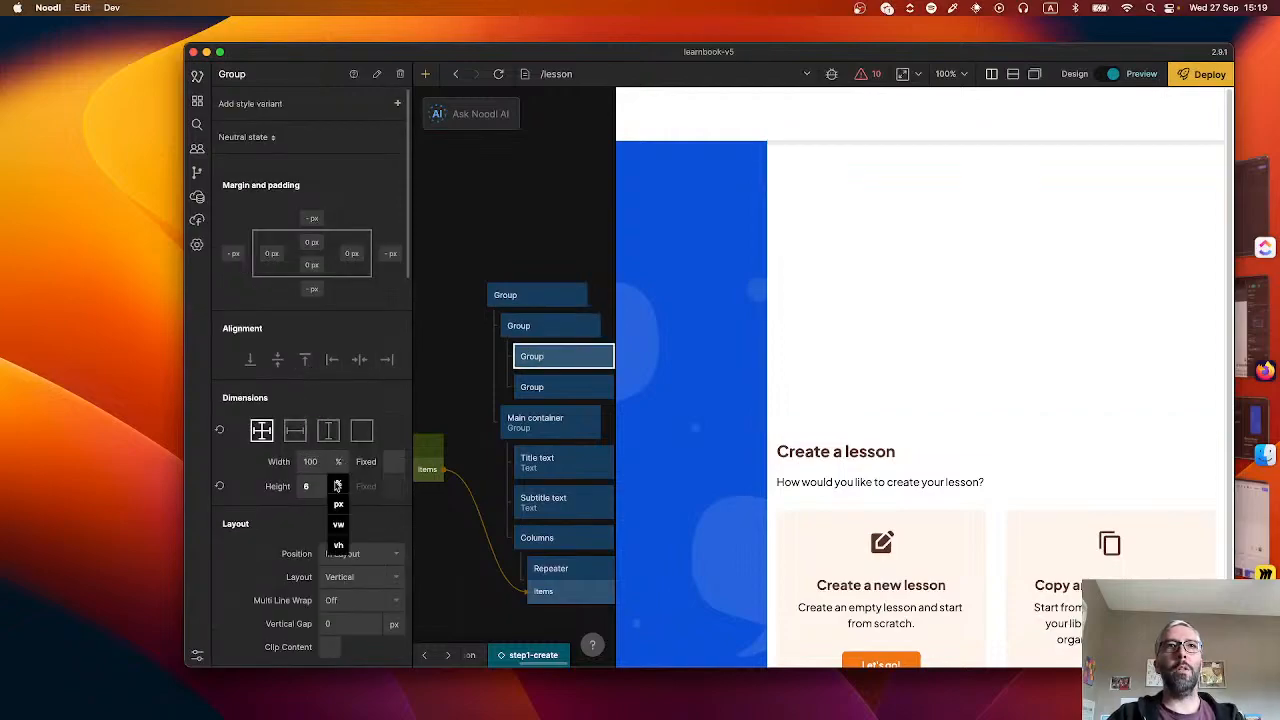
pyautogui.click(338, 485)
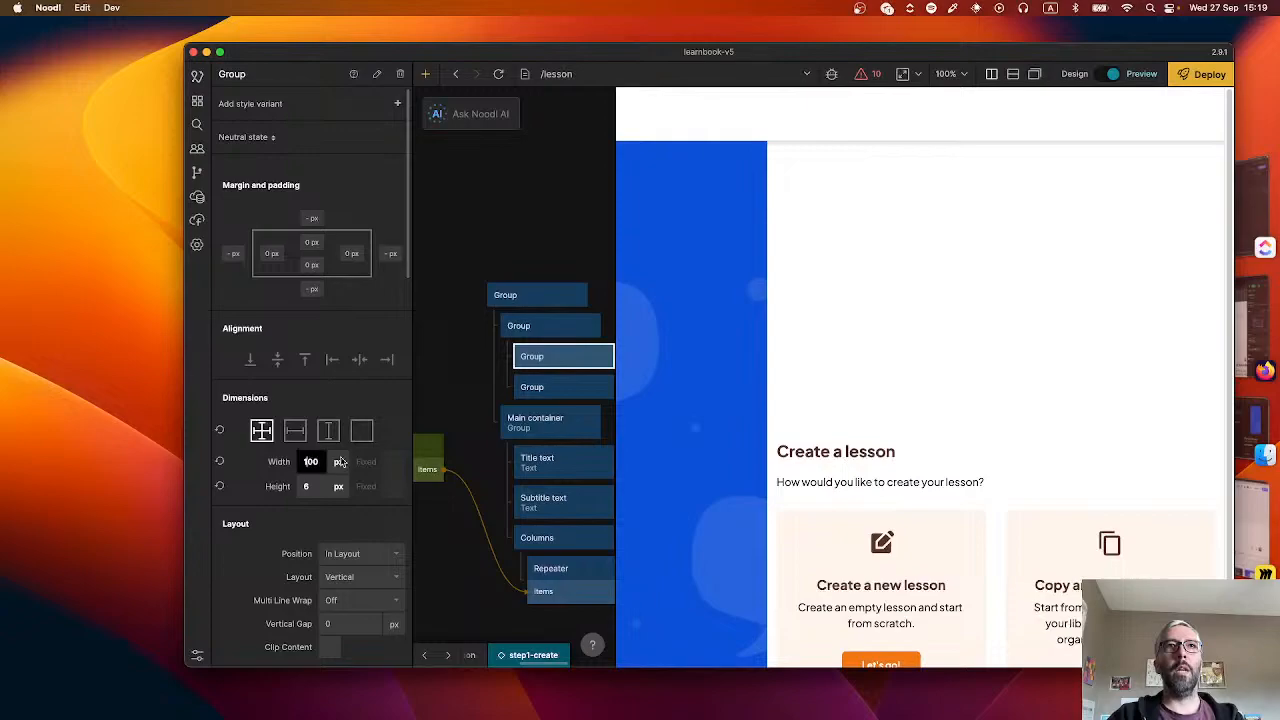
pyautogui.click(338, 462)
pyautogui.click(338, 464)
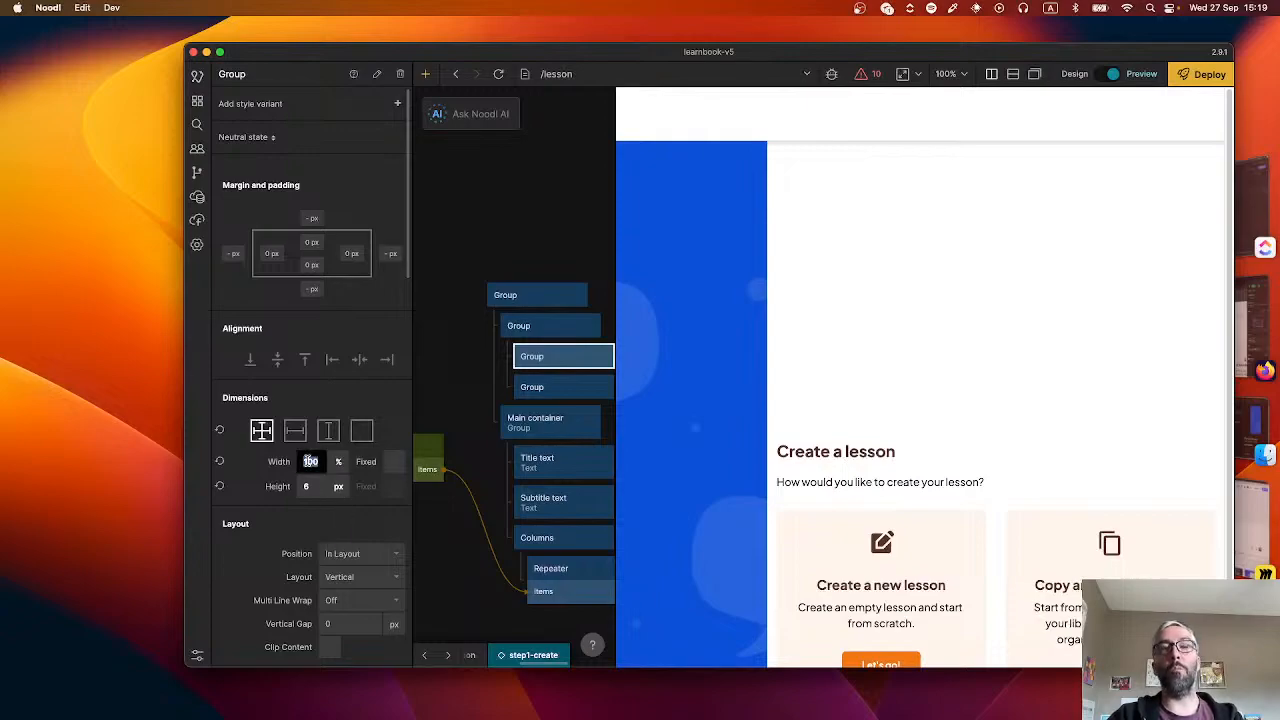
pyautogui.write('20')
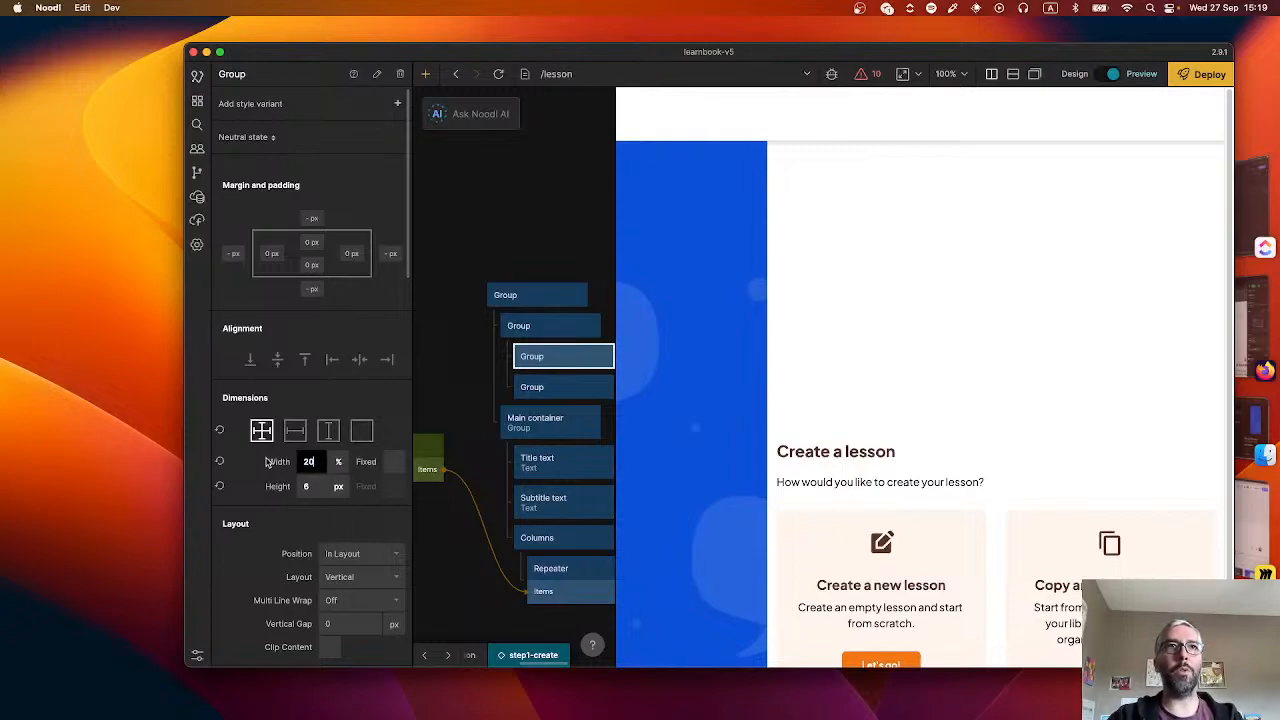
pyautogui.press('Return')
# - Set the second bar Group's width to 80 %
pyautogui.click(559, 382)
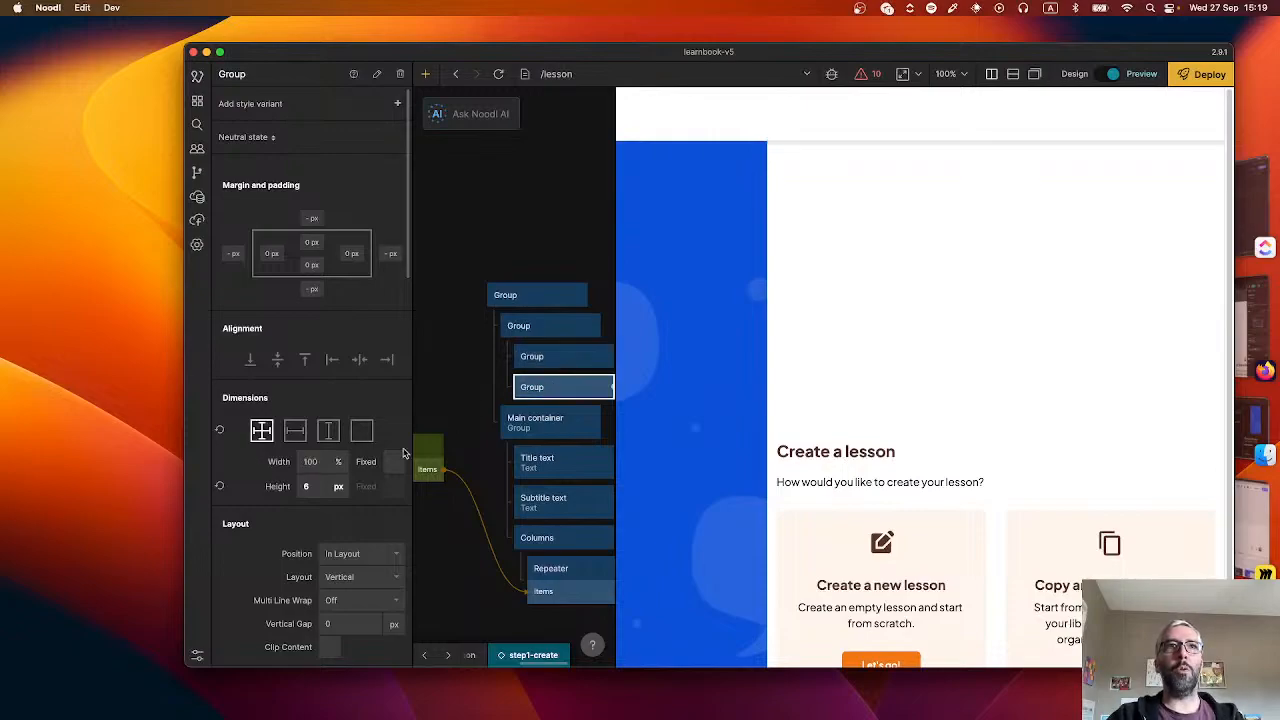
pyautogui.click(314, 463)
pyautogui.write('80')
pyautogui.press('Return')
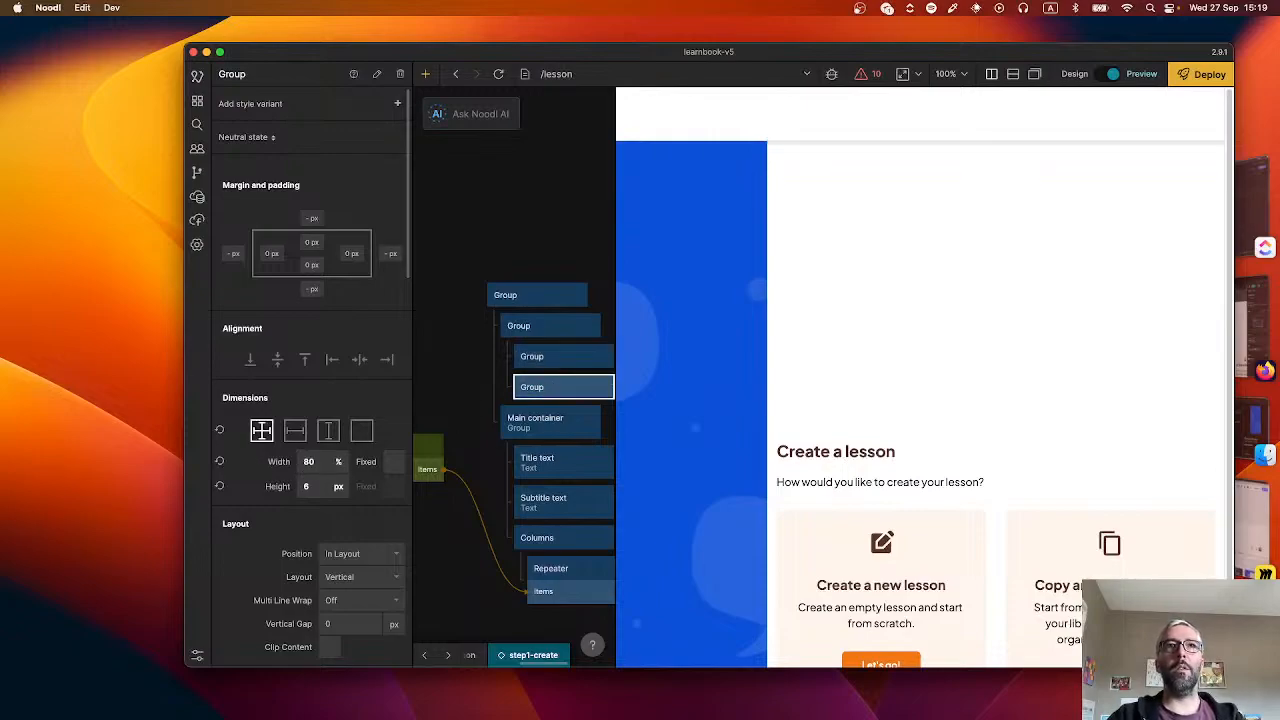
# - Set the first bar Group's background color to the LearnBook orange color style
pyautogui.click(577, 366)
pyautogui.scroll(-10, 366, 484)
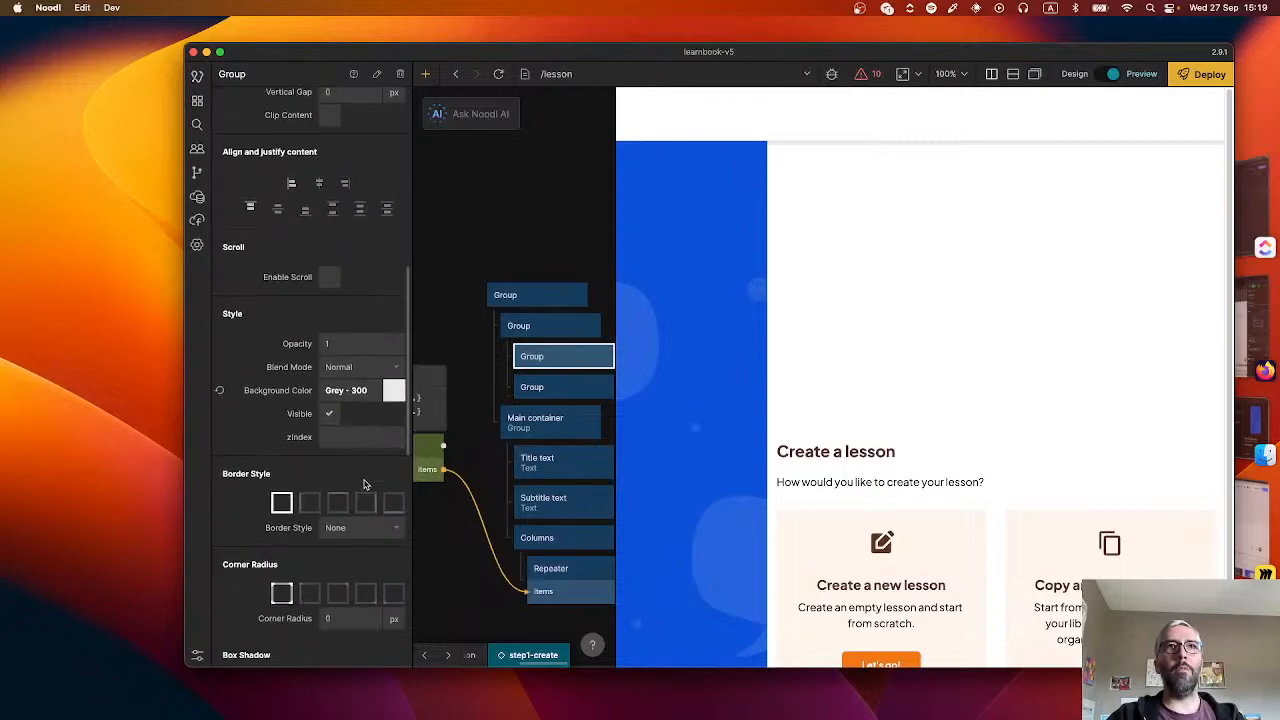
pyautogui.click(350, 388)
pyautogui.scroll(-5, 484, 482)
pyautogui.click(471, 482)
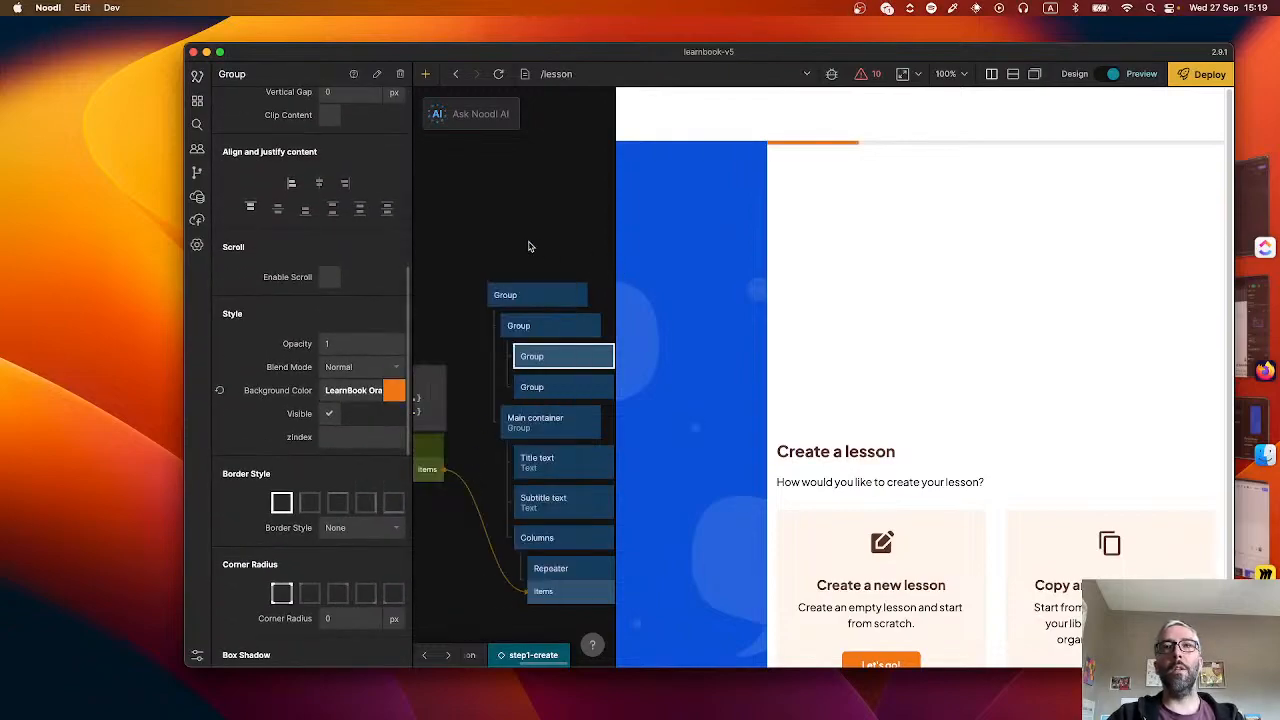
# - Set the bars' parent Group to explicit width with content-based height, and rename it "Percentage progress container"
pyautogui.click(556, 328)
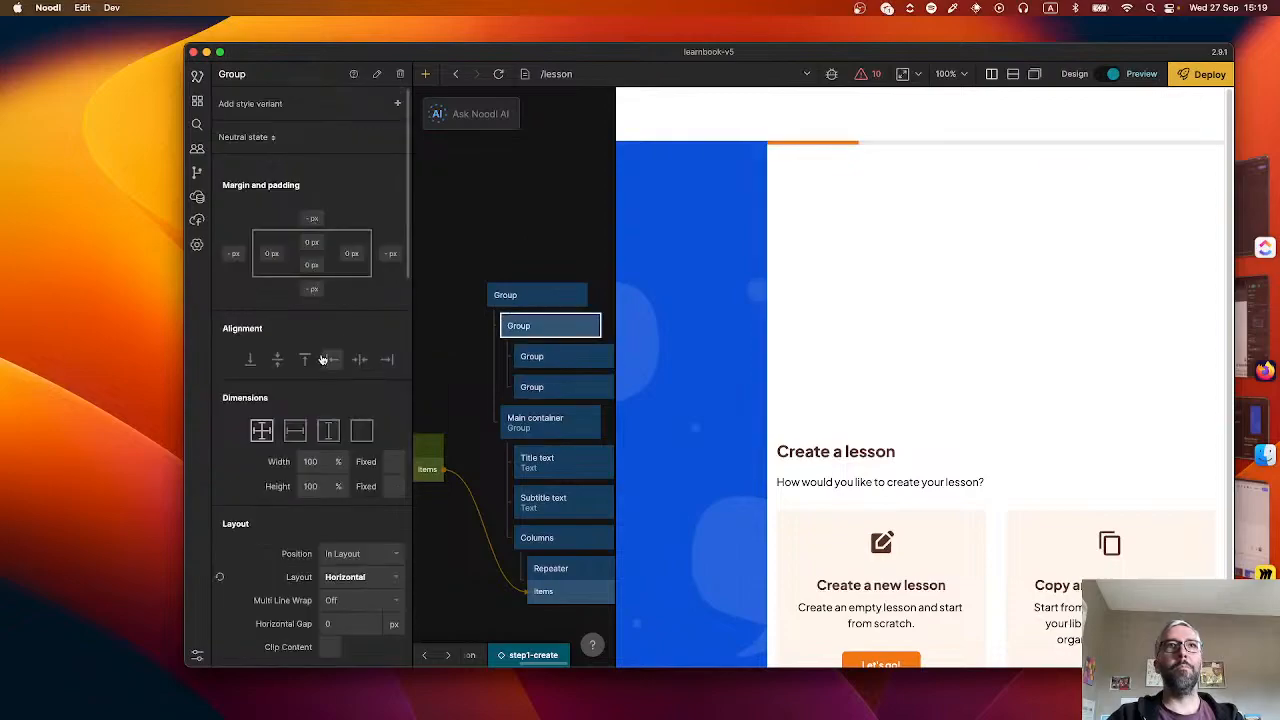
pyautogui.click(295, 432)
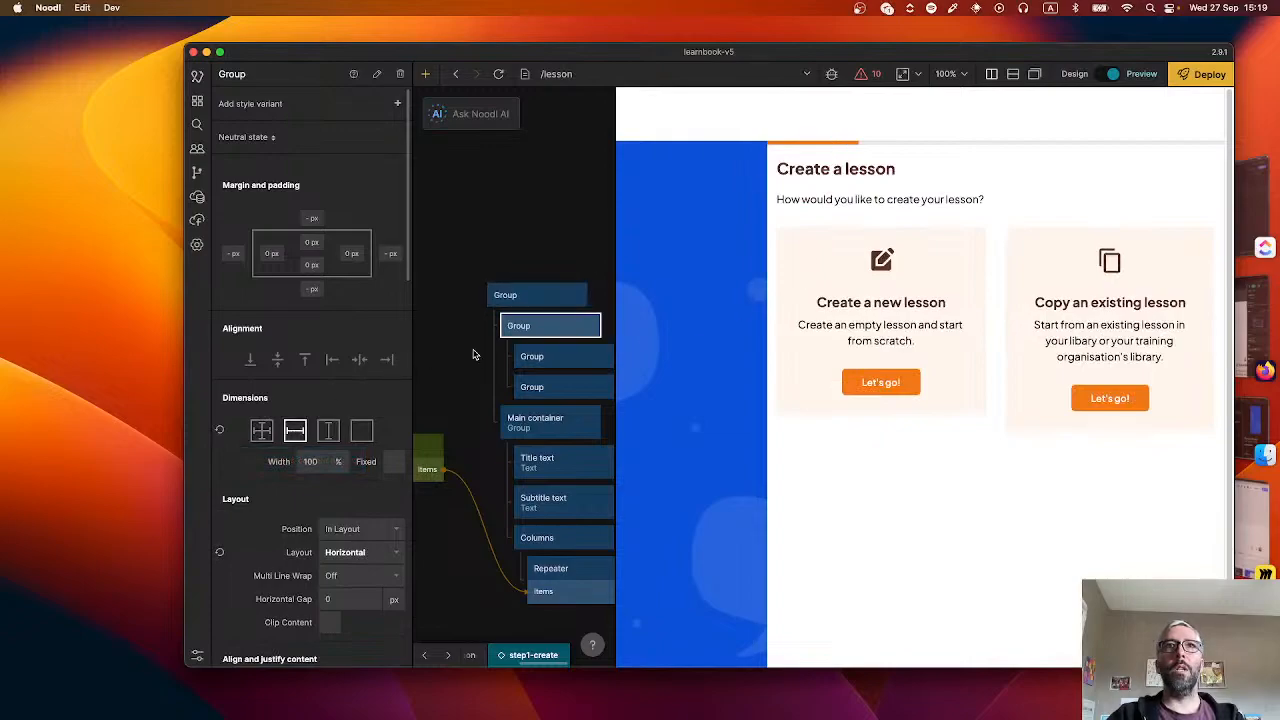
pyautogui.scroll(-2, 477, 355)
pyautogui.doubleClick(243, 78)
pyautogui.write('Percentage prog')
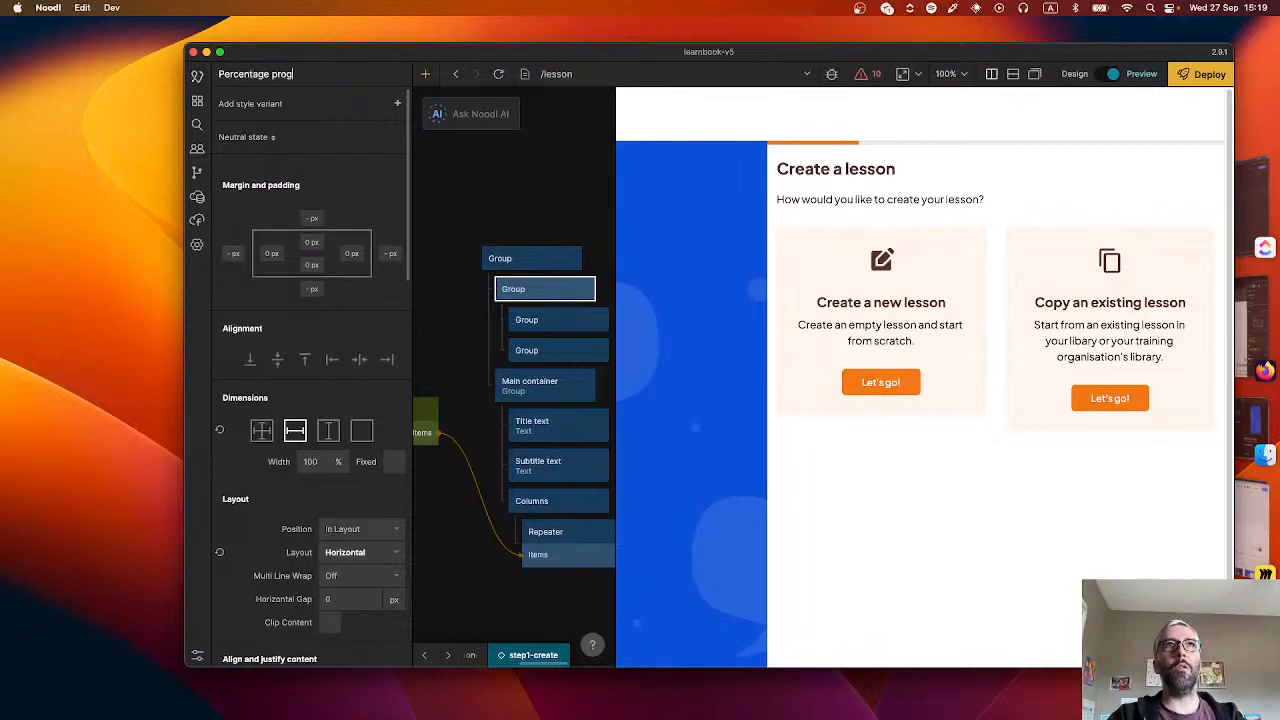
pyautogui.write('ress container')
pyautogui.press('Return')
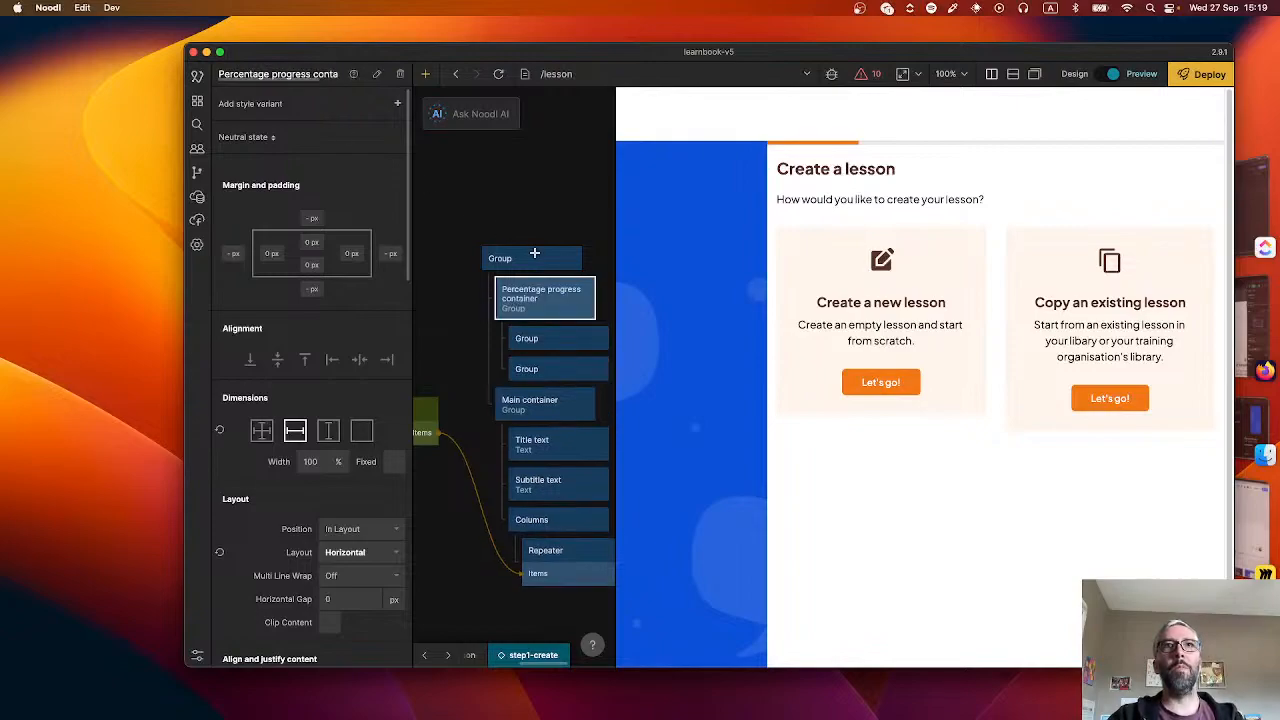
# - Rename the 20 % wide orange bar Group as "Progress bar"
pyautogui.click(560, 338)
pyautogui.doubleClick(263, 77)
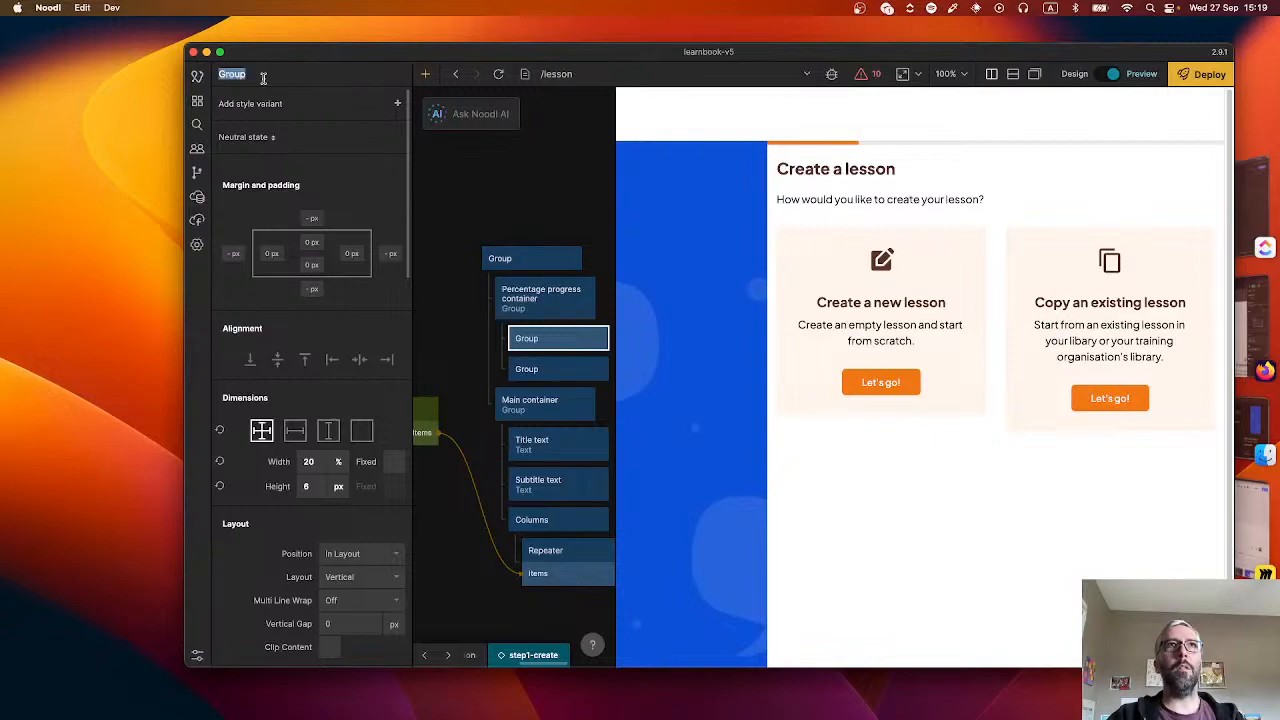
pyautogui.write('Progress bar')
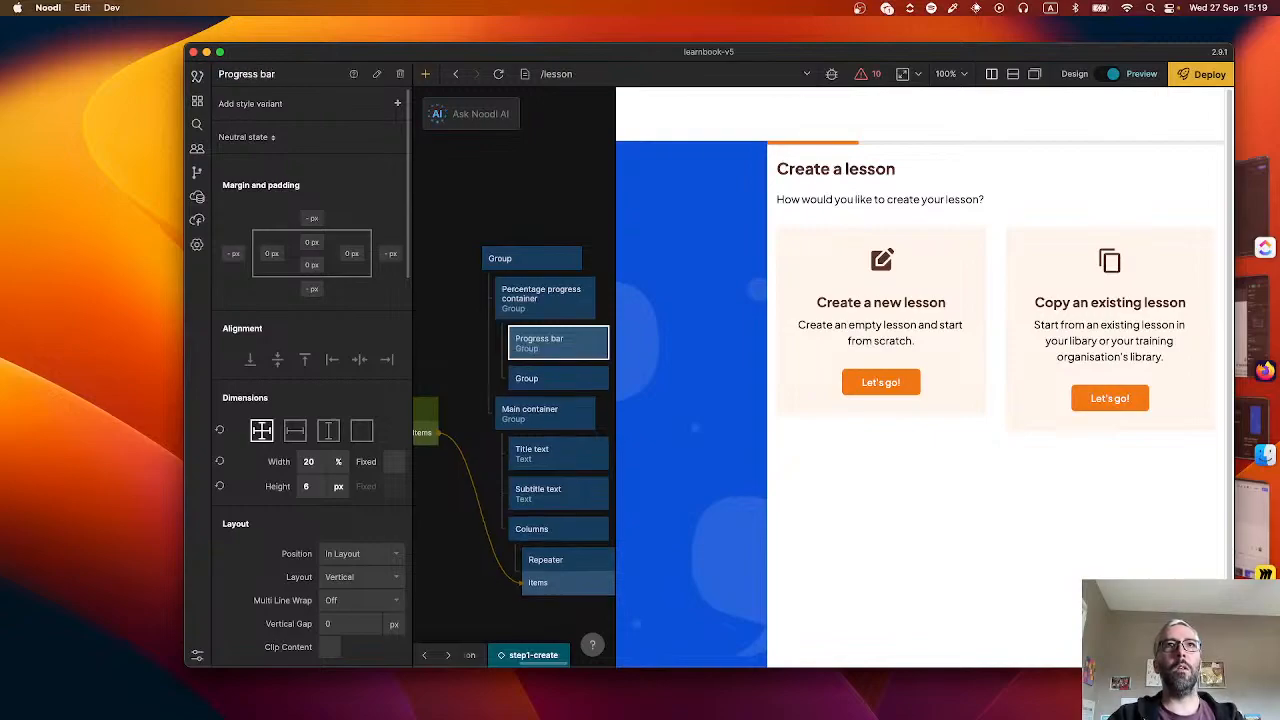
# - Rename the 80 % wide bar Group as "Progress background"
pyautogui.click(558, 378)
pyautogui.doubleClick(277, 78)
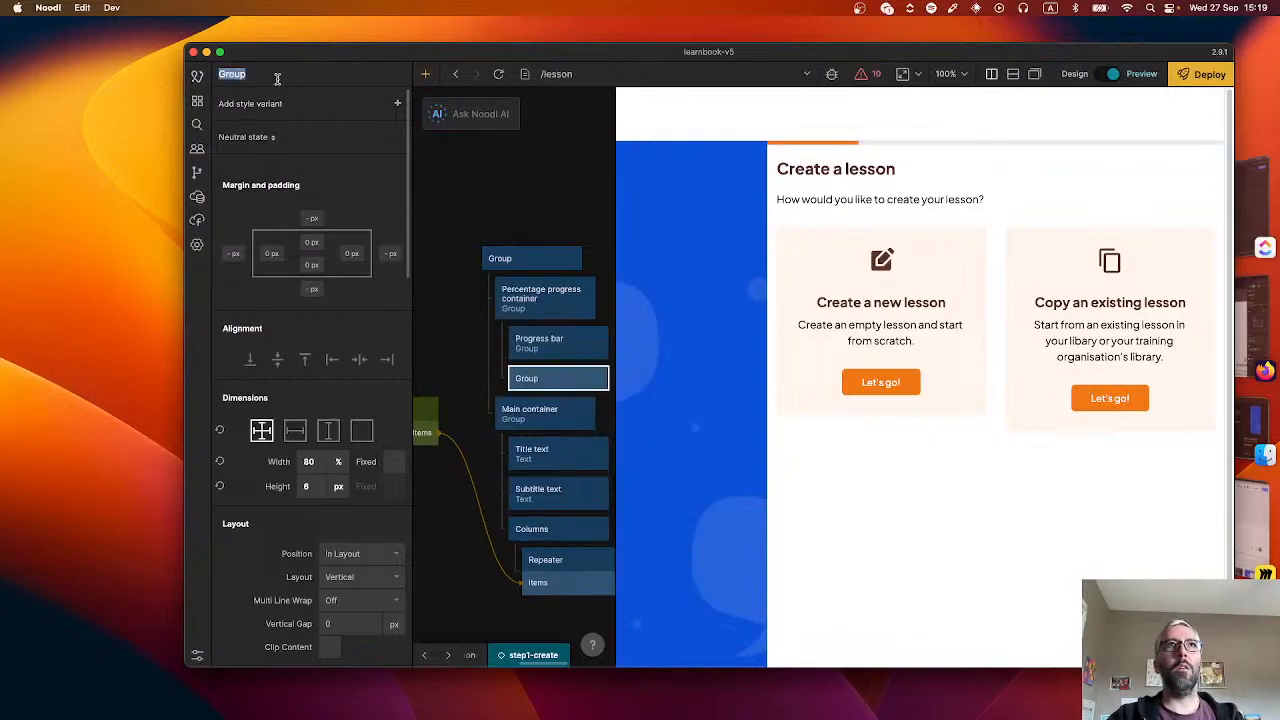
pyautogui.write('Progress back')
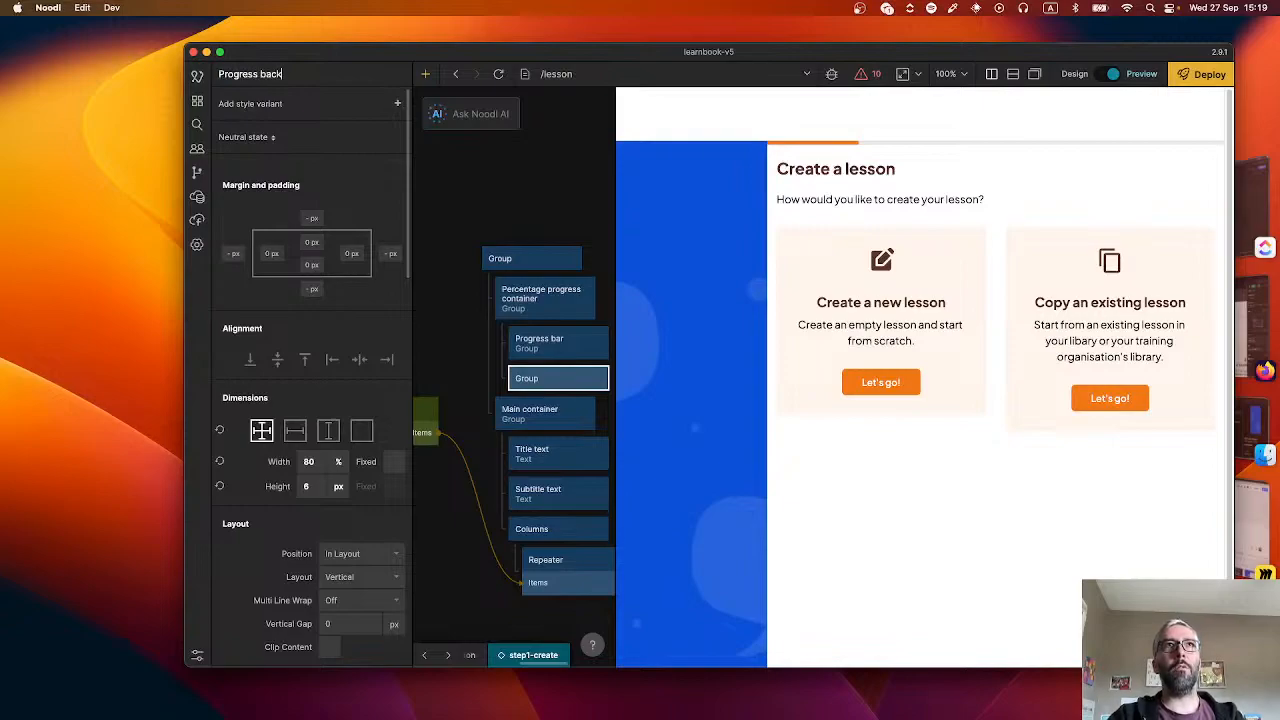
pyautogui.write('ground')
pyautogui.press('Return')
pyautogui.click(532, 176)
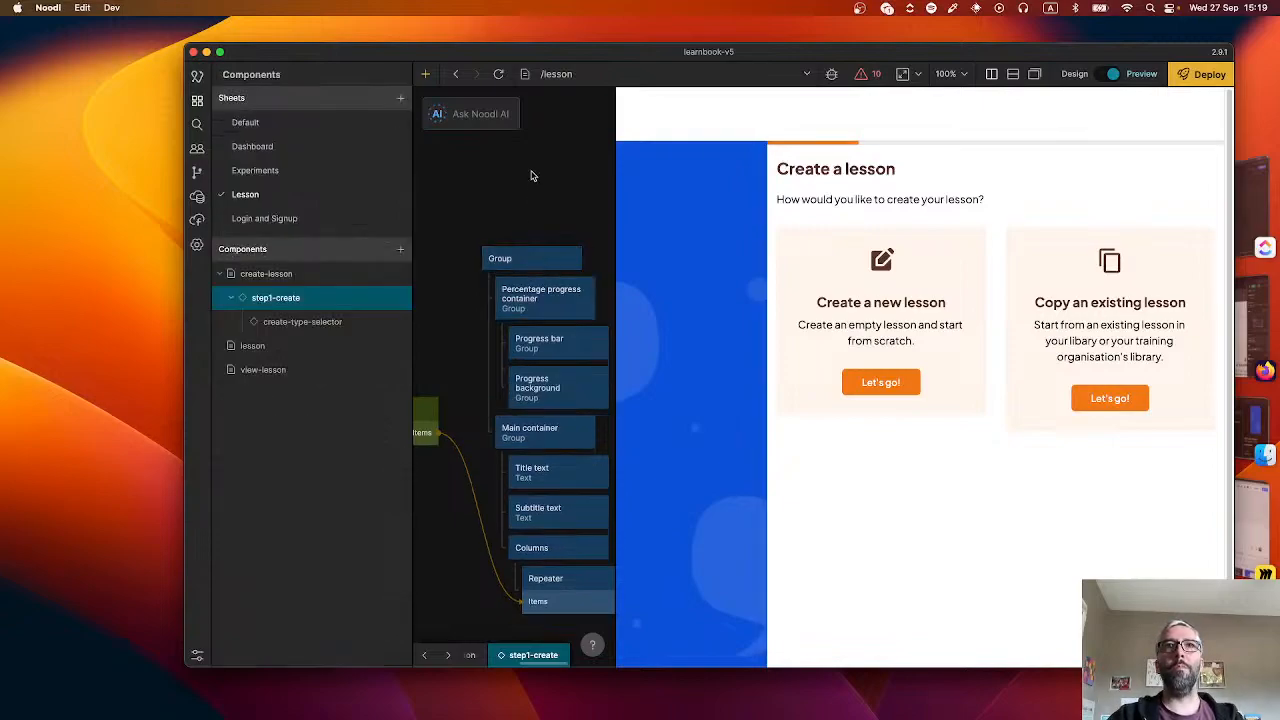
# - Show the Default sheet's components in the project's component list
pyautogui.click(560, 345)
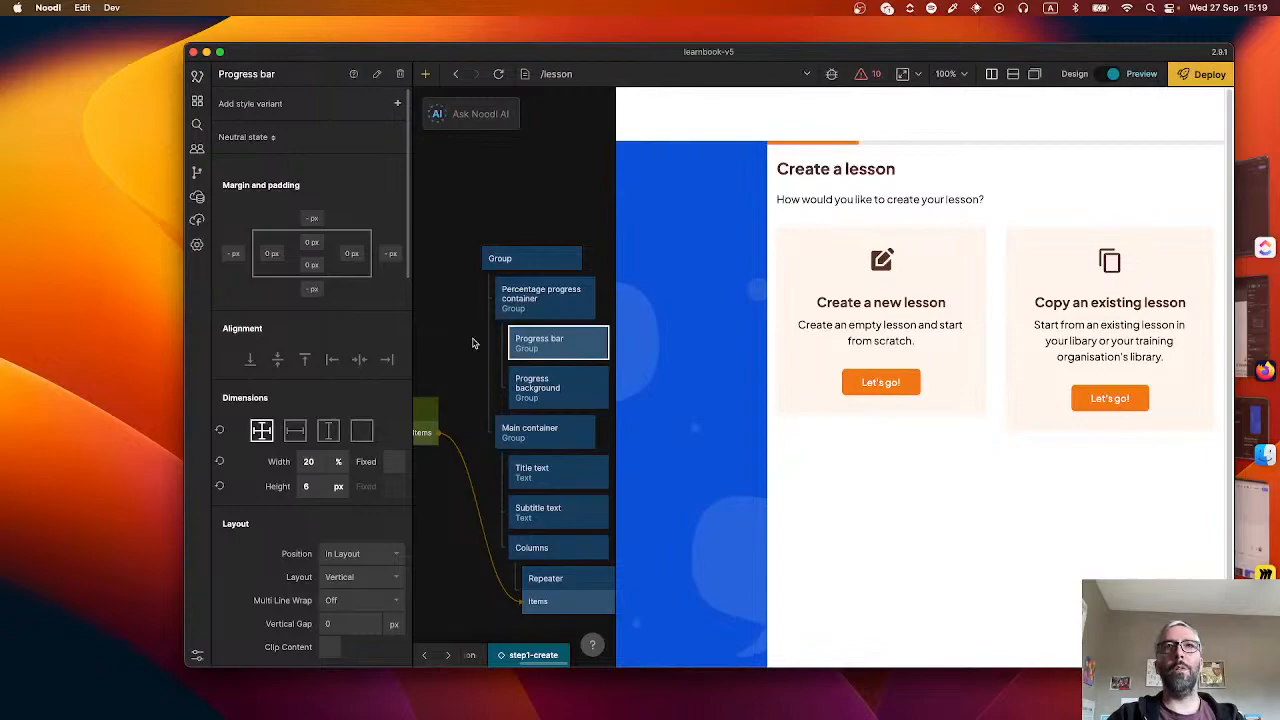
pyautogui.click(198, 101)
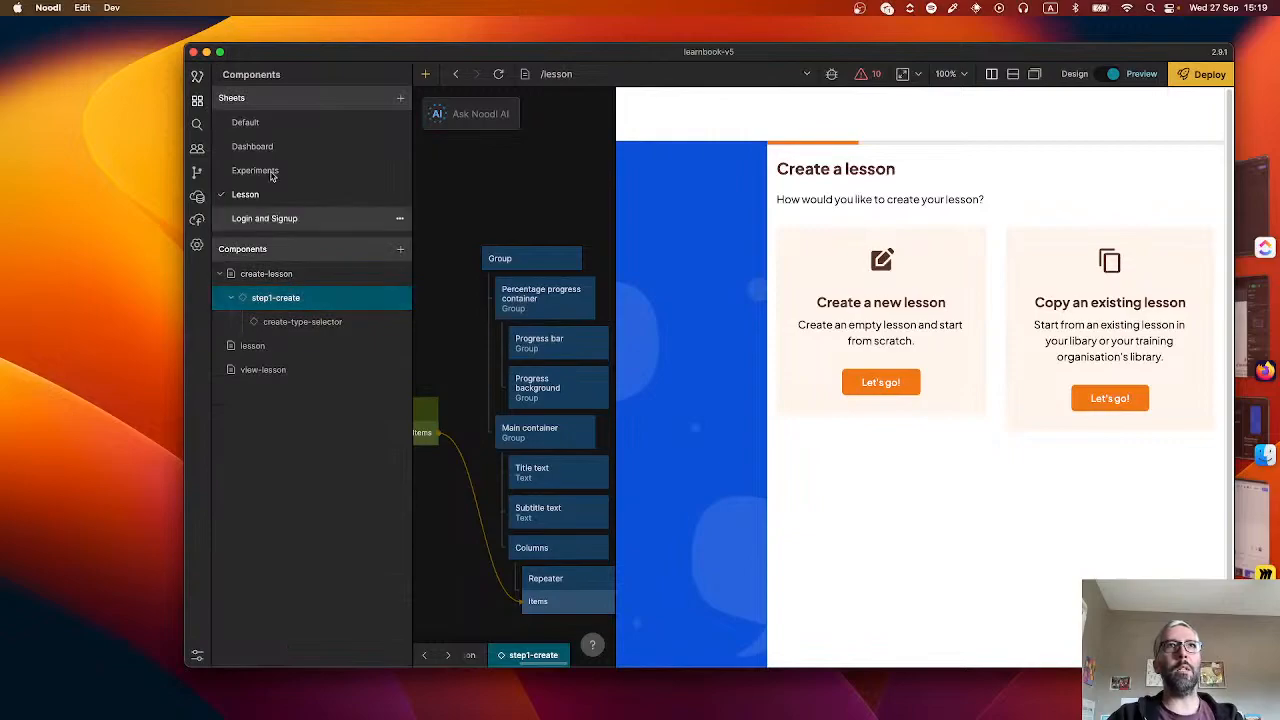
pyautogui.click(267, 123)
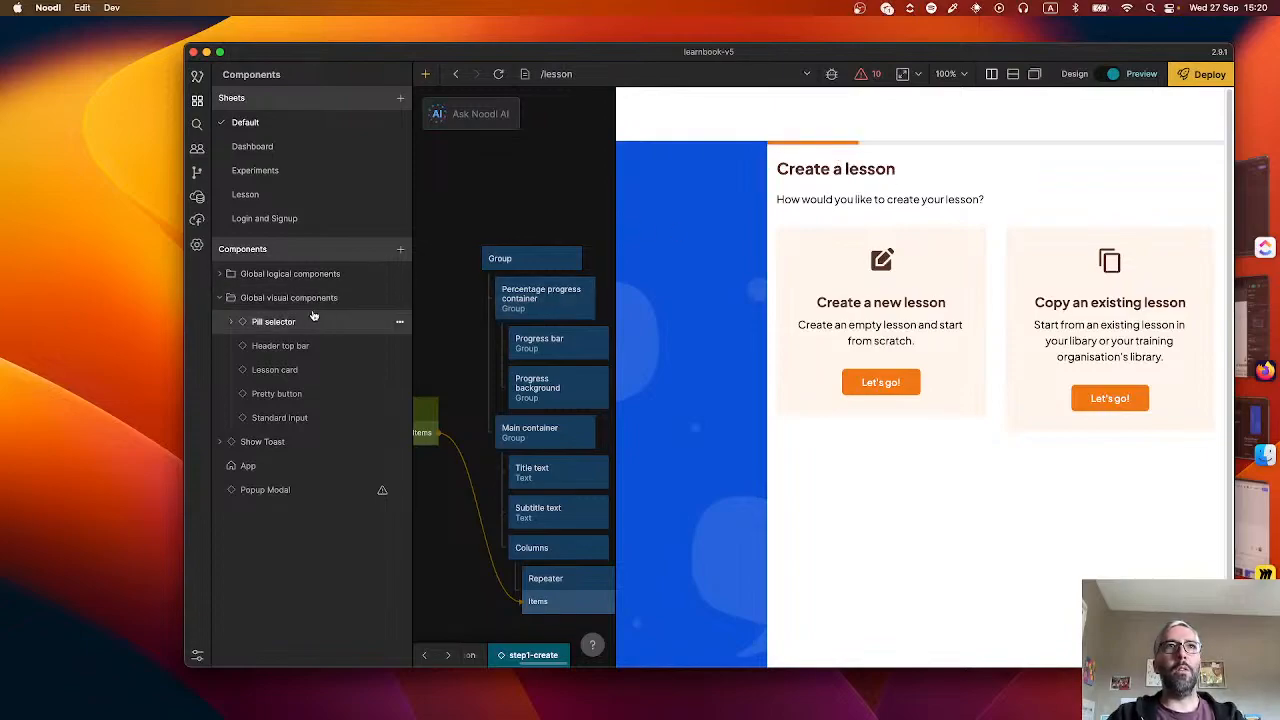
pyautogui.click(400, 297)
pyautogui.click(401, 324)
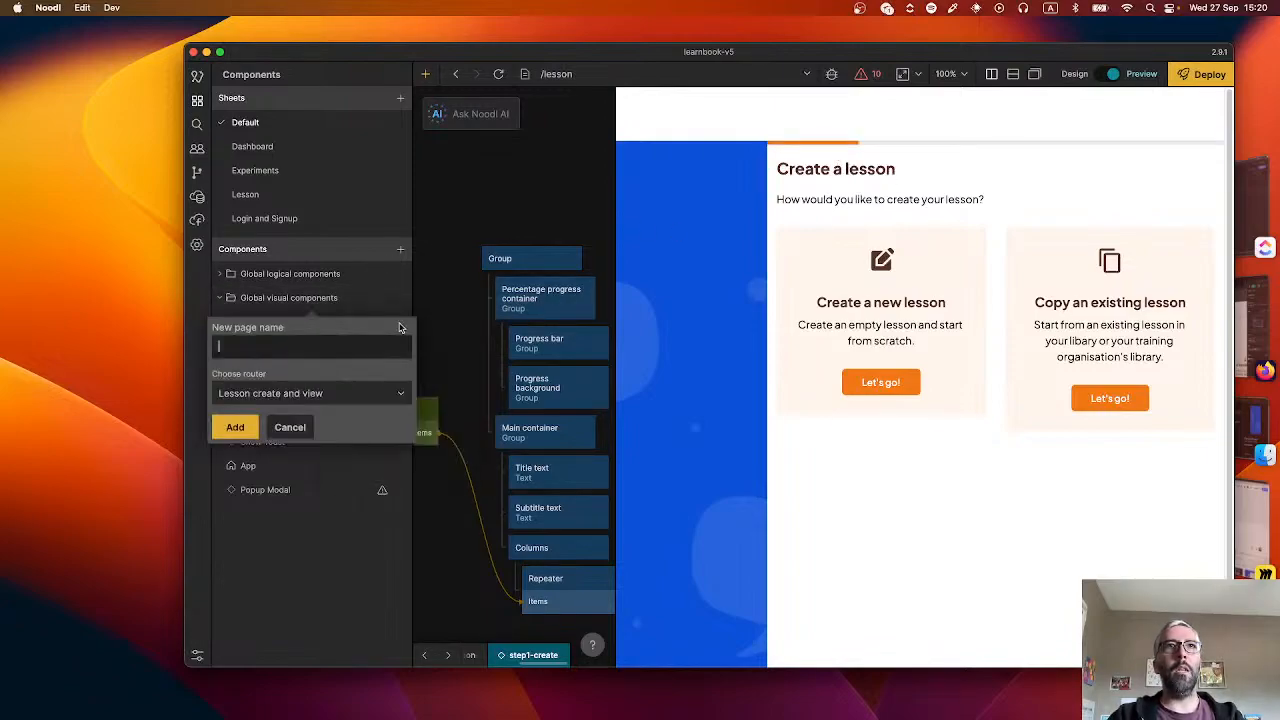
pyautogui.click(290, 426)
# - Create a visual component named "Progress bar" in the Global visual components folder
pyautogui.click(400, 300)
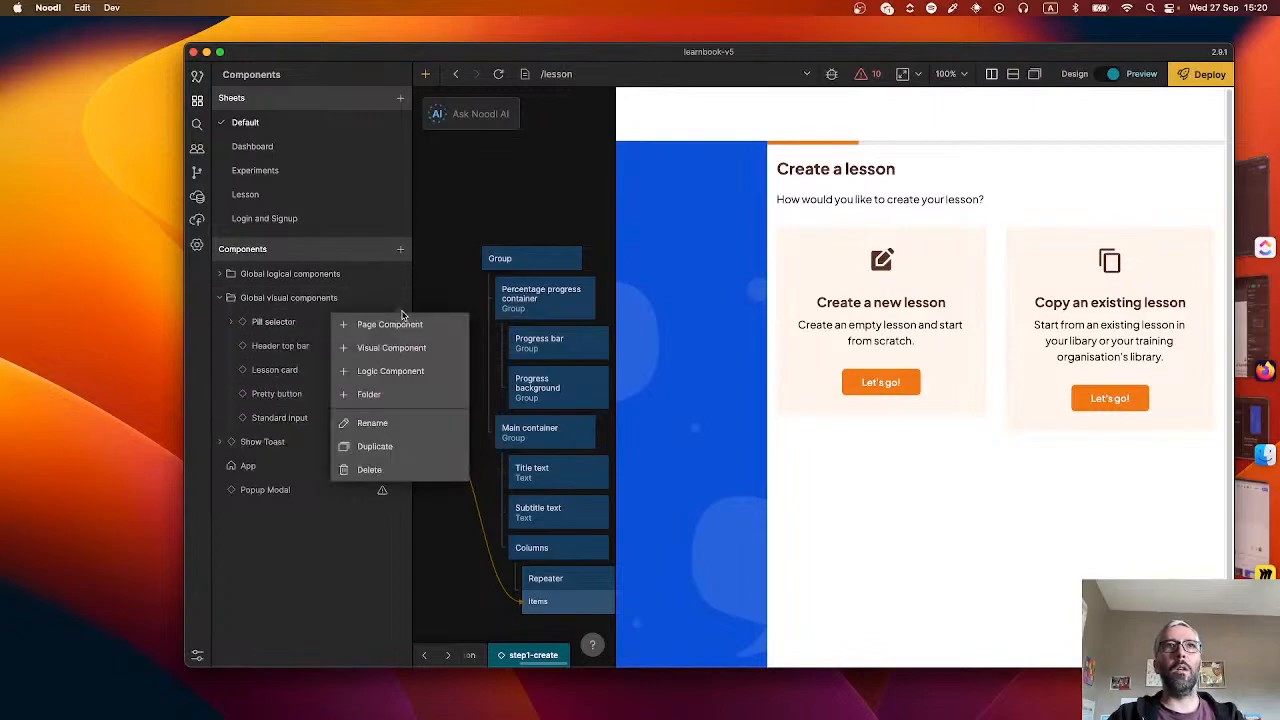
pyautogui.click(401, 348)
pyautogui.write('Progress bar')
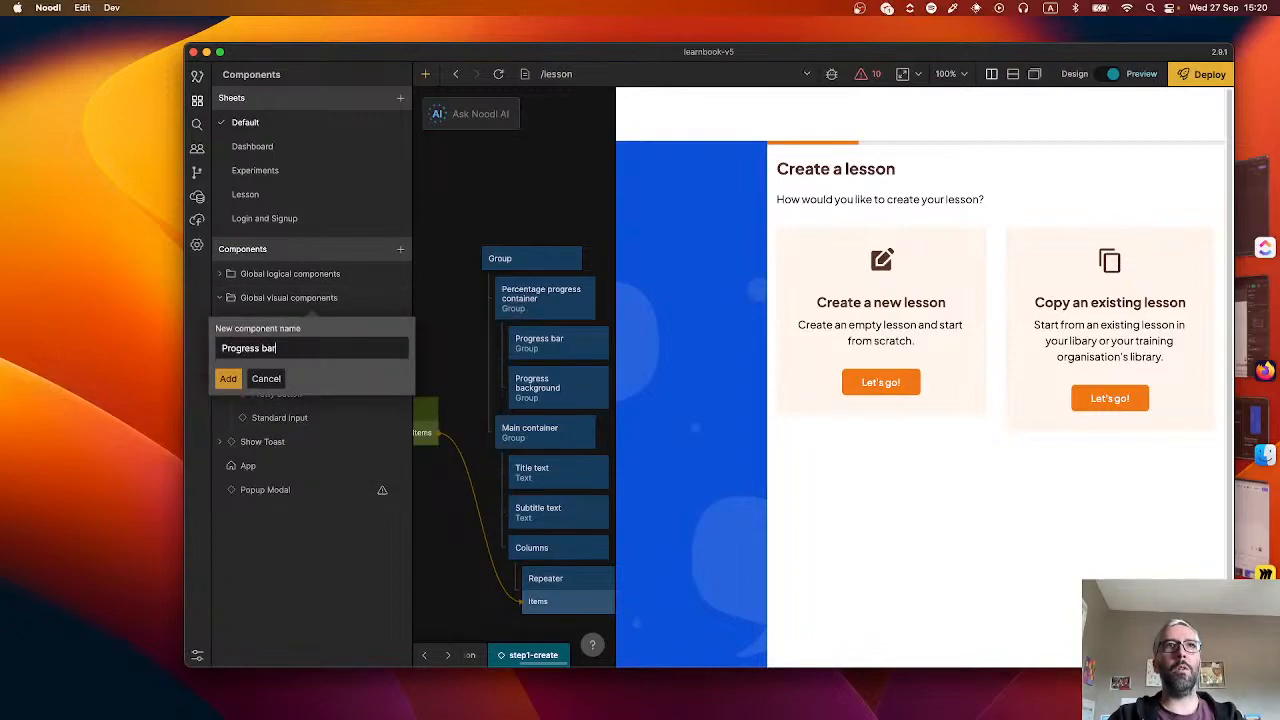
pyautogui.press('Return')
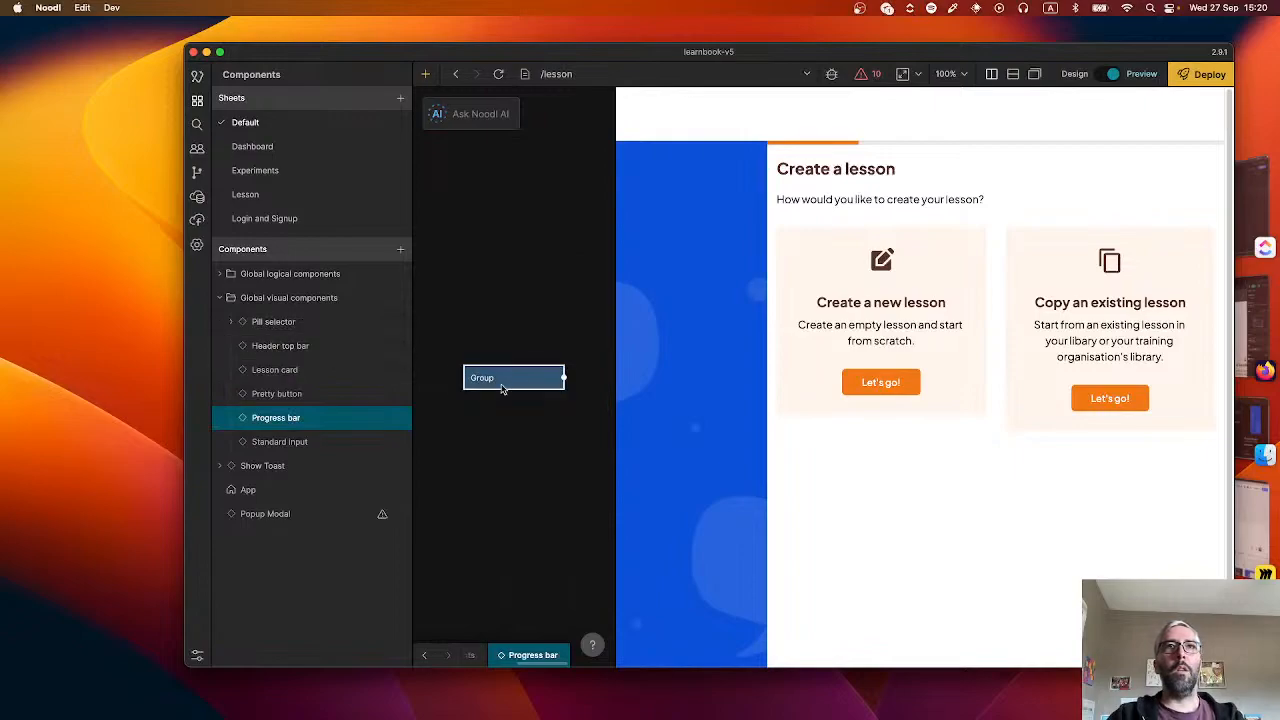
# - Copy the Percentage progress container with its two bars from step1-create into the Progress bar component
pyautogui.click(424, 655)
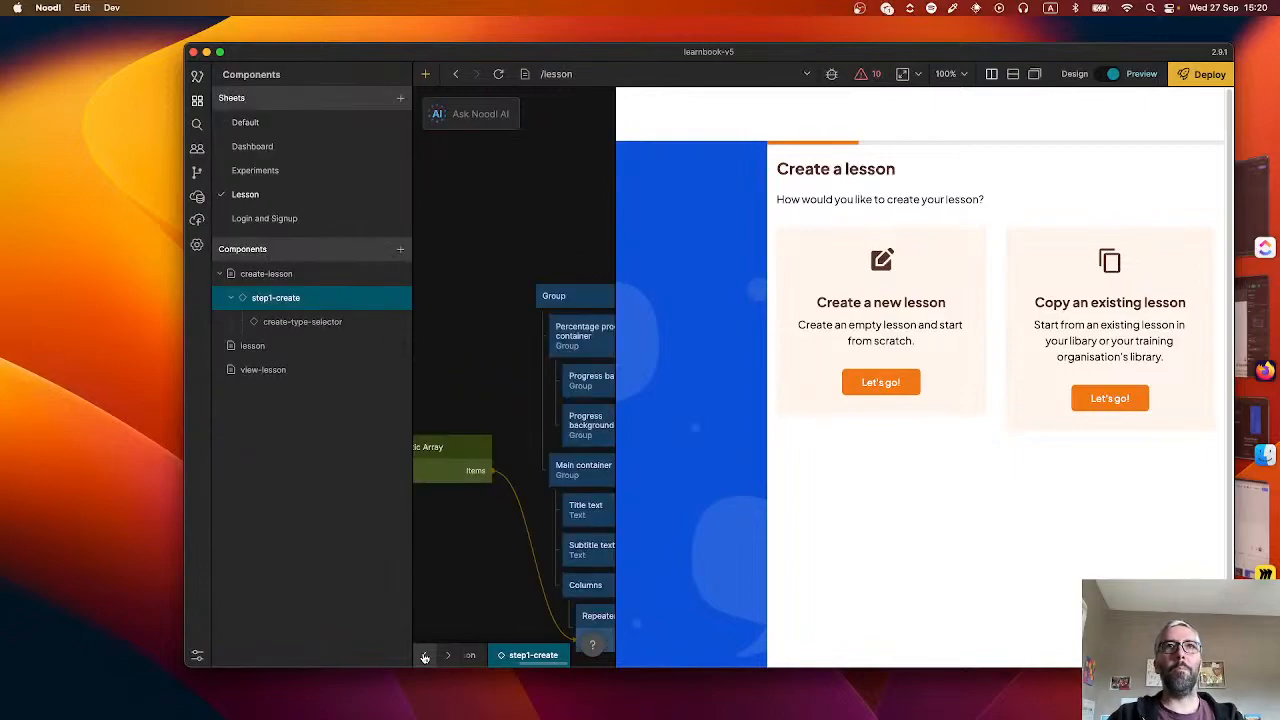
pyautogui.moveTo(476, 311); pyautogui.dragTo(610, 428)
pyautogui.press('super+c')
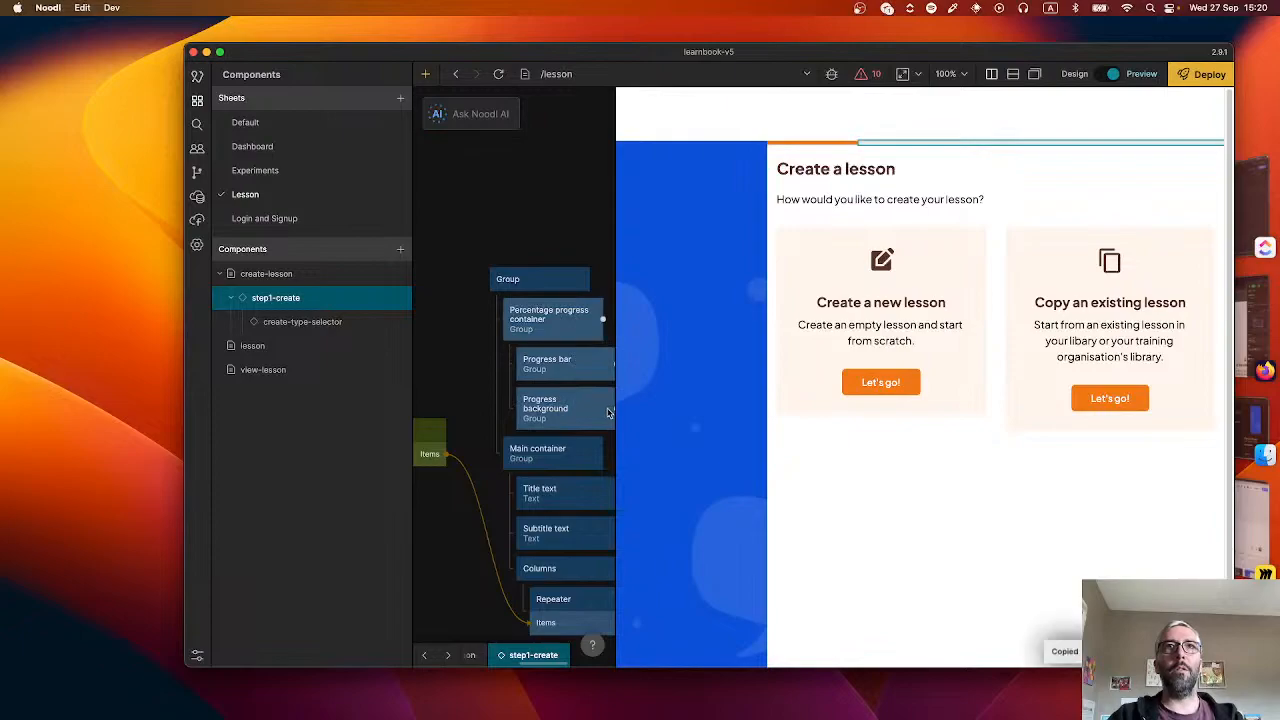
pyautogui.click(448, 655)
pyautogui.press('super+v')
pyautogui.hscroll(-2, 453, 505)
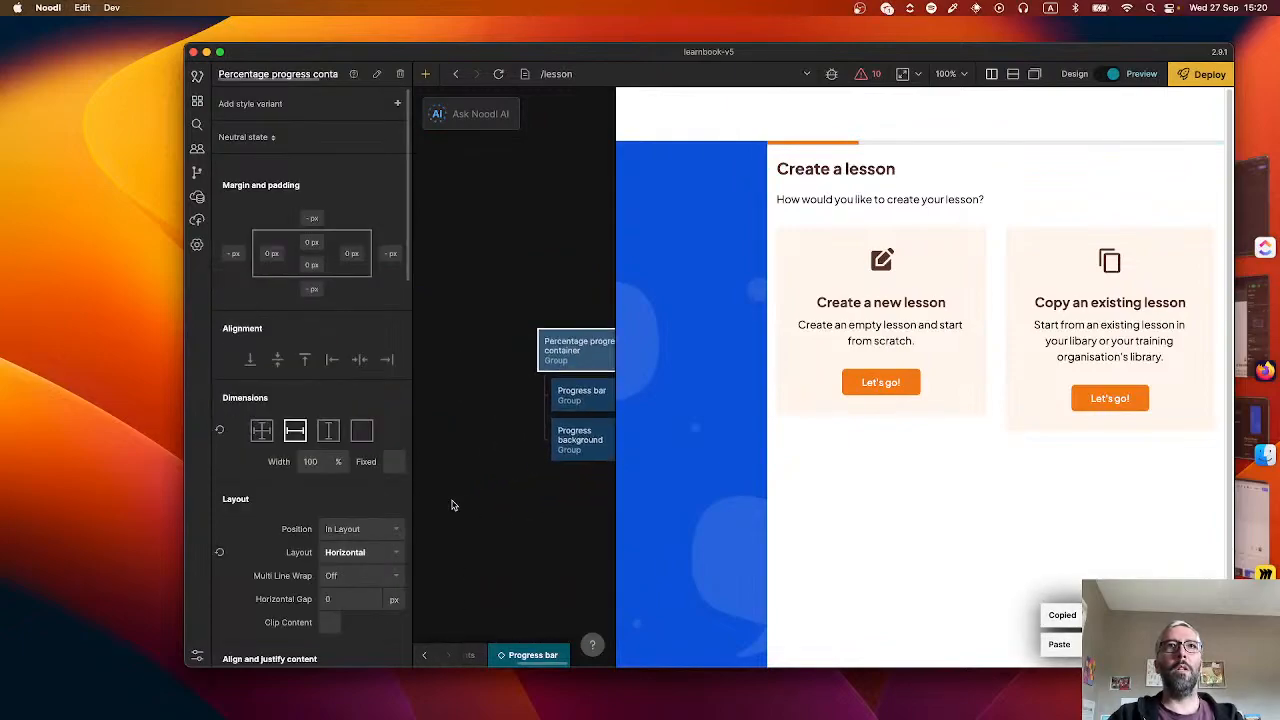
# - Add a Component Inputs node to the Progress bar component
pyautogui.rightClick(429, 413)
pyautogui.write('input')
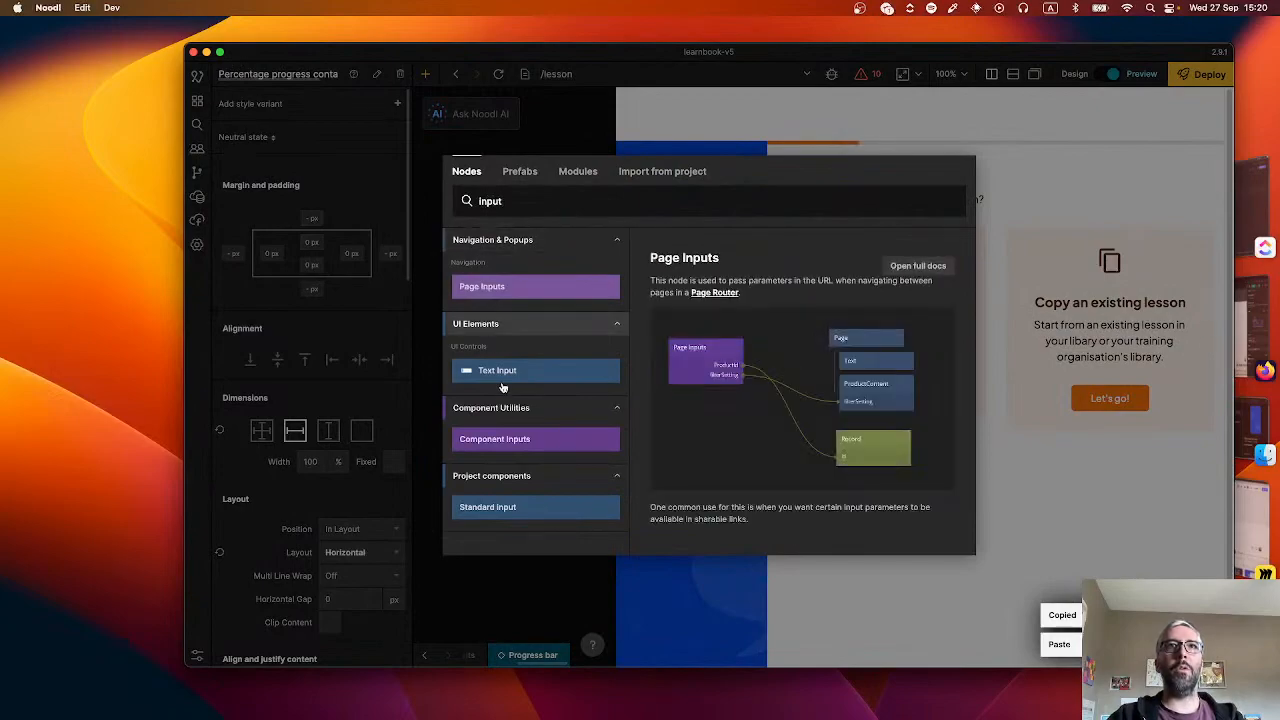
pyautogui.click(500, 438)
# - Reposition and enlarge the editor window, and widen the node canvas beside the preview
pyautogui.moveTo(616, 371); pyautogui.dragTo(480, 180)
pyautogui.moveTo(511, 55); pyautogui.dragTo(346, 37)
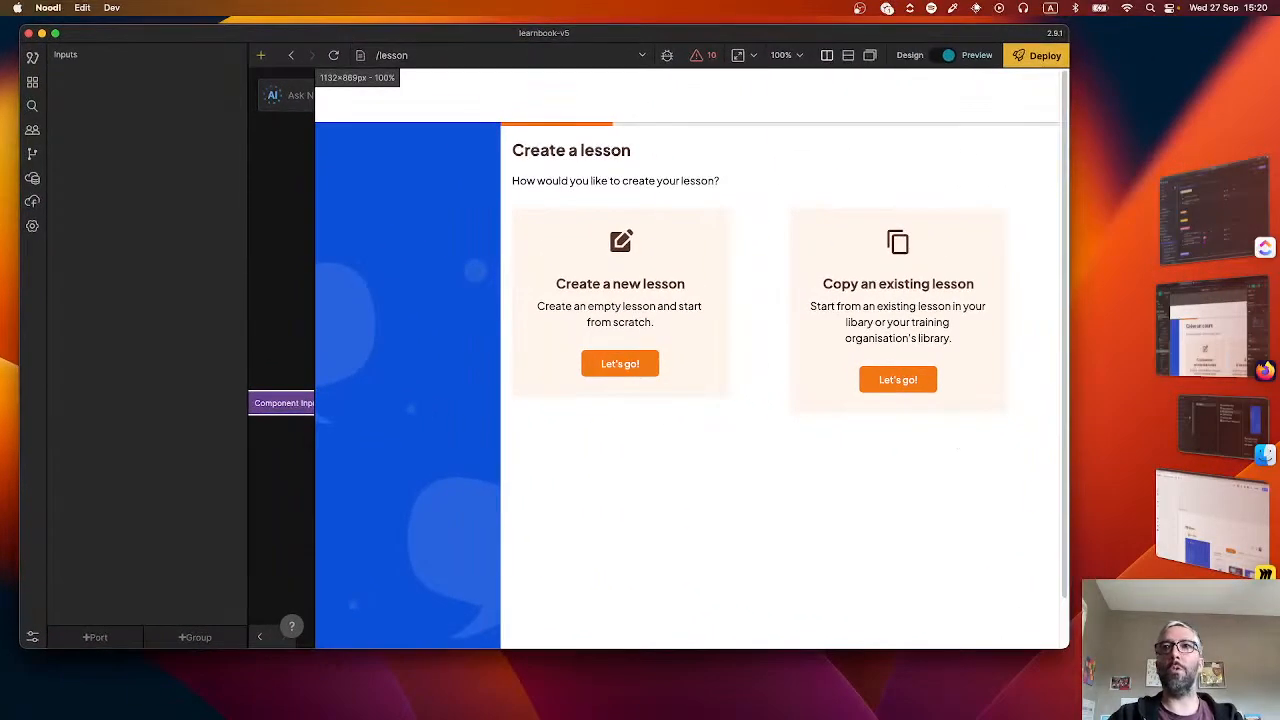
pyautogui.moveTo(1068, 650); pyautogui.dragTo(1208, 708)
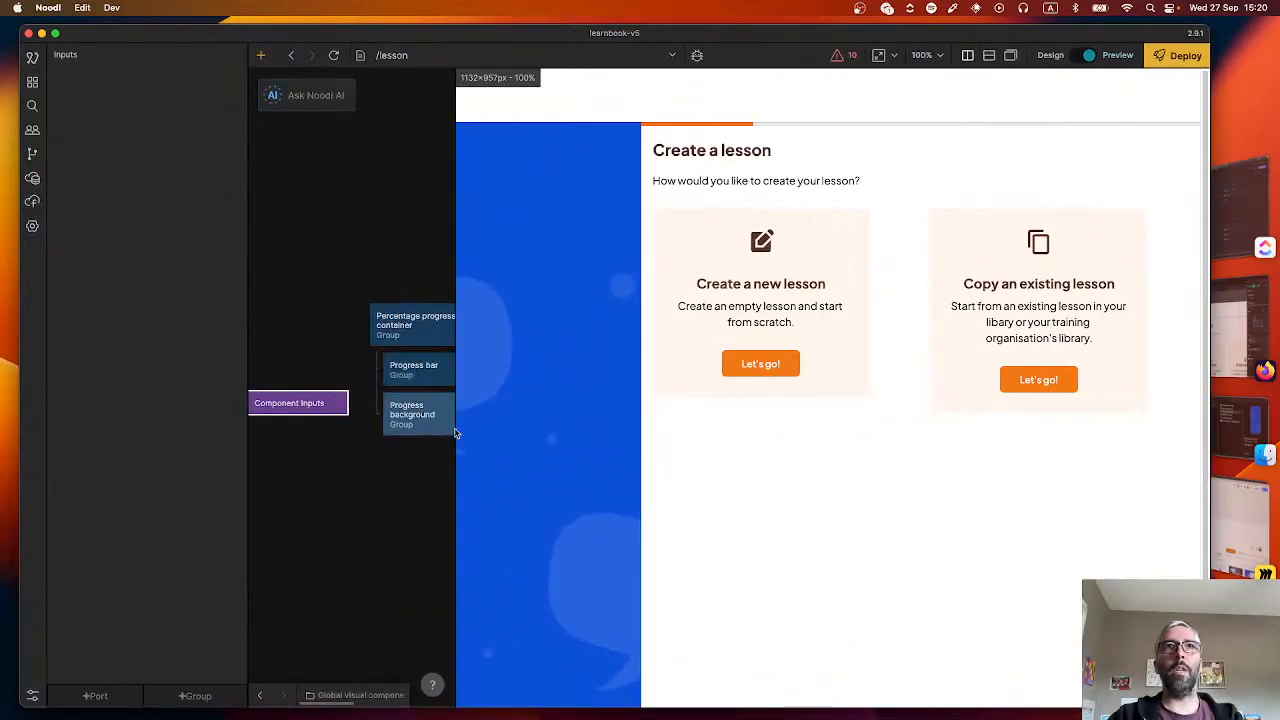
pyautogui.moveTo(455, 432); pyautogui.dragTo(717, 429)
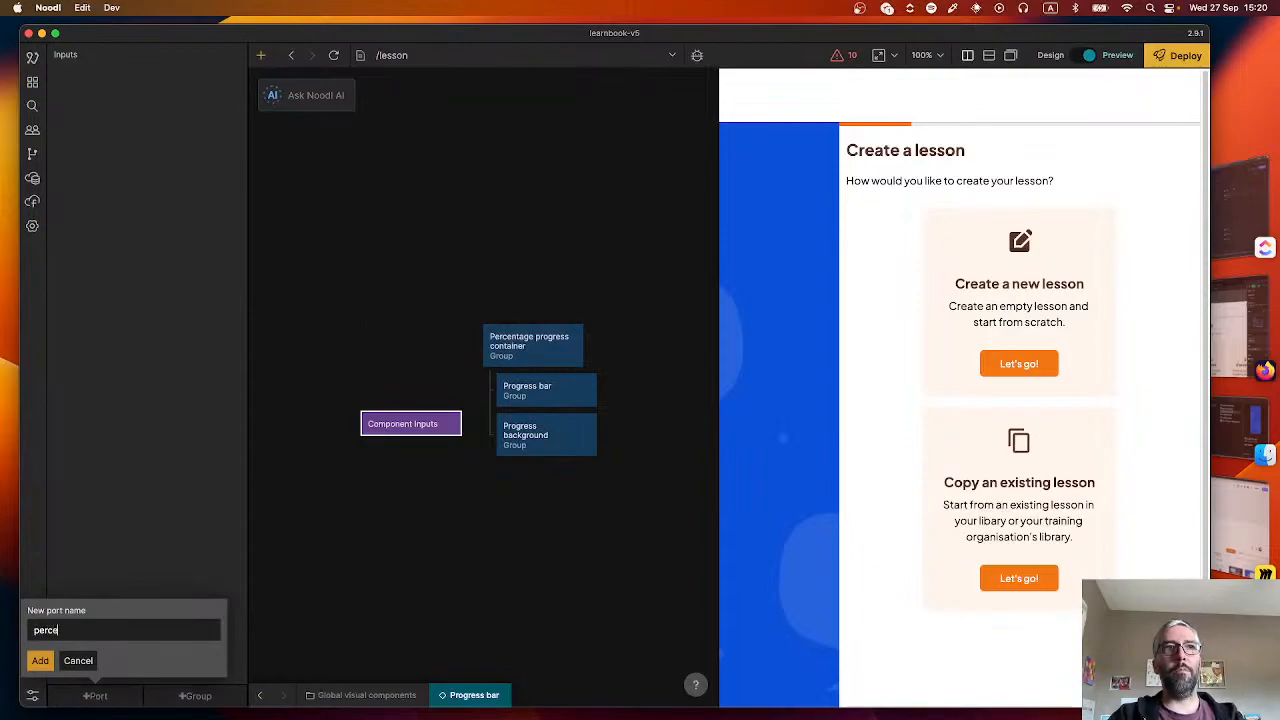
# - Add a percentageNumber port to the Component Inputs node and move the node farther from the Group nodes
pyautogui.write('umber')
pyautogui.press('Return')
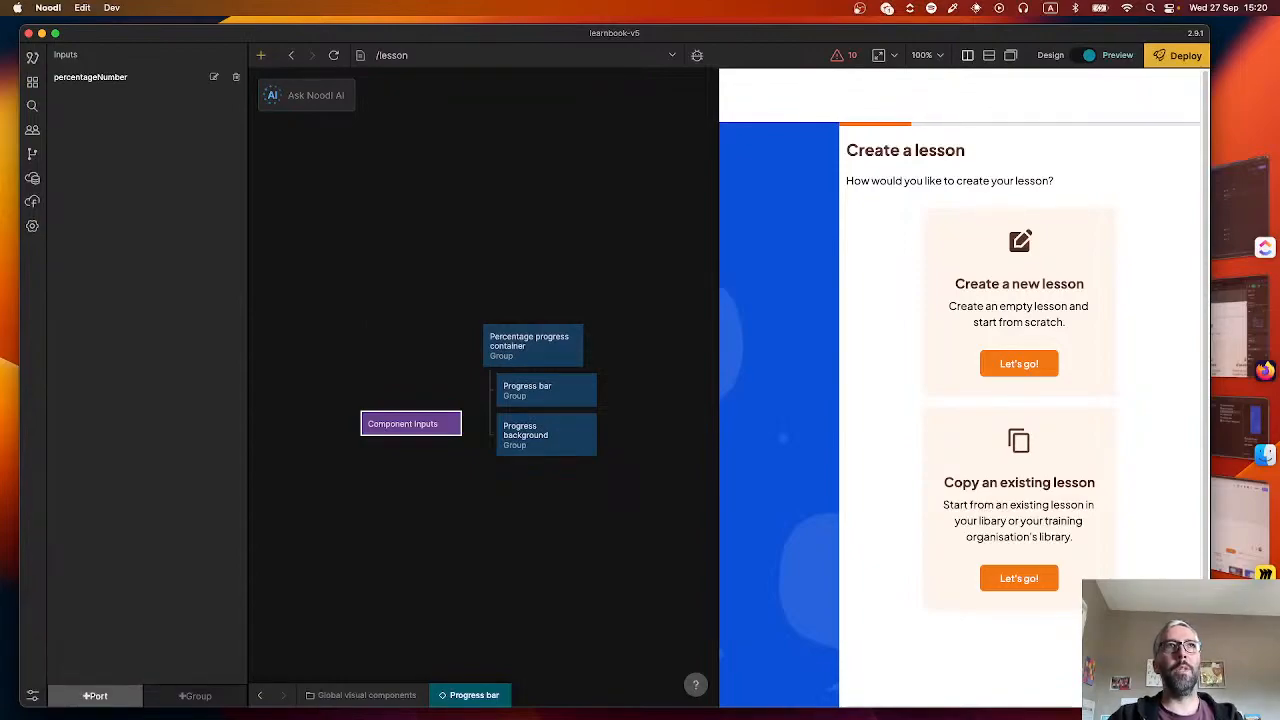
pyautogui.moveTo(408, 424); pyautogui.dragTo(319, 400)
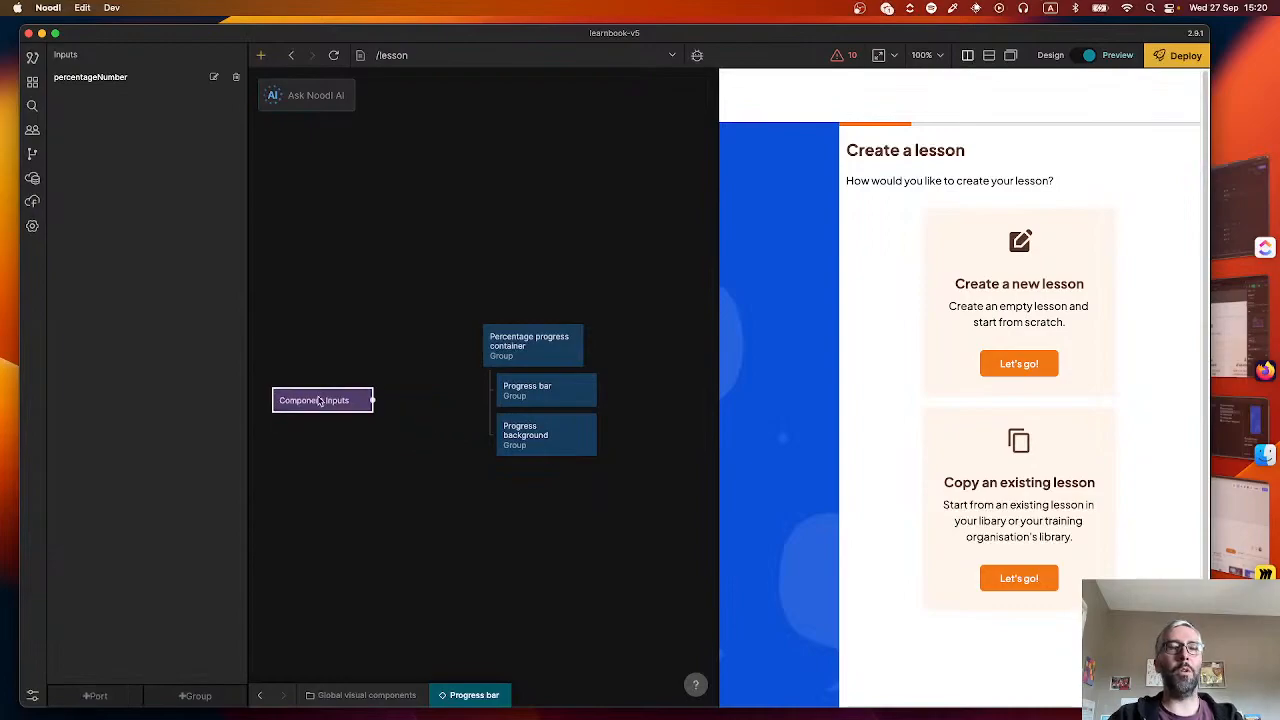
# - Add an Expression node to the Progress bar component
pyautogui.rightClick(405, 422)
pyautogui.write('exp')
pyautogui.click(428, 279)
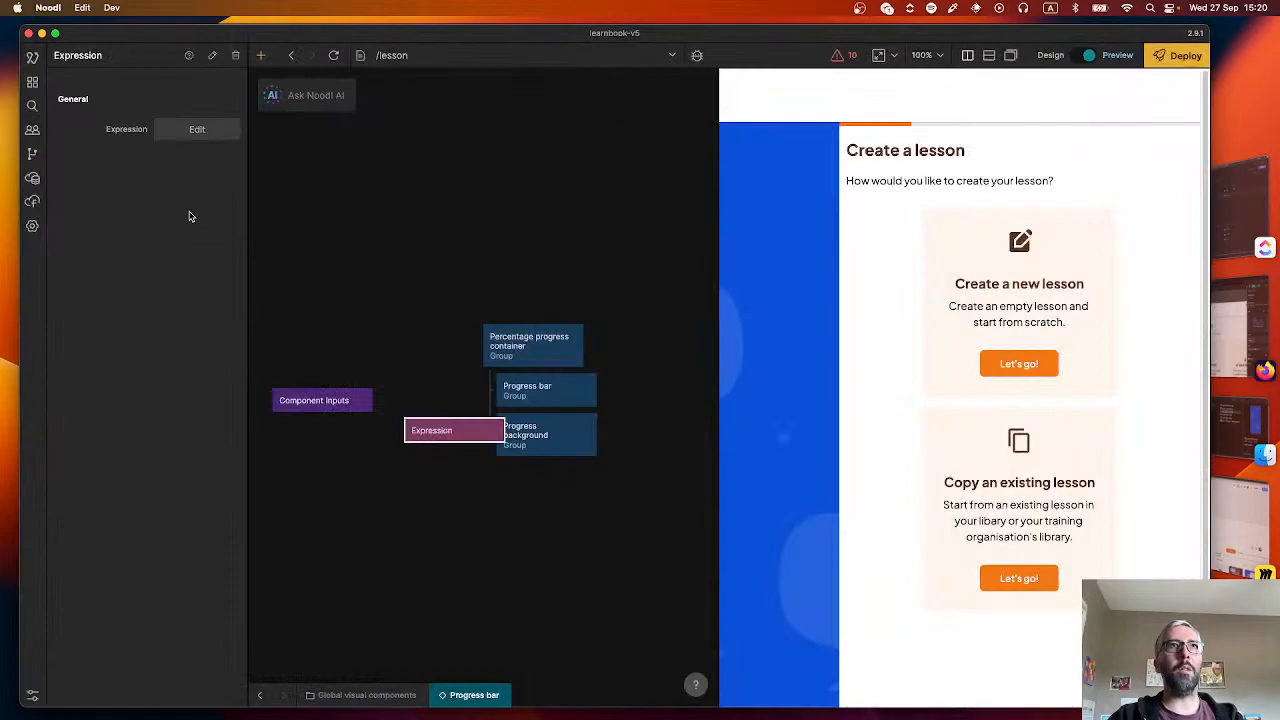
# - Set the Expression node's code to "100 - percentageNumber"
pyautogui.click(198, 130)
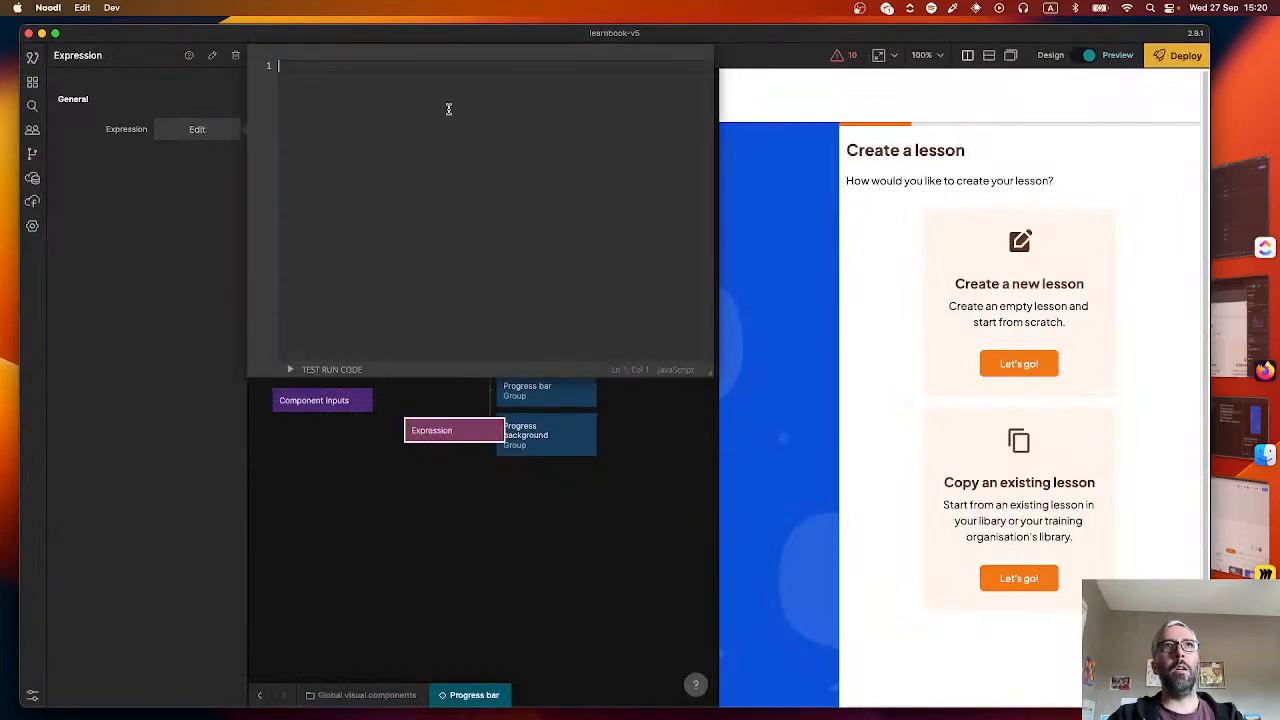
pyautogui.write('p')
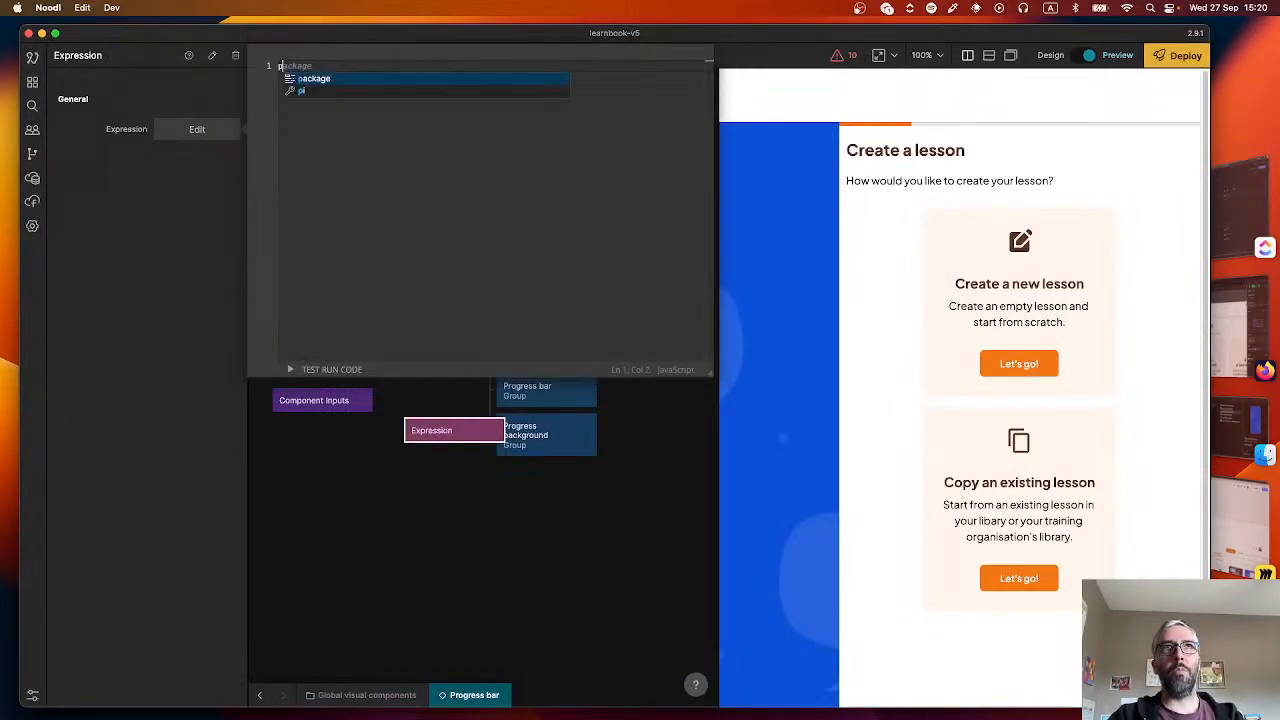
pyautogui.write('ercentageNumbe')
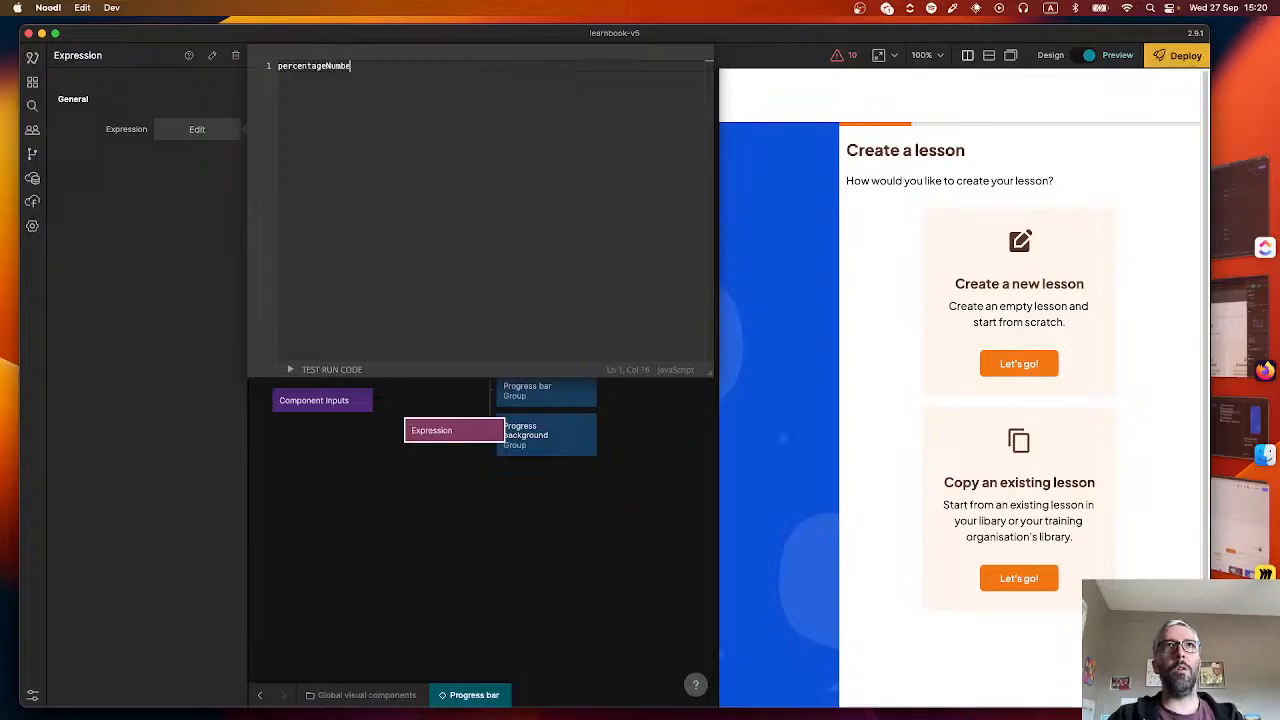
pyautogui.write('r')
pyautogui.click(279, 66)
pyautogui.write('100')
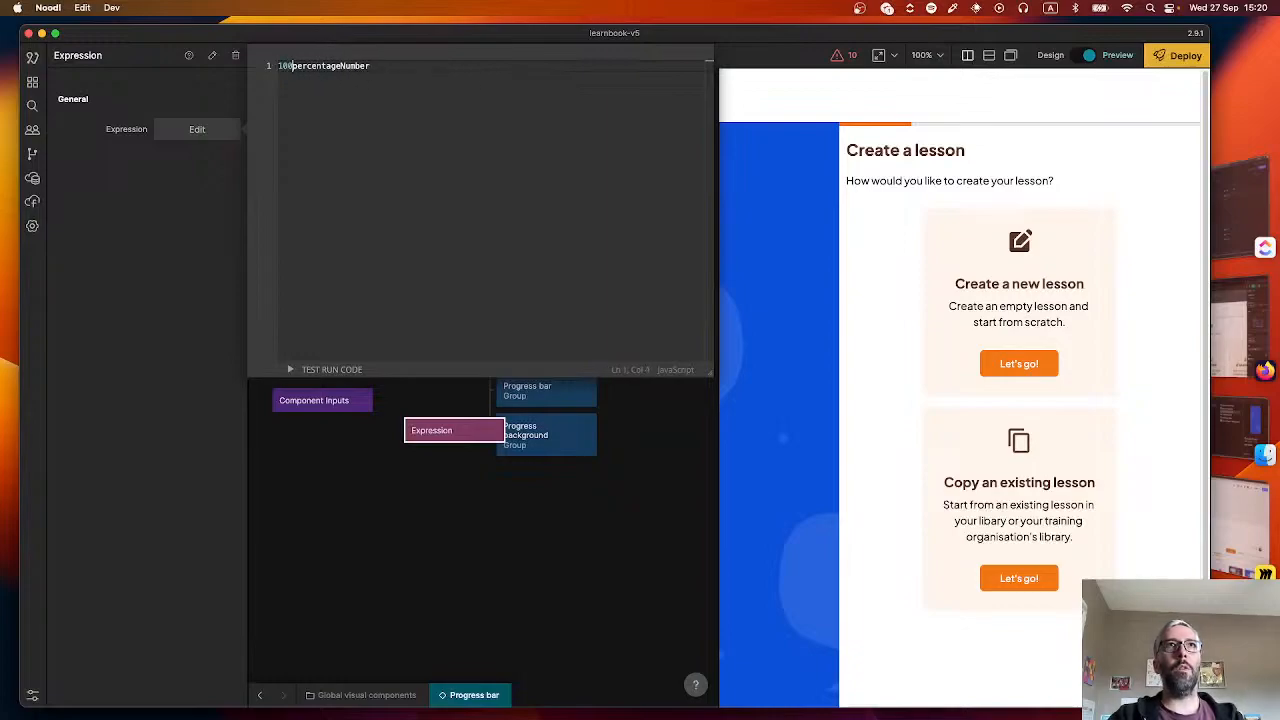
pyautogui.write(' -')
pyautogui.click(365, 545)
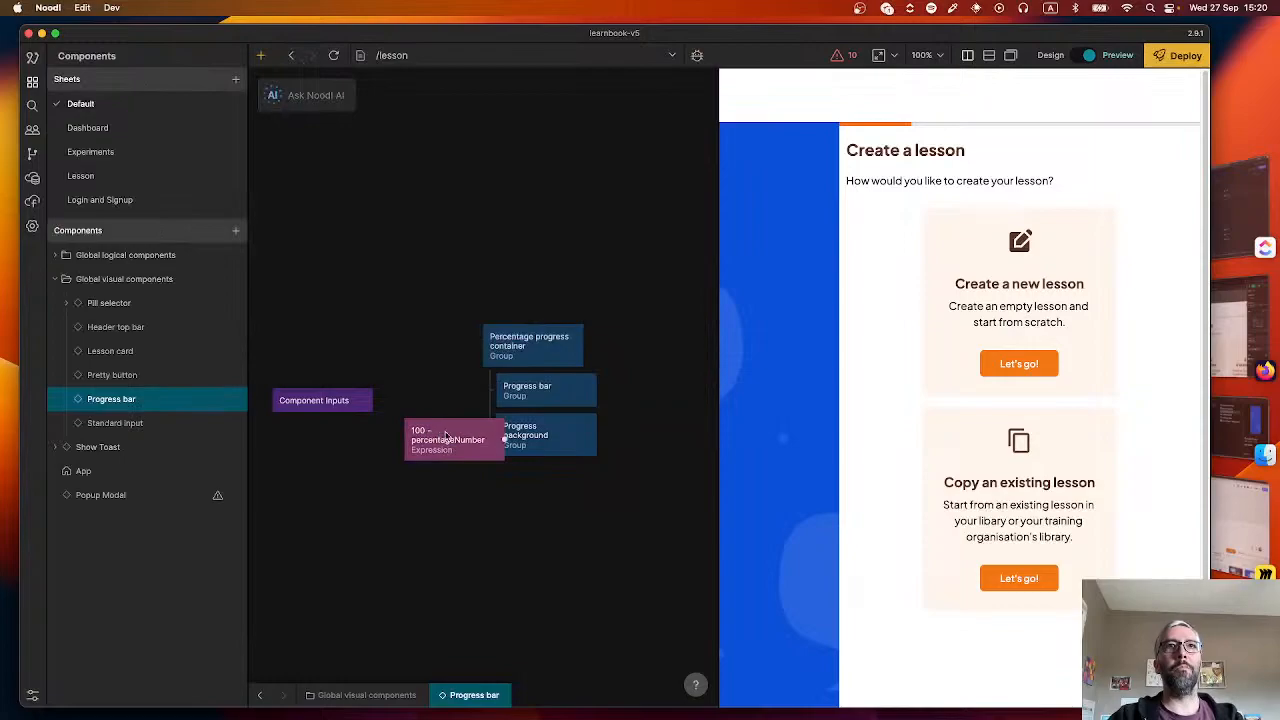
# - Place the Expression node below Component Inputs and connect the percentageNumber output to its percentageNumber input
pyautogui.moveTo(442, 437); pyautogui.dragTo(372, 464)
pyautogui.moveTo(372, 400); pyautogui.dragTo(384, 466)
pyautogui.click(185, 344)
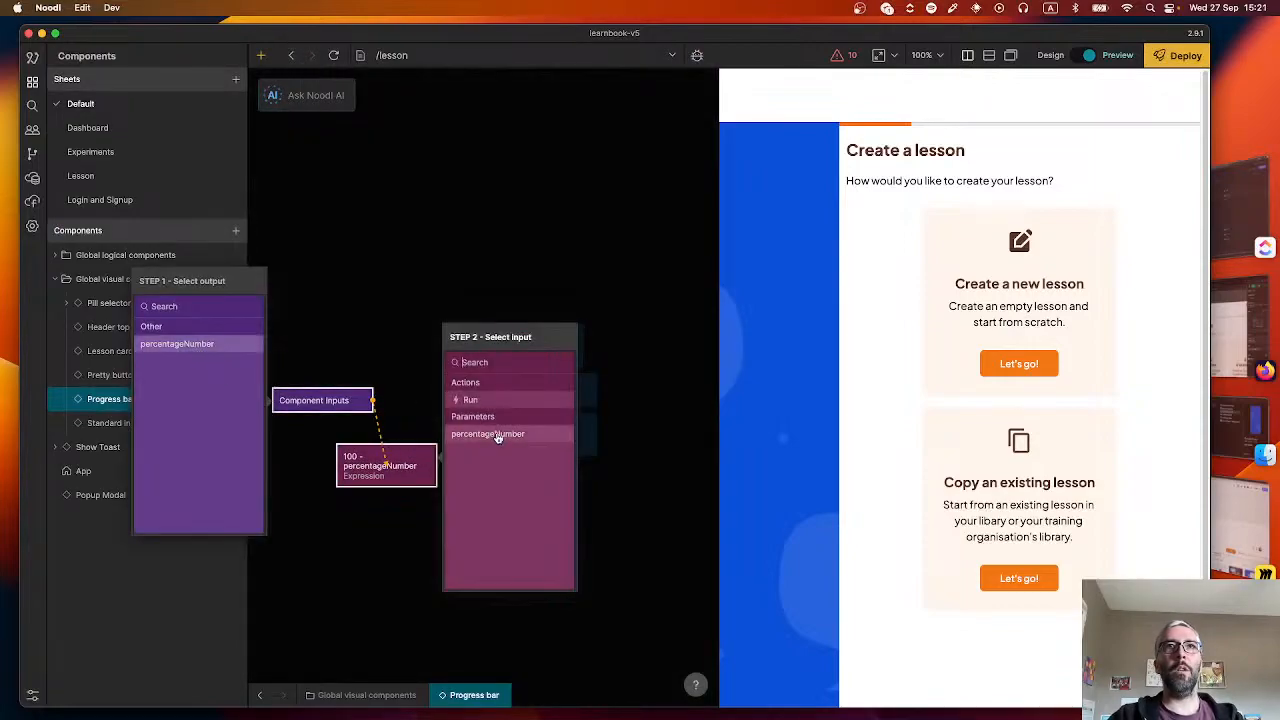
pyautogui.click(495, 434)
# - Connect the percentageNumber output of Component Inputs to the Progress bar Group's Width
pyautogui.moveTo(372, 400); pyautogui.dragTo(545, 392)
pyautogui.click(212, 343)
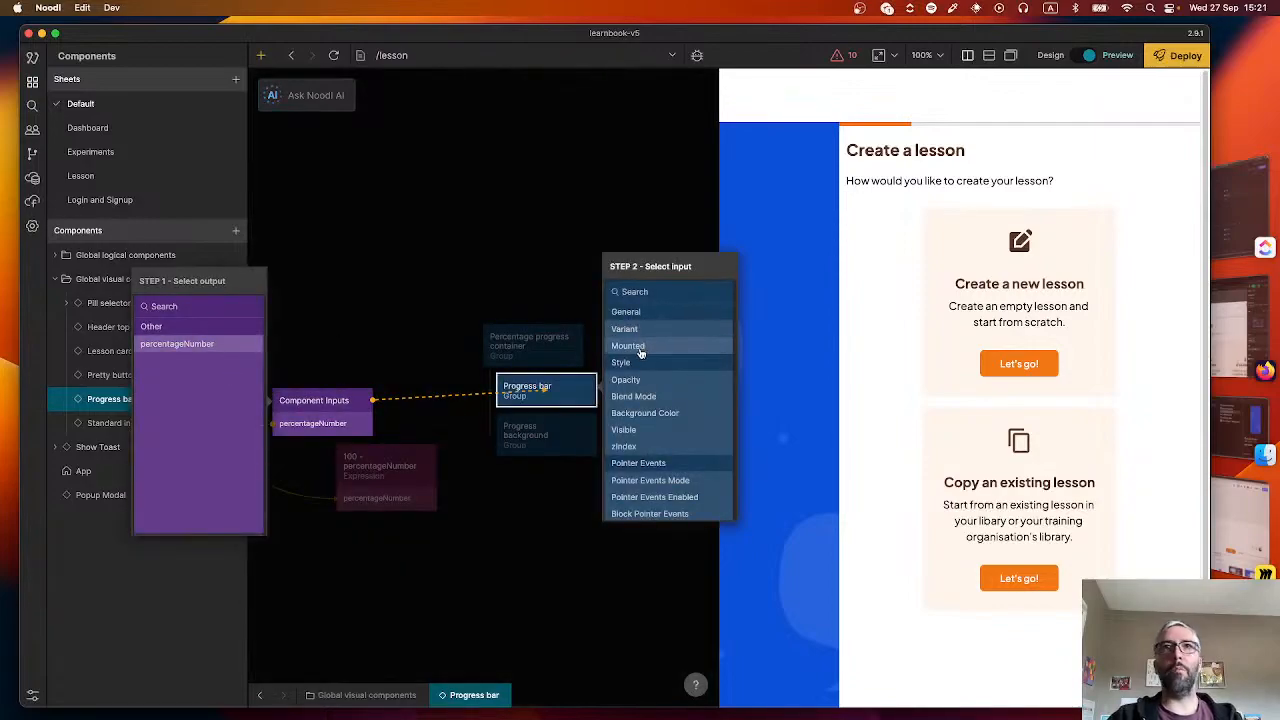
pyautogui.scroll(-5, 651, 447)
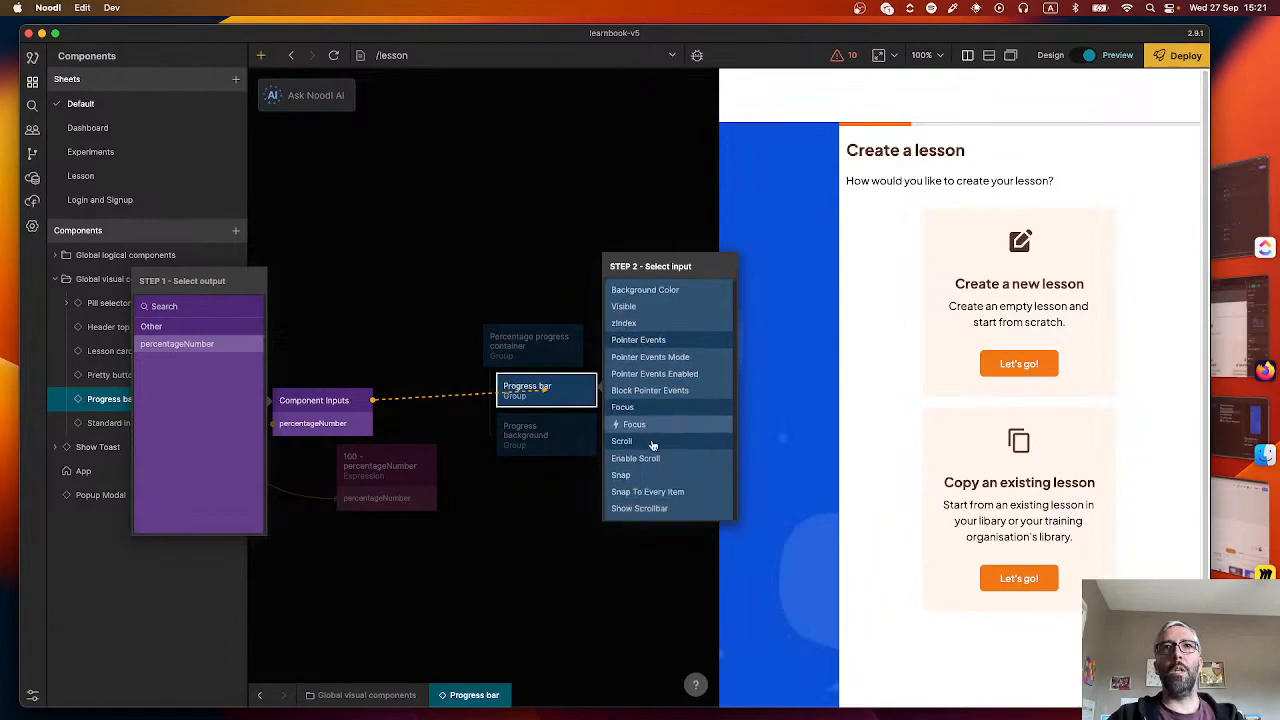
pyautogui.scroll(-5, 651, 447)
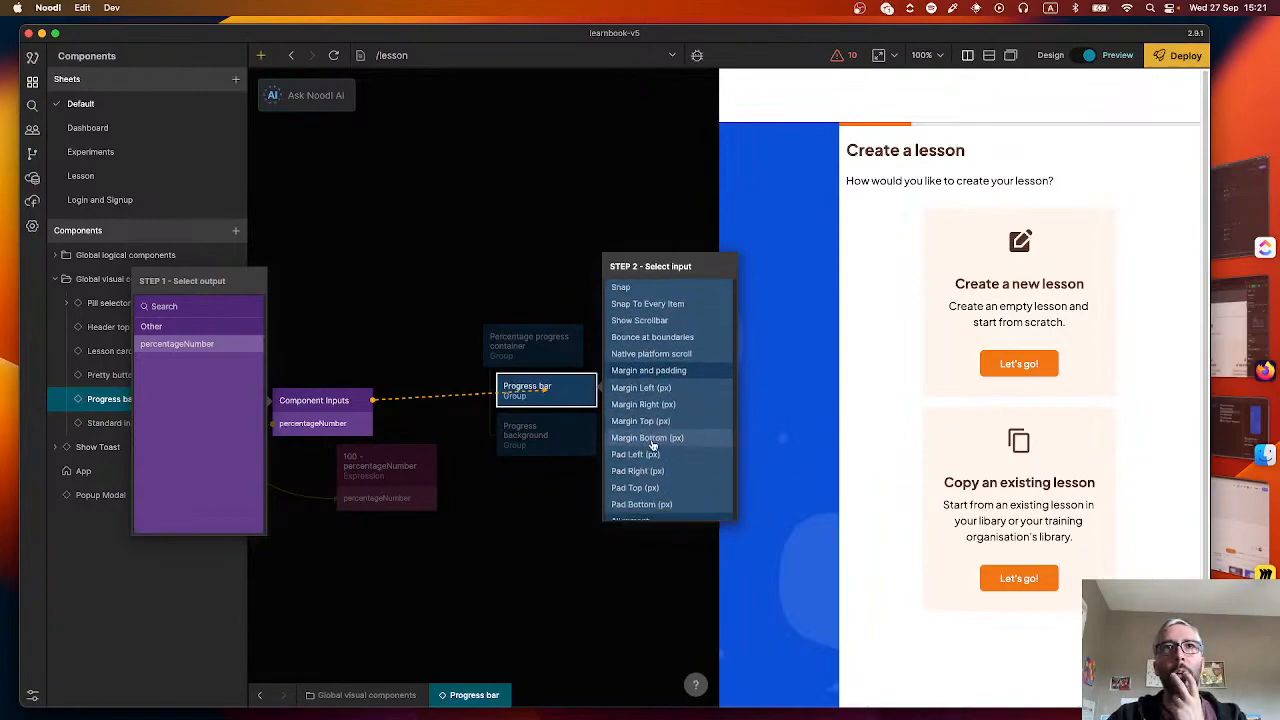
pyautogui.scroll(-5, 652, 446)
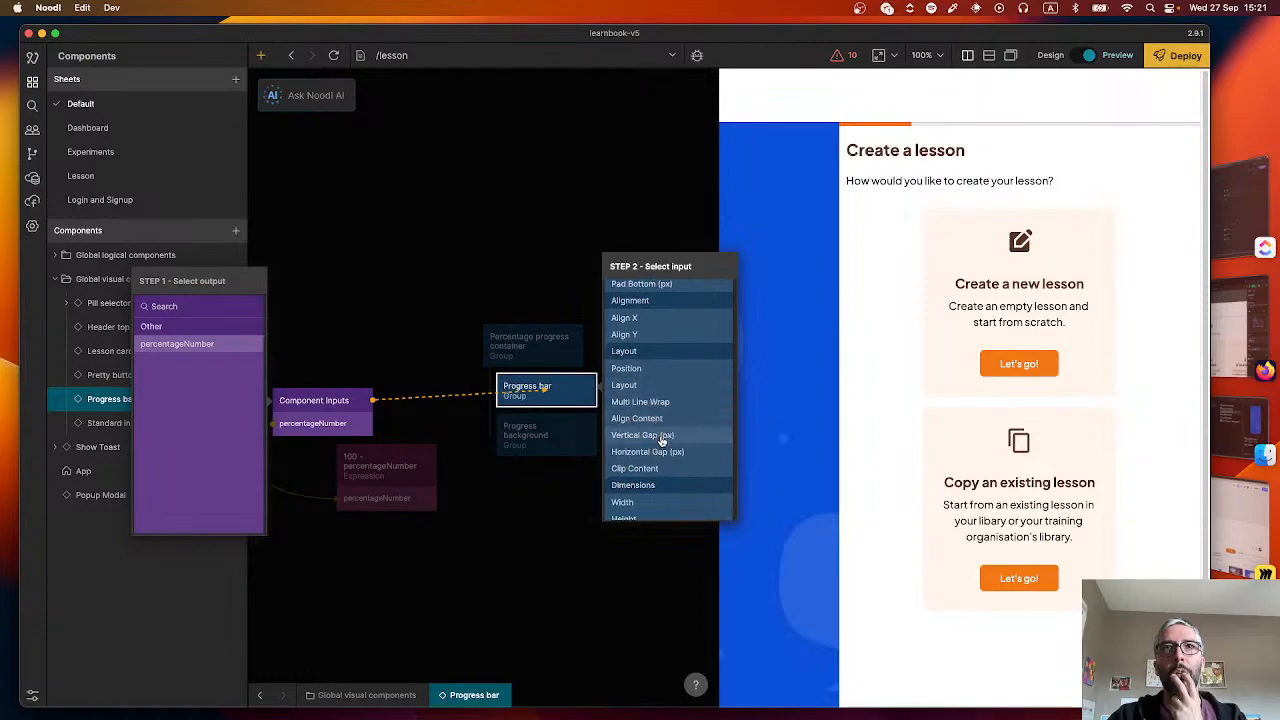
pyautogui.scroll(-3, 652, 400)
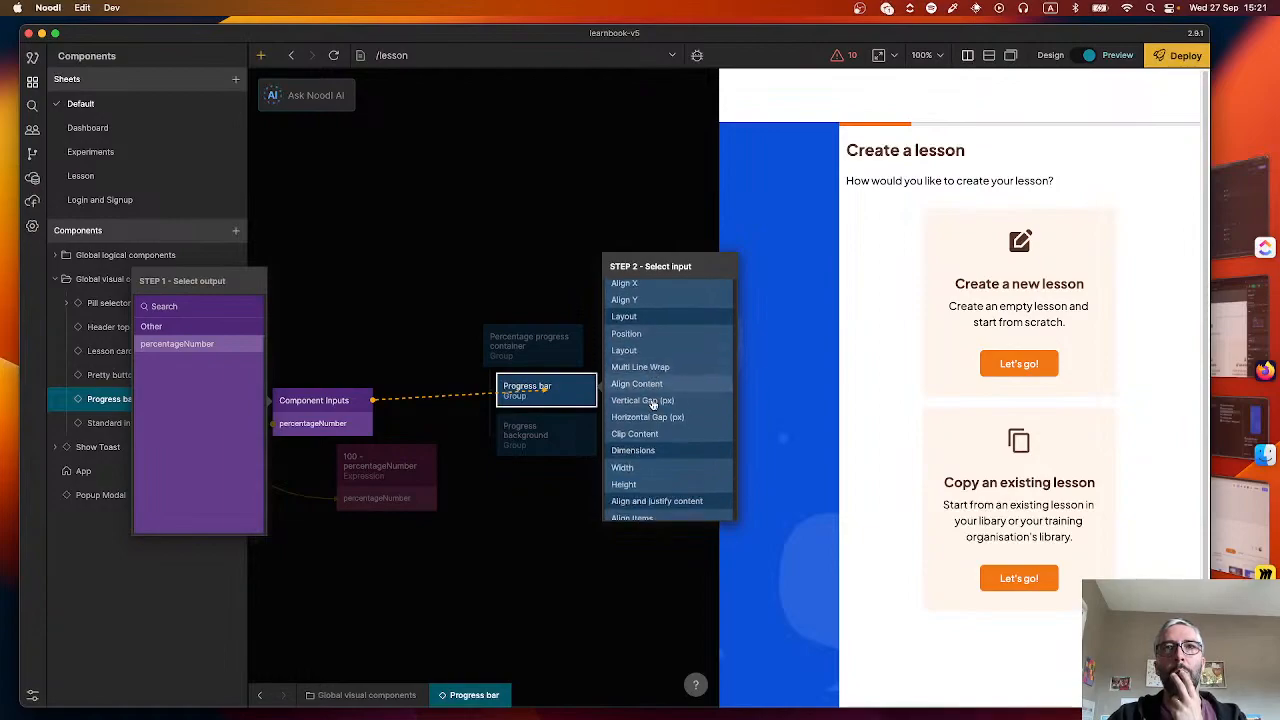
pyautogui.click(626, 415)
pyautogui.click(428, 330)
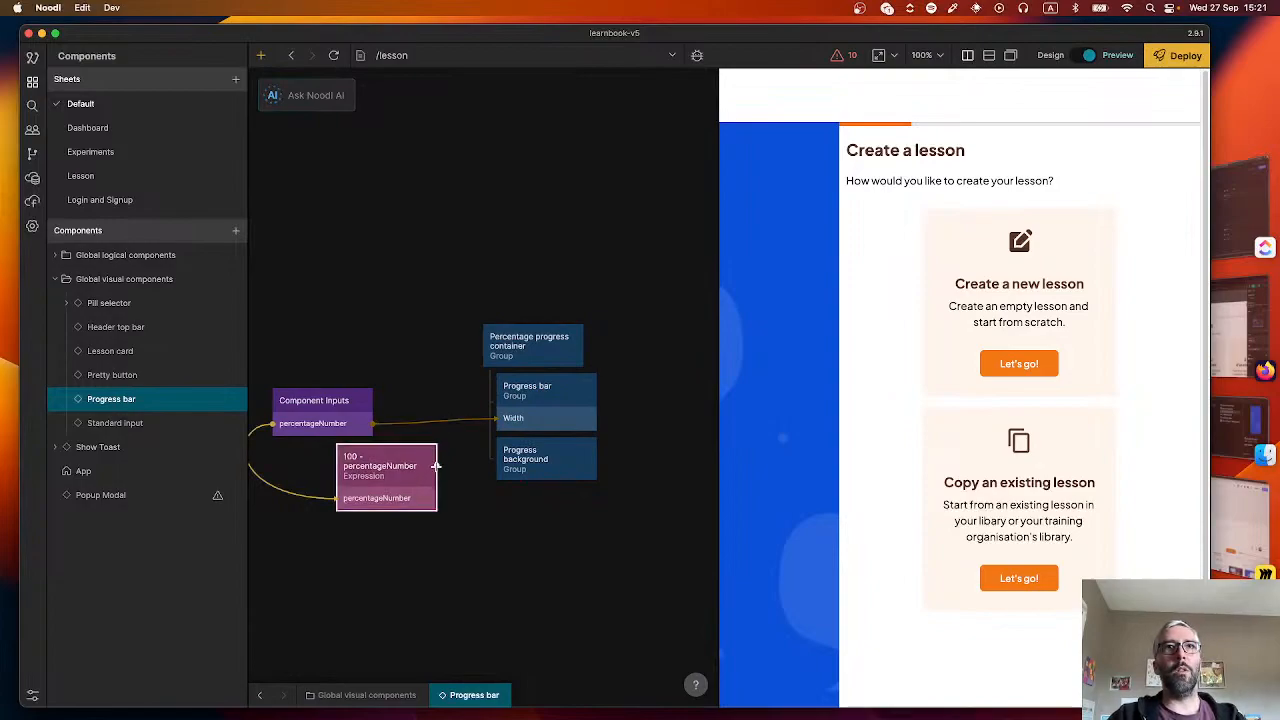
# - Connect the Result output of the Expression node to the Width of the Progress background Group
pyautogui.moveTo(437, 466); pyautogui.dragTo(545, 460)
pyautogui.click(236, 450)
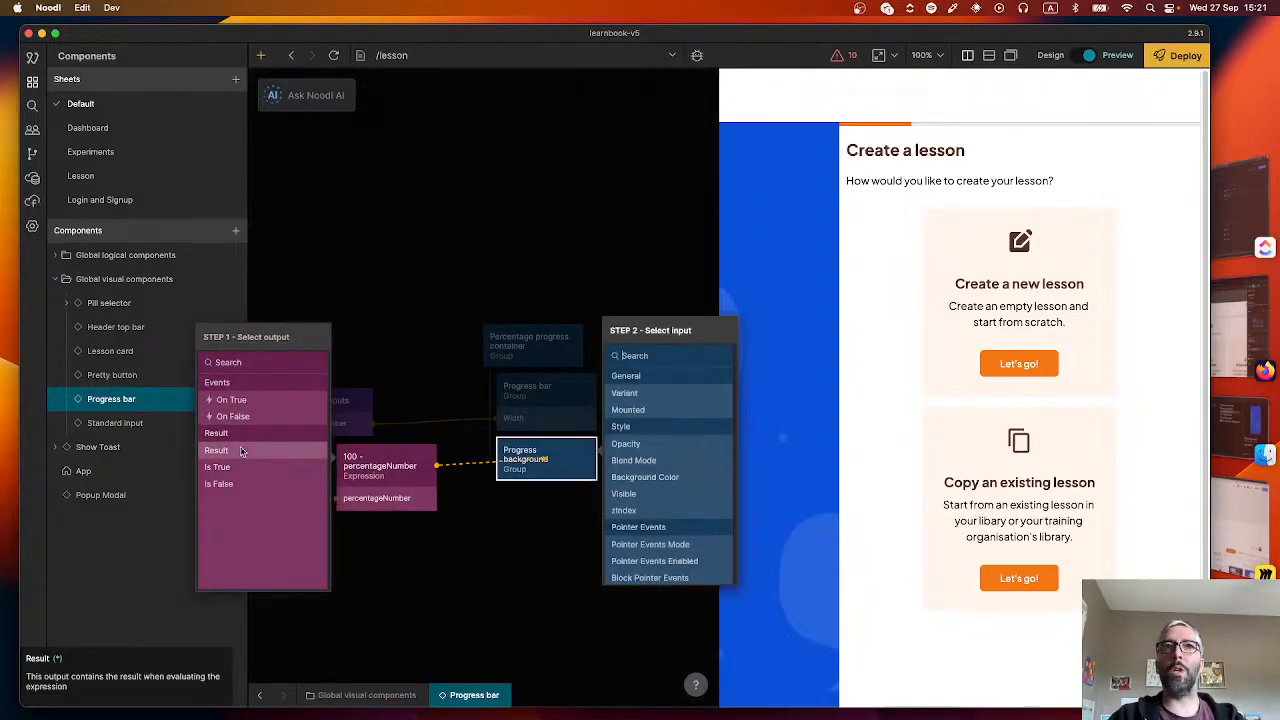
pyautogui.scroll(-10, 668, 461)
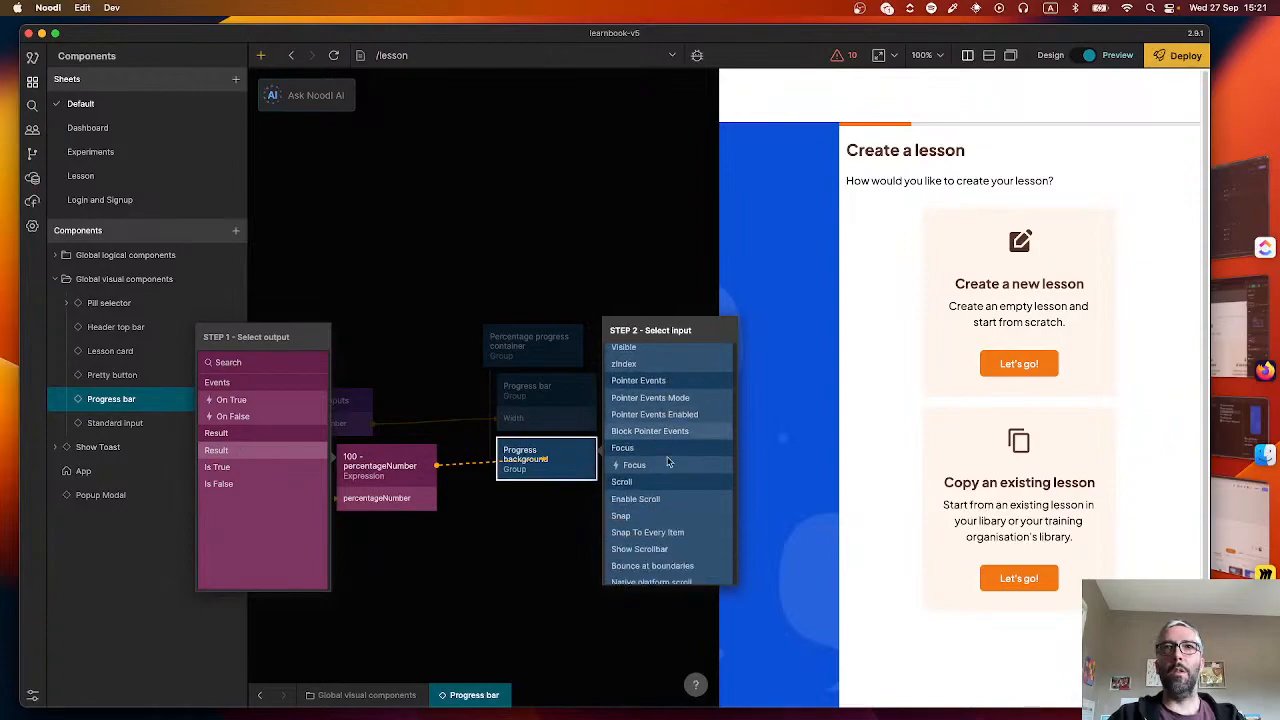
pyautogui.scroll(-5, 668, 461)
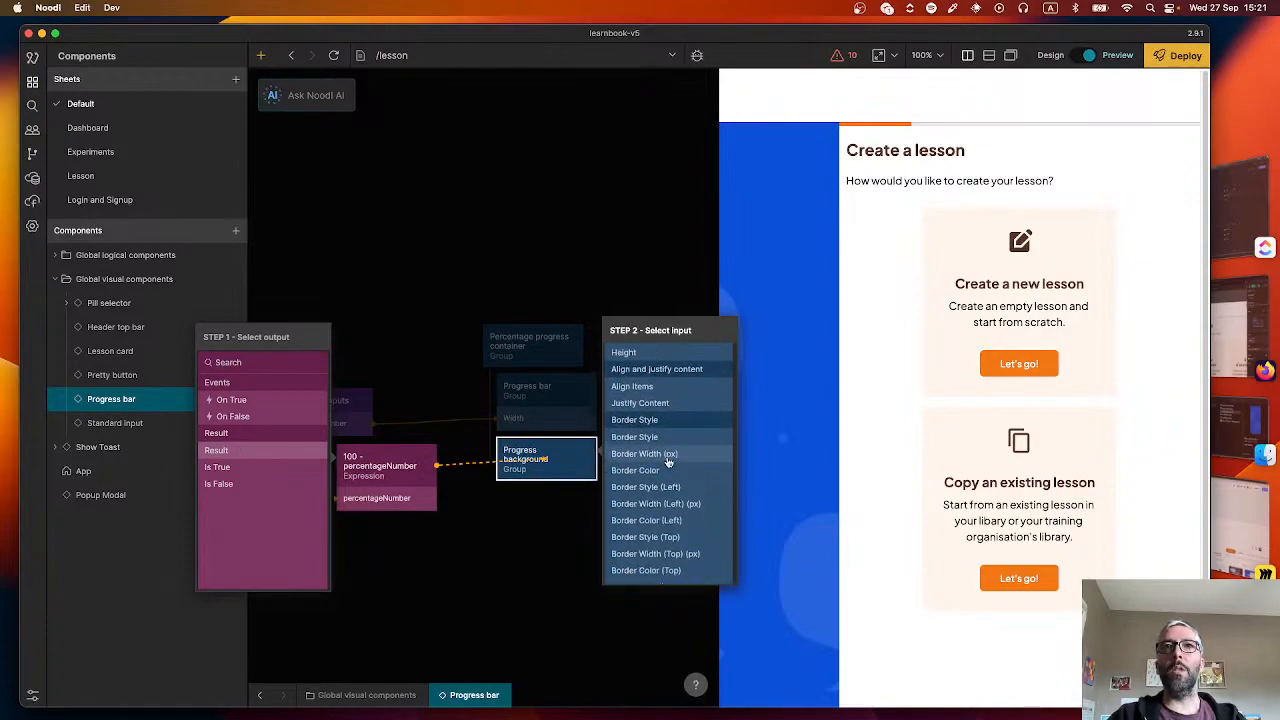
pyautogui.scroll(5, 665, 480)
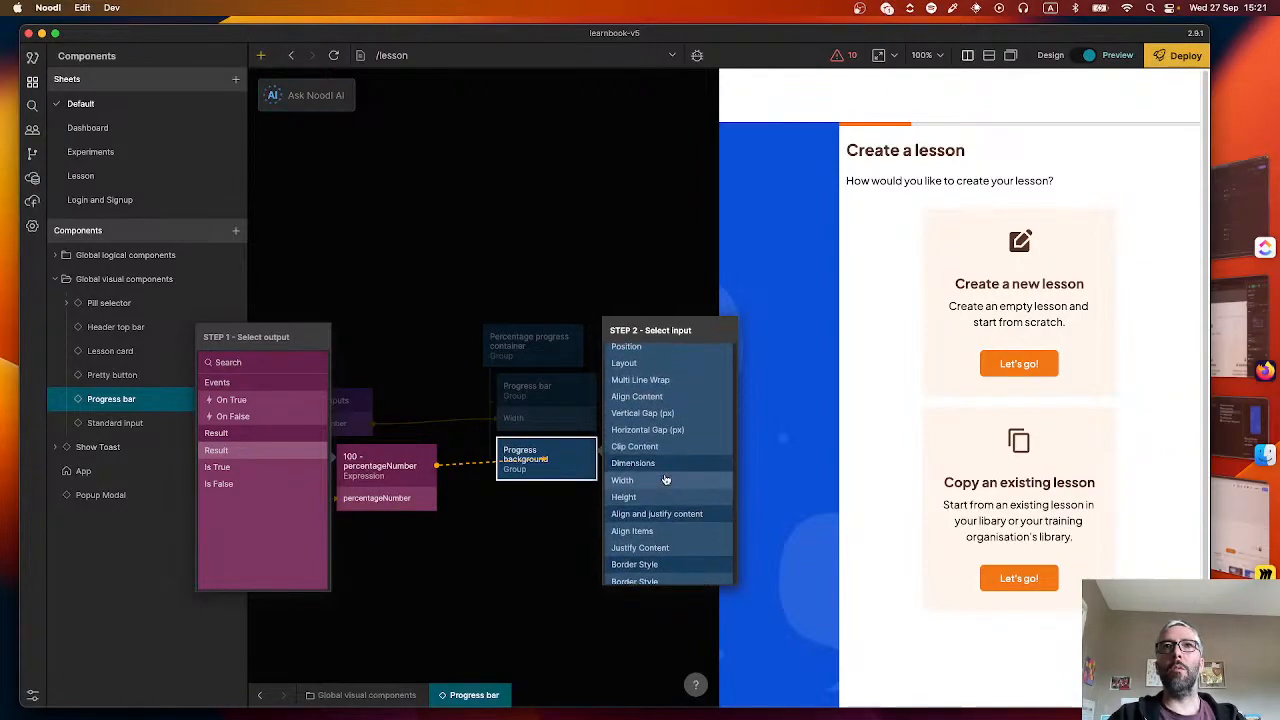
pyautogui.click(640, 496)
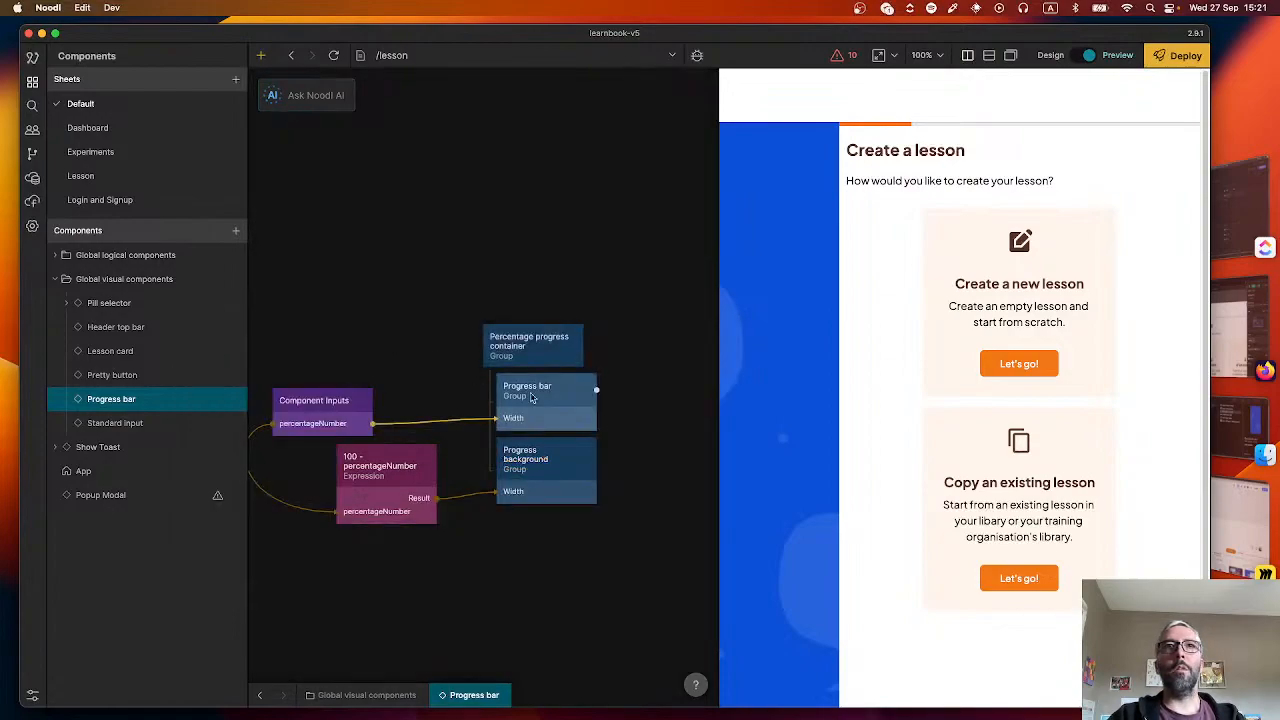
# - Replace the Percentage progress container and its child groups in step1-create with the reusable Progress bar component, placed above Main container
pyautogui.click(259, 696)
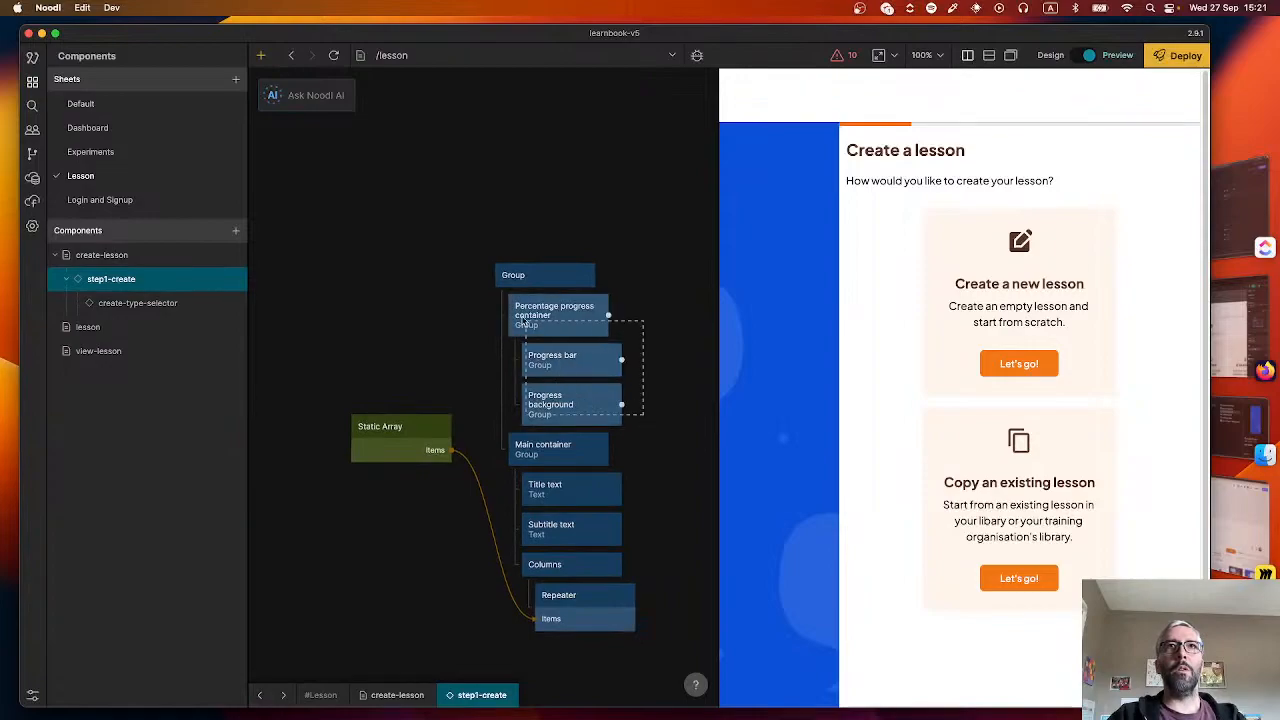
pyautogui.press('Delete')
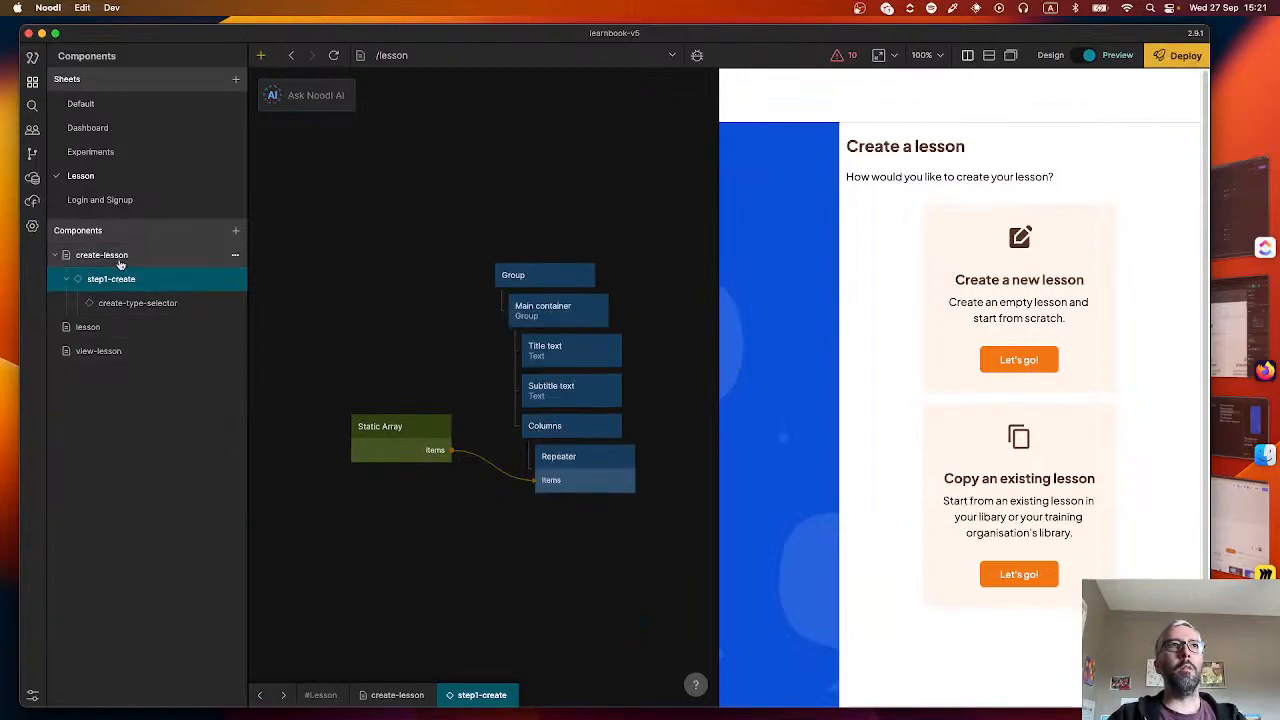
pyautogui.click(82, 104)
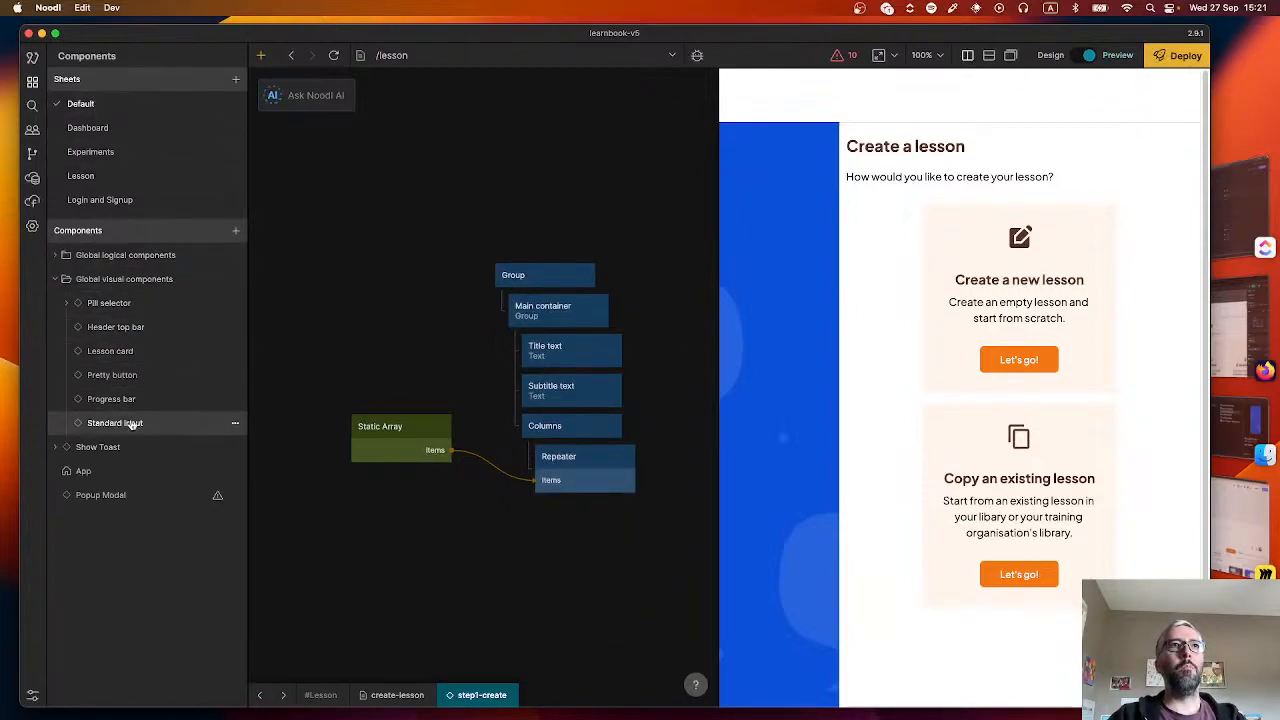
pyautogui.moveTo(129, 399); pyautogui.dragTo(562, 289)
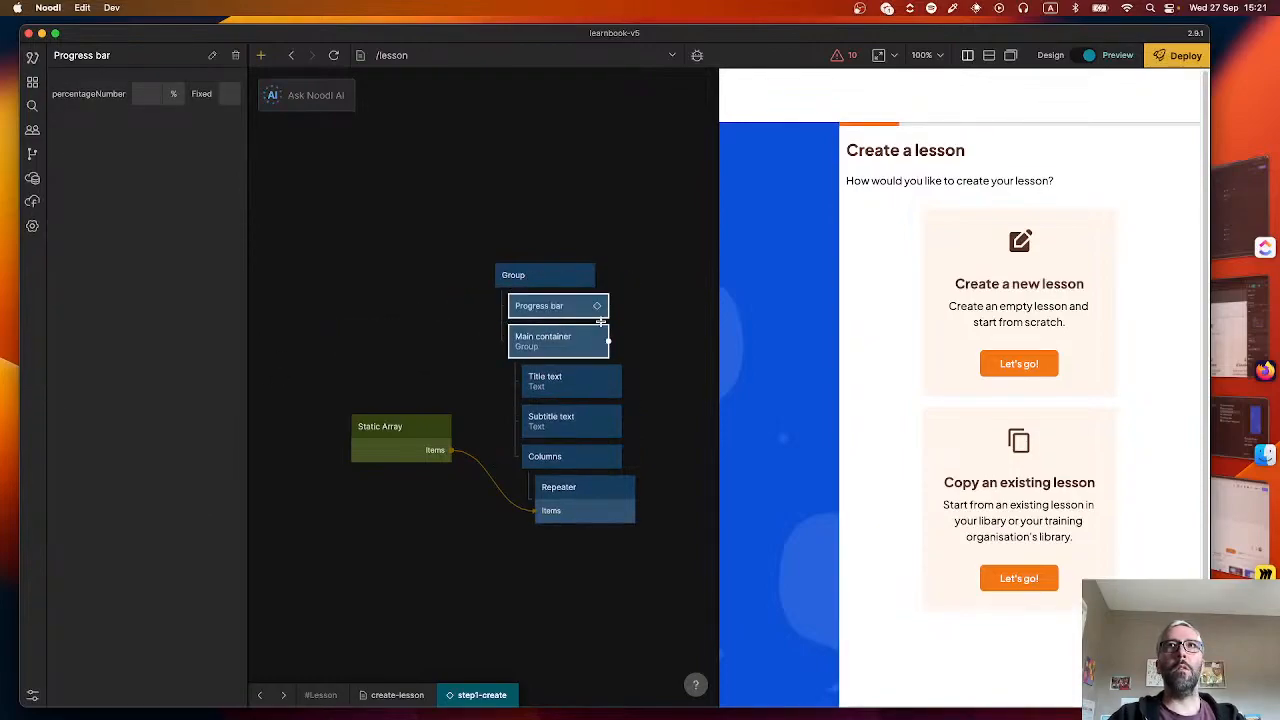
# - Set the percentageNumber of the Progress bar instance in step1-create to 25%
pyautogui.doubleClick(546, 308)
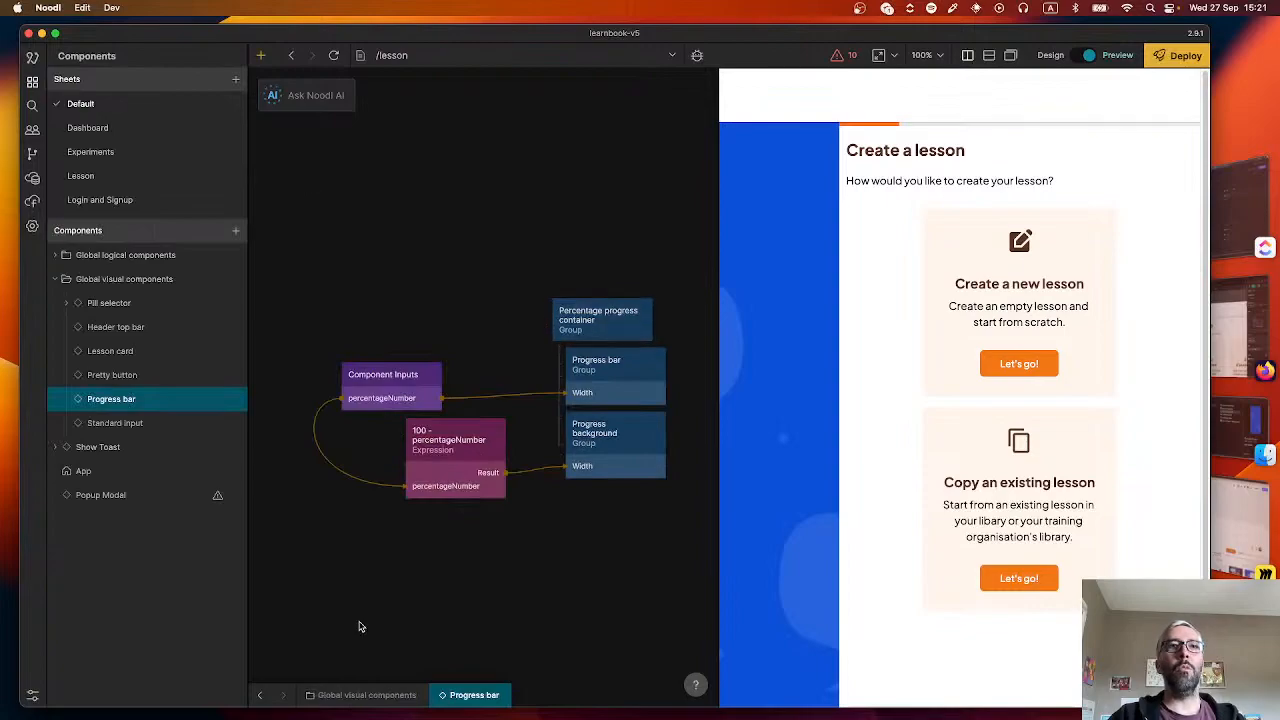
pyautogui.click(254, 694)
pyautogui.click(564, 337)
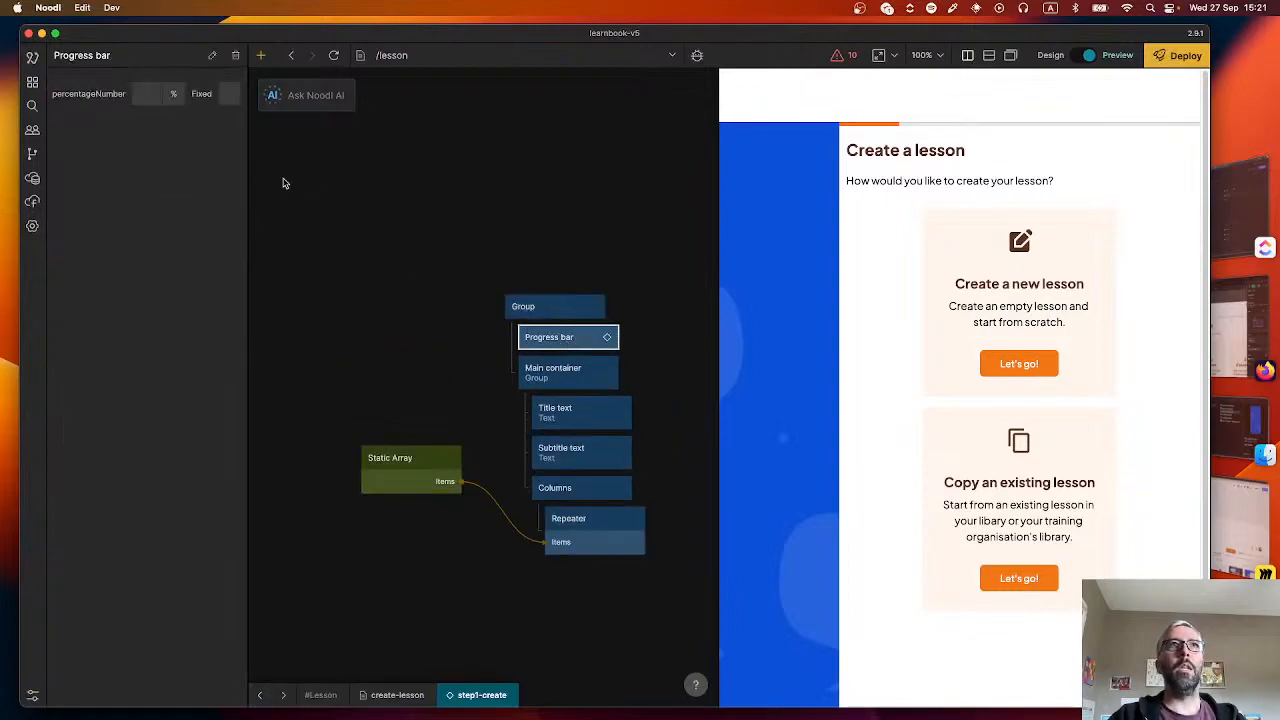
pyautogui.click(142, 94)
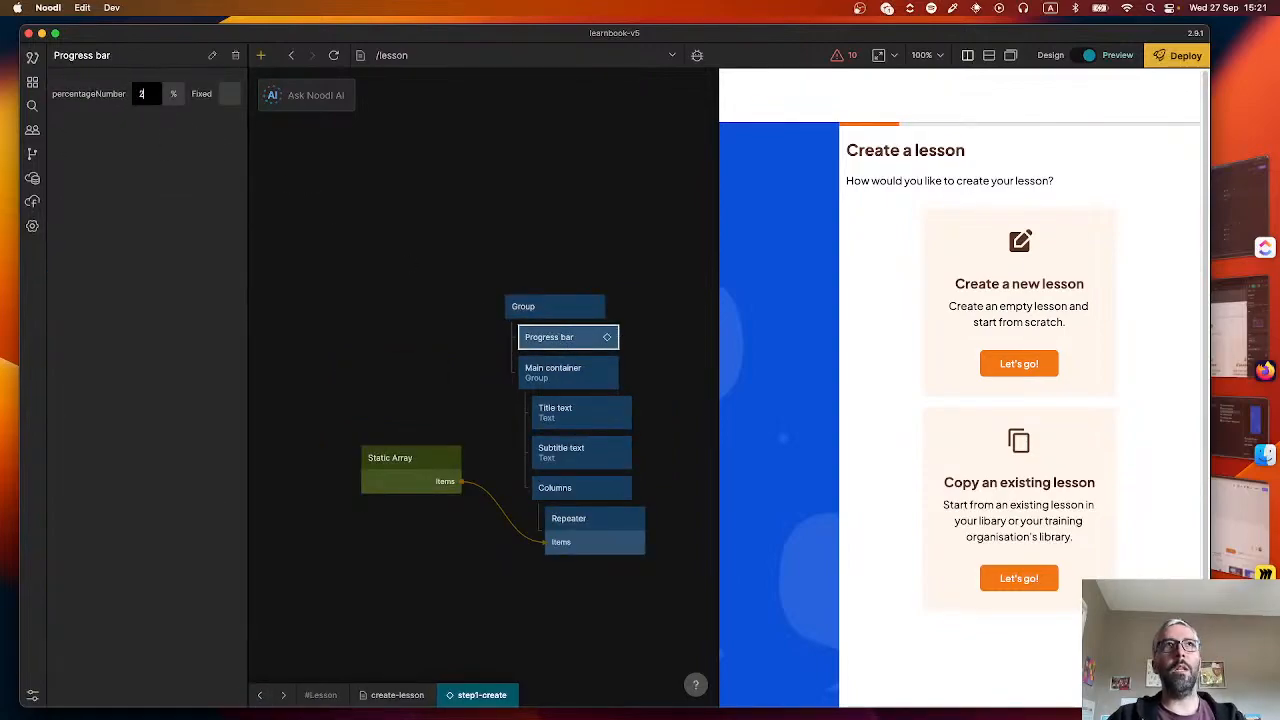
pyautogui.press('Return')
pyautogui.click(453, 360)
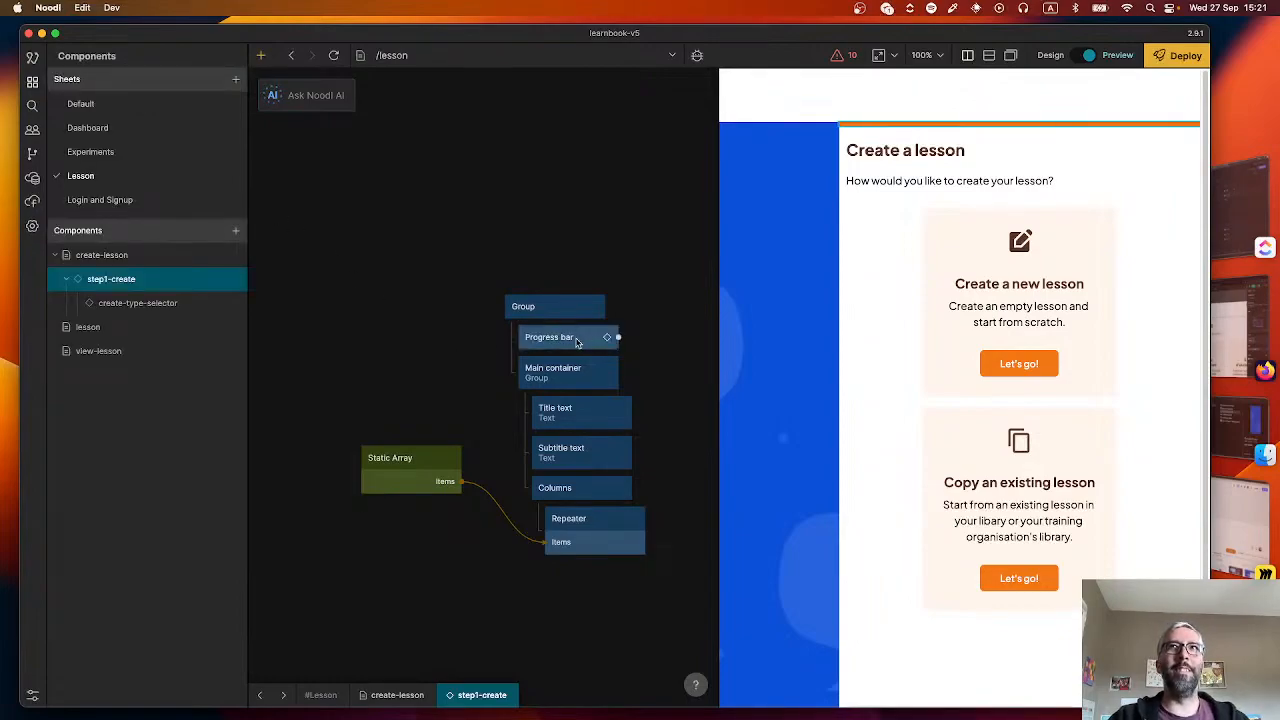
# - Inspect the data flowing through the Progress bar component's connections and expand the percentageNumber object of Component Inputs
pyautogui.click(607, 337)
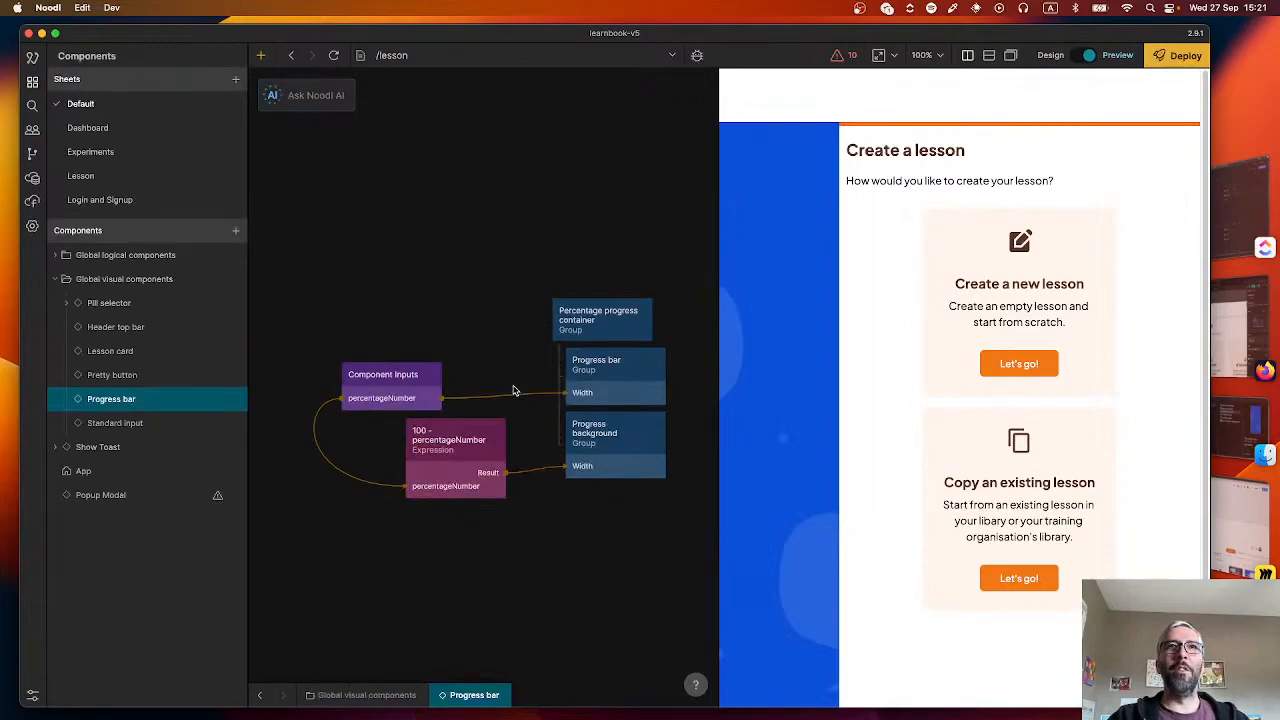
pyautogui.moveTo(503, 401)
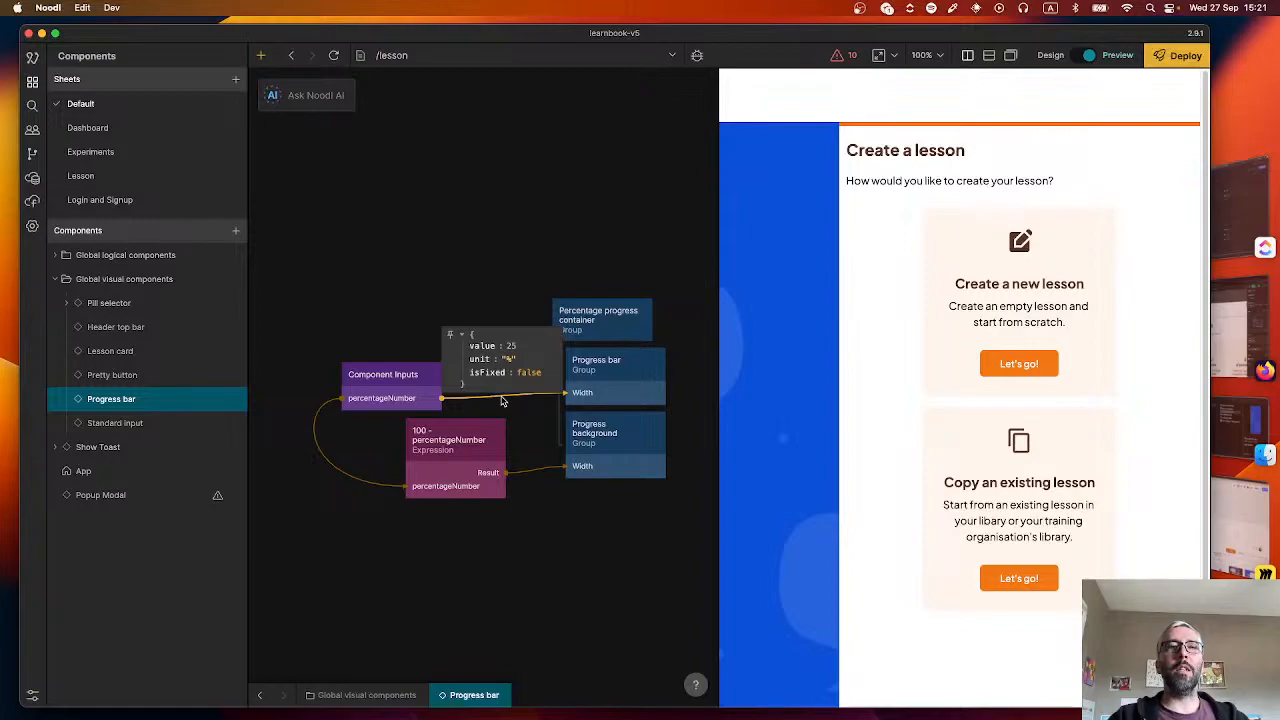
pyautogui.moveTo(537, 474)
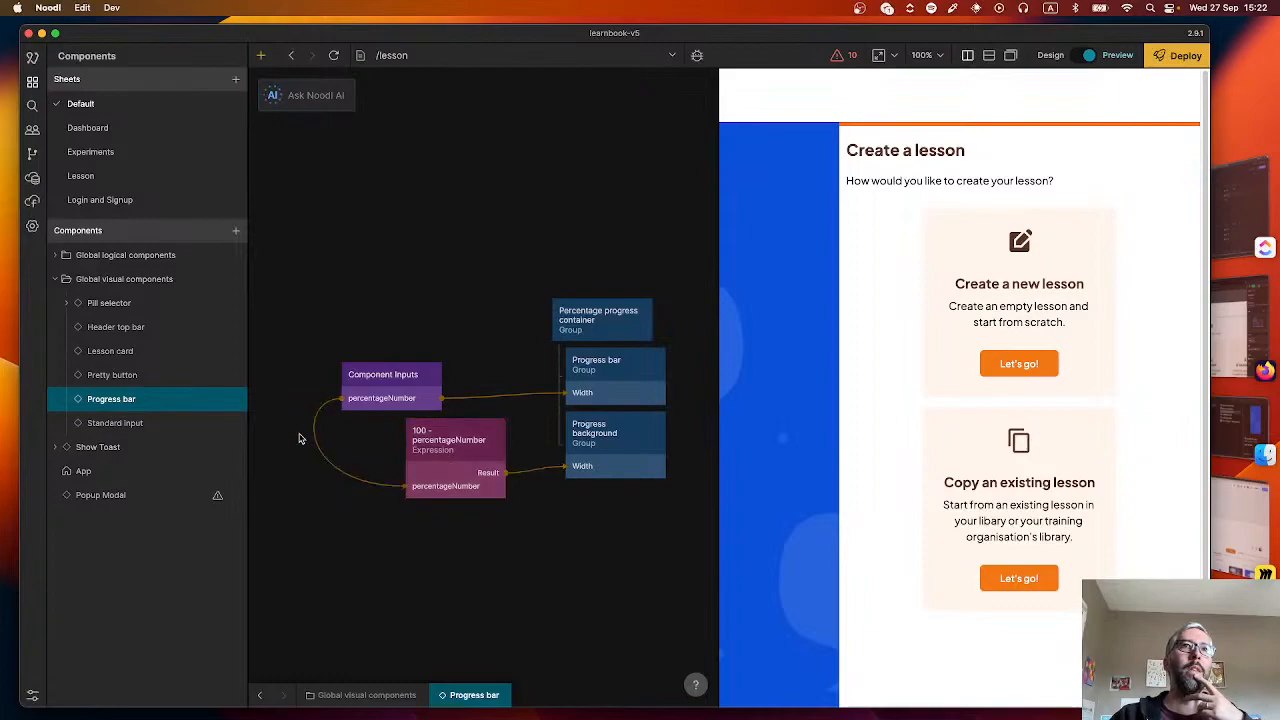
pyautogui.moveTo(404, 383)
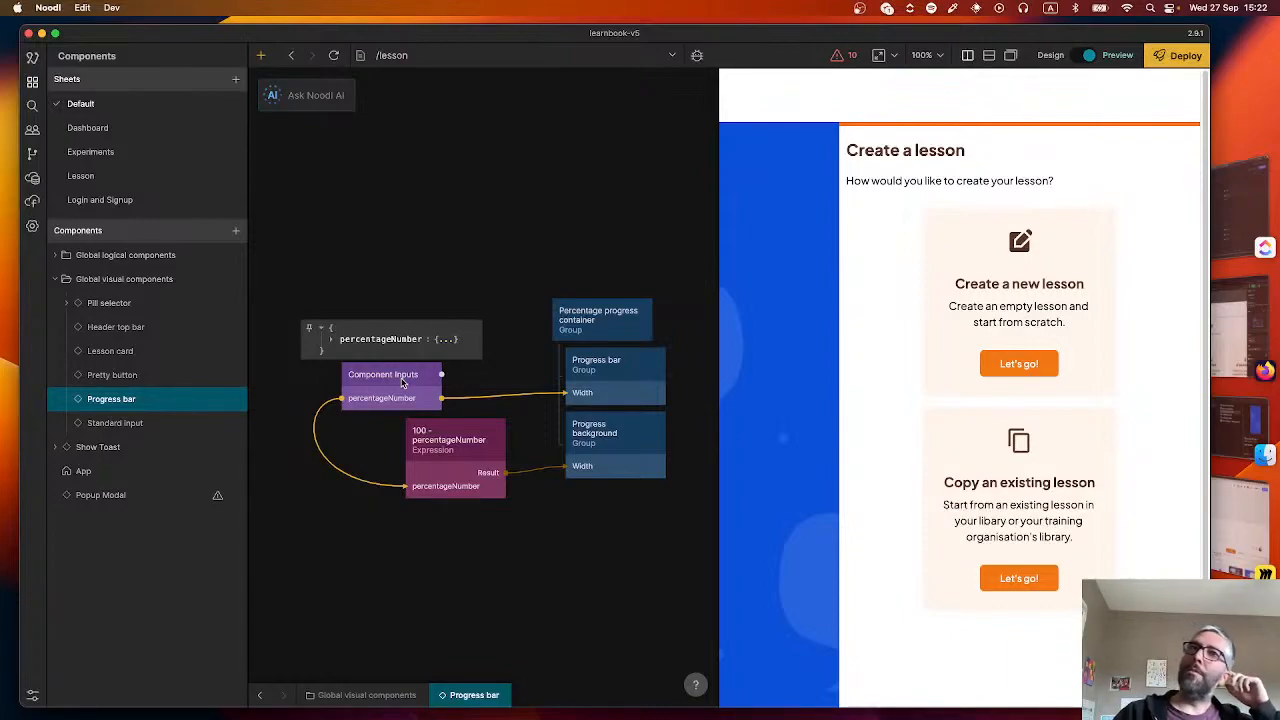
pyautogui.click(403, 383)
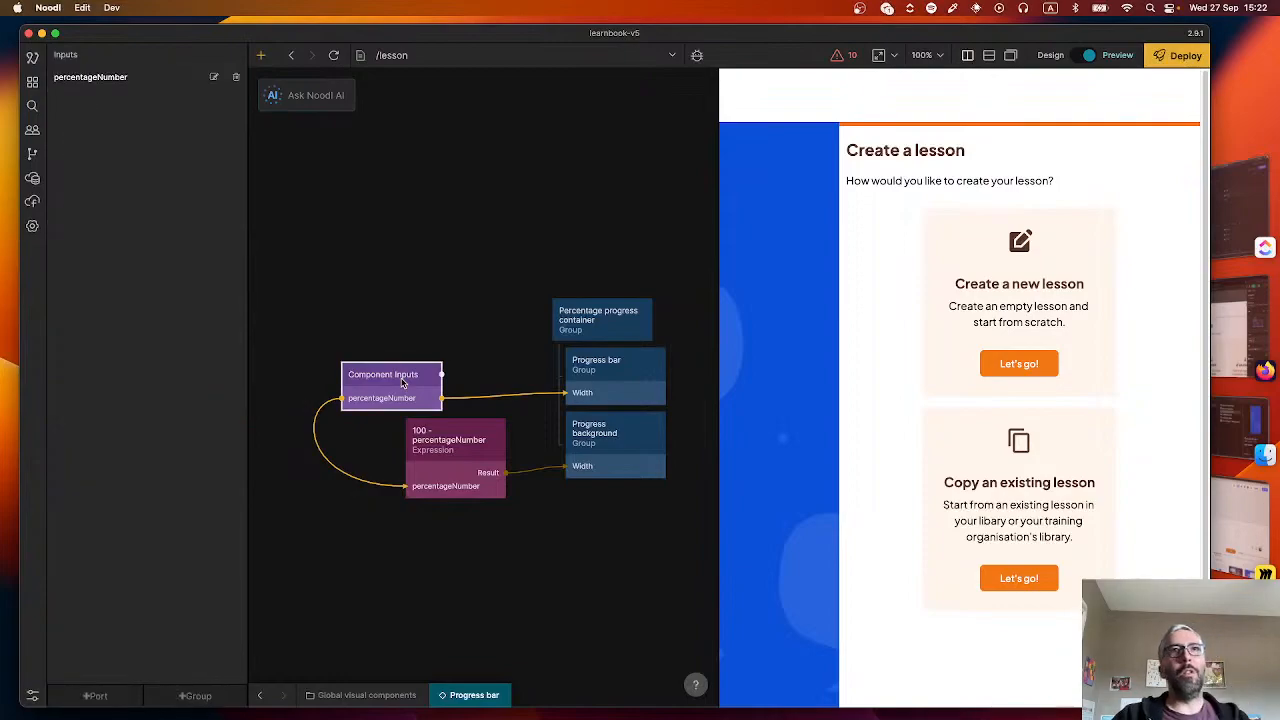
pyautogui.click(331, 339)
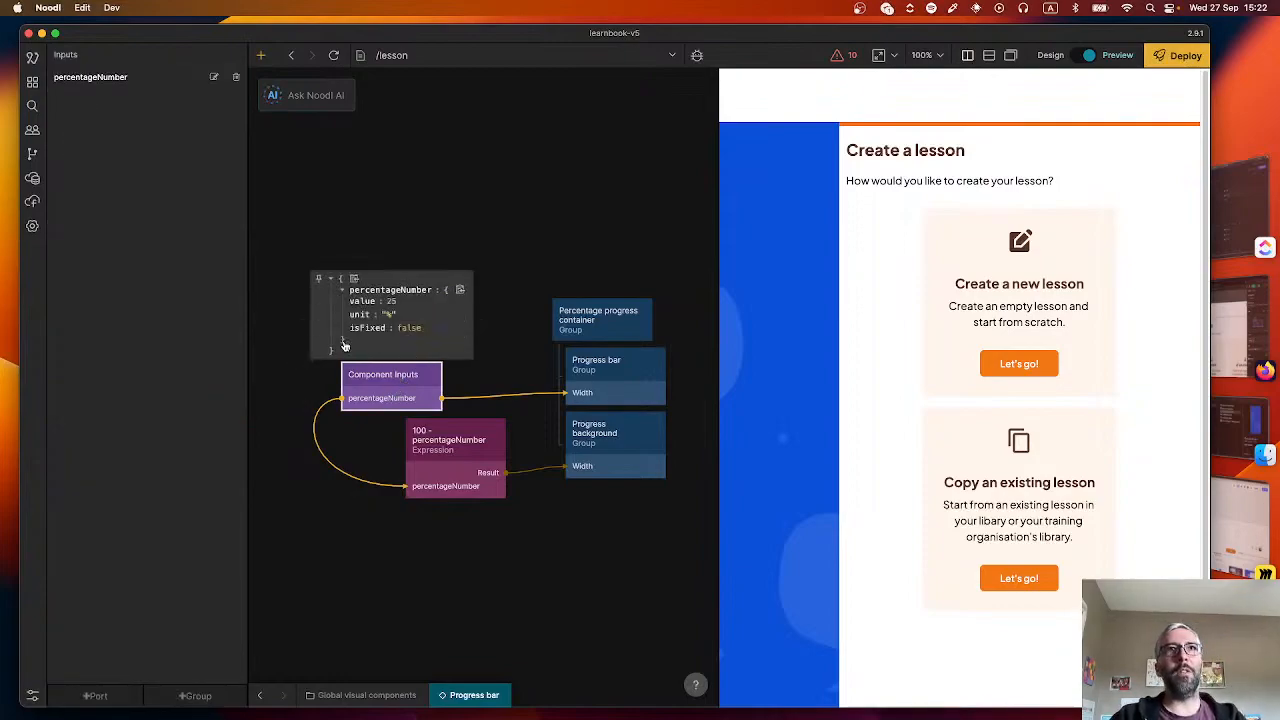
pyautogui.rightClick(320, 502)
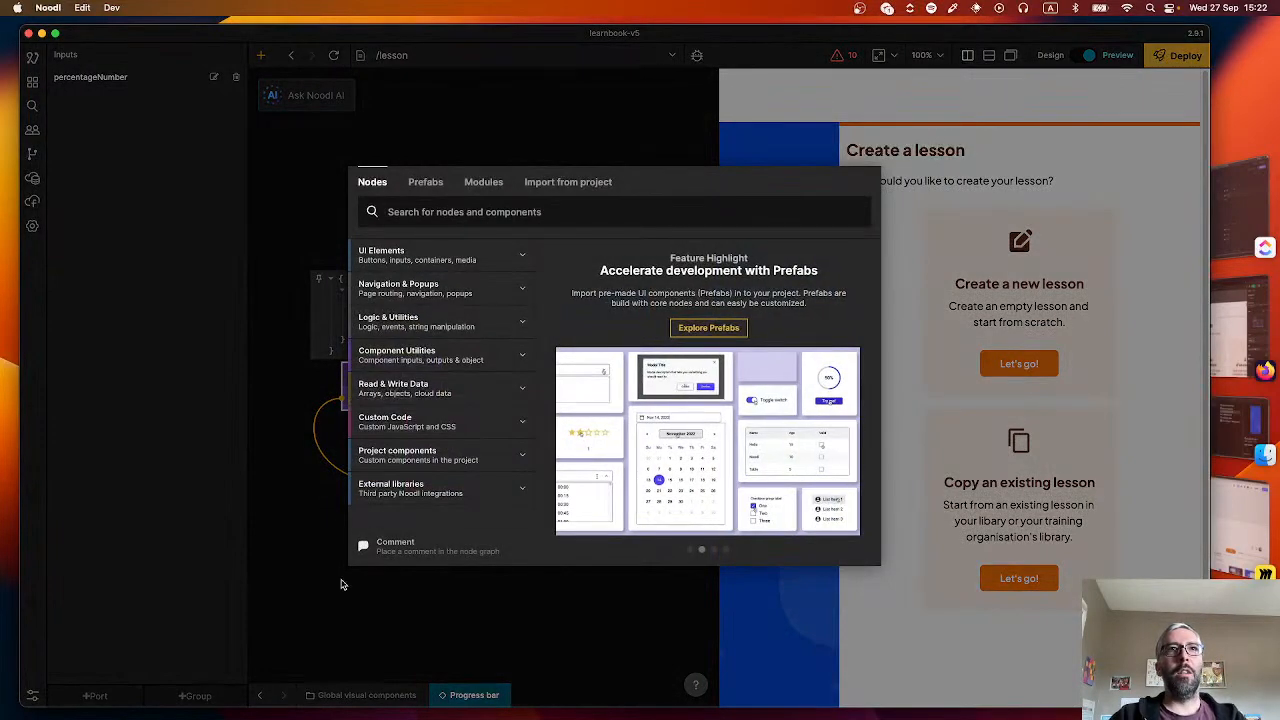
pyautogui.press('Escape')
pyautogui.click(432, 447)
pyautogui.moveTo(366, 384)
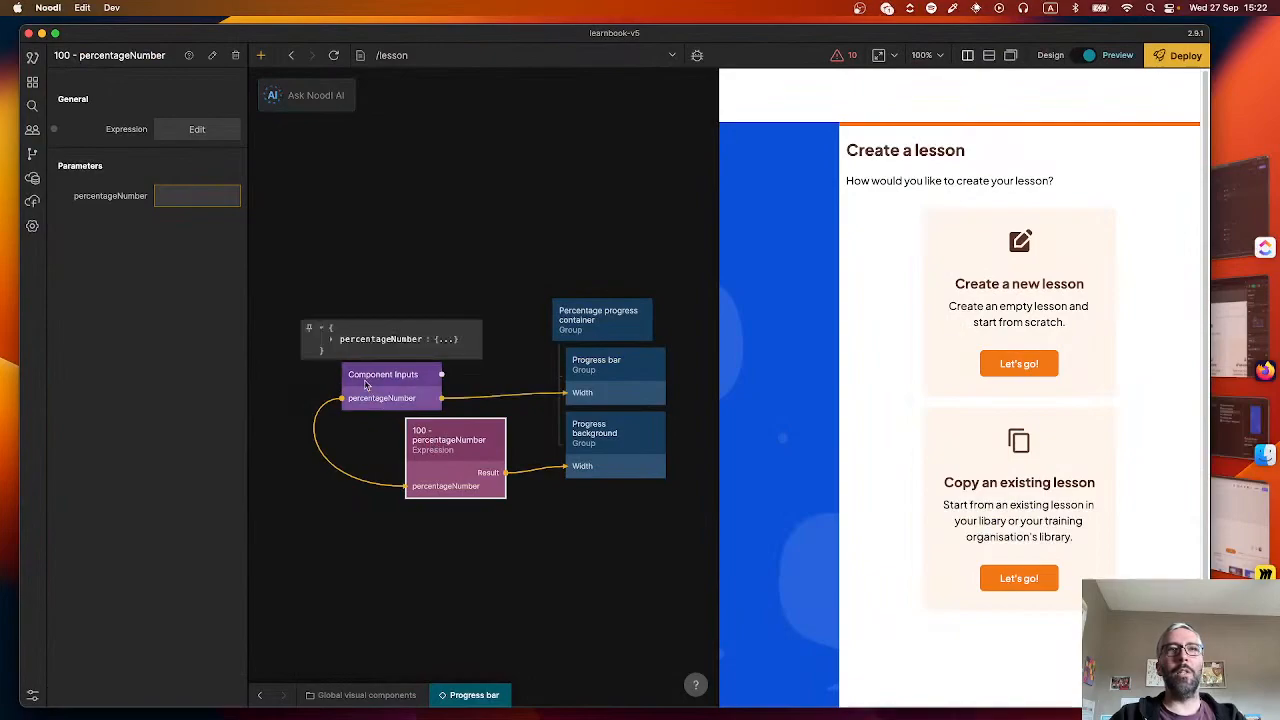
pyautogui.click(331, 340)
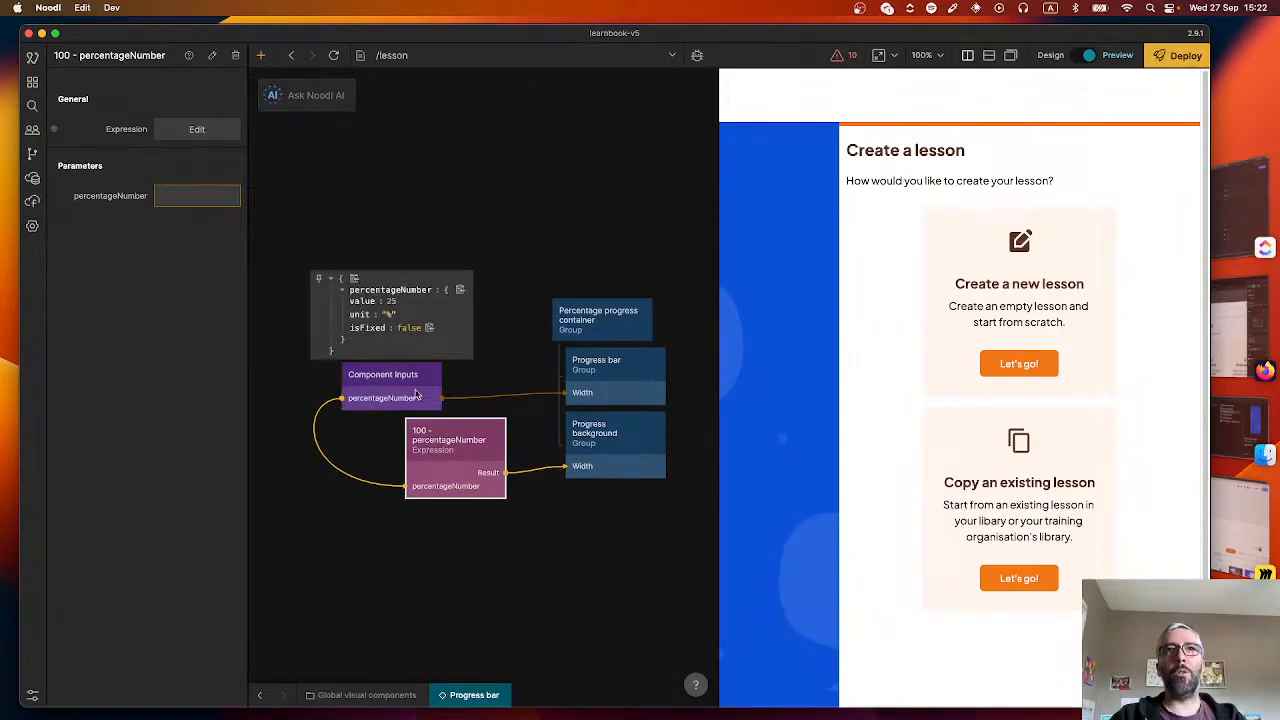
pyautogui.moveTo(358, 390)
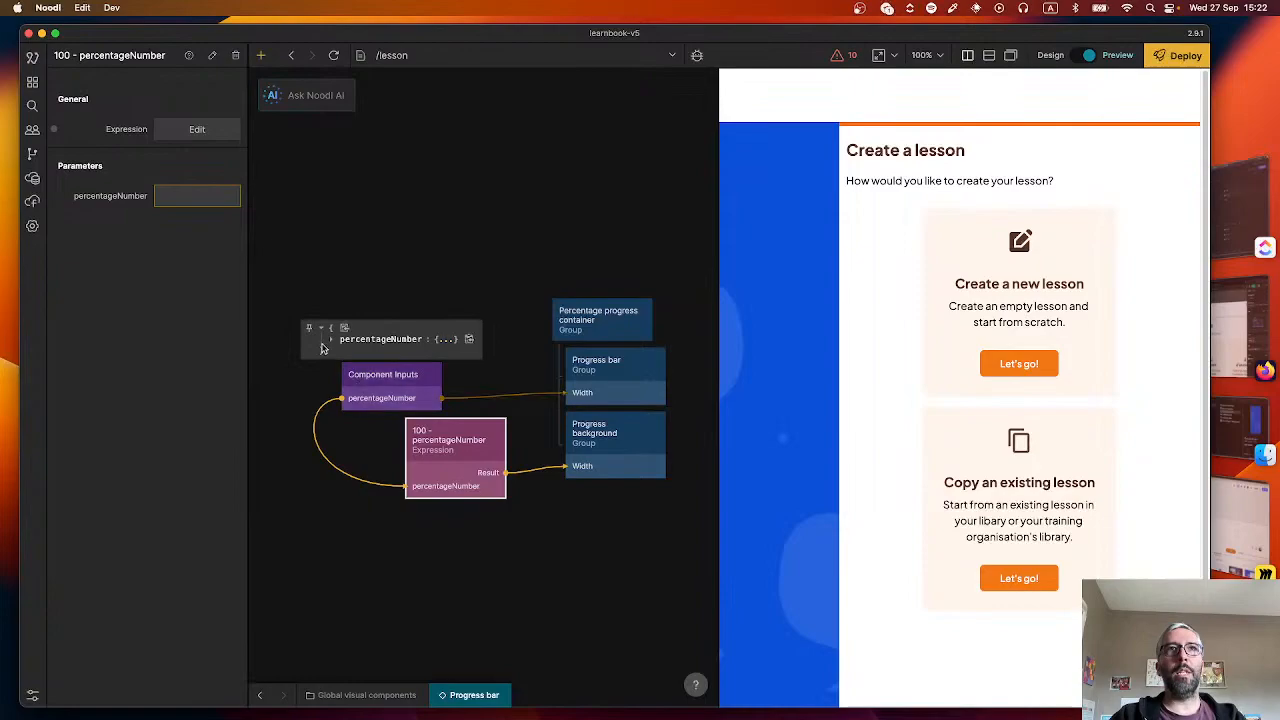
pyautogui.click(329, 341)
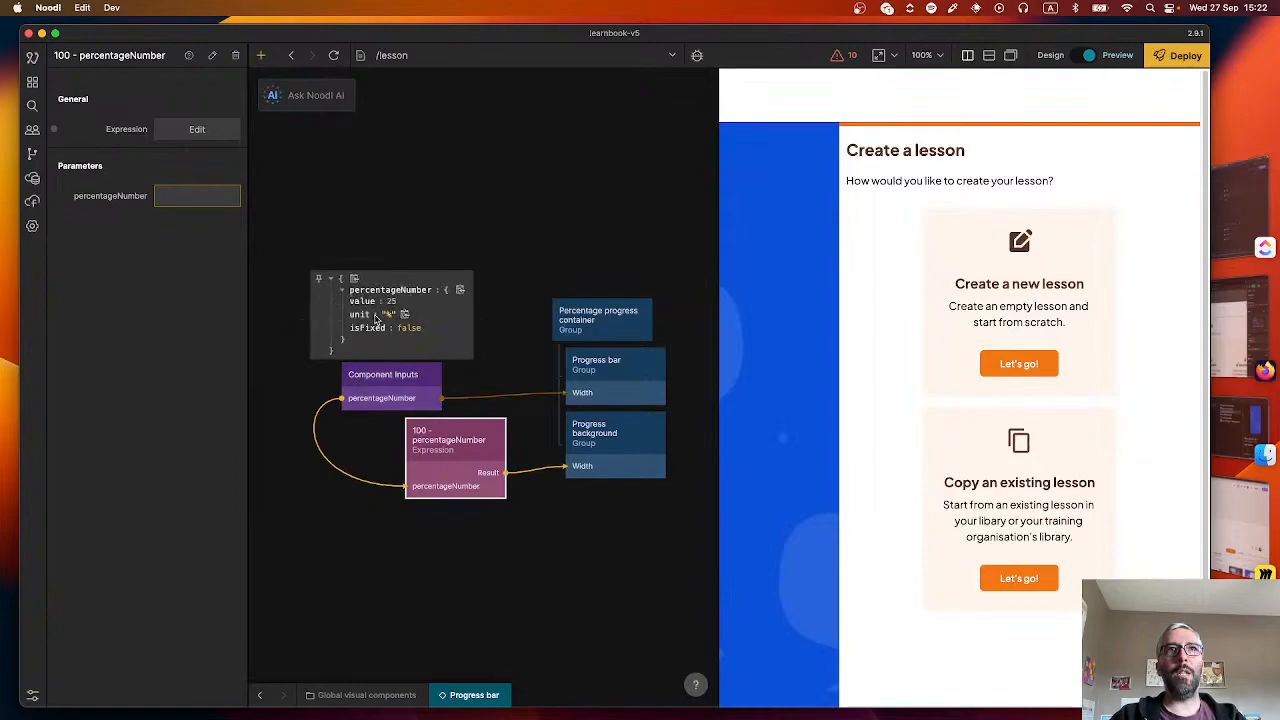
# - Change the Expression node's code to "100 - percentageNumber.value"
pyautogui.doubleClick(464, 474)
pyautogui.write('.')
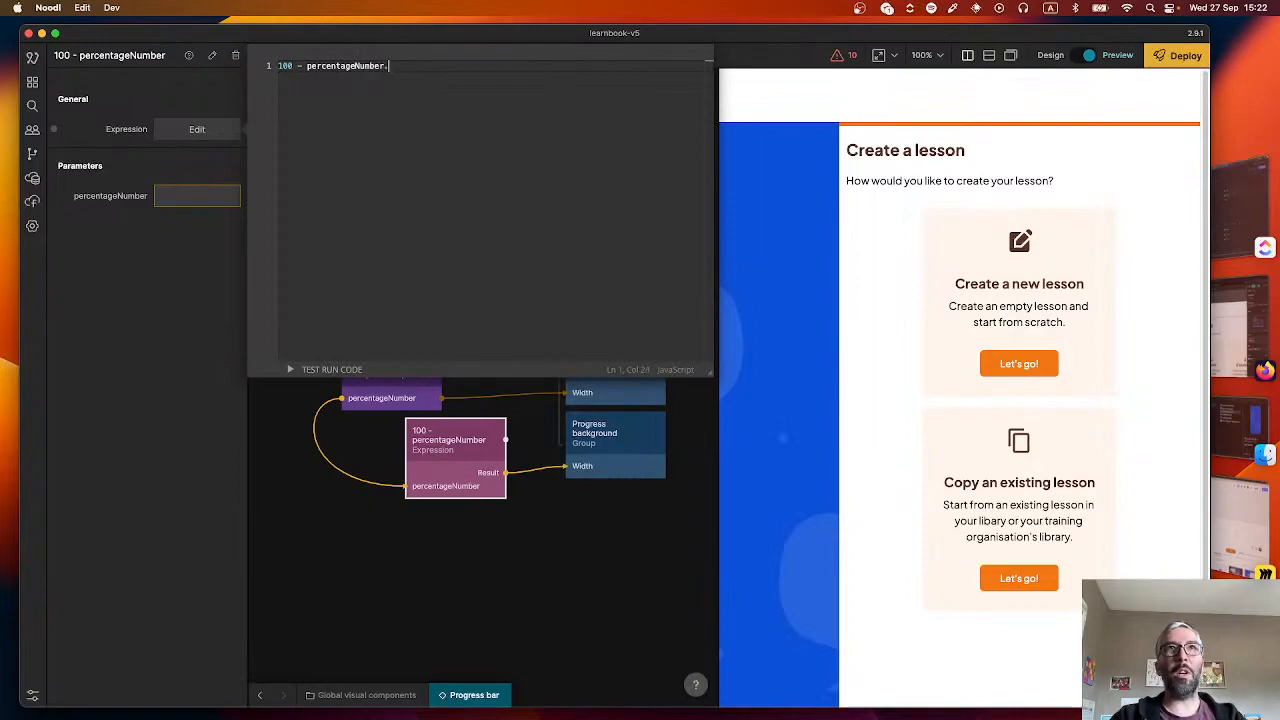
pyautogui.write('value')
pyautogui.click(380, 552)
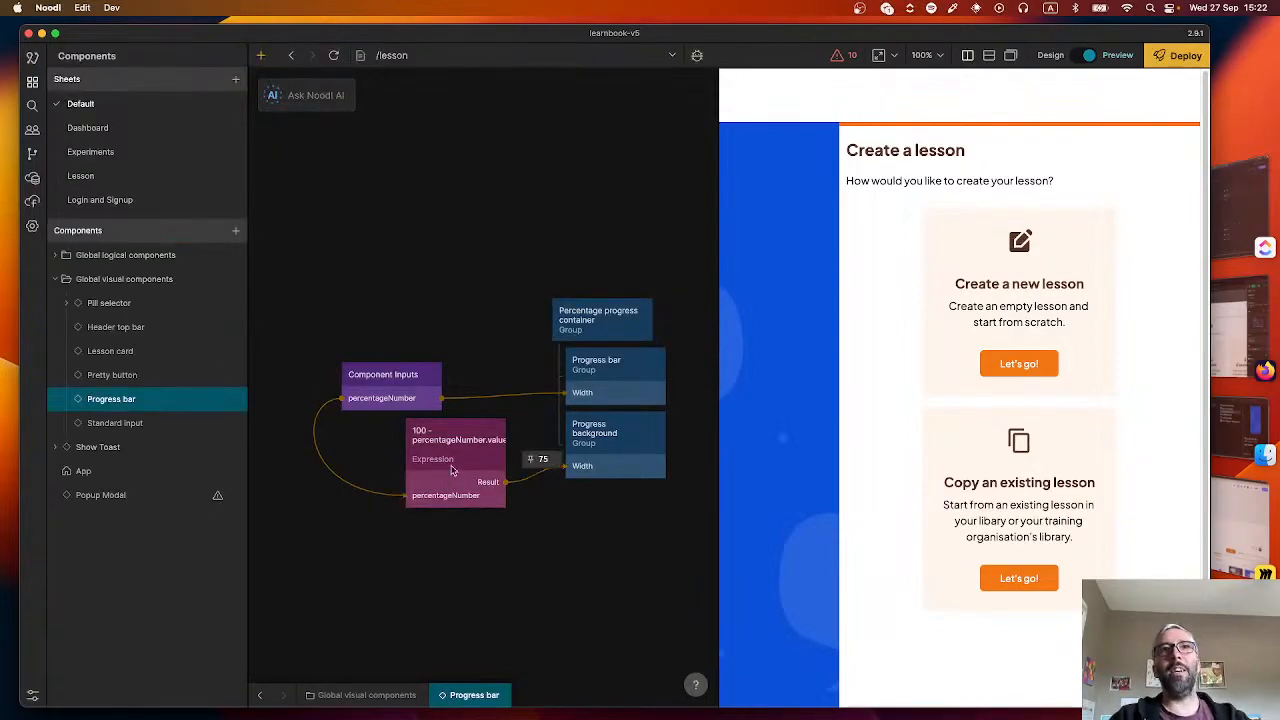
# - Try "100 - percentageNumber[0].value" as the Expression node's code, then remove the [0] index again
pyautogui.click(452, 470)
pyautogui.click(204, 126)
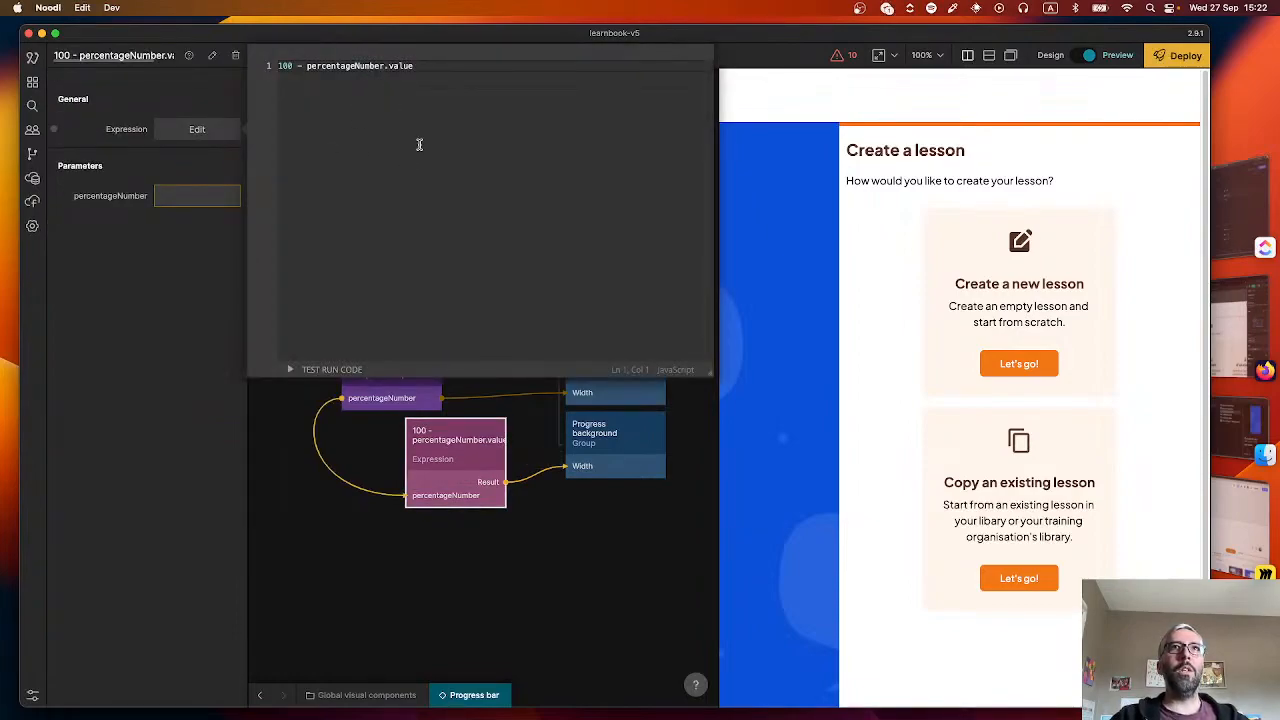
pyautogui.click(383, 67)
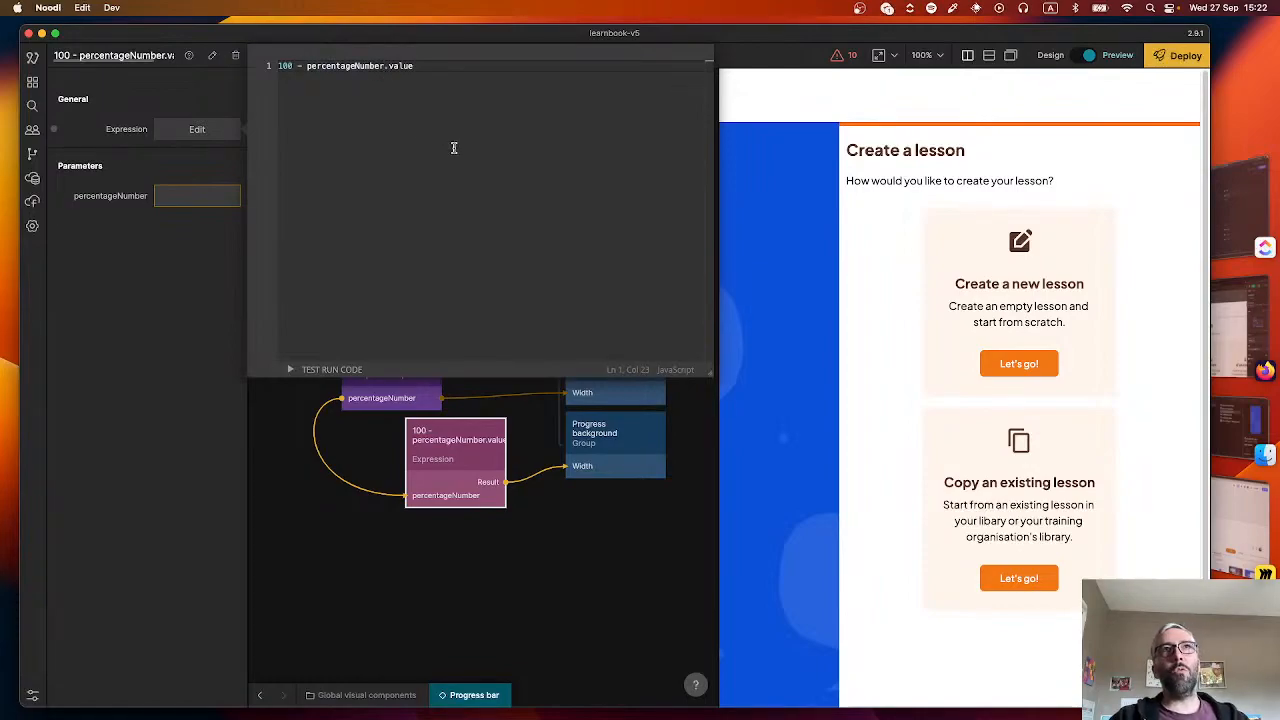
pyautogui.write('[')
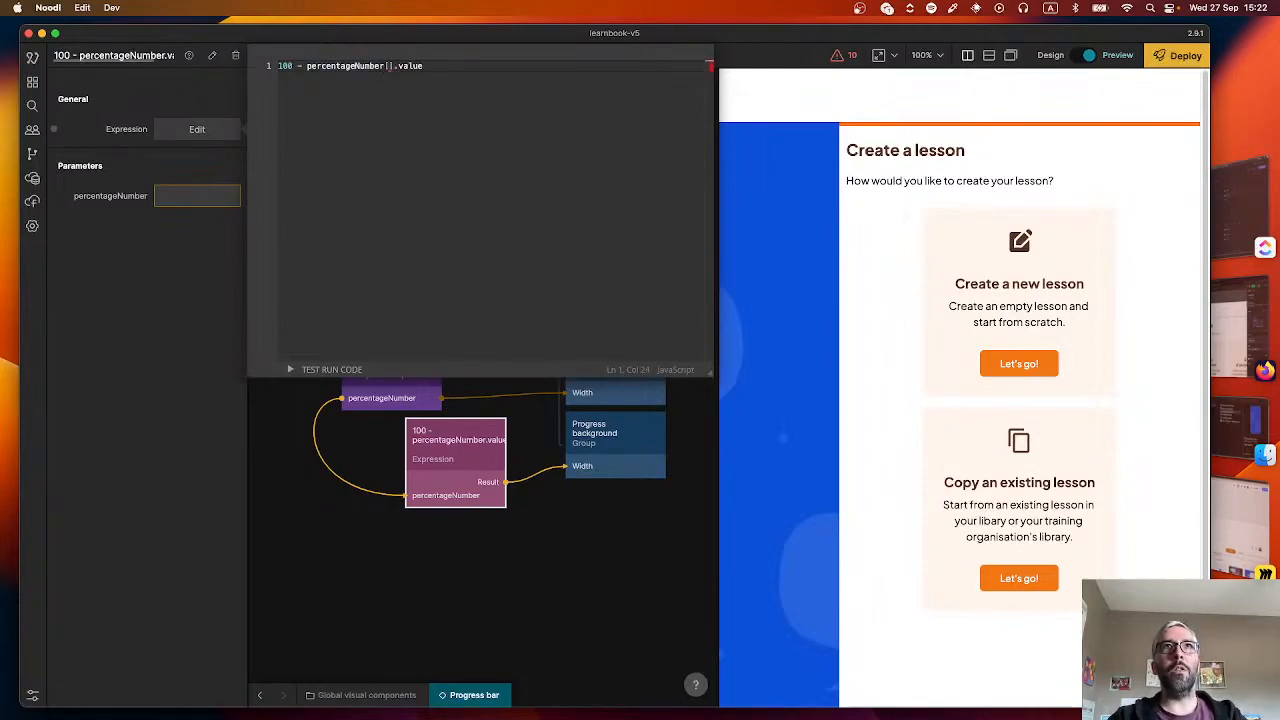
pyautogui.write('0')
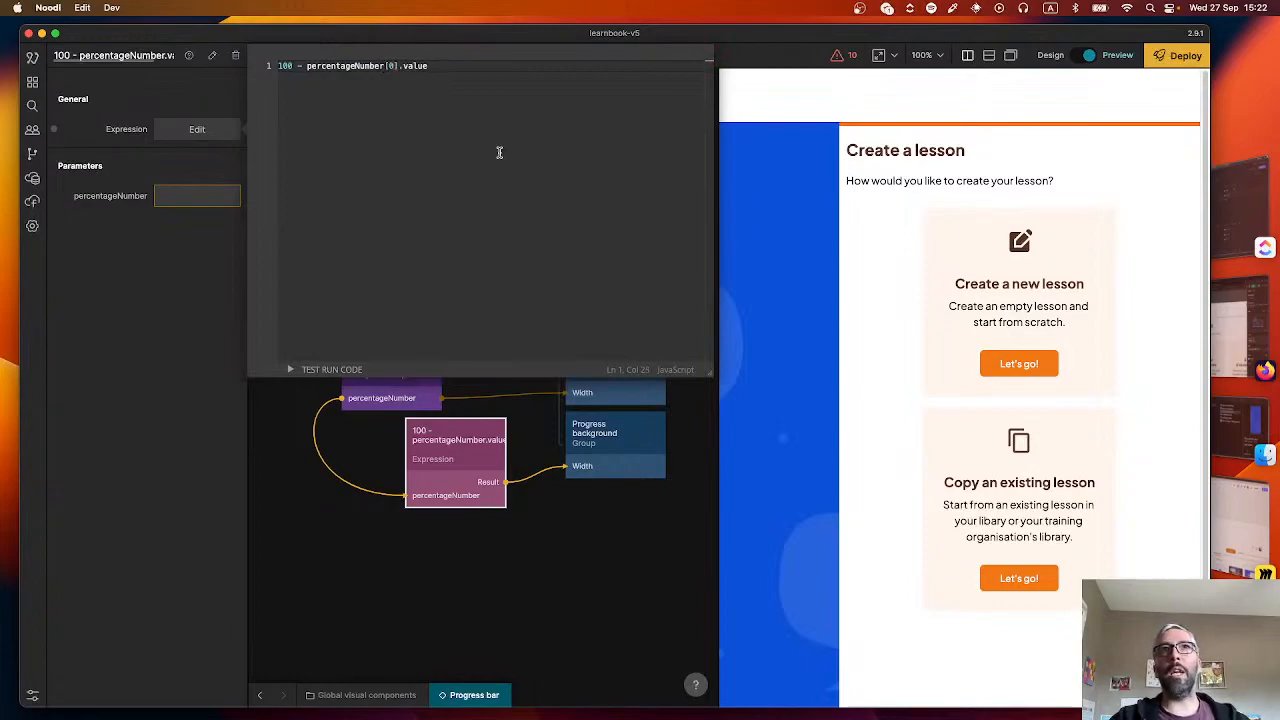
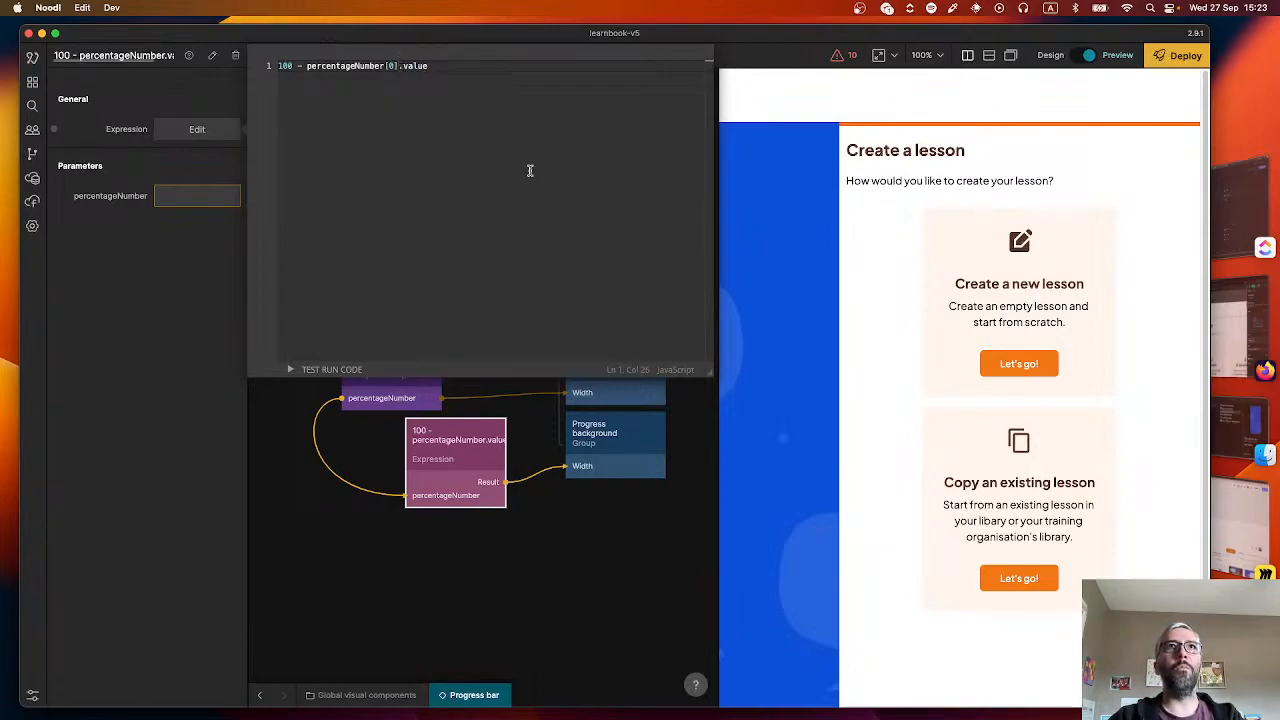
pyautogui.press('BackSpace')
pyautogui.press('BackSpace')
pyautogui.press('Delete')
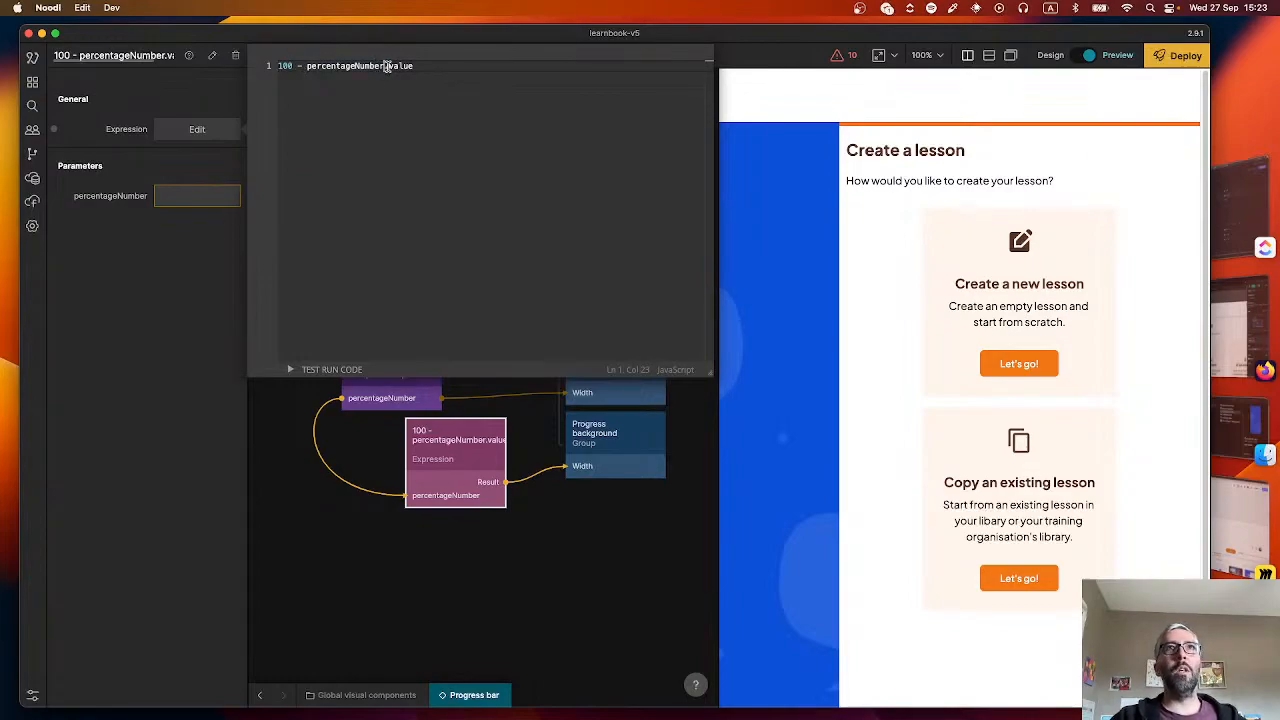
pyautogui.click(392, 535)
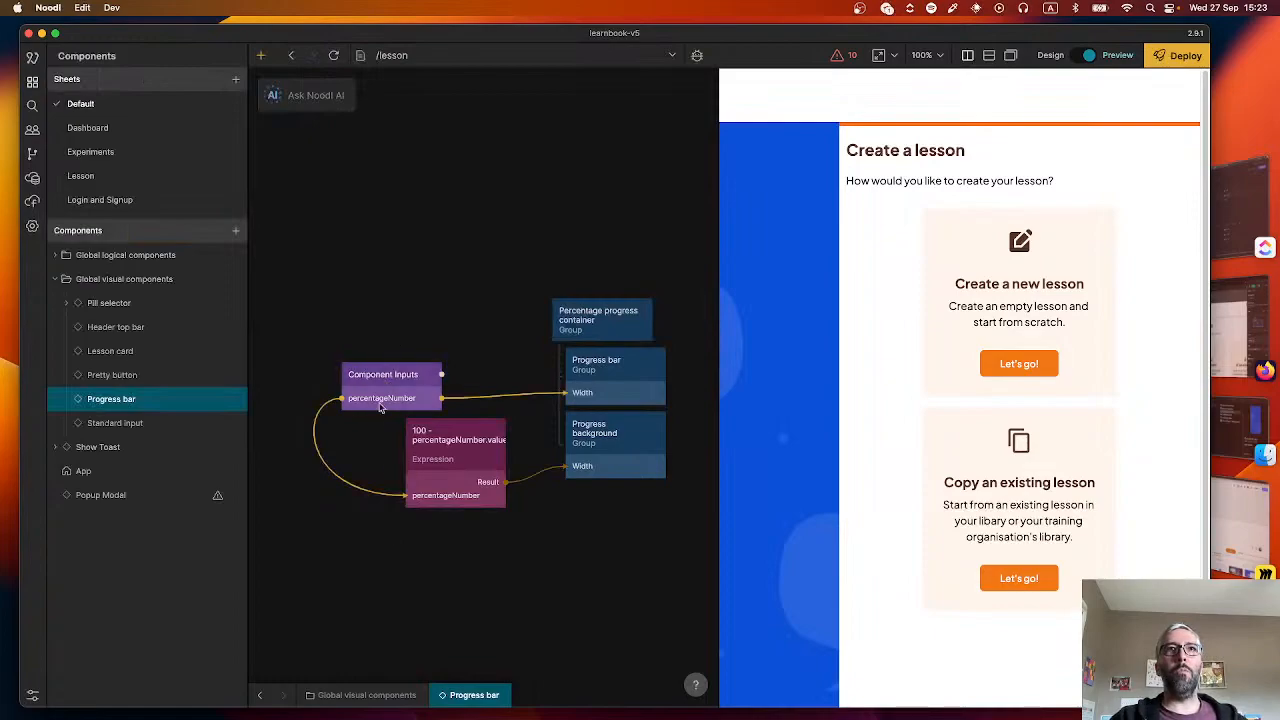
# - Recheck the percentageNumber object of Component Inputs and reload the lesson page preview
pyautogui.moveTo(380, 403)
pyautogui.click(331, 341)
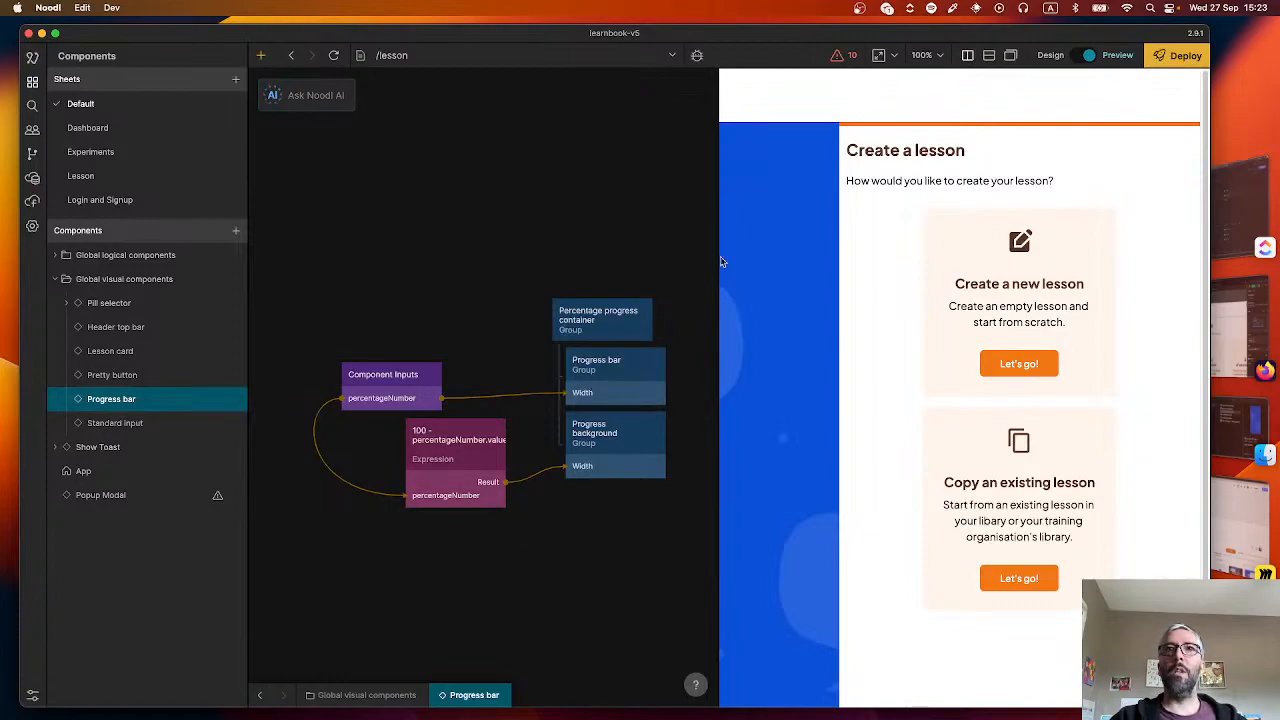
pyautogui.click(333, 60)
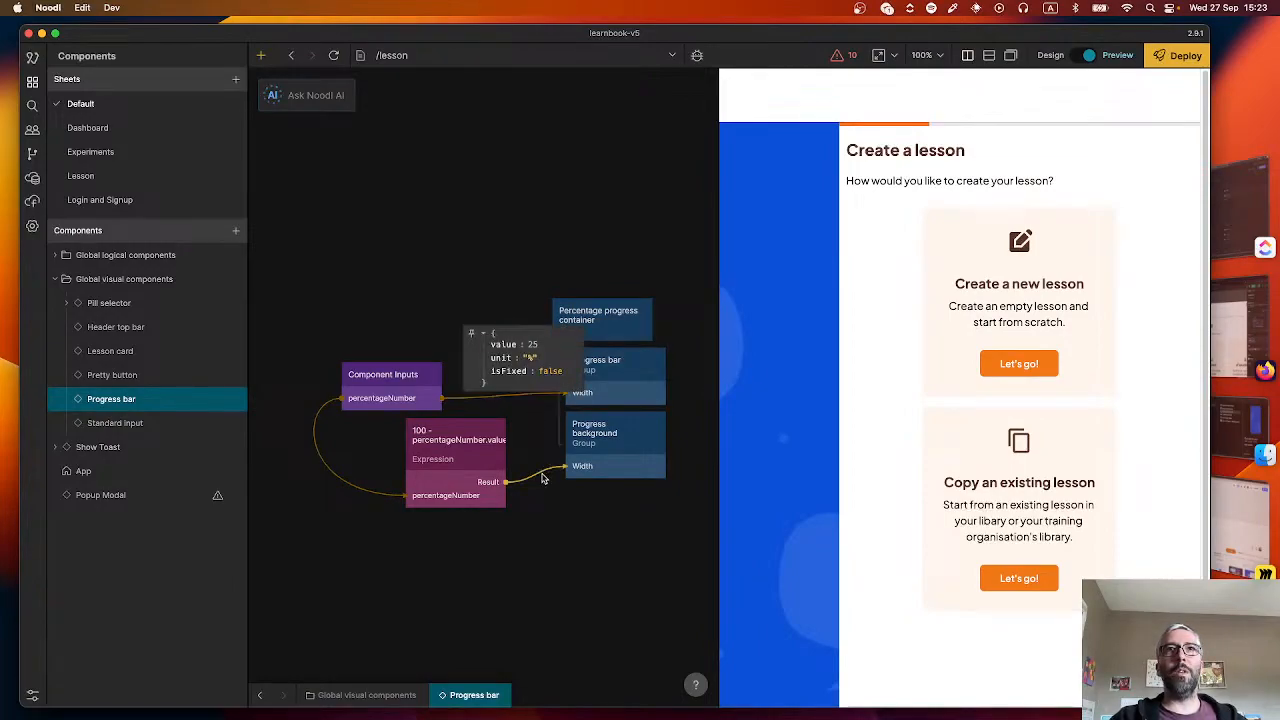
# - Move the Expression node under Component Inputs, inspect its result, and check the Progress background group's width settings
pyautogui.moveTo(542, 477)
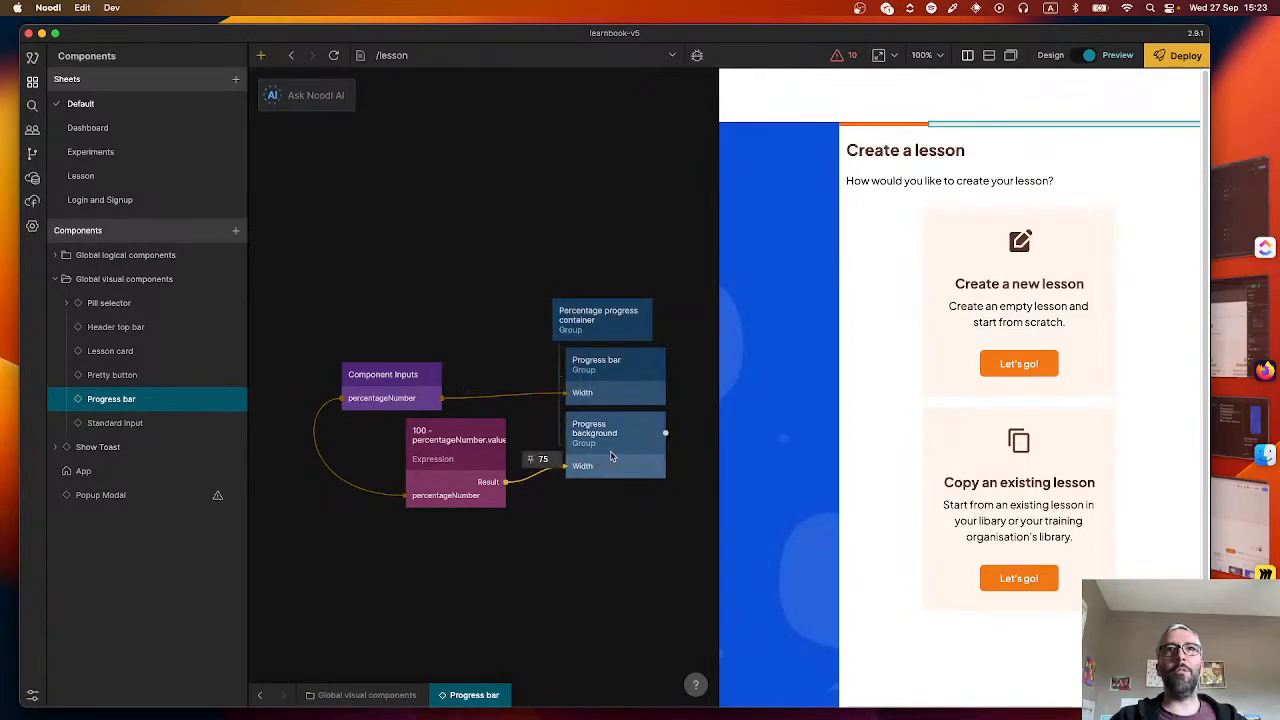
pyautogui.moveTo(428, 470); pyautogui.dragTo(361, 485)
pyautogui.moveTo(505, 481)
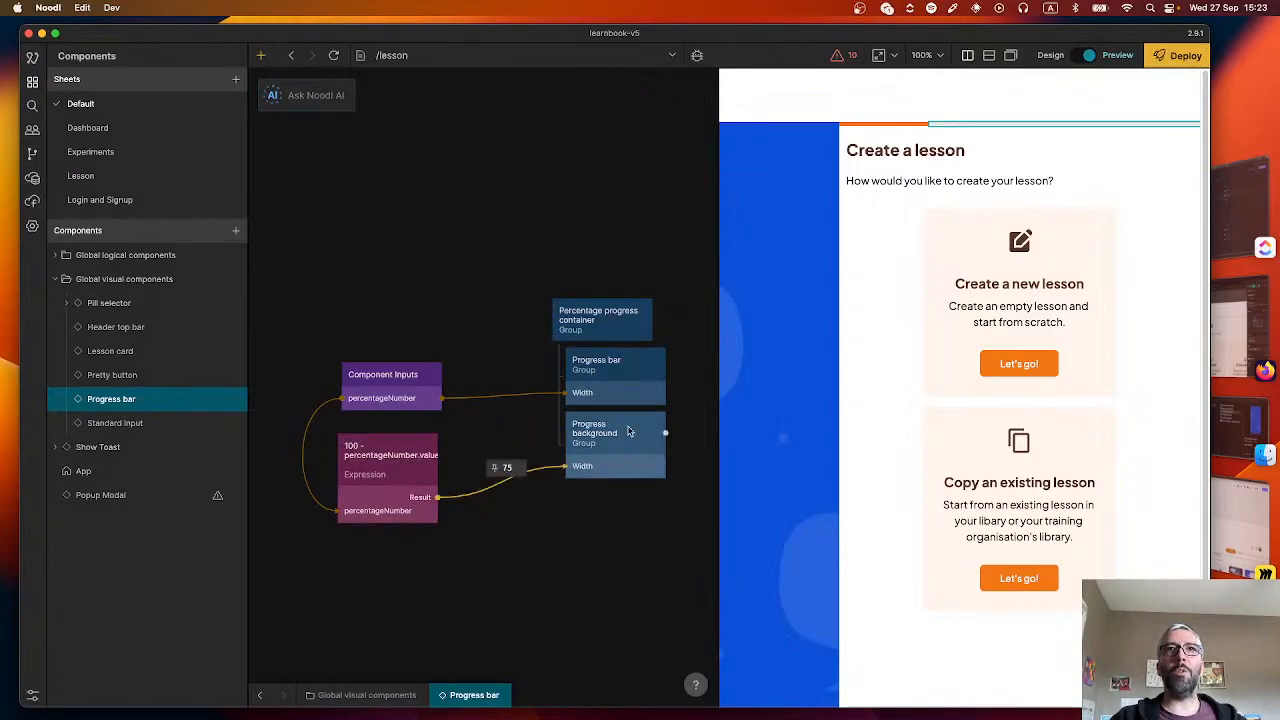
pyautogui.click(655, 432)
pyautogui.scroll(-2, 130, 391)
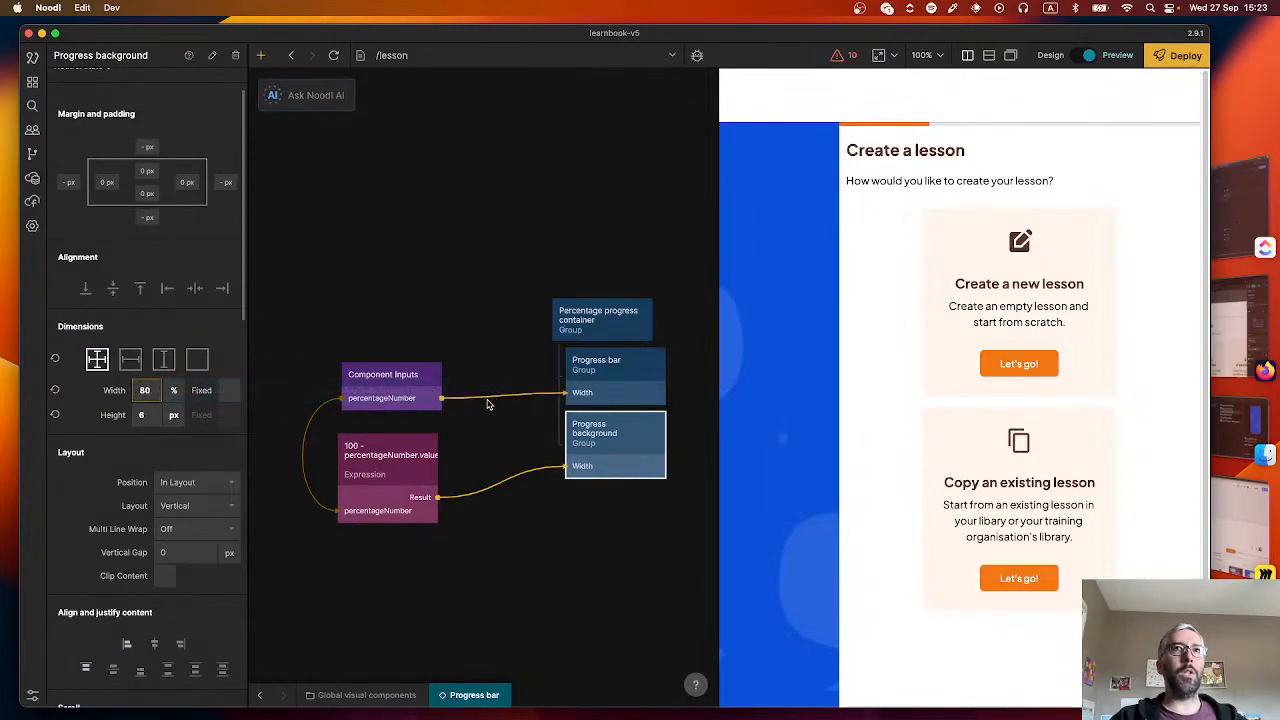
# - Check the percentageNumber setting of the Progress bar instance in step1-create, and return to the Progress bar component
pyautogui.moveTo(488, 404)
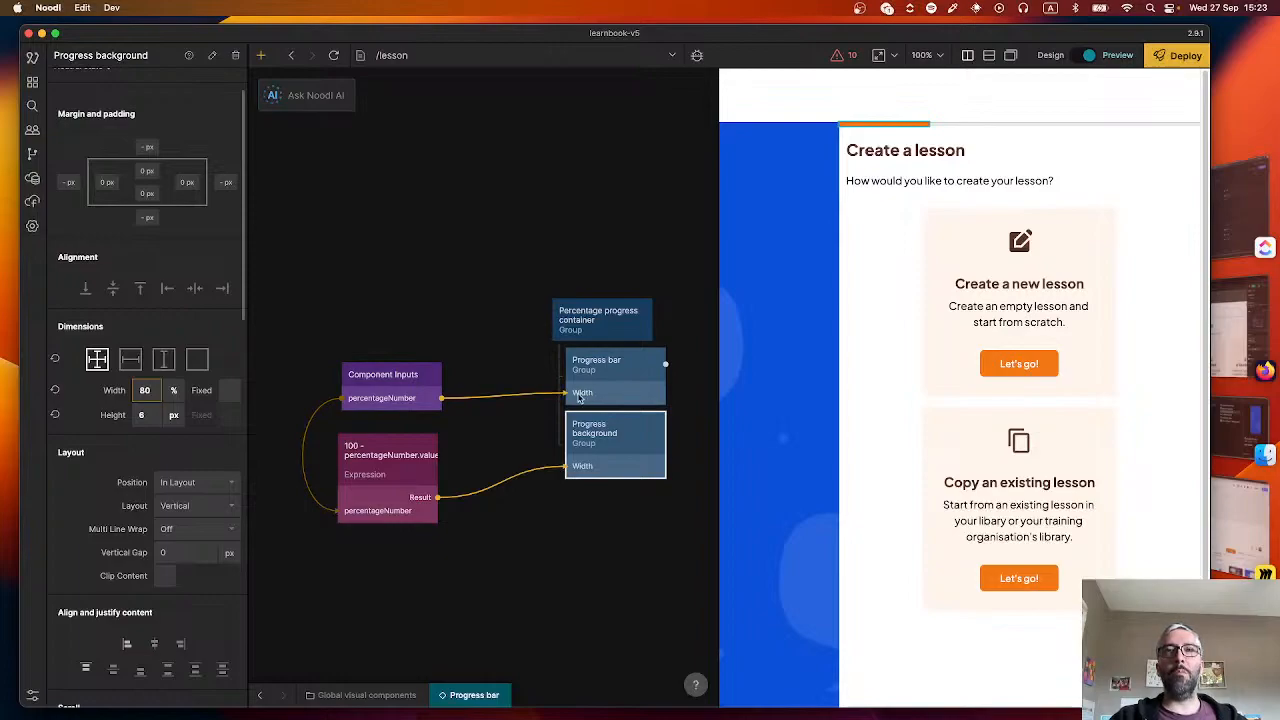
pyautogui.click(261, 695)
pyautogui.click(612, 337)
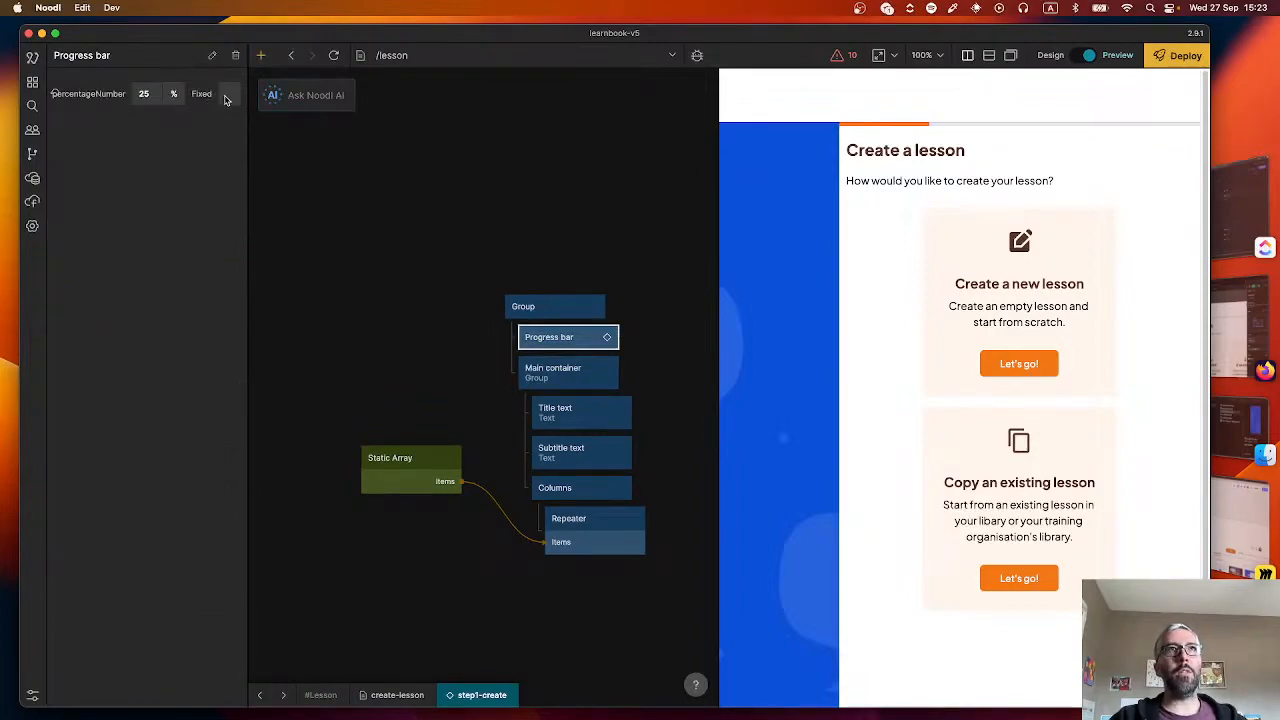
pyautogui.click(283, 697)
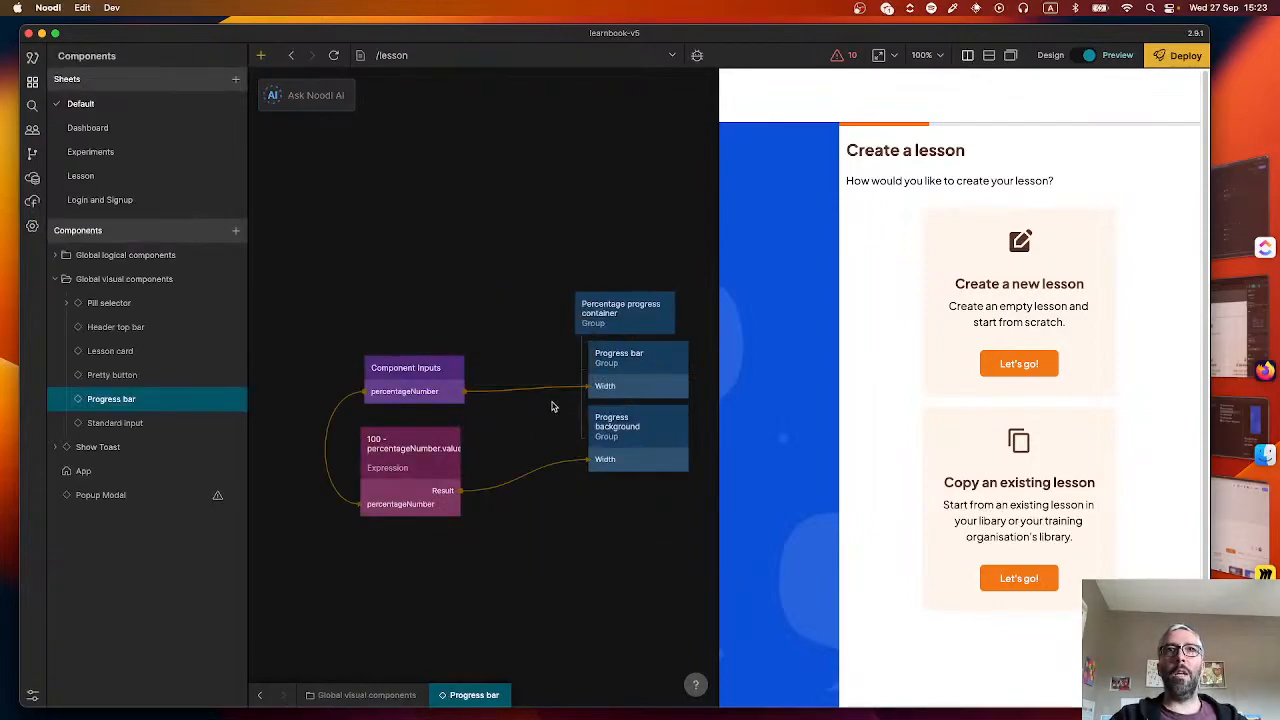
pyautogui.moveTo(512, 486)
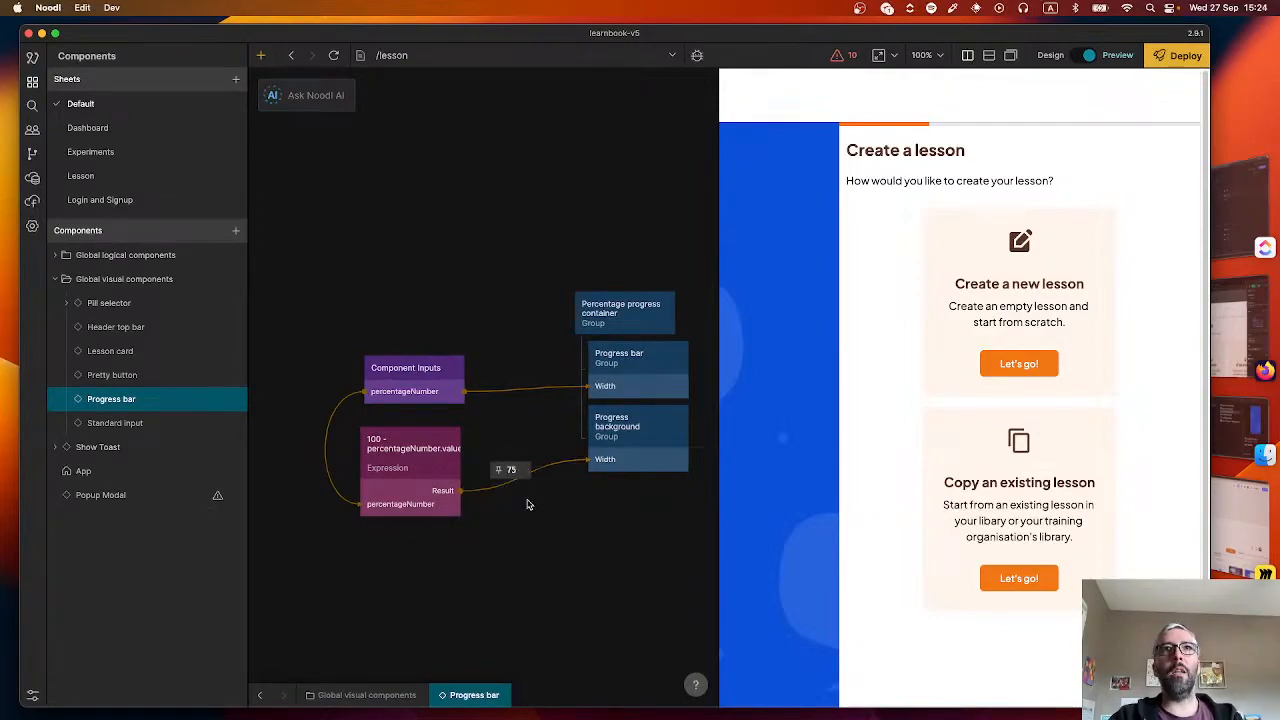
pyautogui.rightClick(564, 553)
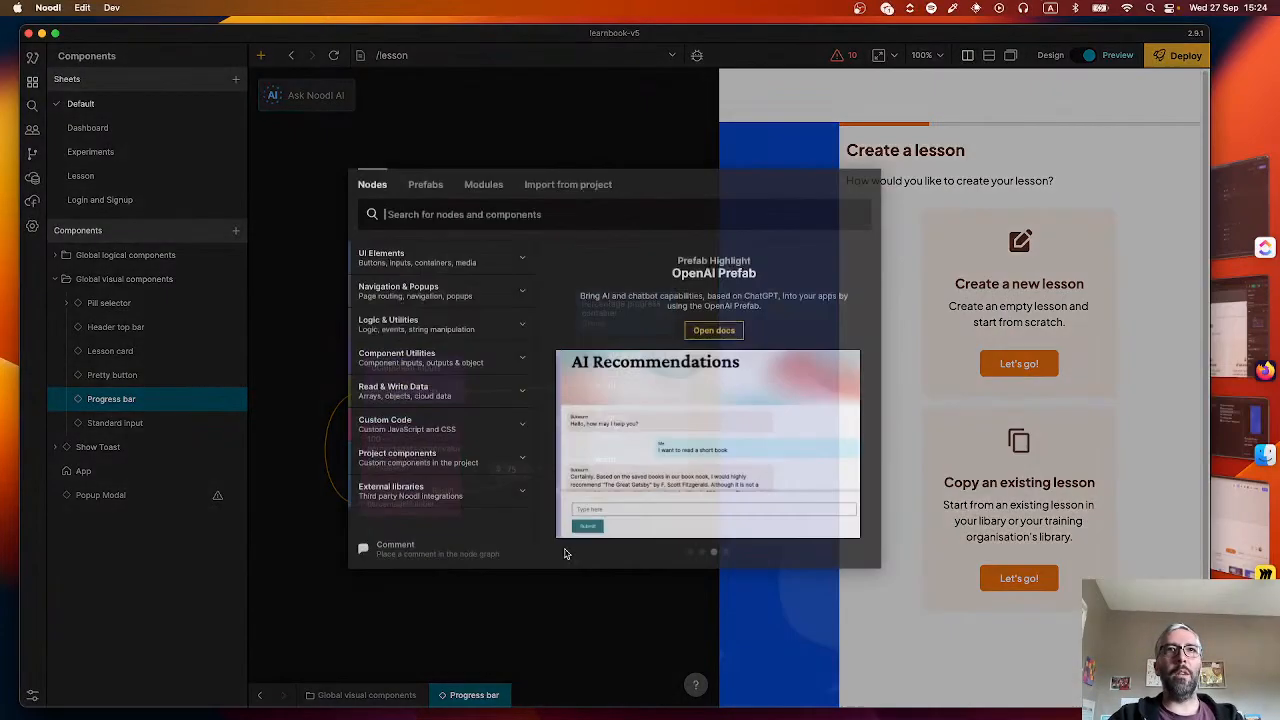
pyautogui.click(521, 641)
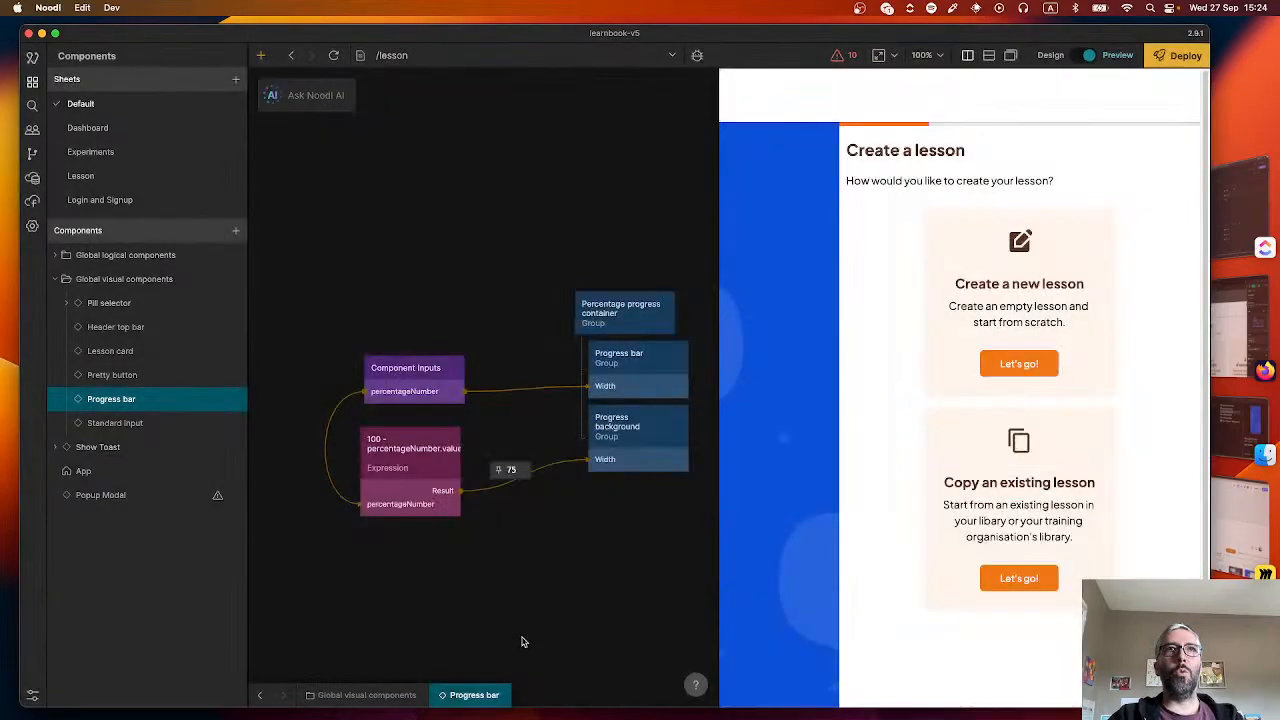
pyautogui.click(312, 97)
pyautogui.click(487, 397)
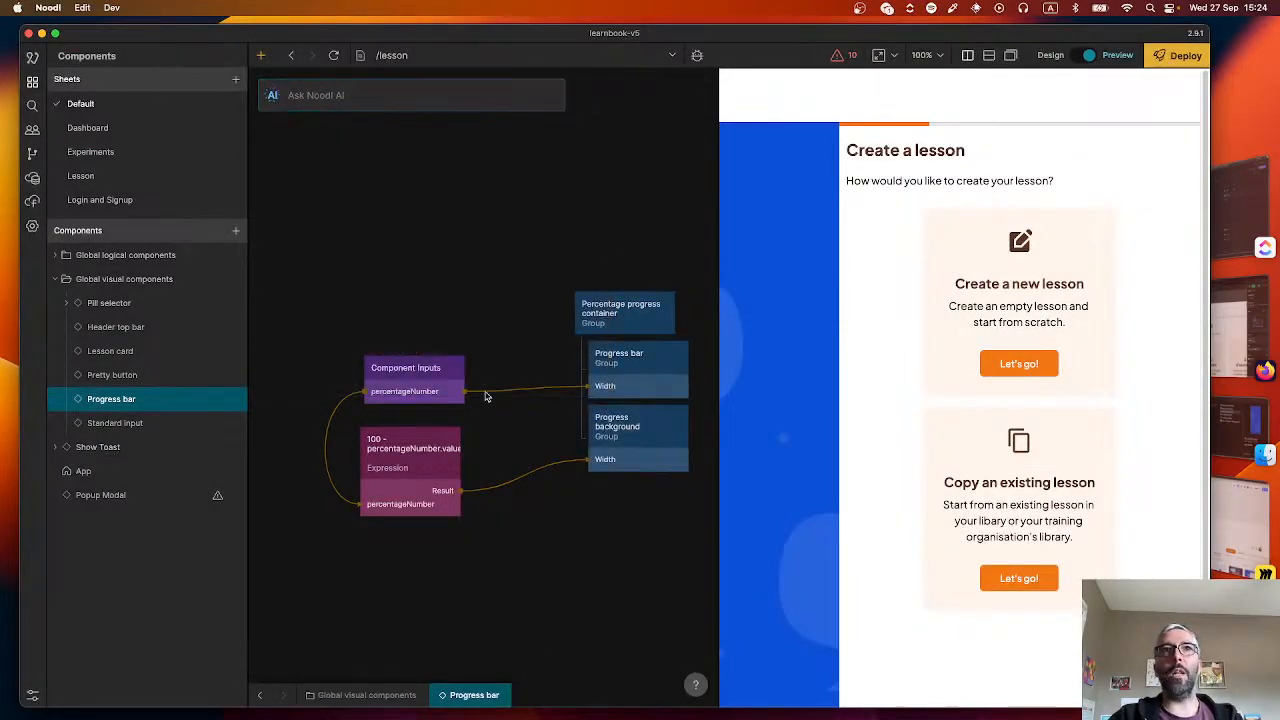
# - Expand the percentageNumber object of Component Inputs and have Noodl AI create a Function: "Make an object called 'percentageNumber' with values 'value' 'unit' and 'isFixed'"
pyautogui.moveTo(426, 381)
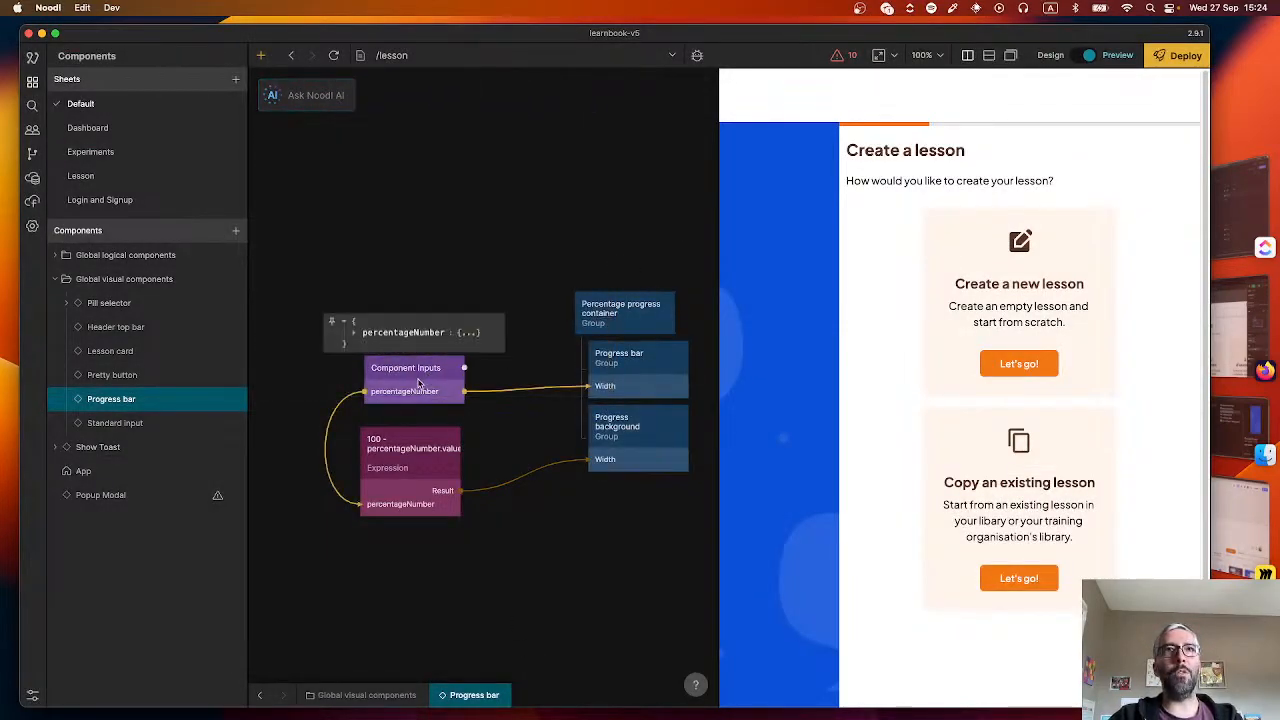
pyautogui.click(347, 325)
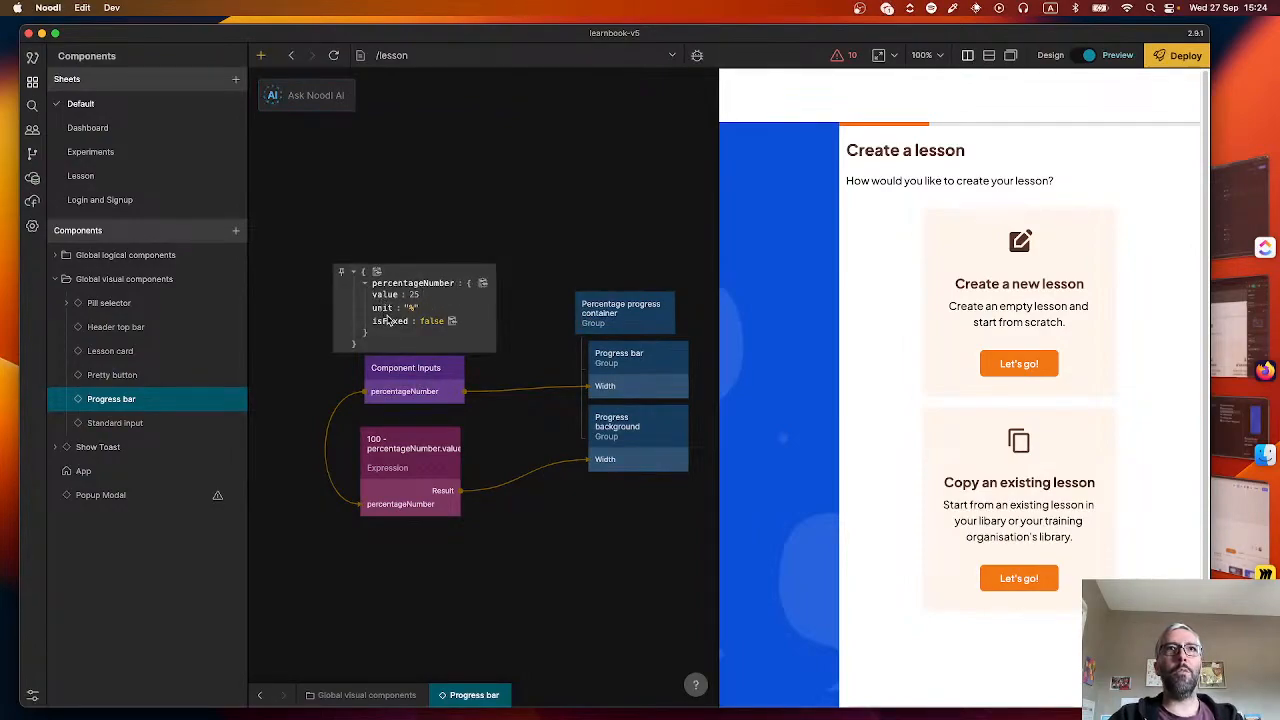
pyautogui.click(305, 97)
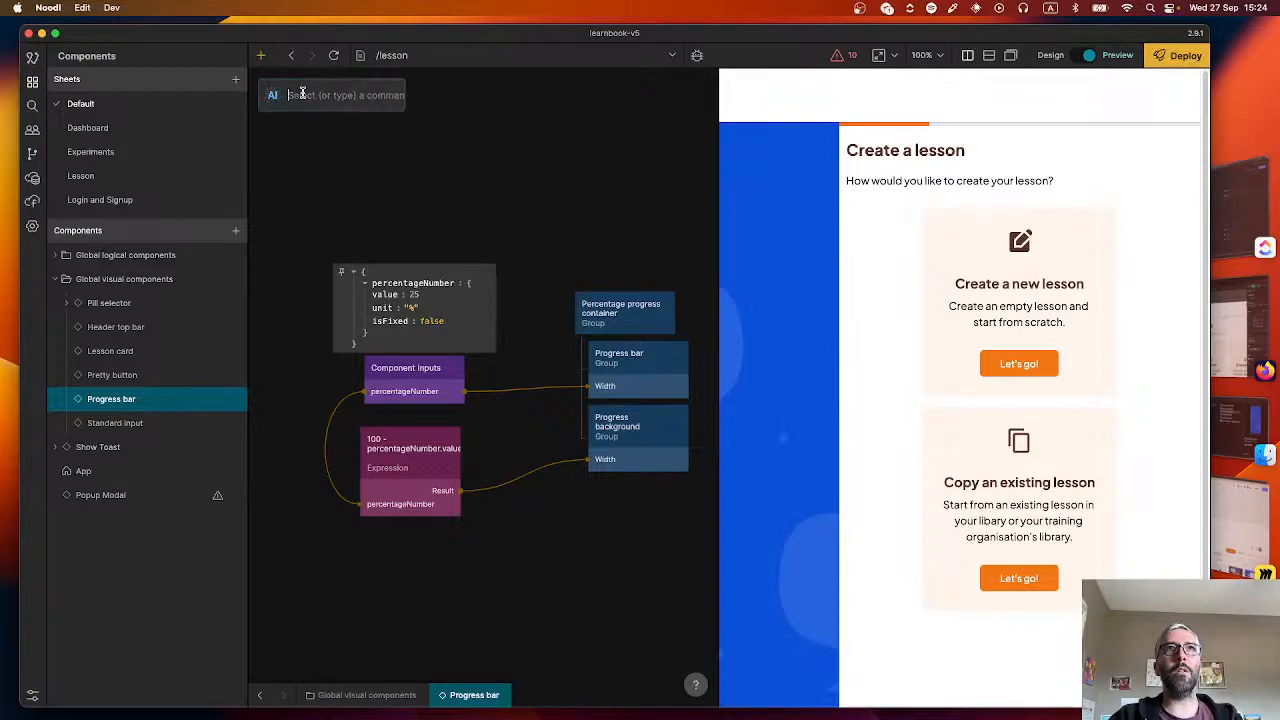
pyautogui.write('Make')
pyautogui.click(375, 158)
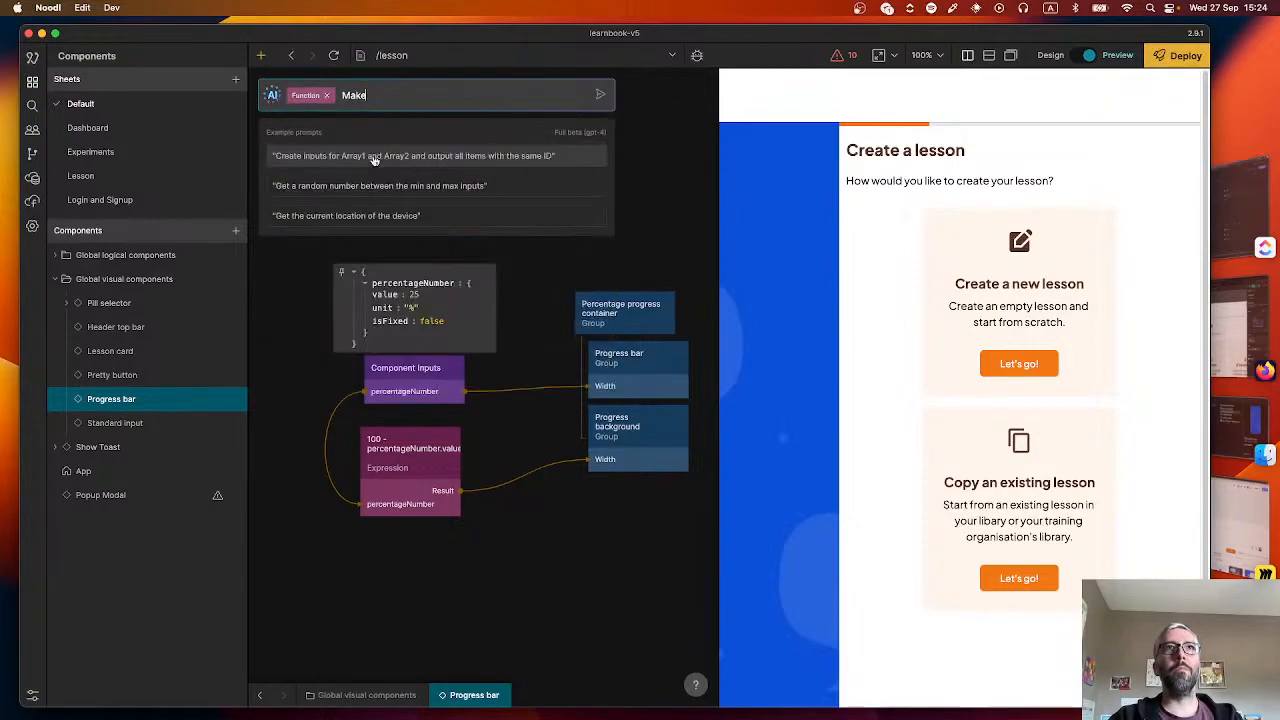
pyautogui.write('e an object c')
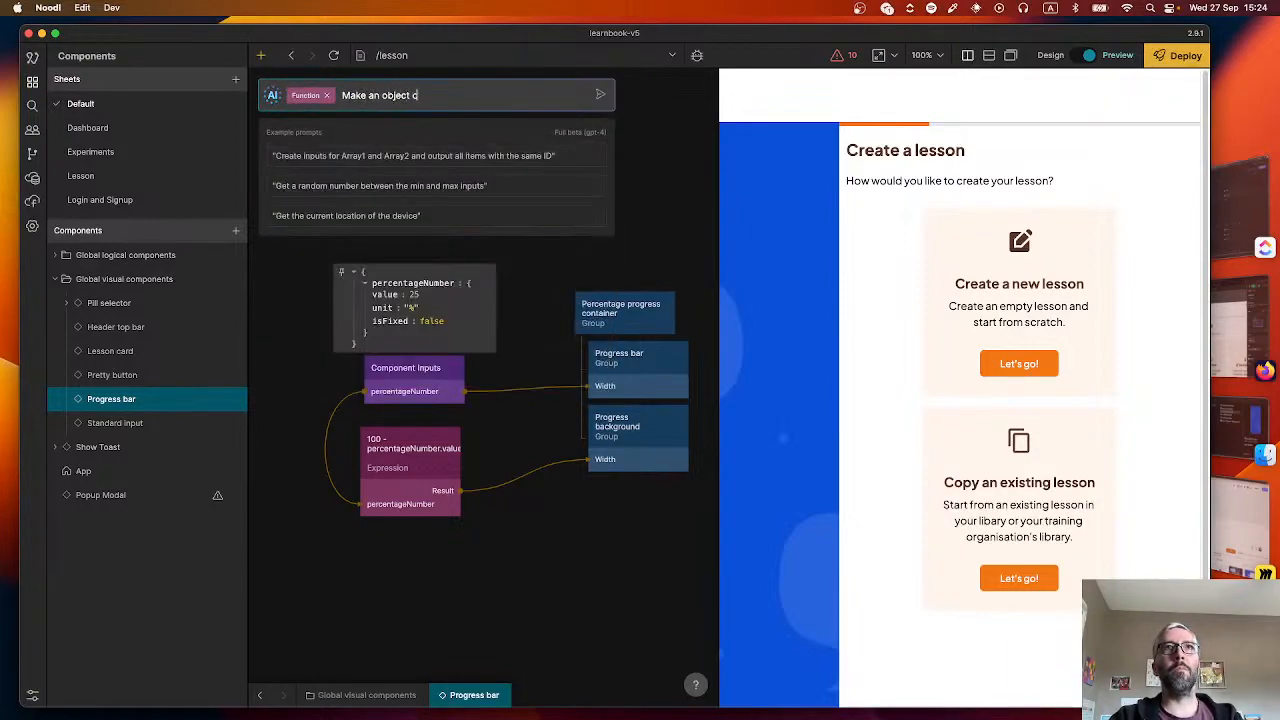
pyautogui.write("alled 'perc")
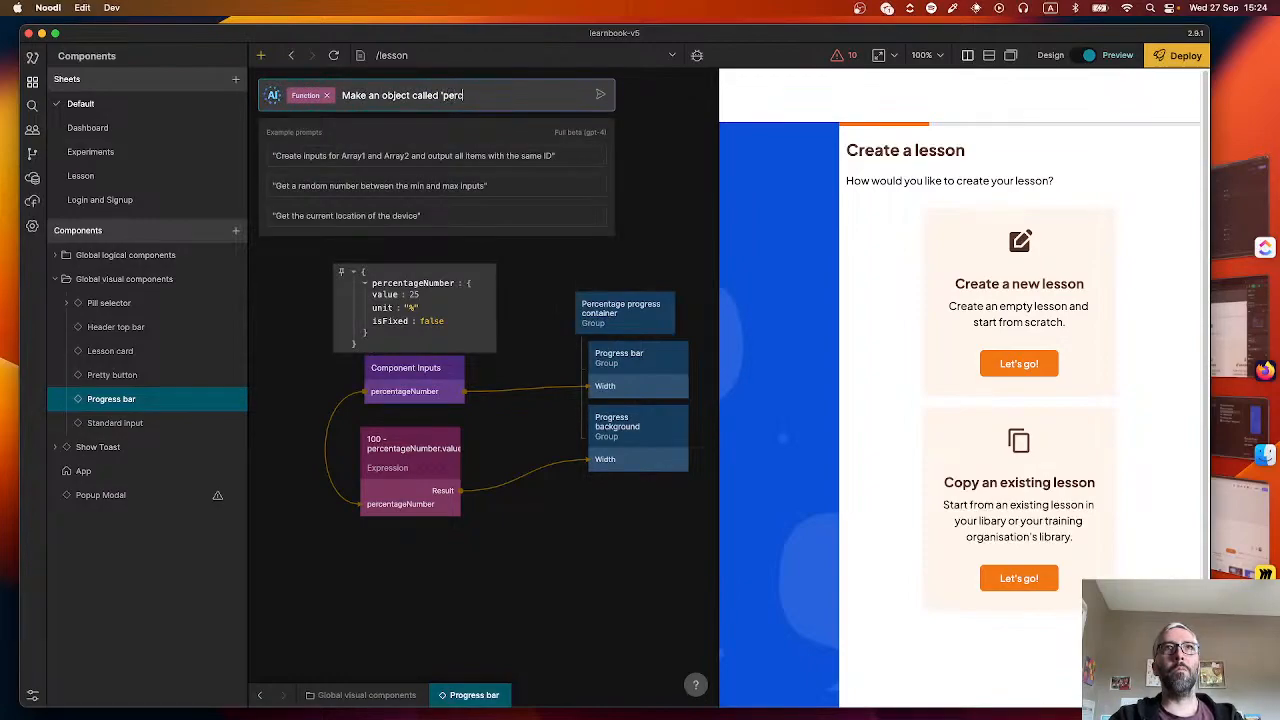
pyautogui.write('entageNumber')
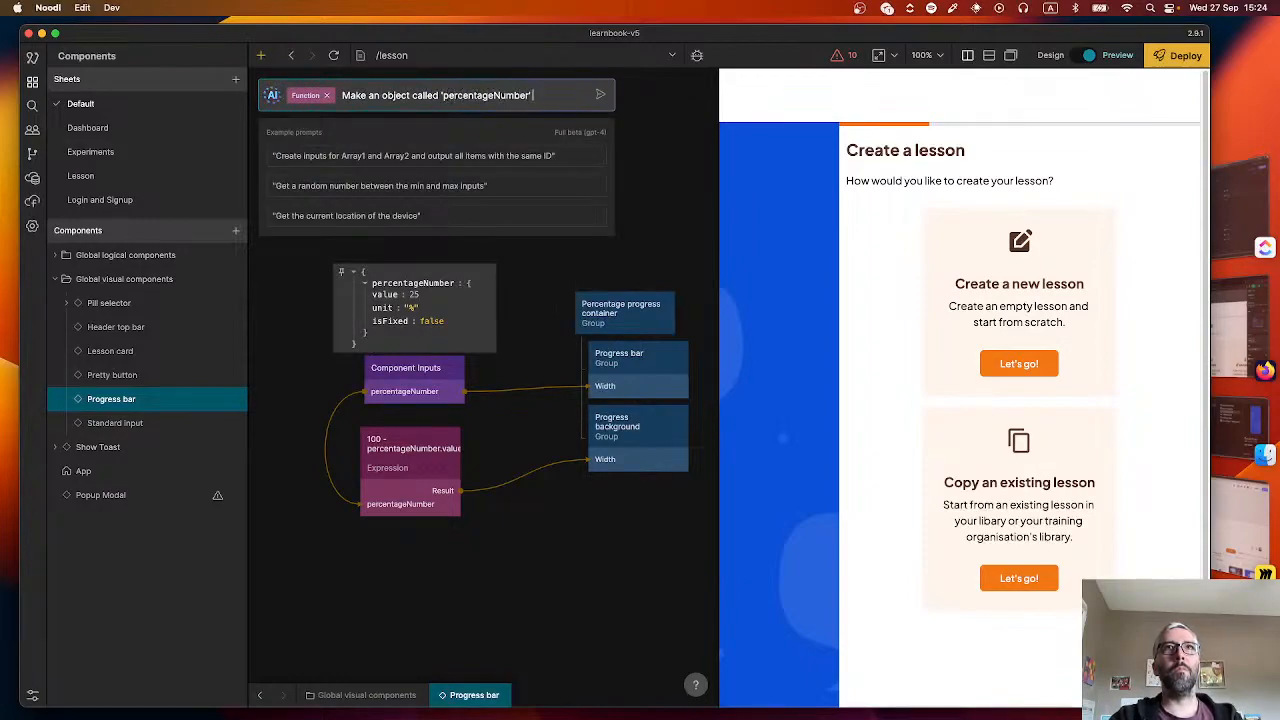
pyautogui.write("' with v")
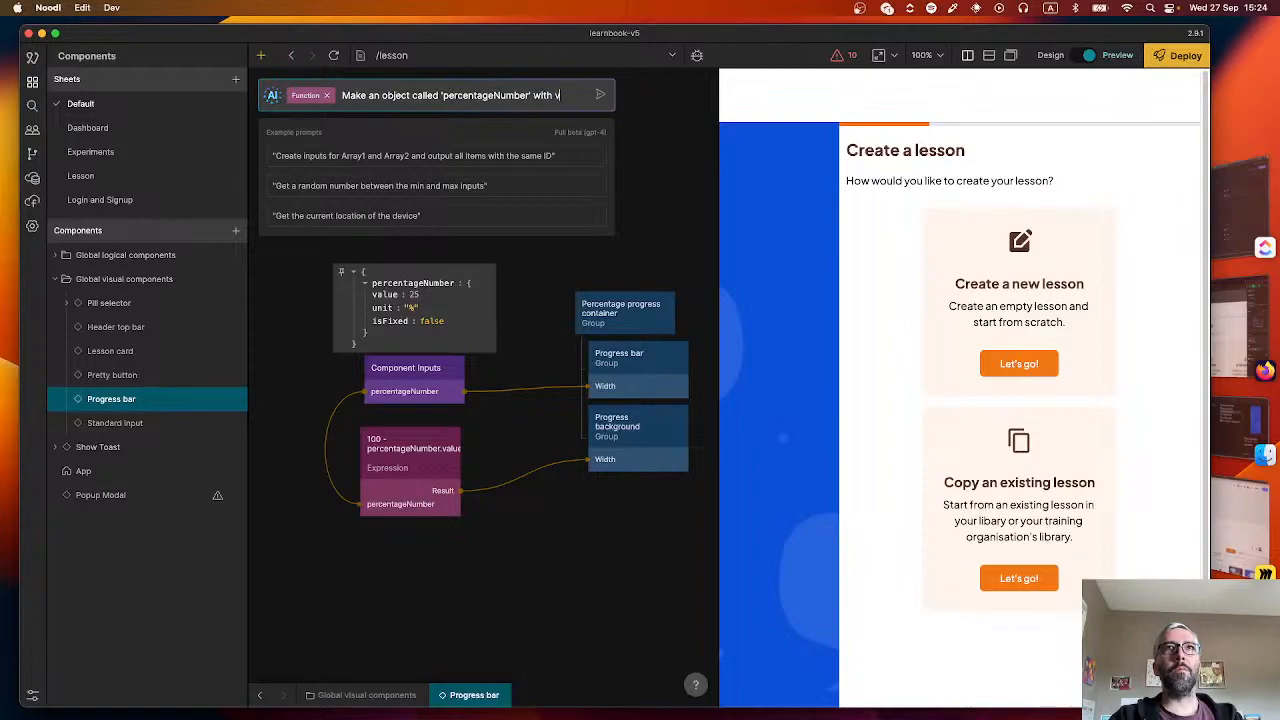
pyautogui.write("alues 'value")
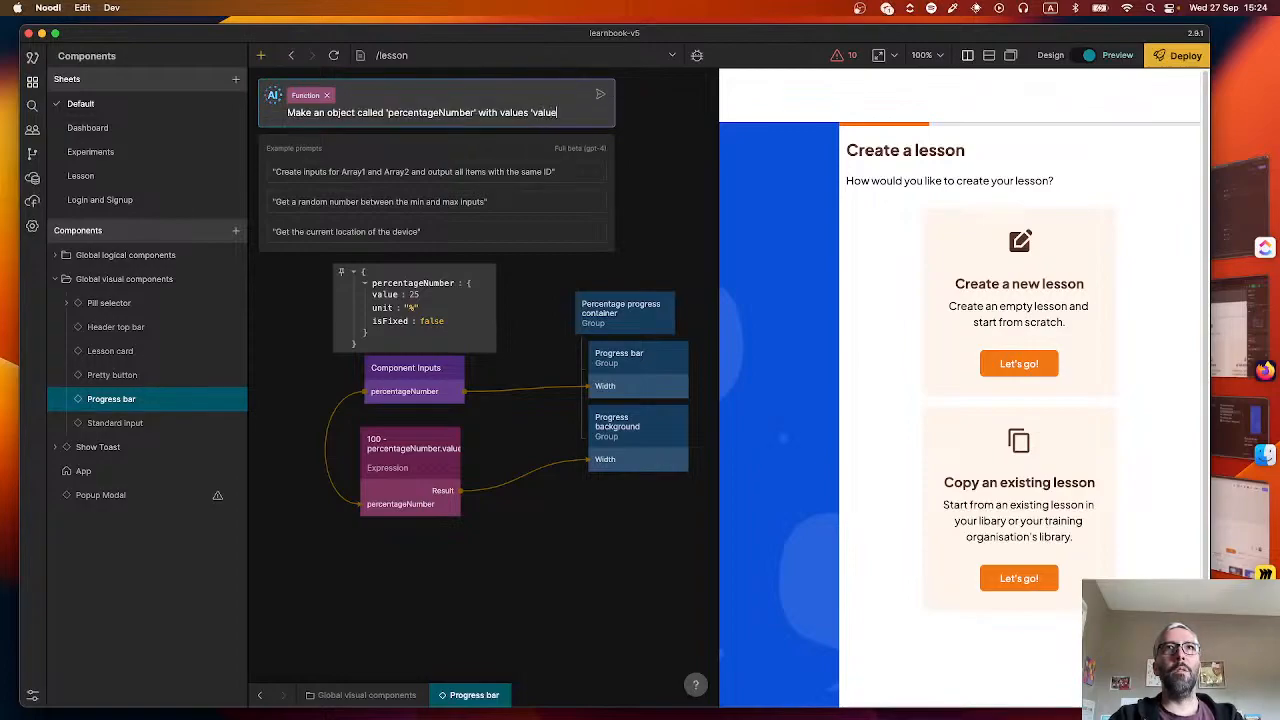
pyautogui.write("' '")
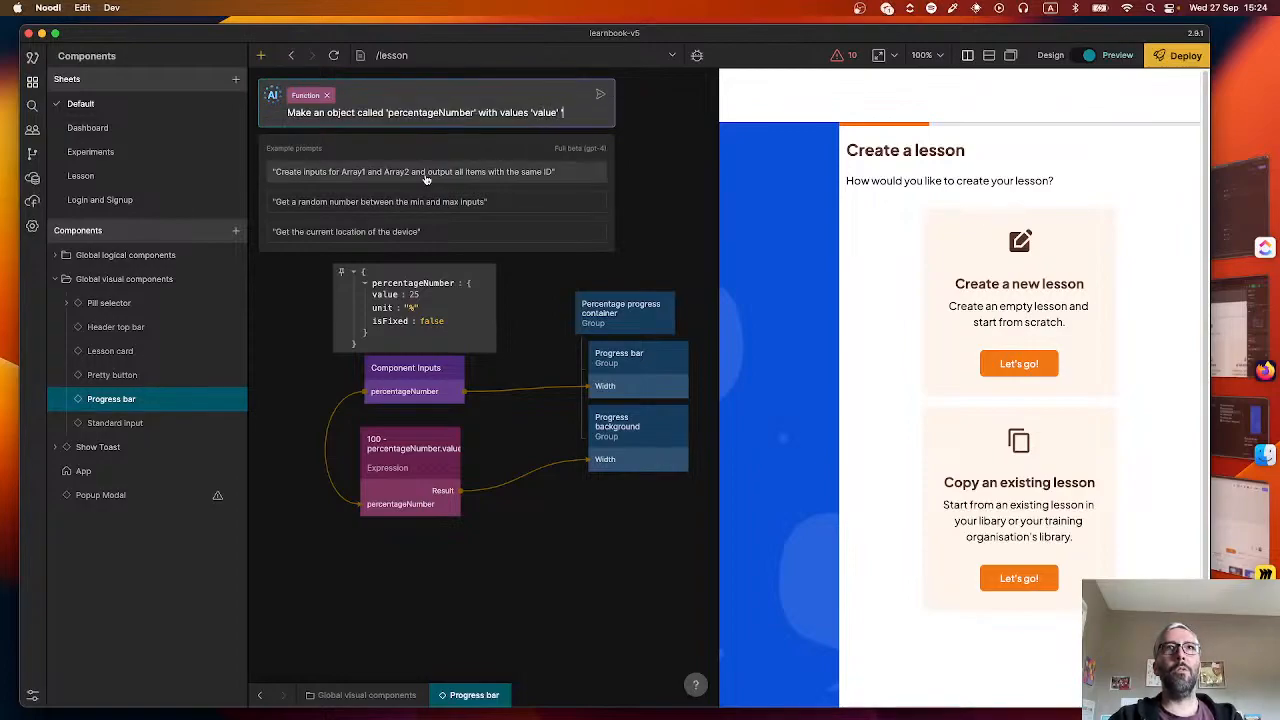
pyautogui.write("unit' and '")
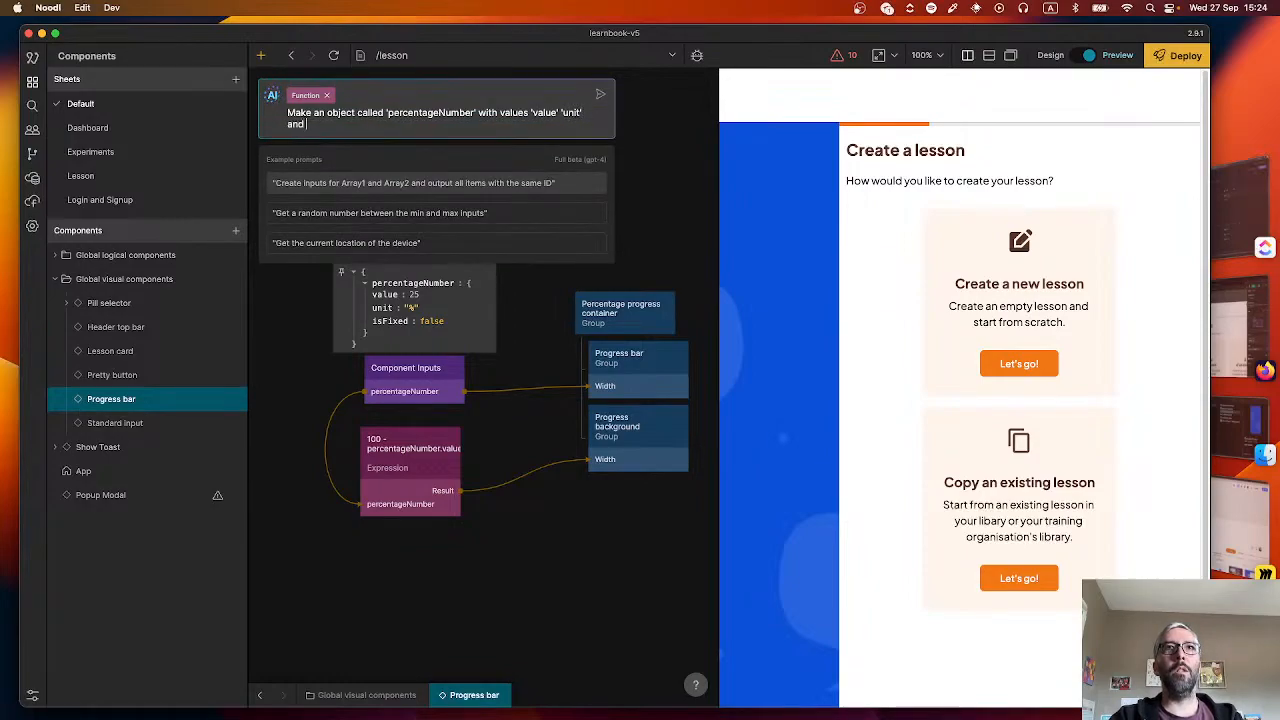
pyautogui.write('isFixed')
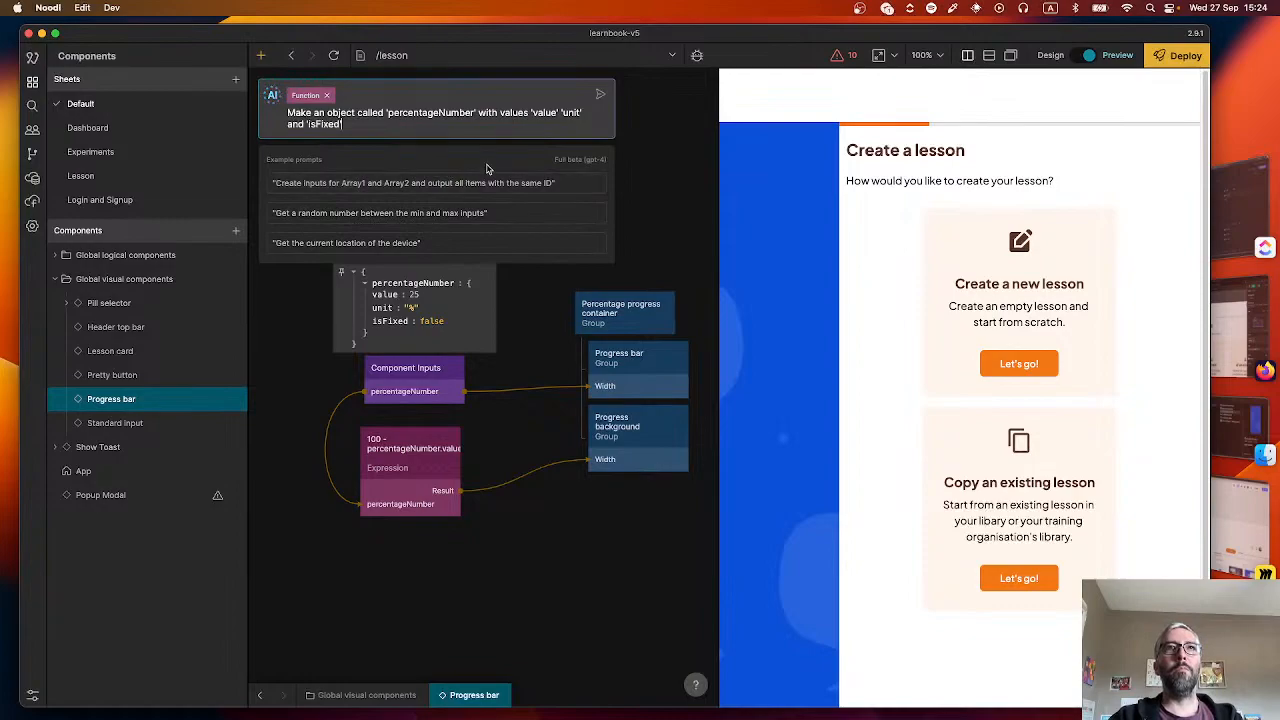
pyautogui.click(600, 94)
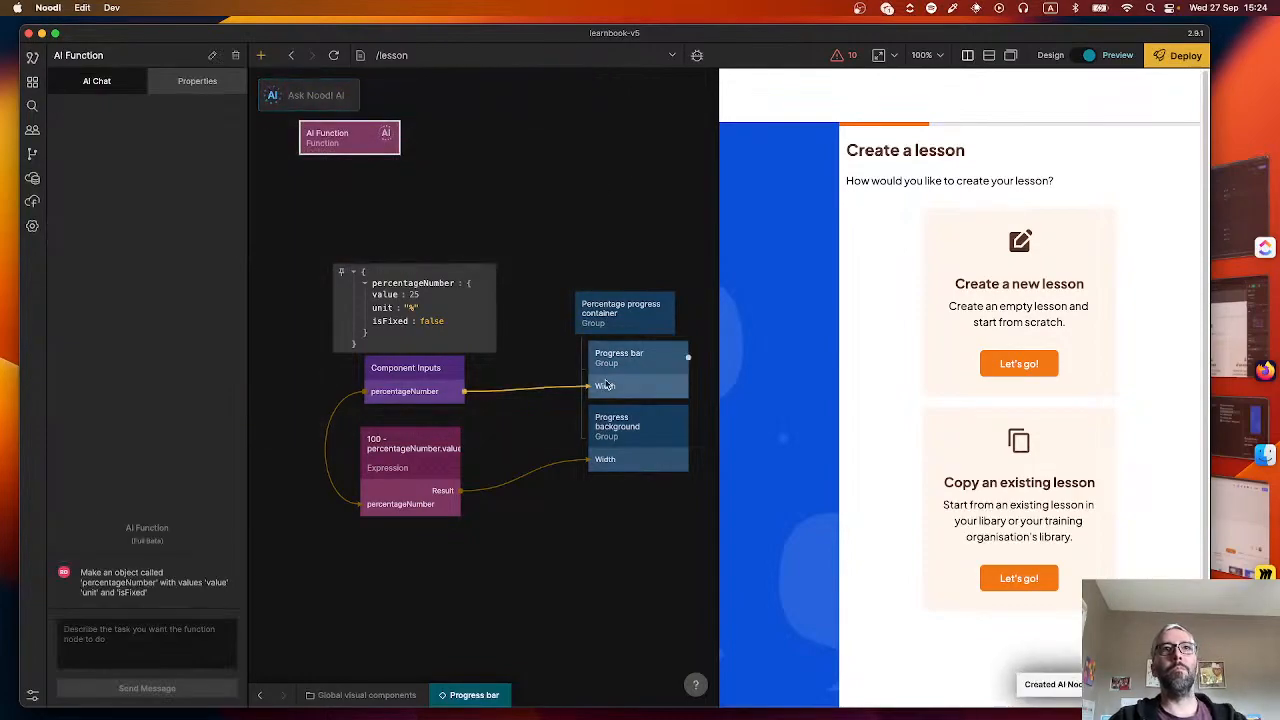
# - Place the AI function node above Component Inputs and examine how its generated script builds the object and its defaults
pyautogui.moveTo(360, 140); pyautogui.dragTo(447, 283)
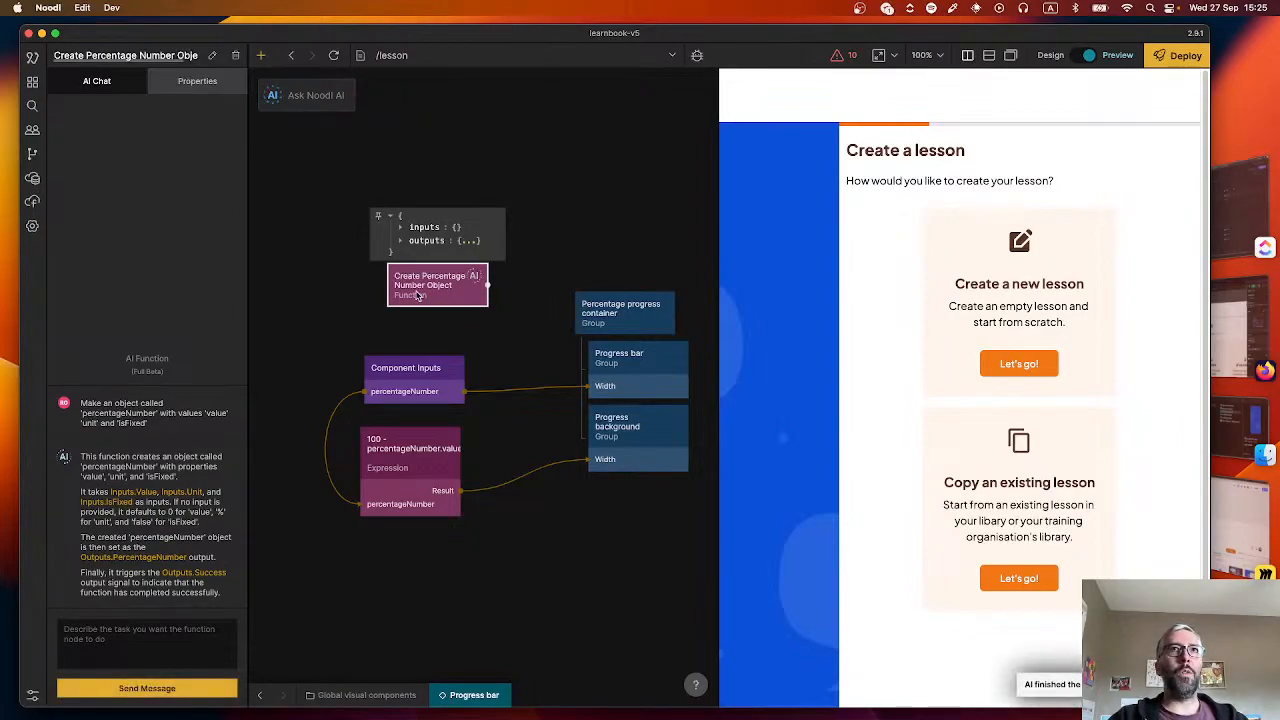
pyautogui.click(200, 82)
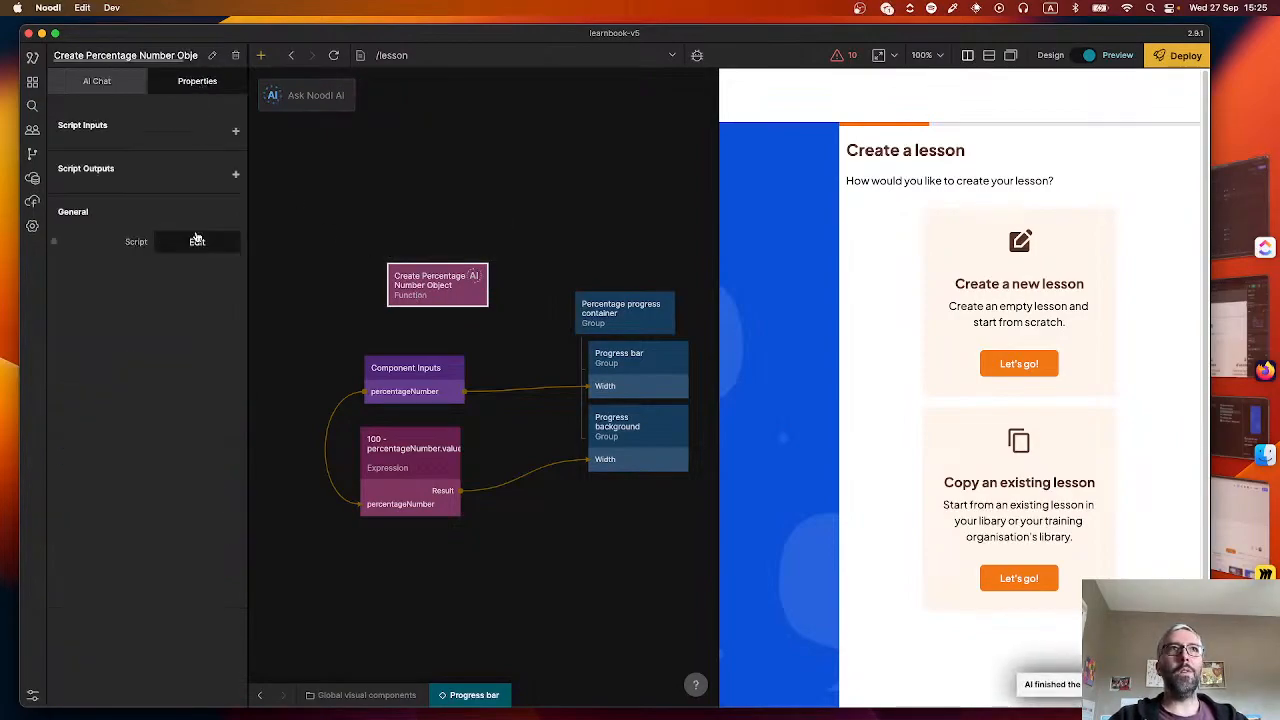
pyautogui.click(197, 243)
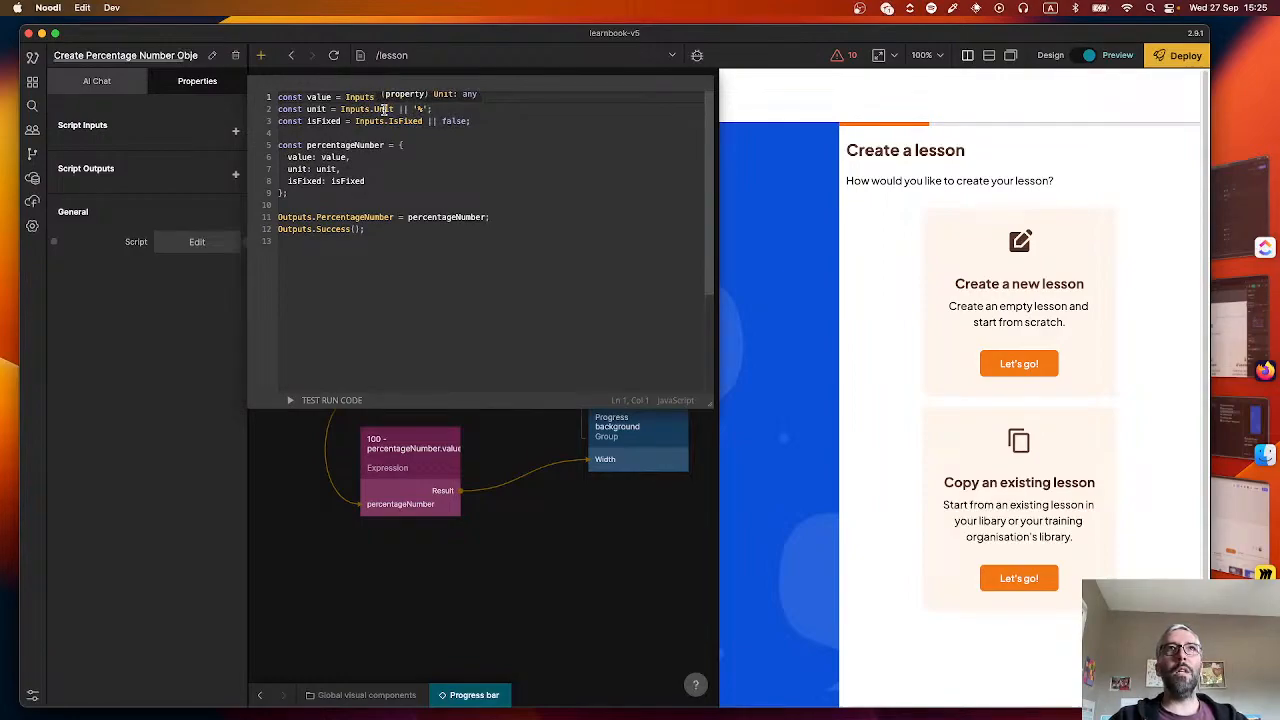
pyautogui.doubleClick(419, 108)
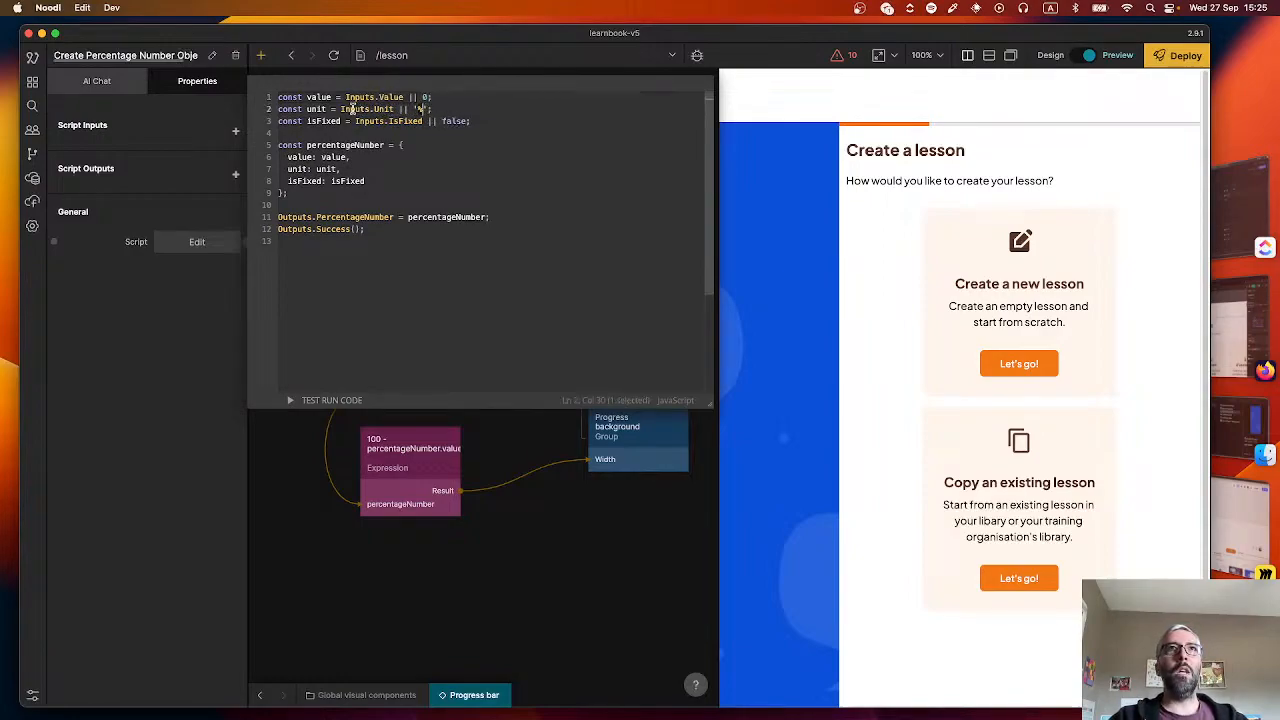
pyautogui.click(358, 108)
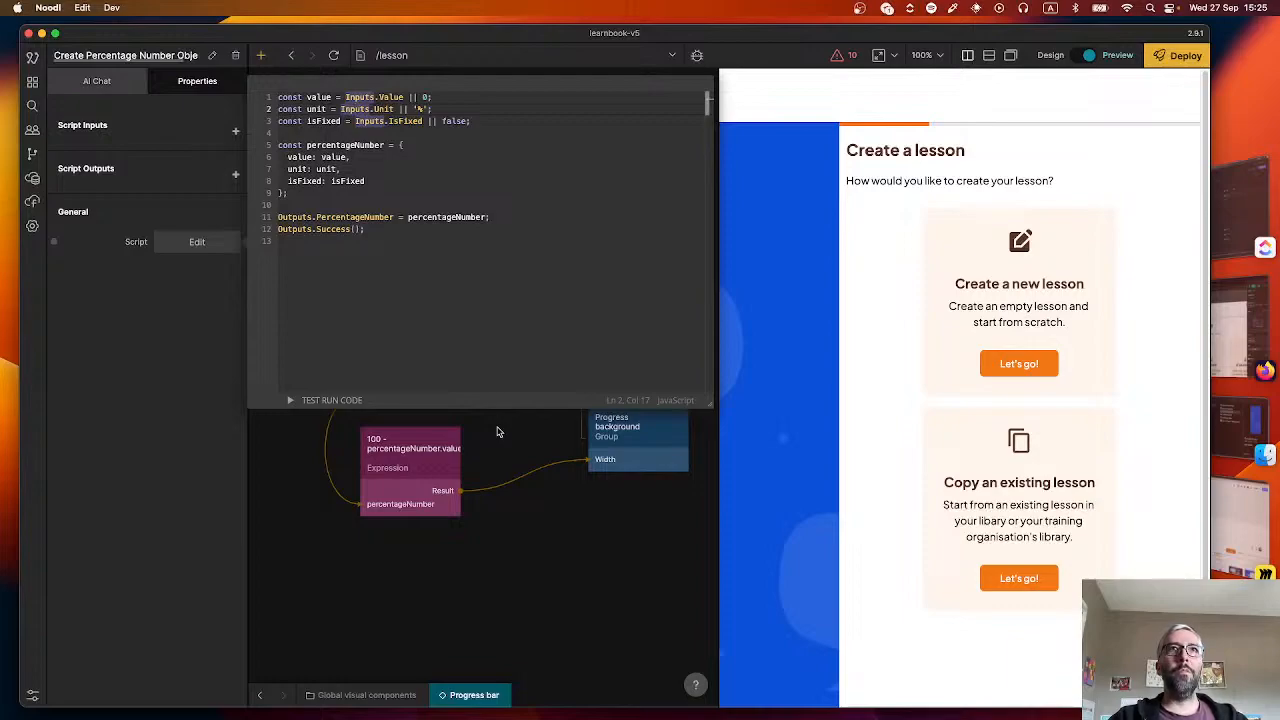
pyautogui.click(497, 431)
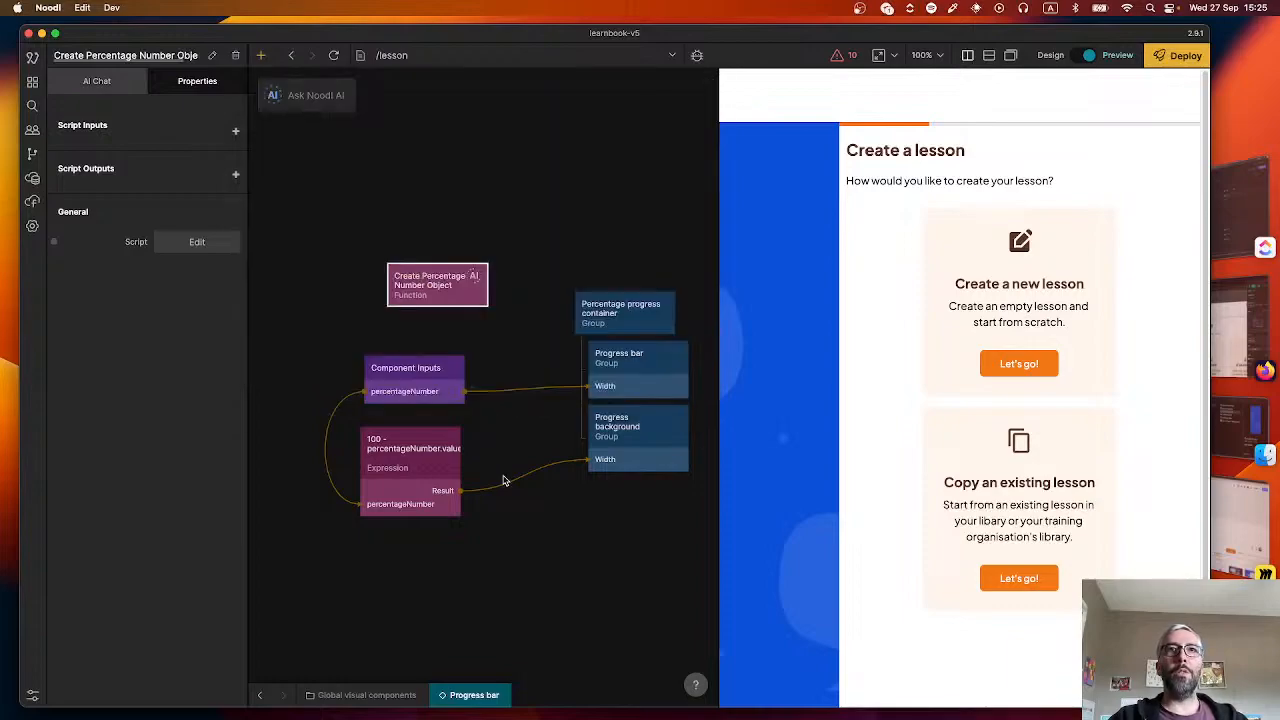
# - Move the Create Percentage Number Object node below Progress background and delete the connection from the Expression's Result to Progress background's Width
pyautogui.moveTo(437, 290); pyautogui.dragTo(558, 533)
pyautogui.moveTo(514, 486)
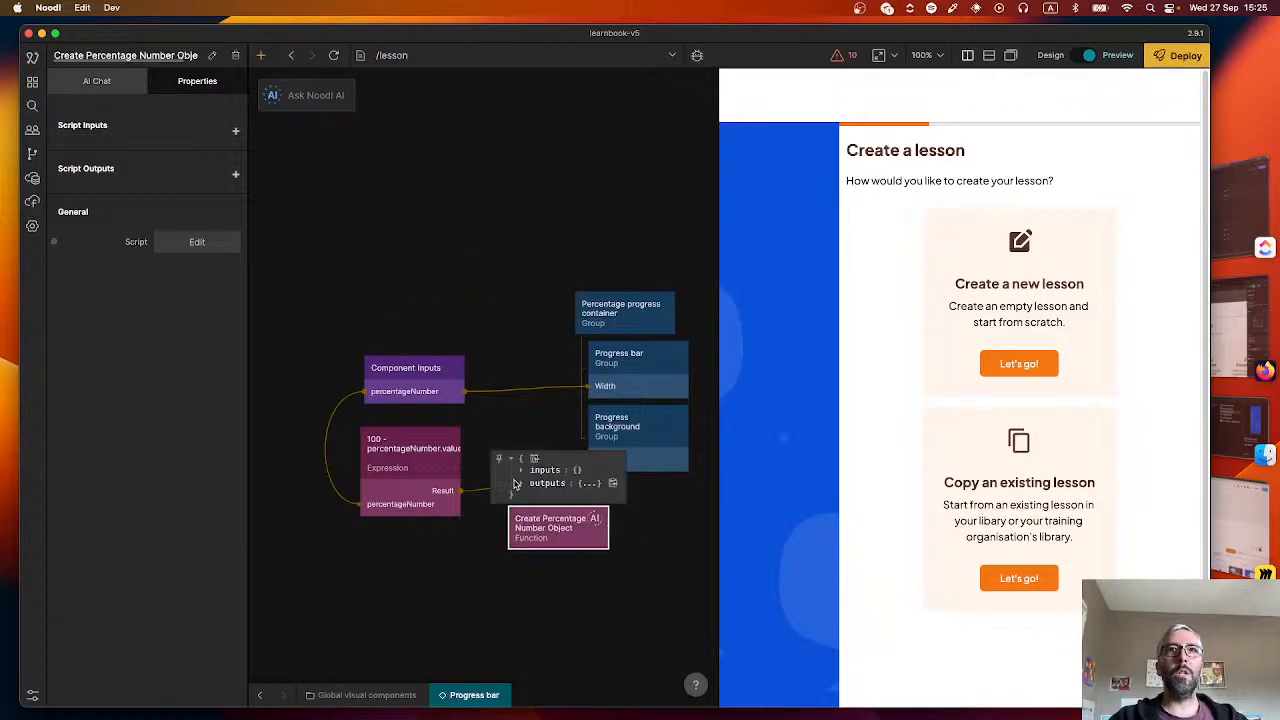
pyautogui.press('BackSpace')
pyautogui.moveTo(459, 448); pyautogui.dragTo(540, 525)
pyautogui.click(245, 433)
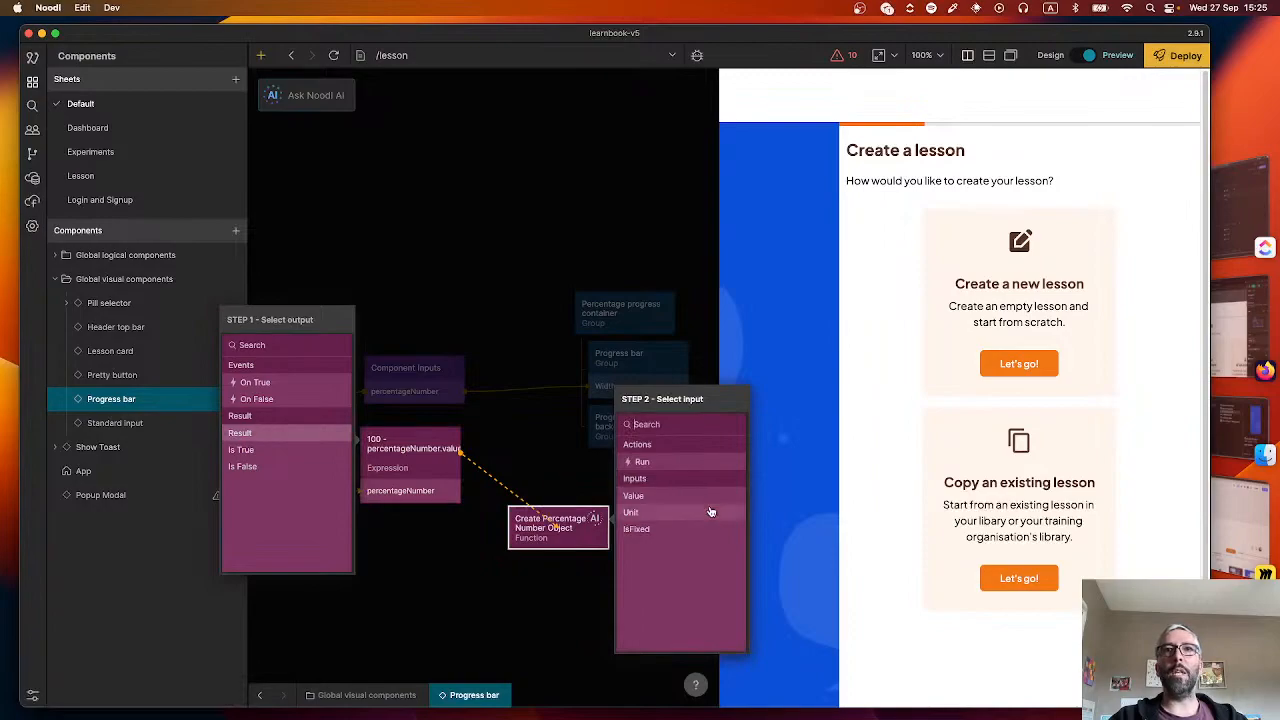
pyautogui.click(517, 458)
pyautogui.doubleClick(408, 466)
pyautogui.click(511, 458)
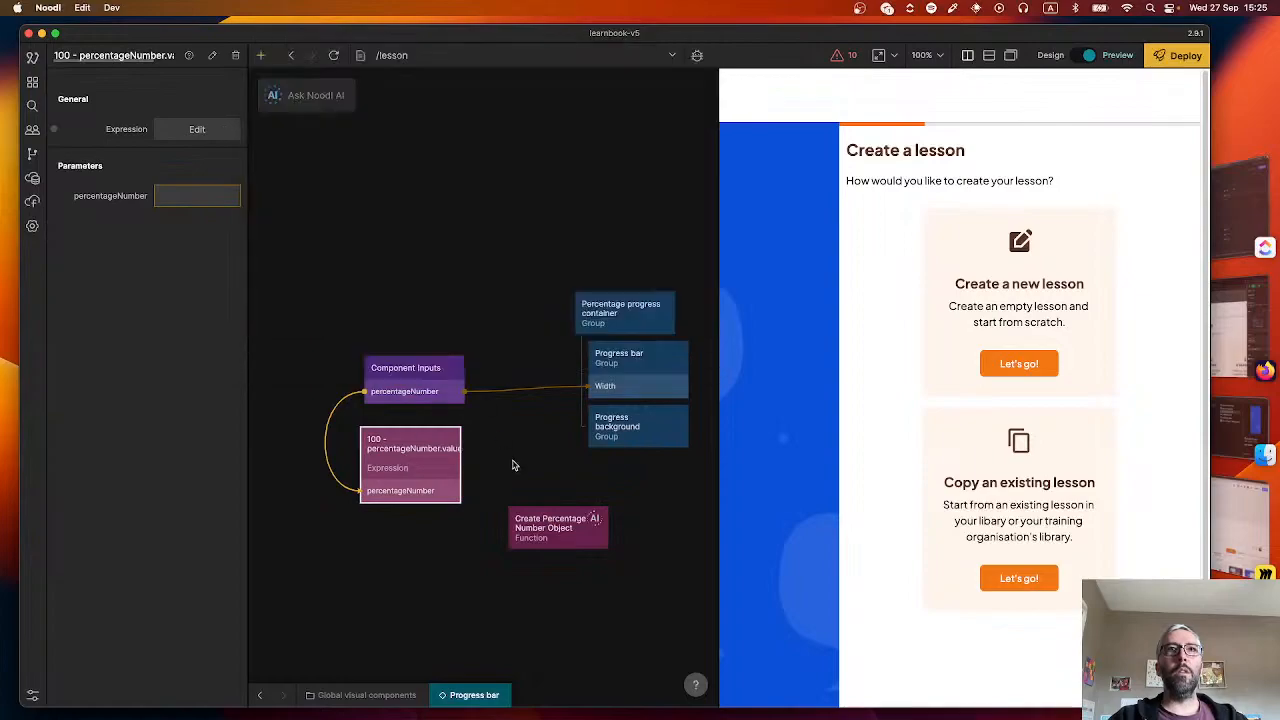
# - Connect the Expression node's Result output to the Value input of the Create Percentage Number Object function
pyautogui.moveTo(458, 448); pyautogui.dragTo(570, 531)
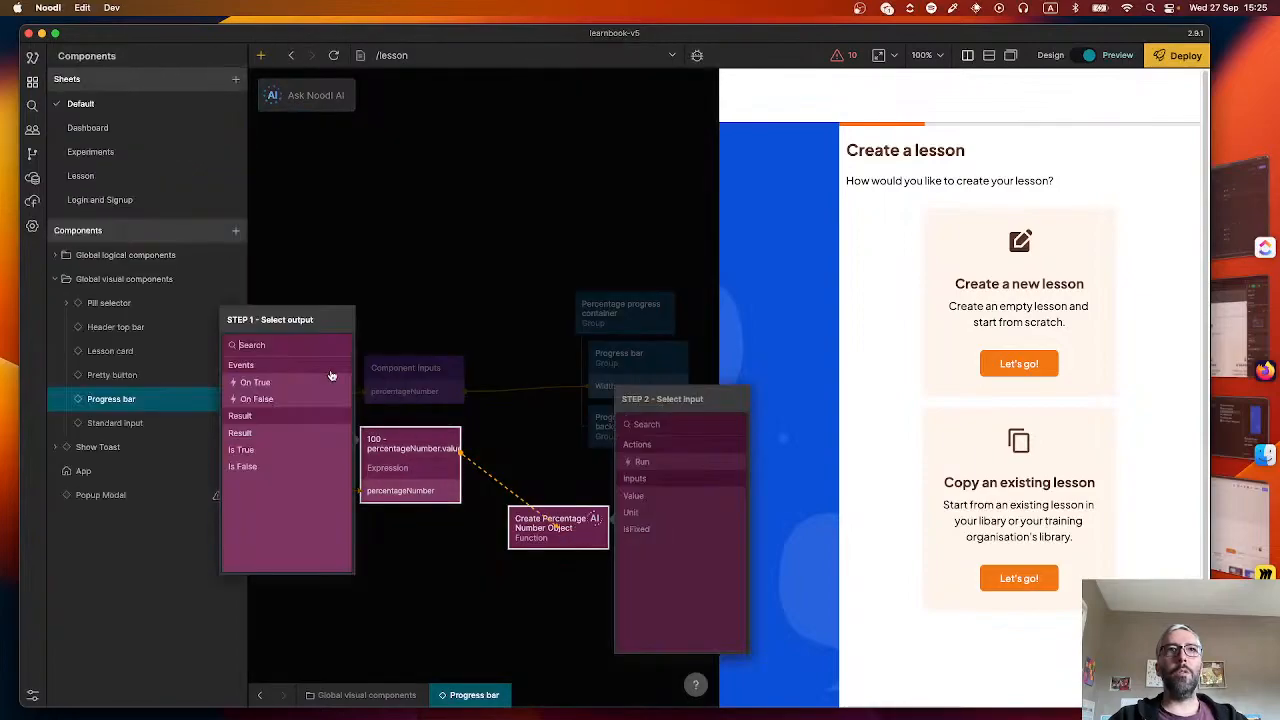
pyautogui.click(250, 434)
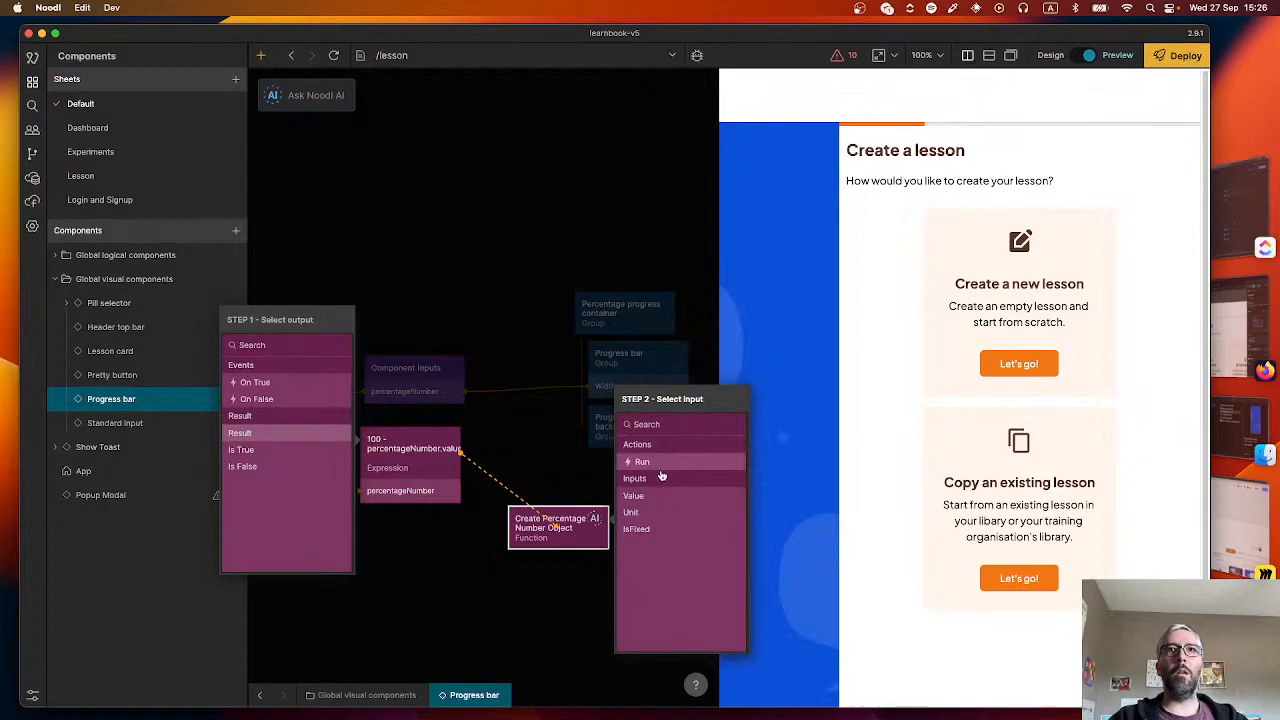
pyautogui.click(653, 500)
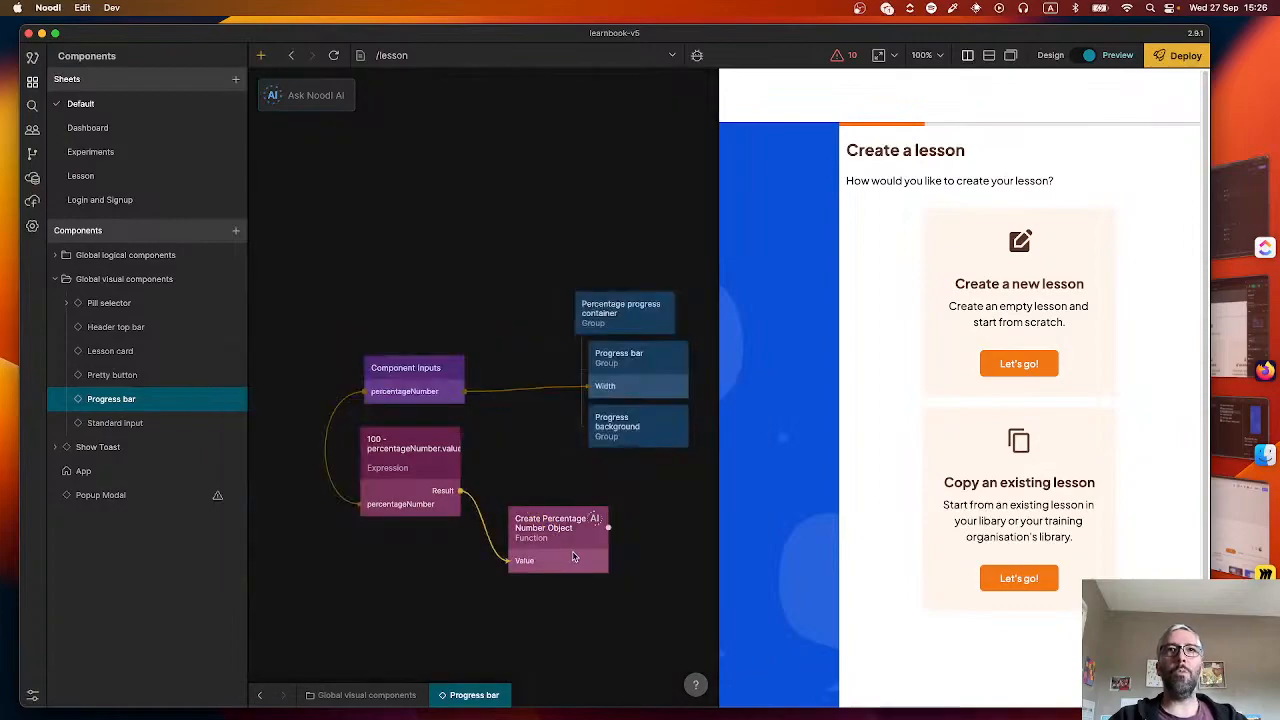
# - Expand the function's PercentageNumber output object and connect that output to the Width input of Progress background
pyautogui.click(520, 485)
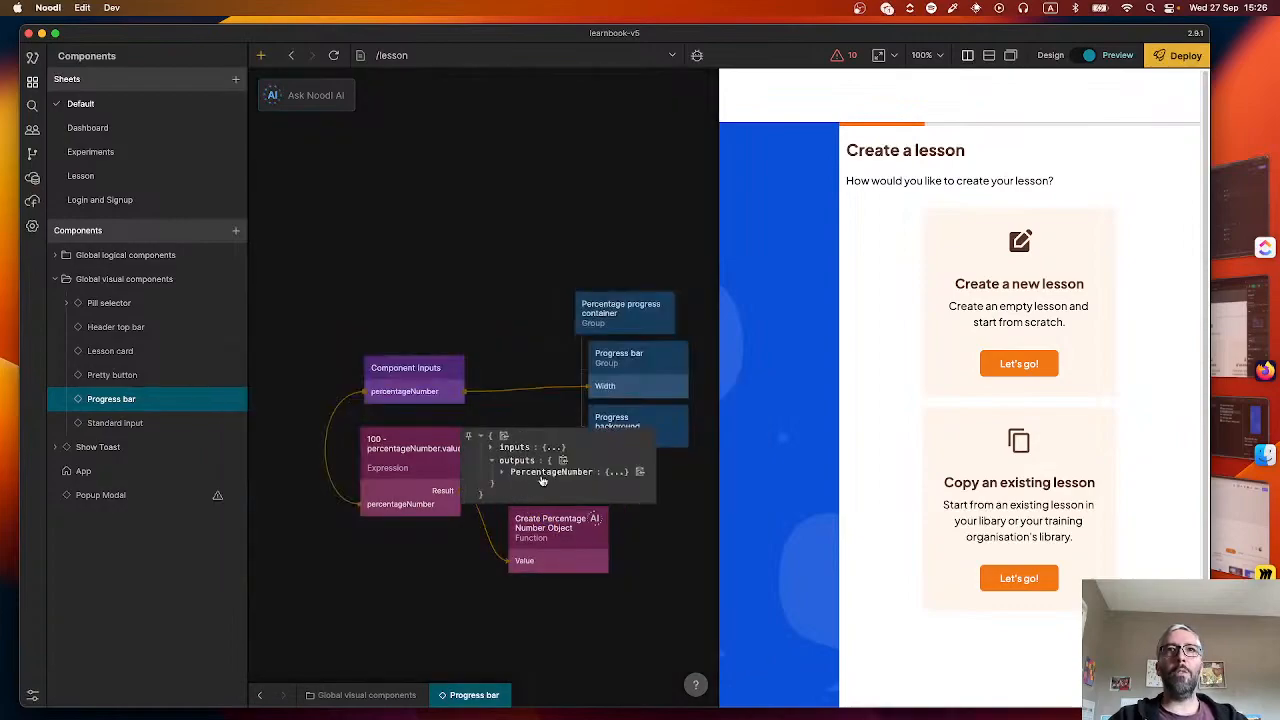
pyautogui.click(507, 472)
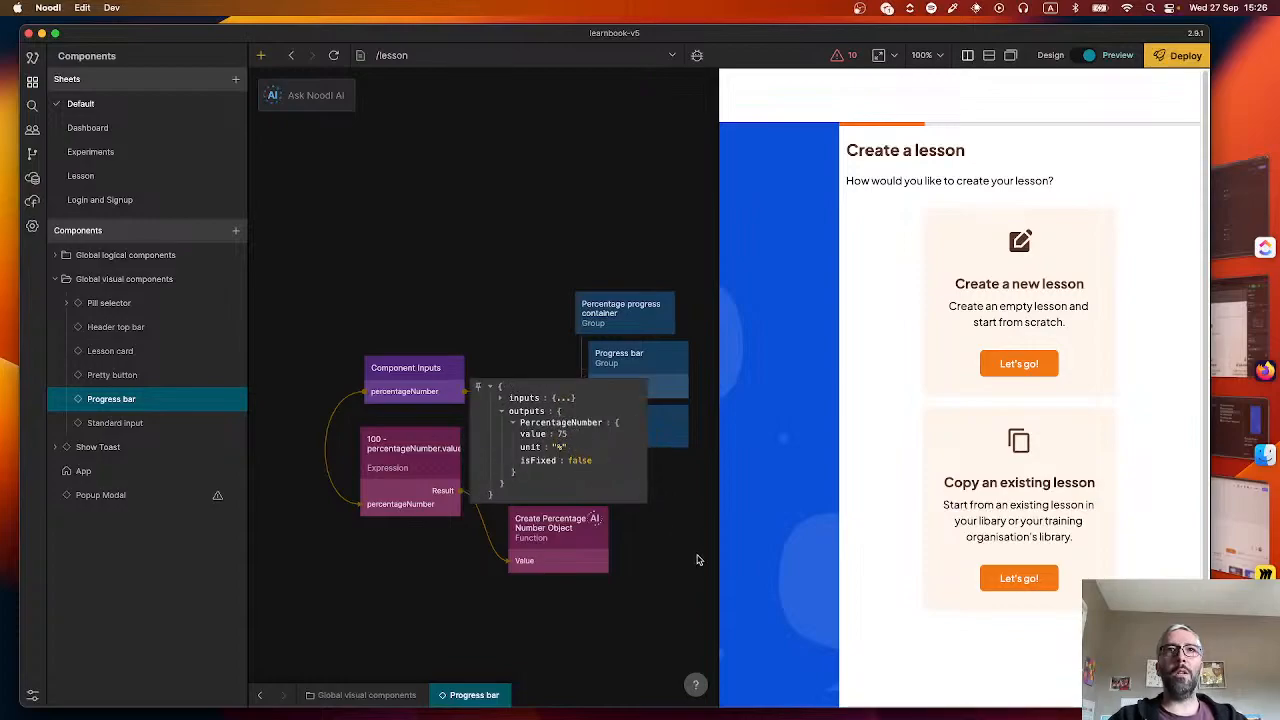
pyautogui.moveTo(610, 529); pyautogui.dragTo(601, 428)
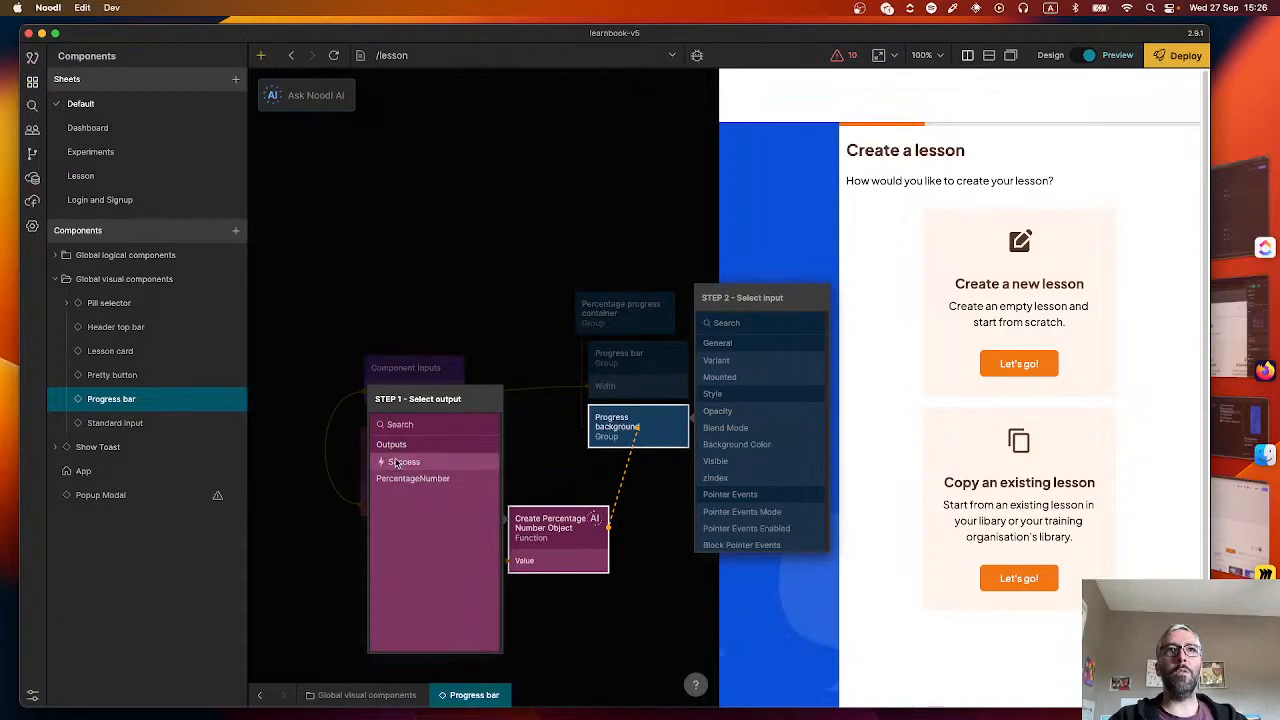
pyautogui.scroll(-15, 750, 433)
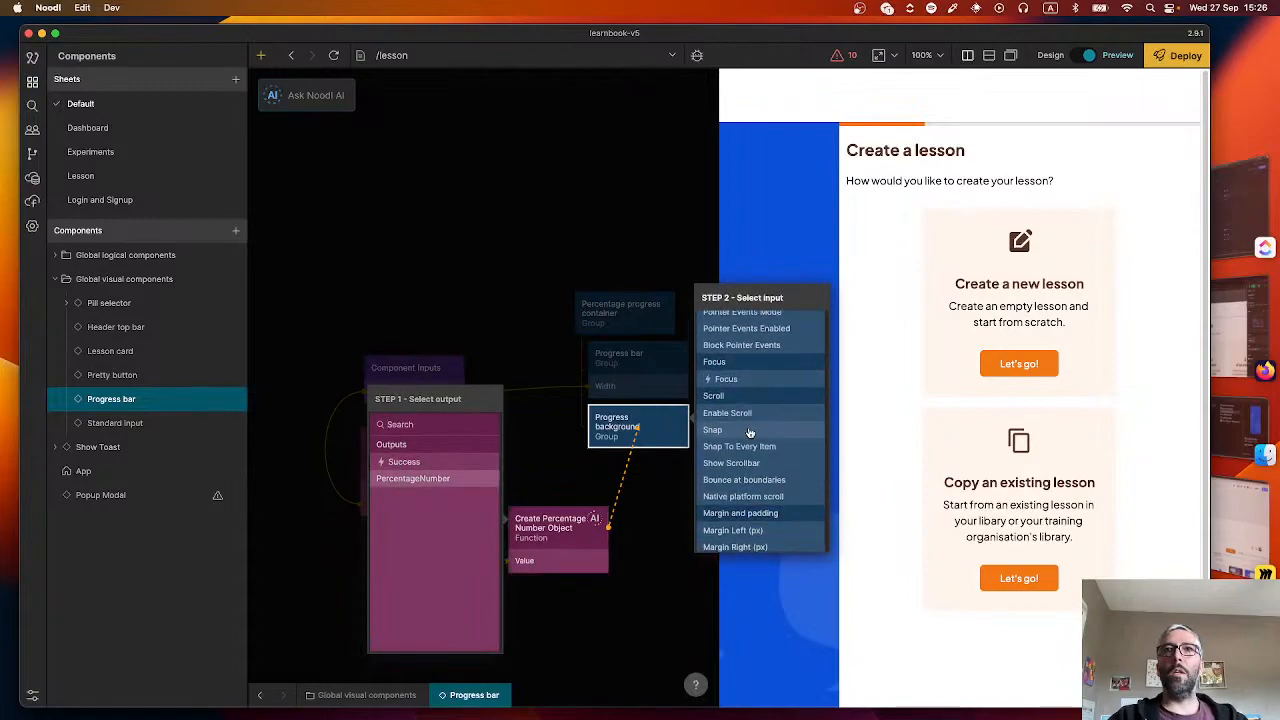
pyautogui.scroll(-8, 750, 433)
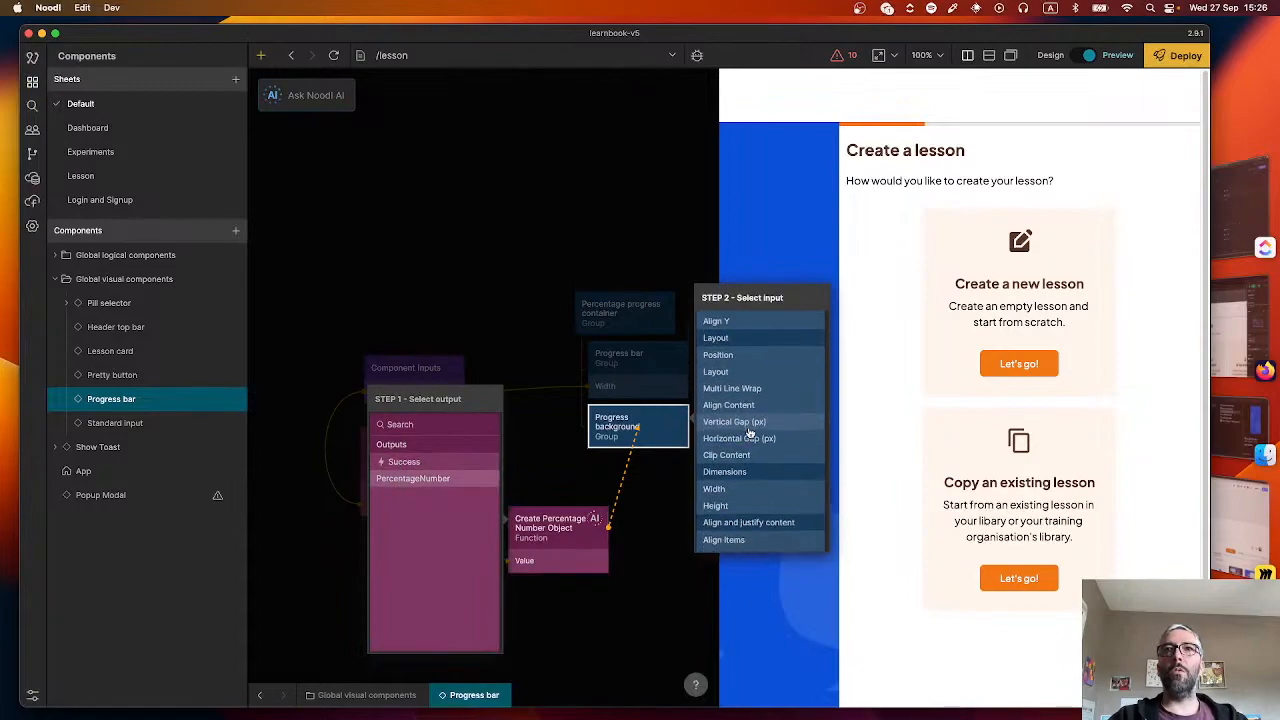
pyautogui.click(736, 446)
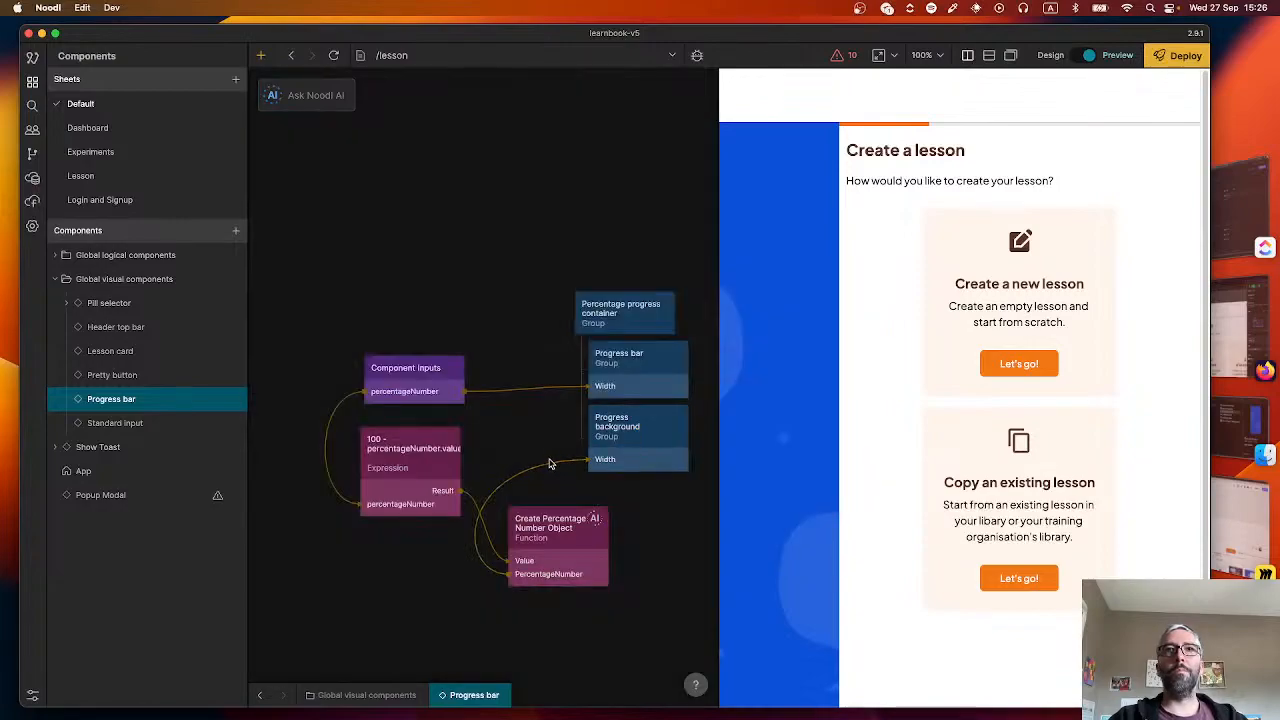
# - Compare the objects passed to both Width inputs and place the Create Percentage Number Object node directly below the Expression node
pyautogui.moveTo(525, 435)
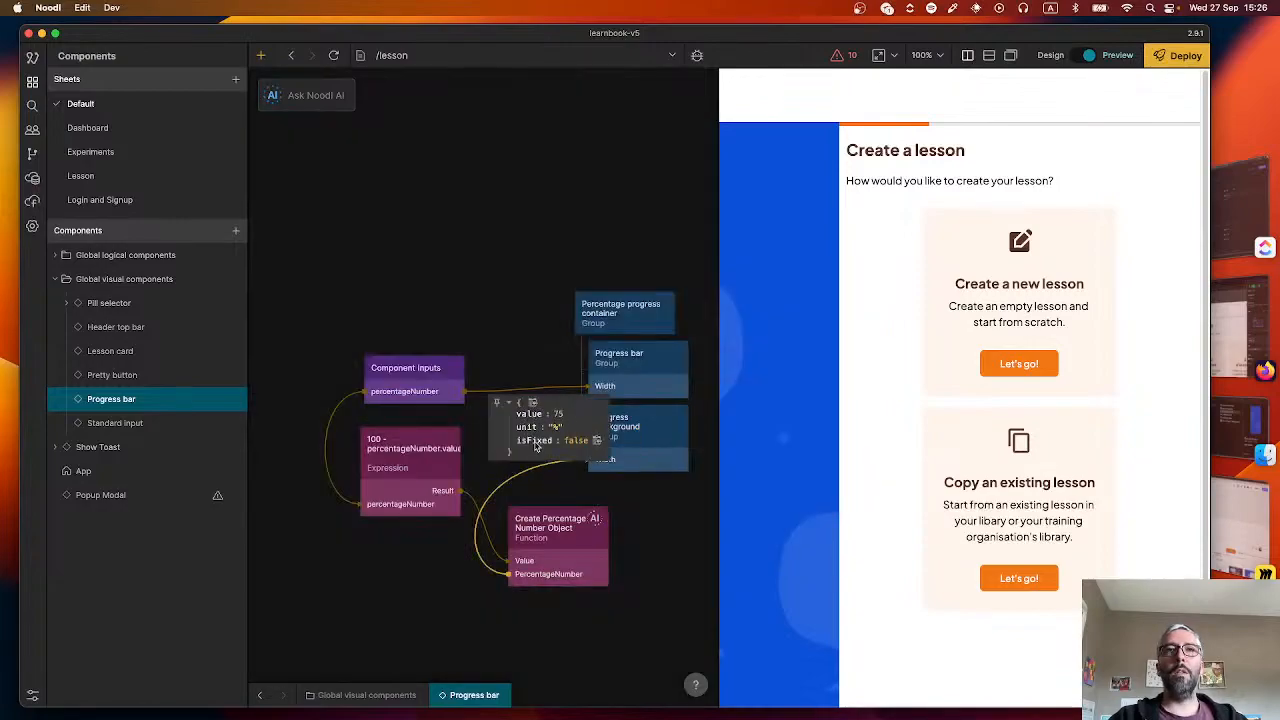
pyautogui.moveTo(424, 378)
pyautogui.moveTo(527, 390)
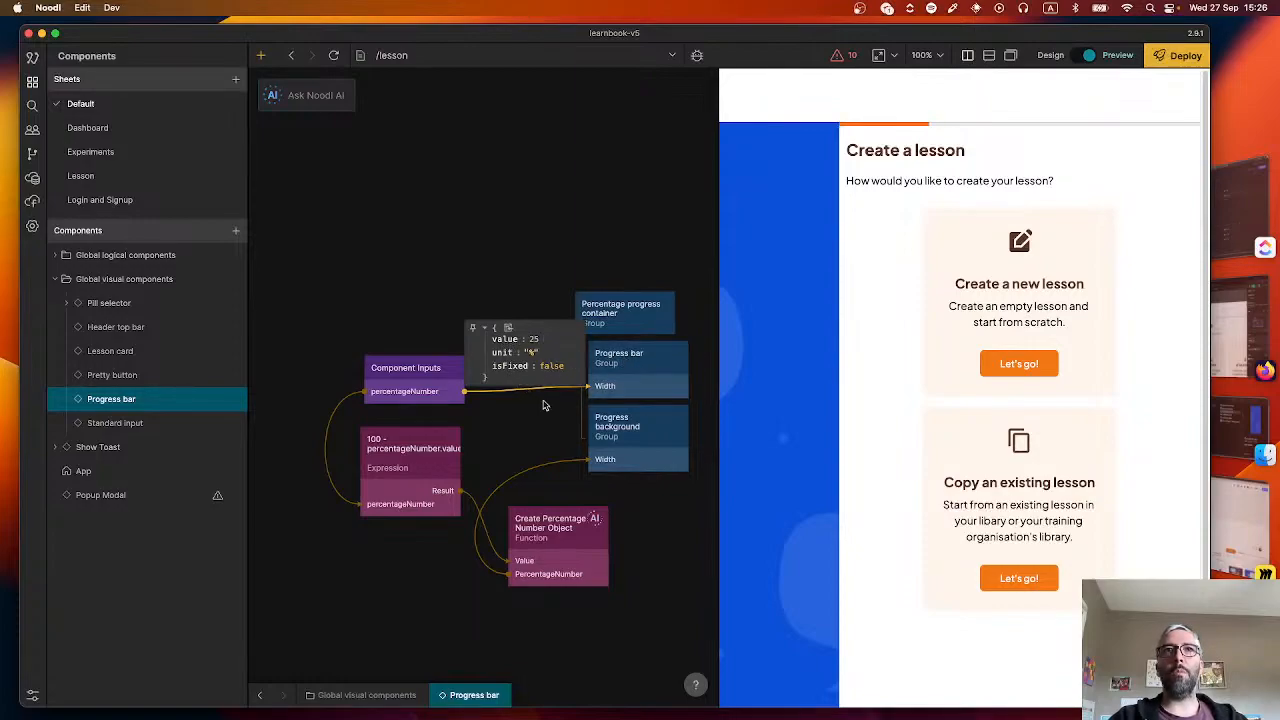
pyautogui.moveTo(539, 468)
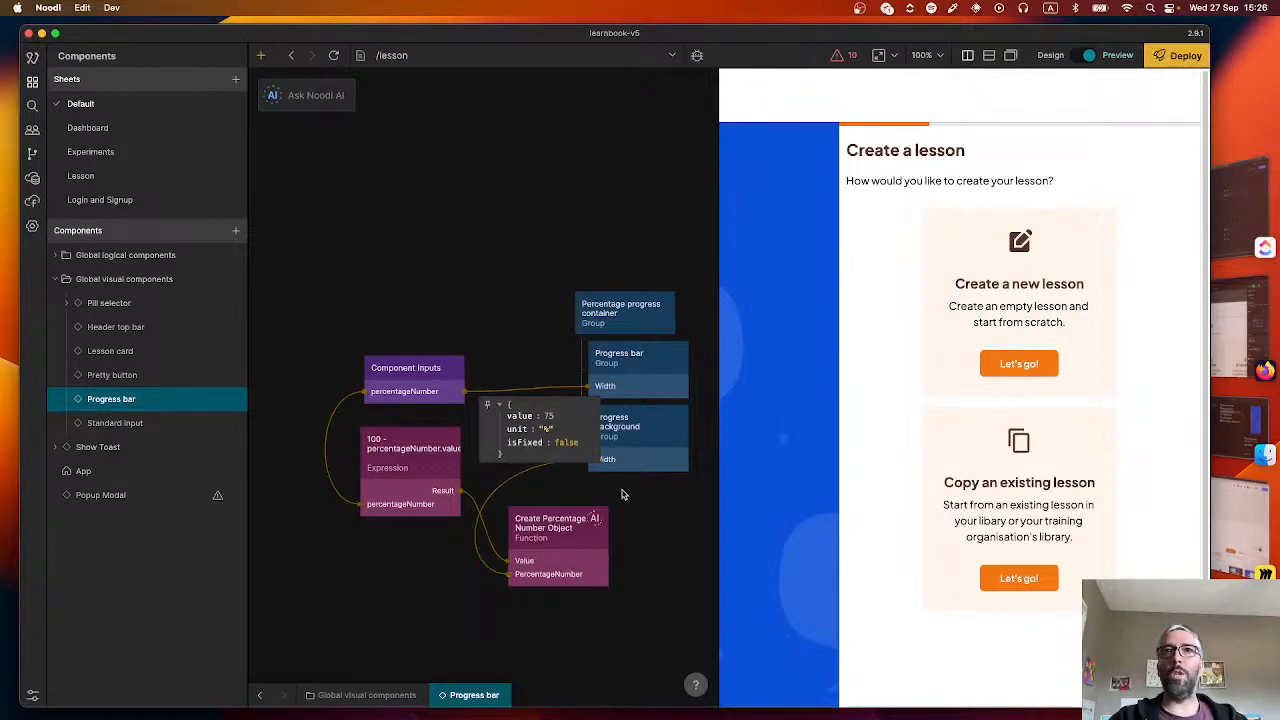
pyautogui.moveTo(553, 563)
pyautogui.moveTo(553, 563); pyautogui.dragTo(405, 579)
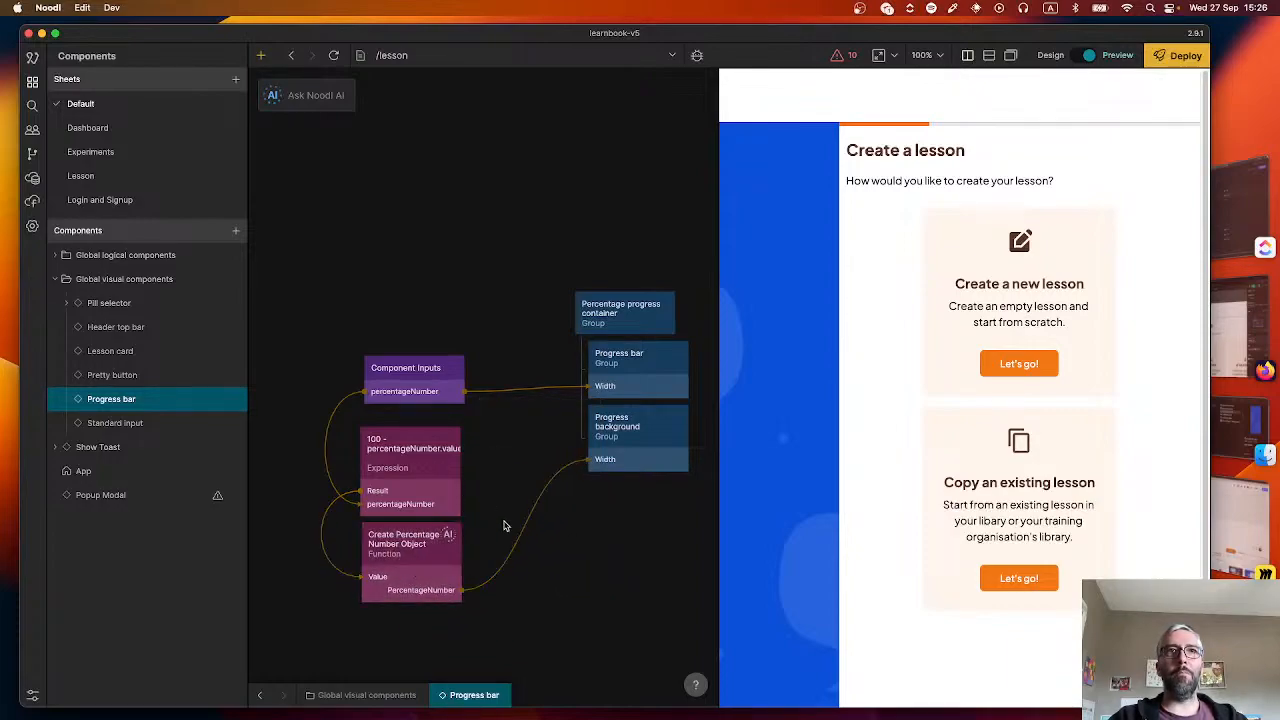
# - Edit the Create Percentage Number Object script so its first line reads "const value = 100 - Inputs.Value || 0;"
pyautogui.click(409, 494)
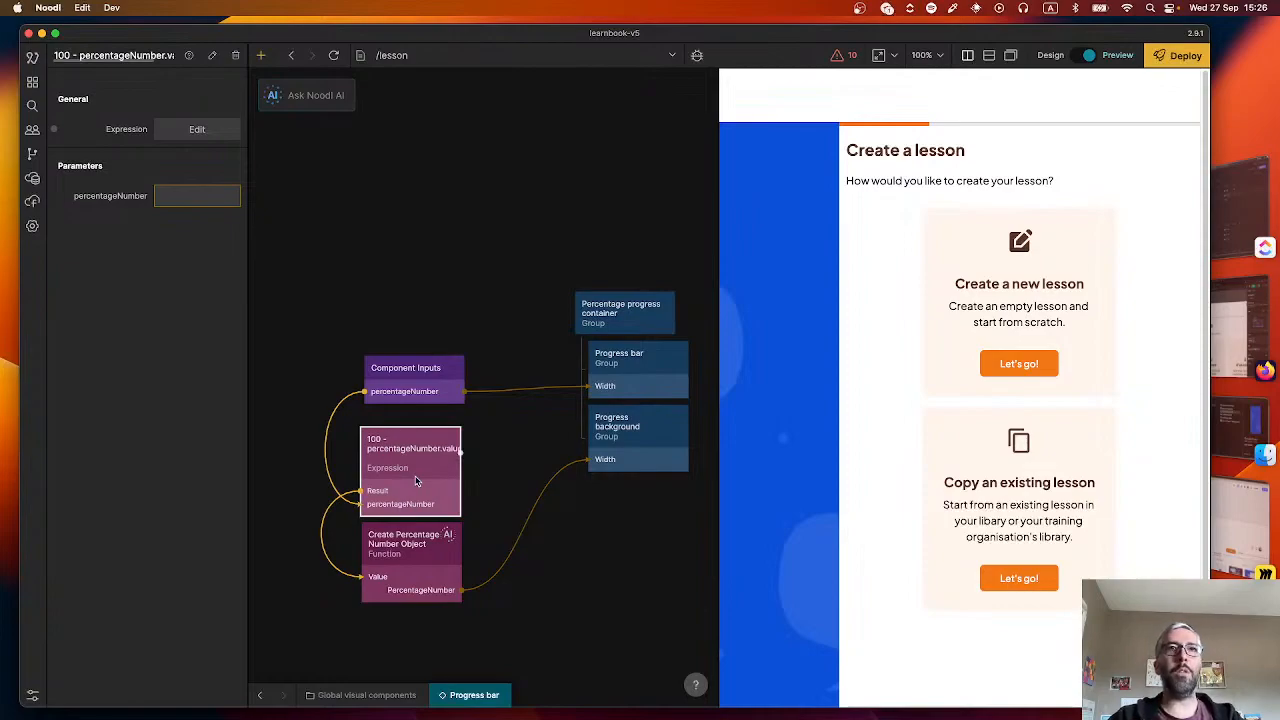
pyautogui.click(405, 558)
pyautogui.click(195, 86)
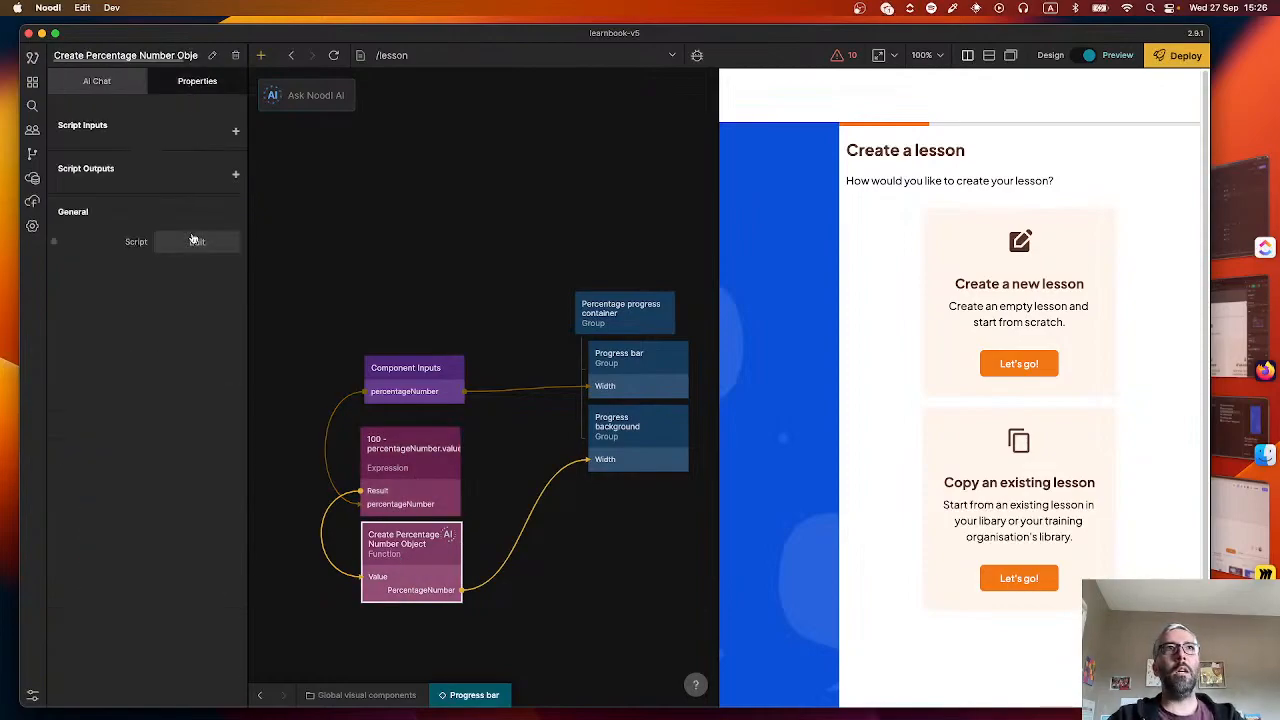
pyautogui.click(196, 241)
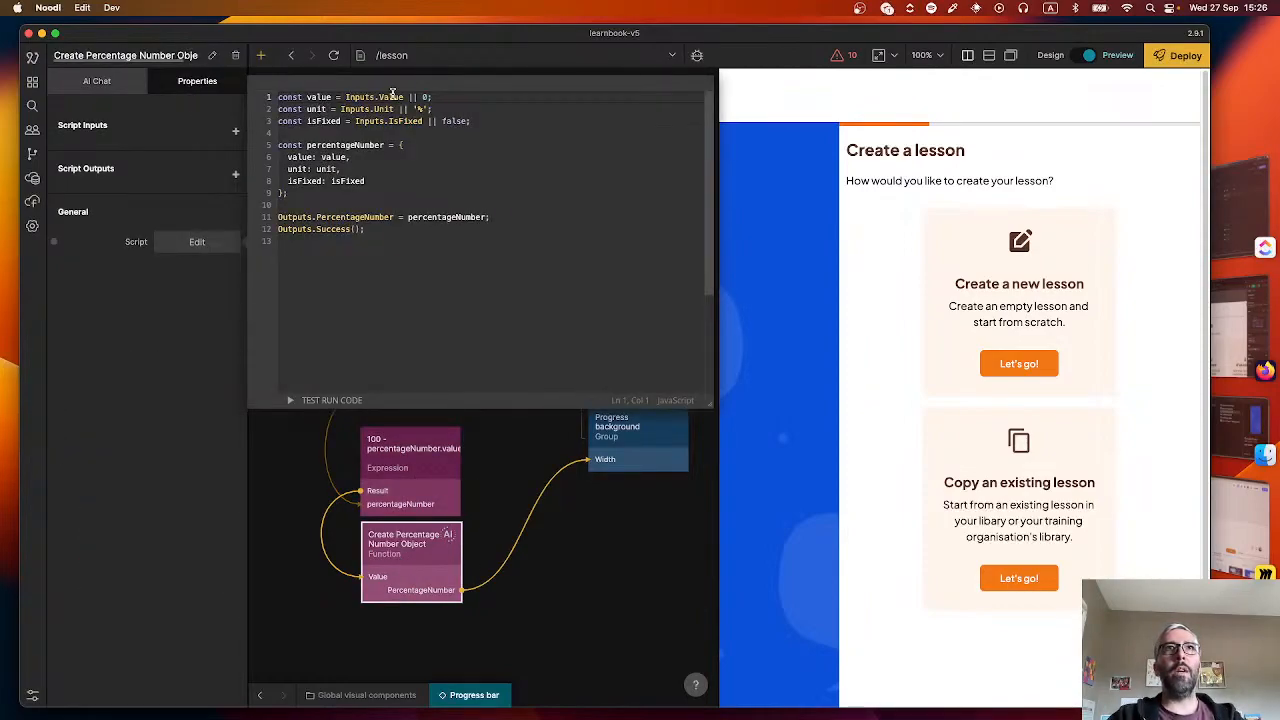
pyautogui.click(345, 97)
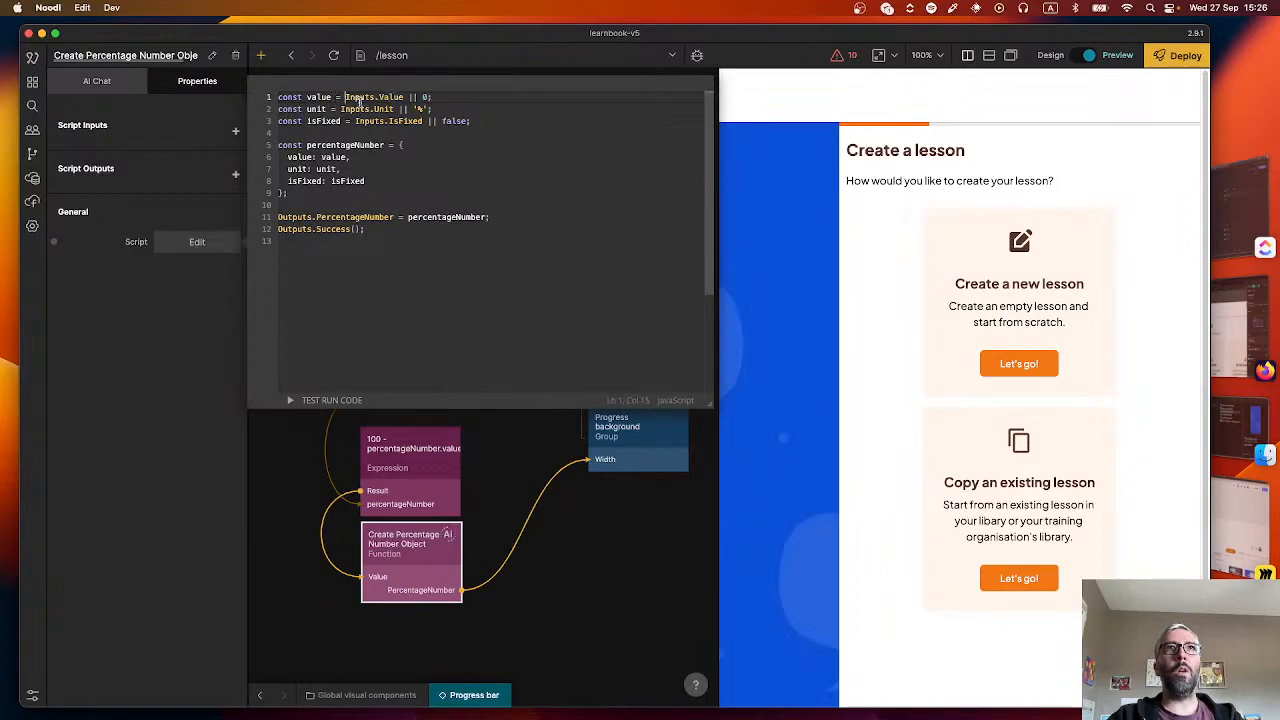
pyautogui.write('100 -')
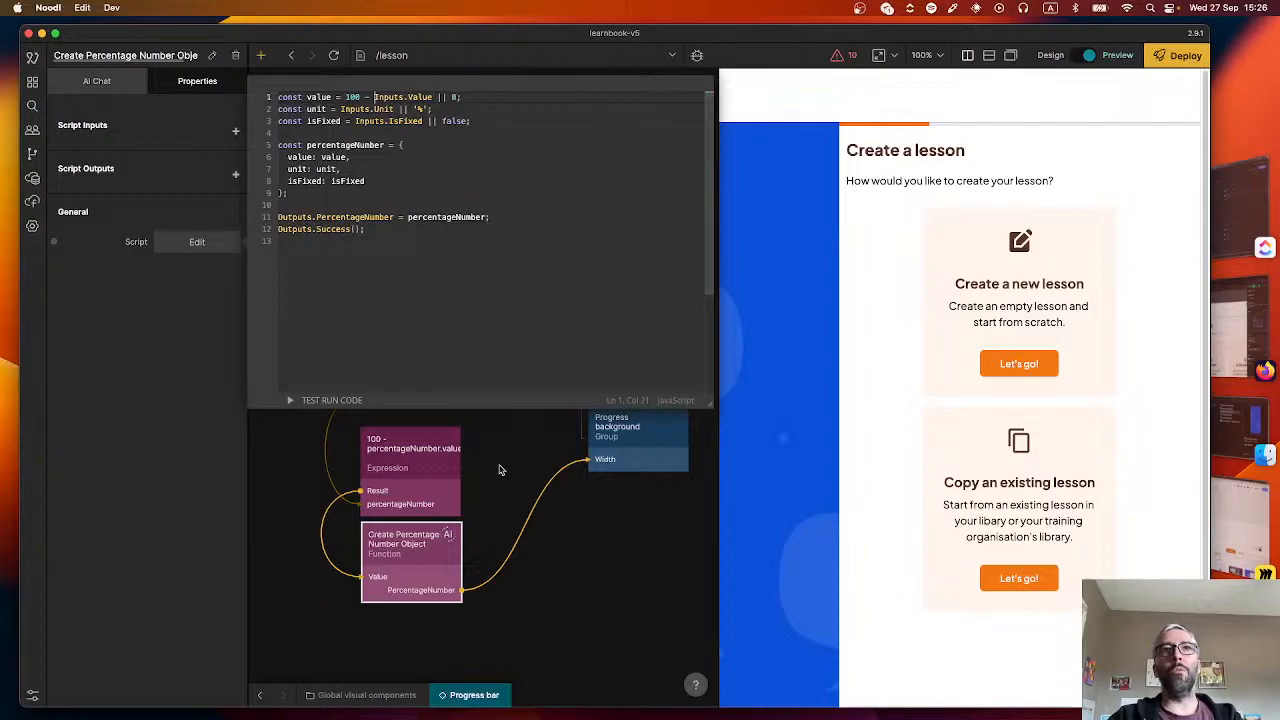
# - Close the script and delete the "100 - percentageNumber.value" Expression node
pyautogui.click(500, 466)
pyautogui.click(443, 520)
pyautogui.press('BackSpace')
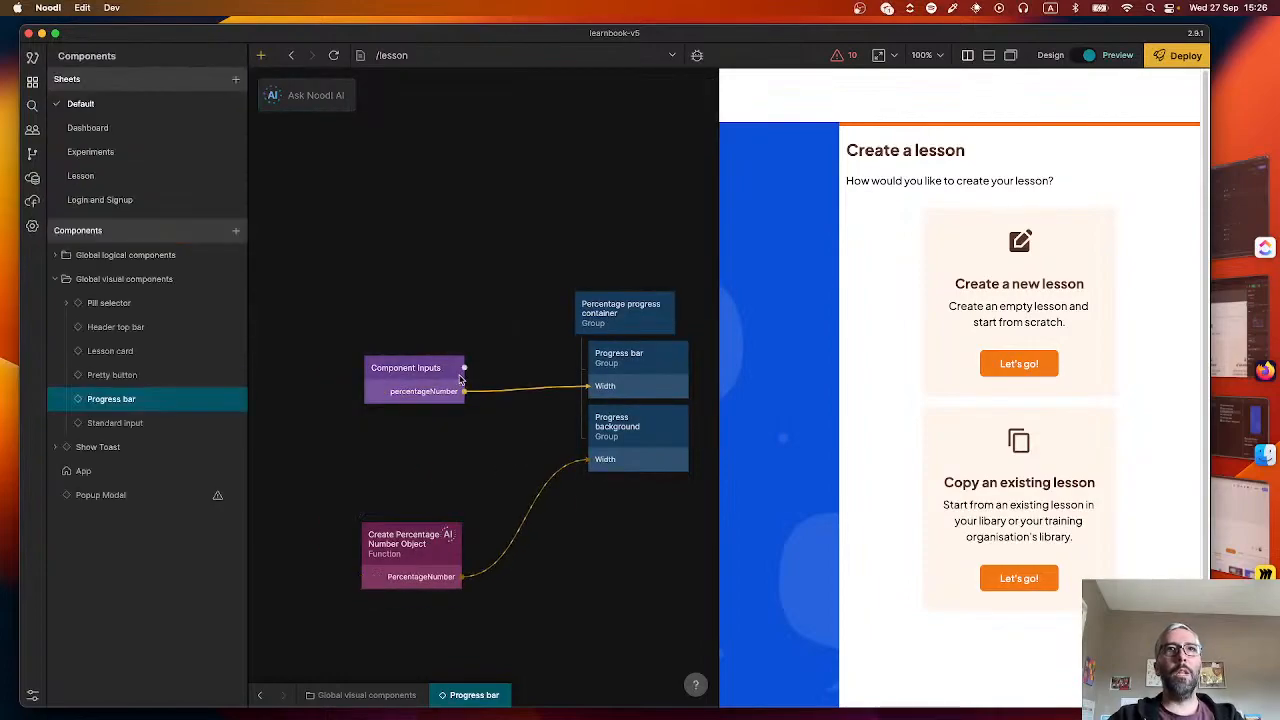
# - Connect percentageNumber from Component Inputs to the function's Value input, place the function node just below Component Inputs, and inspect its output
pyautogui.moveTo(462, 371); pyautogui.dragTo(411, 552)
pyautogui.click(275, 311)
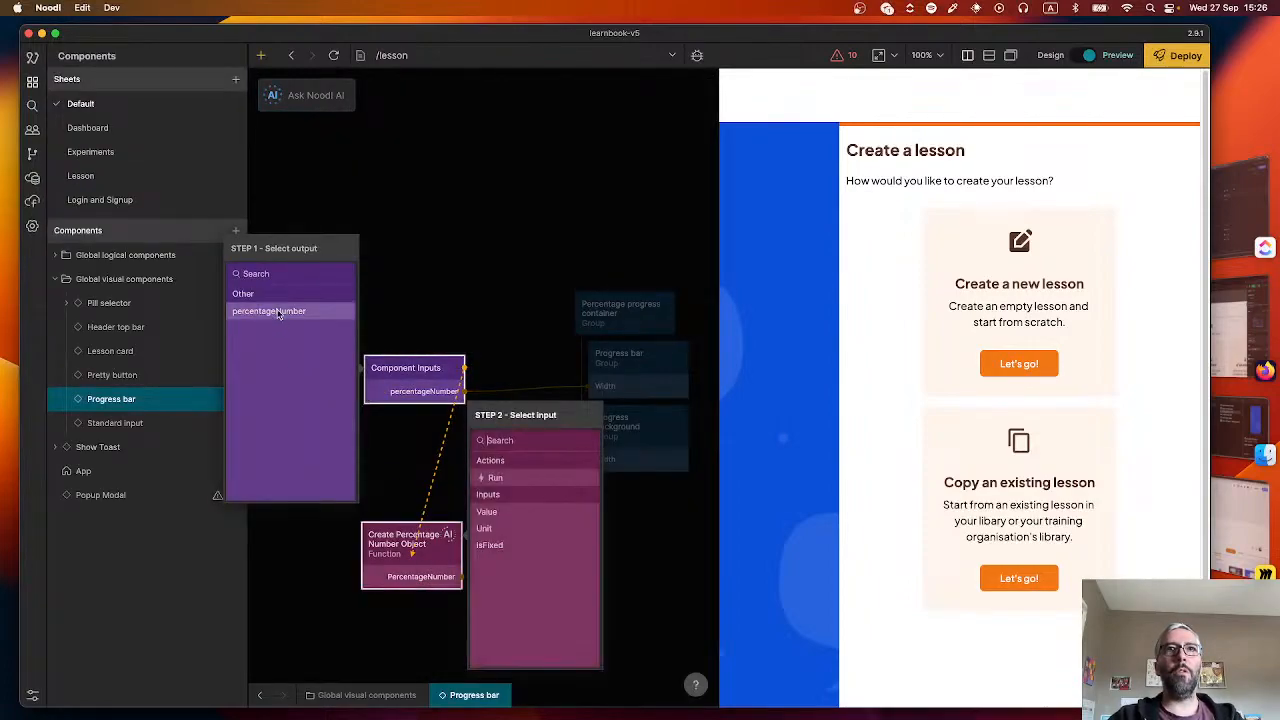
pyautogui.click(515, 511)
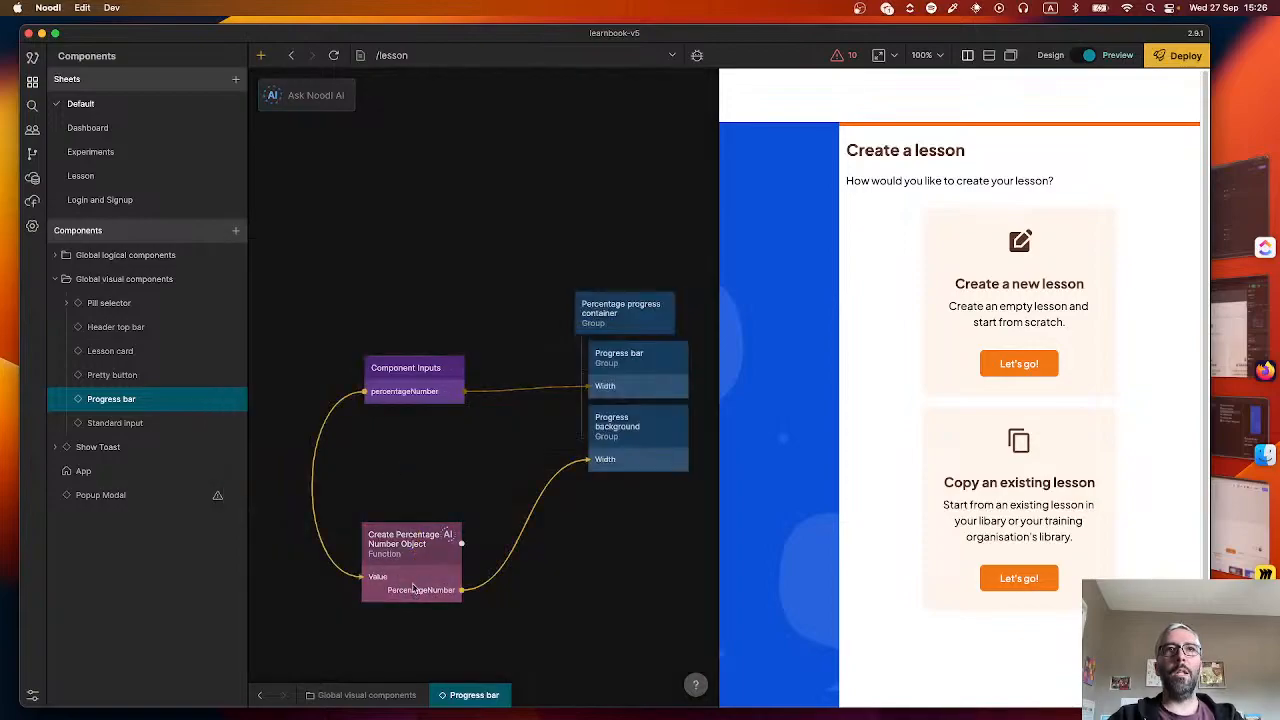
pyautogui.moveTo(423, 586); pyautogui.dragTo(420, 496)
pyautogui.moveTo(490, 488)
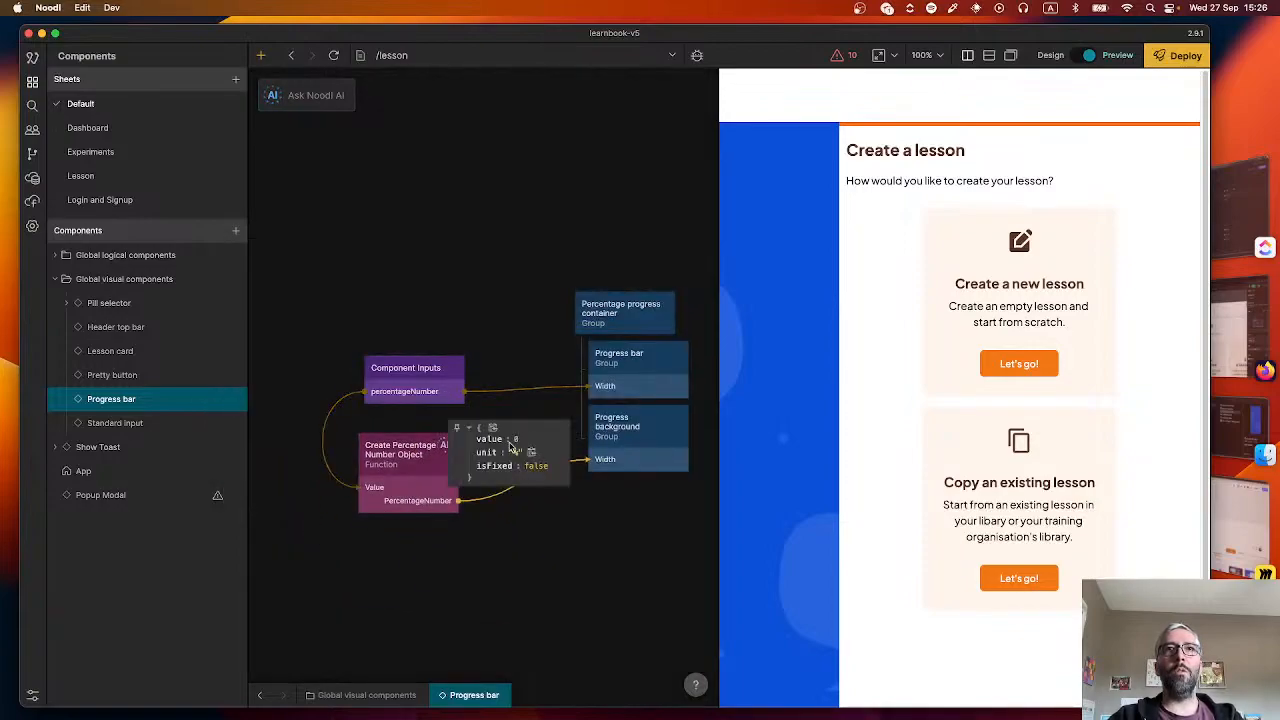
# - Add "const extractedValue = Inputs.Value" as a new first line in the Create Percentage Number Object script
pyautogui.click(403, 478)
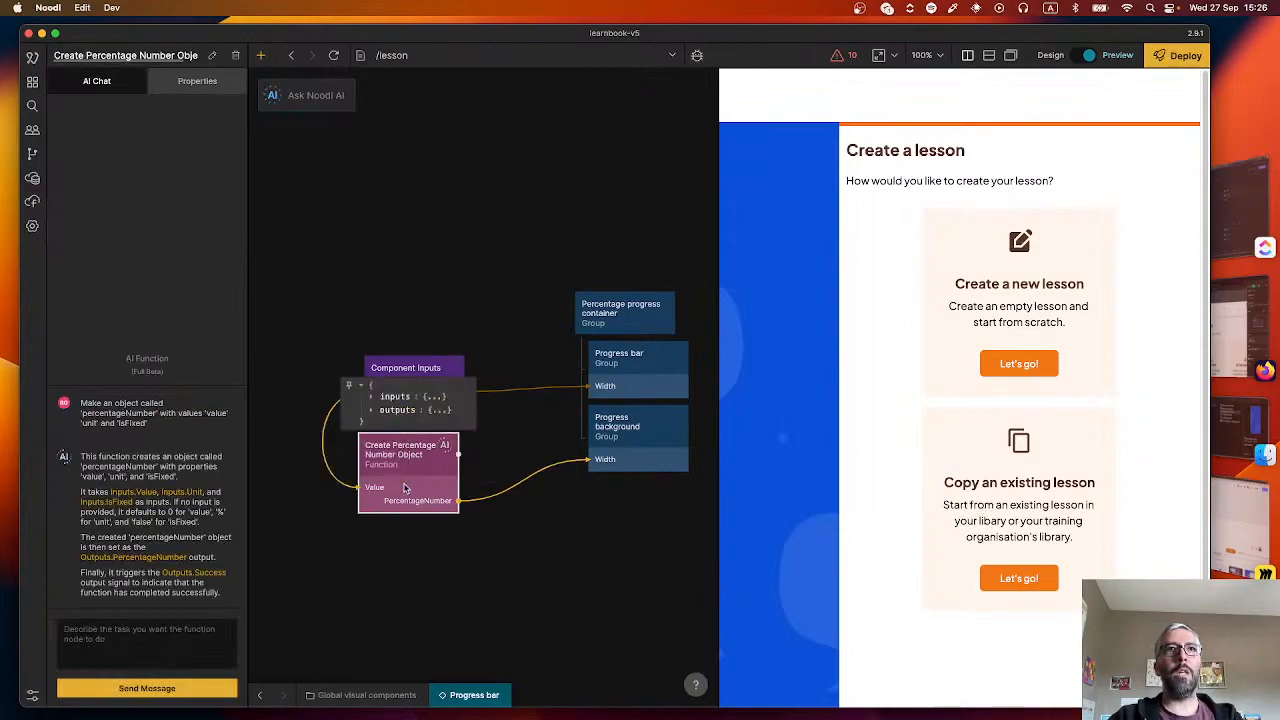
pyautogui.moveTo(325, 468)
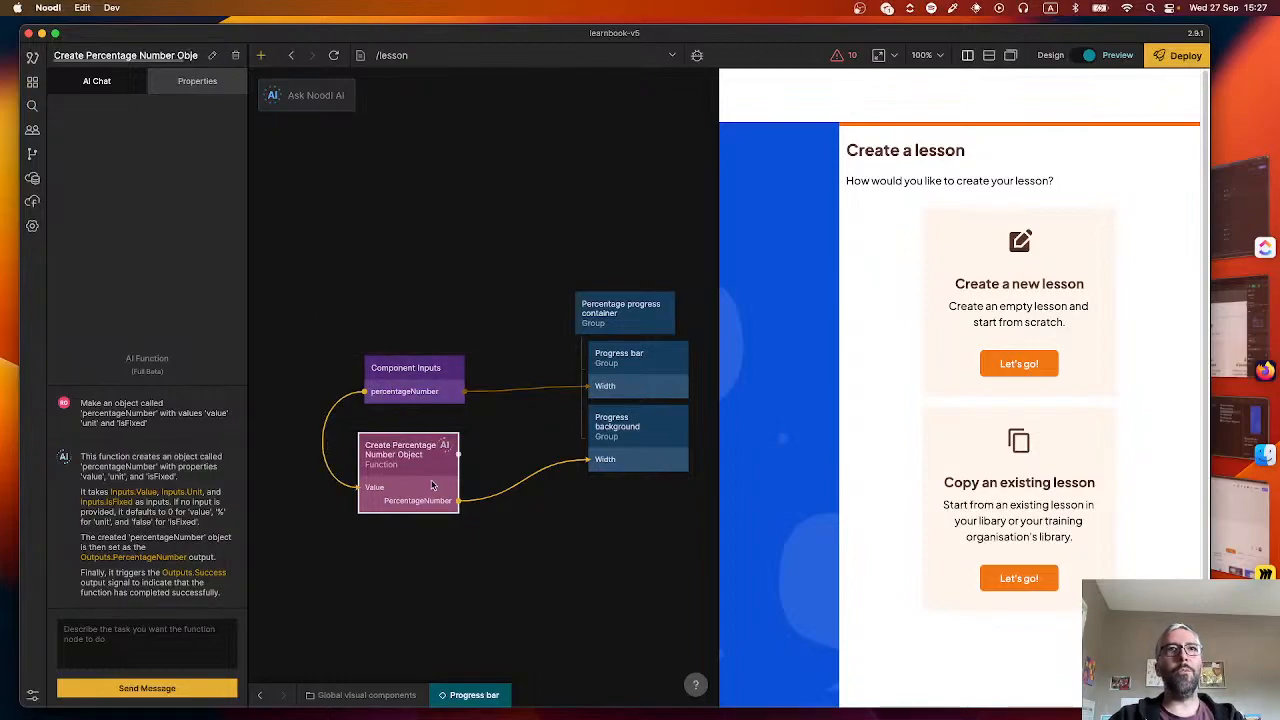
pyautogui.click(197, 83)
pyautogui.click(192, 243)
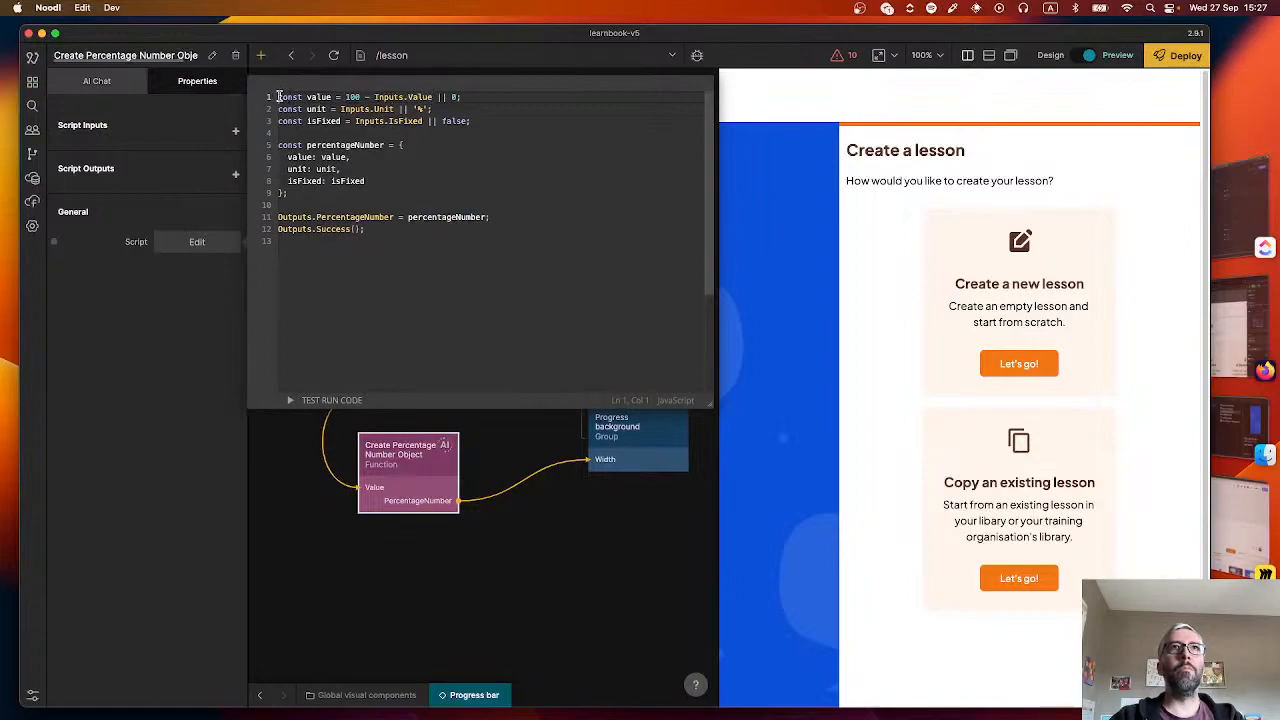
pyautogui.press('Return')
pyautogui.write('const val')
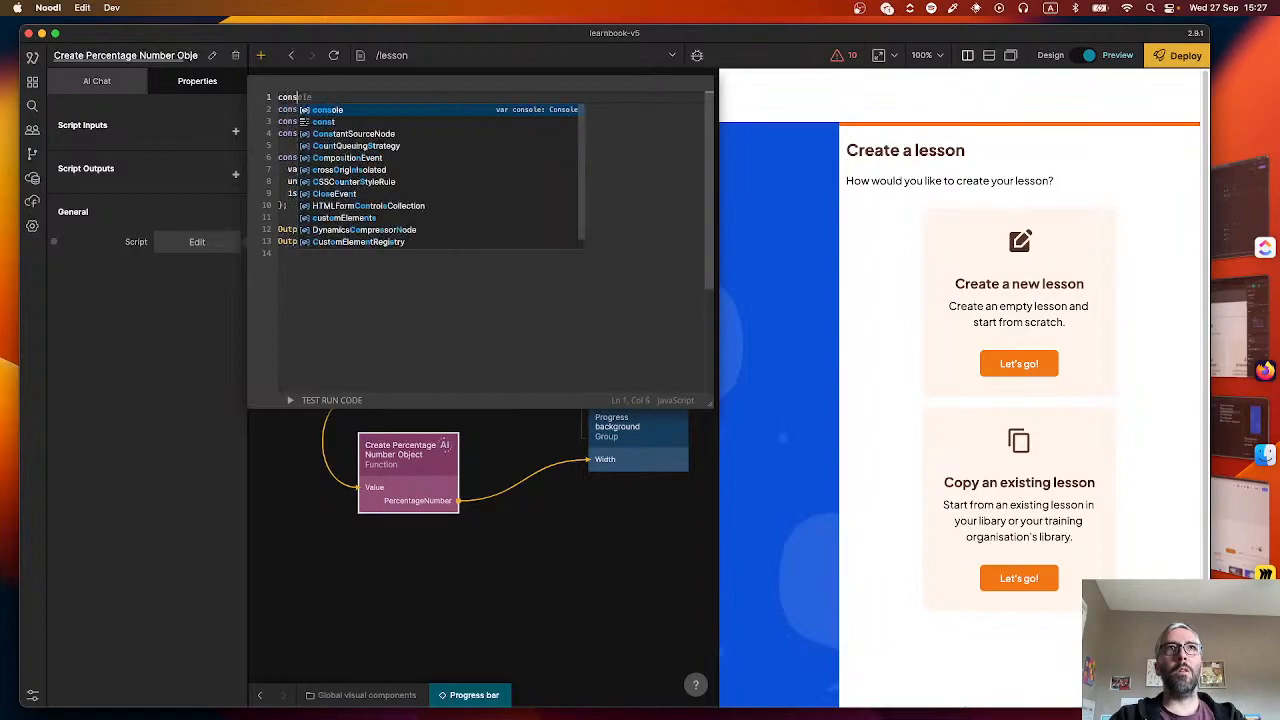
pyautogui.press('BackSpace')
pyautogui.press('BackSpace')
pyautogui.press('BackSpace')
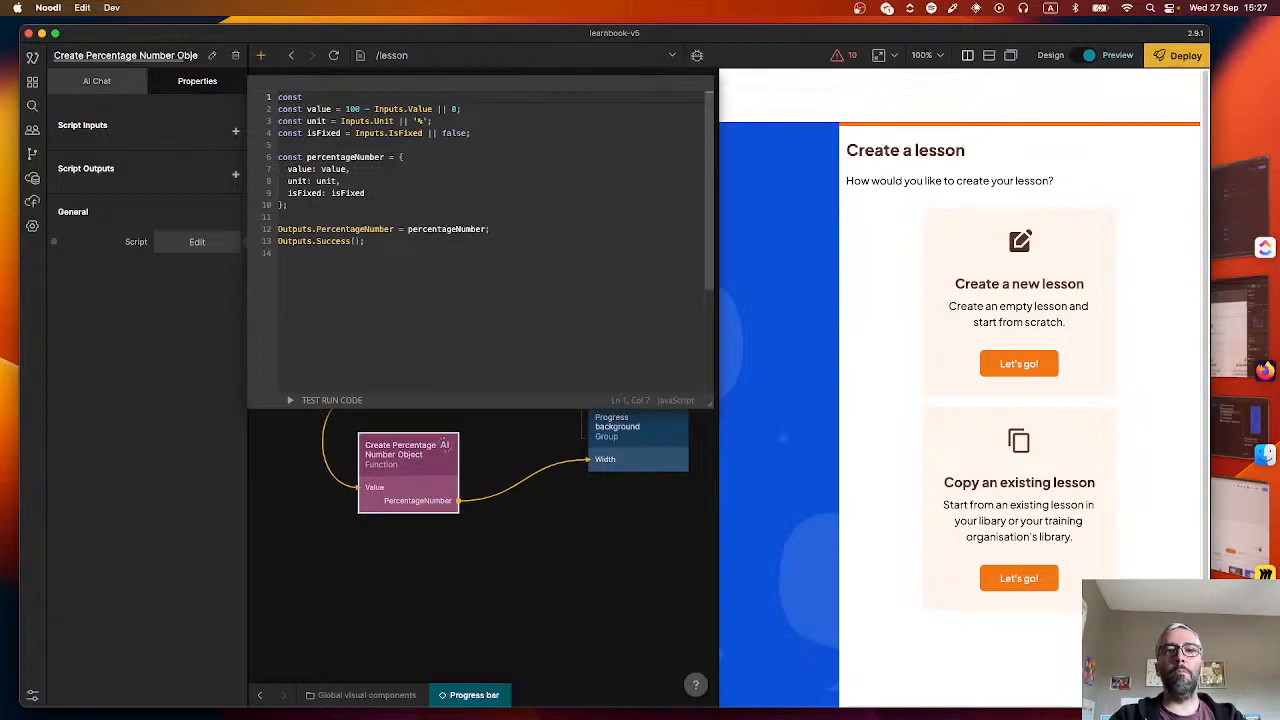
pyautogui.write('extractedValue ')
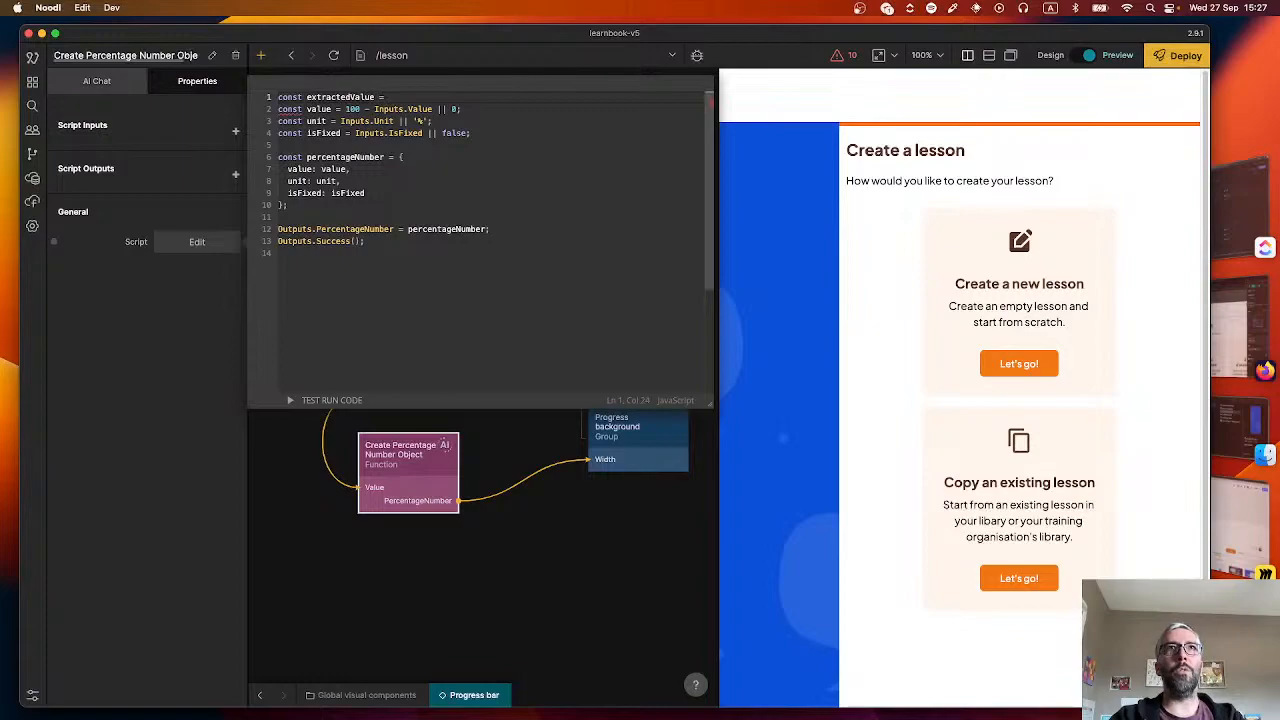
pyautogui.write('= Inp')
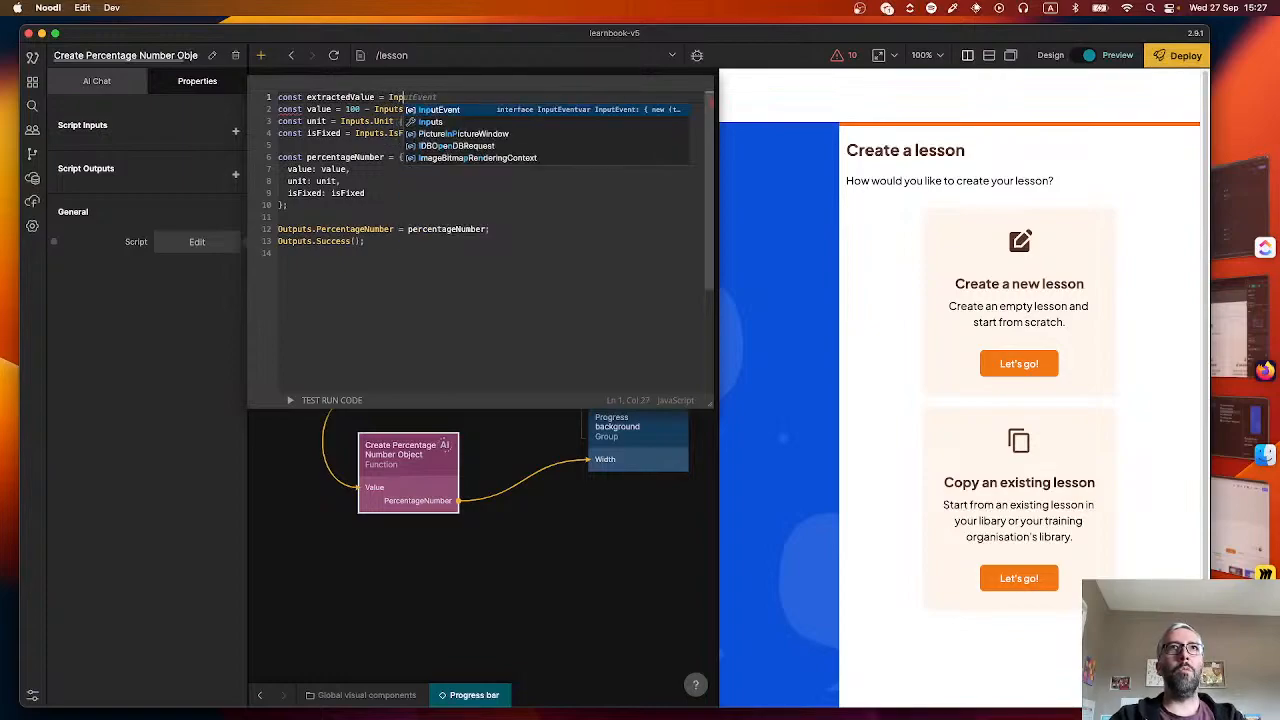
pyautogui.write('uts.val')
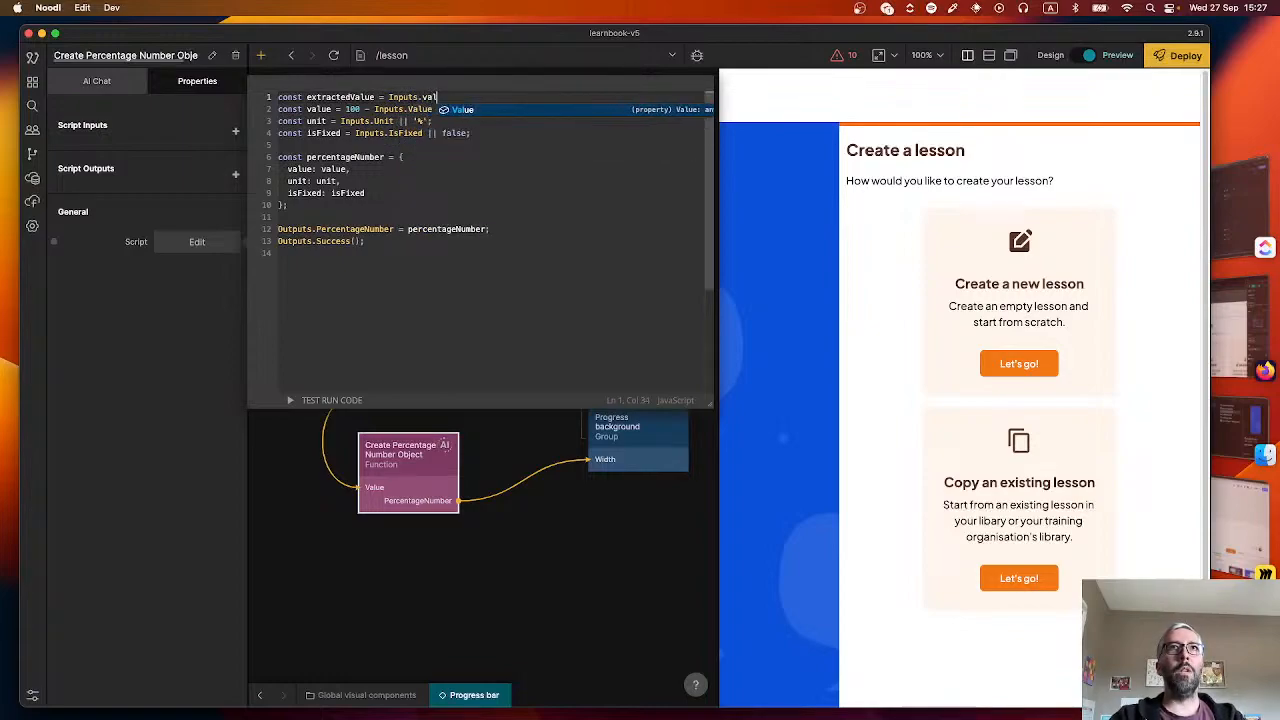
pyautogui.press('BackSpace')
pyautogui.press('BackSpace')
pyautogui.press('BackSpace')
pyautogui.write('Value')
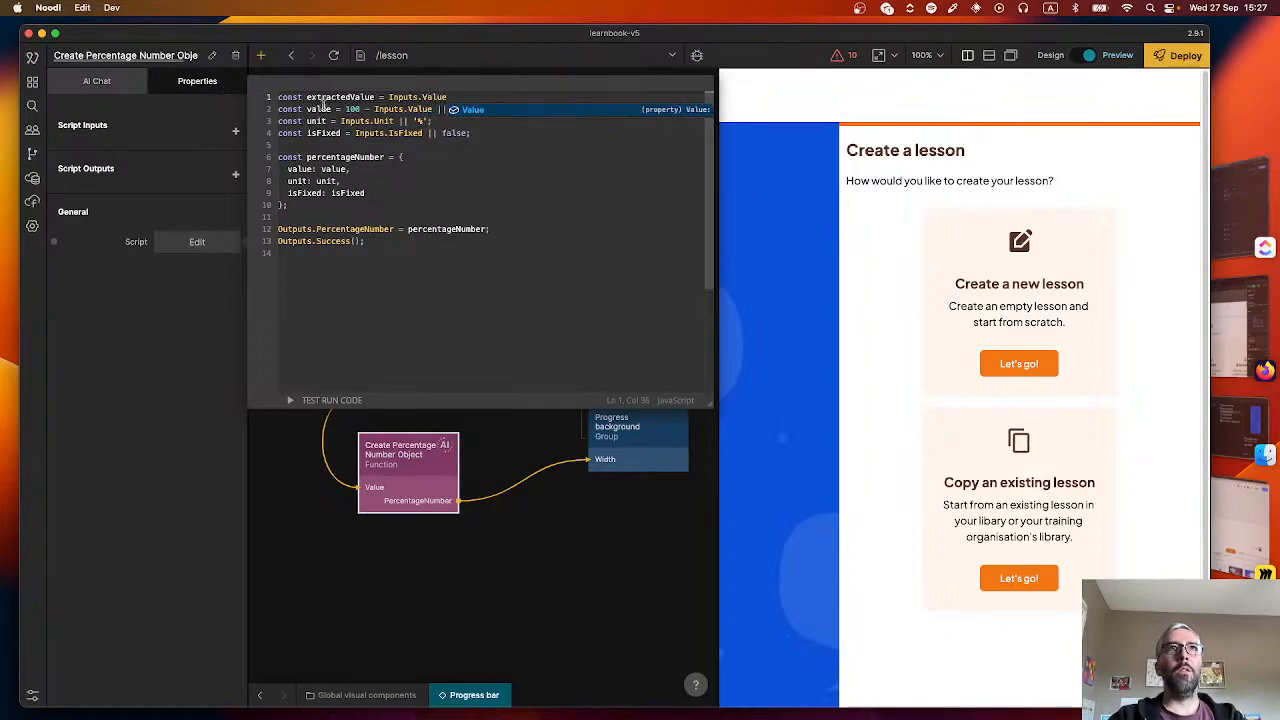
# - Rename the script's extractedValue constant to inputValue
pyautogui.click(341, 97)
pyautogui.doubleClick(341, 97)
pyautogui.write('inputValue')
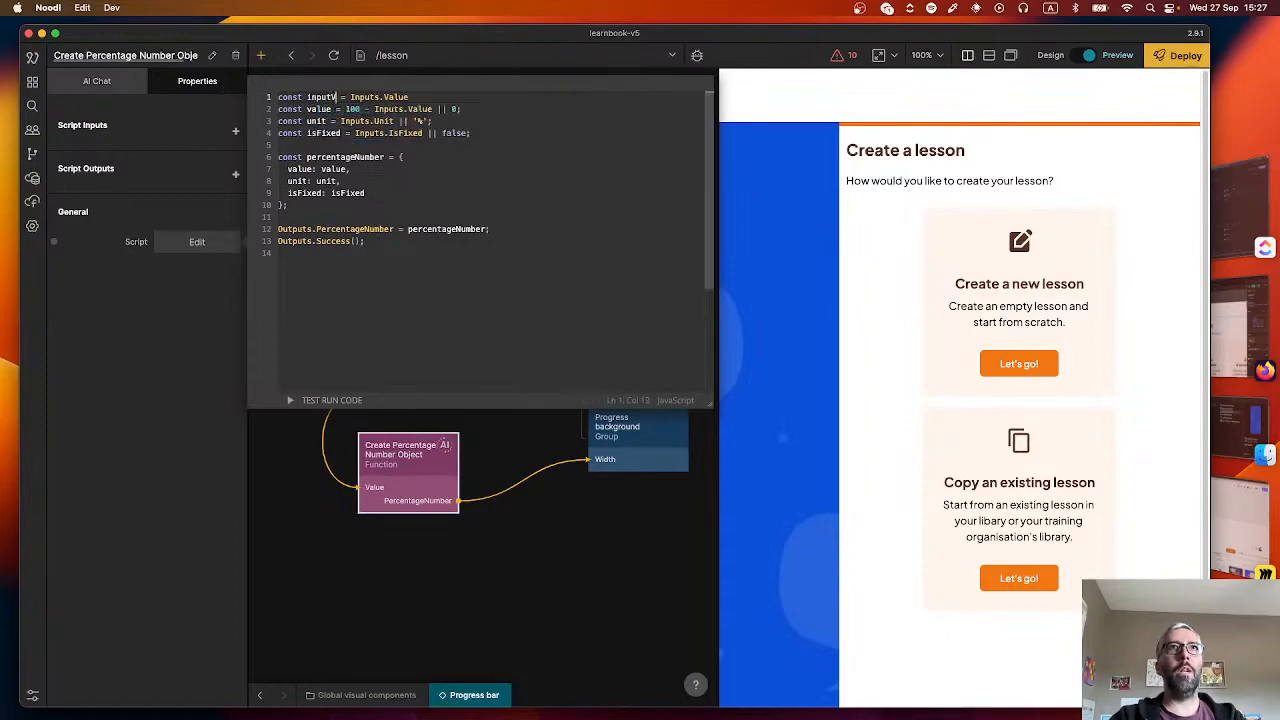
# - Replace Inputs.Value with inputValue.value in the script's "const value = 100 -" line and close the editor
pyautogui.click(435, 109)
pyautogui.moveTo(433, 109); pyautogui.dragTo(373, 109)
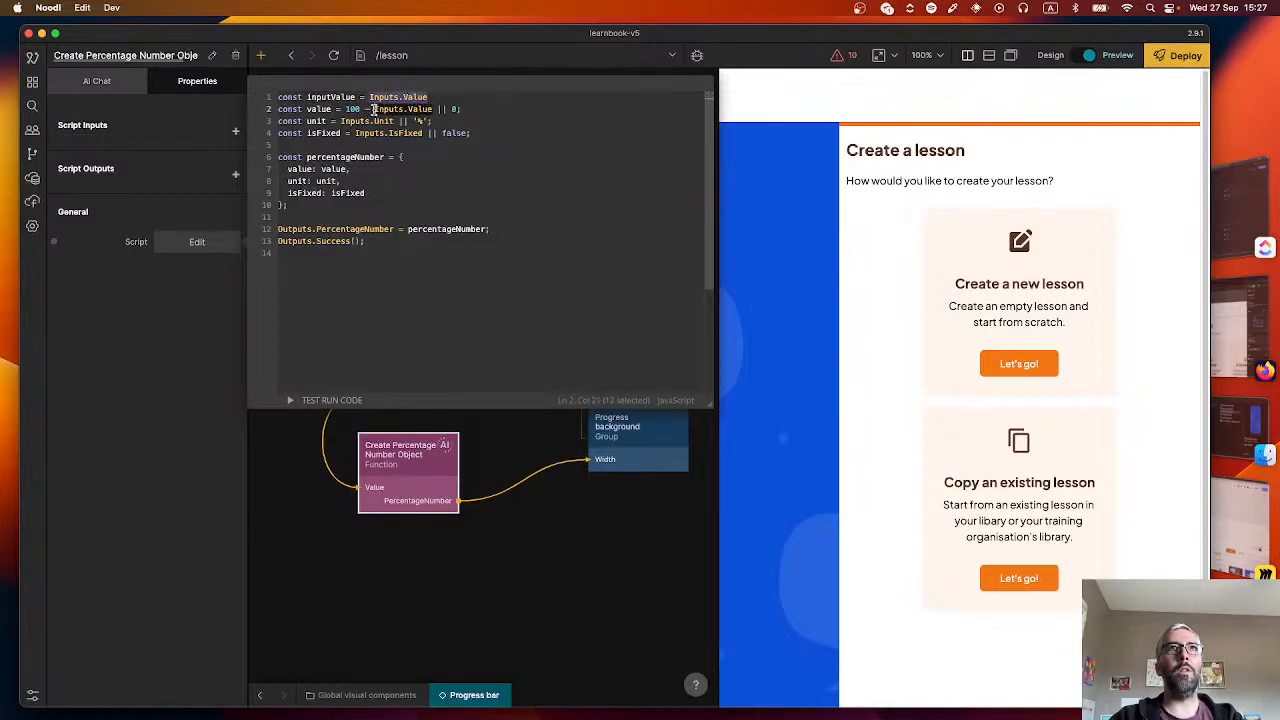
pyautogui.write('inputVa')
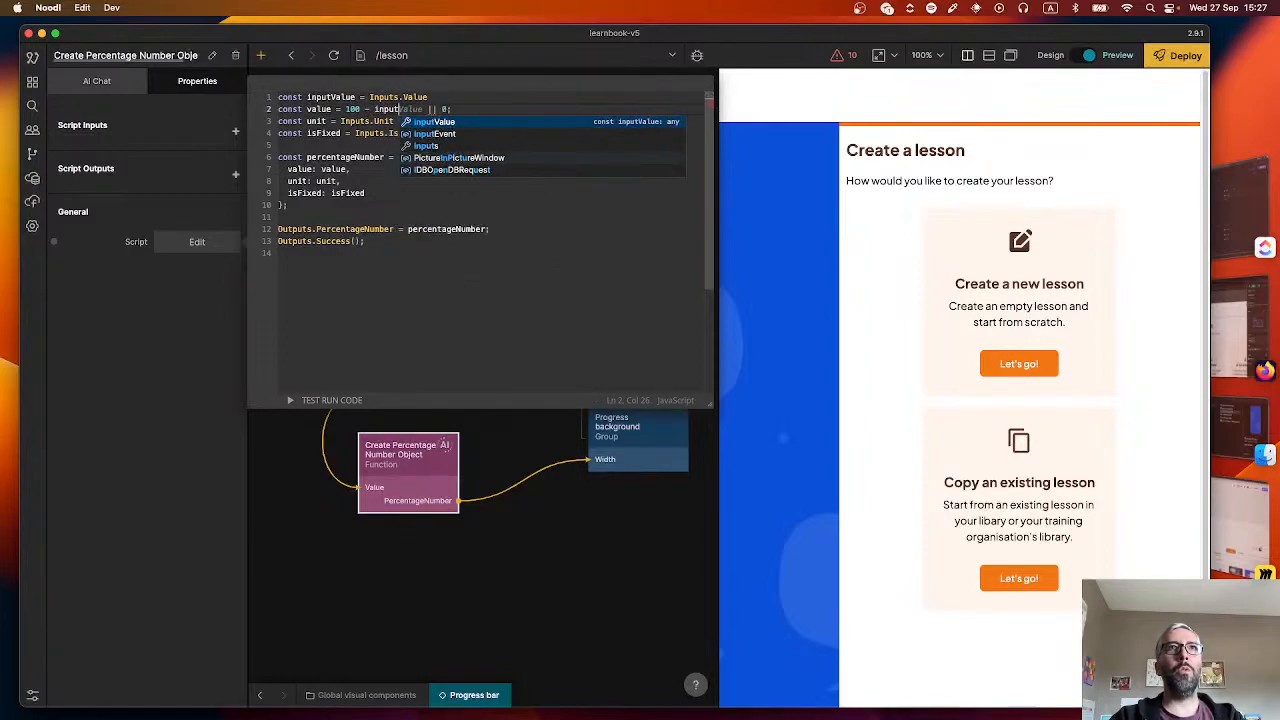
pyautogui.press('Tab')
pyautogui.write('.value')
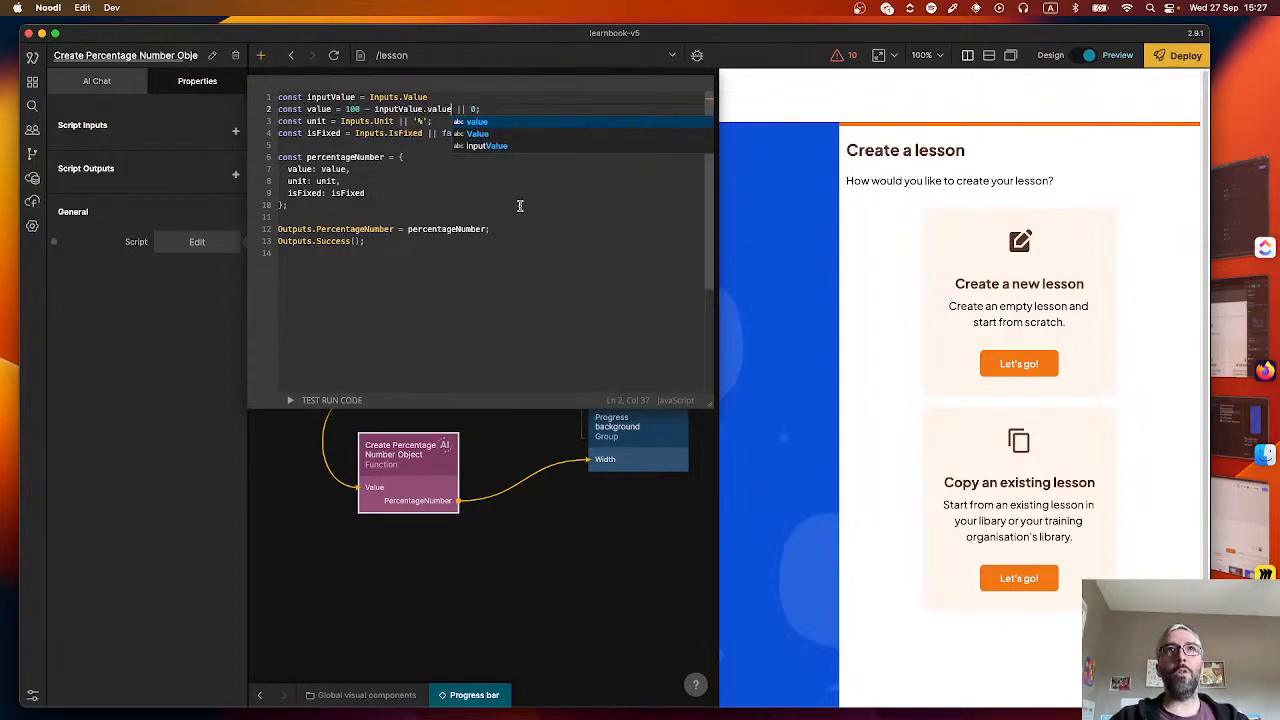
pyautogui.click(452, 192)
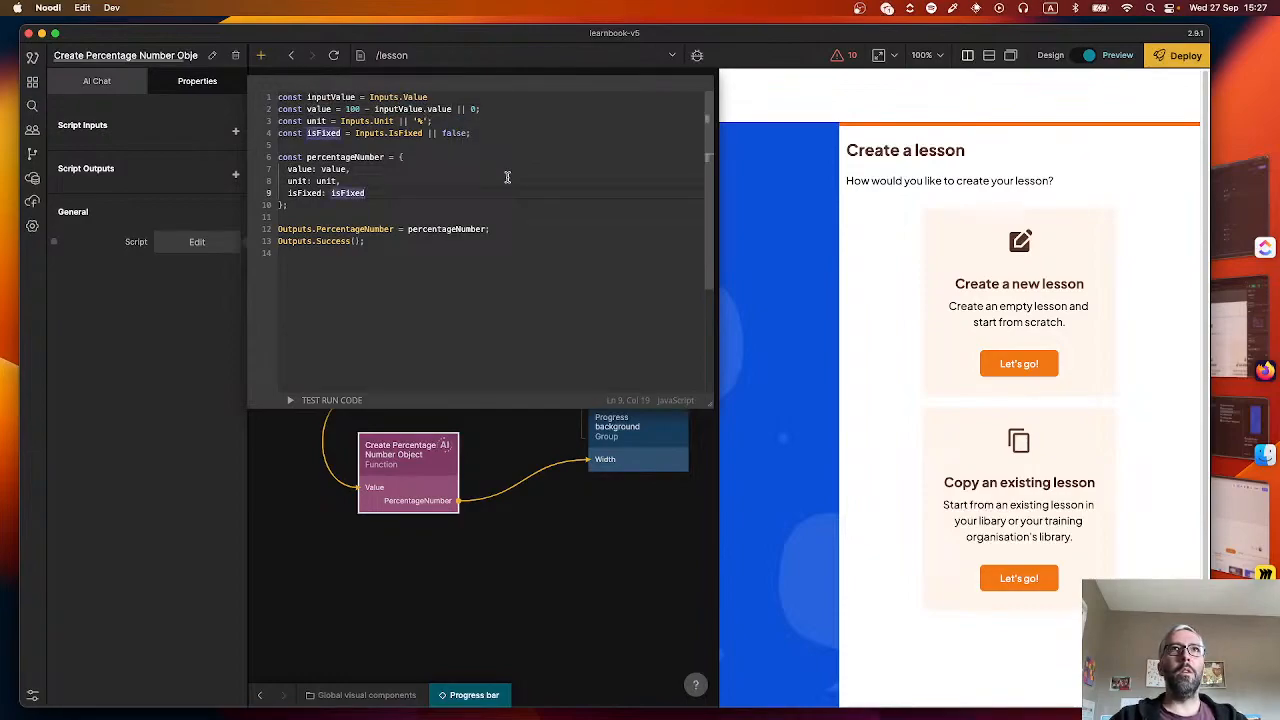
pyautogui.click(543, 548)
# - Check the object passed to Progress background's Width, widen the preview pane slightly, and inspect the Component Inputs value
pyautogui.moveTo(530, 484)
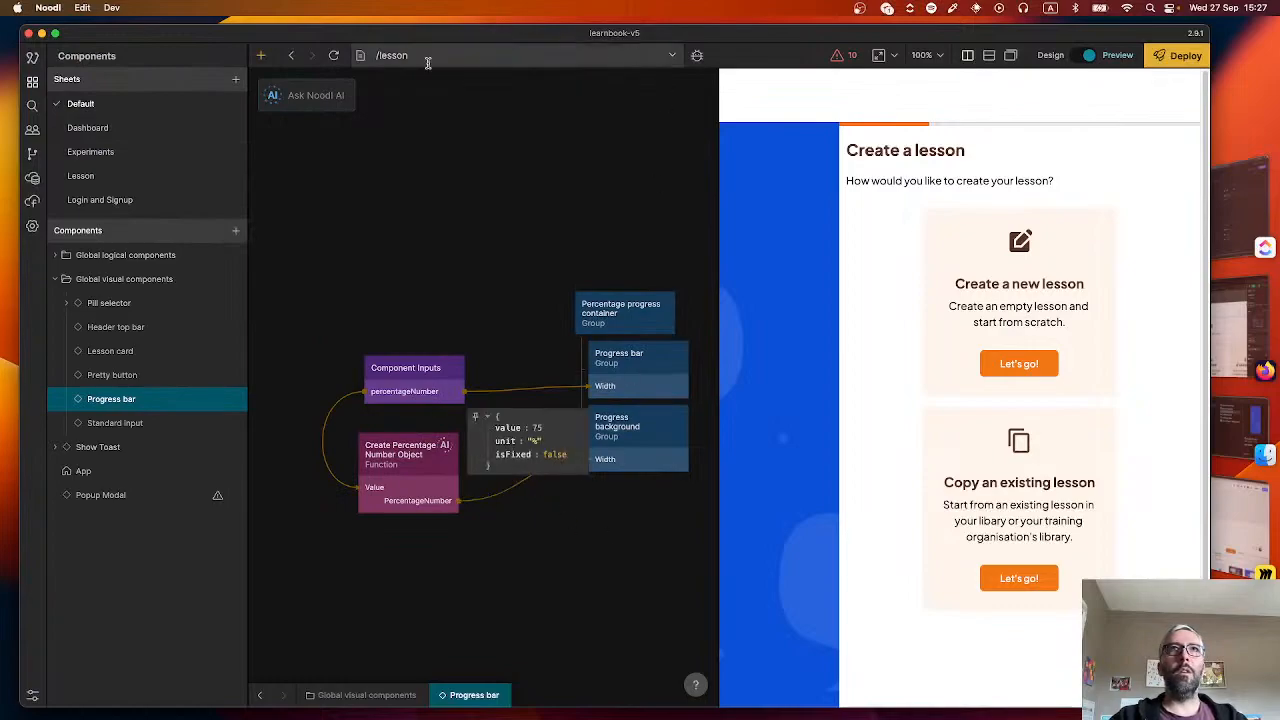
pyautogui.scroll(-1, 838, 252)
pyautogui.scroll(1, 946, 204)
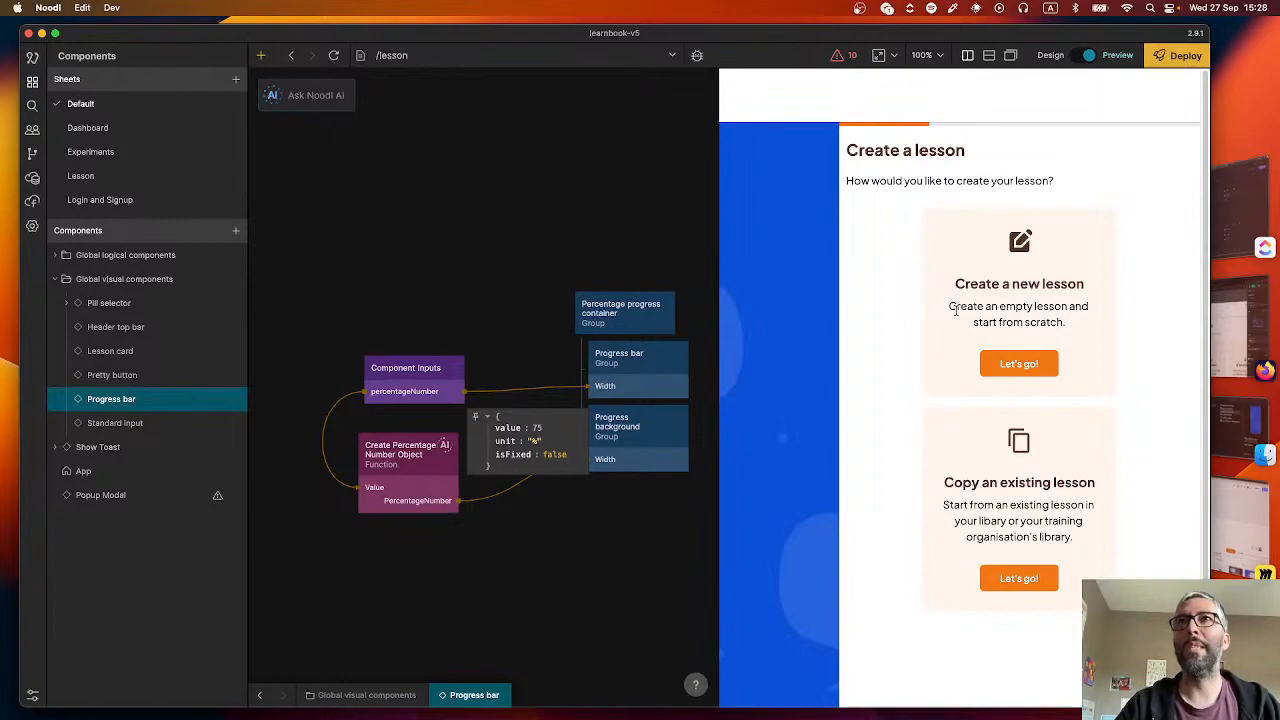
pyautogui.moveTo(719, 220); pyautogui.dragTo(703, 305)
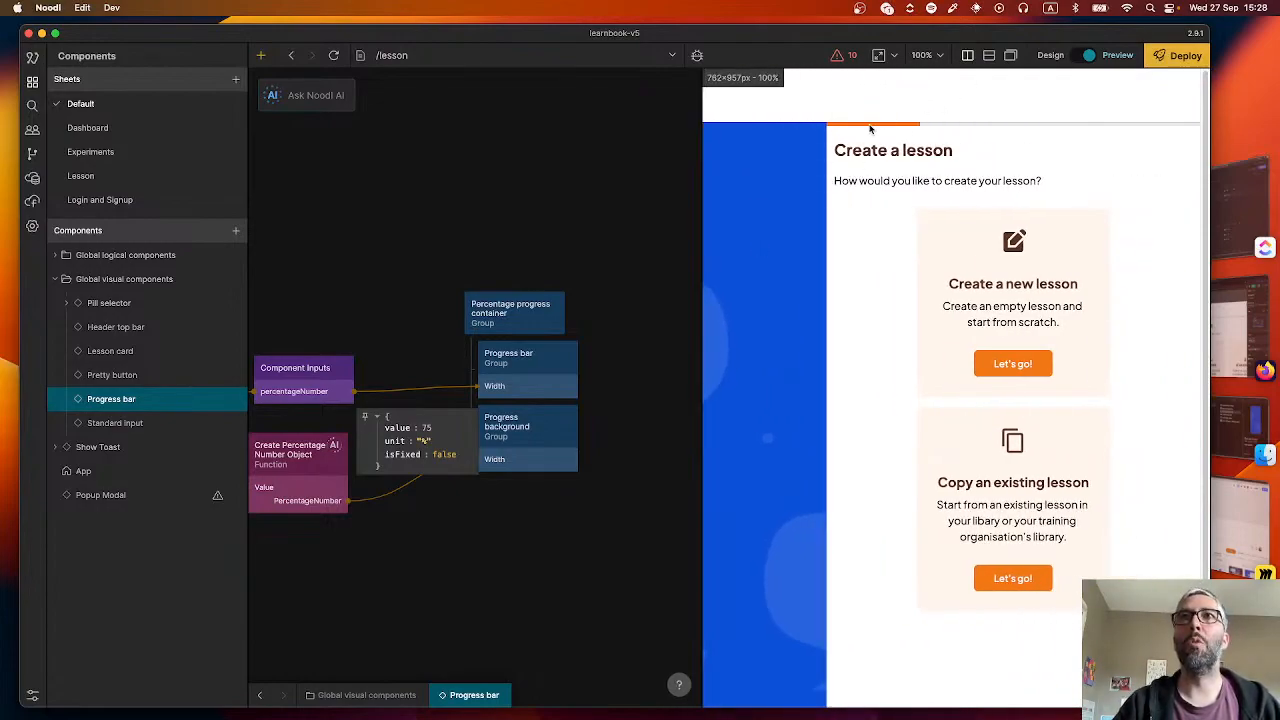
pyautogui.moveTo(320, 382)
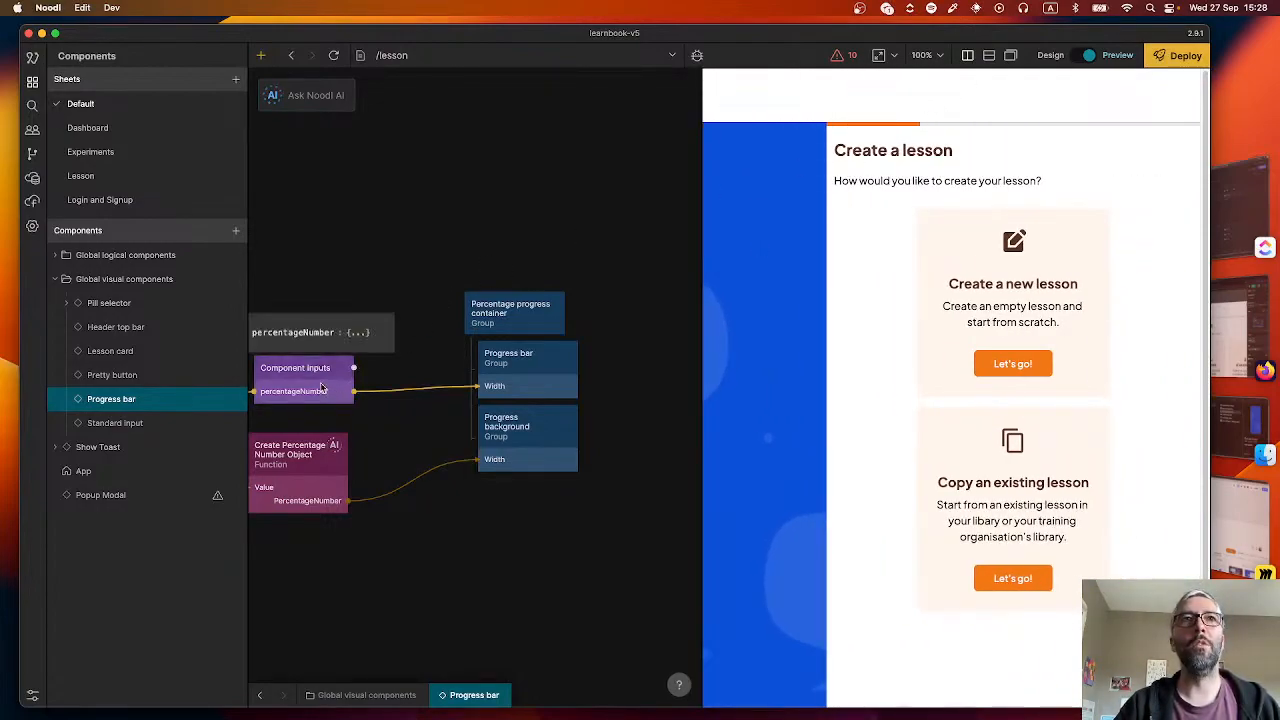
pyautogui.hscroll(-2, 320, 384)
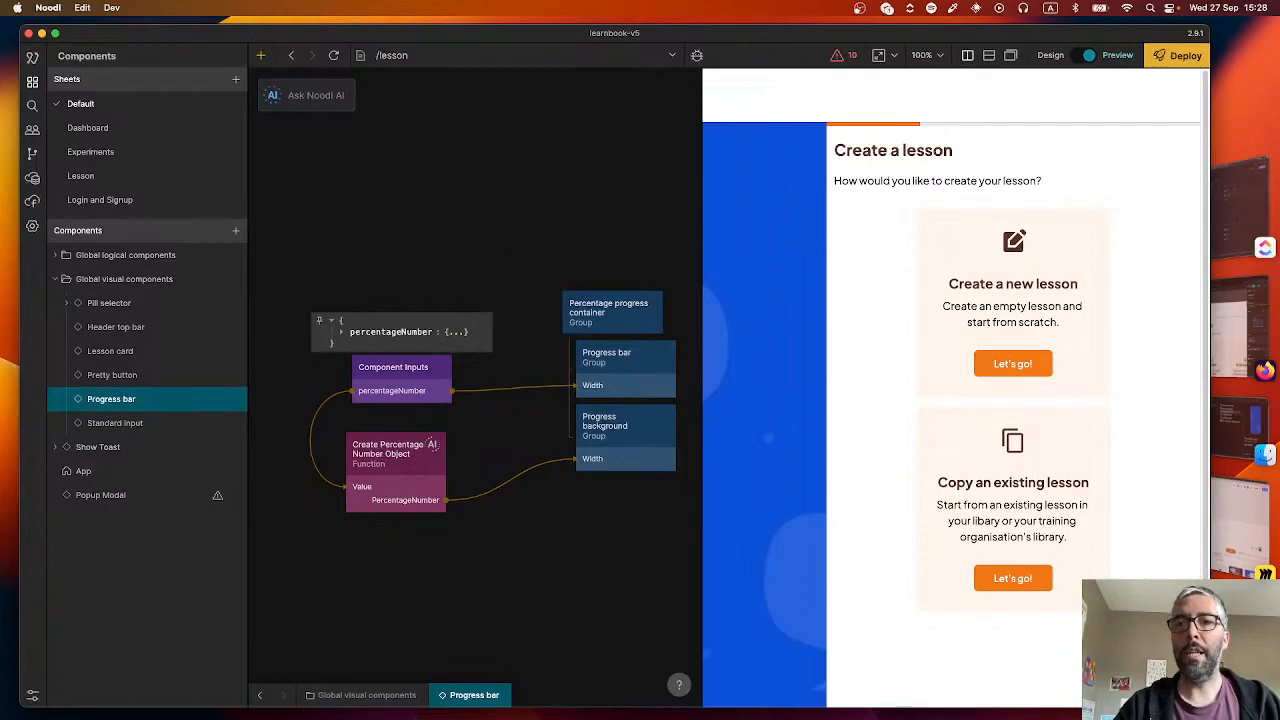
# - Switch from Noodl to the Finder window
pyautogui.press('super+Tab')
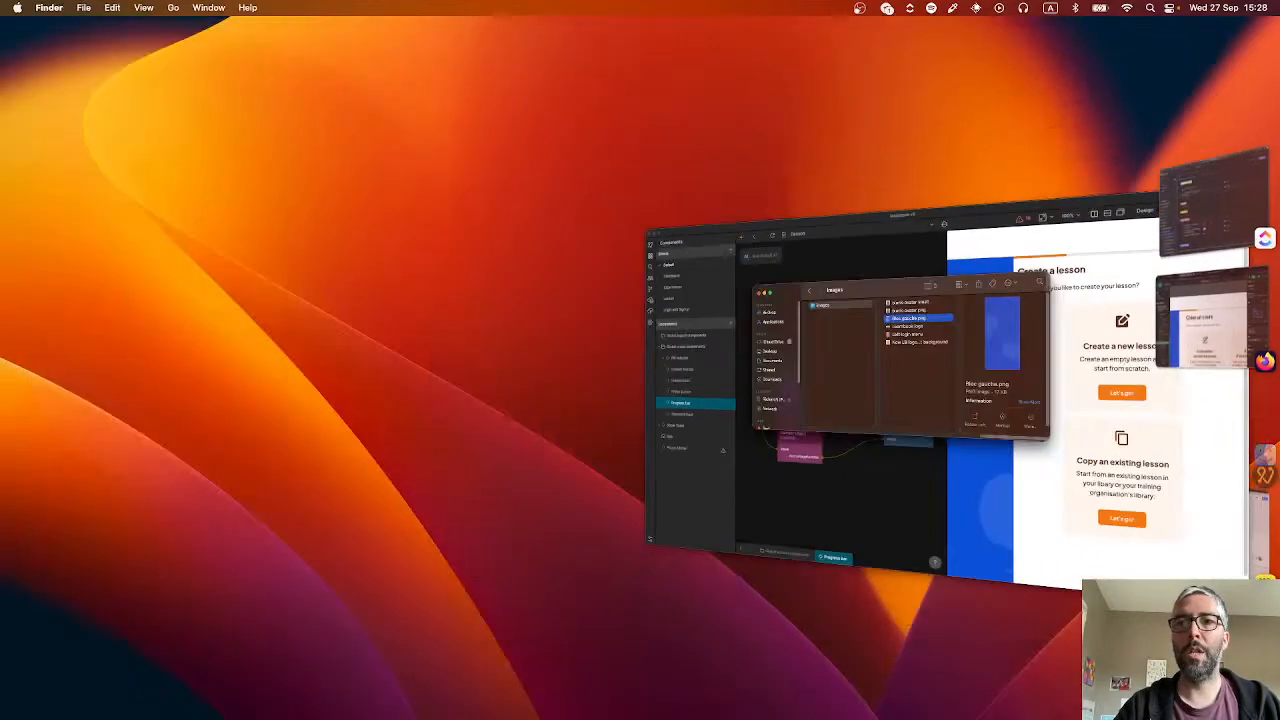